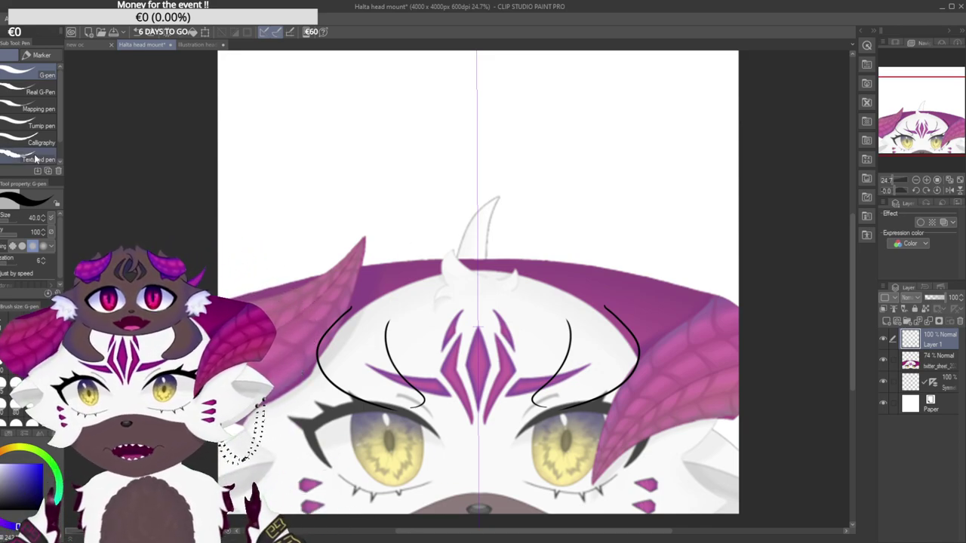
Review the Illustration head mount close mouth.jpg and new oc drawings as references for the Halta head mount sketch.
{"action": "left_click", "coordinate": [200, 47]}
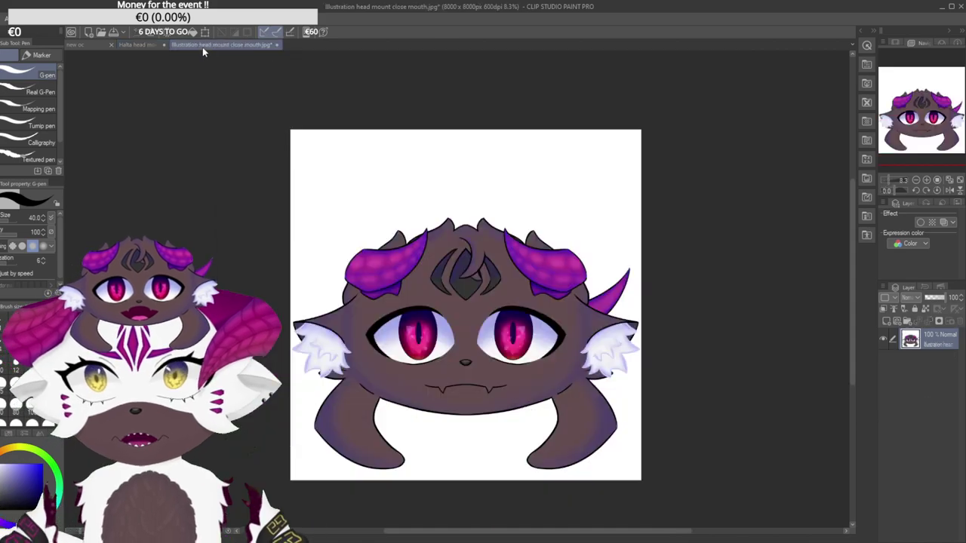
{"action": "left_click", "coordinate": [134, 45]}
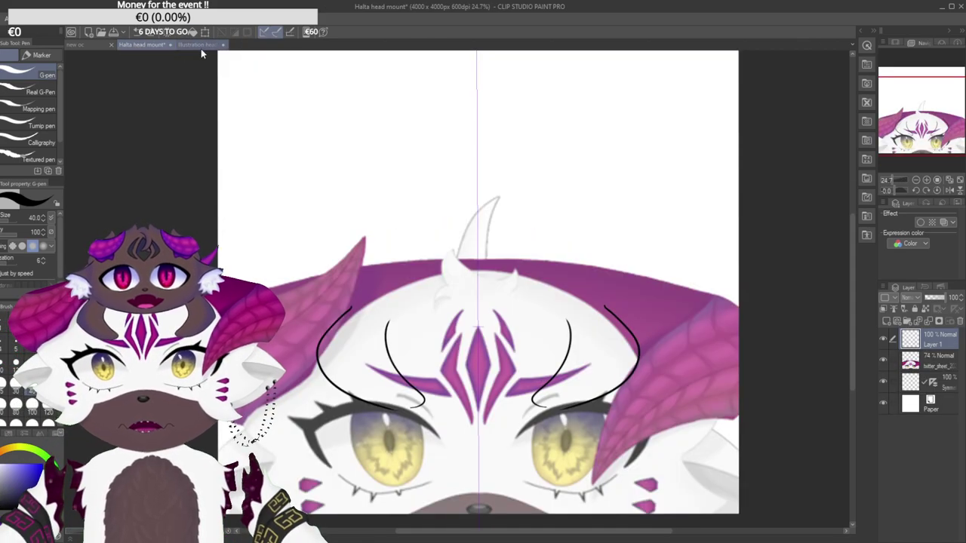
{"action": "left_click", "coordinate": [103, 43]}
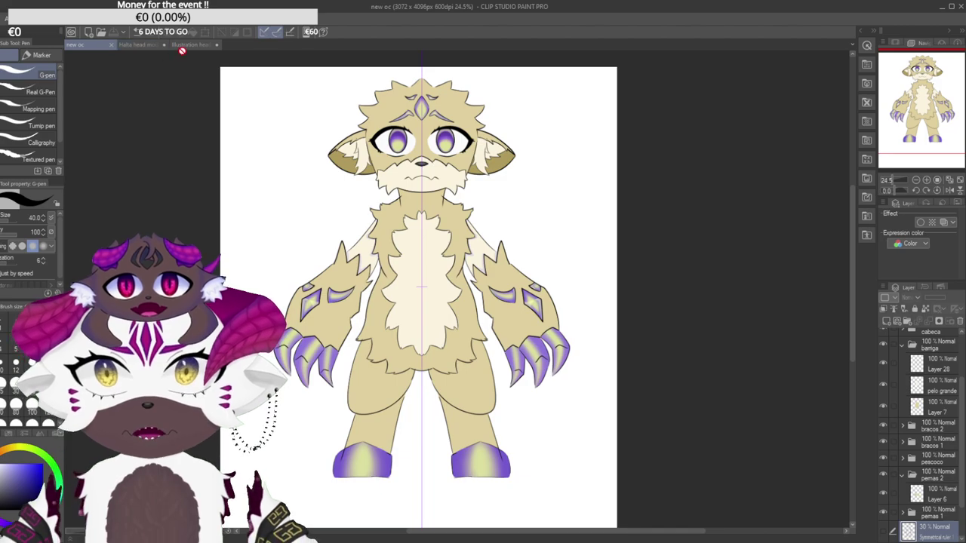
{"action": "left_click", "coordinate": [179, 46]}
On Halta head mount, draw mirrored lines inward from the inner curves' upper tips and an upper head outline arching toward the centre line.
{"action": "left_click", "coordinate": [144, 45]}
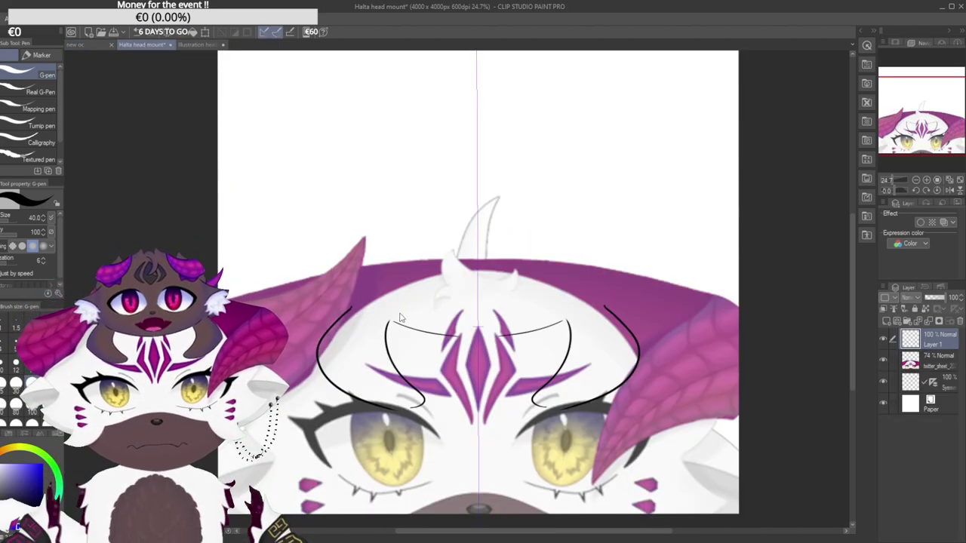
{"action": "mouse_move", "coordinate": [352, 305]}
{"action": "left_mouse_down"}
{"action": "mouse_move", "coordinate": [367, 209]}
{"action": "mouse_move", "coordinate": [378, 206]}
{"action": "left_mouse_up"}
{"action": "key", "text": "ctrl+z"}
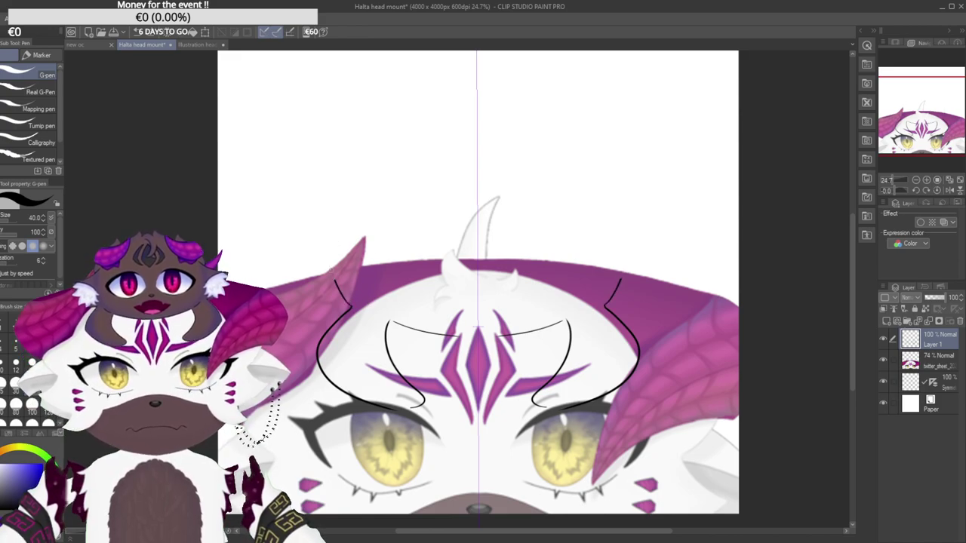
{"action": "left_click_drag", "start_coordinate": [351, 298], "coordinate": [443, 209]}
{"action": "key", "text": "ctrl+z"}
{"action": "left_click_drag", "start_coordinate": [350, 305], "coordinate": [464, 188]}
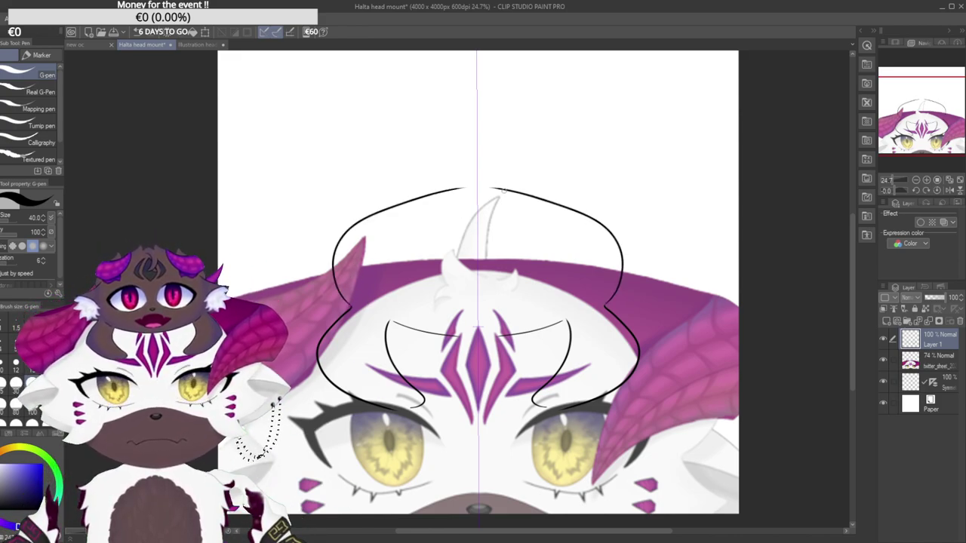
{"action": "left_click_drag", "start_coordinate": [505, 308], "coordinate": [476, 317]}
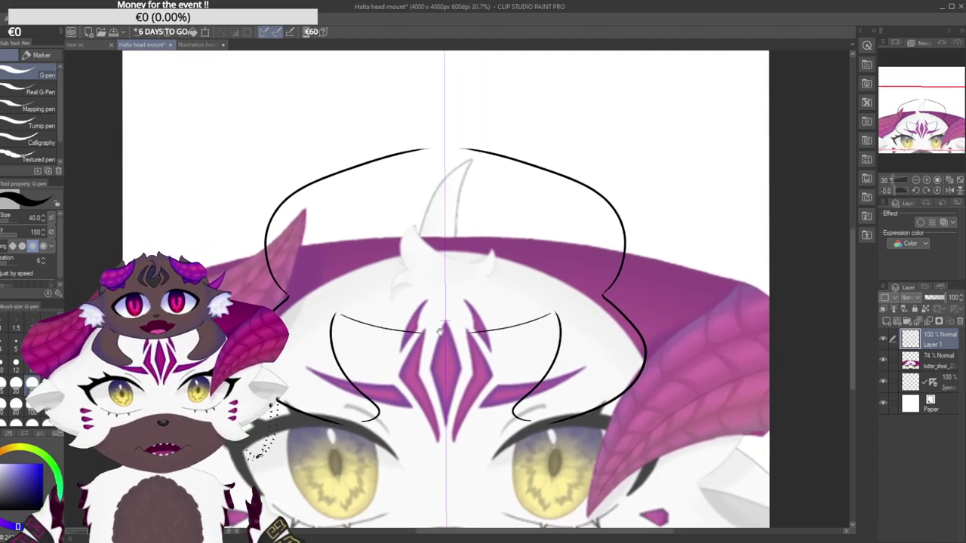
Examine the head and face shapes of the character in the new oc drawing.
{"action": "left_click", "coordinate": [103, 48]}
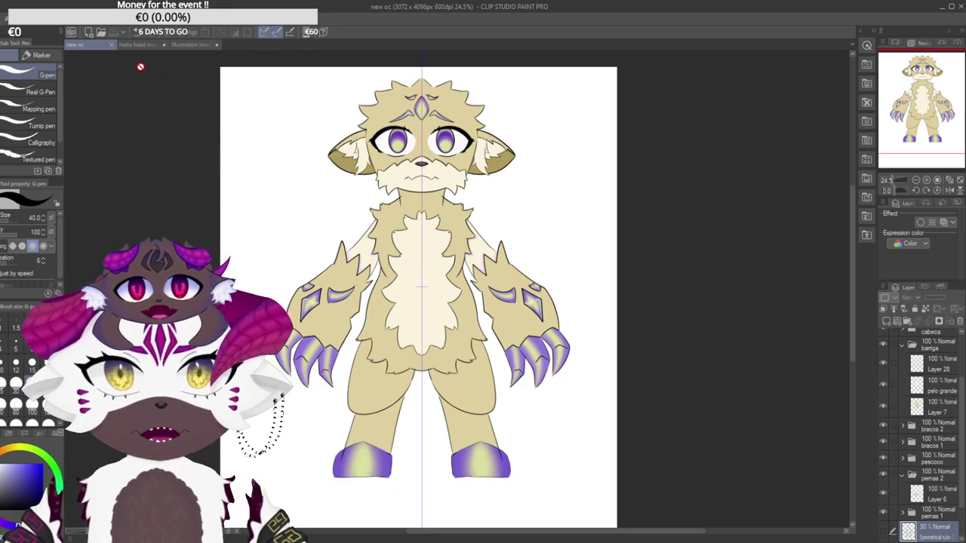
{"action": "scroll", "coordinate": [418, 103], "scroll_direction": "up", "scroll_amount": 5}
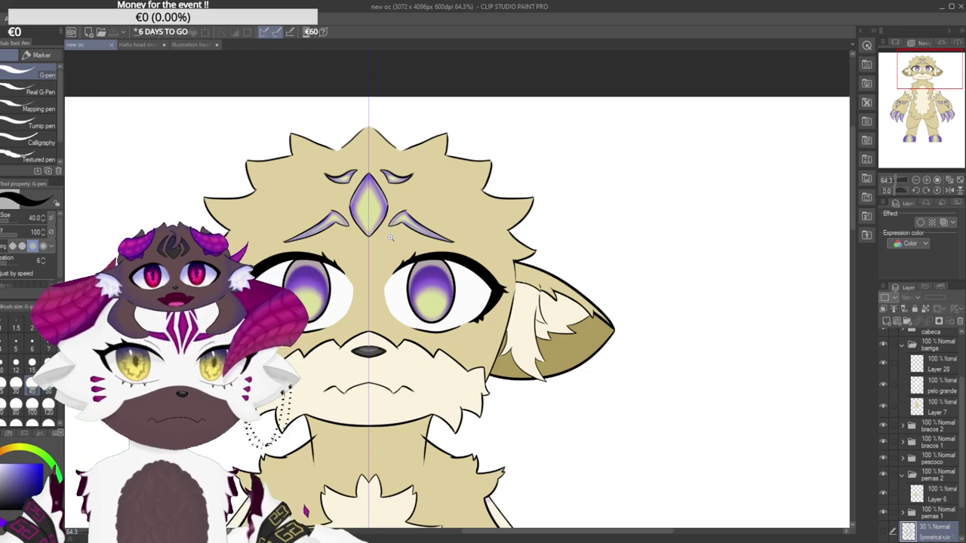
{"action": "scroll", "coordinate": [377, 196], "scroll_direction": "down", "scroll_amount": 3}
{"action": "left_click_drag", "start_coordinate": [365, 216], "coordinate": [316, 172]}
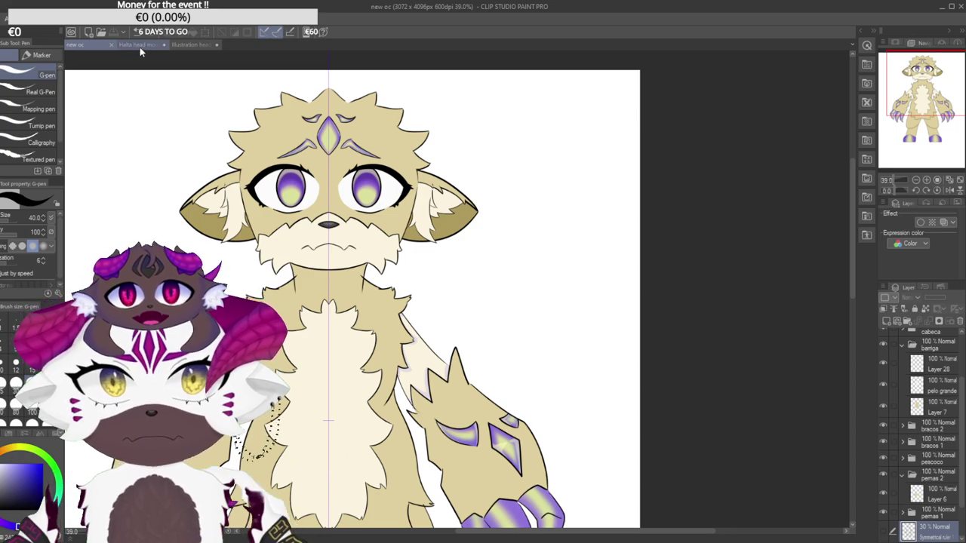
{"action": "left_click", "coordinate": [139, 45]}
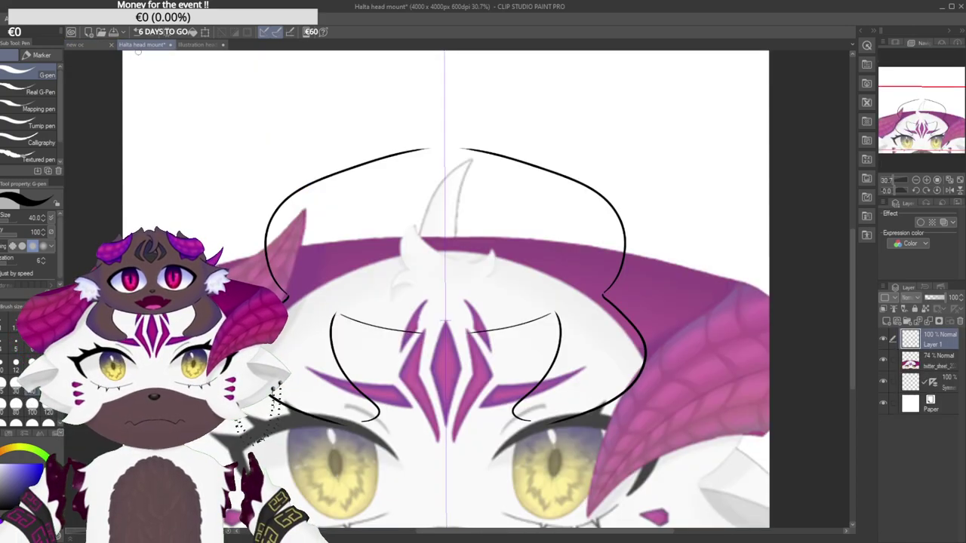
{"action": "left_click", "coordinate": [94, 46]}
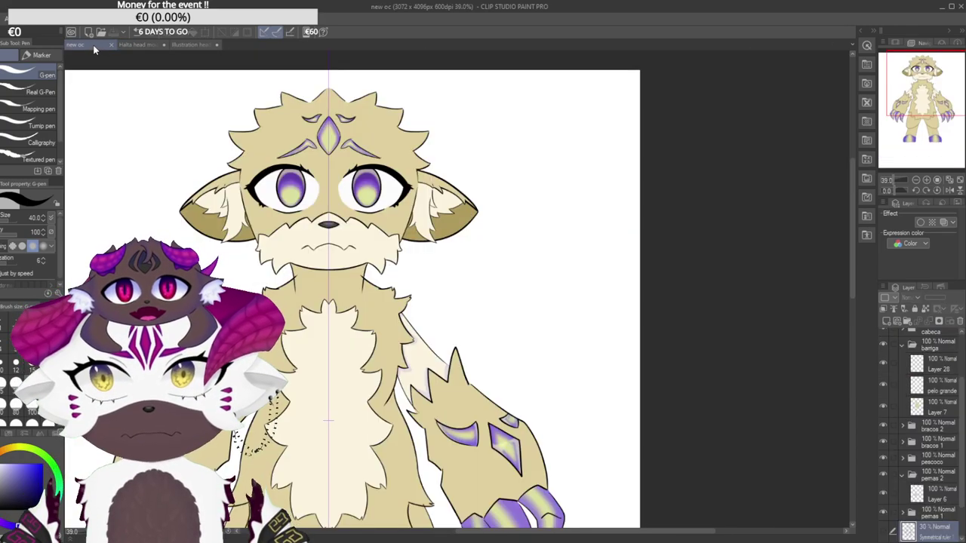
Try to draw a mirrored arc across the forehead of the Halta head mount, inside the upper head outline.
{"action": "left_click", "coordinate": [139, 45]}
{"action": "mouse_move", "coordinate": [376, 202]}
{"action": "left_mouse_down"}
{"action": "mouse_move", "coordinate": [327, 231]}
{"action": "mouse_move", "coordinate": [343, 338]}
{"action": "left_mouse_up"}
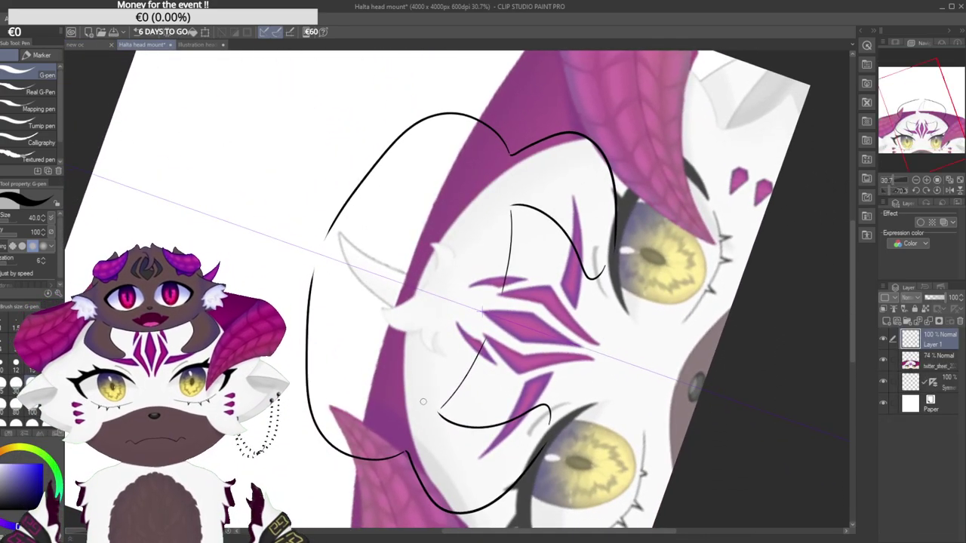
{"action": "left_click_drag", "start_coordinate": [495, 193], "coordinate": [413, 414]}
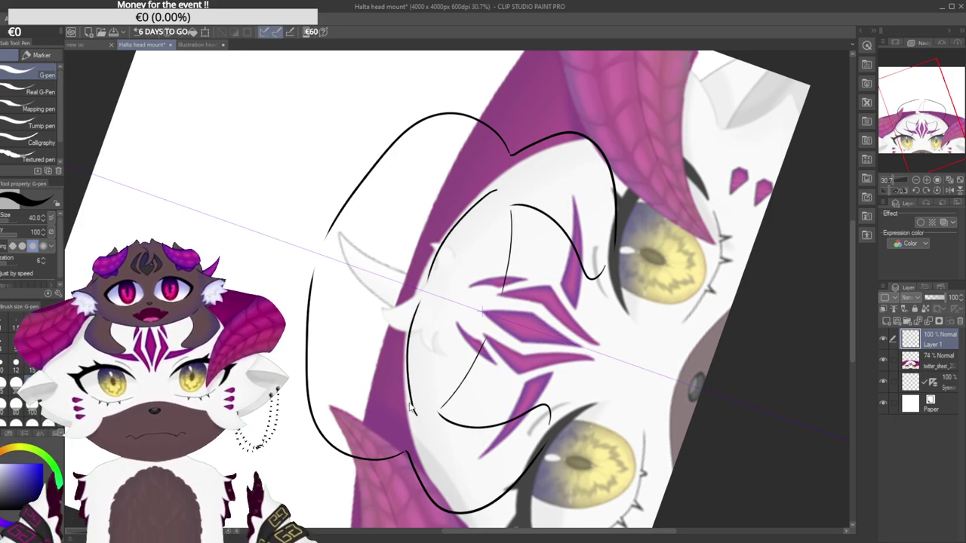
{"action": "key", "text": "ctrl+z"}
{"action": "mouse_move", "coordinate": [415, 413]}
{"action": "left_mouse_down"}
{"action": "mouse_move", "coordinate": [406, 384]}
{"action": "mouse_move", "coordinate": [415, 289]}
{"action": "left_mouse_up"}
{"action": "key", "text": "ctrl+z"}
{"action": "mouse_move", "coordinate": [408, 424]}
{"action": "left_mouse_down"}
{"action": "mouse_move", "coordinate": [391, 328]}
{"action": "mouse_move", "coordinate": [400, 290]}
{"action": "left_mouse_up"}
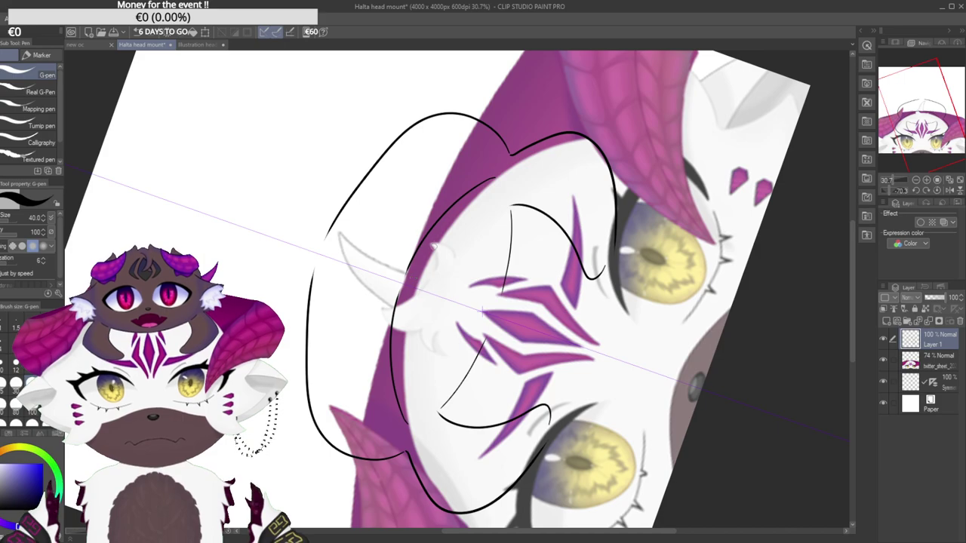
{"action": "left_click_drag", "start_coordinate": [513, 184], "coordinate": [526, 303]}
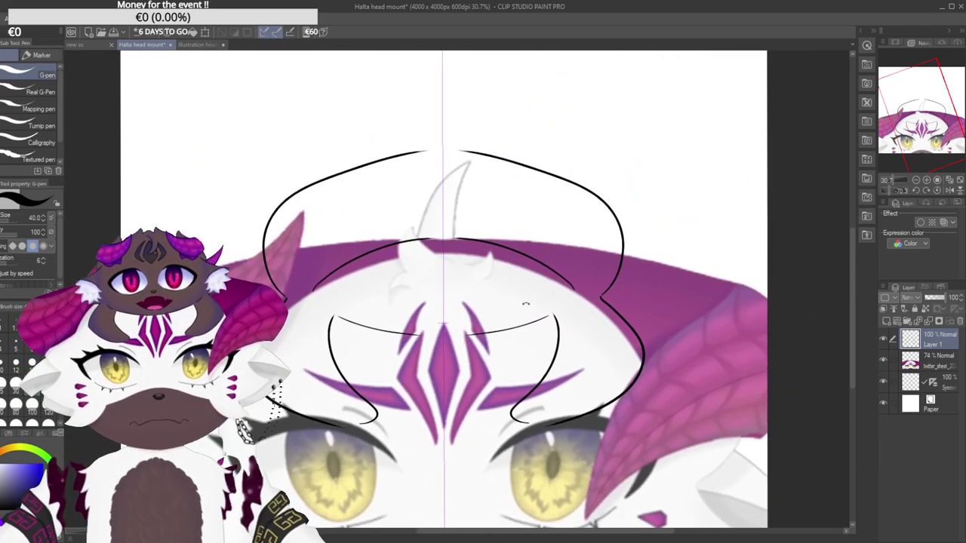
{"action": "scroll", "coordinate": [511, 309], "scroll_direction": "up", "scroll_amount": 3}
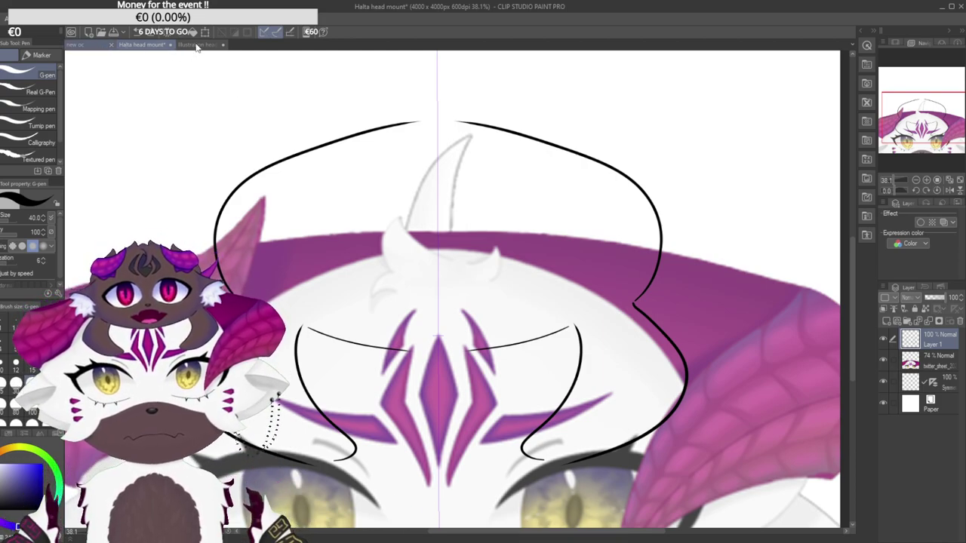
Compare the Halta head mount sketch with the new oc and Illustration head mount close mouth.jpg drawings.
{"action": "left_click", "coordinate": [79, 44]}
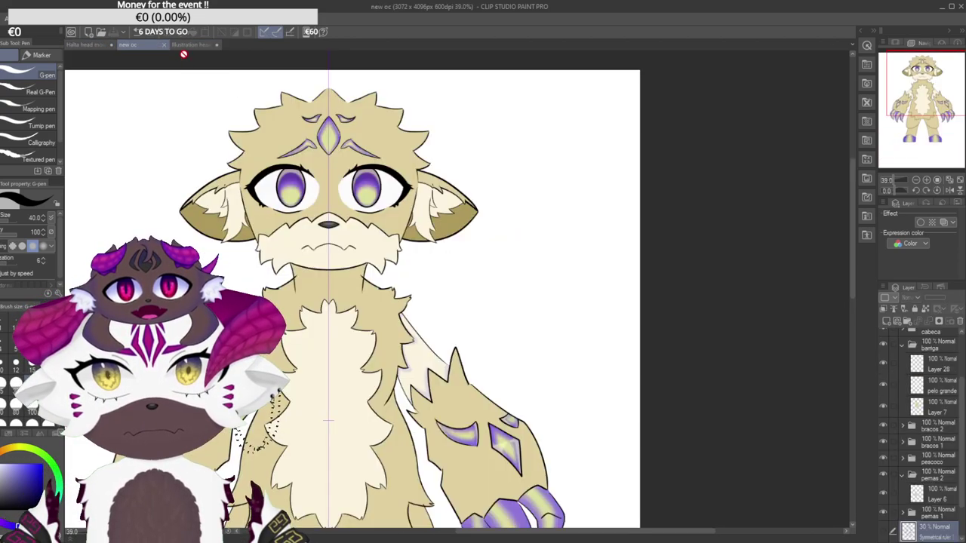
{"action": "left_click", "coordinate": [94, 45]}
{"action": "left_click", "coordinate": [132, 44]}
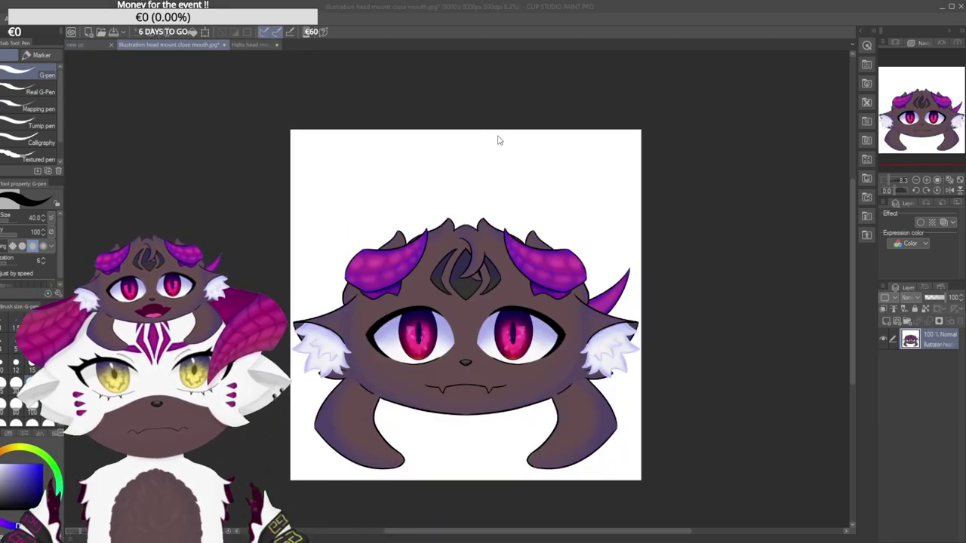
{"action": "left_click", "coordinate": [173, 49]}
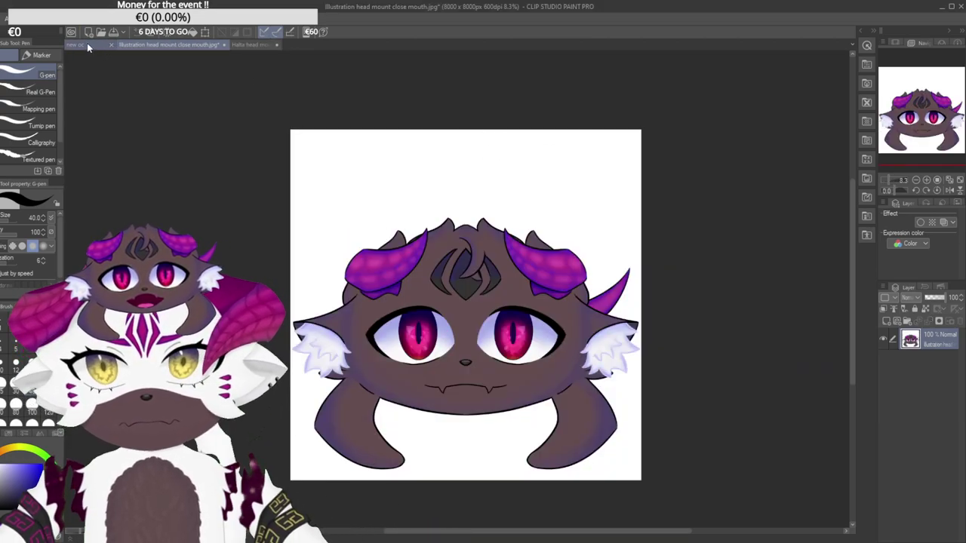
{"action": "left_click", "coordinate": [88, 45]}
{"action": "left_click", "coordinate": [186, 46]}
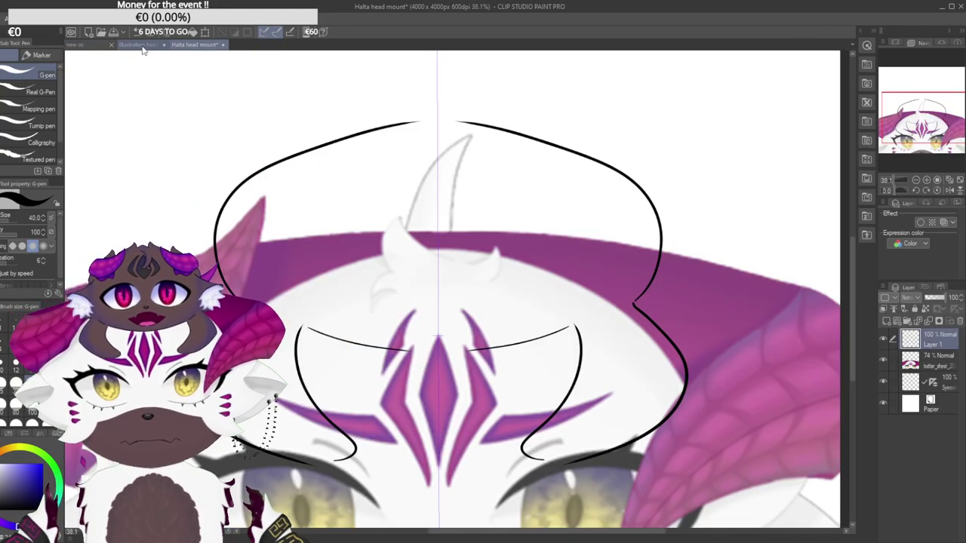
{"action": "left_click", "coordinate": [142, 46]}
{"action": "left_click", "coordinate": [249, 44]}
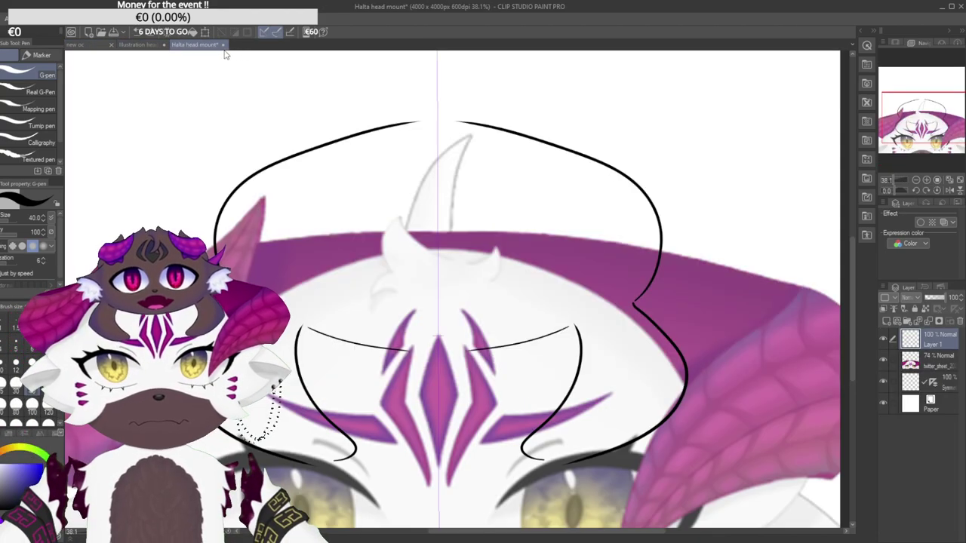
{"action": "left_click", "coordinate": [175, 47]}
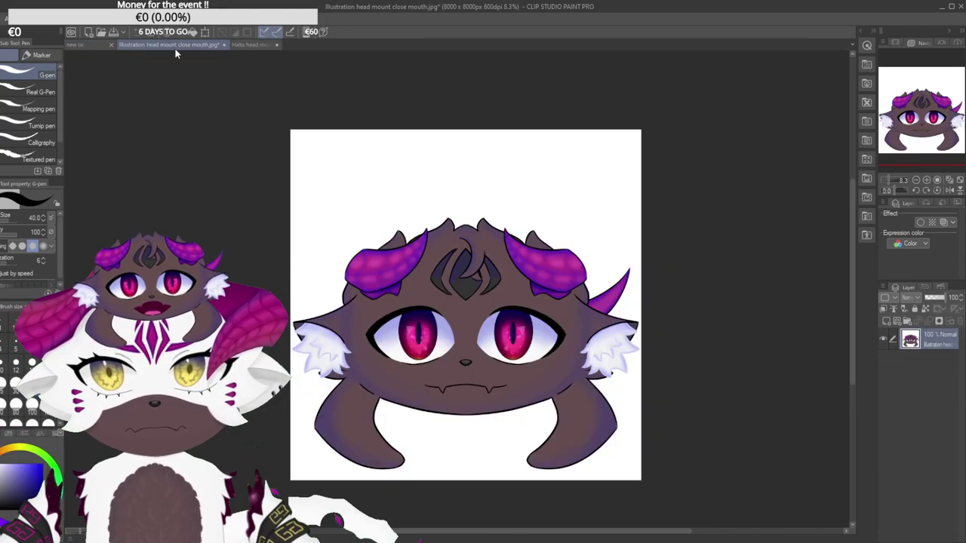
{"action": "left_click", "coordinate": [245, 44]}
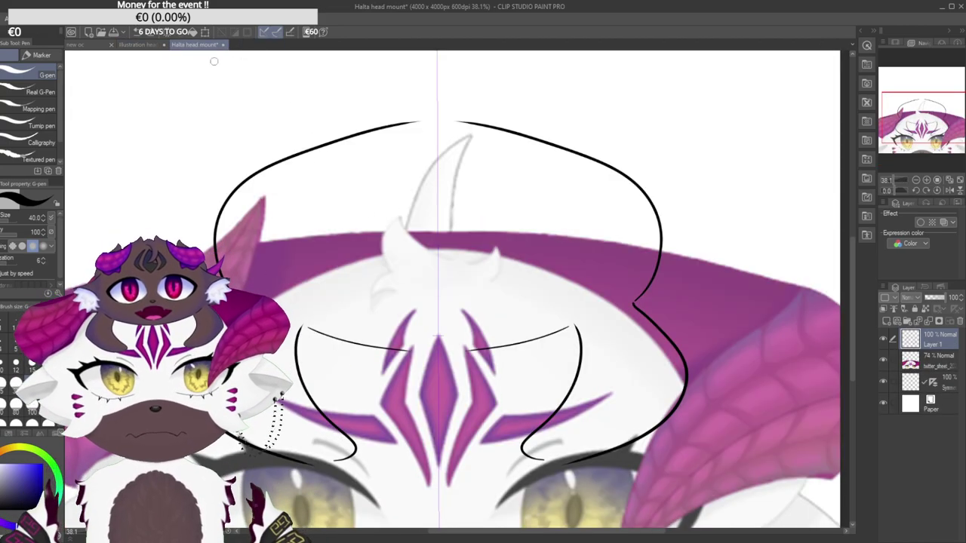
{"action": "left_click", "coordinate": [147, 46]}
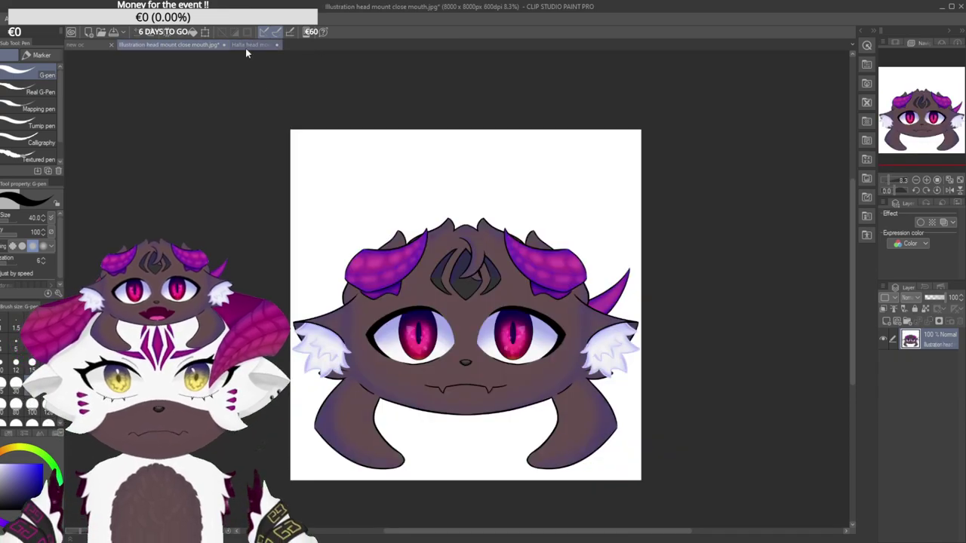
{"action": "left_click", "coordinate": [96, 45]}
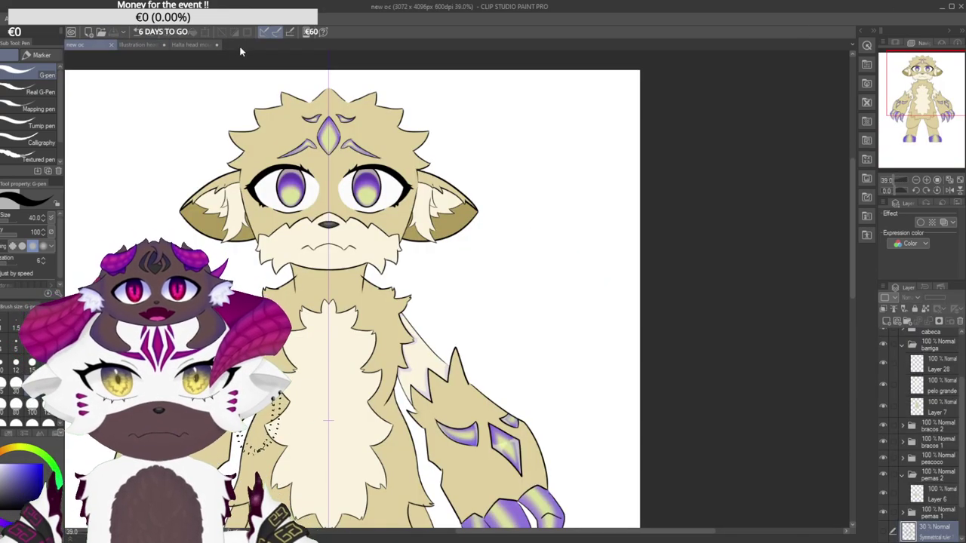
Try to draw a small mirrored arc just above the central forehead marking on Halta head mount.
{"action": "left_click", "coordinate": [194, 45]}
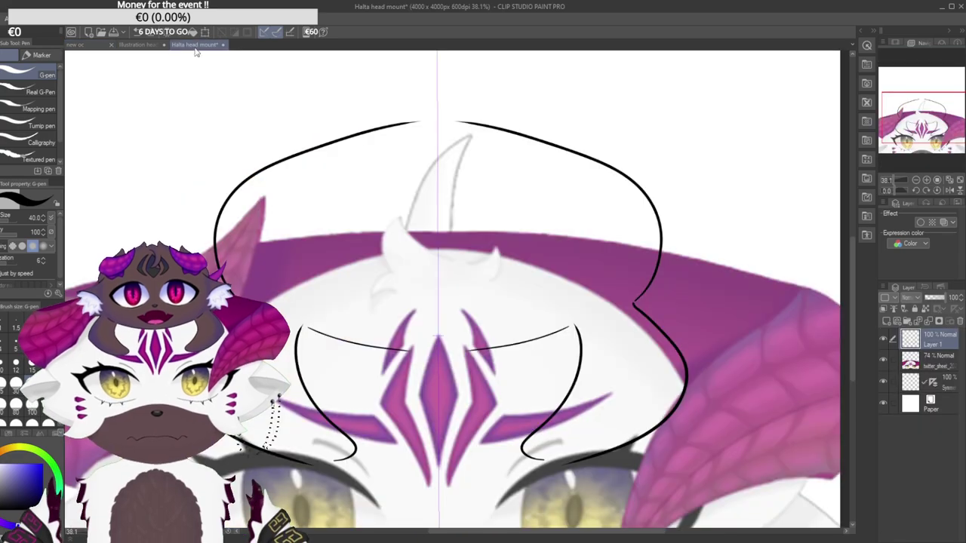
{"action": "left_click_drag", "start_coordinate": [383, 317], "coordinate": [497, 326]}
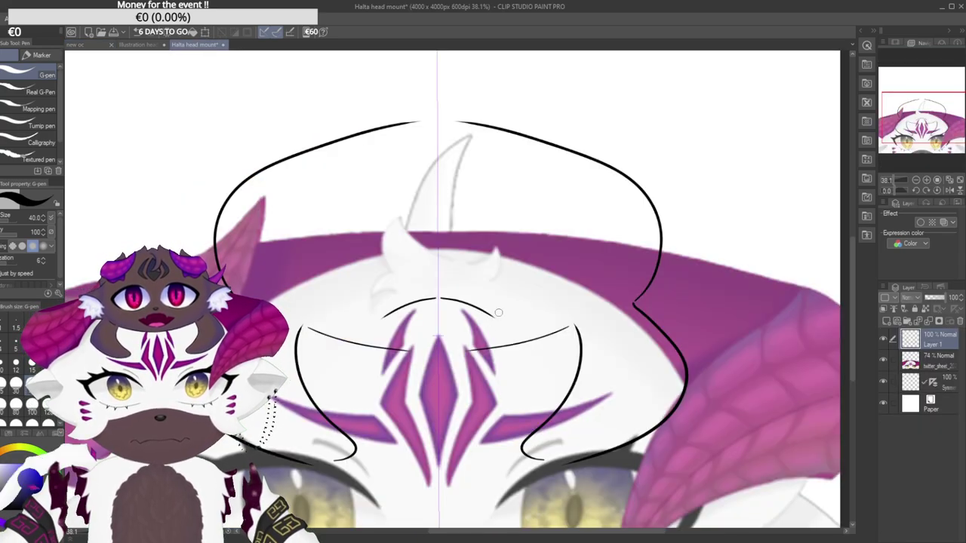
{"action": "key", "text": "ctrl+z"}
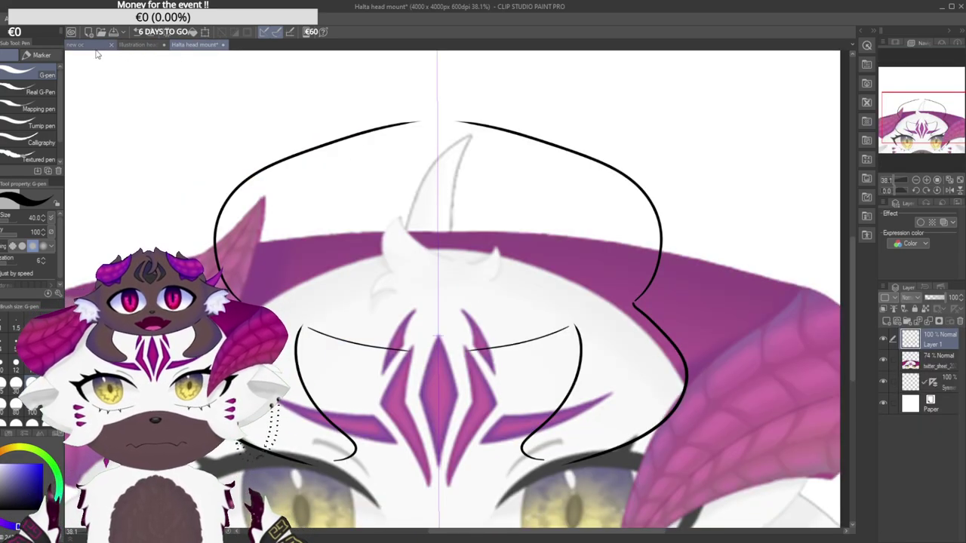
Compare the face in the new oc drawing with the Halta head mount line art.
{"action": "left_click", "coordinate": [97, 45]}
{"action": "key", "text": "ctrl+shift+n"}
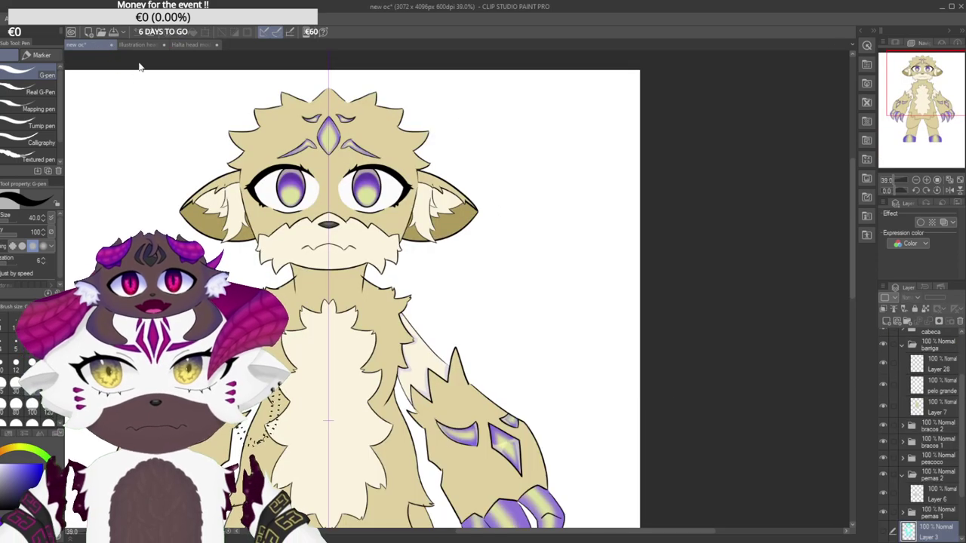
{"action": "left_click", "coordinate": [189, 45]}
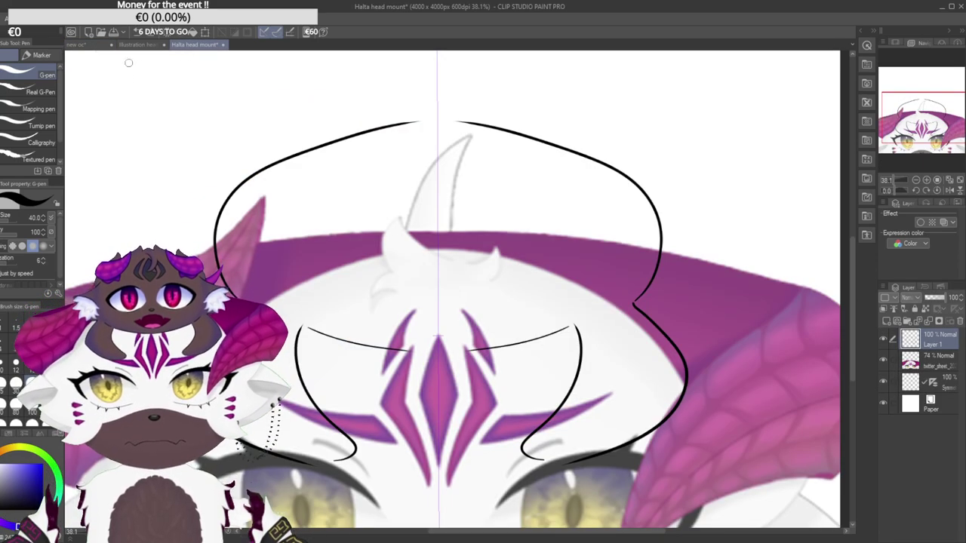
{"action": "left_click", "coordinate": [88, 44]}
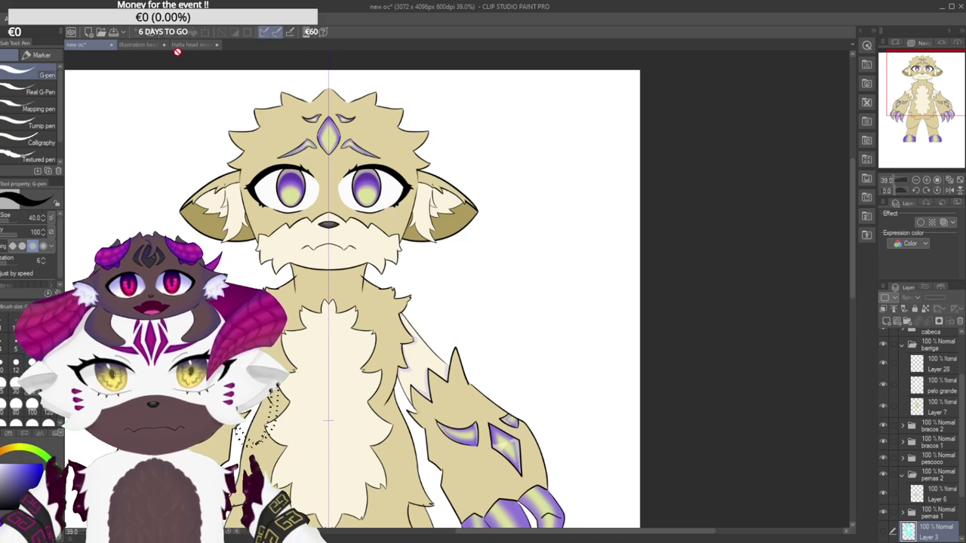
Try to draw a shorter arc with small end ticks above the forehead marking on Halta head mount.
{"action": "left_click", "coordinate": [189, 44]}
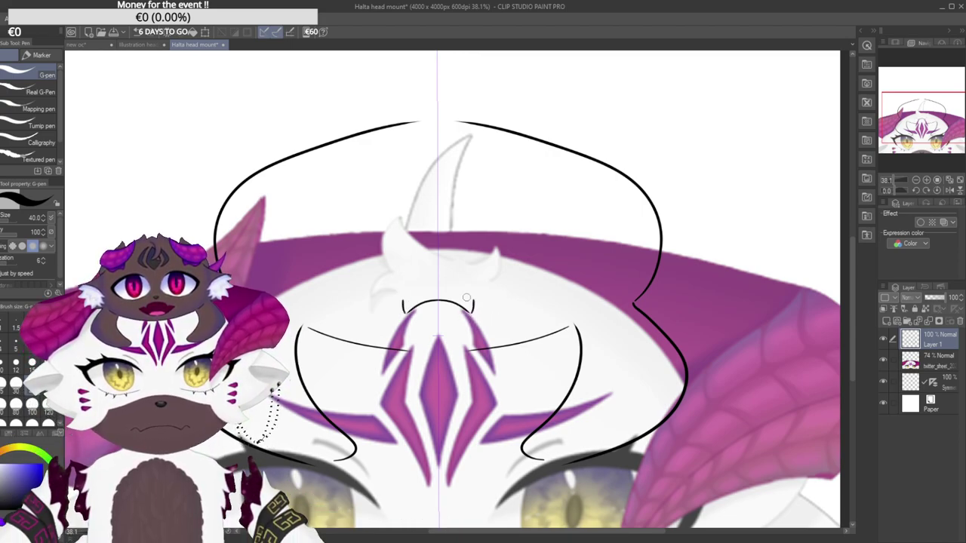
{"action": "key", "text": "ctrl+z"}
{"action": "left_click_drag", "start_coordinate": [468, 311], "coordinate": [481, 305]}
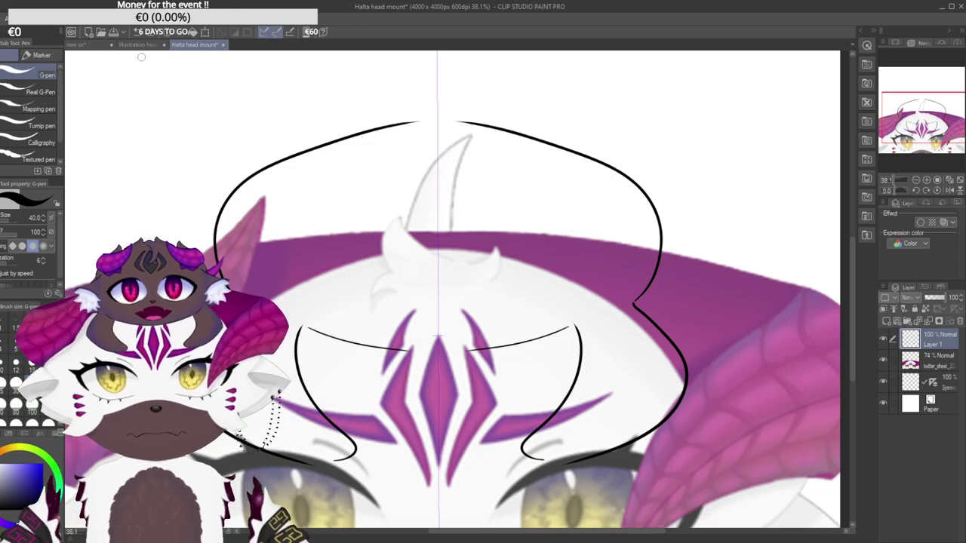
Examine the nose, mouth and muzzle line art in the new oc drawing.
{"action": "left_click", "coordinate": [104, 46]}
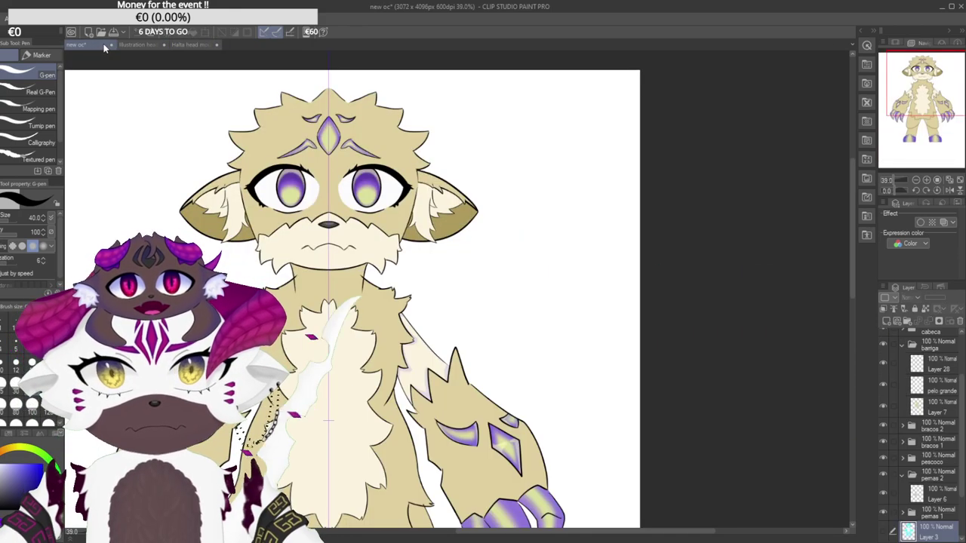
{"action": "left_click_drag", "start_coordinate": [302, 214], "coordinate": [379, 239]}
{"action": "left_click_drag", "start_coordinate": [423, 279], "coordinate": [454, 292]}
{"action": "scroll", "coordinate": [454, 292], "scroll_direction": "up", "scroll_amount": 1}
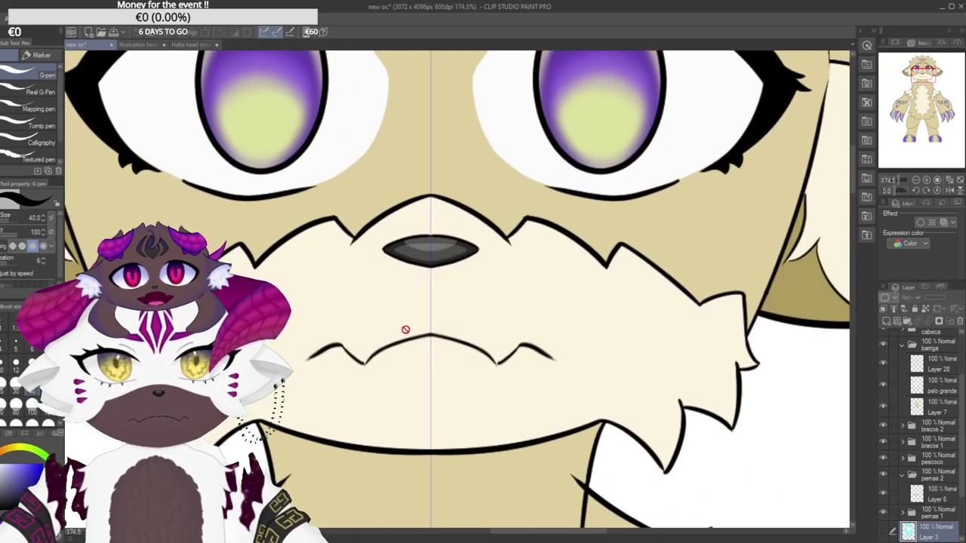
{"action": "scroll", "coordinate": [492, 305], "scroll_direction": "down", "scroll_amount": 4}
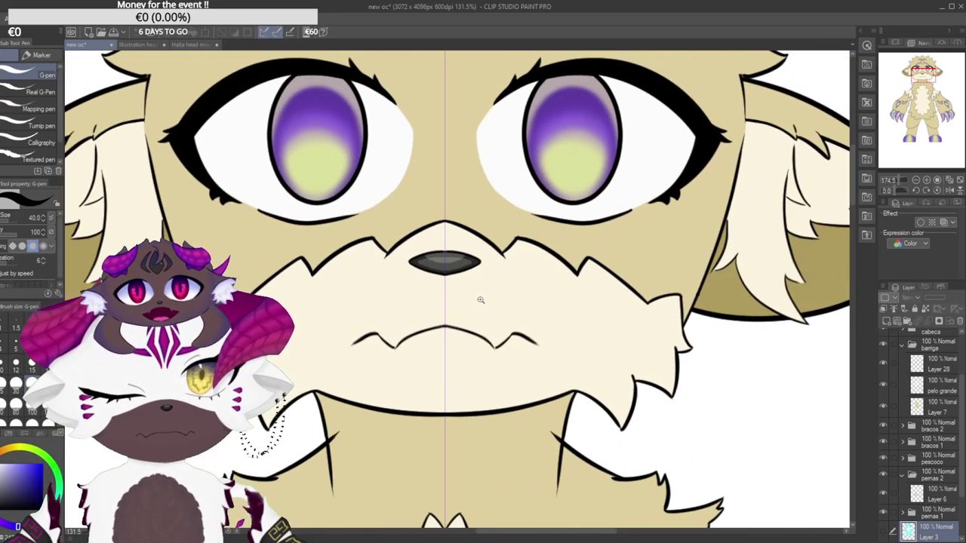
Try to draw a mirrored arc with upturned ends just above the central forehead marking on Halta head mount.
{"action": "left_click", "coordinate": [191, 45]}
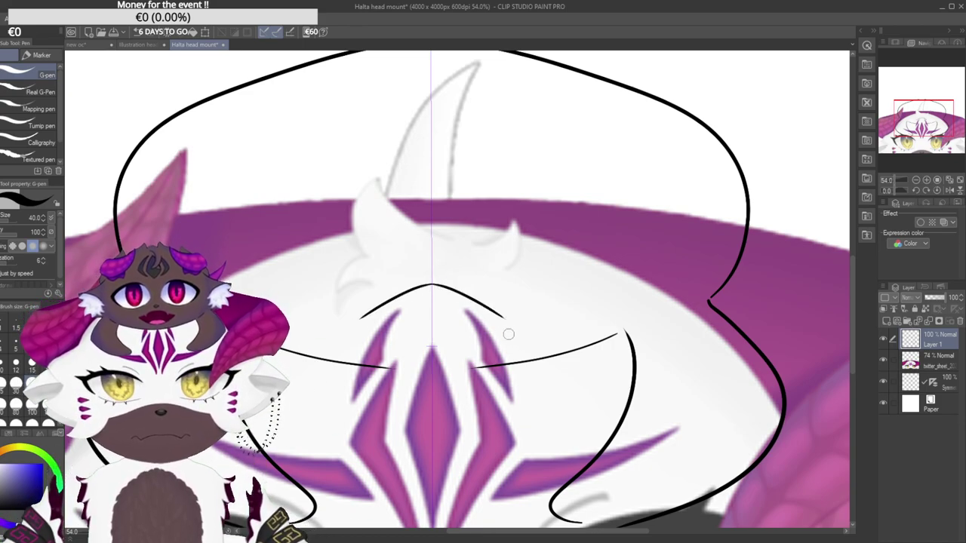
{"action": "left_click_drag", "start_coordinate": [430, 280], "coordinate": [477, 306]}
{"action": "key", "text": "ctrl+z"}
{"action": "left_click_drag", "start_coordinate": [430, 279], "coordinate": [497, 313]}
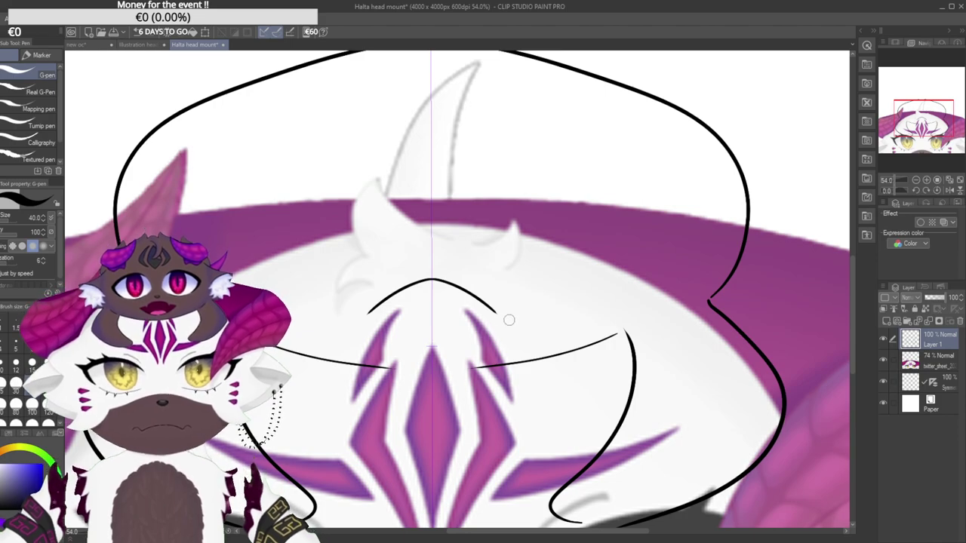
{"action": "left_click_drag", "start_coordinate": [495, 313], "coordinate": [506, 292]}
{"action": "key", "text": "ctrl+z"}
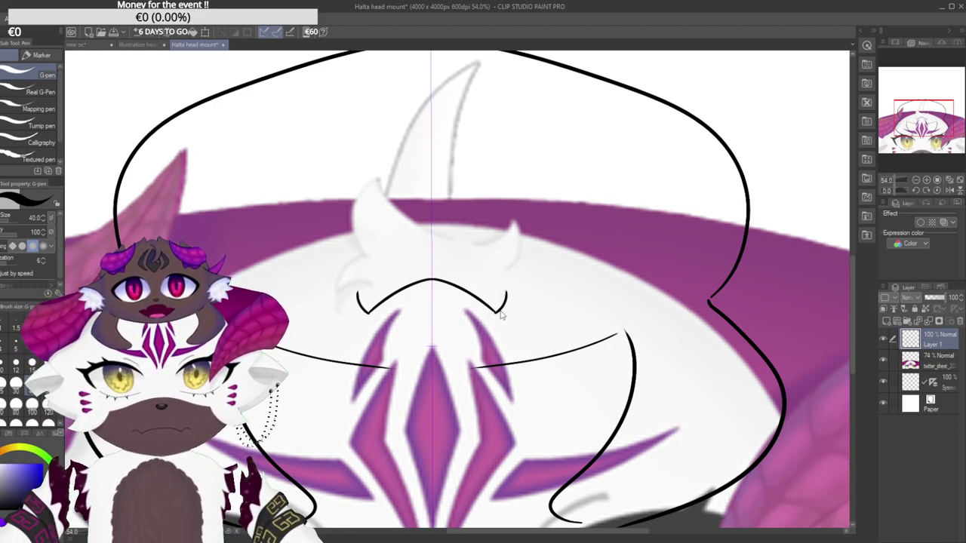
{"action": "left_click_drag", "start_coordinate": [342, 293], "coordinate": [354, 293]}
{"action": "left_click_drag", "start_coordinate": [508, 292], "coordinate": [521, 292]}
{"action": "key", "text": "ctrl+z"}
{"action": "key", "text": "ctrl+z"}
{"action": "key", "text": "ctrl+z"}
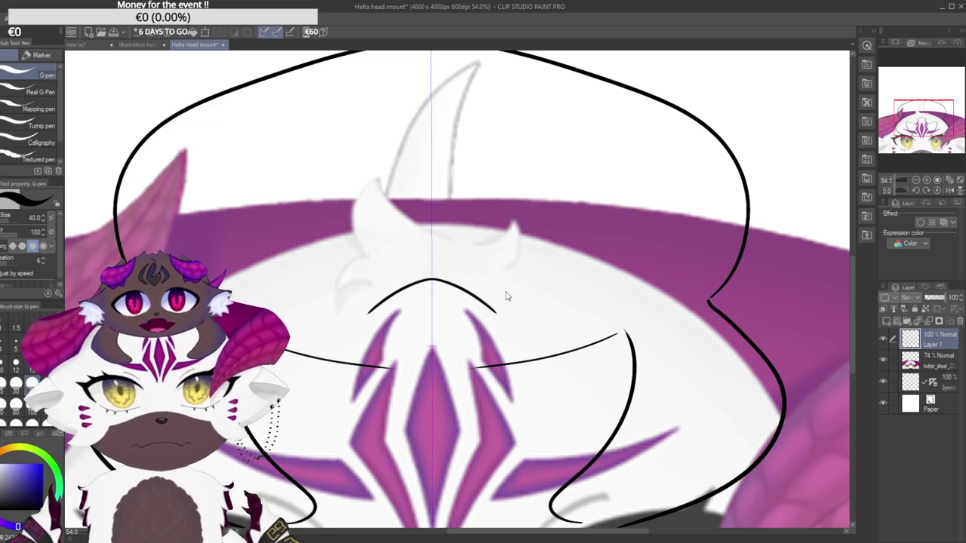
Remove the small arc and redraw the mirrored upper head outline as a narrower curve rising from the side notches.
{"action": "mouse_move", "coordinate": [408, 201]}
{"action": "left_mouse_down"}
{"action": "mouse_move", "coordinate": [368, 174]}
{"action": "mouse_move", "coordinate": [406, 174]}
{"action": "mouse_move", "coordinate": [367, 174]}
{"action": "left_mouse_up"}
{"action": "mouse_move", "coordinate": [404, 131]}
{"action": "left_mouse_down"}
{"action": "mouse_move", "coordinate": [387, 139]}
{"action": "mouse_move", "coordinate": [459, 222]}
{"action": "left_mouse_up"}
{"action": "key", "text": "ctrl+z"}
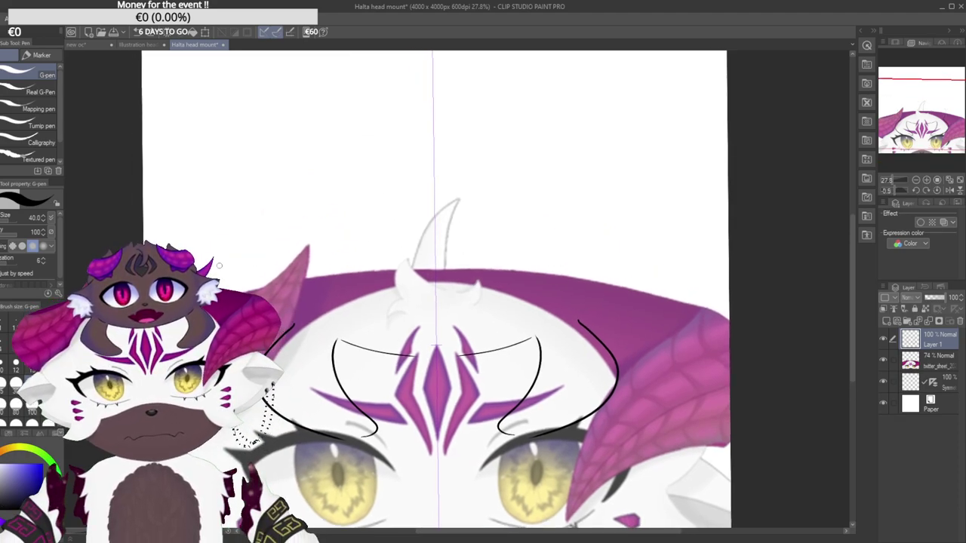
{"action": "left_click_drag", "start_coordinate": [294, 324], "coordinate": [290, 236]}
{"action": "key", "text": "ctrl+z"}
{"action": "key", "text": "ctrl+y"}
{"action": "key", "text": "ctrl+z"}
{"action": "key", "text": "ctrl+y"}
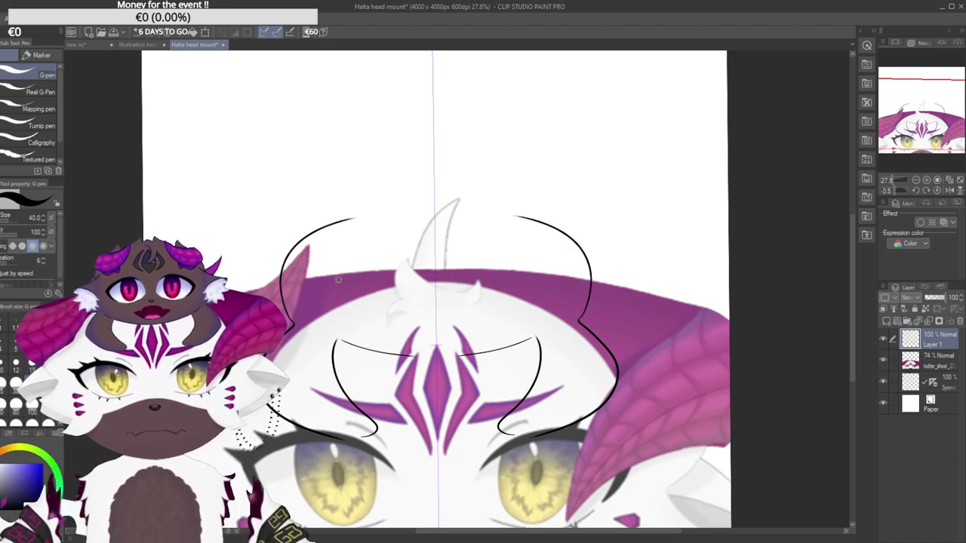
Try to extend the upper head outline toward the symmetry line with short mirrored strokes.
{"action": "left_click_drag", "start_coordinate": [357, 219], "coordinate": [431, 212]}
{"action": "key", "text": "ctrl+z"}
{"action": "left_click_drag", "start_coordinate": [363, 215], "coordinate": [431, 208]}
{"action": "key", "text": "ctrl+z"}
{"action": "left_click_drag", "start_coordinate": [371, 214], "coordinate": [421, 207]}
{"action": "key", "text": "ctrl+z"}
{"action": "left_click_drag", "start_coordinate": [361, 216], "coordinate": [420, 207]}
{"action": "key", "text": "ctrl+z"}
{"action": "key", "text": "ctrl+z"}
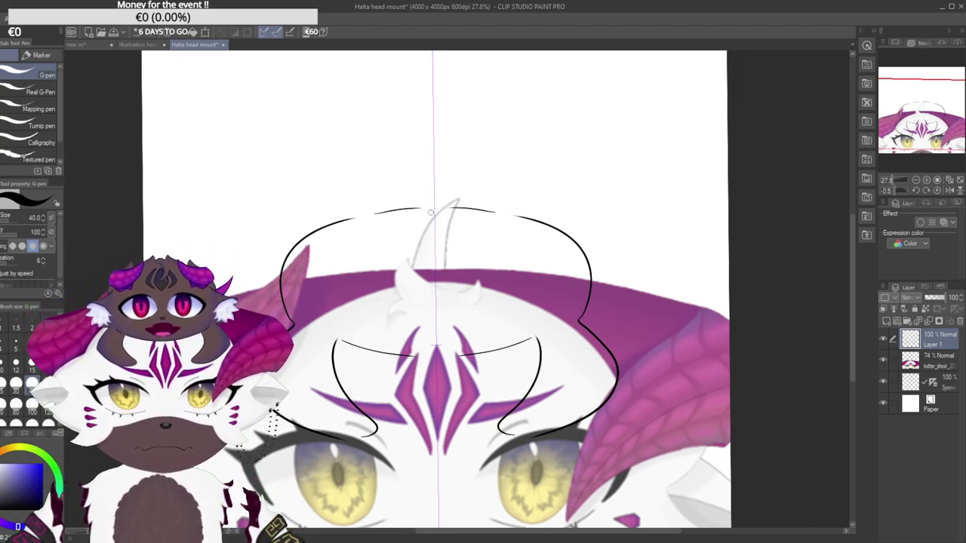
{"action": "key", "text": "ctrl+z"}
Draw a short mirrored stroke along the crown, continuing the upper head outline toward the symmetry line.
{"action": "left_click_drag", "start_coordinate": [362, 160], "coordinate": [321, 344]}
{"action": "left_click_drag", "start_coordinate": [400, 222], "coordinate": [383, 291]}
{"action": "key", "text": "ctrl+z"}
{"action": "left_click_drag", "start_coordinate": [393, 226], "coordinate": [372, 285]}
{"action": "key", "text": "ctrl+z"}
{"action": "key", "text": "ctrl+z"}
{"action": "key", "text": "ctrl+z"}
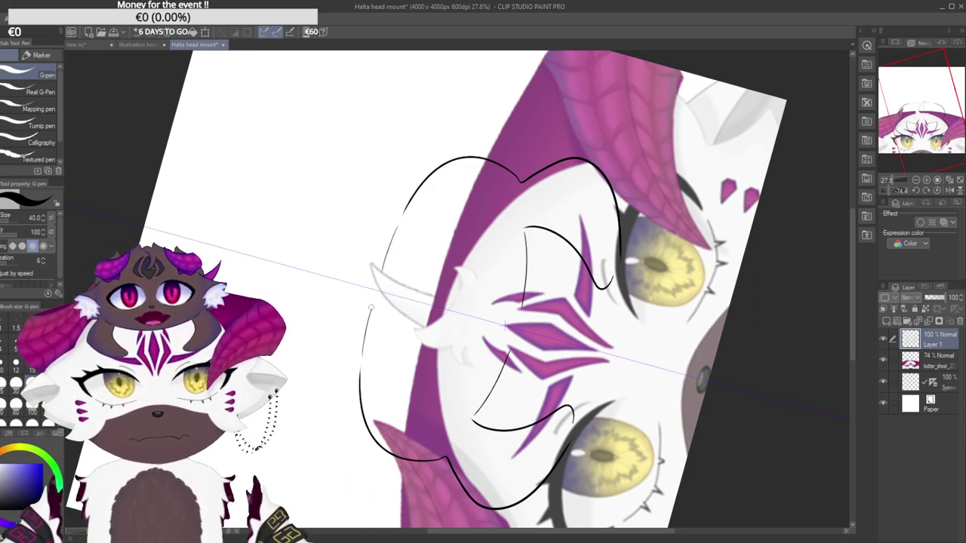
{"action": "left_click_drag", "start_coordinate": [360, 354], "coordinate": [370, 304]}
{"action": "mouse_move", "coordinate": [440, 235]}
{"action": "left_mouse_down"}
{"action": "mouse_move", "coordinate": [507, 324]}
{"action": "mouse_move", "coordinate": [518, 296]}
{"action": "mouse_move", "coordinate": [520, 306]}
{"action": "mouse_move", "coordinate": [462, 305]}
{"action": "left_mouse_up"}
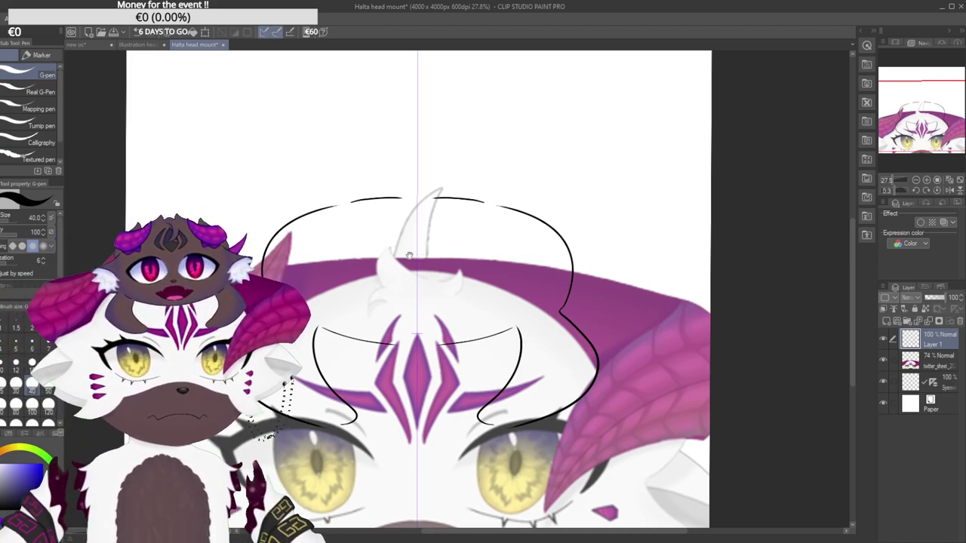
{"action": "left_click_drag", "start_coordinate": [413, 264], "coordinate": [428, 270]}
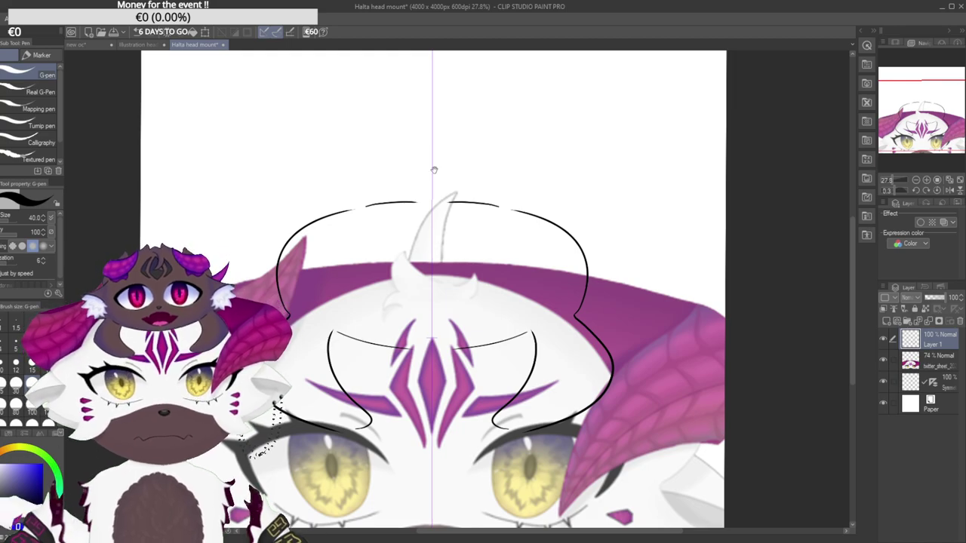
Using the new oc head fur as reference, draw a mirrored pointed tuft above the crown's centre on Halta head mount.
{"action": "left_click", "coordinate": [147, 45]}
{"action": "left_click", "coordinate": [76, 44]}
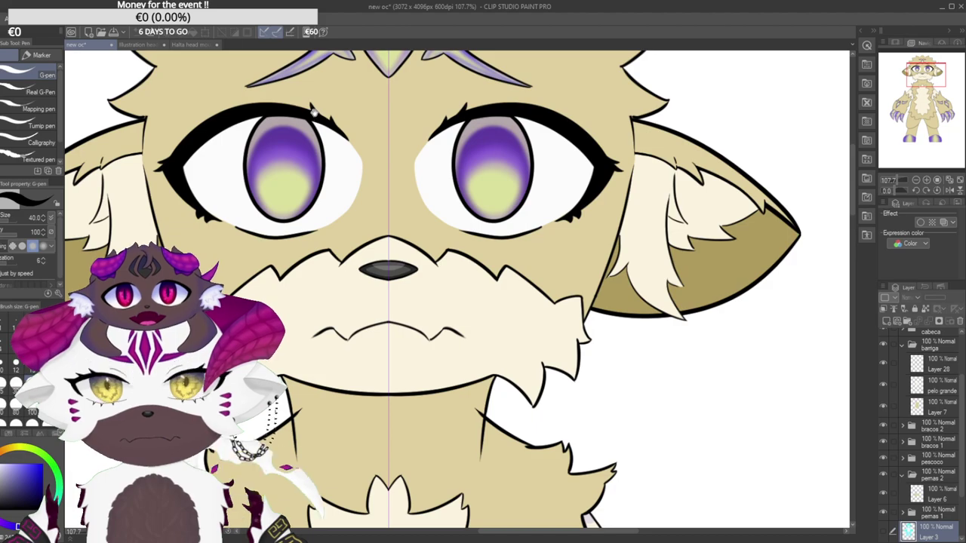
{"action": "scroll", "coordinate": [311, 110], "scroll_direction": "down", "scroll_amount": 5}
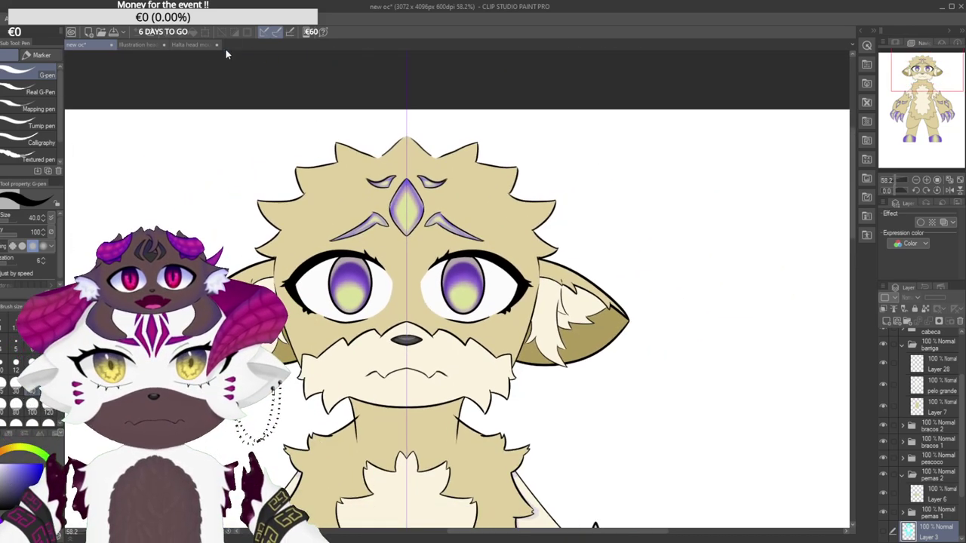
{"action": "left_click", "coordinate": [192, 44]}
{"action": "scroll", "coordinate": [431, 203], "scroll_direction": "up", "scroll_amount": 4}
{"action": "mouse_move", "coordinate": [418, 191]}
{"action": "left_mouse_down"}
{"action": "mouse_move", "coordinate": [442, 217]}
{"action": "mouse_move", "coordinate": [420, 181]}
{"action": "mouse_move", "coordinate": [453, 224]}
{"action": "left_mouse_up"}
{"action": "key", "text": "ctrl+z"}
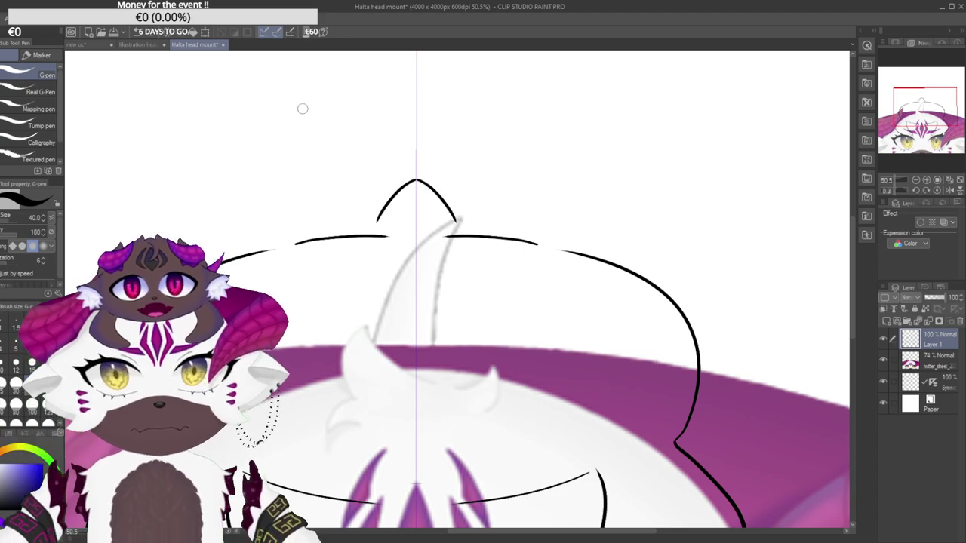
Draw mirrored fur tufts from the central peak down both sides of the head outline, following the new oc reference.
{"action": "left_click", "coordinate": [90, 43]}
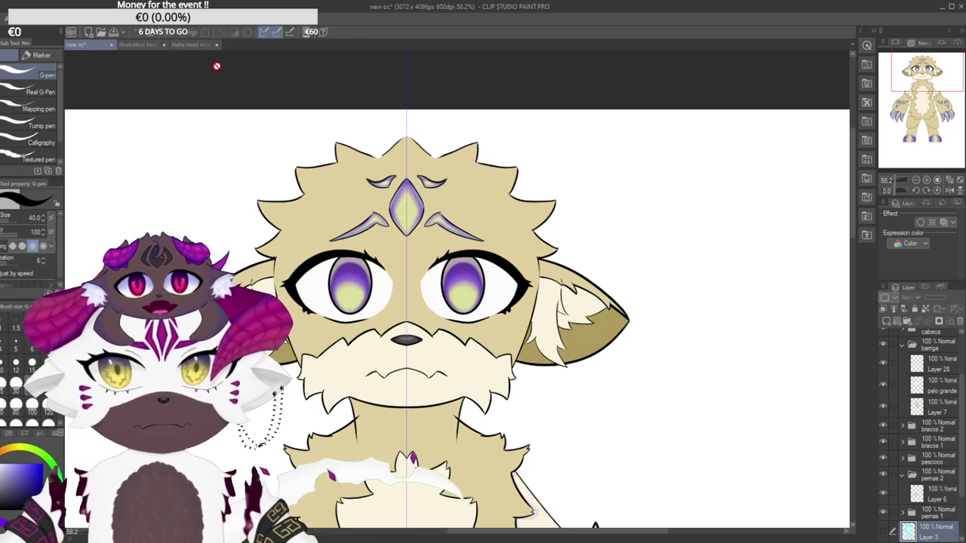
{"action": "left_click", "coordinate": [195, 44]}
{"action": "mouse_move", "coordinate": [506, 269]}
{"action": "left_mouse_down"}
{"action": "mouse_move", "coordinate": [397, 273]}
{"action": "mouse_move", "coordinate": [392, 225]}
{"action": "mouse_move", "coordinate": [411, 216]}
{"action": "left_mouse_up"}
{"action": "key", "text": "ctrl+z"}
{"action": "mouse_move", "coordinate": [362, 235]}
{"action": "left_mouse_down"}
{"action": "mouse_move", "coordinate": [412, 229]}
{"action": "mouse_move", "coordinate": [557, 289]}
{"action": "left_mouse_up"}
{"action": "key", "text": "ctrl+z"}
{"action": "mouse_move", "coordinate": [482, 261]}
{"action": "left_mouse_down"}
{"action": "mouse_move", "coordinate": [557, 306]}
{"action": "mouse_move", "coordinate": [547, 302]}
{"action": "mouse_move", "coordinate": [545, 319]}
{"action": "mouse_move", "coordinate": [571, 381]}
{"action": "mouse_move", "coordinate": [525, 381]}
{"action": "left_mouse_up"}
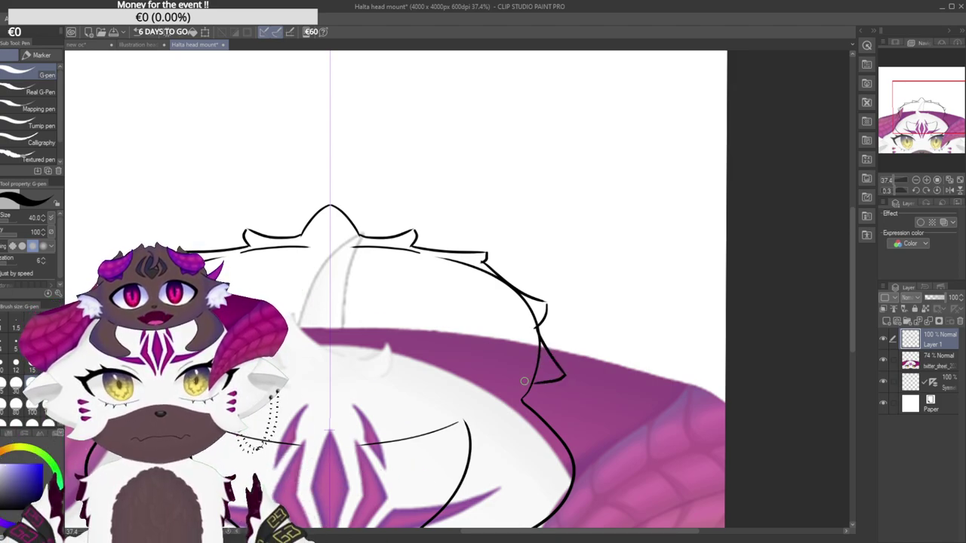
Redraw the lowest mirrored fur tuft, just above the side notch, with a curved underside.
{"action": "key", "text": "ctrl+z"}
{"action": "left_click_drag", "start_coordinate": [541, 338], "coordinate": [562, 381]}
{"action": "key", "text": "ctrl+z"}
{"action": "mouse_move", "coordinate": [535, 324]}
{"action": "left_mouse_down"}
{"action": "mouse_move", "coordinate": [570, 378]}
{"action": "mouse_move", "coordinate": [483, 399]}
{"action": "mouse_move", "coordinate": [501, 309]}
{"action": "left_mouse_up"}
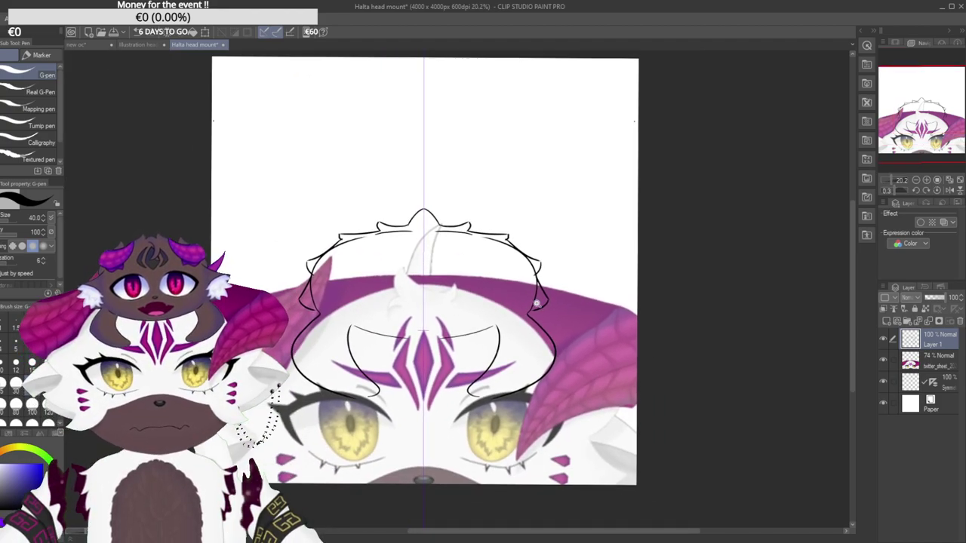
{"action": "scroll", "coordinate": [535, 301], "scroll_direction": "up", "scroll_amount": 2}
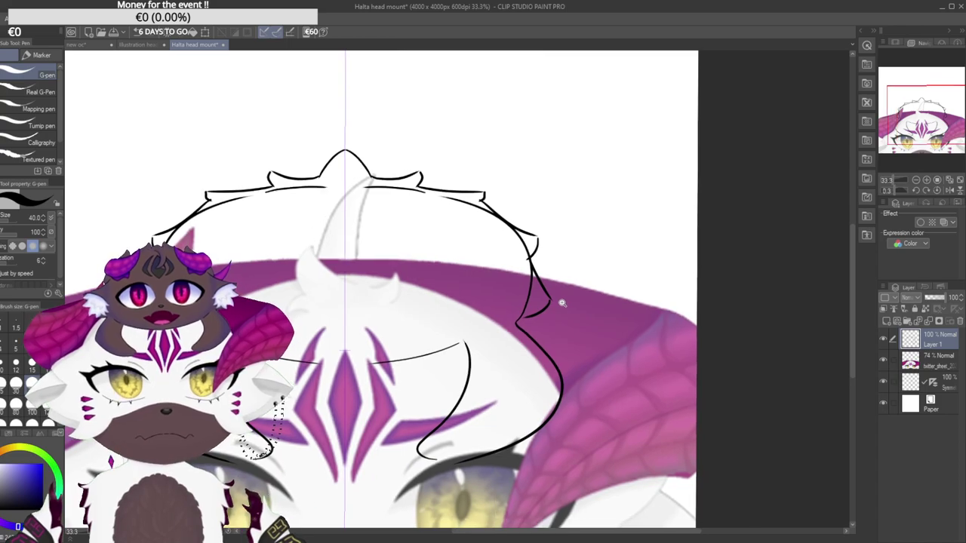
{"action": "scroll", "coordinate": [561, 302], "scroll_direction": "up", "scroll_amount": 2}
{"action": "scroll", "coordinate": [528, 275], "scroll_direction": "down", "scroll_amount": 3}
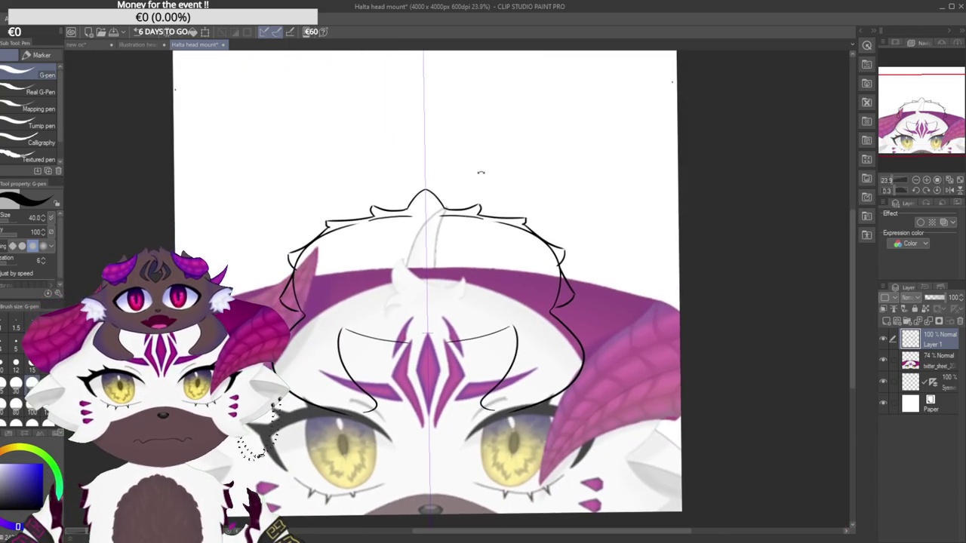
Draw a flatter continuous arc for the central tuft and erase most of the old arc above it with the Hard eraser.
{"action": "scroll", "coordinate": [467, 189], "scroll_direction": "up", "scroll_amount": 5}
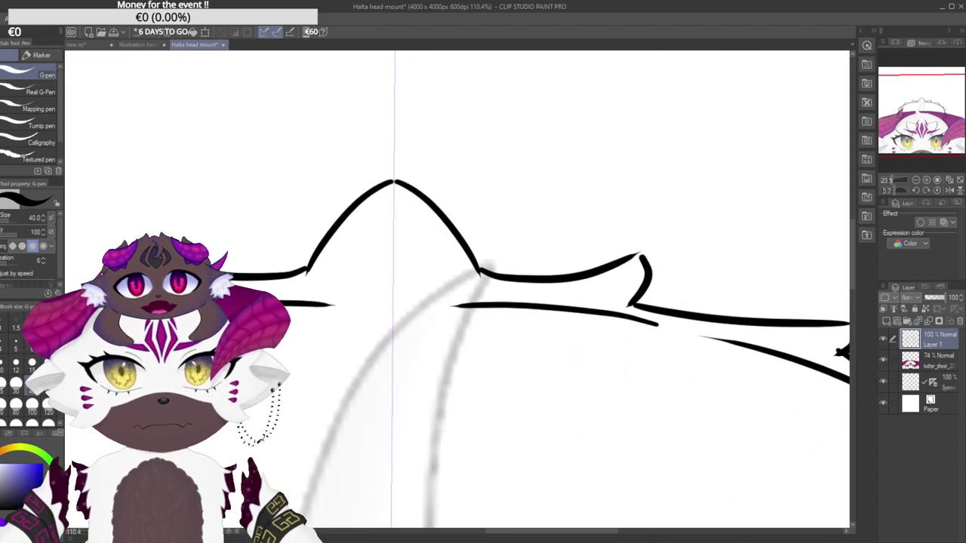
{"action": "mouse_move", "coordinate": [307, 268]}
{"action": "left_mouse_down"}
{"action": "mouse_move", "coordinate": [409, 211]}
{"action": "mouse_move", "coordinate": [483, 278]}
{"action": "left_mouse_up"}
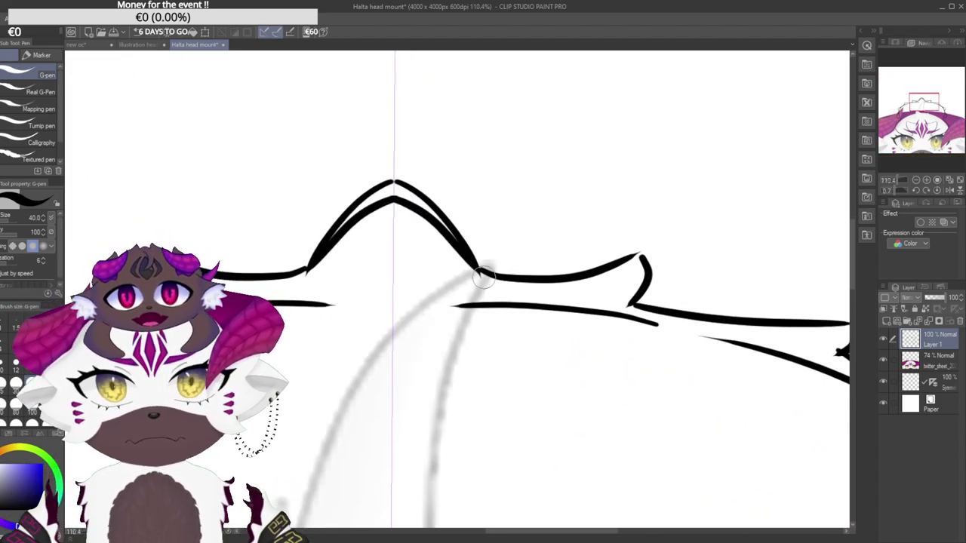
{"action": "key", "text": "e"}
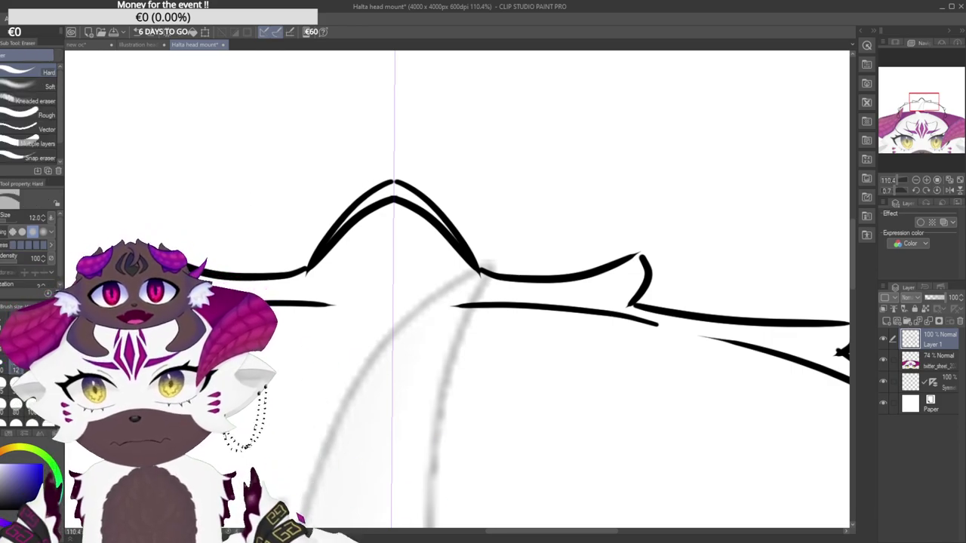
{"action": "left_click_drag", "start_coordinate": [386, 172], "coordinate": [387, 181]}
{"action": "mouse_move", "coordinate": [452, 181]}
{"action": "left_mouse_down"}
{"action": "mouse_move", "coordinate": [474, 184]}
{"action": "mouse_move", "coordinate": [345, 224]}
{"action": "left_mouse_up"}
{"action": "left_click_drag", "start_coordinate": [344, 224], "coordinate": [362, 230]}
{"action": "mouse_move", "coordinate": [213, 211]}
{"action": "left_mouse_down"}
{"action": "mouse_move", "coordinate": [293, 258]}
{"action": "mouse_move", "coordinate": [279, 275]}
{"action": "mouse_move", "coordinate": [324, 306]}
{"action": "left_mouse_up"}
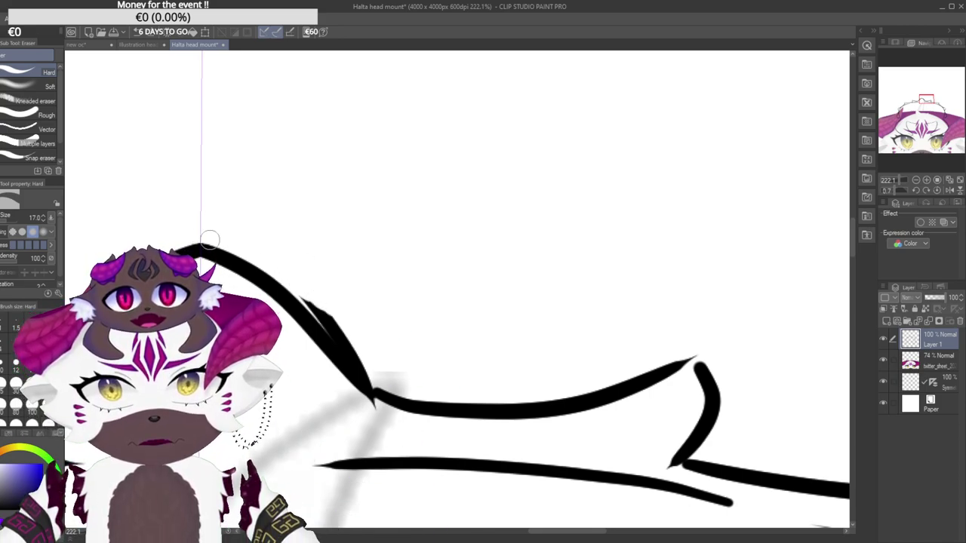
{"action": "mouse_move", "coordinate": [371, 226]}
{"action": "left_mouse_down"}
{"action": "mouse_move", "coordinate": [388, 439]}
{"action": "mouse_move", "coordinate": [271, 216]}
{"action": "mouse_move", "coordinate": [352, 189]}
{"action": "mouse_move", "coordinate": [328, 134]}
{"action": "mouse_move", "coordinate": [273, 173]}
{"action": "left_mouse_up"}
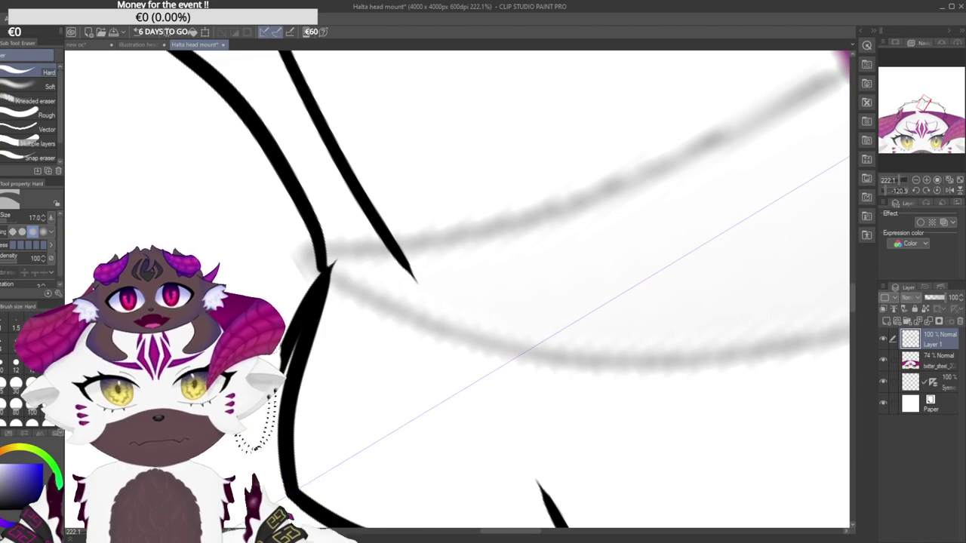
Erase the remaining doubled line along the central tuft's slopes where they meet the neighbouring tufts.
{"action": "left_click_drag", "start_coordinate": [297, 292], "coordinate": [292, 376]}
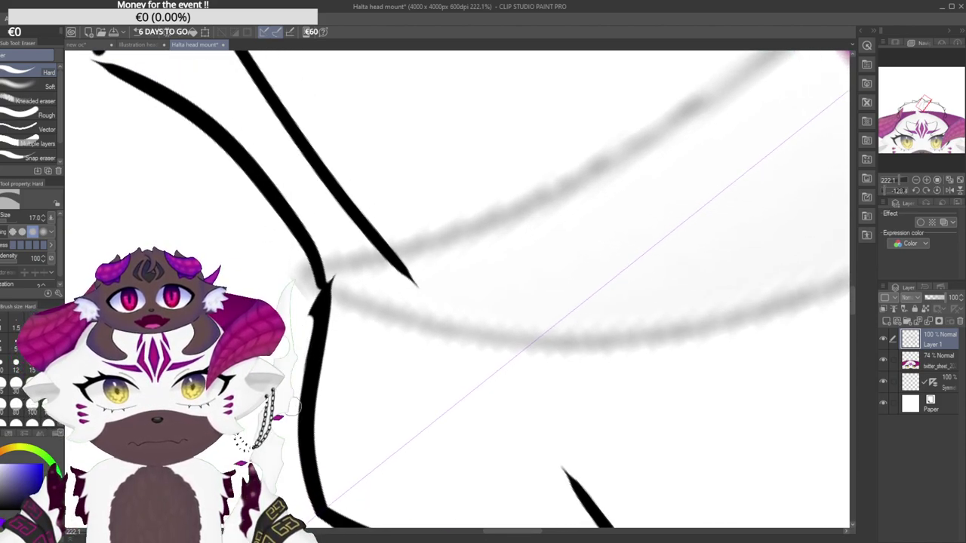
{"action": "left_click_drag", "start_coordinate": [323, 286], "coordinate": [325, 289]}
{"action": "left_click_drag", "start_coordinate": [441, 209], "coordinate": [499, 303]}
{"action": "left_click_drag", "start_coordinate": [477, 339], "coordinate": [421, 352]}
{"action": "left_click_drag", "start_coordinate": [483, 235], "coordinate": [491, 235]}
{"action": "left_click_drag", "start_coordinate": [457, 338], "coordinate": [456, 245]}
{"action": "left_click_drag", "start_coordinate": [443, 182], "coordinate": [445, 182]}
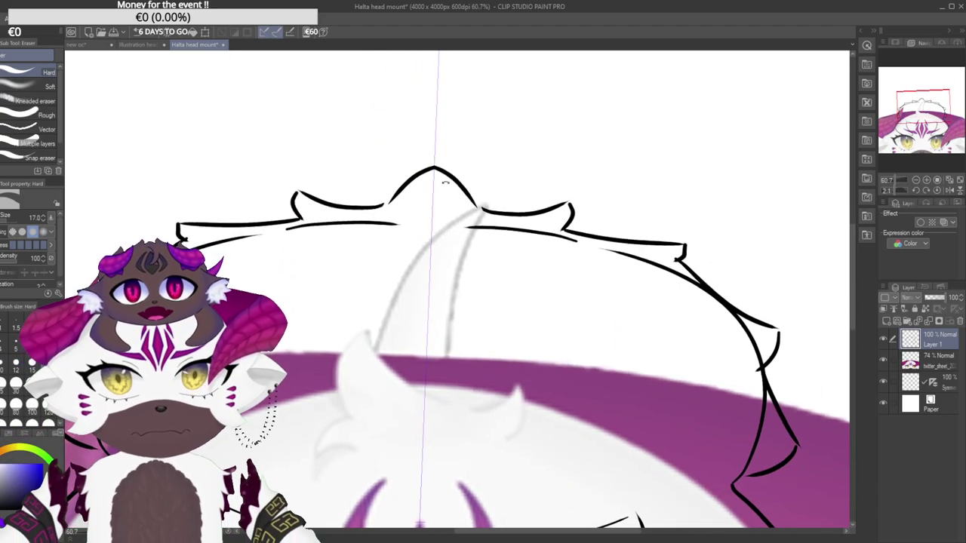
{"action": "mouse_move", "coordinate": [286, 337]}
{"action": "left_mouse_down"}
{"action": "mouse_move", "coordinate": [294, 360]}
{"action": "mouse_move", "coordinate": [290, 348]}
{"action": "left_mouse_up"}
{"action": "left_click_drag", "start_coordinate": [306, 452], "coordinate": [280, 454]}
{"action": "left_click_drag", "start_coordinate": [336, 415], "coordinate": [368, 318]}
{"action": "left_click_drag", "start_coordinate": [443, 155], "coordinate": [446, 154]}
{"action": "left_click_drag", "start_coordinate": [391, 336], "coordinate": [399, 311]}
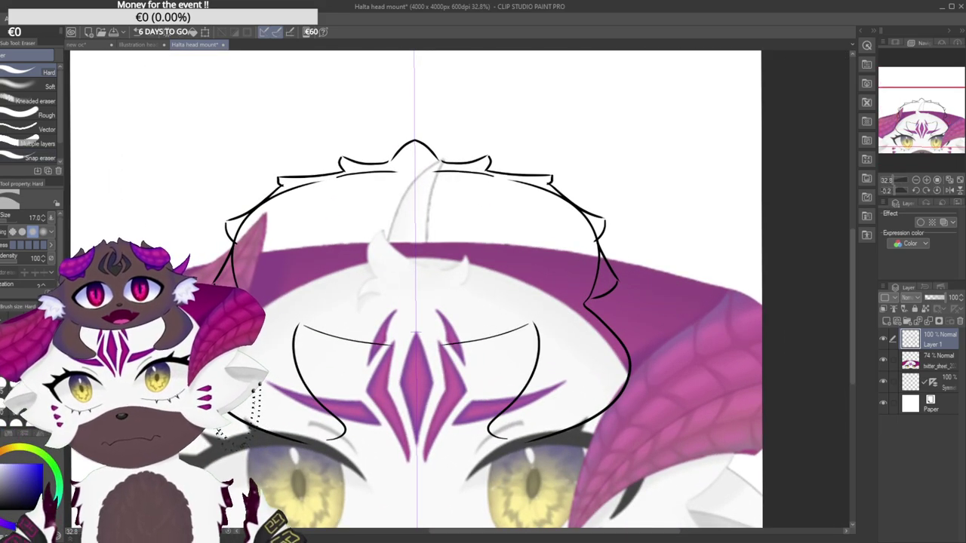
Copy the cascos layer folder from new oc into Halta head mount.
{"action": "key", "text": "p"}
{"action": "left_click", "coordinate": [91, 46]}
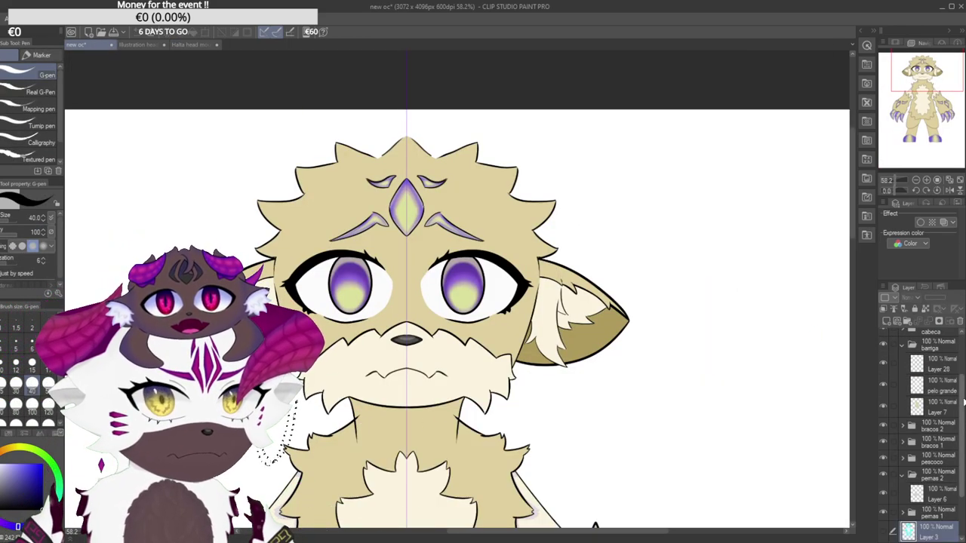
{"action": "scroll", "coordinate": [955, 358], "scroll_direction": "up", "scroll_amount": 2}
{"action": "left_click", "coordinate": [927, 381]}
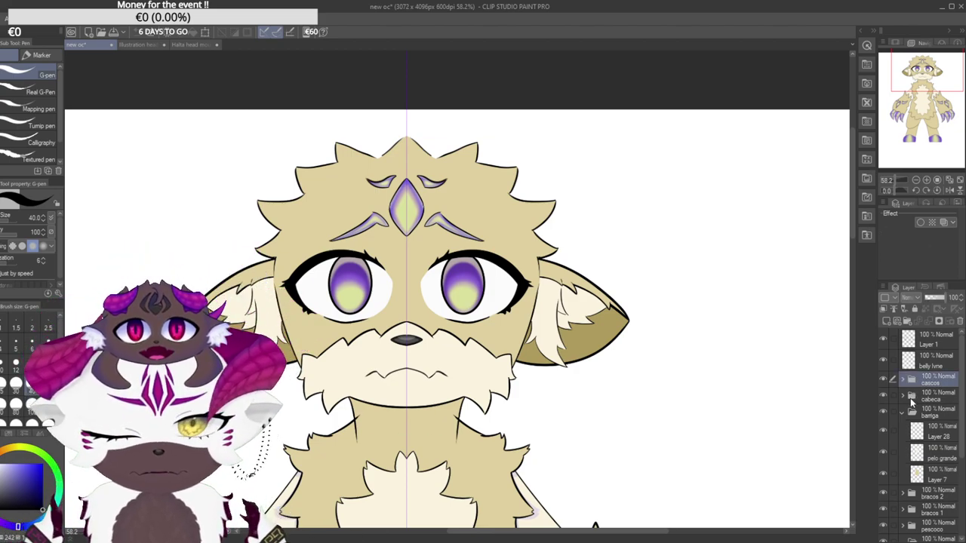
{"action": "left_click", "coordinate": [192, 45]}
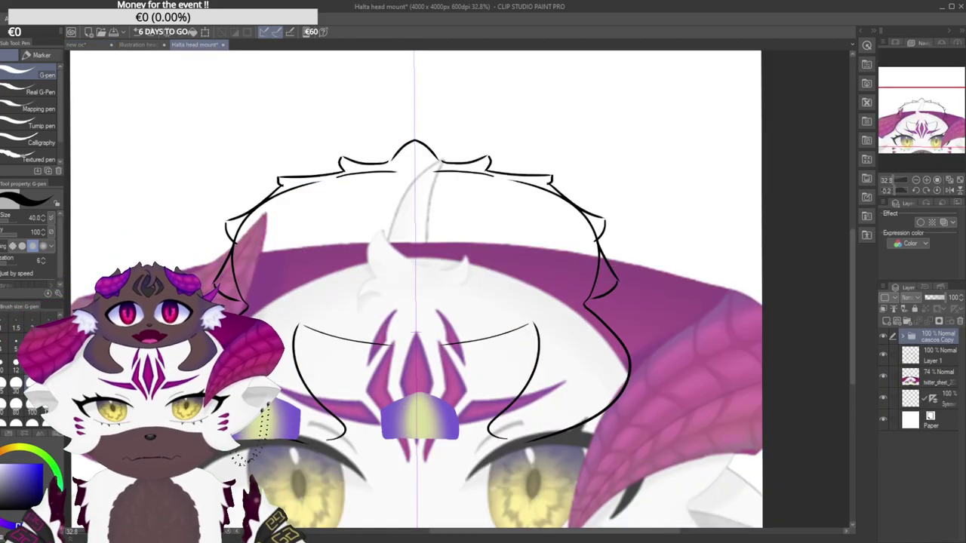
Copy the cabeca layer folder from new oc into Halta head mount in place of the cascos copy.
{"action": "left_click", "coordinate": [89, 44]}
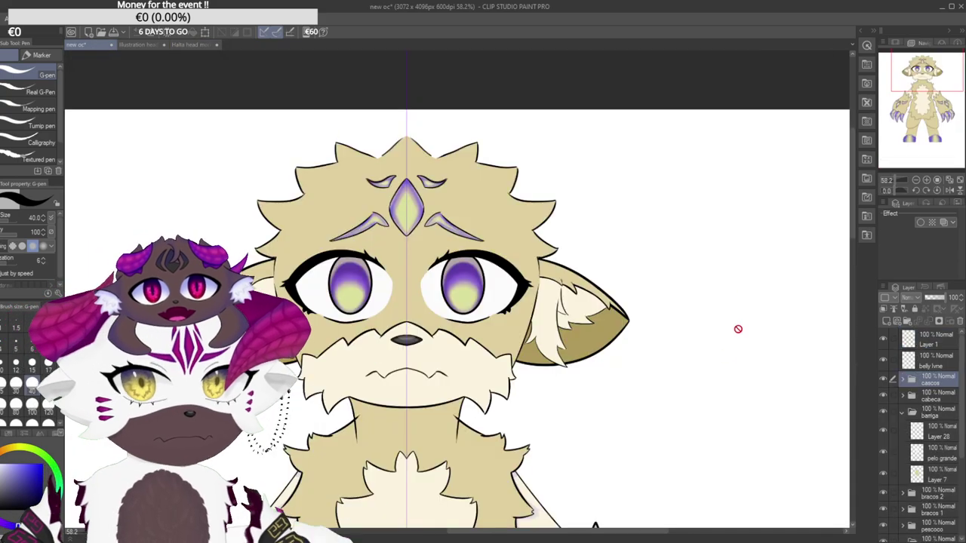
{"action": "left_click", "coordinate": [932, 397]}
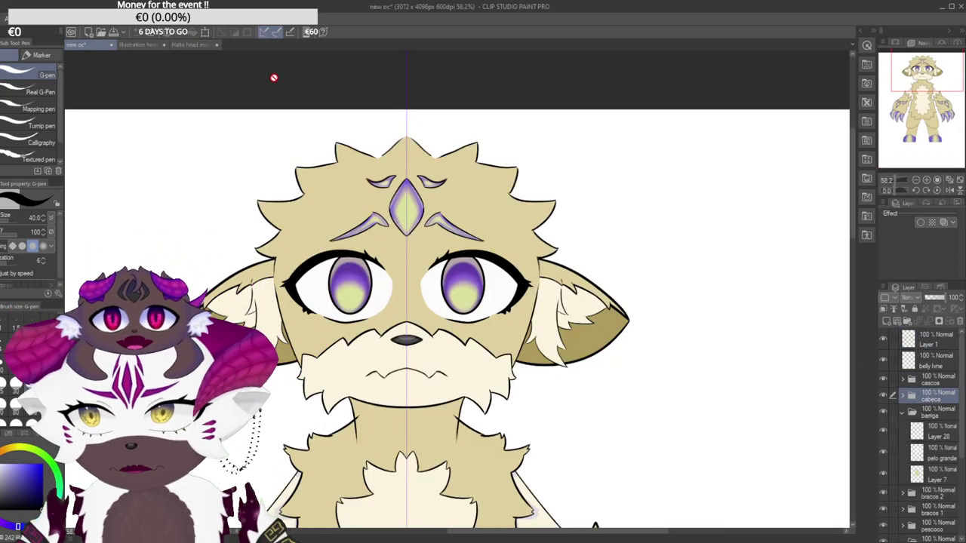
{"action": "left_click", "coordinate": [193, 44]}
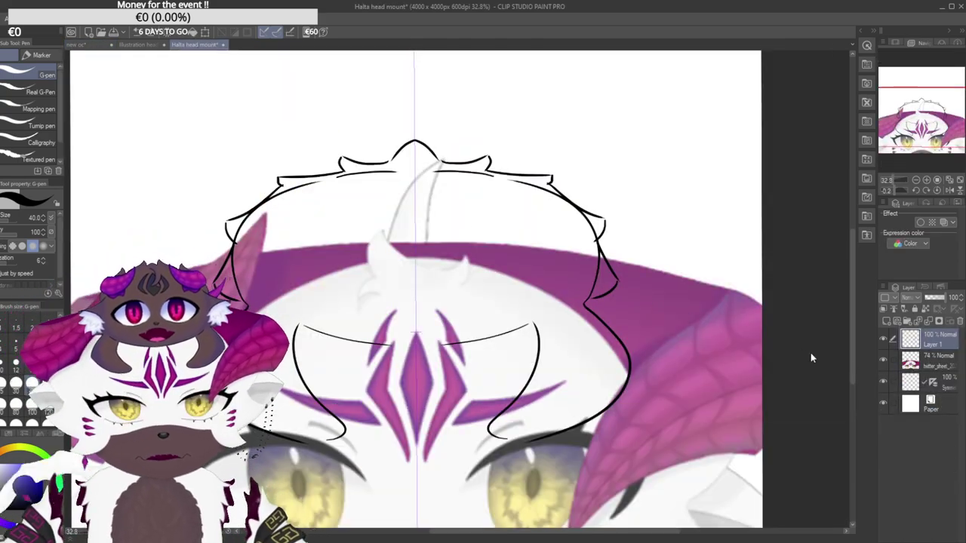
{"action": "key", "text": "ctrl+v"}
Move the pasted head to the canvas's upper-left area and enlarge it to 128%.
{"action": "scroll", "coordinate": [596, 318], "scroll_direction": "down", "scroll_amount": 2}
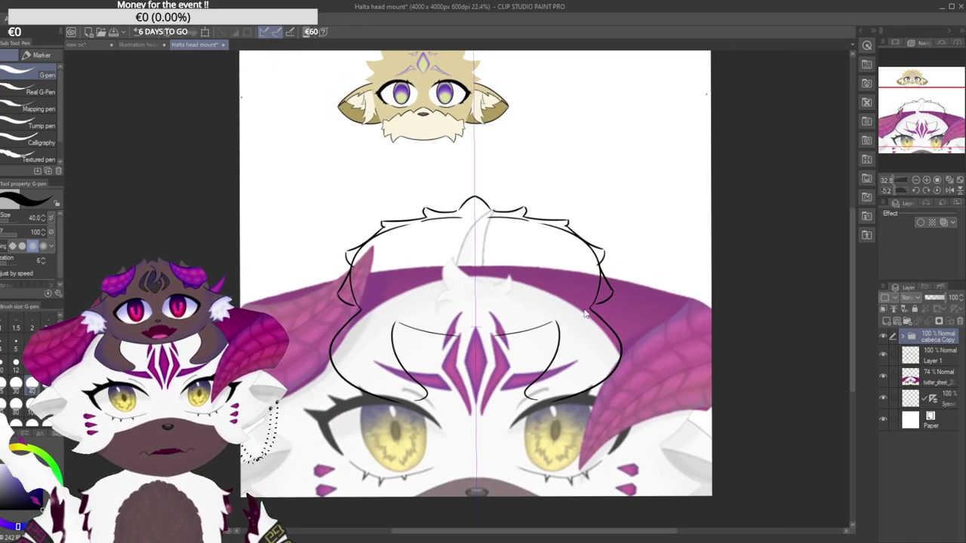
{"action": "left_click", "coordinate": [204, 32]}
{"action": "left_click_drag", "start_coordinate": [407, 82], "coordinate": [331, 130]}
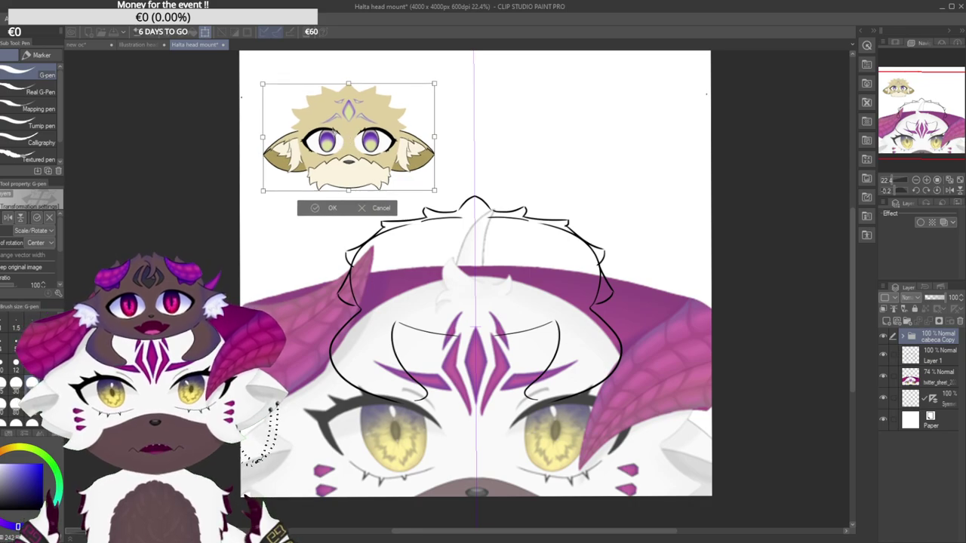
{"action": "left_click_drag", "start_coordinate": [434, 190], "coordinate": [456, 203]}
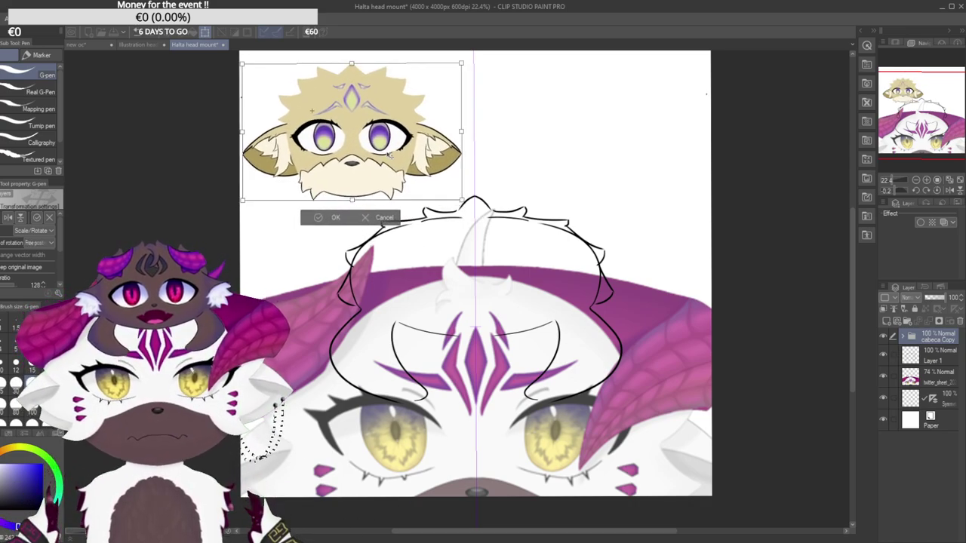
{"action": "key", "text": "Return"}
{"action": "left_click_drag", "start_coordinate": [488, 300], "coordinate": [438, 286]}
{"action": "left_click_drag", "start_coordinate": [435, 239], "coordinate": [440, 296]}
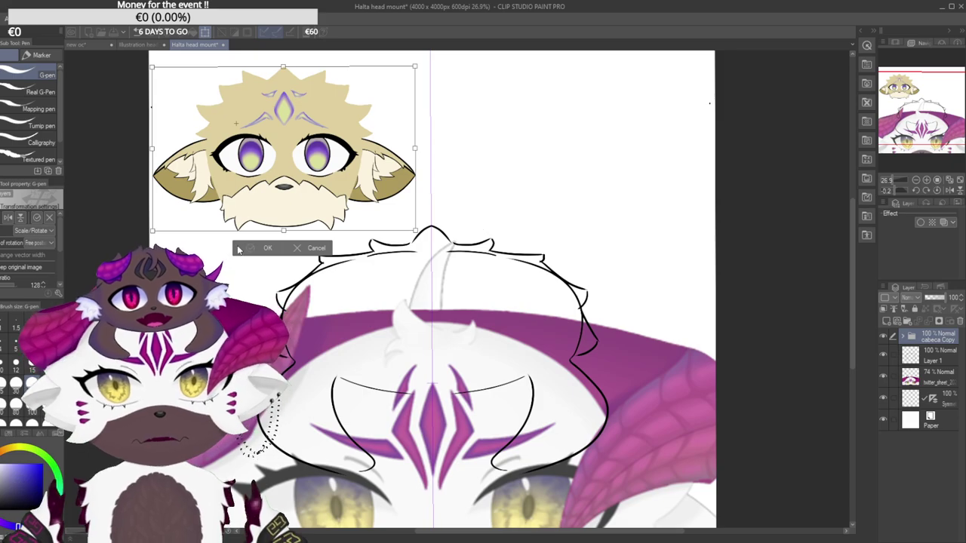
{"action": "key", "text": "Return"}
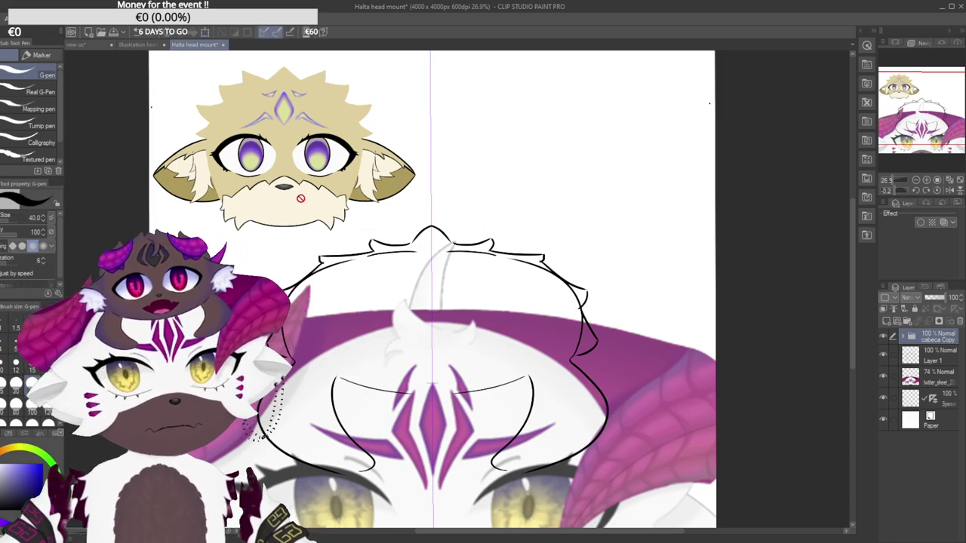
Close the new oc drawing and return to the Halta head mount canvas.
{"action": "left_click", "coordinate": [133, 46]}
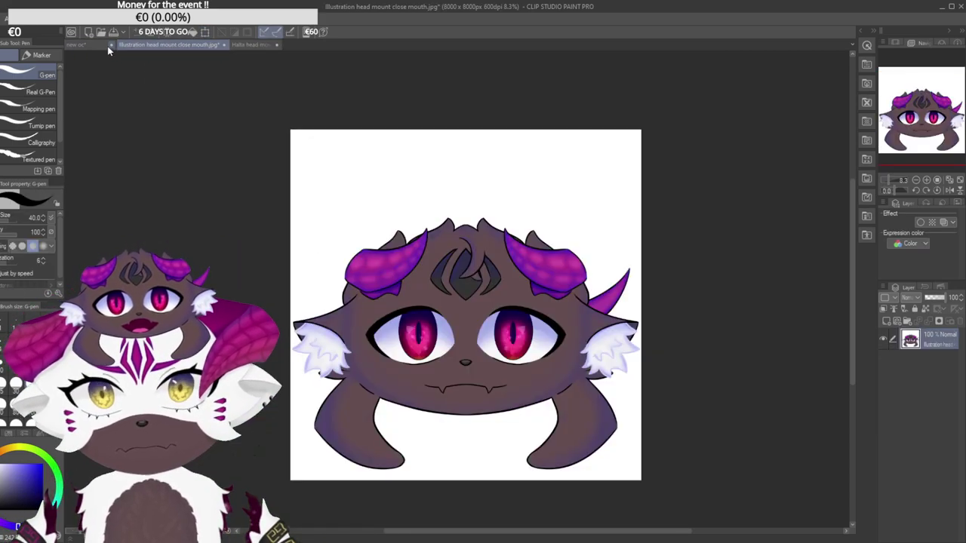
{"action": "left_click", "coordinate": [102, 46]}
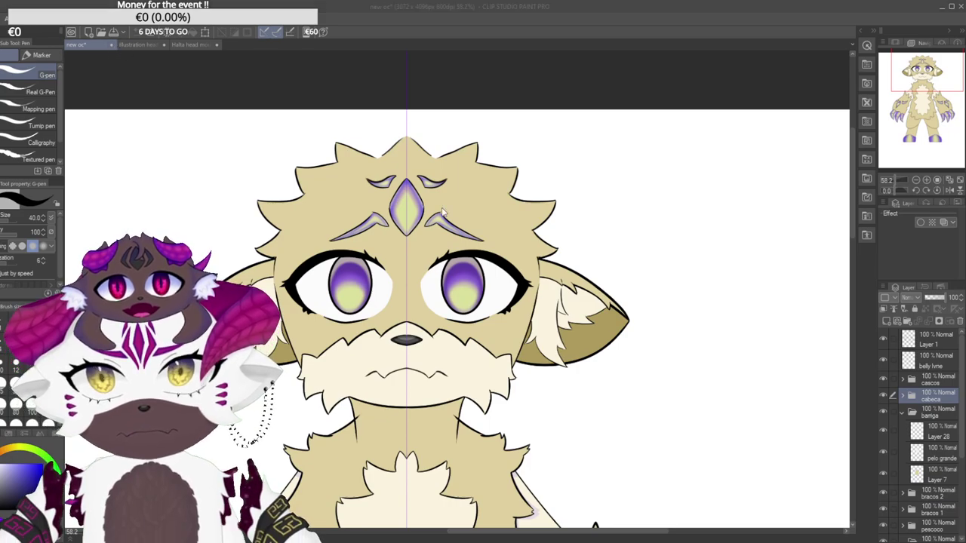
{"action": "left_click", "coordinate": [140, 44]}
{"action": "left_click", "coordinate": [192, 44]}
Compare the Halta head mount canvas with the reference creature in Illustration head mount close mouth.jpg.
{"action": "left_click_drag", "start_coordinate": [400, 255], "coordinate": [423, 245]}
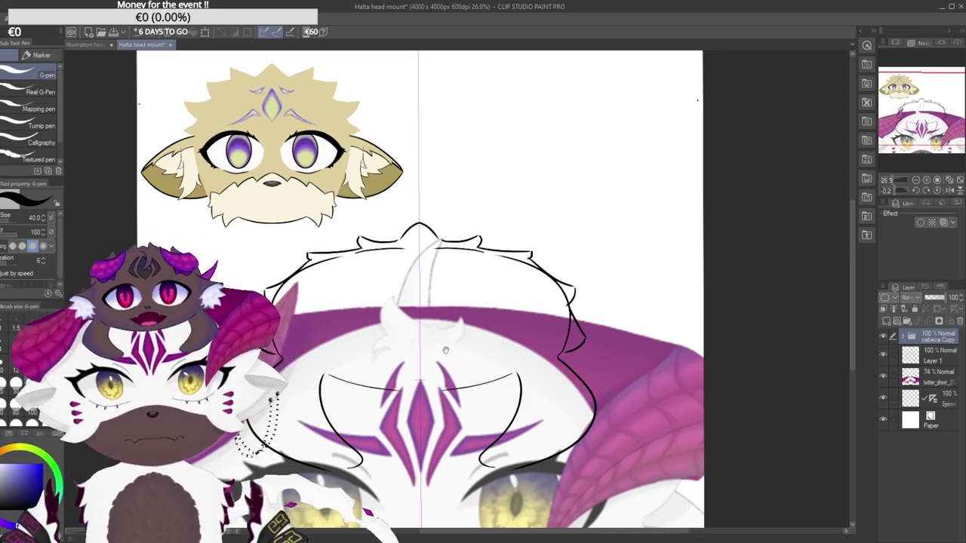
{"action": "left_click_drag", "start_coordinate": [447, 345], "coordinate": [443, 323]}
{"action": "scroll", "coordinate": [435, 292], "scroll_direction": "down", "scroll_amount": 2}
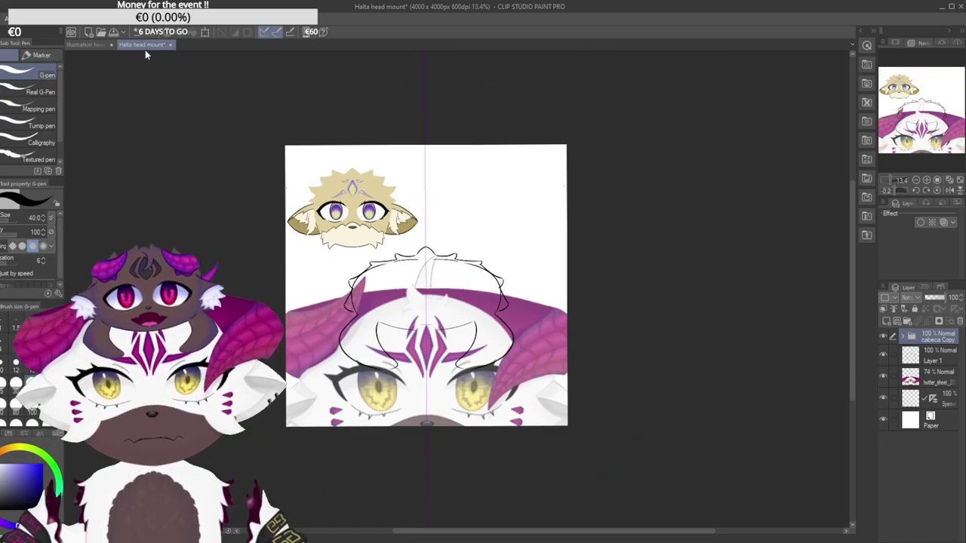
{"action": "left_click", "coordinate": [96, 45]}
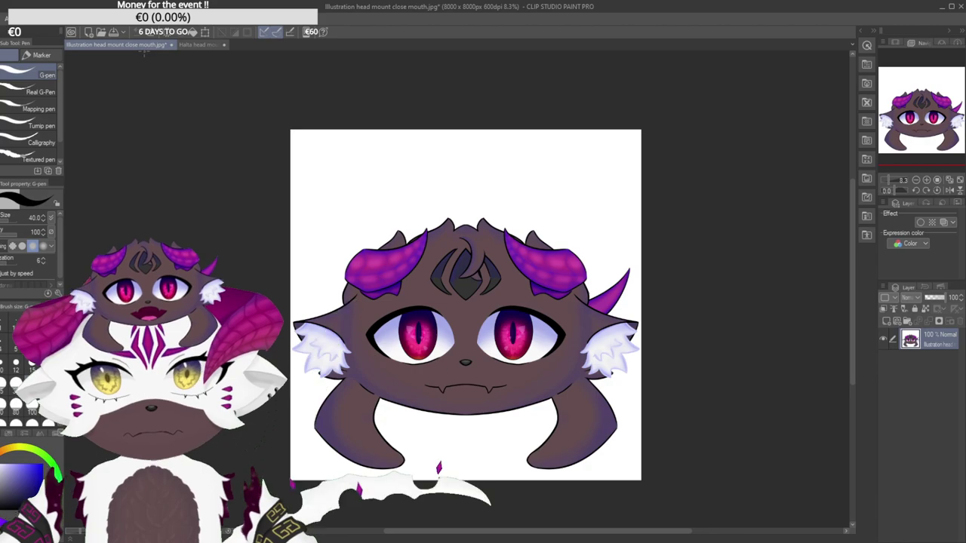
{"action": "left_click", "coordinate": [198, 46]}
{"action": "scroll", "coordinate": [453, 302], "scroll_direction": "up", "scroll_amount": 2}
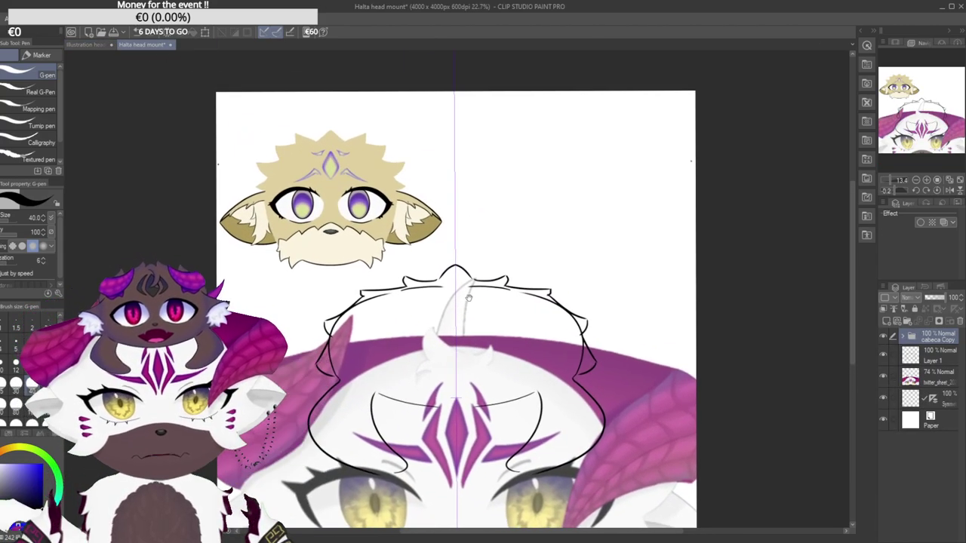
Move the cabeca Copy folder below the 74% opacity reference sheet layer and make Layer 1 active.
{"action": "left_click", "coordinate": [933, 361]}
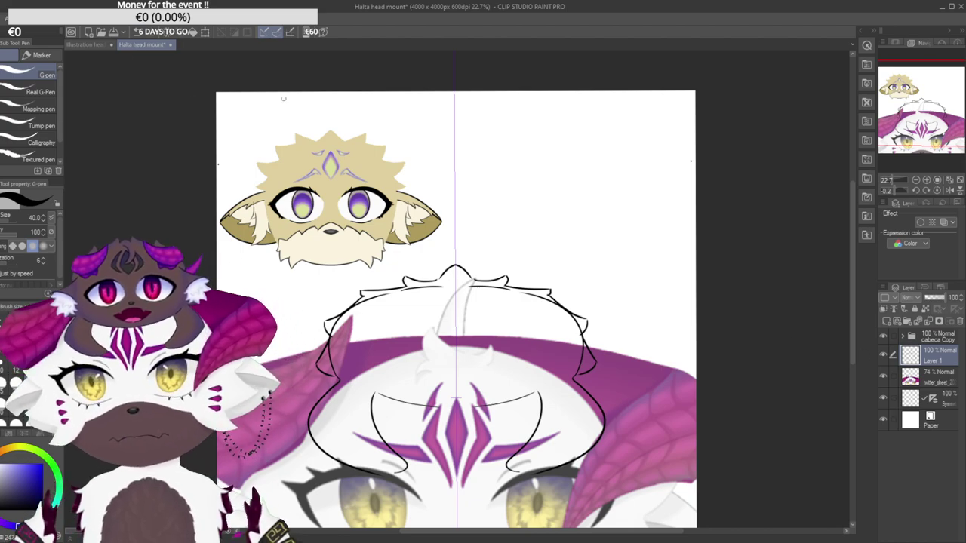
{"action": "left_click_drag", "start_coordinate": [926, 339], "coordinate": [923, 394]}
{"action": "left_click", "coordinate": [930, 341]}
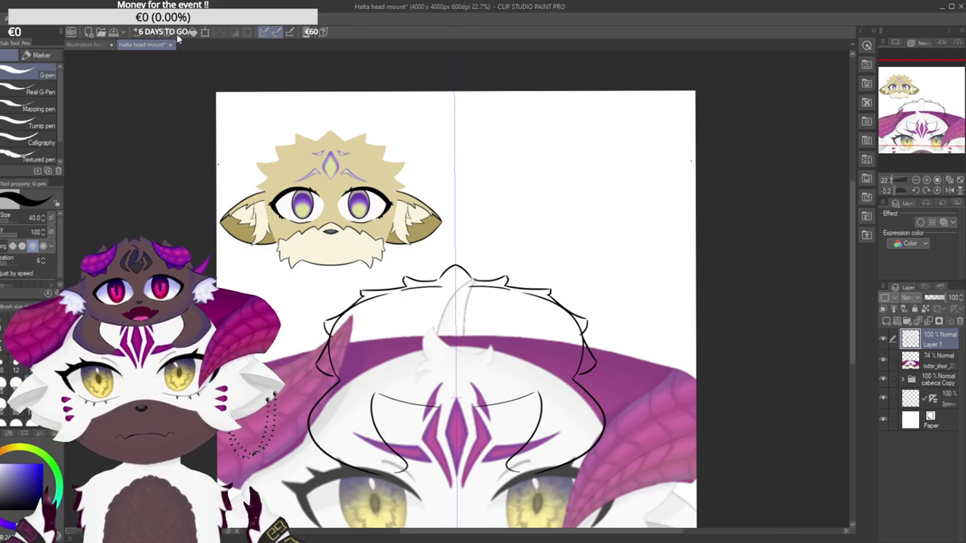
{"action": "left_click", "coordinate": [206, 31]}
{"action": "mouse_move", "coordinate": [454, 161]}
{"action": "left_mouse_down"}
{"action": "mouse_move", "coordinate": [454, 145]}
{"action": "mouse_move", "coordinate": [454, 160]}
{"action": "left_mouse_up"}
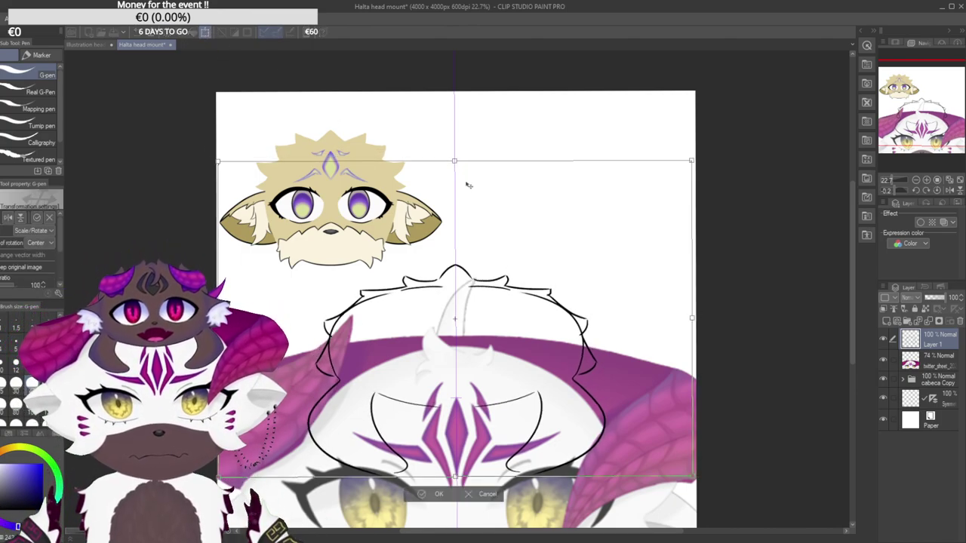
{"action": "left_click", "coordinate": [436, 495]}
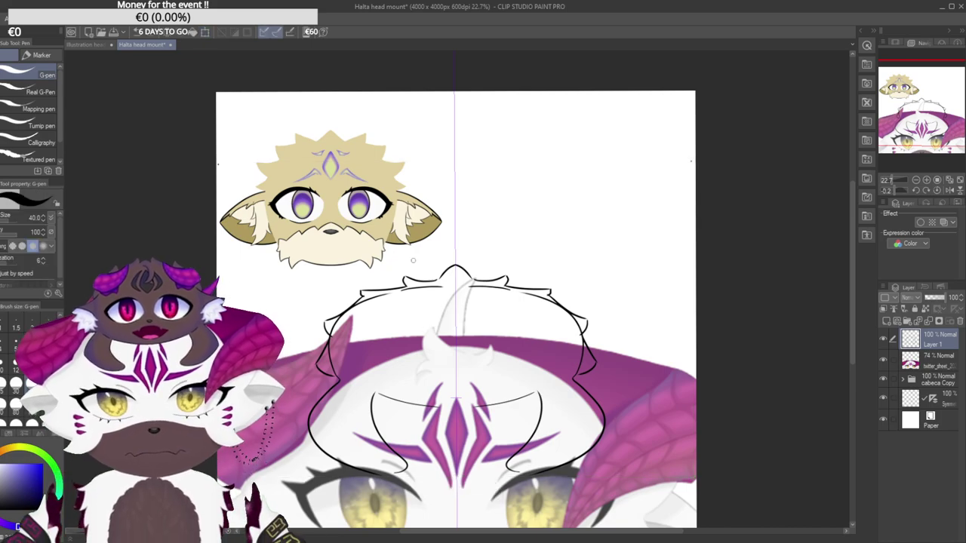
{"action": "key", "text": "ctrl+z"}
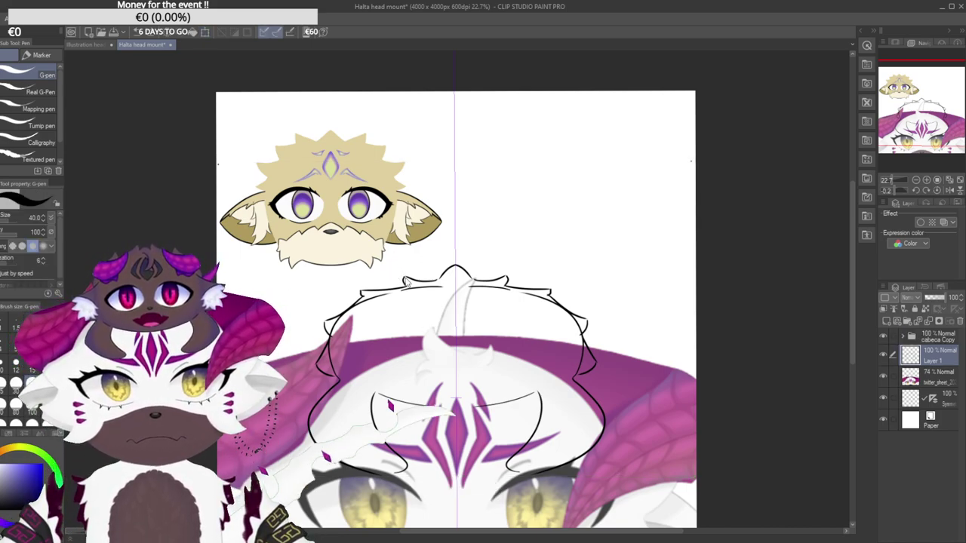
{"action": "key", "text": "ctrl+y"}
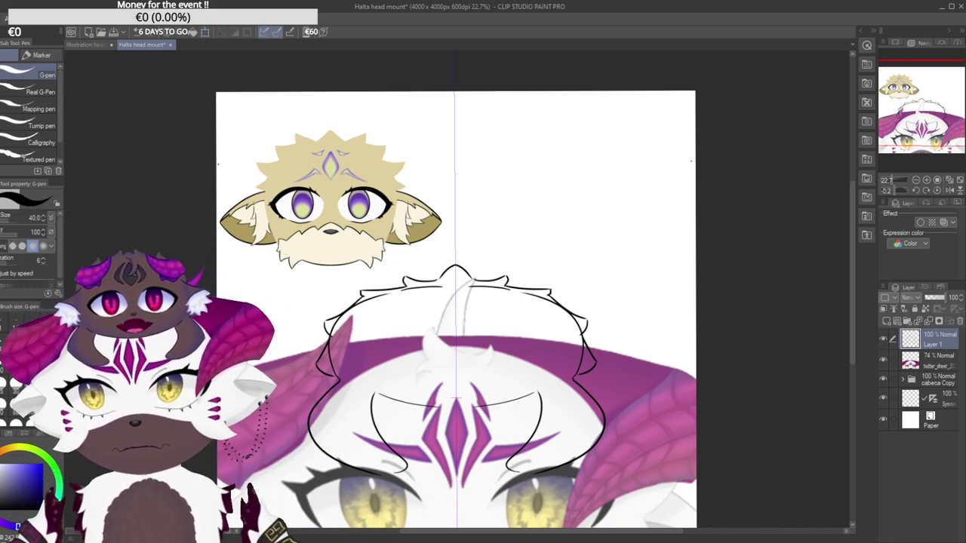
Erase the mirrored fur-tuft outline of the upper head down to the side notches with the Hard eraser at size 200.
{"action": "key", "text": "e"}
{"action": "key", "text": "bracketright"}
{"action": "key", "text": "bracketright"}
{"action": "key", "text": "bracketright"}
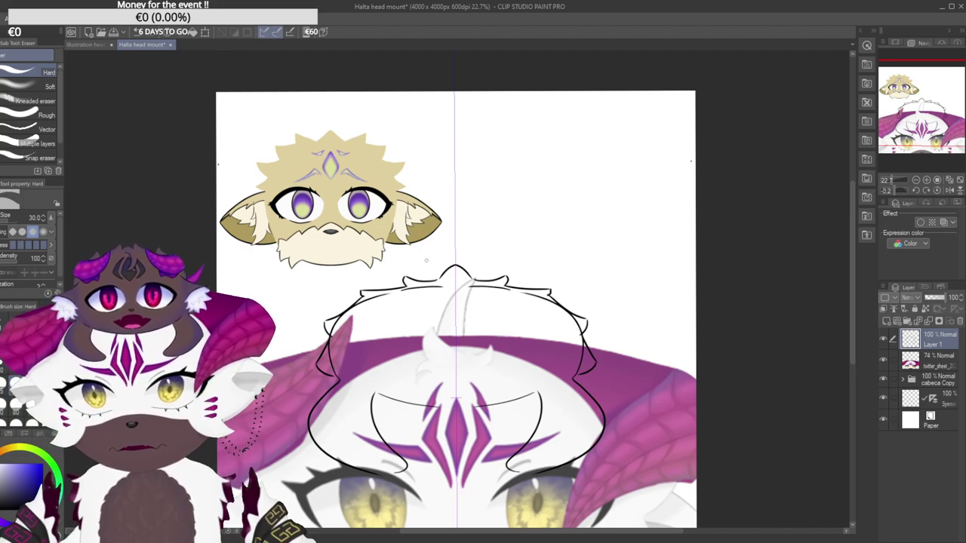
{"action": "mouse_move", "coordinate": [419, 287]}
{"action": "left_mouse_down"}
{"action": "mouse_move", "coordinate": [427, 309]}
{"action": "mouse_move", "coordinate": [464, 301]}
{"action": "mouse_move", "coordinate": [443, 297]}
{"action": "mouse_move", "coordinate": [445, 266]}
{"action": "mouse_move", "coordinate": [449, 288]}
{"action": "mouse_move", "coordinate": [461, 283]}
{"action": "mouse_move", "coordinate": [398, 280]}
{"action": "mouse_move", "coordinate": [418, 278]}
{"action": "mouse_move", "coordinate": [338, 308]}
{"action": "mouse_move", "coordinate": [318, 380]}
{"action": "mouse_move", "coordinate": [342, 367]}
{"action": "left_mouse_up"}
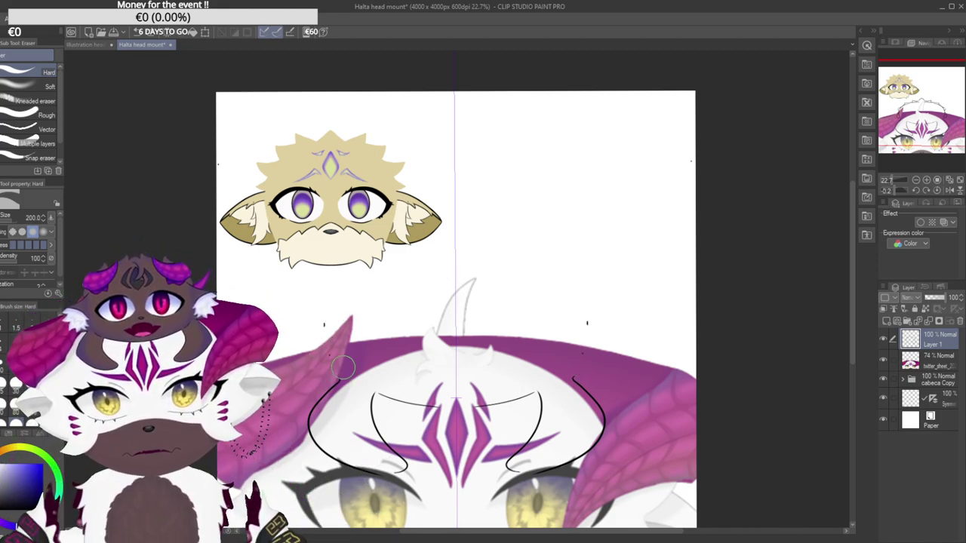
{"action": "scroll", "coordinate": [336, 396], "scroll_direction": "up", "scroll_amount": 3}
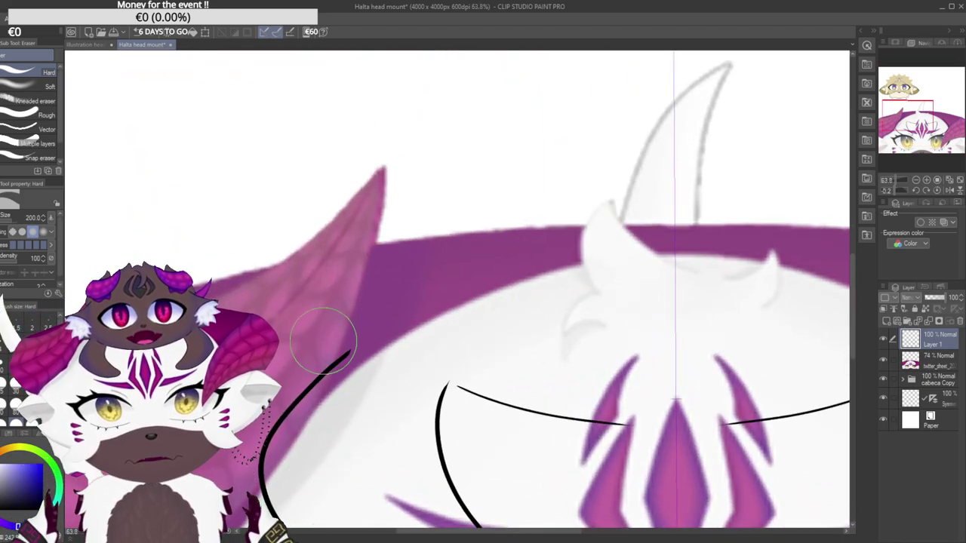
{"action": "left_click", "coordinate": [348, 321]}
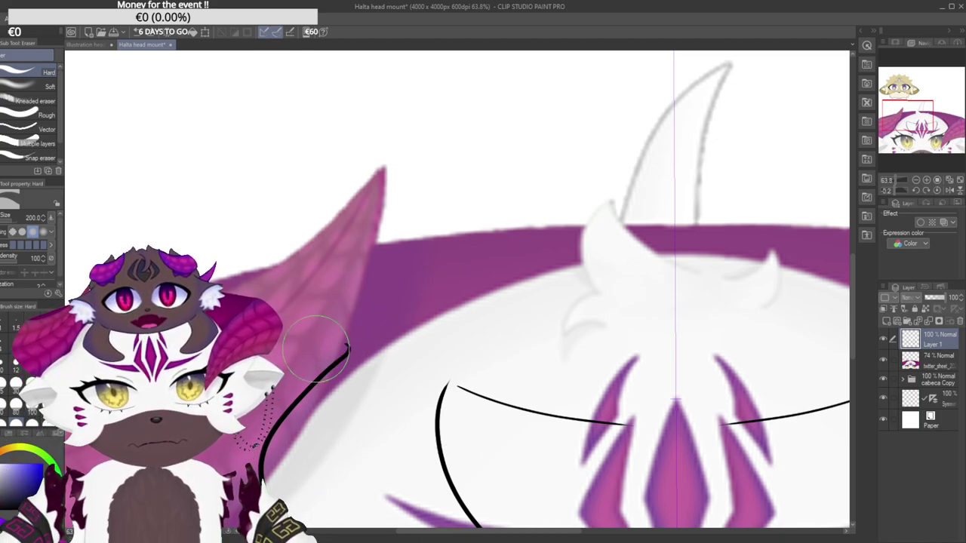
{"action": "scroll", "coordinate": [344, 312], "scroll_direction": "down", "scroll_amount": 5}
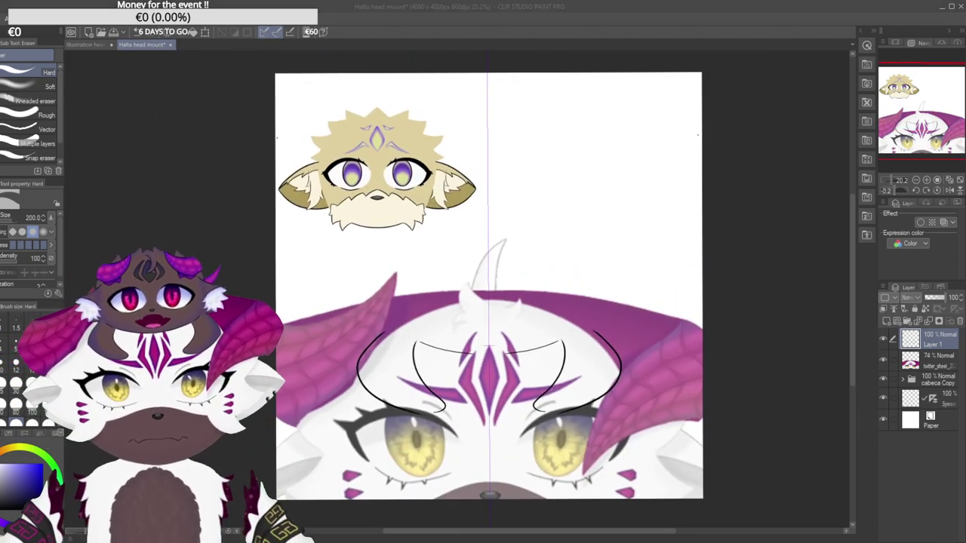
{"action": "left_click", "coordinate": [453, 517]}
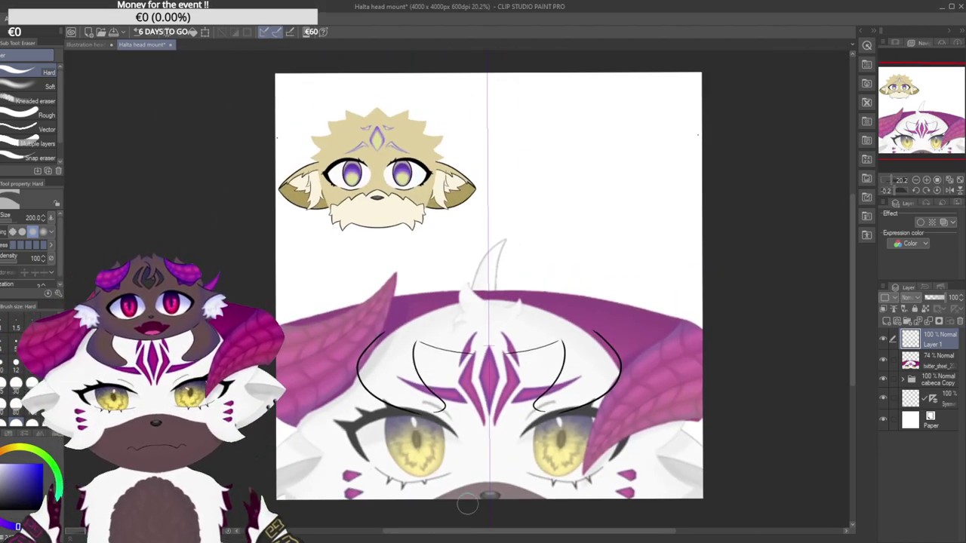
Try to paste the artwork from Illustration head mount close mouth.jpg above the cabeca Copy folder, and undo the paste.
{"action": "key", "text": "p"}
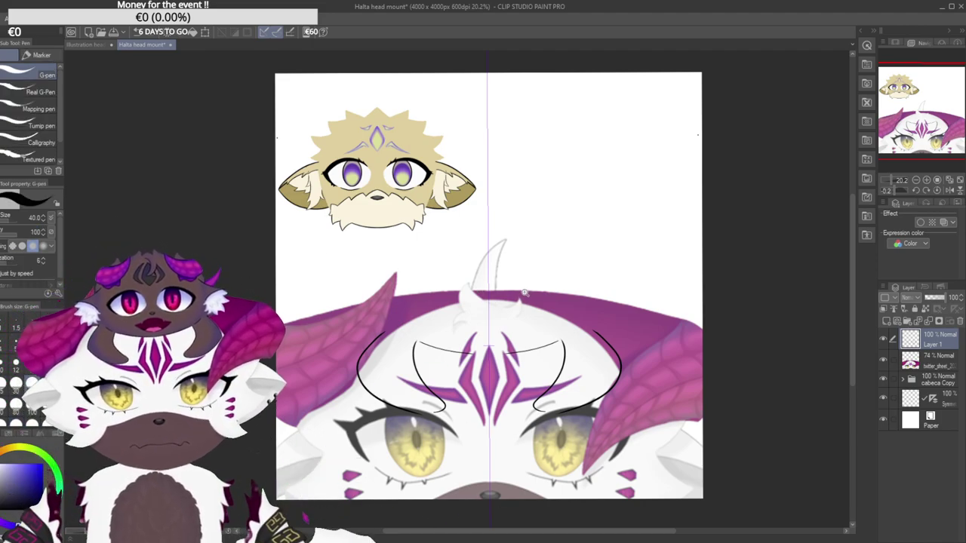
{"action": "left_click_drag", "start_coordinate": [526, 294], "coordinate": [461, 308]}
{"action": "left_click", "coordinate": [87, 45]}
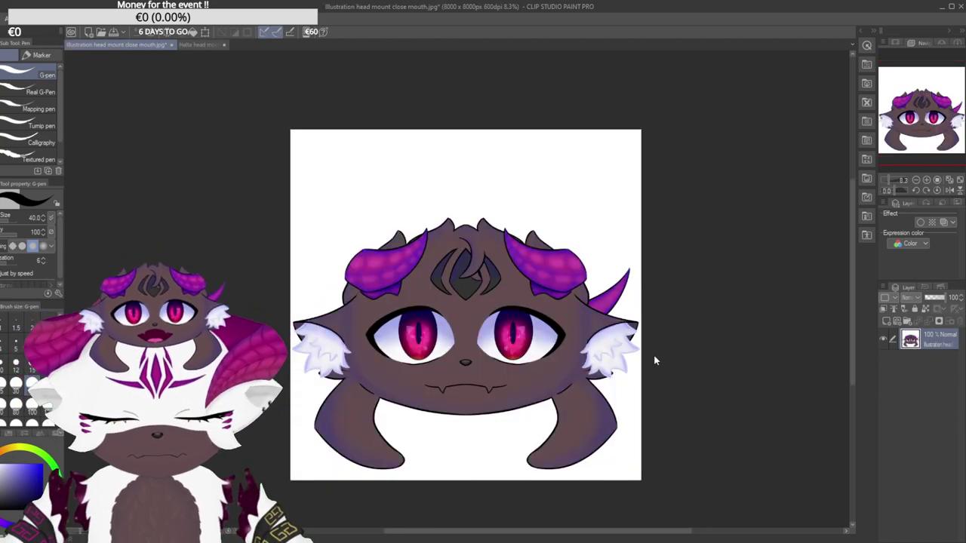
{"action": "left_click", "coordinate": [207, 46]}
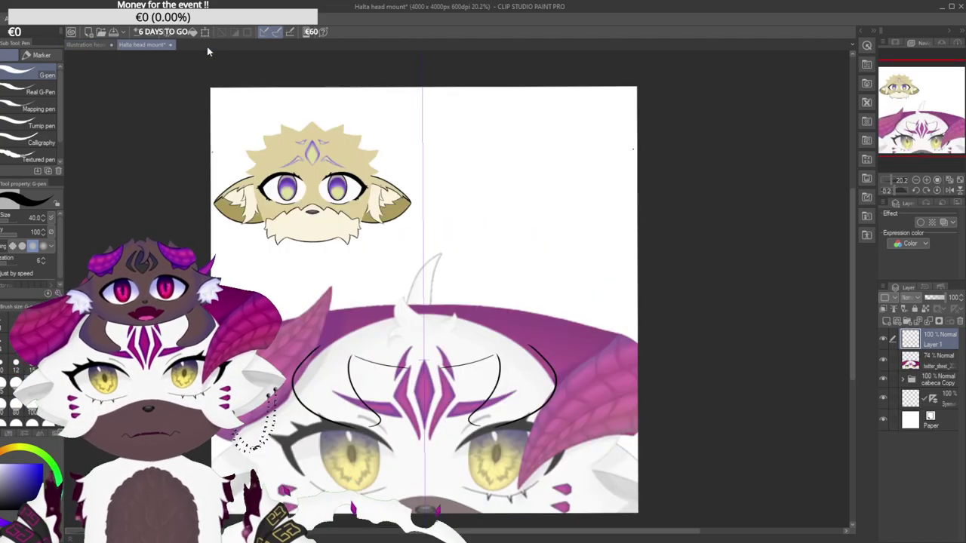
{"action": "left_click", "coordinate": [935, 382]}
{"action": "key", "text": "ctrl+v"}
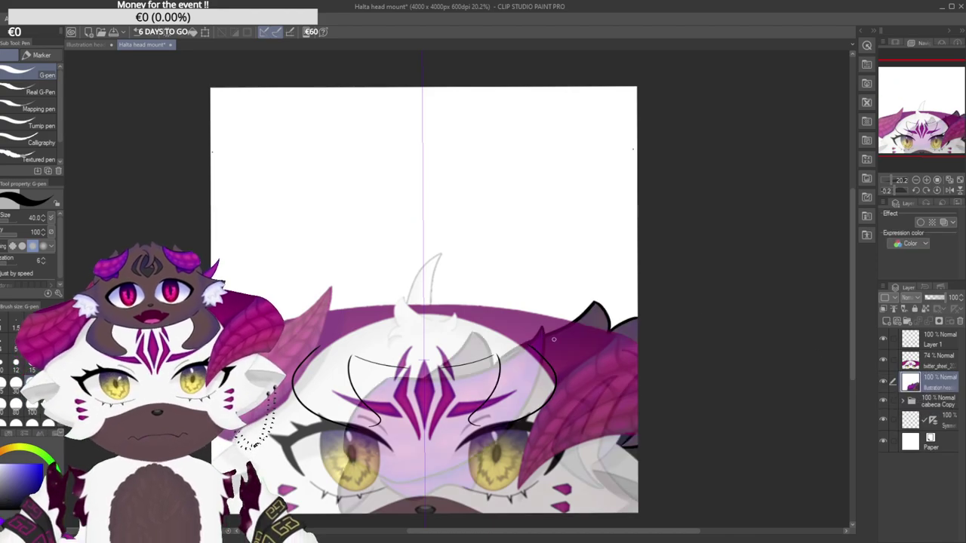
{"action": "left_click_drag", "start_coordinate": [394, 308], "coordinate": [481, 239]}
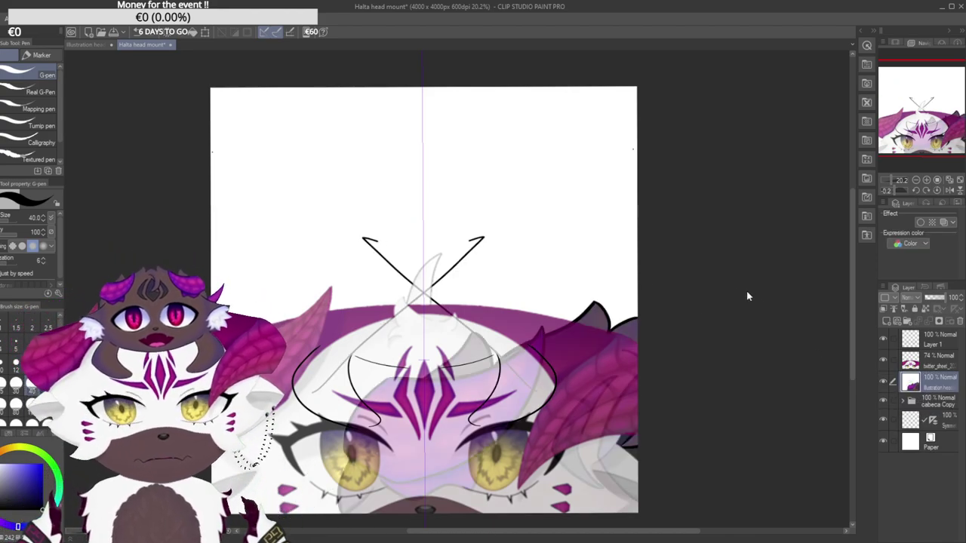
{"action": "key", "text": "ctrl+z"}
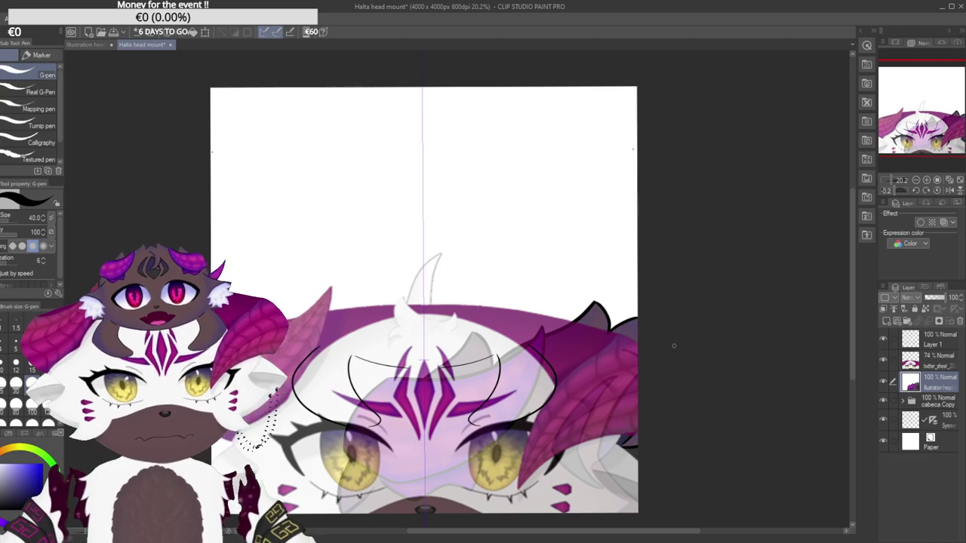
{"action": "key", "text": "ctrl+z"}
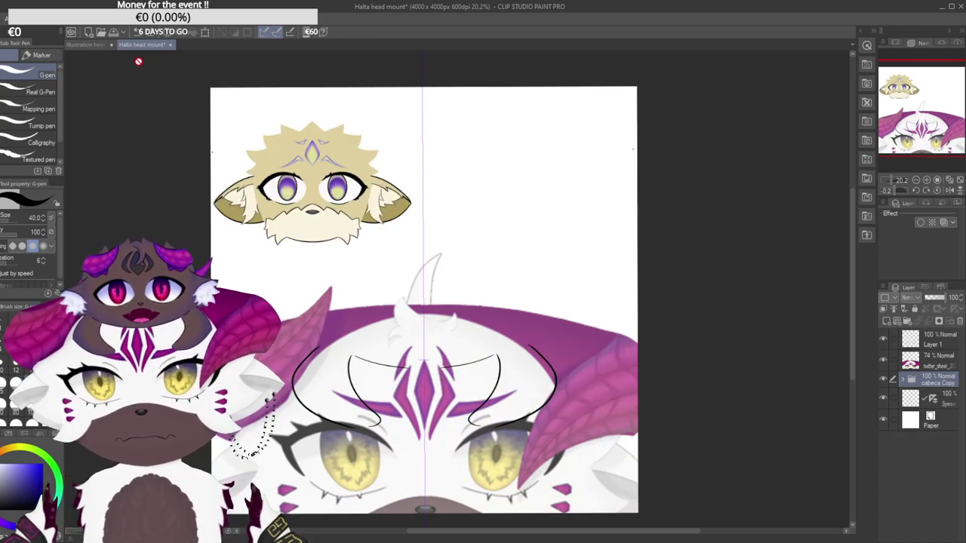
Paste the artwork from Illustration head mount close mouth.jpg into the Halta head mount canvas, directly above the cabeca Copy folder.
{"action": "left_click", "coordinate": [95, 47]}
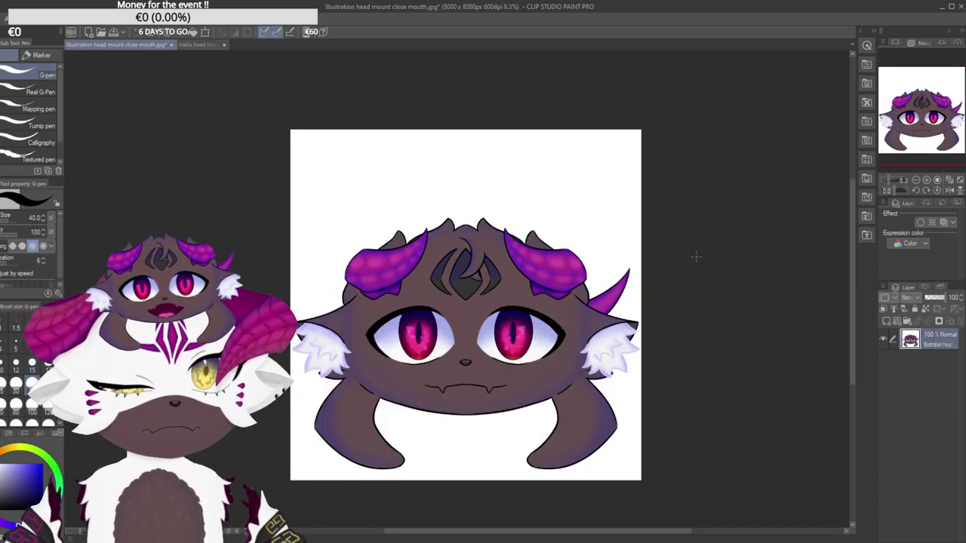
{"action": "left_click", "coordinate": [198, 45]}
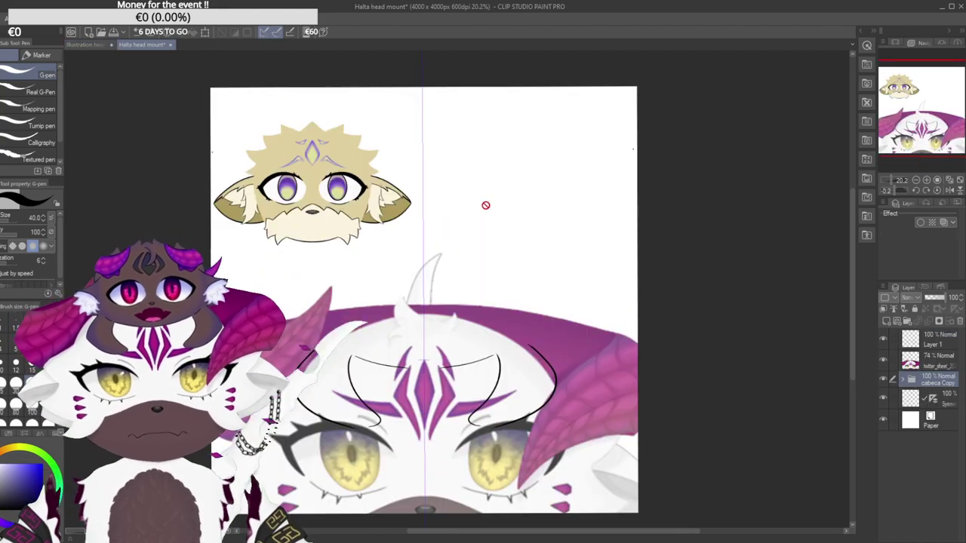
{"action": "key", "text": "ctrl+v"}
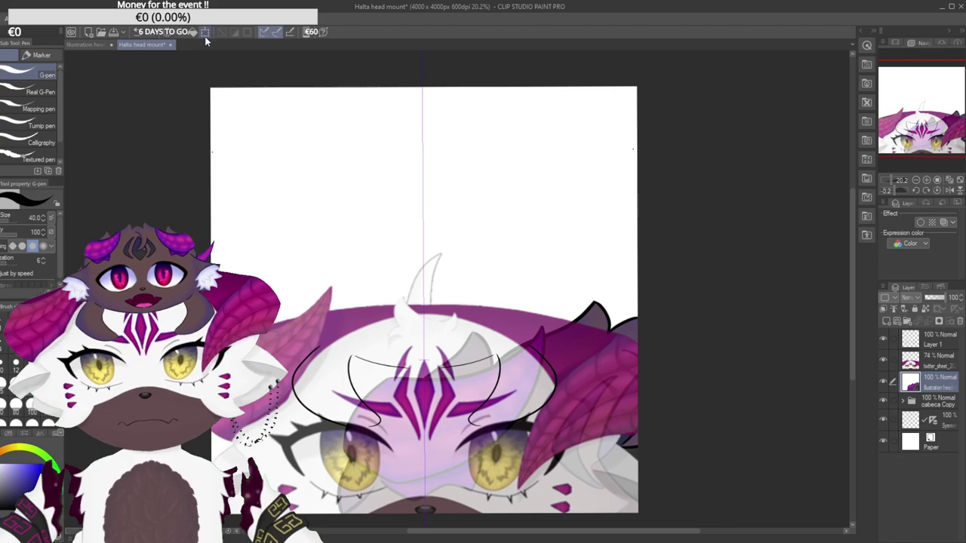
Scale the pasted creature to 19% and place it in the canvas's upper right area, beside the beige head.
{"action": "key", "text": "ctrl+t"}
{"action": "left_click_drag", "start_coordinate": [398, 330], "coordinate": [233, 213]}
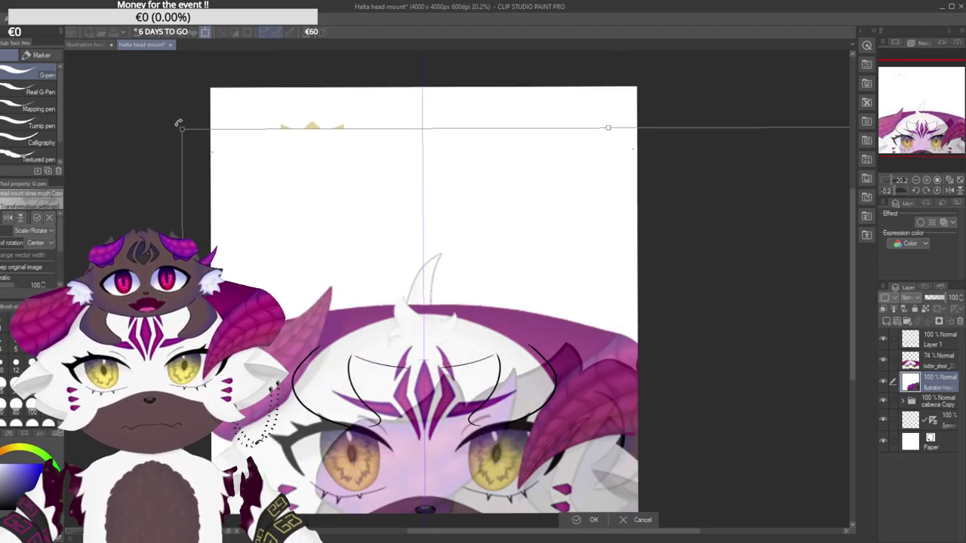
{"action": "left_click_drag", "start_coordinate": [182, 131], "coordinate": [484, 429]}
{"action": "left_click_drag", "start_coordinate": [596, 467], "coordinate": [314, 249]}
{"action": "left_click_drag", "start_coordinate": [202, 211], "coordinate": [440, 449]}
{"action": "left_click_drag", "start_coordinate": [522, 476], "coordinate": [347, 144]}
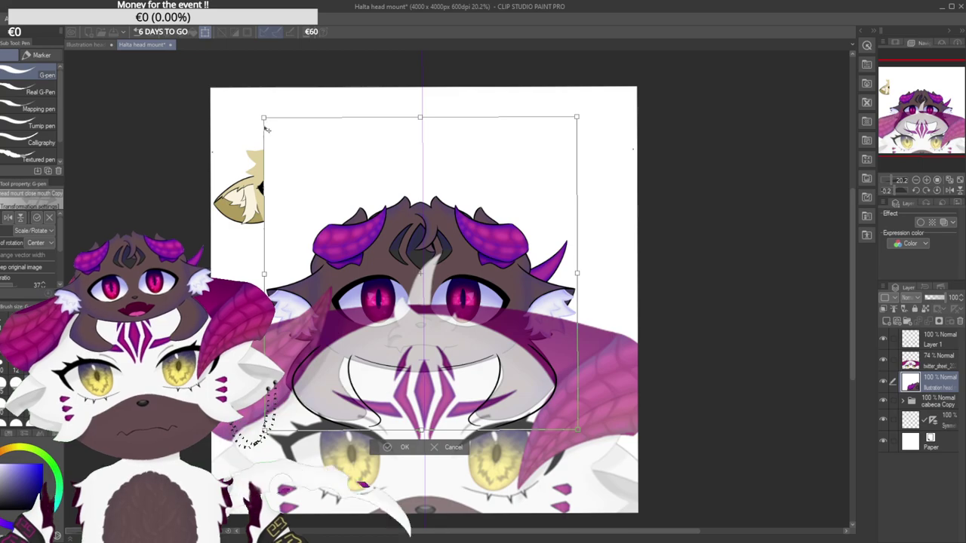
{"action": "left_click_drag", "start_coordinate": [262, 116], "coordinate": [341, 269]}
{"action": "left_click_drag", "start_coordinate": [492, 301], "coordinate": [514, 126]}
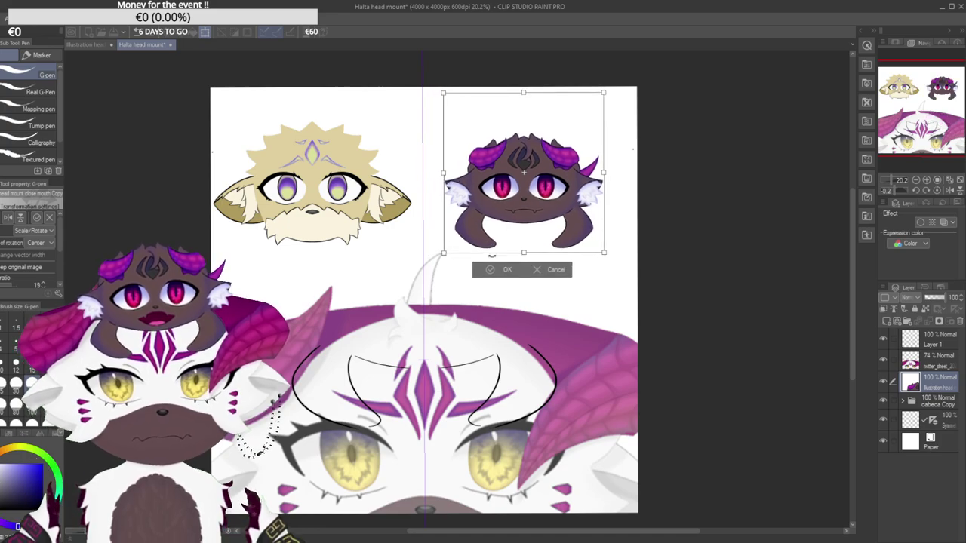
{"action": "left_click", "coordinate": [498, 270]}
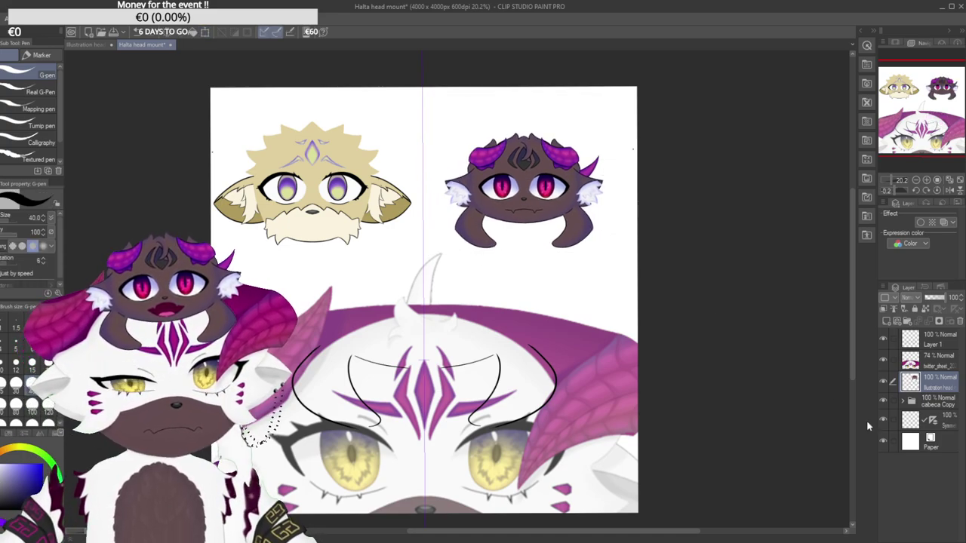
Merge the 74% opacity reference sheet layer with the pasted creature layer below it, and make Layer 1 active with its lines shown.
{"action": "left_click", "coordinate": [927, 365]}
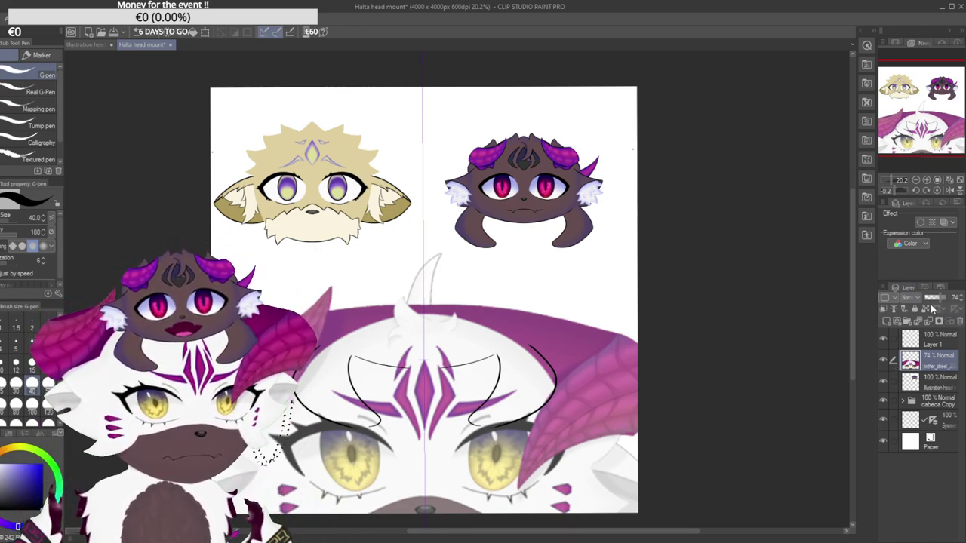
{"action": "key", "text": "ctrl+e"}
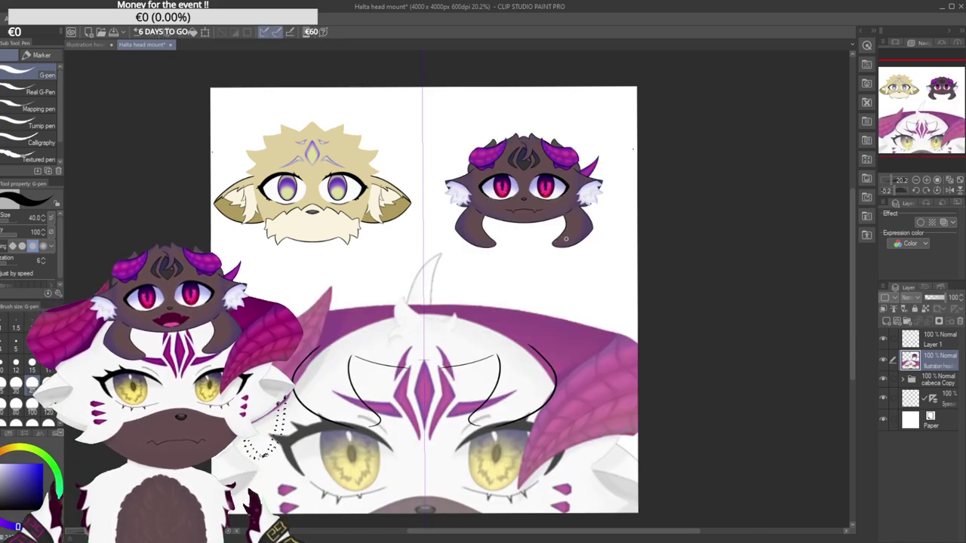
{"action": "key", "text": "alt+Tab"}
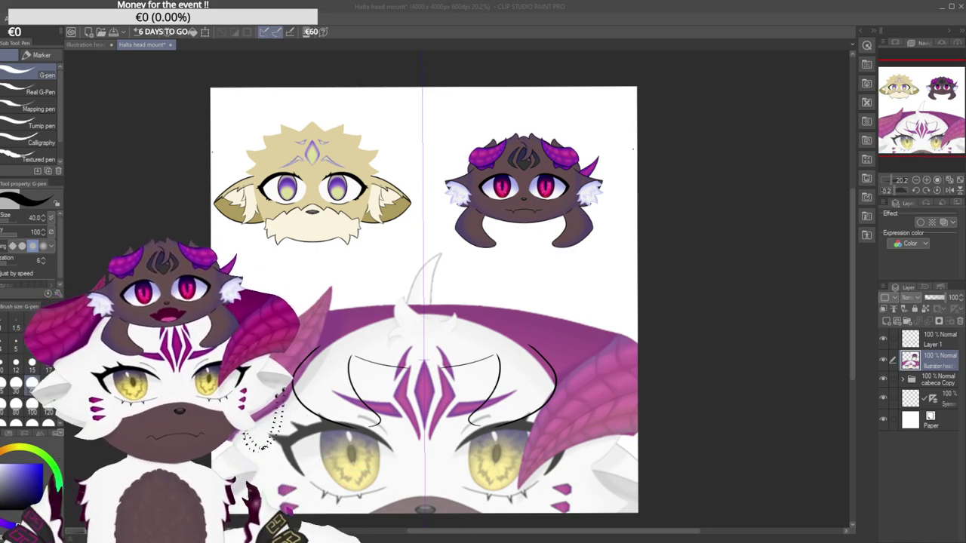
{"action": "left_click", "coordinate": [897, 341]}
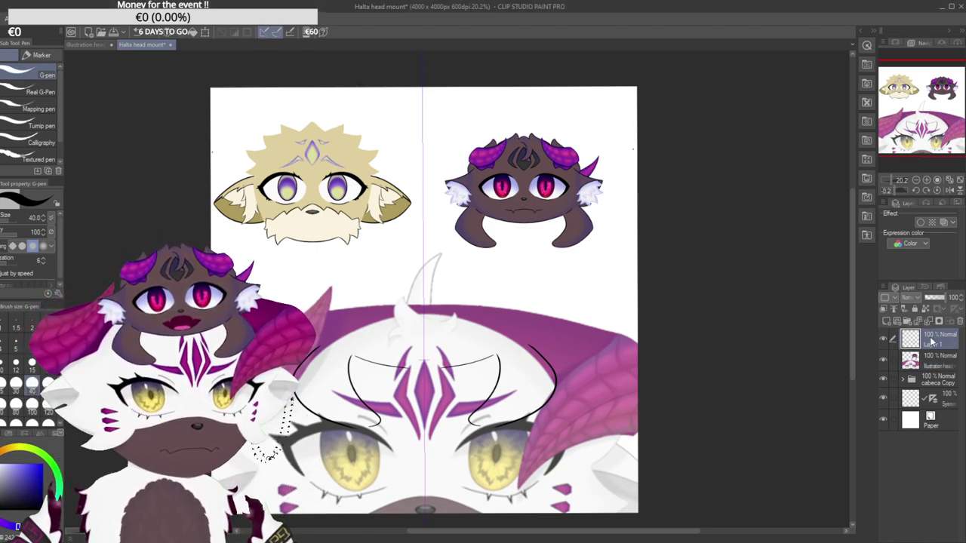
{"action": "left_click", "coordinate": [883, 339]}
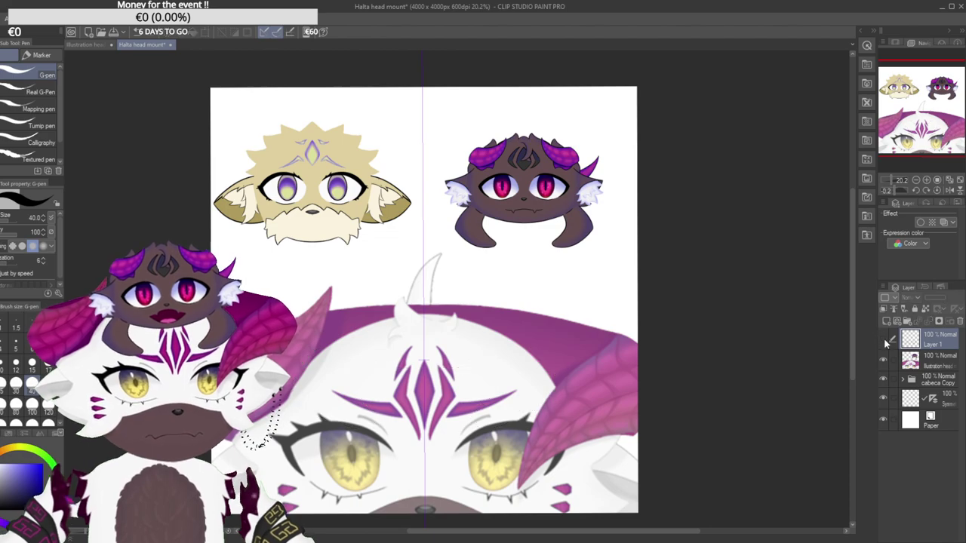
{"action": "left_click", "coordinate": [883, 339]}
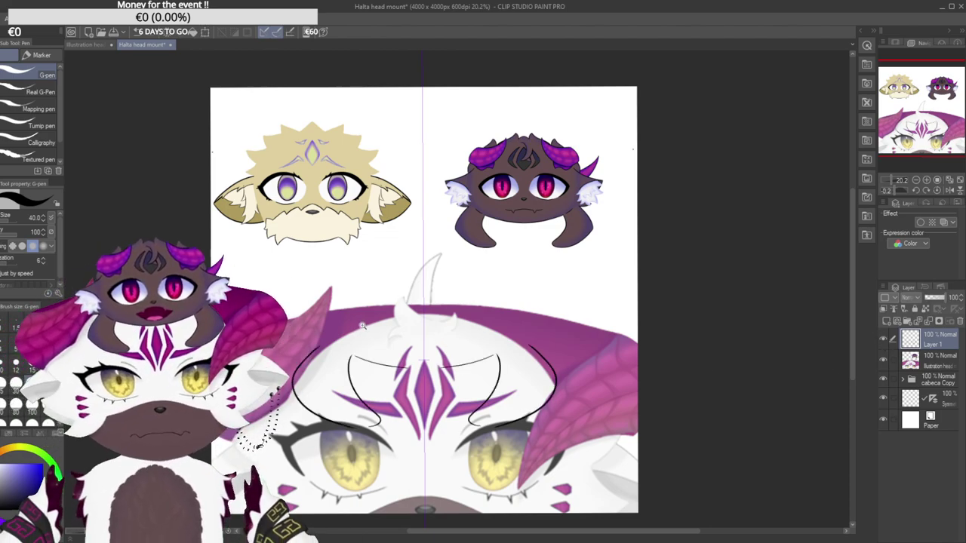
Draw the mirrored side curves of the upper head on Layer 1, rising from just above the outer cheek lines.
{"action": "scroll", "coordinate": [378, 326], "scroll_direction": "up", "scroll_amount": 1}
{"action": "left_click_drag", "start_coordinate": [341, 328], "coordinate": [279, 324]}
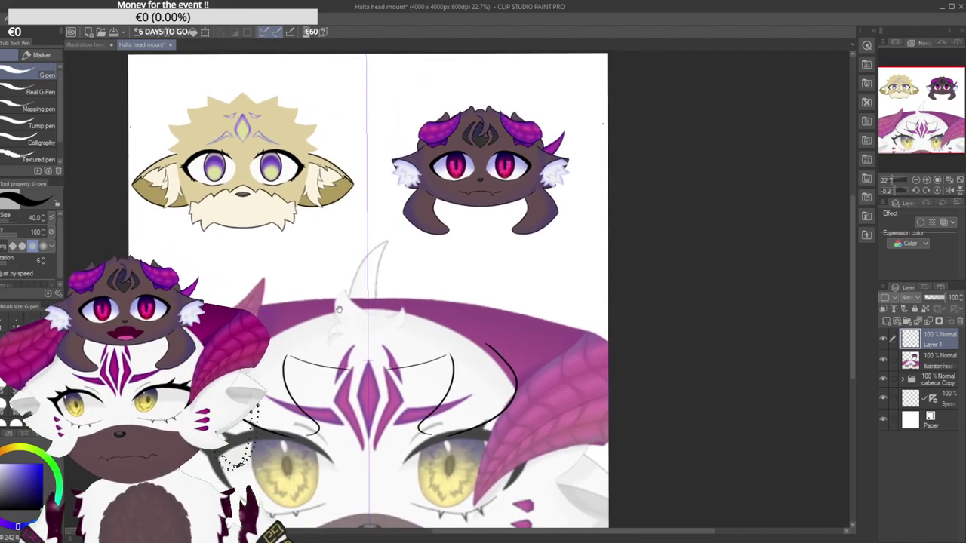
{"action": "scroll", "coordinate": [329, 309], "scroll_direction": "up", "scroll_amount": 2}
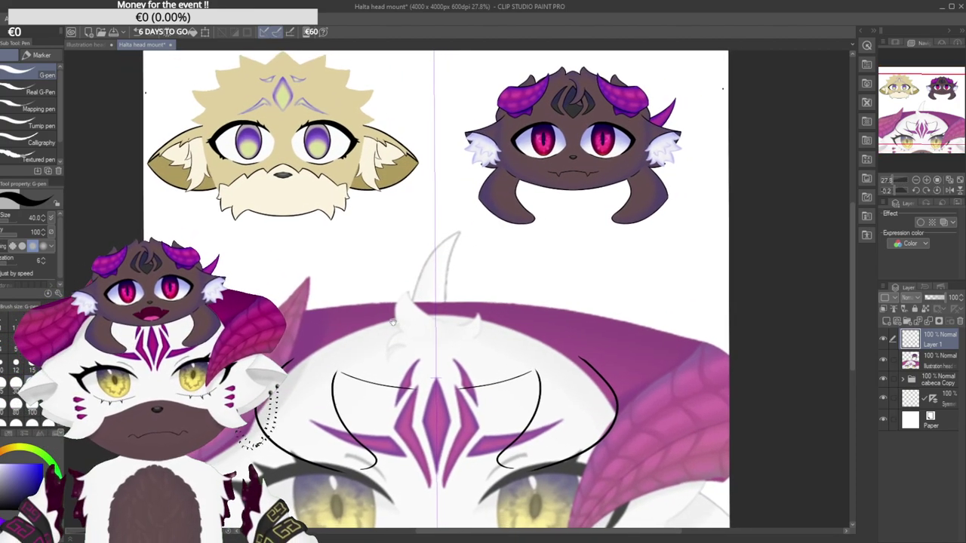
{"action": "mouse_move", "coordinate": [312, 362]}
{"action": "left_mouse_down"}
{"action": "mouse_move", "coordinate": [282, 313]}
{"action": "mouse_move", "coordinate": [287, 264]}
{"action": "left_mouse_up"}
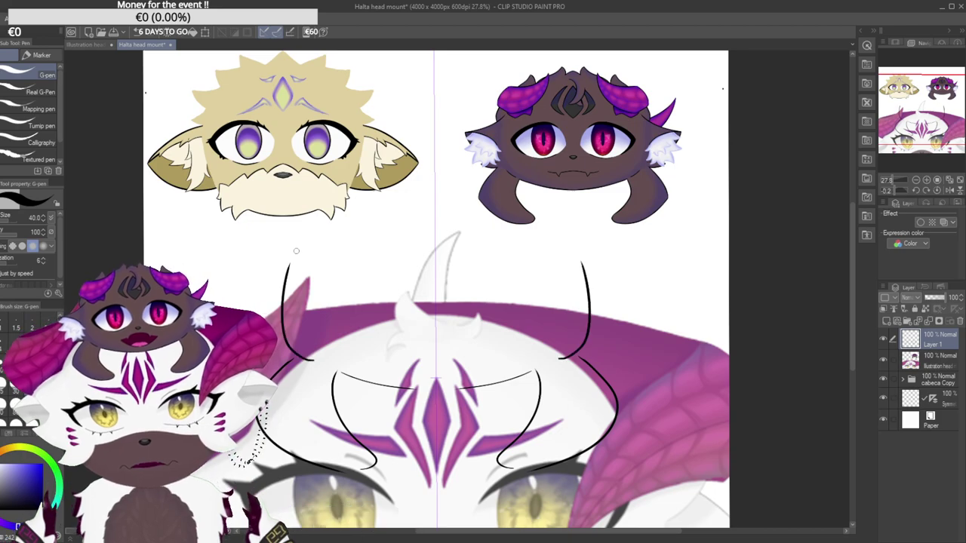
{"action": "key", "text": "ctrl+z"}
{"action": "mouse_move", "coordinate": [312, 360]}
{"action": "left_mouse_down"}
{"action": "mouse_move", "coordinate": [286, 333]}
{"action": "mouse_move", "coordinate": [334, 250]}
{"action": "left_mouse_up"}
{"action": "key", "text": "ctrl+z"}
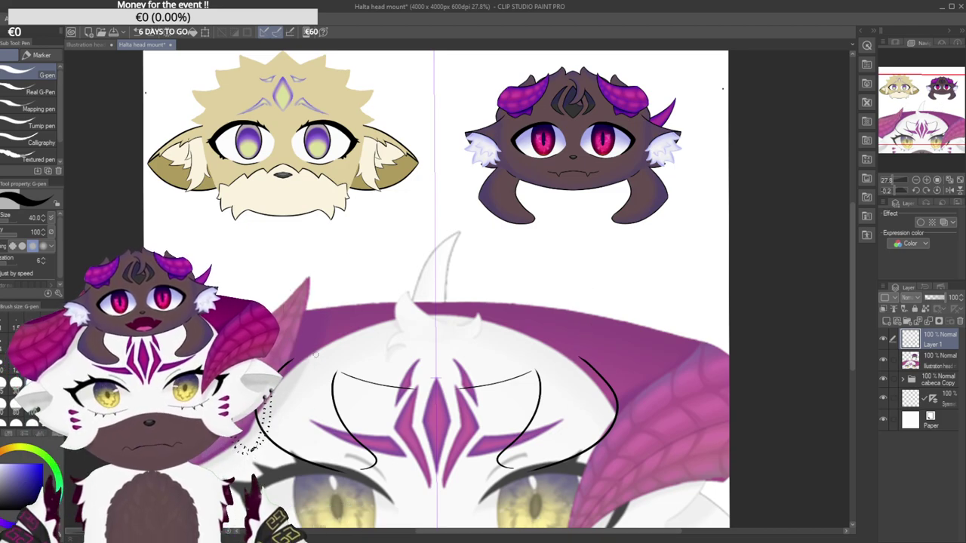
{"action": "mouse_move", "coordinate": [312, 358]}
{"action": "left_mouse_down"}
{"action": "mouse_move", "coordinate": [311, 235]}
{"action": "mouse_move", "coordinate": [358, 369]}
{"action": "mouse_move", "coordinate": [401, 407]}
{"action": "mouse_move", "coordinate": [387, 325]}
{"action": "left_mouse_up"}
{"action": "key", "text": "ctrl+s"}
{"action": "key", "text": "ctrl+z"}
Draw the arched top of the head across the symmetry line, spanning the gap between the two side curves.
{"action": "left_click_drag", "start_coordinate": [400, 426], "coordinate": [379, 332]}
{"action": "key", "text": "ctrl+z"}
{"action": "mouse_move", "coordinate": [402, 430]}
{"action": "left_mouse_down"}
{"action": "mouse_move", "coordinate": [375, 350]}
{"action": "mouse_move", "coordinate": [375, 323]}
{"action": "left_mouse_up"}
{"action": "key", "text": "ctrl+z"}
{"action": "left_click_drag", "start_coordinate": [404, 431], "coordinate": [367, 308]}
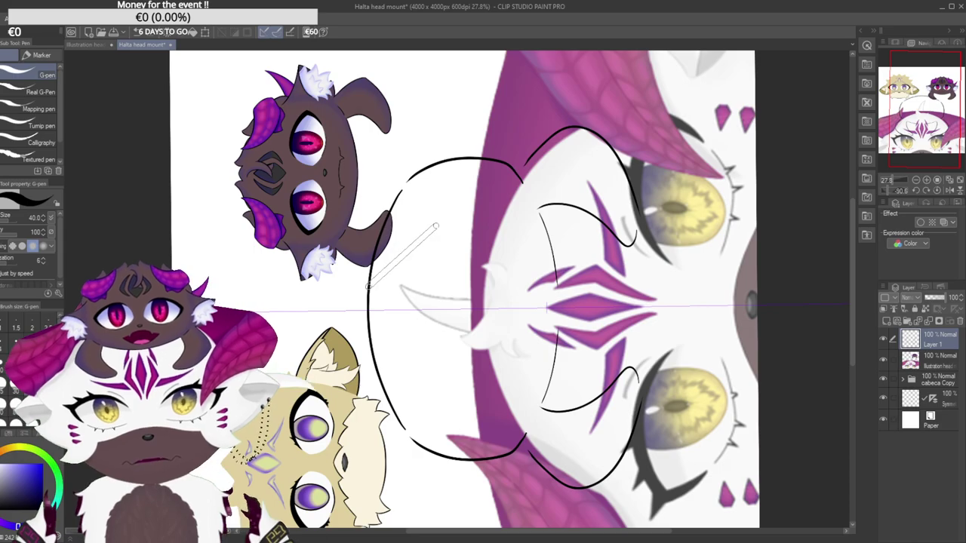
{"action": "left_click_drag", "start_coordinate": [548, 125], "coordinate": [586, 354]}
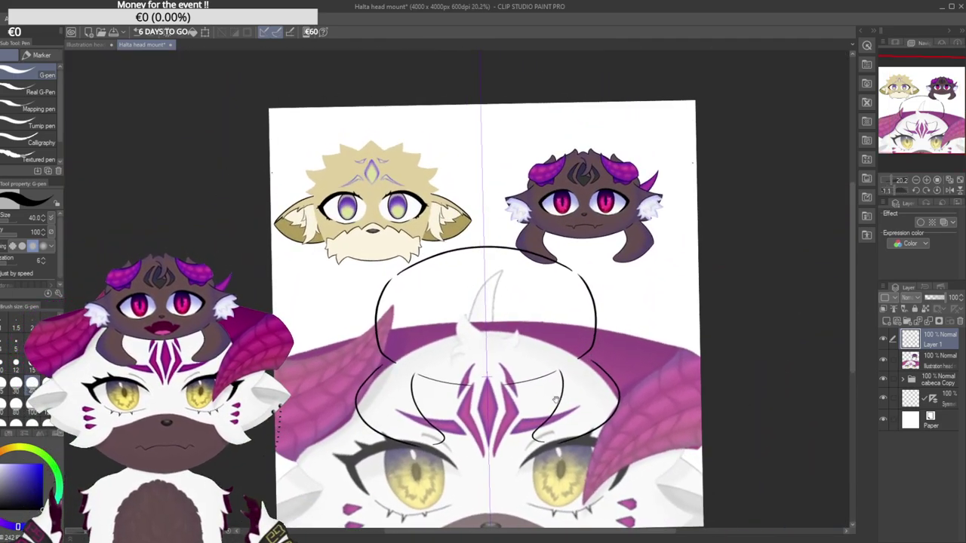
Add a new layer above Layer 1 and draw a pointed fur tuft centred on top of the head arch.
{"action": "left_click_drag", "start_coordinate": [565, 395], "coordinate": [547, 361]}
{"action": "scroll", "coordinate": [549, 362], "scroll_direction": "down", "scroll_amount": 1}
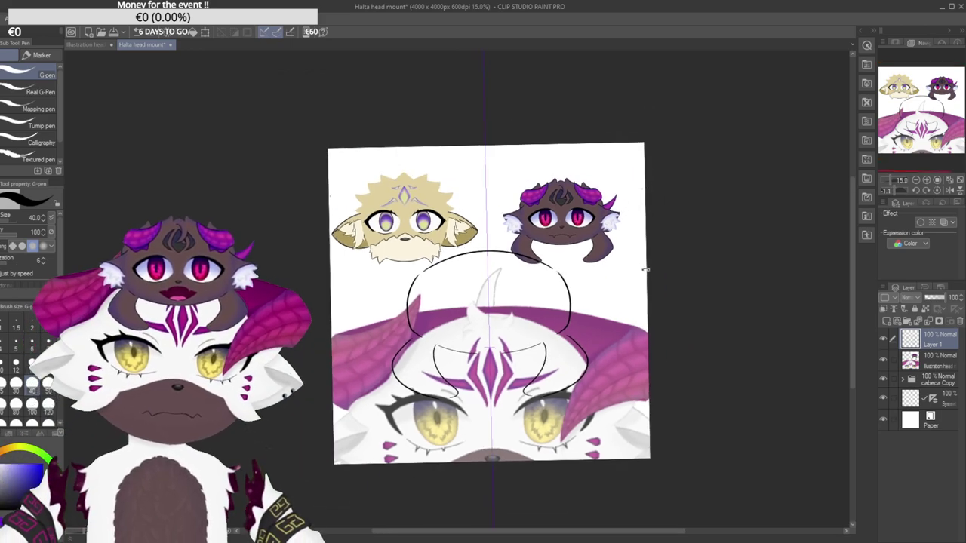
{"action": "mouse_move", "coordinate": [650, 266]}
{"action": "left_mouse_down"}
{"action": "mouse_move", "coordinate": [649, 282]}
{"action": "mouse_move", "coordinate": [656, 277]}
{"action": "left_mouse_up"}
{"action": "left_click_drag", "start_coordinate": [616, 320], "coordinate": [602, 306]}
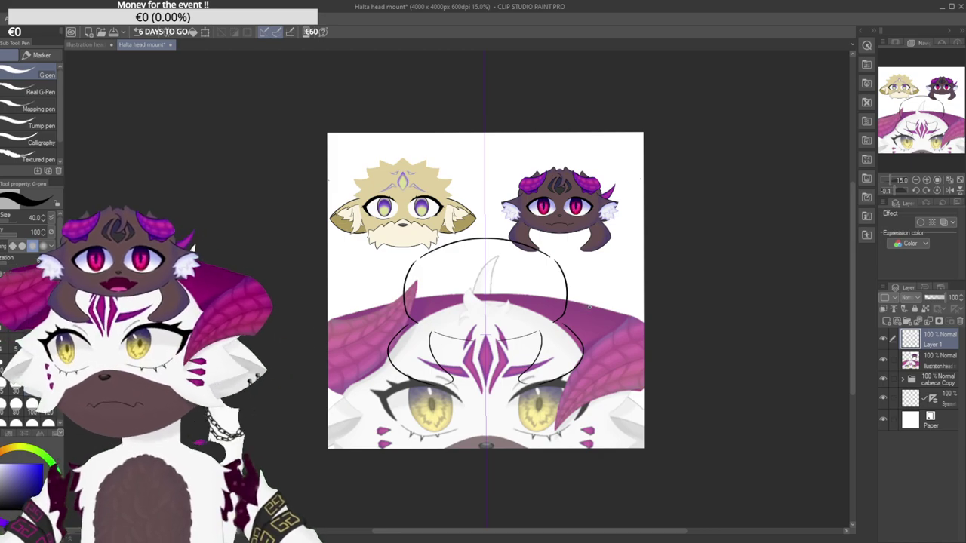
{"action": "scroll", "coordinate": [495, 269], "scroll_direction": "up", "scroll_amount": 1}
{"action": "scroll", "coordinate": [494, 269], "scroll_direction": "up", "scroll_amount": 1}
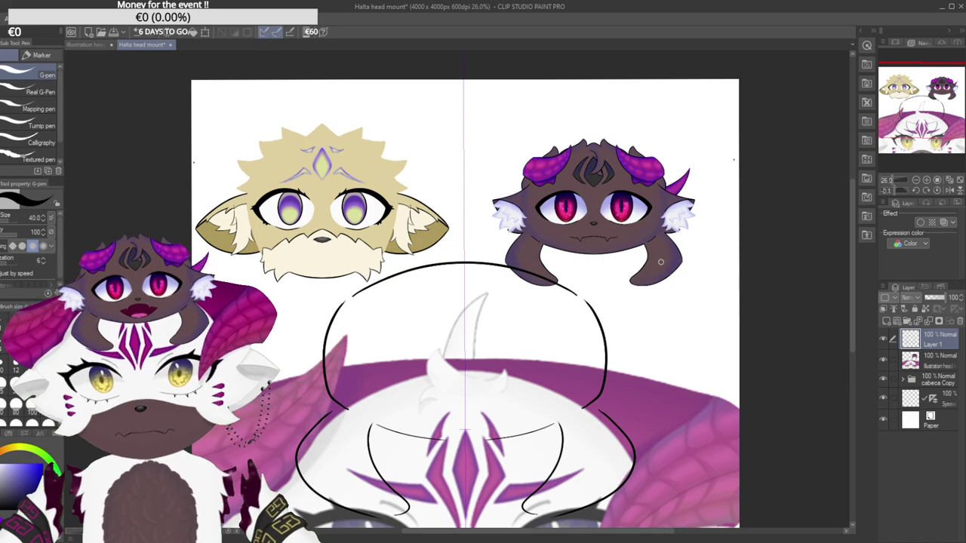
{"action": "left_click", "coordinate": [902, 311]}
{"action": "scroll", "coordinate": [454, 227], "scroll_direction": "up", "scroll_amount": 1}
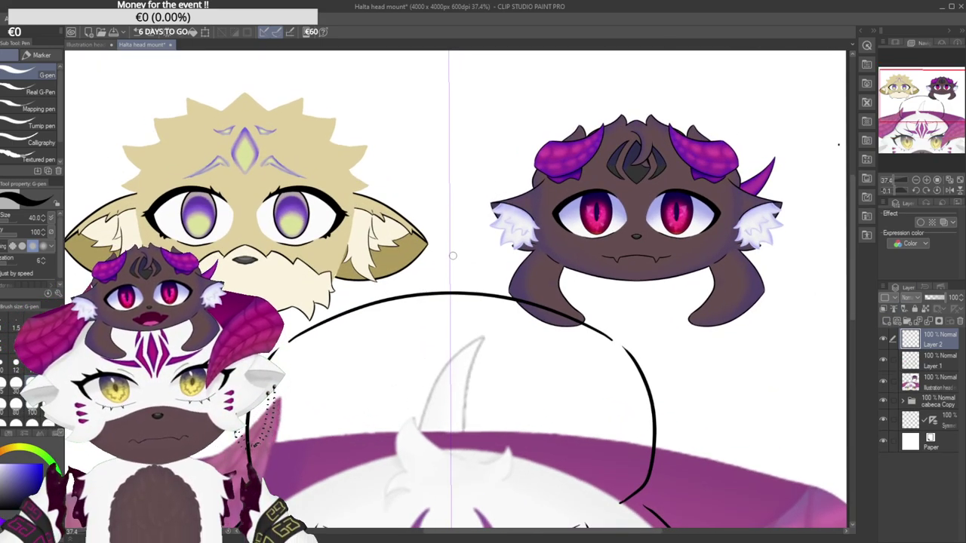
{"action": "mouse_move", "coordinate": [418, 291]}
{"action": "left_mouse_down"}
{"action": "mouse_move", "coordinate": [484, 296]}
{"action": "mouse_move", "coordinate": [546, 281]}
{"action": "left_mouse_up"}
{"action": "key", "text": "ctrl+z"}
{"action": "left_click_drag", "start_coordinate": [485, 294], "coordinate": [569, 282]}
{"action": "key", "text": "ctrl+z"}
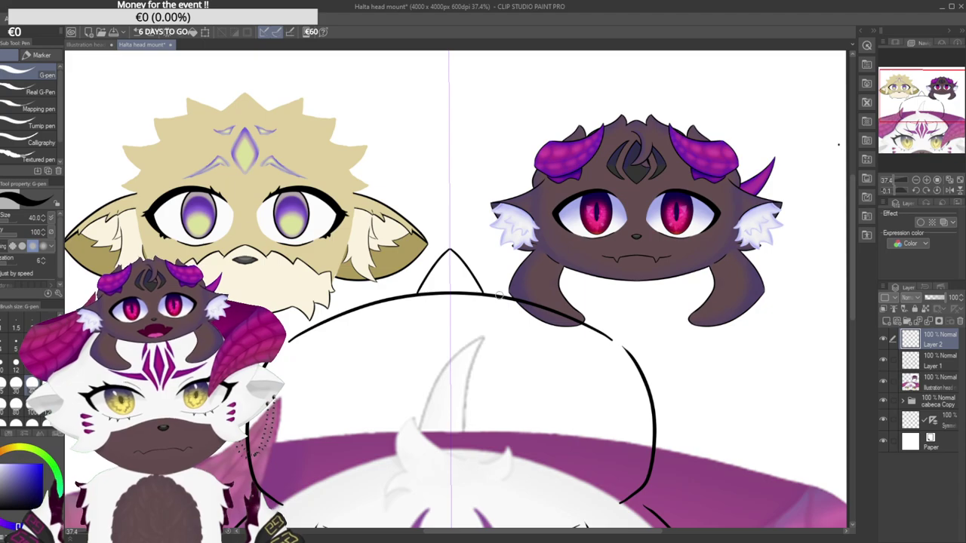
Draw mirrored pointed fur tufts outward from the centre tuft, following the head arch down along both sides.
{"action": "mouse_move", "coordinate": [489, 295]}
{"action": "left_mouse_down"}
{"action": "mouse_move", "coordinate": [547, 273]}
{"action": "mouse_move", "coordinate": [544, 314]}
{"action": "mouse_move", "coordinate": [638, 330]}
{"action": "mouse_move", "coordinate": [637, 322]}
{"action": "mouse_move", "coordinate": [635, 361]}
{"action": "left_mouse_up"}
{"action": "mouse_move", "coordinate": [634, 398]}
{"action": "left_mouse_down"}
{"action": "mouse_move", "coordinate": [578, 331]}
{"action": "mouse_move", "coordinate": [598, 294]}
{"action": "mouse_move", "coordinate": [609, 339]}
{"action": "mouse_move", "coordinate": [604, 384]}
{"action": "mouse_move", "coordinate": [572, 346]}
{"action": "mouse_move", "coordinate": [560, 266]}
{"action": "mouse_move", "coordinate": [601, 310]}
{"action": "left_mouse_up"}
{"action": "key", "text": "ctrl+z"}
{"action": "left_click_drag", "start_coordinate": [548, 259], "coordinate": [600, 308]}
{"action": "key", "text": "ctrl+z"}
{"action": "mouse_move", "coordinate": [549, 259]}
{"action": "left_mouse_down"}
{"action": "mouse_move", "coordinate": [603, 303]}
{"action": "mouse_move", "coordinate": [569, 335]}
{"action": "mouse_move", "coordinate": [597, 397]}
{"action": "left_mouse_up"}
{"action": "key", "text": "ctrl+z"}
{"action": "mouse_move", "coordinate": [568, 337]}
{"action": "left_mouse_down"}
{"action": "mouse_move", "coordinate": [606, 400]}
{"action": "mouse_move", "coordinate": [593, 387]}
{"action": "mouse_move", "coordinate": [556, 403]}
{"action": "mouse_move", "coordinate": [536, 397]}
{"action": "mouse_move", "coordinate": [588, 400]}
{"action": "mouse_move", "coordinate": [534, 400]}
{"action": "left_mouse_up"}
{"action": "key", "text": "ctrl+z"}
{"action": "key", "text": "ctrl+z"}
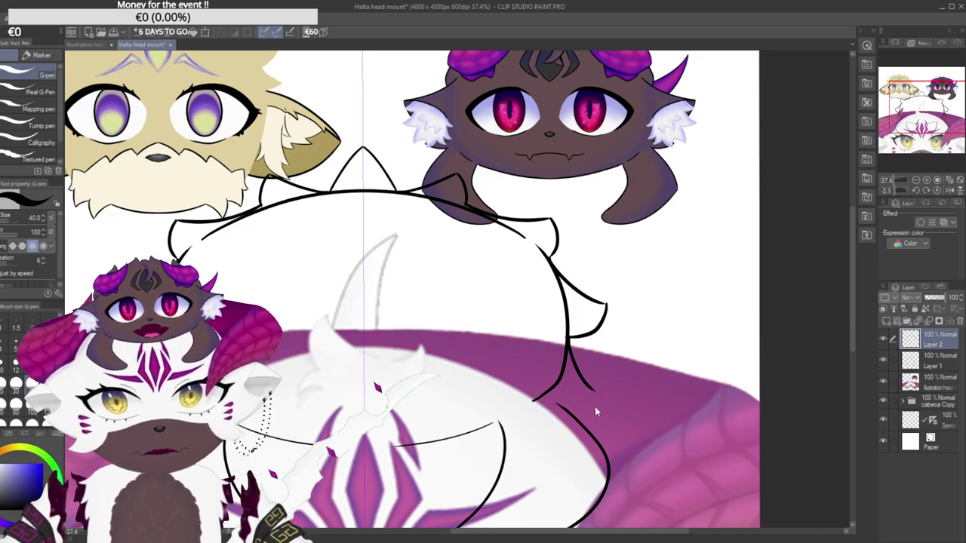
Close the lowest mirrored fur tufts with a curved bottom edge meeting the lower ends of the head's side curves.
{"action": "left_click_drag", "start_coordinate": [597, 392], "coordinate": [531, 401]}
{"action": "left_click_drag", "start_coordinate": [506, 446], "coordinate": [590, 400]}
{"action": "key", "text": "ctrl+z"}
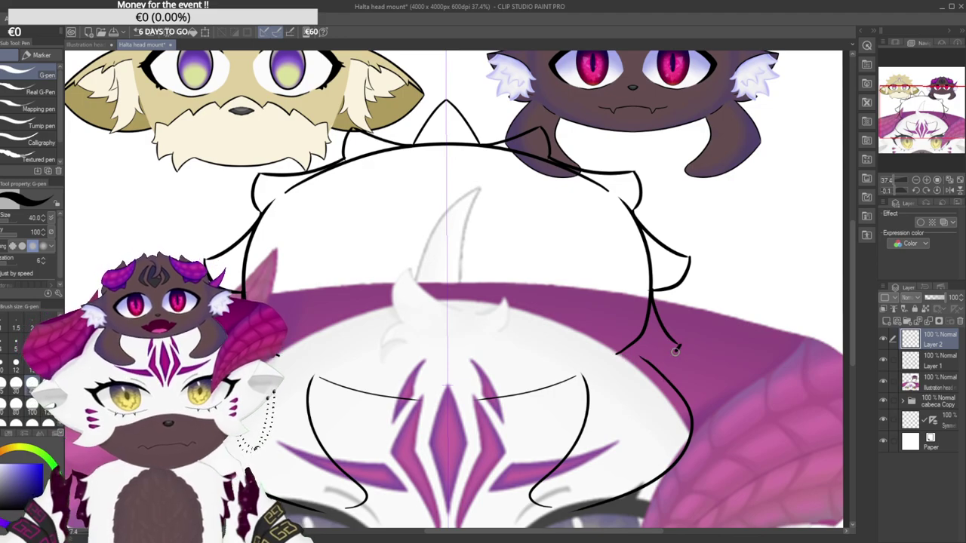
{"action": "left_click_drag", "start_coordinate": [677, 348], "coordinate": [617, 353]}
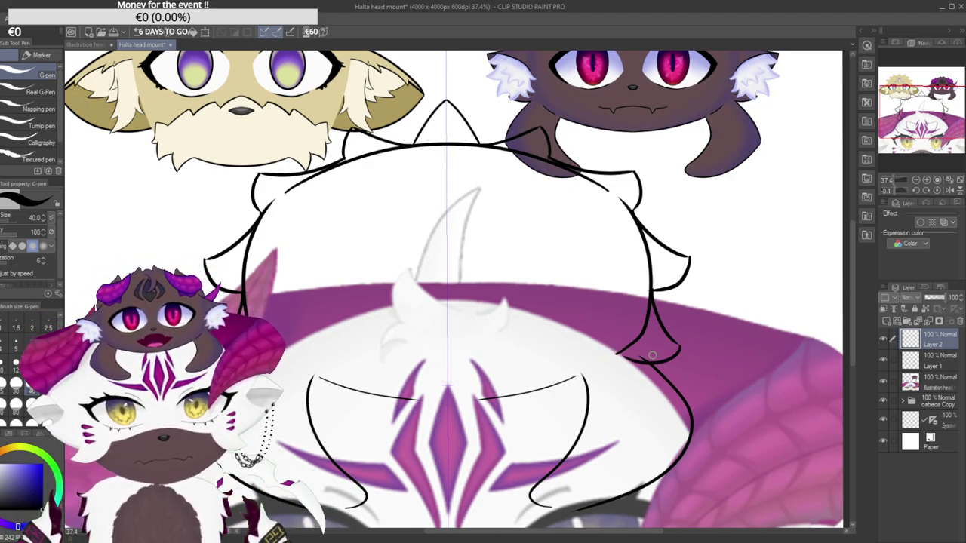
{"action": "key", "text": "ctrl+z"}
{"action": "left_click_drag", "start_coordinate": [678, 348], "coordinate": [617, 352]}
{"action": "key", "text": "ctrl+z"}
{"action": "left_click_drag", "start_coordinate": [679, 347], "coordinate": [615, 354]}
{"action": "key", "text": "ctrl+z"}
{"action": "left_click_drag", "start_coordinate": [681, 346], "coordinate": [617, 353]}
{"action": "key", "text": "ctrl+z"}
{"action": "mouse_move", "coordinate": [680, 347]}
{"action": "left_mouse_down"}
{"action": "mouse_move", "coordinate": [650, 354]}
{"action": "mouse_move", "coordinate": [618, 347]}
{"action": "mouse_move", "coordinate": [617, 329]}
{"action": "mouse_move", "coordinate": [589, 326]}
{"action": "left_mouse_up"}
Check the fur-tuft outline against the two reference heads, and add a new layer above Layer 2.
{"action": "scroll", "coordinate": [679, 302], "scroll_direction": "down", "scroll_amount": 4}
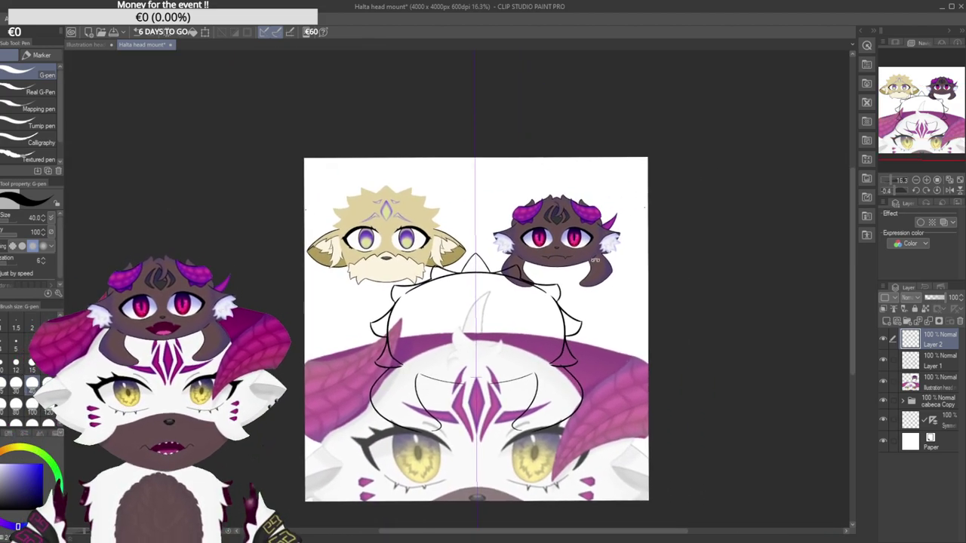
{"action": "scroll", "coordinate": [539, 346], "scroll_direction": "up", "scroll_amount": 4}
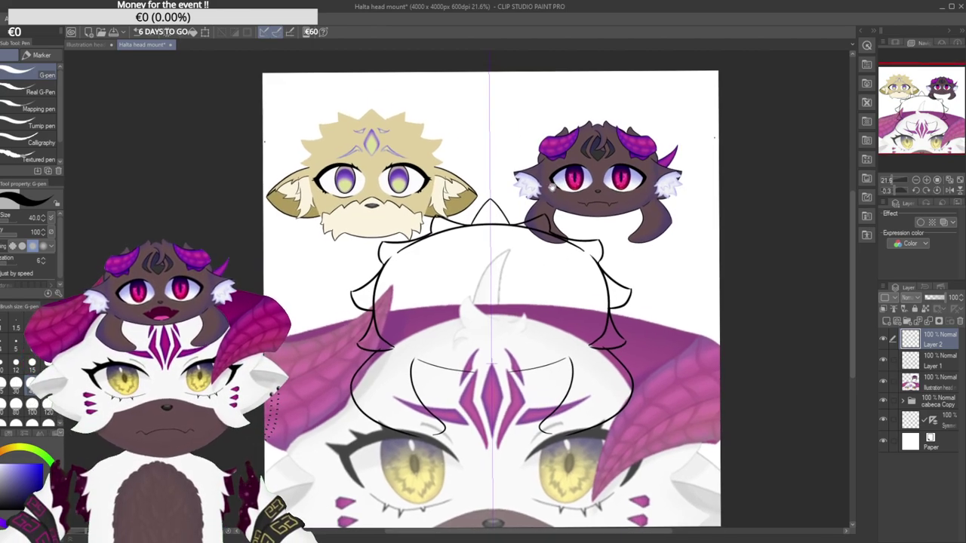
{"action": "left_click_drag", "start_coordinate": [498, 240], "coordinate": [463, 253]}
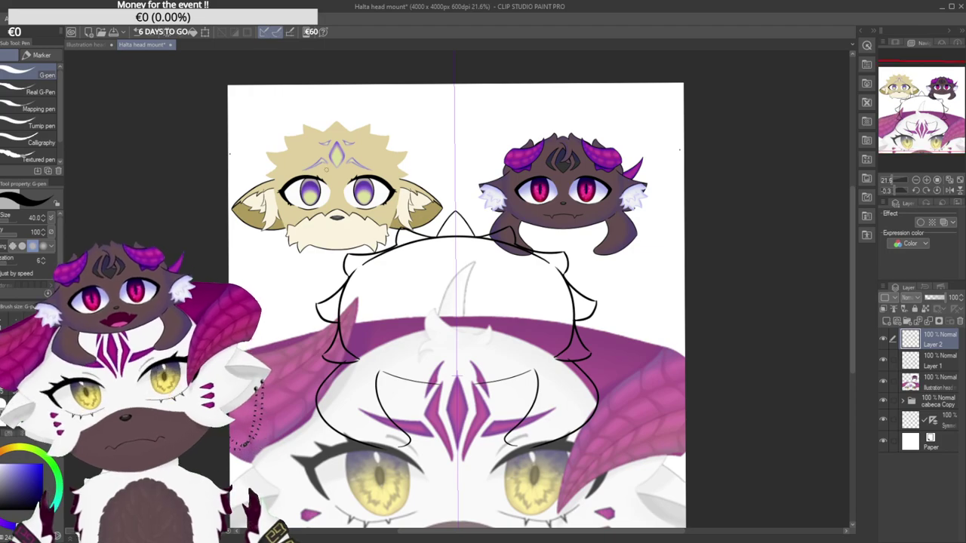
{"action": "left_click_drag", "start_coordinate": [445, 349], "coordinate": [457, 354]}
{"action": "left_click_drag", "start_coordinate": [366, 382], "coordinate": [407, 361]}
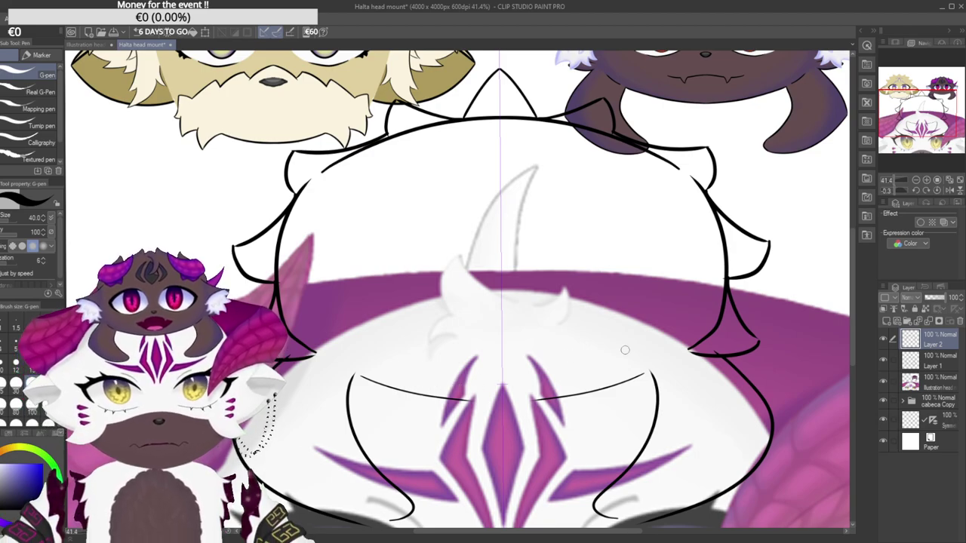
{"action": "left_click", "coordinate": [887, 321]}
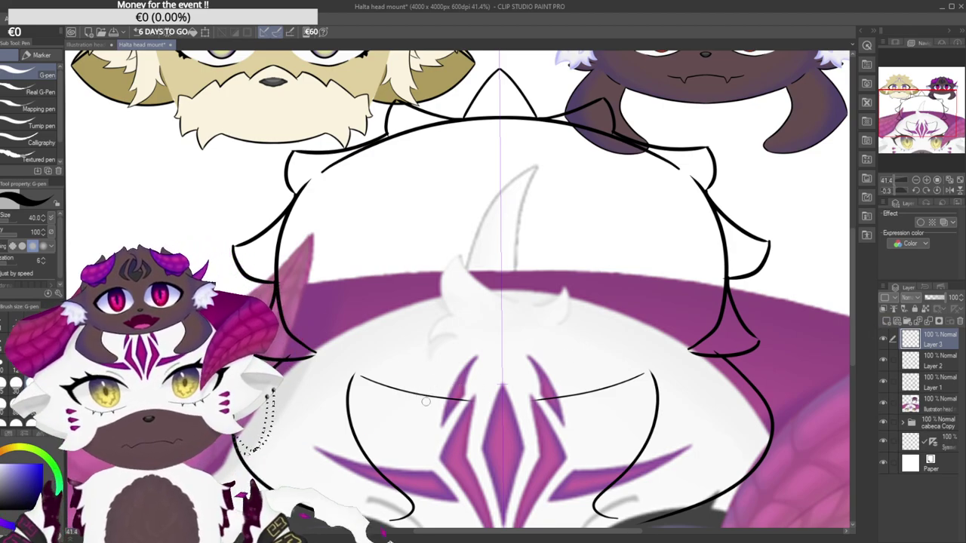
{"action": "left_click_drag", "start_coordinate": [511, 276], "coordinate": [460, 338]}
{"action": "left_click_drag", "start_coordinate": [366, 286], "coordinate": [389, 283]}
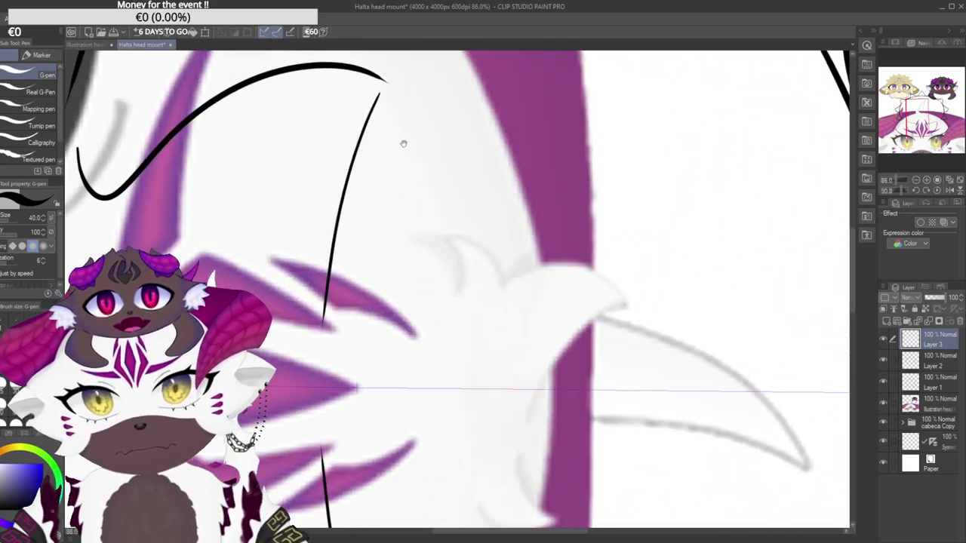
{"action": "left_click_drag", "start_coordinate": [394, 146], "coordinate": [397, 181]}
Draw a thick mirrored curve across the forehead over the thin guide lines, joining at the symmetry line above the central diamond marking.
{"action": "left_click_drag", "start_coordinate": [322, 416], "coordinate": [399, 53]}
{"action": "key", "text": "ctrl+z"}
{"action": "left_click_drag", "start_coordinate": [323, 420], "coordinate": [396, 125]}
{"action": "key", "text": "ctrl+z"}
{"action": "mouse_move", "coordinate": [328, 460]}
{"action": "left_mouse_down"}
{"action": "mouse_move", "coordinate": [333, 362]}
{"action": "mouse_move", "coordinate": [393, 114]}
{"action": "left_mouse_up"}
{"action": "key", "text": "ctrl+z"}
{"action": "left_click_drag", "start_coordinate": [323, 468], "coordinate": [389, 110]}
{"action": "key", "text": "ctrl+z"}
{"action": "left_click_drag", "start_coordinate": [324, 452], "coordinate": [395, 123]}
{"action": "key", "text": "ctrl+z"}
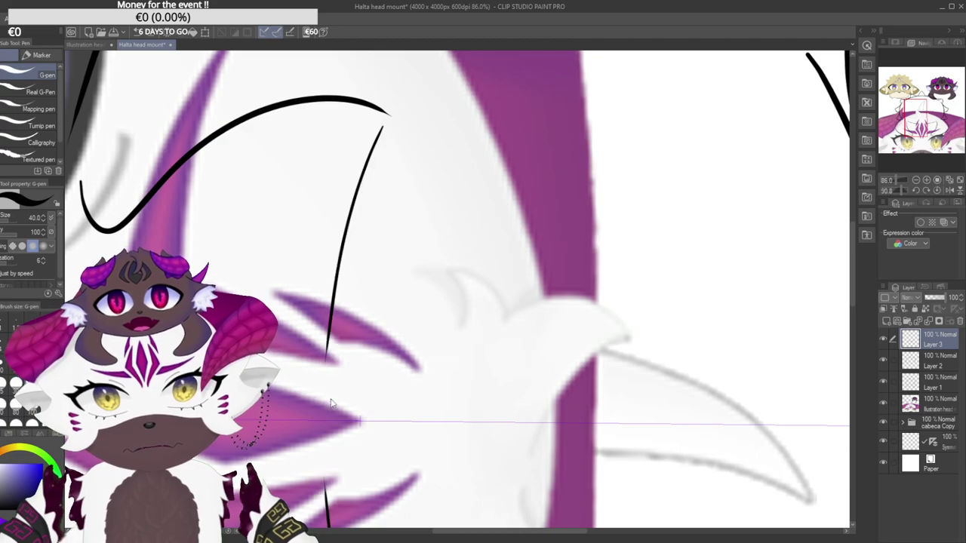
{"action": "left_click_drag", "start_coordinate": [316, 426], "coordinate": [393, 89]}
{"action": "key", "text": "ctrl+z"}
{"action": "left_click_drag", "start_coordinate": [322, 426], "coordinate": [389, 105]}
{"action": "key", "text": "ctrl+z"}
{"action": "left_click_drag", "start_coordinate": [324, 421], "coordinate": [391, 94]}
{"action": "key", "text": "ctrl+z"}
{"action": "left_click_drag", "start_coordinate": [338, 281], "coordinate": [405, 75]}
{"action": "mouse_move", "coordinate": [358, 167]}
{"action": "left_mouse_down"}
{"action": "mouse_move", "coordinate": [334, 194]}
{"action": "mouse_move", "coordinate": [334, 319]}
{"action": "mouse_move", "coordinate": [346, 260]}
{"action": "left_mouse_up"}
{"action": "left_click_drag", "start_coordinate": [391, 203], "coordinate": [386, 234]}
{"action": "left_click_drag", "start_coordinate": [424, 312], "coordinate": [408, 324]}
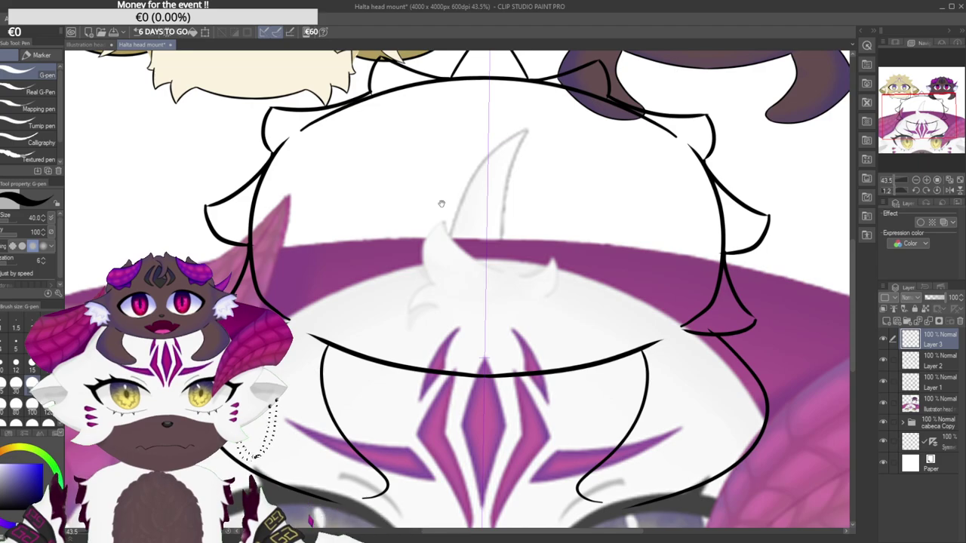
Draw a mirrored pair of pointed fur tufts hanging just below the outer ends of the forehead curve.
{"action": "left_click_drag", "start_coordinate": [442, 204], "coordinate": [418, 228]}
{"action": "mouse_move", "coordinate": [474, 169]}
{"action": "left_mouse_down"}
{"action": "mouse_move", "coordinate": [457, 213]}
{"action": "mouse_move", "coordinate": [479, 159]}
{"action": "mouse_move", "coordinate": [468, 158]}
{"action": "left_mouse_up"}
{"action": "left_click_drag", "start_coordinate": [472, 282], "coordinate": [438, 261]}
{"action": "left_click_drag", "start_coordinate": [350, 298], "coordinate": [424, 359]}
{"action": "scroll", "coordinate": [425, 358], "scroll_direction": "up", "scroll_amount": 2}
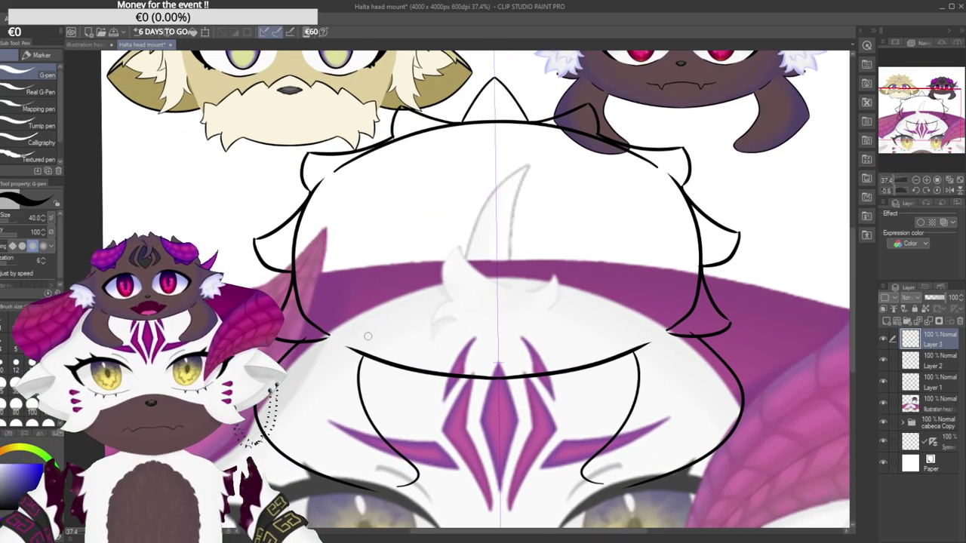
{"action": "left_click_drag", "start_coordinate": [407, 369], "coordinate": [400, 403]}
{"action": "key", "text": "ctrl+z"}
{"action": "mouse_move", "coordinate": [405, 367]}
{"action": "left_mouse_down"}
{"action": "mouse_move", "coordinate": [391, 408]}
{"action": "mouse_move", "coordinate": [374, 372]}
{"action": "mouse_move", "coordinate": [379, 394]}
{"action": "left_mouse_up"}
{"action": "key", "text": "ctrl+z"}
{"action": "key", "text": "ctrl+z"}
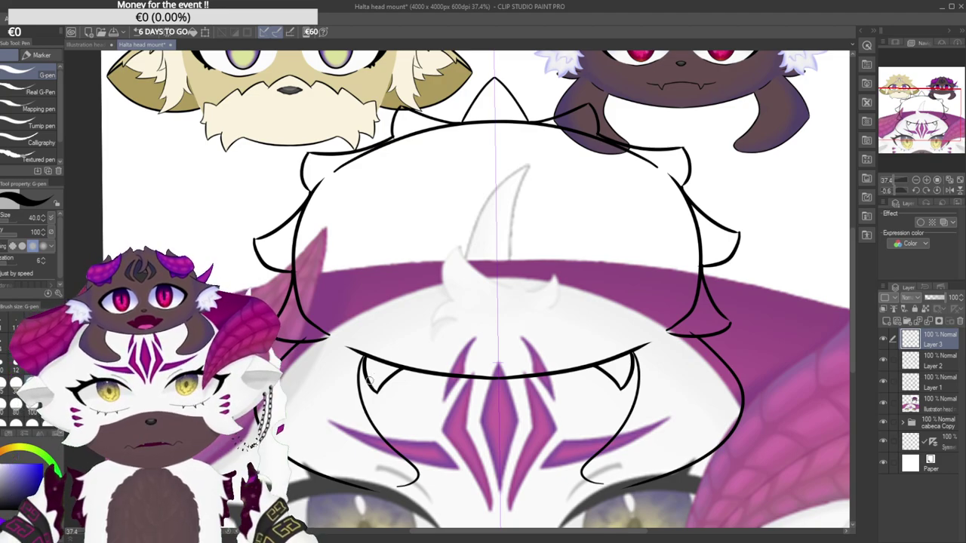
Add a second pair of mirrored pointed tufts just outside the first ones, beyond the ends of the forehead curve.
{"action": "scroll", "coordinate": [375, 376], "scroll_direction": "up", "scroll_amount": 5}
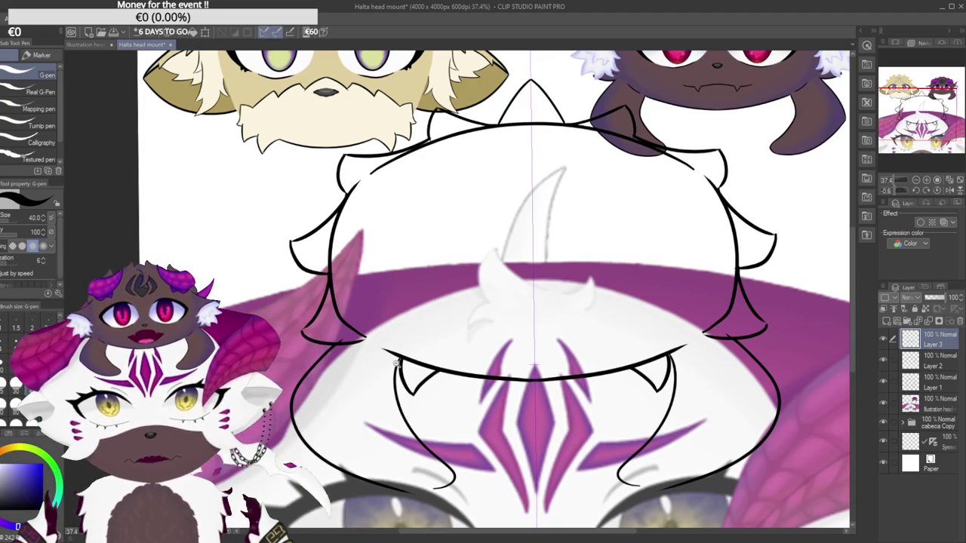
{"action": "scroll", "coordinate": [396, 371], "scroll_direction": "down", "scroll_amount": 3}
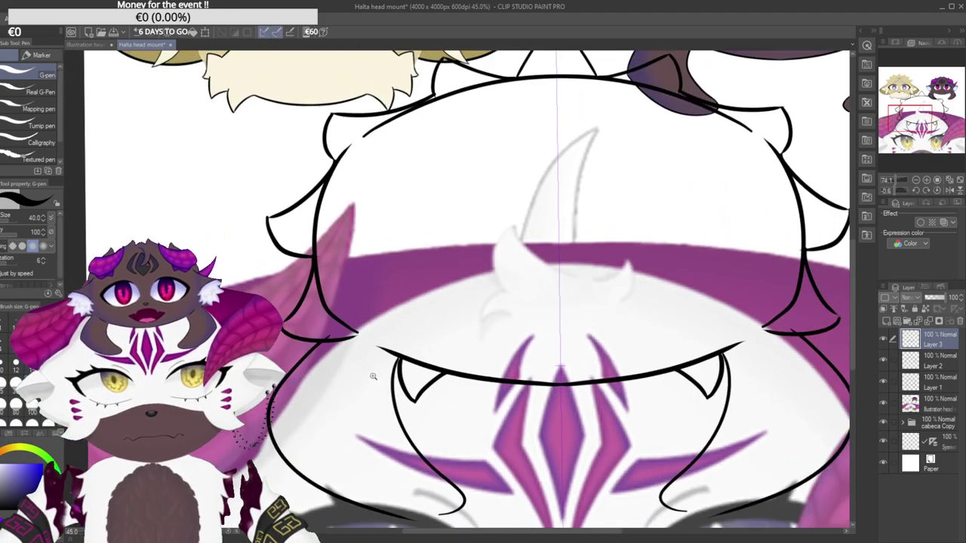
{"action": "left_click_drag", "start_coordinate": [397, 365], "coordinate": [376, 400]}
{"action": "key", "text": "ctrl+z"}
{"action": "mouse_move", "coordinate": [397, 365]}
{"action": "left_mouse_down"}
{"action": "mouse_move", "coordinate": [374, 398]}
{"action": "mouse_move", "coordinate": [377, 351]}
{"action": "left_mouse_up"}
{"action": "left_click_drag", "start_coordinate": [528, 192], "coordinate": [534, 195]}
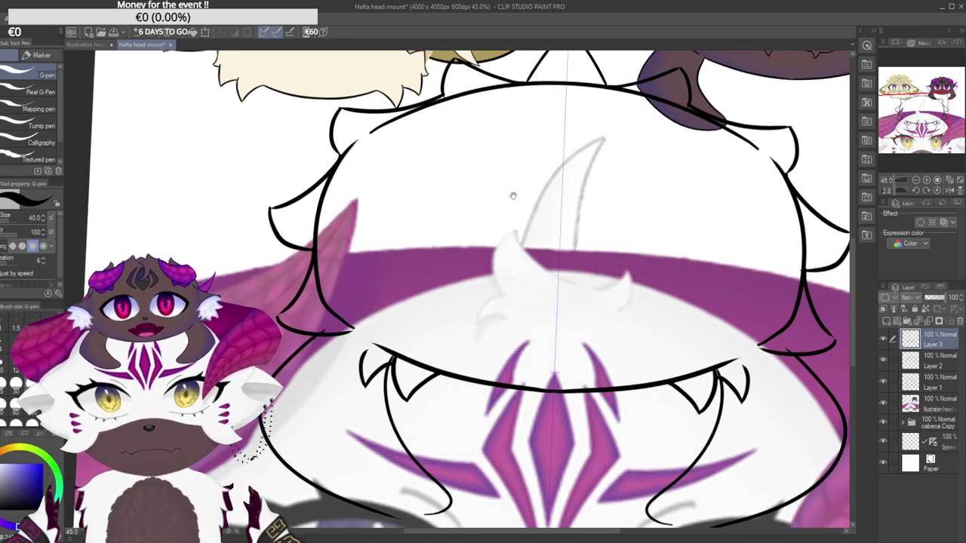
Draw smaller mirrored tufts rising from the outer pair toward the lower ends of the head's side curves, redoing stray strokes.
{"action": "left_click_drag", "start_coordinate": [416, 236], "coordinate": [451, 278]}
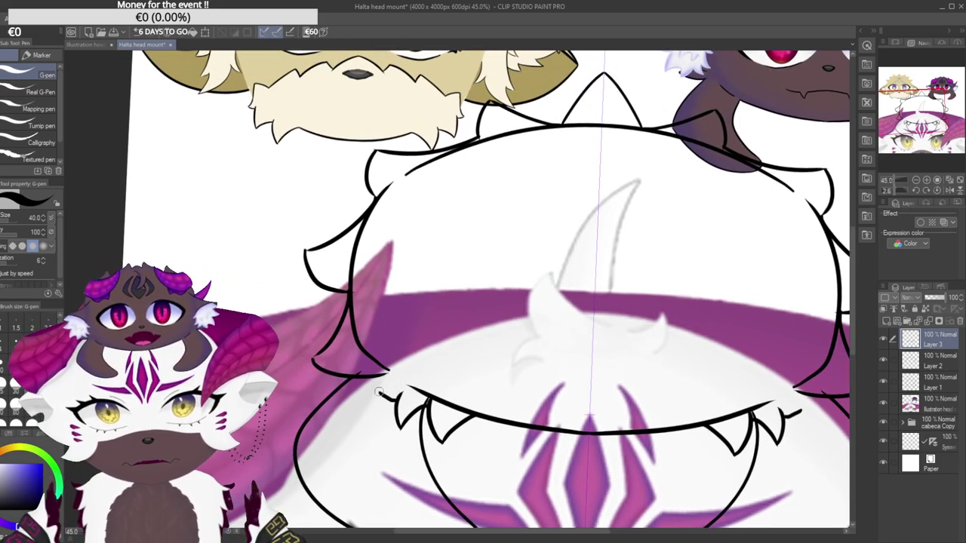
{"action": "key", "text": "ctrl+z"}
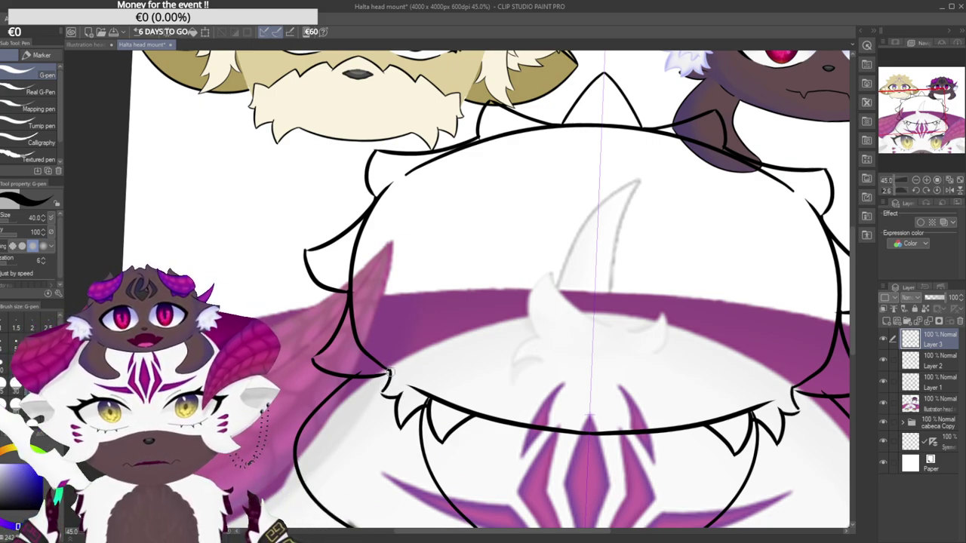
{"action": "left_click_drag", "start_coordinate": [380, 394], "coordinate": [388, 349]}
{"action": "key", "text": "ctrl+z"}
{"action": "left_click_drag", "start_coordinate": [383, 390], "coordinate": [387, 347]}
{"action": "key", "text": "ctrl+z"}
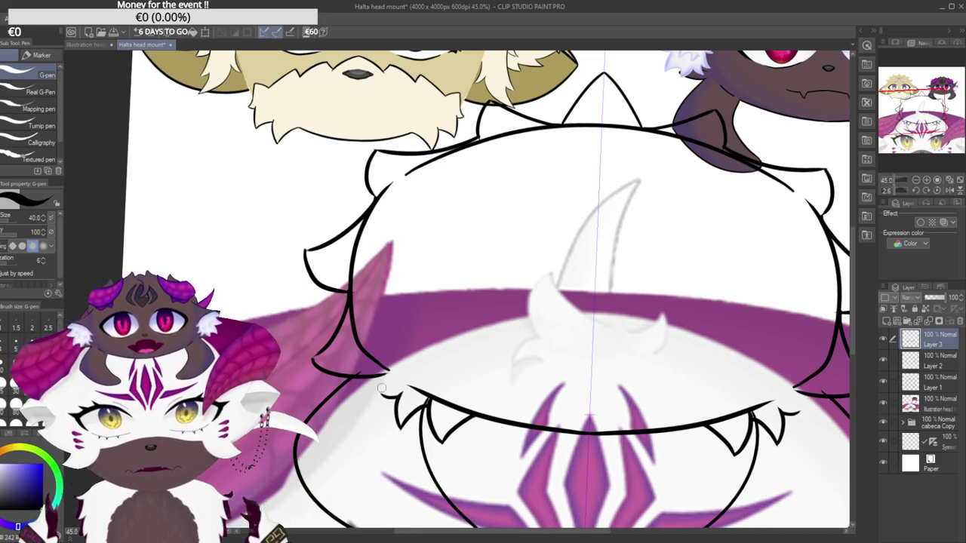
{"action": "left_click_drag", "start_coordinate": [383, 387], "coordinate": [383, 347]}
{"action": "key", "text": "ctrl+z"}
{"action": "left_click_drag", "start_coordinate": [383, 396], "coordinate": [390, 362]}
{"action": "key", "text": "ctrl+z"}
{"action": "left_click_drag", "start_coordinate": [383, 396], "coordinate": [388, 362]}
{"action": "key", "text": "ctrl+z"}
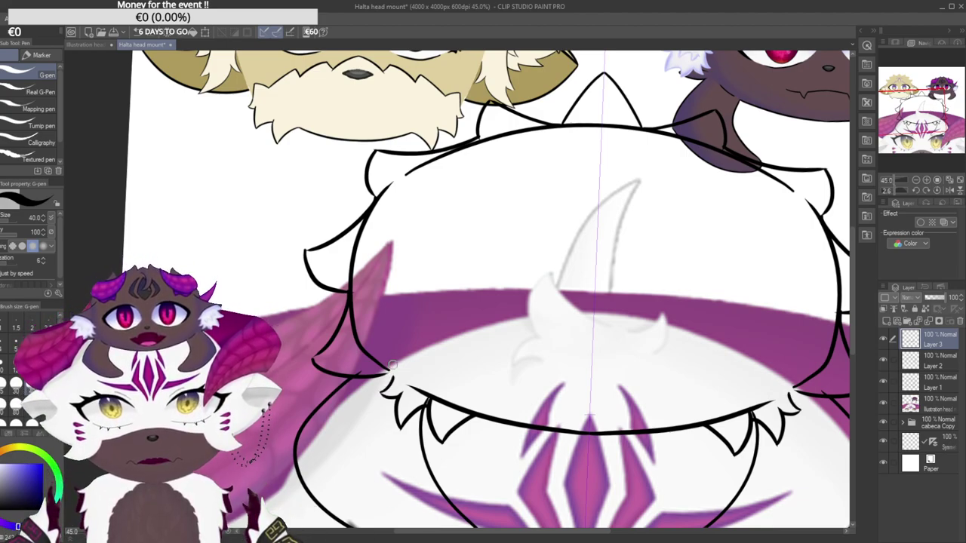
Finish the tuft rows with an upward point and a short inward curve beside the lower ends of the side curves.
{"action": "left_click_drag", "start_coordinate": [390, 381], "coordinate": [394, 344]}
{"action": "key", "text": "ctrl+z"}
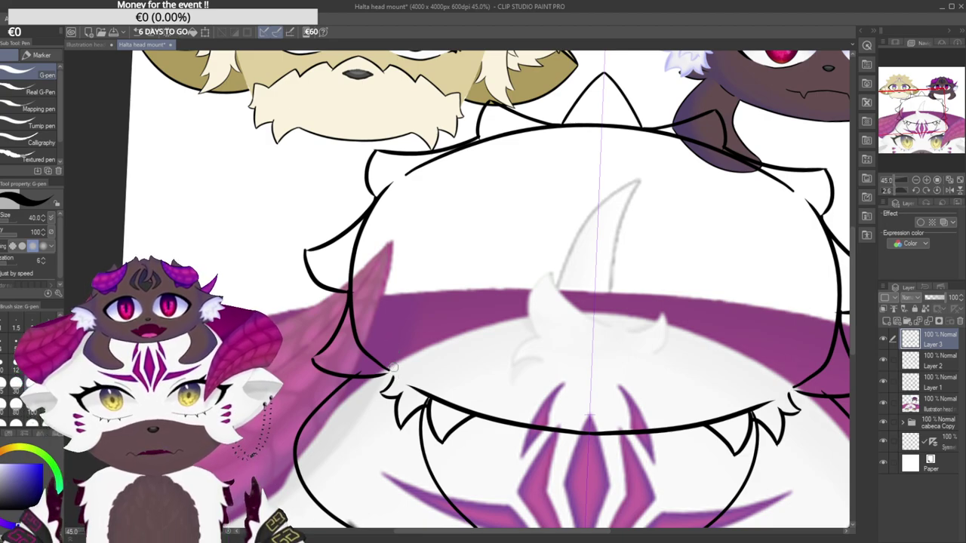
{"action": "mouse_move", "coordinate": [390, 380]}
{"action": "left_mouse_down"}
{"action": "mouse_move", "coordinate": [394, 342]}
{"action": "mouse_move", "coordinate": [392, 351]}
{"action": "mouse_move", "coordinate": [428, 360]}
{"action": "mouse_move", "coordinate": [419, 363]}
{"action": "mouse_move", "coordinate": [390, 346]}
{"action": "mouse_move", "coordinate": [423, 364]}
{"action": "mouse_move", "coordinate": [390, 346]}
{"action": "mouse_move", "coordinate": [432, 356]}
{"action": "mouse_move", "coordinate": [389, 350]}
{"action": "mouse_move", "coordinate": [422, 360]}
{"action": "left_mouse_up"}
{"action": "key", "text": "ctrl+z"}
{"action": "left_click_drag", "start_coordinate": [470, 337], "coordinate": [457, 200]}
{"action": "scroll", "coordinate": [460, 324], "scroll_direction": "up", "scroll_amount": 2}
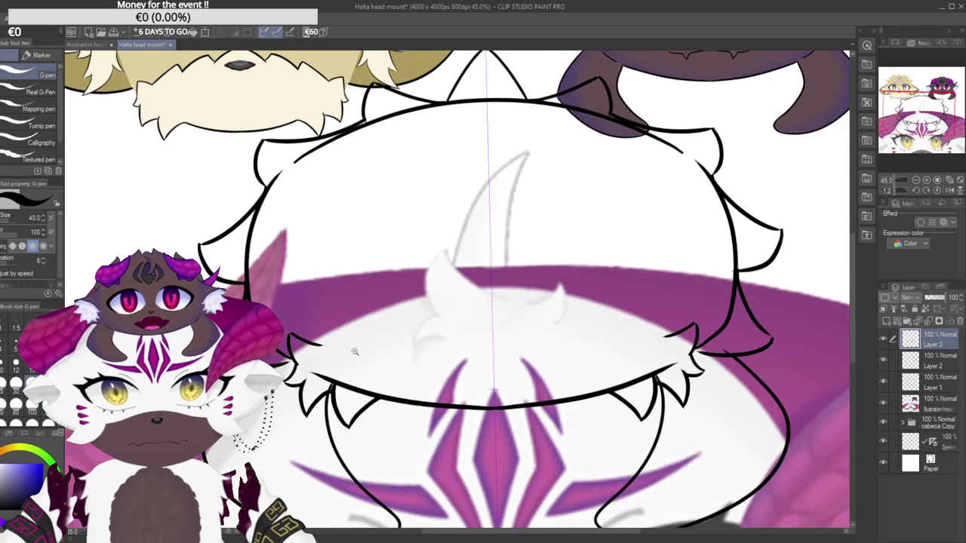
Erase the outer ends of the forehead curve beside the innermost tufts with the Hard eraser at size 30.
{"action": "key", "text": "e"}
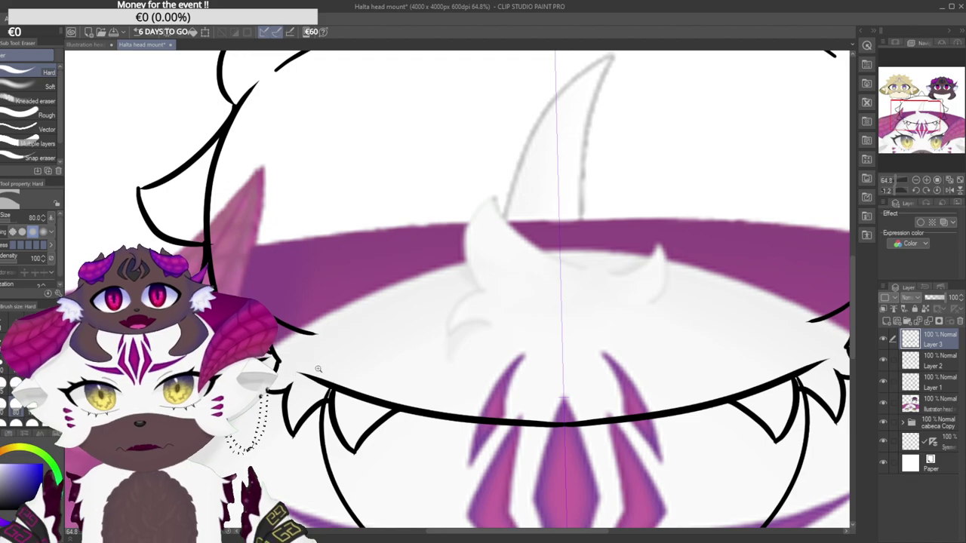
{"action": "scroll", "coordinate": [318, 369], "scroll_direction": "up", "scroll_amount": 1}
{"action": "scroll", "coordinate": [294, 375], "scroll_direction": "up", "scroll_amount": 3}
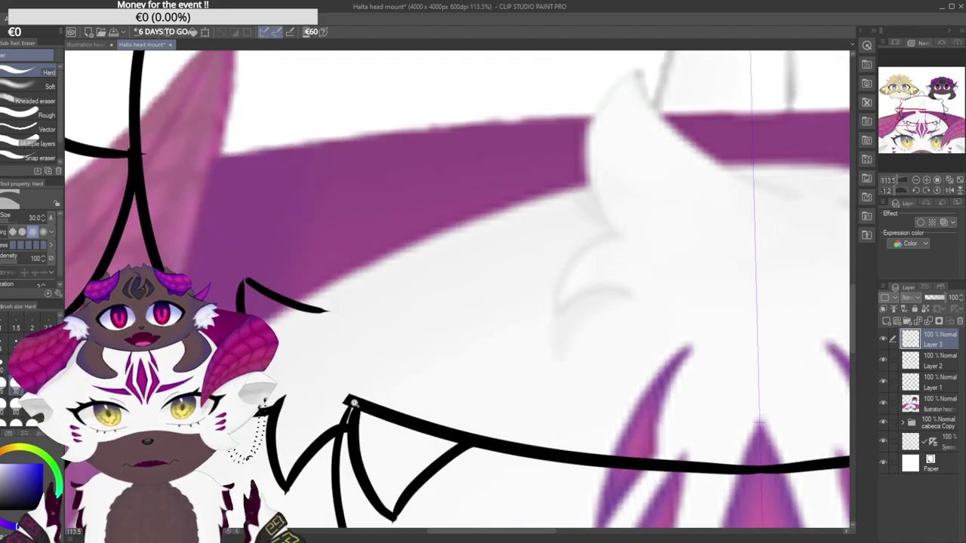
{"action": "scroll", "coordinate": [351, 405], "scroll_direction": "up", "scroll_amount": 2}
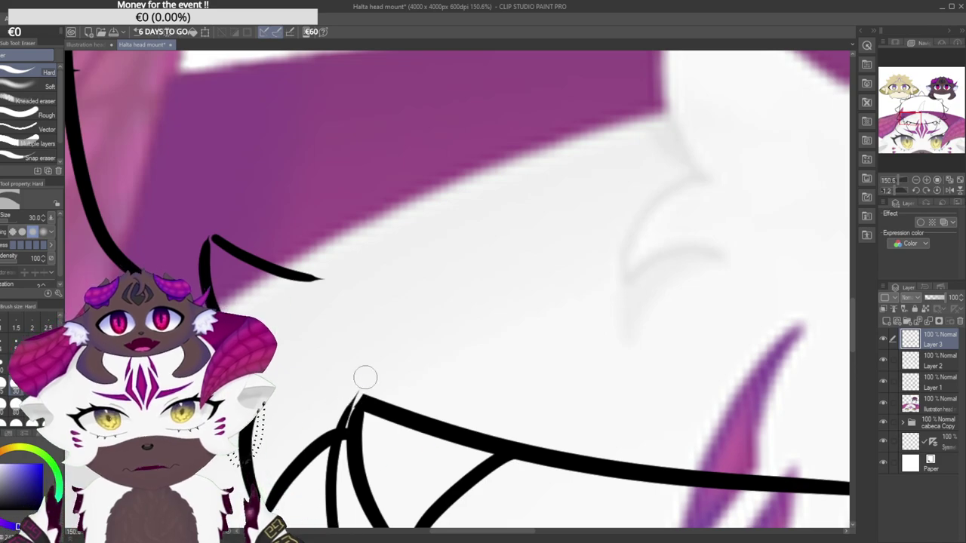
{"action": "scroll", "coordinate": [365, 377], "scroll_direction": "up", "scroll_amount": 3}
{"action": "key", "text": "ctrl+z"}
{"action": "mouse_move", "coordinate": [356, 433]}
{"action": "left_mouse_down"}
{"action": "mouse_move", "coordinate": [400, 362]}
{"action": "mouse_move", "coordinate": [346, 416]}
{"action": "left_mouse_up"}
{"action": "key", "text": "ctrl+z"}
{"action": "scroll", "coordinate": [431, 408], "scroll_direction": "down", "scroll_amount": 3}
{"action": "scroll", "coordinate": [431, 409], "scroll_direction": "up", "scroll_amount": 1}
{"action": "mouse_move", "coordinate": [439, 426]}
{"action": "left_mouse_down"}
{"action": "mouse_move", "coordinate": [430, 398]}
{"action": "mouse_move", "coordinate": [419, 429]}
{"action": "mouse_move", "coordinate": [426, 382]}
{"action": "mouse_move", "coordinate": [416, 438]}
{"action": "left_mouse_up"}
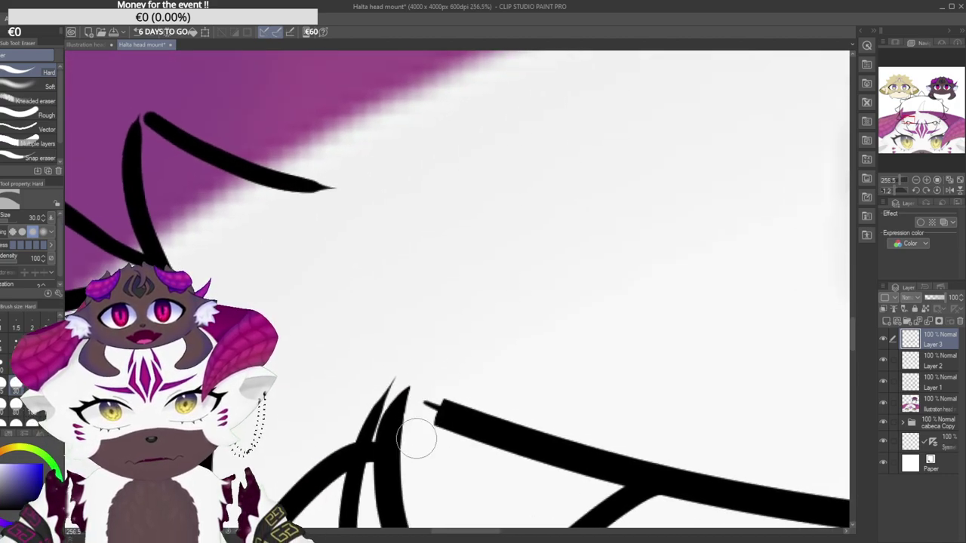
Shave the outer ends of the forehead curve to a thin line above the innermost tufts.
{"action": "scroll", "coordinate": [427, 400], "scroll_direction": "down", "scroll_amount": 4}
{"action": "scroll", "coordinate": [426, 400], "scroll_direction": "up", "scroll_amount": 3}
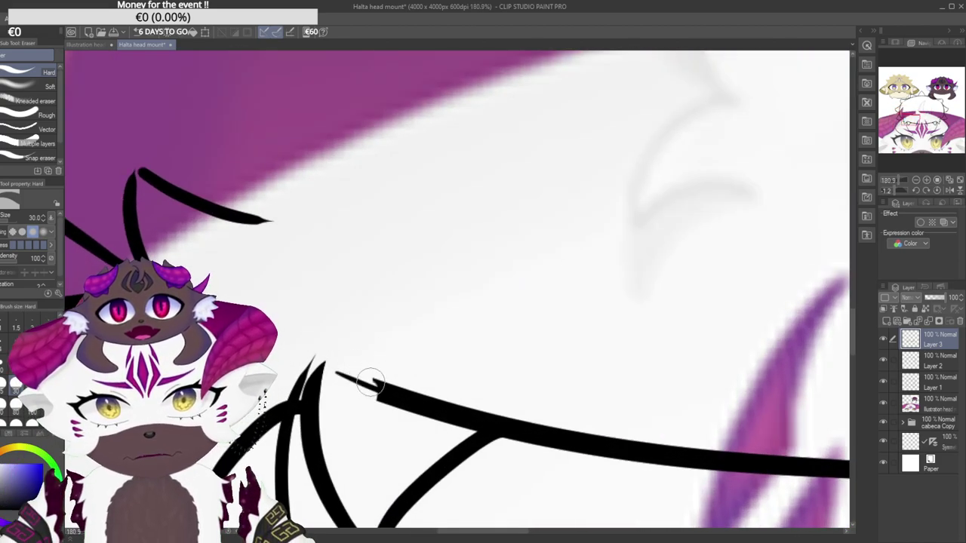
{"action": "mouse_move", "coordinate": [370, 381]}
{"action": "left_mouse_down"}
{"action": "mouse_move", "coordinate": [392, 361]}
{"action": "mouse_move", "coordinate": [409, 369]}
{"action": "mouse_move", "coordinate": [424, 404]}
{"action": "mouse_move", "coordinate": [471, 413]}
{"action": "left_mouse_up"}
{"action": "left_click_drag", "start_coordinate": [474, 322], "coordinate": [343, 287]}
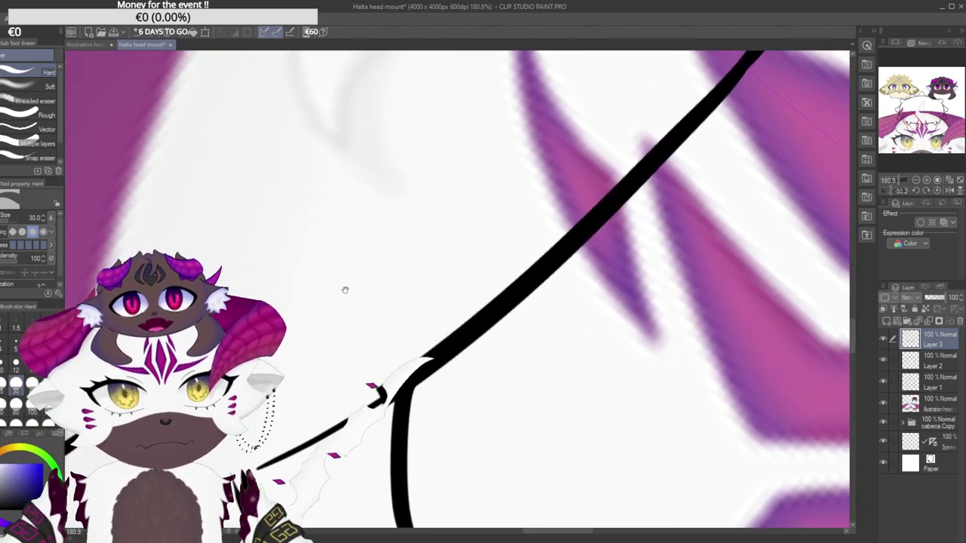
{"action": "left_click", "coordinate": [369, 374]}
{"action": "left_click_drag", "start_coordinate": [423, 405], "coordinate": [396, 326]}
{"action": "mouse_move", "coordinate": [397, 325]}
{"action": "left_mouse_down"}
{"action": "mouse_move", "coordinate": [392, 296]}
{"action": "mouse_move", "coordinate": [358, 270]}
{"action": "left_mouse_up"}
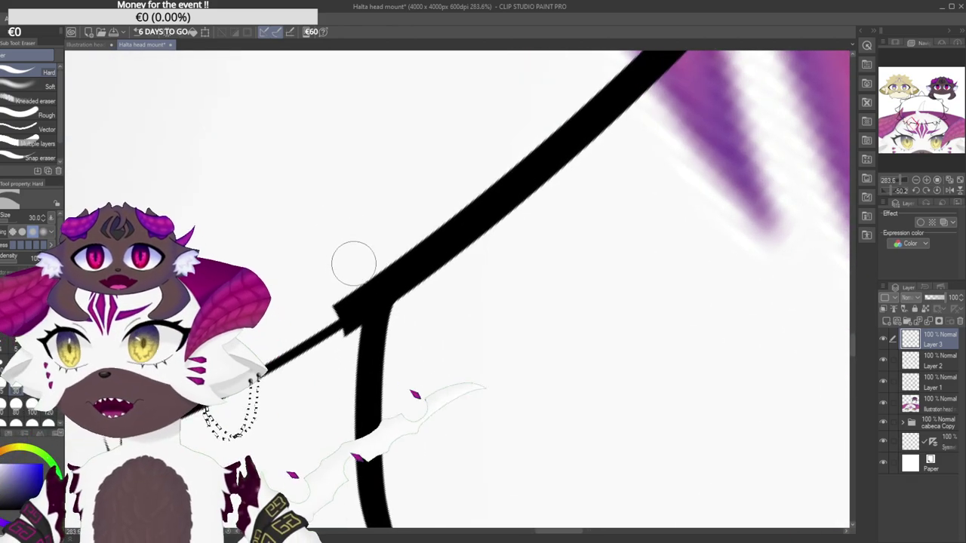
Trim the blunt corner where the thick forehead curve meets the inner tuft line, and return to the G-pen.
{"action": "left_click_drag", "start_coordinate": [355, 265], "coordinate": [344, 335]}
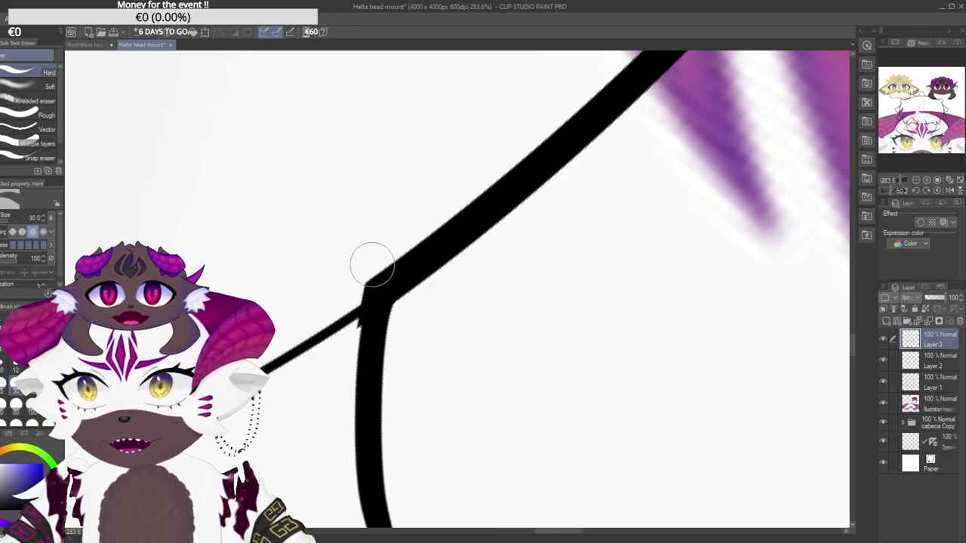
{"action": "left_click_drag", "start_coordinate": [364, 261], "coordinate": [341, 339]}
{"action": "left_click_drag", "start_coordinate": [358, 267], "coordinate": [349, 334]}
{"action": "left_click_drag", "start_coordinate": [352, 296], "coordinate": [347, 345]}
{"action": "mouse_move", "coordinate": [372, 249]}
{"action": "left_mouse_down"}
{"action": "mouse_move", "coordinate": [347, 345]}
{"action": "mouse_move", "coordinate": [381, 237]}
{"action": "mouse_move", "coordinate": [361, 320]}
{"action": "mouse_move", "coordinate": [365, 262]}
{"action": "mouse_move", "coordinate": [351, 354]}
{"action": "left_mouse_up"}
{"action": "left_click_drag", "start_coordinate": [384, 223], "coordinate": [348, 369]}
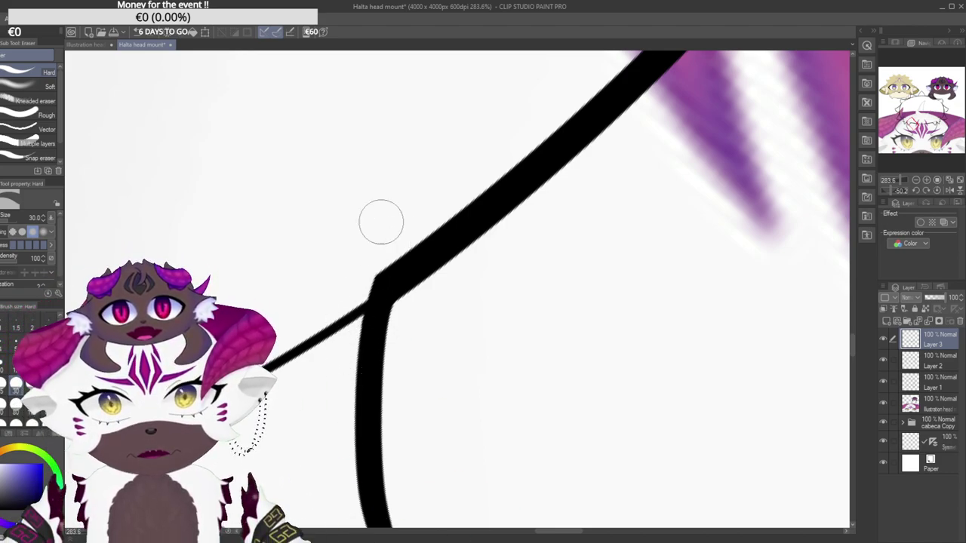
{"action": "scroll", "coordinate": [387, 293], "scroll_direction": "down", "scroll_amount": 7}
{"action": "left_click_drag", "start_coordinate": [483, 218], "coordinate": [384, 377]}
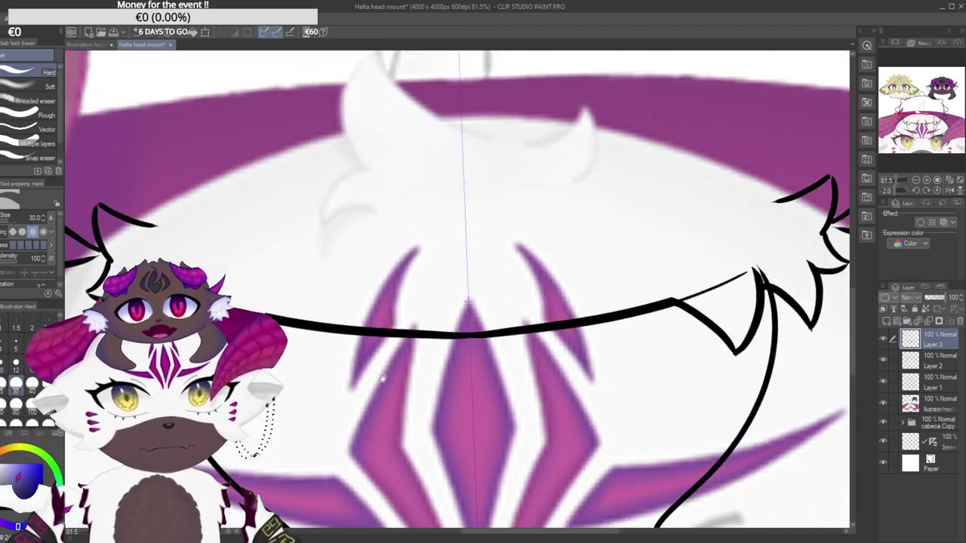
{"action": "scroll", "coordinate": [382, 377], "scroll_direction": "down", "scroll_amount": 5}
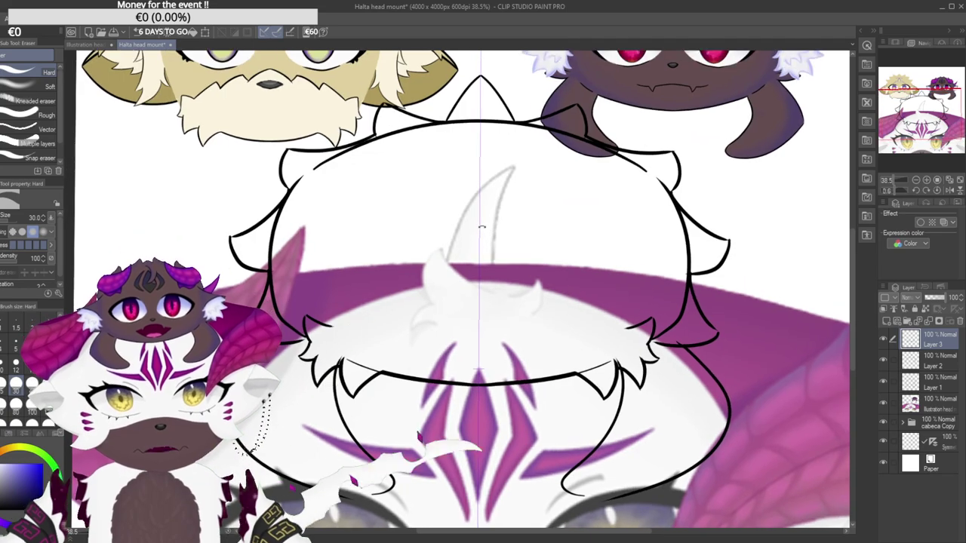
{"action": "left_click_drag", "start_coordinate": [476, 218], "coordinate": [475, 210]}
{"action": "left_click_drag", "start_coordinate": [479, 106], "coordinate": [458, 118]}
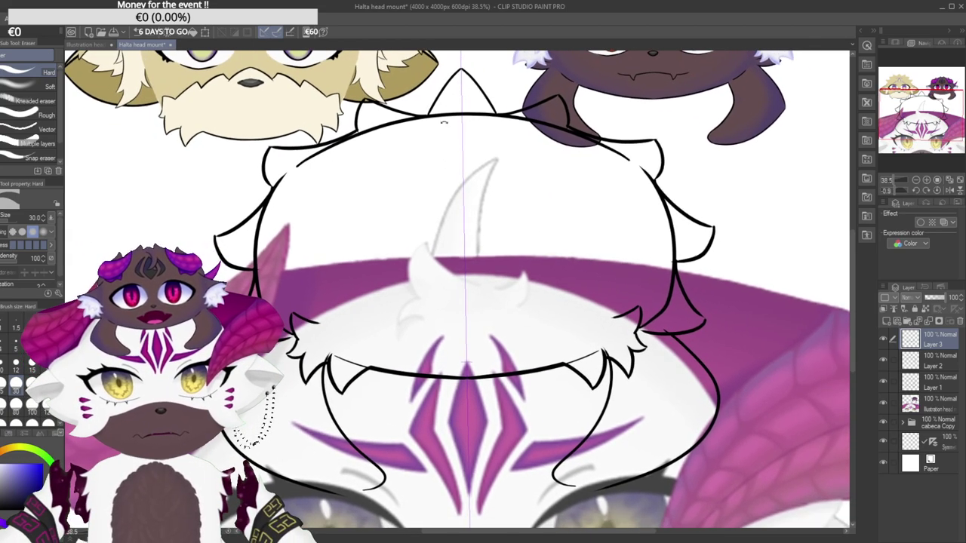
{"action": "key", "text": "p"}
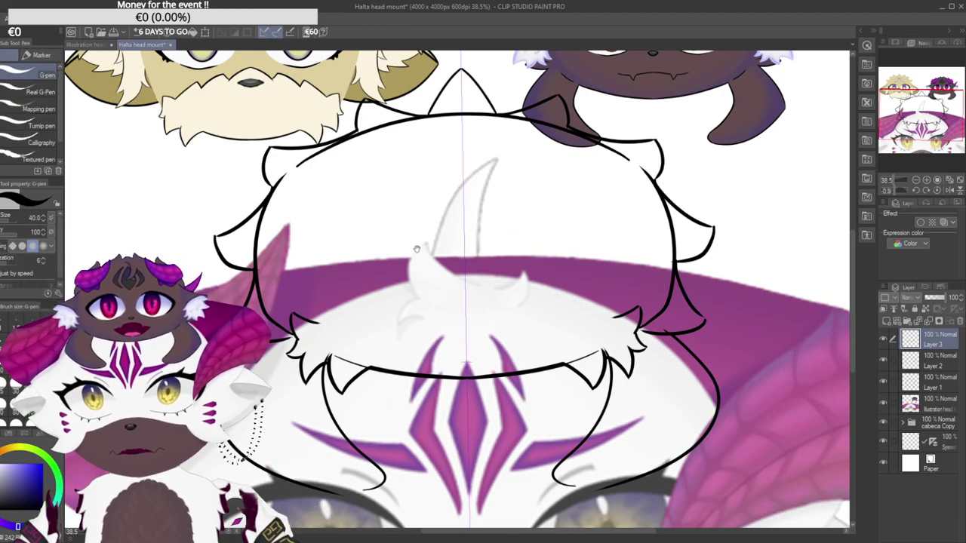
{"action": "left_click_drag", "start_coordinate": [416, 248], "coordinate": [398, 258]}
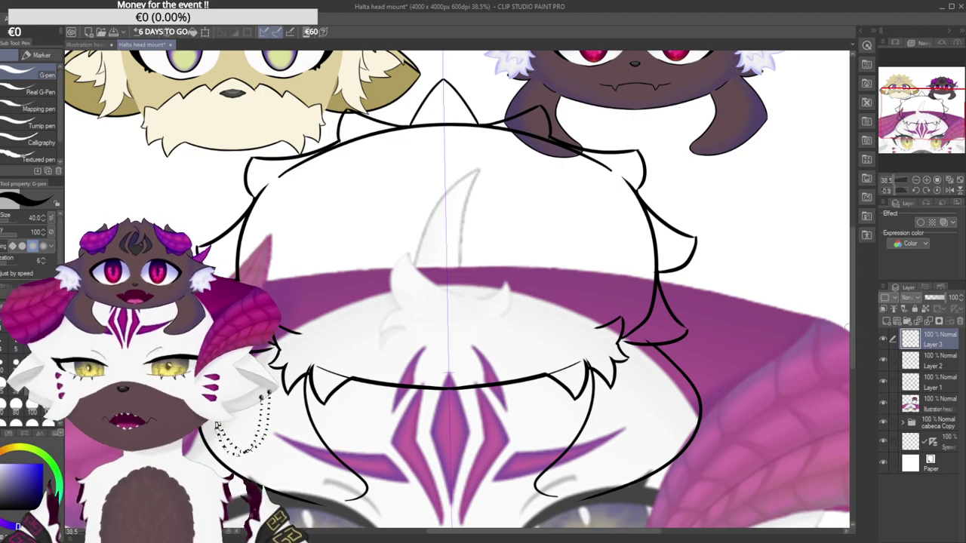
Toggle the visibility of Layer 3, Layer 2 and Layer 1 in turn to examine which lines each one holds.
{"action": "left_click", "coordinate": [884, 340]}
{"action": "left_click", "coordinate": [885, 343]}
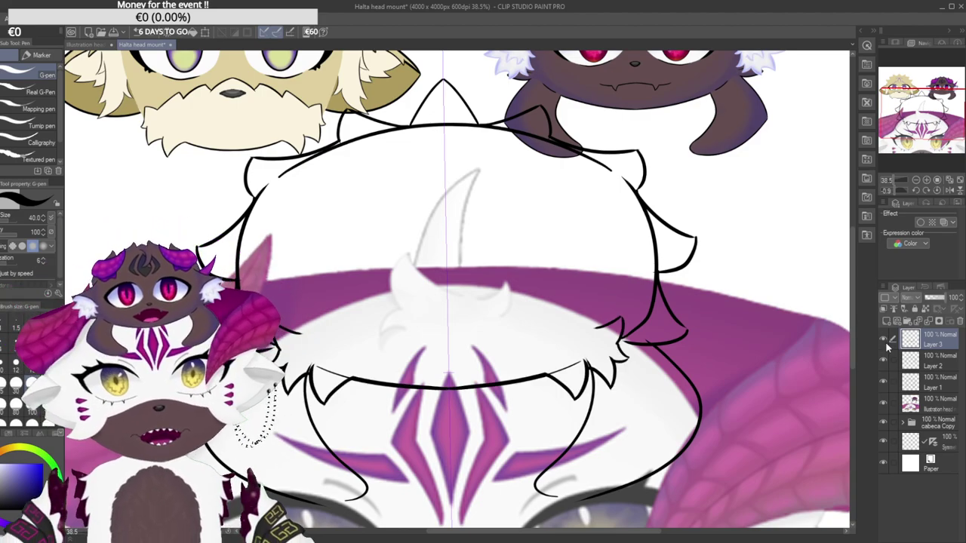
{"action": "left_click", "coordinate": [884, 363]}
{"action": "left_click", "coordinate": [884, 364]}
{"action": "left_click", "coordinate": [884, 365]}
{"action": "left_click", "coordinate": [884, 366]}
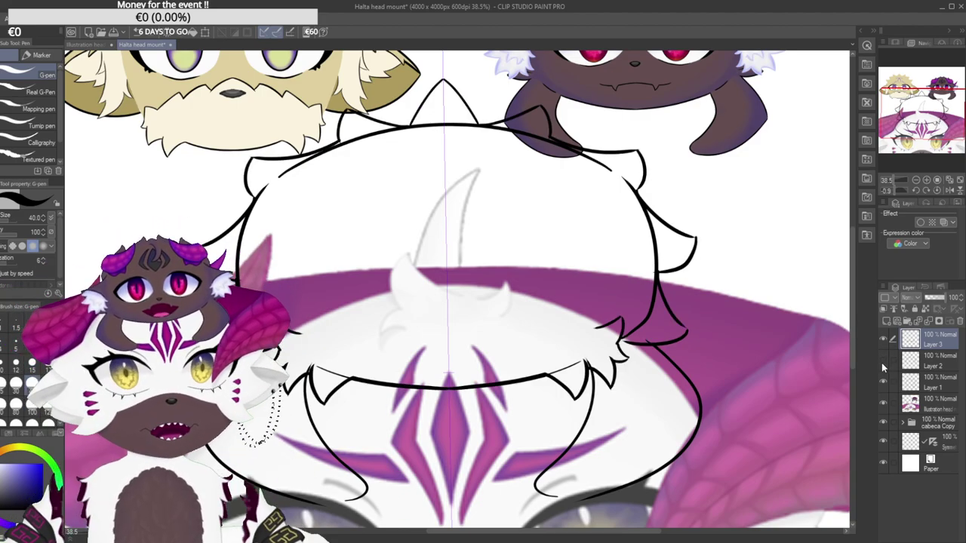
{"action": "left_click", "coordinate": [884, 367]}
{"action": "left_click", "coordinate": [884, 368]}
{"action": "left_click", "coordinate": [882, 362]}
{"action": "left_click", "coordinate": [880, 361]}
{"action": "left_click", "coordinate": [885, 363]}
{"action": "left_click", "coordinate": [884, 367]}
{"action": "left_click", "coordinate": [884, 383]}
{"action": "left_click", "coordinate": [884, 383]}
{"action": "left_click", "coordinate": [883, 384]}
{"action": "left_click", "coordinate": [882, 383]}
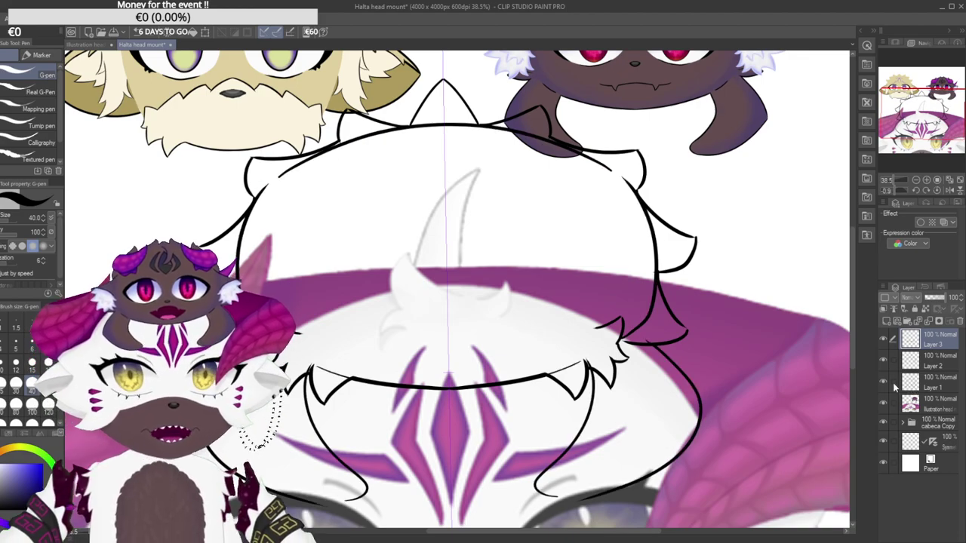
Compare the line art with the beige and horned reference heads across the whole canvas.
{"action": "scroll", "coordinate": [709, 316], "scroll_direction": "down", "scroll_amount": 2}
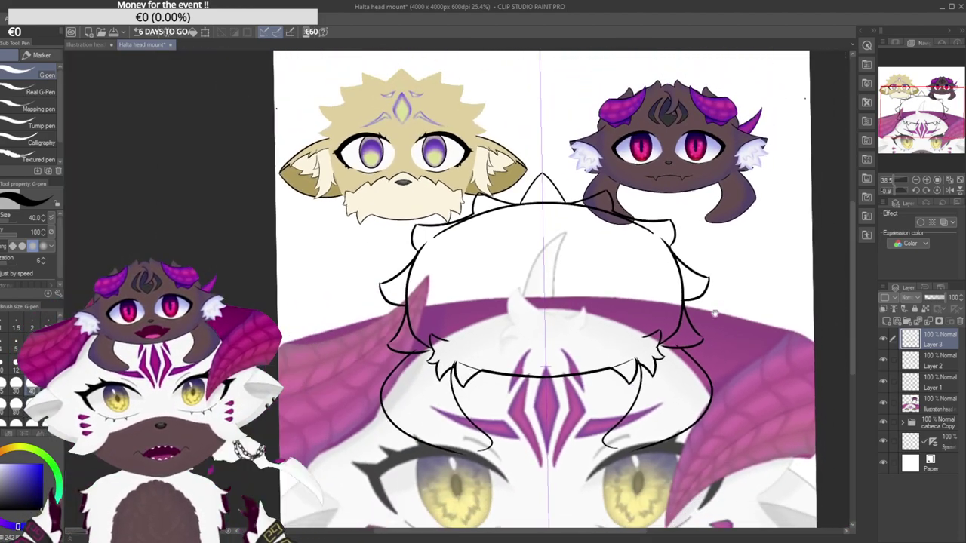
{"action": "left_click_drag", "start_coordinate": [718, 329], "coordinate": [605, 321]}
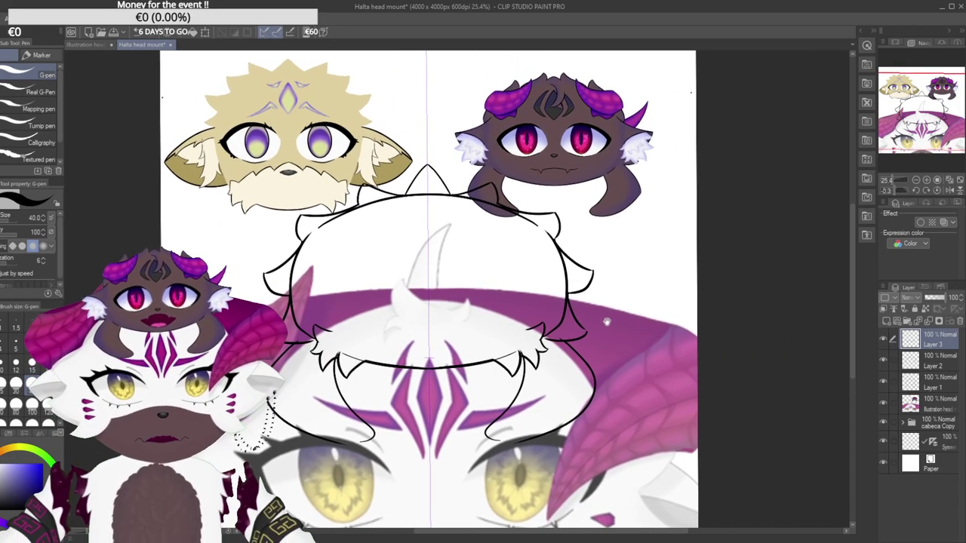
{"action": "left_click_drag", "start_coordinate": [608, 286], "coordinate": [640, 289]}
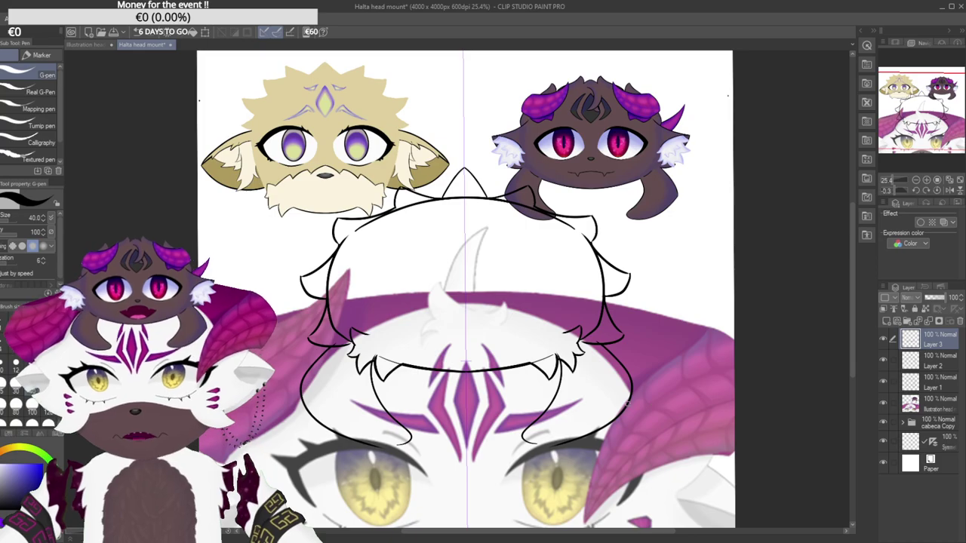
{"action": "left_click_drag", "start_coordinate": [570, 403], "coordinate": [531, 430]}
{"action": "scroll", "coordinate": [548, 160], "scroll_direction": "up", "scroll_amount": 5}
{"action": "left_click_drag", "start_coordinate": [537, 156], "coordinate": [399, 410]}
{"action": "scroll", "coordinate": [399, 410], "scroll_direction": "down", "scroll_amount": 6}
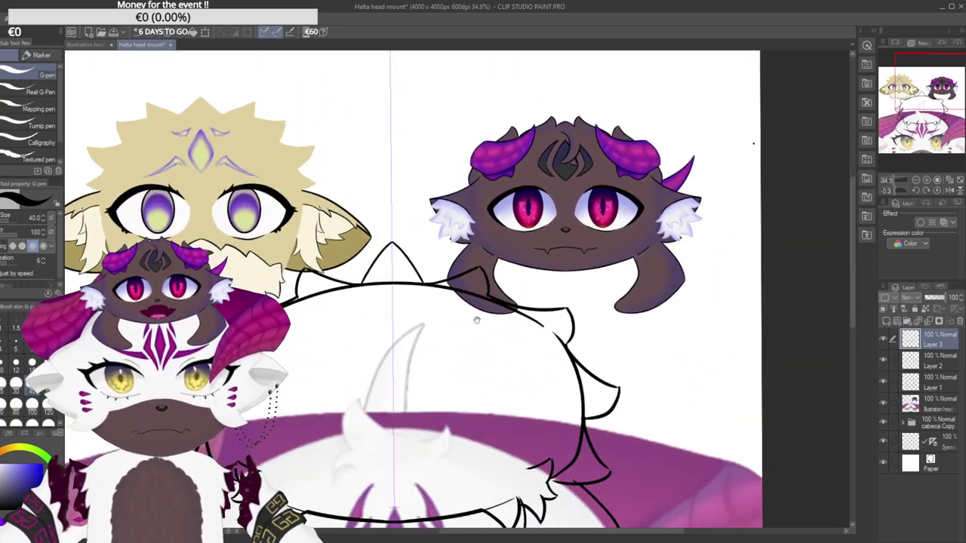
{"action": "left_click_drag", "start_coordinate": [476, 319], "coordinate": [489, 261]}
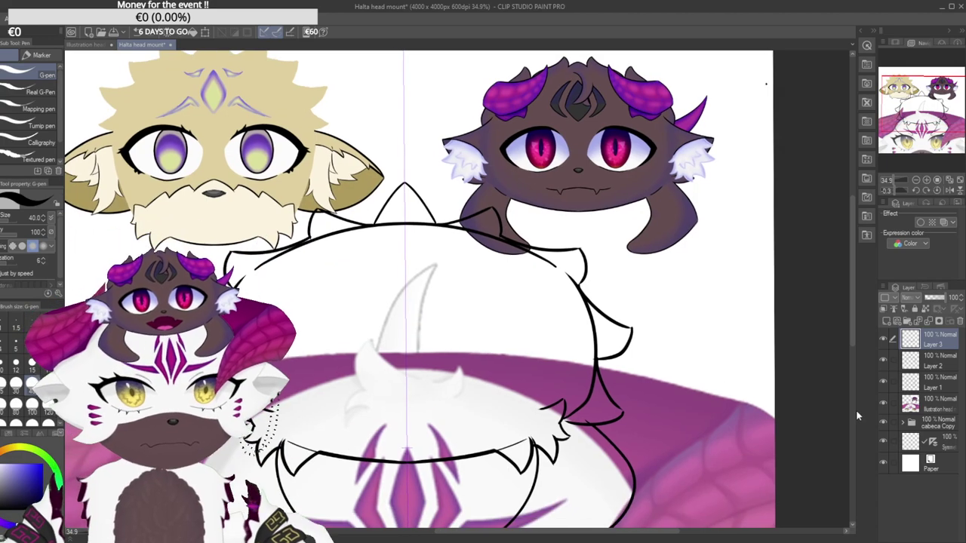
Check the lines on Layer 2 by toggling its visibility, and make Layer 1 the active layer.
{"action": "left_click", "coordinate": [883, 360]}
{"action": "left_click", "coordinate": [883, 361]}
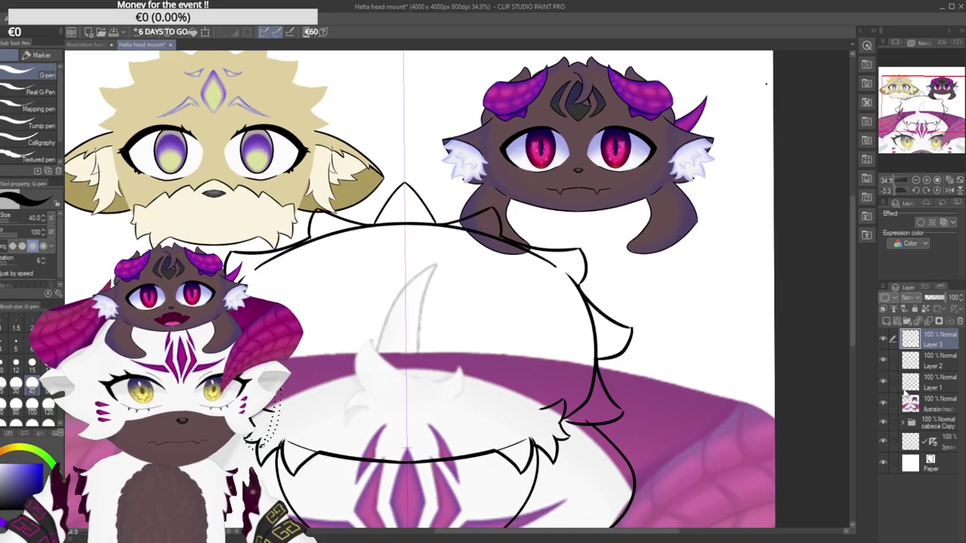
{"action": "left_click", "coordinate": [895, 387]}
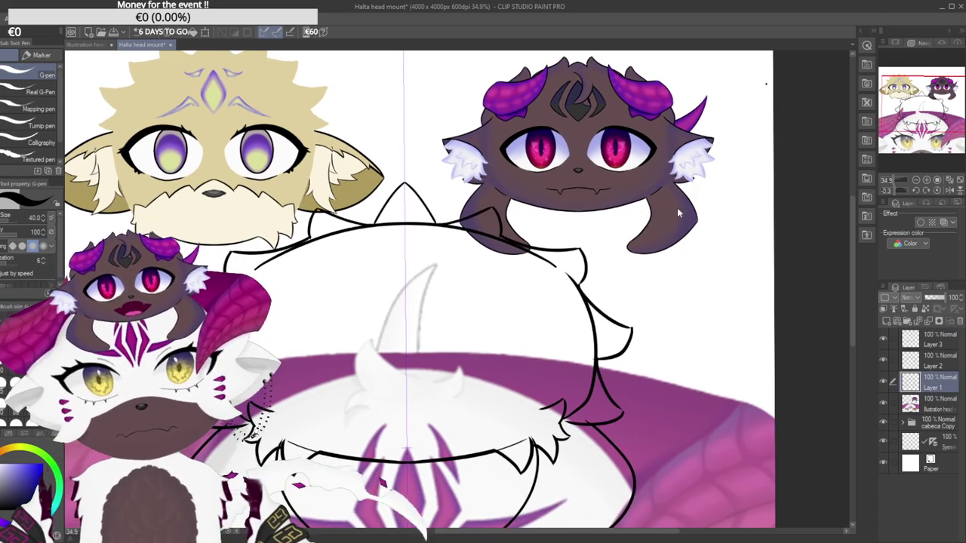
Erase the lower side sections of the thick forehead curve where they run inside the side fur tufts on Layer 1.
{"action": "key", "text": "e"}
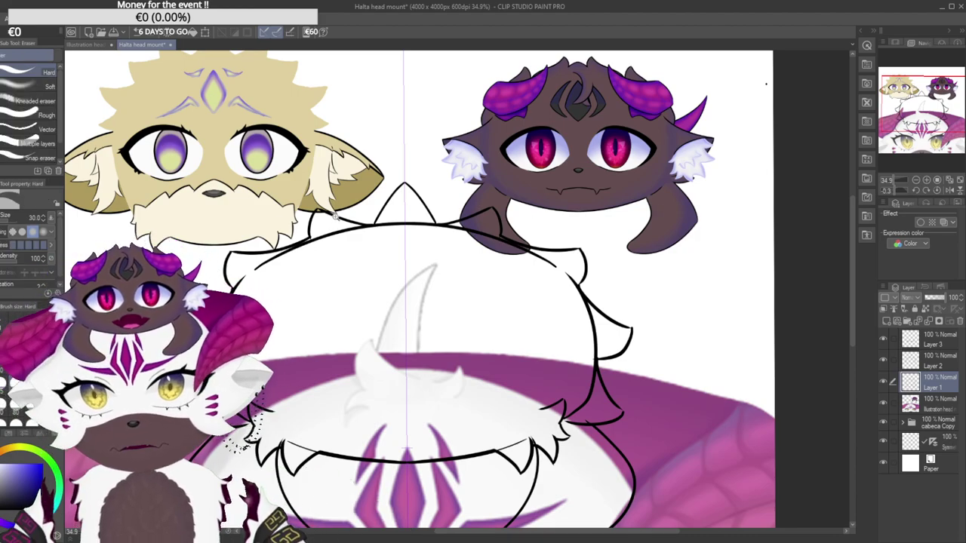
{"action": "scroll", "coordinate": [335, 216], "scroll_direction": "up", "scroll_amount": 3}
{"action": "scroll", "coordinate": [153, 340], "scroll_direction": "up", "scroll_amount": 1}
{"action": "left_click_drag", "start_coordinate": [153, 345], "coordinate": [247, 293]}
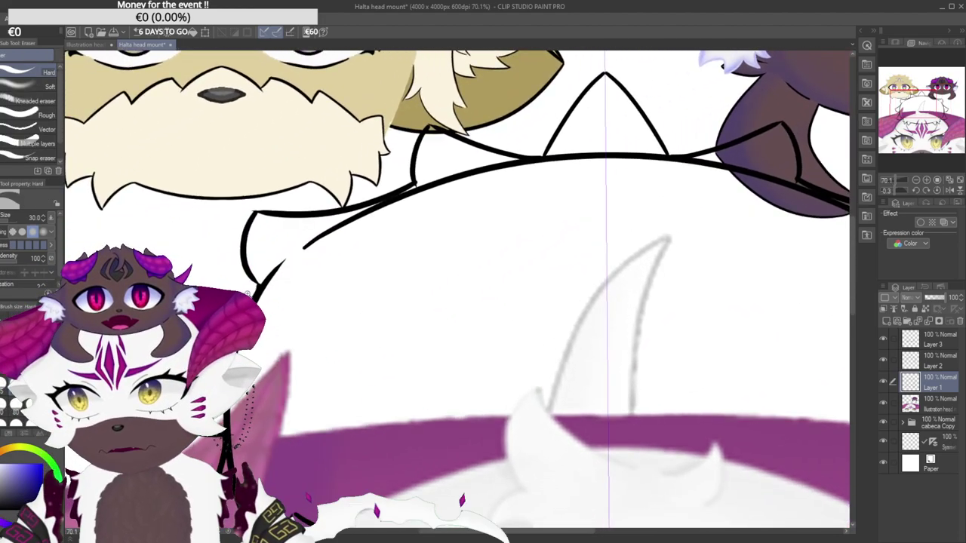
{"action": "scroll", "coordinate": [246, 293], "scroll_direction": "up", "scroll_amount": 2}
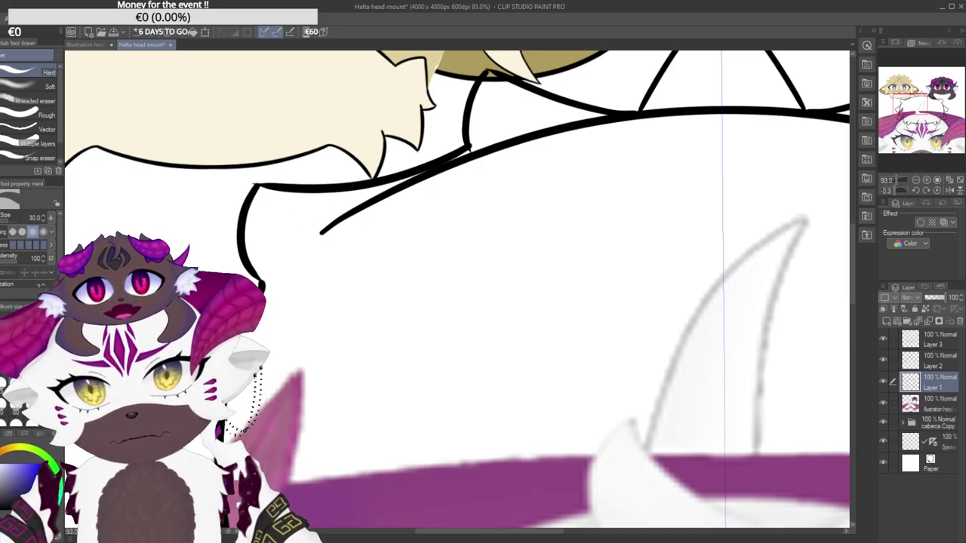
{"action": "left_click_drag", "start_coordinate": [259, 361], "coordinate": [325, 251]}
{"action": "scroll", "coordinate": [275, 370], "scroll_direction": "up", "scroll_amount": 2}
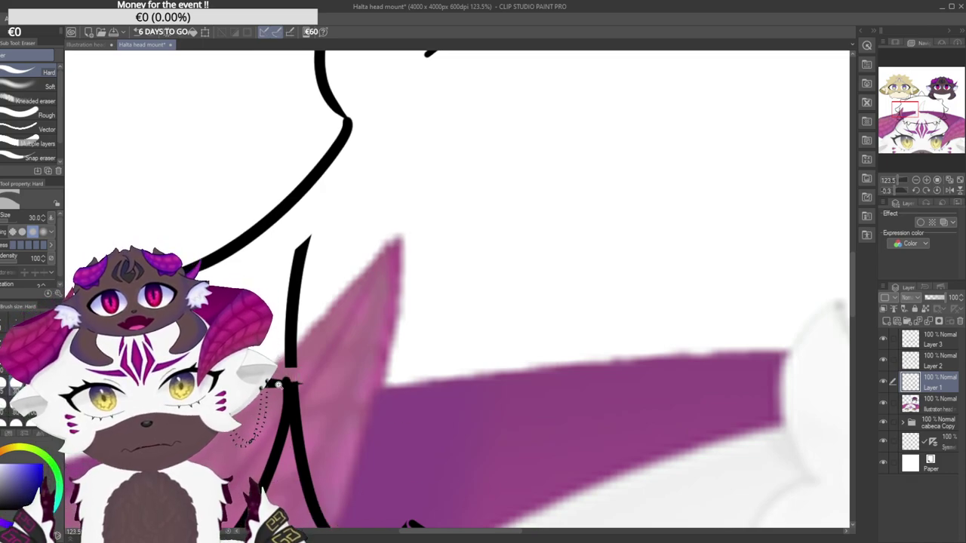
{"action": "scroll", "coordinate": [297, 374], "scroll_direction": "up", "scroll_amount": 3}
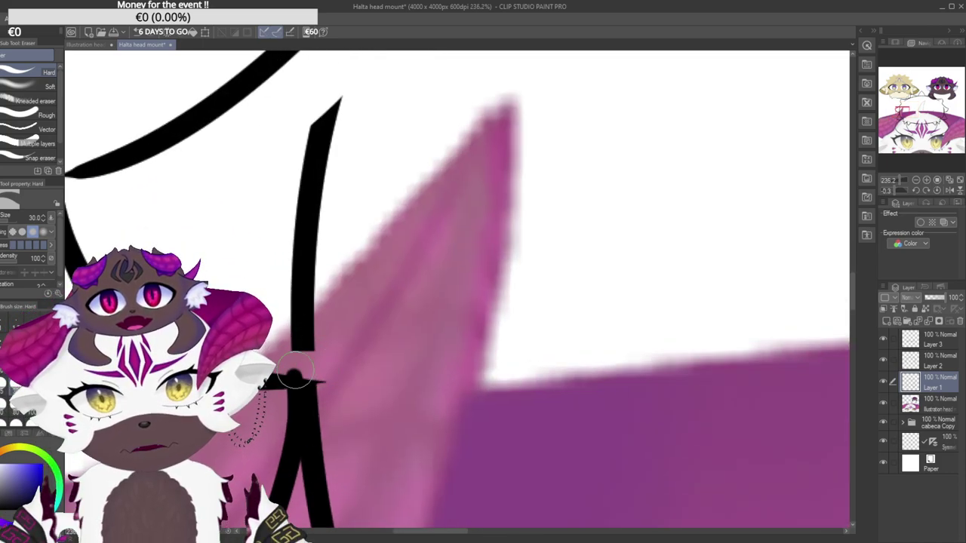
{"action": "mouse_move", "coordinate": [333, 356]}
{"action": "left_mouse_down"}
{"action": "mouse_move", "coordinate": [331, 239]}
{"action": "mouse_move", "coordinate": [301, 356]}
{"action": "mouse_move", "coordinate": [344, 178]}
{"action": "mouse_move", "coordinate": [343, 88]}
{"action": "mouse_move", "coordinate": [309, 216]}
{"action": "left_mouse_up"}
Erase the remaining top arc of the forehead curve beneath the crown tufts with the hard eraser at size 80.
{"action": "scroll", "coordinate": [289, 234], "scroll_direction": "down", "scroll_amount": 6}
{"action": "scroll", "coordinate": [348, 266], "scroll_direction": "up", "scroll_amount": 3}
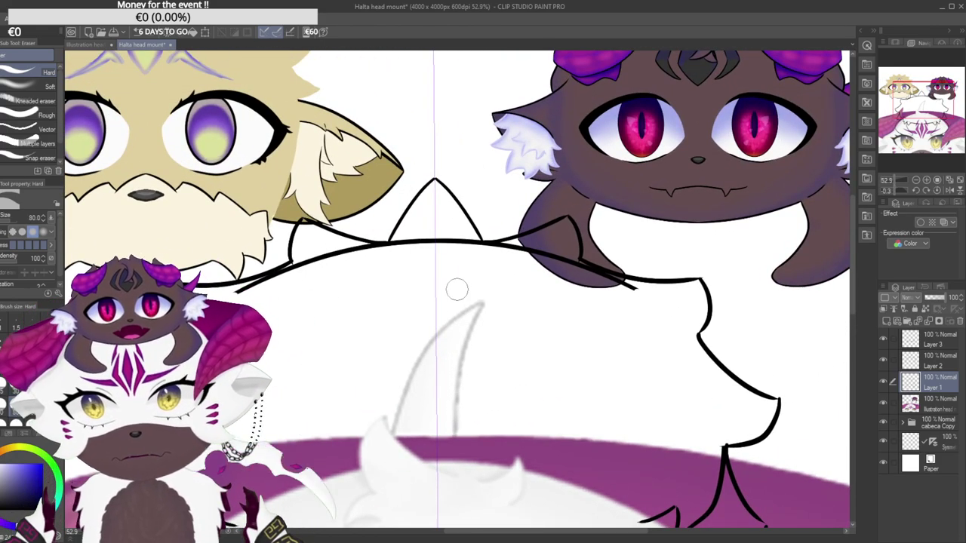
{"action": "mouse_move", "coordinate": [270, 285]}
{"action": "left_mouse_down"}
{"action": "mouse_move", "coordinate": [304, 261]}
{"action": "mouse_move", "coordinate": [259, 276]}
{"action": "mouse_move", "coordinate": [305, 258]}
{"action": "mouse_move", "coordinate": [378, 244]}
{"action": "mouse_move", "coordinate": [306, 252]}
{"action": "mouse_move", "coordinate": [405, 239]}
{"action": "left_mouse_up"}
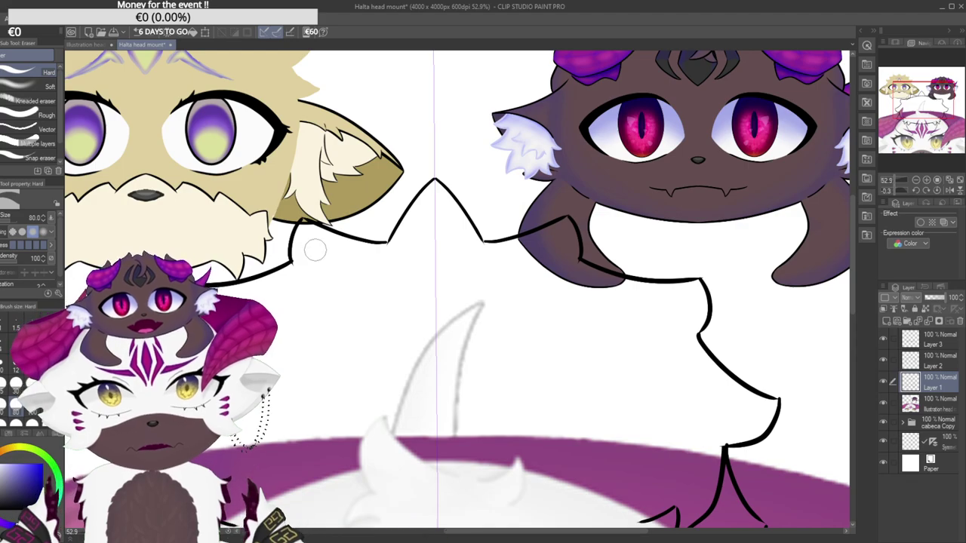
{"action": "scroll", "coordinate": [443, 332], "scroll_direction": "down", "scroll_amount": 5}
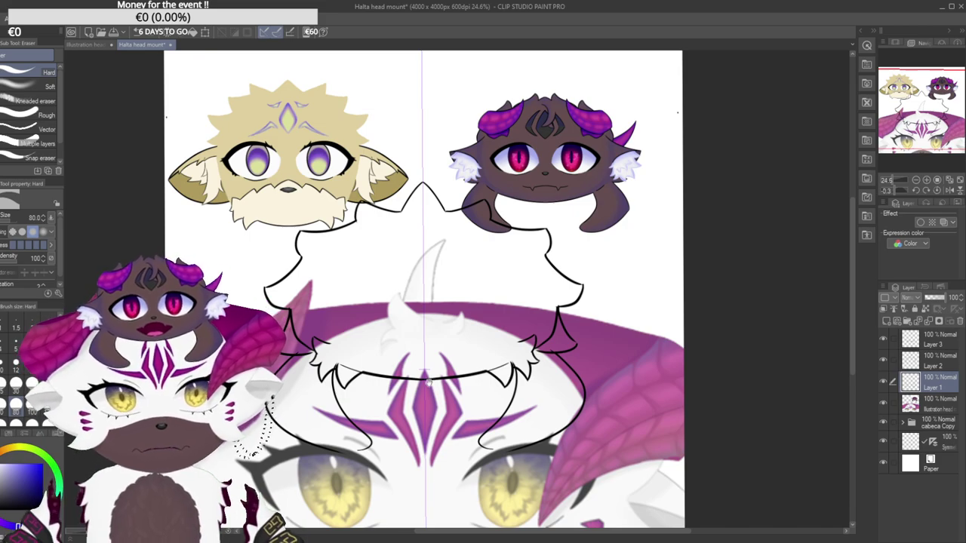
Check the lines on Layer 2 and Layer 3 by toggling their visibility, make Layer 3 active and return to the G-pen.
{"action": "scroll", "coordinate": [301, 346], "scroll_direction": "up", "scroll_amount": 4}
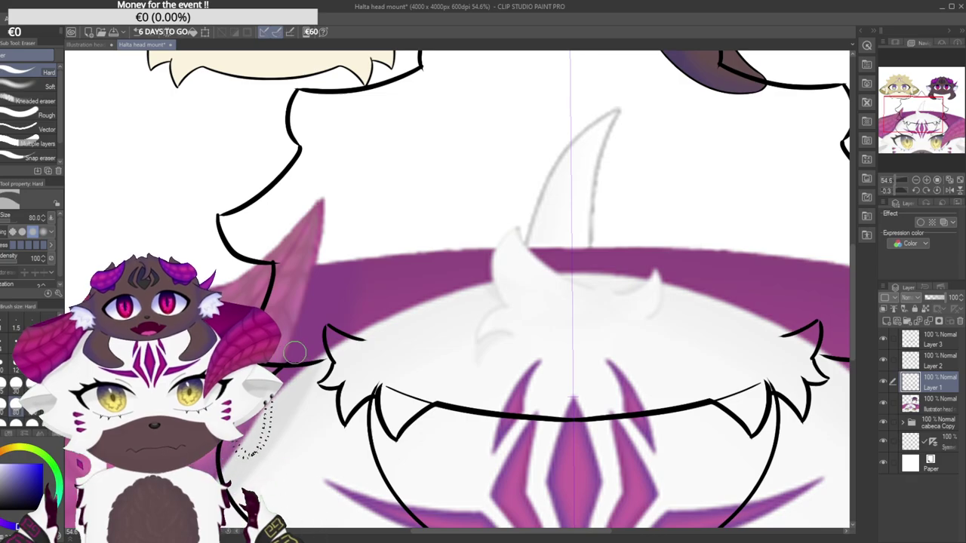
{"action": "scroll", "coordinate": [332, 383], "scroll_direction": "down", "scroll_amount": 10}
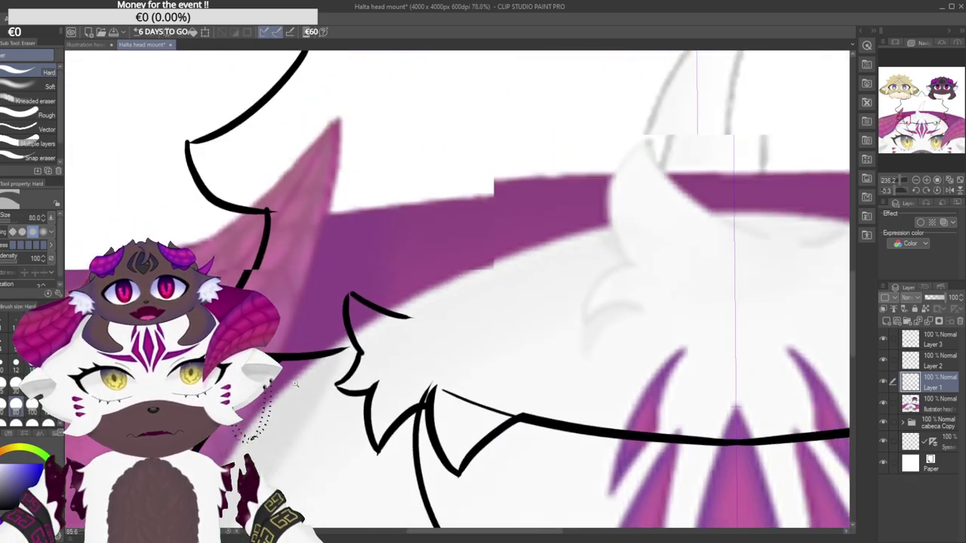
{"action": "scroll", "coordinate": [409, 412], "scroll_direction": "up", "scroll_amount": 2}
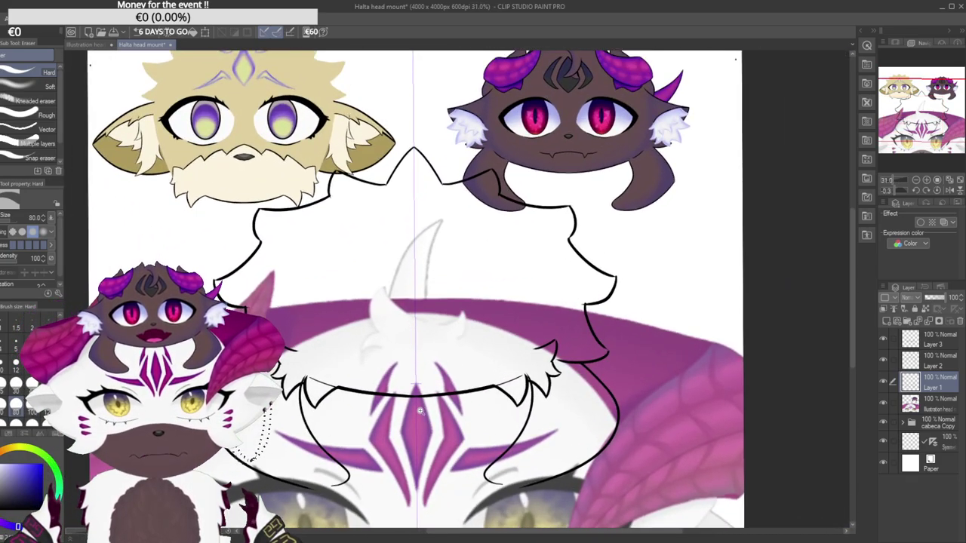
{"action": "left_click", "coordinate": [883, 361]}
{"action": "left_click", "coordinate": [882, 360]}
{"action": "left_click", "coordinate": [889, 344]}
{"action": "left_click", "coordinate": [882, 340]}
{"action": "left_click", "coordinate": [883, 340]}
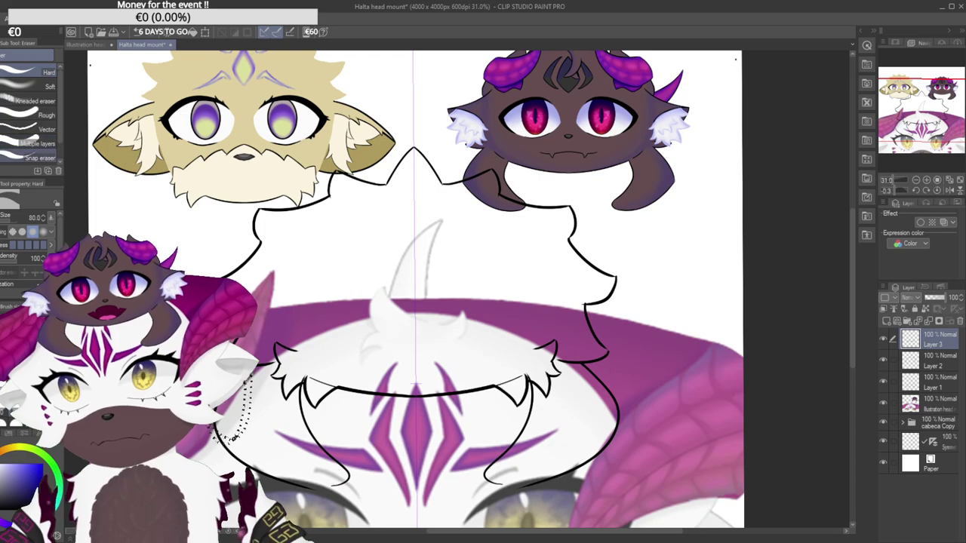
{"action": "key", "text": "p"}
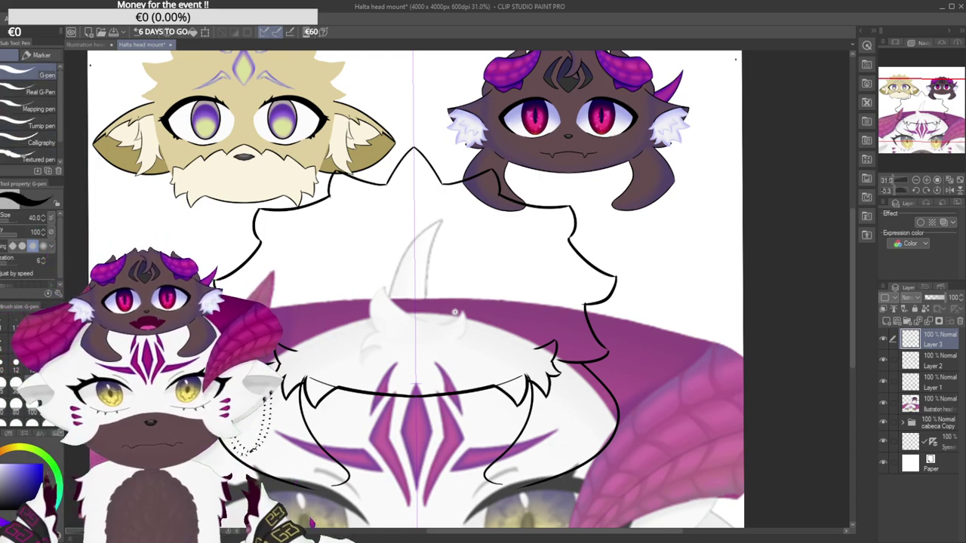
Draw a symmetrical jagged fur line with pointed tufts arching over the forehead between the two side tufts on Layer 3.
{"action": "scroll", "coordinate": [449, 314], "scroll_direction": "up", "scroll_amount": 3}
{"action": "scroll", "coordinate": [296, 360], "scroll_direction": "up", "scroll_amount": 3}
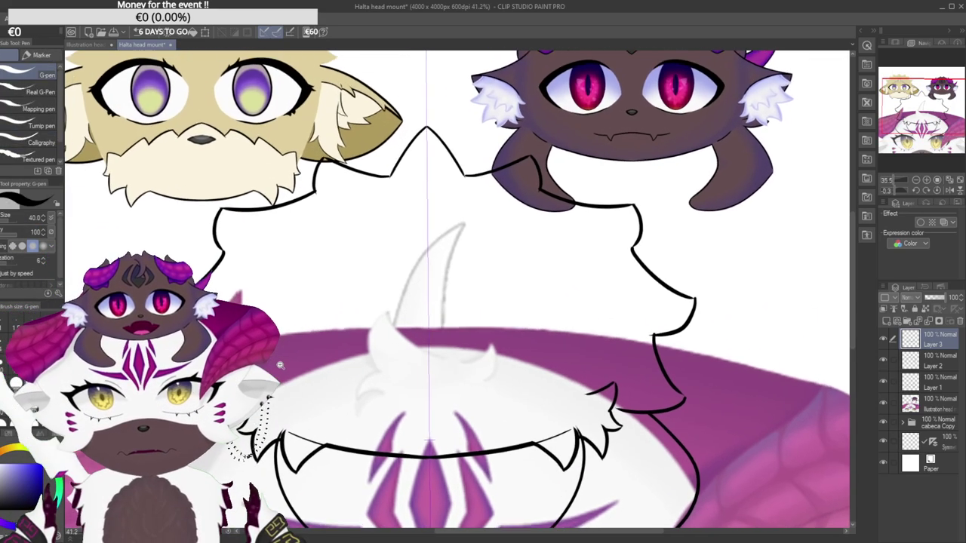
{"action": "left_click_drag", "start_coordinate": [266, 395], "coordinate": [320, 354]}
{"action": "key", "text": "ctrl+z"}
{"action": "mouse_move", "coordinate": [273, 398]}
{"action": "left_mouse_down"}
{"action": "mouse_move", "coordinate": [312, 357]}
{"action": "mouse_move", "coordinate": [307, 368]}
{"action": "mouse_move", "coordinate": [376, 337]}
{"action": "left_mouse_up"}
{"action": "key", "text": "ctrl+z"}
{"action": "left_click_drag", "start_coordinate": [309, 375], "coordinate": [383, 338]}
{"action": "key", "text": "ctrl+z"}
{"action": "mouse_move", "coordinate": [310, 375]}
{"action": "left_mouse_down"}
{"action": "mouse_move", "coordinate": [381, 347]}
{"action": "mouse_move", "coordinate": [369, 343]}
{"action": "mouse_move", "coordinate": [366, 363]}
{"action": "mouse_move", "coordinate": [370, 351]}
{"action": "mouse_move", "coordinate": [380, 359]}
{"action": "mouse_move", "coordinate": [368, 364]}
{"action": "mouse_move", "coordinate": [409, 339]}
{"action": "mouse_move", "coordinate": [434, 332]}
{"action": "left_mouse_up"}
{"action": "key", "text": "ctrl+z"}
{"action": "left_click_drag", "start_coordinate": [367, 357], "coordinate": [440, 329]}
Examine the new forehead tuft line against the reference heads across the whole canvas.
{"action": "mouse_move", "coordinate": [441, 220]}
{"action": "left_mouse_down"}
{"action": "mouse_move", "coordinate": [414, 224]}
{"action": "mouse_move", "coordinate": [455, 221]}
{"action": "mouse_move", "coordinate": [439, 218]}
{"action": "left_mouse_up"}
{"action": "scroll", "coordinate": [439, 218], "scroll_direction": "down", "scroll_amount": 6}
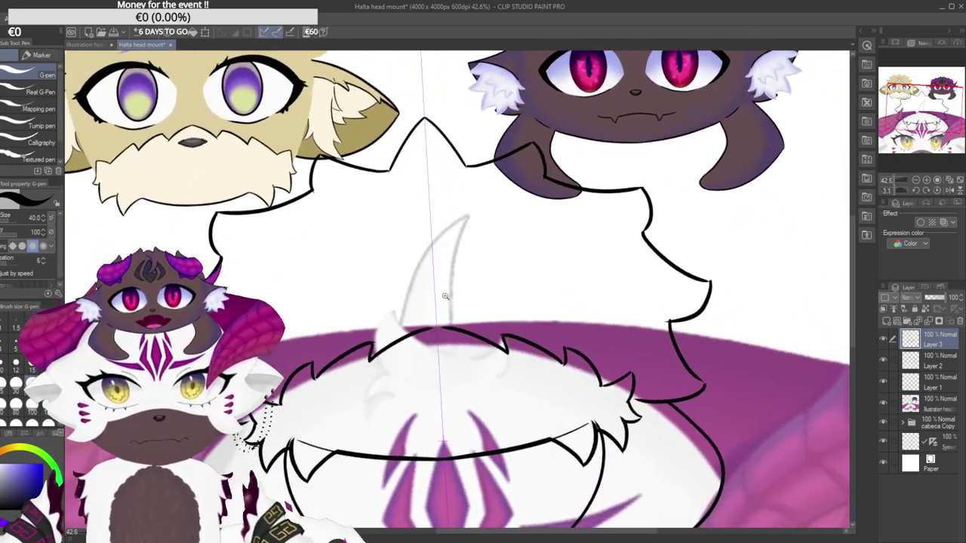
{"action": "left_click_drag", "start_coordinate": [506, 223], "coordinate": [501, 223]}
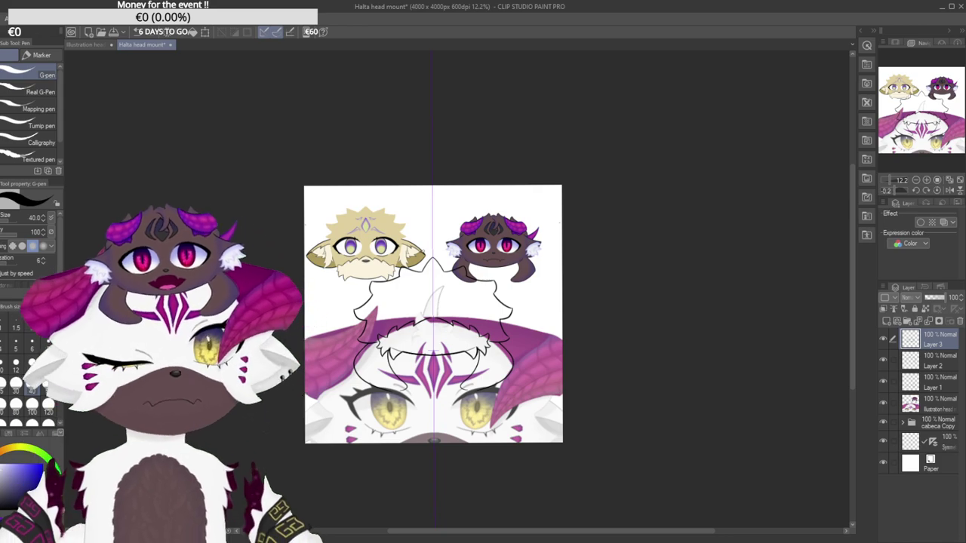
{"action": "left_click_drag", "start_coordinate": [438, 321], "coordinate": [517, 321]}
{"action": "left_click_drag", "start_coordinate": [401, 318], "coordinate": [415, 319]}
{"action": "scroll", "coordinate": [419, 332], "scroll_direction": "up", "scroll_amount": 3}
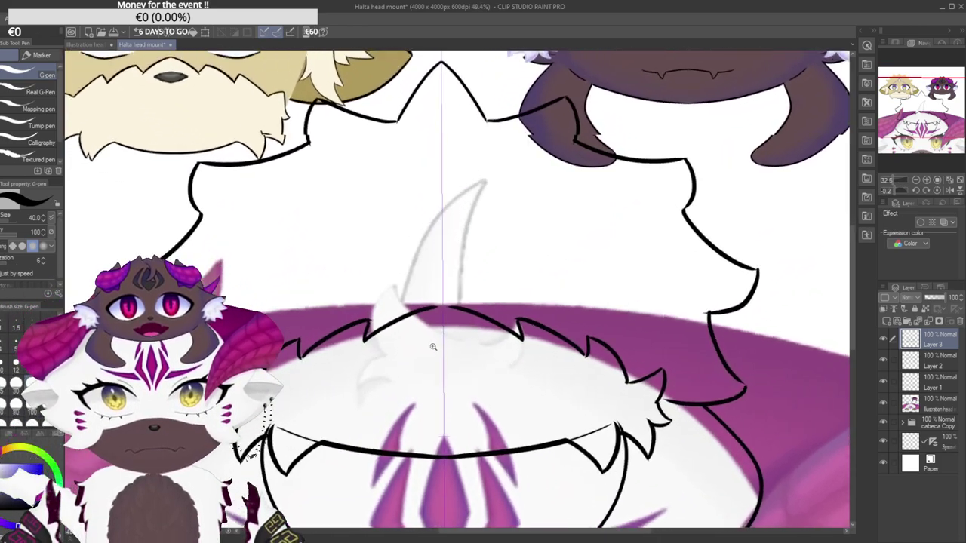
{"action": "scroll", "coordinate": [495, 317], "scroll_direction": "down", "scroll_amount": 4}
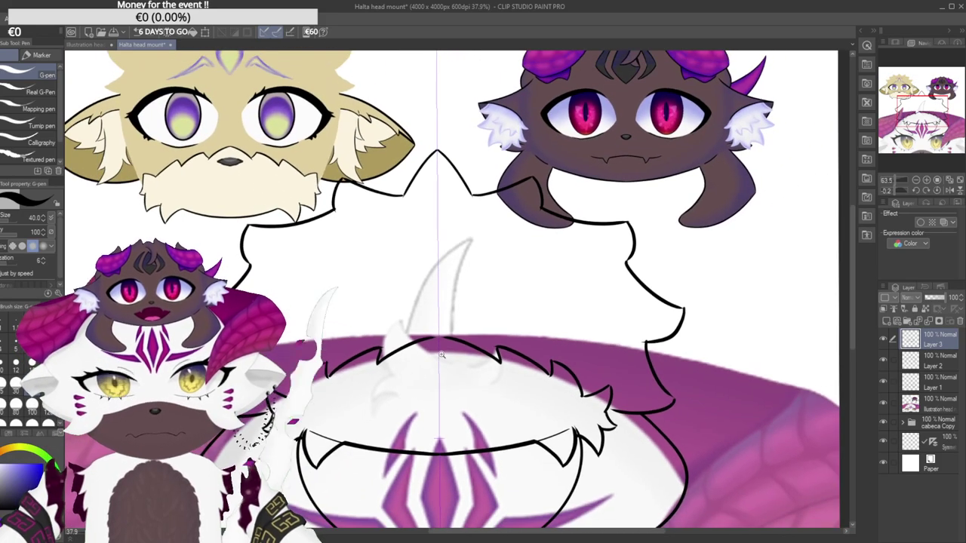
{"action": "scroll", "coordinate": [437, 355], "scroll_direction": "up", "scroll_amount": 1}
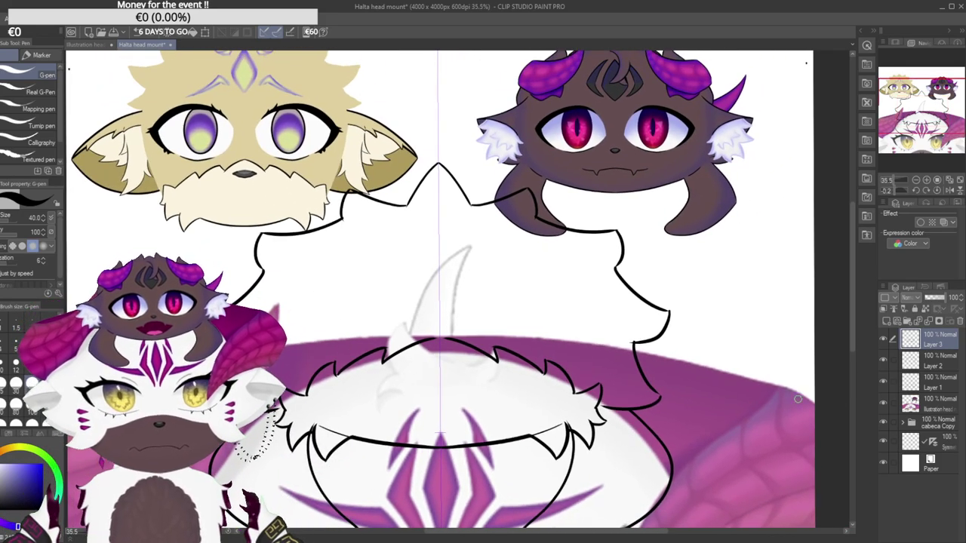
Erase the thin leftover line ends above the outer points of the lower fur edge on Layer 1.
{"action": "left_click", "coordinate": [925, 384]}
{"action": "scroll", "coordinate": [320, 474], "scroll_direction": "up", "scroll_amount": 4}
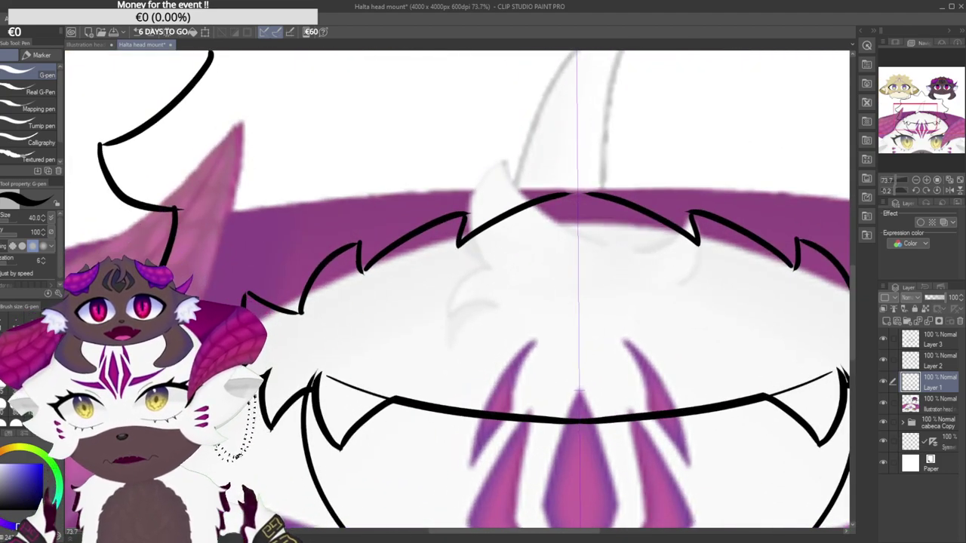
{"action": "key", "text": "e"}
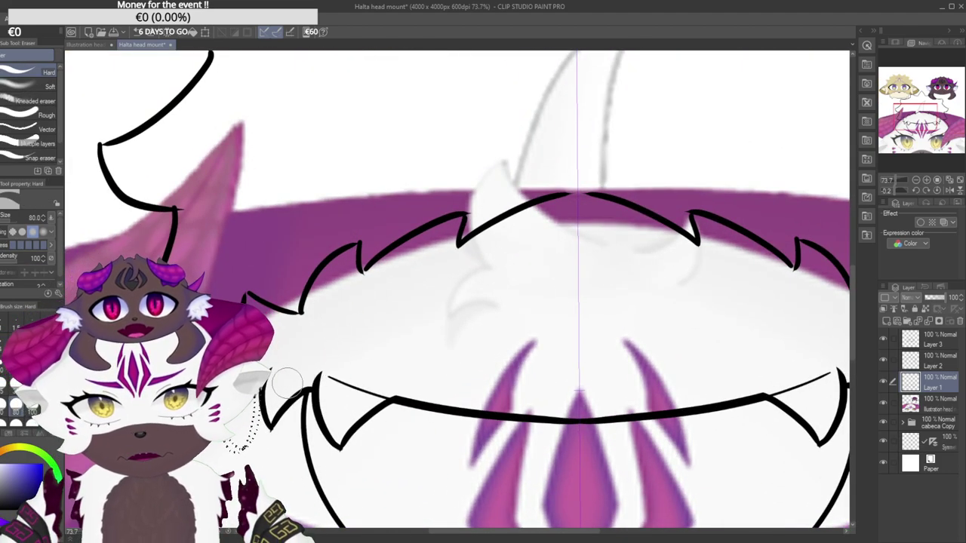
{"action": "mouse_move", "coordinate": [305, 381]}
{"action": "left_mouse_down"}
{"action": "mouse_move", "coordinate": [341, 369]}
{"action": "mouse_move", "coordinate": [388, 381]}
{"action": "left_mouse_up"}
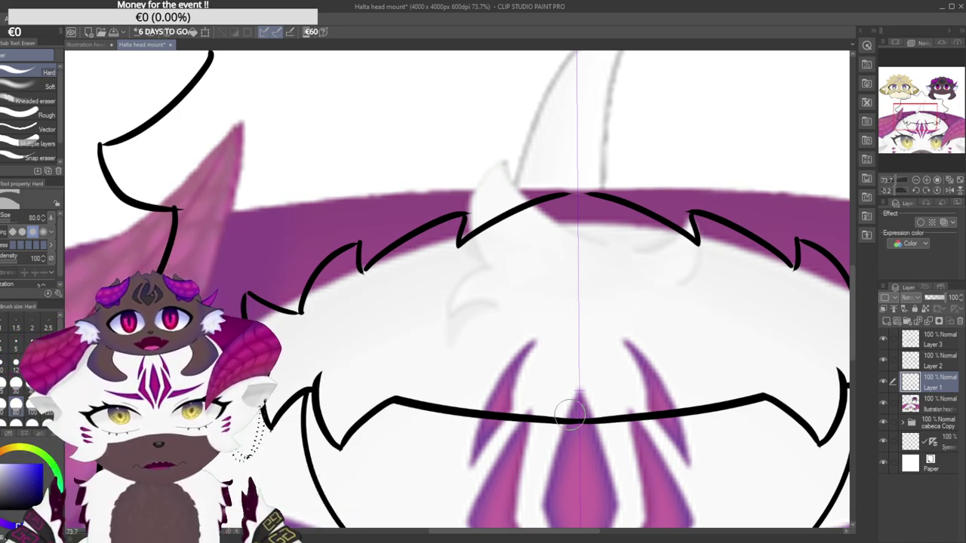
{"action": "scroll", "coordinate": [453, 364], "scroll_direction": "down", "scroll_amount": 5}
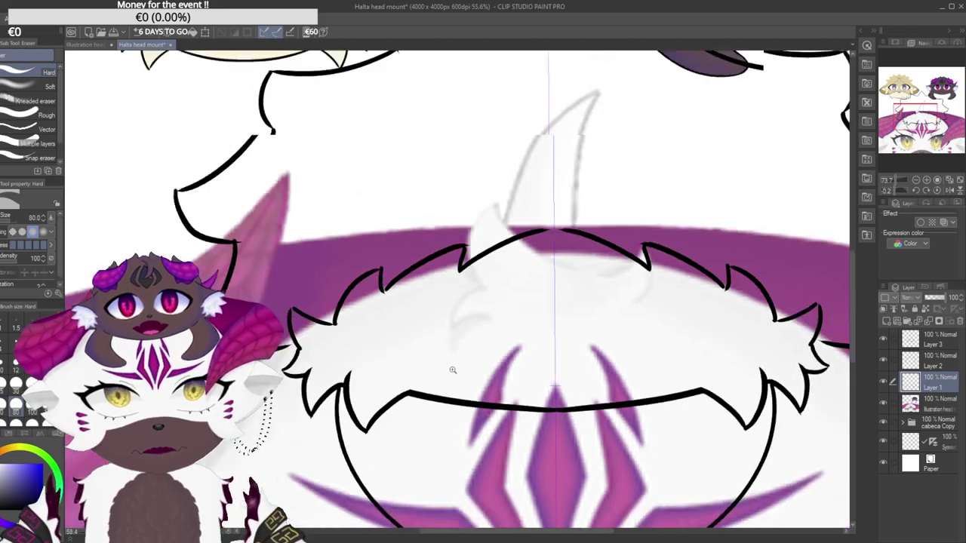
Make Layer 3 active, check its lines by toggling its visibility, and switch back to the G-pen.
{"action": "left_click", "coordinate": [928, 344]}
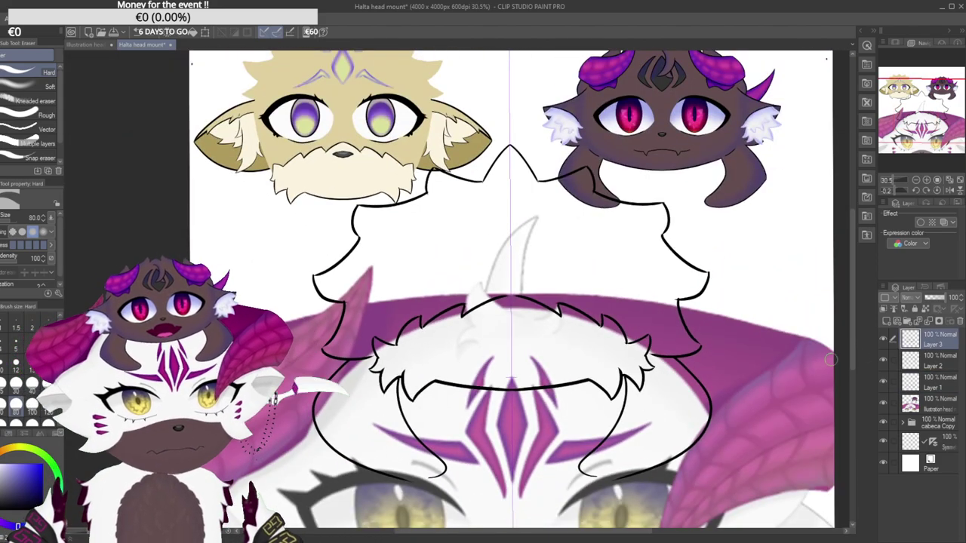
{"action": "left_click", "coordinate": [883, 340]}
{"action": "left_click", "coordinate": [884, 341]}
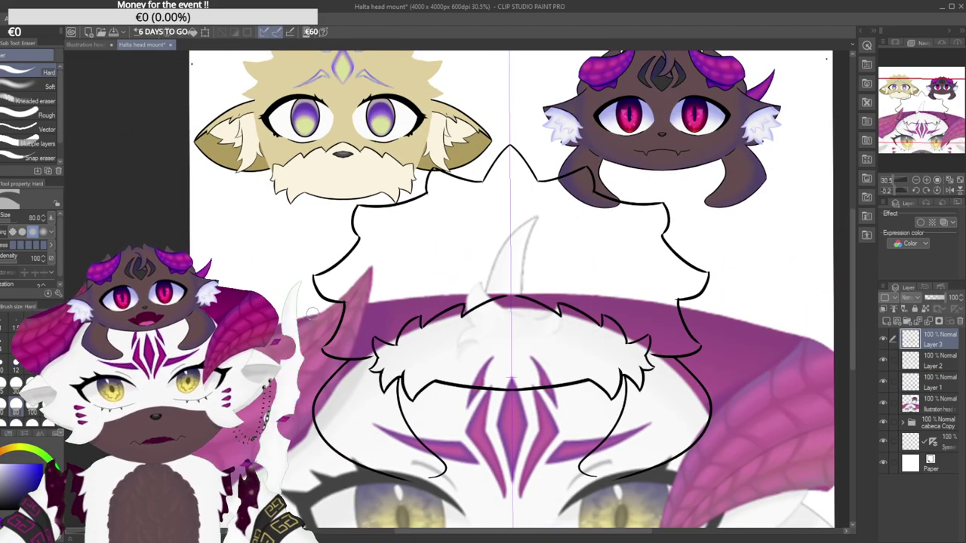
{"action": "key", "text": "p"}
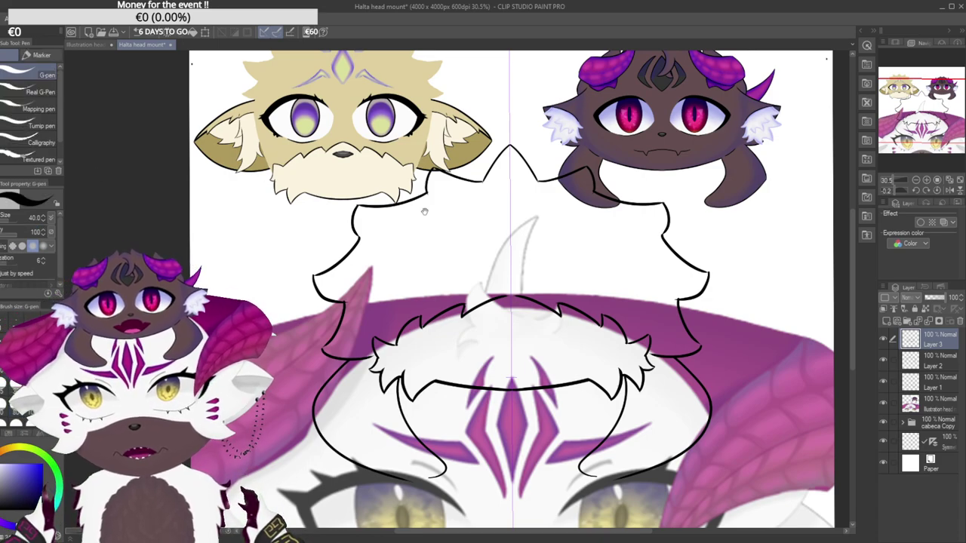
Try to draw a small curved line on the forehead just below the peak of the tuft line.
{"action": "scroll", "coordinate": [583, 319], "scroll_direction": "up", "scroll_amount": 3}
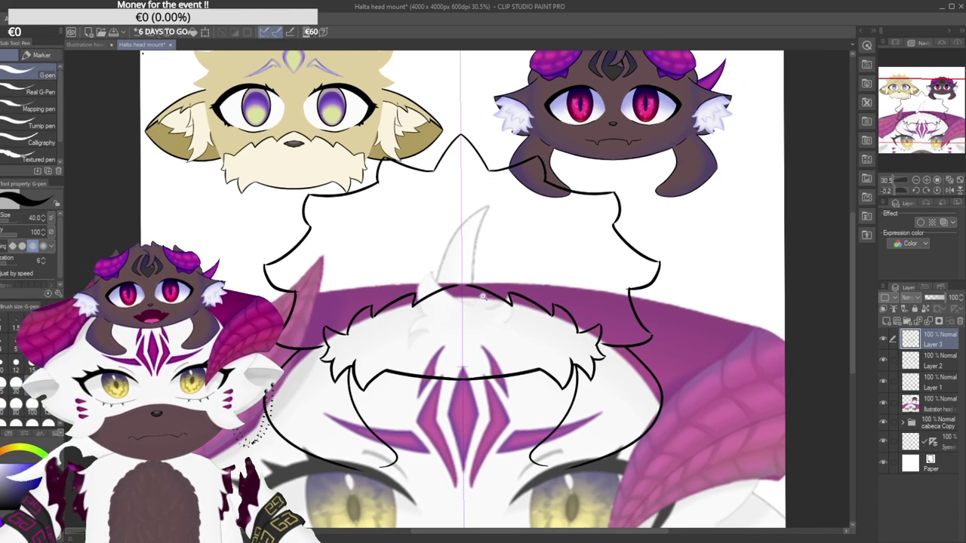
{"action": "left_click_drag", "start_coordinate": [487, 286], "coordinate": [478, 337]}
{"action": "scroll", "coordinate": [465, 350], "scroll_direction": "up", "scroll_amount": 3}
{"action": "left_click_drag", "start_coordinate": [435, 359], "coordinate": [485, 376]}
{"action": "key", "text": "ctrl+z"}
{"action": "key", "text": "ctrl+z"}
{"action": "left_click_drag", "start_coordinate": [435, 358], "coordinate": [478, 378]}
{"action": "key", "text": "ctrl+z"}
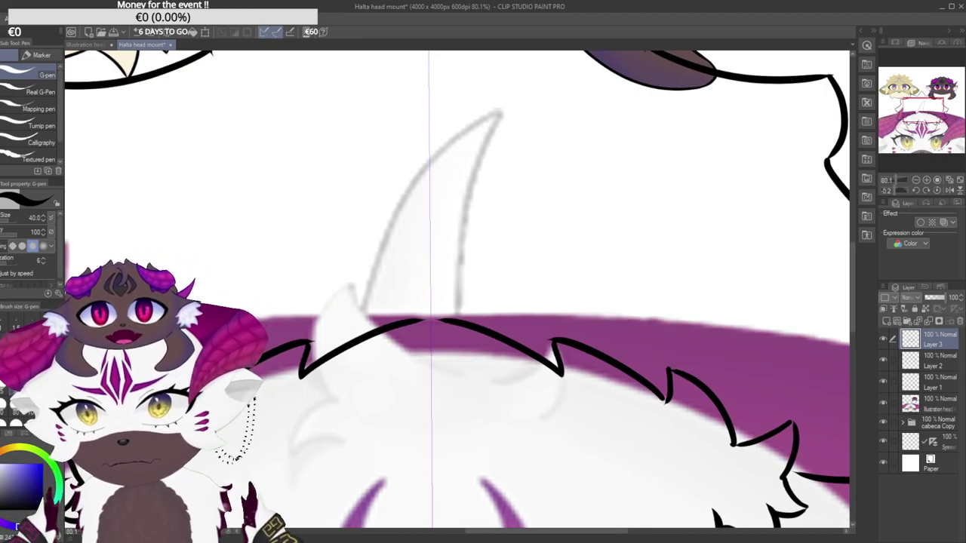
Test a small symmetrical arch below the tuft line's peak with the G-pen at sizes 20, 25 and 30.
{"action": "left_click_drag", "start_coordinate": [387, 372], "coordinate": [475, 377]}
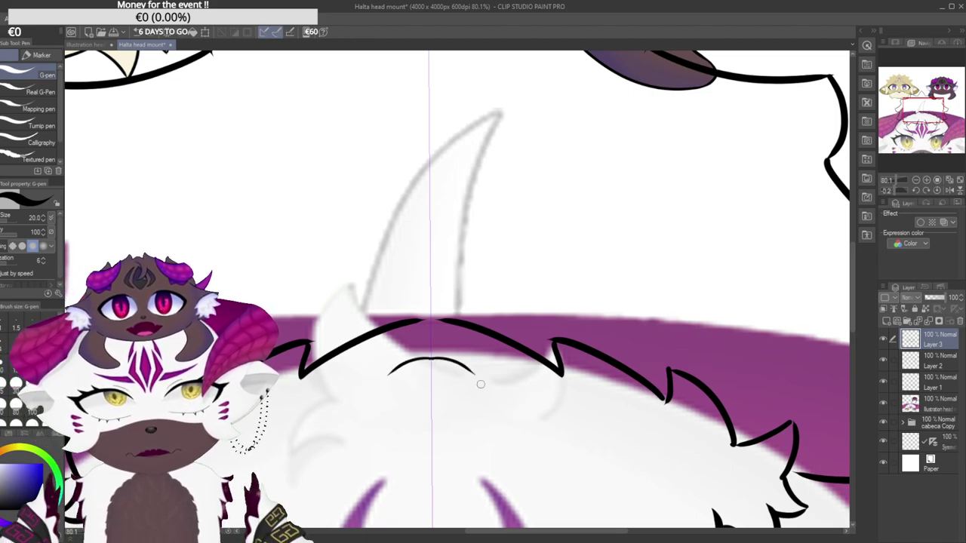
{"action": "key", "text": "ctrl+z"}
{"action": "key", "text": "bracketright"}
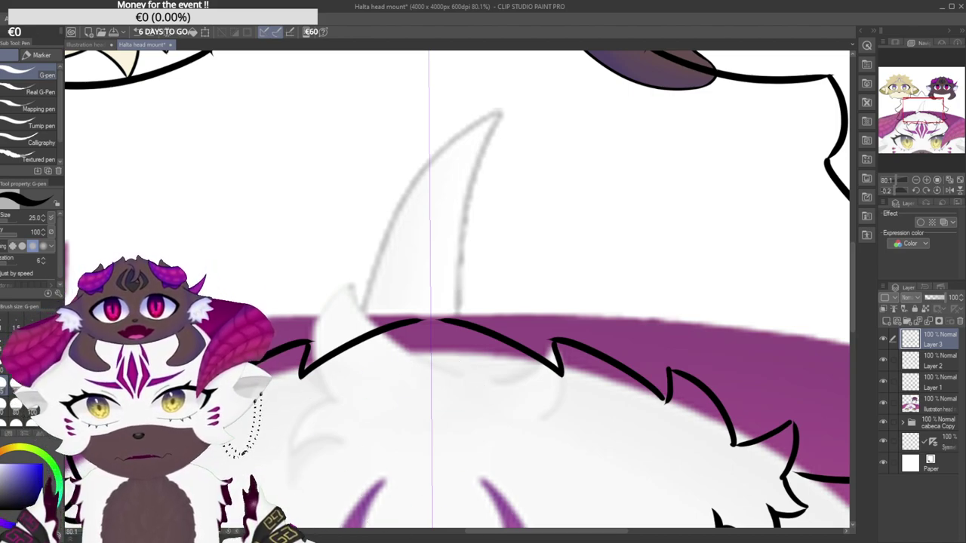
{"action": "left_click_drag", "start_coordinate": [388, 369], "coordinate": [477, 374]}
{"action": "key", "text": "ctrl+z"}
{"action": "left_click_drag", "start_coordinate": [382, 373], "coordinate": [487, 378]}
{"action": "key", "text": "ctrl+z"}
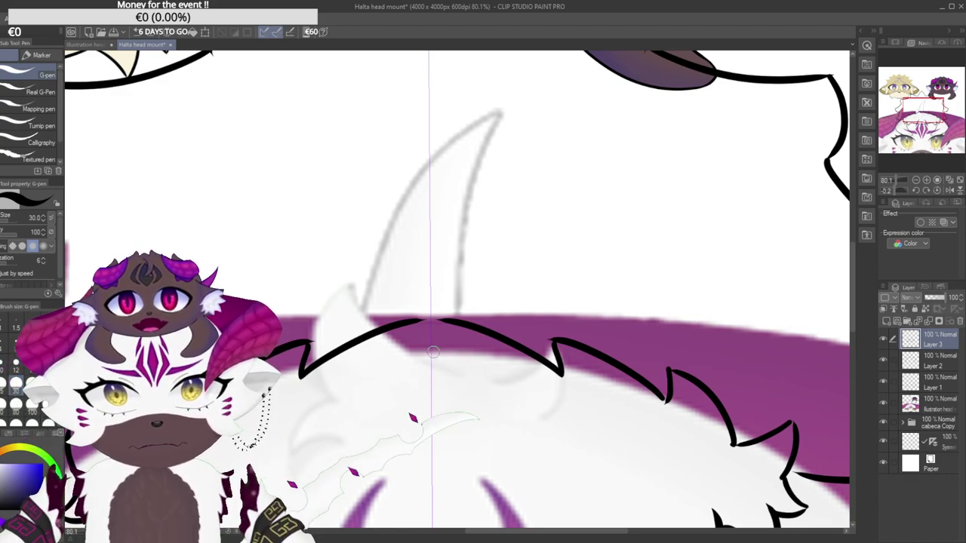
{"action": "left_click_drag", "start_coordinate": [376, 375], "coordinate": [489, 373]}
{"action": "key", "text": "ctrl+z"}
Draw a short symmetrical arch centred on the forehead below the tuft line's peak with the size 30 G-pen.
{"action": "scroll", "coordinate": [453, 373], "scroll_direction": "down", "scroll_amount": 3}
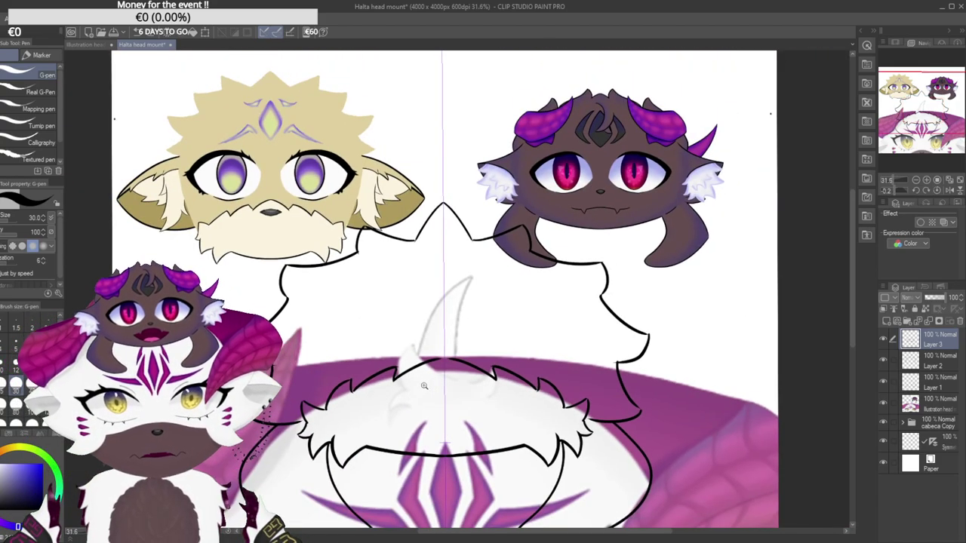
{"action": "scroll", "coordinate": [439, 372], "scroll_direction": "up", "scroll_amount": 3}
{"action": "left_click_drag", "start_coordinate": [407, 374], "coordinate": [480, 378]}
{"action": "key", "text": "ctrl+z"}
{"action": "key", "text": "ctrl+z"}
{"action": "mouse_move", "coordinate": [554, 370]}
{"action": "left_mouse_down"}
{"action": "mouse_move", "coordinate": [500, 412]}
{"action": "mouse_move", "coordinate": [474, 417]}
{"action": "mouse_move", "coordinate": [387, 396]}
{"action": "left_mouse_up"}
{"action": "left_click_drag", "start_coordinate": [367, 231], "coordinate": [352, 289]}
{"action": "key", "text": "ctrl+z"}
{"action": "left_click_drag", "start_coordinate": [365, 230], "coordinate": [351, 291]}
{"action": "key", "text": "ctrl+z"}
{"action": "mouse_move", "coordinate": [362, 228]}
{"action": "left_mouse_down"}
{"action": "mouse_move", "coordinate": [358, 293]}
{"action": "mouse_move", "coordinate": [321, 272]}
{"action": "mouse_move", "coordinate": [369, 359]}
{"action": "mouse_move", "coordinate": [347, 412]}
{"action": "left_mouse_up"}
Close the small arch below the muzzle tuft's peak into a symmetrical nose with a rounded underside, redrawing rejected strokes.
{"action": "scroll", "coordinate": [347, 412], "scroll_direction": "down", "scroll_amount": 1}
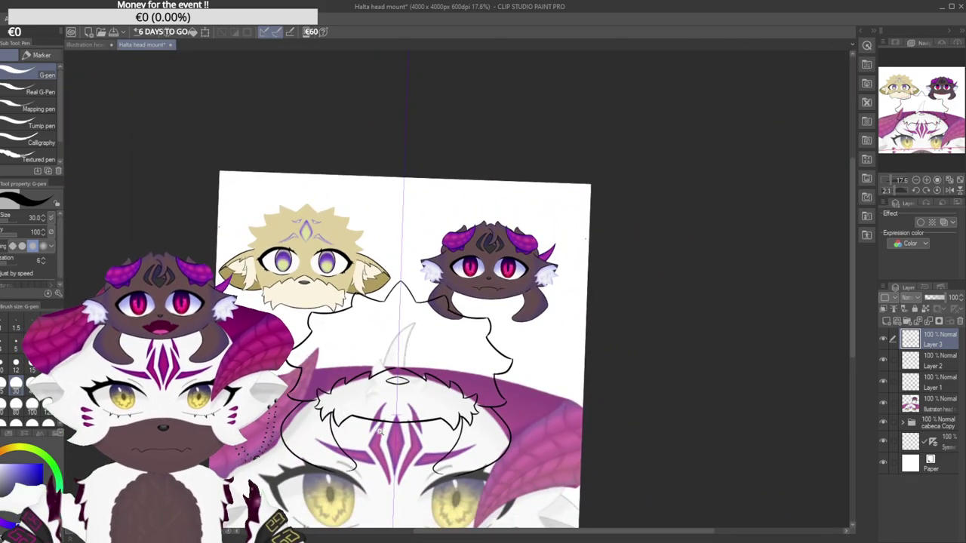
{"action": "scroll", "coordinate": [411, 469], "scroll_direction": "up", "scroll_amount": 5}
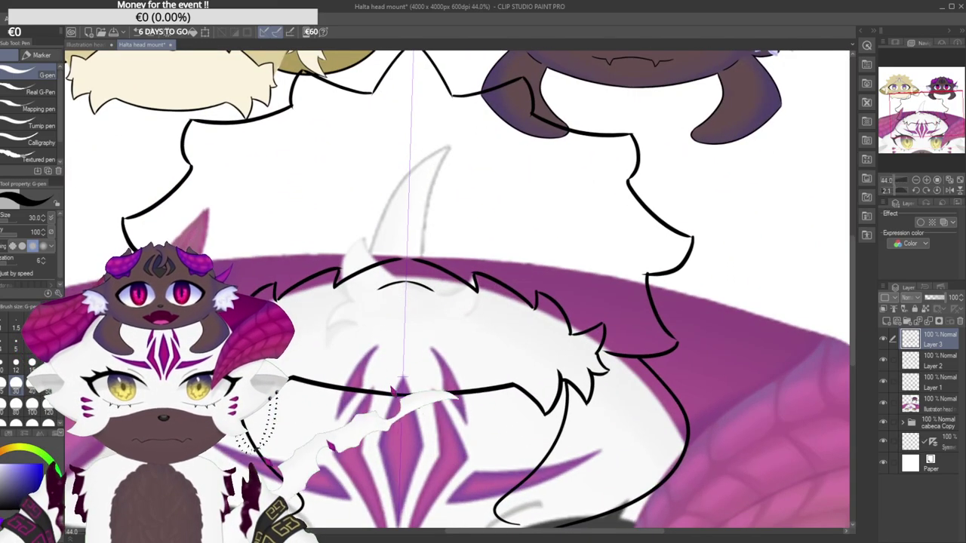
{"action": "left_click_drag", "start_coordinate": [360, 337], "coordinate": [368, 358]}
{"action": "left_click_drag", "start_coordinate": [409, 177], "coordinate": [362, 345]}
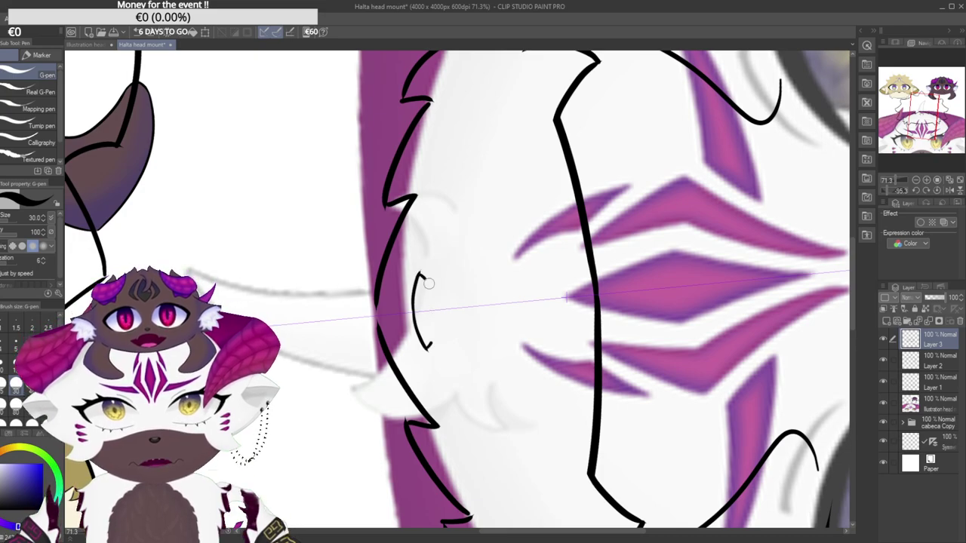
{"action": "key", "text": "ctrl+z"}
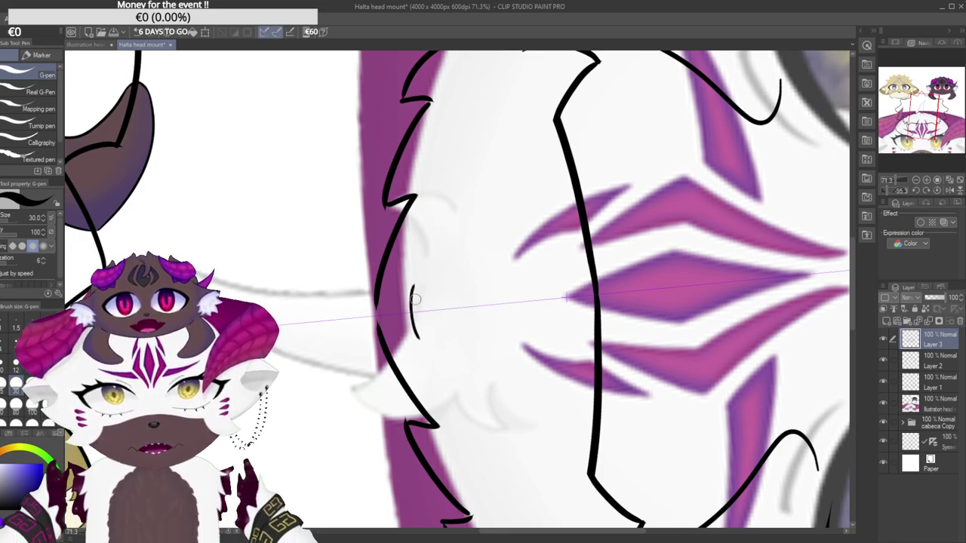
{"action": "key", "text": "ctrl+z"}
{"action": "key", "text": "ctrl+z"}
{"action": "left_click_drag", "start_coordinate": [415, 287], "coordinate": [431, 310]}
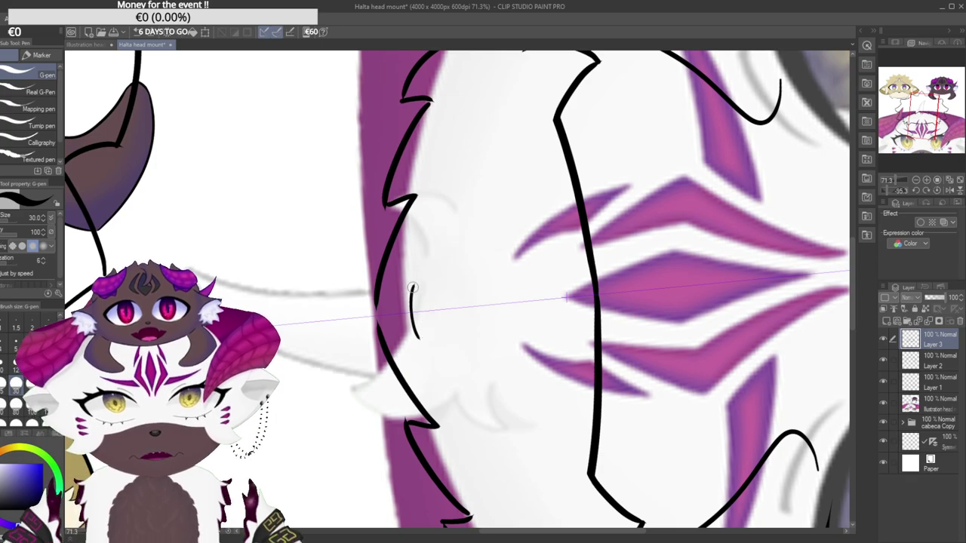
{"action": "left_click_drag", "start_coordinate": [449, 301], "coordinate": [431, 299]}
{"action": "left_click_drag", "start_coordinate": [431, 299], "coordinate": [489, 251]}
{"action": "scroll", "coordinate": [493, 342], "scroll_direction": "down", "scroll_amount": 2}
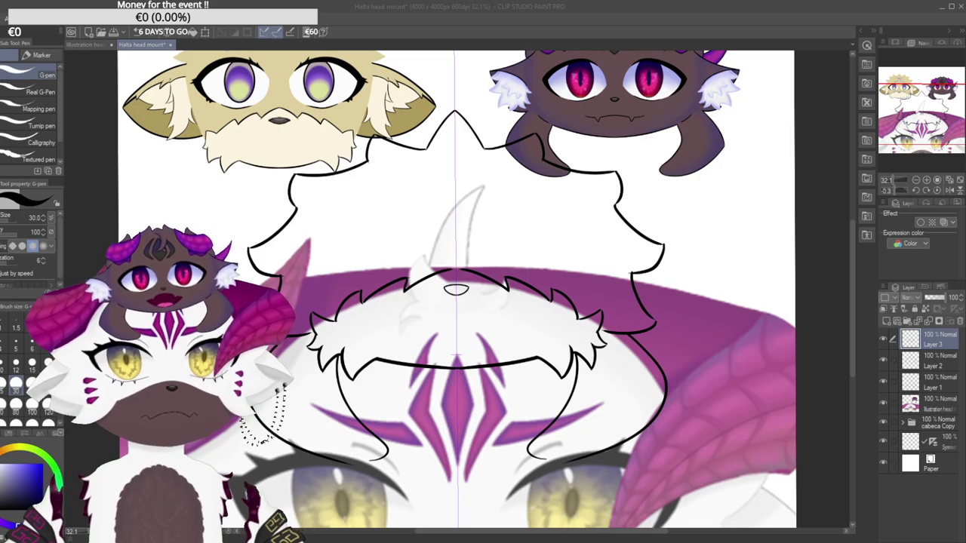
Examine the nose against the two reference heads and toggle Layer 3's visibility to check its lines.
{"action": "left_click", "coordinate": [917, 7]}
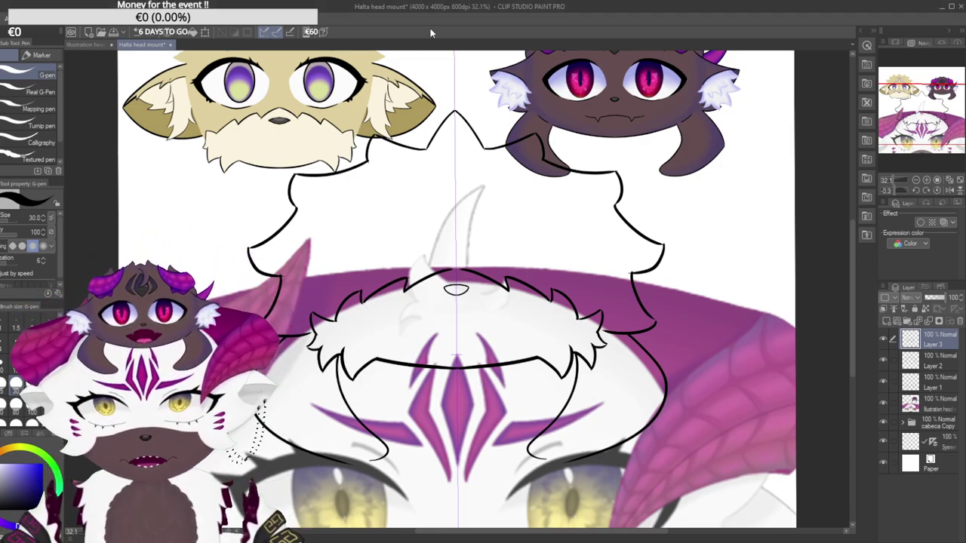
{"action": "left_click_drag", "start_coordinate": [459, 240], "coordinate": [431, 321]}
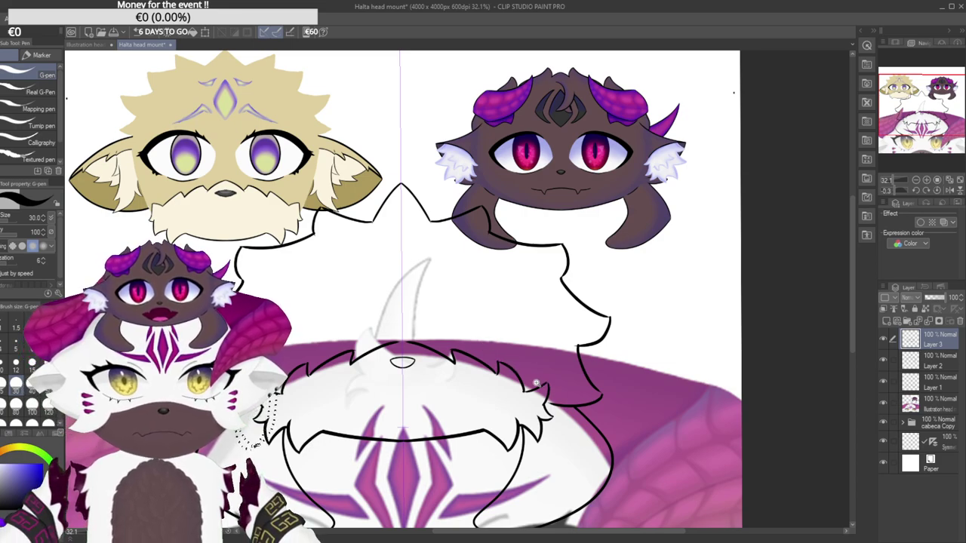
{"action": "left_click_drag", "start_coordinate": [531, 372], "coordinate": [502, 361]}
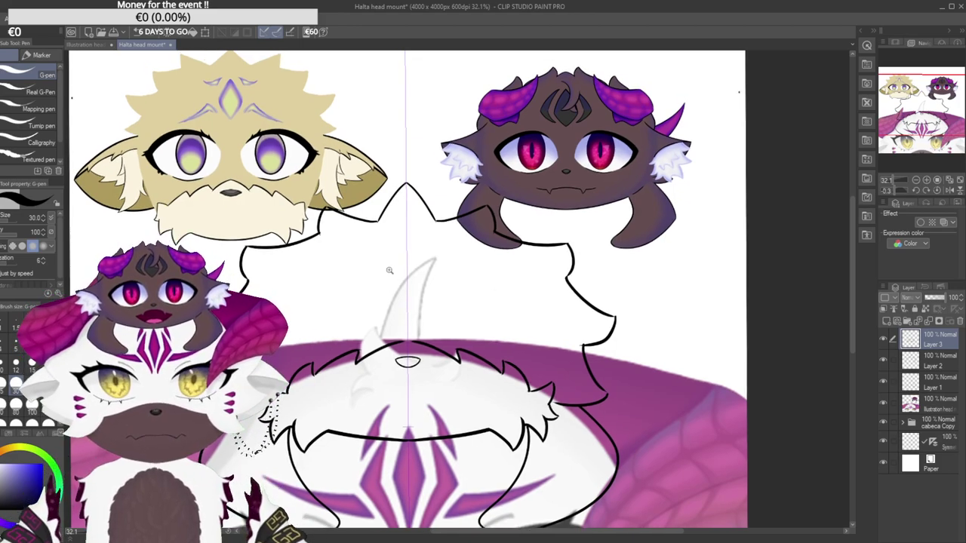
{"action": "scroll", "coordinate": [393, 275], "scroll_direction": "up", "scroll_amount": 2}
{"action": "scroll", "coordinate": [390, 315], "scroll_direction": "up", "scroll_amount": 2}
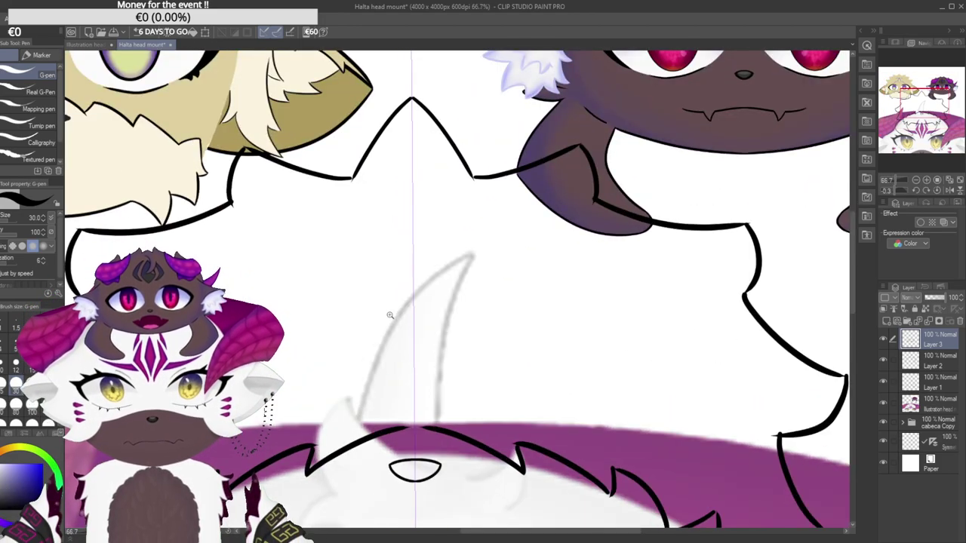
{"action": "scroll", "coordinate": [394, 315], "scroll_direction": "down", "scroll_amount": 3}
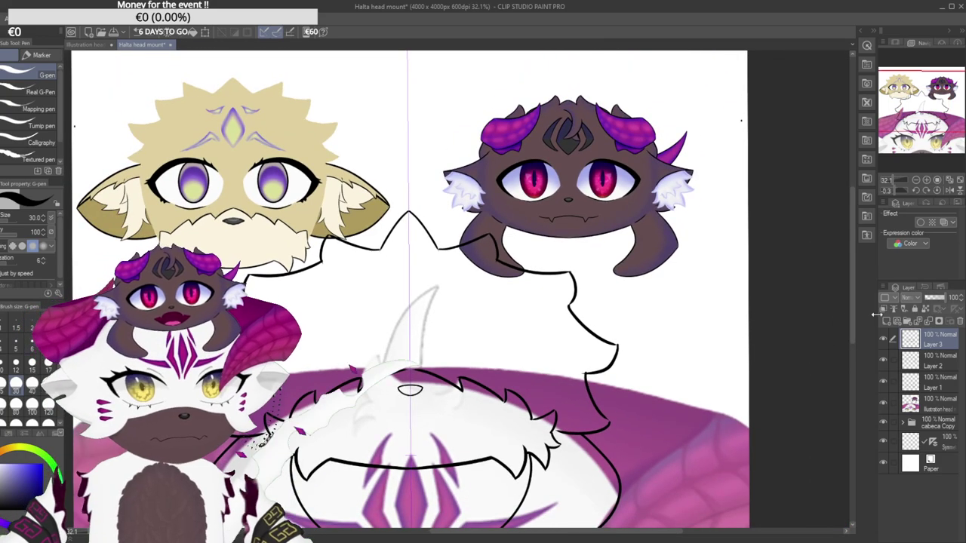
{"action": "left_click", "coordinate": [883, 340]}
{"action": "left_click", "coordinate": [883, 341]}
{"action": "scroll", "coordinate": [494, 414], "scroll_direction": "down", "scroll_amount": 1}
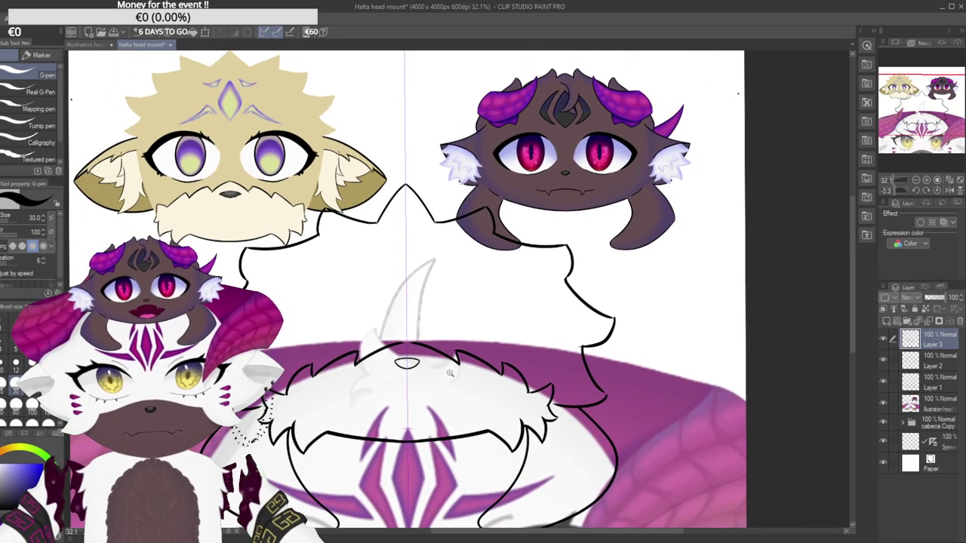
Try to draw a wide symmetrical arched mouth with upturned ends below the nose.
{"action": "scroll", "coordinate": [451, 373], "scroll_direction": "up", "scroll_amount": 2}
{"action": "left_click_drag", "start_coordinate": [356, 419], "coordinate": [446, 419]}
{"action": "key", "text": "ctrl+z"}
{"action": "left_click_drag", "start_coordinate": [347, 422], "coordinate": [464, 433]}
{"action": "key", "text": "ctrl+z"}
{"action": "mouse_move", "coordinate": [330, 427]}
{"action": "left_mouse_down"}
{"action": "mouse_move", "coordinate": [477, 430]}
{"action": "mouse_move", "coordinate": [486, 407]}
{"action": "left_mouse_up"}
{"action": "key", "text": "ctrl+z"}
{"action": "key", "text": "ctrl+z"}
{"action": "key", "text": "ctrl+z"}
{"action": "key", "text": "ctrl+y"}
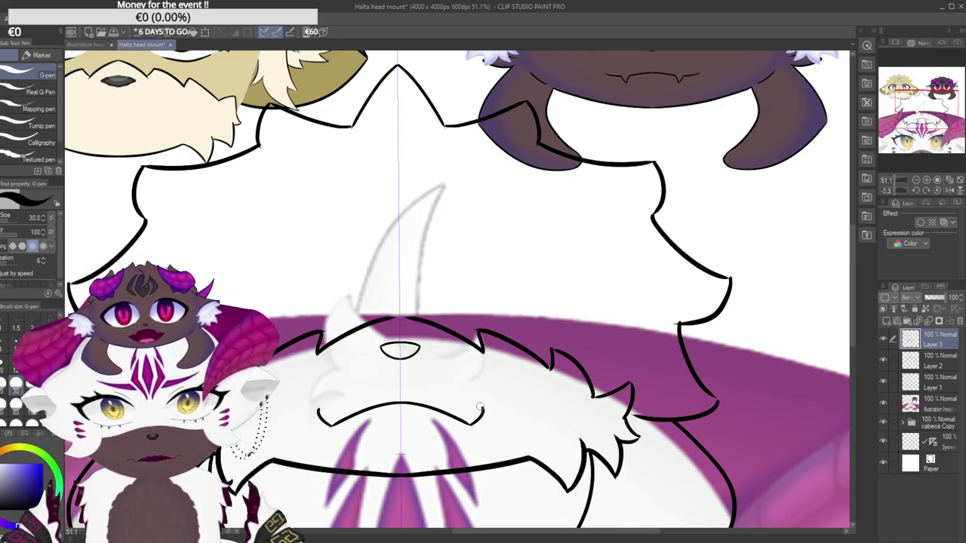
{"action": "key", "text": "ctrl+z"}
Try different corner strokes for the mouth and undo the remaining mouth lines.
{"action": "mouse_move", "coordinate": [471, 427]}
{"action": "left_mouse_down"}
{"action": "mouse_move", "coordinate": [482, 402]}
{"action": "mouse_move", "coordinate": [511, 428]}
{"action": "mouse_move", "coordinate": [512, 416]}
{"action": "left_mouse_up"}
{"action": "key", "text": "ctrl+z"}
{"action": "key", "text": "ctrl+z"}
{"action": "mouse_move", "coordinate": [485, 445]}
{"action": "left_mouse_down"}
{"action": "mouse_move", "coordinate": [348, 440]}
{"action": "mouse_move", "coordinate": [454, 428]}
{"action": "left_mouse_up"}
{"action": "key", "text": "ctrl+z"}
{"action": "key", "text": "ctrl+z"}
{"action": "key", "text": "ctrl+z"}
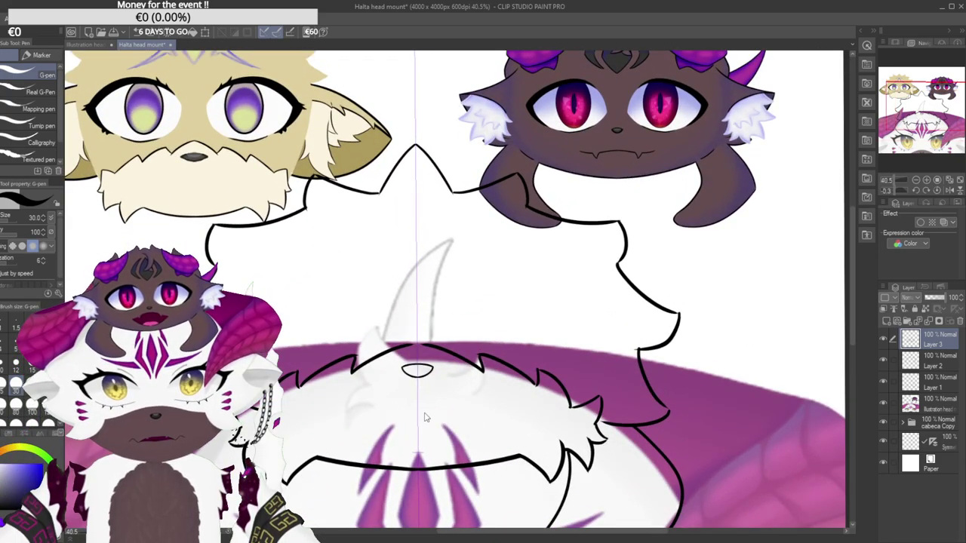
Try to draw a shallower symmetrical mouth between the nose and the muzzle's lower edge.
{"action": "left_click_drag", "start_coordinate": [371, 427], "coordinate": [464, 427]}
{"action": "mouse_move", "coordinate": [419, 412]}
{"action": "left_mouse_down"}
{"action": "mouse_move", "coordinate": [466, 430]}
{"action": "mouse_move", "coordinate": [469, 405]}
{"action": "mouse_move", "coordinate": [490, 410]}
{"action": "left_mouse_up"}
{"action": "key", "text": "ctrl+z"}
{"action": "key", "text": "ctrl+z"}
{"action": "key", "text": "ctrl+z"}
{"action": "key", "text": "ctrl+z"}
{"action": "key", "text": "ctrl+z"}
Draw a symmetrical arched mouth with small curled ends between the nose and the muzzle's lower edge.
{"action": "left_click_drag", "start_coordinate": [358, 423], "coordinate": [478, 421]}
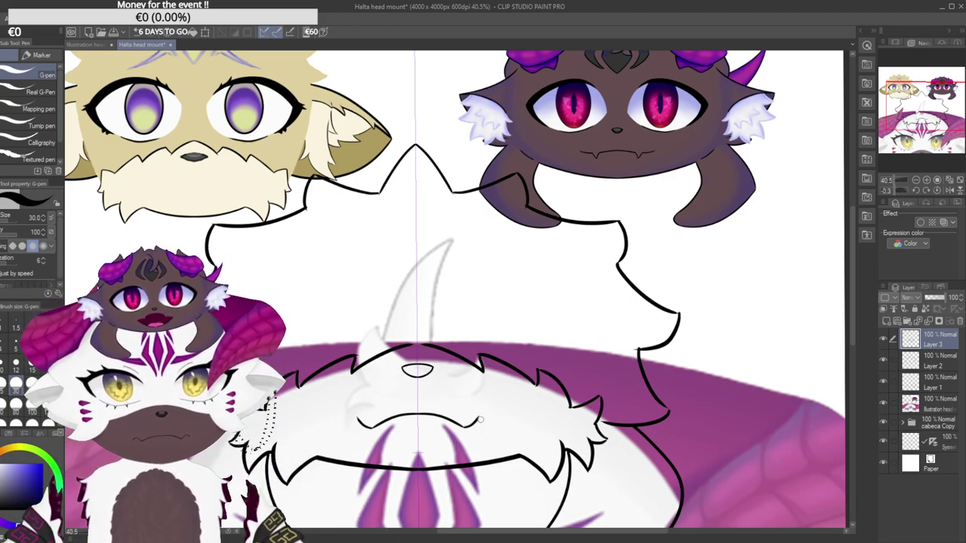
{"action": "key", "text": "ctrl+z"}
{"action": "left_click_drag", "start_coordinate": [343, 417], "coordinate": [491, 423]}
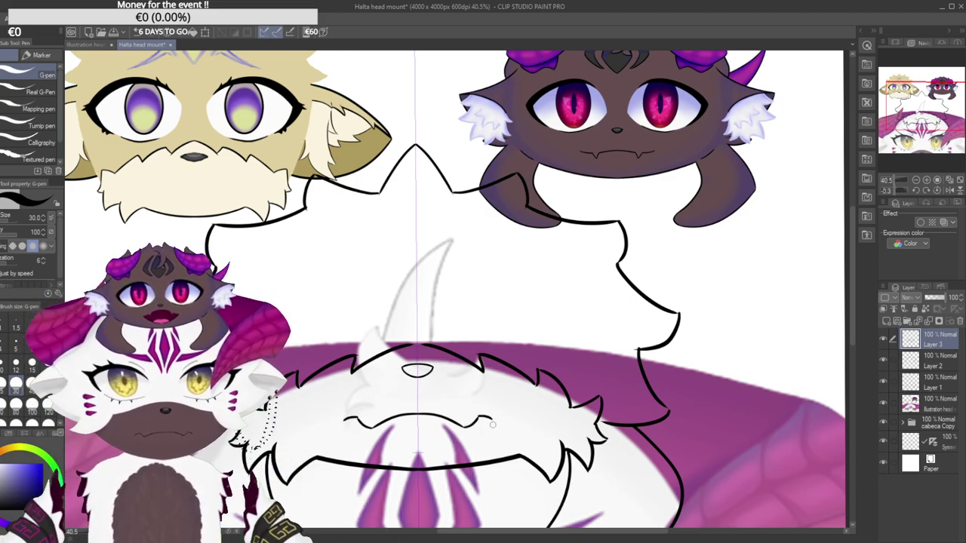
{"action": "scroll", "coordinate": [478, 436], "scroll_direction": "down", "scroll_amount": 3}
{"action": "scroll", "coordinate": [528, 441], "scroll_direction": "up", "scroll_amount": 5}
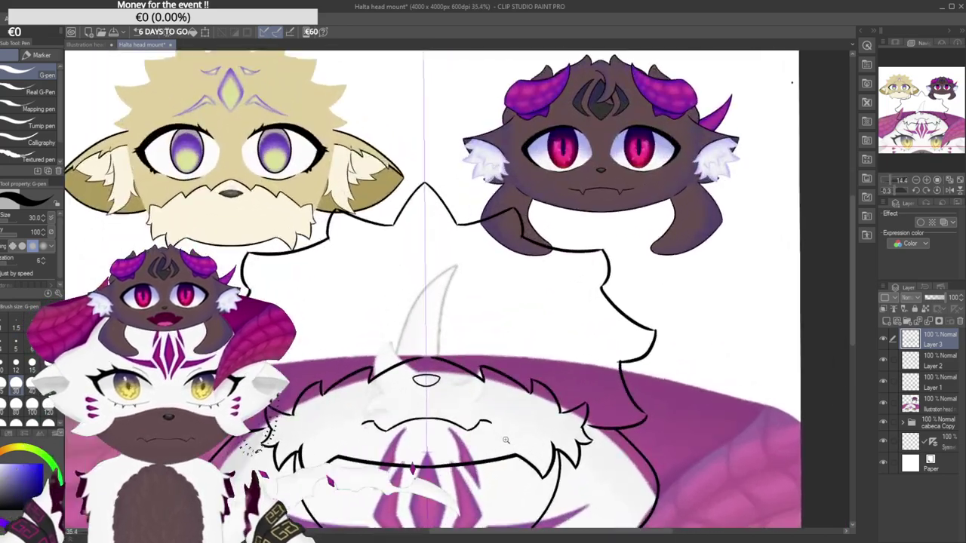
{"action": "scroll", "coordinate": [538, 442], "scroll_direction": "down", "scroll_amount": 6}
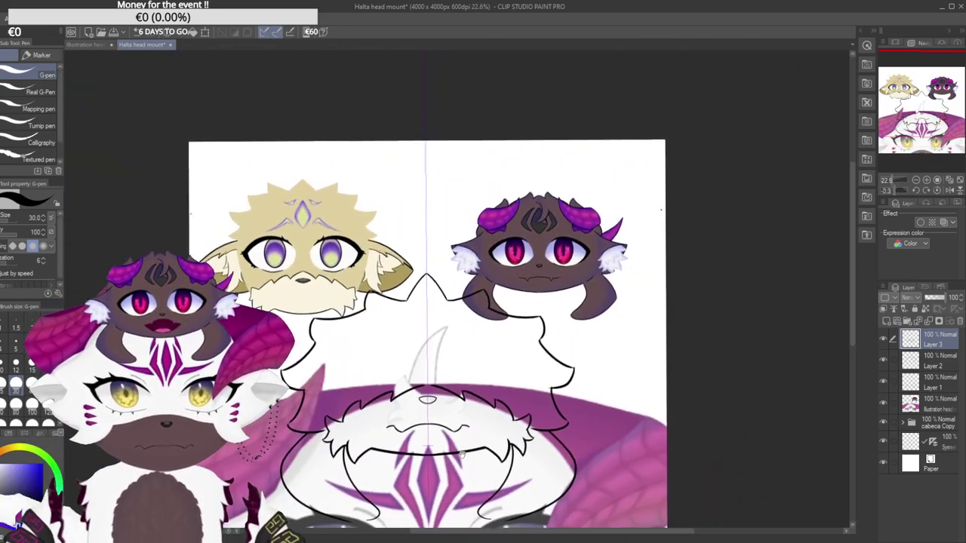
{"action": "scroll", "coordinate": [457, 456], "scroll_direction": "up", "scroll_amount": 3}
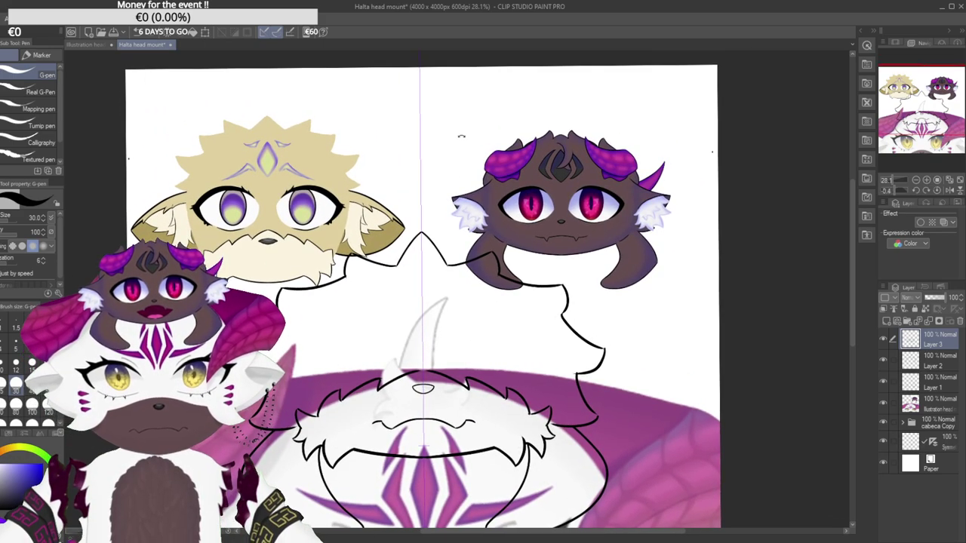
{"action": "left_click_drag", "start_coordinate": [436, 343], "coordinate": [433, 332]}
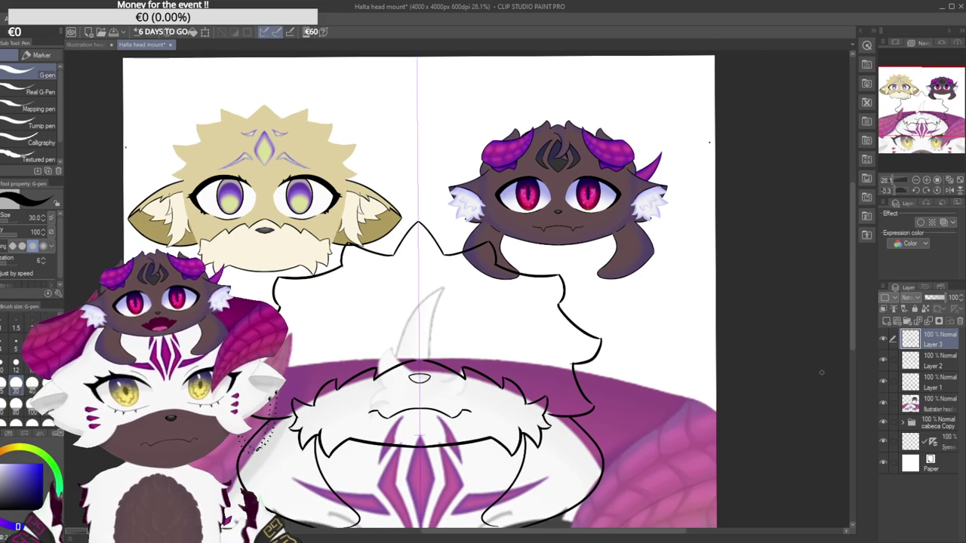
Check the lines on Layer 2 and Layer 1 by toggling their visibility, and make Layer 1 active.
{"action": "left_click", "coordinate": [922, 365]}
{"action": "left_click", "coordinate": [882, 359]}
{"action": "left_click", "coordinate": [881, 359]}
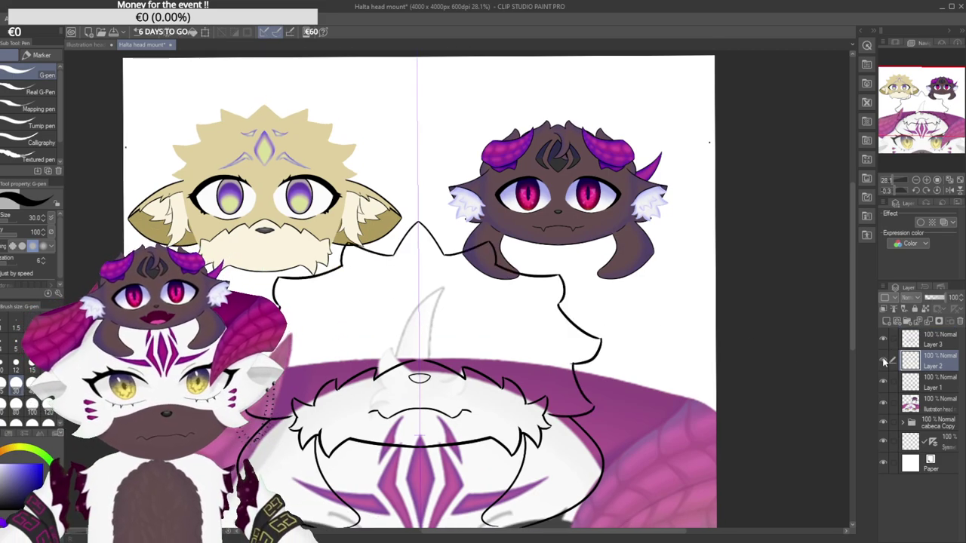
{"action": "left_click_drag", "start_coordinate": [446, 132], "coordinate": [455, 106]}
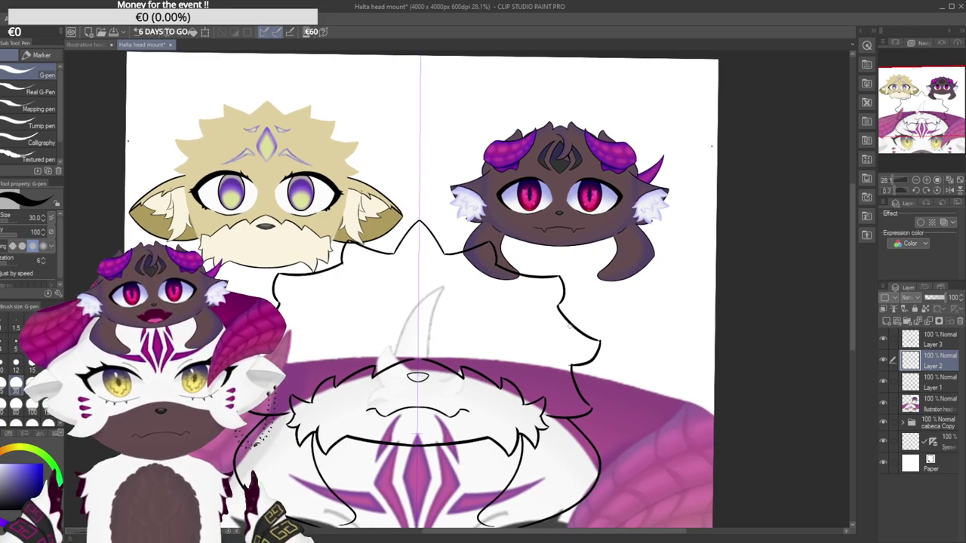
{"action": "left_click", "coordinate": [882, 383]}
{"action": "left_click", "coordinate": [882, 382]}
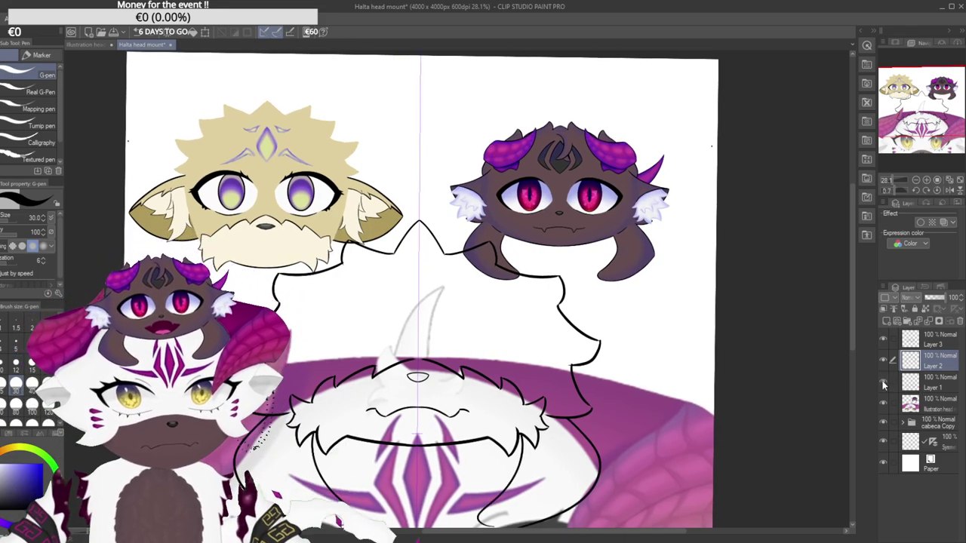
{"action": "left_click", "coordinate": [882, 382]}
{"action": "left_click", "coordinate": [882, 382]}
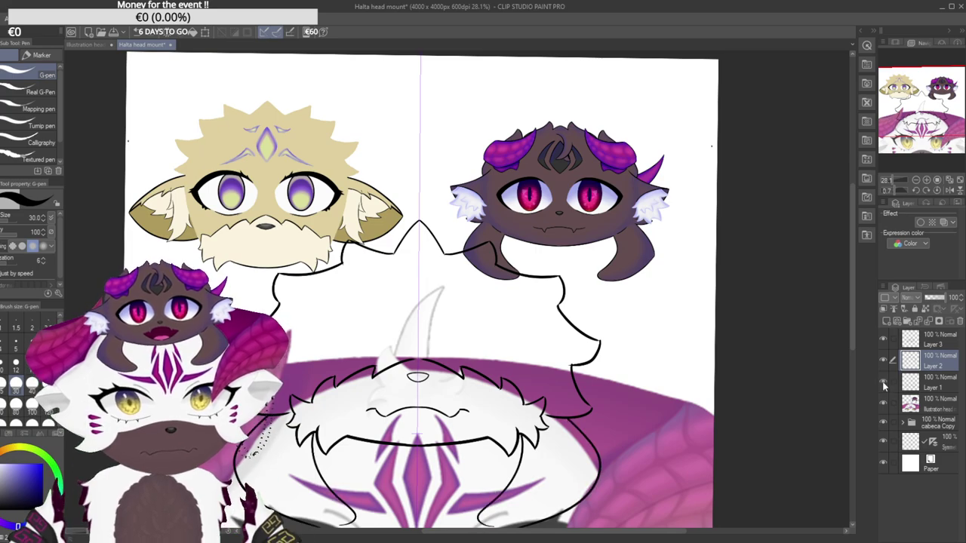
{"action": "left_click", "coordinate": [930, 386]}
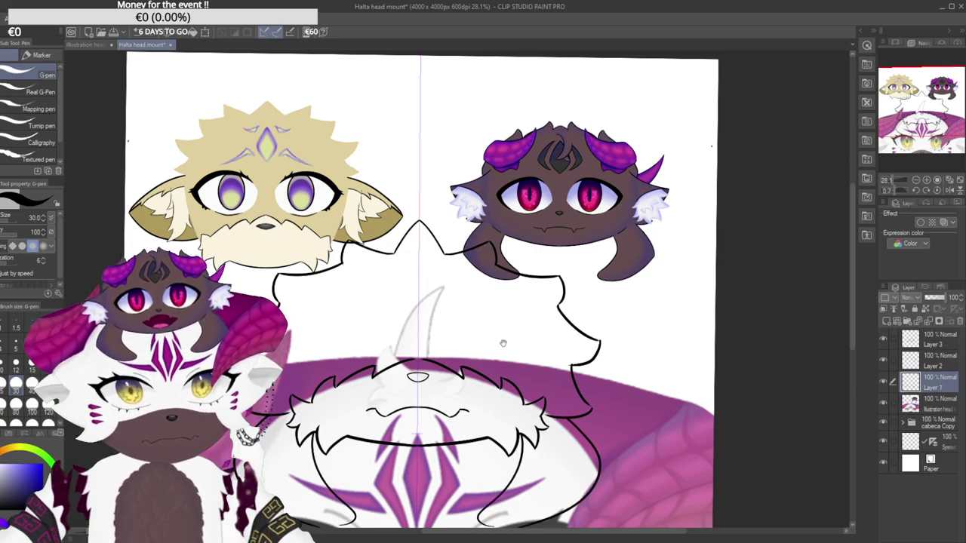
Try to draw symmetrical upper eyelid curves on Layer 1 above the muzzle.
{"action": "scroll", "coordinate": [415, 279], "scroll_direction": "up", "scroll_amount": 2}
{"action": "left_click_drag", "start_coordinate": [410, 261], "coordinate": [390, 275]}
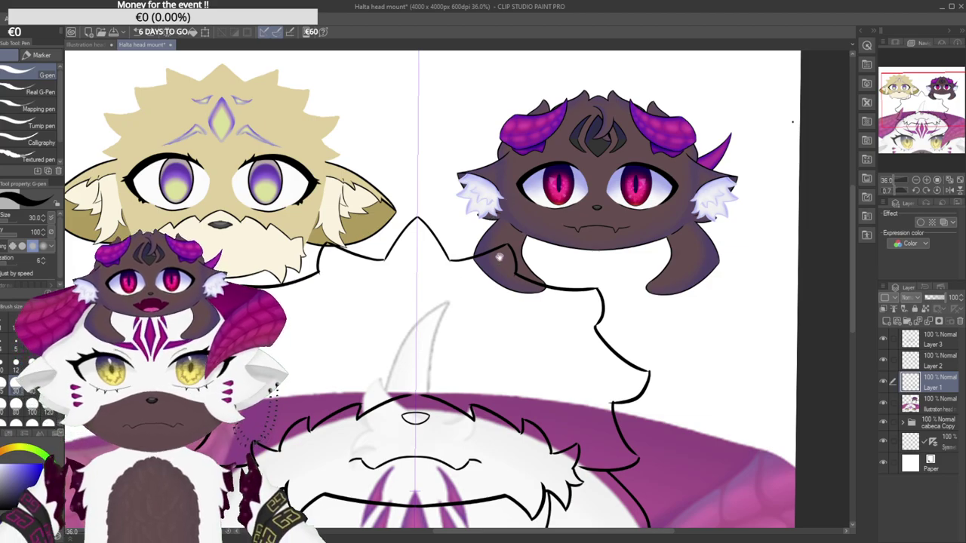
{"action": "left_click_drag", "start_coordinate": [498, 214], "coordinate": [356, 260]}
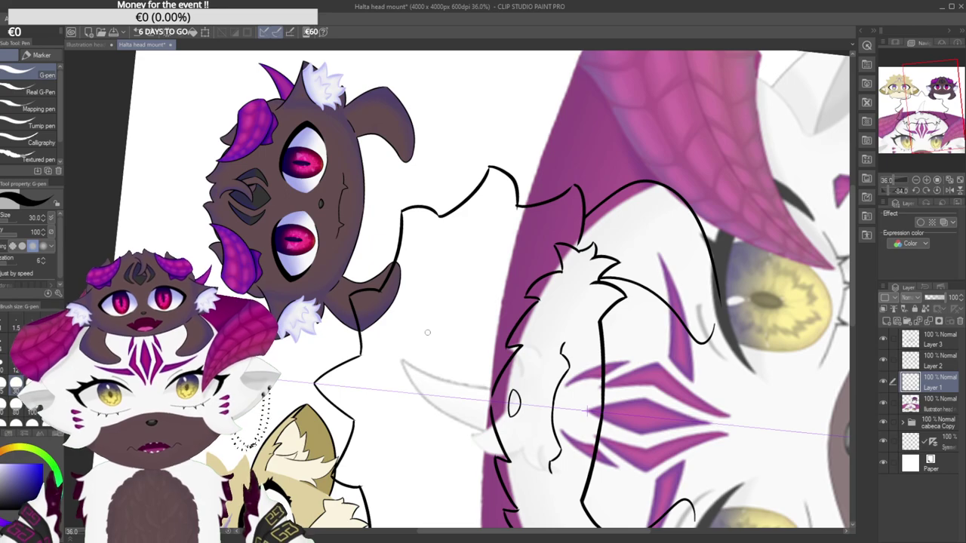
{"action": "mouse_move", "coordinate": [432, 345]}
{"action": "left_mouse_down"}
{"action": "mouse_move", "coordinate": [420, 305]}
{"action": "mouse_move", "coordinate": [458, 240]}
{"action": "left_mouse_up"}
{"action": "key", "text": "ctrl+z"}
{"action": "mouse_move", "coordinate": [431, 351]}
{"action": "left_mouse_down"}
{"action": "mouse_move", "coordinate": [467, 261]}
{"action": "mouse_move", "coordinate": [390, 392]}
{"action": "mouse_move", "coordinate": [446, 396]}
{"action": "left_mouse_up"}
{"action": "key", "text": "ctrl+z"}
{"action": "left_click_drag", "start_coordinate": [449, 237], "coordinate": [436, 330]}
Try to extend the symmetrical eyelid curves into complete upper eye outlines.
{"action": "mouse_move", "coordinate": [433, 401]}
{"action": "left_mouse_down"}
{"action": "mouse_move", "coordinate": [420, 390]}
{"action": "mouse_move", "coordinate": [415, 336]}
{"action": "left_mouse_up"}
{"action": "key", "text": "ctrl+z"}
{"action": "left_click_drag", "start_coordinate": [431, 403], "coordinate": [418, 346]}
{"action": "key", "text": "ctrl+z"}
{"action": "left_click_drag", "start_coordinate": [431, 402], "coordinate": [414, 358]}
{"action": "mouse_move", "coordinate": [494, 263]}
{"action": "left_mouse_down"}
{"action": "mouse_move", "coordinate": [444, 260]}
{"action": "mouse_move", "coordinate": [412, 359]}
{"action": "left_mouse_up"}
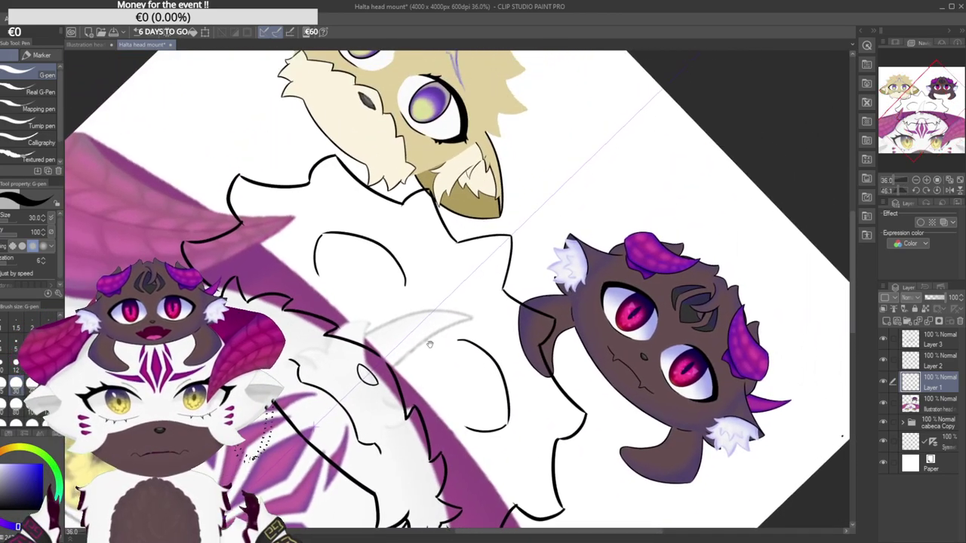
Try to draw short symmetrical lower eyelid lines beneath the upper eye curves.
{"action": "mouse_move", "coordinate": [450, 417]}
{"action": "left_mouse_down"}
{"action": "mouse_move", "coordinate": [424, 391]}
{"action": "mouse_move", "coordinate": [449, 415]}
{"action": "mouse_move", "coordinate": [424, 385]}
{"action": "mouse_move", "coordinate": [447, 415]}
{"action": "mouse_move", "coordinate": [433, 387]}
{"action": "mouse_move", "coordinate": [449, 415]}
{"action": "mouse_move", "coordinate": [415, 386]}
{"action": "mouse_move", "coordinate": [432, 404]}
{"action": "mouse_move", "coordinate": [469, 277]}
{"action": "mouse_move", "coordinate": [474, 283]}
{"action": "mouse_move", "coordinate": [467, 270]}
{"action": "mouse_move", "coordinate": [359, 314]}
{"action": "left_mouse_up"}
{"action": "key", "text": "ctrl+z"}
{"action": "key", "text": "ctrl+z"}
{"action": "key", "text": "ctrl+z"}
{"action": "key", "text": "ctrl+z"}
{"action": "key", "text": "ctrl+z"}
{"action": "key", "text": "ctrl+z"}
{"action": "left_click_drag", "start_coordinate": [346, 346], "coordinate": [353, 305]}
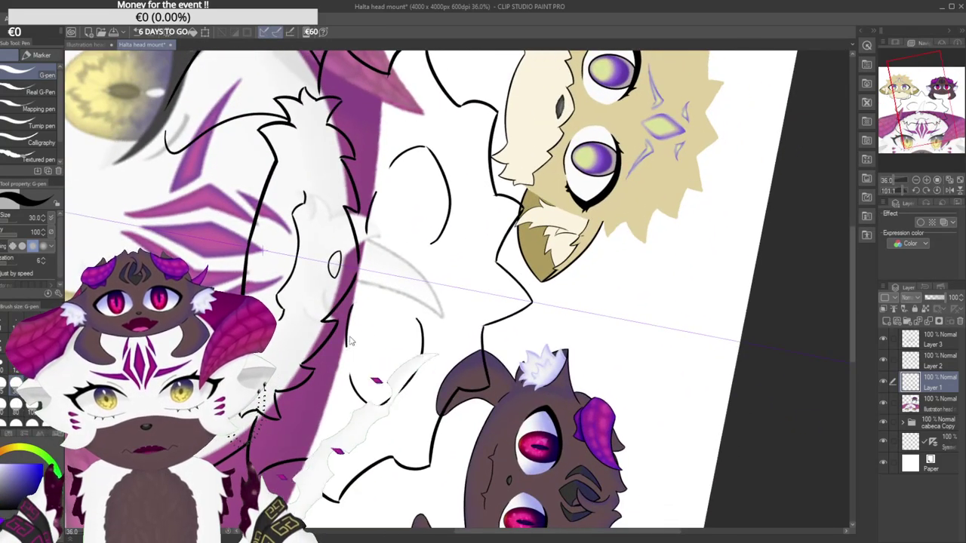
{"action": "left_click_drag", "start_coordinate": [349, 353], "coordinate": [359, 306]}
{"action": "key", "text": "ctrl+z"}
{"action": "left_click_drag", "start_coordinate": [347, 357], "coordinate": [359, 308]}
{"action": "key", "text": "ctrl+z"}
{"action": "mouse_move", "coordinate": [347, 354]}
{"action": "left_mouse_down"}
{"action": "mouse_move", "coordinate": [356, 310]}
{"action": "mouse_move", "coordinate": [487, 402]}
{"action": "mouse_move", "coordinate": [520, 387]}
{"action": "left_mouse_up"}
Check the eye outlines on the whole canvas and undo the eye strokes.
{"action": "left_click_drag", "start_coordinate": [406, 307], "coordinate": [338, 332]}
{"action": "left_click_drag", "start_coordinate": [414, 451], "coordinate": [402, 384]}
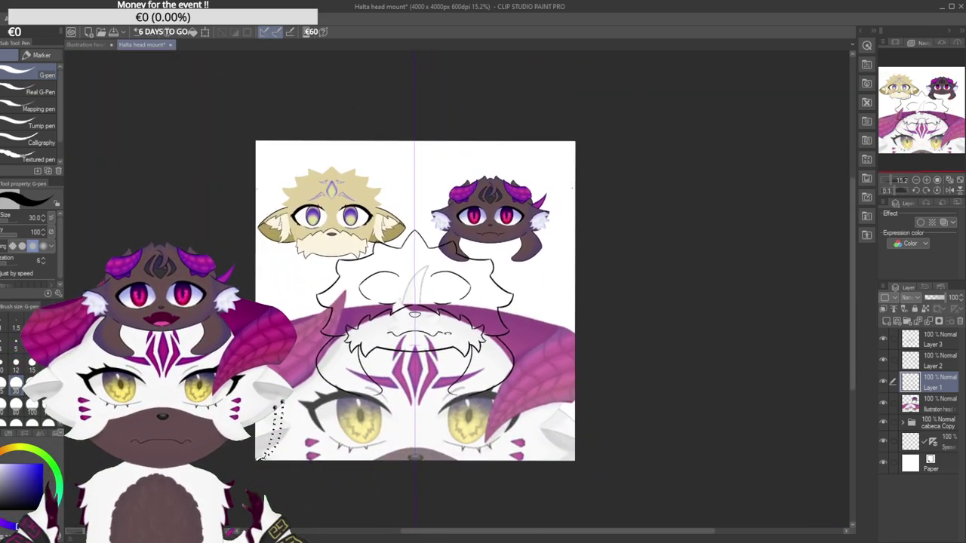
{"action": "left_click_drag", "start_coordinate": [448, 329], "coordinate": [438, 344]}
{"action": "key", "text": "ctrl+z"}
{"action": "key", "text": "ctrl+z"}
{"action": "key", "text": "ctrl+z"}
{"action": "left_click_drag", "start_coordinate": [413, 293], "coordinate": [440, 292]}
{"action": "left_click_drag", "start_coordinate": [495, 249], "coordinate": [476, 255]}
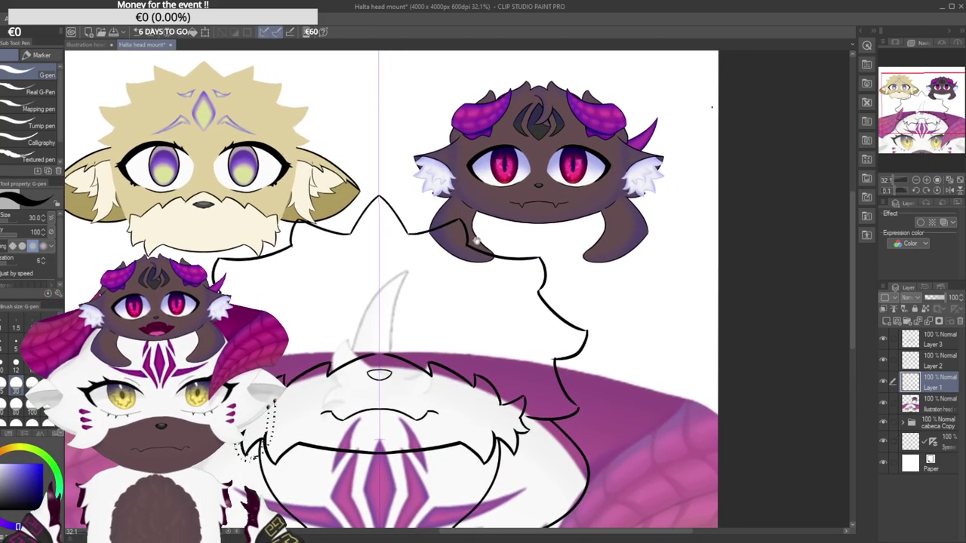
Draw long symmetrical upper eyelid curves on Layer 1 between the head's top outline and the muzzle.
{"action": "left_click_drag", "start_coordinate": [479, 200], "coordinate": [409, 377]}
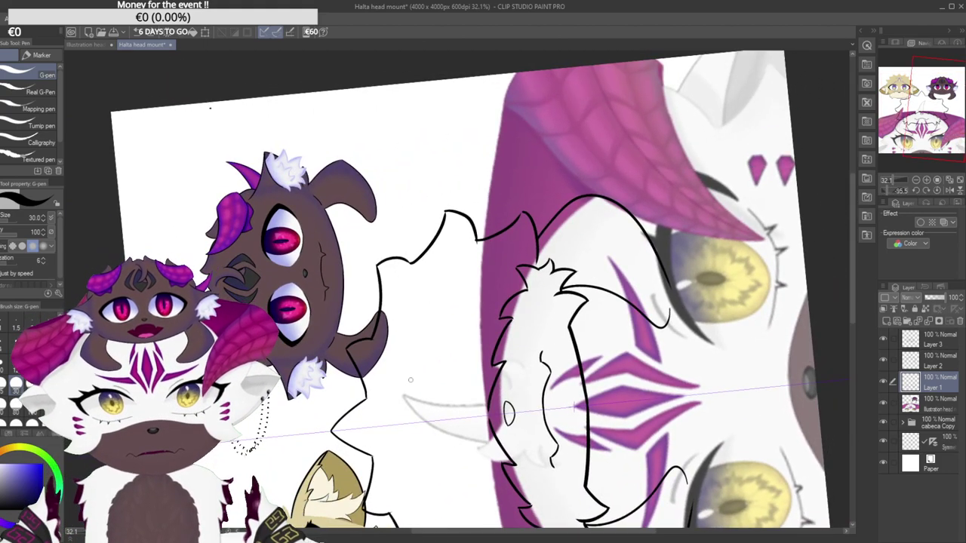
{"action": "left_click_drag", "start_coordinate": [411, 385], "coordinate": [443, 309]}
{"action": "key", "text": "ctrl+z"}
{"action": "mouse_move", "coordinate": [409, 385]}
{"action": "left_mouse_down"}
{"action": "mouse_move", "coordinate": [407, 360]}
{"action": "mouse_move", "coordinate": [448, 303]}
{"action": "left_mouse_up"}
{"action": "mouse_move", "coordinate": [439, 236]}
{"action": "left_mouse_down"}
{"action": "mouse_move", "coordinate": [414, 448]}
{"action": "mouse_move", "coordinate": [494, 451]}
{"action": "left_mouse_up"}
{"action": "left_click_drag", "start_coordinate": [455, 255], "coordinate": [402, 372]}
Draw symmetrical lower eyelid curves running inward from the outer eye corners, open towards the centre.
{"action": "mouse_move", "coordinate": [403, 433]}
{"action": "left_mouse_down"}
{"action": "mouse_move", "coordinate": [389, 413]}
{"action": "mouse_move", "coordinate": [387, 383]}
{"action": "left_mouse_up"}
{"action": "key", "text": "ctrl+z"}
{"action": "left_click_drag", "start_coordinate": [401, 431], "coordinate": [384, 395]}
{"action": "key", "text": "ctrl+z"}
{"action": "mouse_move", "coordinate": [401, 431]}
{"action": "left_mouse_down"}
{"action": "mouse_move", "coordinate": [382, 402]}
{"action": "mouse_move", "coordinate": [394, 348]}
{"action": "left_mouse_up"}
{"action": "key", "text": "ctrl+z"}
{"action": "left_click_drag", "start_coordinate": [381, 385], "coordinate": [393, 344]}
{"action": "left_click_drag", "start_coordinate": [332, 234], "coordinate": [376, 437]}
{"action": "scroll", "coordinate": [401, 388], "scroll_direction": "up", "scroll_amount": 3}
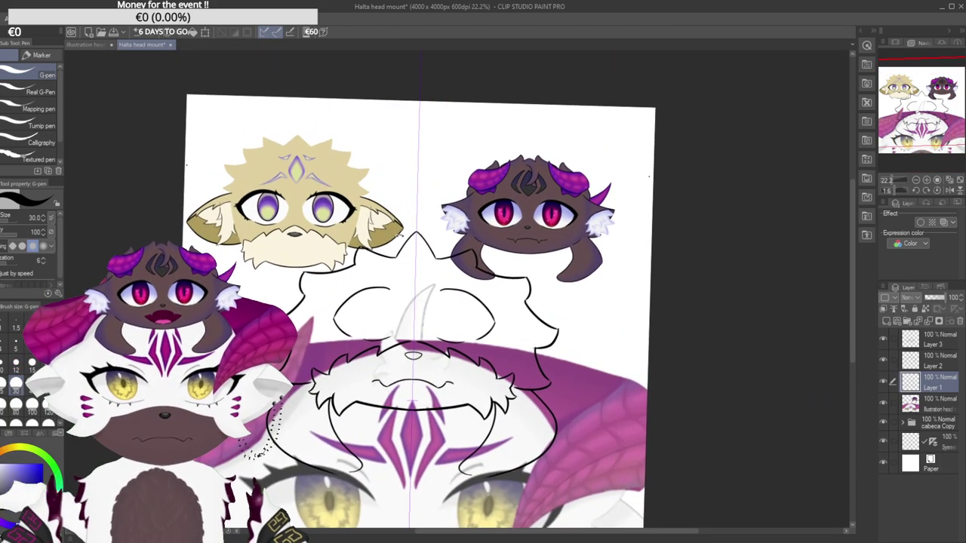
{"action": "left_click_drag", "start_coordinate": [401, 236], "coordinate": [393, 235]}
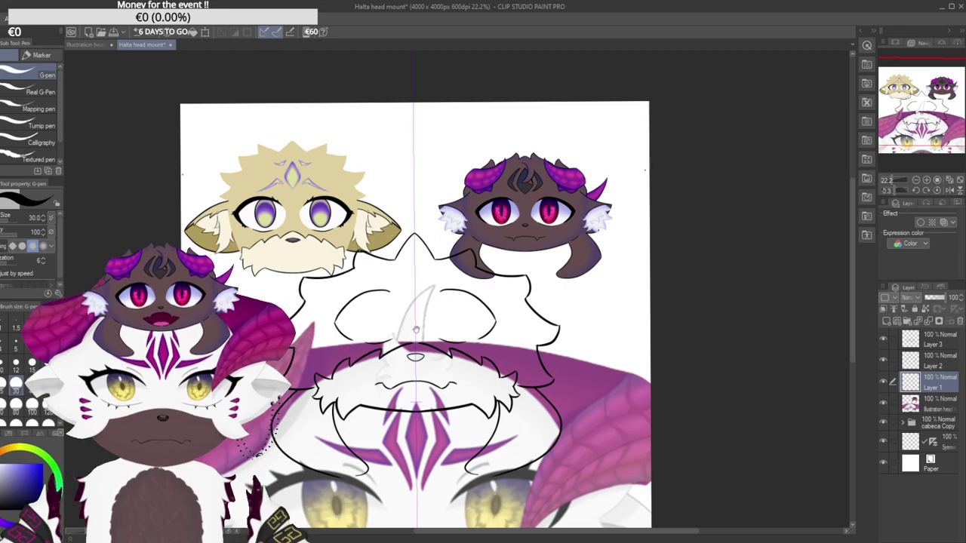
{"action": "scroll", "coordinate": [494, 290], "scroll_direction": "up", "scroll_amount": 2}
{"action": "key", "text": "m"}
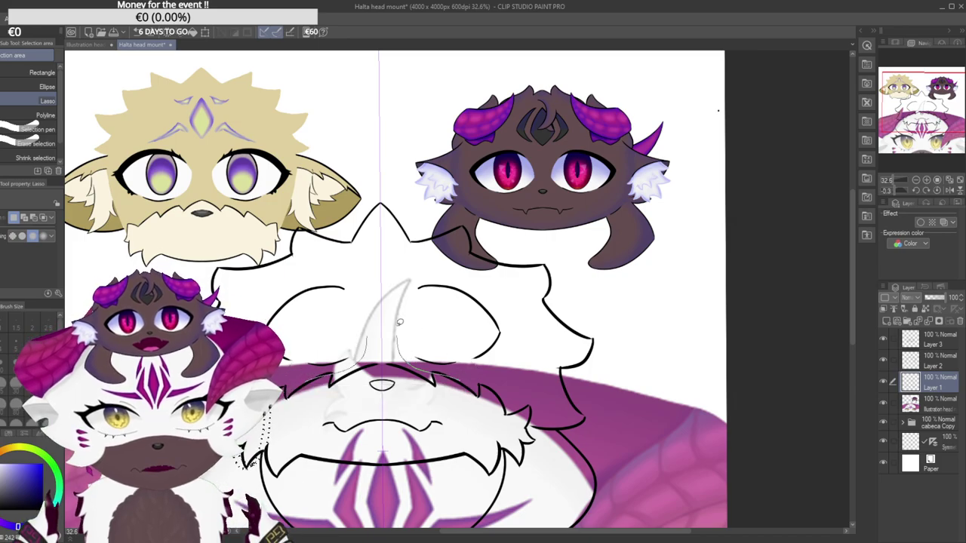
{"action": "left_click_drag", "start_coordinate": [524, 326], "coordinate": [457, 383]}
{"action": "mouse_move", "coordinate": [484, 293]}
{"action": "left_mouse_down"}
{"action": "mouse_move", "coordinate": [541, 307]}
{"action": "mouse_move", "coordinate": [498, 304]}
{"action": "mouse_move", "coordinate": [463, 314]}
{"action": "mouse_move", "coordinate": [466, 326]}
{"action": "left_mouse_up"}
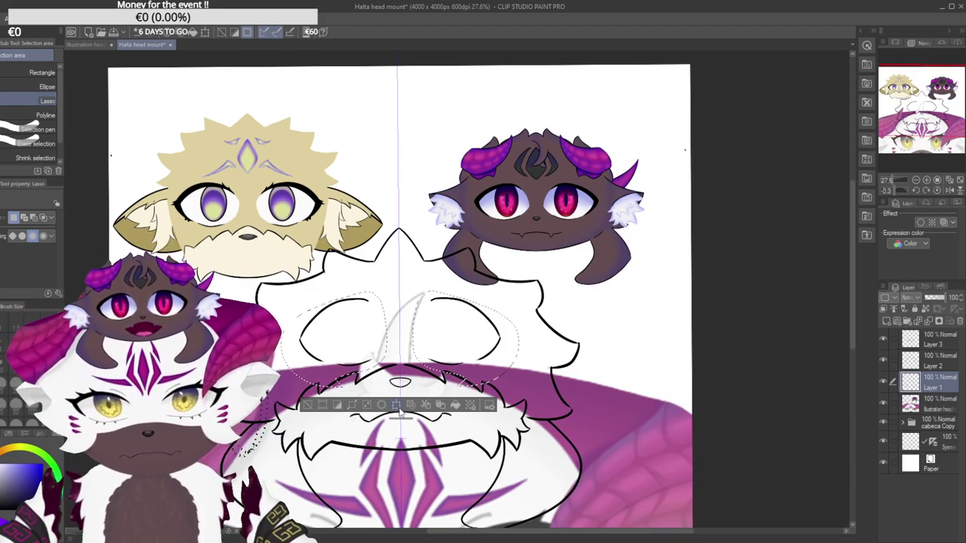
{"action": "key", "text": "ctrl+t"}
{"action": "left_click_drag", "start_coordinate": [471, 371], "coordinate": [477, 374]}
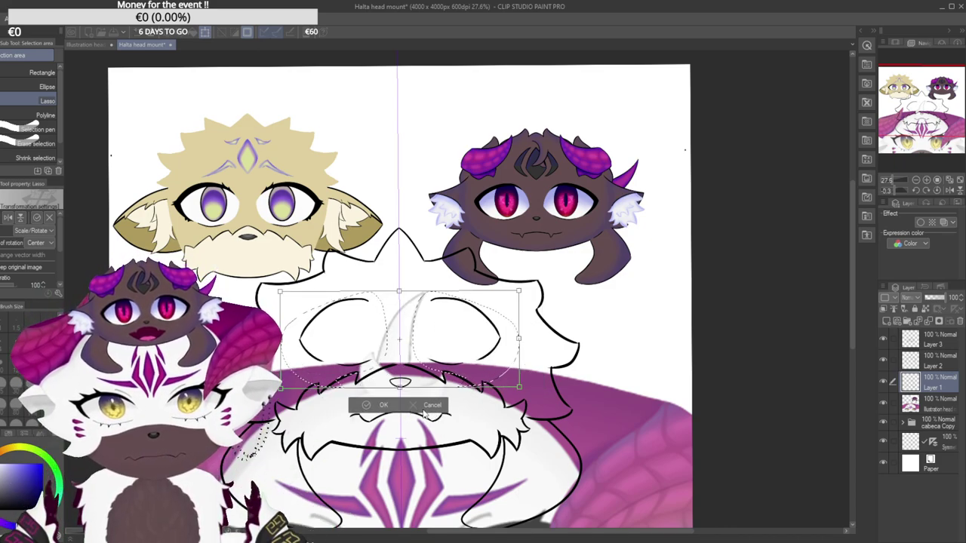
{"action": "left_click", "coordinate": [436, 411]}
{"action": "left_click", "coordinate": [308, 405]}
Hide the symmetry ruler layer and shift the right-hand eye outline slightly outward from the face's centre line.
{"action": "left_click", "coordinate": [883, 443]}
{"action": "mouse_move", "coordinate": [512, 319]}
{"action": "left_mouse_down"}
{"action": "mouse_move", "coordinate": [475, 385]}
{"action": "mouse_move", "coordinate": [431, 369]}
{"action": "mouse_move", "coordinate": [408, 302]}
{"action": "left_mouse_up"}
{"action": "left_click_drag", "start_coordinate": [487, 293], "coordinate": [488, 294]}
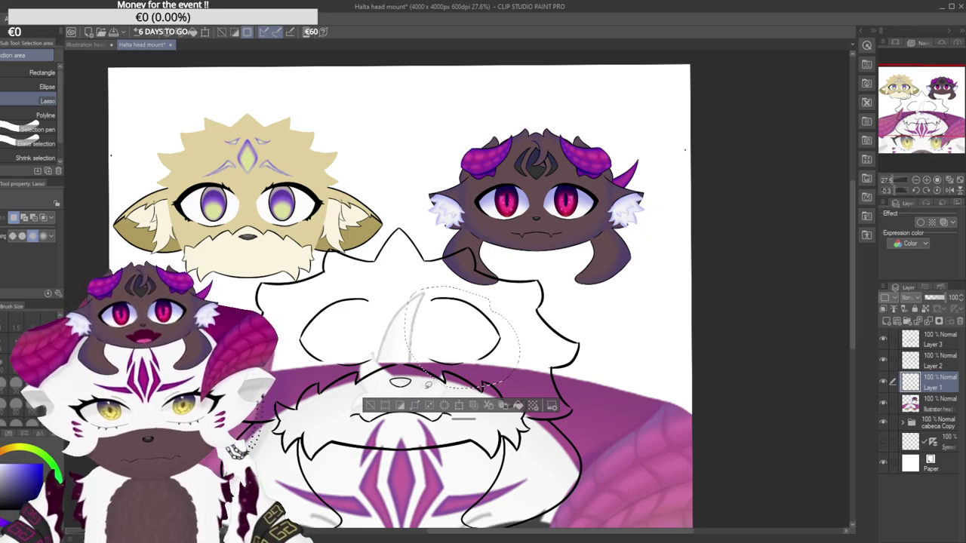
{"action": "key", "text": "ctrl+t"}
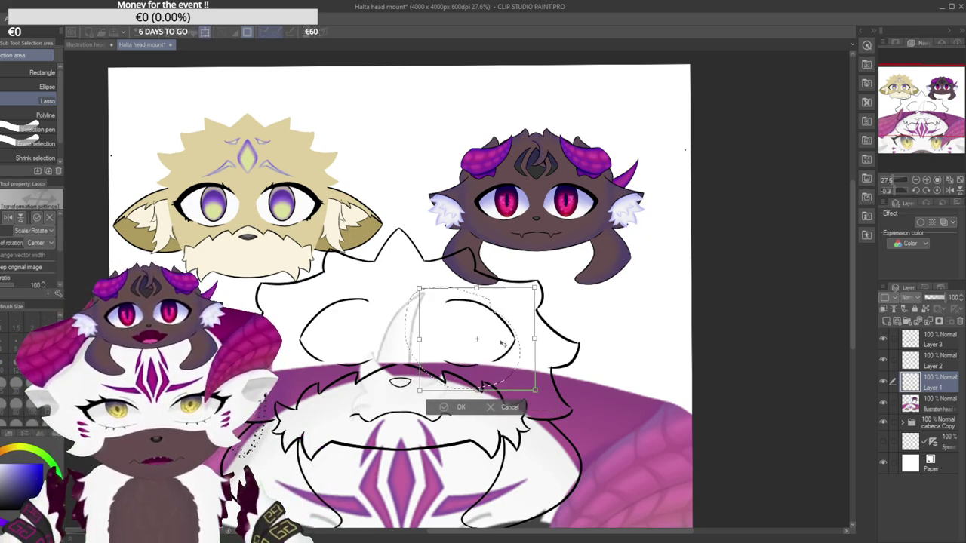
{"action": "left_click_drag", "start_coordinate": [497, 346], "coordinate": [499, 347]}
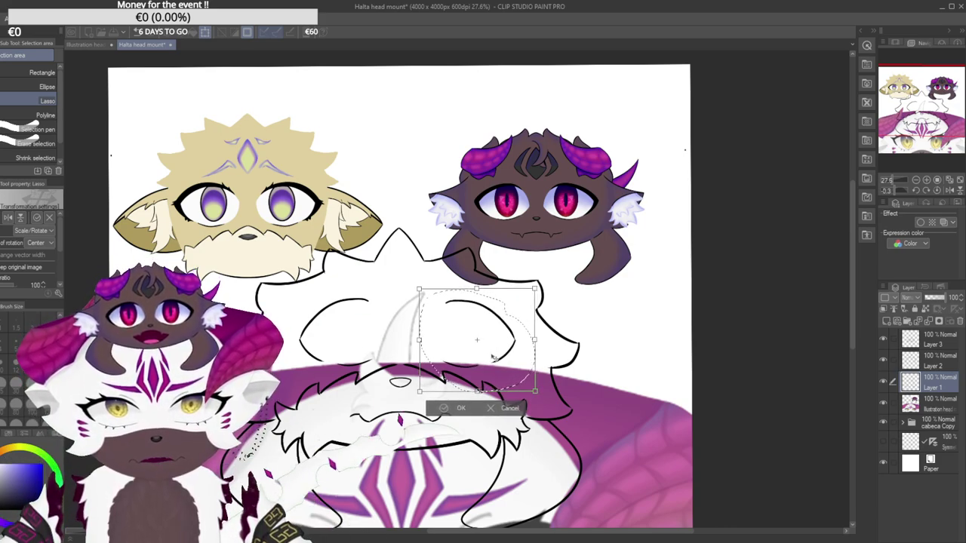
{"action": "left_click", "coordinate": [457, 409]}
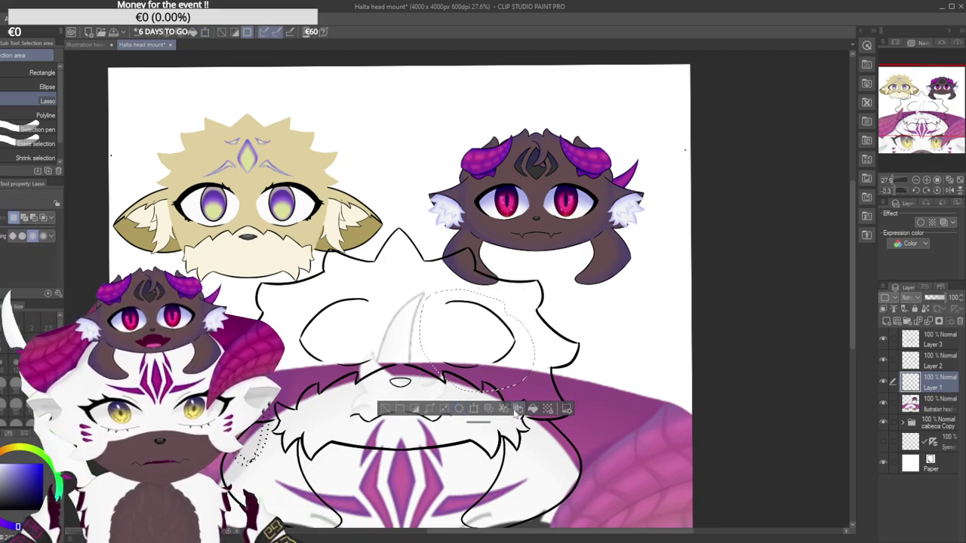
{"action": "left_click", "coordinate": [385, 409]}
Lasso the left-hand eye outline on Layer 1, delete it and clear the selection.
{"action": "mouse_move", "coordinate": [388, 292]}
{"action": "left_mouse_down"}
{"action": "mouse_move", "coordinate": [367, 377]}
{"action": "mouse_move", "coordinate": [294, 362]}
{"action": "mouse_move", "coordinate": [335, 291]}
{"action": "left_mouse_up"}
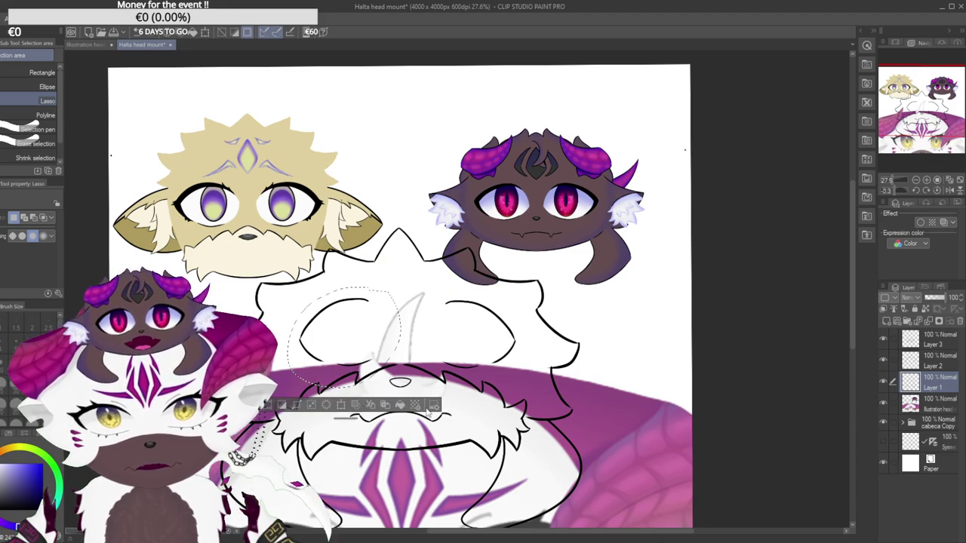
{"action": "left_click", "coordinate": [342, 407]}
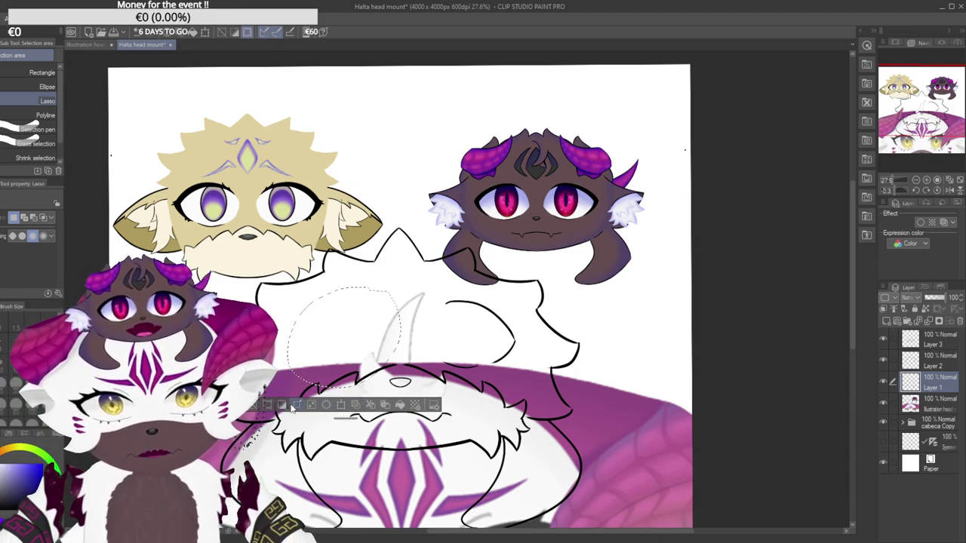
{"action": "left_click", "coordinate": [259, 407]}
Copy the remaining right-hand eye outline onto its own layer above Layer 1 and clear the selection.
{"action": "mouse_move", "coordinate": [422, 362]}
{"action": "left_mouse_down"}
{"action": "mouse_move", "coordinate": [482, 390]}
{"action": "mouse_move", "coordinate": [525, 368]}
{"action": "mouse_move", "coordinate": [532, 336]}
{"action": "mouse_move", "coordinate": [501, 300]}
{"action": "mouse_move", "coordinate": [451, 283]}
{"action": "mouse_move", "coordinate": [422, 294]}
{"action": "left_mouse_up"}
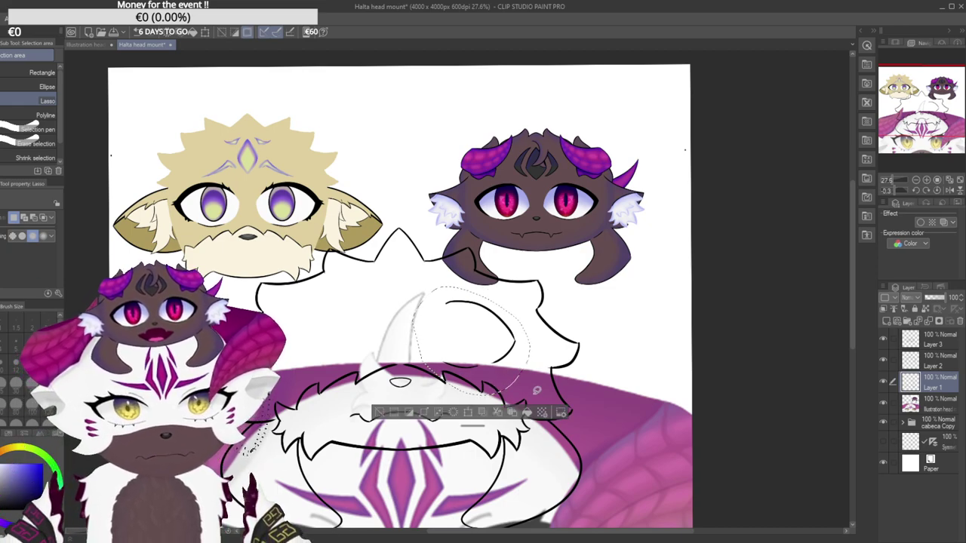
{"action": "key", "text": "ctrl+c"}
{"action": "key", "text": "ctrl+v"}
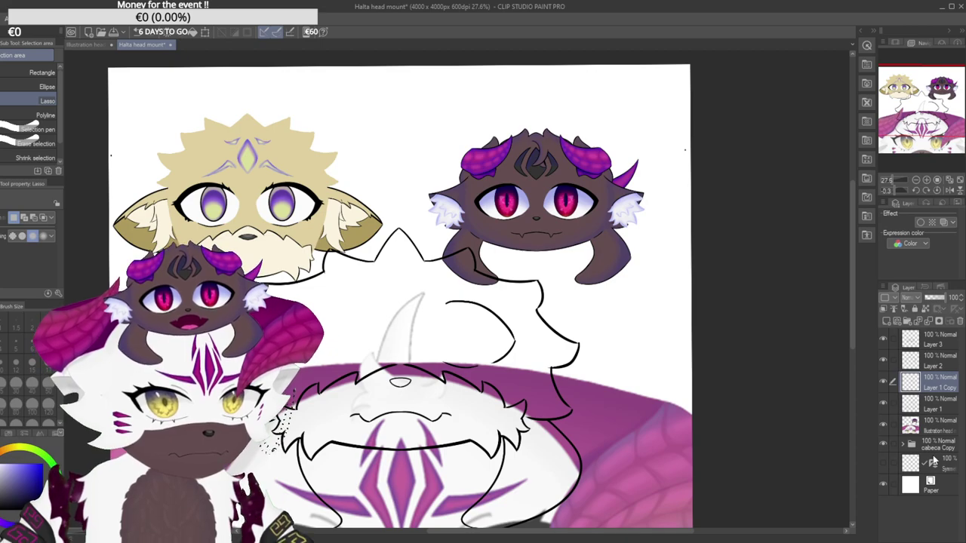
{"action": "key", "text": "ctrl+z"}
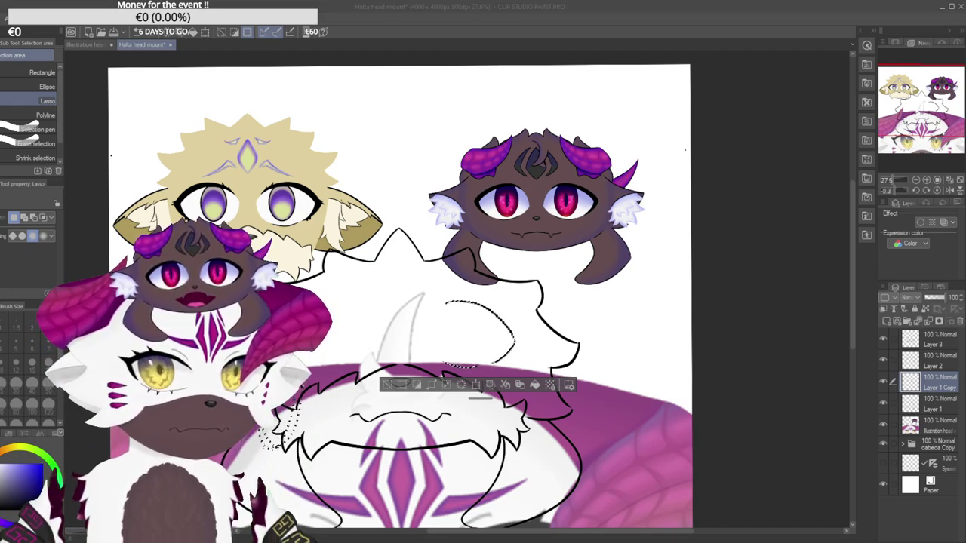
{"action": "left_click", "coordinate": [931, 378]}
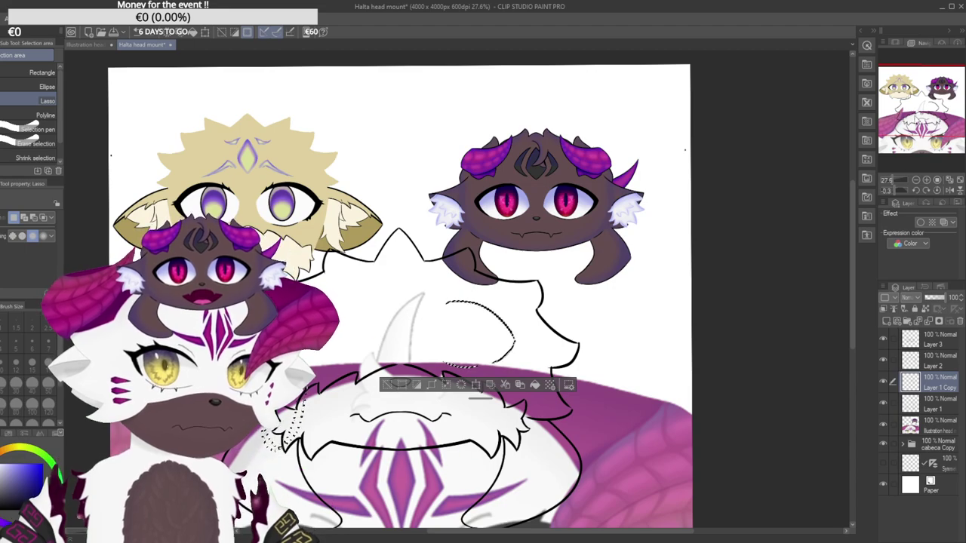
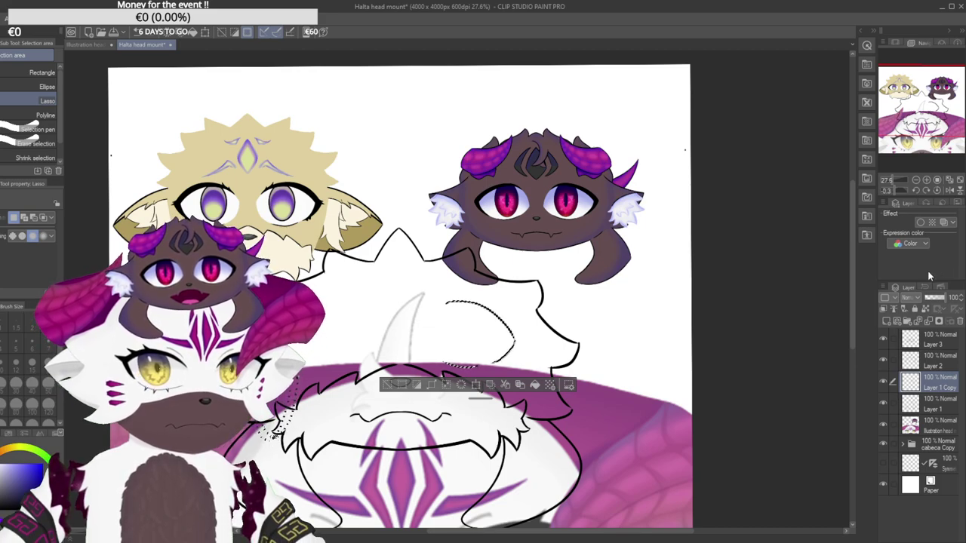
{"action": "left_click", "coordinate": [387, 384]}
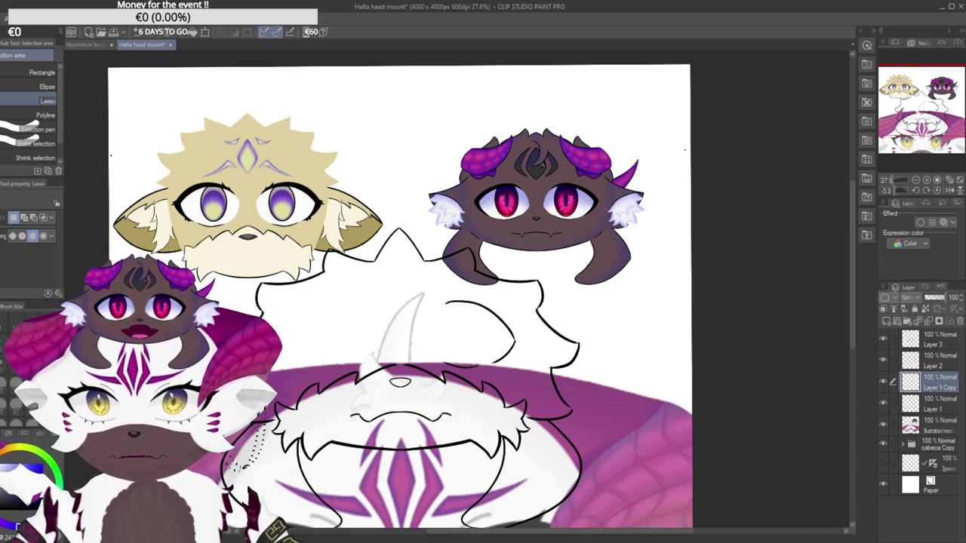
Flip the copied eye outline horizontally and move it to the opposite side of the face.
{"action": "key", "text": "ctrl+t"}
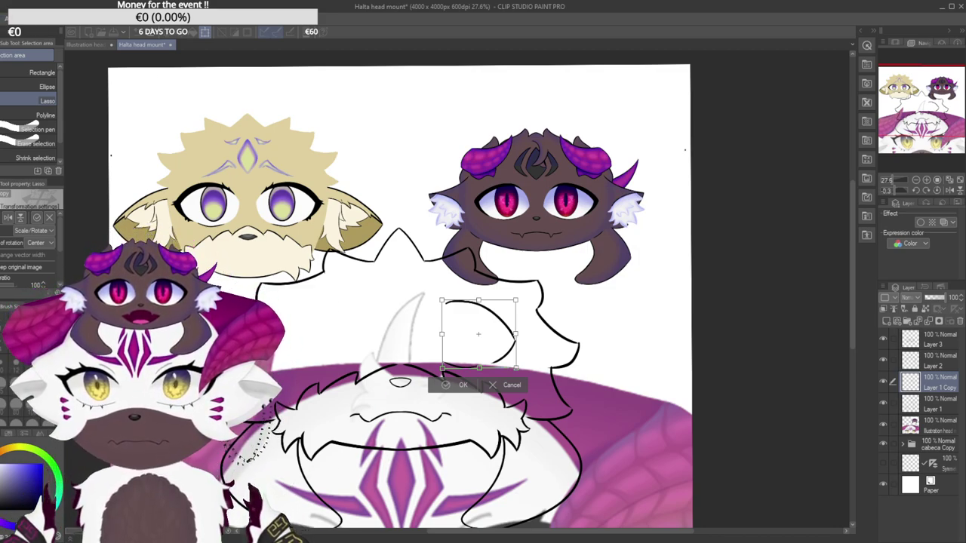
{"action": "left_click", "coordinate": [8, 217]}
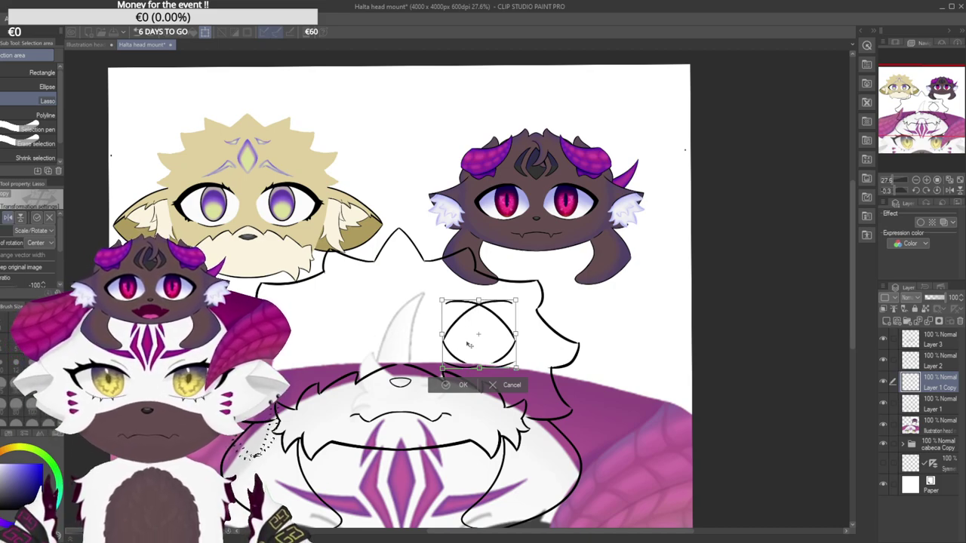
{"action": "left_click_drag", "start_coordinate": [464, 348], "coordinate": [301, 352]}
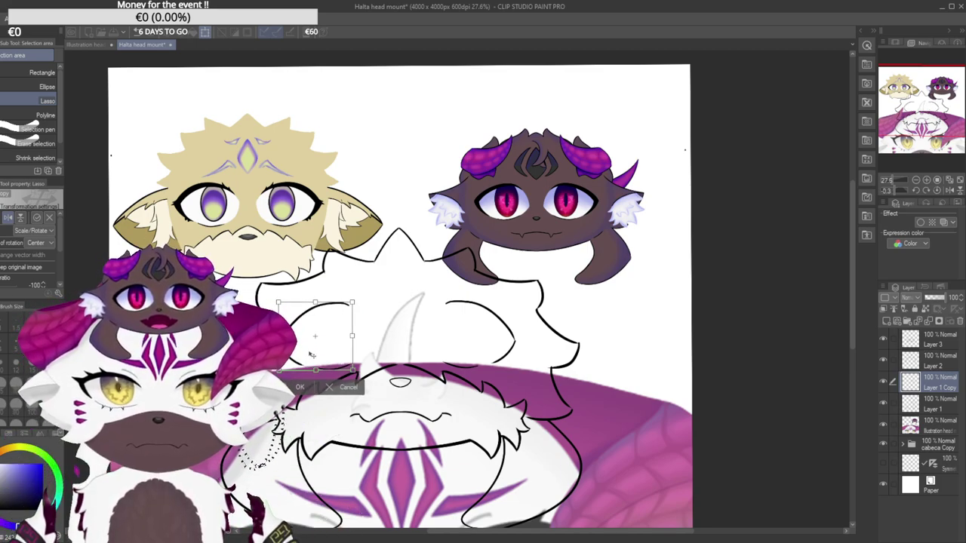
{"action": "key", "text": "Return"}
{"action": "left_click_drag", "start_coordinate": [610, 339], "coordinate": [623, 335]}
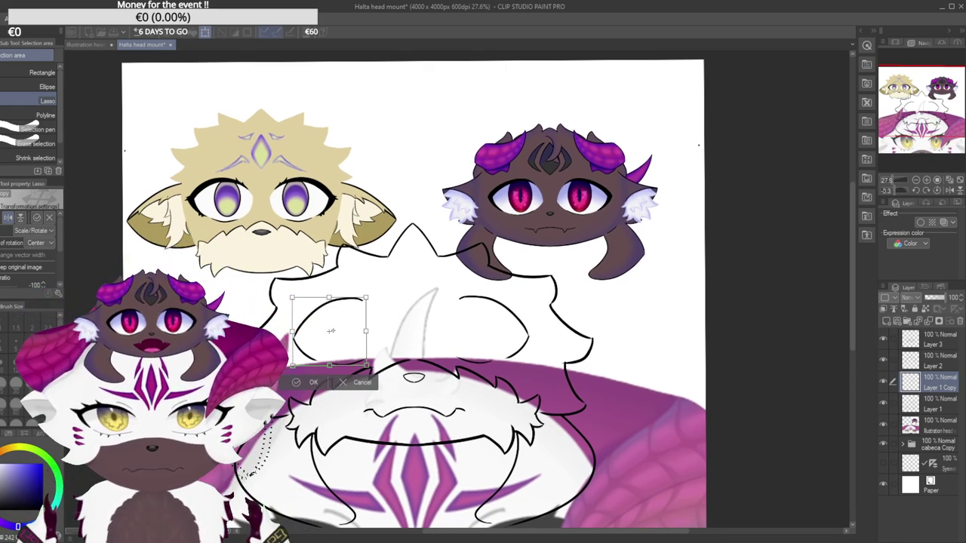
{"action": "left_click_drag", "start_coordinate": [333, 332], "coordinate": [336, 336]}
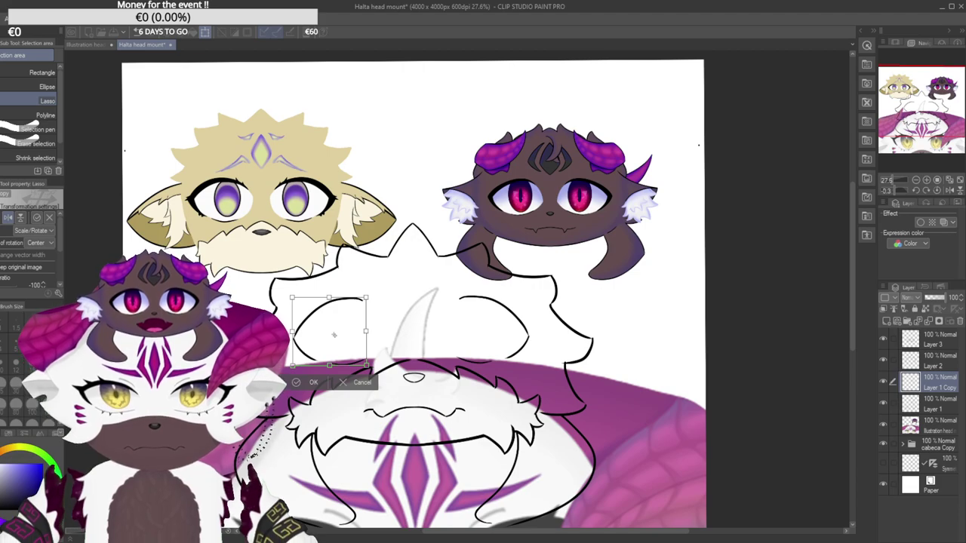
{"action": "left_click", "coordinate": [314, 381]}
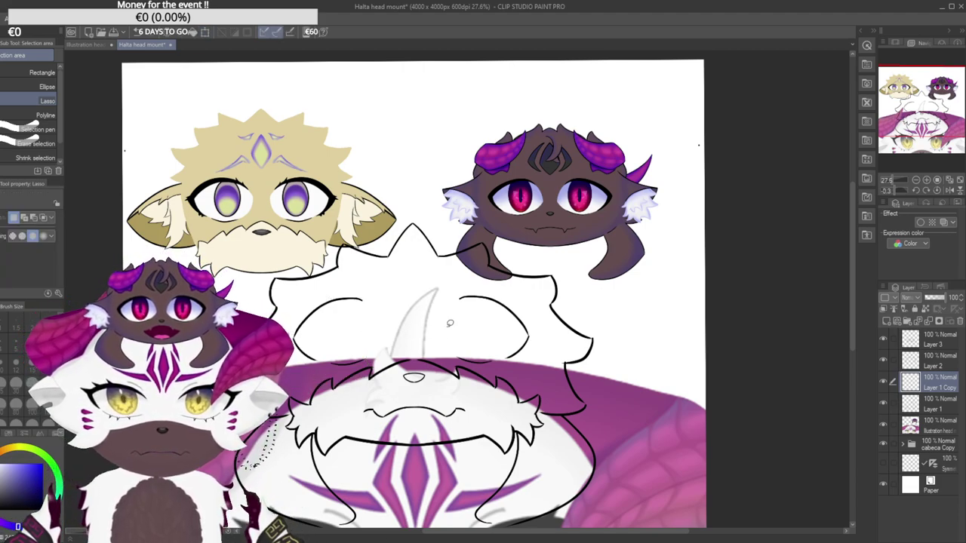
Show the symmetry ruler again and nudge the flipped eye outline slightly inward to align it with the other eye.
{"action": "left_click", "coordinate": [882, 462]}
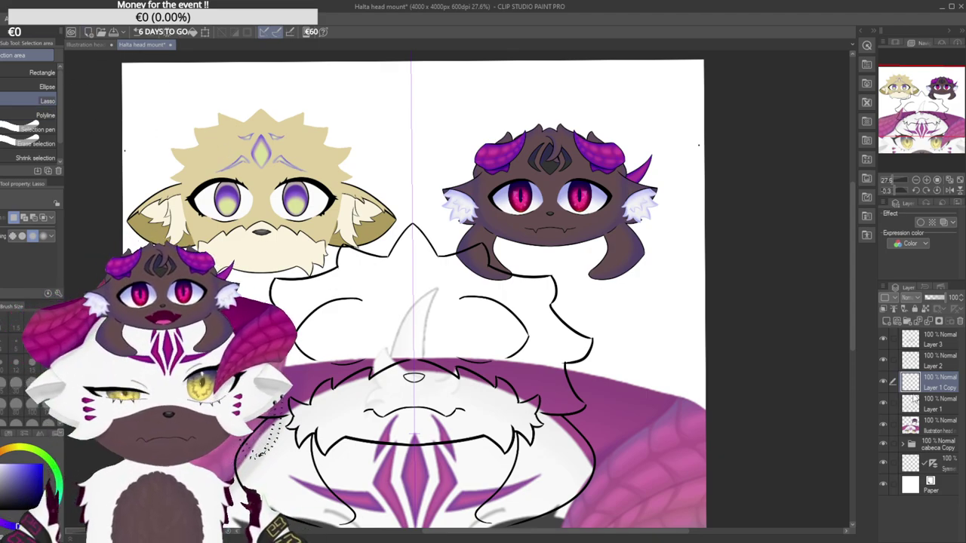
{"action": "left_click", "coordinate": [883, 381]}
{"action": "left_click", "coordinate": [883, 382]}
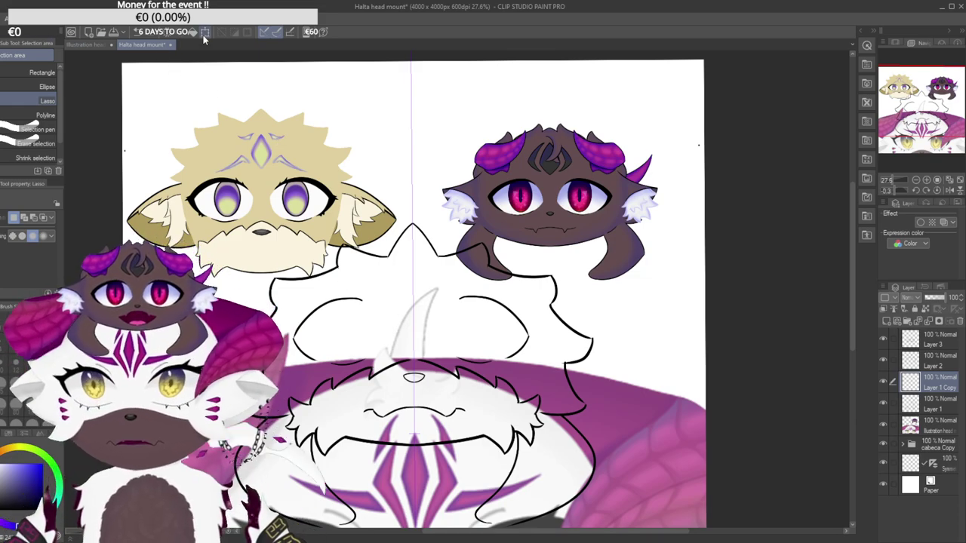
{"action": "key", "text": "ctrl+t"}
{"action": "scroll", "coordinate": [390, 365], "scroll_direction": "up", "scroll_amount": 2}
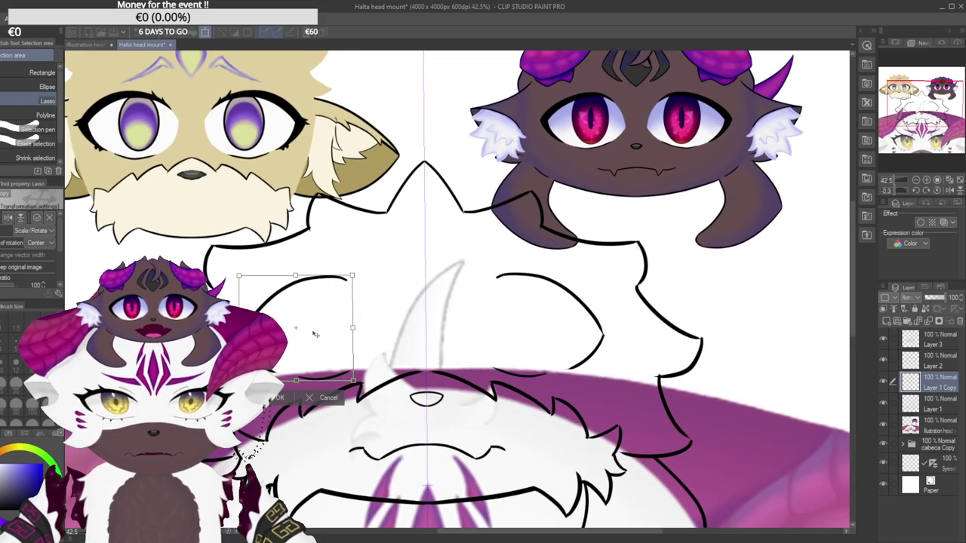
{"action": "left_click_drag", "start_coordinate": [321, 335], "coordinate": [320, 334]}
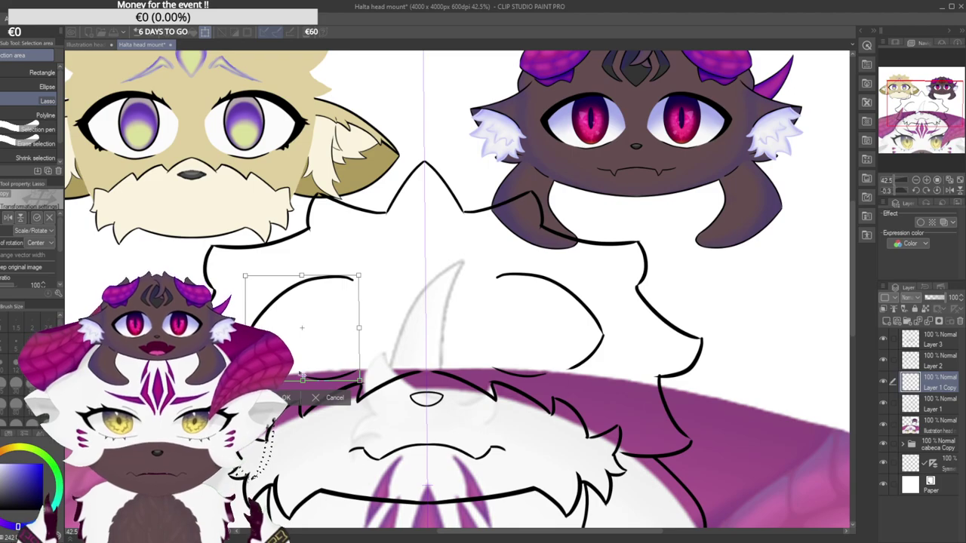
{"action": "key", "text": "Return"}
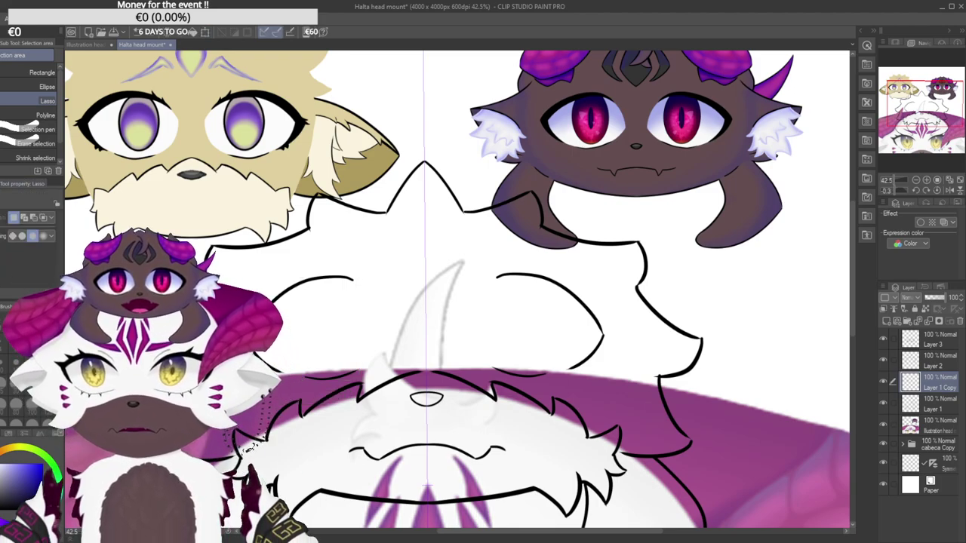
Test the eyes' symmetry with short mirrored G-pen marks at the inner eyelid ends, then undo the marks.
{"action": "key", "text": "p"}
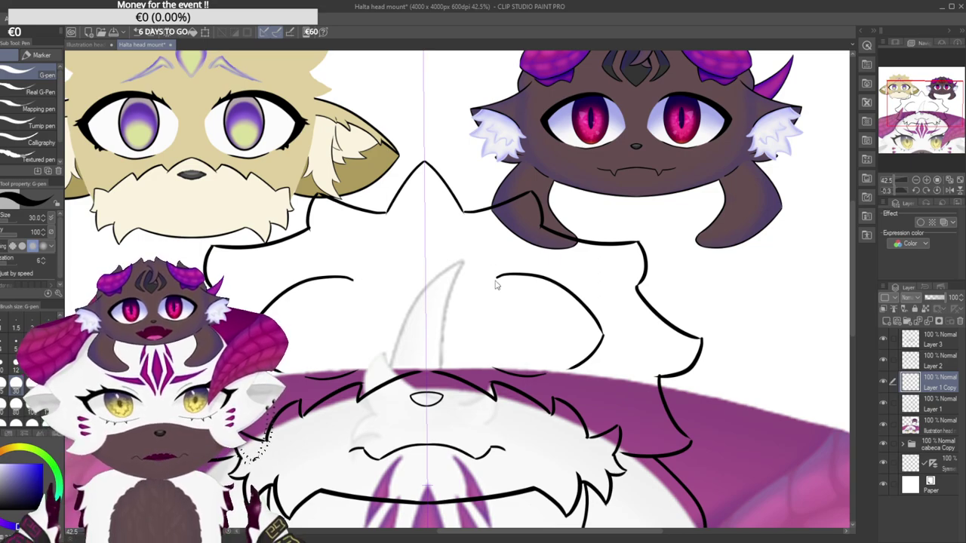
{"action": "key", "text": "ctrl+z"}
{"action": "key", "text": "ctrl+z"}
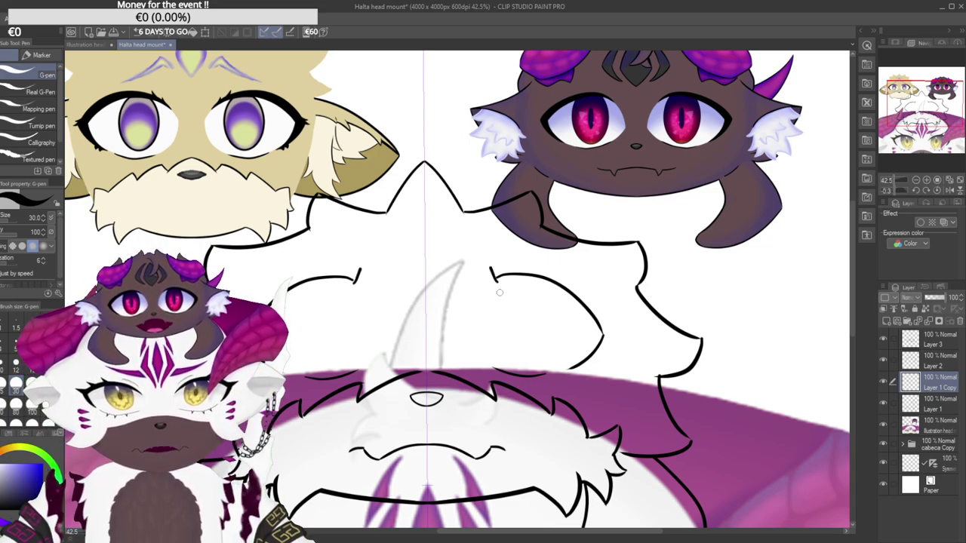
{"action": "key", "text": "ctrl+z"}
{"action": "key", "text": "ctrl+z"}
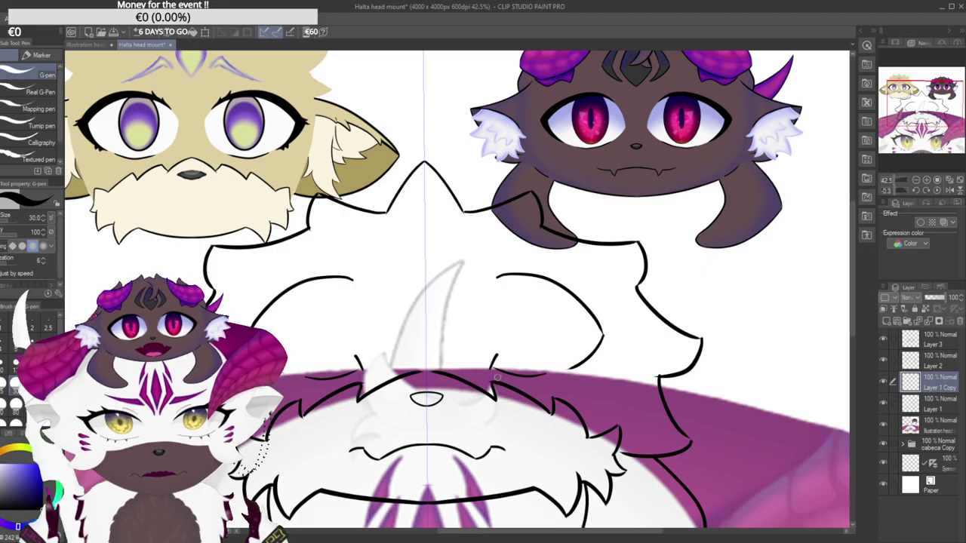
{"action": "left_click_drag", "start_coordinate": [381, 375], "coordinate": [406, 378]}
{"action": "key", "text": "ctrl+z"}
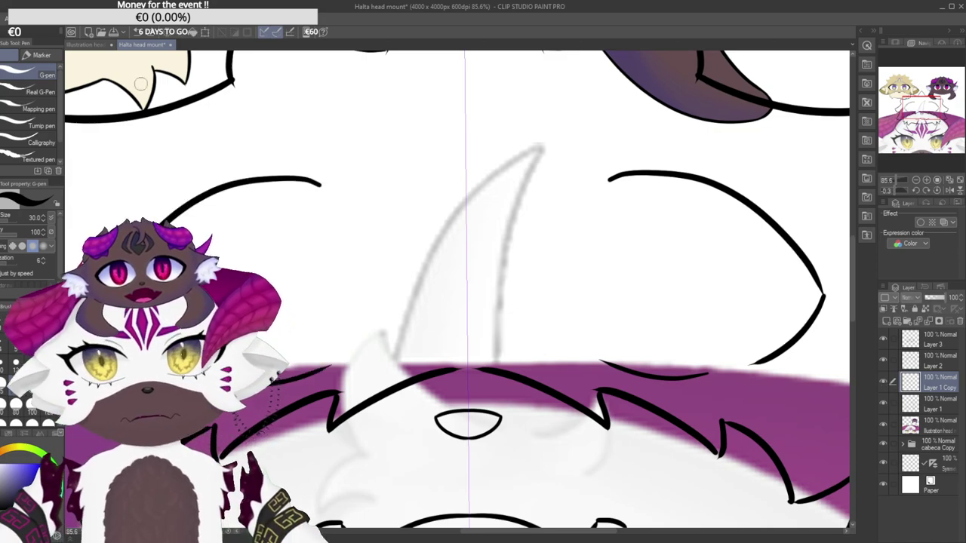
Nudge the flipped eye outline slightly closer to the centre line and recheck its inner end against the other eye.
{"action": "key", "text": "ctrl+t"}
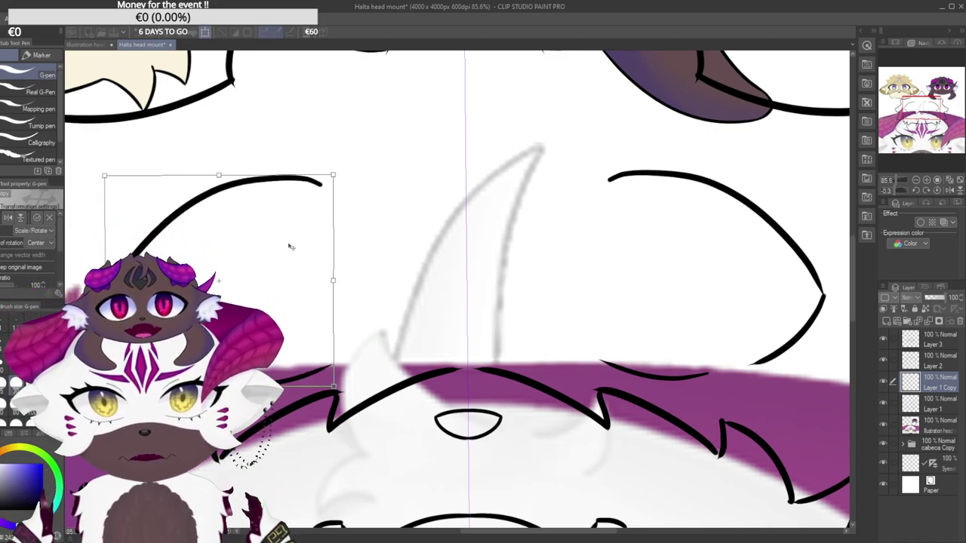
{"action": "left_click_drag", "start_coordinate": [290, 247], "coordinate": [293, 248]}
{"action": "key", "text": "Return"}
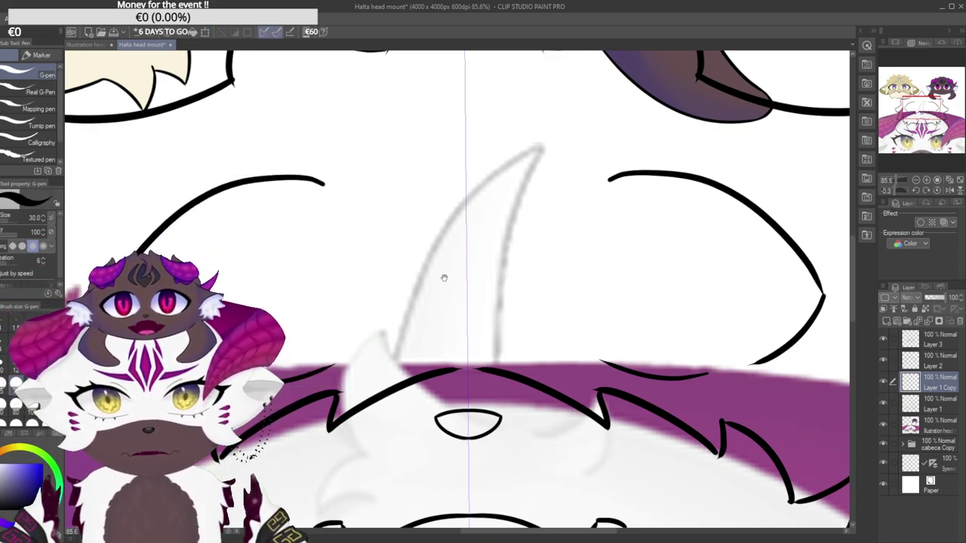
{"action": "left_click_drag", "start_coordinate": [445, 272], "coordinate": [367, 344]}
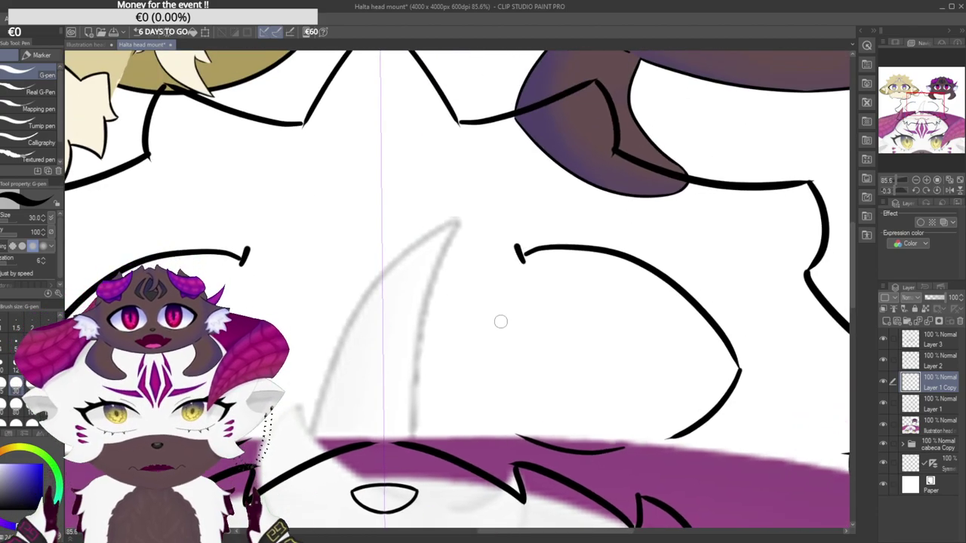
Reposition the flipped eye outline slightly, test its symmetry with short mirrored pen marks beside both eyes, and undo the marks.
{"action": "key", "text": "ctrl+z"}
{"action": "left_click", "coordinate": [204, 32]}
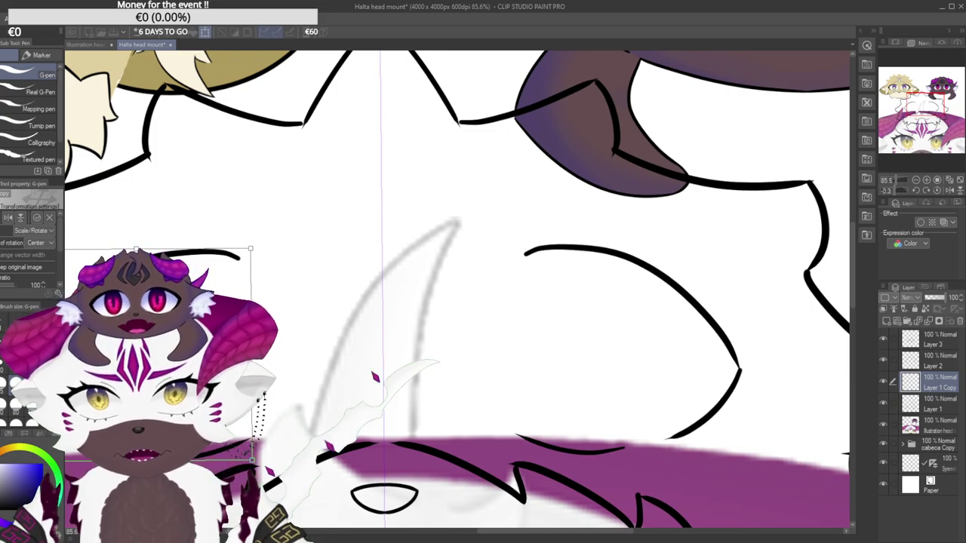
{"action": "key", "text": "Return"}
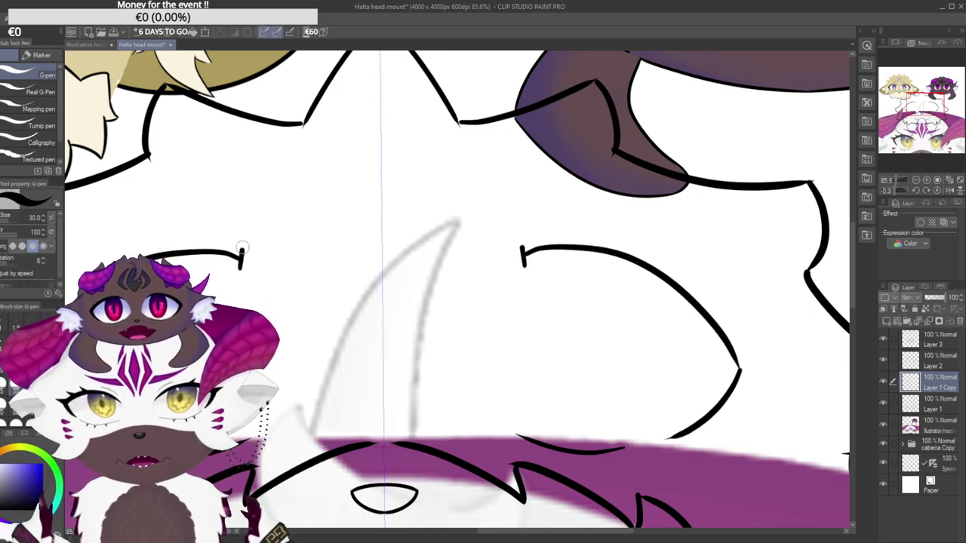
{"action": "left_click_drag", "start_coordinate": [243, 243], "coordinate": [243, 277]}
{"action": "key", "text": "ctrl+z"}
{"action": "left_click_drag", "start_coordinate": [516, 417], "coordinate": [511, 440]}
{"action": "key", "text": "ctrl+z"}
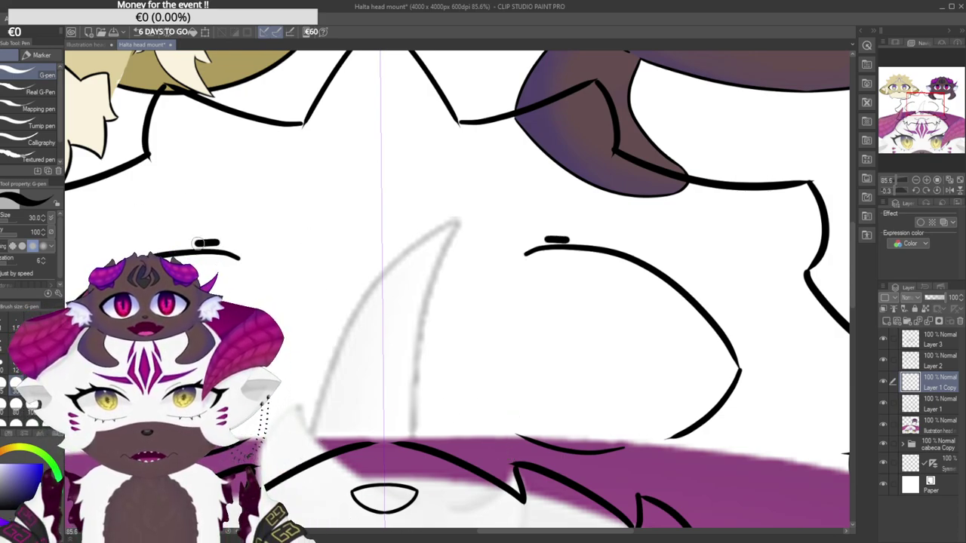
{"action": "key", "text": "ctrl+z"}
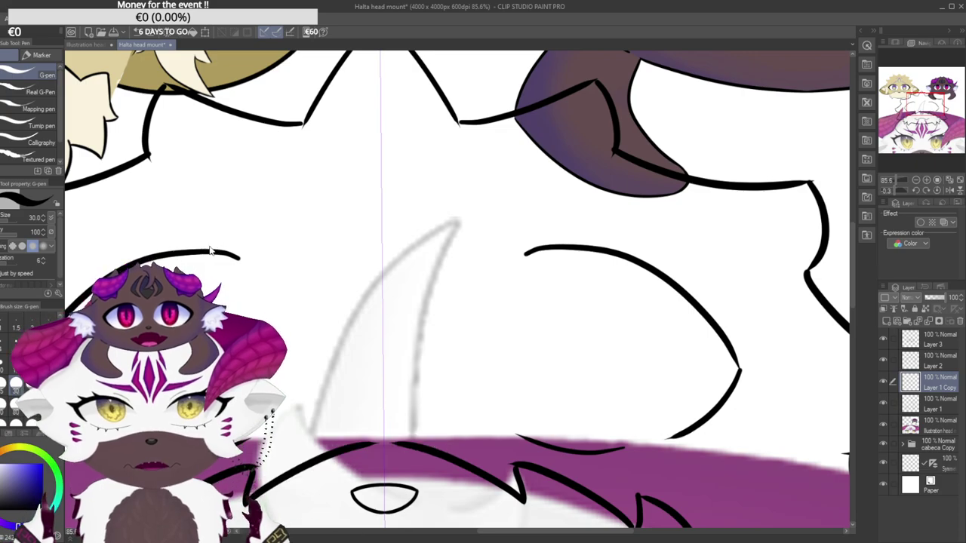
Check which eye outline Layer 1 holds and merge the flipped eye's layer, Layer 1 Copy, down into it.
{"action": "left_click_drag", "start_coordinate": [330, 395], "coordinate": [329, 373]}
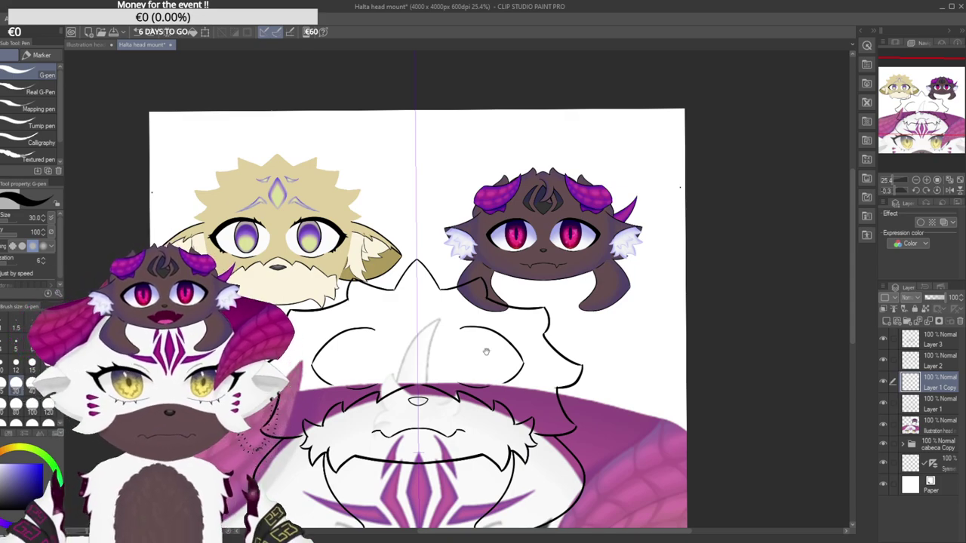
{"action": "left_click_drag", "start_coordinate": [470, 371], "coordinate": [469, 367]}
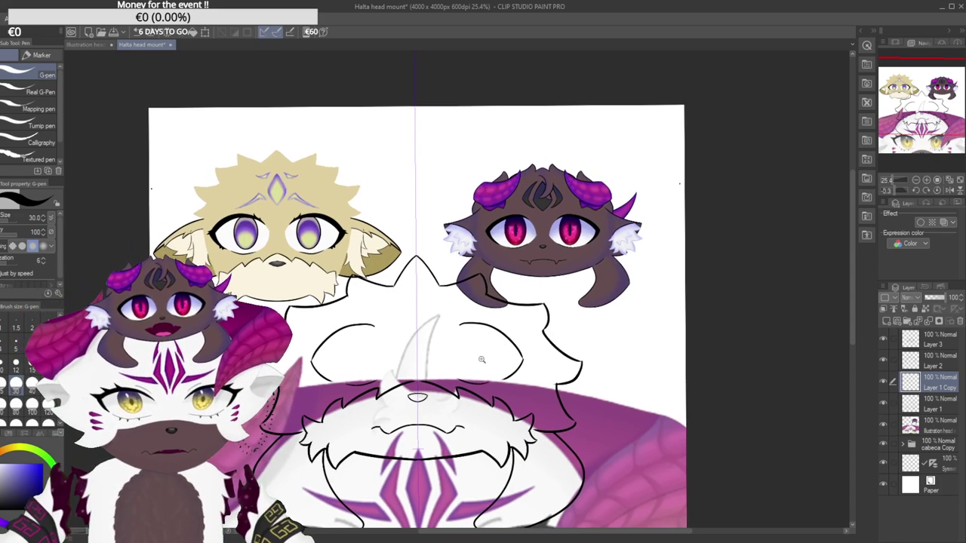
{"action": "left_click", "coordinate": [883, 405]}
{"action": "left_click", "coordinate": [884, 405]}
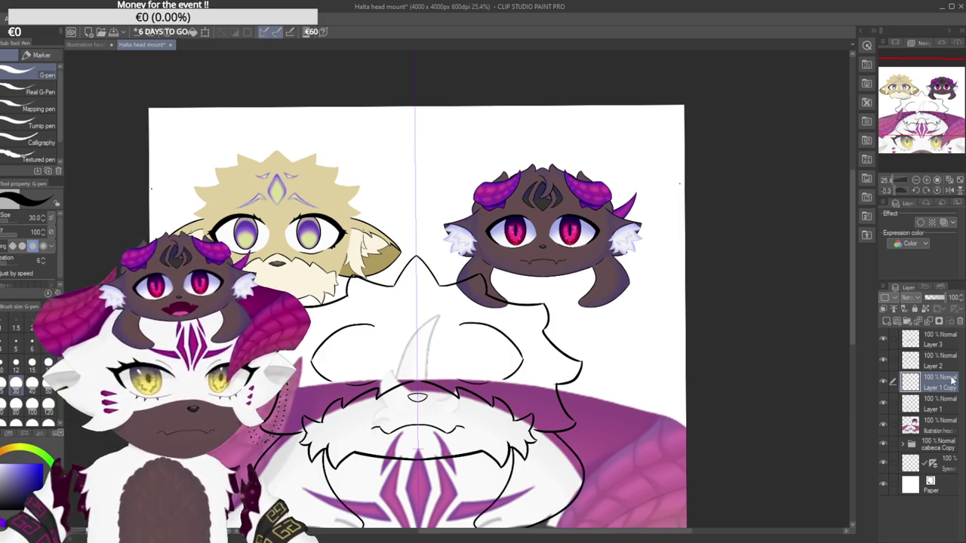
{"action": "left_click", "coordinate": [927, 321]}
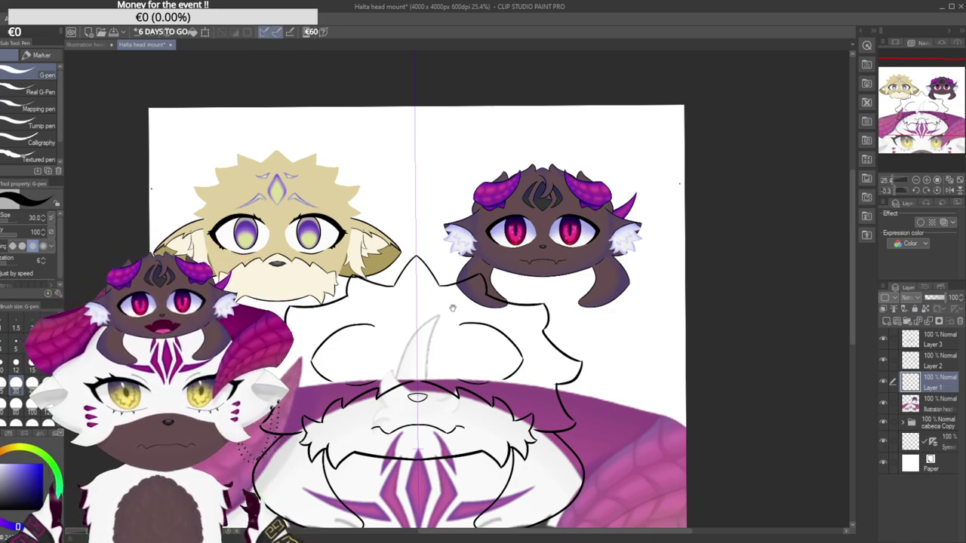
Taper the inner ends of both eye outlines with the Hard eraser at size 80.
{"action": "left_click_drag", "start_coordinate": [452, 305], "coordinate": [452, 310]}
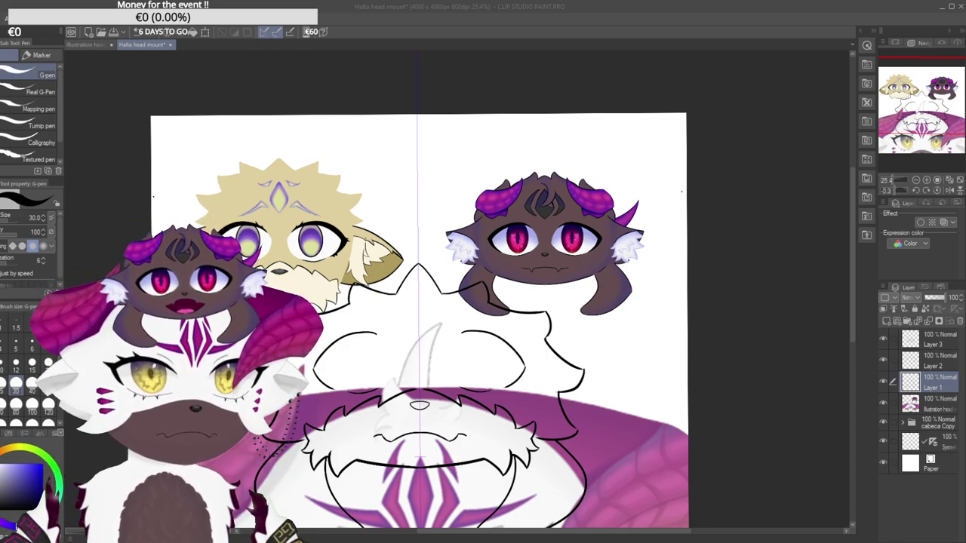
{"action": "left_click", "coordinate": [480, 87]}
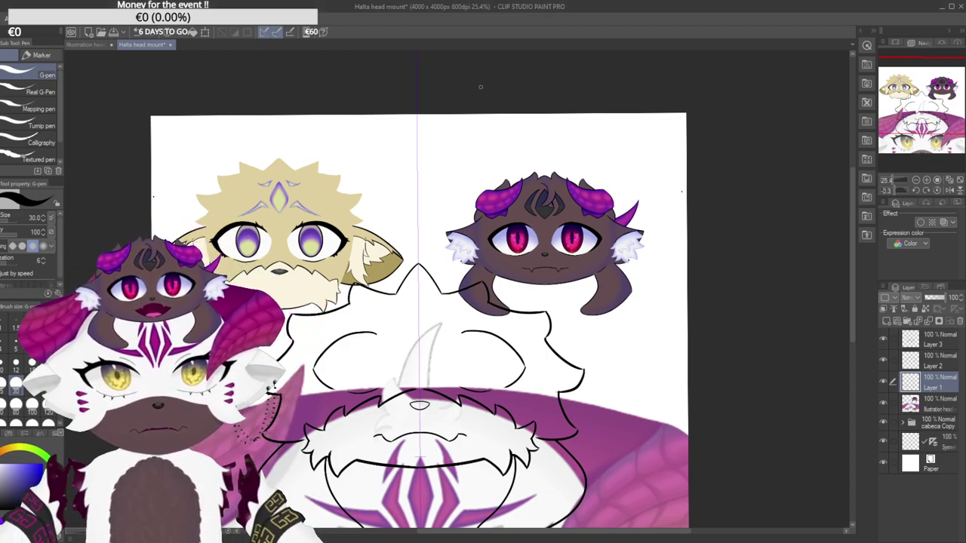
{"action": "scroll", "coordinate": [461, 382], "scroll_direction": "up", "scroll_amount": 4}
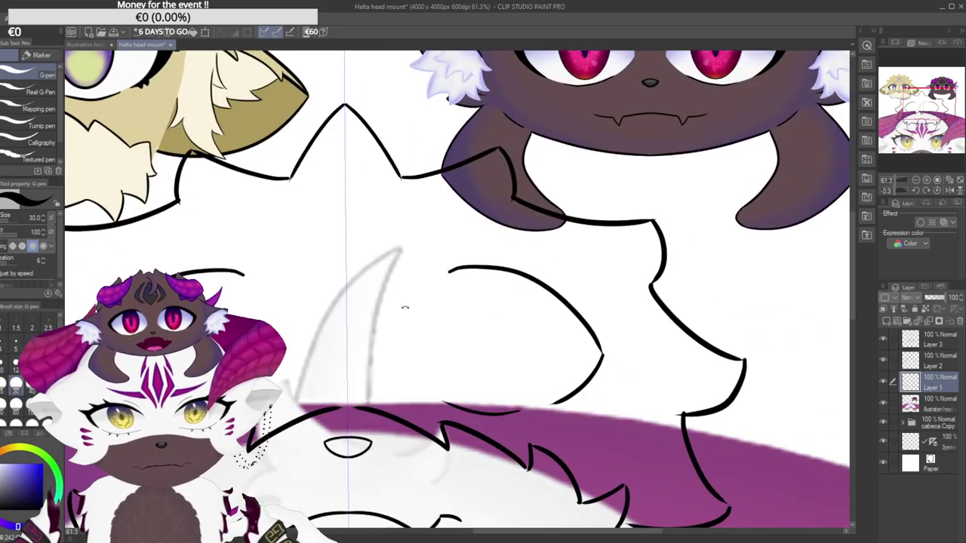
{"action": "left_click_drag", "start_coordinate": [399, 252], "coordinate": [322, 317]}
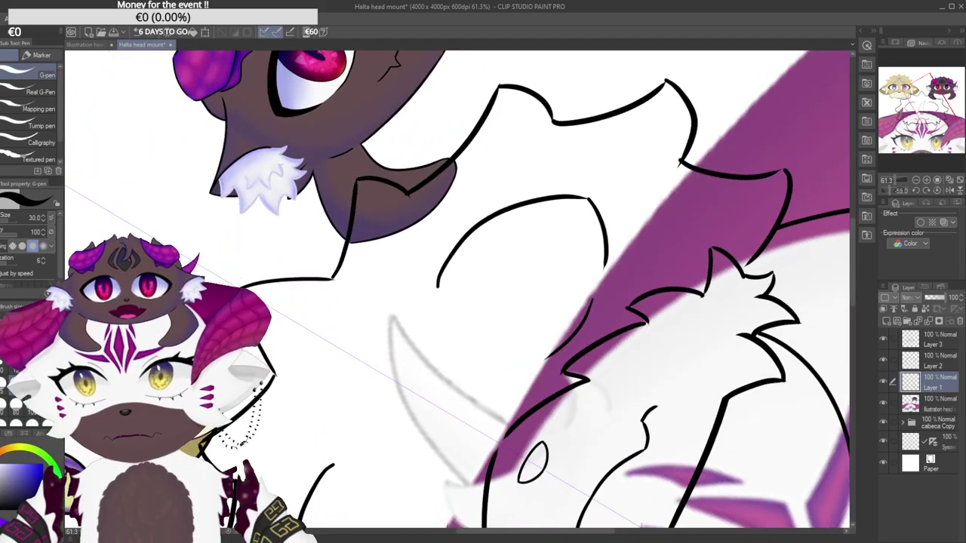
{"action": "key", "text": "e"}
{"action": "scroll", "coordinate": [445, 298], "scroll_direction": "up", "scroll_amount": 3}
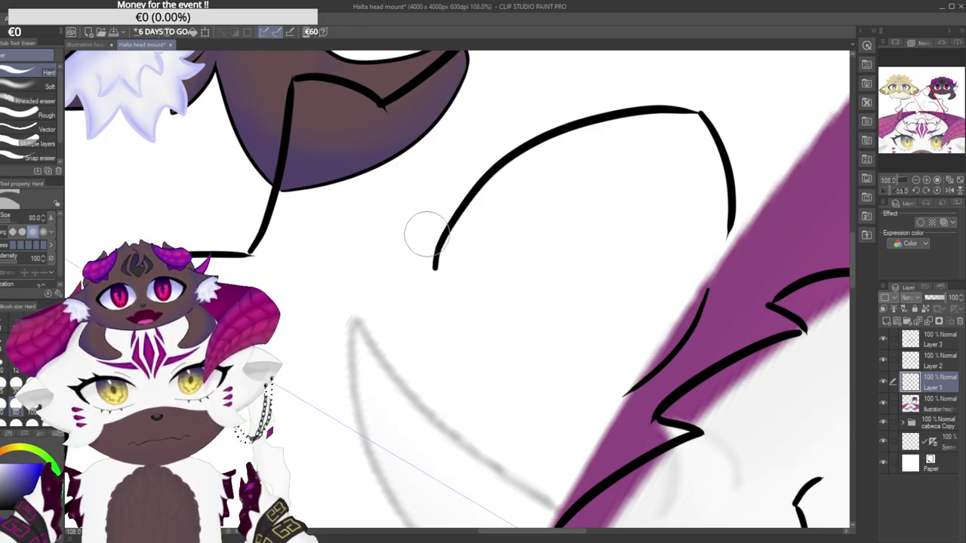
{"action": "left_click_drag", "start_coordinate": [453, 273], "coordinate": [441, 286]}
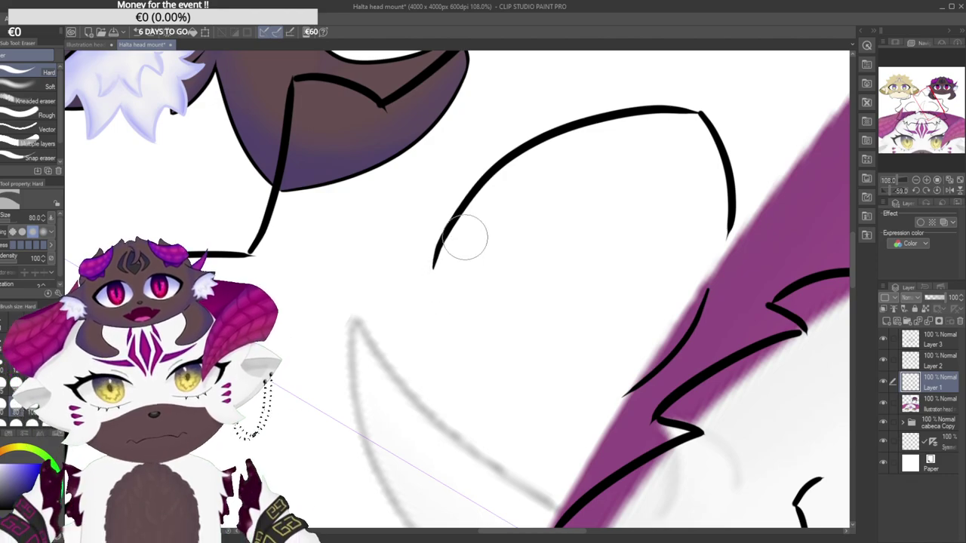
{"action": "left_click_drag", "start_coordinate": [475, 289], "coordinate": [594, 314]}
Examine the eye shapes and spacing from close up and at full canvas, comparing them with the two finished heads.
{"action": "scroll", "coordinate": [594, 315], "scroll_direction": "up", "scroll_amount": 4}
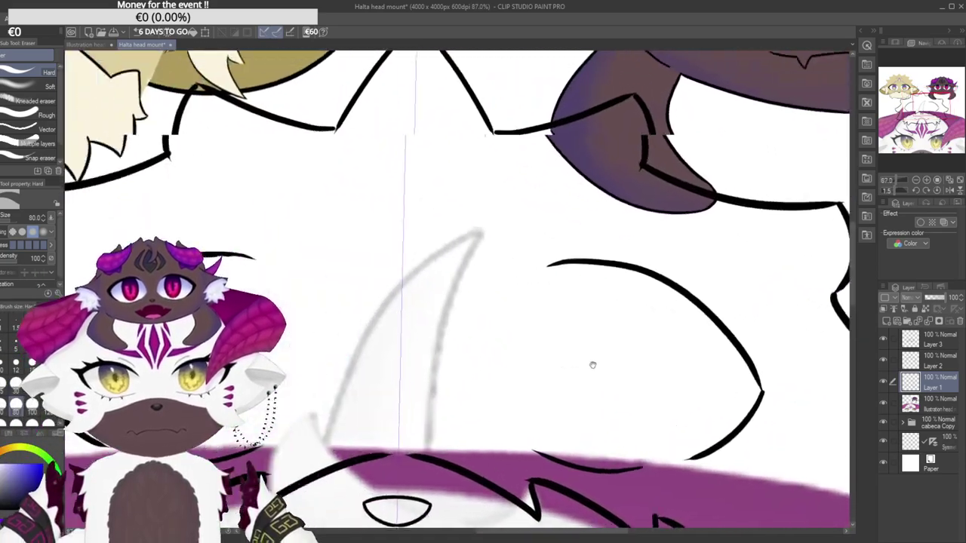
{"action": "scroll", "coordinate": [620, 386], "scroll_direction": "down", "scroll_amount": 4}
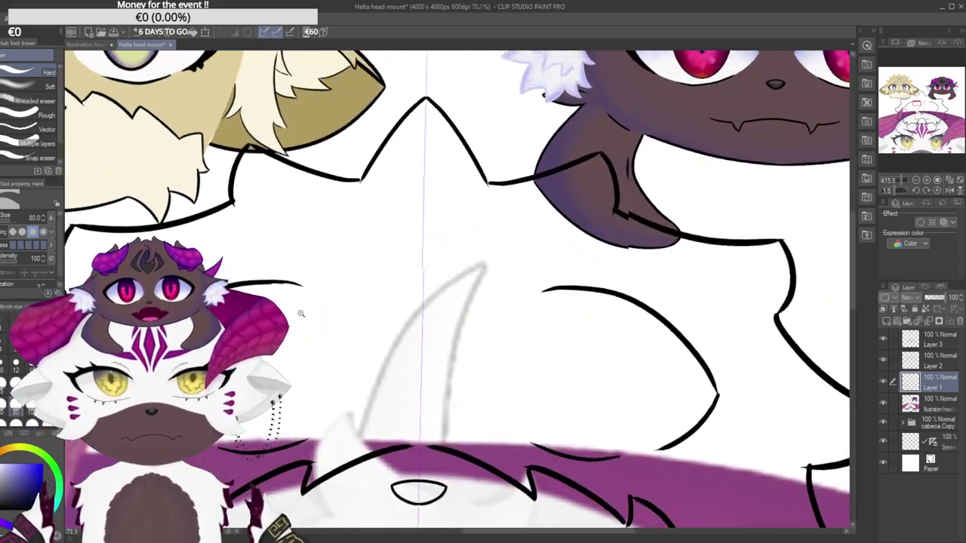
{"action": "scroll", "coordinate": [416, 400], "scroll_direction": "up", "scroll_amount": 2}
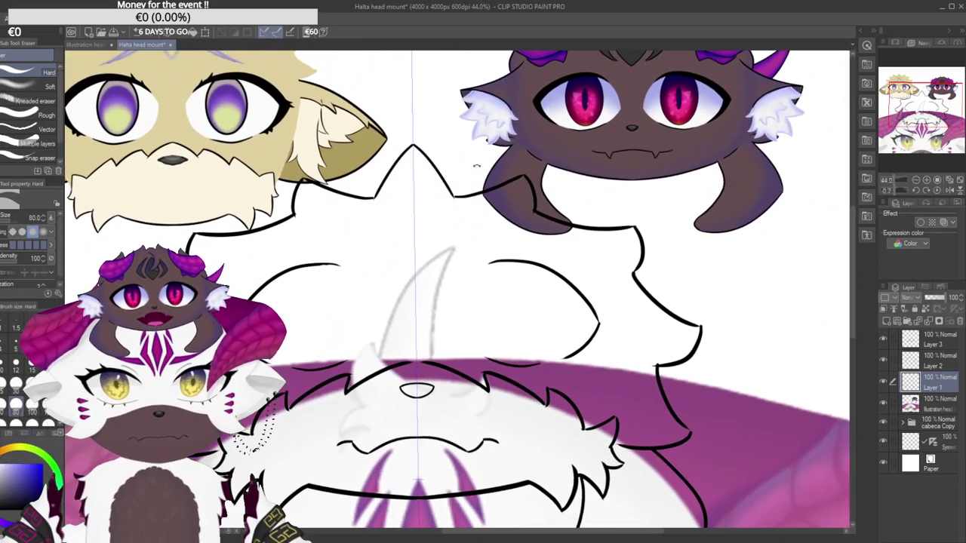
{"action": "scroll", "coordinate": [435, 327], "scroll_direction": "down", "scroll_amount": 5}
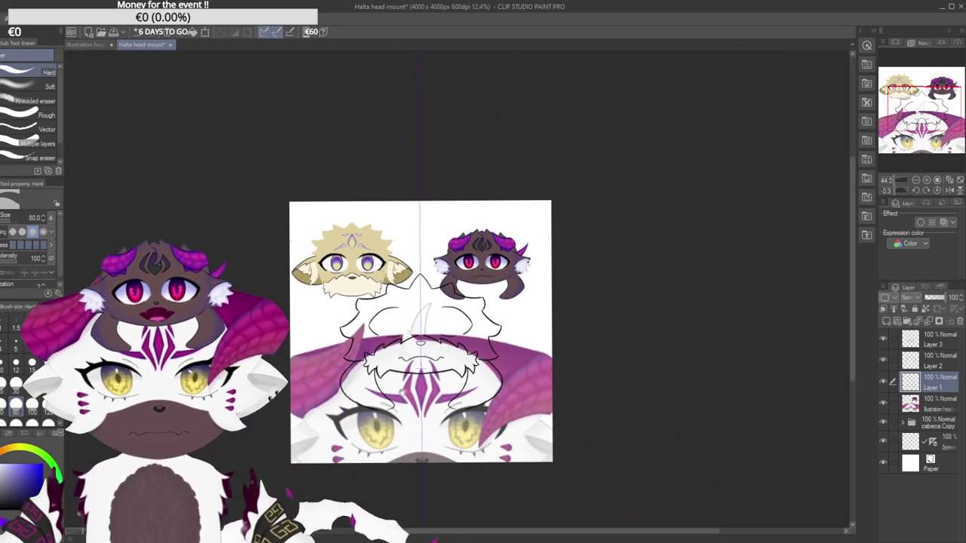
{"action": "scroll", "coordinate": [445, 340], "scroll_direction": "up", "scroll_amount": 3}
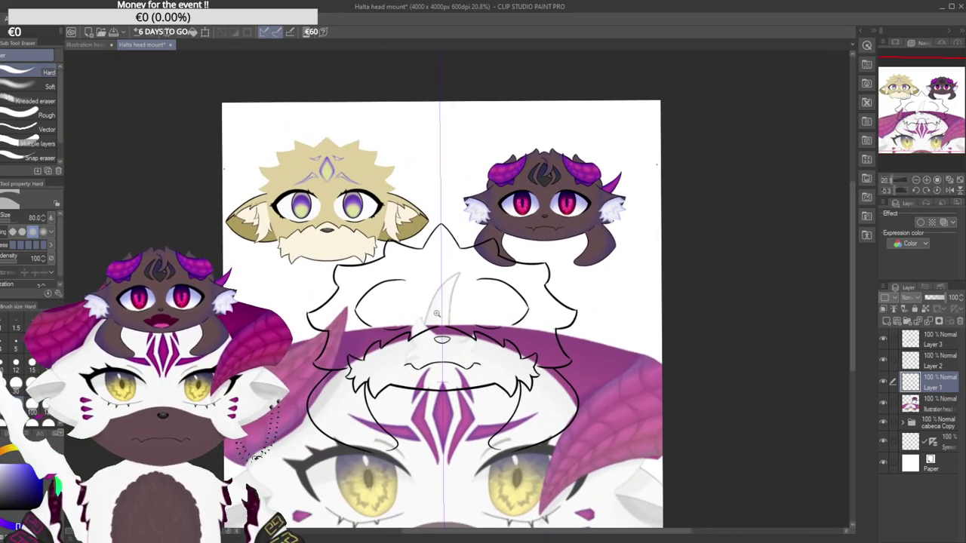
{"action": "scroll", "coordinate": [429, 304], "scroll_direction": "up", "scroll_amount": 2}
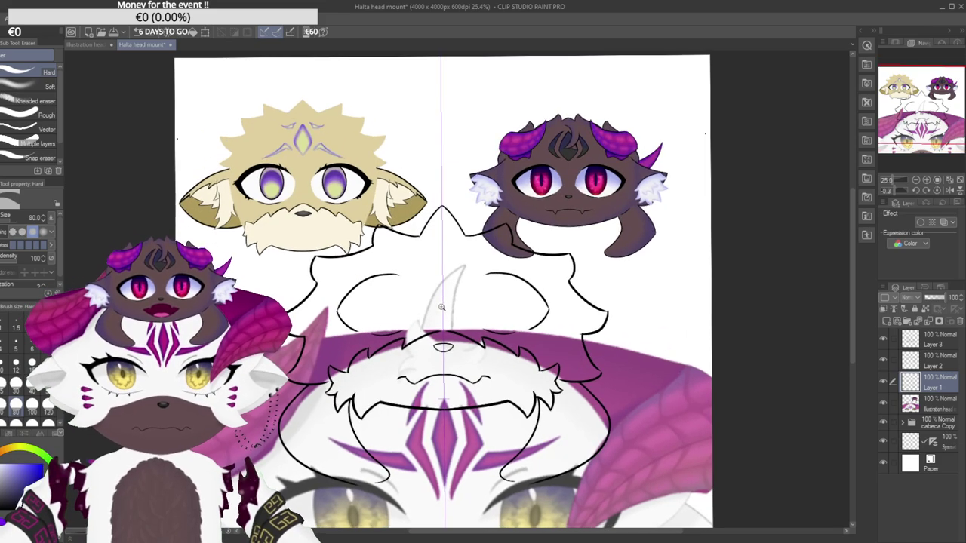
{"action": "scroll", "coordinate": [441, 307], "scroll_direction": "down", "scroll_amount": 3}
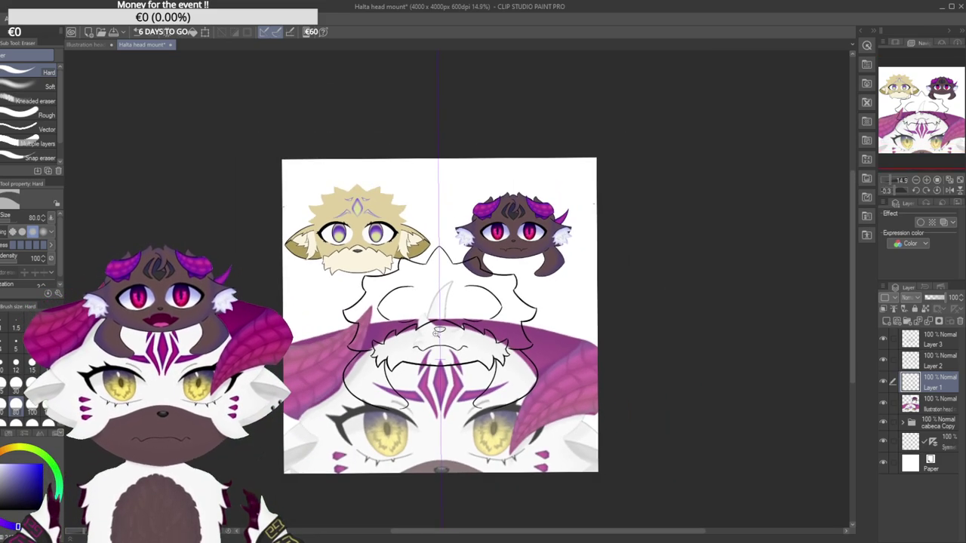
{"action": "scroll", "coordinate": [442, 319], "scroll_direction": "up", "scroll_amount": 3}
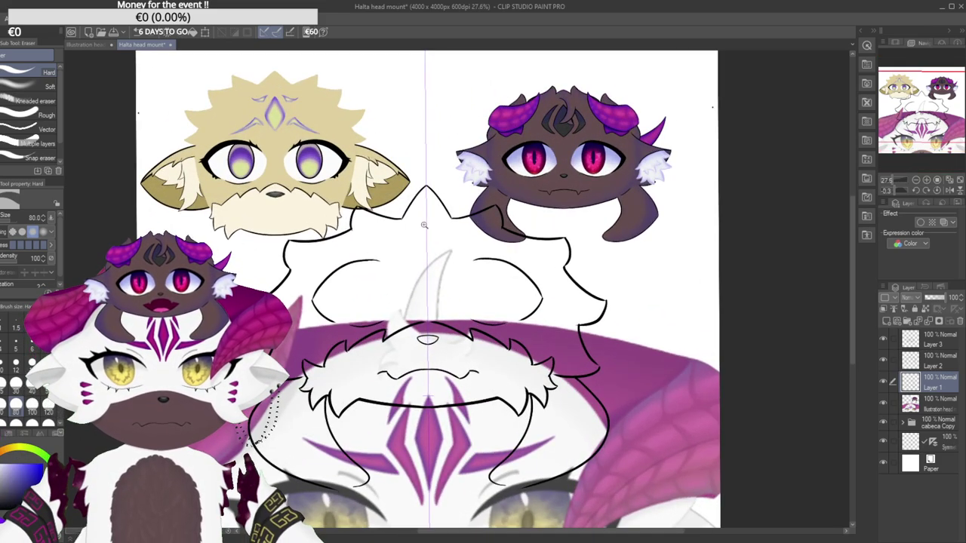
{"action": "scroll", "coordinate": [419, 281], "scroll_direction": "up", "scroll_amount": 2}
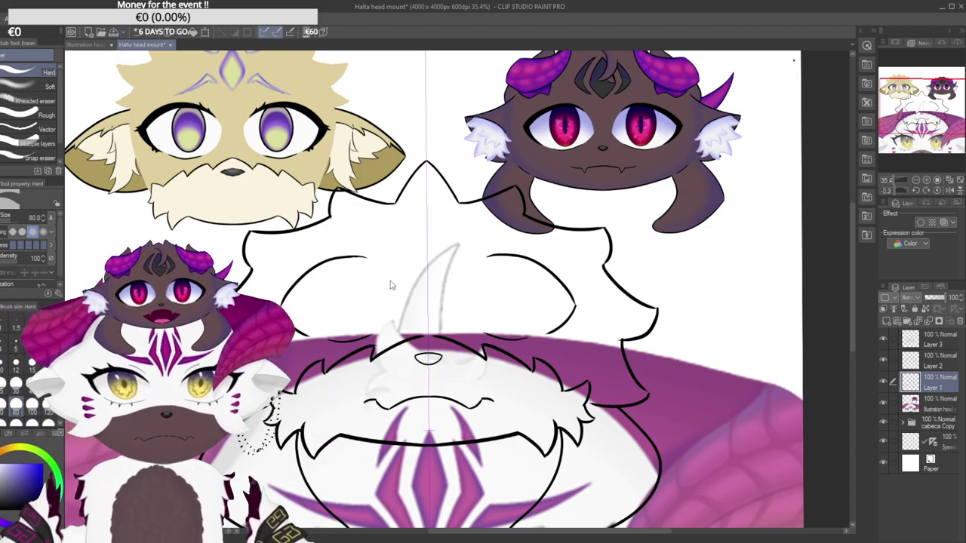
Undo the erasing, the layer merge, the flipped copy and all earlier eye strokes to clear both eyes from the face.
{"action": "key", "text": "ctrl+z"}
{"action": "key", "text": "ctrl+z"}
{"action": "key", "text": "ctrl+z"}
{"action": "key", "text": "ctrl+z"}
{"action": "key", "text": "ctrl+z"}
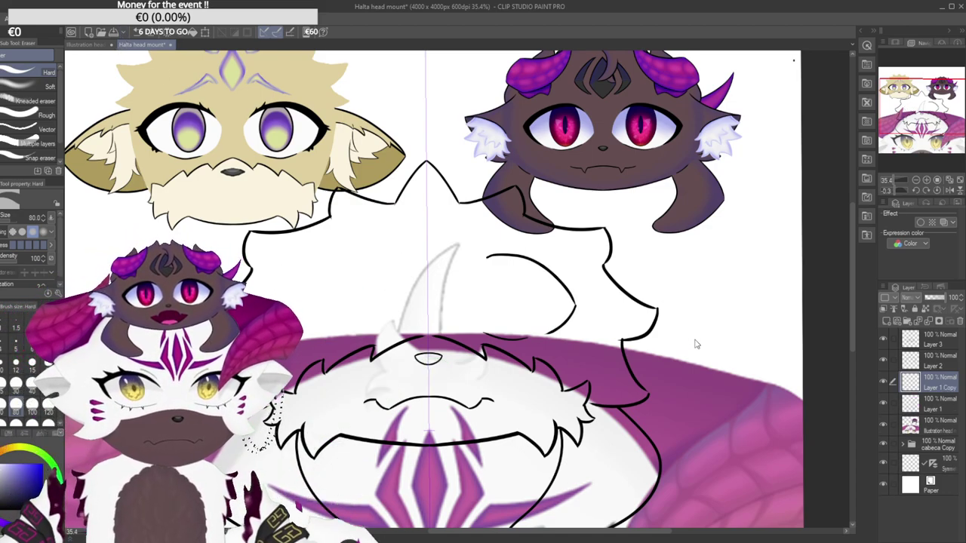
{"action": "key", "text": "ctrl+z"}
{"action": "key", "text": "ctrl+z"}
{"action": "key", "text": "ctrl+z"}
{"action": "key", "text": "ctrl+z"}
{"action": "key", "text": "ctrl+z"}
{"action": "key", "text": "ctrl+z"}
{"action": "key", "text": "ctrl+z"}
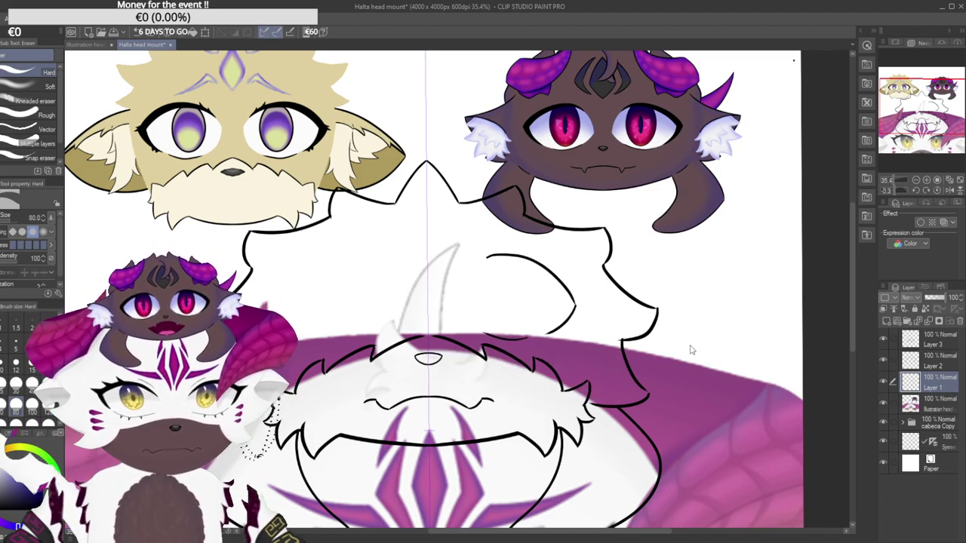
{"action": "key", "text": "ctrl+z"}
{"action": "key", "text": "ctrl+z"}
{"action": "key", "text": "ctrl+z"}
{"action": "key", "text": "ctrl+z"}
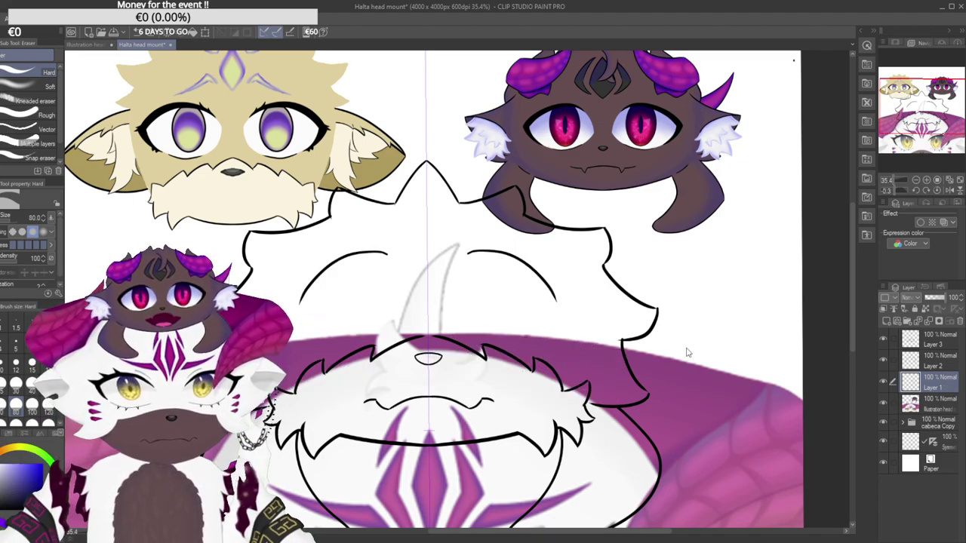
{"action": "key", "text": "ctrl+z"}
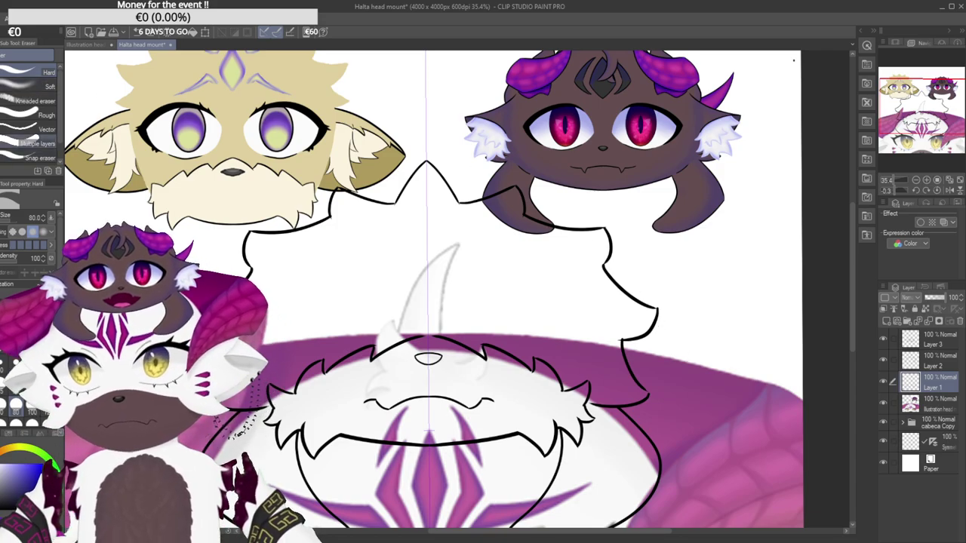
Draw new curved upper eyelid lines mirrored about the centre line with the G-pen at size 30, undoing the unsatisfactory attempts.
{"action": "key", "text": "p"}
{"action": "mouse_move", "coordinate": [448, 187]}
{"action": "left_mouse_down"}
{"action": "mouse_move", "coordinate": [426, 191]}
{"action": "mouse_move", "coordinate": [354, 286]}
{"action": "left_mouse_up"}
{"action": "left_click_drag", "start_coordinate": [459, 130], "coordinate": [415, 200]}
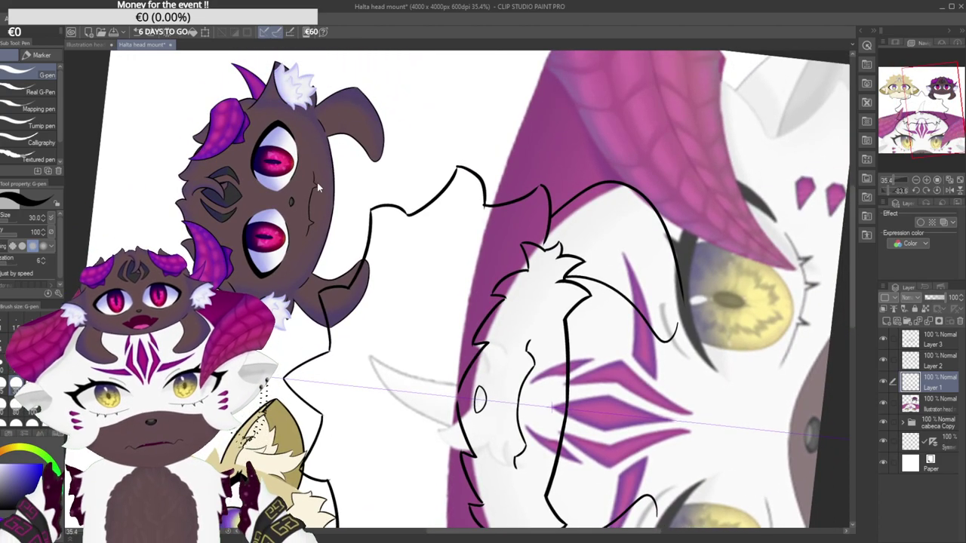
{"action": "left_click_drag", "start_coordinate": [392, 330], "coordinate": [436, 257]}
{"action": "key", "text": "ctrl+z"}
{"action": "mouse_move", "coordinate": [387, 336]}
{"action": "left_mouse_down"}
{"action": "mouse_move", "coordinate": [400, 271]}
{"action": "mouse_move", "coordinate": [442, 238]}
{"action": "left_mouse_up"}
{"action": "key", "text": "ctrl+z"}
{"action": "left_click_drag", "start_coordinate": [404, 343], "coordinate": [453, 251]}
{"action": "key", "text": "ctrl+z"}
{"action": "left_click_drag", "start_coordinate": [400, 343], "coordinate": [445, 243]}
{"action": "key", "text": "ctrl+z"}
{"action": "left_click_drag", "start_coordinate": [405, 343], "coordinate": [440, 256]}
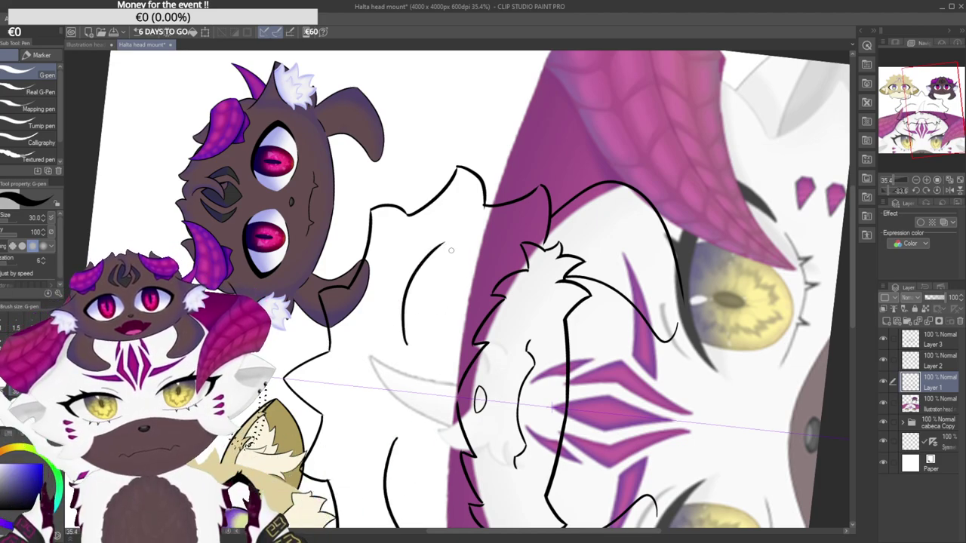
{"action": "left_click_drag", "start_coordinate": [393, 442], "coordinate": [384, 524]}
{"action": "left_click_drag", "start_coordinate": [443, 249], "coordinate": [405, 343]}
{"action": "left_click_drag", "start_coordinate": [495, 228], "coordinate": [533, 321]}
{"action": "left_click_drag", "start_coordinate": [403, 273], "coordinate": [469, 347]}
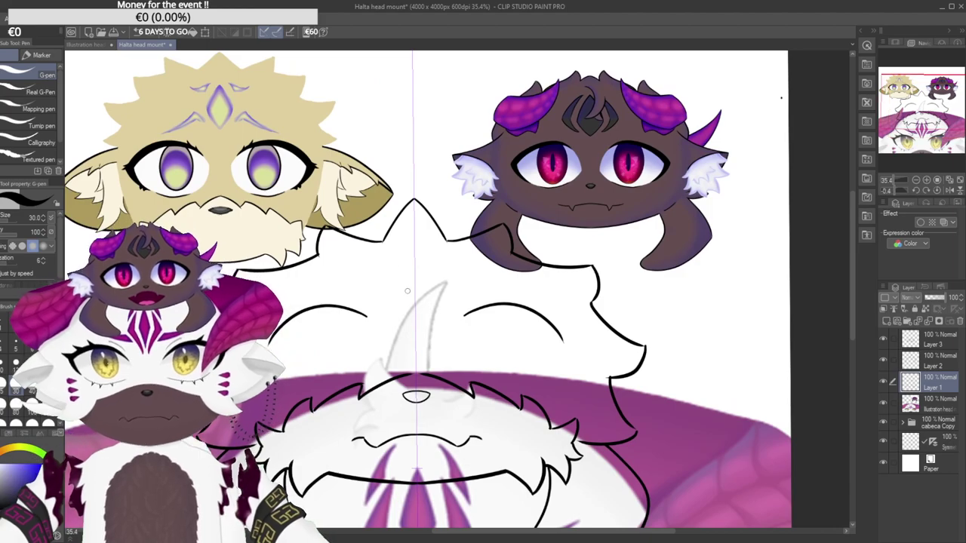
Try mirrored forehead markings with a central diamond and small flanking shapes above the eyes, then undo them.
{"action": "left_click_drag", "start_coordinate": [414, 308], "coordinate": [413, 233]}
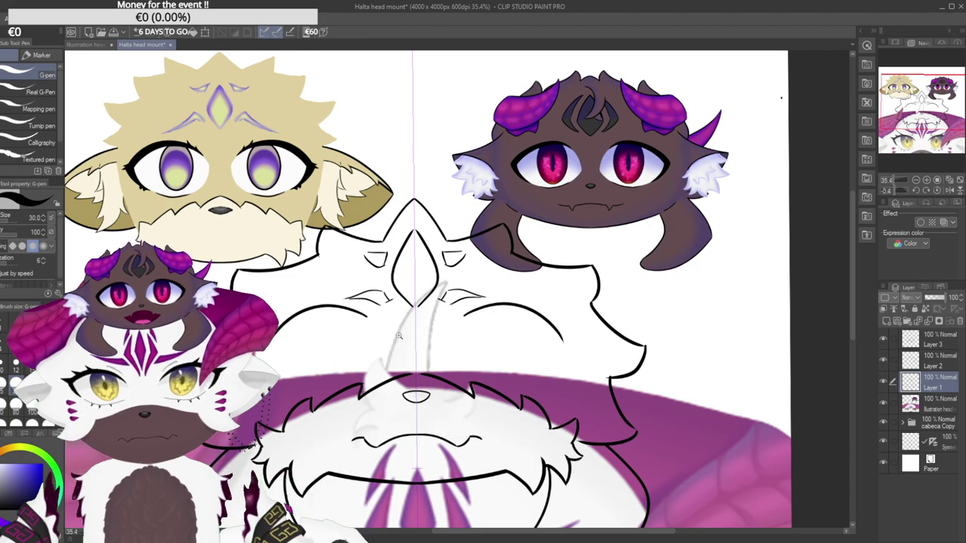
{"action": "scroll", "coordinate": [383, 304], "scroll_direction": "down", "scroll_amount": 5}
{"action": "scroll", "coordinate": [381, 352], "scroll_direction": "up", "scroll_amount": 3}
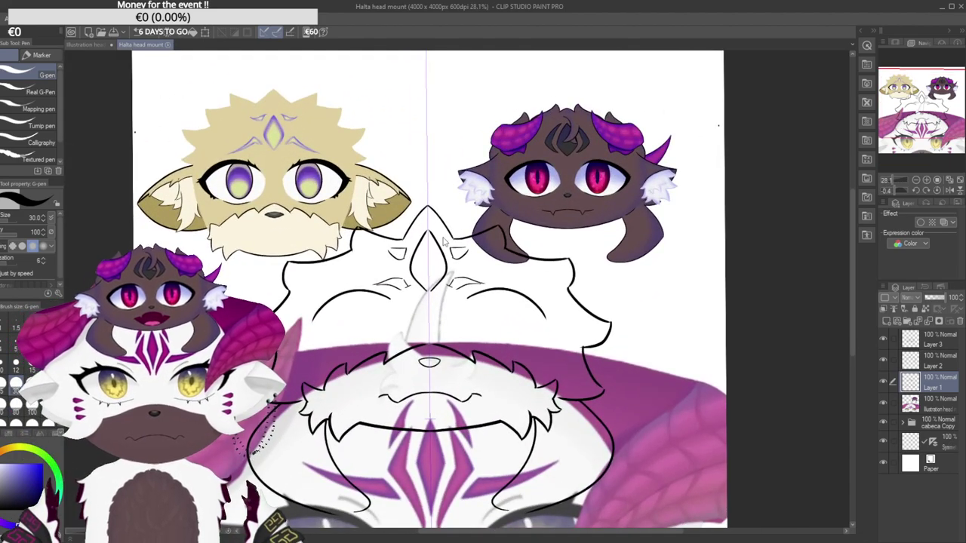
{"action": "key", "text": "ctrl+z"}
{"action": "key", "text": "ctrl+z"}
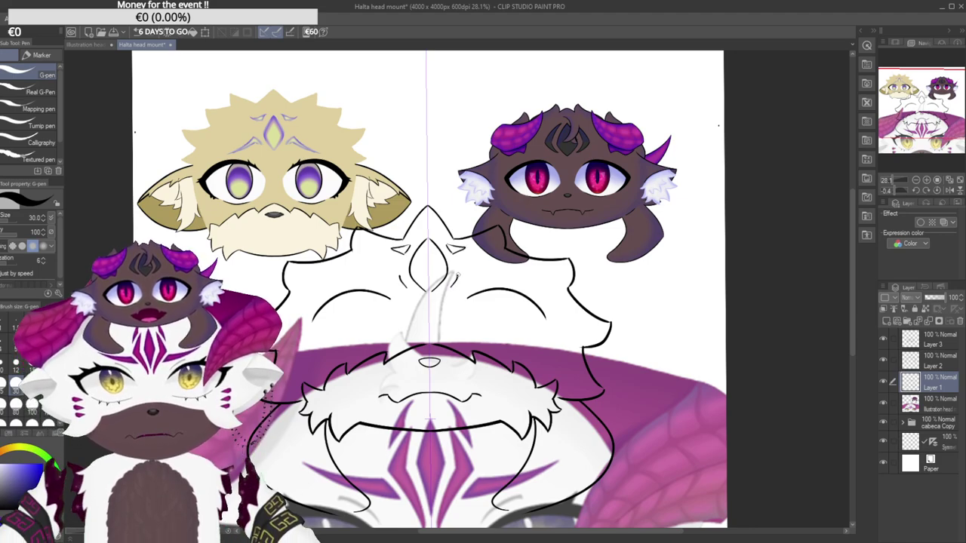
{"action": "scroll", "coordinate": [454, 307], "scroll_direction": "down", "scroll_amount": 5}
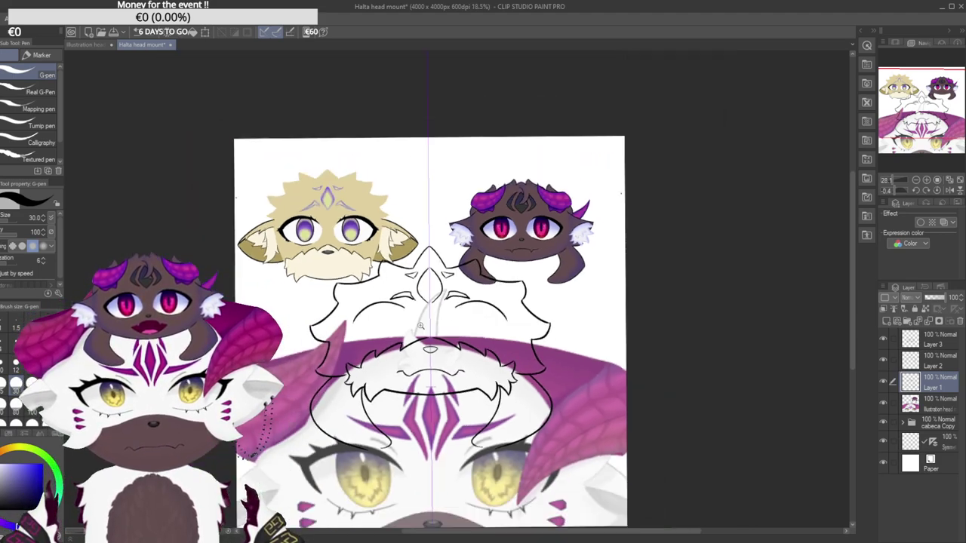
{"action": "scroll", "coordinate": [455, 338], "scroll_direction": "up", "scroll_amount": 5}
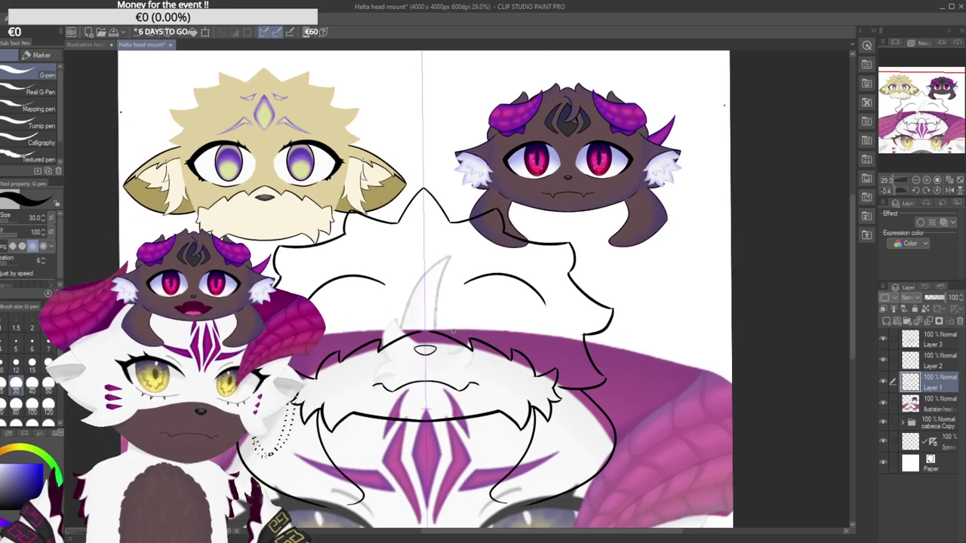
Extend each upper eyelid with a short curved line down from its outer end, mirrored about the centre line with the G-pen at size 30.
{"action": "key", "text": "shift"}
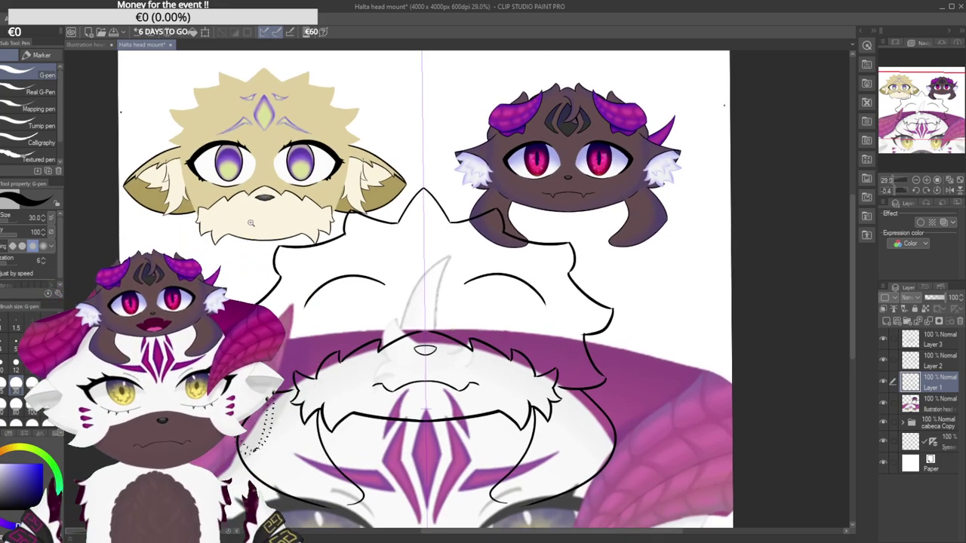
{"action": "left_click_drag", "start_coordinate": [255, 178], "coordinate": [289, 131]}
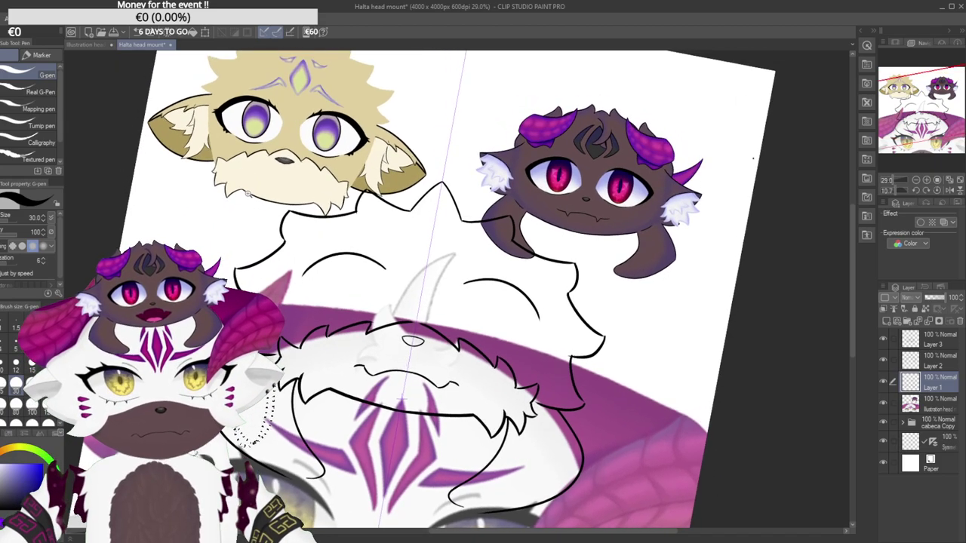
{"action": "scroll", "coordinate": [246, 193], "scroll_direction": "up", "scroll_amount": 6}
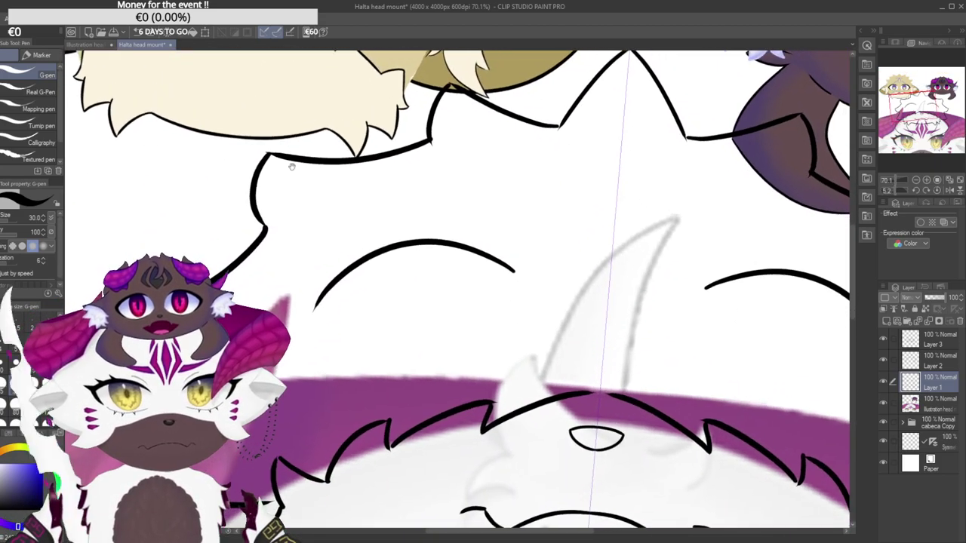
{"action": "left_click_drag", "start_coordinate": [293, 166], "coordinate": [248, 224]}
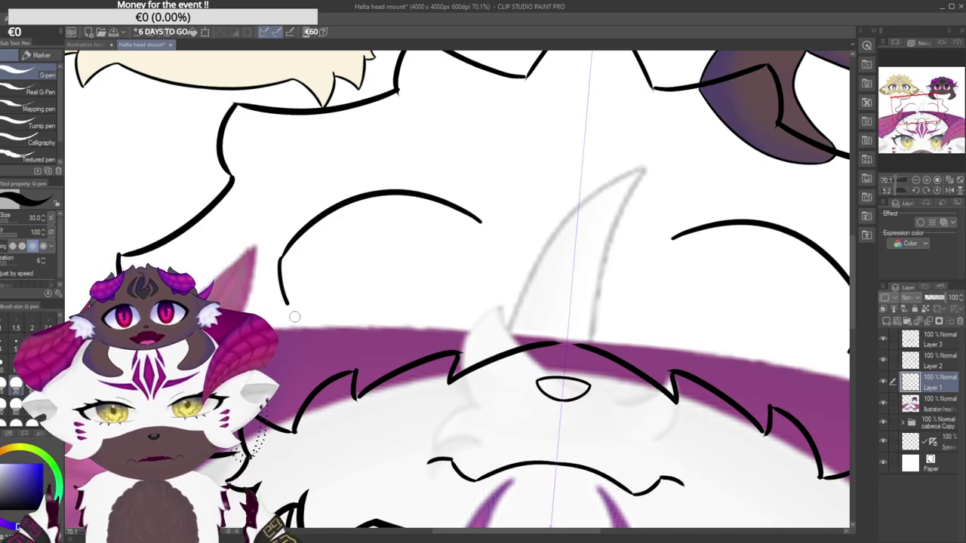
{"action": "left_click_drag", "start_coordinate": [306, 200], "coordinate": [258, 242]}
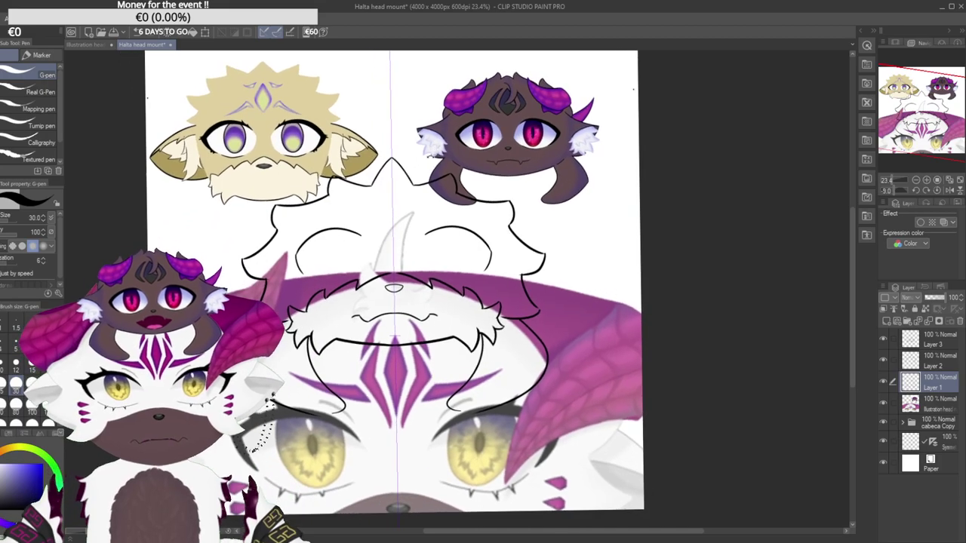
Try a second size 30 curve outside each eye's outer line, starting from its lower tip, then undo every attempt.
{"action": "scroll", "coordinate": [315, 209], "scroll_direction": "up", "scroll_amount": 5}
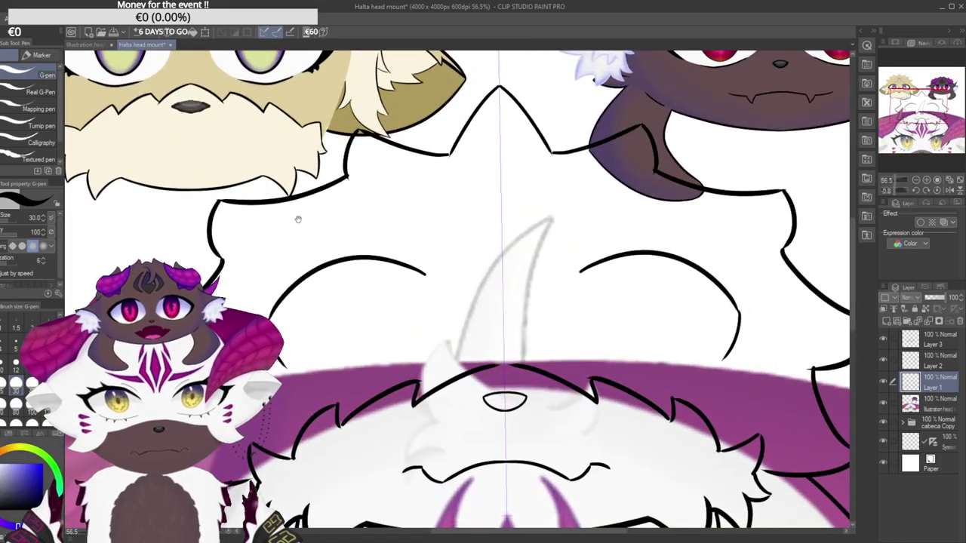
{"action": "scroll", "coordinate": [298, 238], "scroll_direction": "up", "scroll_amount": 6}
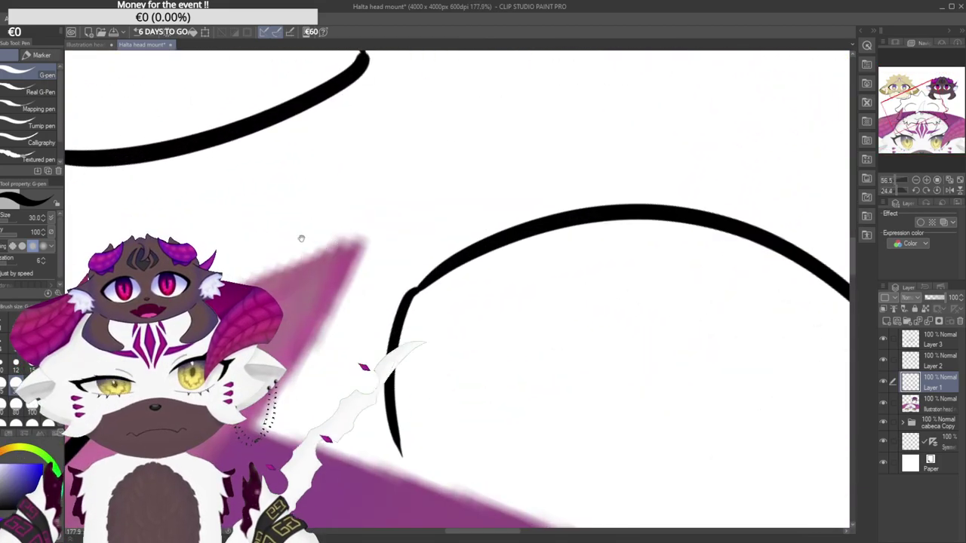
{"action": "mouse_move", "coordinate": [387, 453]}
{"action": "left_mouse_down"}
{"action": "mouse_move", "coordinate": [370, 391]}
{"action": "mouse_move", "coordinate": [400, 282]}
{"action": "left_mouse_up"}
{"action": "key", "text": "ctrl+z"}
{"action": "mouse_move", "coordinate": [387, 447]}
{"action": "left_mouse_down"}
{"action": "mouse_move", "coordinate": [365, 384]}
{"action": "mouse_move", "coordinate": [403, 267]}
{"action": "left_mouse_up"}
{"action": "key", "text": "ctrl+z"}
{"action": "left_click_drag", "start_coordinate": [387, 445], "coordinate": [390, 266]}
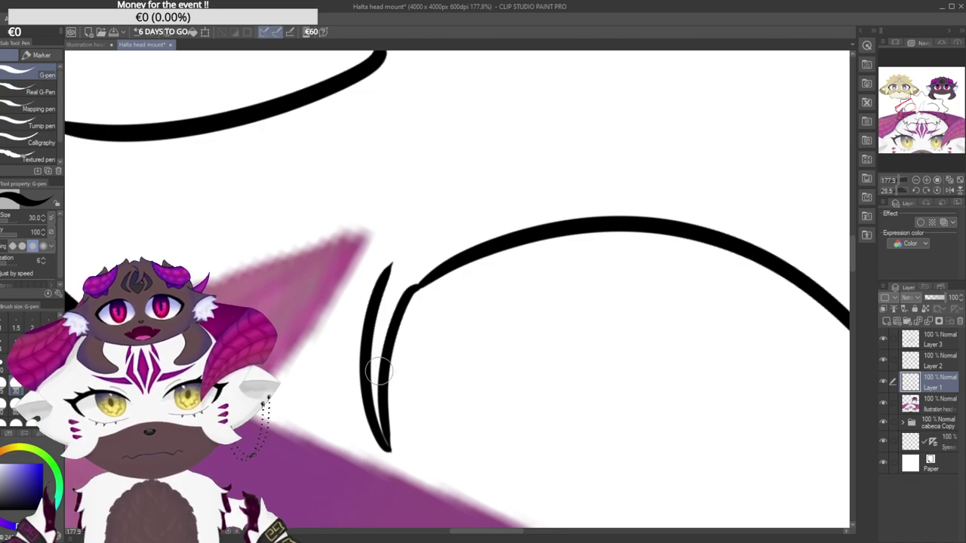
{"action": "key", "text": "ctrl+z"}
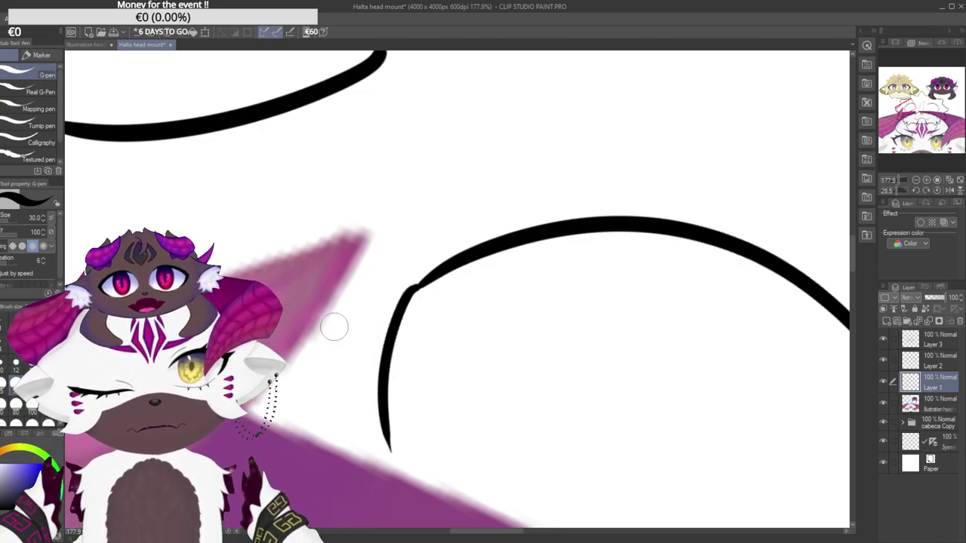
{"action": "mouse_move", "coordinate": [387, 445]}
{"action": "left_mouse_down"}
{"action": "mouse_move", "coordinate": [363, 356]}
{"action": "mouse_move", "coordinate": [367, 280]}
{"action": "left_mouse_up"}
{"action": "key", "text": "ctrl+z"}
{"action": "left_click_drag", "start_coordinate": [389, 453], "coordinate": [397, 276]}
{"action": "key", "text": "ctrl+z"}
{"action": "left_click_drag", "start_coordinate": [391, 451], "coordinate": [400, 268]}
{"action": "key", "text": "ctrl+z"}
{"action": "left_click_drag", "start_coordinate": [390, 447], "coordinate": [399, 268]}
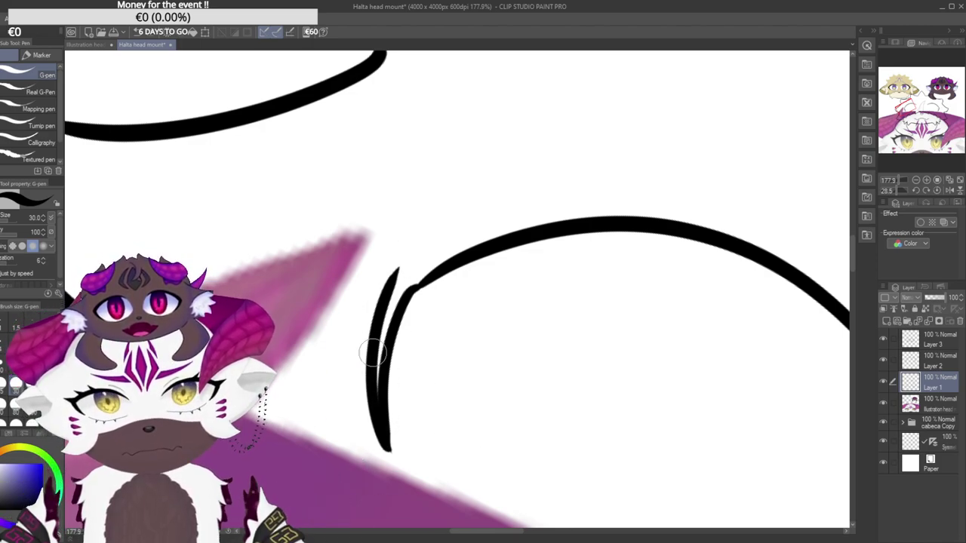
{"action": "key", "text": "ctrl+z"}
{"action": "mouse_move", "coordinate": [388, 448]}
{"action": "left_mouse_down"}
{"action": "mouse_move", "coordinate": [370, 404]}
{"action": "mouse_move", "coordinate": [397, 267]}
{"action": "left_mouse_up"}
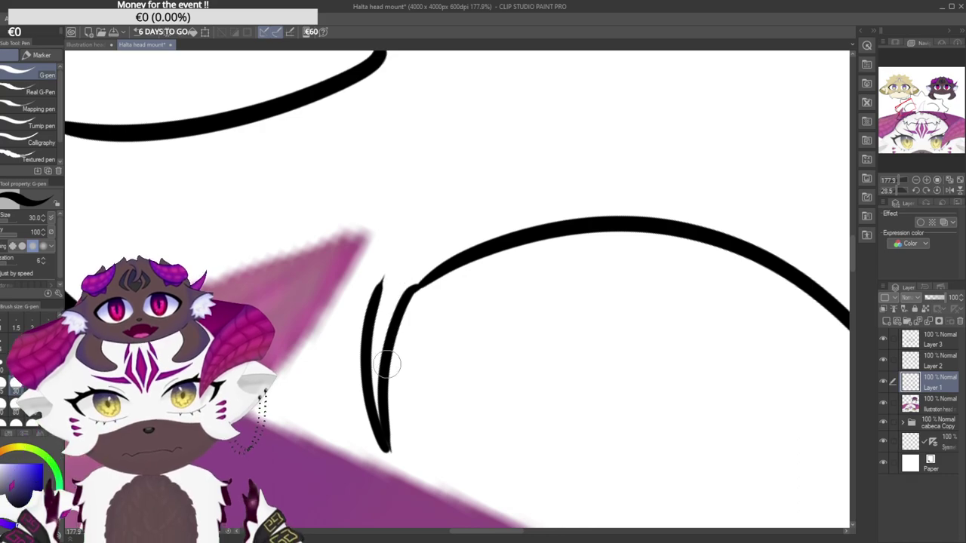
{"action": "key", "text": "ctrl+z"}
Reduce the G-pen to size 20 and draw a thin mirrored curve outside each eye's outer line, starting at its lower tip.
{"action": "key", "text": "bracketleft"}
{"action": "key", "text": "bracketleft"}
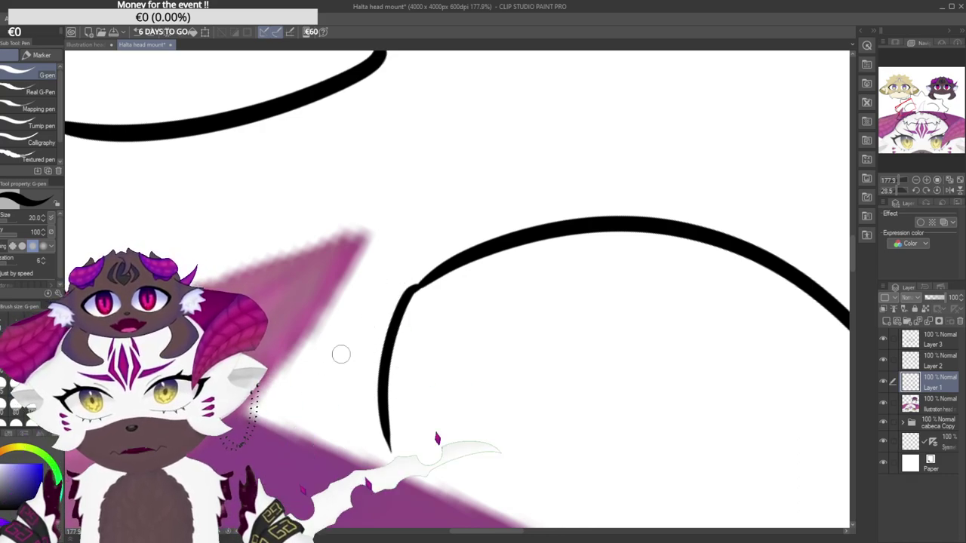
{"action": "left_click_drag", "start_coordinate": [368, 400], "coordinate": [389, 252]}
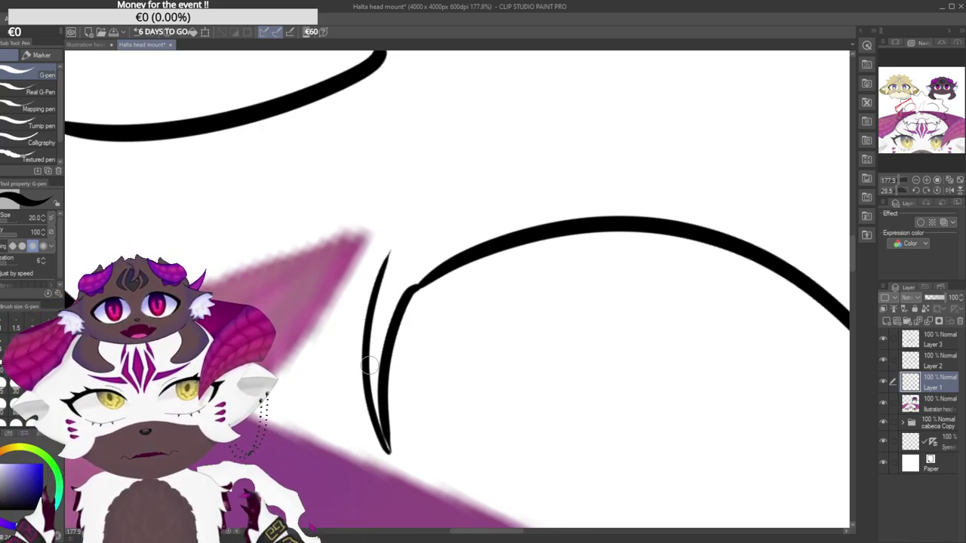
{"action": "key", "text": "ctrl+z"}
{"action": "key", "text": "ctrl+y"}
{"action": "key", "text": "ctrl+z"}
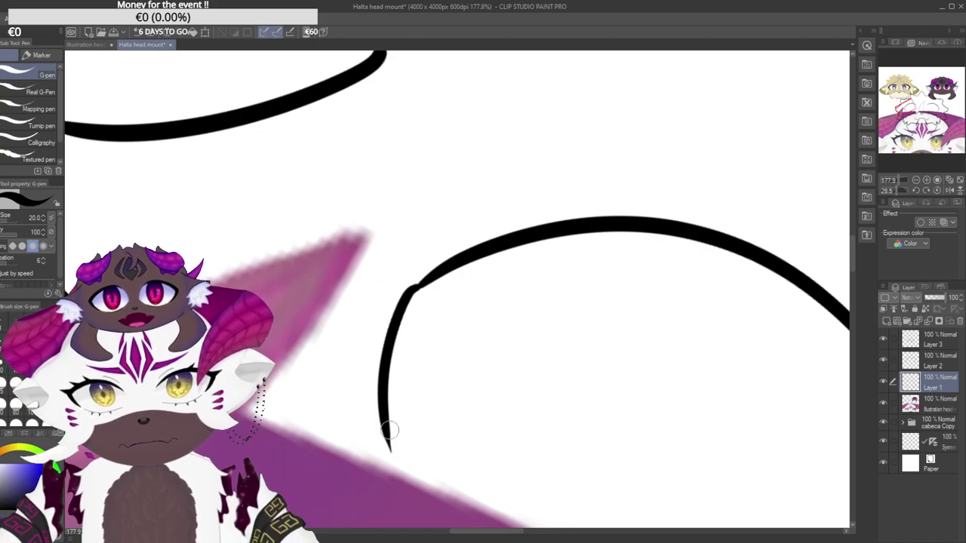
{"action": "mouse_move", "coordinate": [389, 451]}
{"action": "left_mouse_down"}
{"action": "mouse_move", "coordinate": [369, 318]}
{"action": "mouse_move", "coordinate": [403, 260]}
{"action": "mouse_move", "coordinate": [352, 241]}
{"action": "mouse_move", "coordinate": [354, 275]}
{"action": "left_mouse_up"}
Try thin size 20 curves along the outside of the upper eyelid from its inner tip, then undo them.
{"action": "left_click_drag", "start_coordinate": [382, 246], "coordinate": [430, 171]}
{"action": "mouse_move", "coordinate": [483, 152]}
{"action": "left_mouse_down"}
{"action": "mouse_move", "coordinate": [302, 441]}
{"action": "mouse_move", "coordinate": [355, 209]}
{"action": "mouse_move", "coordinate": [309, 284]}
{"action": "mouse_move", "coordinate": [383, 222]}
{"action": "mouse_move", "coordinate": [338, 183]}
{"action": "mouse_move", "coordinate": [301, 234]}
{"action": "left_mouse_up"}
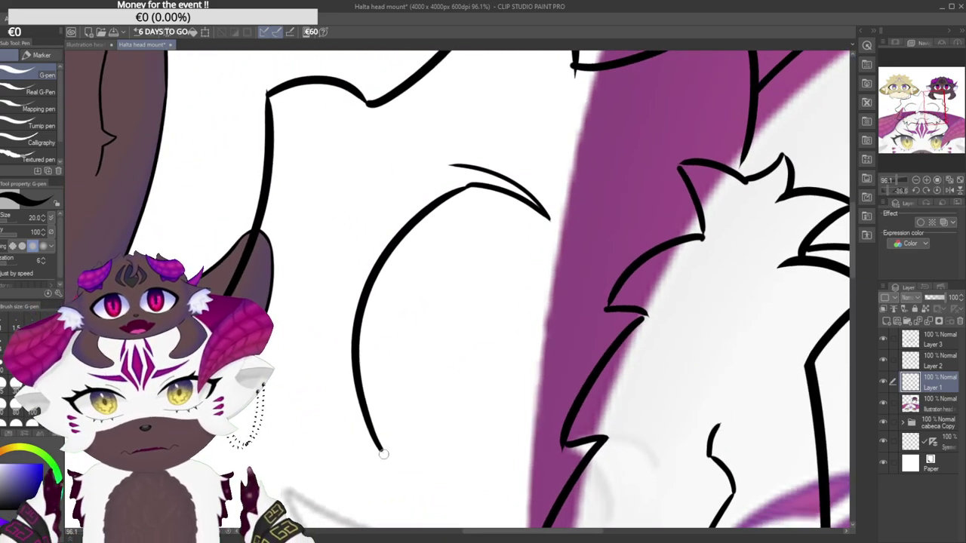
{"action": "mouse_move", "coordinate": [392, 218]}
{"action": "left_mouse_down"}
{"action": "mouse_move", "coordinate": [468, 103]}
{"action": "mouse_move", "coordinate": [387, 97]}
{"action": "left_mouse_up"}
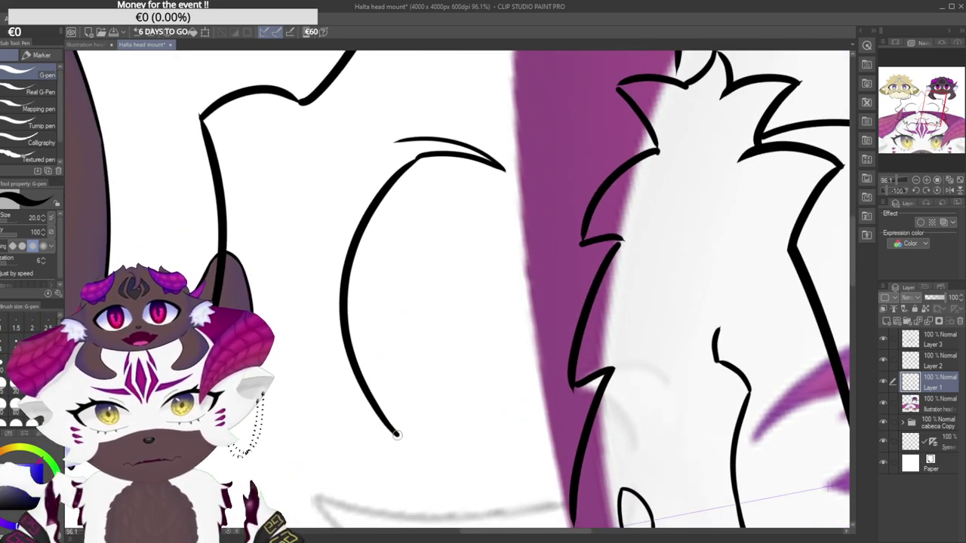
{"action": "mouse_move", "coordinate": [397, 436]}
{"action": "left_mouse_down"}
{"action": "mouse_move", "coordinate": [338, 332]}
{"action": "mouse_move", "coordinate": [420, 151]}
{"action": "left_mouse_up"}
{"action": "key", "text": "ctrl+z"}
{"action": "left_click_drag", "start_coordinate": [395, 435], "coordinate": [404, 144]}
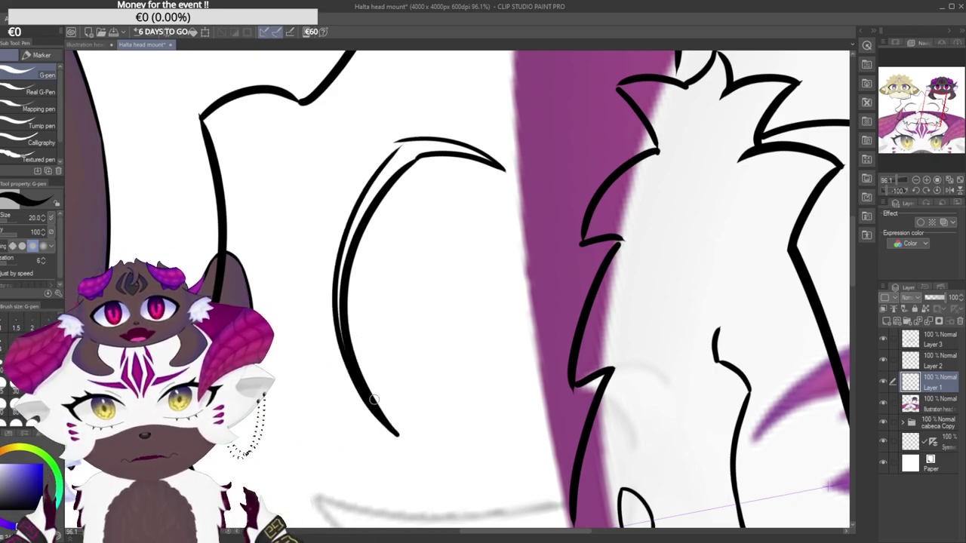
{"action": "key", "text": "ctrl+z"}
{"action": "mouse_move", "coordinate": [394, 436]}
{"action": "left_mouse_down"}
{"action": "mouse_move", "coordinate": [342, 258]}
{"action": "mouse_move", "coordinate": [397, 166]}
{"action": "left_mouse_up"}
{"action": "key", "text": "ctrl+z"}
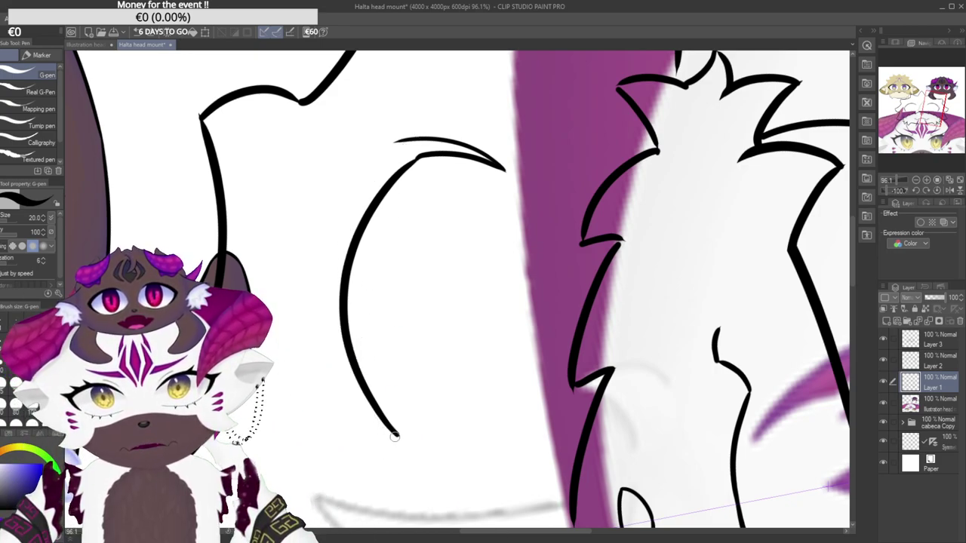
{"action": "left_click_drag", "start_coordinate": [394, 436], "coordinate": [381, 155]}
{"action": "key", "text": "ctrl+z"}
{"action": "left_click_drag", "start_coordinate": [340, 343], "coordinate": [388, 156]}
{"action": "key", "text": "ctrl+z"}
{"action": "left_click_drag", "start_coordinate": [396, 435], "coordinate": [373, 172]}
{"action": "key", "text": "ctrl+z"}
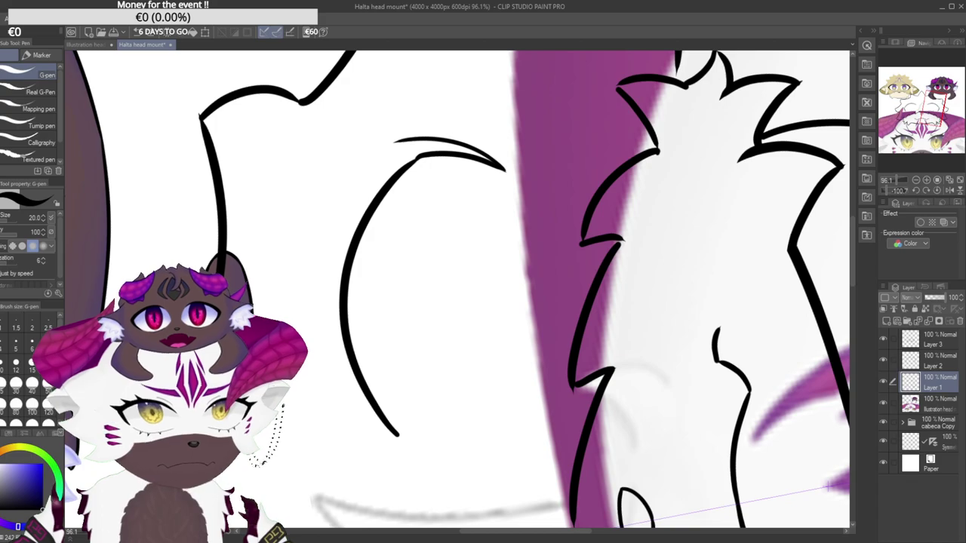
Draw a thin mirrored curve above each upper eyelid from its inner tip to the outer-edge curve, undoing the unsatisfactory attempts.
{"action": "scroll", "coordinate": [413, 249], "scroll_direction": "down", "scroll_amount": 3}
{"action": "left_click_drag", "start_coordinate": [412, 245], "coordinate": [417, 153]}
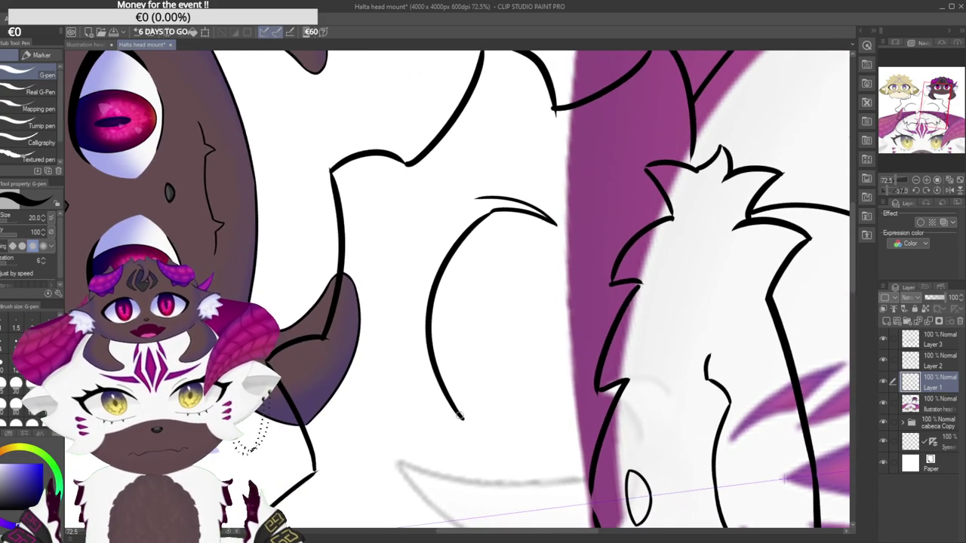
{"action": "left_click_drag", "start_coordinate": [462, 421], "coordinate": [441, 209]}
{"action": "key", "text": "ctrl+z"}
{"action": "mouse_move", "coordinate": [478, 101]}
{"action": "left_mouse_down"}
{"action": "mouse_move", "coordinate": [442, 118]}
{"action": "mouse_move", "coordinate": [360, 216]}
{"action": "mouse_move", "coordinate": [310, 180]}
{"action": "left_mouse_up"}
{"action": "left_click_drag", "start_coordinate": [394, 348], "coordinate": [299, 136]}
{"action": "key", "text": "ctrl+z"}
{"action": "mouse_move", "coordinate": [395, 347]}
{"action": "left_mouse_down"}
{"action": "mouse_move", "coordinate": [341, 319]}
{"action": "mouse_move", "coordinate": [305, 158]}
{"action": "left_mouse_up"}
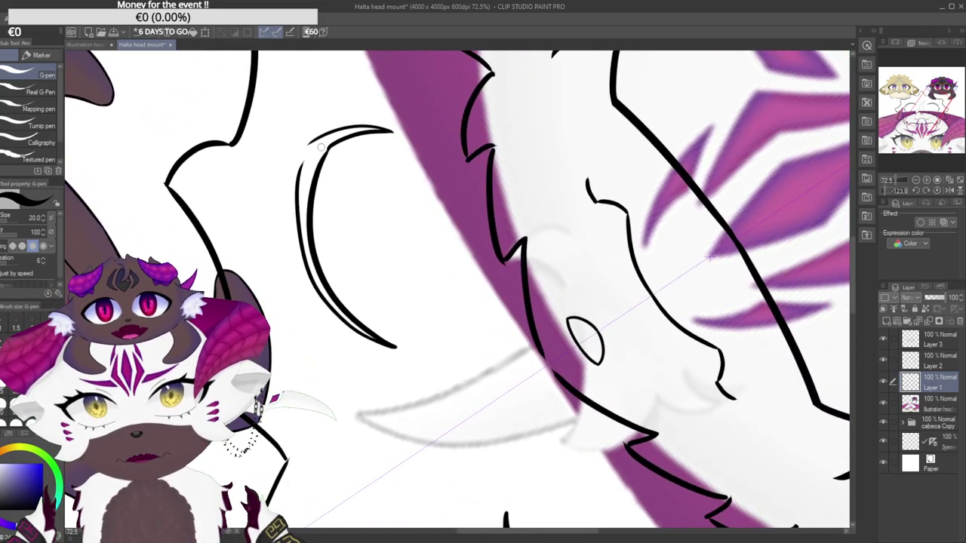
{"action": "key", "text": "ctrl+z"}
{"action": "mouse_move", "coordinate": [395, 347]}
{"action": "left_mouse_down"}
{"action": "mouse_move", "coordinate": [279, 193]}
{"action": "mouse_move", "coordinate": [292, 138]}
{"action": "left_mouse_up"}
{"action": "key", "text": "ctrl+z"}
{"action": "mouse_move", "coordinate": [395, 347]}
{"action": "left_mouse_down"}
{"action": "mouse_move", "coordinate": [380, 346]}
{"action": "mouse_move", "coordinate": [297, 168]}
{"action": "left_mouse_up"}
{"action": "key", "text": "ctrl+z"}
{"action": "mouse_move", "coordinate": [393, 347]}
{"action": "left_mouse_down"}
{"action": "mouse_move", "coordinate": [331, 317]}
{"action": "mouse_move", "coordinate": [290, 169]}
{"action": "left_mouse_up"}
{"action": "key", "text": "ctrl+z"}
{"action": "left_click_drag", "start_coordinate": [393, 347], "coordinate": [291, 169]}
{"action": "key", "text": "ctrl+z"}
{"action": "left_click_drag", "start_coordinate": [395, 348], "coordinate": [320, 282]}
{"action": "key", "text": "ctrl+z"}
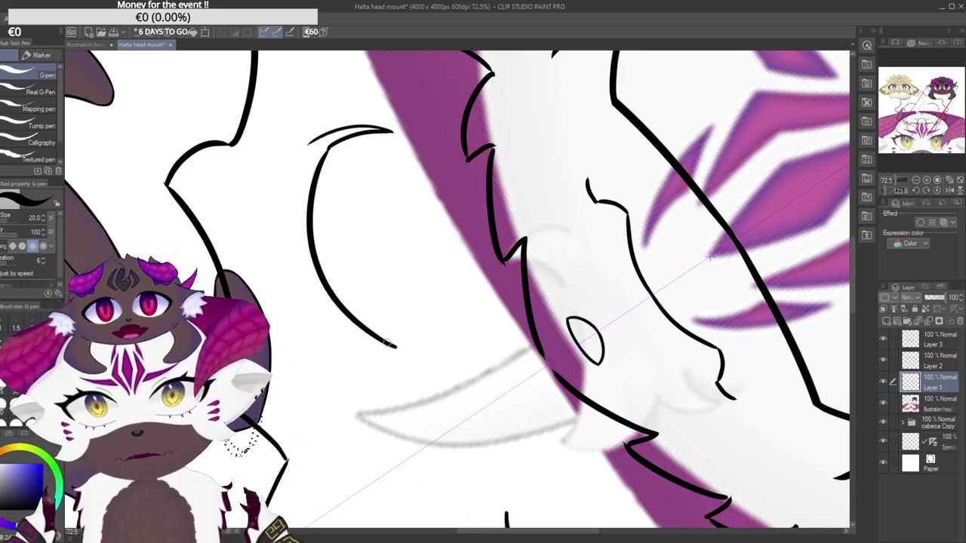
{"action": "mouse_move", "coordinate": [395, 347]}
{"action": "left_mouse_down"}
{"action": "mouse_move", "coordinate": [316, 299]}
{"action": "mouse_move", "coordinate": [302, 151]}
{"action": "mouse_move", "coordinate": [392, 131]}
{"action": "left_mouse_up"}
{"action": "key", "text": "ctrl+z"}
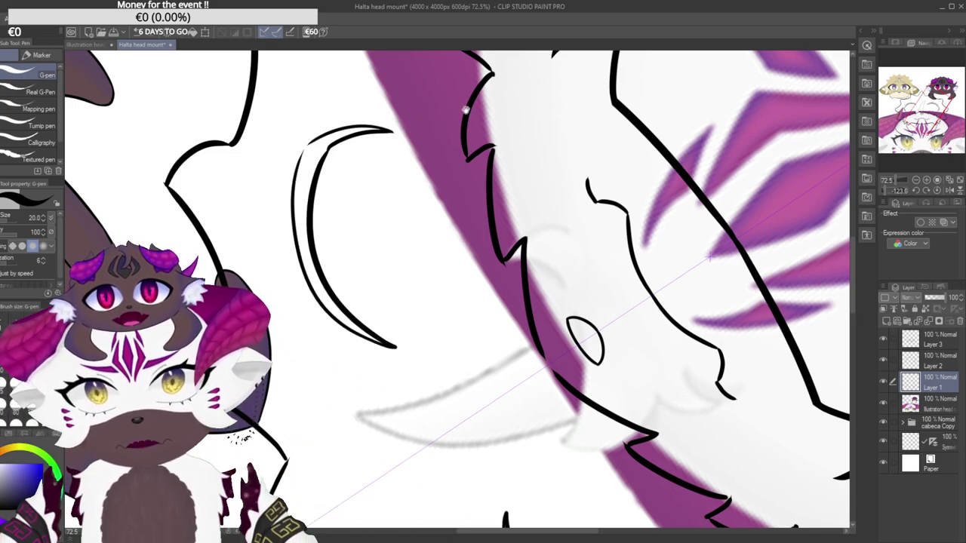
Redraw the short outer-corner segment of the right closed eye's crescent outline so it sits closer to the inner line.
{"action": "mouse_move", "coordinate": [464, 110]}
{"action": "left_mouse_down"}
{"action": "mouse_move", "coordinate": [548, 257]}
{"action": "mouse_move", "coordinate": [528, 356]}
{"action": "mouse_move", "coordinate": [494, 353]}
{"action": "left_mouse_up"}
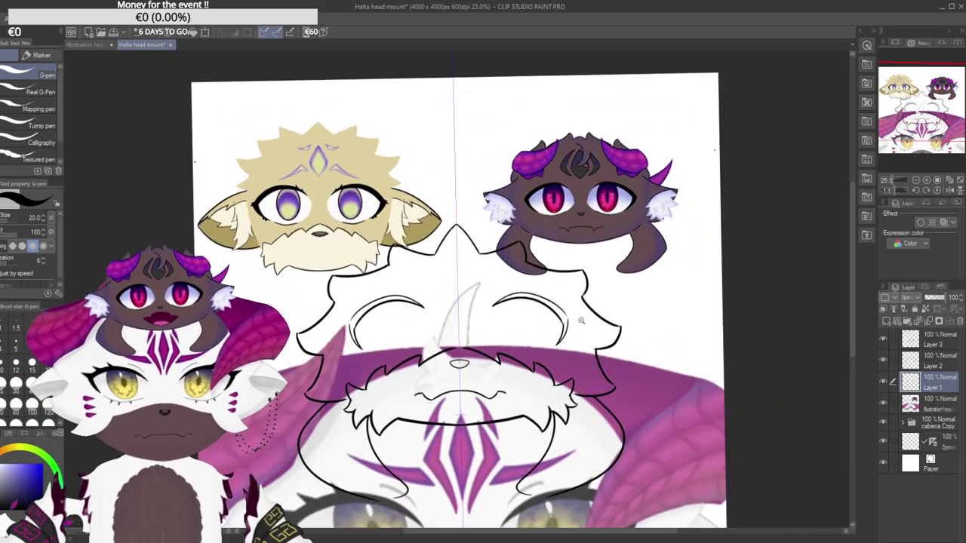
{"action": "scroll", "coordinate": [523, 368], "scroll_direction": "up", "scroll_amount": 7}
{"action": "left_click_drag", "start_coordinate": [393, 157], "coordinate": [367, 438]}
{"action": "left_click_drag", "start_coordinate": [454, 127], "coordinate": [365, 190]}
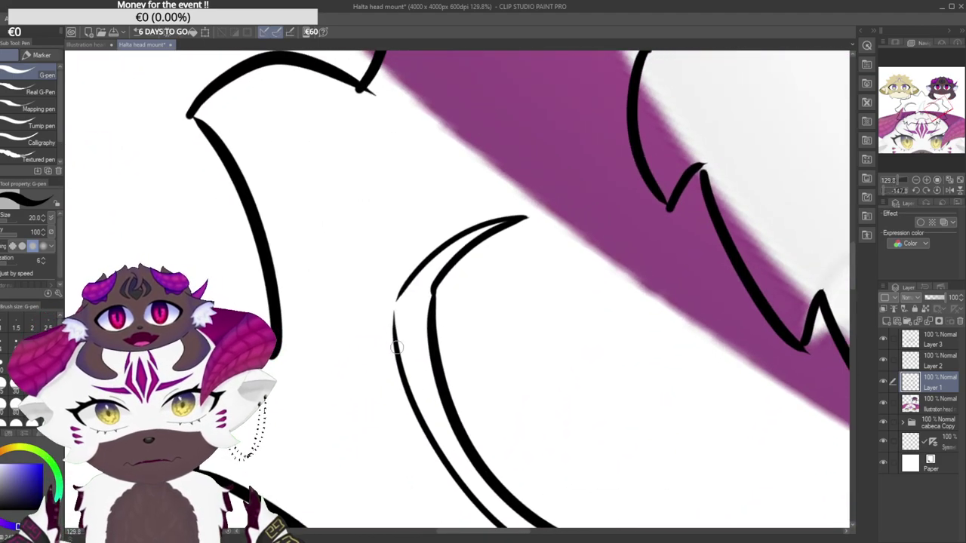
{"action": "left_click_drag", "start_coordinate": [433, 157], "coordinate": [534, 335]}
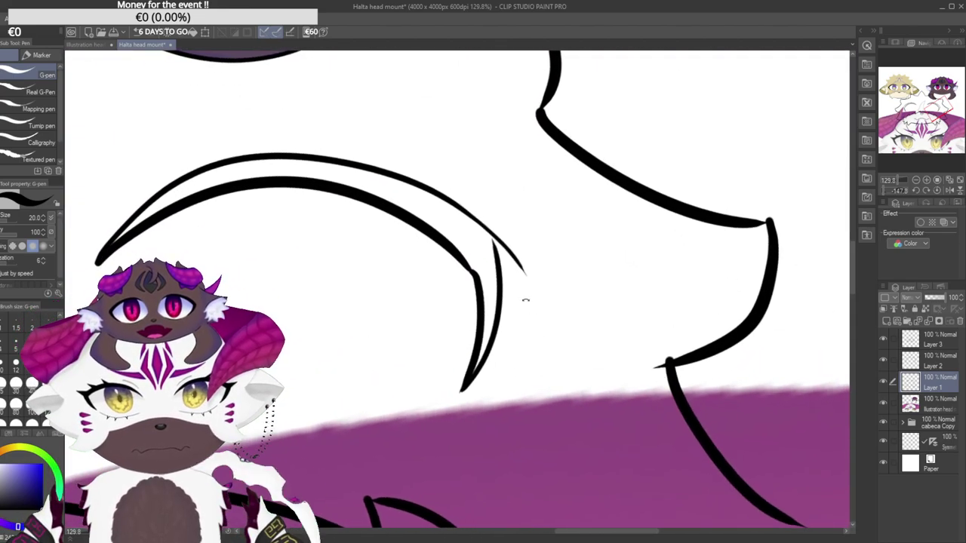
{"action": "mouse_move", "coordinate": [490, 236]}
{"action": "left_mouse_down"}
{"action": "mouse_move", "coordinate": [506, 201]}
{"action": "mouse_move", "coordinate": [334, 214]}
{"action": "mouse_move", "coordinate": [396, 342]}
{"action": "mouse_move", "coordinate": [391, 295]}
{"action": "left_mouse_up"}
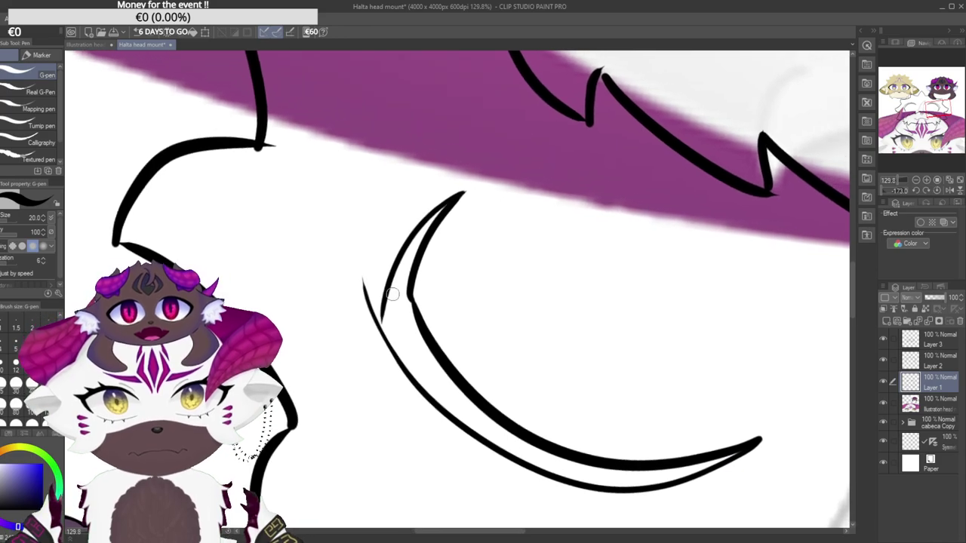
{"action": "scroll", "coordinate": [389, 276], "scroll_direction": "up", "scroll_amount": 2}
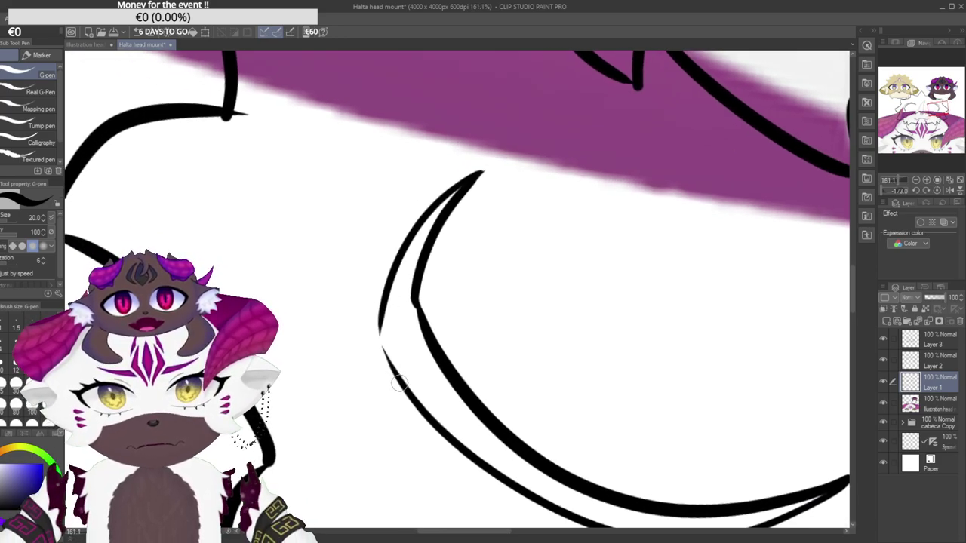
Join the two upper contour lines of the eyelid crescent at the outer corner with a G-pen stroke, redoing it until it fits.
{"action": "key", "text": "ctrl+z"}
{"action": "left_click_drag", "start_coordinate": [393, 374], "coordinate": [385, 263]}
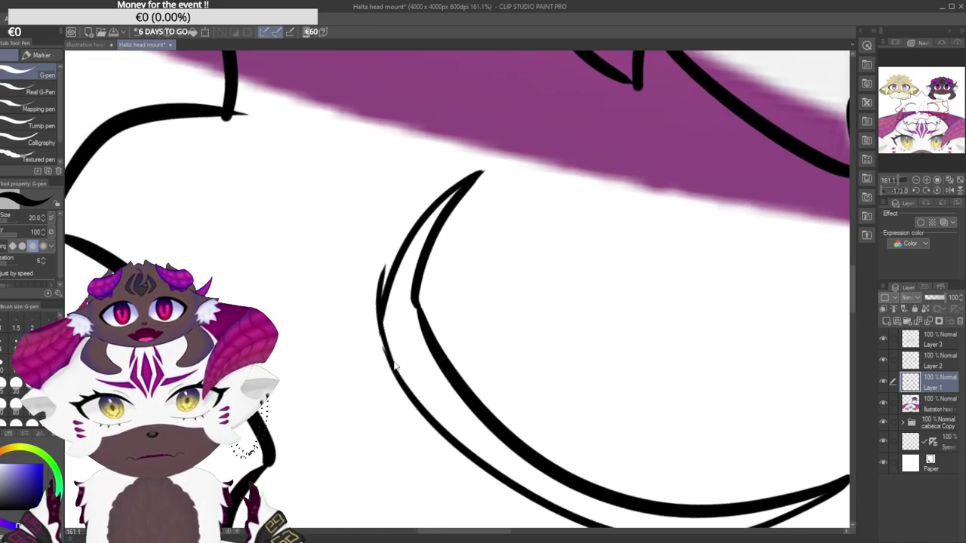
{"action": "left_click_drag", "start_coordinate": [397, 376], "coordinate": [379, 247]}
{"action": "key", "text": "ctrl+z"}
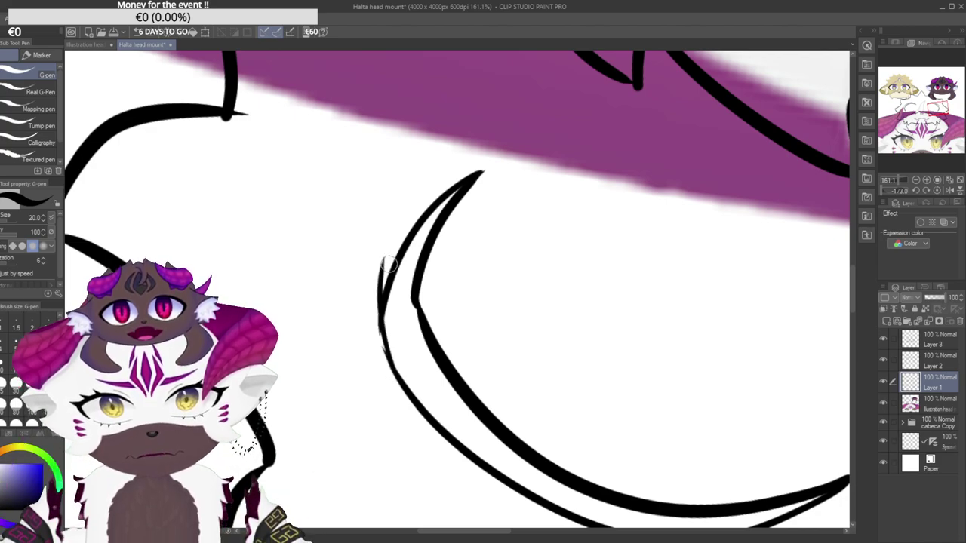
{"action": "left_click_drag", "start_coordinate": [393, 377], "coordinate": [370, 245]}
{"action": "key", "text": "ctrl+z"}
{"action": "left_click_drag", "start_coordinate": [393, 370], "coordinate": [377, 252]}
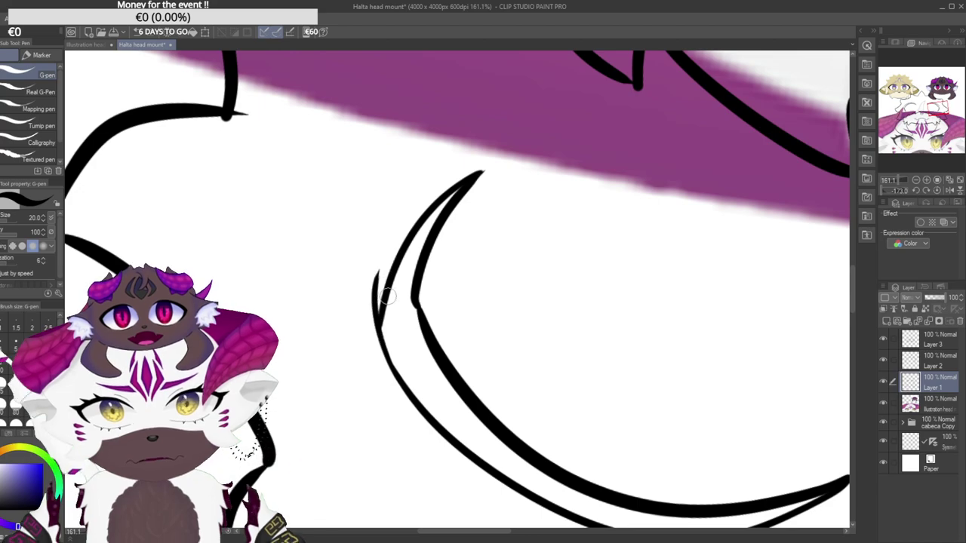
{"action": "key", "text": "ctrl+z"}
{"action": "left_click_drag", "start_coordinate": [430, 230], "coordinate": [387, 255]}
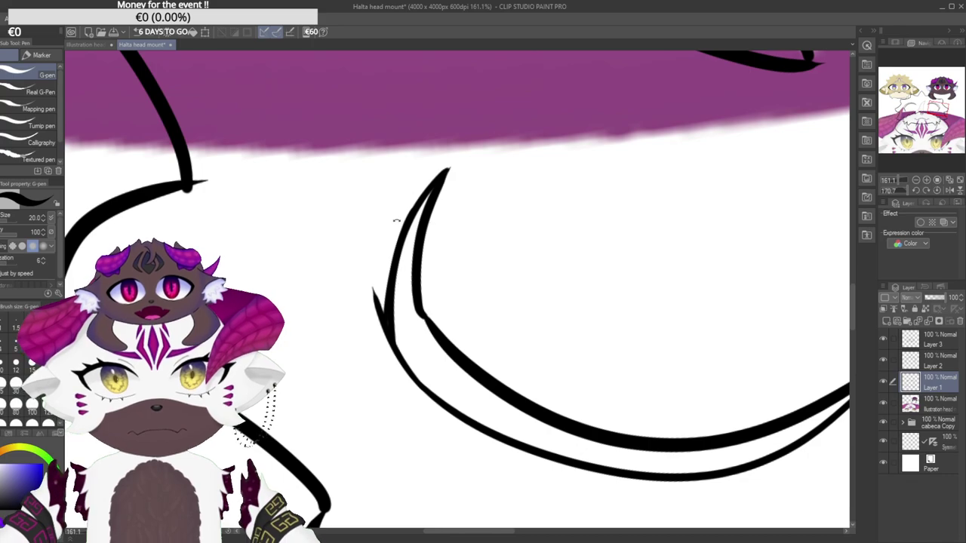
Erase the overshooting line end outside the eyelid crescent's outer corner with the Hard eraser.
{"action": "key", "text": "e"}
{"action": "scroll", "coordinate": [370, 294], "scroll_direction": "up", "scroll_amount": 2}
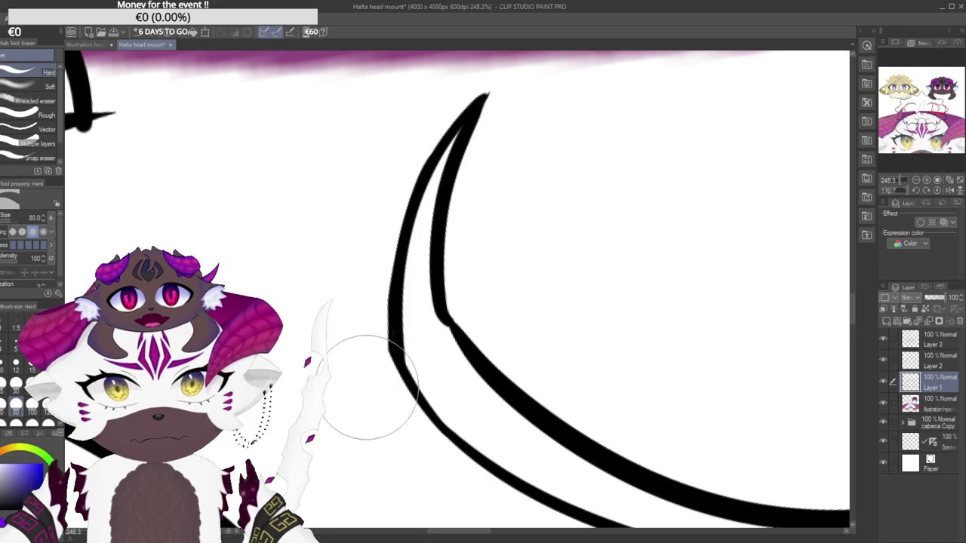
{"action": "left_click_drag", "start_coordinate": [368, 264], "coordinate": [545, 299]}
{"action": "left_click_drag", "start_coordinate": [489, 318], "coordinate": [514, 305]}
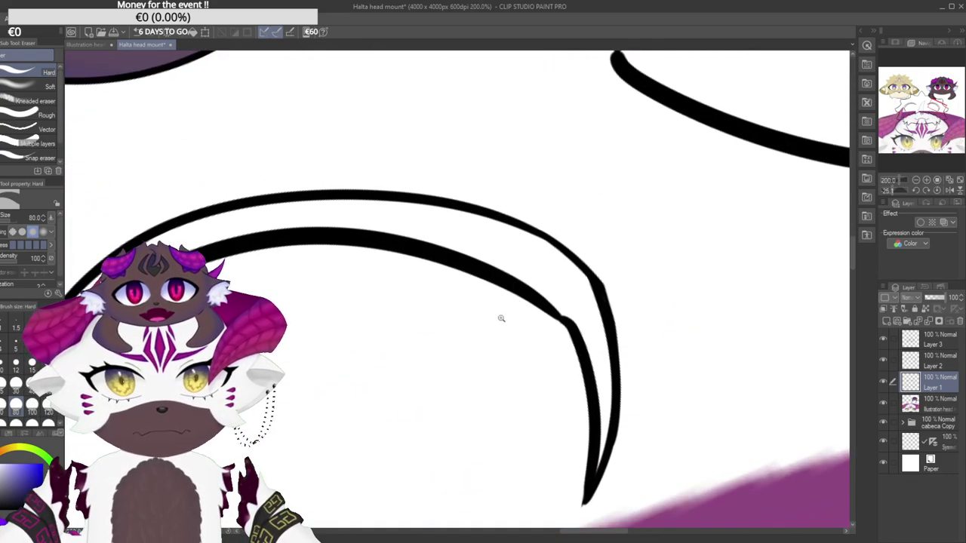
Trim the blunt inner tip of the eyelid crescent into a sharp point with the Hard eraser.
{"action": "scroll", "coordinate": [494, 322], "scroll_direction": "down", "scroll_amount": 6}
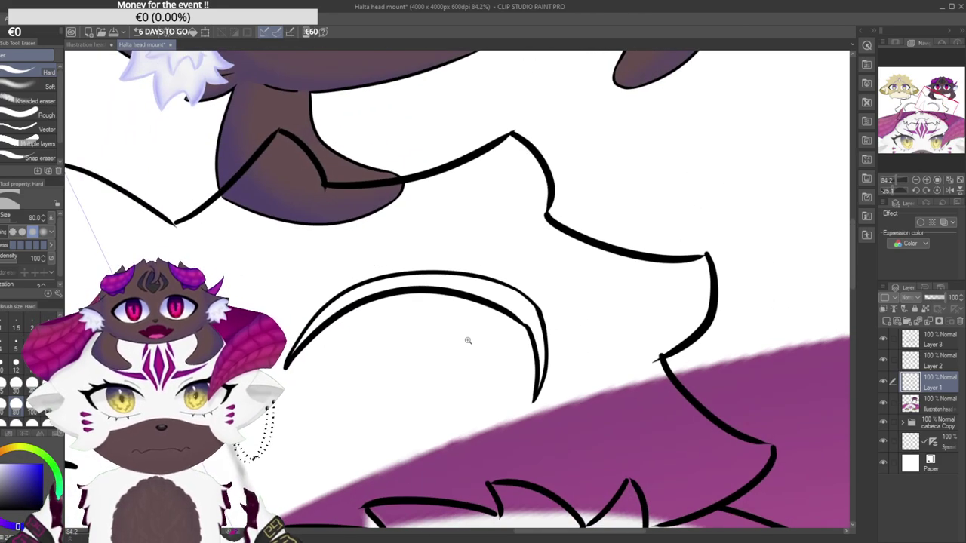
{"action": "scroll", "coordinate": [457, 327], "scroll_direction": "down", "scroll_amount": 2}
{"action": "scroll", "coordinate": [456, 327], "scroll_direction": "up", "scroll_amount": 8}
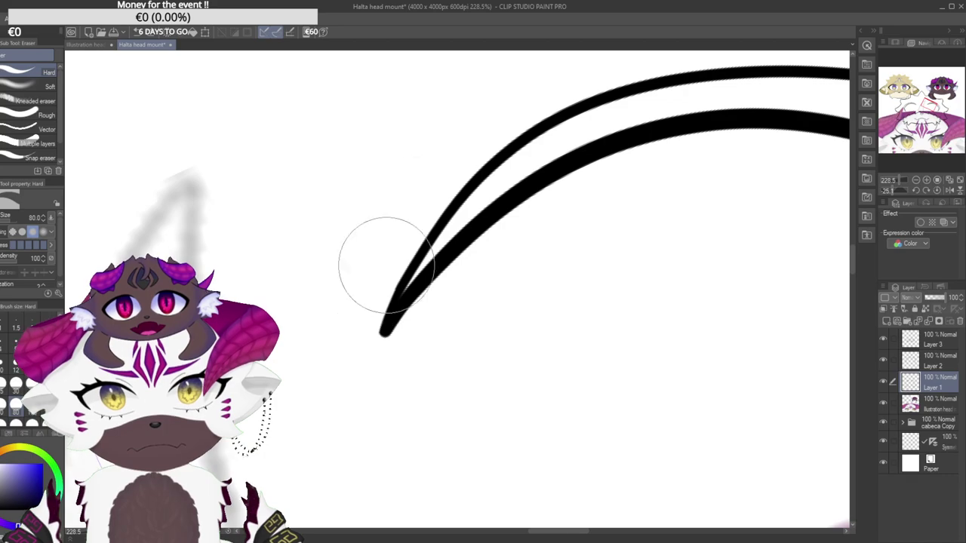
{"action": "left_click_drag", "start_coordinate": [362, 353], "coordinate": [447, 144]}
{"action": "key", "text": "ctrl+z"}
{"action": "left_click_drag", "start_coordinate": [376, 374], "coordinate": [456, 148]}
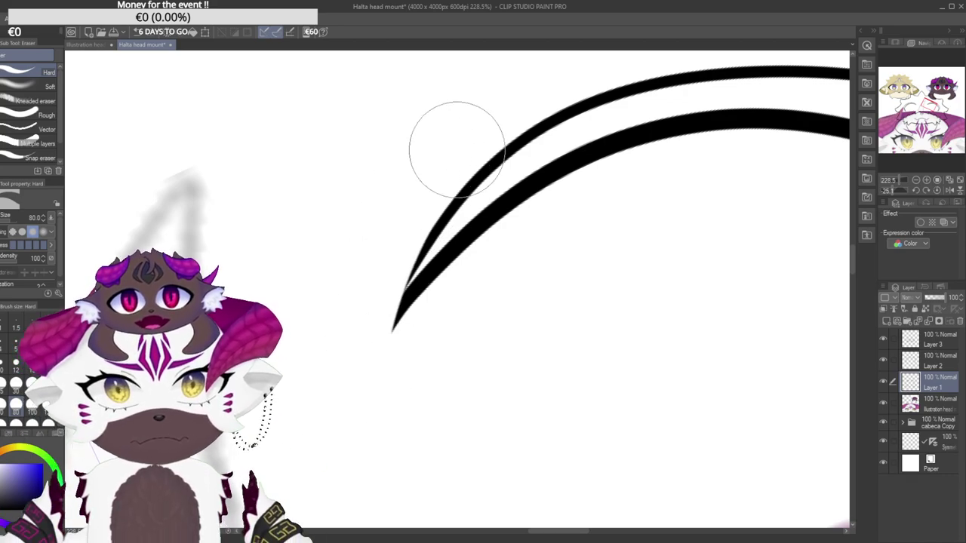
Fill the inner tip of the eyelid crescent solid black with the G-pen at size 17.
{"action": "scroll", "coordinate": [383, 368], "scroll_direction": "down", "scroll_amount": 9}
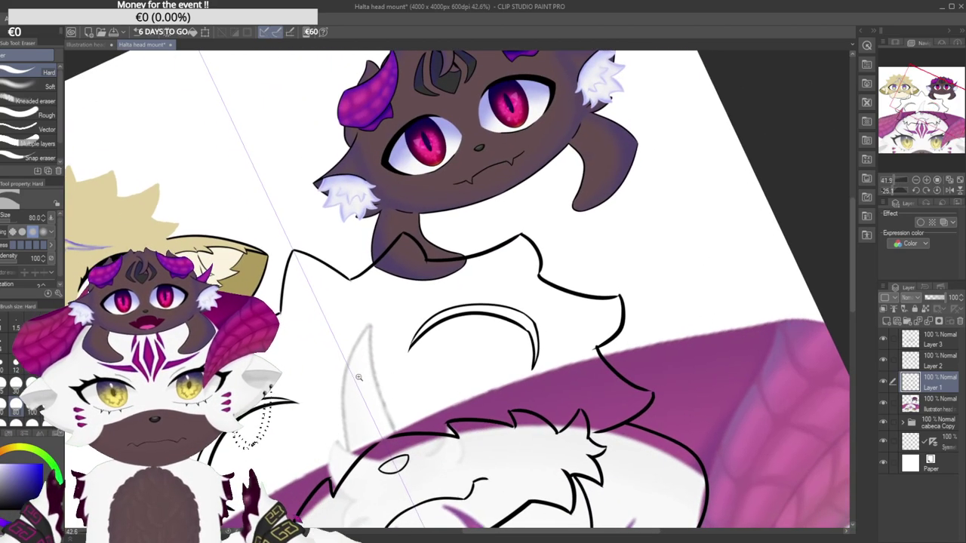
{"action": "scroll", "coordinate": [368, 360], "scroll_direction": "up", "scroll_amount": 7}
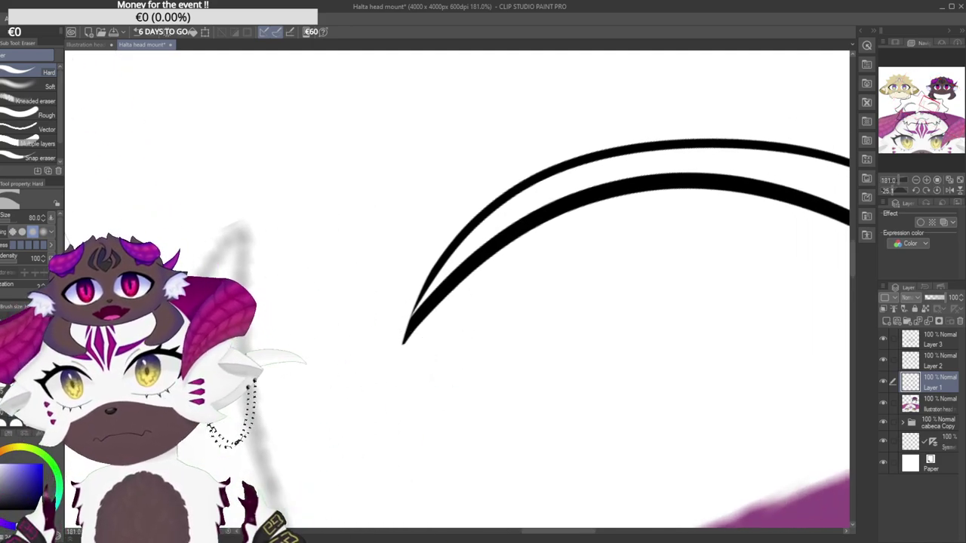
{"action": "key", "text": "p"}
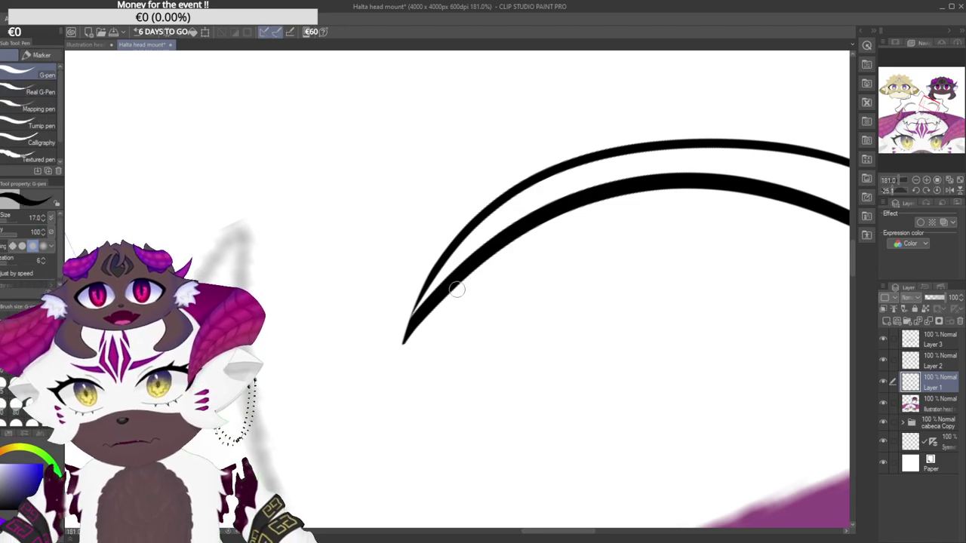
{"action": "left_click_drag", "start_coordinate": [449, 244], "coordinate": [306, 287]}
{"action": "left_click_drag", "start_coordinate": [289, 253], "coordinate": [279, 330]}
{"action": "mouse_move", "coordinate": [291, 402]}
{"action": "left_mouse_down"}
{"action": "mouse_move", "coordinate": [338, 438]}
{"action": "mouse_move", "coordinate": [351, 362]}
{"action": "mouse_move", "coordinate": [341, 330]}
{"action": "mouse_move", "coordinate": [348, 295]}
{"action": "left_mouse_up"}
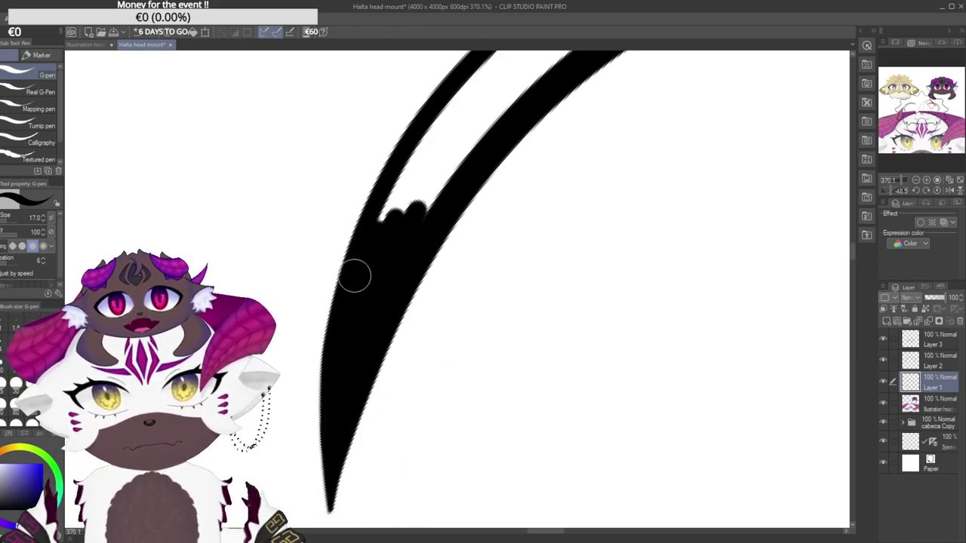
Continue the black fill between the two contour lines along the middle arc of the eyelid crescent.
{"action": "left_click_drag", "start_coordinate": [452, 148], "coordinate": [390, 229]}
{"action": "left_click_drag", "start_coordinate": [427, 163], "coordinate": [384, 181]}
{"action": "mouse_move", "coordinate": [361, 402]}
{"action": "left_mouse_down"}
{"action": "mouse_move", "coordinate": [399, 209]}
{"action": "mouse_move", "coordinate": [354, 350]}
{"action": "left_mouse_up"}
{"action": "mouse_move", "coordinate": [339, 389]}
{"action": "left_mouse_down"}
{"action": "mouse_move", "coordinate": [336, 315]}
{"action": "mouse_move", "coordinate": [373, 162]}
{"action": "mouse_move", "coordinate": [403, 116]}
{"action": "mouse_move", "coordinate": [353, 241]}
{"action": "mouse_move", "coordinate": [390, 226]}
{"action": "left_mouse_up"}
{"action": "left_click_drag", "start_coordinate": [459, 110], "coordinate": [363, 412]}
{"action": "left_click_drag", "start_coordinate": [414, 173], "coordinate": [337, 211]}
{"action": "left_click_drag", "start_coordinate": [411, 234], "coordinate": [375, 234]}
{"action": "mouse_move", "coordinate": [392, 343]}
{"action": "left_mouse_down"}
{"action": "mouse_move", "coordinate": [362, 350]}
{"action": "mouse_move", "coordinate": [352, 269]}
{"action": "mouse_move", "coordinate": [367, 384]}
{"action": "mouse_move", "coordinate": [381, 390]}
{"action": "left_mouse_up"}
{"action": "mouse_move", "coordinate": [435, 91]}
{"action": "left_mouse_down"}
{"action": "mouse_move", "coordinate": [390, 231]}
{"action": "mouse_move", "coordinate": [369, 257]}
{"action": "left_mouse_up"}
{"action": "mouse_move", "coordinate": [345, 379]}
{"action": "left_mouse_down"}
{"action": "mouse_move", "coordinate": [352, 272]}
{"action": "mouse_move", "coordinate": [335, 405]}
{"action": "mouse_move", "coordinate": [399, 221]}
{"action": "mouse_move", "coordinate": [364, 401]}
{"action": "mouse_move", "coordinate": [375, 358]}
{"action": "left_mouse_up"}
{"action": "left_click_drag", "start_coordinate": [437, 116], "coordinate": [360, 146]}
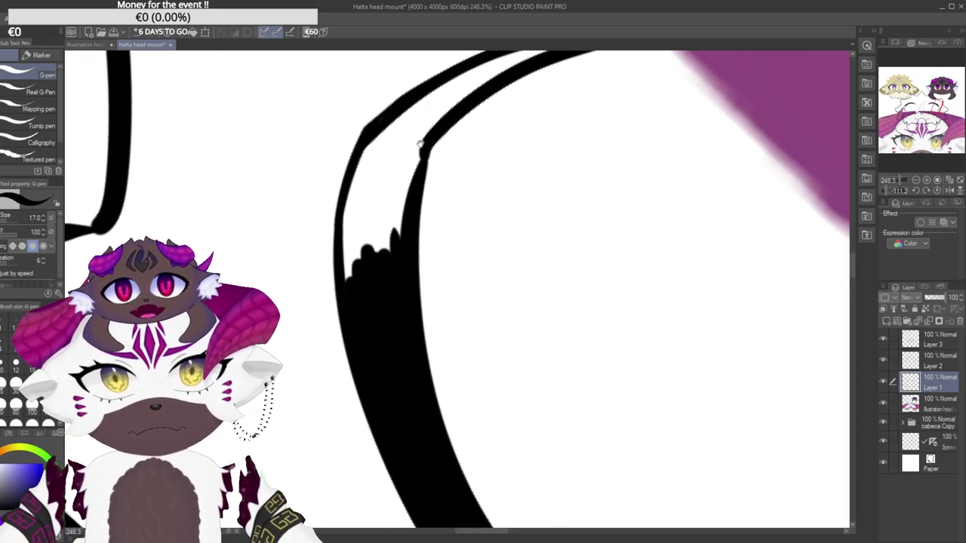
Extend the black fill of the eyelid crescent up to its angular outer corner.
{"action": "left_click_drag", "start_coordinate": [422, 141], "coordinate": [419, 220]}
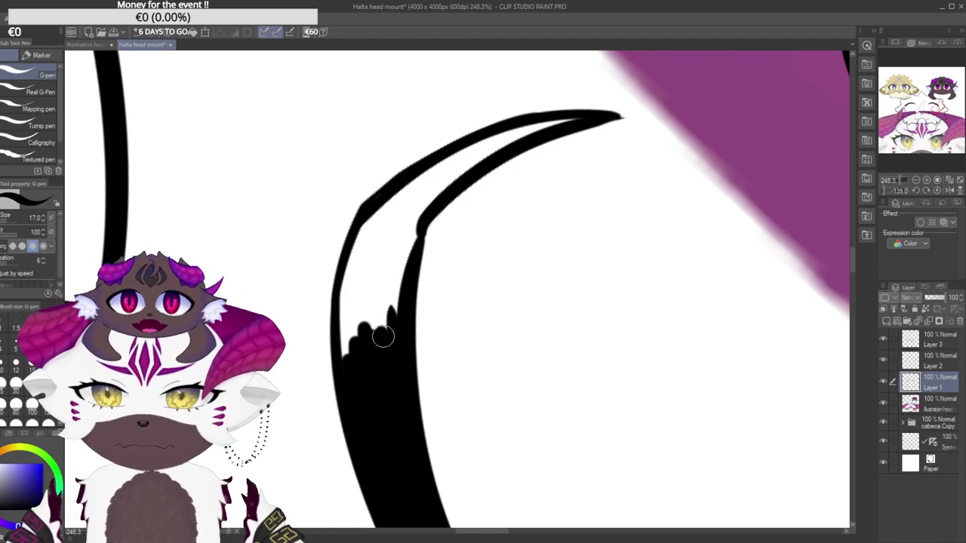
{"action": "key", "text": "ctrl+z"}
{"action": "left_click_drag", "start_coordinate": [352, 359], "coordinate": [344, 357]}
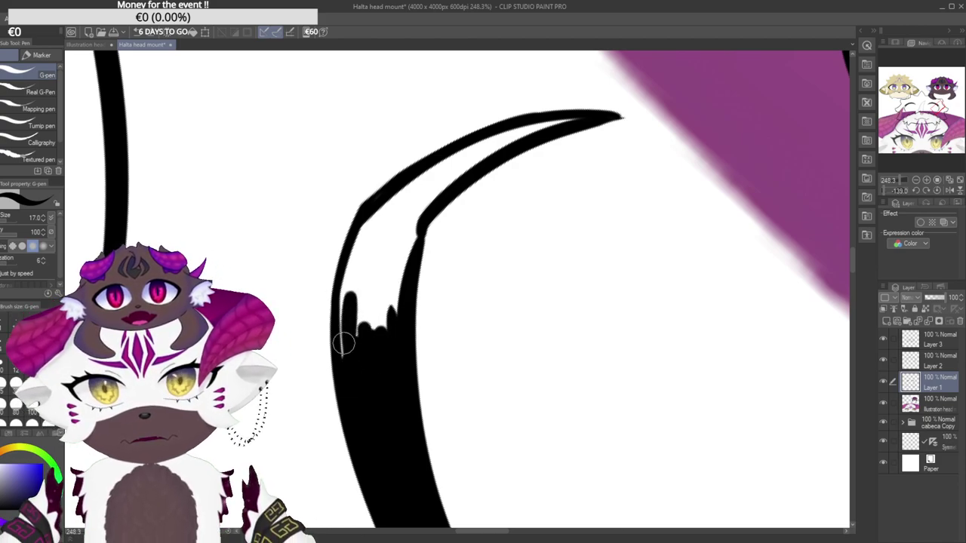
{"action": "mouse_move", "coordinate": [349, 293]}
{"action": "left_mouse_down"}
{"action": "mouse_move", "coordinate": [381, 249]}
{"action": "mouse_move", "coordinate": [415, 236]}
{"action": "left_mouse_up"}
{"action": "left_click_drag", "start_coordinate": [442, 140], "coordinate": [410, 219]}
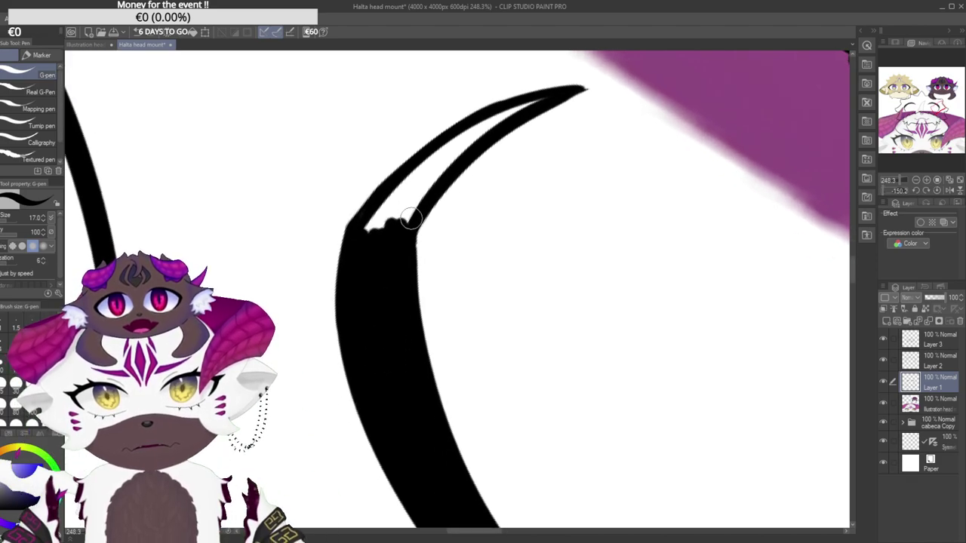
{"action": "left_click", "coordinate": [453, 185]}
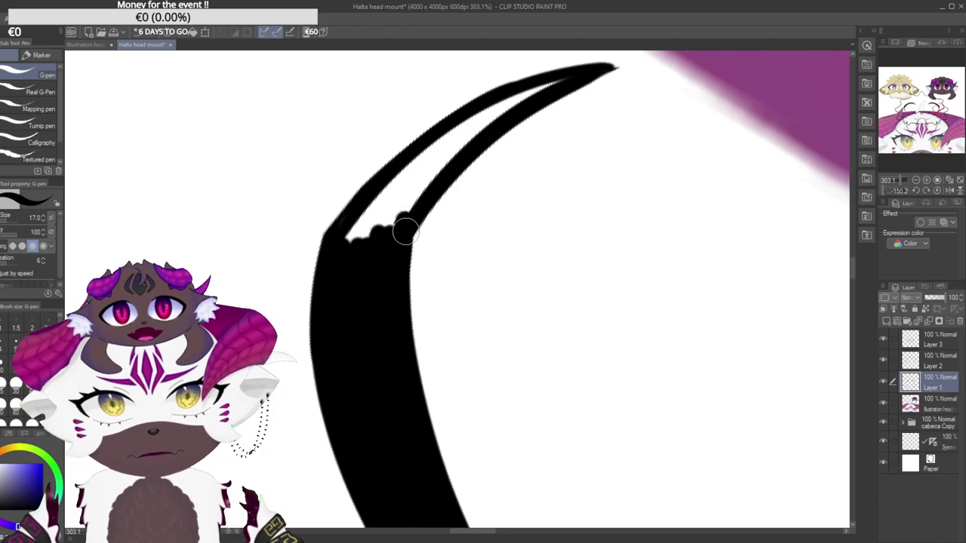
{"action": "mouse_move", "coordinate": [450, 192]}
{"action": "left_mouse_down"}
{"action": "mouse_move", "coordinate": [397, 203]}
{"action": "mouse_move", "coordinate": [383, 263]}
{"action": "mouse_move", "coordinate": [383, 226]}
{"action": "left_mouse_up"}
{"action": "left_click_drag", "start_coordinate": [355, 277], "coordinate": [389, 168]}
{"action": "key", "text": "ctrl+z"}
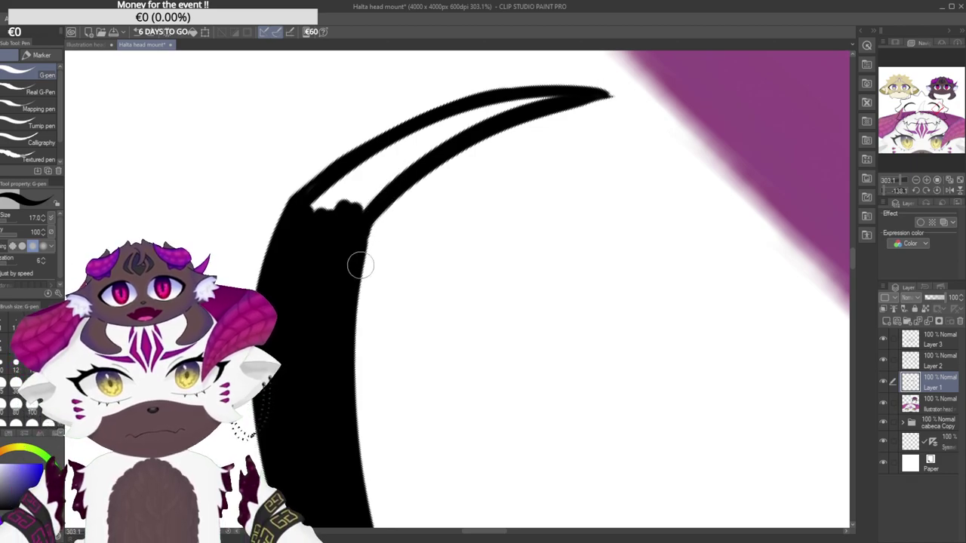
Fill the remaining white gap from the outer corner to the lower tip of the eyelid crescent in black.
{"action": "left_click_drag", "start_coordinate": [403, 150], "coordinate": [321, 248]}
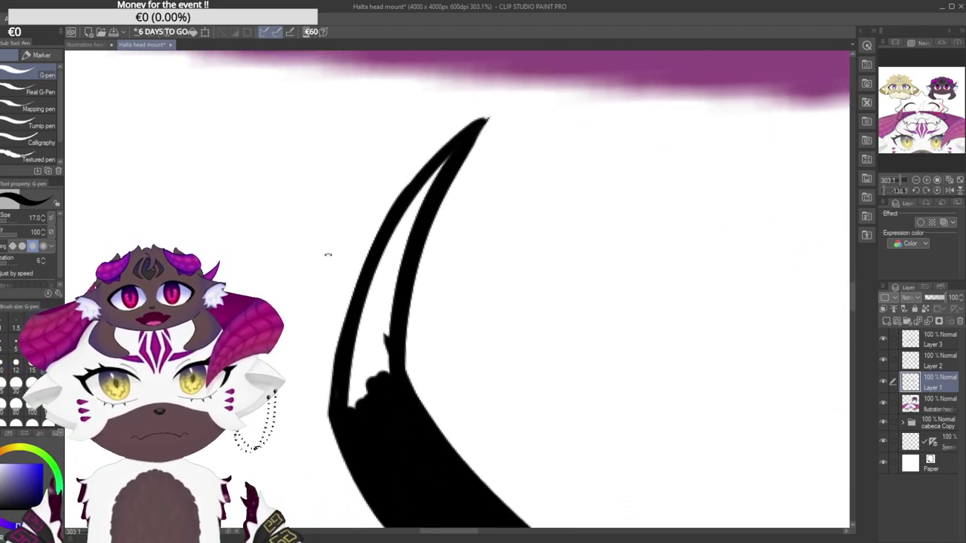
{"action": "mouse_move", "coordinate": [357, 407]}
{"action": "left_mouse_down"}
{"action": "mouse_move", "coordinate": [347, 405]}
{"action": "mouse_move", "coordinate": [391, 317]}
{"action": "left_mouse_up"}
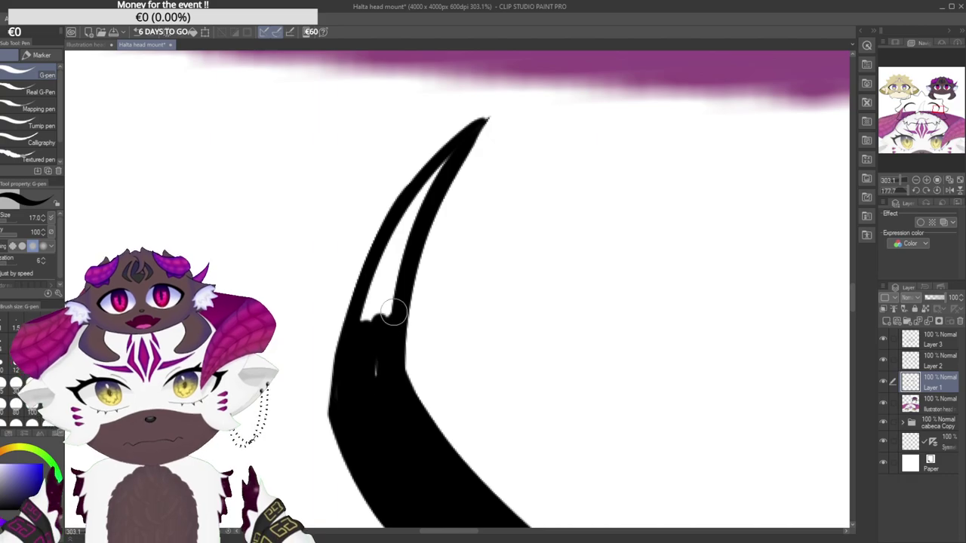
{"action": "mouse_move", "coordinate": [400, 250]}
{"action": "left_mouse_down"}
{"action": "mouse_move", "coordinate": [384, 252]}
{"action": "mouse_move", "coordinate": [395, 249]}
{"action": "left_mouse_up"}
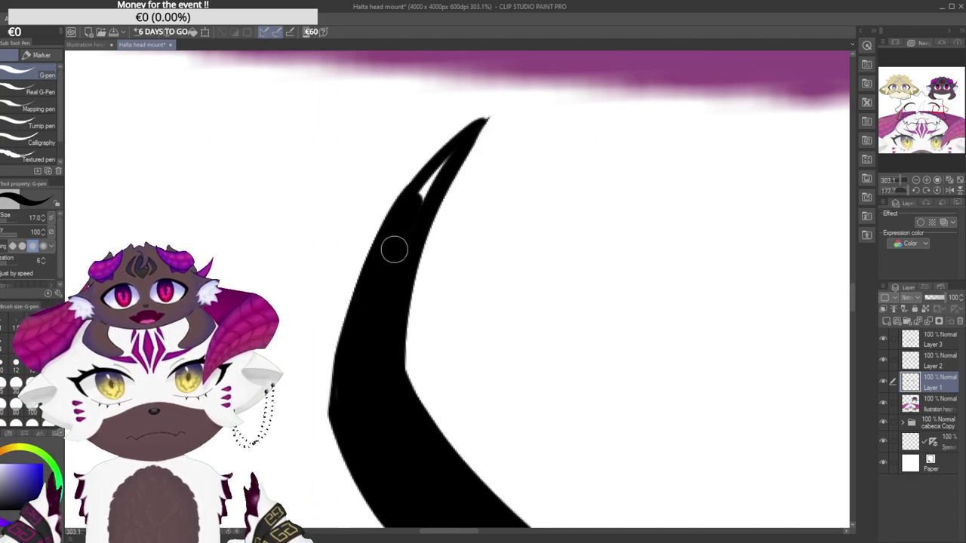
{"action": "left_click_drag", "start_coordinate": [447, 211], "coordinate": [415, 231]}
{"action": "left_click_drag", "start_coordinate": [504, 209], "coordinate": [431, 402]}
Try to trim the outer edge of the filled eyelid crescent with the Hard eraser.
{"action": "scroll", "coordinate": [430, 402], "scroll_direction": "down", "scroll_amount": 3}
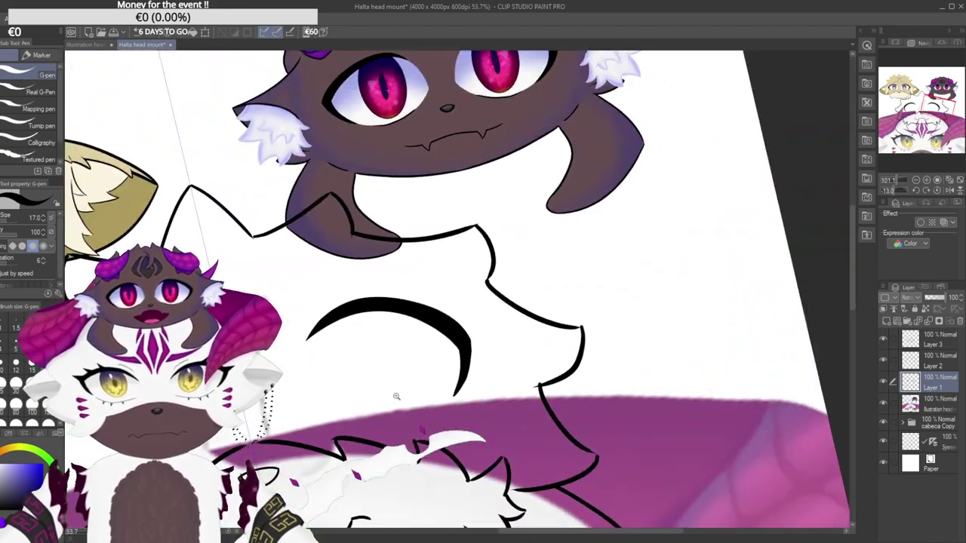
{"action": "key", "text": "e"}
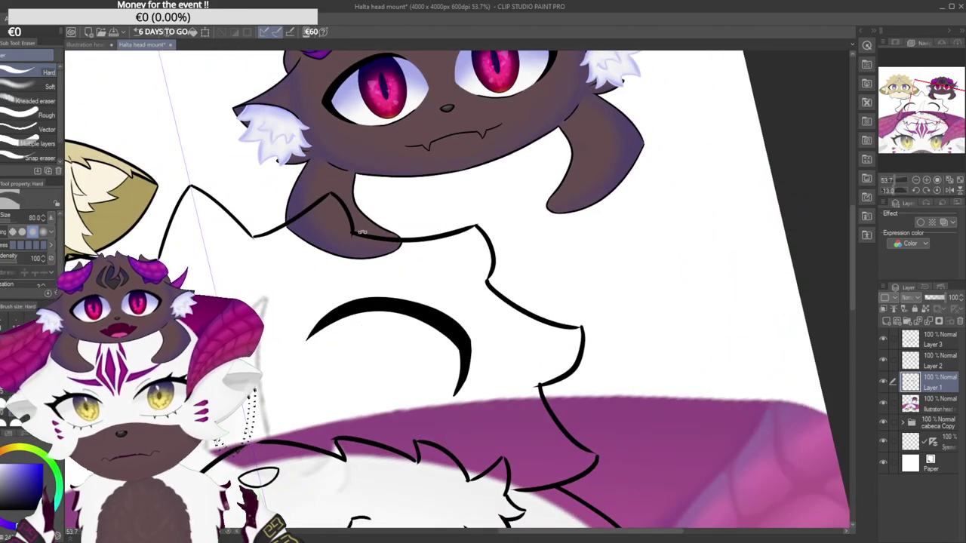
{"action": "mouse_move", "coordinate": [360, 325]}
{"action": "left_mouse_down"}
{"action": "mouse_move", "coordinate": [375, 361]}
{"action": "mouse_move", "coordinate": [416, 400]}
{"action": "left_mouse_up"}
{"action": "left_click_drag", "start_coordinate": [417, 385], "coordinate": [412, 216]}
{"action": "left_click_drag", "start_coordinate": [421, 155], "coordinate": [385, 163]}
{"action": "left_click_drag", "start_coordinate": [401, 205], "coordinate": [433, 261]}
{"action": "left_click_drag", "start_coordinate": [365, 353], "coordinate": [368, 208]}
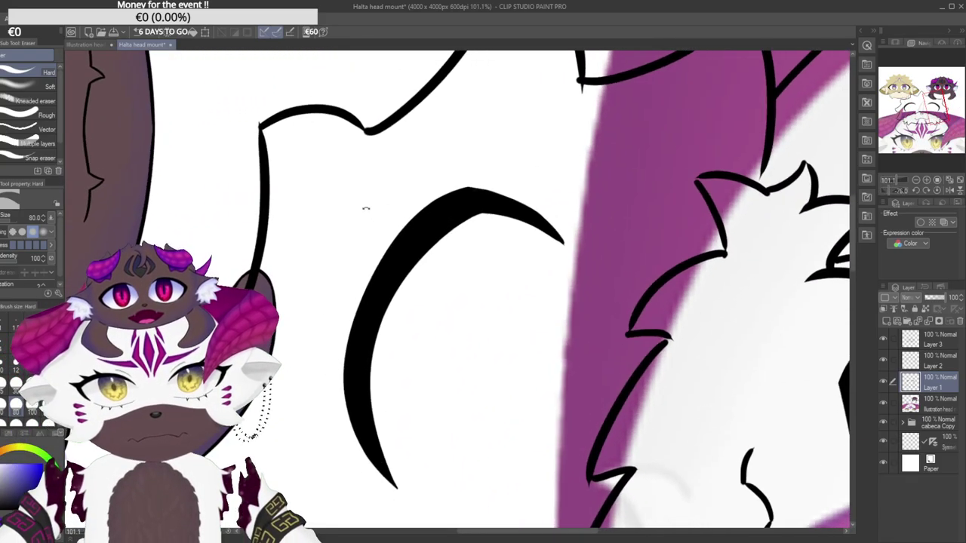
{"action": "left_click_drag", "start_coordinate": [369, 488], "coordinate": [355, 260]}
{"action": "key", "text": "ctrl+z"}
{"action": "left_click_drag", "start_coordinate": [376, 493], "coordinate": [356, 249]}
{"action": "mouse_move", "coordinate": [445, 169]}
{"action": "left_mouse_down"}
{"action": "mouse_move", "coordinate": [424, 187]}
{"action": "mouse_move", "coordinate": [367, 199]}
{"action": "mouse_move", "coordinate": [353, 215]}
{"action": "left_mouse_up"}
{"action": "key", "text": "ctrl+z"}
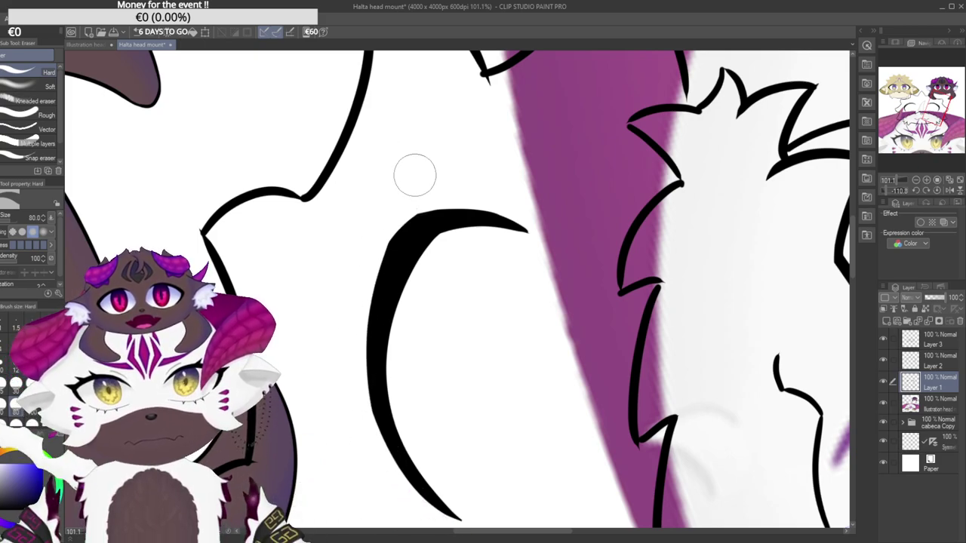
Try to shave the long outer curve of the eyelid crescent up to its angular corner with the Hard eraser.
{"action": "left_click_drag", "start_coordinate": [366, 440], "coordinate": [379, 214]}
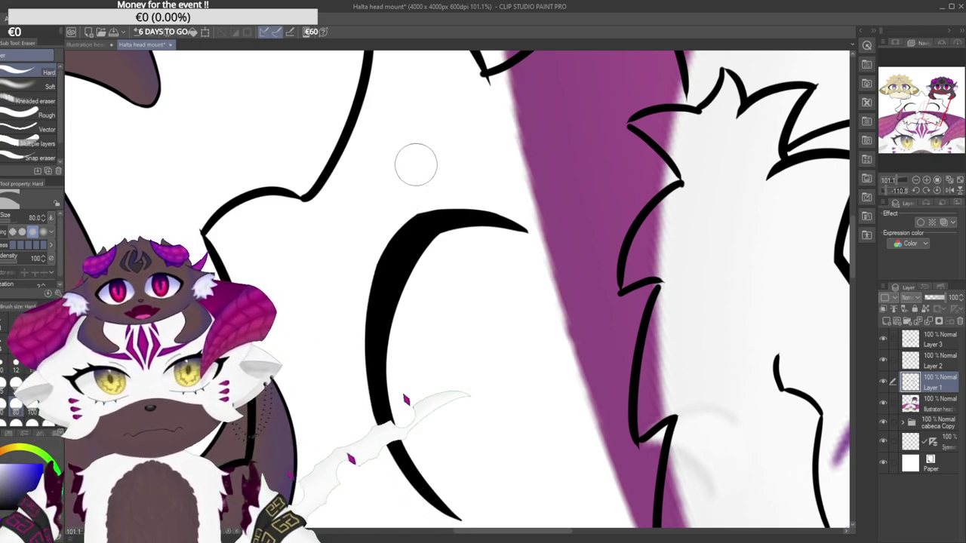
{"action": "key", "text": "ctrl+z"}
{"action": "mouse_move", "coordinate": [381, 453]}
{"action": "left_mouse_down"}
{"action": "mouse_move", "coordinate": [360, 320]}
{"action": "mouse_move", "coordinate": [405, 213]}
{"action": "left_mouse_up"}
{"action": "key", "text": "ctrl+z"}
{"action": "left_click_drag", "start_coordinate": [362, 397], "coordinate": [370, 241]}
{"action": "key", "text": "ctrl+z"}
{"action": "left_click_drag", "start_coordinate": [373, 453], "coordinate": [406, 202]}
{"action": "mouse_move", "coordinate": [392, 237]}
{"action": "left_mouse_down"}
{"action": "mouse_move", "coordinate": [392, 164]}
{"action": "mouse_move", "coordinate": [383, 174]}
{"action": "mouse_move", "coordinate": [399, 209]}
{"action": "left_mouse_up"}
{"action": "left_click_drag", "start_coordinate": [366, 360], "coordinate": [365, 240]}
{"action": "key", "text": "ctrl+z"}
{"action": "key", "text": "ctrl+z"}
{"action": "left_click_drag", "start_coordinate": [373, 367], "coordinate": [354, 246]}
{"action": "key", "text": "ctrl+z"}
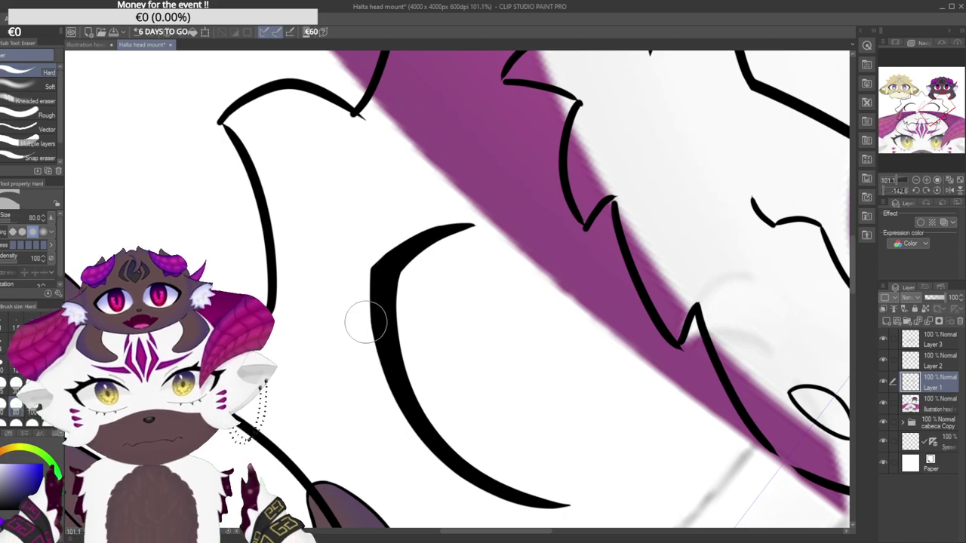
Try to smooth the outside of the eyelid crescent's angular corner with a single eraser stroke.
{"action": "left_click_drag", "start_coordinate": [489, 196], "coordinate": [449, 210]}
{"action": "mouse_move", "coordinate": [459, 156]}
{"action": "left_mouse_down"}
{"action": "mouse_move", "coordinate": [486, 153]}
{"action": "mouse_move", "coordinate": [483, 162]}
{"action": "left_mouse_up"}
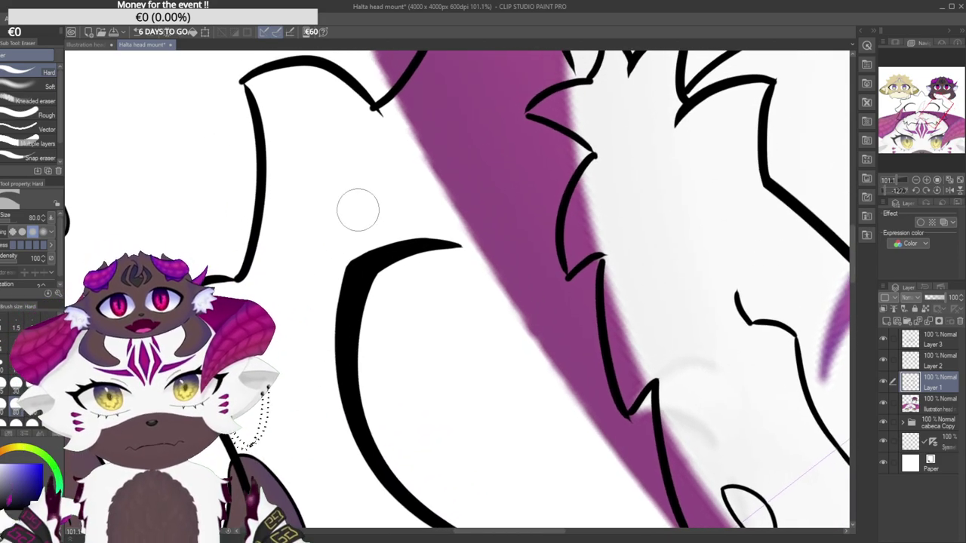
{"action": "mouse_move", "coordinate": [327, 362]}
{"action": "left_mouse_down"}
{"action": "mouse_move", "coordinate": [335, 290]}
{"action": "mouse_move", "coordinate": [365, 198]}
{"action": "left_mouse_up"}
{"action": "key", "text": "ctrl+z"}
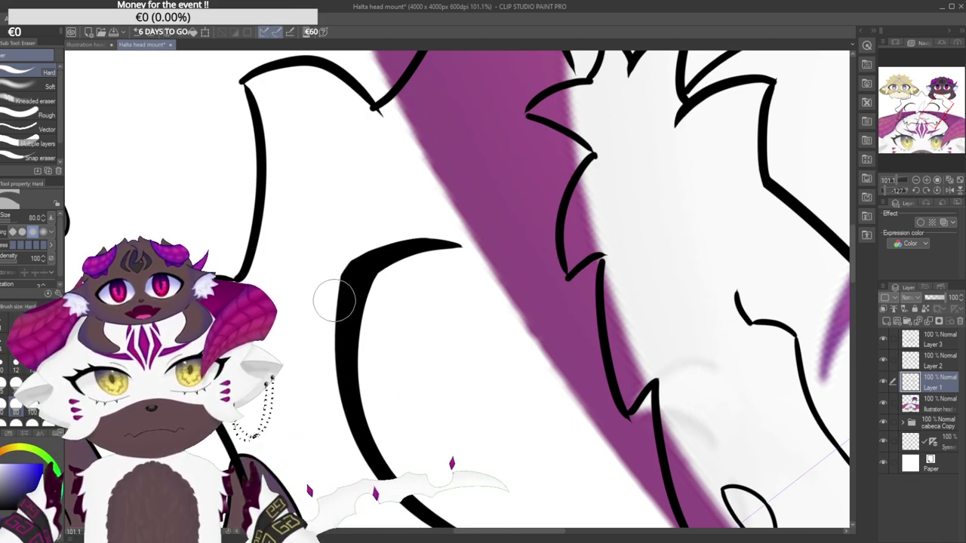
{"action": "left_click_drag", "start_coordinate": [330, 349], "coordinate": [364, 200]}
{"action": "key", "text": "ctrl+z"}
Trim the inner edge of the eyelid crescent at its angular corner into a sharper bend with the Hard eraser.
{"action": "mouse_move", "coordinate": [324, 347]}
{"action": "left_mouse_down"}
{"action": "mouse_move", "coordinate": [364, 181]}
{"action": "mouse_move", "coordinate": [328, 349]}
{"action": "left_mouse_up"}
{"action": "left_click_drag", "start_coordinate": [371, 181], "coordinate": [322, 324]}
{"action": "left_click_drag", "start_coordinate": [385, 319], "coordinate": [372, 270]}
{"action": "left_click_drag", "start_coordinate": [371, 269], "coordinate": [386, 263]}
{"action": "mouse_move", "coordinate": [372, 359]}
{"action": "left_mouse_down"}
{"action": "mouse_move", "coordinate": [355, 280]}
{"action": "mouse_move", "coordinate": [387, 189]}
{"action": "left_mouse_up"}
{"action": "key", "text": "ctrl+z"}
{"action": "left_click_drag", "start_coordinate": [369, 367], "coordinate": [392, 196]}
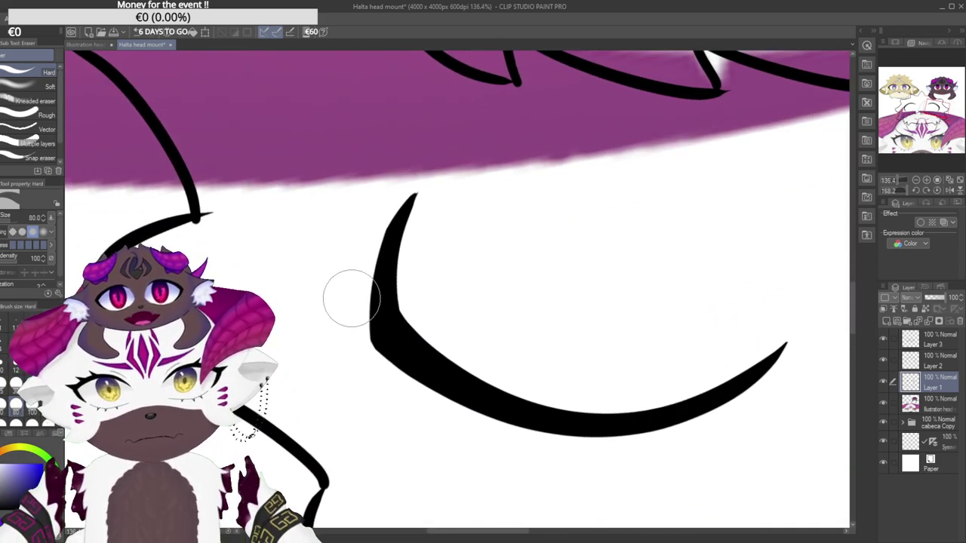
Refine the inner contour of the eyelid crescent from the angular corner toward both pointed tips with the Hard eraser.
{"action": "left_click_drag", "start_coordinate": [414, 138], "coordinate": [386, 184]}
{"action": "mouse_move", "coordinate": [385, 184]}
{"action": "left_mouse_down"}
{"action": "mouse_move", "coordinate": [373, 184]}
{"action": "mouse_move", "coordinate": [350, 223]}
{"action": "left_mouse_up"}
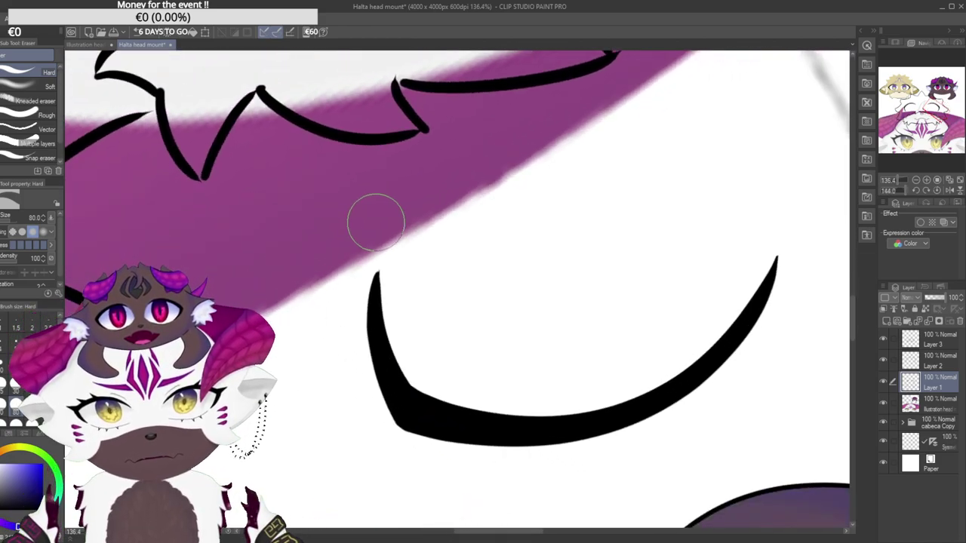
{"action": "left_click_drag", "start_coordinate": [467, 157], "coordinate": [506, 201]}
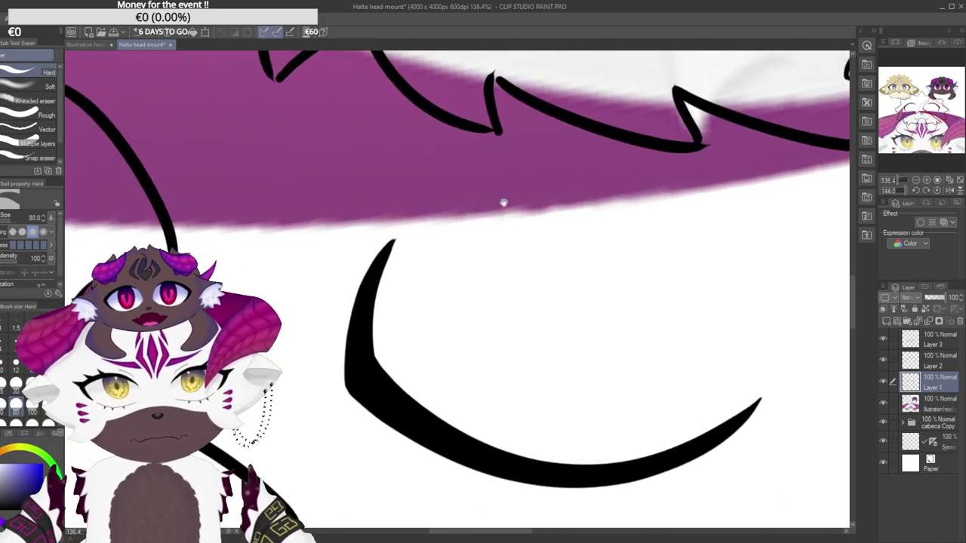
{"action": "left_click_drag", "start_coordinate": [408, 293], "coordinate": [415, 291]}
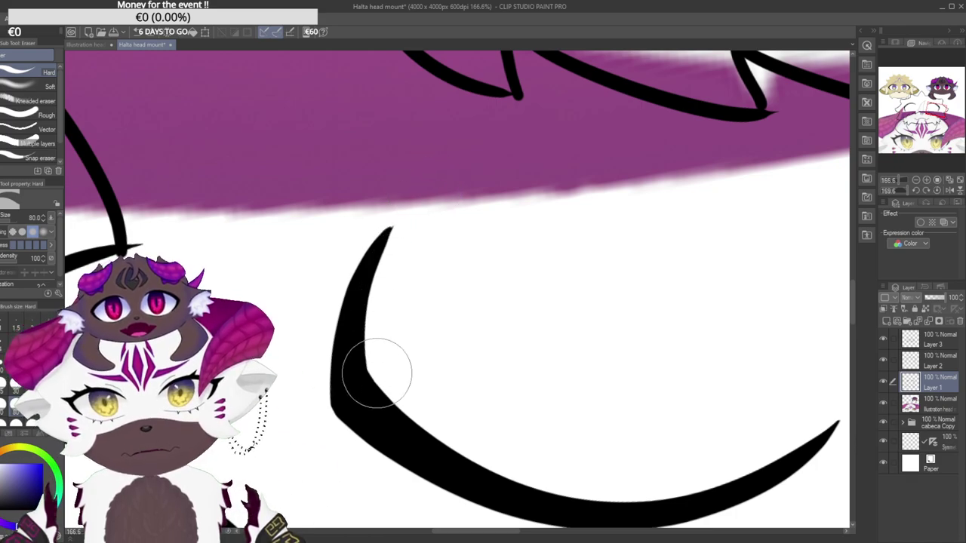
{"action": "mouse_move", "coordinate": [375, 371]}
{"action": "left_mouse_down"}
{"action": "mouse_move", "coordinate": [373, 335]}
{"action": "mouse_move", "coordinate": [427, 198]}
{"action": "left_mouse_up"}
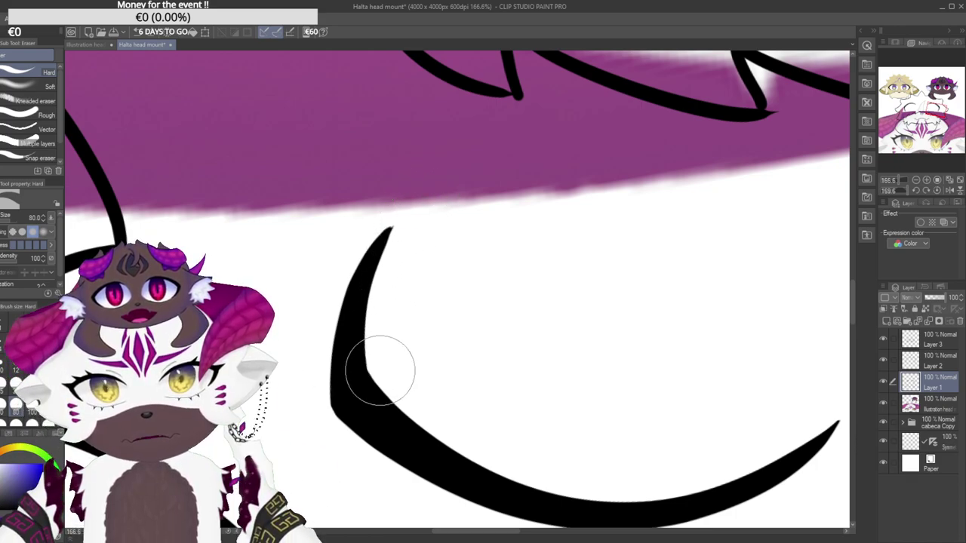
{"action": "left_click_drag", "start_coordinate": [380, 372], "coordinate": [416, 215]}
{"action": "left_click_drag", "start_coordinate": [451, 164], "coordinate": [422, 349]}
{"action": "mouse_move", "coordinate": [414, 294]}
{"action": "left_mouse_down"}
{"action": "mouse_move", "coordinate": [465, 280]}
{"action": "mouse_move", "coordinate": [355, 231]}
{"action": "mouse_move", "coordinate": [398, 285]}
{"action": "mouse_move", "coordinate": [532, 149]}
{"action": "mouse_move", "coordinate": [442, 308]}
{"action": "left_mouse_up"}
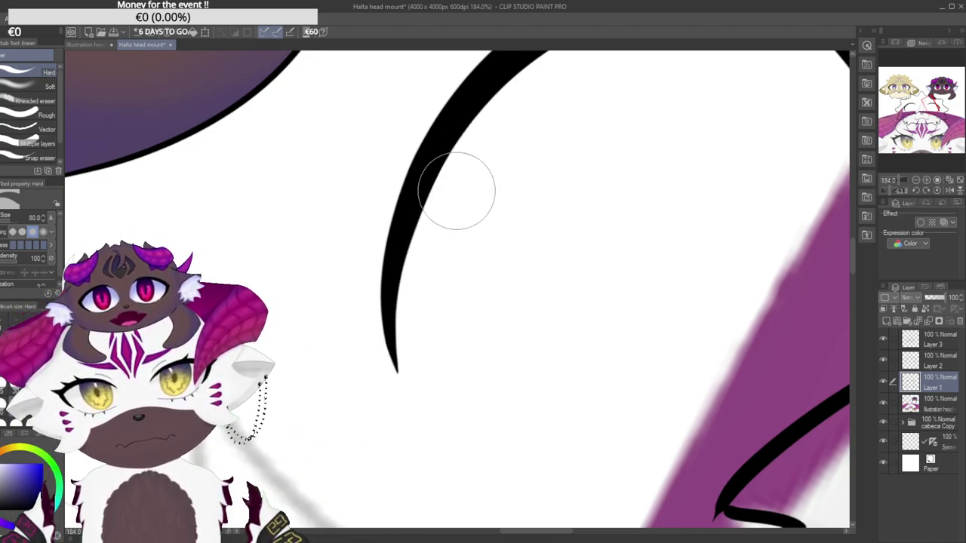
{"action": "mouse_move", "coordinate": [456, 300]}
{"action": "left_mouse_down"}
{"action": "mouse_move", "coordinate": [446, 310]}
{"action": "mouse_move", "coordinate": [470, 215]}
{"action": "mouse_move", "coordinate": [446, 164]}
{"action": "mouse_move", "coordinate": [470, 239]}
{"action": "mouse_move", "coordinate": [439, 254]}
{"action": "left_mouse_up"}
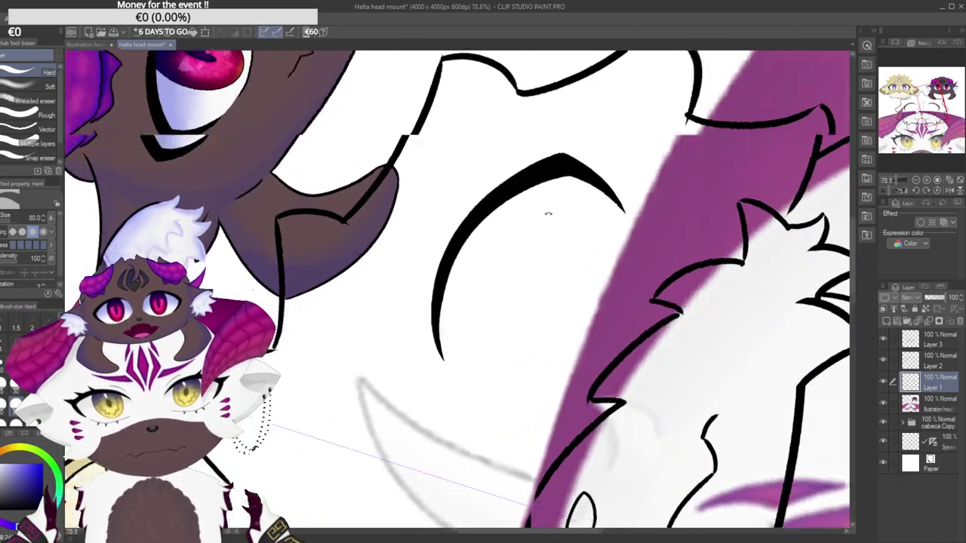
Switch to the G-pen for inking eyelashes on the right closed eye.
{"action": "left_click_drag", "start_coordinate": [543, 199], "coordinate": [563, 332]}
{"action": "mouse_move", "coordinate": [544, 373]}
{"action": "left_mouse_down"}
{"action": "mouse_move", "coordinate": [494, 395]}
{"action": "mouse_move", "coordinate": [489, 366]}
{"action": "left_mouse_up"}
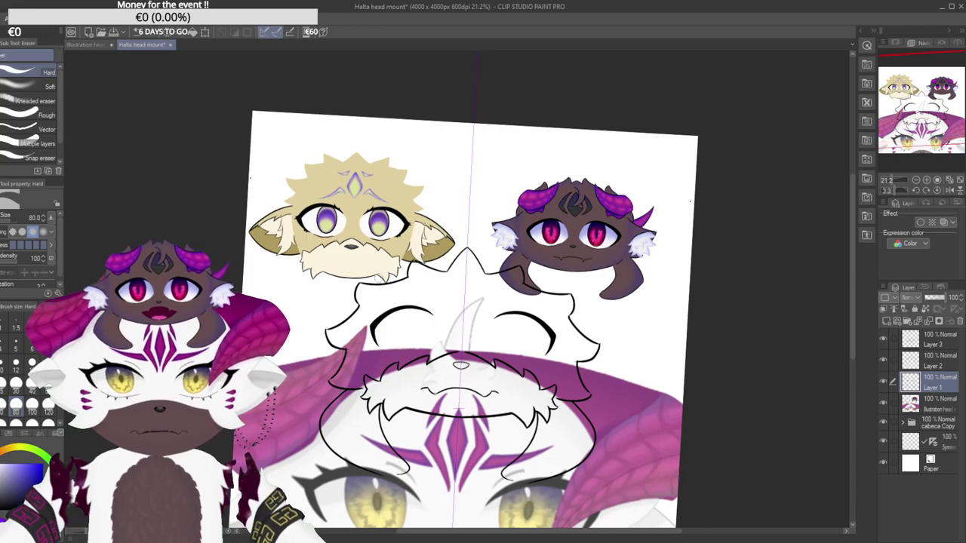
{"action": "left_click_drag", "start_coordinate": [117, 166], "coordinate": [105, 166]}
{"action": "left_click_drag", "start_coordinate": [202, 143], "coordinate": [198, 155]}
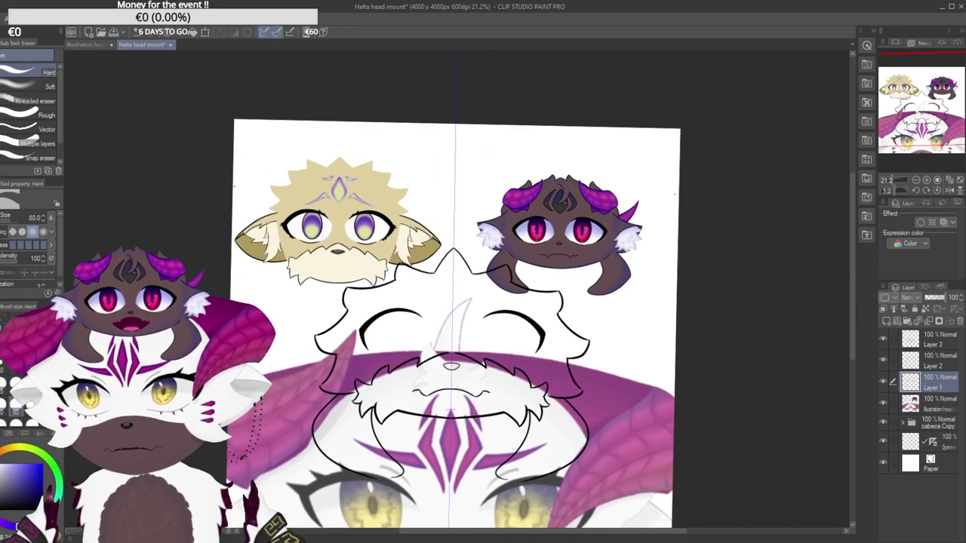
{"action": "key", "text": "p"}
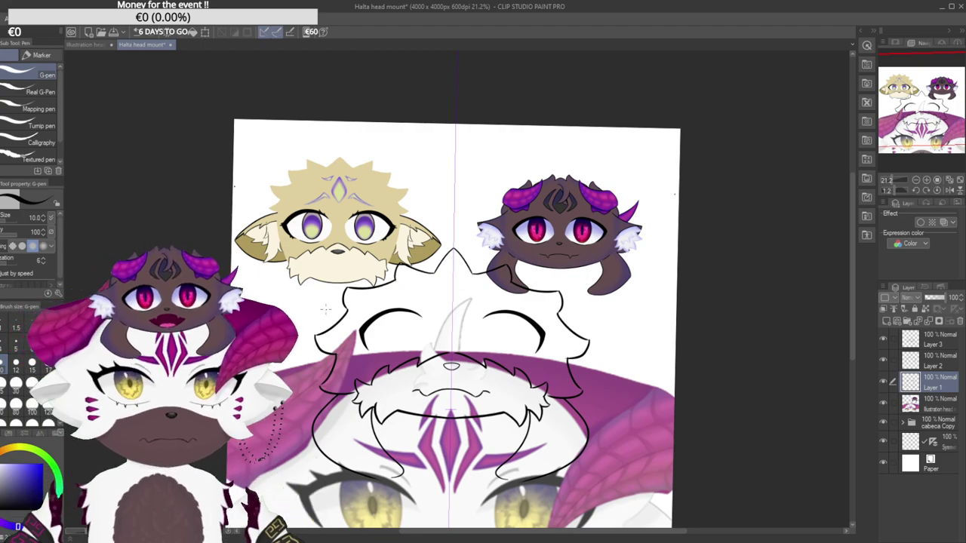
{"action": "left_click_drag", "start_coordinate": [502, 229], "coordinate": [440, 276]}
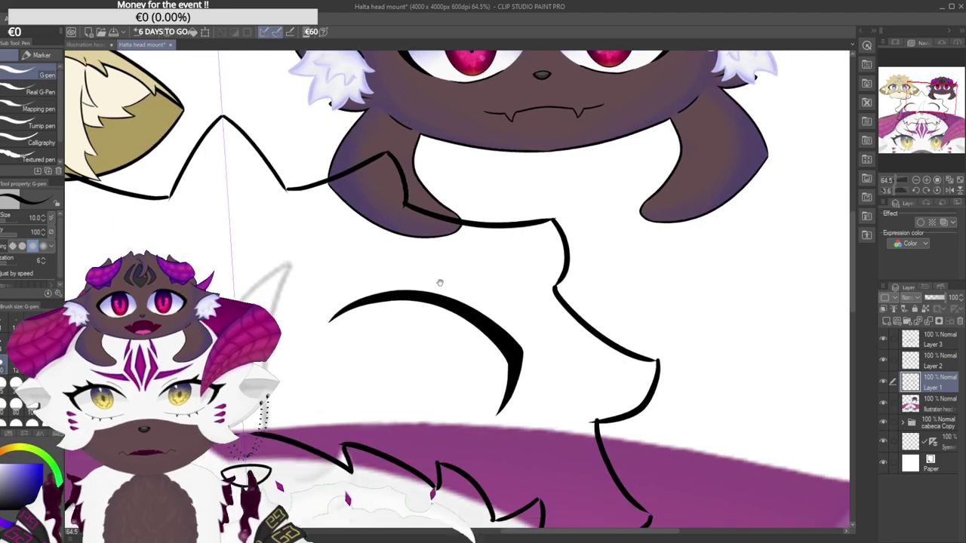
{"action": "scroll", "coordinate": [502, 388], "scroll_direction": "up", "scroll_amount": 6}
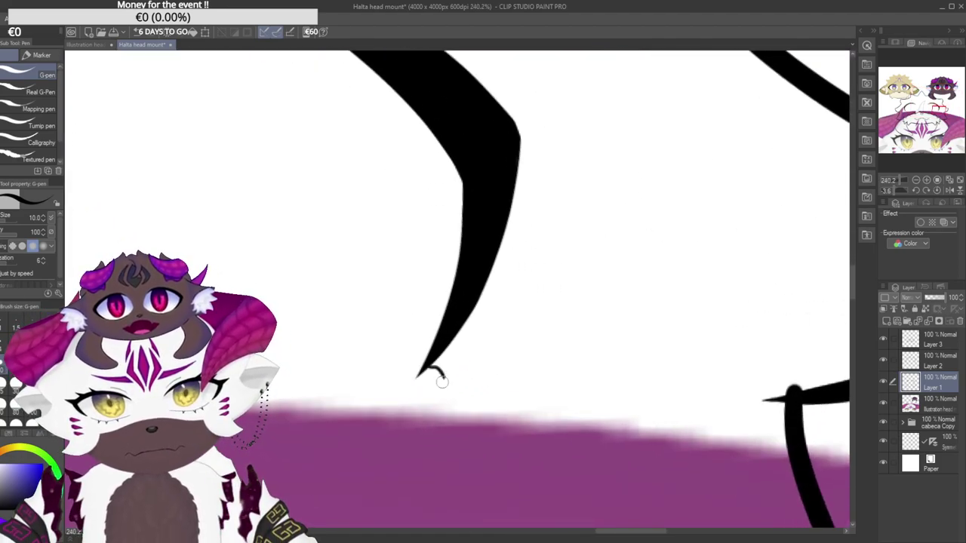
Try inking small pointed eyelashes at the lower tip of the right eyelid crescent.
{"action": "scroll", "coordinate": [443, 378], "scroll_direction": "up", "scroll_amount": 3}
{"action": "key", "text": "ctrl+z"}
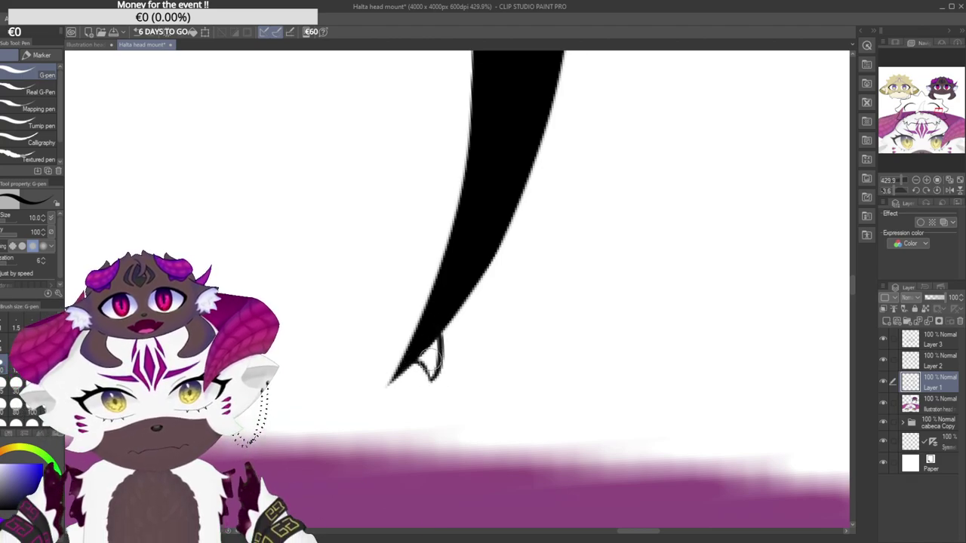
{"action": "scroll", "coordinate": [426, 365], "scroll_direction": "down", "scroll_amount": 10}
{"action": "scroll", "coordinate": [361, 398], "scroll_direction": "down", "scroll_amount": 1}
{"action": "scroll", "coordinate": [426, 363], "scroll_direction": "up", "scroll_amount": 12}
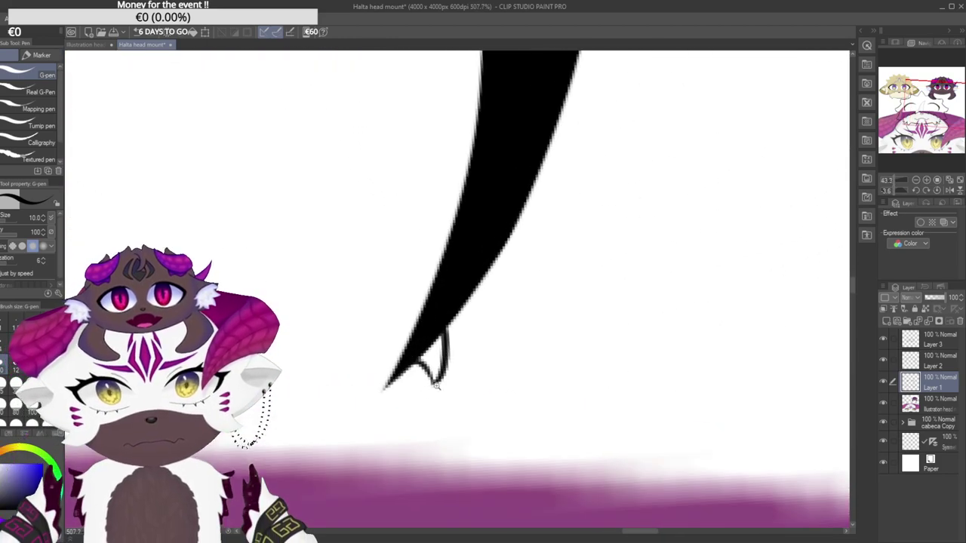
{"action": "key", "text": "ctrl+z"}
{"action": "left_click_drag", "start_coordinate": [443, 333], "coordinate": [474, 335]}
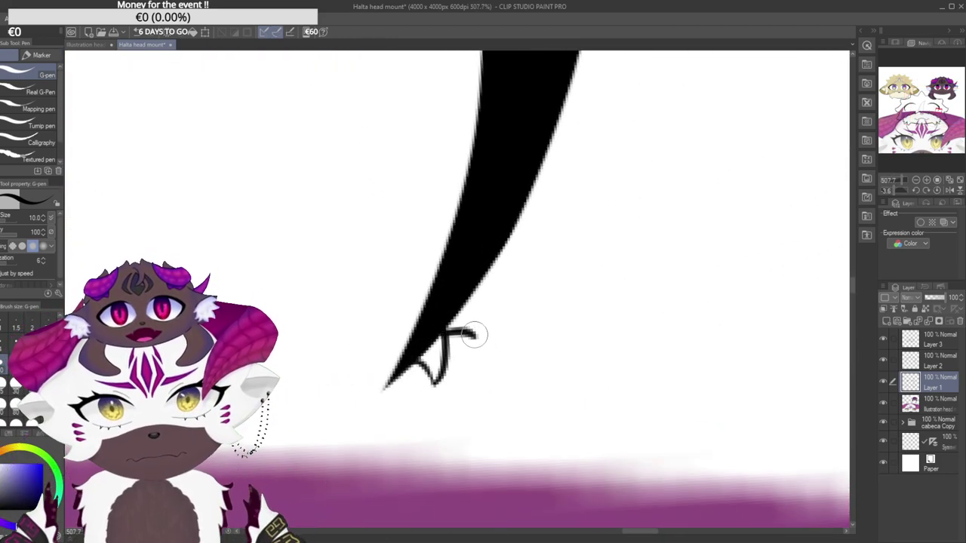
{"action": "key", "text": "ctrl+z"}
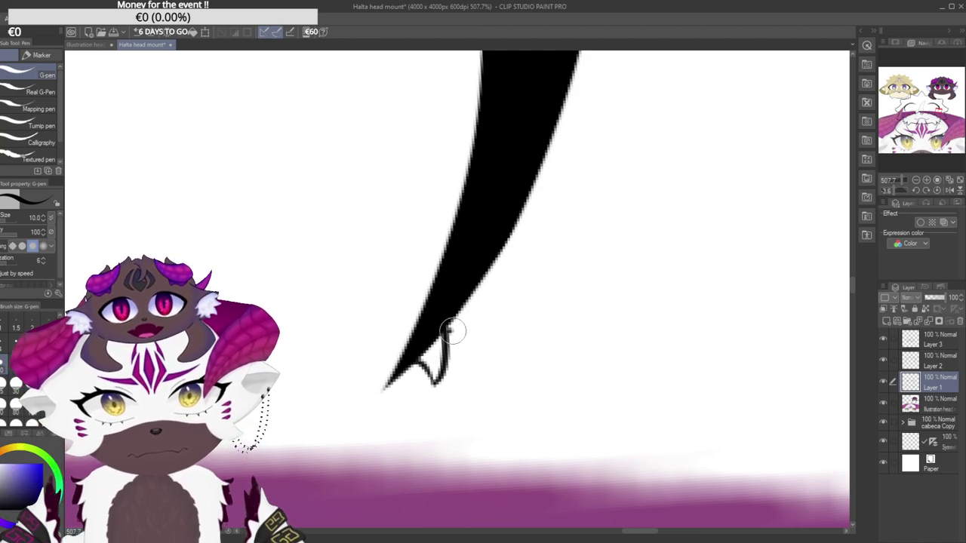
{"action": "left_click_drag", "start_coordinate": [470, 338], "coordinate": [464, 295]}
{"action": "mouse_move", "coordinate": [447, 329]}
{"action": "left_mouse_down"}
{"action": "mouse_move", "coordinate": [469, 332]}
{"action": "mouse_move", "coordinate": [472, 284]}
{"action": "left_mouse_up"}
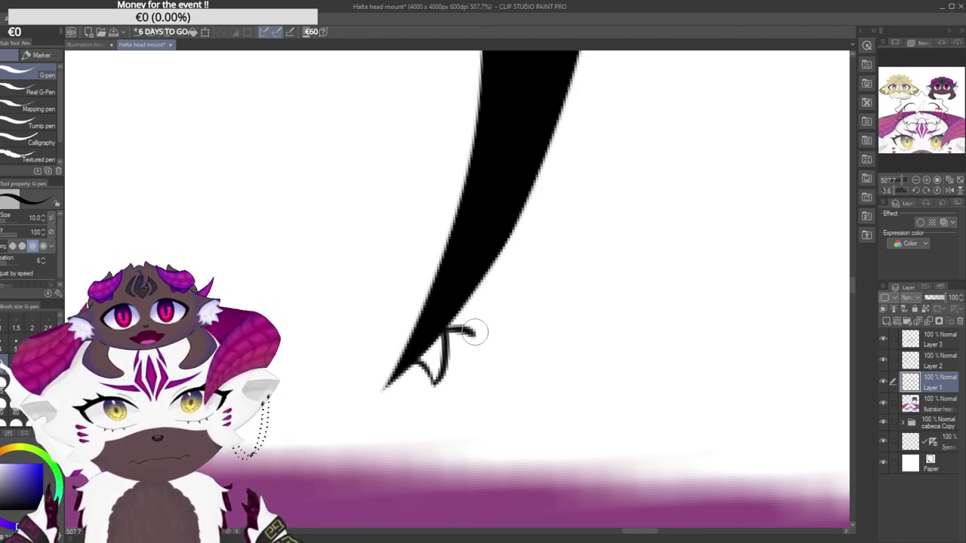
{"action": "scroll", "coordinate": [464, 273], "scroll_direction": "down", "scroll_amount": 10}
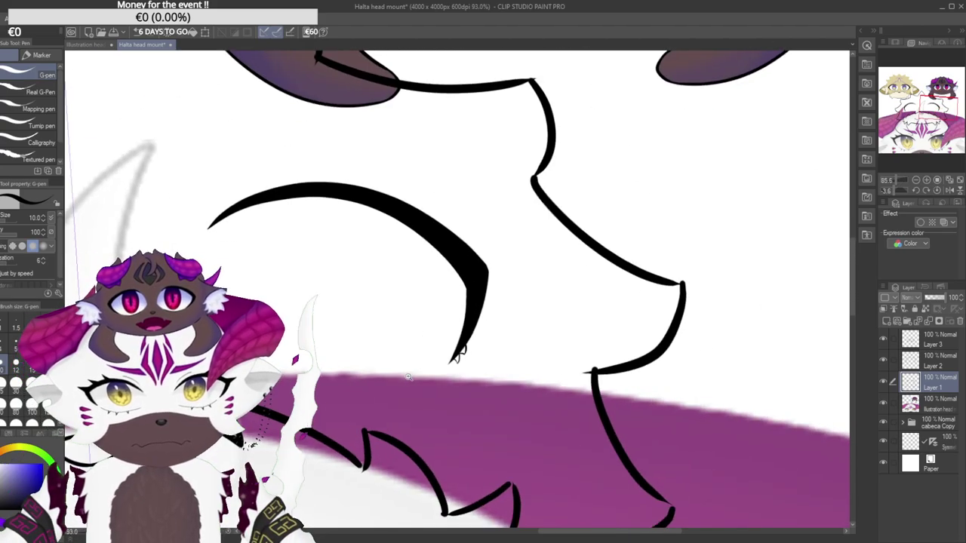
Try a longer row of small curved lashes from the lower tip up the outer edge of the right eyelid crescent.
{"action": "scroll", "coordinate": [439, 357], "scroll_direction": "up", "scroll_amount": 6}
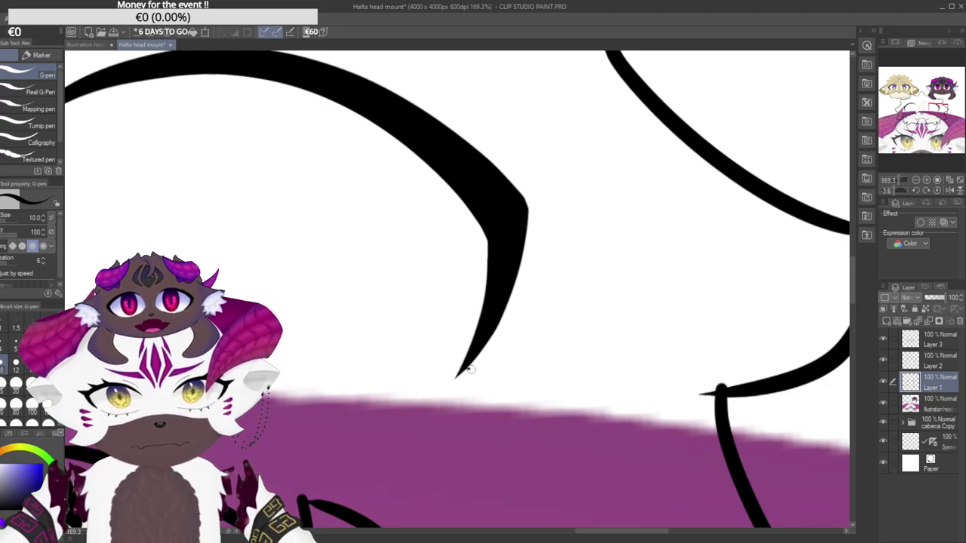
{"action": "left_click_drag", "start_coordinate": [484, 377], "coordinate": [482, 341]}
{"action": "key", "text": "ctrl+z"}
{"action": "key", "text": "ctrl+z"}
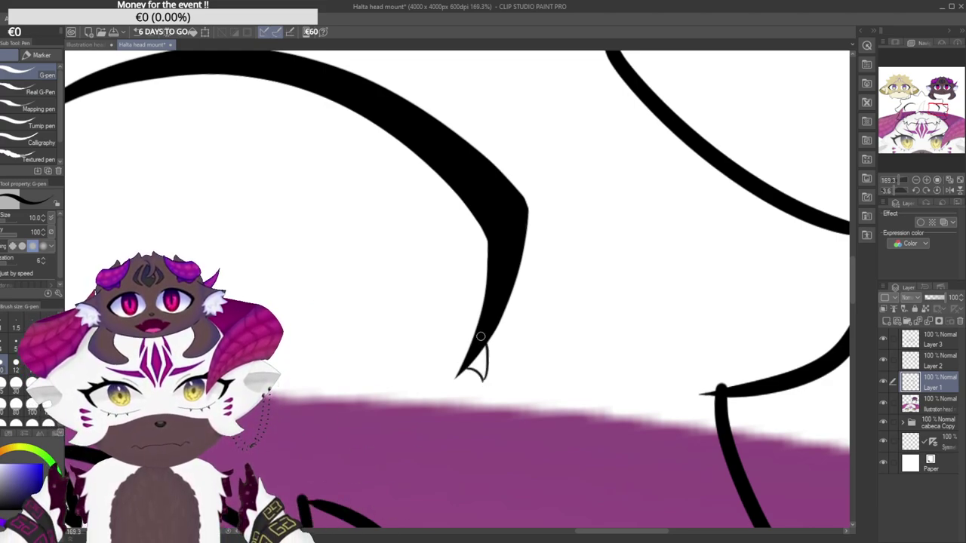
{"action": "mouse_move", "coordinate": [466, 365]}
{"action": "left_mouse_down"}
{"action": "mouse_move", "coordinate": [490, 381]}
{"action": "mouse_move", "coordinate": [483, 343]}
{"action": "left_mouse_up"}
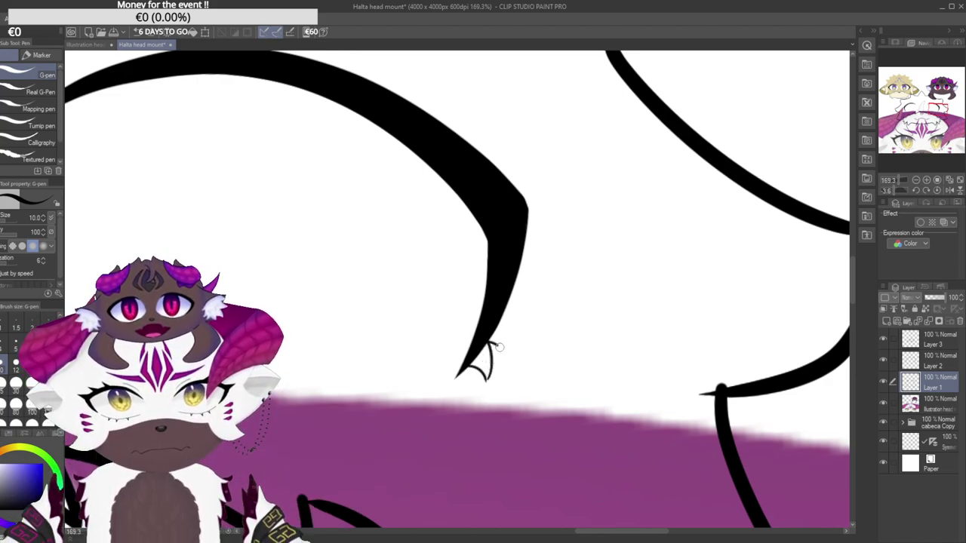
{"action": "left_click_drag", "start_coordinate": [488, 341], "coordinate": [509, 349]}
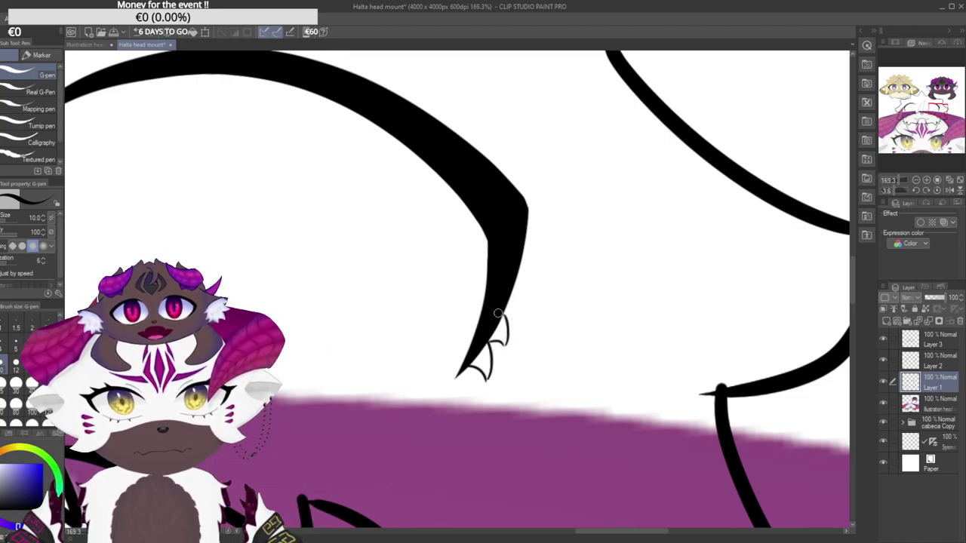
{"action": "scroll", "coordinate": [506, 332], "scroll_direction": "down", "scroll_amount": 8}
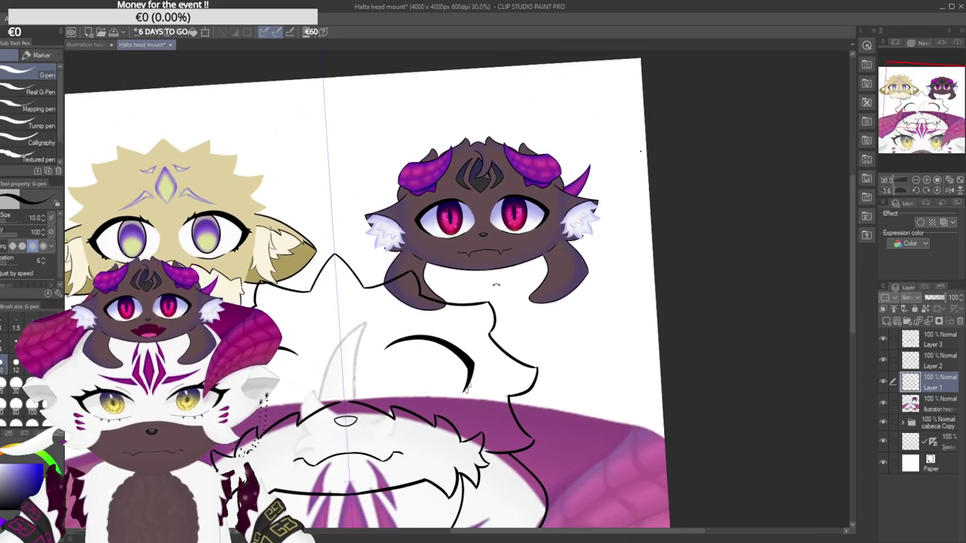
{"action": "left_click_drag", "start_coordinate": [508, 286], "coordinate": [525, 299]}
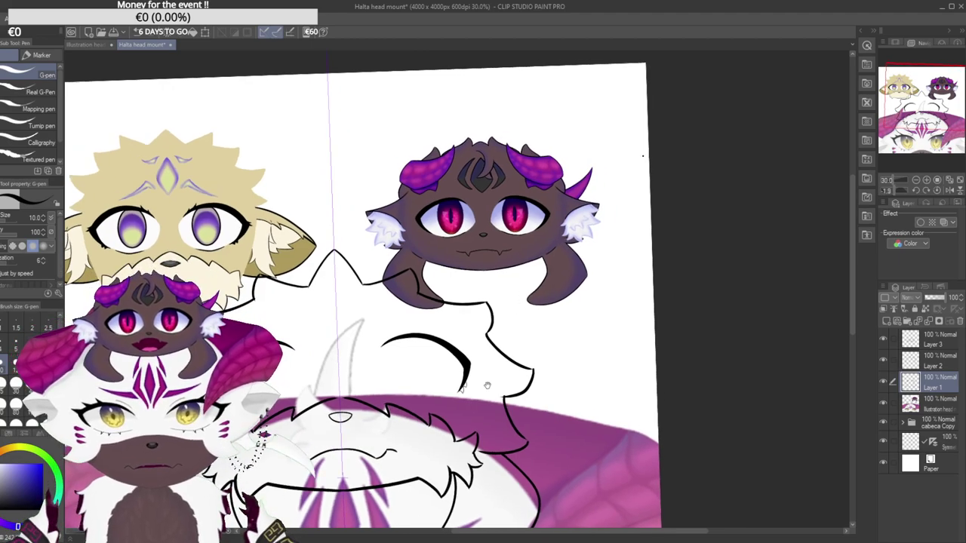
{"action": "left_click_drag", "start_coordinate": [471, 406], "coordinate": [502, 356]}
{"action": "left_click_drag", "start_coordinate": [524, 261], "coordinate": [525, 265]}
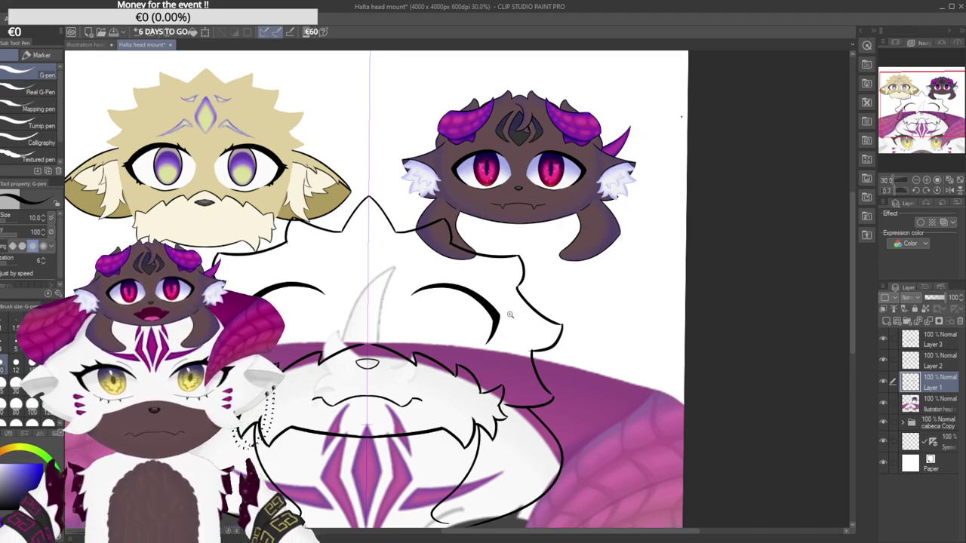
Ink the outlines of two small pointed eyelashes at the angular outer corner of the right eyelid crescent with the G-pen.
{"action": "scroll", "coordinate": [509, 315], "scroll_direction": "up", "scroll_amount": 6}
{"action": "left_click_drag", "start_coordinate": [420, 349], "coordinate": [446, 330]}
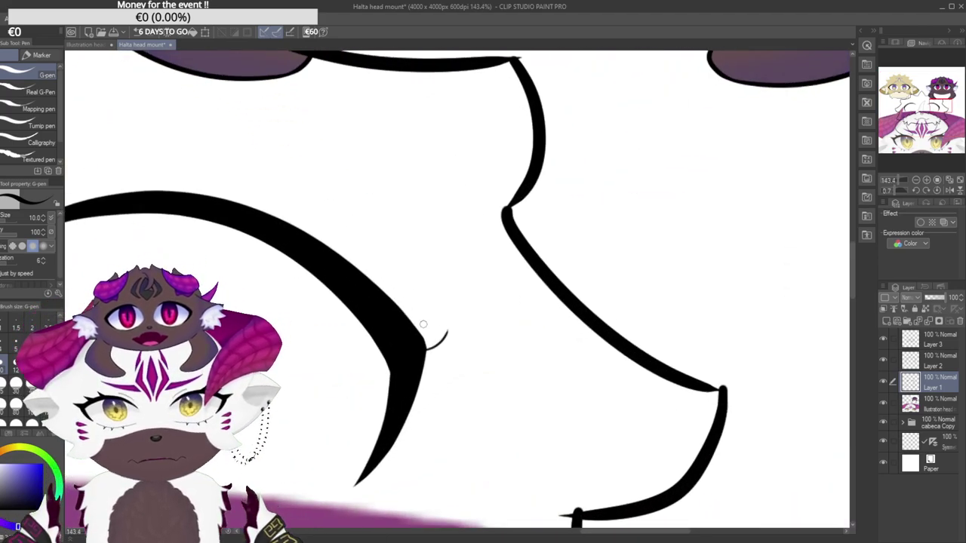
{"action": "left_click_drag", "start_coordinate": [444, 226], "coordinate": [460, 275]}
{"action": "left_click_drag", "start_coordinate": [518, 261], "coordinate": [558, 294]}
{"action": "scroll", "coordinate": [434, 316], "scroll_direction": "up", "scroll_amount": 1}
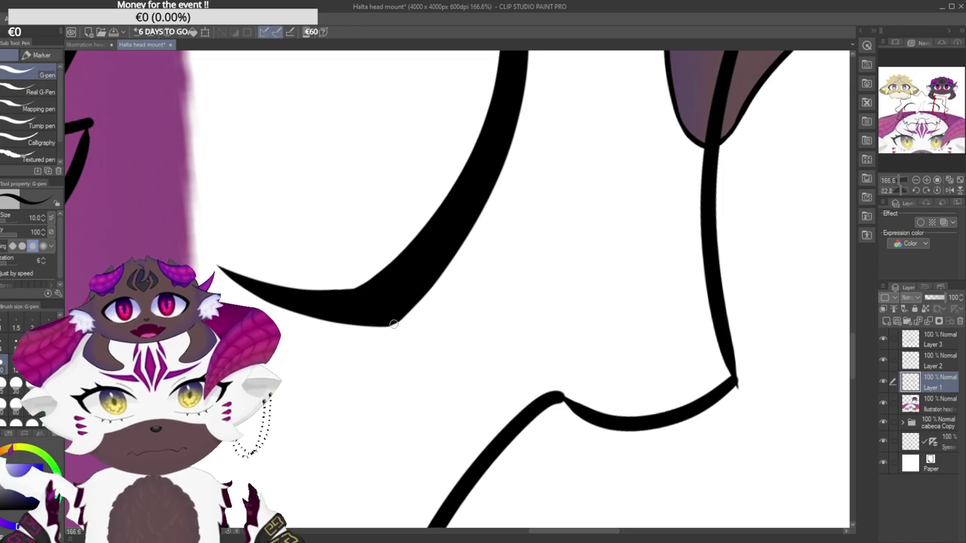
{"action": "left_click_drag", "start_coordinate": [405, 341], "coordinate": [413, 311]}
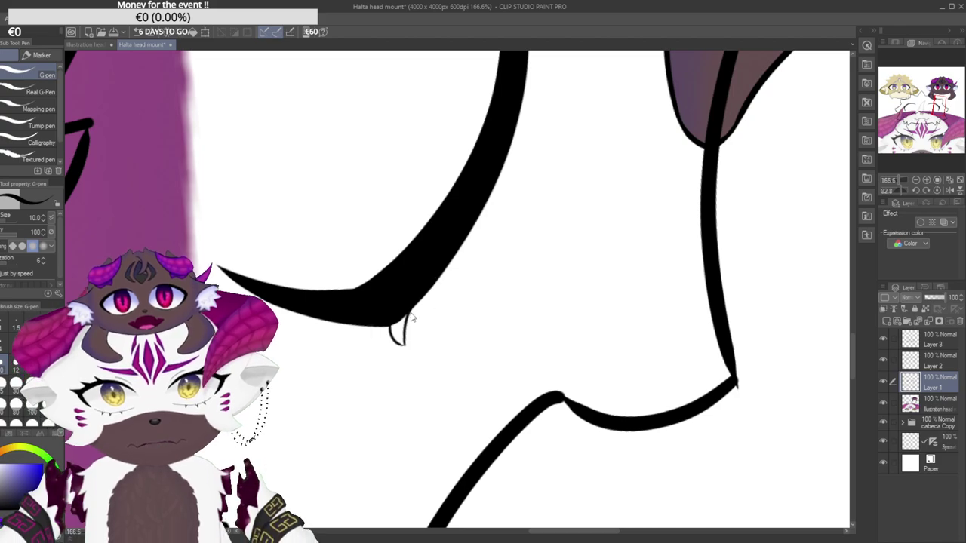
{"action": "left_click_drag", "start_coordinate": [419, 325], "coordinate": [426, 299]}
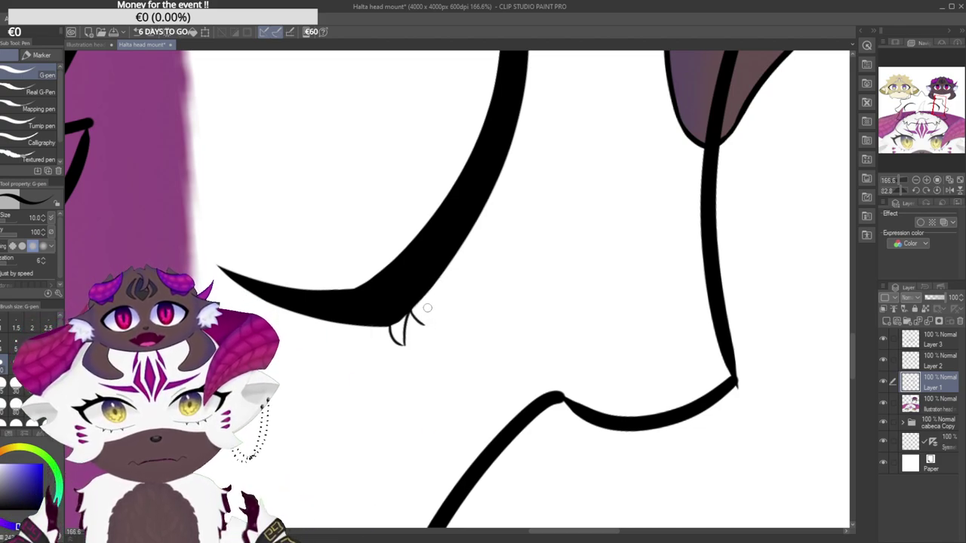
{"action": "scroll", "coordinate": [439, 292], "scroll_direction": "down", "scroll_amount": 6}
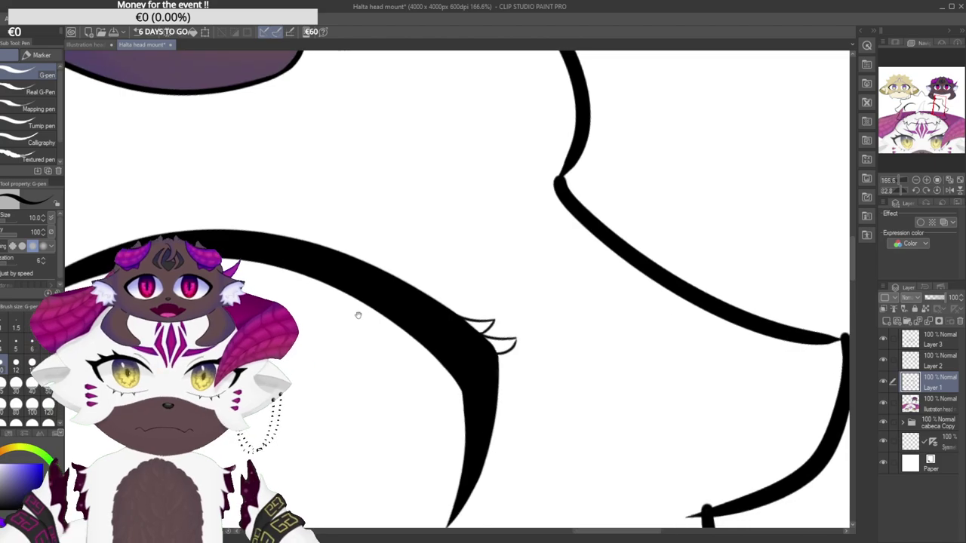
{"action": "scroll", "coordinate": [435, 336], "scroll_direction": "down", "scroll_amount": 3}
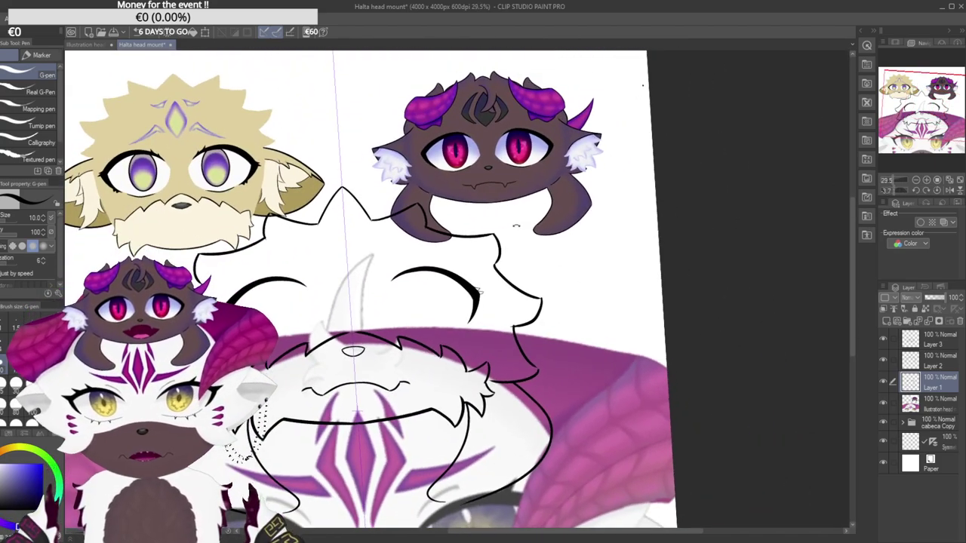
Fill the two outlined eyelashes at the right eyelid's outer corner solid black with the G-pen.
{"action": "left_click_drag", "start_coordinate": [455, 247], "coordinate": [541, 295]}
{"action": "scroll", "coordinate": [541, 295], "scroll_direction": "up", "scroll_amount": 5}
{"action": "left_click_drag", "start_coordinate": [476, 204], "coordinate": [542, 278]}
{"action": "left_click_drag", "start_coordinate": [495, 228], "coordinate": [480, 310]}
{"action": "left_click_drag", "start_coordinate": [488, 195], "coordinate": [402, 211]}
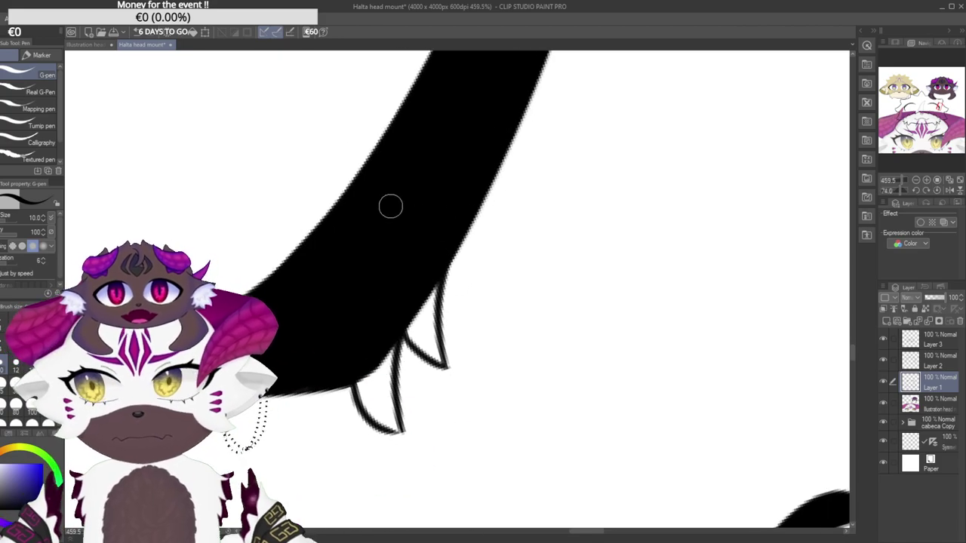
{"action": "mouse_move", "coordinate": [434, 320]}
{"action": "left_mouse_down"}
{"action": "mouse_move", "coordinate": [428, 277]}
{"action": "mouse_move", "coordinate": [434, 323]}
{"action": "mouse_move", "coordinate": [437, 261]}
{"action": "mouse_move", "coordinate": [437, 352]}
{"action": "left_mouse_up"}
{"action": "key", "text": "ctrl+z"}
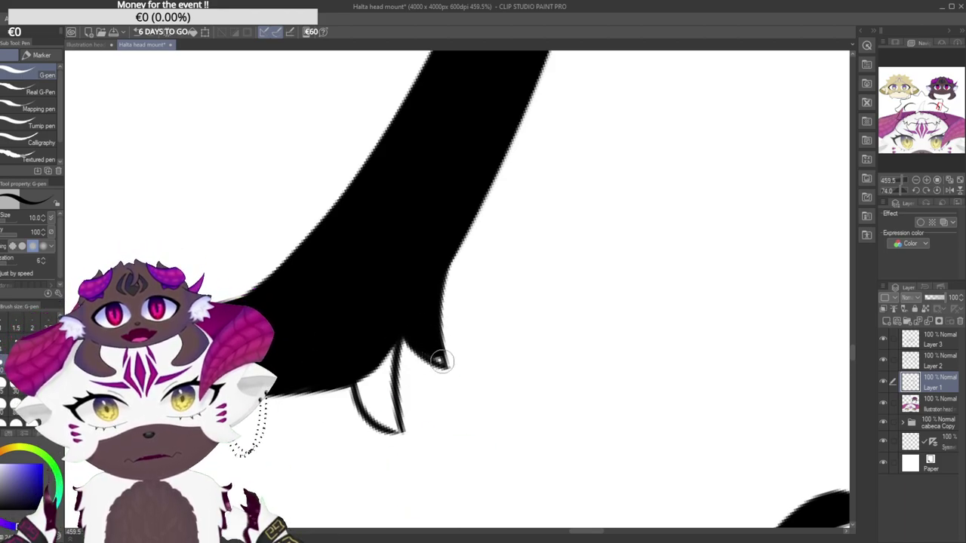
{"action": "mouse_move", "coordinate": [380, 371]}
{"action": "left_mouse_down"}
{"action": "mouse_move", "coordinate": [385, 345]}
{"action": "mouse_move", "coordinate": [391, 375]}
{"action": "mouse_move", "coordinate": [380, 406]}
{"action": "mouse_move", "coordinate": [368, 405]}
{"action": "mouse_move", "coordinate": [365, 381]}
{"action": "mouse_move", "coordinate": [379, 417]}
{"action": "left_mouse_up"}
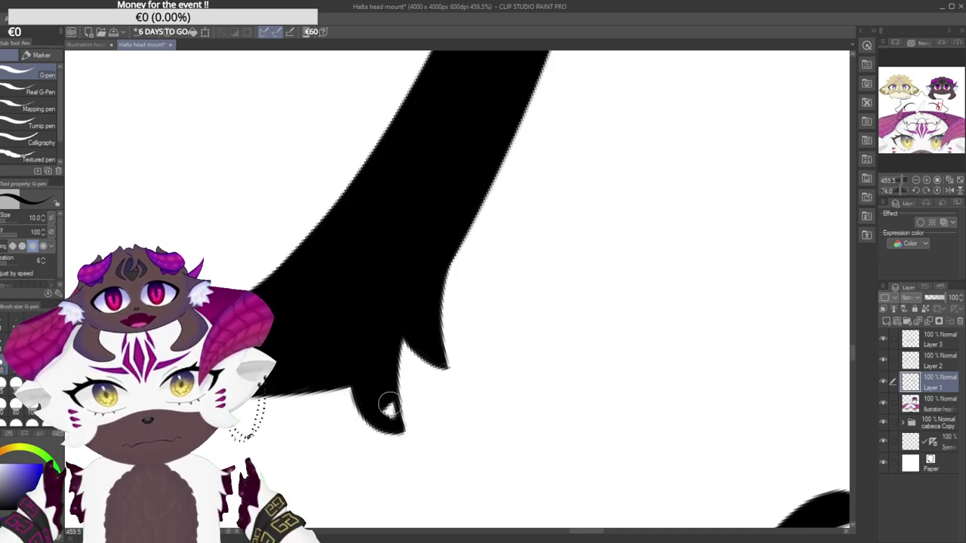
{"action": "left_click_drag", "start_coordinate": [345, 237], "coordinate": [455, 287]}
{"action": "scroll", "coordinate": [416, 280], "scroll_direction": "down", "scroll_amount": 5}
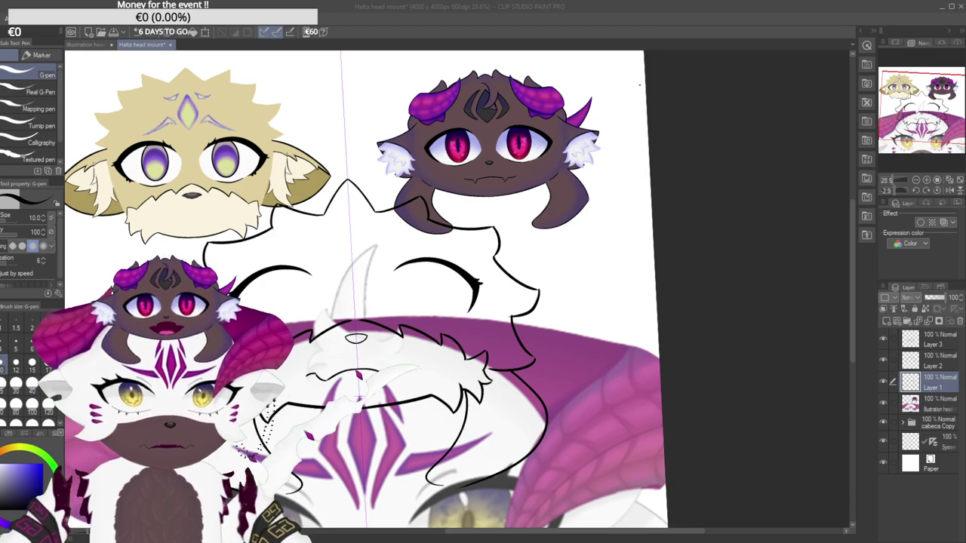
{"action": "left_click", "coordinate": [570, 497]}
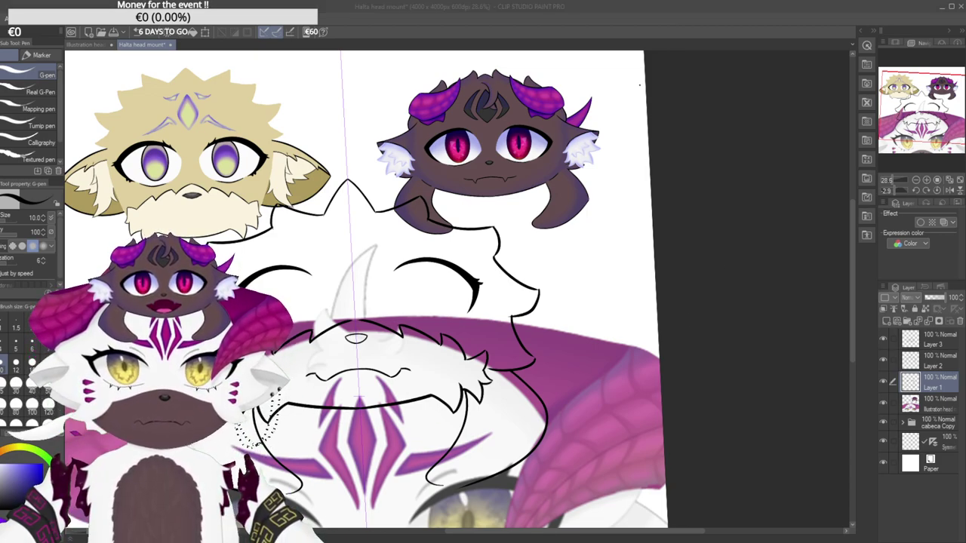
{"action": "left_click", "coordinate": [814, 47]}
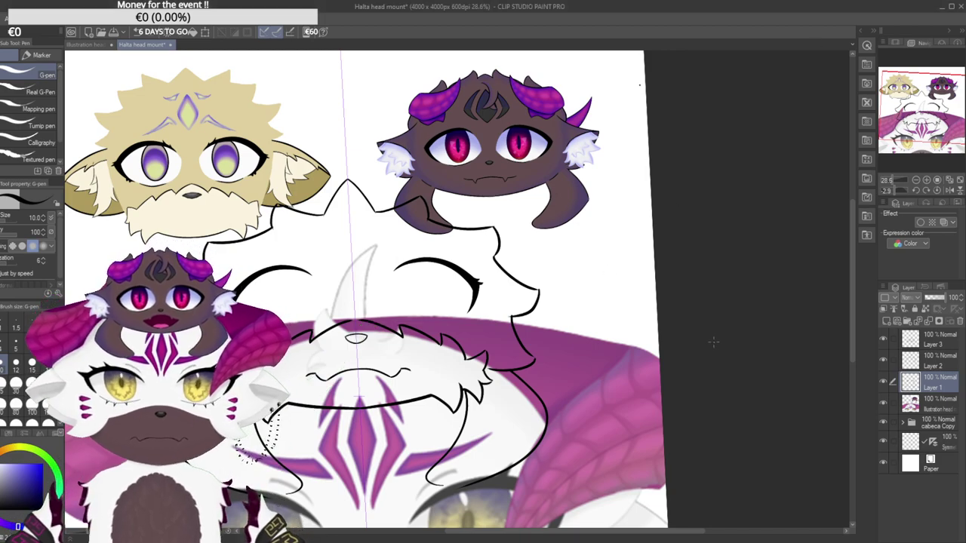
{"action": "scroll", "coordinate": [428, 263], "scroll_direction": "up", "scroll_amount": 4}
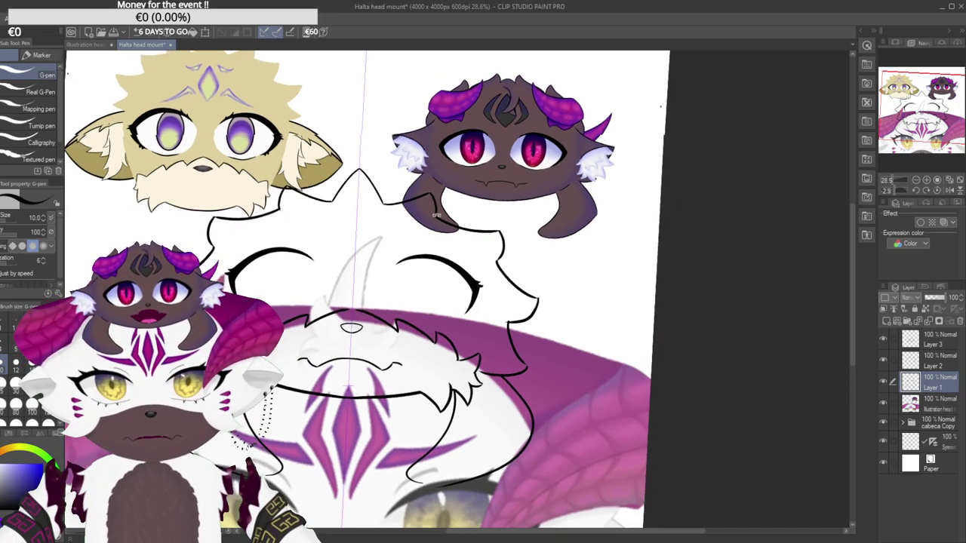
{"action": "scroll", "coordinate": [411, 235], "scroll_direction": "down", "scroll_amount": 3}
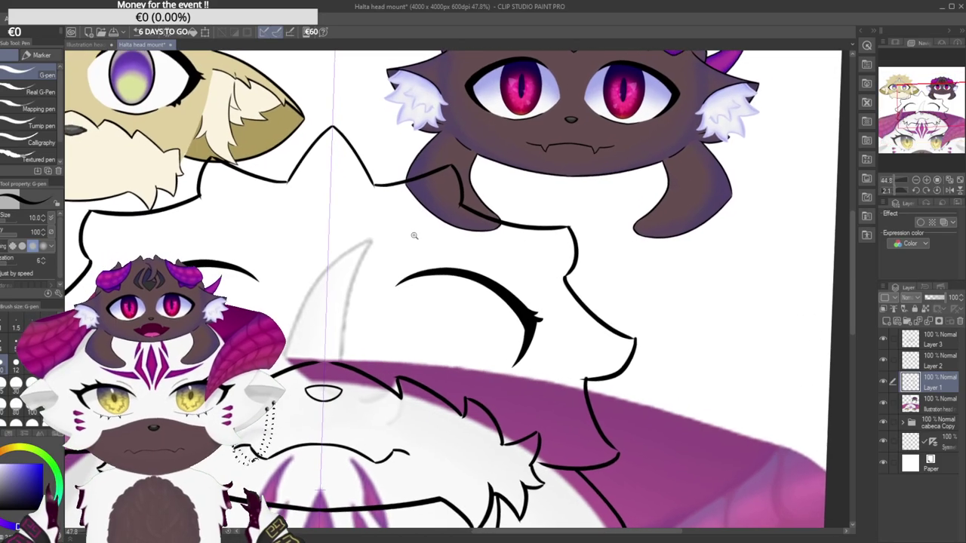
{"action": "scroll", "coordinate": [394, 266], "scroll_direction": "down", "scroll_amount": 2}
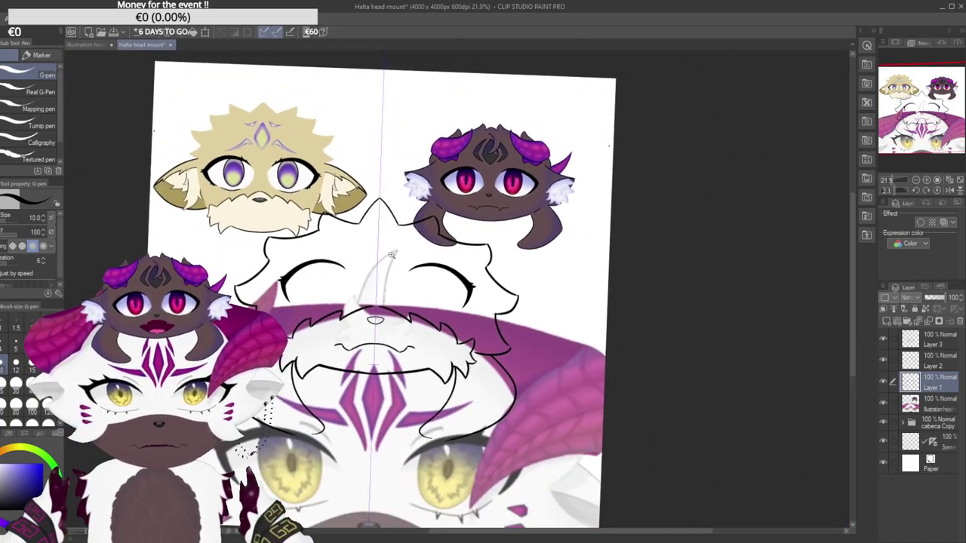
{"action": "scroll", "coordinate": [400, 264], "scroll_direction": "up", "scroll_amount": 3}
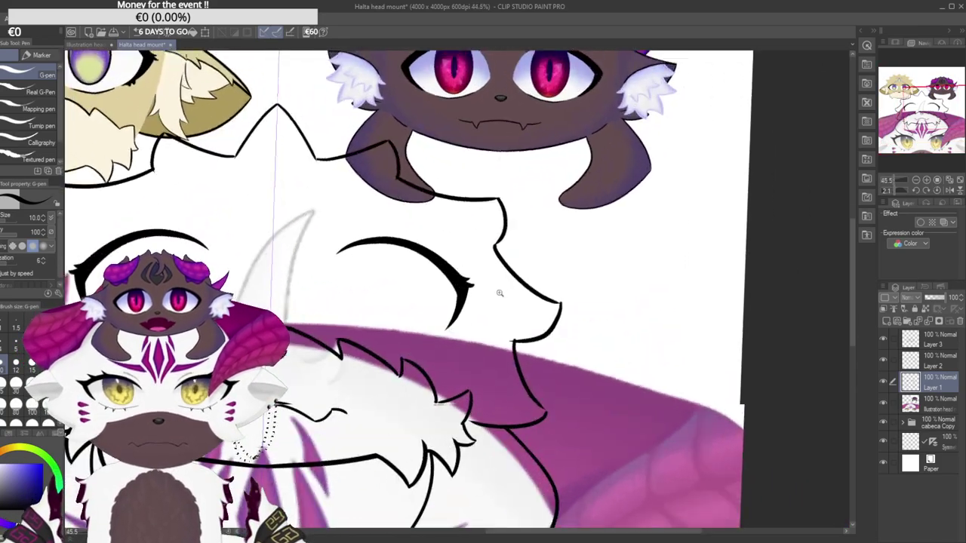
{"action": "scroll", "coordinate": [483, 288], "scroll_direction": "down", "scroll_amount": 2}
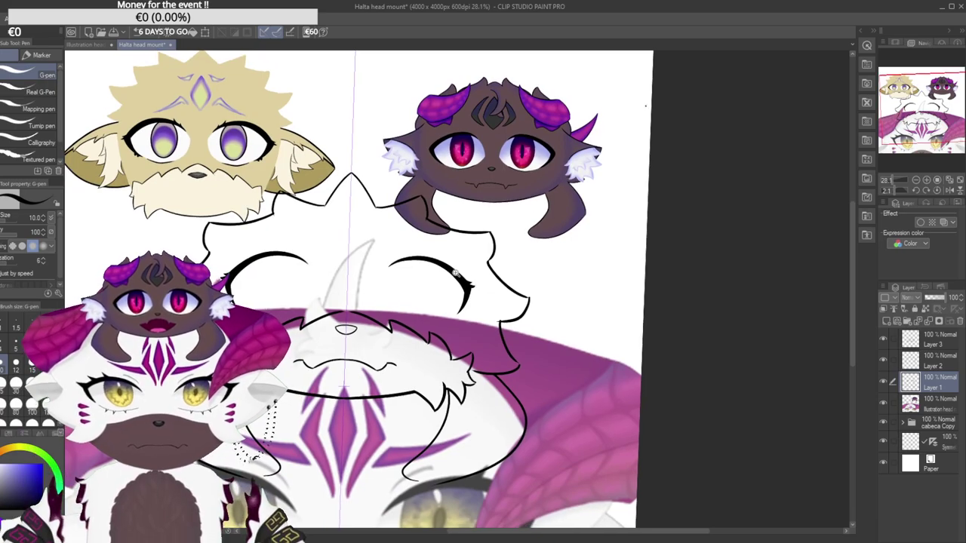
Try inking a small pointed eyelash near the inner tip of the right eyelid crescent.
{"action": "left_click_drag", "start_coordinate": [404, 246], "coordinate": [441, 184]}
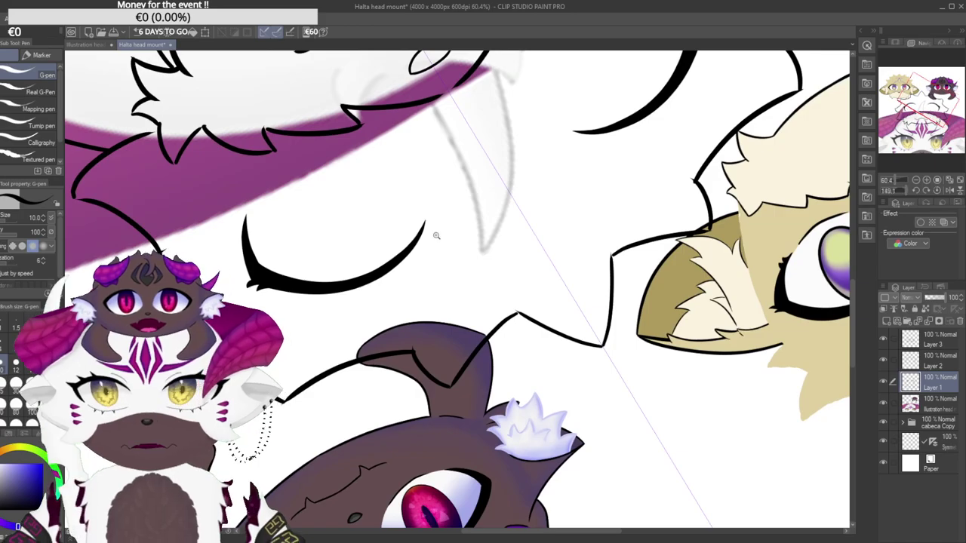
{"action": "left_click_drag", "start_coordinate": [437, 235], "coordinate": [455, 219]}
{"action": "scroll", "coordinate": [414, 151], "scroll_direction": "down", "scroll_amount": 5}
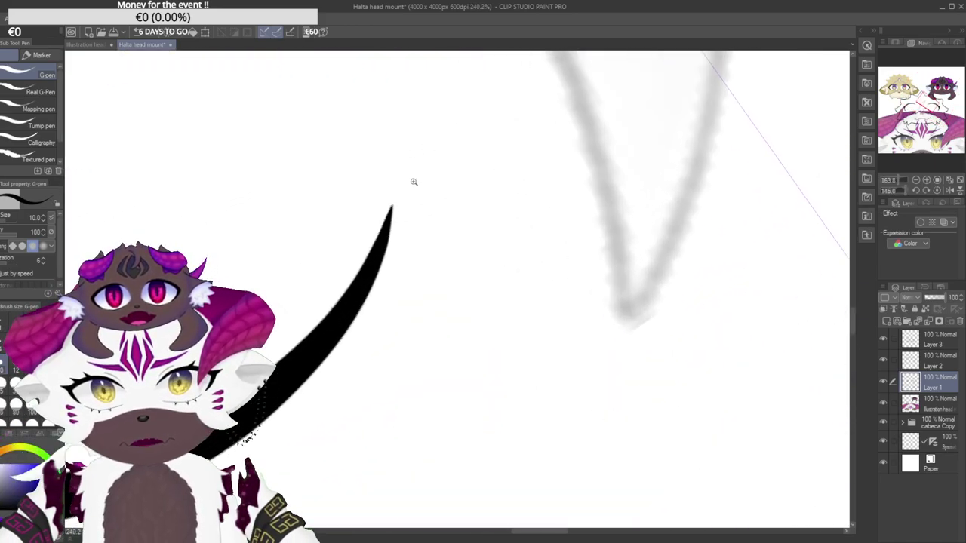
{"action": "scroll", "coordinate": [376, 247], "scroll_direction": "down", "scroll_amount": 4}
{"action": "scroll", "coordinate": [350, 251], "scroll_direction": "up", "scroll_amount": 9}
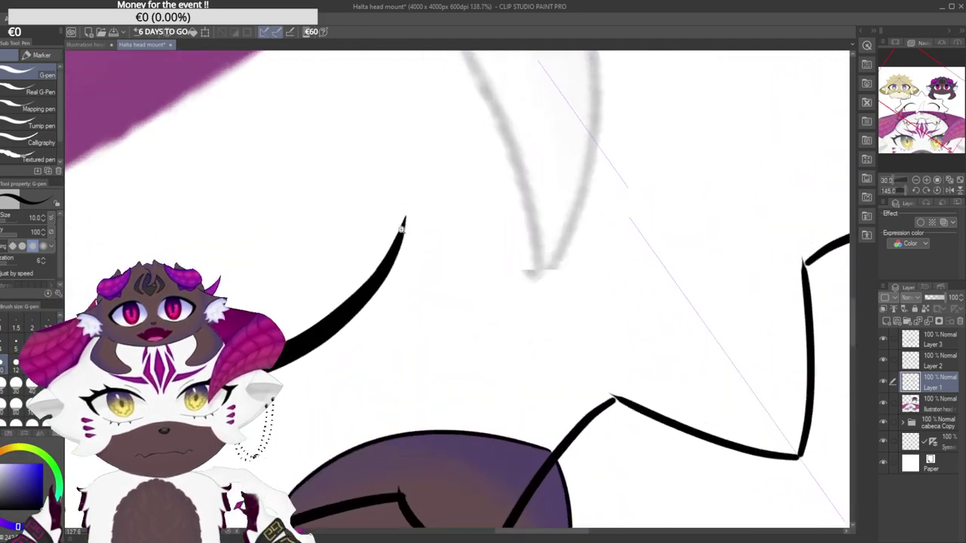
{"action": "key", "text": "ctrl+z"}
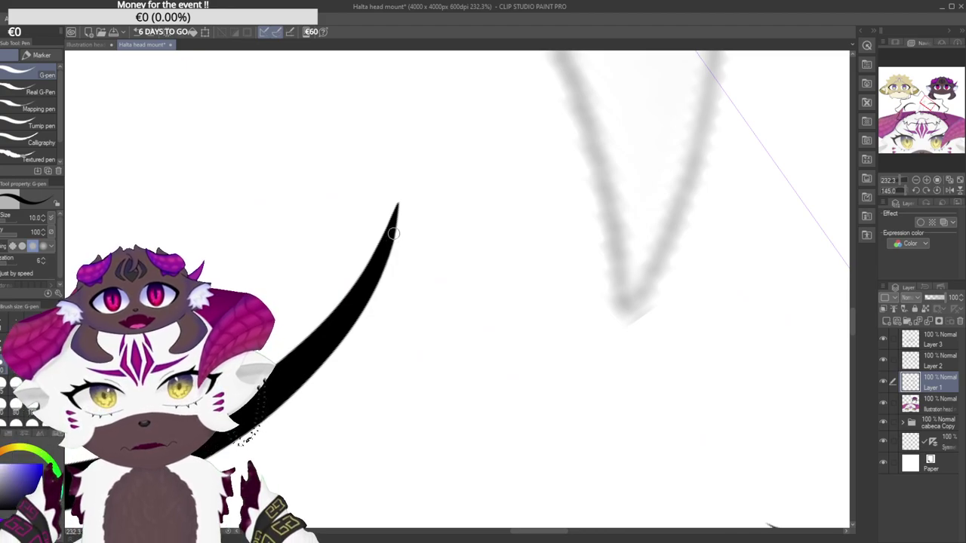
{"action": "key", "text": "ctrl+z"}
{"action": "mouse_move", "coordinate": [393, 235]}
{"action": "left_mouse_down"}
{"action": "mouse_move", "coordinate": [390, 315]}
{"action": "mouse_move", "coordinate": [388, 269]}
{"action": "left_mouse_up"}
{"action": "key", "text": "ctrl+z"}
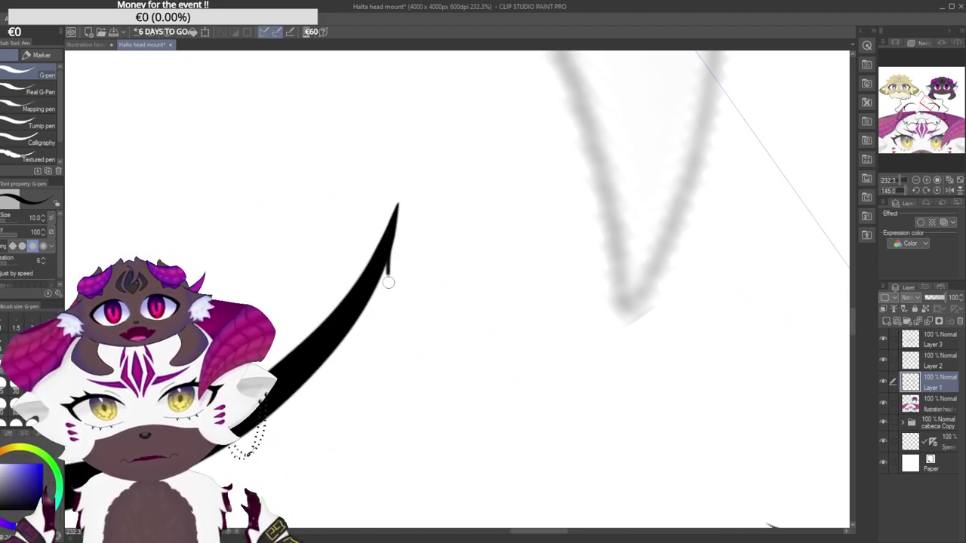
{"action": "mouse_move", "coordinate": [397, 213]}
{"action": "left_mouse_down"}
{"action": "mouse_move", "coordinate": [400, 311]}
{"action": "mouse_move", "coordinate": [444, 197]}
{"action": "mouse_move", "coordinate": [421, 239]}
{"action": "left_mouse_up"}
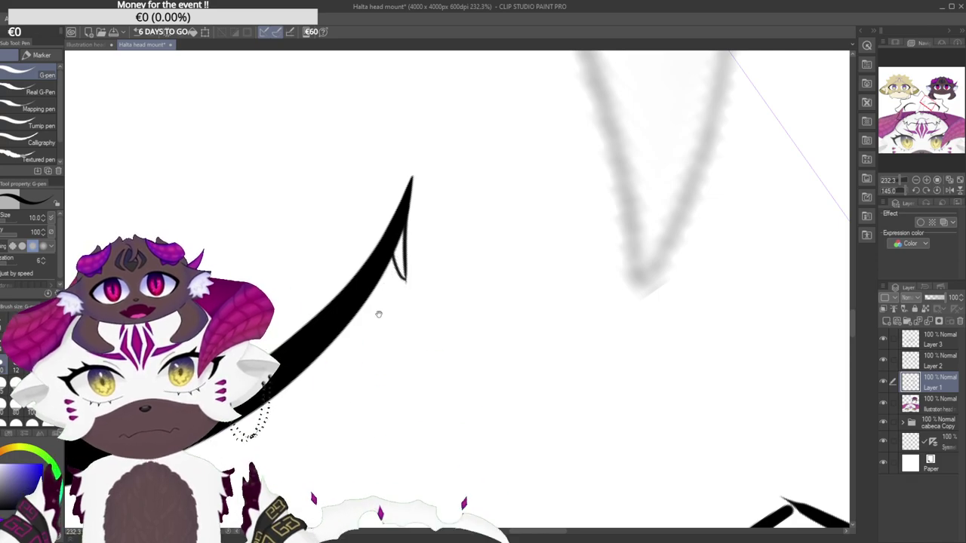
{"action": "left_click_drag", "start_coordinate": [409, 245], "coordinate": [420, 219]}
{"action": "key", "text": "ctrl+z"}
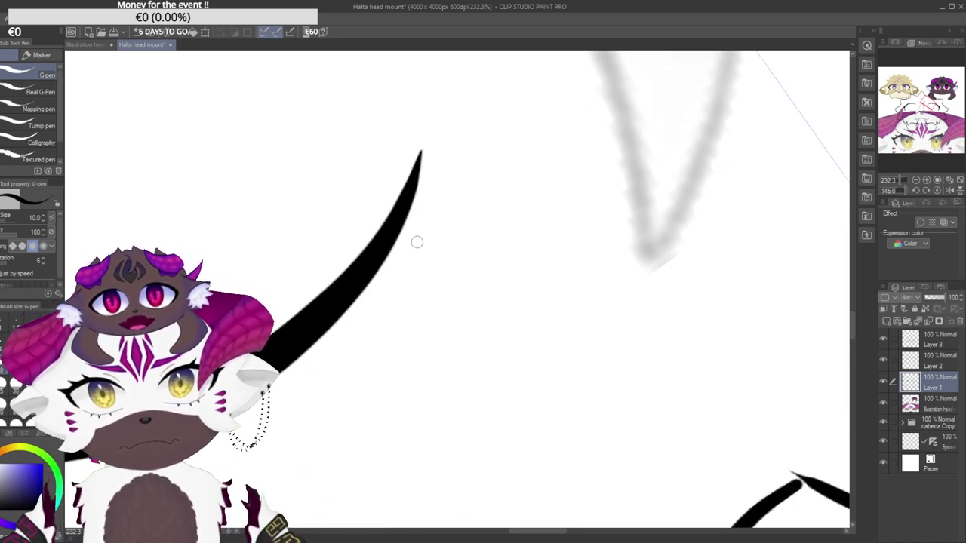
Ink the outlines of two small pointed eyelashes at the inner tip of the right eyelid crescent.
{"action": "left_click_drag", "start_coordinate": [415, 243], "coordinate": [421, 178]}
{"action": "key", "text": "ctrl+z"}
{"action": "left_click_drag", "start_coordinate": [420, 239], "coordinate": [422, 176]}
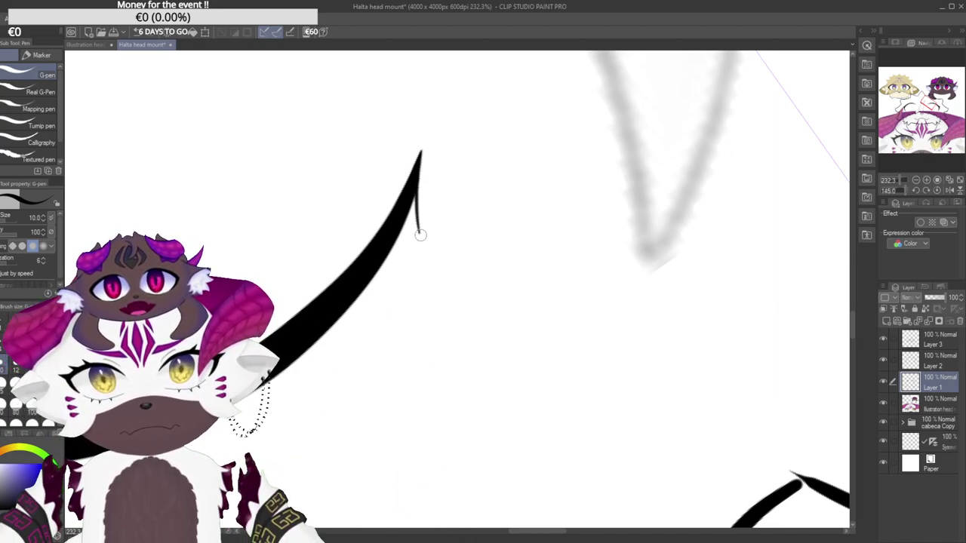
{"action": "left_click_drag", "start_coordinate": [398, 271], "coordinate": [418, 234]}
{"action": "mouse_move", "coordinate": [416, 193]}
{"action": "left_mouse_down"}
{"action": "mouse_move", "coordinate": [406, 197]}
{"action": "mouse_move", "coordinate": [400, 270]}
{"action": "left_mouse_up"}
{"action": "key", "text": "ctrl+z"}
{"action": "left_click_drag", "start_coordinate": [420, 181], "coordinate": [408, 253]}
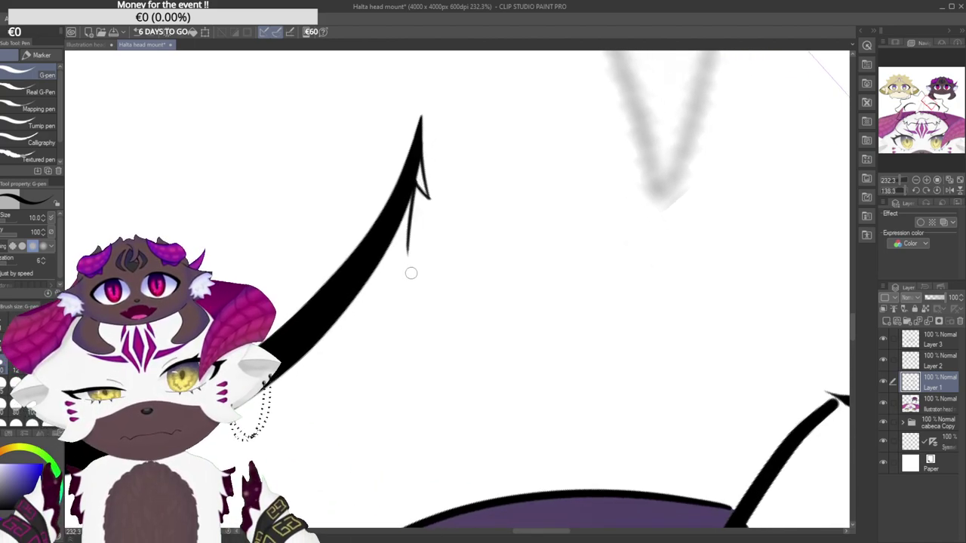
{"action": "mouse_move", "coordinate": [412, 183]}
{"action": "left_mouse_down"}
{"action": "mouse_move", "coordinate": [421, 267]}
{"action": "mouse_move", "coordinate": [401, 213]}
{"action": "left_mouse_up"}
{"action": "key", "text": "ctrl+z"}
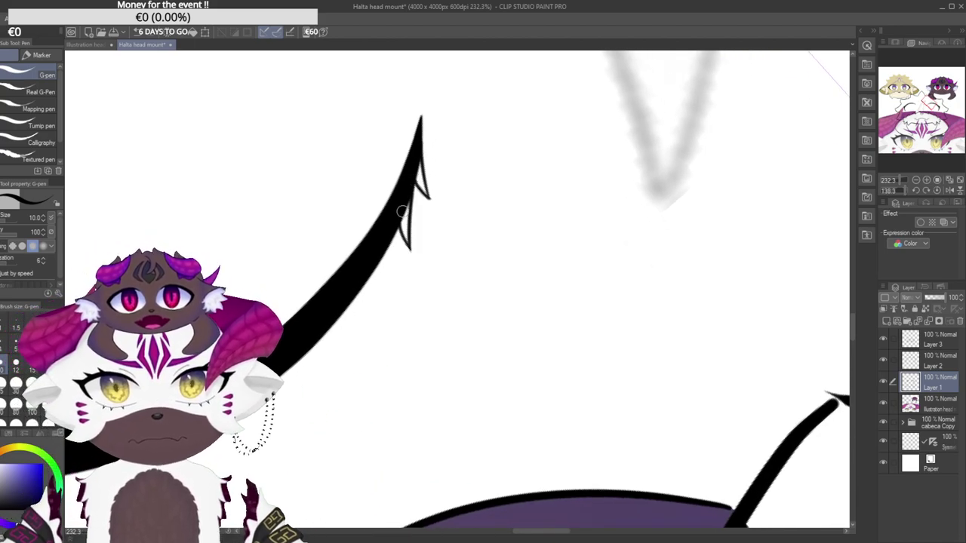
Fill the two inner-tip eyelashes of the right closed eye solid black.
{"action": "left_click_drag", "start_coordinate": [421, 117], "coordinate": [350, 431]}
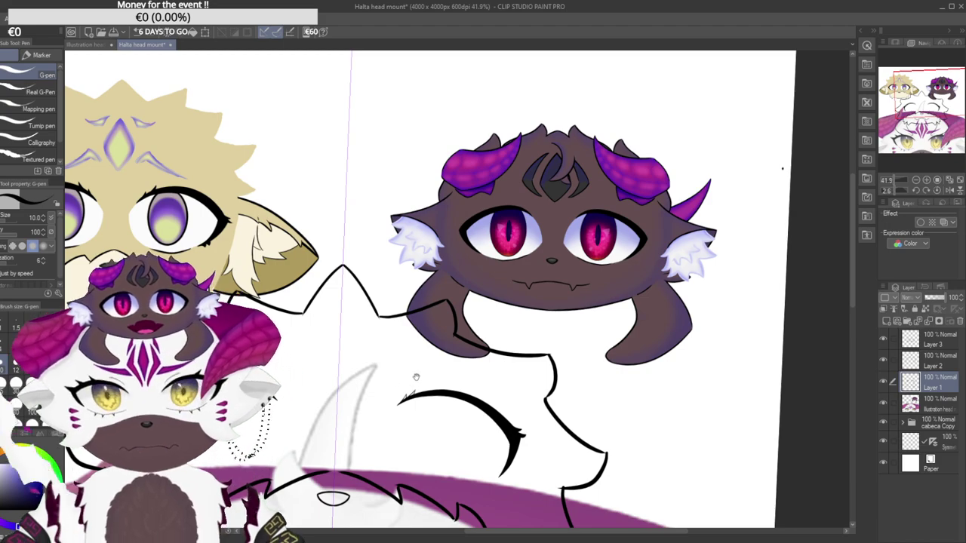
{"action": "scroll", "coordinate": [411, 377], "scroll_direction": "up", "scroll_amount": 12}
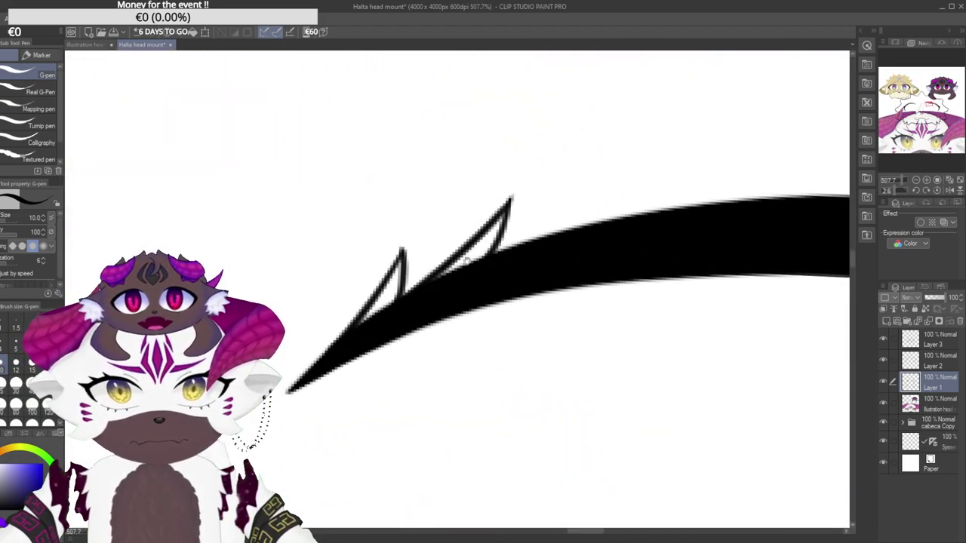
{"action": "mouse_move", "coordinate": [408, 214]}
{"action": "left_mouse_down"}
{"action": "mouse_move", "coordinate": [386, 231]}
{"action": "mouse_move", "coordinate": [381, 254]}
{"action": "left_mouse_up"}
{"action": "scroll", "coordinate": [402, 305], "scroll_direction": "up", "scroll_amount": 2}
{"action": "left_click_drag", "start_coordinate": [392, 294], "coordinate": [397, 342]}
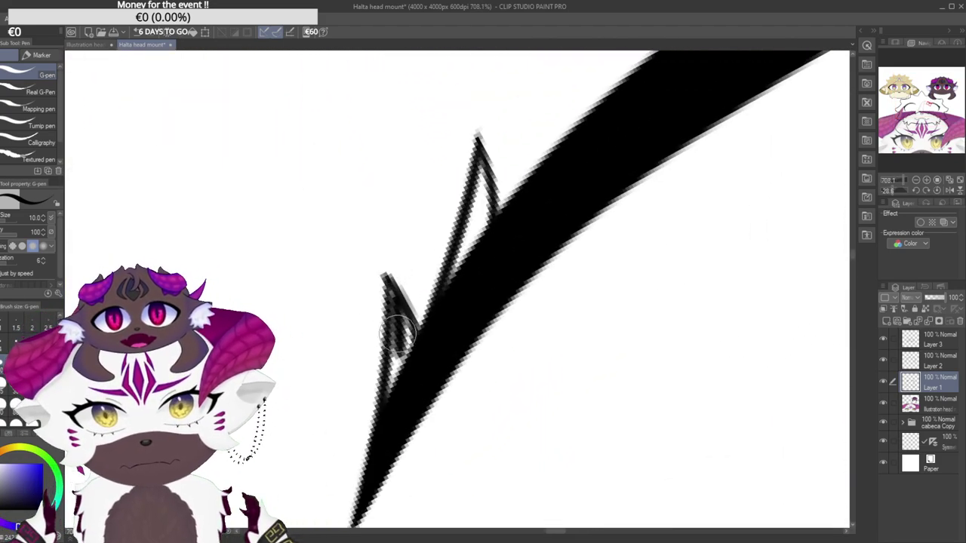
{"action": "mouse_move", "coordinate": [391, 292]}
{"action": "left_mouse_down"}
{"action": "mouse_move", "coordinate": [405, 332]}
{"action": "mouse_move", "coordinate": [401, 313]}
{"action": "left_mouse_up"}
{"action": "left_click_drag", "start_coordinate": [446, 281], "coordinate": [415, 335]}
{"action": "mouse_move", "coordinate": [434, 297]}
{"action": "left_mouse_down"}
{"action": "mouse_move", "coordinate": [410, 361]}
{"action": "mouse_move", "coordinate": [454, 261]}
{"action": "mouse_move", "coordinate": [451, 274]}
{"action": "mouse_move", "coordinate": [449, 221]}
{"action": "mouse_move", "coordinate": [439, 267]}
{"action": "mouse_move", "coordinate": [447, 211]}
{"action": "mouse_move", "coordinate": [451, 249]}
{"action": "left_mouse_up"}
{"action": "mouse_move", "coordinate": [446, 302]}
{"action": "left_mouse_down"}
{"action": "mouse_move", "coordinate": [431, 244]}
{"action": "mouse_move", "coordinate": [534, 236]}
{"action": "left_mouse_up"}
{"action": "scroll", "coordinate": [534, 236], "scroll_direction": "down", "scroll_amount": 6}
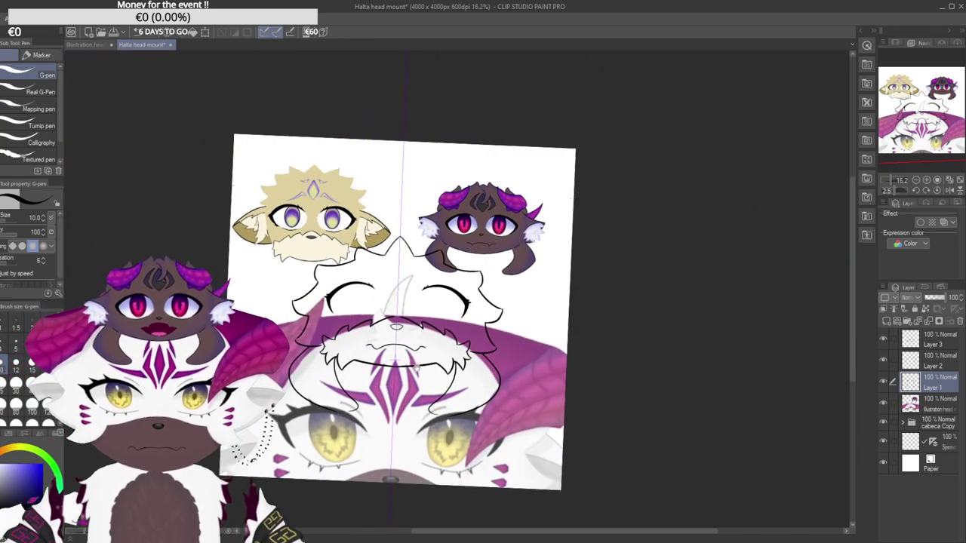
Straighten the canvas view and ink the outlines of two small curved eyelashes at the lower tip of the right eyelid crescent.
{"action": "scroll", "coordinate": [423, 359], "scroll_direction": "up", "scroll_amount": 1}
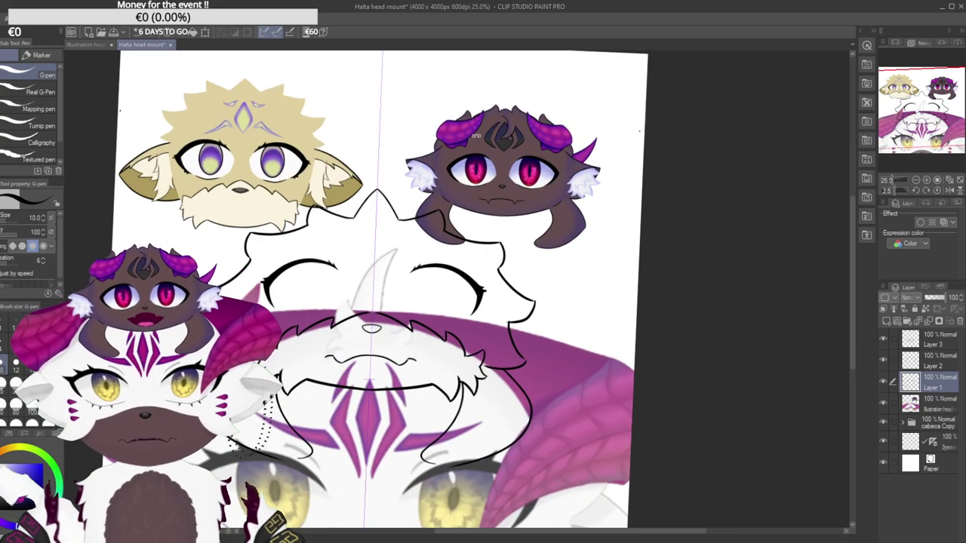
{"action": "left_click_drag", "start_coordinate": [476, 140], "coordinate": [469, 126]}
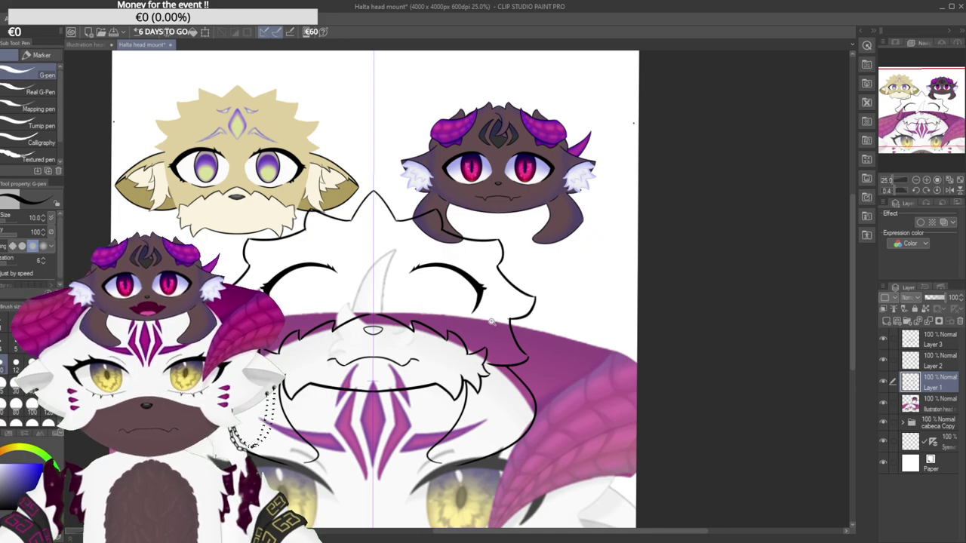
{"action": "scroll", "coordinate": [494, 323], "scroll_direction": "up", "scroll_amount": 5}
{"action": "scroll", "coordinate": [407, 307], "scroll_direction": "up", "scroll_amount": 1}
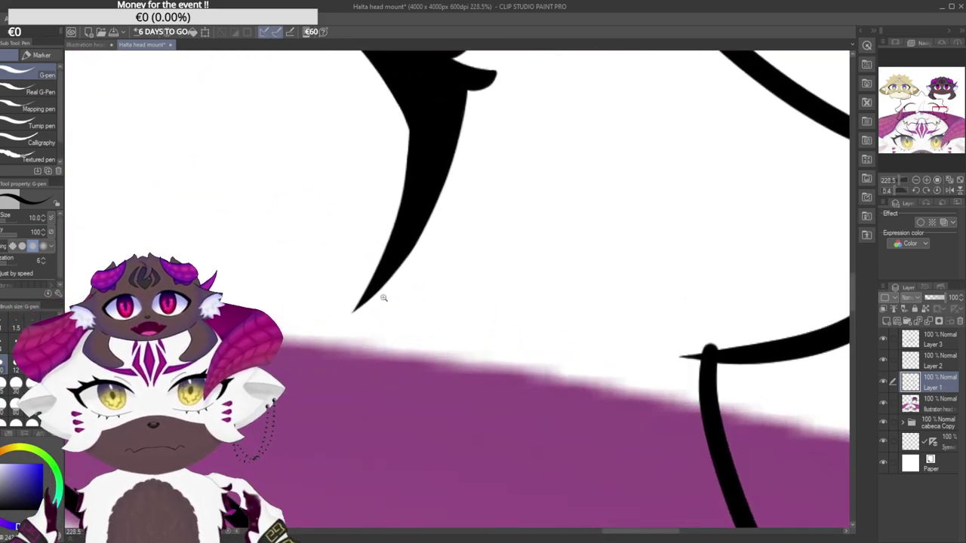
{"action": "scroll", "coordinate": [382, 298], "scroll_direction": "up", "scroll_amount": 2}
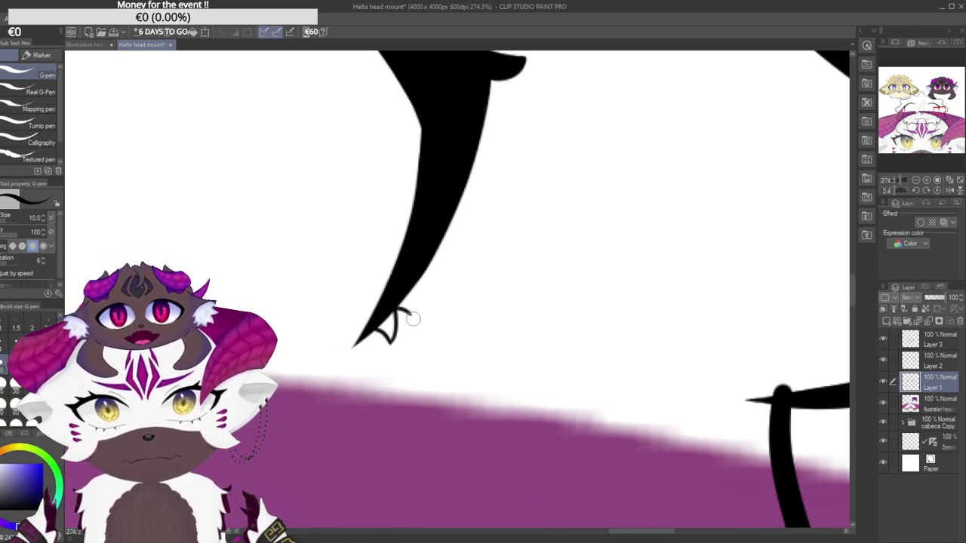
{"action": "scroll", "coordinate": [412, 304], "scroll_direction": "up", "scroll_amount": 5}
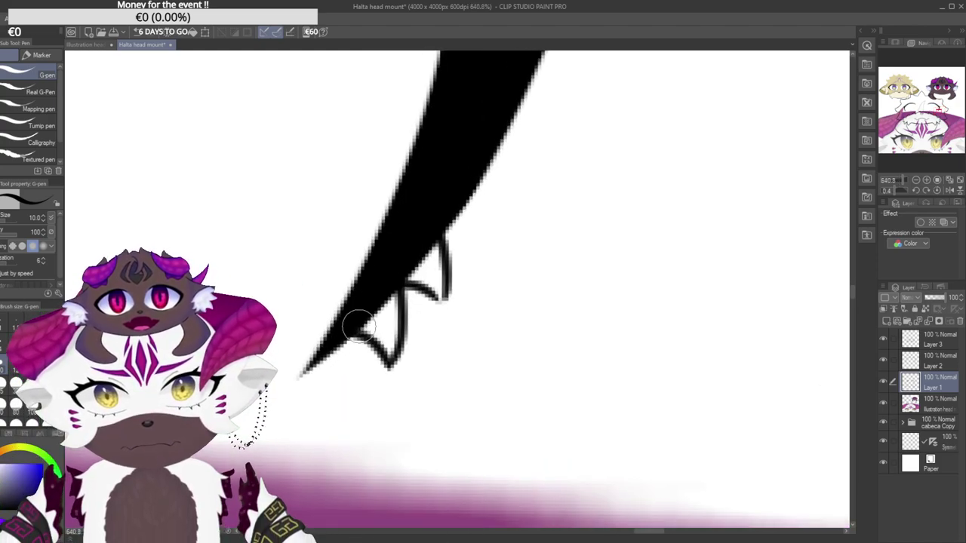
Fill the two lower-tip eyelashes solid black and extend the point of the upper one.
{"action": "mouse_move", "coordinate": [384, 341]}
{"action": "left_mouse_down"}
{"action": "mouse_move", "coordinate": [396, 313]}
{"action": "mouse_move", "coordinate": [383, 343]}
{"action": "left_mouse_up"}
{"action": "mouse_move", "coordinate": [422, 283]}
{"action": "left_mouse_down"}
{"action": "mouse_move", "coordinate": [434, 253]}
{"action": "mouse_move", "coordinate": [440, 299]}
{"action": "left_mouse_up"}
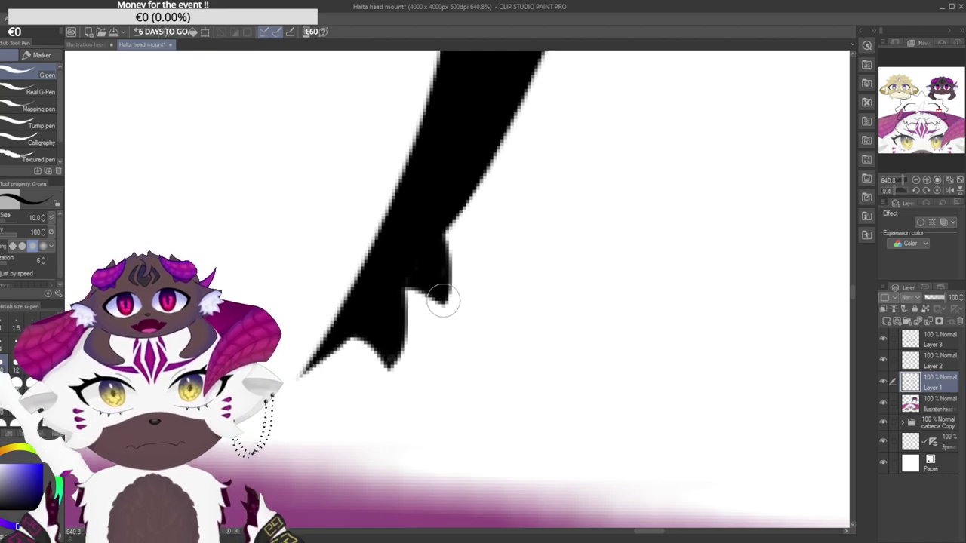
{"action": "left_click_drag", "start_coordinate": [445, 309], "coordinate": [445, 289]}
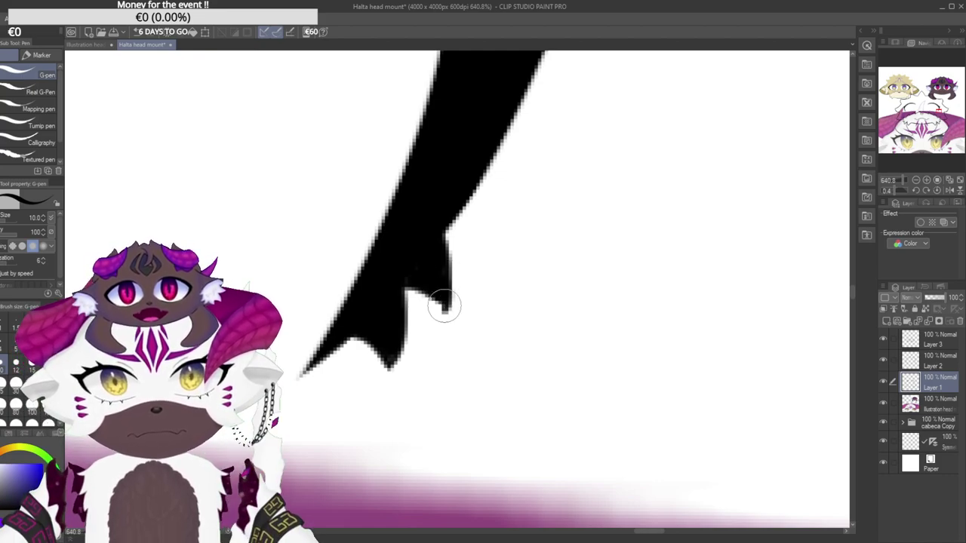
{"action": "scroll", "coordinate": [426, 311], "scroll_direction": "down", "scroll_amount": 8}
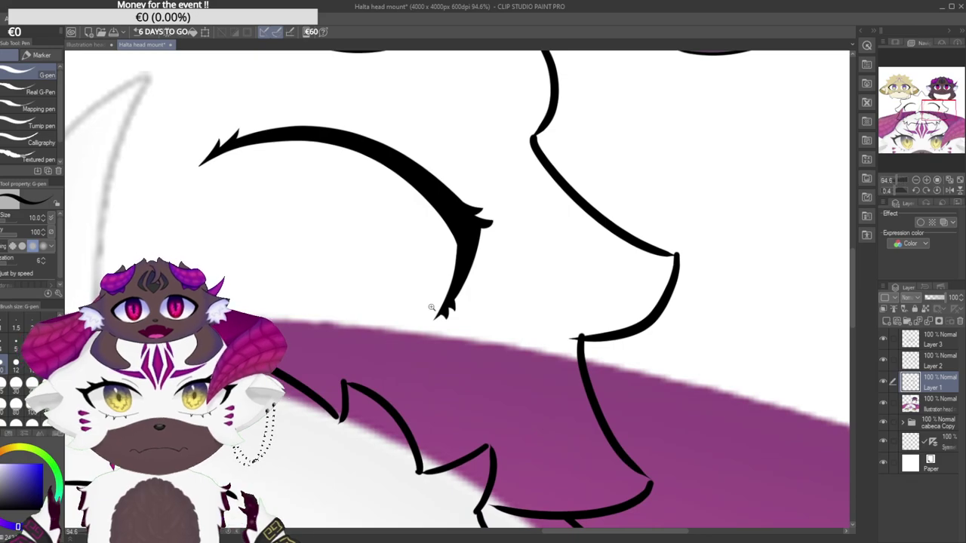
Undo the last stroke on the upper of the two lower-tip eyelashes and re-ink its edge into a cleaner point.
{"action": "scroll", "coordinate": [427, 311], "scroll_direction": "up", "scroll_amount": 5}
{"action": "key", "text": "ctrl+z"}
{"action": "left_click_drag", "start_coordinate": [523, 222], "coordinate": [448, 212]}
{"action": "mouse_move", "coordinate": [421, 299]}
{"action": "left_mouse_down"}
{"action": "mouse_move", "coordinate": [427, 344]}
{"action": "mouse_move", "coordinate": [403, 282]}
{"action": "left_mouse_up"}
{"action": "key", "text": "ctrl+z"}
{"action": "left_click_drag", "start_coordinate": [425, 342], "coordinate": [401, 282]}
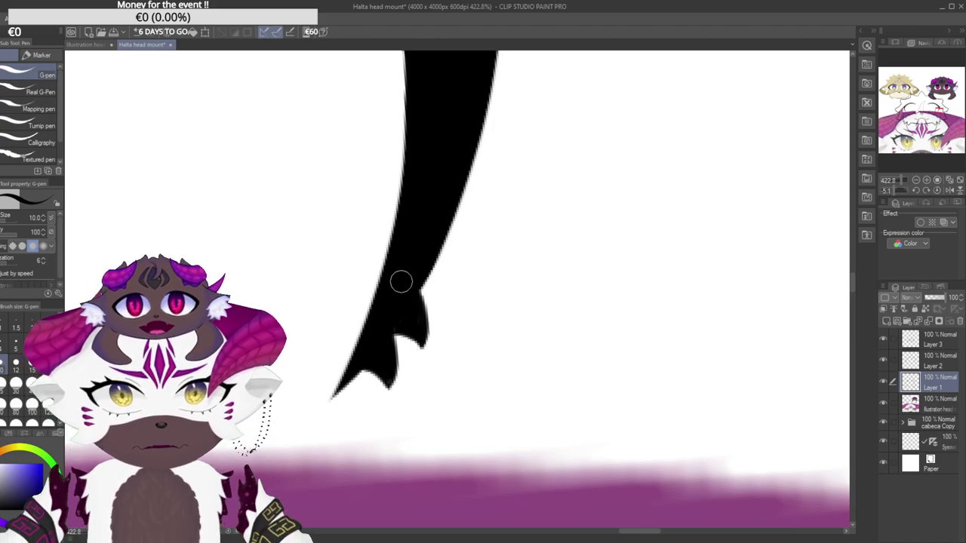
{"action": "scroll", "coordinate": [416, 335], "scroll_direction": "down", "scroll_amount": 10}
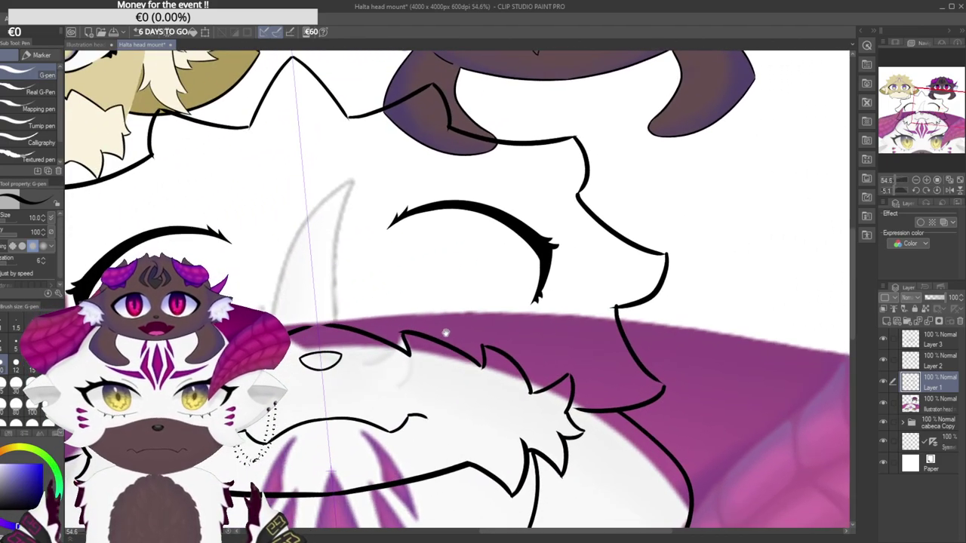
Add a new layer directly above the illustration reference layer, underneath the line-art layers.
{"action": "scroll", "coordinate": [447, 243], "scroll_direction": "down", "scroll_amount": 5}
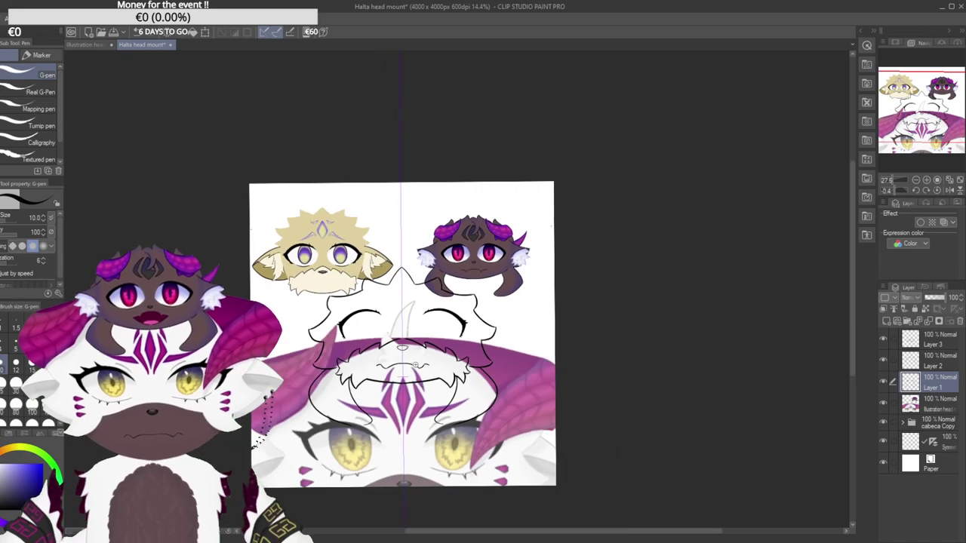
{"action": "scroll", "coordinate": [417, 311], "scroll_direction": "up", "scroll_amount": 7}
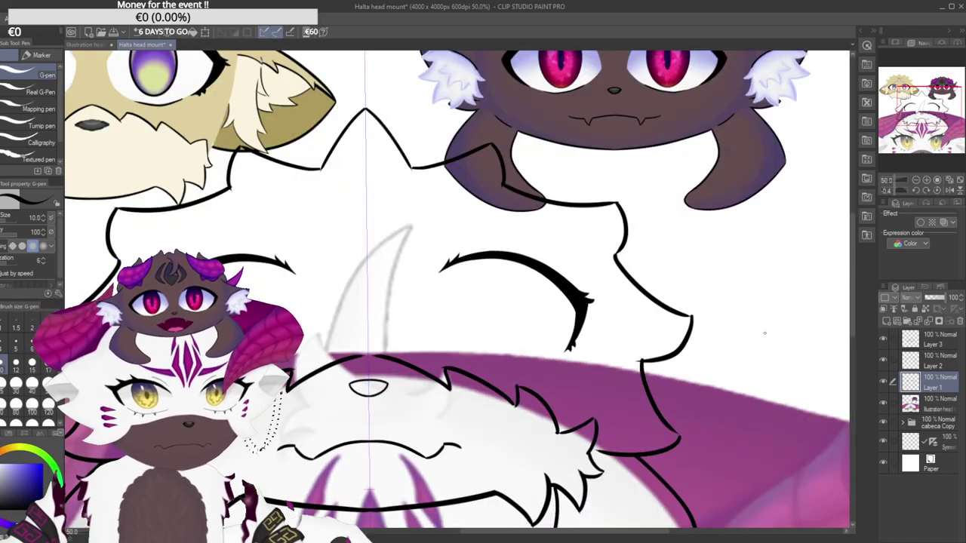
{"action": "left_click", "coordinate": [931, 411]}
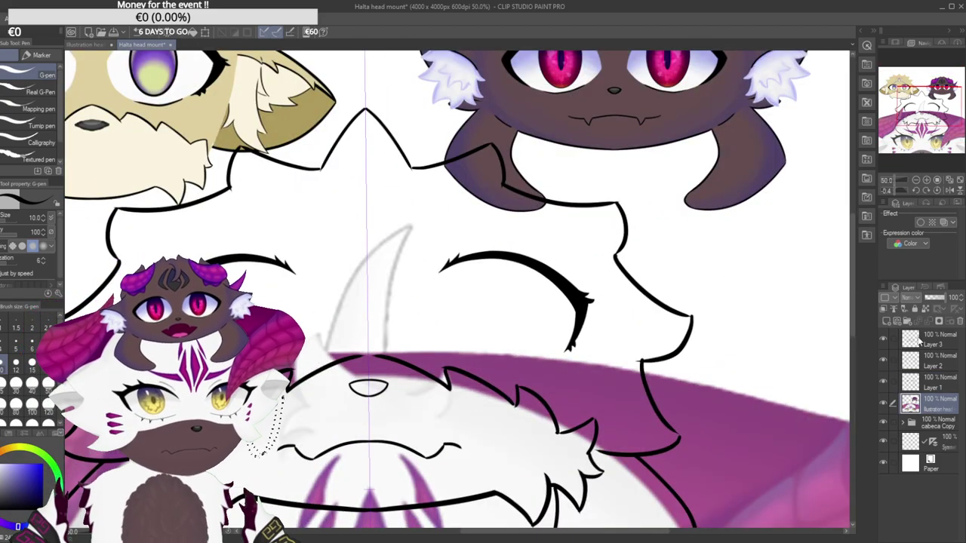
{"action": "left_click", "coordinate": [887, 323]}
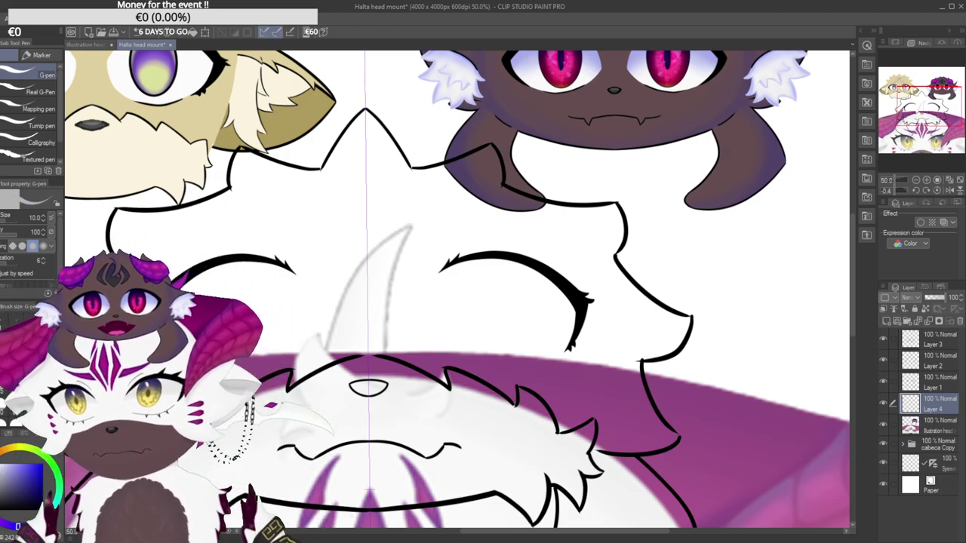
Set the G-pen size to 80 and paint a light grey band along the inner edge of the eyelid crescent.
{"action": "mouse_move", "coordinate": [445, 220]}
{"action": "left_mouse_down"}
{"action": "mouse_move", "coordinate": [391, 267]}
{"action": "mouse_move", "coordinate": [386, 301]}
{"action": "left_mouse_up"}
{"action": "left_click_drag", "start_coordinate": [386, 261], "coordinate": [420, 260]}
{"action": "mouse_move", "coordinate": [387, 303]}
{"action": "left_mouse_down"}
{"action": "mouse_move", "coordinate": [379, 322]}
{"action": "mouse_move", "coordinate": [377, 294]}
{"action": "mouse_move", "coordinate": [380, 303]}
{"action": "left_mouse_up"}
{"action": "left_click", "coordinate": [13, 415]}
{"action": "mouse_move", "coordinate": [378, 345]}
{"action": "left_mouse_down"}
{"action": "mouse_move", "coordinate": [368, 292]}
{"action": "mouse_move", "coordinate": [388, 316]}
{"action": "mouse_move", "coordinate": [447, 201]}
{"action": "mouse_move", "coordinate": [470, 184]}
{"action": "mouse_move", "coordinate": [463, 163]}
{"action": "mouse_move", "coordinate": [492, 168]}
{"action": "mouse_move", "coordinate": [420, 268]}
{"action": "mouse_move", "coordinate": [407, 257]}
{"action": "mouse_move", "coordinate": [382, 324]}
{"action": "mouse_move", "coordinate": [382, 416]}
{"action": "left_mouse_up"}
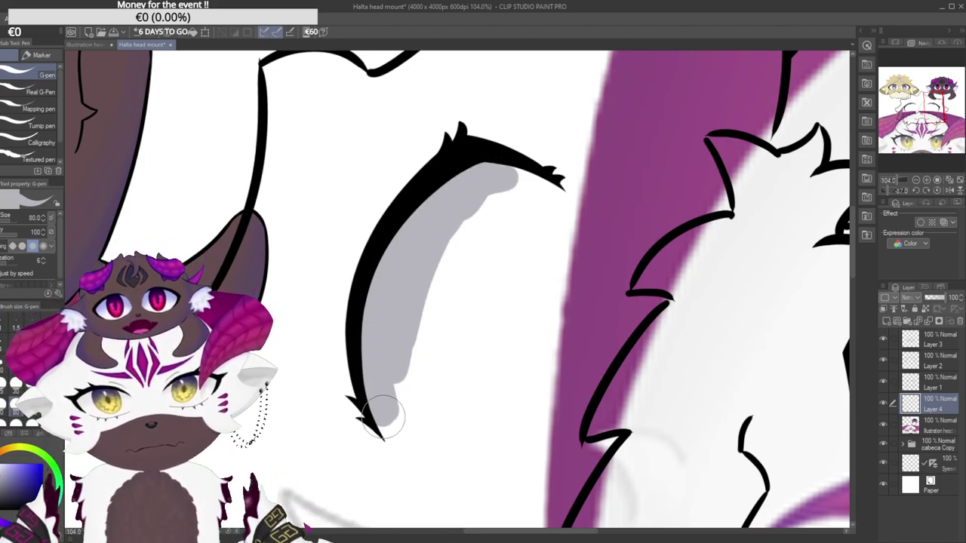
Fill the area beneath the eyelid with light grey to block in the rounded eyeball shape.
{"action": "mouse_move", "coordinate": [400, 162]}
{"action": "left_mouse_down"}
{"action": "mouse_move", "coordinate": [325, 335]}
{"action": "mouse_move", "coordinate": [464, 459]}
{"action": "mouse_move", "coordinate": [516, 448]}
{"action": "left_mouse_up"}
{"action": "mouse_move", "coordinate": [379, 263]}
{"action": "left_mouse_down"}
{"action": "mouse_move", "coordinate": [446, 264]}
{"action": "mouse_move", "coordinate": [433, 372]}
{"action": "left_mouse_up"}
{"action": "mouse_move", "coordinate": [501, 391]}
{"action": "left_mouse_down"}
{"action": "mouse_move", "coordinate": [461, 376]}
{"action": "mouse_move", "coordinate": [450, 343]}
{"action": "mouse_move", "coordinate": [480, 335]}
{"action": "mouse_move", "coordinate": [494, 245]}
{"action": "mouse_move", "coordinate": [505, 294]}
{"action": "mouse_move", "coordinate": [495, 372]}
{"action": "mouse_move", "coordinate": [540, 302]}
{"action": "mouse_move", "coordinate": [535, 326]}
{"action": "mouse_move", "coordinate": [544, 235]}
{"action": "mouse_move", "coordinate": [533, 172]}
{"action": "mouse_move", "coordinate": [517, 164]}
{"action": "mouse_move", "coordinate": [491, 176]}
{"action": "mouse_move", "coordinate": [498, 194]}
{"action": "mouse_move", "coordinate": [533, 210]}
{"action": "mouse_move", "coordinate": [550, 178]}
{"action": "mouse_move", "coordinate": [540, 151]}
{"action": "left_mouse_up"}
{"action": "left_click_drag", "start_coordinate": [366, 295], "coordinate": [364, 289]}
{"action": "mouse_move", "coordinate": [448, 372]}
{"action": "left_mouse_down"}
{"action": "mouse_move", "coordinate": [465, 389]}
{"action": "mouse_move", "coordinate": [450, 379]}
{"action": "mouse_move", "coordinate": [431, 327]}
{"action": "mouse_move", "coordinate": [452, 375]}
{"action": "mouse_move", "coordinate": [436, 272]}
{"action": "mouse_move", "coordinate": [468, 392]}
{"action": "mouse_move", "coordinate": [442, 297]}
{"action": "mouse_move", "coordinate": [448, 218]}
{"action": "mouse_move", "coordinate": [438, 344]}
{"action": "mouse_move", "coordinate": [459, 197]}
{"action": "mouse_move", "coordinate": [418, 382]}
{"action": "mouse_move", "coordinate": [418, 316]}
{"action": "mouse_move", "coordinate": [373, 328]}
{"action": "left_mouse_up"}
{"action": "left_click_drag", "start_coordinate": [478, 198], "coordinate": [523, 209]}
{"action": "left_click_drag", "start_coordinate": [443, 230], "coordinate": [489, 181]}
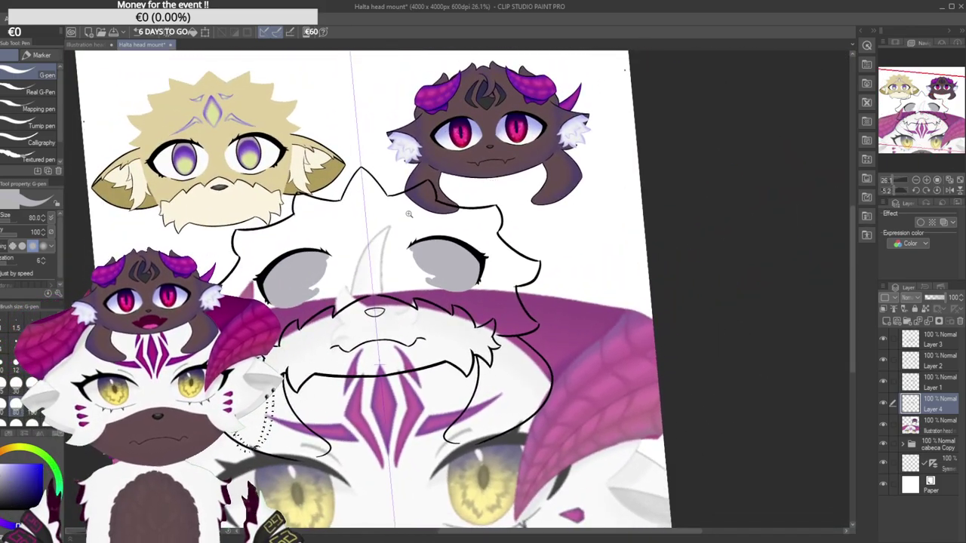
Extend the grey eye fill toward its inner corner and lower edge, and undo the last stroke.
{"action": "scroll", "coordinate": [391, 232], "scroll_direction": "up", "scroll_amount": 5}
{"action": "scroll", "coordinate": [436, 214], "scroll_direction": "up", "scroll_amount": 4}
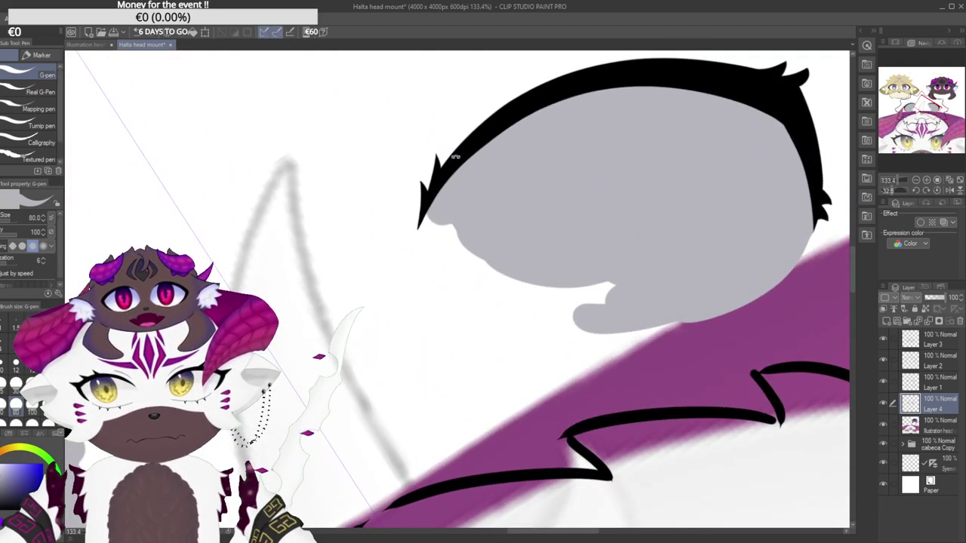
{"action": "mouse_move", "coordinate": [405, 282]}
{"action": "left_mouse_down"}
{"action": "mouse_move", "coordinate": [388, 276]}
{"action": "mouse_move", "coordinate": [395, 241]}
{"action": "mouse_move", "coordinate": [400, 354]}
{"action": "left_mouse_up"}
{"action": "mouse_move", "coordinate": [442, 210]}
{"action": "left_mouse_down"}
{"action": "mouse_move", "coordinate": [511, 257]}
{"action": "mouse_move", "coordinate": [500, 362]}
{"action": "mouse_move", "coordinate": [510, 352]}
{"action": "left_mouse_up"}
{"action": "left_click_drag", "start_coordinate": [400, 372], "coordinate": [403, 249]}
{"action": "left_click_drag", "start_coordinate": [400, 472], "coordinate": [337, 211]}
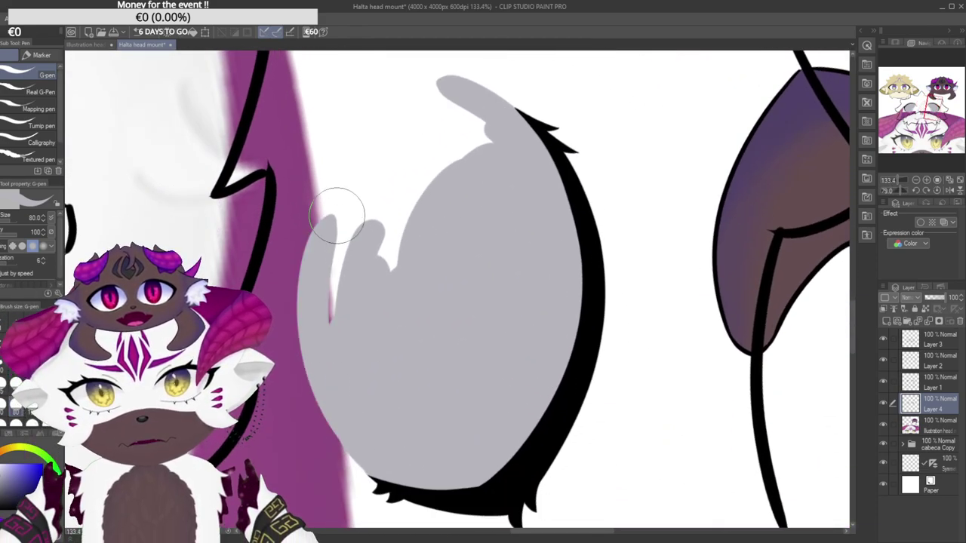
{"action": "key", "text": "ctrl+z"}
Close the gaps along the lower inner side of the grey eye shape and round off its contour.
{"action": "mouse_move", "coordinate": [344, 246]}
{"action": "left_mouse_down"}
{"action": "mouse_move", "coordinate": [339, 333]}
{"action": "mouse_move", "coordinate": [349, 349]}
{"action": "mouse_move", "coordinate": [429, 175]}
{"action": "mouse_move", "coordinate": [478, 118]}
{"action": "mouse_move", "coordinate": [397, 145]}
{"action": "mouse_move", "coordinate": [354, 206]}
{"action": "mouse_move", "coordinate": [362, 198]}
{"action": "mouse_move", "coordinate": [384, 338]}
{"action": "left_mouse_up"}
{"action": "left_click_drag", "start_coordinate": [400, 316], "coordinate": [309, 324]}
{"action": "left_click_drag", "start_coordinate": [413, 334], "coordinate": [393, 317]}
{"action": "left_click_drag", "start_coordinate": [342, 293], "coordinate": [370, 294]}
{"action": "left_click_drag", "start_coordinate": [460, 399], "coordinate": [343, 302]}
{"action": "scroll", "coordinate": [343, 324], "scroll_direction": "up", "scroll_amount": 3}
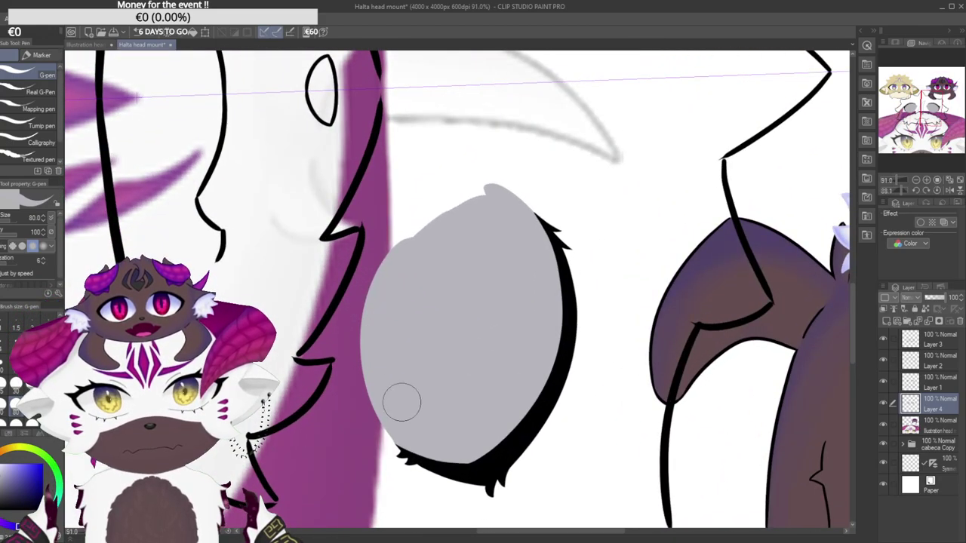
Widen the grey fill at the eye's inner corner beside the lash tips, redoing one unwanted stroke.
{"action": "left_click_drag", "start_coordinate": [390, 265], "coordinate": [393, 373]}
{"action": "mouse_move", "coordinate": [376, 311]}
{"action": "left_mouse_down"}
{"action": "mouse_move", "coordinate": [388, 224]}
{"action": "mouse_move", "coordinate": [412, 199]}
{"action": "left_mouse_up"}
{"action": "key", "text": "ctrl+z"}
{"action": "mouse_move", "coordinate": [380, 309]}
{"action": "left_mouse_down"}
{"action": "mouse_move", "coordinate": [413, 214]}
{"action": "mouse_move", "coordinate": [370, 240]}
{"action": "mouse_move", "coordinate": [383, 336]}
{"action": "mouse_move", "coordinate": [419, 311]}
{"action": "left_mouse_up"}
{"action": "mouse_move", "coordinate": [437, 370]}
{"action": "left_mouse_down"}
{"action": "mouse_move", "coordinate": [390, 344]}
{"action": "mouse_move", "coordinate": [415, 347]}
{"action": "mouse_move", "coordinate": [359, 251]}
{"action": "left_mouse_up"}
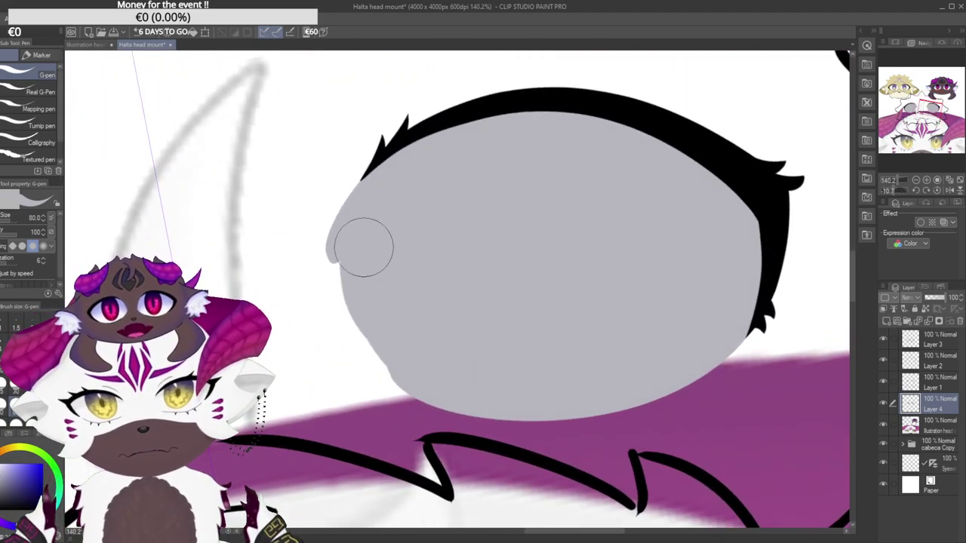
{"action": "left_click_drag", "start_coordinate": [373, 183], "coordinate": [494, 209]}
{"action": "mouse_move", "coordinate": [344, 270]}
{"action": "left_mouse_down"}
{"action": "mouse_move", "coordinate": [382, 280]}
{"action": "mouse_move", "coordinate": [390, 355]}
{"action": "mouse_move", "coordinate": [422, 144]}
{"action": "mouse_move", "coordinate": [385, 376]}
{"action": "left_mouse_up"}
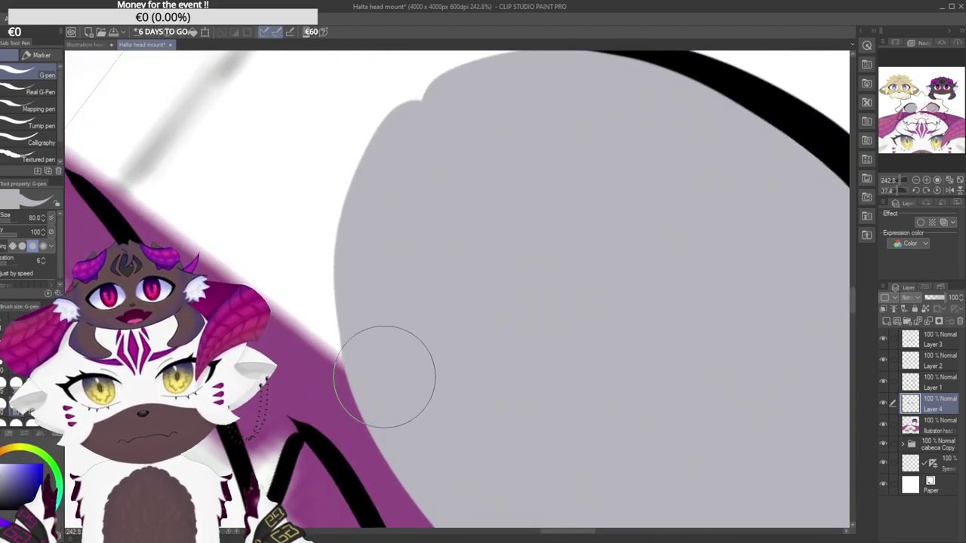
Smooth the inner edge of the grey eye shape with repeated short grey strokes.
{"action": "left_click_drag", "start_coordinate": [379, 272], "coordinate": [389, 369]}
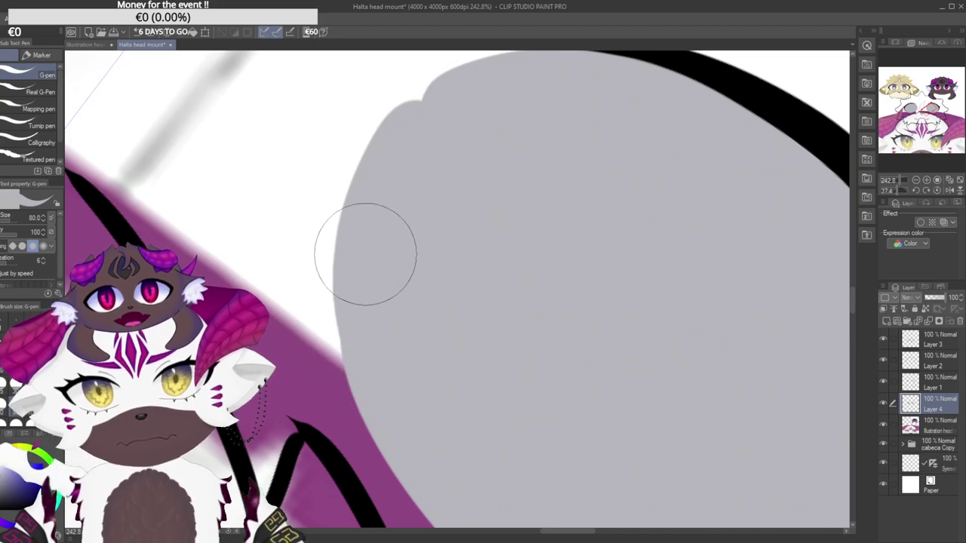
{"action": "left_click_drag", "start_coordinate": [369, 267], "coordinate": [371, 344]}
{"action": "left_click_drag", "start_coordinate": [365, 285], "coordinate": [373, 358]}
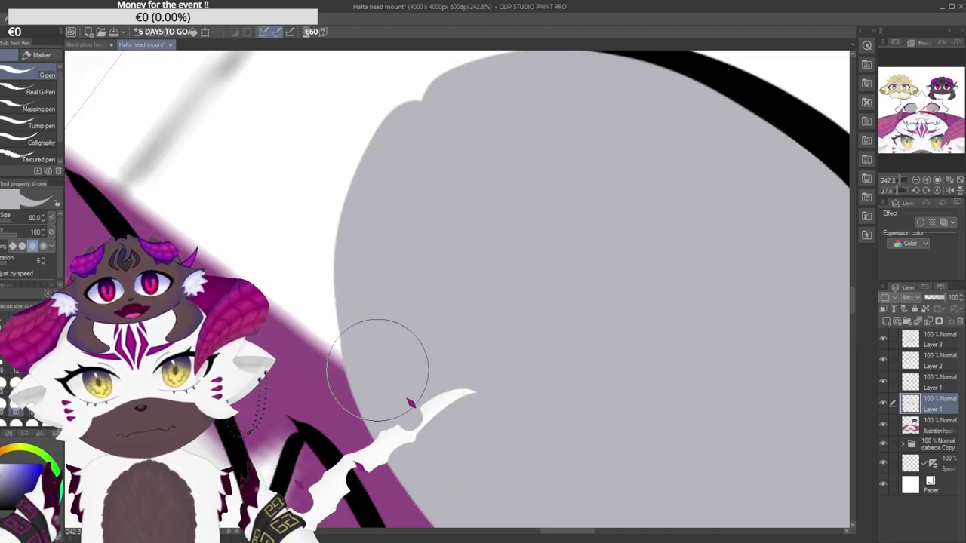
{"action": "left_click_drag", "start_coordinate": [366, 276], "coordinate": [370, 358]}
{"action": "left_click_drag", "start_coordinate": [368, 247], "coordinate": [394, 129]}
{"action": "mouse_move", "coordinate": [353, 177]}
{"action": "left_mouse_down"}
{"action": "mouse_move", "coordinate": [370, 267]}
{"action": "mouse_move", "coordinate": [408, 327]}
{"action": "left_mouse_up"}
{"action": "mouse_move", "coordinate": [417, 185]}
{"action": "left_mouse_down"}
{"action": "mouse_move", "coordinate": [377, 212]}
{"action": "mouse_move", "coordinate": [390, 237]}
{"action": "mouse_move", "coordinate": [386, 224]}
{"action": "left_mouse_up"}
Trim the bump off the inner edge of the grey eye shape with the Hard eraser, retrying until the curve is clean.
{"action": "scroll", "coordinate": [400, 245], "scroll_direction": "down", "scroll_amount": 5}
{"action": "scroll", "coordinate": [393, 291], "scroll_direction": "up", "scroll_amount": 1}
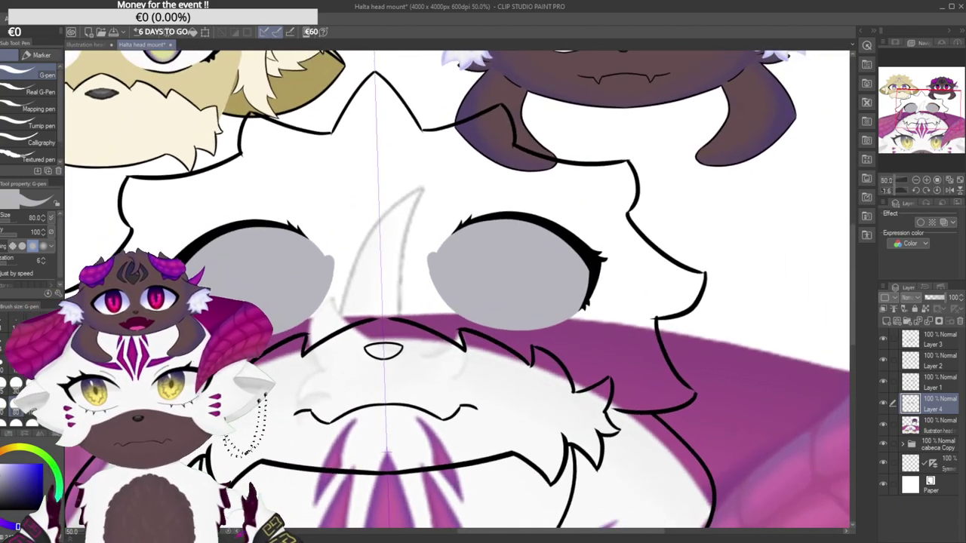
{"action": "key", "text": "e"}
{"action": "scroll", "coordinate": [385, 223], "scroll_direction": "up", "scroll_amount": 5}
{"action": "scroll", "coordinate": [441, 224], "scroll_direction": "up", "scroll_amount": 4}
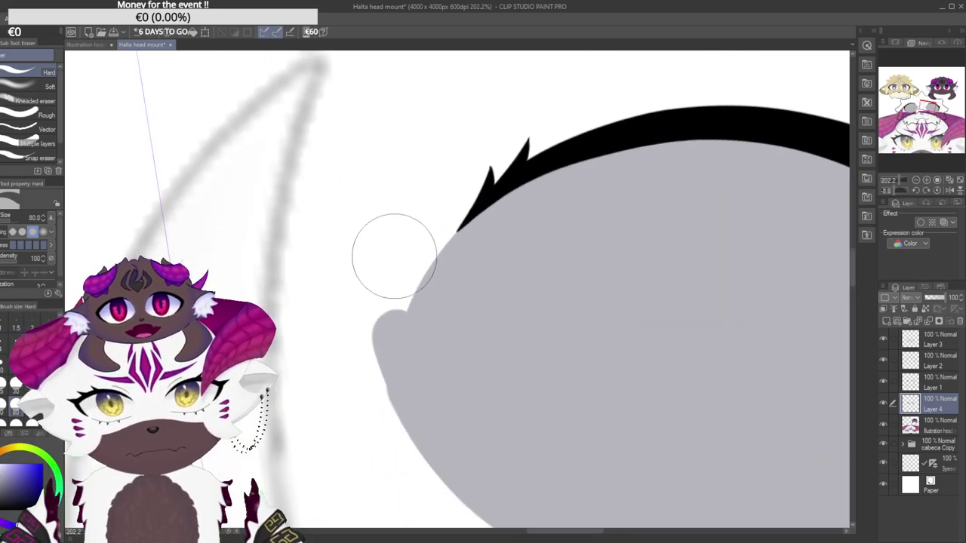
{"action": "left_click_drag", "start_coordinate": [365, 298], "coordinate": [365, 422]}
{"action": "key", "text": "ctrl+z"}
{"action": "left_click_drag", "start_coordinate": [394, 302], "coordinate": [397, 454]}
{"action": "key", "text": "ctrl+z"}
{"action": "left_click_drag", "start_coordinate": [366, 290], "coordinate": [414, 507]}
{"action": "key", "text": "ctrl+z"}
{"action": "left_click_drag", "start_coordinate": [365, 292], "coordinate": [379, 462]}
{"action": "left_click_drag", "start_coordinate": [392, 416], "coordinate": [364, 415]}
{"action": "scroll", "coordinate": [364, 415], "scroll_direction": "up", "scroll_amount": 4}
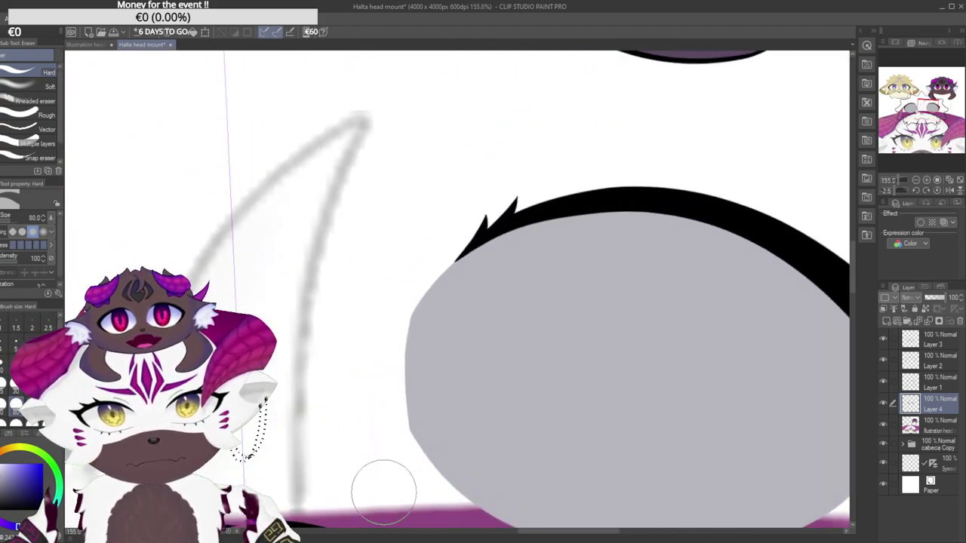
{"action": "mouse_move", "coordinate": [389, 302]}
{"action": "left_mouse_down"}
{"action": "mouse_move", "coordinate": [392, 463]}
{"action": "mouse_move", "coordinate": [408, 505]}
{"action": "mouse_move", "coordinate": [400, 291]}
{"action": "mouse_move", "coordinate": [417, 526]}
{"action": "left_mouse_up"}
{"action": "key", "text": "ctrl+z"}
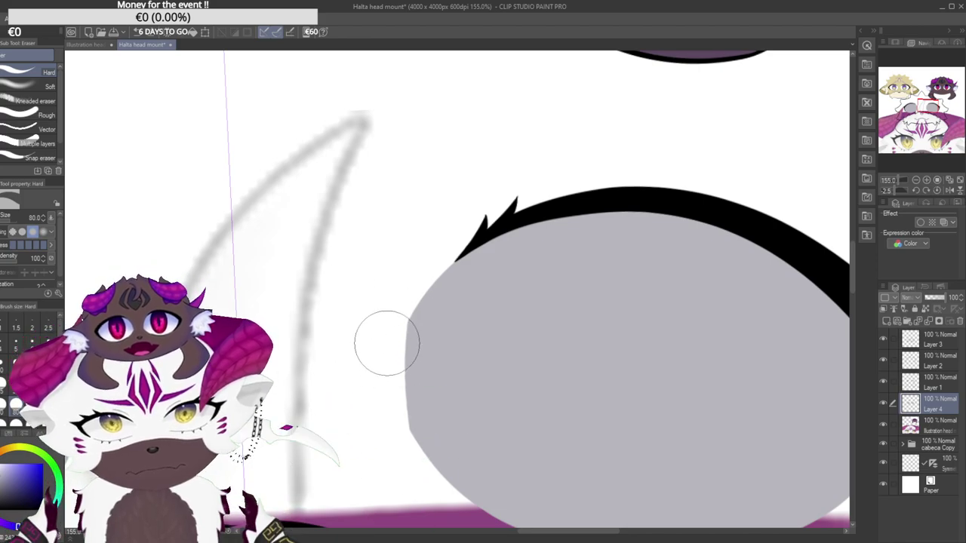
Make the eyelid line-art layer, Layer 1, active and set the G-pen to black at size 30.
{"action": "scroll", "coordinate": [405, 264], "scroll_direction": "down", "scroll_amount": 10}
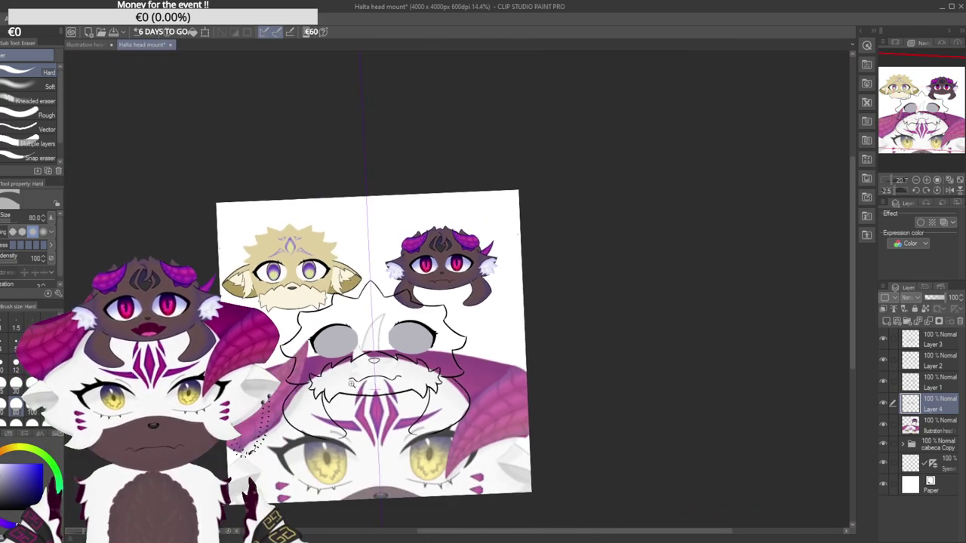
{"action": "mouse_move", "coordinate": [427, 201]}
{"action": "left_mouse_down"}
{"action": "mouse_move", "coordinate": [436, 200]}
{"action": "mouse_move", "coordinate": [430, 194]}
{"action": "left_mouse_up"}
{"action": "left_click_drag", "start_coordinate": [407, 292], "coordinate": [425, 274]}
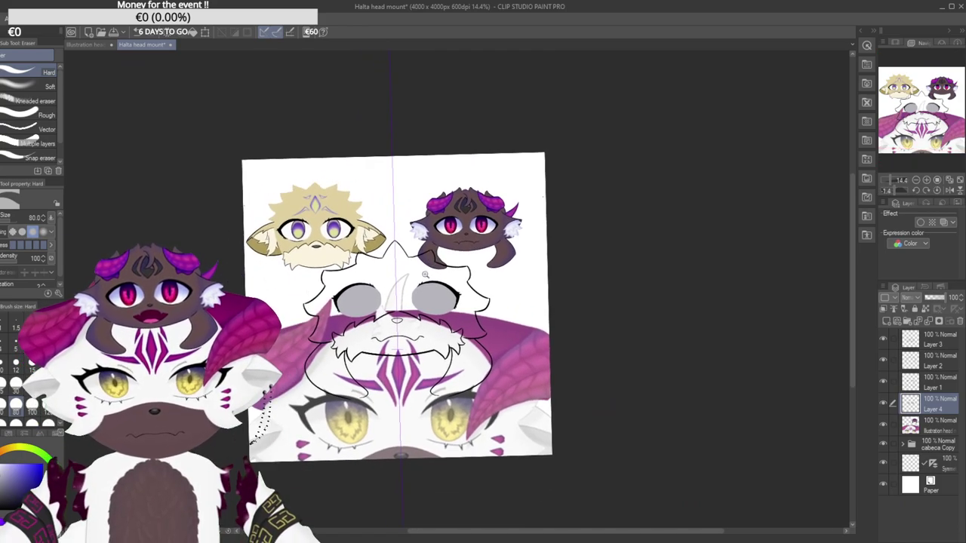
{"action": "scroll", "coordinate": [399, 320], "scroll_direction": "up", "scroll_amount": 4}
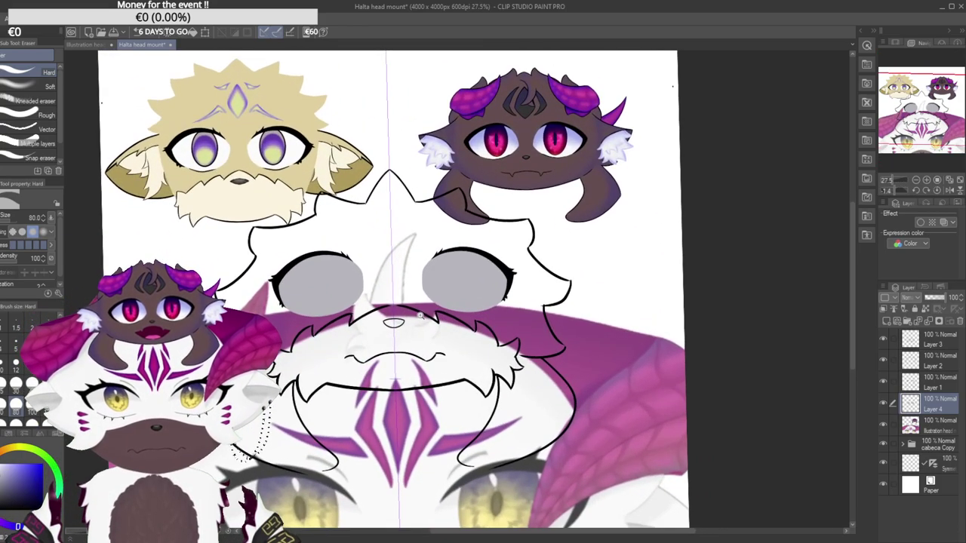
{"action": "scroll", "coordinate": [403, 279], "scroll_direction": "up", "scroll_amount": 5}
{"action": "scroll", "coordinate": [485, 286], "scroll_direction": "down", "scroll_amount": 3}
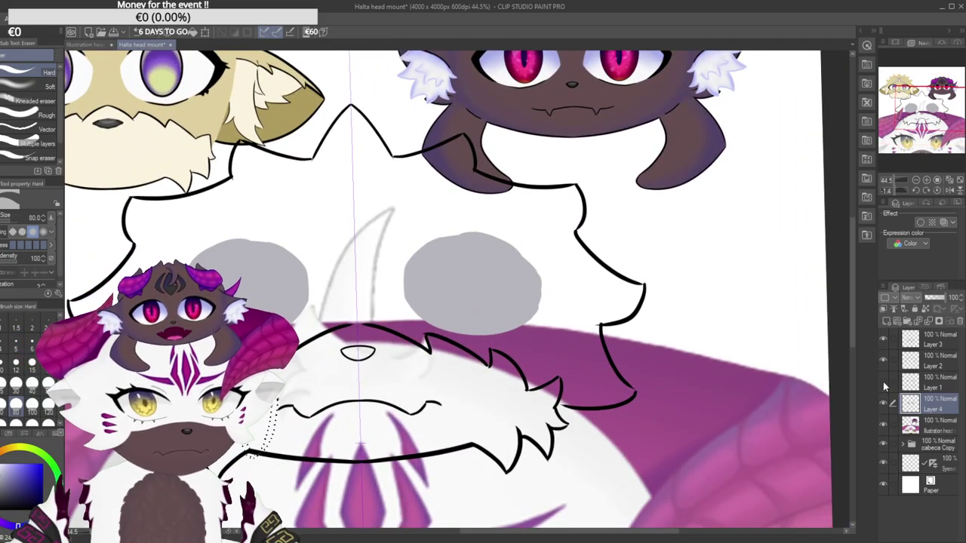
{"action": "left_click", "coordinate": [912, 384]}
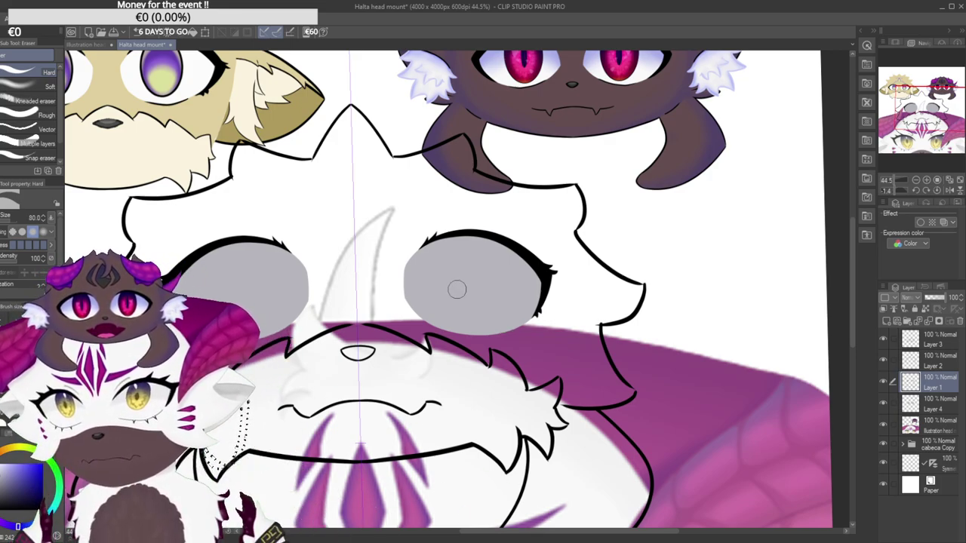
{"action": "key", "text": "p"}
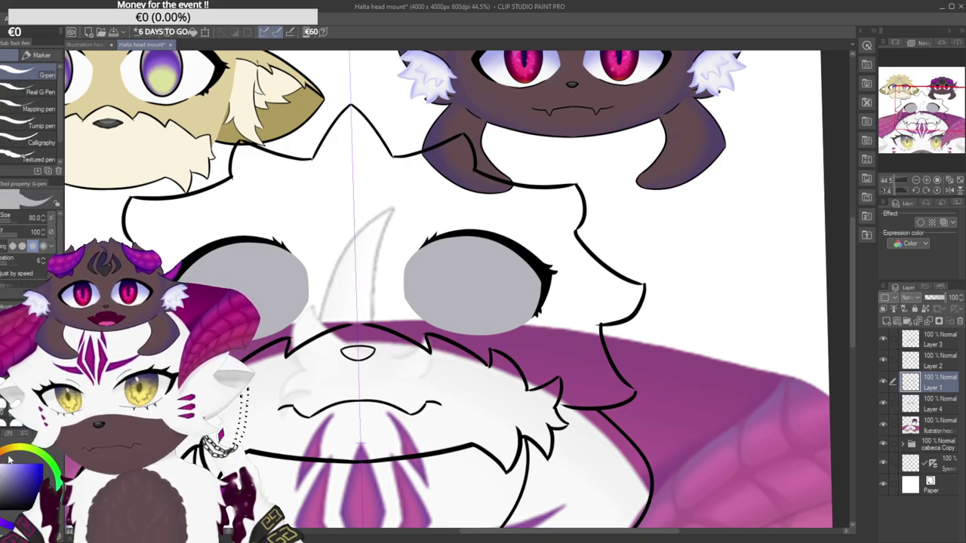
{"action": "left_click", "coordinate": [6, 508]}
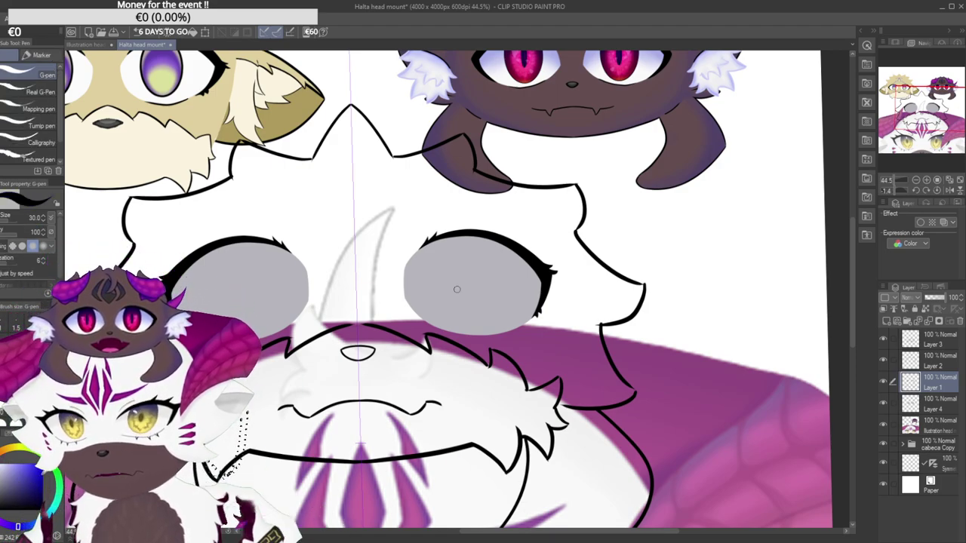
Ink a thin tapered black lower-lid line along the bottom edge of the grey eye, redoing the stroke once.
{"action": "left_click_drag", "start_coordinate": [578, 237], "coordinate": [502, 413]}
{"action": "left_click_drag", "start_coordinate": [409, 334], "coordinate": [455, 313]}
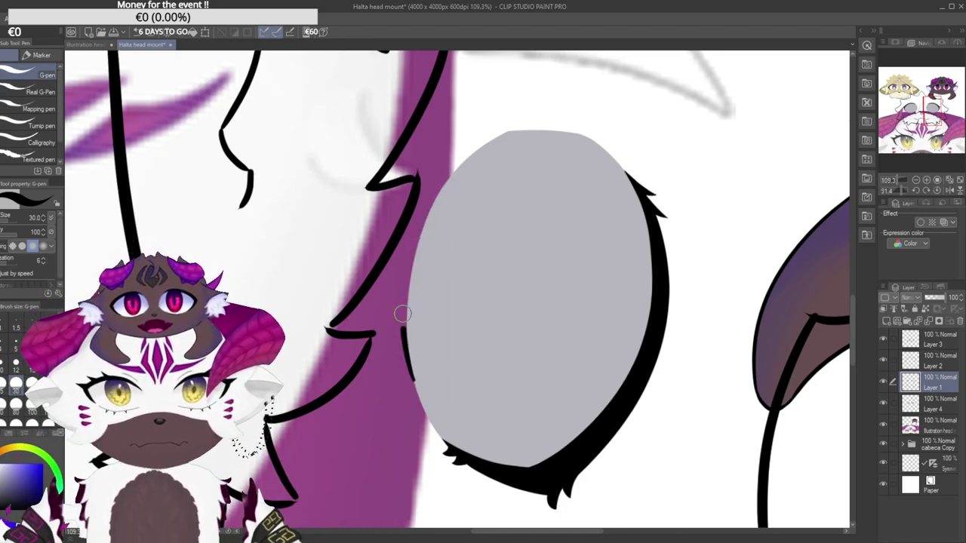
{"action": "left_click_drag", "start_coordinate": [425, 210], "coordinate": [428, 206]}
{"action": "key", "text": "ctrl+z"}
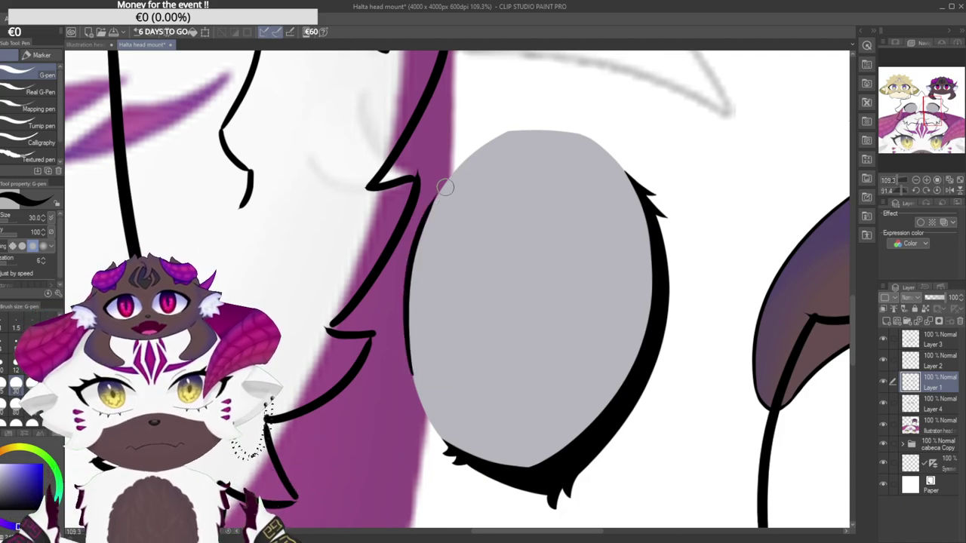
{"action": "left_click_drag", "start_coordinate": [390, 180], "coordinate": [264, 368]}
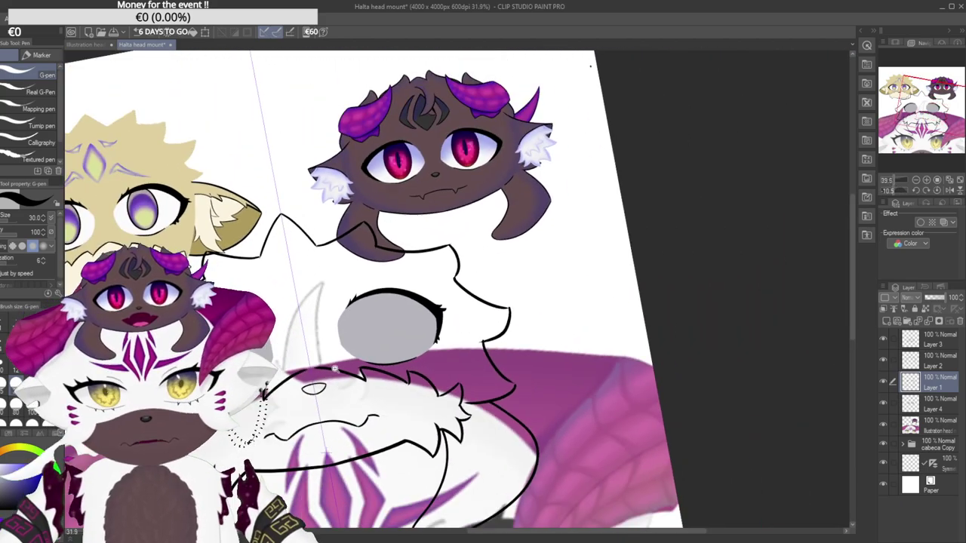
{"action": "scroll", "coordinate": [432, 232], "scroll_direction": "down", "scroll_amount": 5}
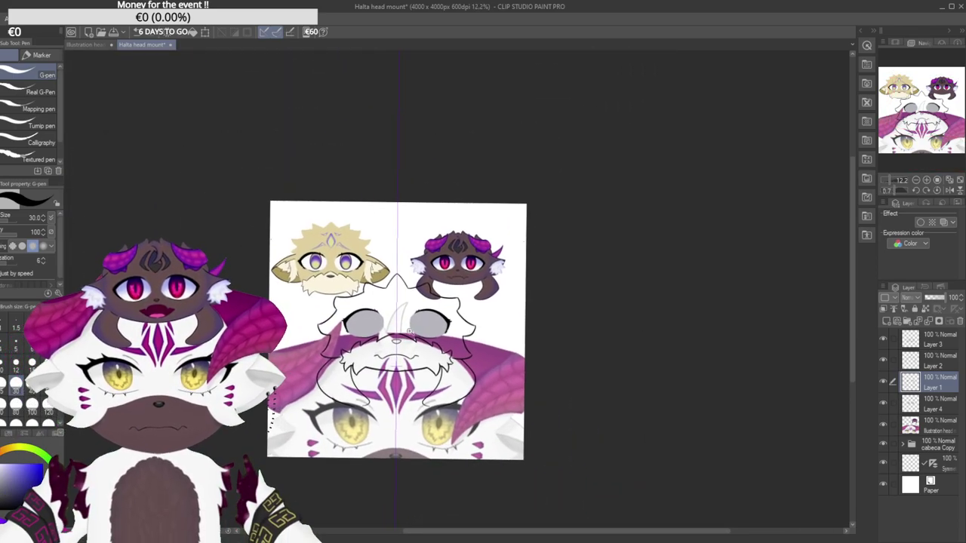
{"action": "scroll", "coordinate": [438, 321], "scroll_direction": "up", "scroll_amount": 3}
{"action": "scroll", "coordinate": [438, 321], "scroll_direction": "up", "scroll_amount": 5}
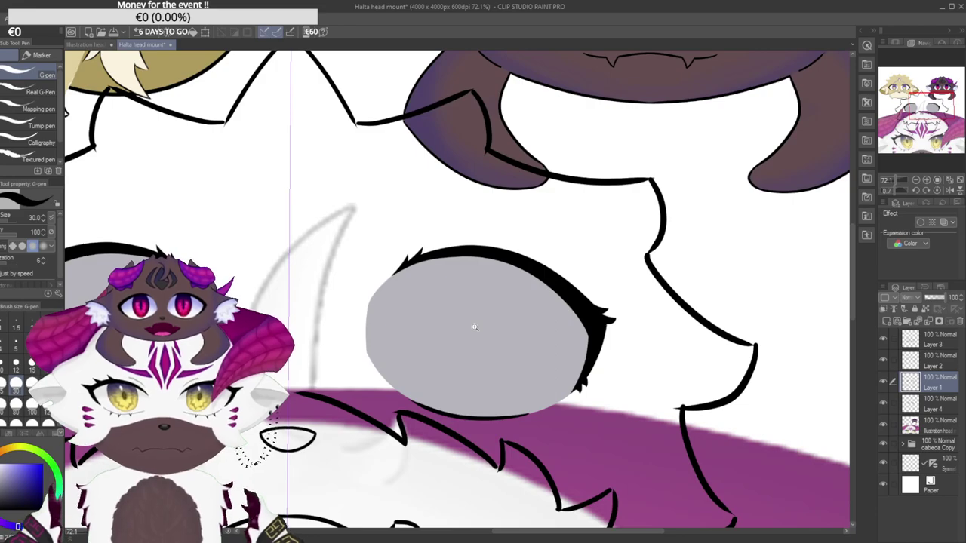
Add a new layer above Layer 1 and draw a tall oval iris outline inside the grey eye with the Ellipse tool at size 10.
{"action": "scroll", "coordinate": [474, 327], "scroll_direction": "down", "scroll_amount": 4}
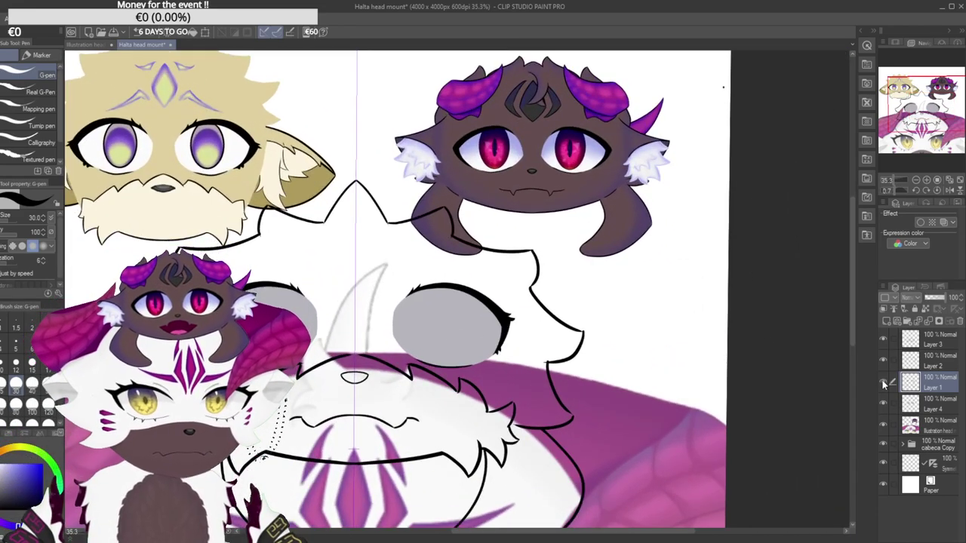
{"action": "left_click", "coordinate": [886, 321]}
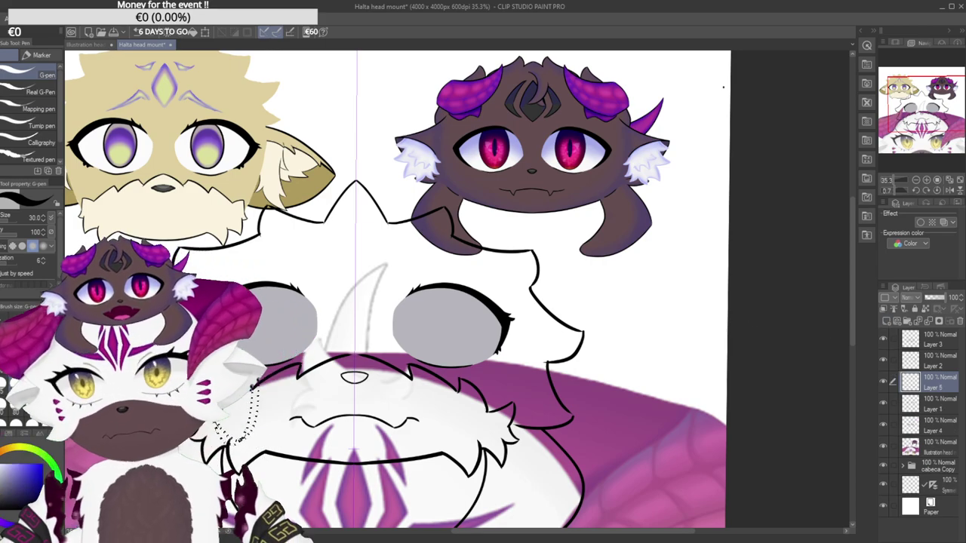
{"action": "key", "text": "u"}
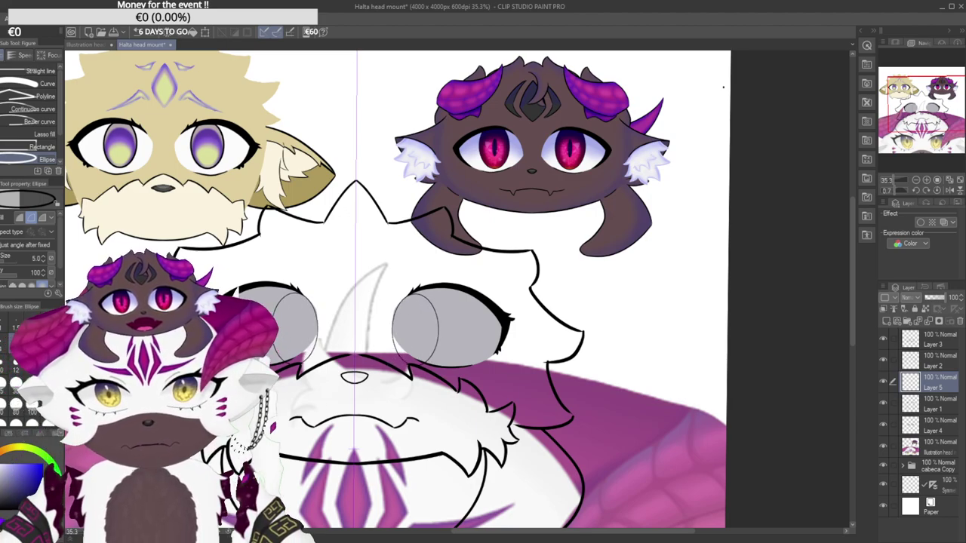
{"action": "key", "text": "ctrl+z"}
{"action": "left_click", "coordinate": [15, 364]}
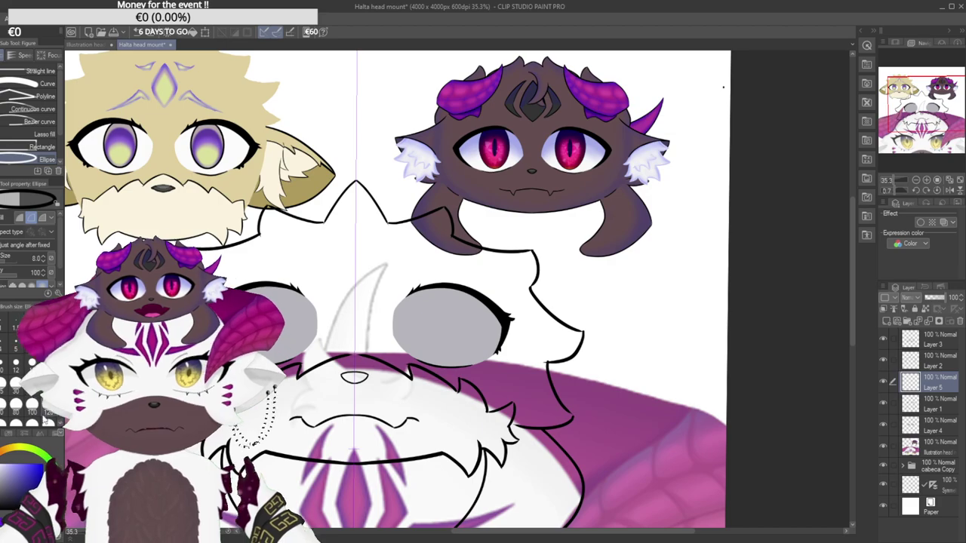
{"action": "left_click_drag", "start_coordinate": [476, 293], "coordinate": [422, 360]}
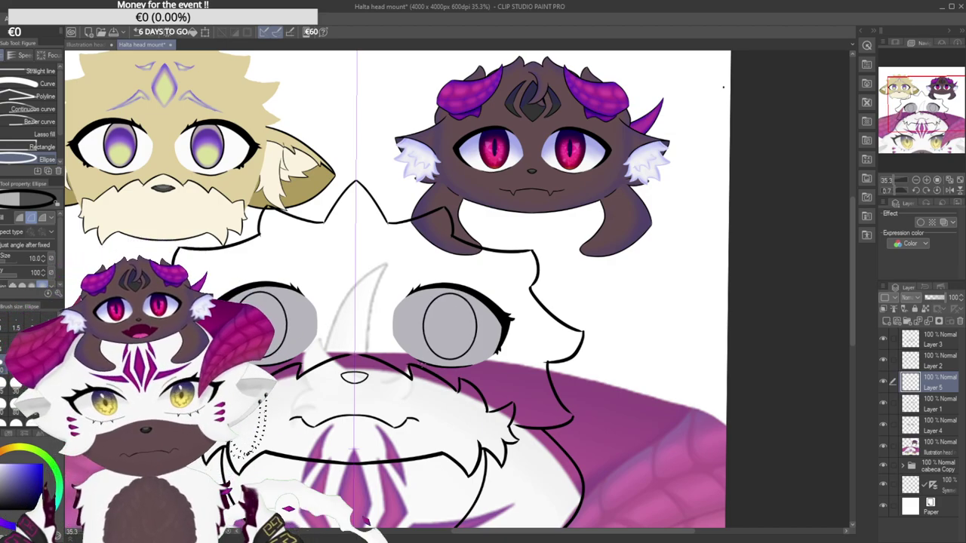
{"action": "left_click_drag", "start_coordinate": [485, 261], "coordinate": [464, 241]}
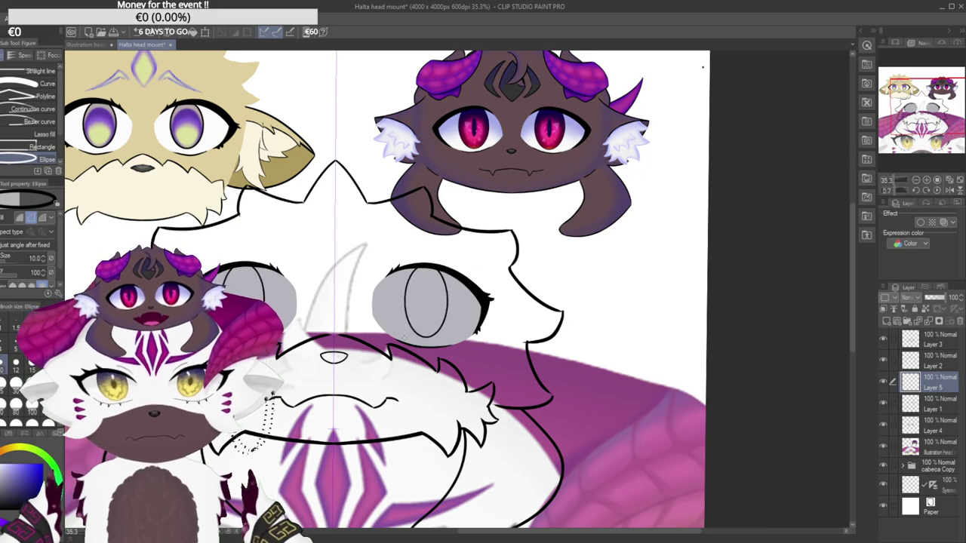
Widen the oval iris outline and clean up its top edge along the upper lash line with the Hard eraser at size 80.
{"action": "left_click_drag", "start_coordinate": [393, 344], "coordinate": [389, 345]}
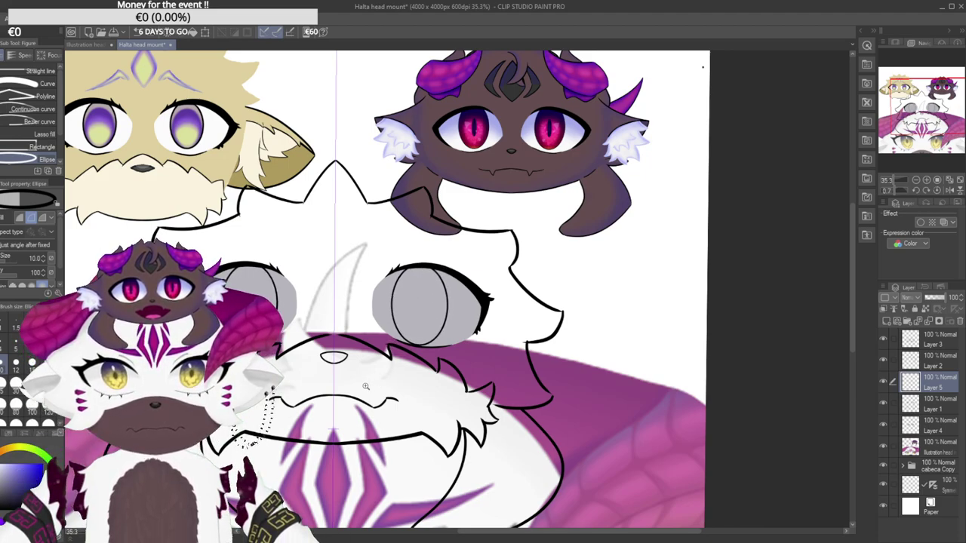
{"action": "left_click_drag", "start_coordinate": [369, 385], "coordinate": [302, 383]}
{"action": "left_click_drag", "start_coordinate": [405, 274], "coordinate": [418, 225]}
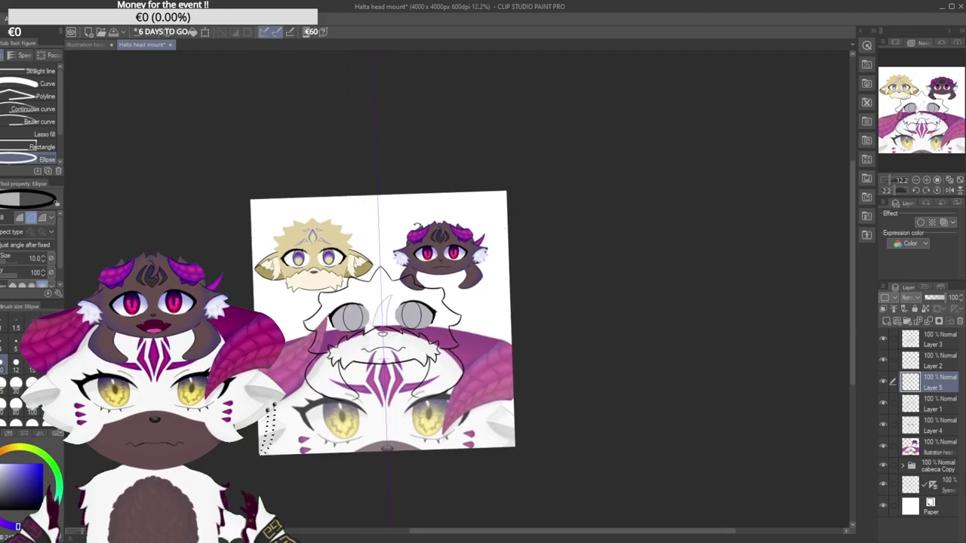
{"action": "scroll", "coordinate": [475, 313], "scroll_direction": "up", "scroll_amount": 8}
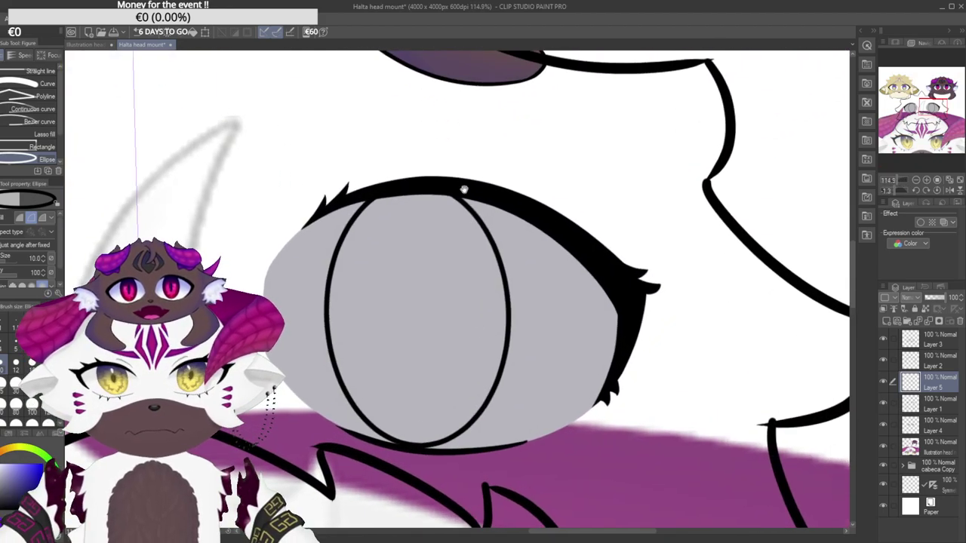
{"action": "left_click_drag", "start_coordinate": [493, 166], "coordinate": [495, 160]}
{"action": "key", "text": "e"}
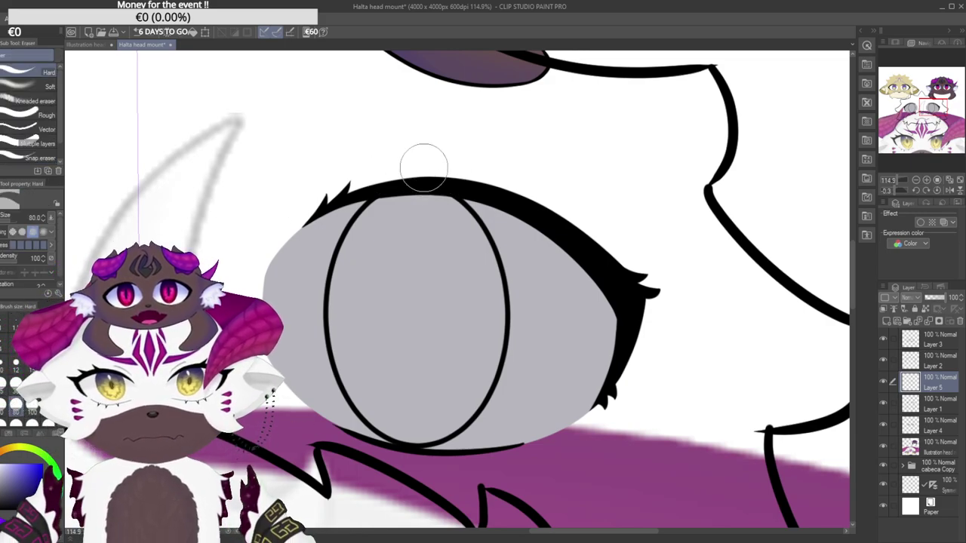
{"action": "left_click_drag", "start_coordinate": [471, 153], "coordinate": [438, 157]}
Sample the yellow-green from the tan head's iris and place the iris outline layer, Layer 5, in a new folder.
{"action": "left_click", "coordinate": [324, 176], "text": "alt"}
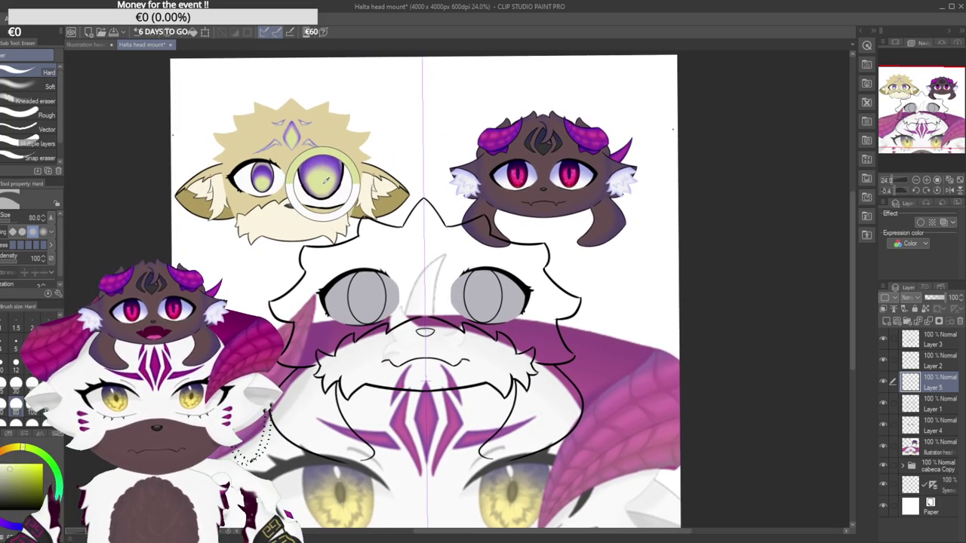
{"action": "left_click", "coordinate": [921, 406]}
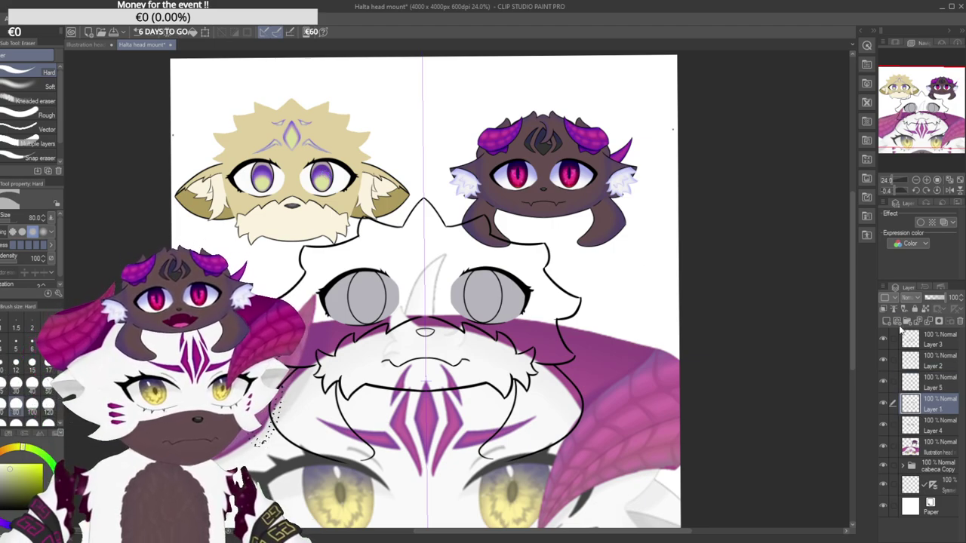
{"action": "left_click", "coordinate": [921, 387]}
{"action": "left_click", "coordinate": [885, 383]}
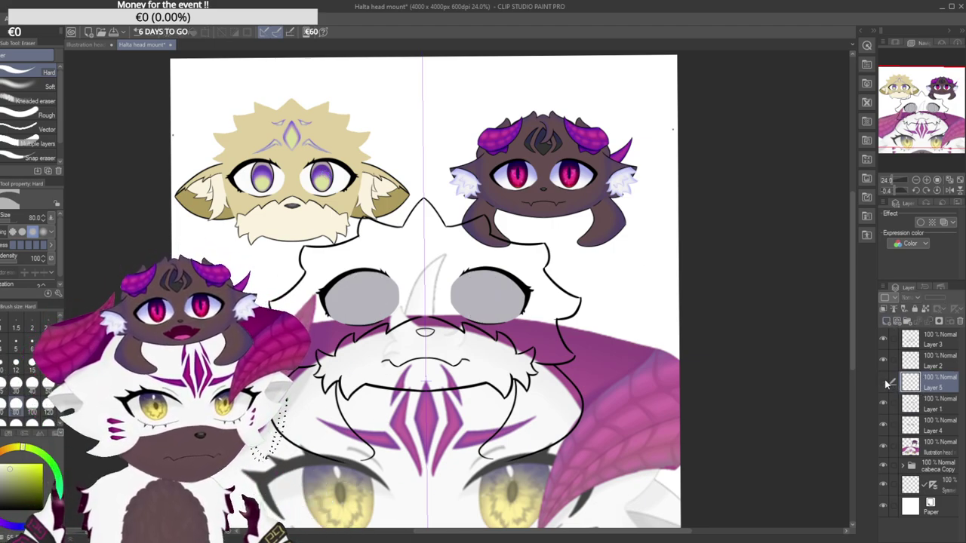
{"action": "left_click", "coordinate": [883, 382]}
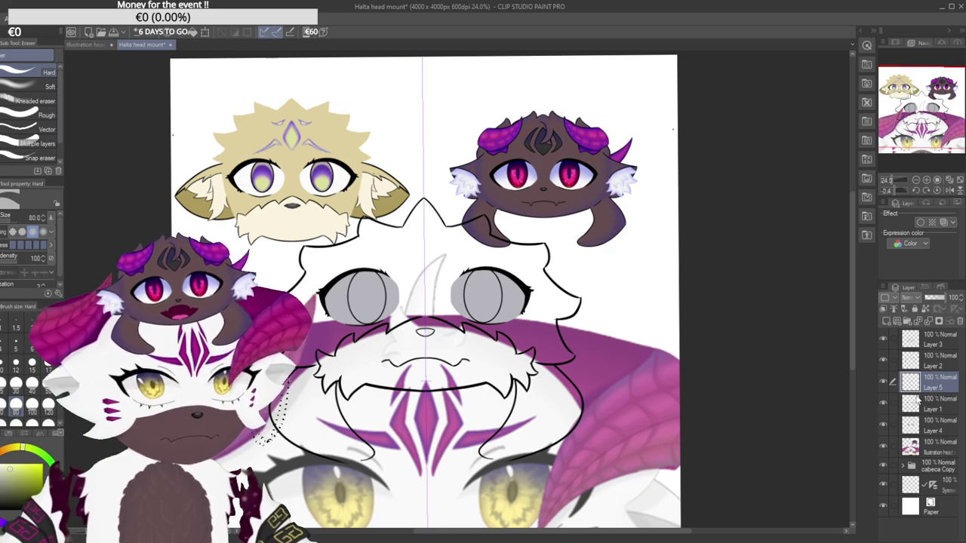
{"action": "left_click", "coordinate": [910, 322]}
{"action": "left_click_drag", "start_coordinate": [934, 405], "coordinate": [936, 390]}
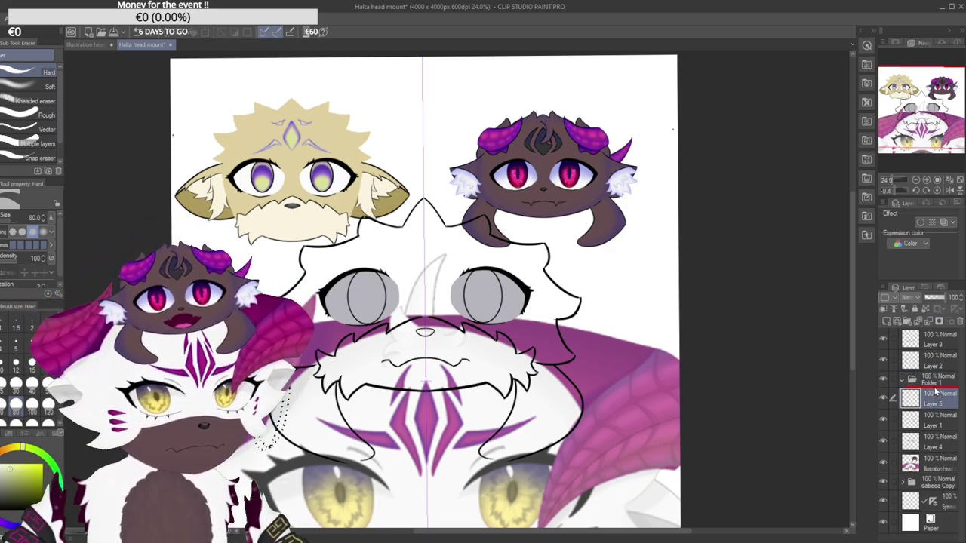
{"action": "left_click", "coordinate": [884, 399]}
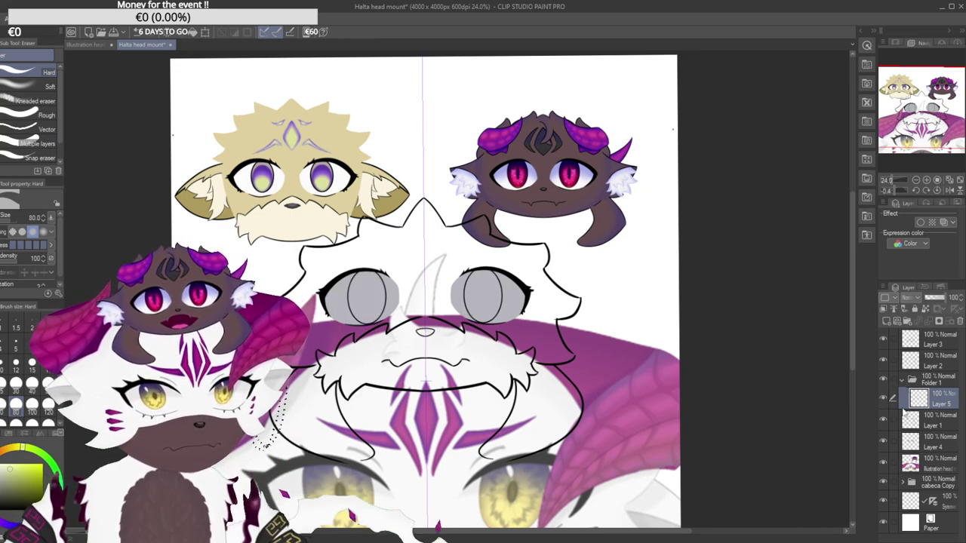
Add a new layer for the iris colour inside the folder, directly beneath the iris outline layer.
{"action": "left_click", "coordinate": [917, 425]}
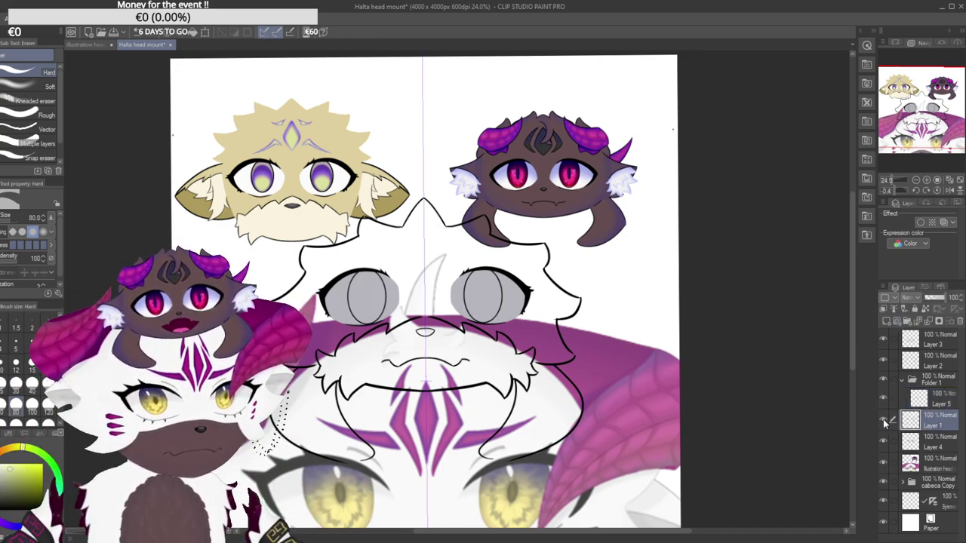
{"action": "left_click", "coordinate": [884, 421]}
{"action": "left_click", "coordinate": [884, 421]}
{"action": "left_click", "coordinate": [887, 320]}
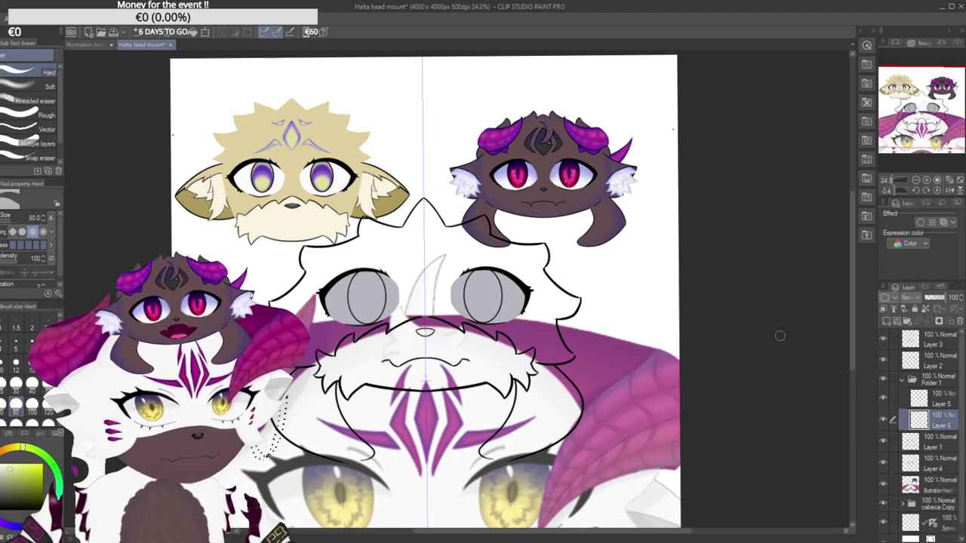
Paint the left and upper part of the iris yellow-green with the G-pen at size 80, undoing the first stroke.
{"action": "scroll", "coordinate": [502, 241], "scroll_direction": "up", "scroll_amount": 3}
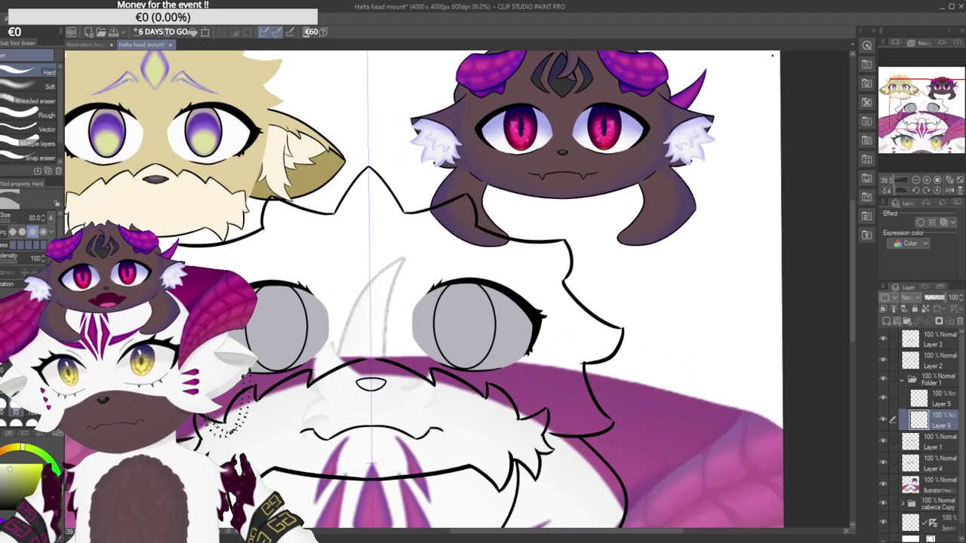
{"action": "key", "text": "p"}
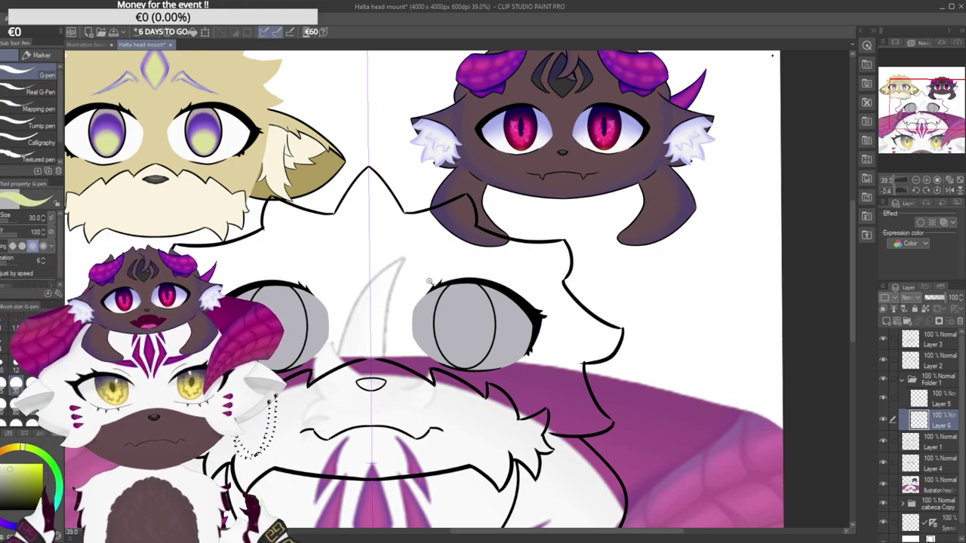
{"action": "scroll", "coordinate": [469, 320], "scroll_direction": "up", "scroll_amount": 5}
{"action": "left_click_drag", "start_coordinate": [475, 340], "coordinate": [465, 294]}
{"action": "key", "text": "ctrl+z"}
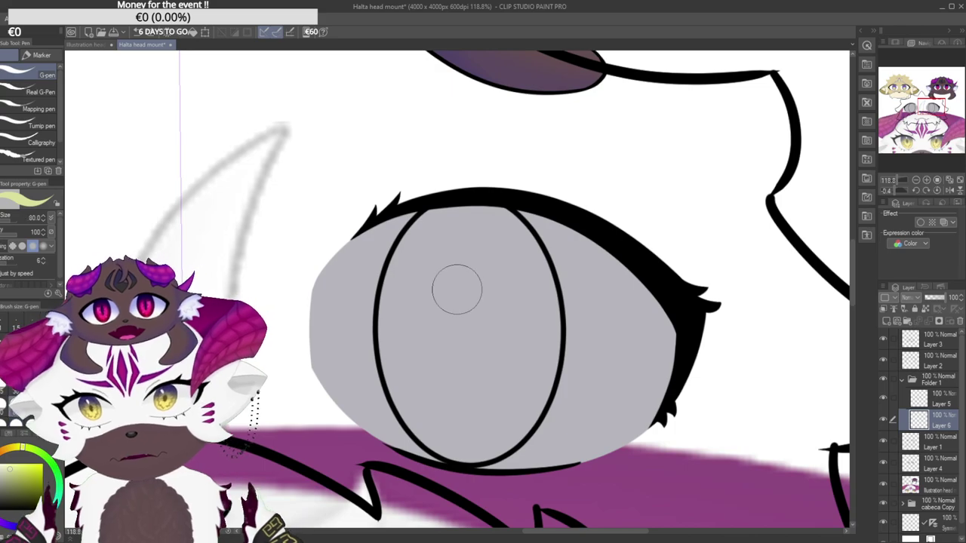
{"action": "mouse_move", "coordinate": [448, 353]}
{"action": "left_mouse_down"}
{"action": "mouse_move", "coordinate": [425, 330]}
{"action": "mouse_move", "coordinate": [407, 241]}
{"action": "mouse_move", "coordinate": [400, 355]}
{"action": "left_mouse_up"}
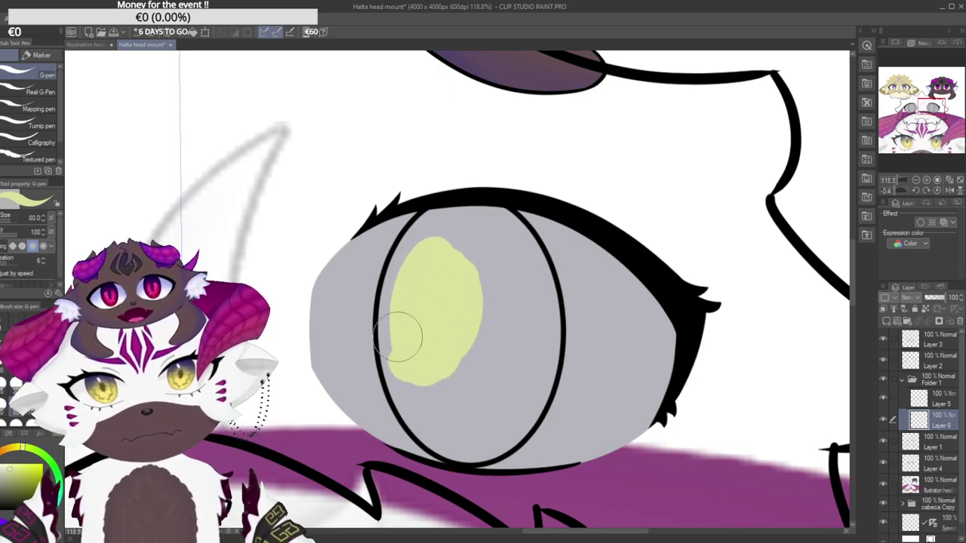
{"action": "mouse_move", "coordinate": [415, 288]}
{"action": "left_mouse_down"}
{"action": "mouse_move", "coordinate": [415, 253]}
{"action": "mouse_move", "coordinate": [397, 262]}
{"action": "mouse_move", "coordinate": [398, 276]}
{"action": "mouse_move", "coordinate": [430, 210]}
{"action": "mouse_move", "coordinate": [425, 195]}
{"action": "mouse_move", "coordinate": [402, 240]}
{"action": "mouse_move", "coordinate": [441, 205]}
{"action": "left_mouse_up"}
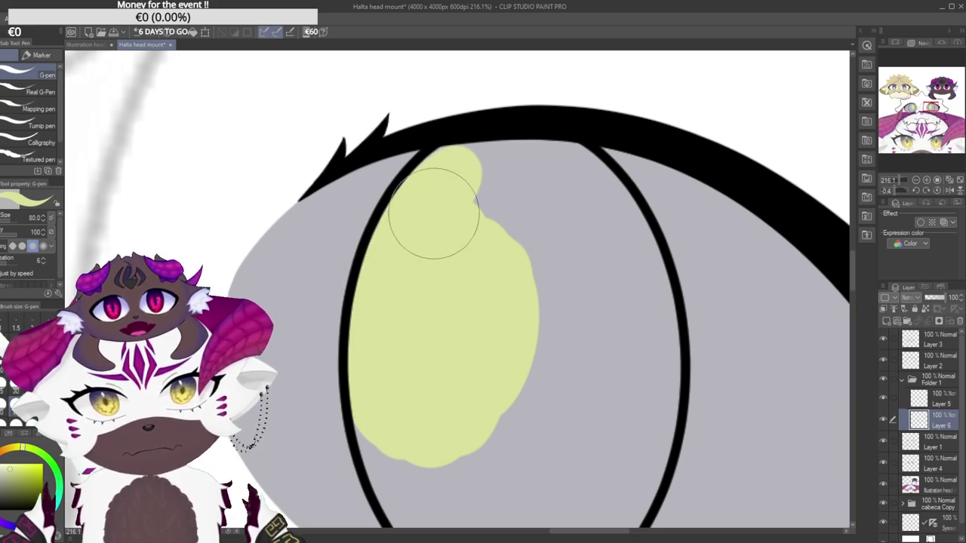
{"action": "mouse_move", "coordinate": [457, 174]}
{"action": "left_mouse_down"}
{"action": "mouse_move", "coordinate": [462, 161]}
{"action": "mouse_move", "coordinate": [482, 162]}
{"action": "left_mouse_up"}
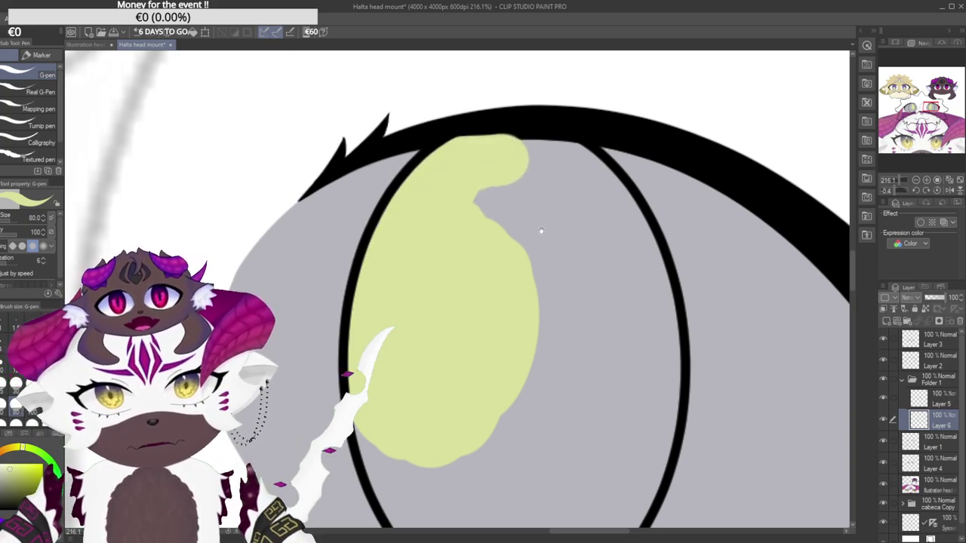
{"action": "left_click_drag", "start_coordinate": [541, 224], "coordinate": [465, 252]}
{"action": "mouse_move", "coordinate": [412, 223]}
{"action": "left_mouse_down"}
{"action": "mouse_move", "coordinate": [442, 184]}
{"action": "mouse_move", "coordinate": [466, 205]}
{"action": "left_mouse_up"}
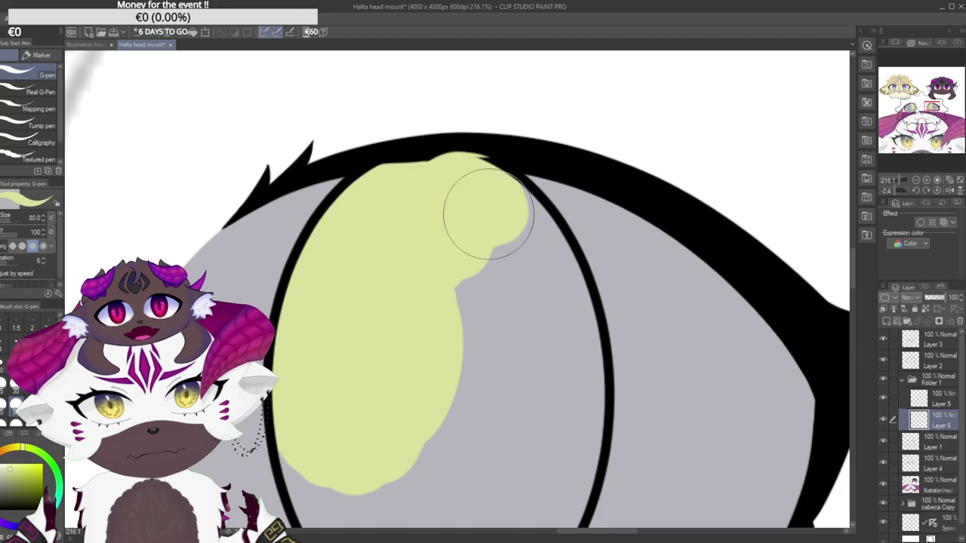
Fill the rest of the iris with yellow-green along its outline, down to the lower lid and through the middle gap.
{"action": "left_click_drag", "start_coordinate": [475, 148], "coordinate": [389, 376]}
{"action": "left_click_drag", "start_coordinate": [396, 213], "coordinate": [367, 253]}
{"action": "mouse_move", "coordinate": [410, 362]}
{"action": "left_mouse_down"}
{"action": "mouse_move", "coordinate": [364, 312]}
{"action": "mouse_move", "coordinate": [378, 322]}
{"action": "mouse_move", "coordinate": [388, 123]}
{"action": "mouse_move", "coordinate": [415, 102]}
{"action": "mouse_move", "coordinate": [404, 281]}
{"action": "mouse_move", "coordinate": [433, 356]}
{"action": "left_mouse_up"}
{"action": "mouse_move", "coordinate": [403, 268]}
{"action": "left_mouse_down"}
{"action": "mouse_move", "coordinate": [392, 362]}
{"action": "mouse_move", "coordinate": [425, 239]}
{"action": "mouse_move", "coordinate": [414, 201]}
{"action": "mouse_move", "coordinate": [434, 173]}
{"action": "mouse_move", "coordinate": [398, 343]}
{"action": "left_mouse_up"}
{"action": "left_click_drag", "start_coordinate": [383, 279], "coordinate": [453, 304]}
{"action": "mouse_move", "coordinate": [430, 383]}
{"action": "left_mouse_down"}
{"action": "mouse_move", "coordinate": [420, 379]}
{"action": "mouse_move", "coordinate": [424, 397]}
{"action": "mouse_move", "coordinate": [388, 350]}
{"action": "mouse_move", "coordinate": [367, 280]}
{"action": "mouse_move", "coordinate": [370, 344]}
{"action": "mouse_move", "coordinate": [375, 198]}
{"action": "mouse_move", "coordinate": [400, 171]}
{"action": "left_mouse_up"}
{"action": "scroll", "coordinate": [361, 329], "scroll_direction": "up", "scroll_amount": 5}
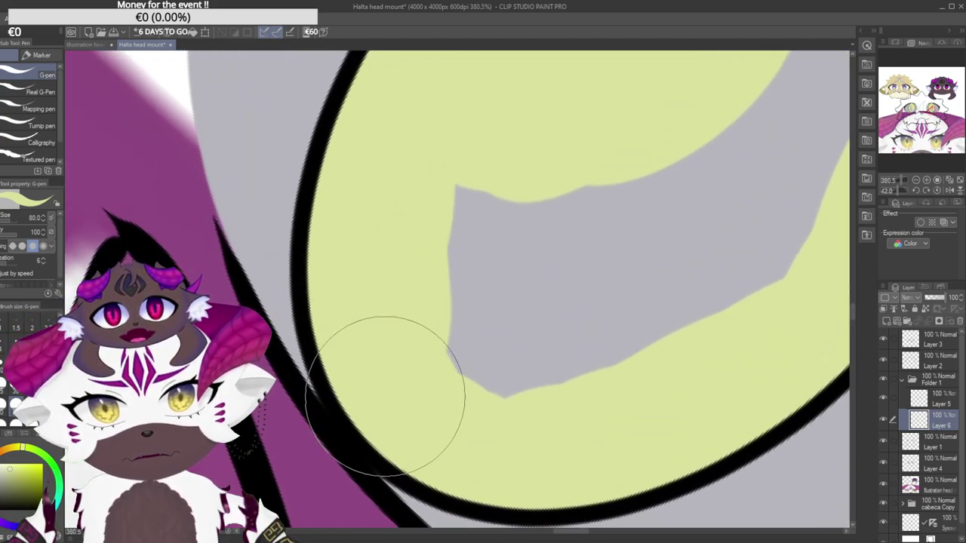
{"action": "scroll", "coordinate": [420, 108], "scroll_direction": "down", "scroll_amount": 3}
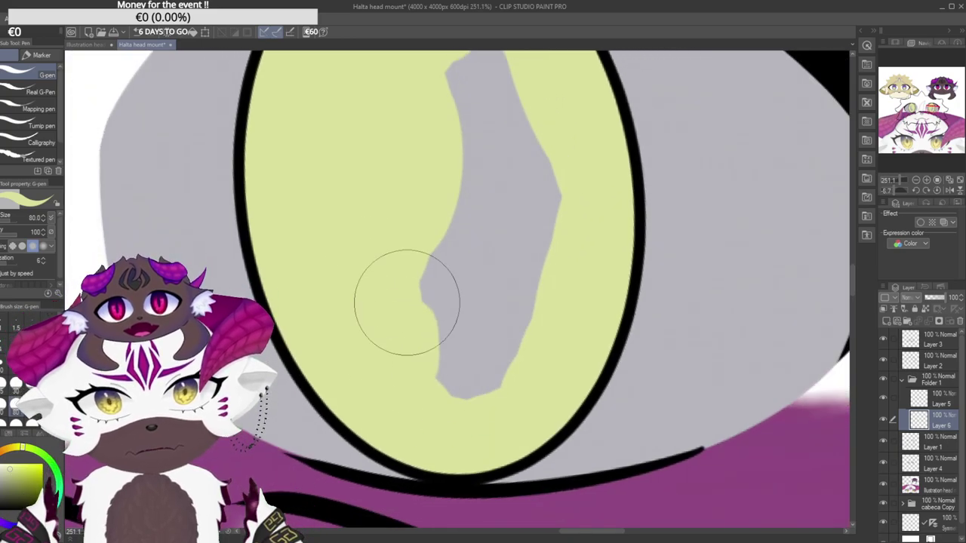
{"action": "mouse_move", "coordinate": [406, 302]}
{"action": "left_mouse_down"}
{"action": "mouse_move", "coordinate": [511, 377]}
{"action": "mouse_move", "coordinate": [506, 313]}
{"action": "mouse_move", "coordinate": [533, 183]}
{"action": "mouse_move", "coordinate": [442, 235]}
{"action": "left_mouse_up"}
{"action": "mouse_move", "coordinate": [460, 321]}
{"action": "left_mouse_down"}
{"action": "mouse_move", "coordinate": [442, 345]}
{"action": "mouse_move", "coordinate": [442, 254]}
{"action": "left_mouse_up"}
{"action": "scroll", "coordinate": [414, 273], "scroll_direction": "down", "scroll_amount": 3}
{"action": "scroll", "coordinate": [408, 263], "scroll_direction": "up", "scroll_amount": 3}
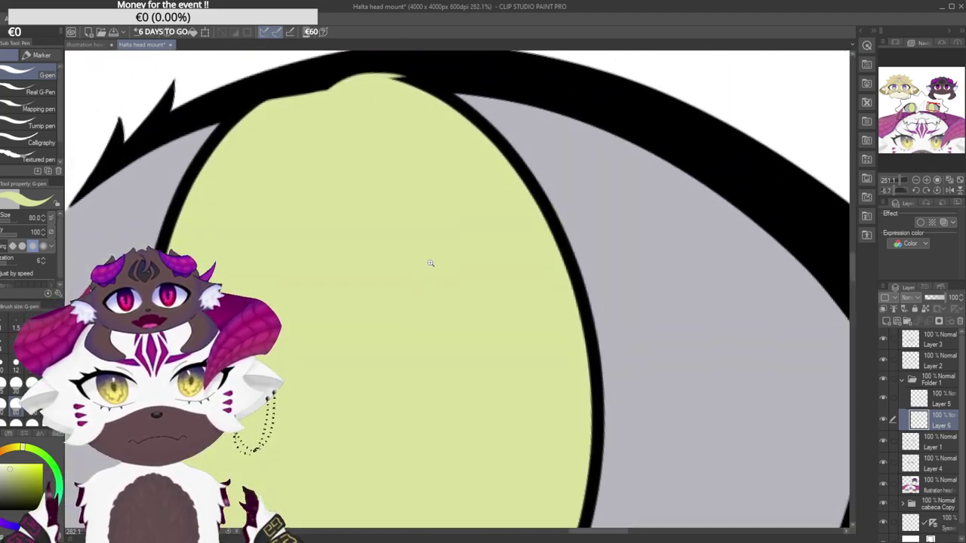
{"action": "scroll", "coordinate": [430, 263], "scroll_direction": "down", "scroll_amount": 6}
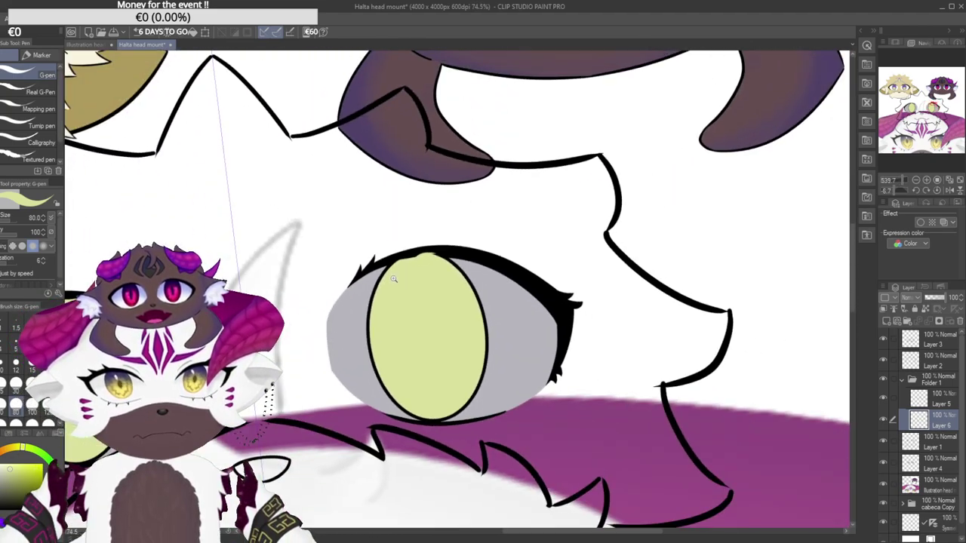
Collapse the iris folder and move it below the eyelid line-art layer, Layer 1, so the lashes cover the top of the iris.
{"action": "left_click_drag", "start_coordinate": [415, 188], "coordinate": [469, 155]}
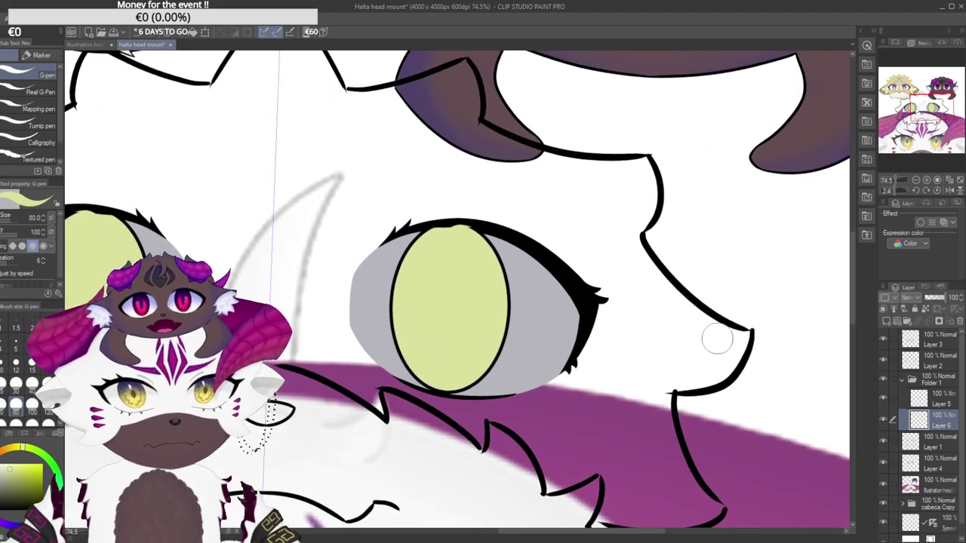
{"action": "left_click_drag", "start_coordinate": [637, 329], "coordinate": [643, 317]}
{"action": "left_click", "coordinate": [883, 398]}
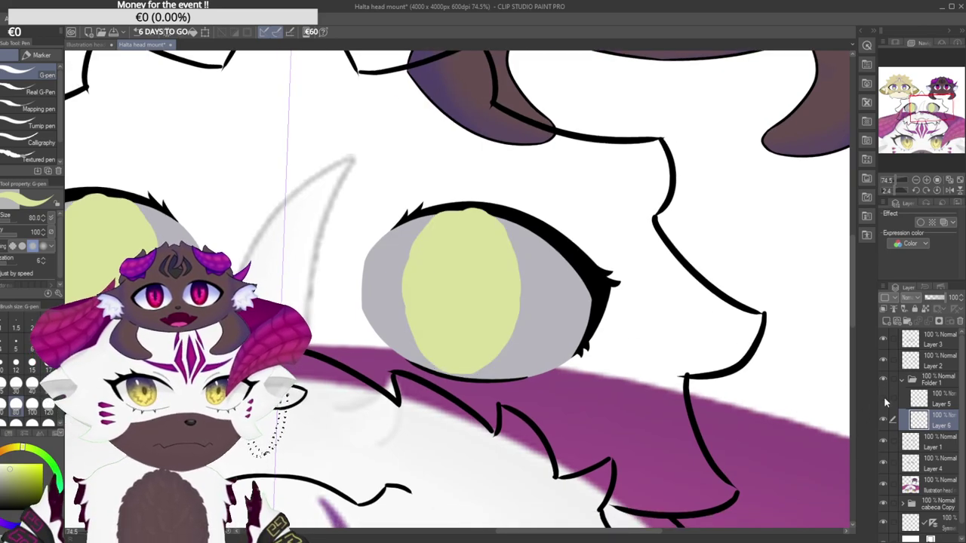
{"action": "left_click", "coordinate": [883, 397]}
{"action": "left_click", "coordinate": [901, 380]}
{"action": "left_click", "coordinate": [883, 359]}
{"action": "left_click", "coordinate": [882, 358]}
{"action": "left_click", "coordinate": [884, 399]}
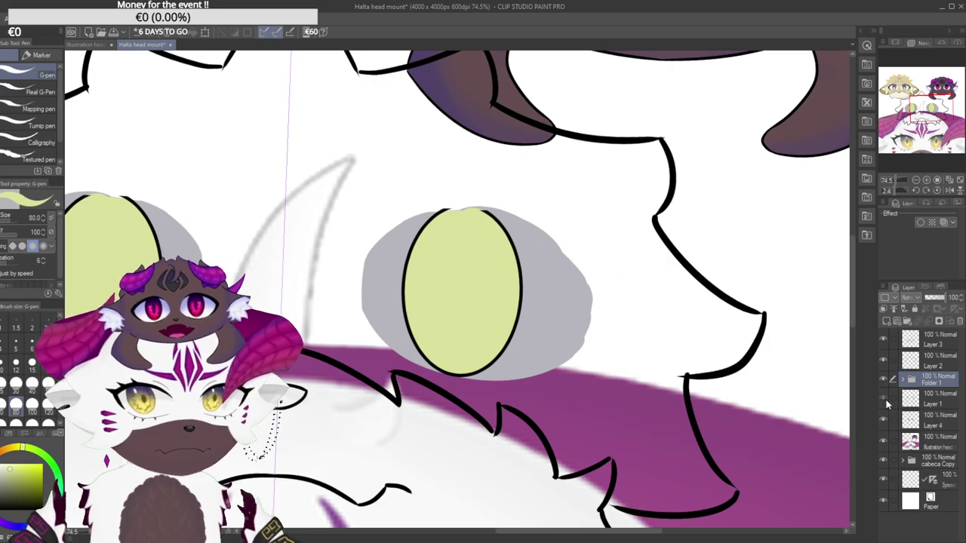
{"action": "left_click", "coordinate": [884, 399]}
{"action": "left_click_drag", "start_coordinate": [922, 381], "coordinate": [919, 407]}
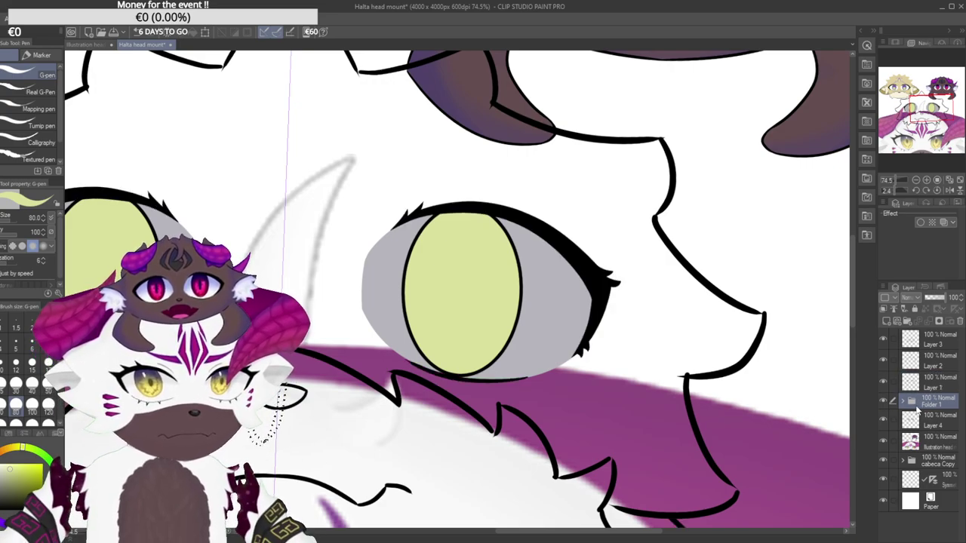
Examine the yellow-green eyes up close and in the whole drawing, comparing them with the two finished heads.
{"action": "left_click_drag", "start_coordinate": [524, 279], "coordinate": [472, 270]}
{"action": "left_click_drag", "start_coordinate": [510, 154], "coordinate": [503, 152]}
{"action": "scroll", "coordinate": [484, 292], "scroll_direction": "up", "scroll_amount": 3}
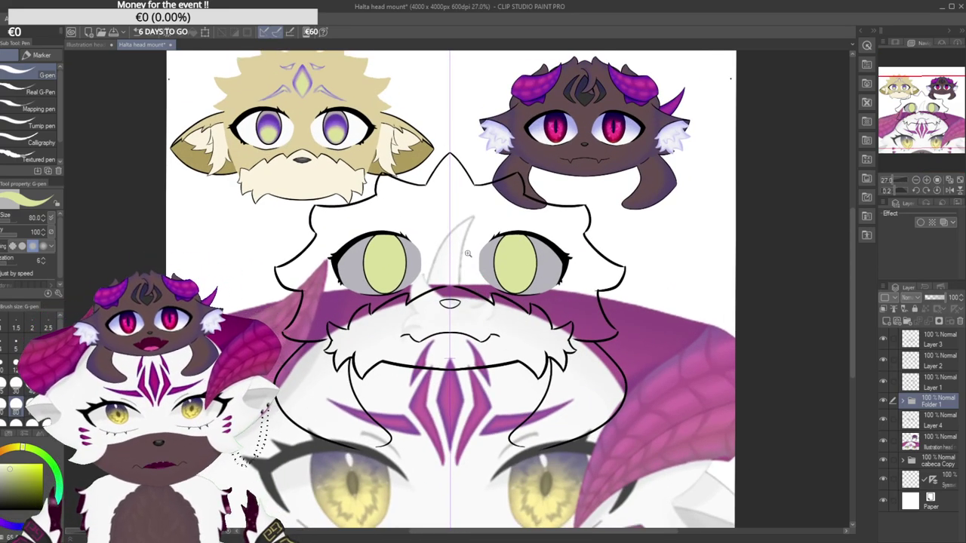
{"action": "scroll", "coordinate": [494, 255], "scroll_direction": "up", "scroll_amount": 3}
{"action": "scroll", "coordinate": [503, 287], "scroll_direction": "down", "scroll_amount": 6}
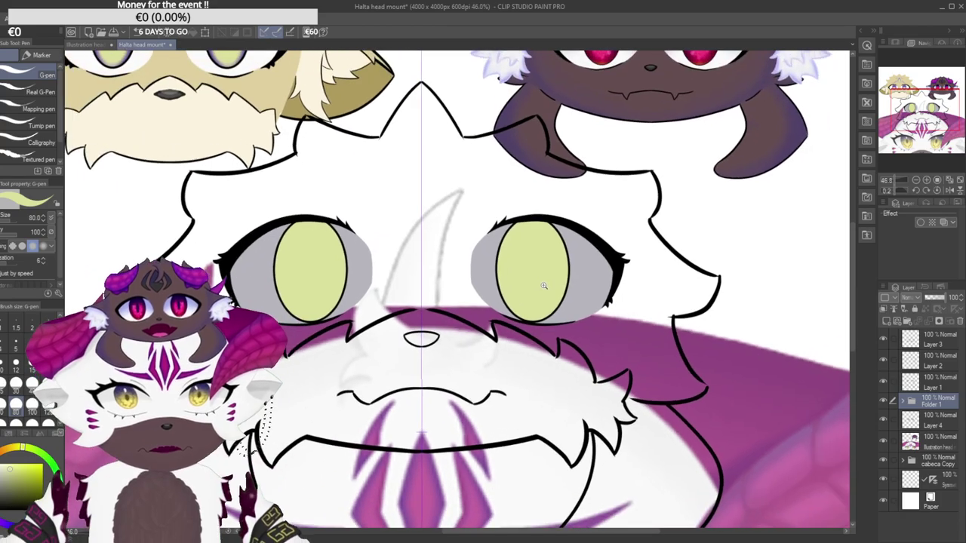
{"action": "scroll", "coordinate": [503, 287], "scroll_direction": "up", "scroll_amount": 1}
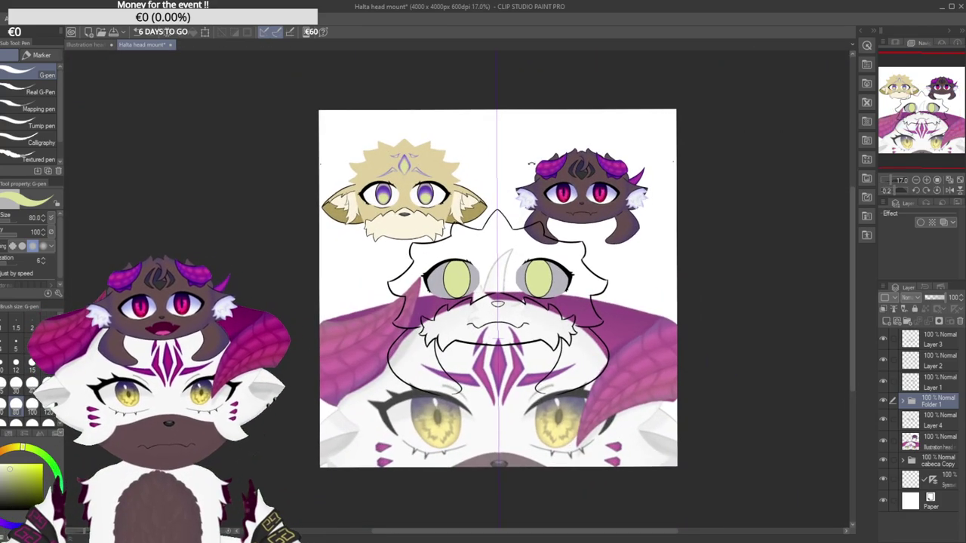
{"action": "scroll", "coordinate": [495, 287], "scroll_direction": "up", "scroll_amount": 5}
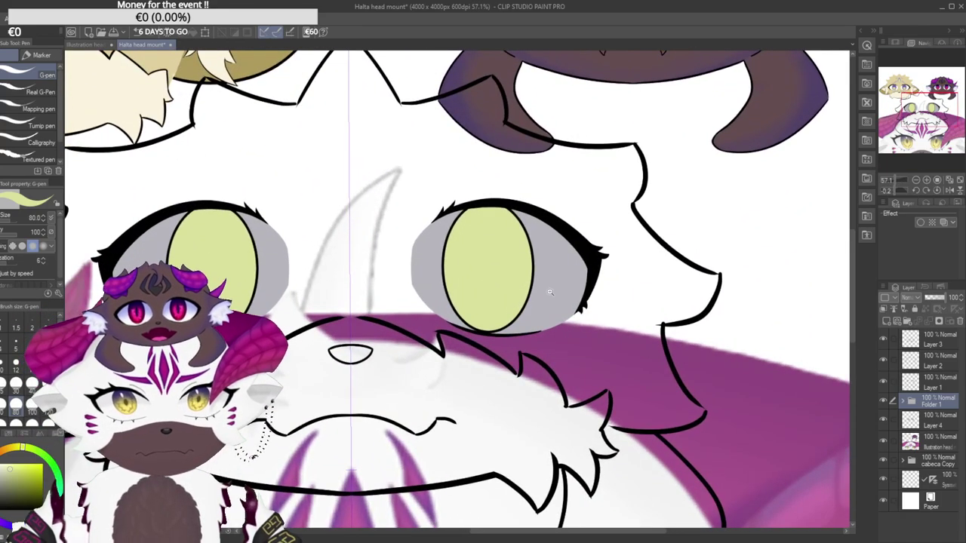
{"action": "scroll", "coordinate": [483, 310], "scroll_direction": "down", "scroll_amount": 4}
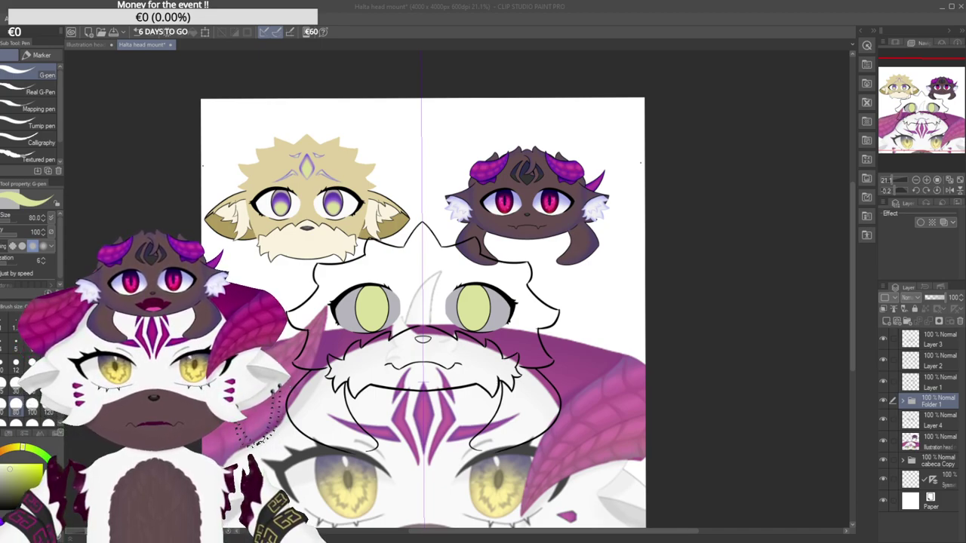
{"action": "left_click", "coordinate": [518, 155]}
{"action": "key", "text": "alt+Tab"}
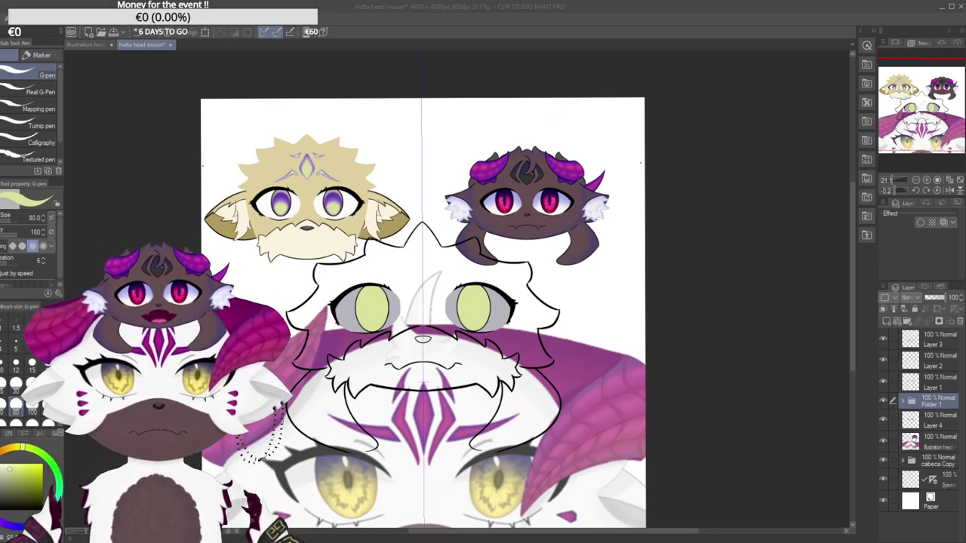
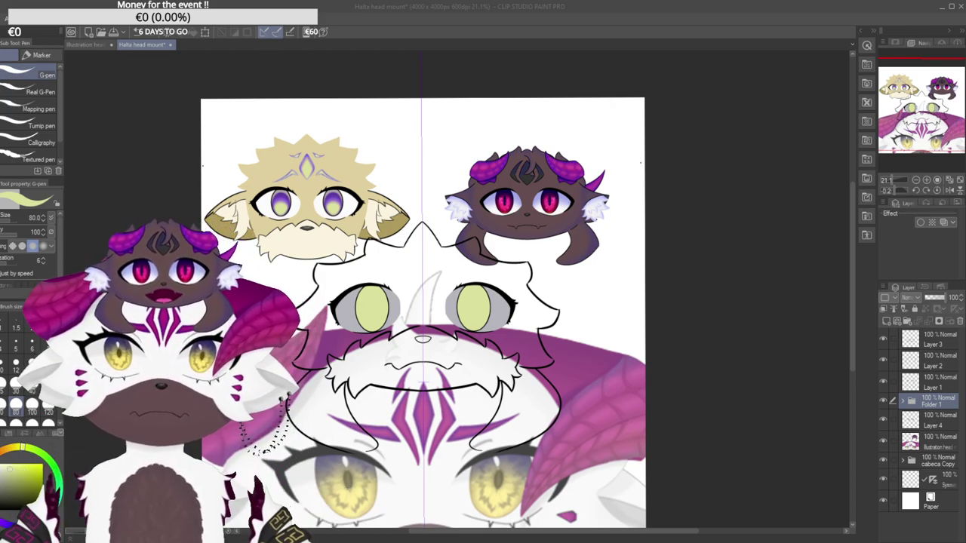
{"action": "left_click", "coordinate": [715, 68]}
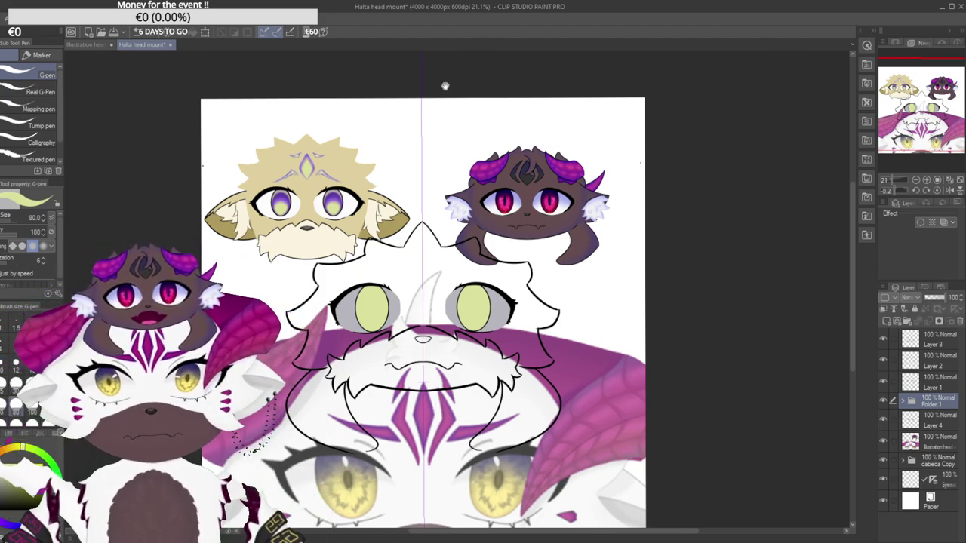
Add a new layer above the eyelid line-art layer, Layer 1, and set the G-pen to black at size 30.
{"action": "left_click_drag", "start_coordinate": [422, 243], "coordinate": [424, 205]}
{"action": "mouse_move", "coordinate": [433, 248]}
{"action": "left_mouse_down"}
{"action": "mouse_move", "coordinate": [425, 218]}
{"action": "mouse_move", "coordinate": [422, 255]}
{"action": "left_mouse_up"}
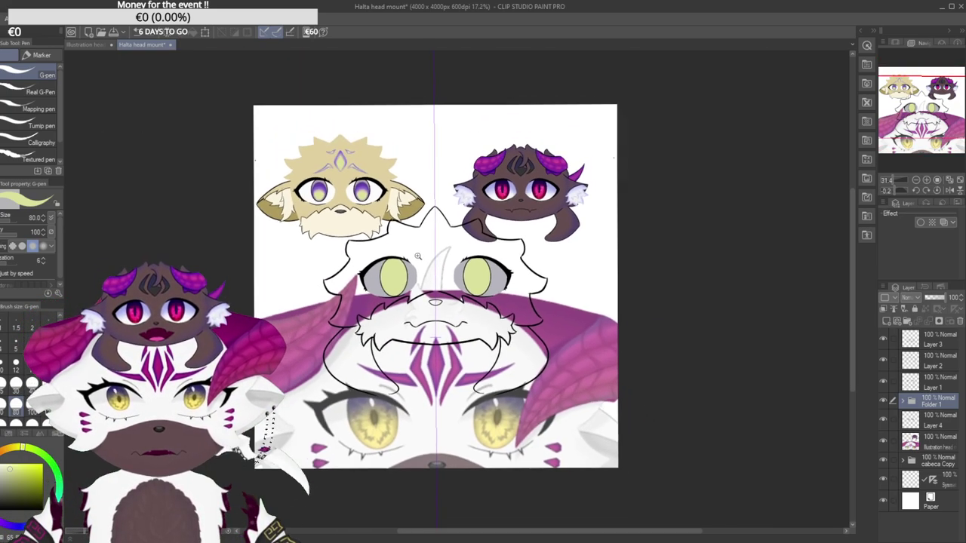
{"action": "scroll", "coordinate": [421, 255], "scroll_direction": "up", "scroll_amount": 3}
{"action": "left_click", "coordinate": [881, 400]}
{"action": "left_click", "coordinate": [881, 400]}
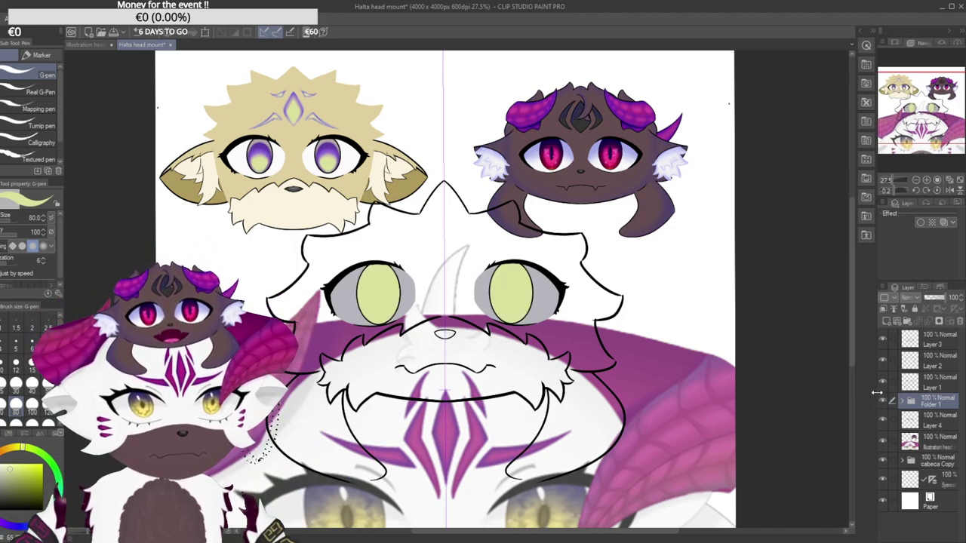
{"action": "left_click", "coordinate": [883, 383]}
{"action": "left_click", "coordinate": [884, 383]}
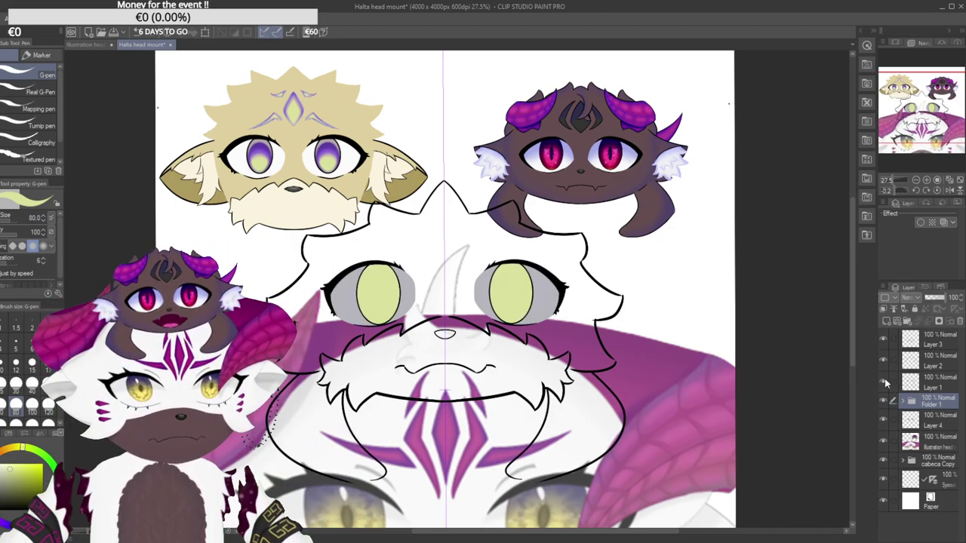
{"action": "left_click", "coordinate": [928, 383]}
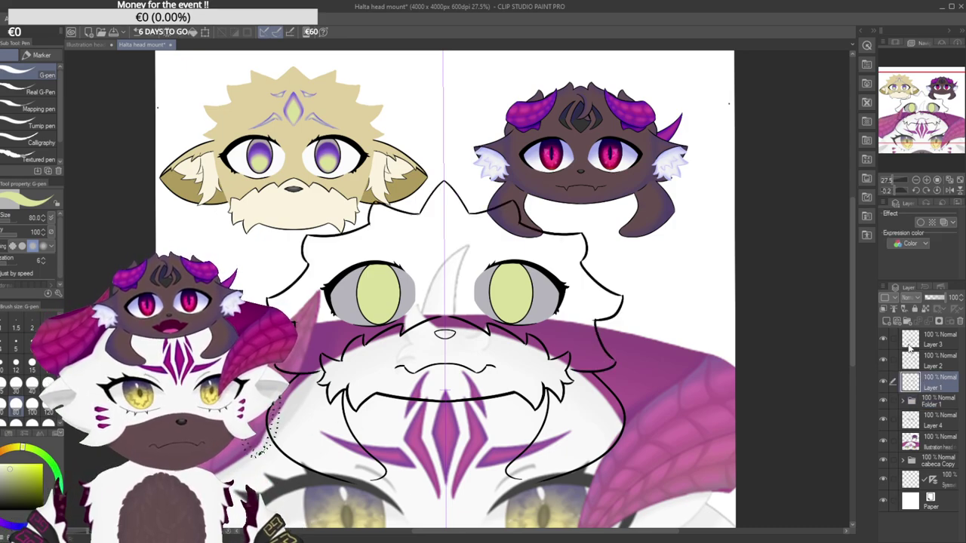
{"action": "left_click", "coordinate": [887, 322]}
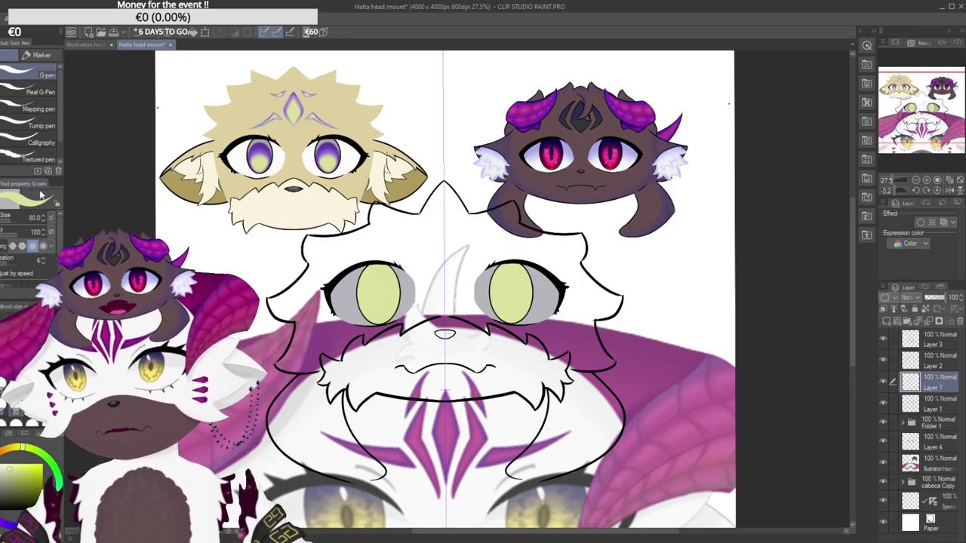
{"action": "left_click", "coordinate": [15, 387]}
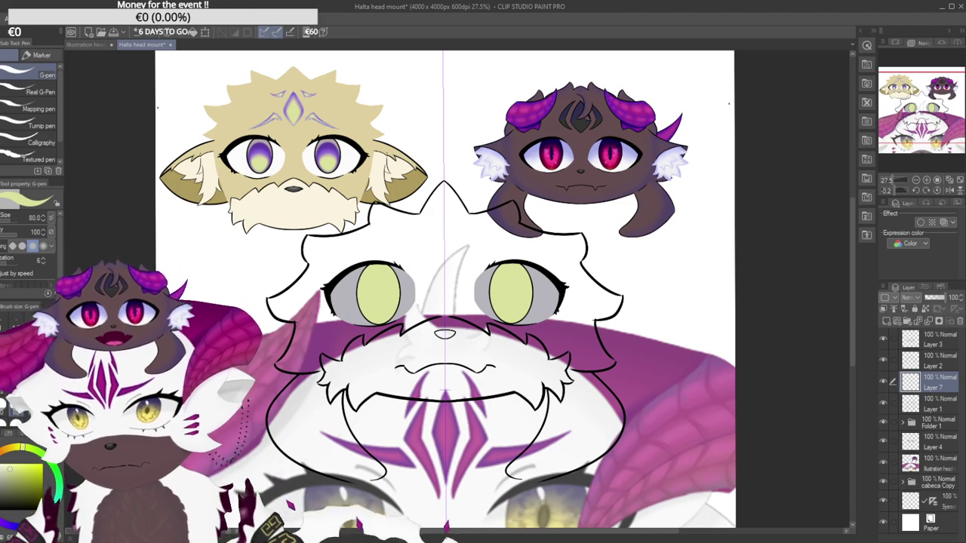
{"action": "key", "text": "x"}
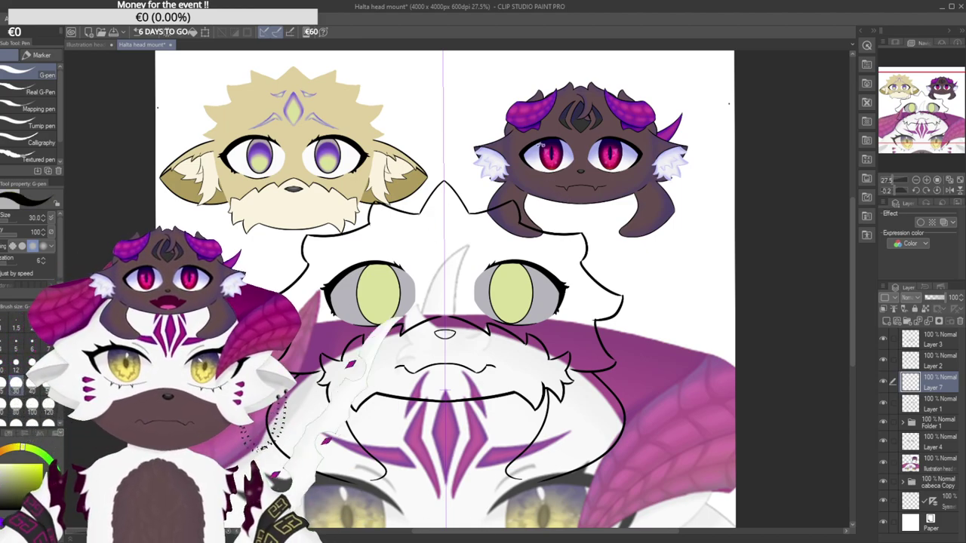
Try to draw a mirrored diamond marking on the forehead above the eyes, undoing the upper edges.
{"action": "left_click_drag", "start_coordinate": [540, 139], "coordinate": [500, 156]}
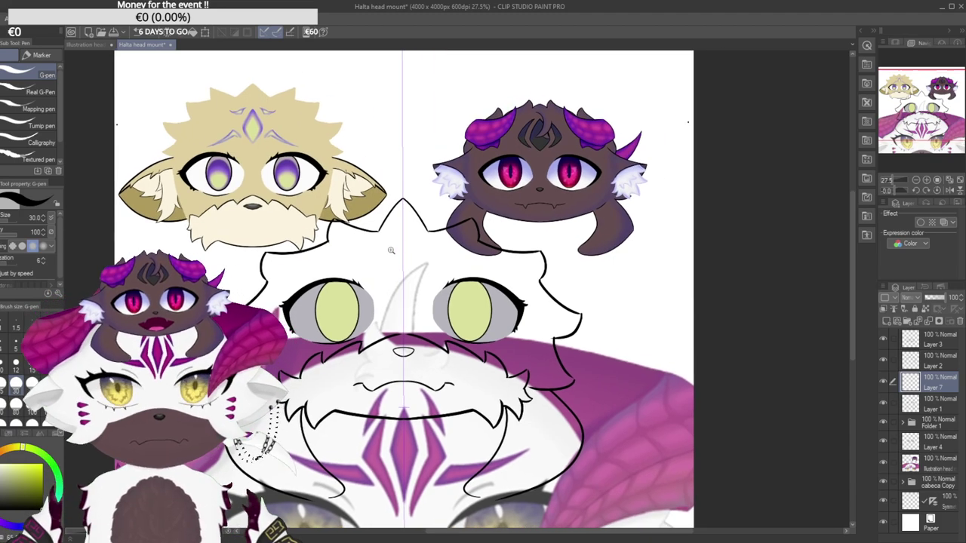
{"action": "left_click_drag", "start_coordinate": [404, 241], "coordinate": [412, 242]}
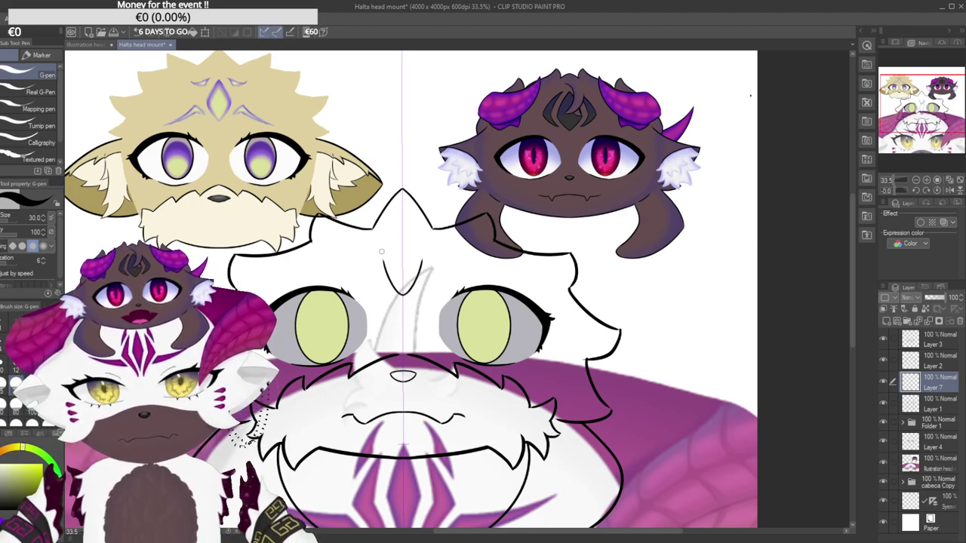
{"action": "left_click_drag", "start_coordinate": [377, 265], "coordinate": [430, 268]}
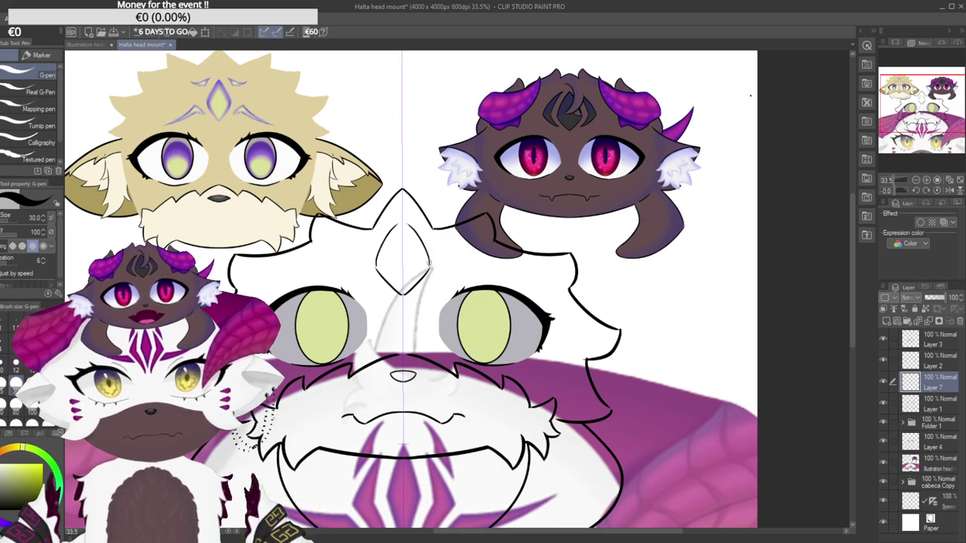
{"action": "key", "text": "ctrl+z"}
{"action": "left_click_drag", "start_coordinate": [378, 268], "coordinate": [398, 221]}
{"action": "key", "text": "ctrl+z"}
{"action": "key", "text": "minus"}
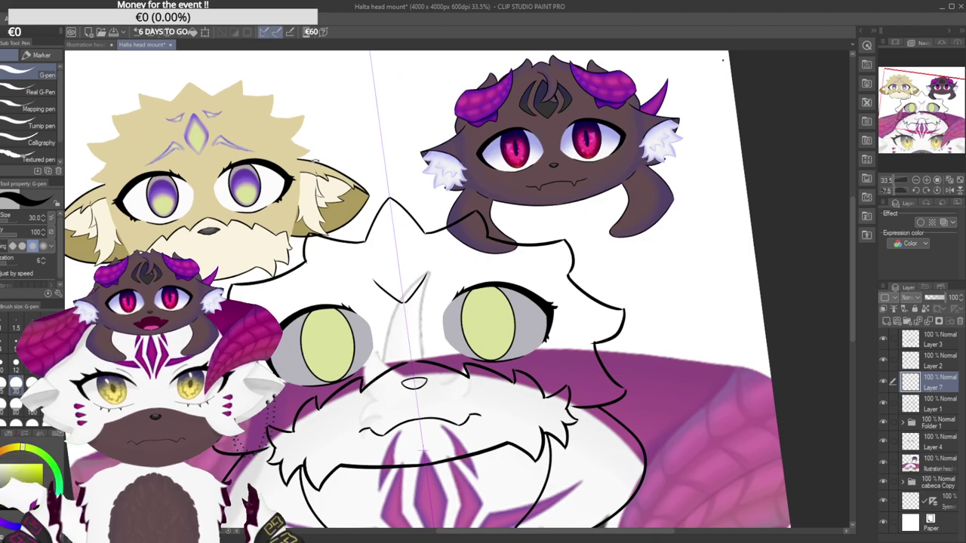
Try several curved upper edges for the forehead diamond, from its lower V up to the symmetry line, undoing each stroke.
{"action": "left_click_drag", "start_coordinate": [398, 174], "coordinate": [365, 177]}
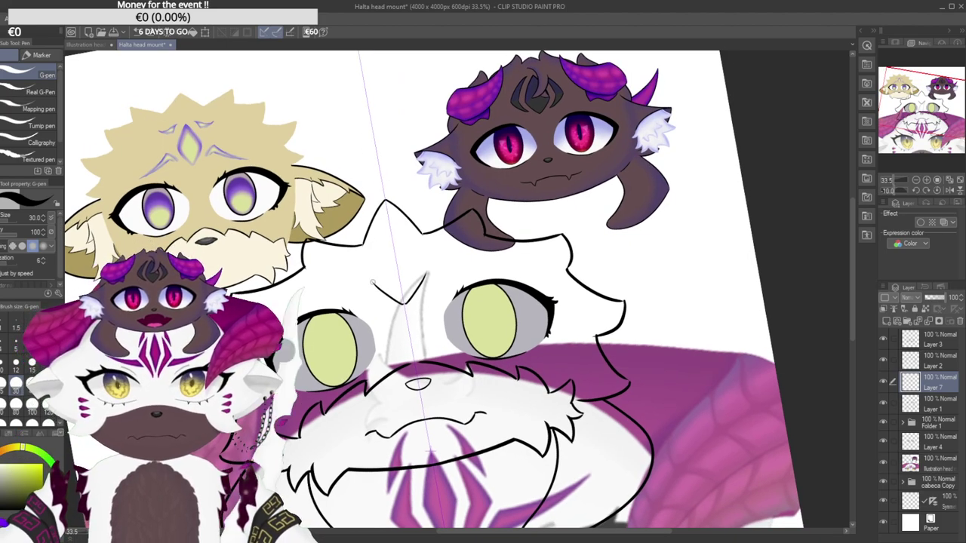
{"action": "left_click_drag", "start_coordinate": [424, 277], "coordinate": [385, 237]}
{"action": "key", "text": "ctrl+z"}
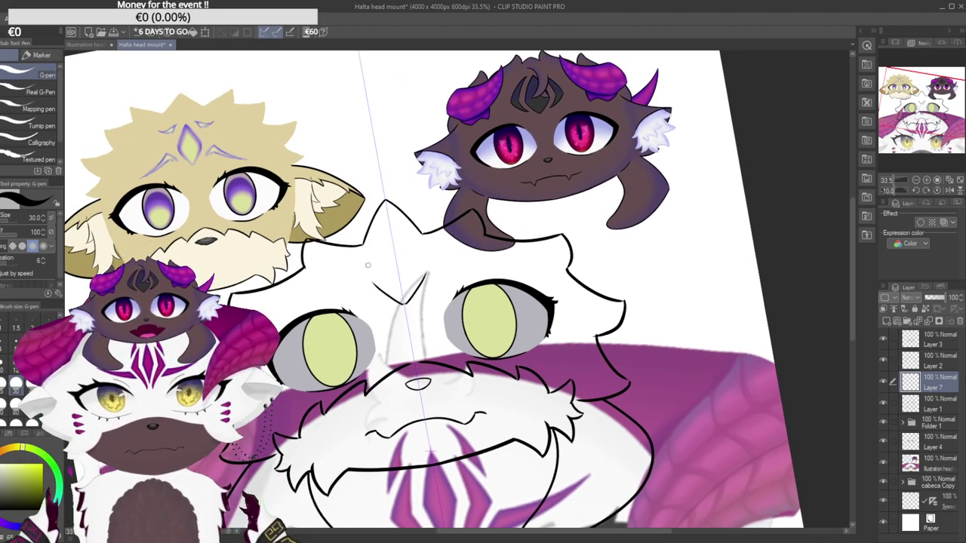
{"action": "left_click_drag", "start_coordinate": [424, 278], "coordinate": [383, 226]}
{"action": "key", "text": "ctrl+z"}
{"action": "left_click_drag", "start_coordinate": [424, 277], "coordinate": [382, 226]}
{"action": "key", "text": "ctrl+z"}
{"action": "left_click_drag", "start_coordinate": [424, 278], "coordinate": [383, 226]}
{"action": "key", "text": "ctrl+z"}
{"action": "left_click_drag", "start_coordinate": [424, 276], "coordinate": [377, 225]}
{"action": "key", "text": "ctrl+z"}
{"action": "left_click_drag", "start_coordinate": [424, 277], "coordinate": [375, 285]}
{"action": "key", "text": "ctrl+z"}
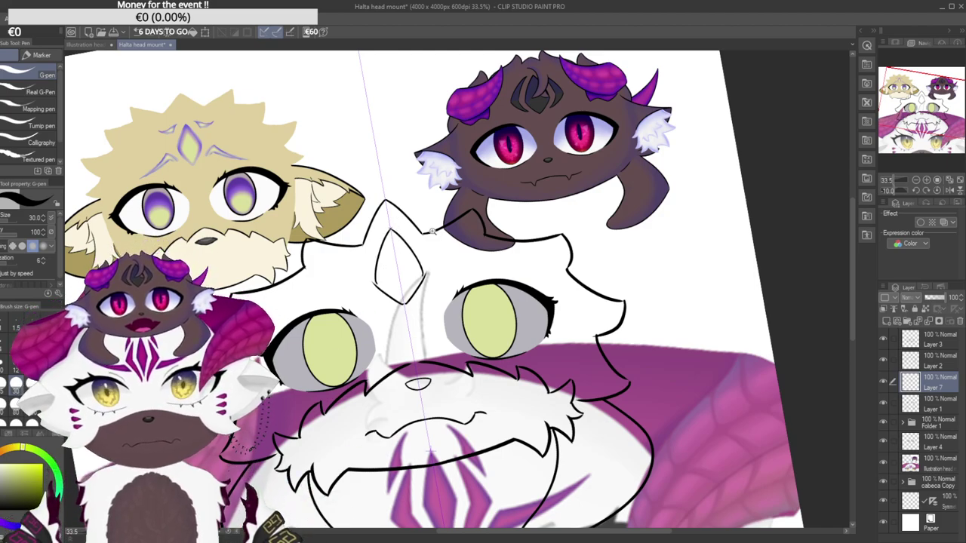
{"action": "left_click_drag", "start_coordinate": [433, 234], "coordinate": [451, 233]}
{"action": "key", "text": "ctrl+z"}
{"action": "left_click_drag", "start_coordinate": [368, 289], "coordinate": [390, 231]}
{"action": "key", "text": "ctrl+z"}
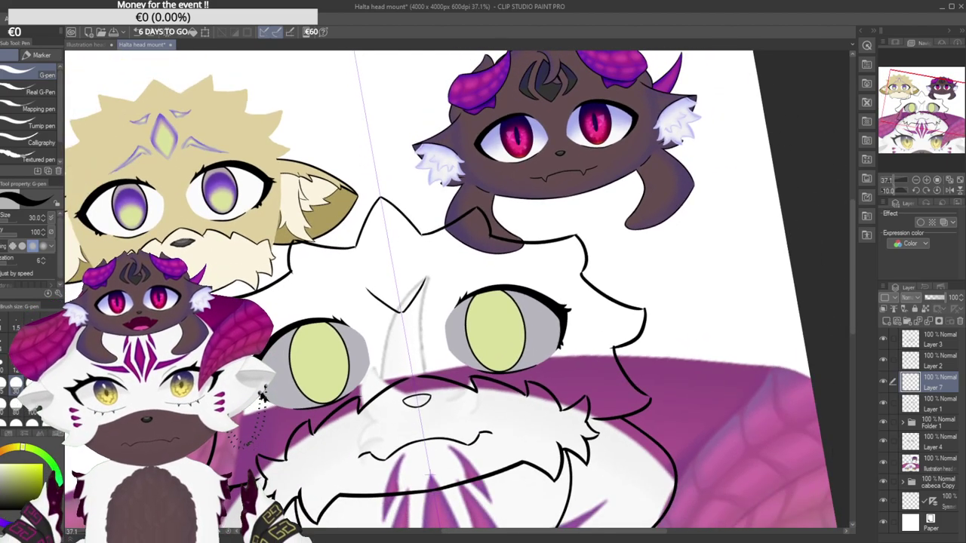
{"action": "left_click_drag", "start_coordinate": [370, 291], "coordinate": [393, 224]}
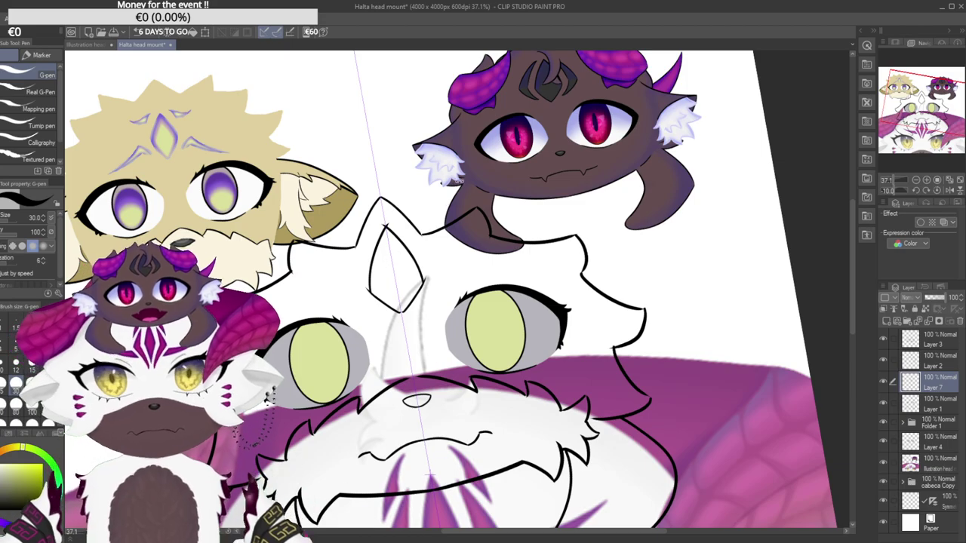
{"action": "left_click_drag", "start_coordinate": [471, 188], "coordinate": [481, 191]}
{"action": "key", "text": "ctrl+z"}
{"action": "left_click_drag", "start_coordinate": [369, 282], "coordinate": [396, 217]}
{"action": "key", "text": "ctrl+z"}
Try the diamond's edges again with the canvas tilted further, and undo the whole outline.
{"action": "left_click_drag", "start_coordinate": [431, 181], "coordinate": [377, 211]}
{"action": "left_click_drag", "start_coordinate": [355, 280], "coordinate": [460, 283]}
{"action": "mouse_move", "coordinate": [397, 351]}
{"action": "left_mouse_down"}
{"action": "mouse_move", "coordinate": [391, 275]}
{"action": "mouse_move", "coordinate": [409, 255]}
{"action": "mouse_move", "coordinate": [387, 281]}
{"action": "mouse_move", "coordinate": [396, 246]}
{"action": "left_mouse_up"}
{"action": "key", "text": "ctrl+z"}
{"action": "key", "text": "ctrl+z"}
{"action": "left_click_drag", "start_coordinate": [396, 350], "coordinate": [406, 240]}
{"action": "key", "text": "ctrl+z"}
{"action": "mouse_move", "coordinate": [397, 350]}
{"action": "left_mouse_down"}
{"action": "mouse_move", "coordinate": [384, 299]}
{"action": "mouse_move", "coordinate": [401, 233]}
{"action": "left_mouse_up"}
{"action": "key", "text": "ctrl+z"}
{"action": "key", "text": "ctrl+y"}
{"action": "key", "text": "ctrl+z"}
{"action": "key", "text": "ctrl+y"}
{"action": "scroll", "coordinate": [447, 243], "scroll_direction": "down", "scroll_amount": 4}
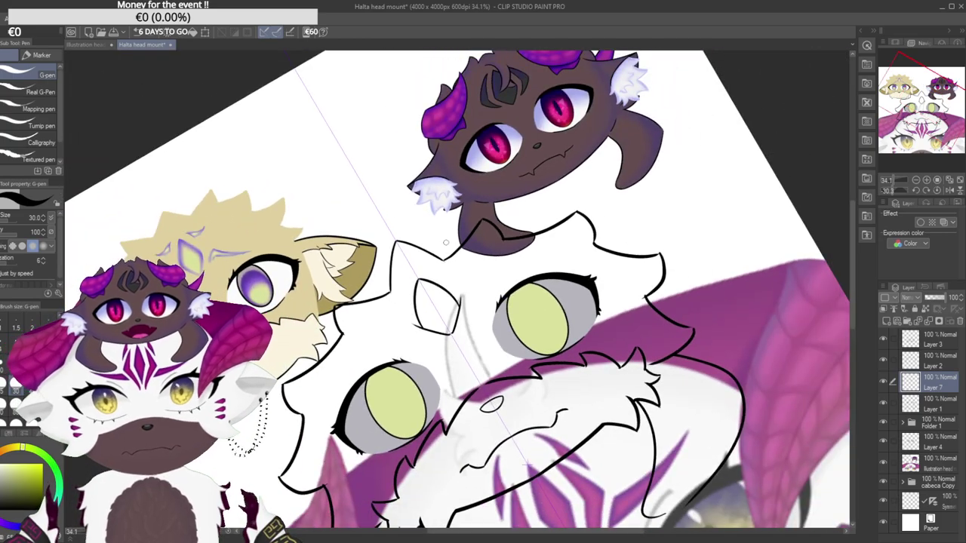
{"action": "left_click_drag", "start_coordinate": [509, 167], "coordinate": [539, 184]}
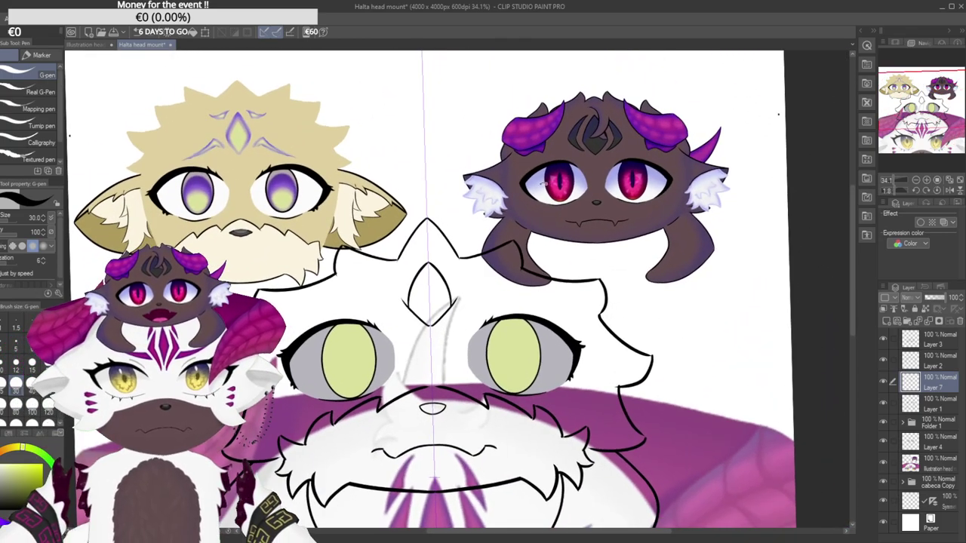
{"action": "key", "text": "ctrl+z"}
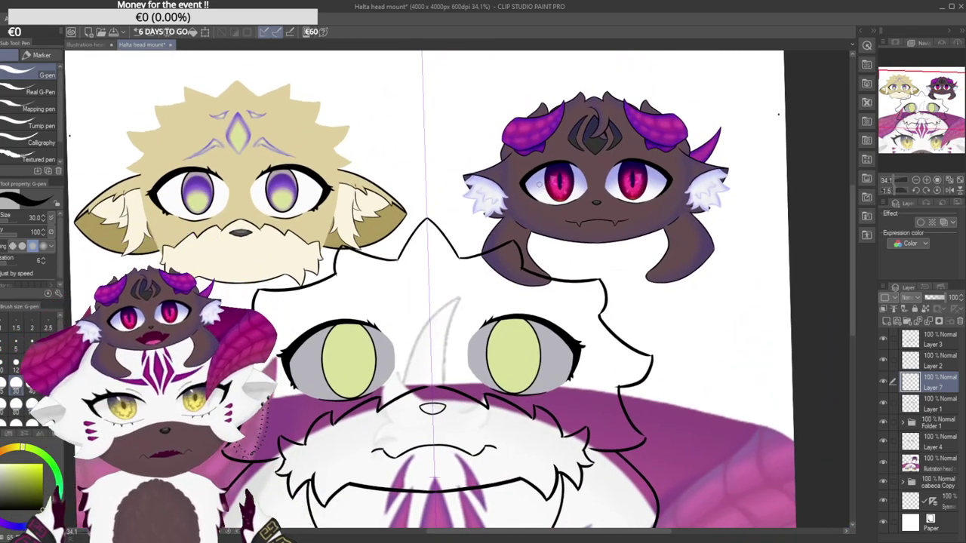
Try a deeper, curved lower V with new upper edges for the forehead diamond, undoing the upper edges.
{"action": "left_click_drag", "start_coordinate": [383, 187], "coordinate": [372, 164]}
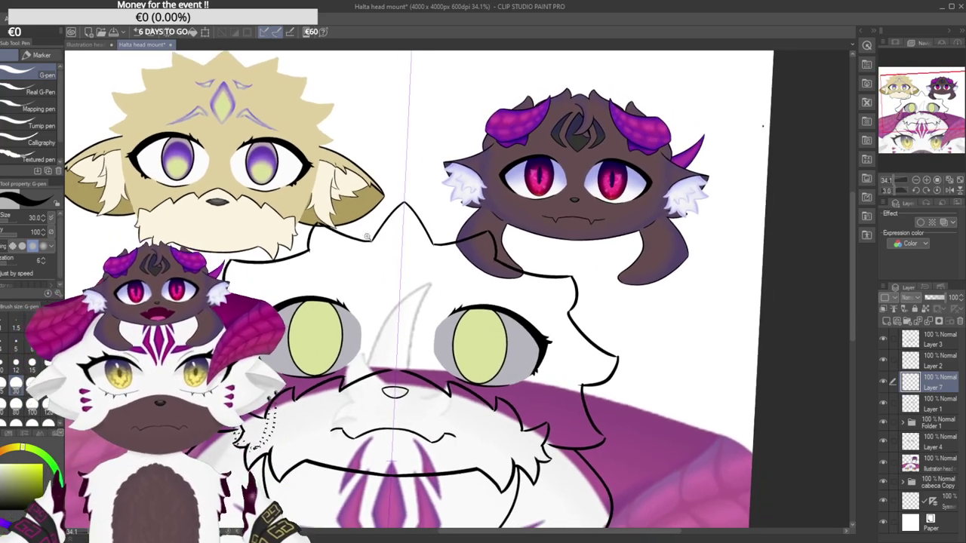
{"action": "scroll", "coordinate": [349, 245], "scroll_direction": "up", "scroll_amount": 3}
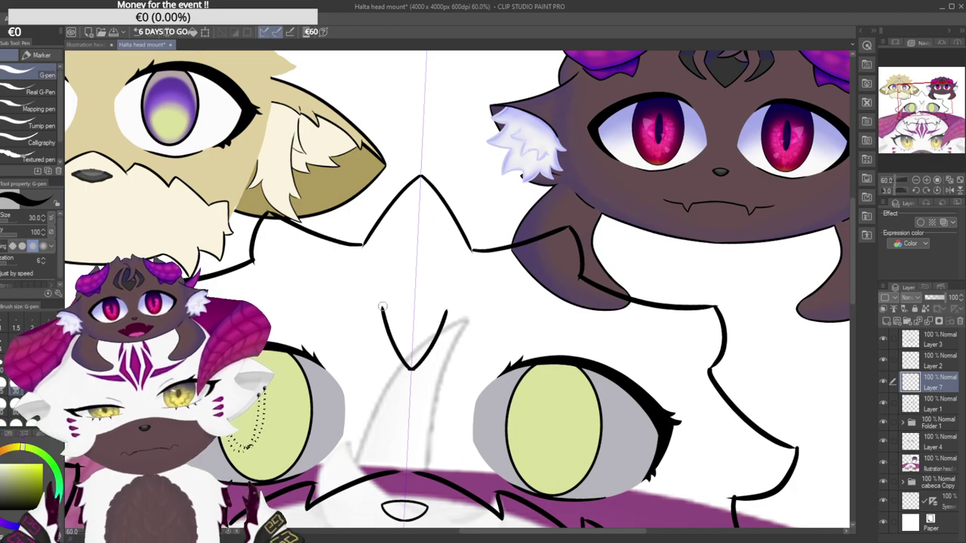
{"action": "left_click_drag", "start_coordinate": [409, 372], "coordinate": [375, 303]}
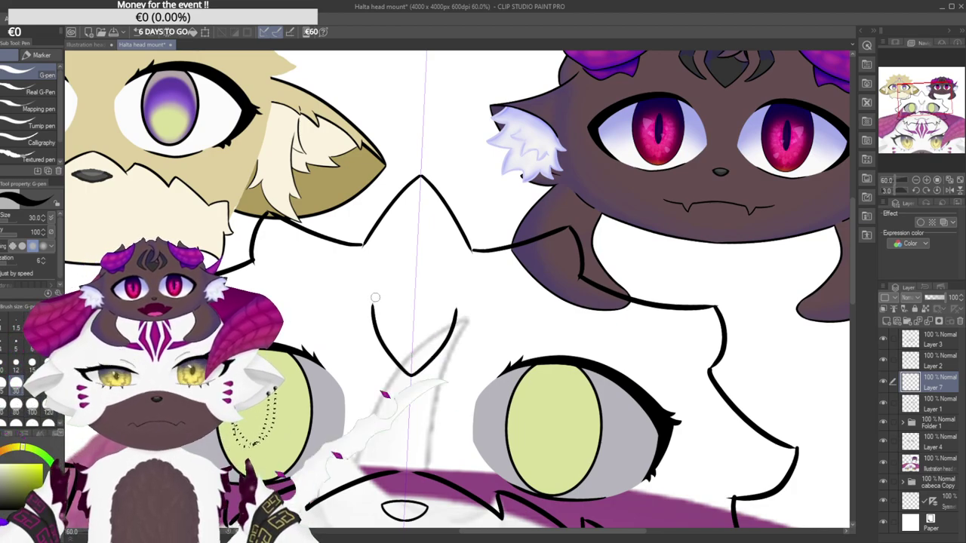
{"action": "key", "text": "ctrl+z"}
{"action": "mouse_move", "coordinate": [411, 372]}
{"action": "left_mouse_down"}
{"action": "mouse_move", "coordinate": [381, 336]}
{"action": "mouse_move", "coordinate": [374, 305]}
{"action": "left_mouse_up"}
{"action": "left_click_drag", "start_coordinate": [400, 214], "coordinate": [373, 246]}
{"action": "left_click_drag", "start_coordinate": [390, 340], "coordinate": [397, 272]}
{"action": "key", "text": "ctrl+z"}
{"action": "mouse_move", "coordinate": [393, 326]}
{"action": "left_mouse_down"}
{"action": "mouse_move", "coordinate": [466, 311]}
{"action": "mouse_move", "coordinate": [380, 326]}
{"action": "left_mouse_up"}
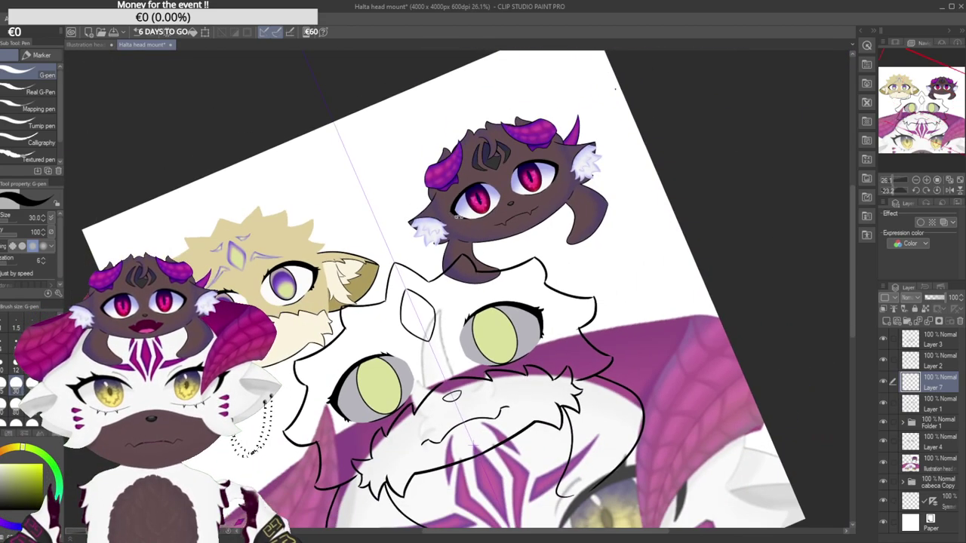
{"action": "left_click_drag", "start_coordinate": [458, 228], "coordinate": [481, 231]}
{"action": "mouse_move", "coordinate": [475, 267]}
{"action": "left_mouse_down"}
{"action": "mouse_move", "coordinate": [454, 301]}
{"action": "mouse_move", "coordinate": [444, 216]}
{"action": "left_mouse_up"}
{"action": "key", "text": "ctrl+z"}
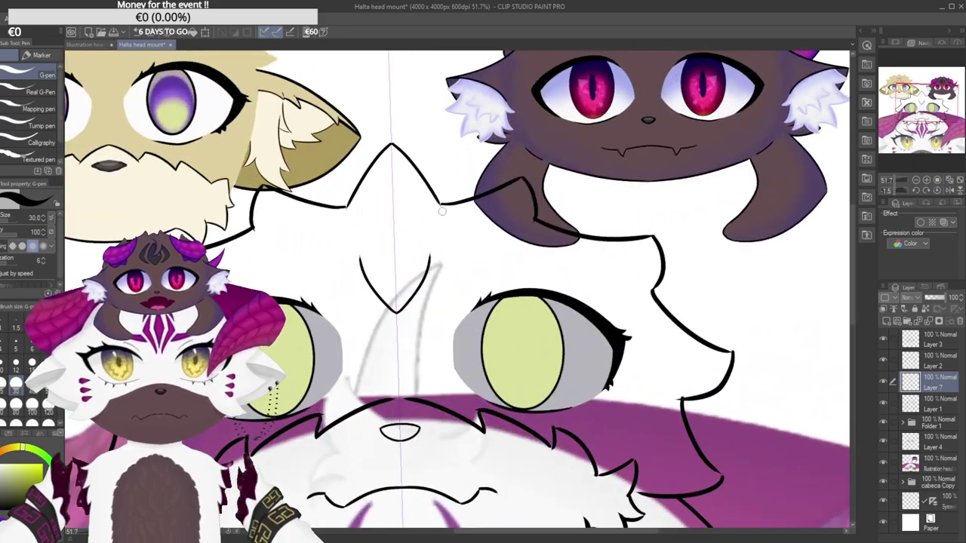
Try another version of the complete forehead diamond between the eyes and the pointed head tuft.
{"action": "left_click_drag", "start_coordinate": [400, 170], "coordinate": [358, 240]}
{"action": "mouse_move", "coordinate": [371, 193]}
{"action": "left_mouse_down"}
{"action": "mouse_move", "coordinate": [362, 204]}
{"action": "mouse_move", "coordinate": [373, 326]}
{"action": "mouse_move", "coordinate": [356, 394]}
{"action": "mouse_move", "coordinate": [360, 337]}
{"action": "left_mouse_up"}
{"action": "key", "text": "ctrl+z"}
{"action": "key", "text": "ctrl+z"}
{"action": "mouse_move", "coordinate": [355, 393]}
{"action": "left_mouse_down"}
{"action": "mouse_move", "coordinate": [362, 335]}
{"action": "mouse_move", "coordinate": [325, 332]}
{"action": "left_mouse_up"}
{"action": "left_click_drag", "start_coordinate": [408, 235], "coordinate": [453, 258]}
{"action": "left_click_drag", "start_coordinate": [433, 204], "coordinate": [442, 263]}
Undo the remaining forehead diamond strokes and save the drawing.
{"action": "scroll", "coordinate": [416, 284], "scroll_direction": "up", "scroll_amount": 3}
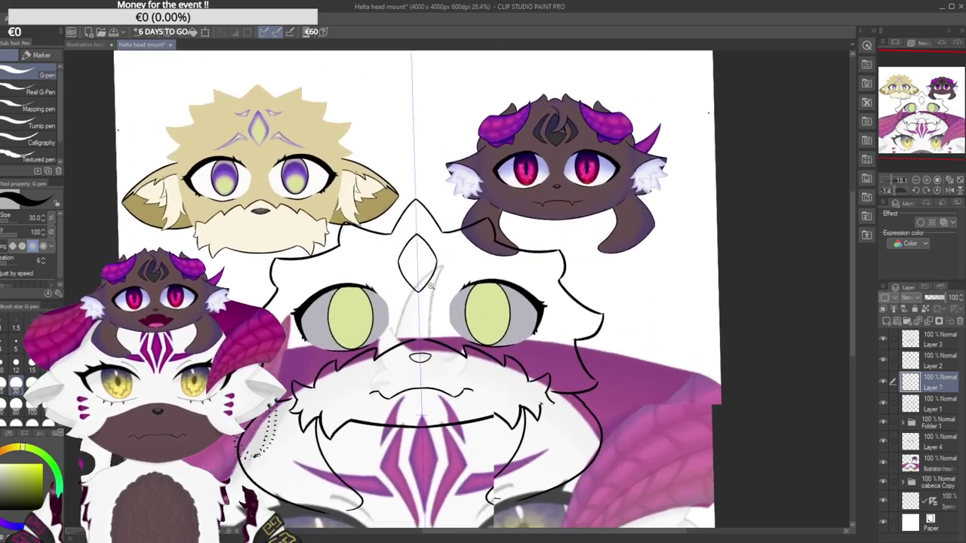
{"action": "scroll", "coordinate": [423, 242], "scroll_direction": "up", "scroll_amount": 1}
{"action": "scroll", "coordinate": [453, 223], "scroll_direction": "up", "scroll_amount": 1}
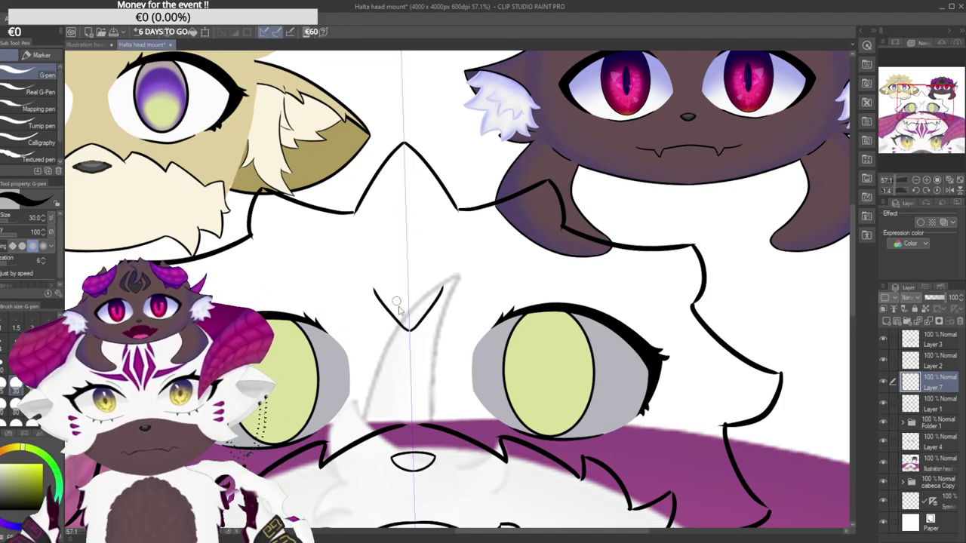
{"action": "key", "text": "ctrl+s"}
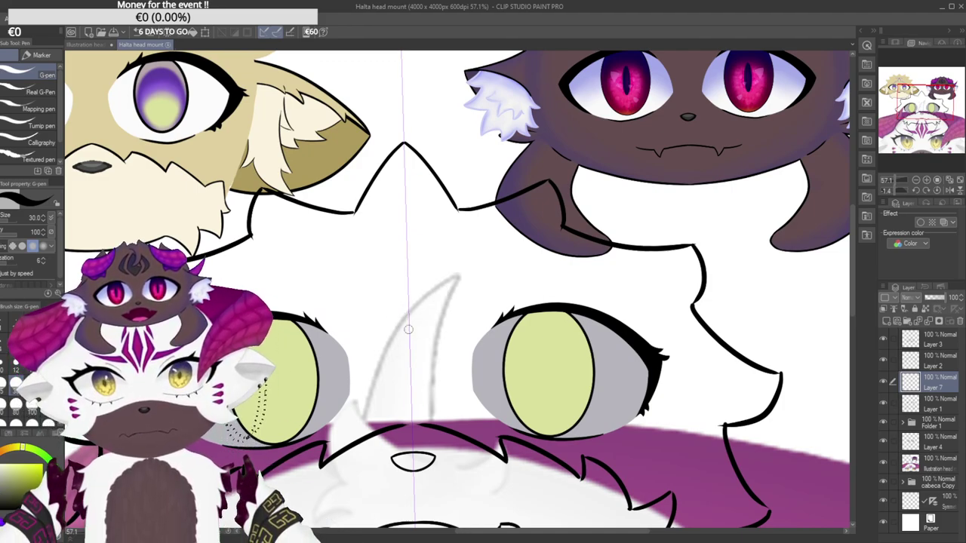
Draw a mirrored diamond outline on the forehead, with a curved lower V and edges rising to a point on the symmetry line.
{"action": "left_click_drag", "start_coordinate": [386, 200], "coordinate": [342, 245]}
{"action": "key", "text": "ctrl+z"}
{"action": "left_click_drag", "start_coordinate": [385, 342], "coordinate": [383, 264]}
{"action": "key", "text": "ctrl+z"}
{"action": "left_click_drag", "start_coordinate": [385, 342], "coordinate": [378, 253]}
{"action": "key", "text": "ctrl+z"}
{"action": "left_click_drag", "start_coordinate": [382, 330], "coordinate": [377, 259]}
{"action": "scroll", "coordinate": [405, 294], "scroll_direction": "down", "scroll_amount": 5}
{"action": "left_click_drag", "start_coordinate": [442, 250], "coordinate": [463, 247]}
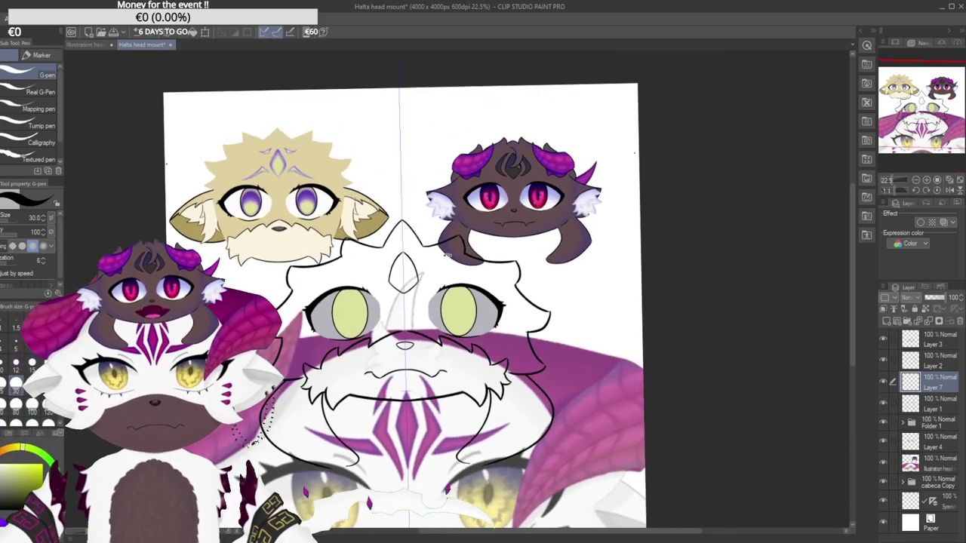
Redraw the diamond's upper edges on the tilted canvas so that they curve inward and meet on the symmetry line.
{"action": "left_click_drag", "start_coordinate": [404, 219], "coordinate": [425, 314]}
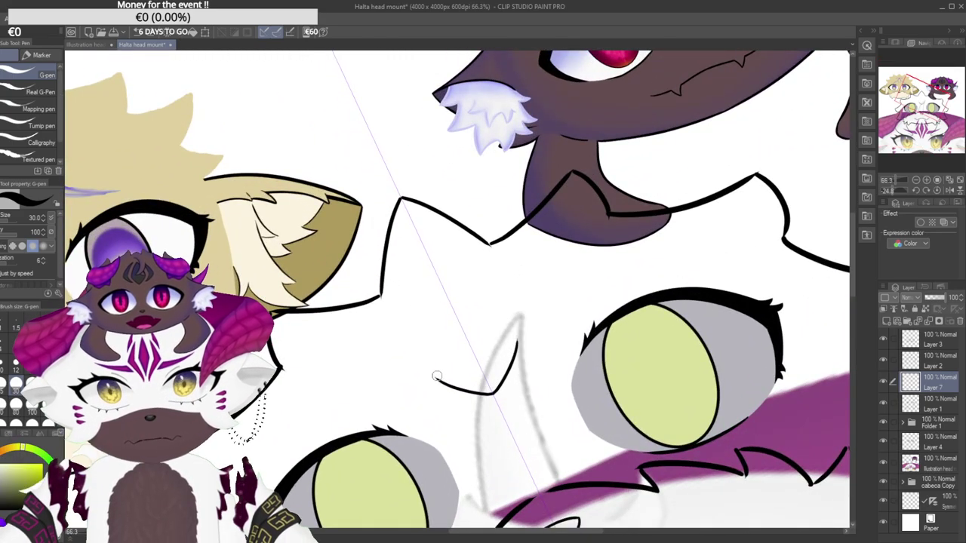
{"action": "left_click_drag", "start_coordinate": [436, 379], "coordinate": [438, 272]}
{"action": "key", "text": "ctrl+z"}
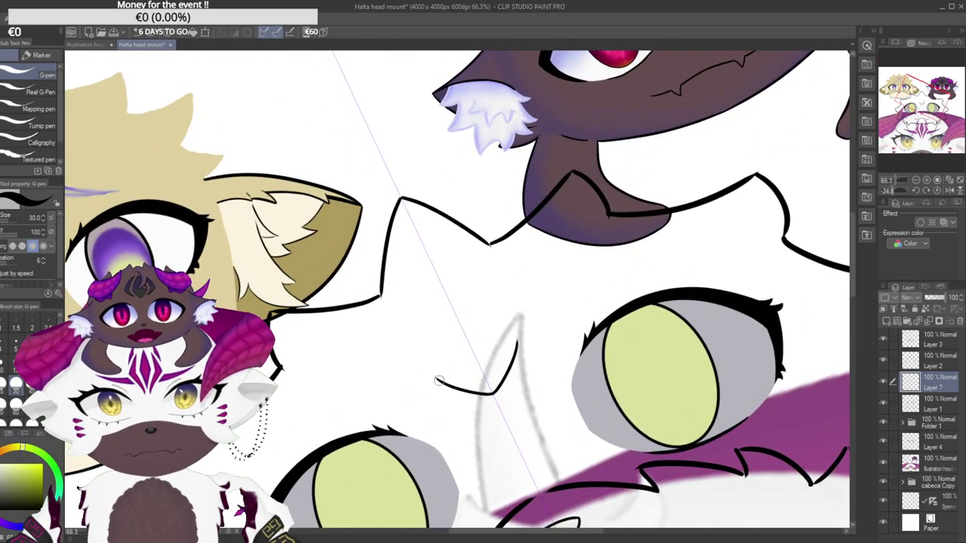
{"action": "left_click_drag", "start_coordinate": [437, 379], "coordinate": [446, 288]}
{"action": "key", "text": "ctrl+z"}
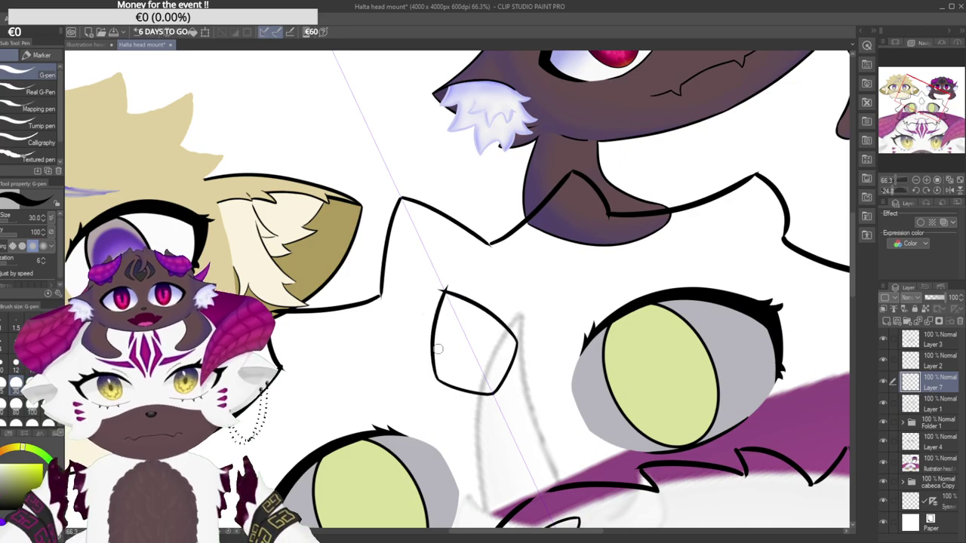
{"action": "scroll", "coordinate": [454, 329], "scroll_direction": "down", "scroll_amount": 5}
{"action": "mouse_move", "coordinate": [482, 241]}
{"action": "left_mouse_down"}
{"action": "mouse_move", "coordinate": [502, 258]}
{"action": "mouse_move", "coordinate": [495, 251]}
{"action": "left_mouse_up"}
{"action": "scroll", "coordinate": [484, 292], "scroll_direction": "up", "scroll_amount": 5}
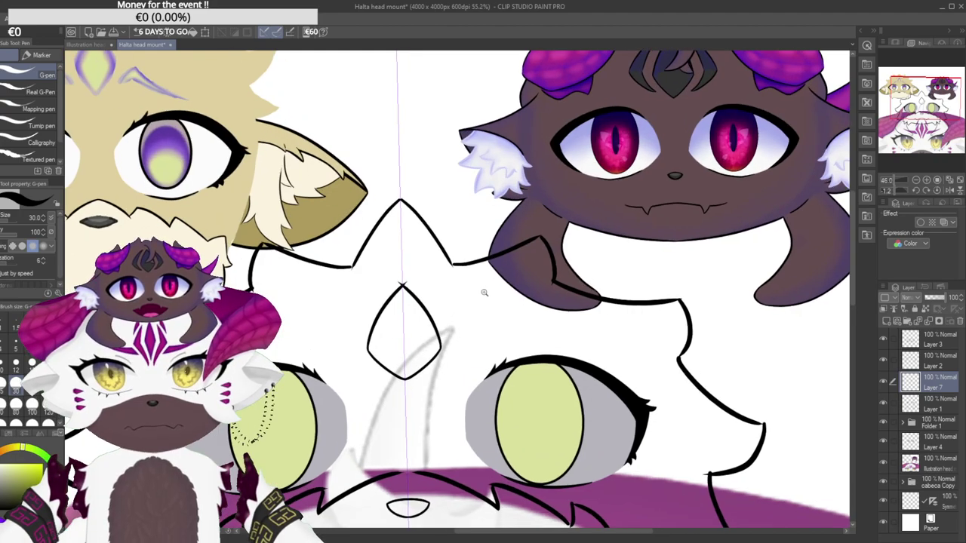
{"action": "scroll", "coordinate": [485, 292], "scroll_direction": "up", "scroll_amount": 1}
Draw a mirrored pair of small, pointed leaf-shaped marks beside the diamond's upper tip, undoing the failed strokes.
{"action": "left_click_drag", "start_coordinate": [421, 285], "coordinate": [433, 292]}
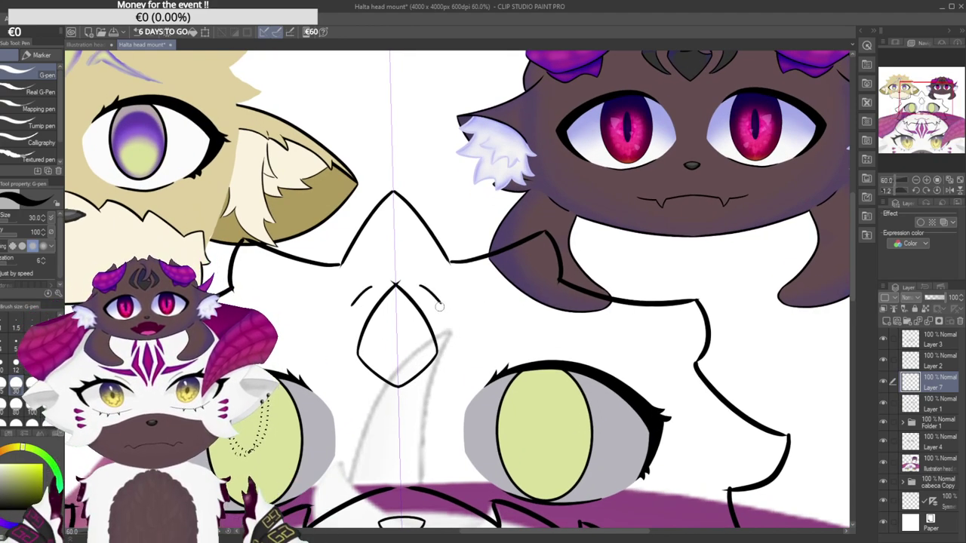
{"action": "mouse_move", "coordinate": [420, 269]}
{"action": "left_mouse_down"}
{"action": "mouse_move", "coordinate": [461, 344]}
{"action": "mouse_move", "coordinate": [504, 339]}
{"action": "mouse_move", "coordinate": [456, 339]}
{"action": "mouse_move", "coordinate": [403, 291]}
{"action": "left_mouse_up"}
{"action": "scroll", "coordinate": [402, 291], "scroll_direction": "up", "scroll_amount": 6}
{"action": "left_click_drag", "start_coordinate": [371, 233], "coordinate": [376, 326]}
{"action": "key", "text": "ctrl+z"}
{"action": "left_click_drag", "start_coordinate": [376, 214], "coordinate": [388, 293]}
{"action": "key", "text": "ctrl+z"}
{"action": "mouse_move", "coordinate": [377, 214]}
{"action": "left_mouse_down"}
{"action": "mouse_move", "coordinate": [393, 294]}
{"action": "mouse_move", "coordinate": [414, 187]}
{"action": "left_mouse_up"}
{"action": "key", "text": "ctrl+z"}
{"action": "left_click_drag", "start_coordinate": [391, 293], "coordinate": [423, 177]}
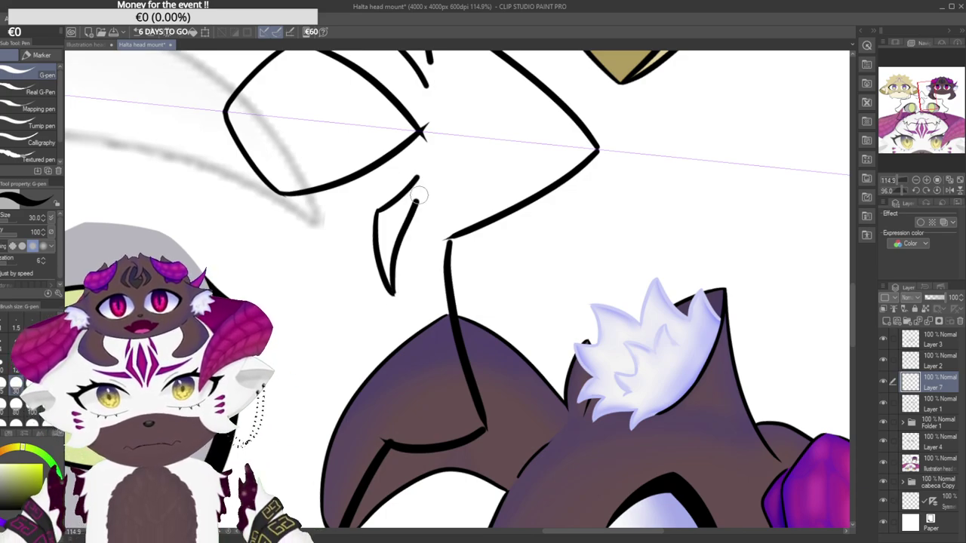
{"action": "scroll", "coordinate": [402, 267], "scroll_direction": "down", "scroll_amount": 5}
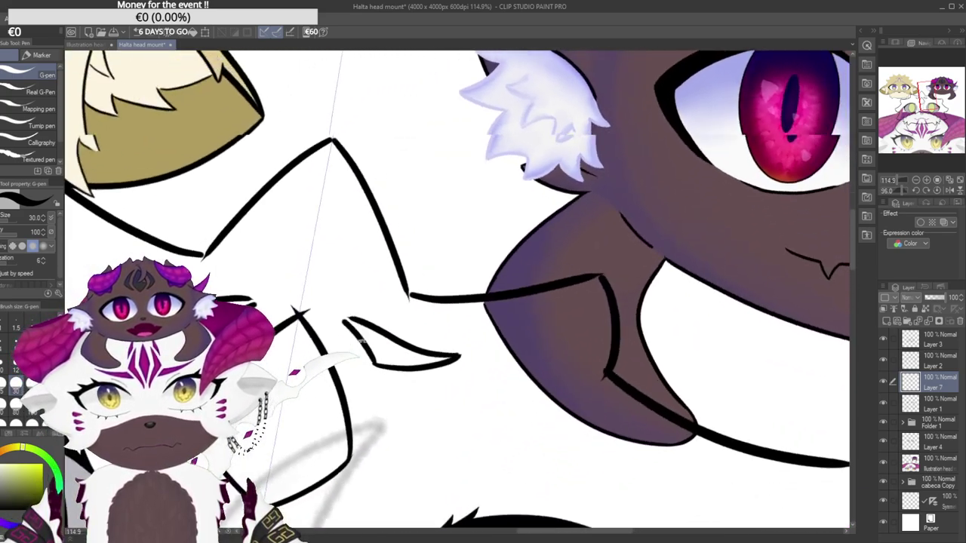
Examine the whole face to judge the forehead diamond and its upper side marks against the reference heads.
{"action": "scroll", "coordinate": [337, 414], "scroll_direction": "down", "scroll_amount": 4}
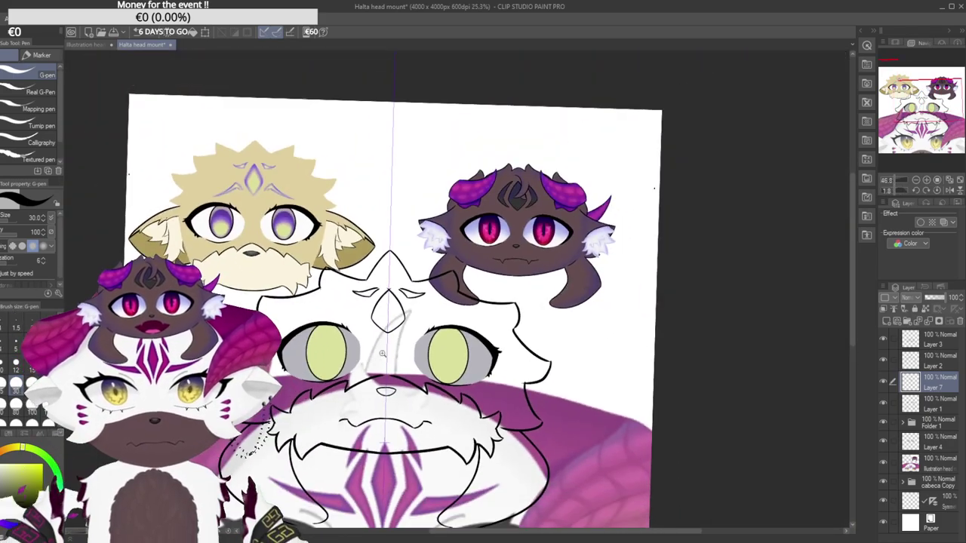
{"action": "left_click_drag", "start_coordinate": [417, 202], "coordinate": [405, 175]}
{"action": "left_click_drag", "start_coordinate": [390, 261], "coordinate": [373, 197]}
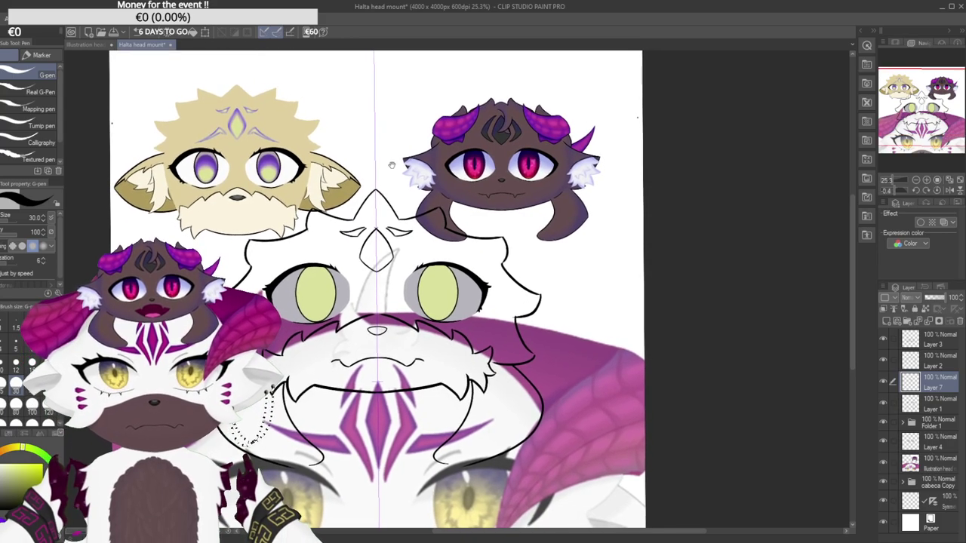
{"action": "left_click_drag", "start_coordinate": [393, 159], "coordinate": [402, 153]}
{"action": "left_click_drag", "start_coordinate": [412, 263], "coordinate": [424, 264]}
{"action": "left_click_drag", "start_coordinate": [164, 54], "coordinate": [417, 262]}
{"action": "left_click_drag", "start_coordinate": [417, 258], "coordinate": [463, 264]}
{"action": "scroll", "coordinate": [464, 262], "scroll_direction": "down", "scroll_amount": 6}
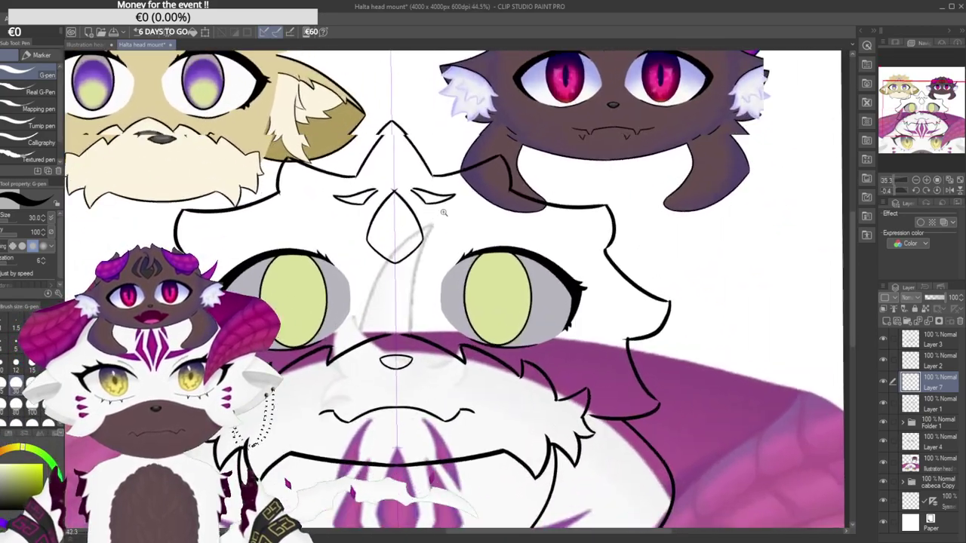
Try to draw a mirrored pair of small leaf-shaped marks beside the diamond's lower half on a tilted canvas.
{"action": "mouse_move", "coordinate": [444, 212]}
{"action": "left_mouse_down"}
{"action": "mouse_move", "coordinate": [468, 188]}
{"action": "mouse_move", "coordinate": [432, 171]}
{"action": "left_mouse_up"}
{"action": "mouse_move", "coordinate": [432, 171]}
{"action": "left_mouse_down"}
{"action": "mouse_move", "coordinate": [392, 190]}
{"action": "mouse_move", "coordinate": [375, 226]}
{"action": "left_mouse_up"}
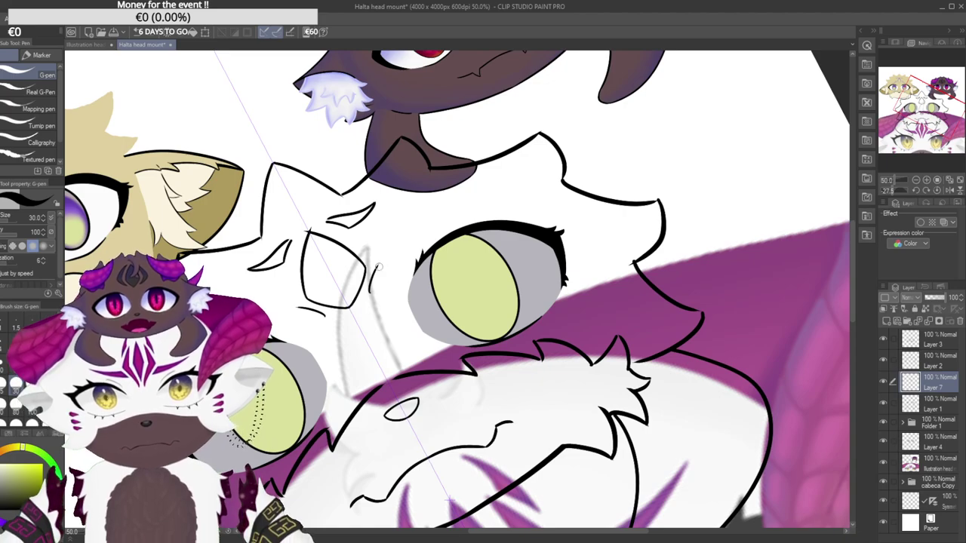
{"action": "left_click_drag", "start_coordinate": [378, 265], "coordinate": [408, 247]}
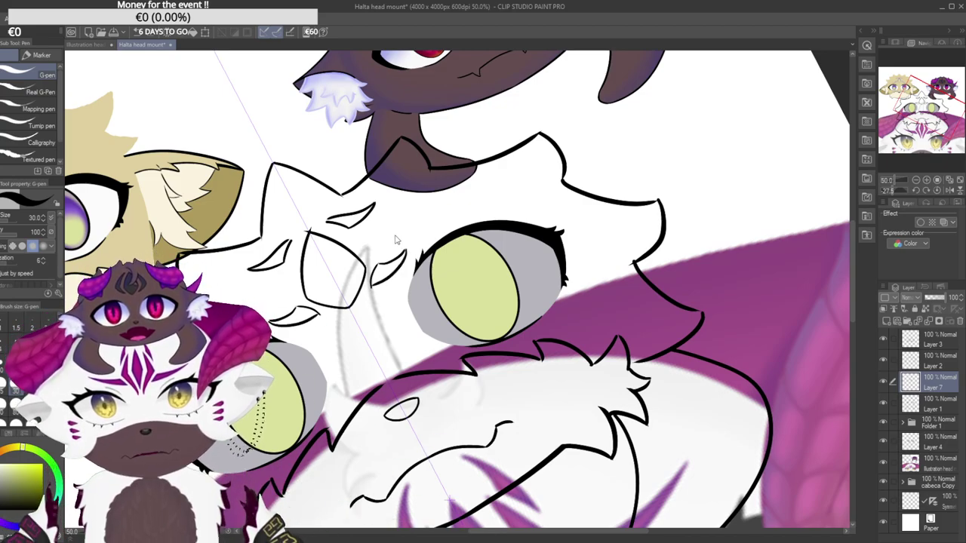
{"action": "scroll", "coordinate": [393, 219], "scroll_direction": "down", "scroll_amount": 4}
{"action": "left_click_drag", "start_coordinate": [429, 216], "coordinate": [468, 207]}
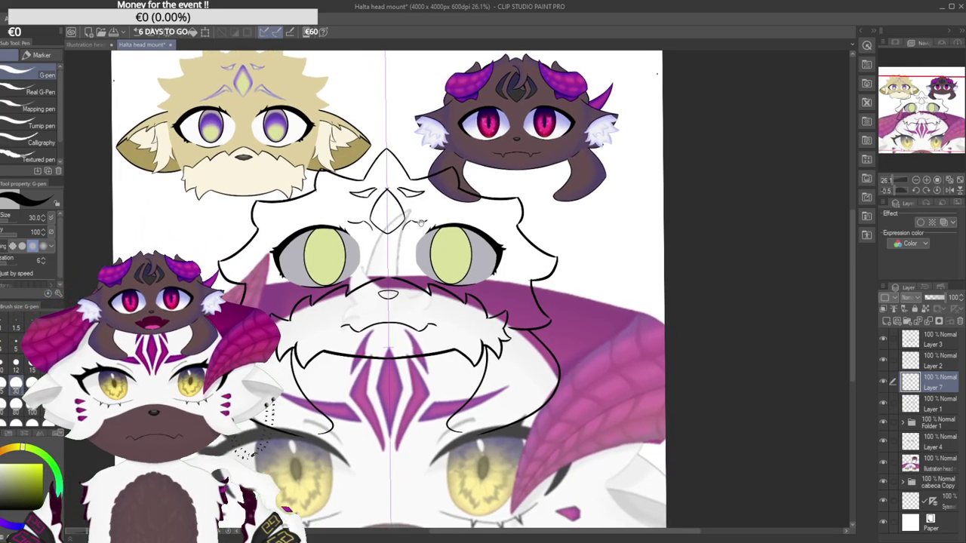
{"action": "scroll", "coordinate": [411, 206], "scroll_direction": "up", "scroll_amount": 3}
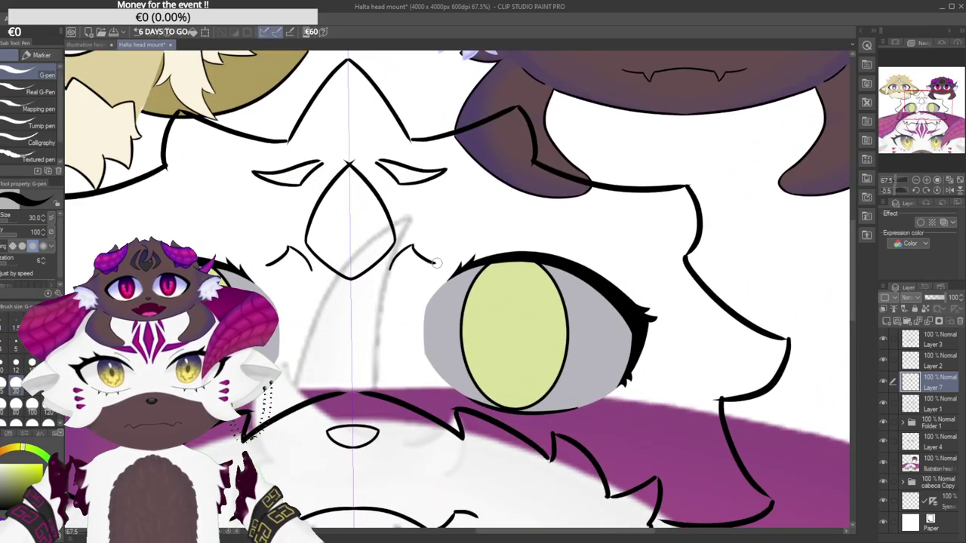
{"action": "left_click_drag", "start_coordinate": [415, 245], "coordinate": [439, 260]}
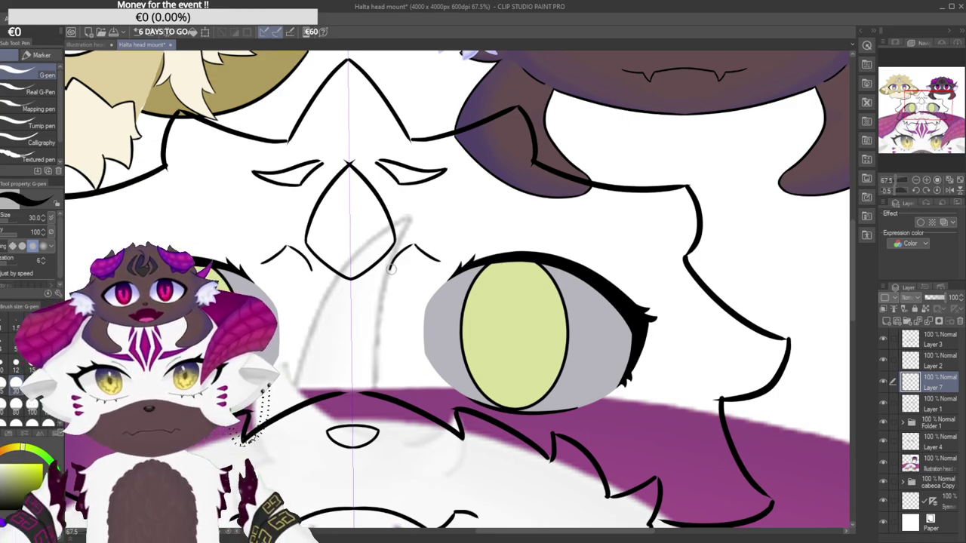
{"action": "scroll", "coordinate": [438, 261], "scroll_direction": "down", "scroll_amount": 3}
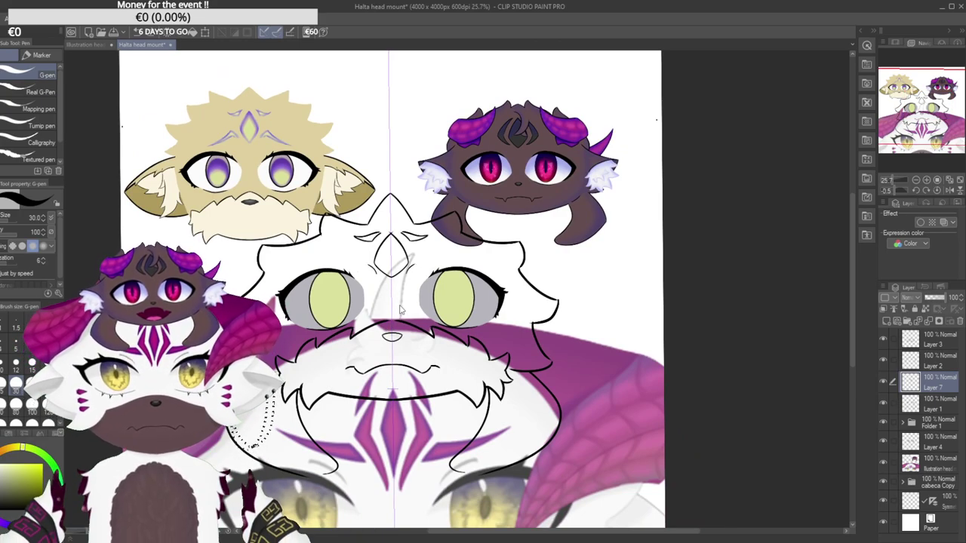
{"action": "scroll", "coordinate": [395, 307], "scroll_direction": "down", "scroll_amount": 2}
Draw a mirrored pair of small wing-shaped marks with notched lower edges beside the diamond's lower half.
{"action": "scroll", "coordinate": [386, 298], "scroll_direction": "up", "scroll_amount": 4}
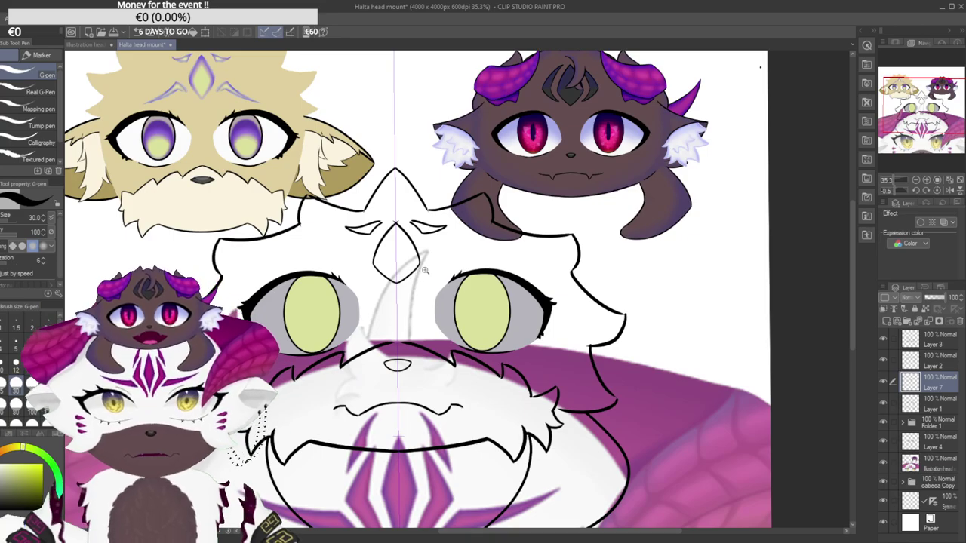
{"action": "mouse_move", "coordinate": [421, 303]}
{"action": "left_mouse_down"}
{"action": "mouse_move", "coordinate": [424, 282]}
{"action": "mouse_move", "coordinate": [412, 302]}
{"action": "left_mouse_up"}
{"action": "left_click_drag", "start_coordinate": [437, 228], "coordinate": [406, 269]}
{"action": "scroll", "coordinate": [423, 282], "scroll_direction": "up", "scroll_amount": 2}
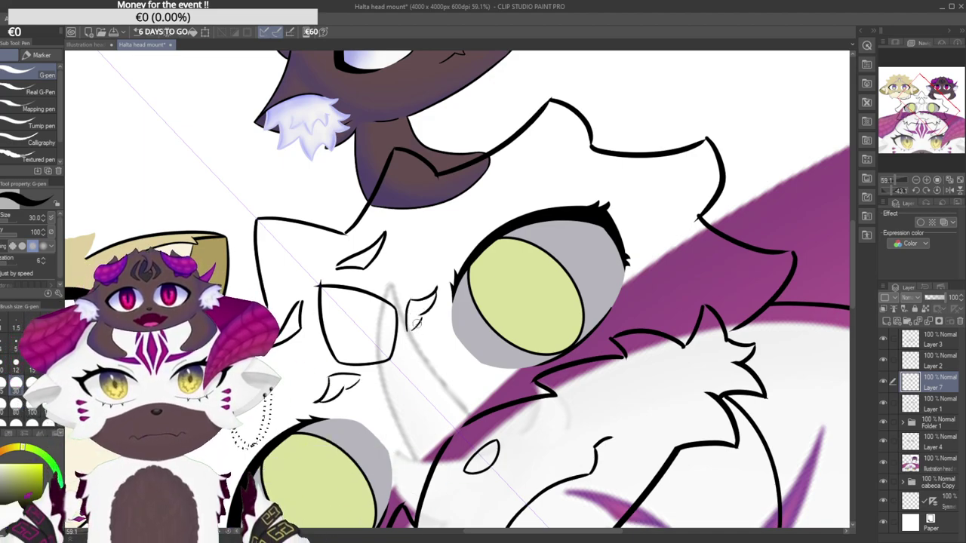
{"action": "left_click_drag", "start_coordinate": [425, 339], "coordinate": [443, 290]}
Set the hard eraser to size 30 and trim the overshooting line ends at the lower side marks' tips.
{"action": "scroll", "coordinate": [443, 289], "scroll_direction": "up", "scroll_amount": 5}
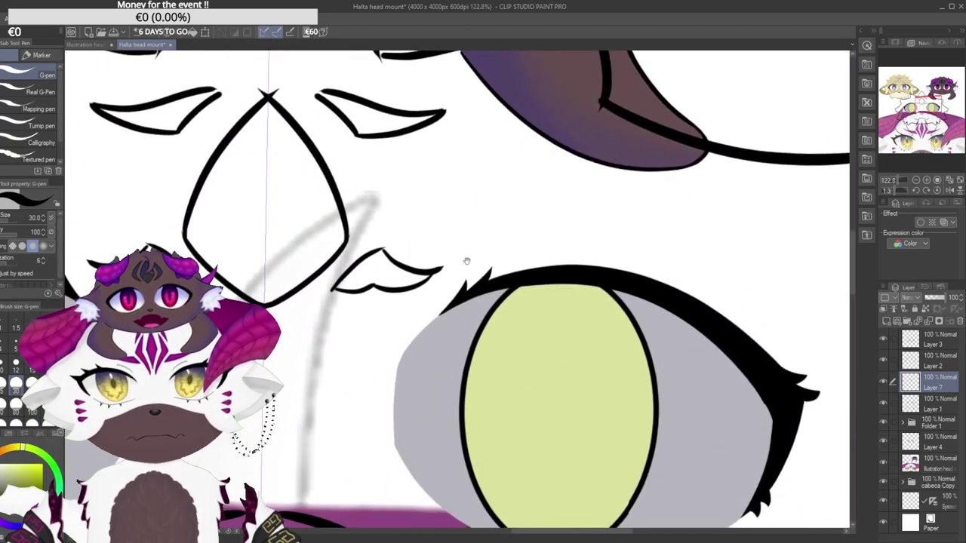
{"action": "key", "text": "e"}
{"action": "mouse_move", "coordinate": [464, 219]}
{"action": "left_mouse_down"}
{"action": "mouse_move", "coordinate": [395, 278]}
{"action": "mouse_move", "coordinate": [489, 197]}
{"action": "mouse_move", "coordinate": [512, 280]}
{"action": "left_mouse_up"}
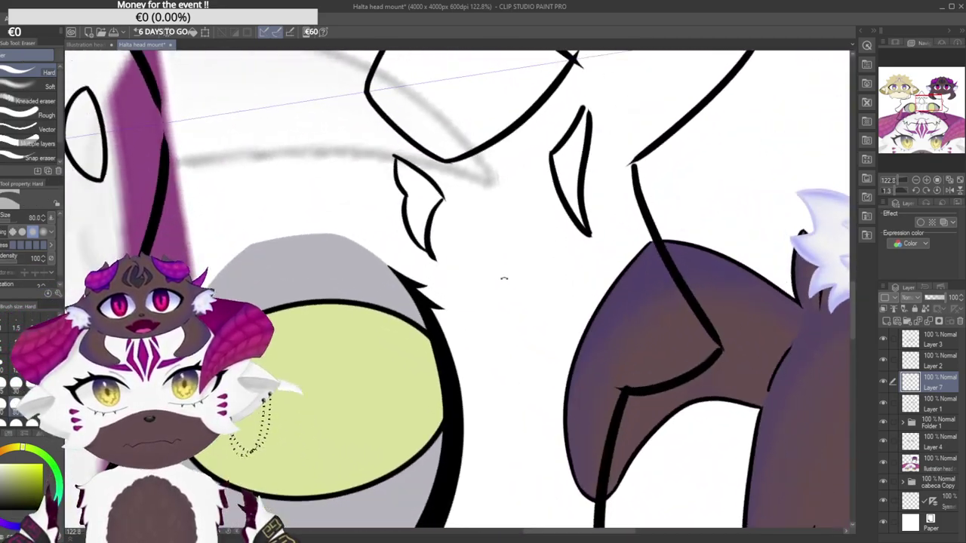
{"action": "scroll", "coordinate": [489, 208], "scroll_direction": "up", "scroll_amount": 2}
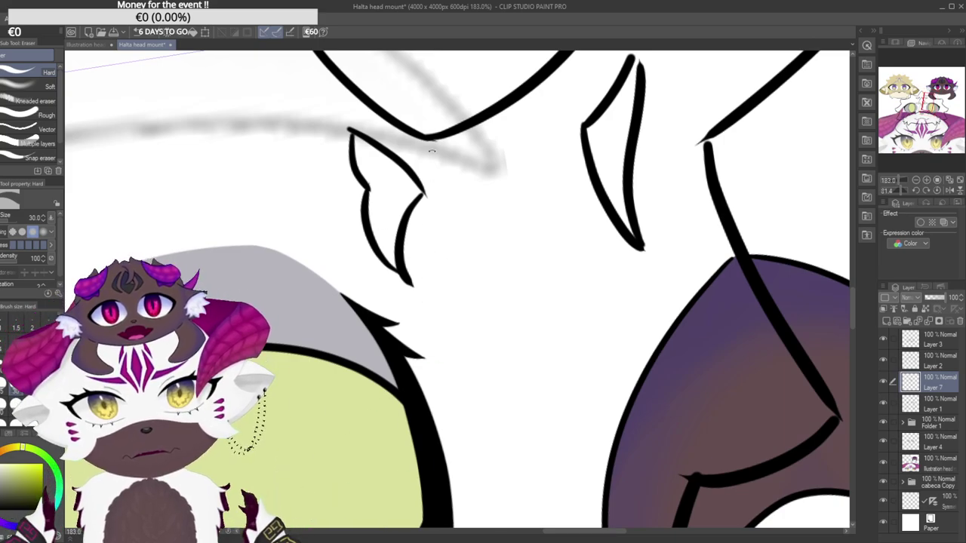
{"action": "left_click_drag", "start_coordinate": [430, 153], "coordinate": [500, 221]}
{"action": "scroll", "coordinate": [403, 214], "scroll_direction": "up", "scroll_amount": 2}
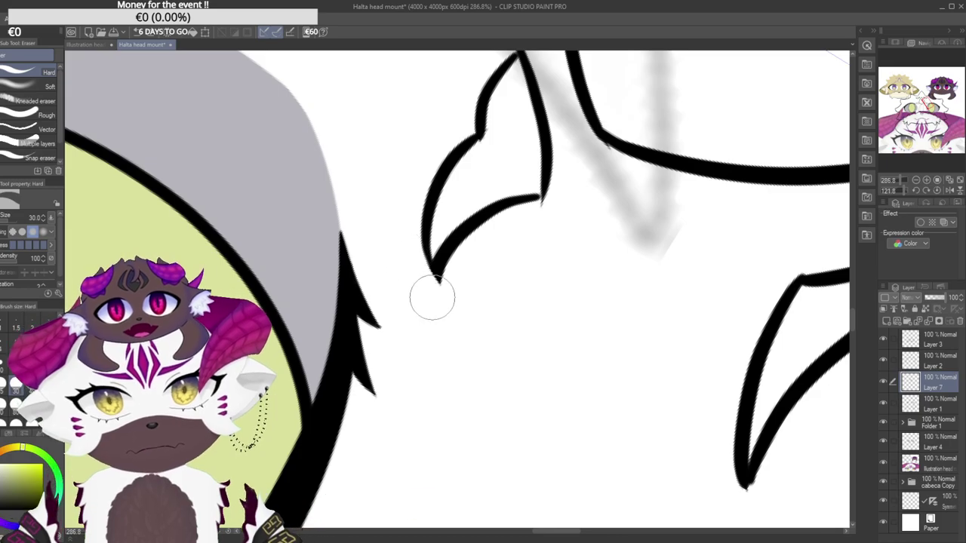
{"action": "scroll", "coordinate": [412, 227], "scroll_direction": "down", "scroll_amount": 5}
{"action": "scroll", "coordinate": [412, 226], "scroll_direction": "up", "scroll_amount": 1}
Erase the remaining rough corners of the lower wing-shaped marks so that their outlines end in clean points.
{"action": "left_click_drag", "start_coordinate": [412, 226], "coordinate": [405, 384]}
{"action": "scroll", "coordinate": [404, 384], "scroll_direction": "up", "scroll_amount": 4}
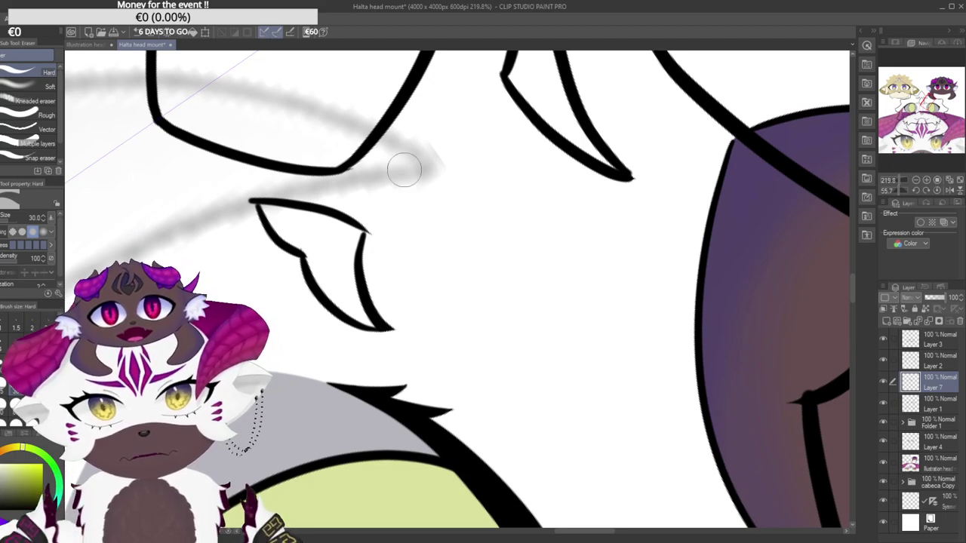
{"action": "left_click_drag", "start_coordinate": [421, 165], "coordinate": [457, 142]}
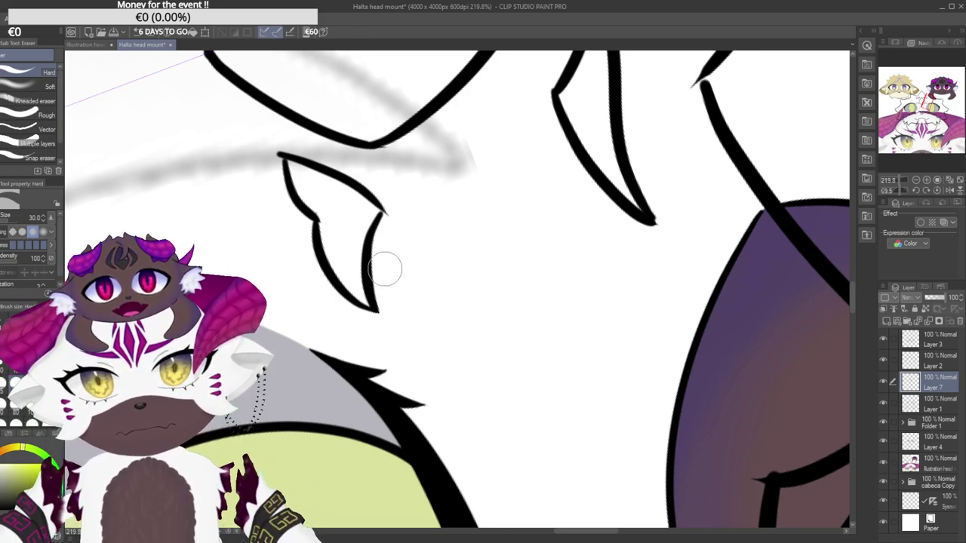
{"action": "left_click_drag", "start_coordinate": [421, 221], "coordinate": [365, 254]}
{"action": "scroll", "coordinate": [366, 258], "scroll_direction": "up", "scroll_amount": 4}
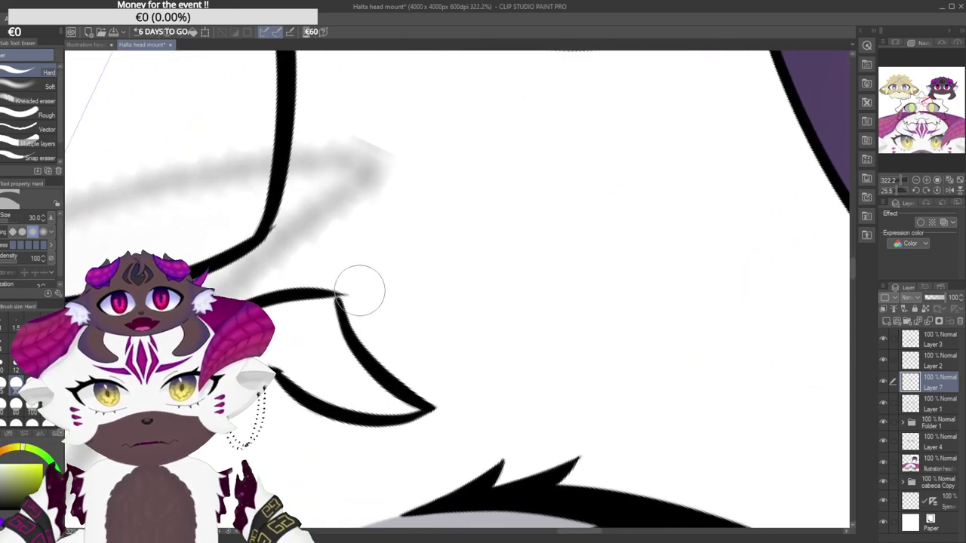
{"action": "mouse_move", "coordinate": [349, 303]}
{"action": "left_mouse_down"}
{"action": "mouse_move", "coordinate": [370, 284]}
{"action": "mouse_move", "coordinate": [447, 272]}
{"action": "left_mouse_up"}
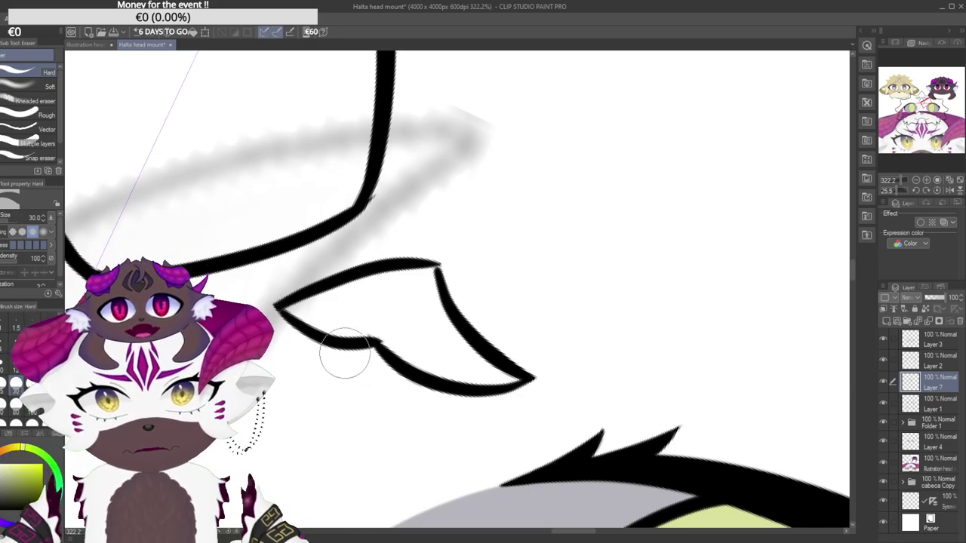
Erase the crossed line ends above the diamond's upper tip, leaving one clean point on the symmetry line.
{"action": "scroll", "coordinate": [338, 351], "scroll_direction": "down", "scroll_amount": 6}
{"action": "scroll", "coordinate": [336, 253], "scroll_direction": "up", "scroll_amount": 5}
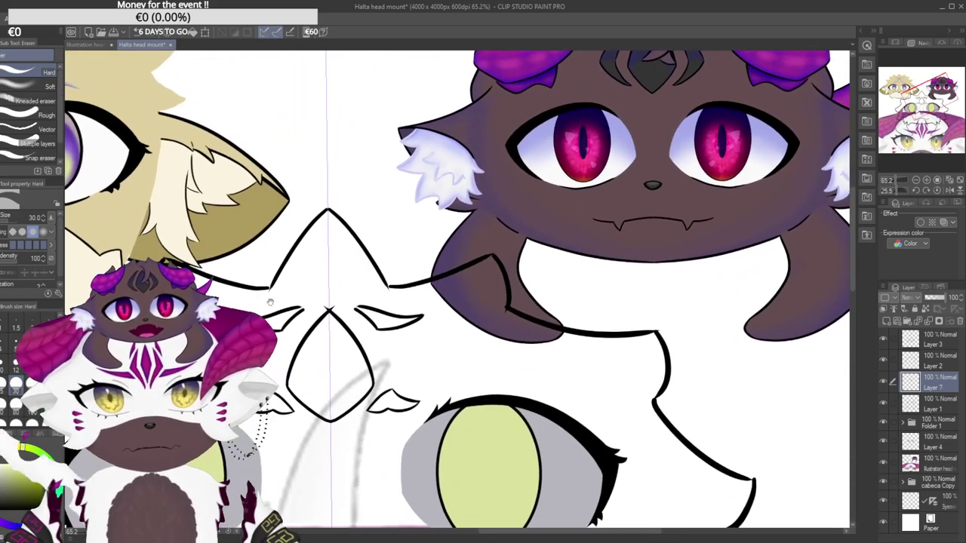
{"action": "scroll", "coordinate": [350, 302], "scroll_direction": "up", "scroll_amount": 2}
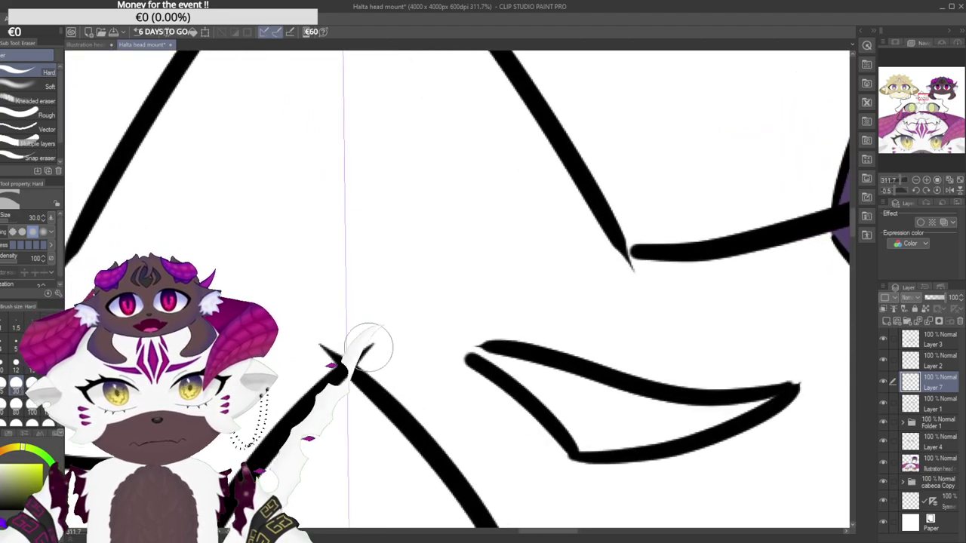
{"action": "scroll", "coordinate": [374, 363], "scroll_direction": "up", "scroll_amount": 2}
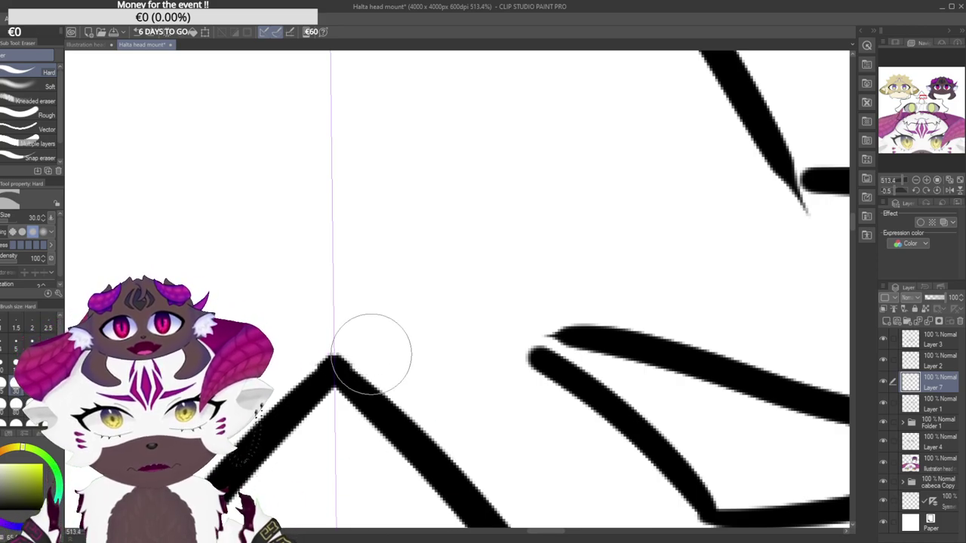
{"action": "scroll", "coordinate": [353, 337], "scroll_direction": "down", "scroll_amount": 10}
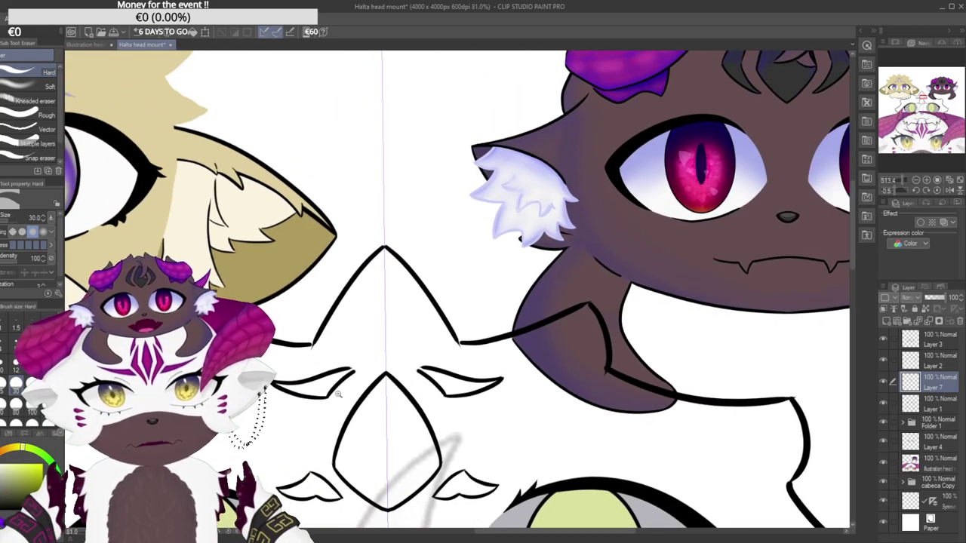
Add a new layer directly beneath Layer 7 and sample the eyes' yellow-green as the drawing colour.
{"action": "scroll", "coordinate": [417, 288], "scroll_direction": "down", "scroll_amount": 3}
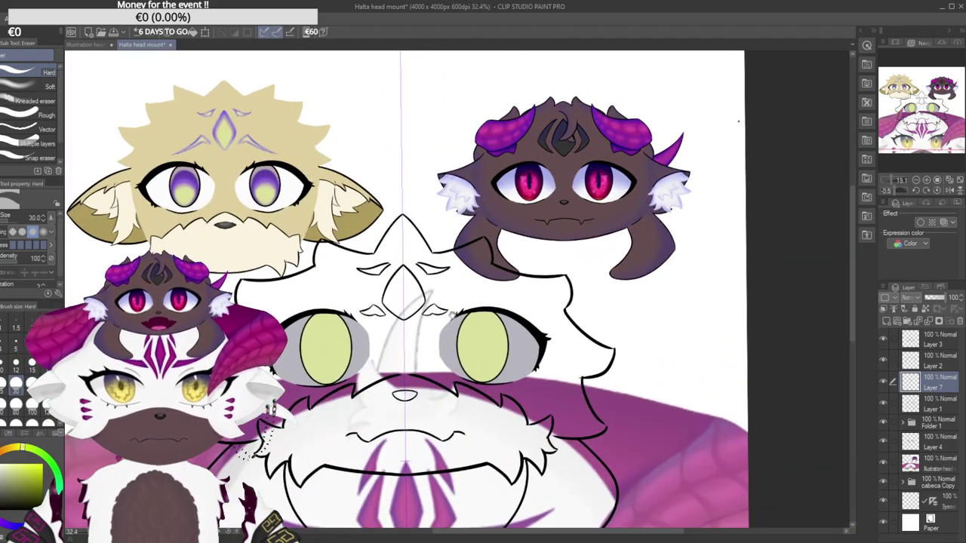
{"action": "left_click_drag", "start_coordinate": [468, 286], "coordinate": [478, 301]}
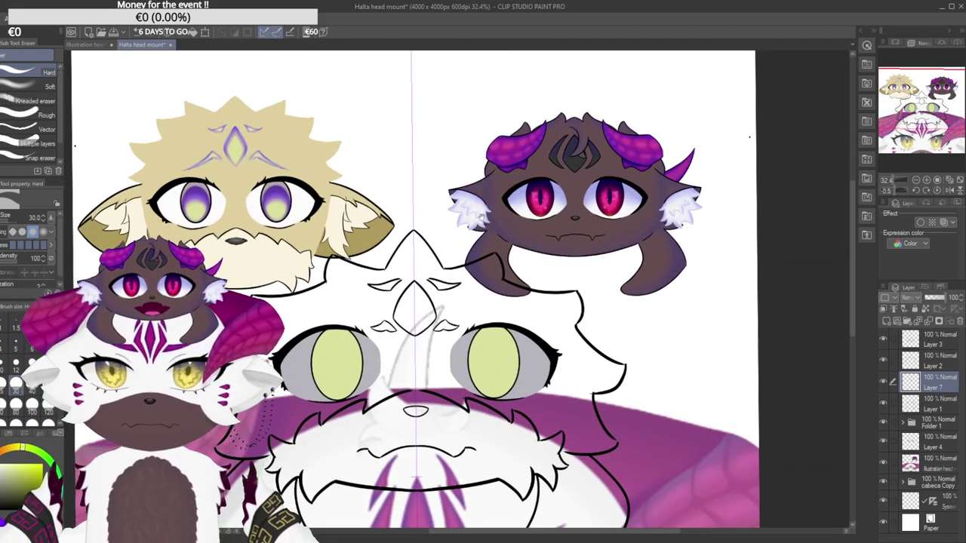
{"action": "left_click_drag", "start_coordinate": [449, 332], "coordinate": [460, 290]}
{"action": "left_click_drag", "start_coordinate": [479, 256], "coordinate": [504, 260]}
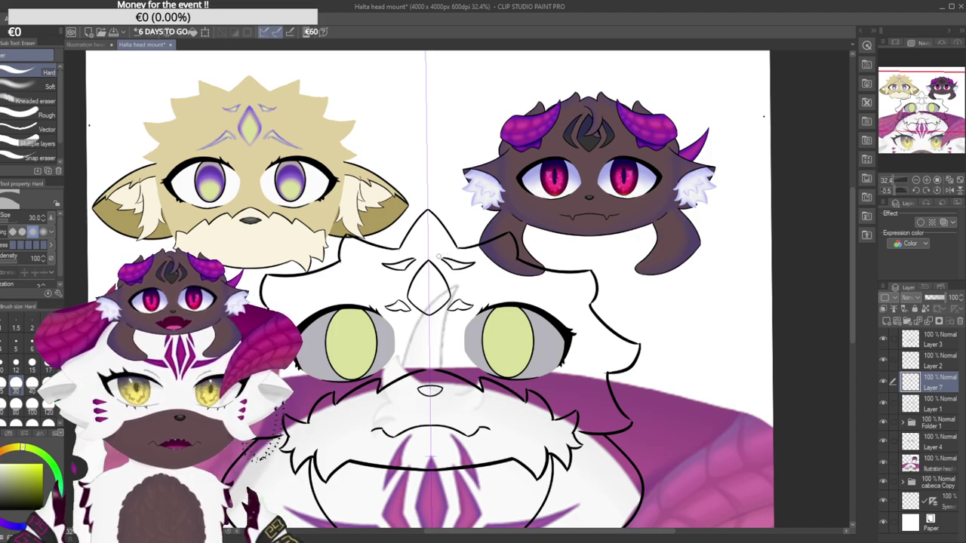
{"action": "left_click_drag", "start_coordinate": [469, 318], "coordinate": [457, 317]}
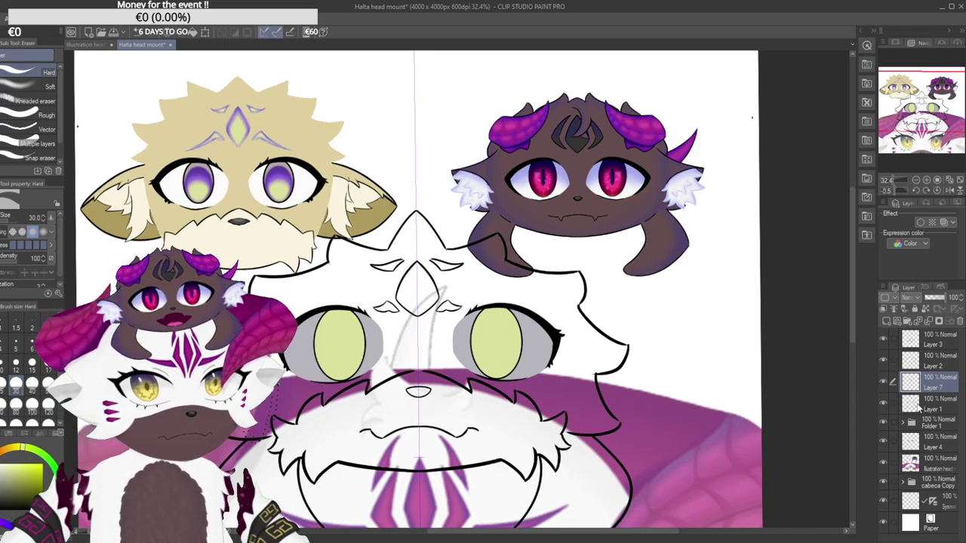
{"action": "left_click", "coordinate": [919, 409]}
{"action": "left_click", "coordinate": [887, 322]}
{"action": "left_click", "coordinate": [494, 337], "text": "alt"}
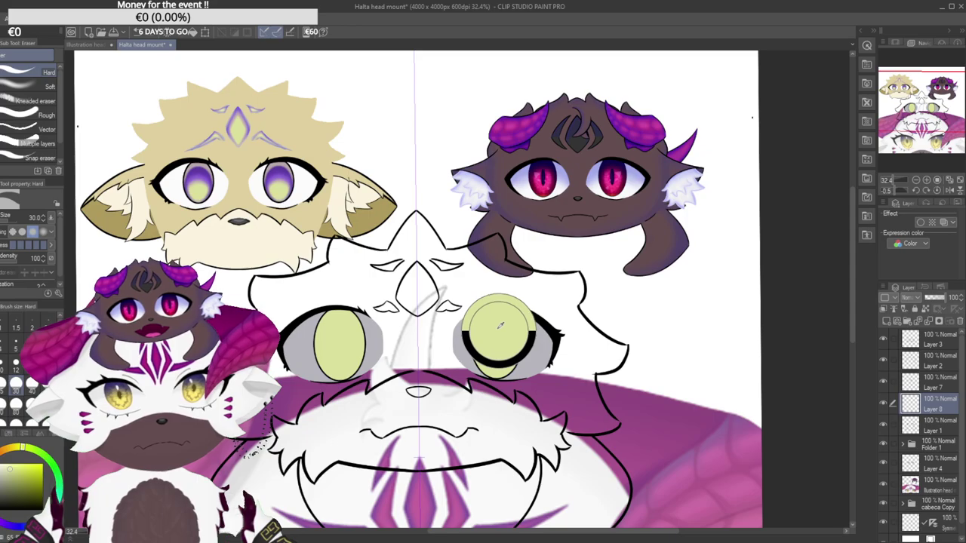
Paint a mirrored yellow-green patch in the centre of the forehead diamond with the pen on Layer 8.
{"action": "left_click_drag", "start_coordinate": [376, 277], "coordinate": [402, 273]}
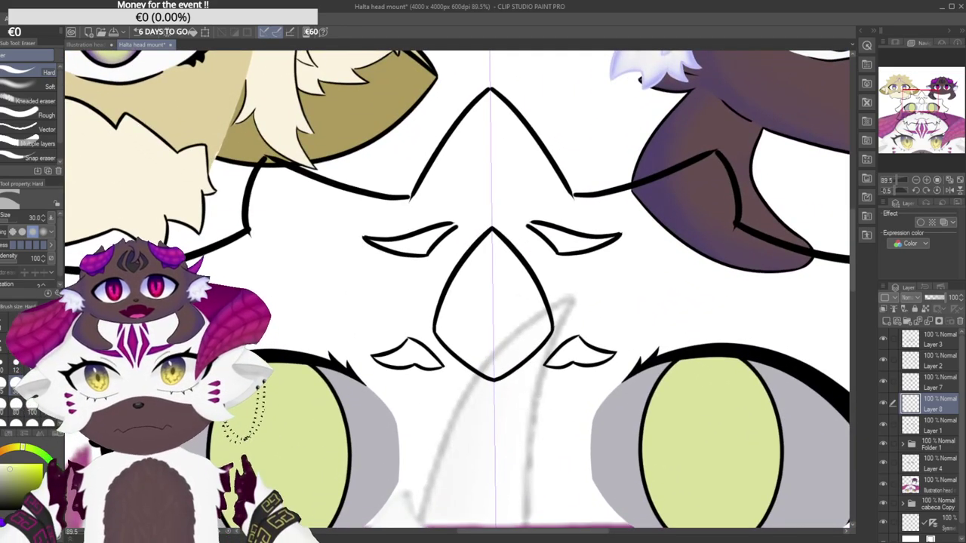
{"action": "key", "text": "p"}
{"action": "left_click_drag", "start_coordinate": [498, 295], "coordinate": [439, 276]}
{"action": "mouse_move", "coordinate": [438, 297]}
{"action": "left_mouse_down"}
{"action": "mouse_move", "coordinate": [461, 297]}
{"action": "mouse_move", "coordinate": [440, 254]}
{"action": "mouse_move", "coordinate": [438, 197]}
{"action": "mouse_move", "coordinate": [396, 232]}
{"action": "mouse_move", "coordinate": [364, 312]}
{"action": "left_mouse_up"}
Erase the stray line ends outside the diamond's side corners on Layer 7.
{"action": "key", "text": "e"}
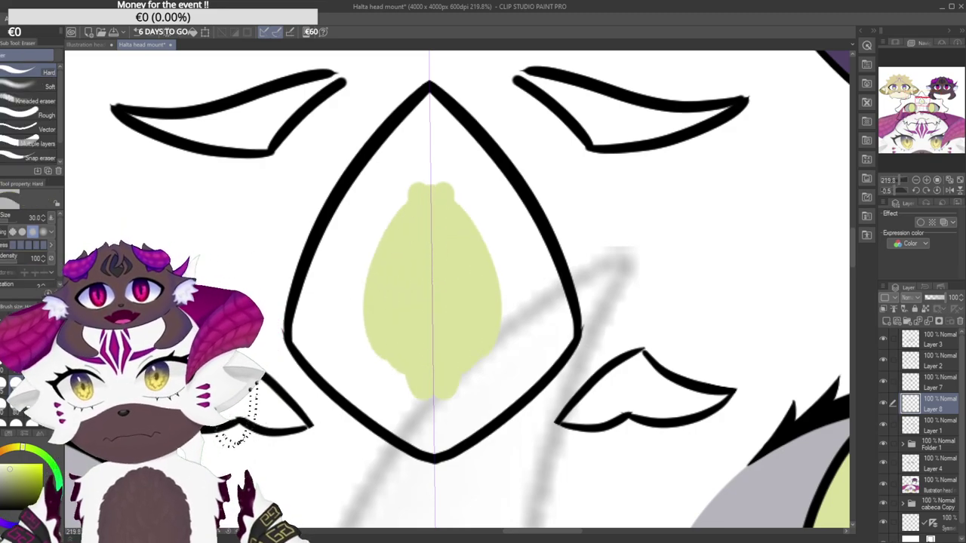
{"action": "left_click", "coordinate": [931, 383]}
{"action": "scroll", "coordinate": [302, 345], "scroll_direction": "up", "scroll_amount": 4}
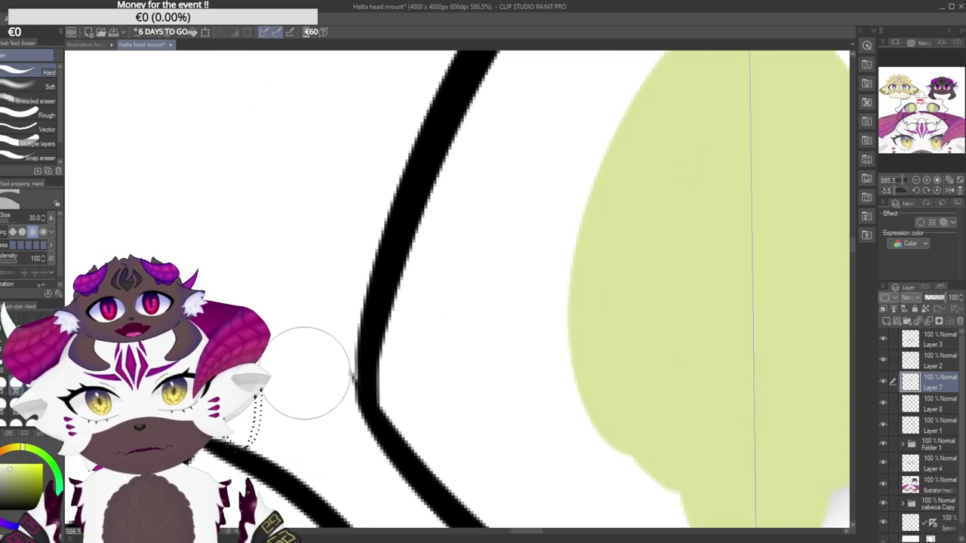
{"action": "left_click_drag", "start_coordinate": [325, 357], "coordinate": [321, 365]}
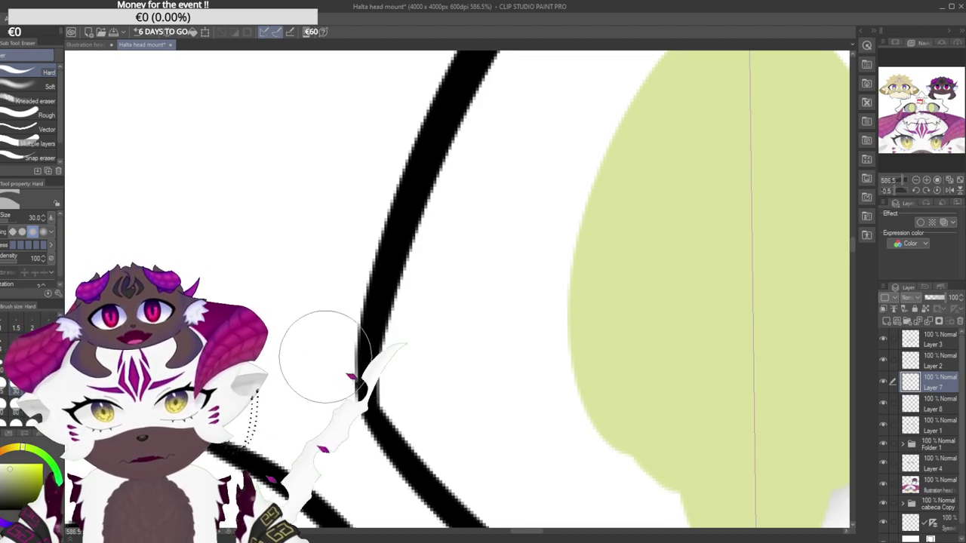
{"action": "left_click_drag", "start_coordinate": [328, 408], "coordinate": [287, 416]}
{"action": "scroll", "coordinate": [298, 411], "scroll_direction": "down", "scroll_amount": 2}
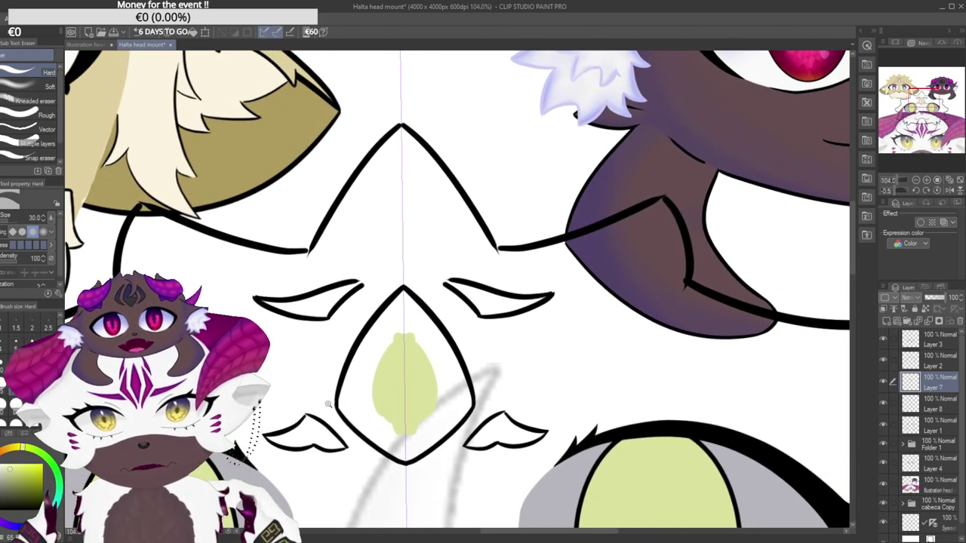
Select Layer 8 and briefly hide and show it to check the diamond's colour patch.
{"action": "left_click", "coordinate": [931, 405]}
{"action": "left_click", "coordinate": [883, 405]}
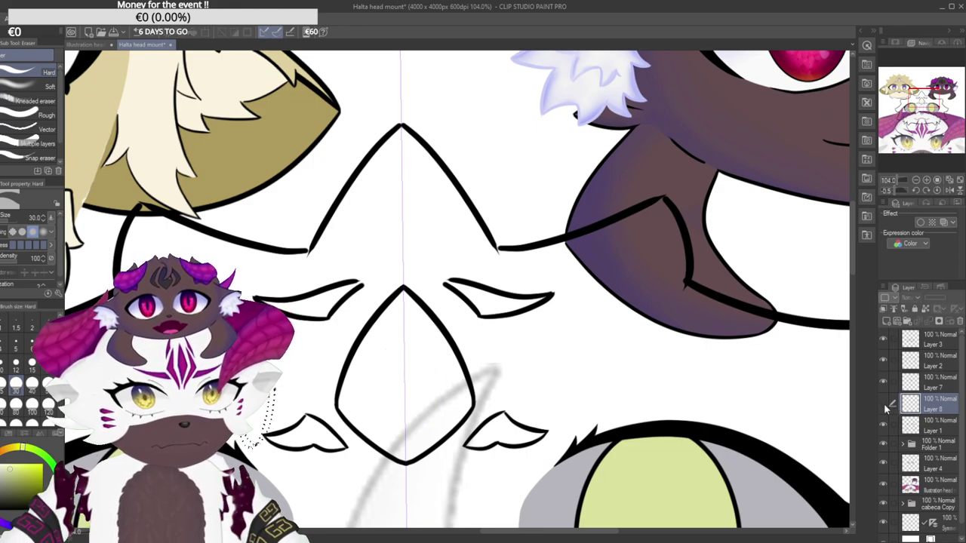
{"action": "left_click", "coordinate": [883, 405]}
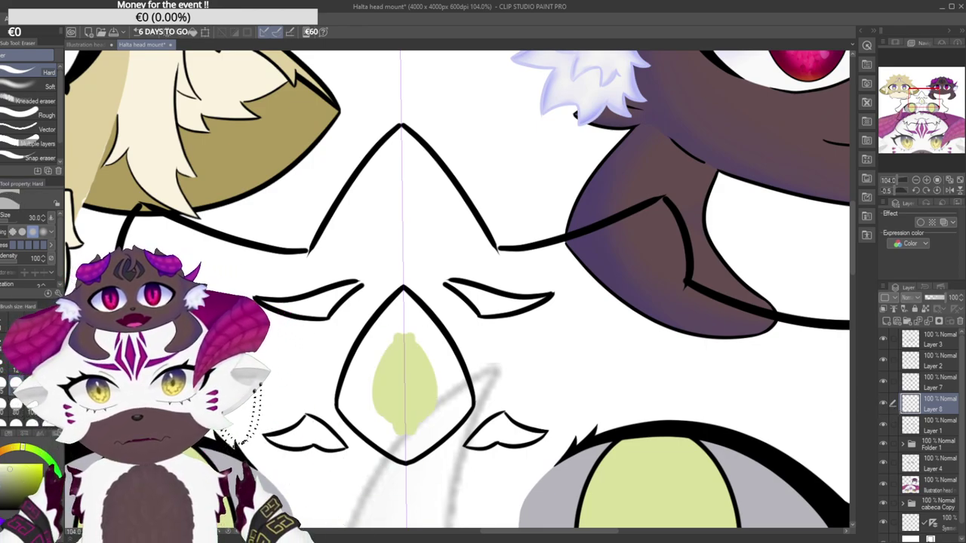
Paint the lower half of the forehead diamond yellow-green down to its outline with the mirrored G-pen on Layer 8.
{"action": "scroll", "coordinate": [384, 396], "scroll_direction": "up", "scroll_amount": 7}
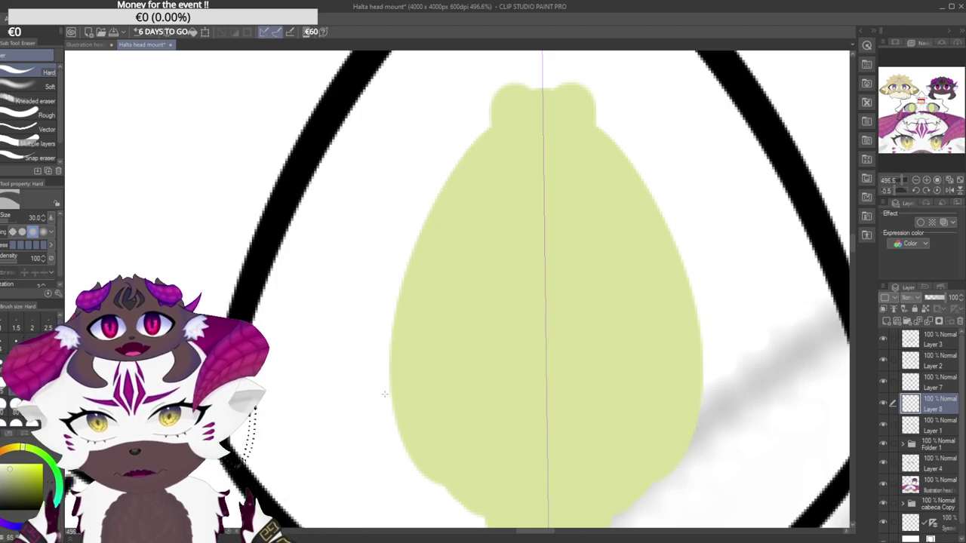
{"action": "scroll", "coordinate": [420, 397], "scroll_direction": "down", "scroll_amount": 7}
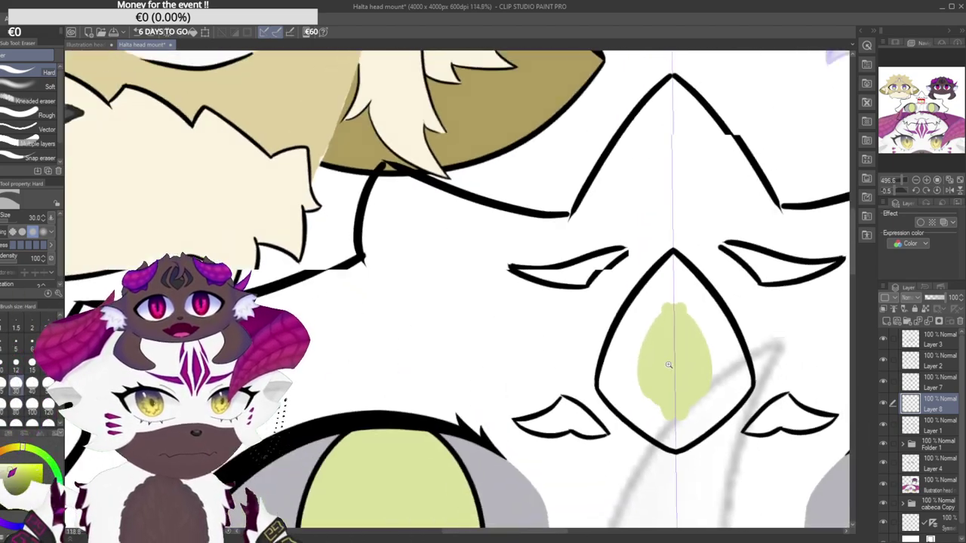
{"action": "left_click", "coordinate": [884, 405]}
{"action": "left_click", "coordinate": [883, 404]}
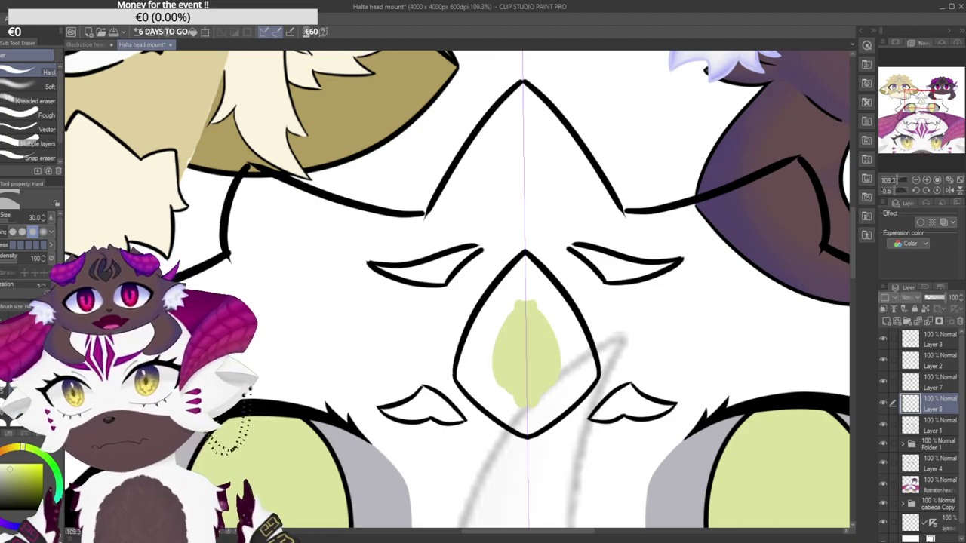
{"action": "key", "text": "p"}
{"action": "scroll", "coordinate": [406, 302], "scroll_direction": "up", "scroll_amount": 8}
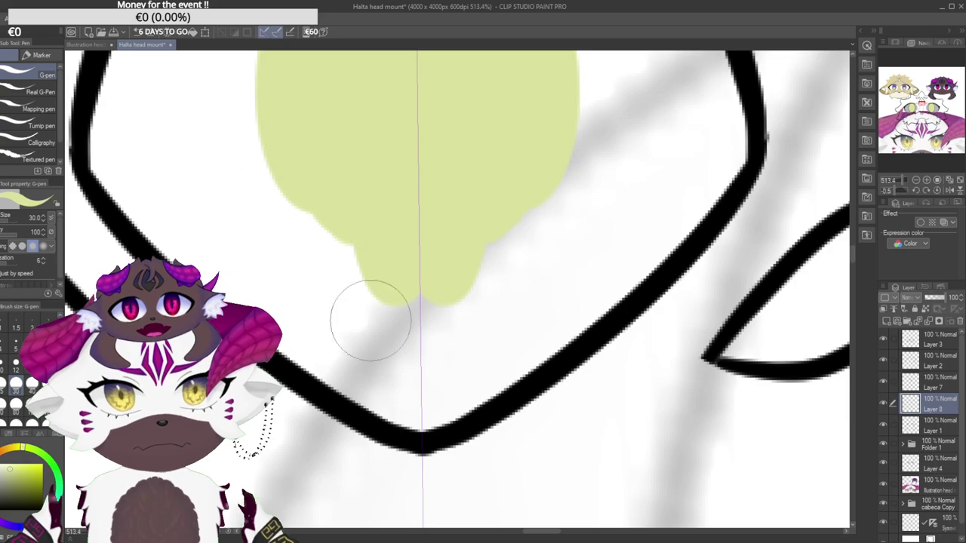
{"action": "mouse_move", "coordinate": [421, 393]}
{"action": "left_mouse_down"}
{"action": "mouse_move", "coordinate": [430, 405]}
{"action": "mouse_move", "coordinate": [424, 344]}
{"action": "mouse_move", "coordinate": [448, 332]}
{"action": "left_mouse_up"}
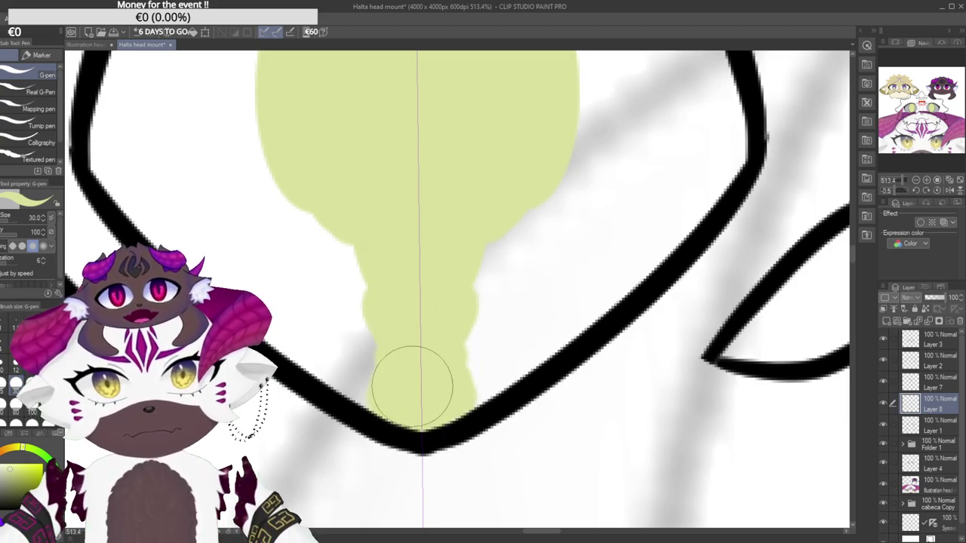
{"action": "mouse_move", "coordinate": [410, 407]}
{"action": "left_mouse_down"}
{"action": "mouse_move", "coordinate": [305, 355]}
{"action": "mouse_move", "coordinate": [370, 382]}
{"action": "mouse_move", "coordinate": [392, 378]}
{"action": "mouse_move", "coordinate": [399, 361]}
{"action": "mouse_move", "coordinate": [389, 320]}
{"action": "left_mouse_up"}
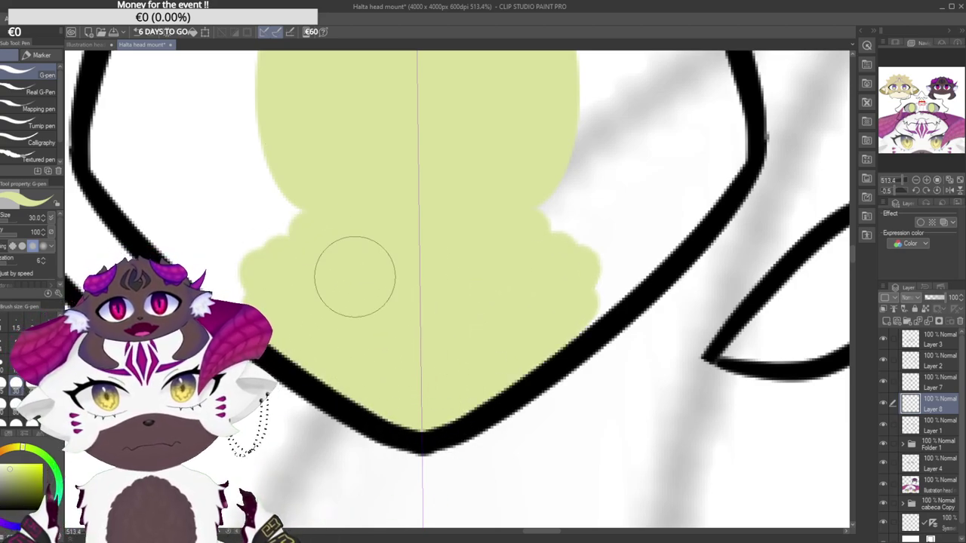
{"action": "left_click_drag", "start_coordinate": [198, 244], "coordinate": [344, 298]}
{"action": "mouse_move", "coordinate": [277, 227]}
{"action": "left_mouse_down"}
{"action": "mouse_move", "coordinate": [301, 164]}
{"action": "mouse_move", "coordinate": [371, 221]}
{"action": "mouse_move", "coordinate": [422, 283]}
{"action": "mouse_move", "coordinate": [423, 298]}
{"action": "mouse_move", "coordinate": [406, 294]}
{"action": "mouse_move", "coordinate": [412, 276]}
{"action": "mouse_move", "coordinate": [450, 284]}
{"action": "mouse_move", "coordinate": [364, 267]}
{"action": "mouse_move", "coordinate": [320, 240]}
{"action": "mouse_move", "coordinate": [307, 251]}
{"action": "mouse_move", "coordinate": [346, 321]}
{"action": "mouse_move", "coordinate": [276, 245]}
{"action": "mouse_move", "coordinate": [344, 326]}
{"action": "mouse_move", "coordinate": [295, 287]}
{"action": "mouse_move", "coordinate": [264, 230]}
{"action": "mouse_move", "coordinate": [261, 172]}
{"action": "mouse_move", "coordinate": [272, 99]}
{"action": "mouse_move", "coordinate": [308, 95]}
{"action": "mouse_move", "coordinate": [337, 116]}
{"action": "mouse_move", "coordinate": [391, 229]}
{"action": "left_mouse_up"}
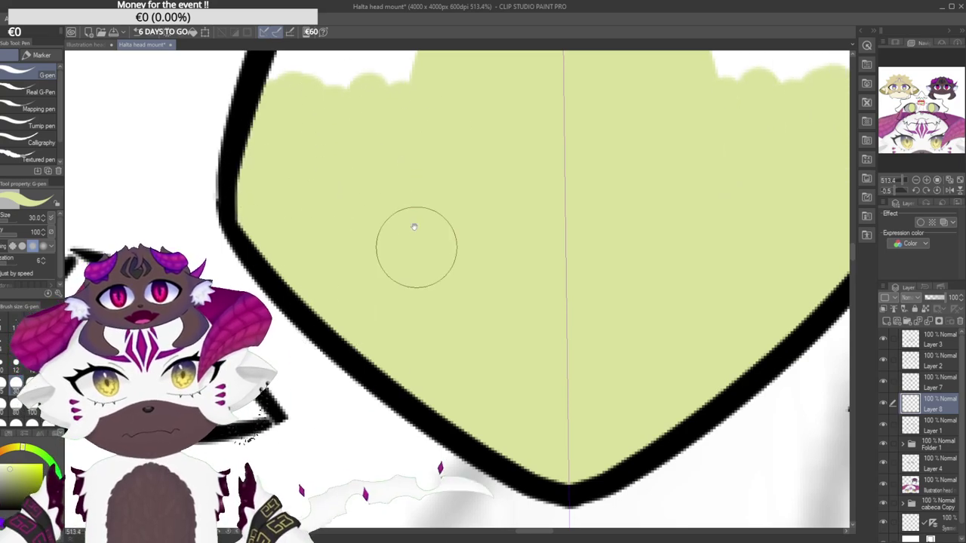
Fill the rest of the forehead diamond with yellow-green up to its side outlines and top corner.
{"action": "left_click_drag", "start_coordinate": [422, 55], "coordinate": [392, 263]}
{"action": "left_click_drag", "start_coordinate": [383, 84], "coordinate": [329, 114]}
{"action": "left_click_drag", "start_coordinate": [382, 134], "coordinate": [365, 184]}
{"action": "mouse_move", "coordinate": [252, 291]}
{"action": "left_mouse_down"}
{"action": "mouse_move", "coordinate": [244, 450]}
{"action": "mouse_move", "coordinate": [252, 216]}
{"action": "mouse_move", "coordinate": [298, 136]}
{"action": "mouse_move", "coordinate": [345, 90]}
{"action": "mouse_move", "coordinate": [342, 436]}
{"action": "mouse_move", "coordinate": [375, 164]}
{"action": "left_mouse_up"}
{"action": "left_click_drag", "start_coordinate": [408, 76], "coordinate": [391, 361]}
{"action": "mouse_move", "coordinate": [314, 270]}
{"action": "left_mouse_down"}
{"action": "mouse_move", "coordinate": [278, 392]}
{"action": "mouse_move", "coordinate": [359, 194]}
{"action": "mouse_move", "coordinate": [353, 198]}
{"action": "left_mouse_up"}
{"action": "mouse_move", "coordinate": [374, 267]}
{"action": "left_mouse_down"}
{"action": "mouse_move", "coordinate": [366, 254]}
{"action": "mouse_move", "coordinate": [420, 377]}
{"action": "left_mouse_up"}
{"action": "scroll", "coordinate": [374, 275], "scroll_direction": "down", "scroll_amount": 3}
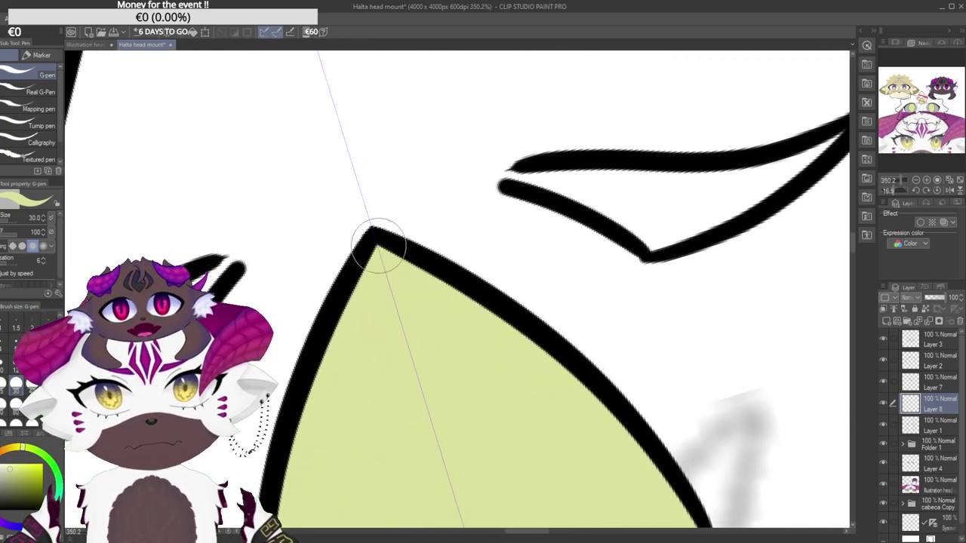
{"action": "scroll", "coordinate": [379, 247], "scroll_direction": "up", "scroll_amount": 5}
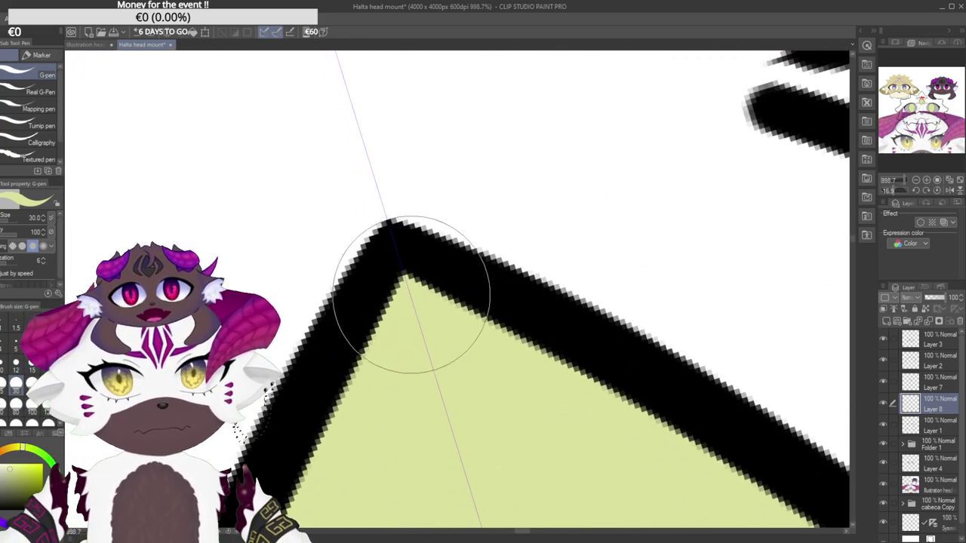
{"action": "scroll", "coordinate": [429, 317], "scroll_direction": "up", "scroll_amount": 4}
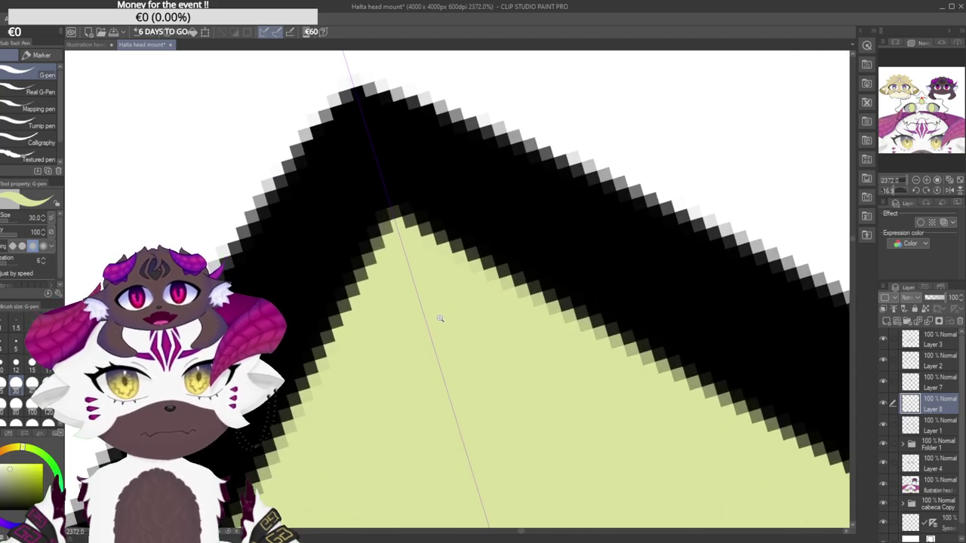
{"action": "scroll", "coordinate": [440, 318], "scroll_direction": "down", "scroll_amount": 12}
Fill the mirrored upper side marks beside the diamond with yellow-green using the G-pen at size 20.
{"action": "scroll", "coordinate": [298, 302], "scroll_direction": "up", "scroll_amount": 5}
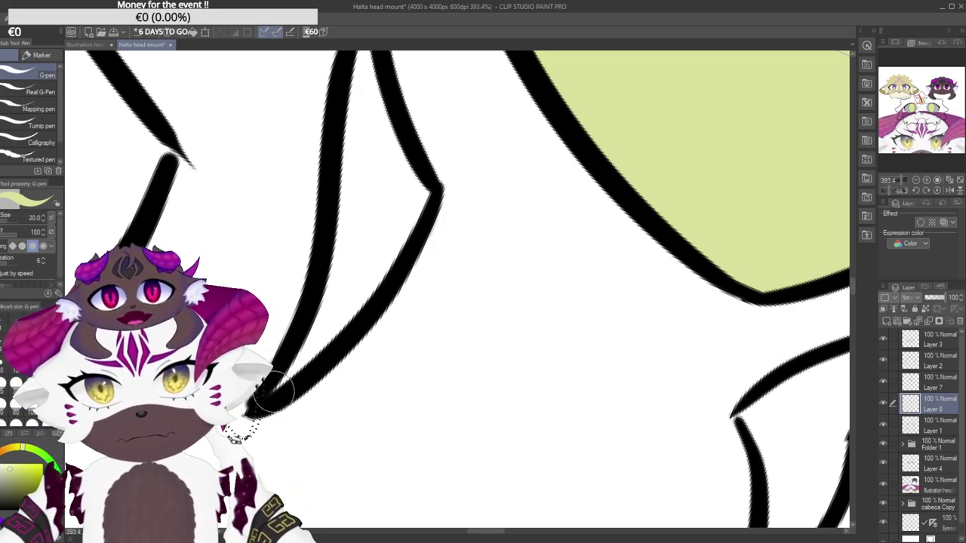
{"action": "mouse_move", "coordinate": [309, 354]}
{"action": "left_mouse_down"}
{"action": "mouse_move", "coordinate": [327, 299]}
{"action": "mouse_move", "coordinate": [341, 175]}
{"action": "left_mouse_up"}
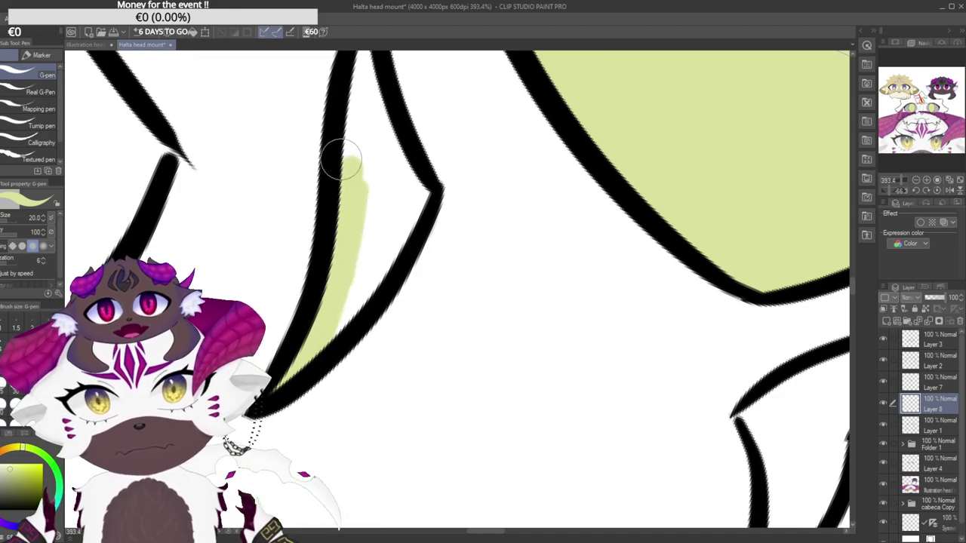
{"action": "mouse_move", "coordinate": [375, 293]}
{"action": "left_mouse_down"}
{"action": "mouse_move", "coordinate": [328, 328]}
{"action": "mouse_move", "coordinate": [361, 296]}
{"action": "mouse_move", "coordinate": [315, 348]}
{"action": "mouse_move", "coordinate": [403, 202]}
{"action": "mouse_move", "coordinate": [373, 141]}
{"action": "left_mouse_up"}
{"action": "left_click_drag", "start_coordinate": [391, 221], "coordinate": [339, 330]}
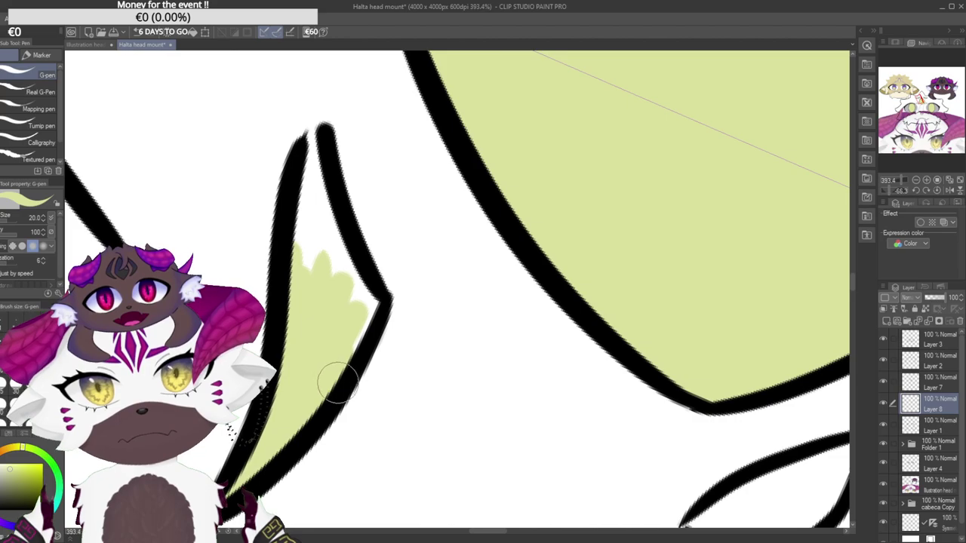
{"action": "left_click_drag", "start_coordinate": [369, 301], "coordinate": [351, 274]}
{"action": "left_click_drag", "start_coordinate": [329, 218], "coordinate": [319, 207]}
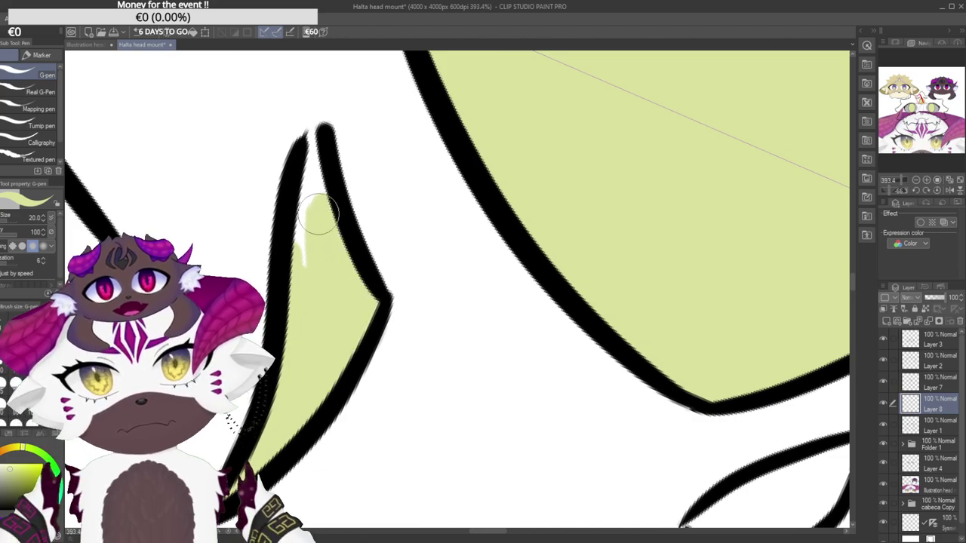
{"action": "mouse_move", "coordinate": [324, 139]}
{"action": "left_mouse_down"}
{"action": "mouse_move", "coordinate": [331, 131]}
{"action": "mouse_move", "coordinate": [389, 205]}
{"action": "left_mouse_up"}
{"action": "left_click_drag", "start_coordinate": [349, 326], "coordinate": [366, 238]}
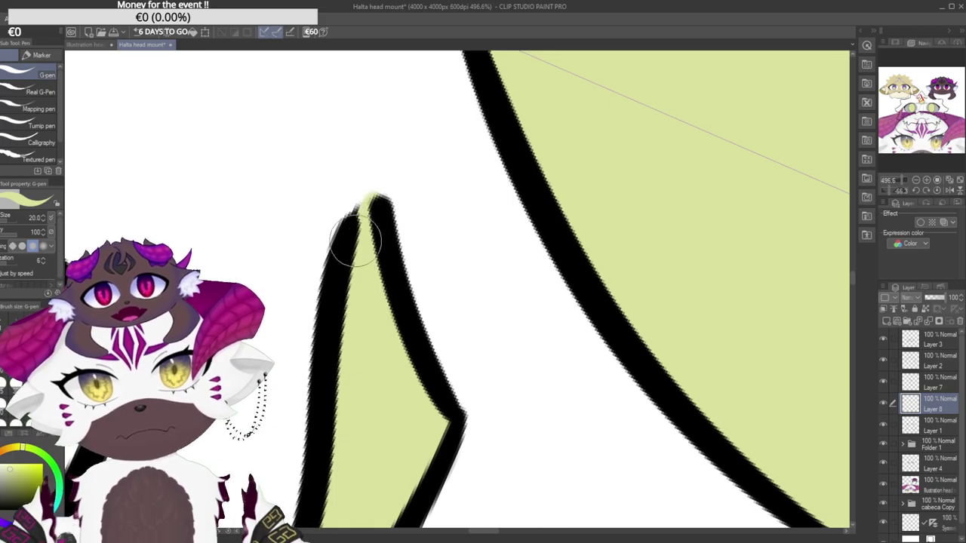
{"action": "scroll", "coordinate": [372, 204], "scroll_direction": "down", "scroll_amount": 10}
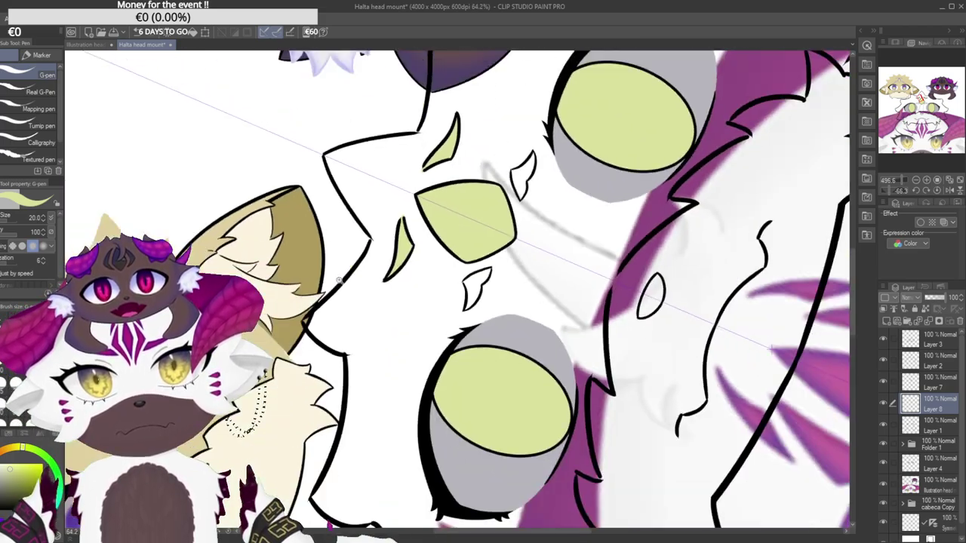
Fill the mirrored lower side marks beside the diamond with the same yellow-green on Layer 8.
{"action": "scroll", "coordinate": [401, 288], "scroll_direction": "up", "scroll_amount": 8}
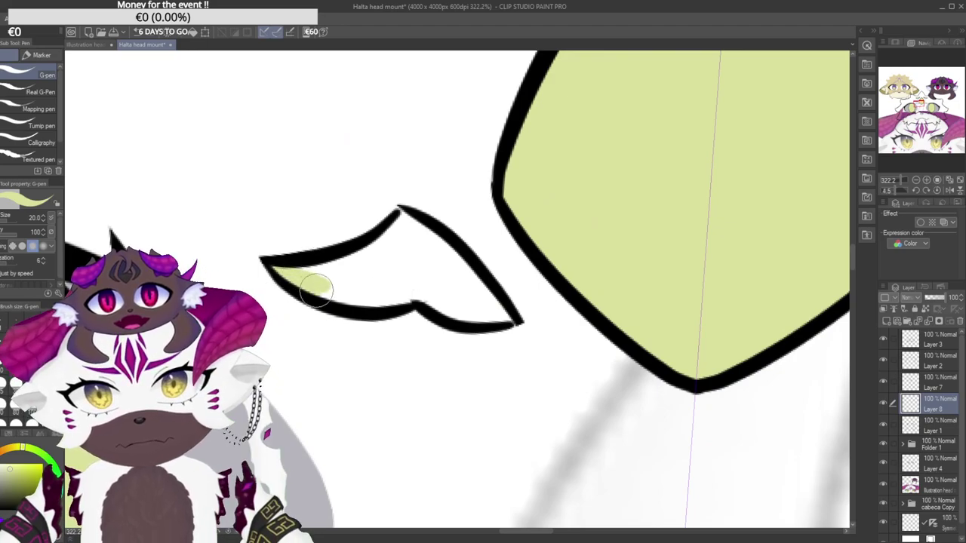
{"action": "scroll", "coordinate": [315, 291], "scroll_direction": "up", "scroll_amount": 5}
{"action": "mouse_move", "coordinate": [334, 291]}
{"action": "left_mouse_down"}
{"action": "mouse_move", "coordinate": [415, 270]}
{"action": "mouse_move", "coordinate": [422, 331]}
{"action": "mouse_move", "coordinate": [409, 360]}
{"action": "mouse_move", "coordinate": [605, 366]}
{"action": "mouse_move", "coordinate": [636, 351]}
{"action": "mouse_move", "coordinate": [487, 269]}
{"action": "mouse_move", "coordinate": [535, 292]}
{"action": "mouse_move", "coordinate": [376, 331]}
{"action": "mouse_move", "coordinate": [243, 314]}
{"action": "mouse_move", "coordinate": [289, 311]}
{"action": "mouse_move", "coordinate": [385, 255]}
{"action": "mouse_move", "coordinate": [372, 243]}
{"action": "mouse_move", "coordinate": [326, 269]}
{"action": "mouse_move", "coordinate": [356, 252]}
{"action": "mouse_move", "coordinate": [400, 259]}
{"action": "mouse_move", "coordinate": [473, 390]}
{"action": "mouse_move", "coordinate": [436, 213]}
{"action": "left_mouse_up"}
{"action": "mouse_move", "coordinate": [574, 320]}
{"action": "left_mouse_down"}
{"action": "mouse_move", "coordinate": [370, 368]}
{"action": "mouse_move", "coordinate": [368, 413]}
{"action": "mouse_move", "coordinate": [629, 478]}
{"action": "mouse_move", "coordinate": [617, 480]}
{"action": "mouse_move", "coordinate": [634, 470]}
{"action": "mouse_move", "coordinate": [654, 476]}
{"action": "mouse_move", "coordinate": [552, 405]}
{"action": "mouse_move", "coordinate": [632, 457]}
{"action": "mouse_move", "coordinate": [491, 299]}
{"action": "mouse_move", "coordinate": [472, 303]}
{"action": "mouse_move", "coordinate": [461, 367]}
{"action": "mouse_move", "coordinate": [424, 359]}
{"action": "mouse_move", "coordinate": [450, 321]}
{"action": "mouse_move", "coordinate": [483, 317]}
{"action": "mouse_move", "coordinate": [499, 288]}
{"action": "mouse_move", "coordinate": [541, 343]}
{"action": "mouse_move", "coordinate": [477, 290]}
{"action": "mouse_move", "coordinate": [424, 328]}
{"action": "mouse_move", "coordinate": [413, 279]}
{"action": "mouse_move", "coordinate": [347, 217]}
{"action": "mouse_move", "coordinate": [347, 185]}
{"action": "mouse_move", "coordinate": [397, 198]}
{"action": "mouse_move", "coordinate": [356, 197]}
{"action": "mouse_move", "coordinate": [363, 203]}
{"action": "mouse_move", "coordinate": [358, 177]}
{"action": "mouse_move", "coordinate": [333, 180]}
{"action": "left_mouse_up"}
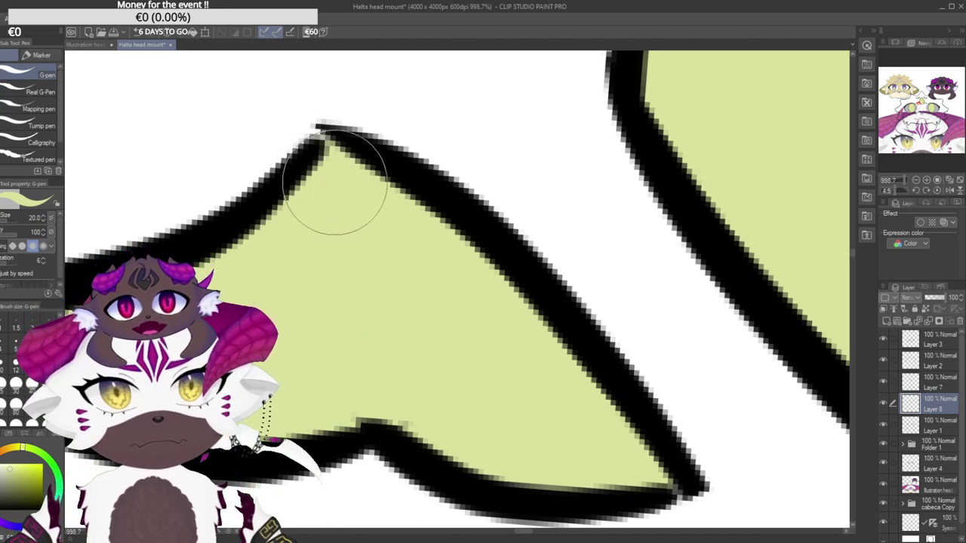
{"action": "scroll", "coordinate": [334, 181], "scroll_direction": "down", "scroll_amount": 10}
{"action": "scroll", "coordinate": [339, 87], "scroll_direction": "down", "scroll_amount": 5}
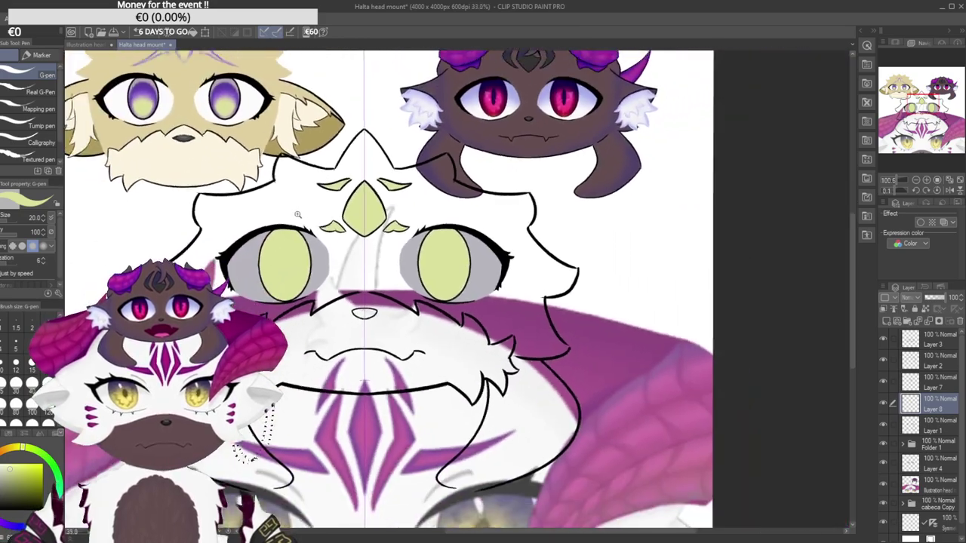
{"action": "scroll", "coordinate": [298, 214], "scroll_direction": "down", "scroll_amount": 4}
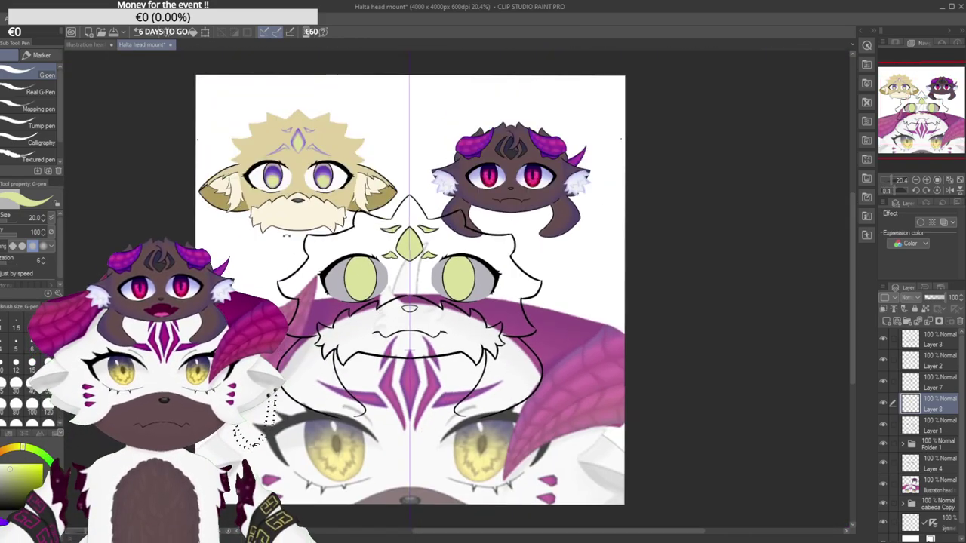
Compare the coloured forehead marks and head proportions with the two finished characters on the canvas.
{"action": "left_click_drag", "start_coordinate": [287, 236], "coordinate": [276, 240]}
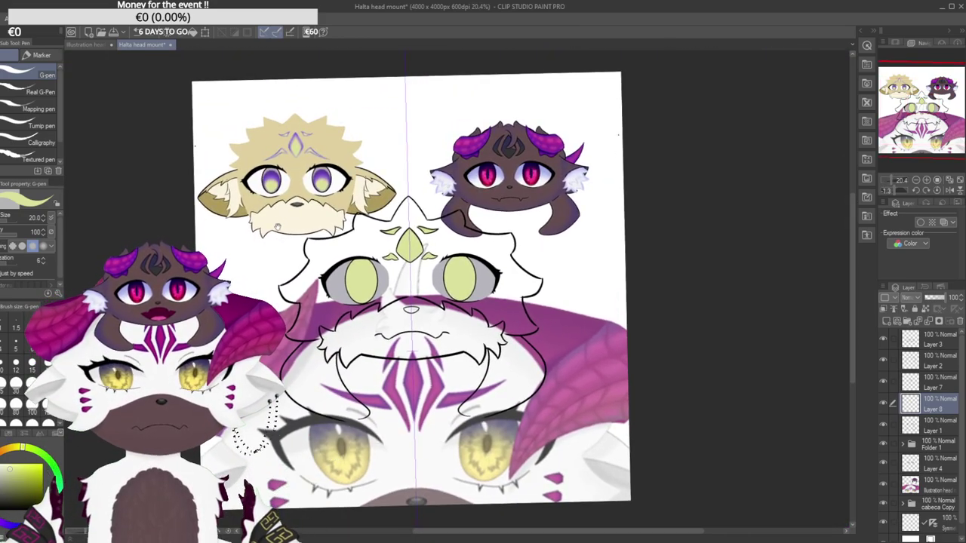
{"action": "scroll", "coordinate": [295, 171], "scroll_direction": "up", "scroll_amount": 5}
{"action": "scroll", "coordinate": [289, 110], "scroll_direction": "down", "scroll_amount": 2}
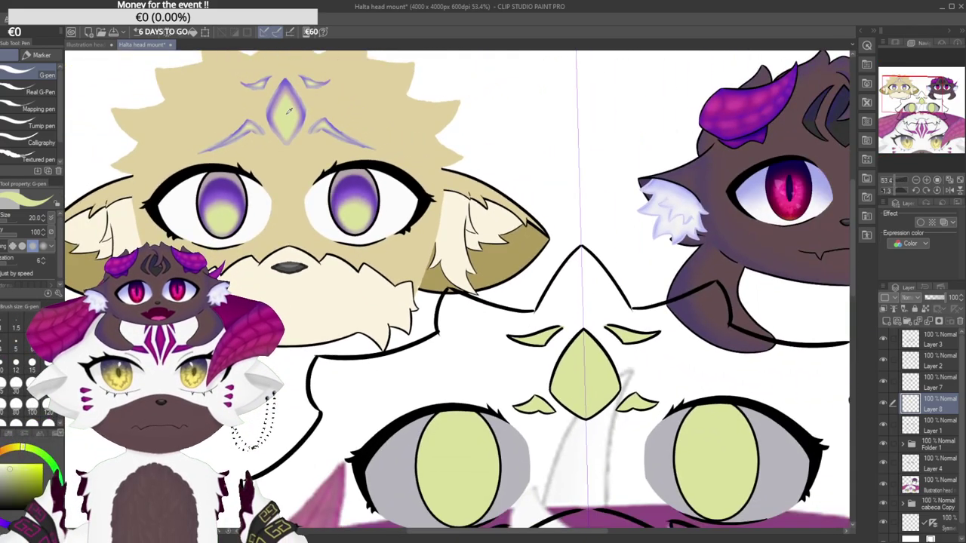
{"action": "scroll", "coordinate": [463, 487], "scroll_direction": "up", "scroll_amount": 4}
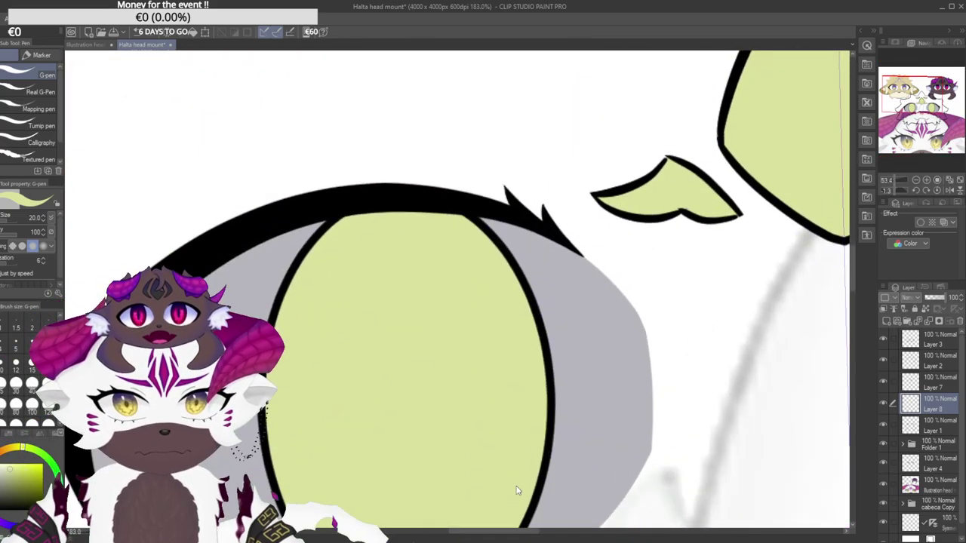
{"action": "scroll", "coordinate": [475, 382], "scroll_direction": "up", "scroll_amount": 1}
{"action": "scroll", "coordinate": [441, 335], "scroll_direction": "down", "scroll_amount": 8}
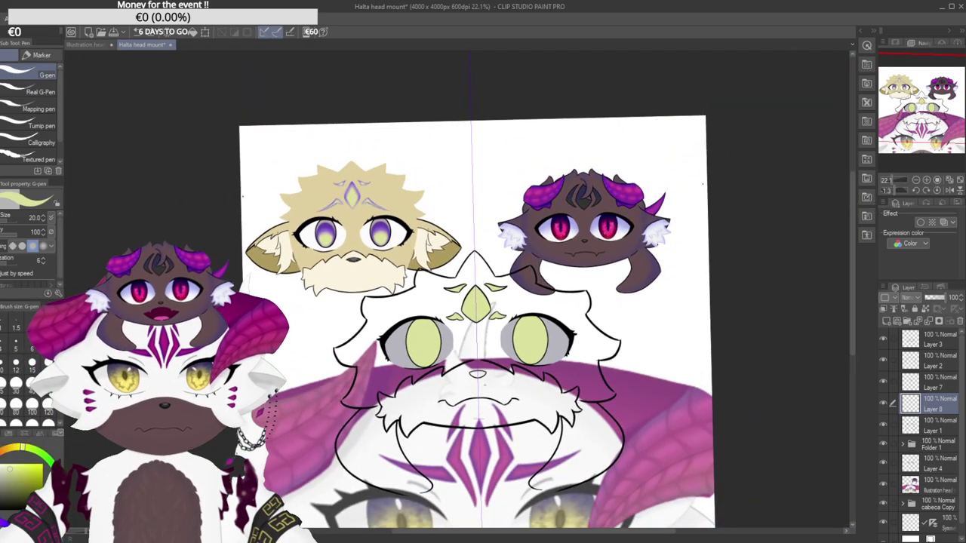
{"action": "left_click_drag", "start_coordinate": [500, 348], "coordinate": [496, 340]}
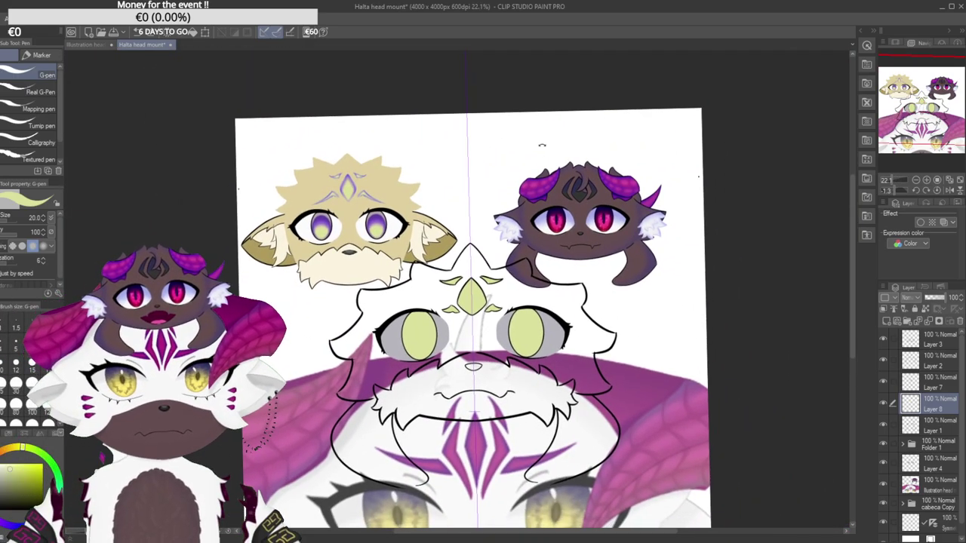
{"action": "left_click_drag", "start_coordinate": [542, 146], "coordinate": [540, 124]}
{"action": "scroll", "coordinate": [476, 329], "scroll_direction": "up", "scroll_amount": 1}
{"action": "scroll", "coordinate": [458, 231], "scroll_direction": "up", "scroll_amount": 1}
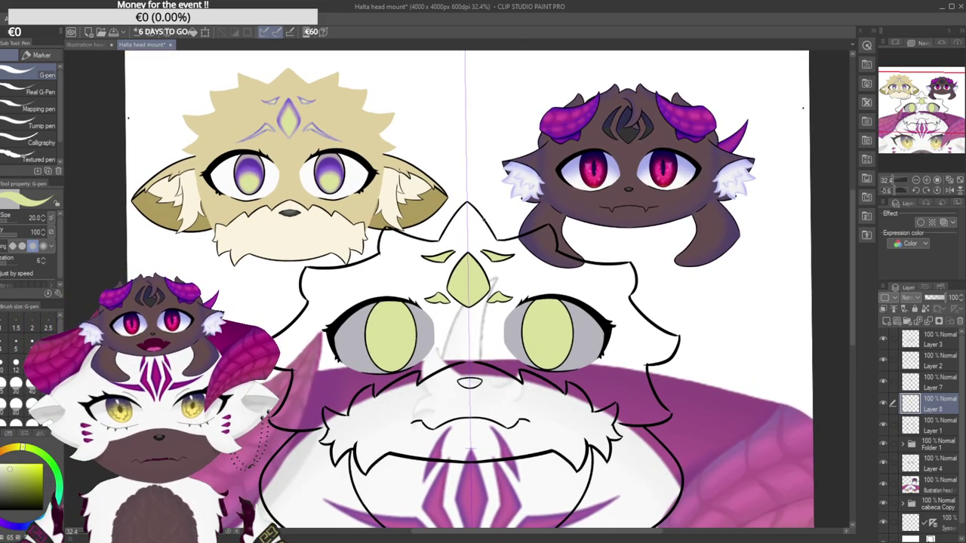
{"action": "scroll", "coordinate": [483, 284], "scroll_direction": "down", "scroll_amount": 2}
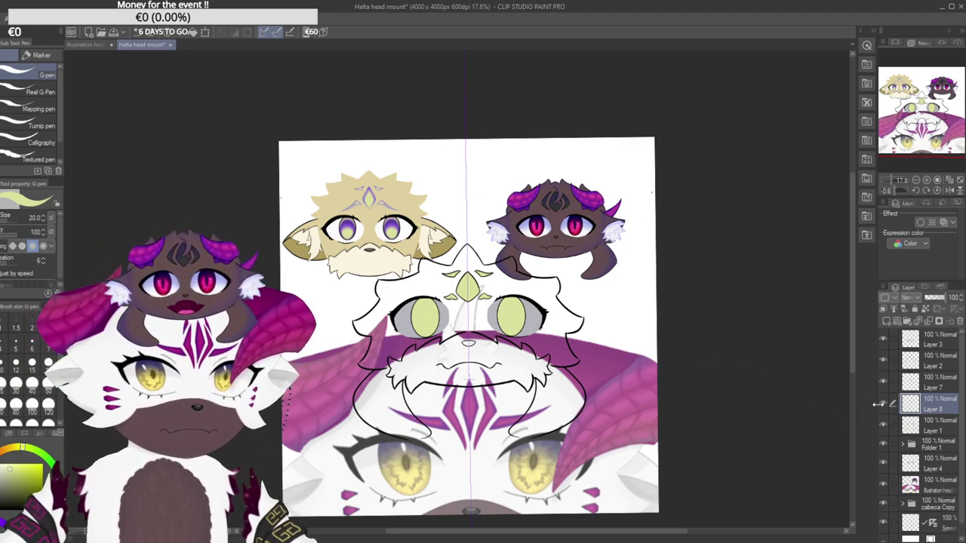
Hide and show Layer 3 and Layer 2 to find the head outline, and select Layer 2.
{"action": "left_click", "coordinate": [883, 341]}
{"action": "left_click", "coordinate": [883, 340]}
{"action": "left_click", "coordinate": [883, 341]}
{"action": "left_click", "coordinate": [883, 340]}
{"action": "left_click", "coordinate": [883, 361]}
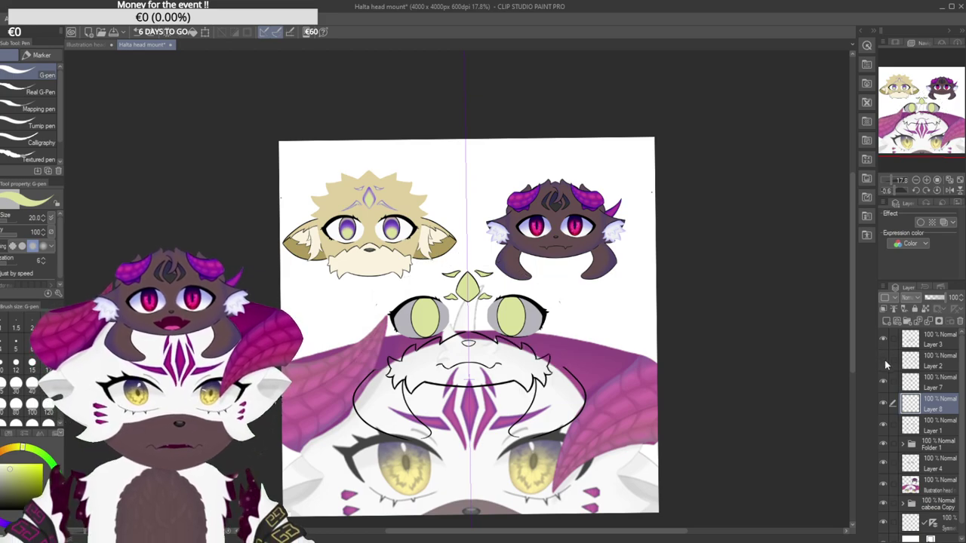
{"action": "left_click", "coordinate": [883, 362]}
{"action": "left_click", "coordinate": [884, 361]}
{"action": "left_click", "coordinate": [883, 361]}
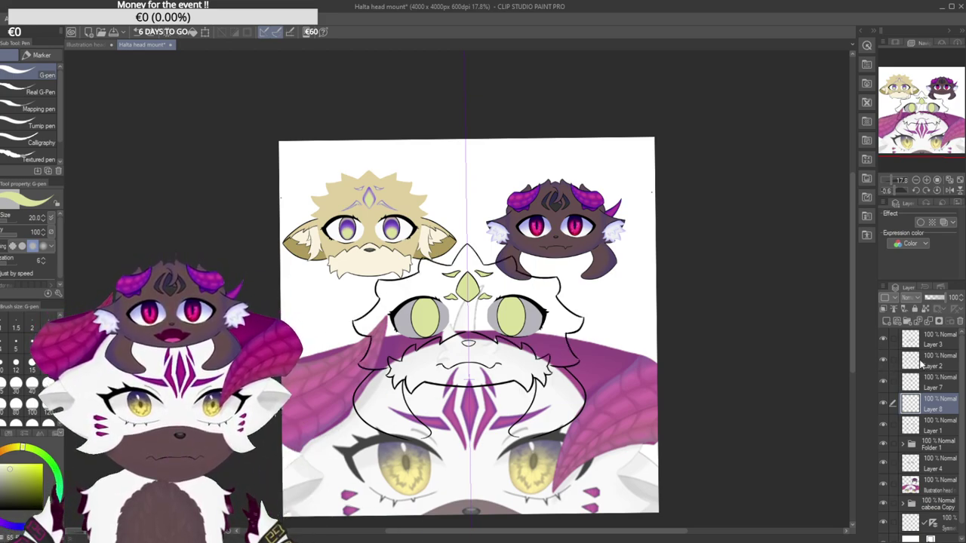
{"action": "left_click", "coordinate": [927, 361]}
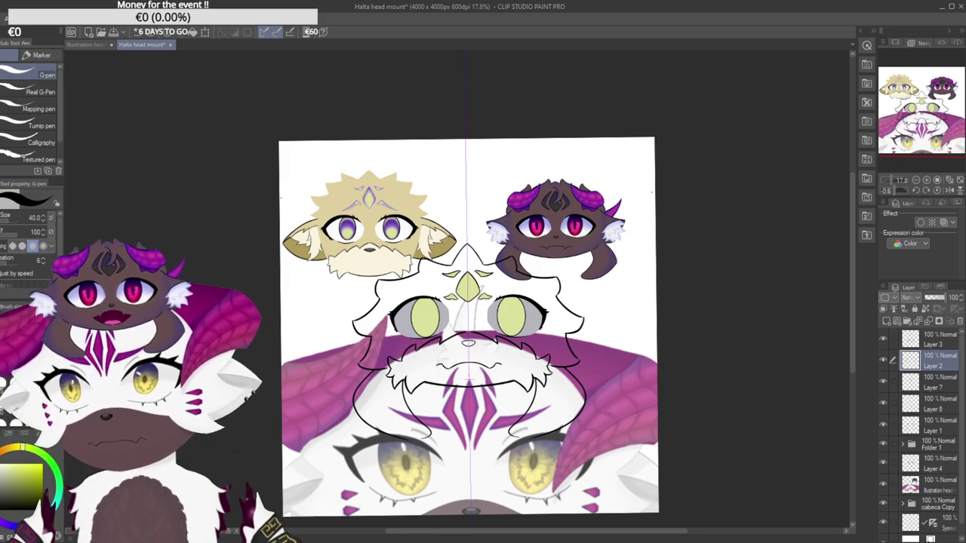
Erase the pointed central peak of the head outline above the diamond on Layer 2.
{"action": "key", "text": "e"}
{"action": "left_click_drag", "start_coordinate": [458, 239], "coordinate": [555, 229]}
{"action": "left_click_drag", "start_coordinate": [539, 267], "coordinate": [491, 276]}
{"action": "left_click_drag", "start_coordinate": [508, 320], "coordinate": [549, 319]}
{"action": "mouse_move", "coordinate": [481, 458]}
{"action": "left_mouse_down"}
{"action": "mouse_move", "coordinate": [490, 456]}
{"action": "mouse_move", "coordinate": [483, 406]}
{"action": "mouse_move", "coordinate": [521, 335]}
{"action": "left_mouse_up"}
{"action": "scroll", "coordinate": [490, 457], "scroll_direction": "up", "scroll_amount": 2}
{"action": "left_click_drag", "start_coordinate": [559, 308], "coordinate": [458, 366]}
{"action": "left_click_drag", "start_coordinate": [455, 293], "coordinate": [481, 298]}
{"action": "scroll", "coordinate": [481, 297], "scroll_direction": "down", "scroll_amount": 3}
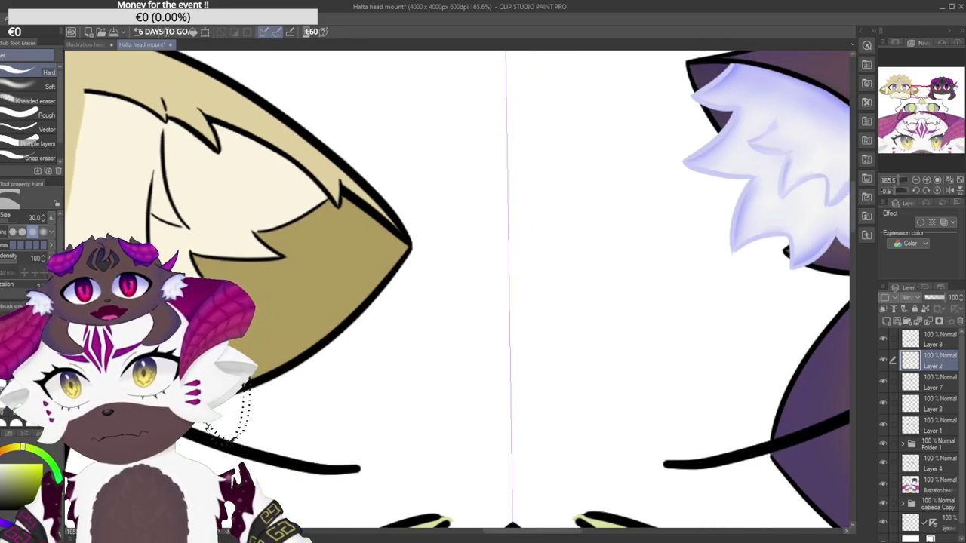
Try mirrored G-pen strokes at size 40 to close the gap in the head outline above the diamond.
{"action": "key", "text": "p"}
{"action": "scroll", "coordinate": [480, 338], "scroll_direction": "down", "scroll_amount": 6}
{"action": "left_click_drag", "start_coordinate": [480, 338], "coordinate": [448, 289]}
{"action": "left_click_drag", "start_coordinate": [480, 275], "coordinate": [486, 254]}
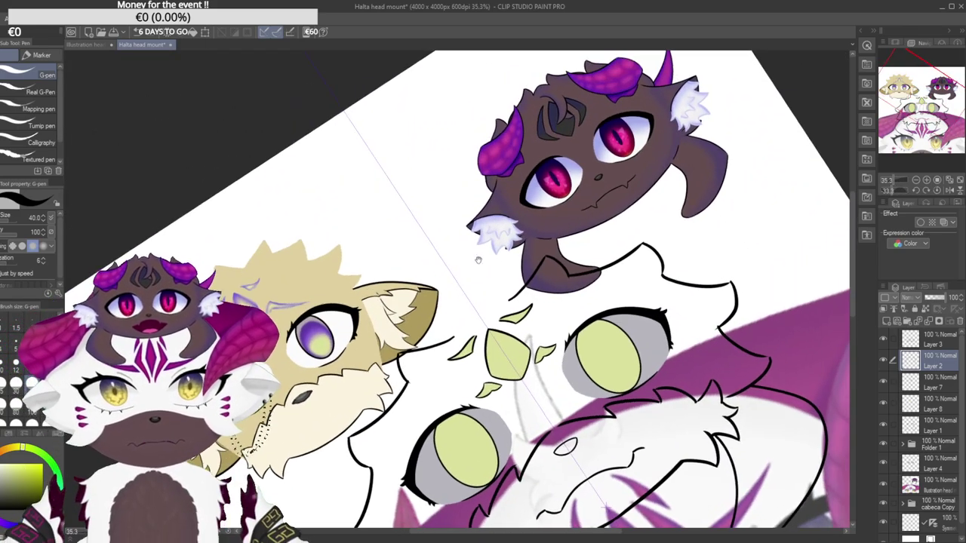
{"action": "scroll", "coordinate": [499, 304], "scroll_direction": "up", "scroll_amount": 5}
{"action": "left_click_drag", "start_coordinate": [438, 416], "coordinate": [466, 312]}
{"action": "key", "text": "ctrl+z"}
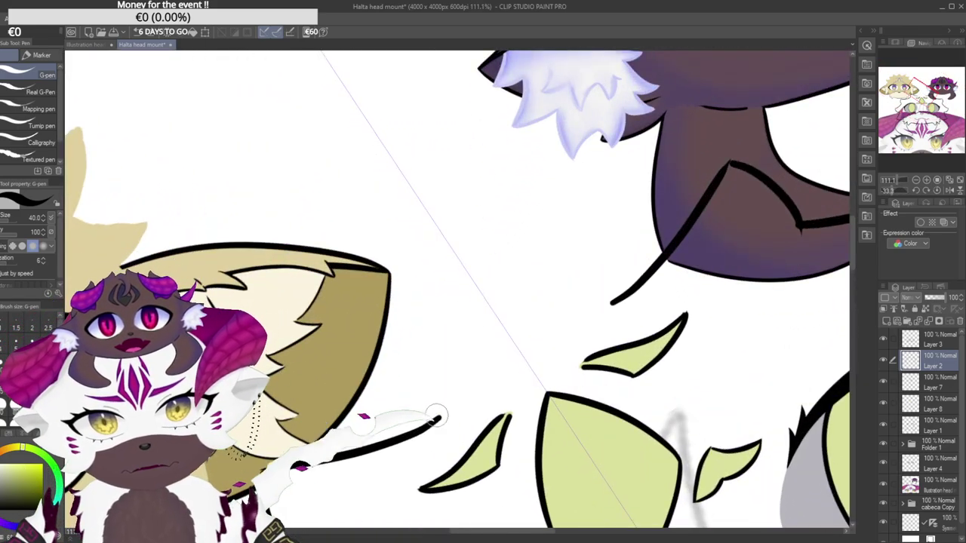
{"action": "left_click_drag", "start_coordinate": [437, 416], "coordinate": [470, 300]}
{"action": "key", "text": "ctrl+z"}
Try several mirrored arching G-pen strokes across the gap above the forehead diamond, undoing the rejected ones.
{"action": "left_click_drag", "start_coordinate": [439, 417], "coordinate": [478, 284]}
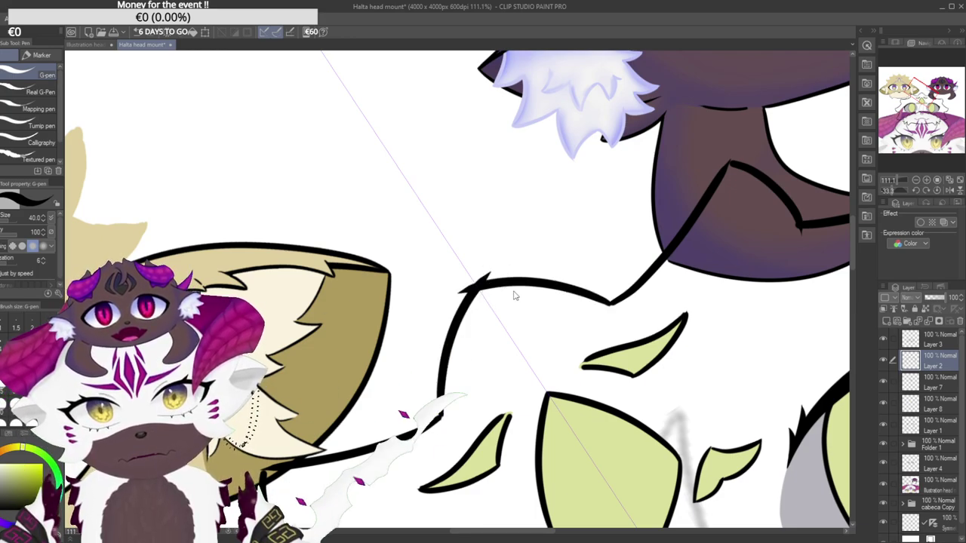
{"action": "scroll", "coordinate": [506, 328], "scroll_direction": "down", "scroll_amount": 5}
{"action": "mouse_move", "coordinate": [519, 317]}
{"action": "left_mouse_down"}
{"action": "mouse_move", "coordinate": [528, 391]}
{"action": "mouse_move", "coordinate": [563, 375]}
{"action": "left_mouse_up"}
{"action": "key", "text": "ctrl+z"}
{"action": "mouse_move", "coordinate": [467, 240]}
{"action": "left_mouse_down"}
{"action": "mouse_move", "coordinate": [394, 267]}
{"action": "mouse_move", "coordinate": [410, 245]}
{"action": "left_mouse_up"}
{"action": "scroll", "coordinate": [453, 316], "scroll_direction": "up", "scroll_amount": 5}
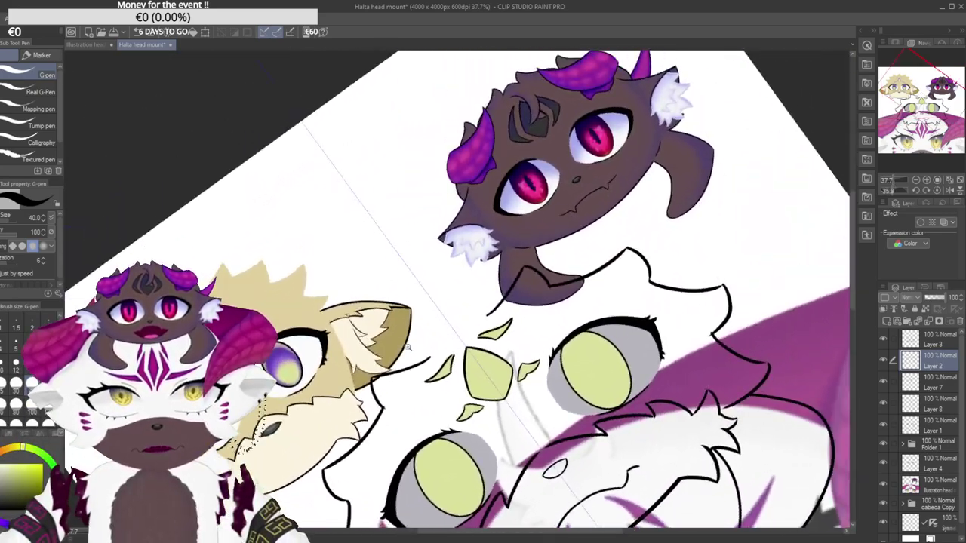
{"action": "left_click_drag", "start_coordinate": [478, 383], "coordinate": [534, 249]}
{"action": "key", "text": "ctrl+z"}
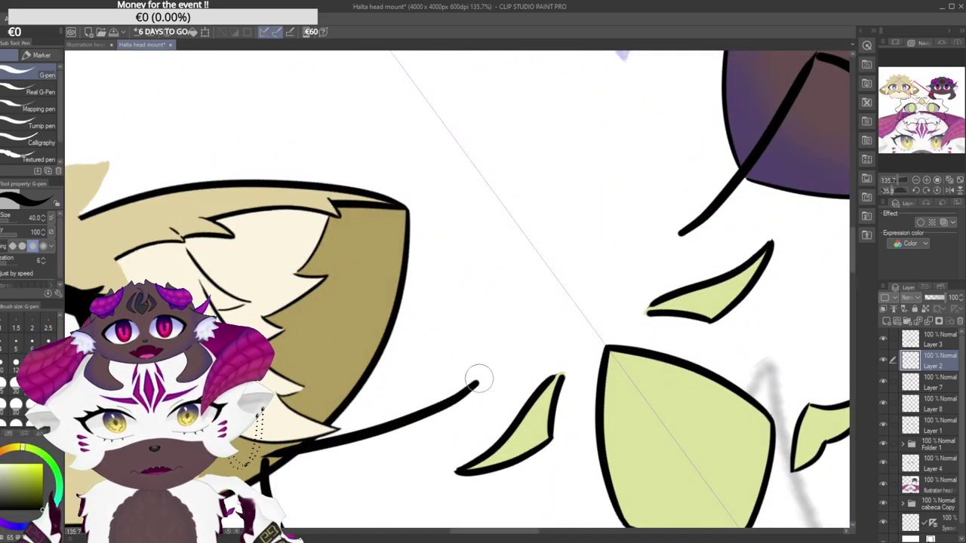
{"action": "left_click_drag", "start_coordinate": [481, 342], "coordinate": [549, 238]}
{"action": "key", "text": "ctrl+z"}
Try a rounded mirrored arch over the diamond and compare the outline with and without it using undo and redo.
{"action": "mouse_move", "coordinate": [477, 383]}
{"action": "left_mouse_down"}
{"action": "mouse_move", "coordinate": [532, 258]}
{"action": "mouse_move", "coordinate": [577, 353]}
{"action": "mouse_move", "coordinate": [575, 370]}
{"action": "mouse_move", "coordinate": [571, 342]}
{"action": "left_mouse_up"}
{"action": "scroll", "coordinate": [545, 328], "scroll_direction": "down", "scroll_amount": 6}
{"action": "left_click_drag", "start_coordinate": [536, 411], "coordinate": [544, 332]}
{"action": "left_click_drag", "start_coordinate": [533, 301], "coordinate": [561, 276]}
{"action": "left_click_drag", "start_coordinate": [540, 243], "coordinate": [494, 231]}
{"action": "left_click_drag", "start_coordinate": [516, 301], "coordinate": [482, 341]}
{"action": "scroll", "coordinate": [483, 341], "scroll_direction": "up", "scroll_amount": 3}
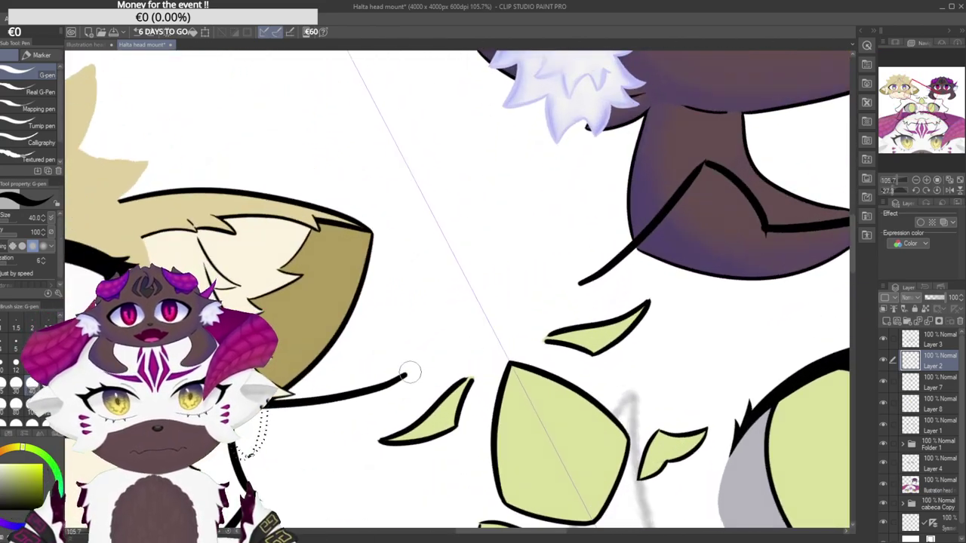
{"action": "left_click_drag", "start_coordinate": [406, 374], "coordinate": [460, 259]}
{"action": "key", "text": "ctrl+z"}
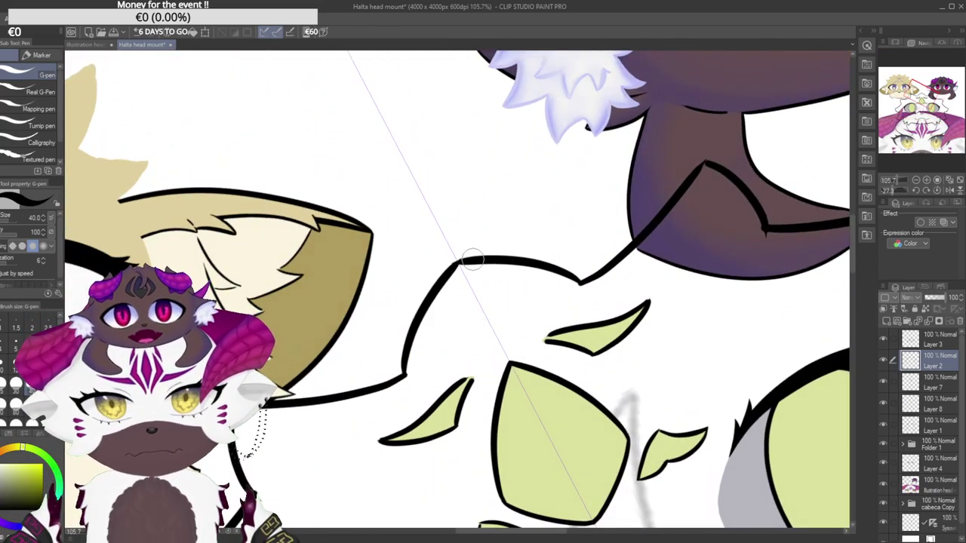
{"action": "key", "text": "ctrl+z"}
{"action": "key", "text": "ctrl+y"}
{"action": "key", "text": "ctrl+z"}
{"action": "key", "text": "ctrl+y"}
Check the arch above the diamond against the whole head outline and the two finished characters, with the canvas upright.
{"action": "left_click_drag", "start_coordinate": [457, 343], "coordinate": [339, 346]}
{"action": "left_click_drag", "start_coordinate": [565, 298], "coordinate": [521, 357]}
{"action": "left_click_drag", "start_coordinate": [464, 438], "coordinate": [464, 376]}
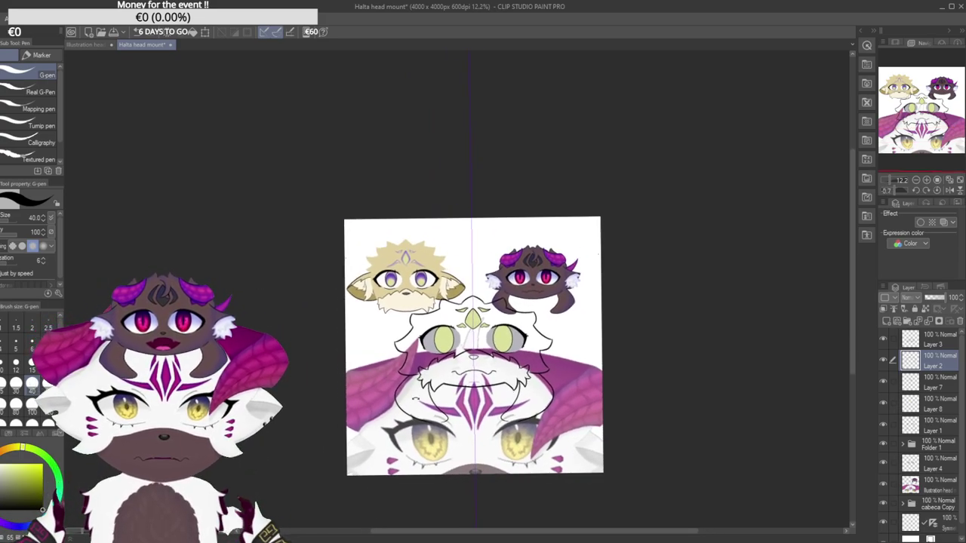
{"action": "left_click_drag", "start_coordinate": [492, 330], "coordinate": [568, 332]}
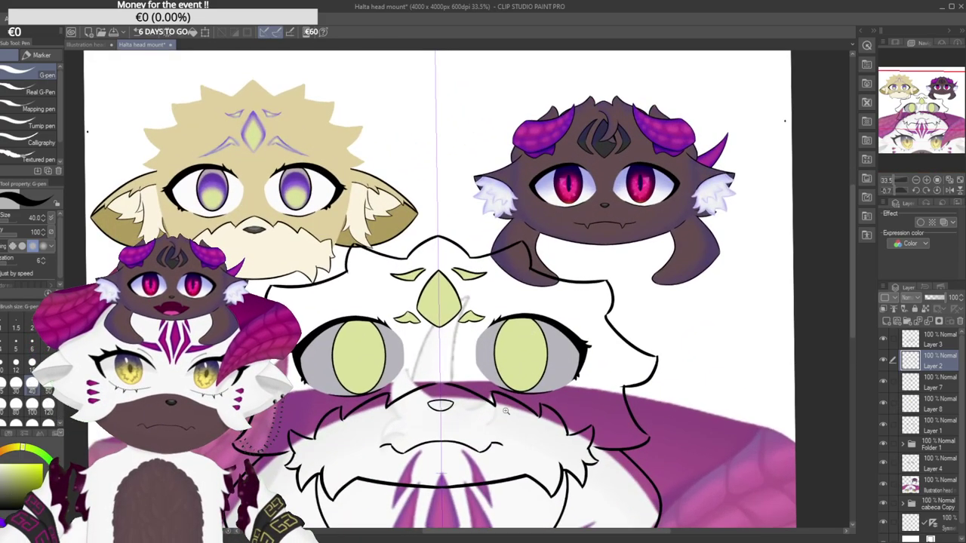
{"action": "left_click_drag", "start_coordinate": [453, 215], "coordinate": [418, 220]}
{"action": "left_click_drag", "start_coordinate": [383, 247], "coordinate": [515, 251]}
{"action": "left_click_drag", "start_coordinate": [519, 332], "coordinate": [429, 310]}
{"action": "left_click_drag", "start_coordinate": [443, 317], "coordinate": [475, 318]}
Try a replacement arch above the diamond and inspect its central tip up close with the hard eraser at size 30.
{"action": "left_click_drag", "start_coordinate": [405, 395], "coordinate": [461, 282]}
{"action": "key", "text": "ctrl+z"}
{"action": "left_click_drag", "start_coordinate": [405, 396], "coordinate": [470, 262]}
{"action": "key", "text": "ctrl+z"}
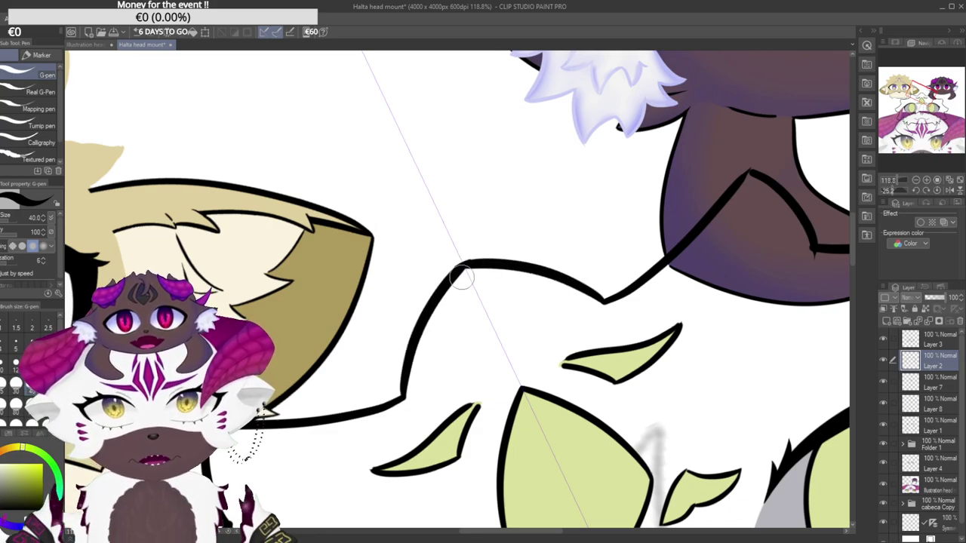
{"action": "left_click_drag", "start_coordinate": [450, 355], "coordinate": [318, 355]}
{"action": "left_click_drag", "start_coordinate": [417, 226], "coordinate": [447, 214]}
{"action": "left_click_drag", "start_coordinate": [437, 329], "coordinate": [570, 329]}
{"action": "left_click_drag", "start_coordinate": [403, 332], "coordinate": [469, 327]}
{"action": "key", "text": "e"}
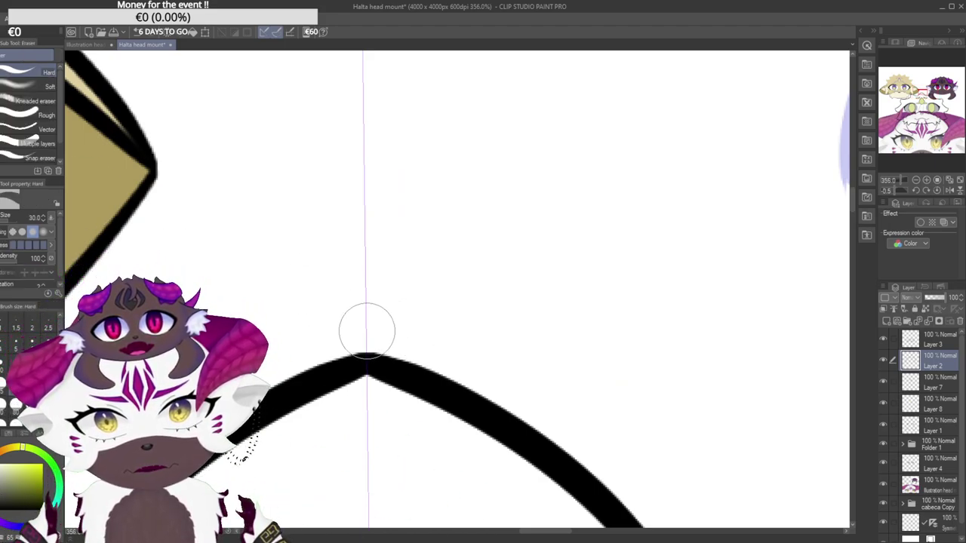
{"action": "scroll", "coordinate": [375, 335], "scroll_direction": "down", "scroll_amount": 10}
{"action": "scroll", "coordinate": [390, 352], "scroll_direction": "down", "scroll_amount": 5}
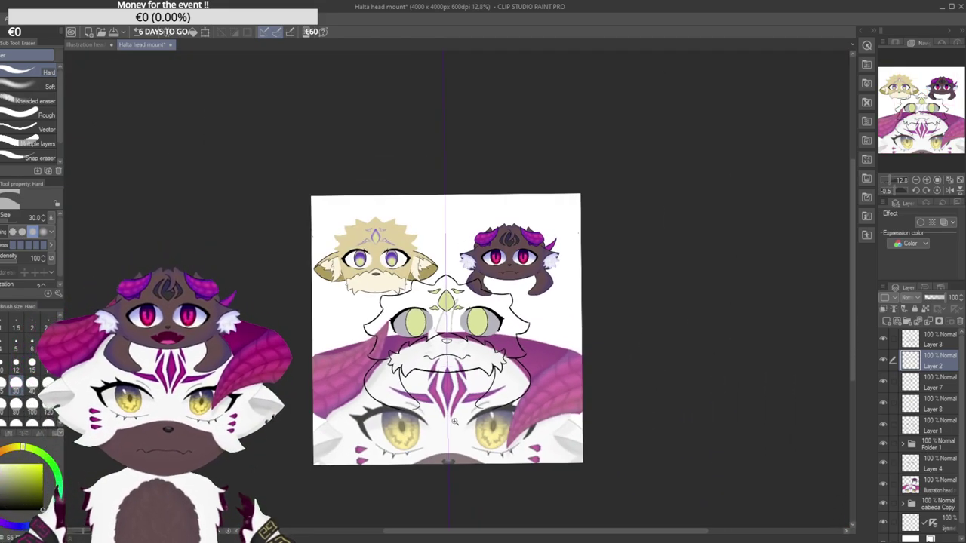
{"action": "scroll", "coordinate": [454, 386], "scroll_direction": "up", "scroll_amount": 5}
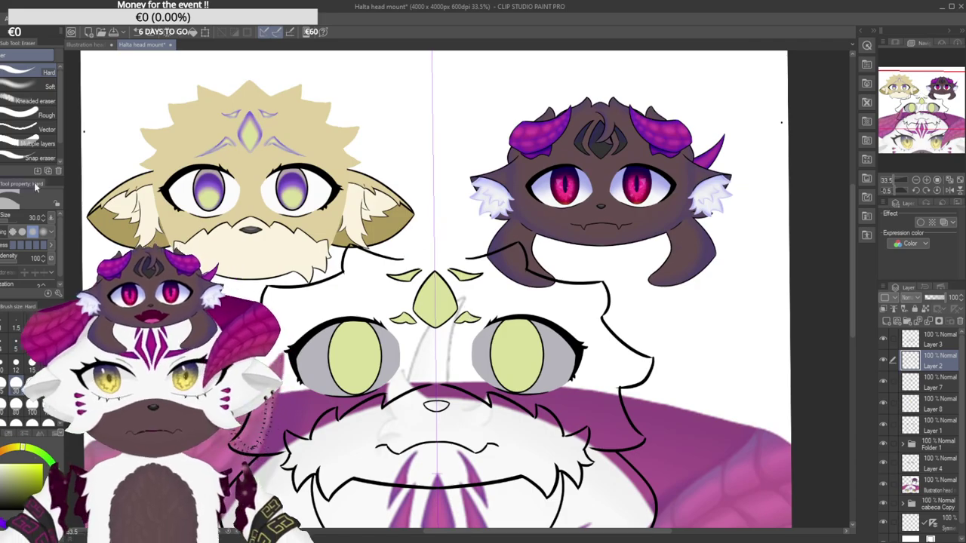
Draw a mirrored G-pen arch at size 40 that closes the gap in the head outline above the diamond.
{"action": "key", "text": "p"}
{"action": "left_click_drag", "start_coordinate": [364, 143], "coordinate": [308, 211]}
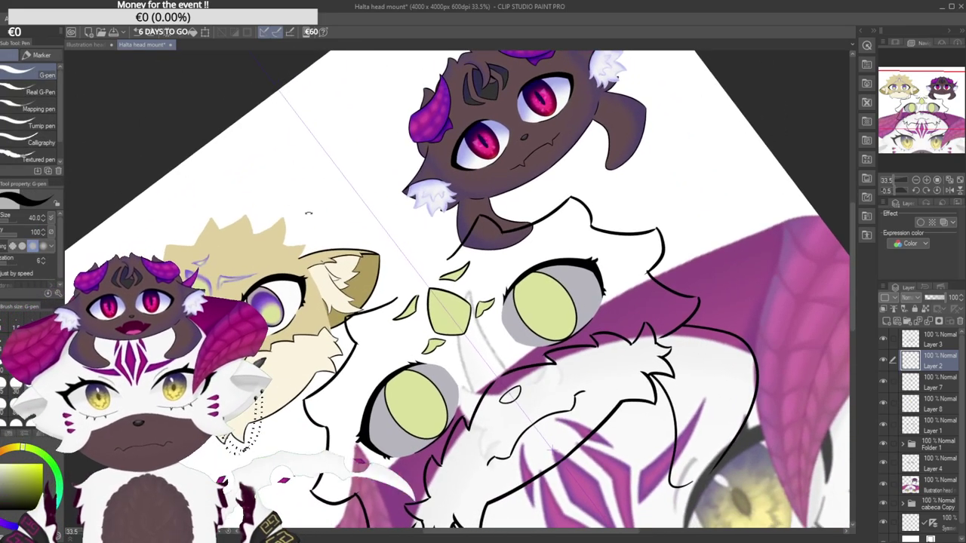
{"action": "scroll", "coordinate": [411, 223], "scroll_direction": "up", "scroll_amount": 3}
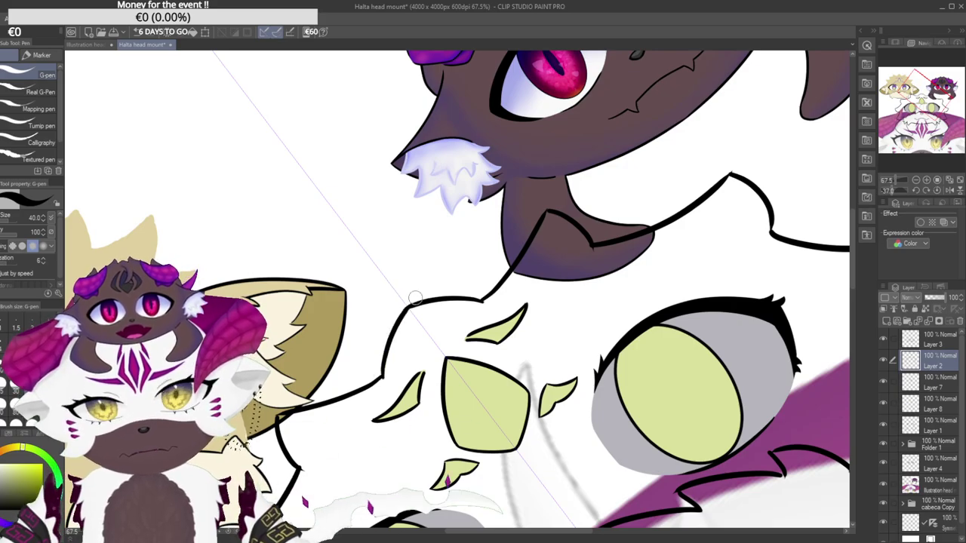
{"action": "scroll", "coordinate": [395, 356], "scroll_direction": "down", "scroll_amount": 4}
{"action": "left_click_drag", "start_coordinate": [463, 242], "coordinate": [480, 266]}
{"action": "left_click_drag", "start_coordinate": [397, 313], "coordinate": [402, 311]}
{"action": "scroll", "coordinate": [401, 310], "scroll_direction": "up", "scroll_amount": 5}
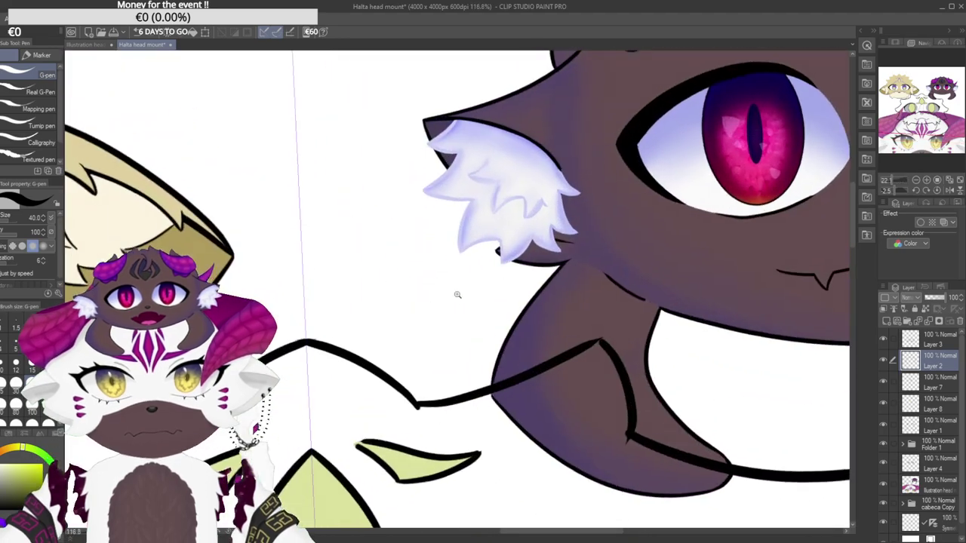
Clean up the arch's peak at the symmetry line with the hard eraser at size 30.
{"action": "scroll", "coordinate": [362, 317], "scroll_direction": "up", "scroll_amount": 2}
{"action": "key", "text": "e"}
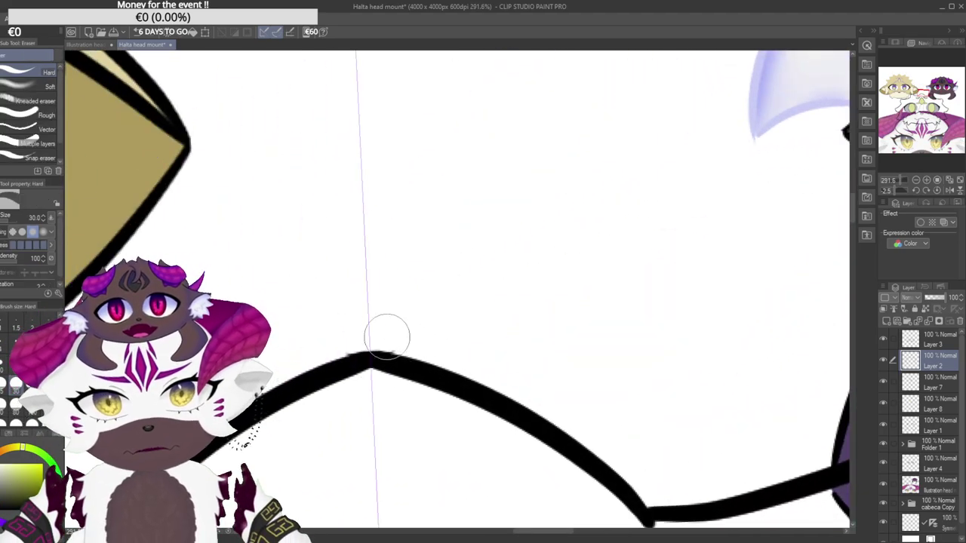
{"action": "scroll", "coordinate": [393, 343], "scroll_direction": "up", "scroll_amount": 1}
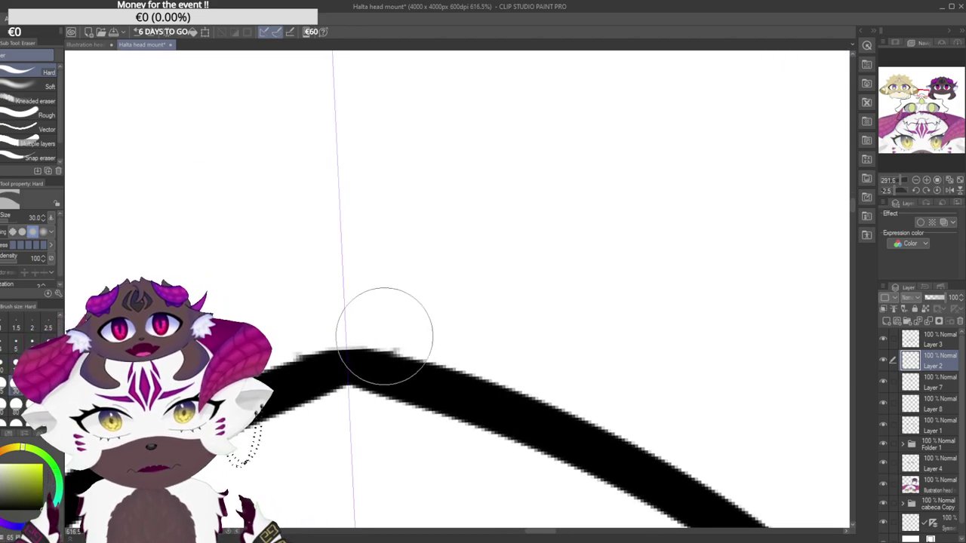
{"action": "scroll", "coordinate": [358, 372], "scroll_direction": "up", "scroll_amount": 1}
{"action": "scroll", "coordinate": [357, 372], "scroll_direction": "down", "scroll_amount": 6}
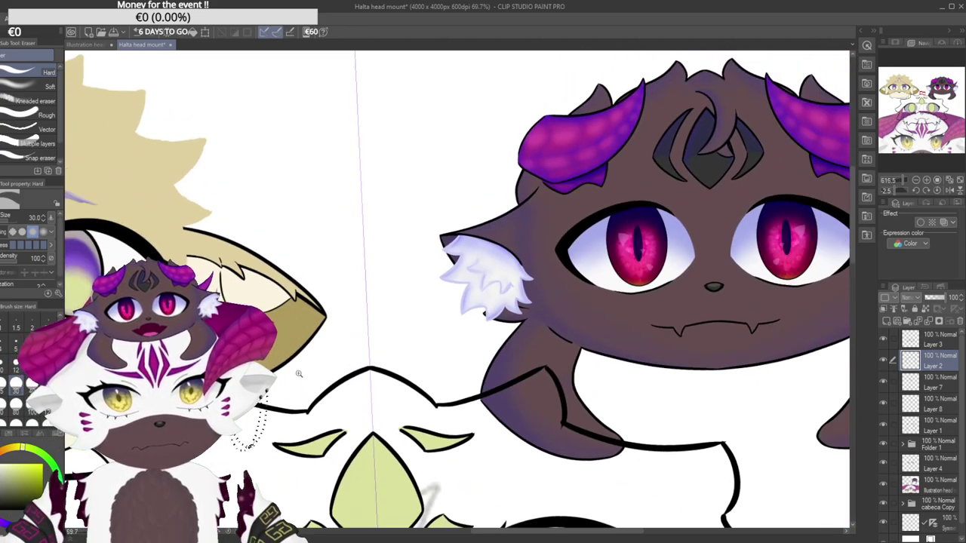
{"action": "scroll", "coordinate": [377, 430], "scroll_direction": "up", "scroll_amount": 5}
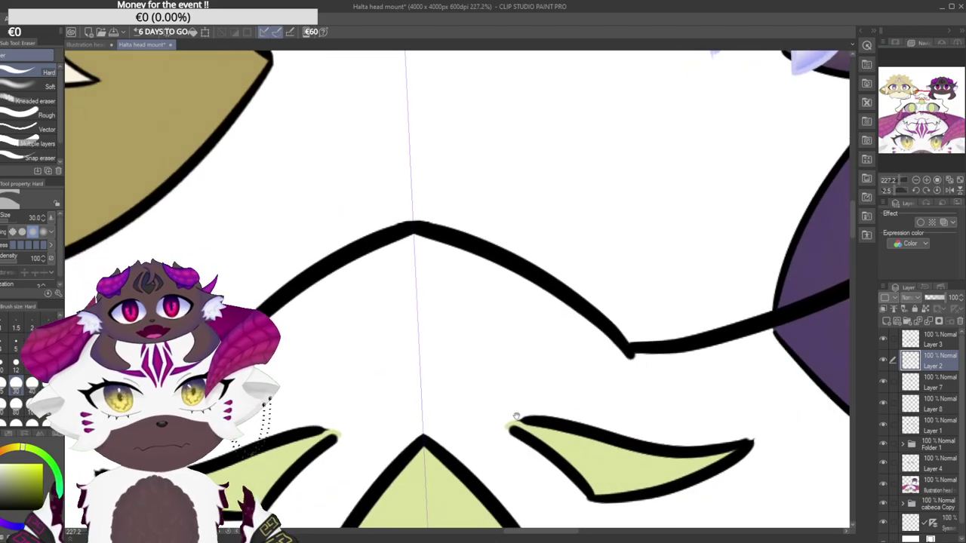
Compare the closed head outline's shape and proportions with the two finished characters and the reference illustration.
{"action": "scroll", "coordinate": [400, 424], "scroll_direction": "down", "scroll_amount": 8}
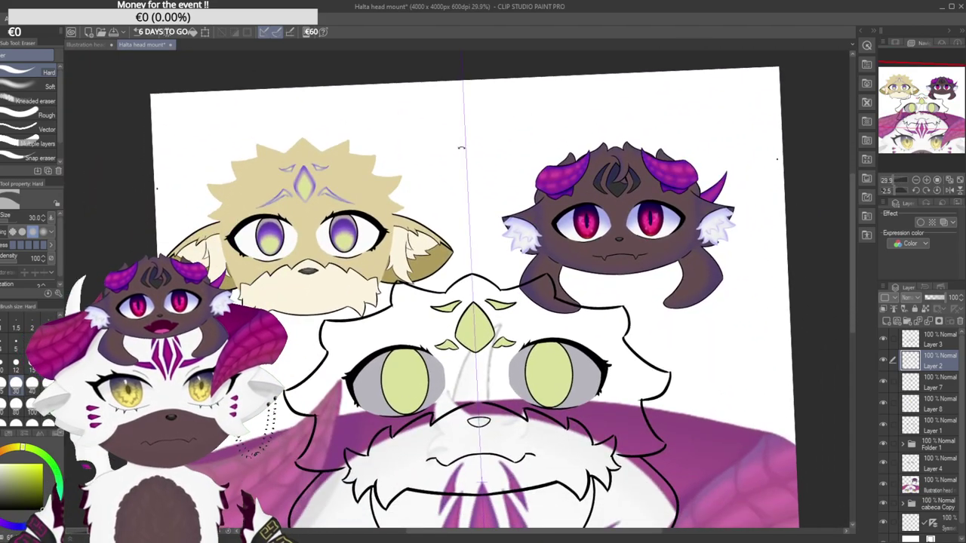
{"action": "mouse_move", "coordinate": [461, 148]}
{"action": "left_mouse_down"}
{"action": "mouse_move", "coordinate": [476, 142]}
{"action": "mouse_move", "coordinate": [468, 136]}
{"action": "left_mouse_up"}
{"action": "left_click_drag", "start_coordinate": [458, 212], "coordinate": [395, 126]}
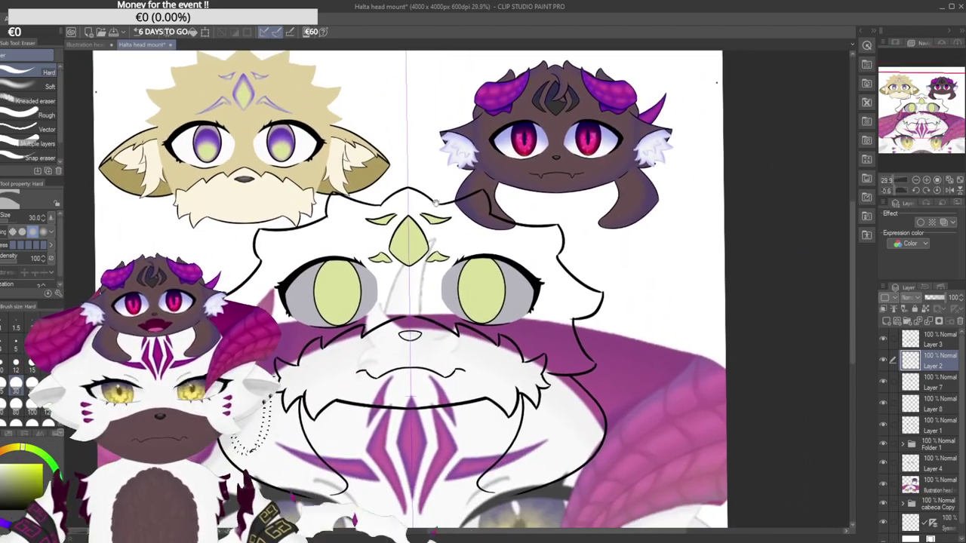
{"action": "left_click_drag", "start_coordinate": [529, 342], "coordinate": [377, 347], "text": "ctrl+space"}
{"action": "left_click_drag", "start_coordinate": [532, 367], "coordinate": [657, 381]}
{"action": "mouse_move", "coordinate": [427, 458]}
{"action": "left_mouse_down"}
{"action": "mouse_move", "coordinate": [477, 457]}
{"action": "mouse_move", "coordinate": [432, 455]}
{"action": "left_mouse_up"}
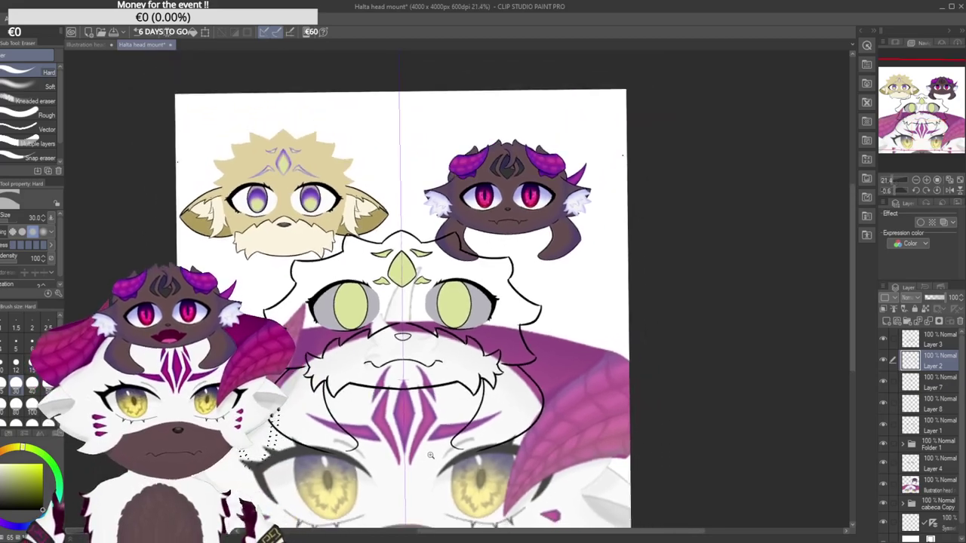
{"action": "scroll", "coordinate": [432, 455], "scroll_direction": "down", "scroll_amount": 3}
{"action": "scroll", "coordinate": [435, 408], "scroll_direction": "up", "scroll_amount": 4}
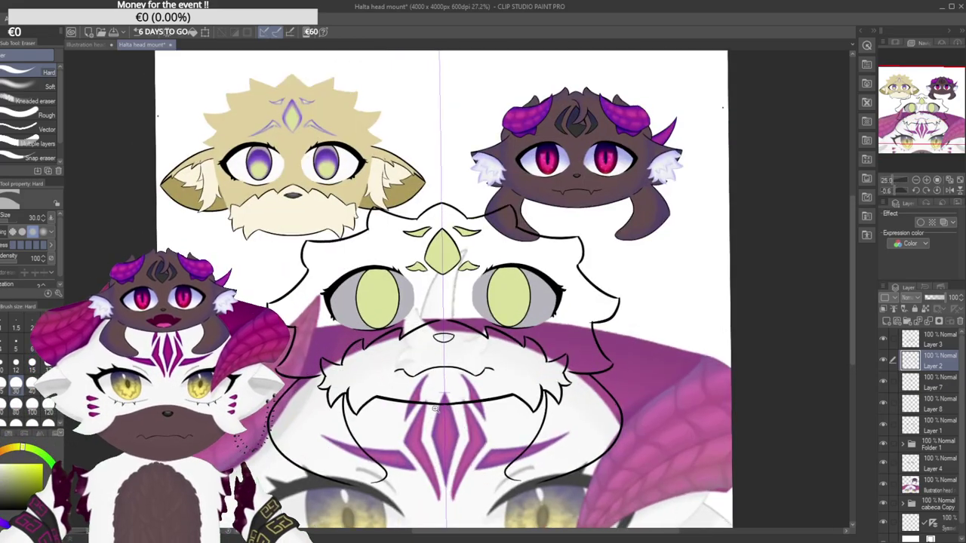
{"action": "scroll", "coordinate": [435, 409], "scroll_direction": "up", "scroll_amount": 2}
{"action": "scroll", "coordinate": [366, 430], "scroll_direction": "down", "scroll_amount": 4}
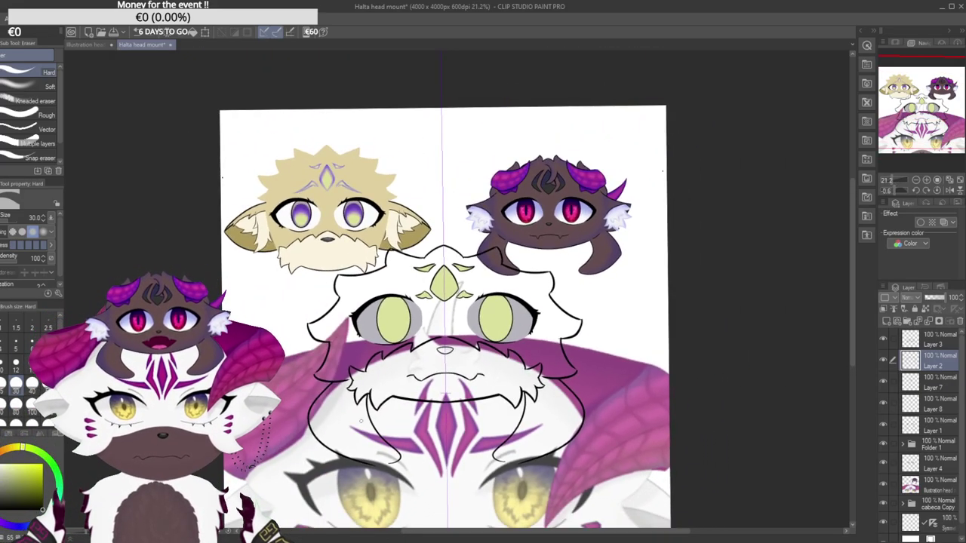
Check what Layer 3 and Layer 2 contain by toggling their visibility, and merge Layer 3 into Layer 2.
{"action": "left_click", "coordinate": [882, 338]}
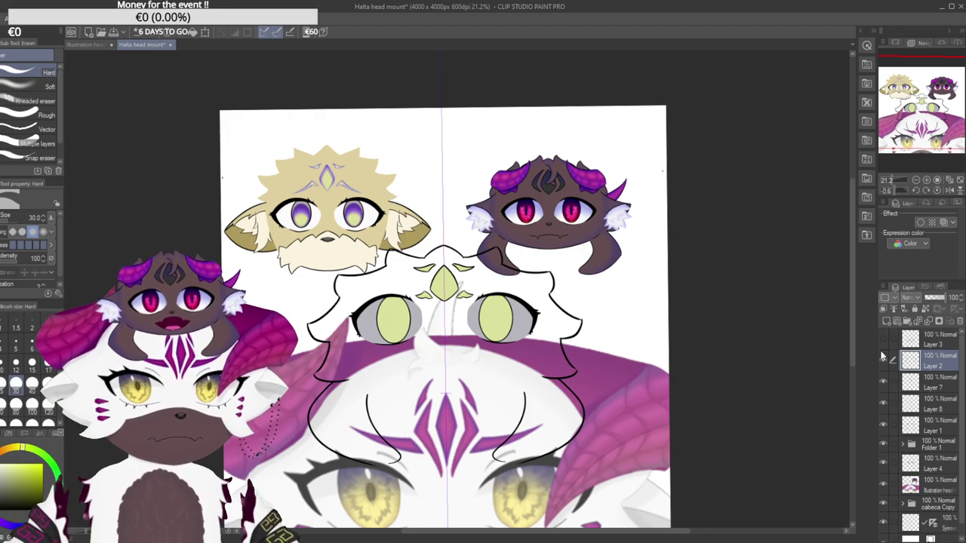
{"action": "left_click", "coordinate": [883, 338]}
{"action": "left_click", "coordinate": [883, 359]}
{"action": "left_click", "coordinate": [885, 358]}
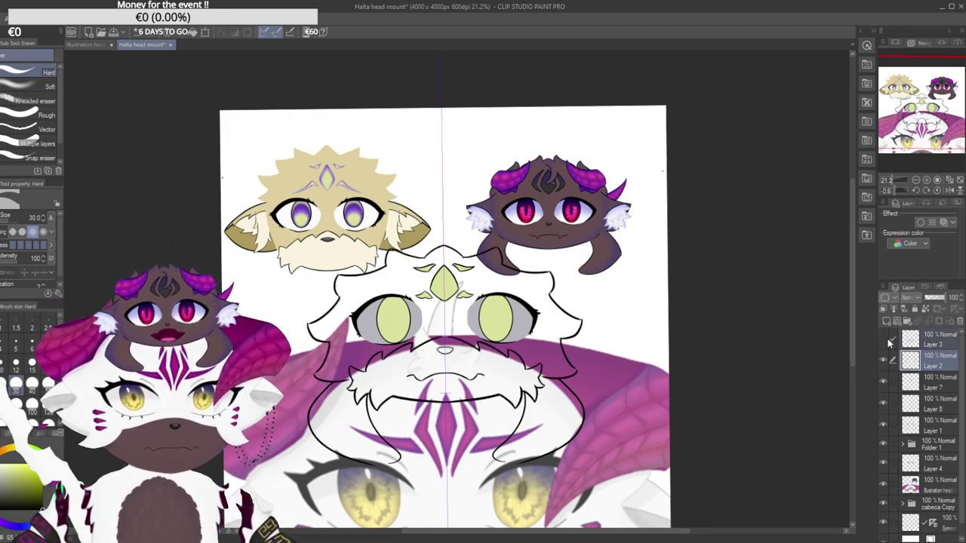
{"action": "left_click", "coordinate": [888, 342]}
{"action": "left_click", "coordinate": [888, 342]}
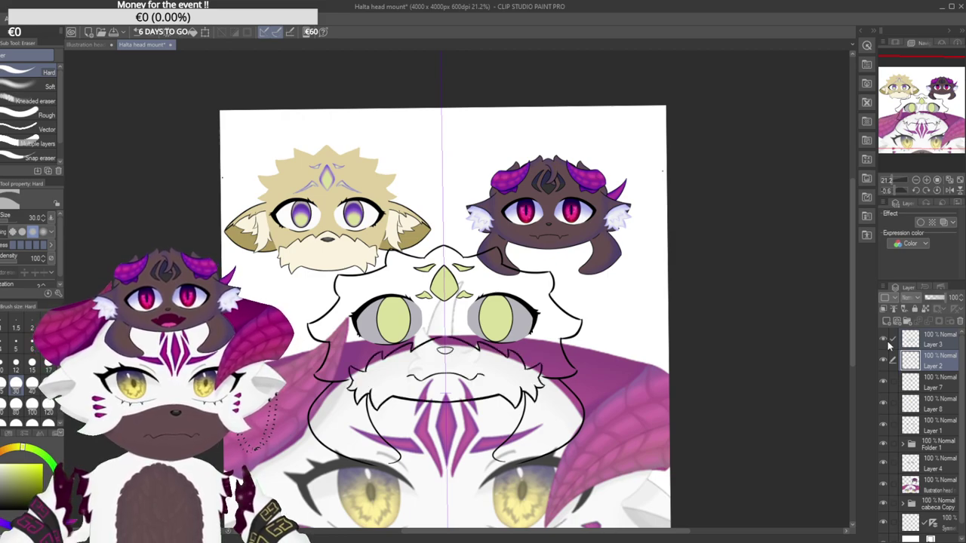
{"action": "left_click", "coordinate": [884, 339]}
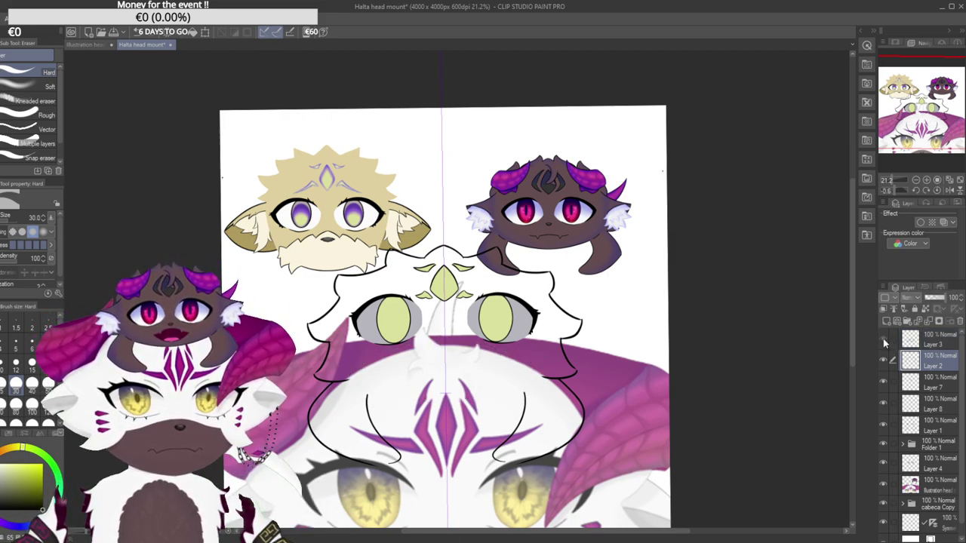
{"action": "left_click", "coordinate": [883, 339]}
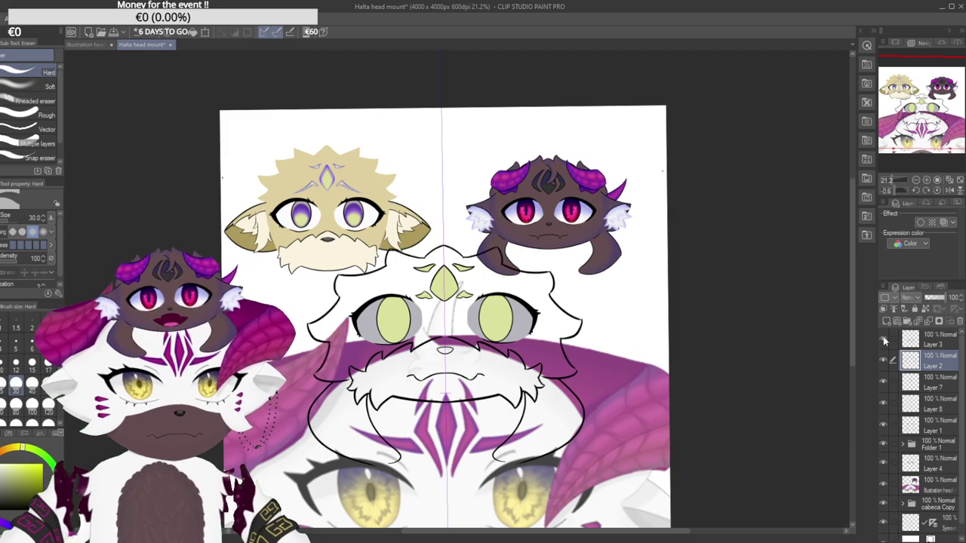
{"action": "left_click", "coordinate": [933, 345]}
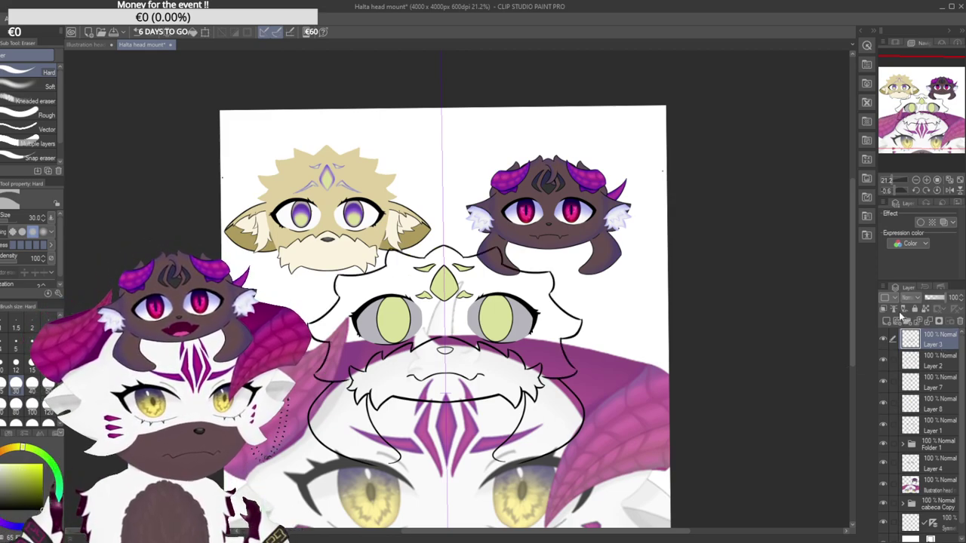
{"action": "key", "text": "ctrl+e"}
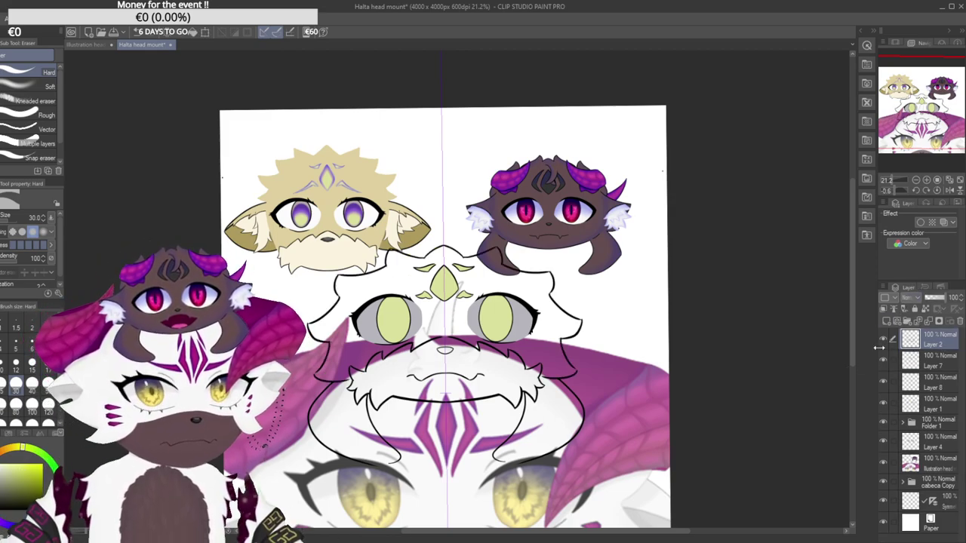
Toggle Layer 2 and Layer 7 to check their line art, and merge Layer 2 into Layer 7.
{"action": "left_click", "coordinate": [883, 341]}
{"action": "left_click", "coordinate": [884, 341]}
{"action": "left_click", "coordinate": [883, 341]}
{"action": "left_click", "coordinate": [884, 341]}
{"action": "left_click", "coordinate": [880, 363]}
{"action": "left_click", "coordinate": [880, 364]}
{"action": "left_click", "coordinate": [879, 364]}
{"action": "left_click", "coordinate": [879, 365]}
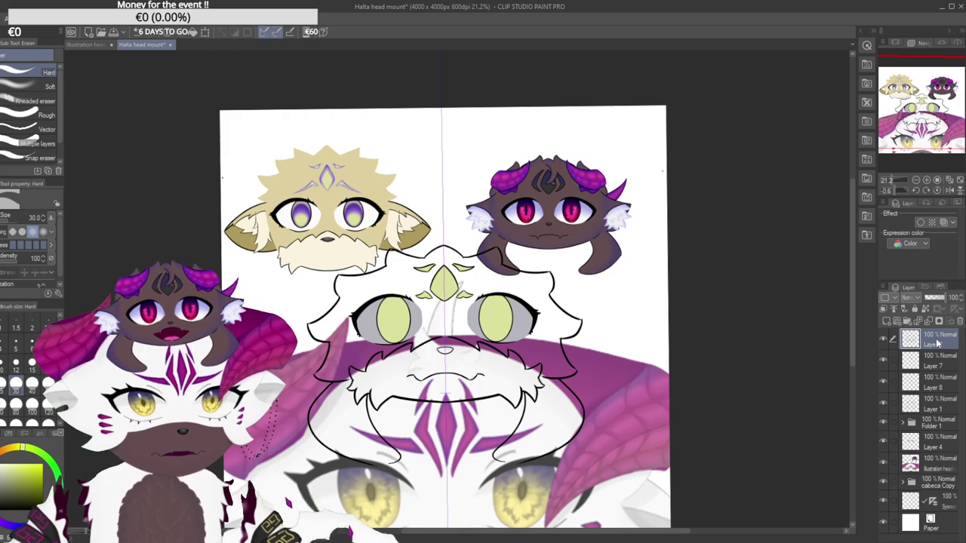
{"action": "key", "text": "ctrl+e"}
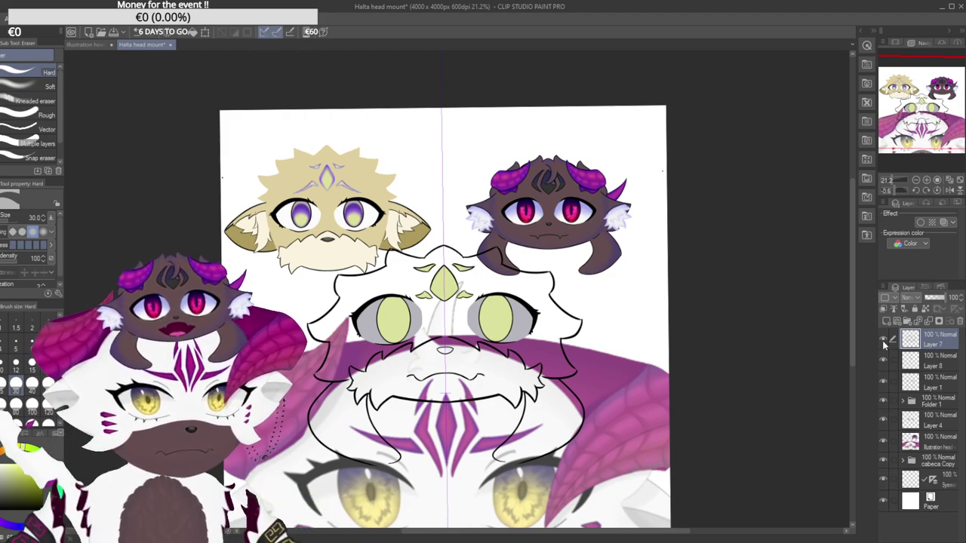
Toggle the visibility of Layer 7 and Layer 8 to check which line art and markings each one holds.
{"action": "left_click", "coordinate": [882, 341]}
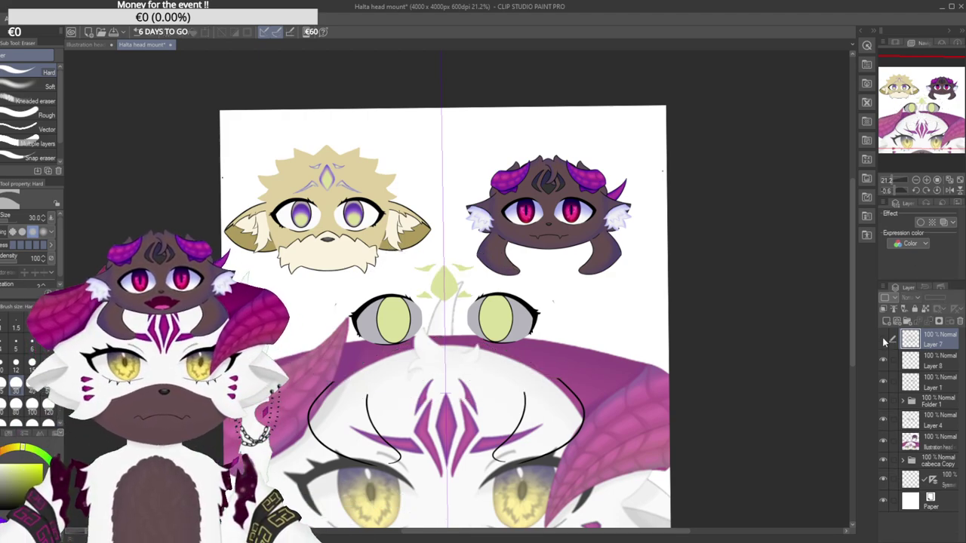
{"action": "left_click", "coordinate": [883, 339]}
{"action": "left_click", "coordinate": [883, 338]}
{"action": "left_click", "coordinate": [883, 339]}
{"action": "left_click", "coordinate": [883, 338]}
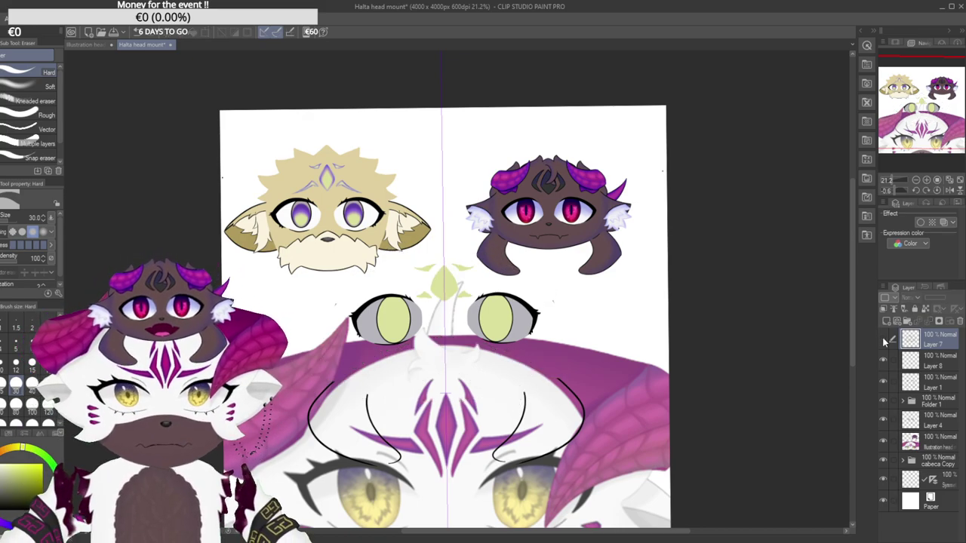
{"action": "left_click", "coordinate": [882, 338]}
{"action": "left_click", "coordinate": [885, 362]}
{"action": "left_click", "coordinate": [884, 362]}
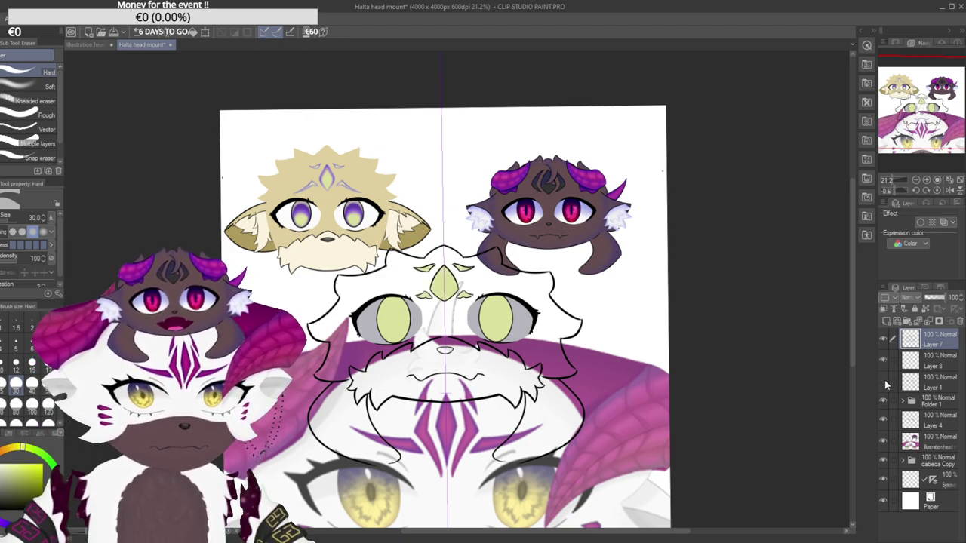
Toggle the visibility of Layer 1 and Folder 1 to check what each one contributes to the face.
{"action": "left_click", "coordinate": [883, 382]}
{"action": "left_click", "coordinate": [882, 382]}
{"action": "left_click", "coordinate": [883, 382]}
{"action": "left_click", "coordinate": [882, 383]}
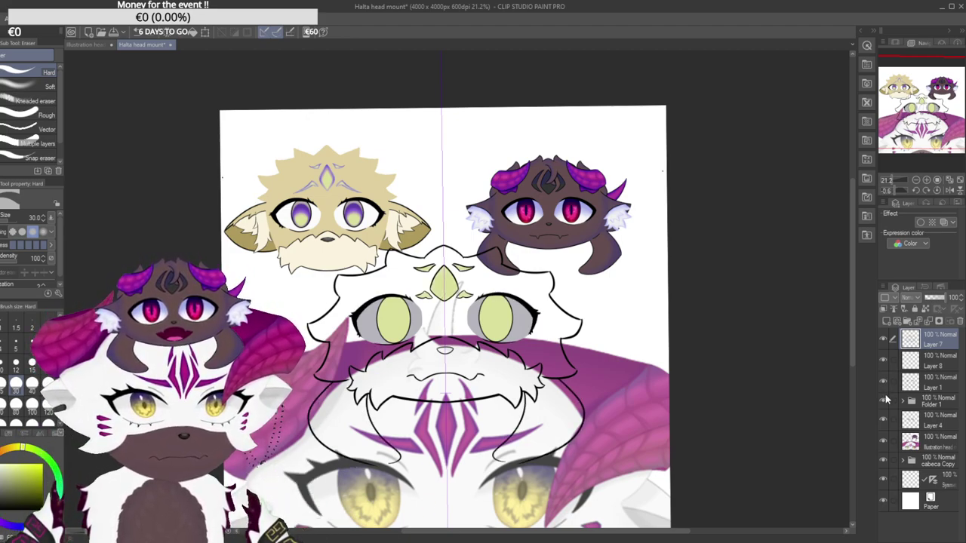
{"action": "left_click", "coordinate": [882, 402]}
{"action": "left_click", "coordinate": [882, 402]}
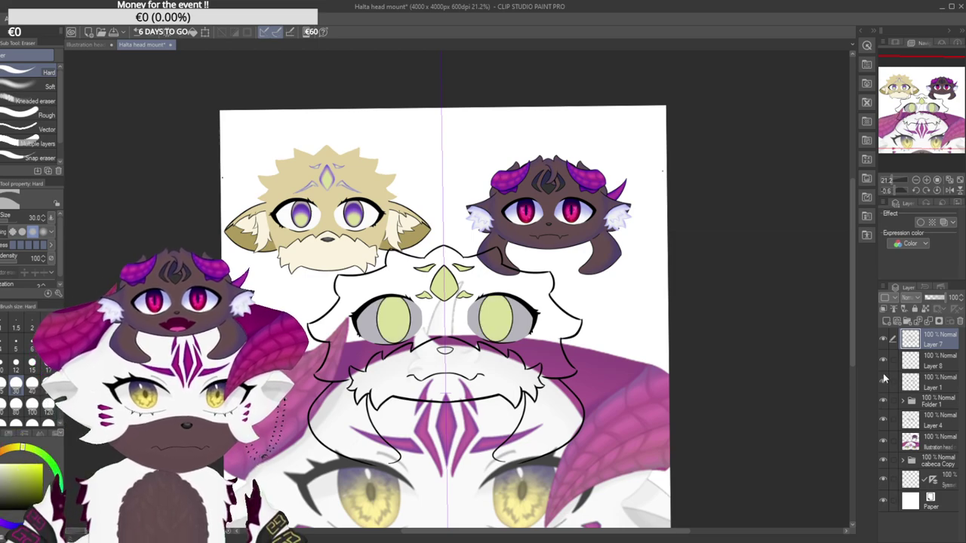
{"action": "left_click", "coordinate": [882, 401]}
{"action": "left_click", "coordinate": [882, 401]}
Check Layer 4 by toggling its visibility, and move it into Folder 1.
{"action": "left_click", "coordinate": [881, 419]}
{"action": "left_click", "coordinate": [881, 420]}
{"action": "left_click", "coordinate": [901, 401]}
{"action": "left_click_drag", "start_coordinate": [929, 453], "coordinate": [933, 437]}
{"action": "left_click", "coordinate": [901, 389]}
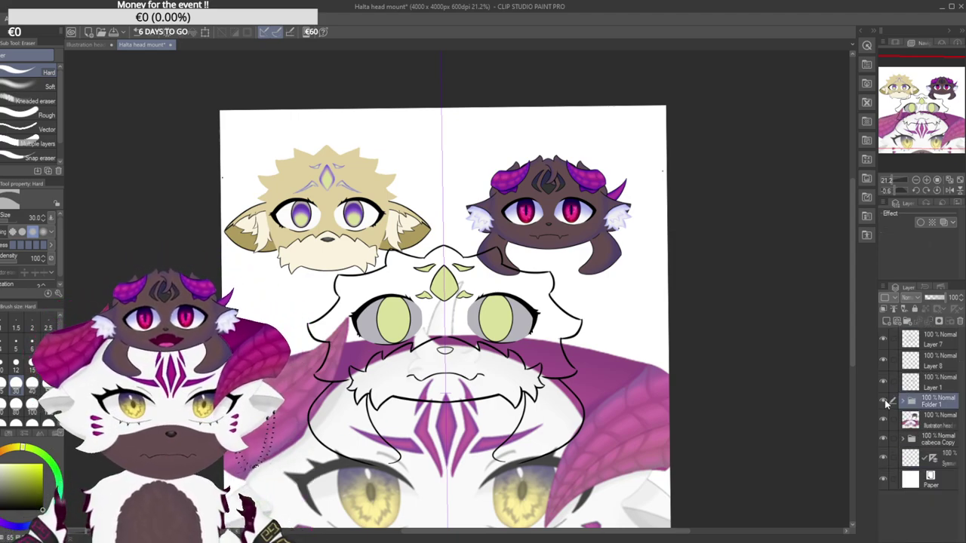
Hide and show Folder 1 repeatedly to check that it contains the complete eye colouring.
{"action": "left_click", "coordinate": [884, 402]}
{"action": "left_click", "coordinate": [883, 402]}
{"action": "left_click", "coordinate": [884, 402]}
{"action": "left_click", "coordinate": [883, 402]}
{"action": "left_click", "coordinate": [884, 403]}
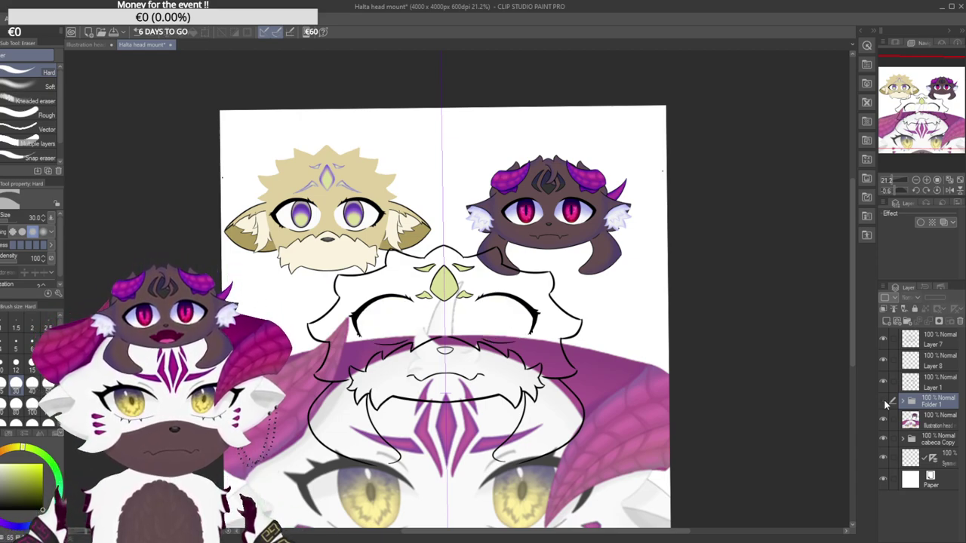
{"action": "left_click", "coordinate": [884, 403]}
{"action": "left_click", "coordinate": [884, 403]}
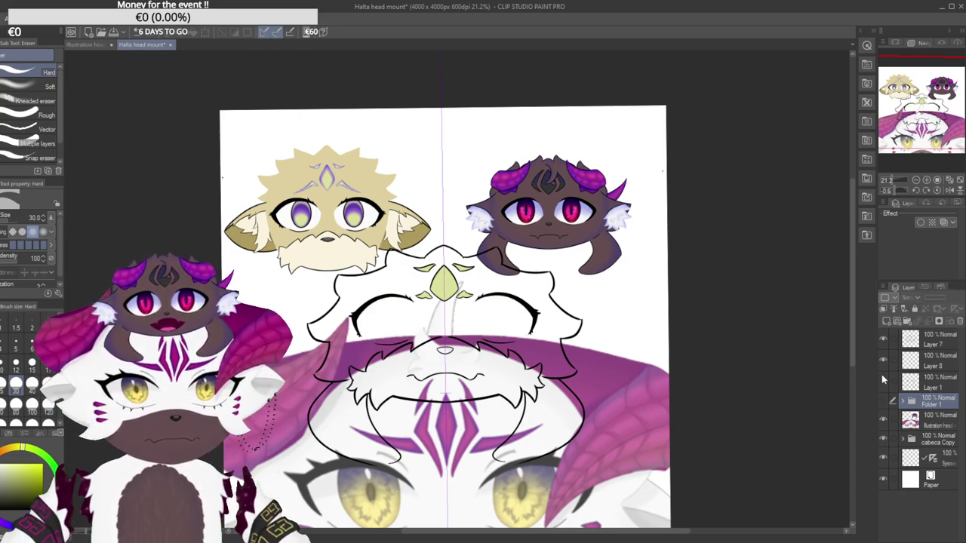
{"action": "left_click", "coordinate": [884, 402]}
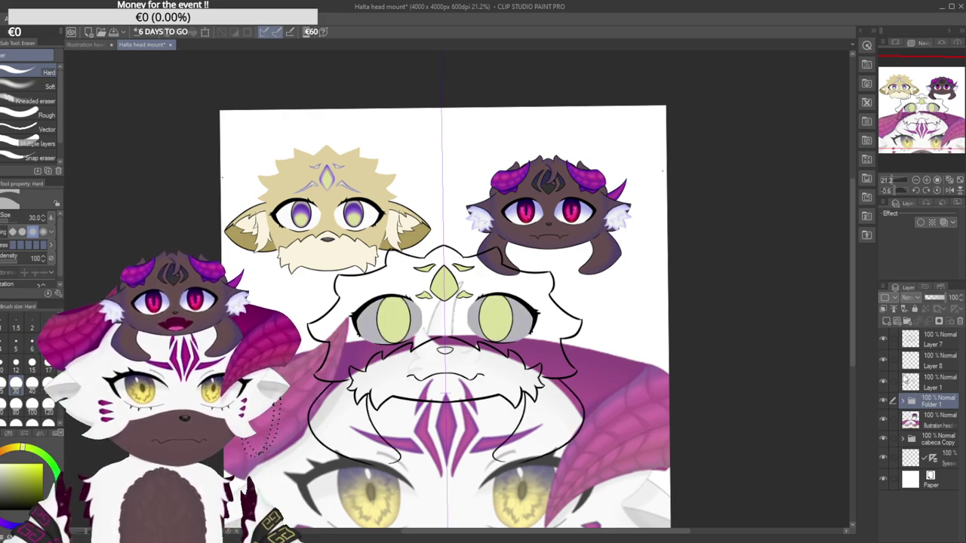
Recheck the contents of Layer 8, Layer 7 and Layer 1 by toggling their visibility.
{"action": "left_click", "coordinate": [883, 363]}
{"action": "left_click", "coordinate": [882, 365]}
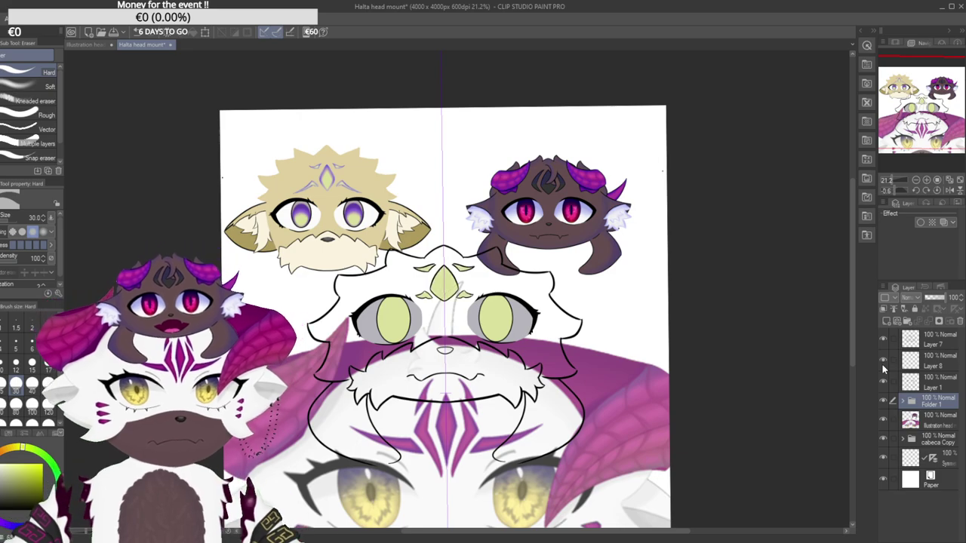
{"action": "left_click", "coordinate": [883, 381]}
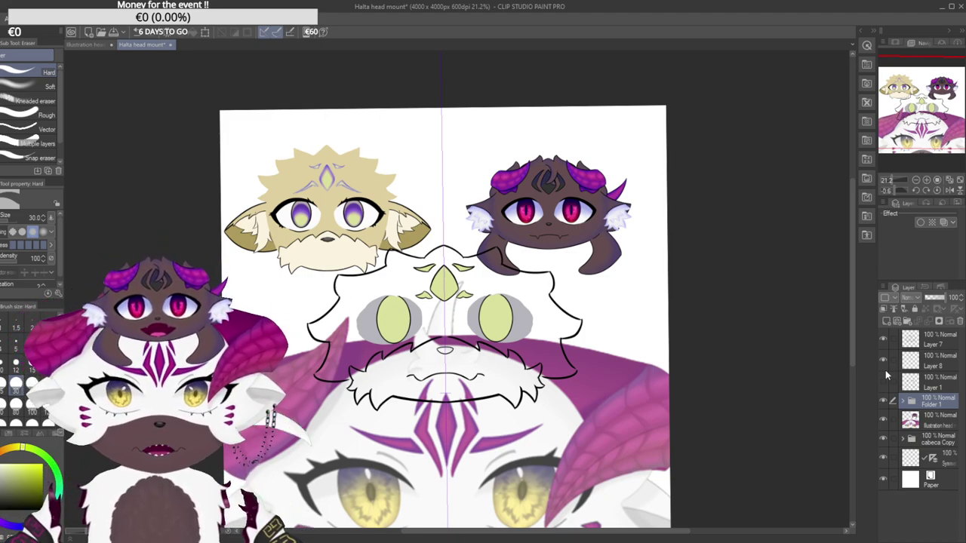
{"action": "left_click", "coordinate": [884, 382]}
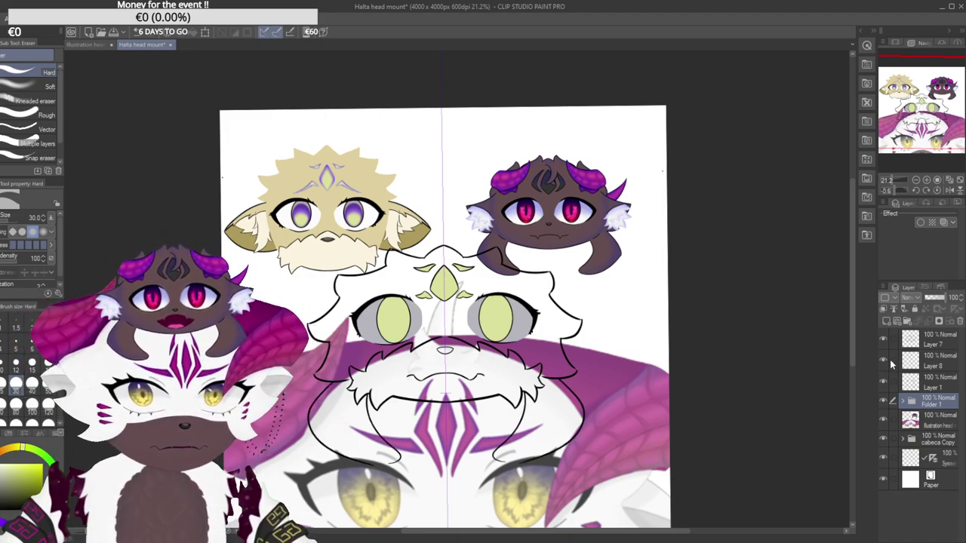
{"action": "left_click", "coordinate": [884, 361]}
{"action": "left_click", "coordinate": [883, 361]}
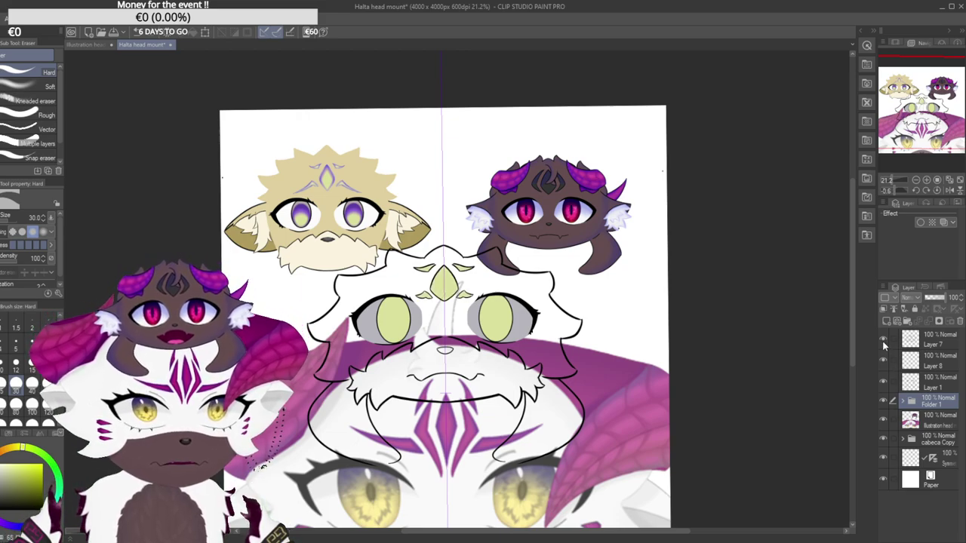
{"action": "left_click", "coordinate": [883, 340]}
{"action": "left_click", "coordinate": [884, 340]}
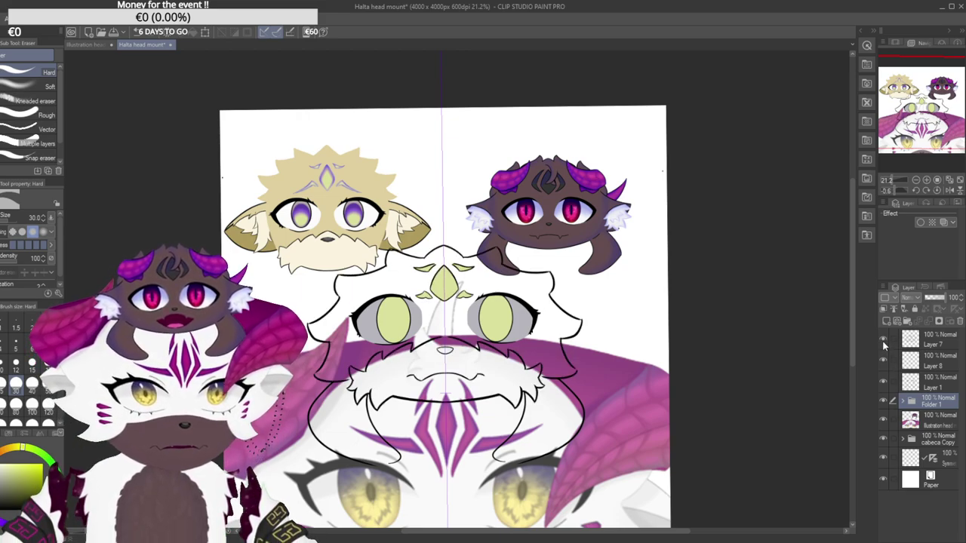
{"action": "left_click", "coordinate": [909, 384]}
{"action": "left_click", "coordinate": [883, 381]}
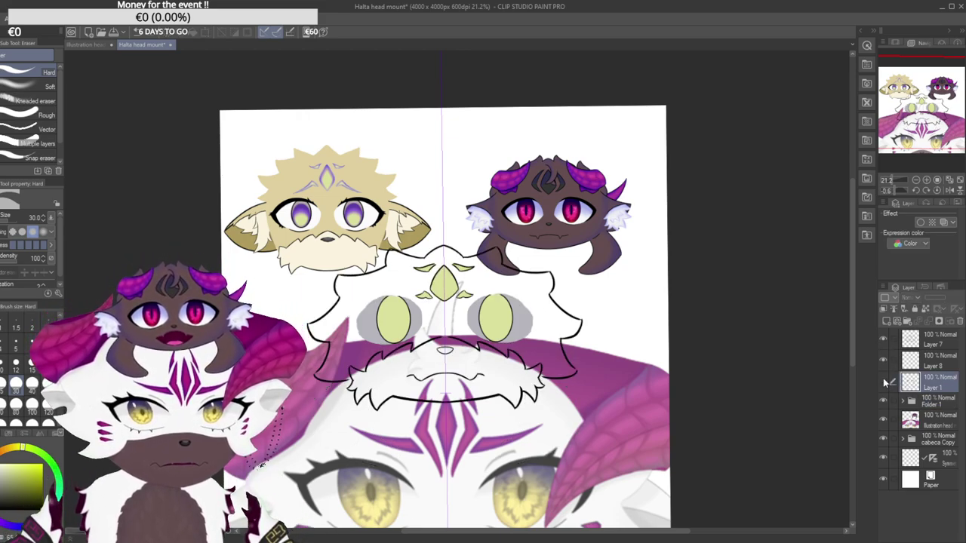
{"action": "left_click", "coordinate": [883, 380]}
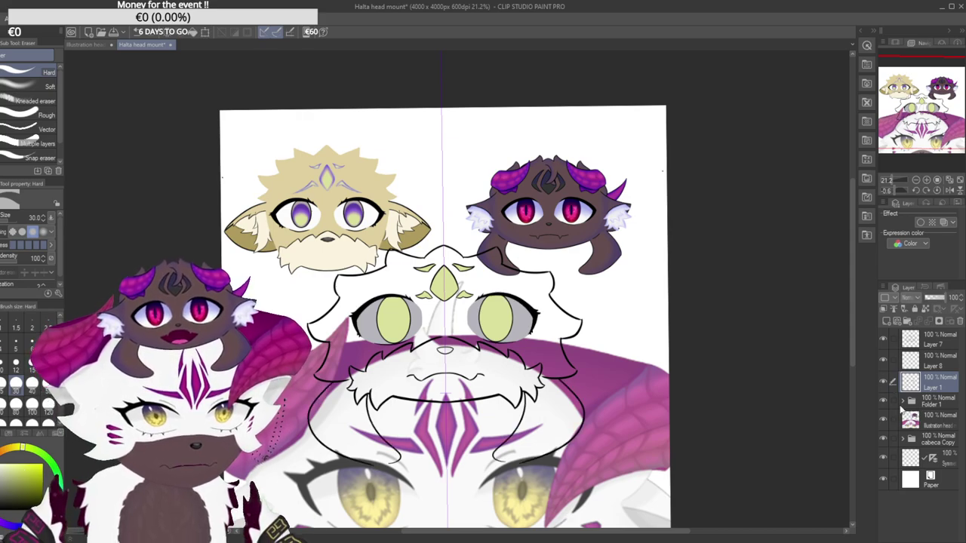
Add a new raster layer above the reference illustration and block in the face's beige base colour with the G-pen at size 200.
{"action": "left_click", "coordinate": [919, 419]}
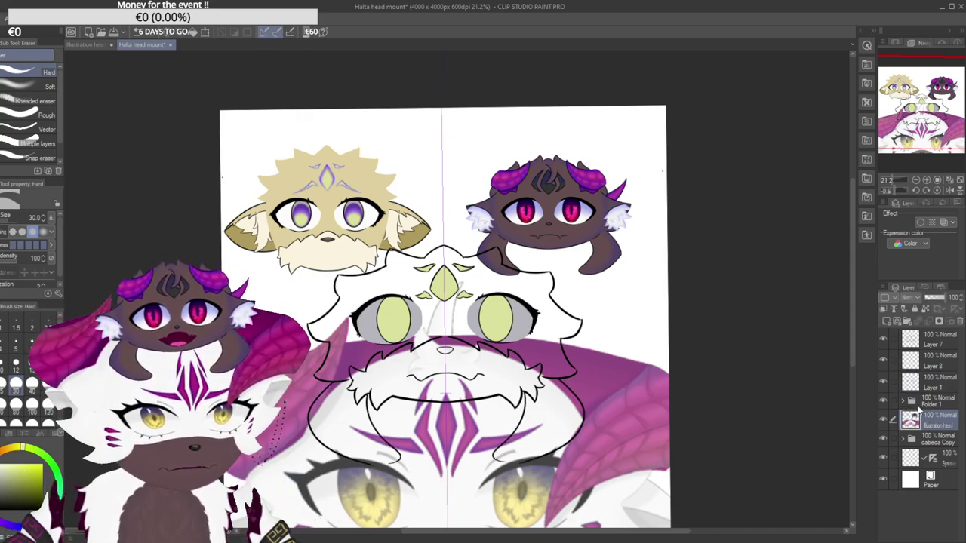
{"action": "left_click", "coordinate": [886, 320]}
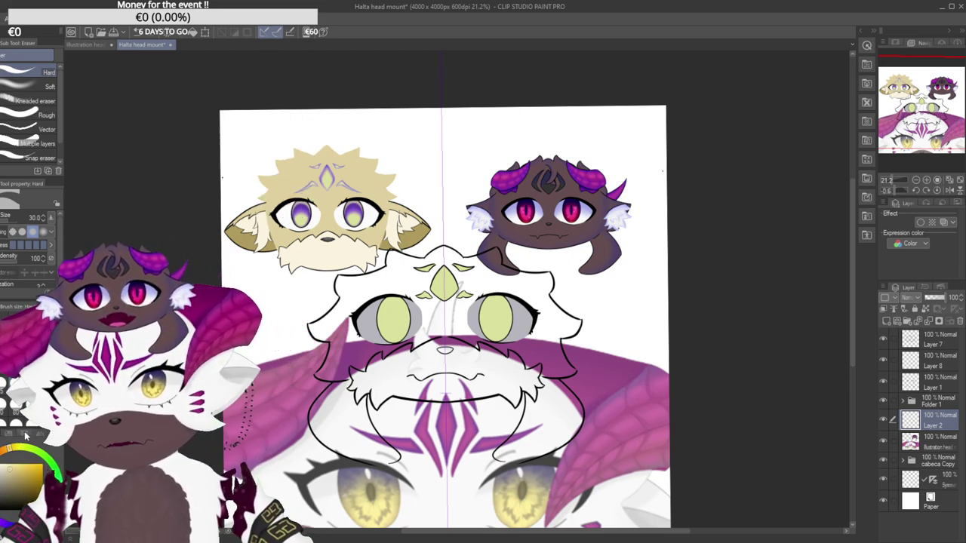
{"action": "key", "text": "p"}
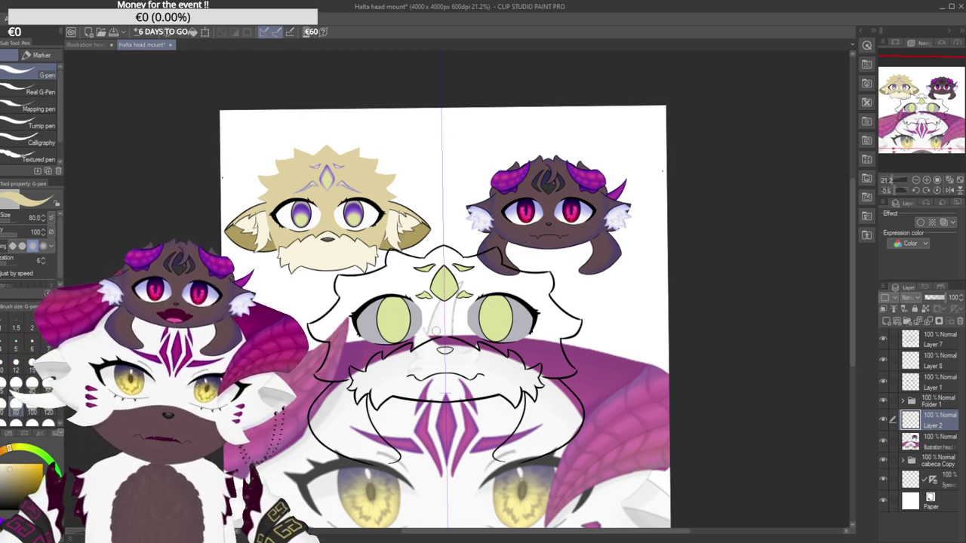
{"action": "scroll", "coordinate": [436, 331], "scroll_direction": "up", "scroll_amount": 2}
{"action": "mouse_move", "coordinate": [447, 341]}
{"action": "left_mouse_down"}
{"action": "mouse_move", "coordinate": [493, 355]}
{"action": "mouse_move", "coordinate": [468, 339]}
{"action": "mouse_move", "coordinate": [477, 350]}
{"action": "mouse_move", "coordinate": [456, 290]}
{"action": "mouse_move", "coordinate": [472, 326]}
{"action": "mouse_move", "coordinate": [460, 359]}
{"action": "mouse_move", "coordinate": [453, 317]}
{"action": "mouse_move", "coordinate": [503, 369]}
{"action": "mouse_move", "coordinate": [504, 336]}
{"action": "mouse_move", "coordinate": [526, 375]}
{"action": "mouse_move", "coordinate": [513, 352]}
{"action": "mouse_move", "coordinate": [600, 391]}
{"action": "mouse_move", "coordinate": [609, 367]}
{"action": "mouse_move", "coordinate": [599, 347]}
{"action": "mouse_move", "coordinate": [574, 372]}
{"action": "mouse_move", "coordinate": [596, 325]}
{"action": "mouse_move", "coordinate": [602, 330]}
{"action": "mouse_move", "coordinate": [586, 302]}
{"action": "mouse_move", "coordinate": [539, 274]}
{"action": "mouse_move", "coordinate": [472, 273]}
{"action": "mouse_move", "coordinate": [493, 267]}
{"action": "mouse_move", "coordinate": [462, 235]}
{"action": "mouse_move", "coordinate": [456, 246]}
{"action": "mouse_move", "coordinate": [538, 278]}
{"action": "mouse_move", "coordinate": [528, 304]}
{"action": "left_mouse_up"}
{"action": "left_click", "coordinate": [19, 425]}
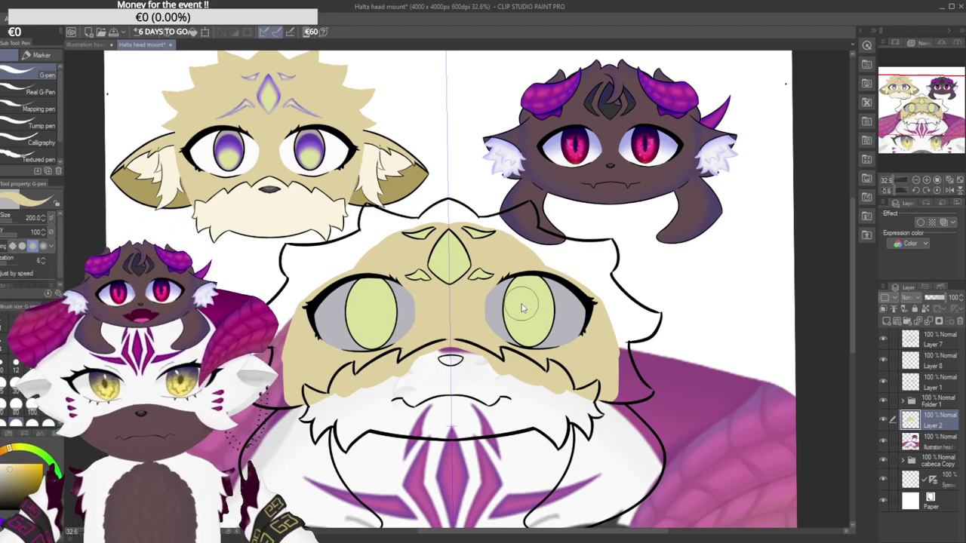
Reduce the G-pen size to 30 and paint beige inside the outline around the large head's central crest.
{"action": "scroll", "coordinate": [457, 181], "scroll_direction": "up", "scroll_amount": 5}
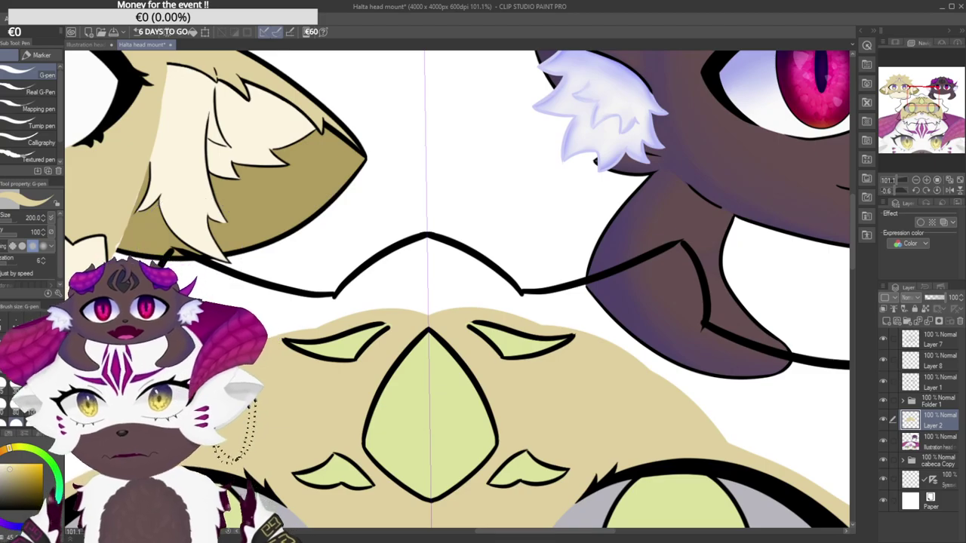
{"action": "key", "text": "["}
{"action": "key", "text": "["}
{"action": "key", "text": "["}
{"action": "key", "text": "["}
{"action": "key", "text": "["}
{"action": "key", "text": "["}
{"action": "key", "text": "["}
{"action": "key", "text": "["}
{"action": "key", "text": "["}
{"action": "key", "text": "["}
{"action": "left_click_drag", "start_coordinate": [366, 97], "coordinate": [415, 263]}
{"action": "mouse_move", "coordinate": [359, 408]}
{"action": "left_mouse_down"}
{"action": "mouse_move", "coordinate": [348, 490]}
{"action": "mouse_move", "coordinate": [347, 400]}
{"action": "mouse_move", "coordinate": [345, 433]}
{"action": "mouse_move", "coordinate": [389, 313]}
{"action": "mouse_move", "coordinate": [370, 340]}
{"action": "mouse_move", "coordinate": [360, 367]}
{"action": "mouse_move", "coordinate": [414, 281]}
{"action": "left_mouse_up"}
{"action": "mouse_move", "coordinate": [410, 264]}
{"action": "left_mouse_down"}
{"action": "mouse_move", "coordinate": [435, 275]}
{"action": "mouse_move", "coordinate": [408, 306]}
{"action": "mouse_move", "coordinate": [423, 301]}
{"action": "mouse_move", "coordinate": [369, 425]}
{"action": "mouse_move", "coordinate": [366, 478]}
{"action": "mouse_move", "coordinate": [395, 451]}
{"action": "mouse_move", "coordinate": [412, 331]}
{"action": "mouse_move", "coordinate": [405, 402]}
{"action": "mouse_move", "coordinate": [421, 424]}
{"action": "mouse_move", "coordinate": [445, 411]}
{"action": "mouse_move", "coordinate": [486, 430]}
{"action": "left_mouse_up"}
{"action": "left_click_drag", "start_coordinate": [522, 285], "coordinate": [366, 324]}
{"action": "left_click_drag", "start_coordinate": [463, 225], "coordinate": [434, 222]}
{"action": "mouse_move", "coordinate": [532, 163]}
{"action": "left_mouse_down"}
{"action": "mouse_move", "coordinate": [396, 322]}
{"action": "mouse_move", "coordinate": [437, 252]}
{"action": "mouse_move", "coordinate": [427, 250]}
{"action": "left_mouse_up"}
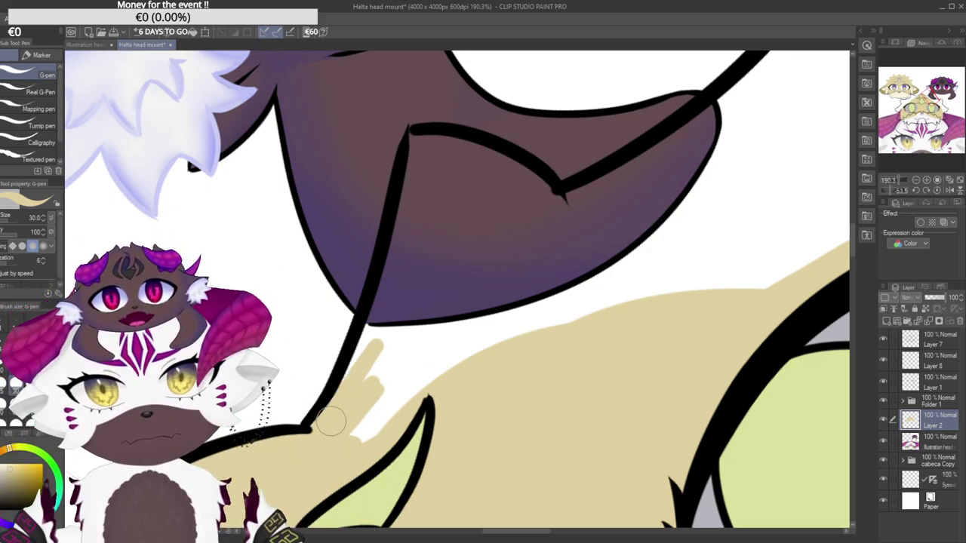
Paint a beige border along both inner edges of the pointed head tuft that overlaps the dark character's ear.
{"action": "left_click_drag", "start_coordinate": [389, 276], "coordinate": [412, 178]}
{"action": "scroll", "coordinate": [412, 151], "scroll_direction": "up", "scroll_amount": 3}
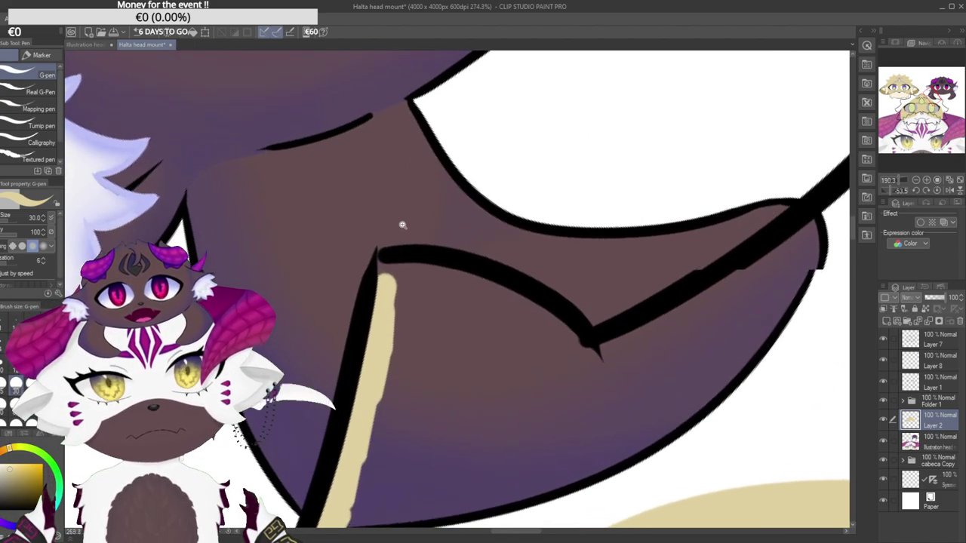
{"action": "mouse_move", "coordinate": [381, 279]}
{"action": "left_mouse_down"}
{"action": "mouse_move", "coordinate": [383, 270]}
{"action": "mouse_move", "coordinate": [431, 274]}
{"action": "mouse_move", "coordinate": [548, 319]}
{"action": "mouse_move", "coordinate": [573, 343]}
{"action": "mouse_move", "coordinate": [683, 331]}
{"action": "mouse_move", "coordinate": [579, 348]}
{"action": "mouse_move", "coordinate": [523, 240]}
{"action": "mouse_move", "coordinate": [449, 215]}
{"action": "mouse_move", "coordinate": [387, 312]}
{"action": "mouse_move", "coordinate": [391, 256]}
{"action": "left_mouse_up"}
{"action": "left_click_drag", "start_coordinate": [492, 91], "coordinate": [446, 339]}
{"action": "mouse_move", "coordinate": [416, 168]}
{"action": "left_mouse_down"}
{"action": "mouse_move", "coordinate": [477, 353]}
{"action": "mouse_move", "coordinate": [399, 231]}
{"action": "mouse_move", "coordinate": [470, 188]}
{"action": "mouse_move", "coordinate": [451, 199]}
{"action": "left_mouse_up"}
{"action": "left_click_drag", "start_coordinate": [391, 141], "coordinate": [399, 170]}
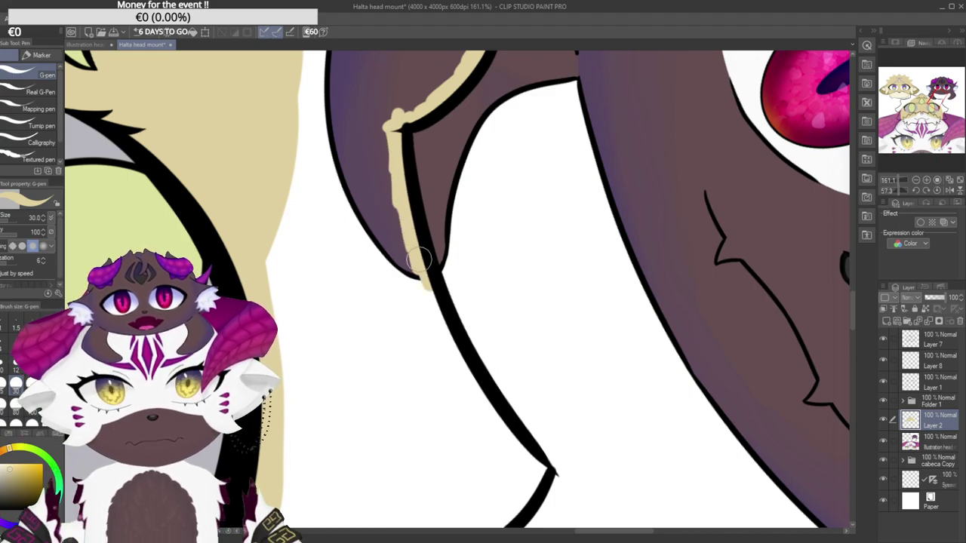
Continue the beige border inside the head outline from the pointed tuft around the upper side corner to the next notch.
{"action": "left_click_drag", "start_coordinate": [459, 394], "coordinate": [411, 341]}
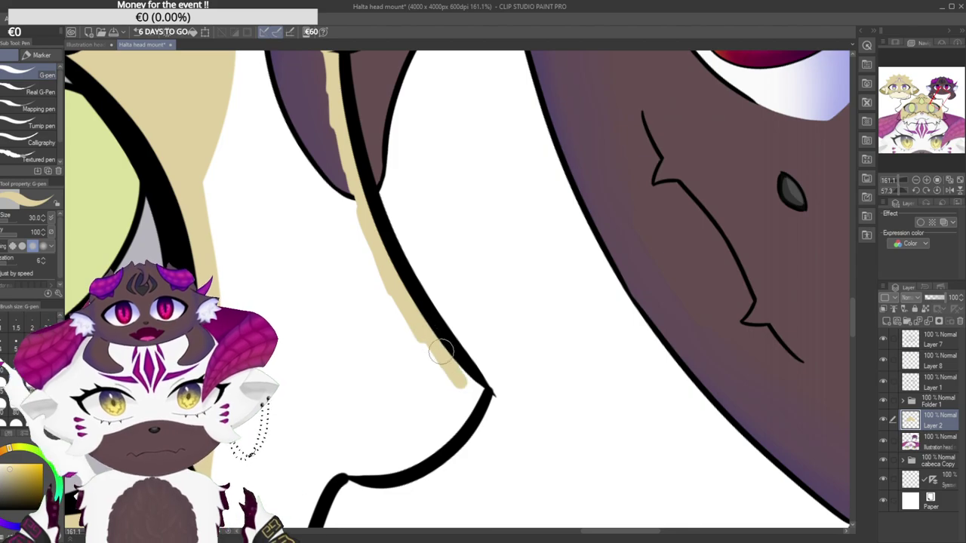
{"action": "left_click_drag", "start_coordinate": [481, 401], "coordinate": [513, 404]}
{"action": "mouse_move", "coordinate": [459, 429]}
{"action": "left_mouse_down"}
{"action": "mouse_move", "coordinate": [448, 429]}
{"action": "mouse_move", "coordinate": [502, 347]}
{"action": "mouse_move", "coordinate": [387, 262]}
{"action": "mouse_move", "coordinate": [422, 213]}
{"action": "mouse_move", "coordinate": [397, 254]}
{"action": "left_mouse_up"}
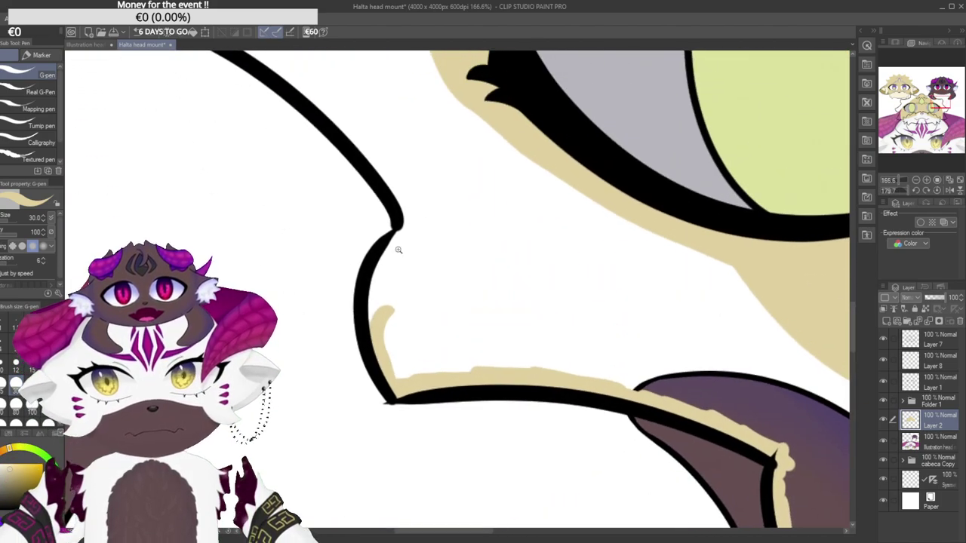
{"action": "left_click_drag", "start_coordinate": [414, 150], "coordinate": [383, 142]}
{"action": "scroll", "coordinate": [362, 241], "scroll_direction": "up", "scroll_amount": 1}
{"action": "scroll", "coordinate": [384, 316], "scroll_direction": "up", "scroll_amount": 1}
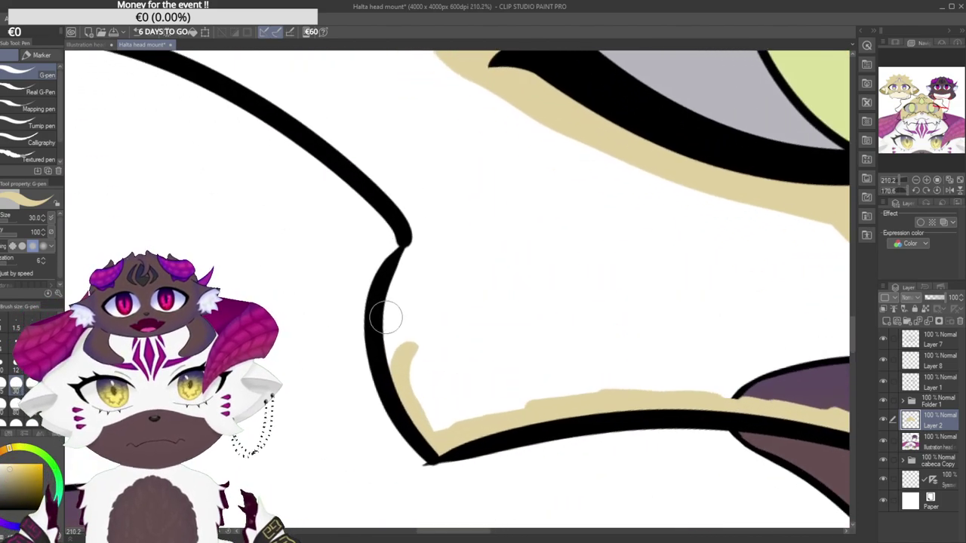
{"action": "left_click_drag", "start_coordinate": [384, 344], "coordinate": [424, 261]}
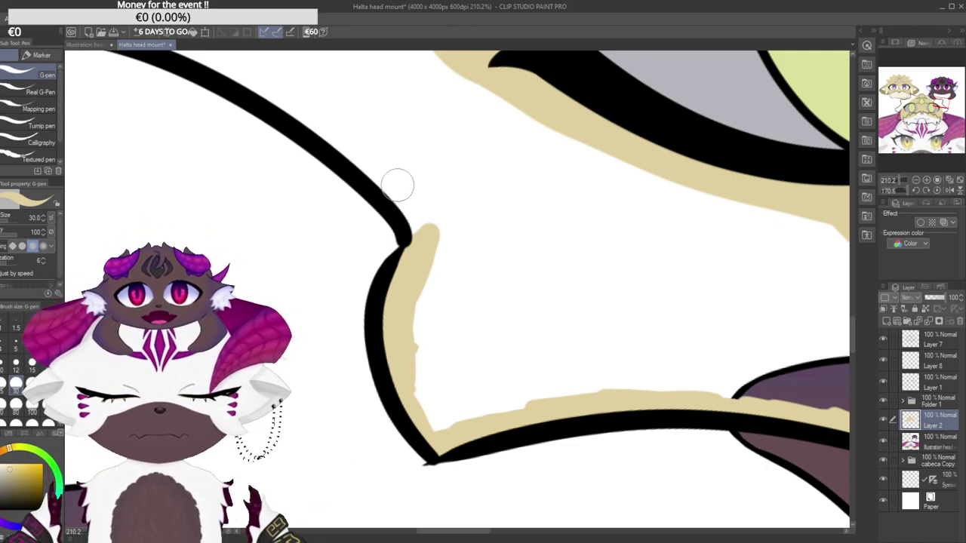
Paint the beige border along the upper edge and around the tip of the middle side tuft.
{"action": "left_click_drag", "start_coordinate": [415, 132], "coordinate": [332, 321]}
{"action": "left_click_drag", "start_coordinate": [349, 272], "coordinate": [383, 195]}
{"action": "scroll", "coordinate": [381, 194], "scroll_direction": "up", "scroll_amount": 3}
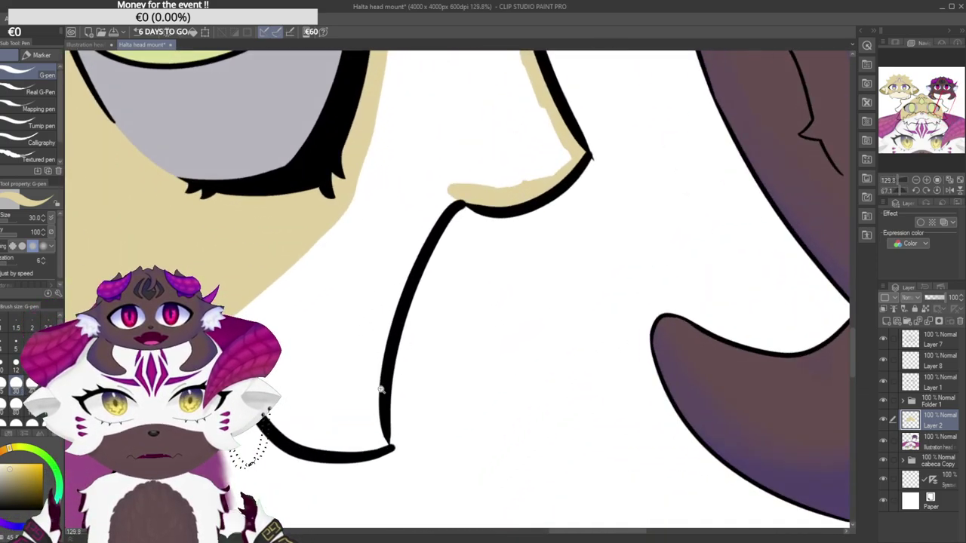
{"action": "scroll", "coordinate": [373, 435], "scroll_direction": "up", "scroll_amount": 2}
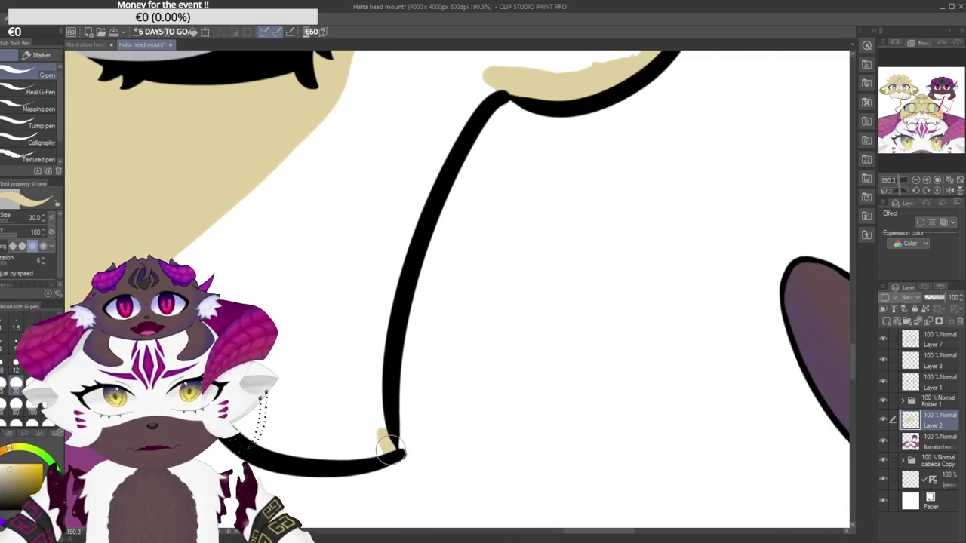
{"action": "scroll", "coordinate": [390, 448], "scroll_direction": "up", "scroll_amount": 1}
{"action": "mouse_move", "coordinate": [388, 450]}
{"action": "left_mouse_down"}
{"action": "mouse_move", "coordinate": [374, 367]}
{"action": "mouse_move", "coordinate": [384, 249]}
{"action": "mouse_move", "coordinate": [420, 147]}
{"action": "left_mouse_up"}
{"action": "left_click_drag", "start_coordinate": [453, 84], "coordinate": [383, 311]}
{"action": "left_click_drag", "start_coordinate": [433, 171], "coordinate": [417, 175]}
{"action": "mouse_move", "coordinate": [369, 413]}
{"action": "left_mouse_down"}
{"action": "mouse_move", "coordinate": [357, 449]}
{"action": "mouse_move", "coordinate": [420, 206]}
{"action": "mouse_move", "coordinate": [362, 365]}
{"action": "mouse_move", "coordinate": [384, 302]}
{"action": "mouse_move", "coordinate": [441, 206]}
{"action": "left_mouse_up"}
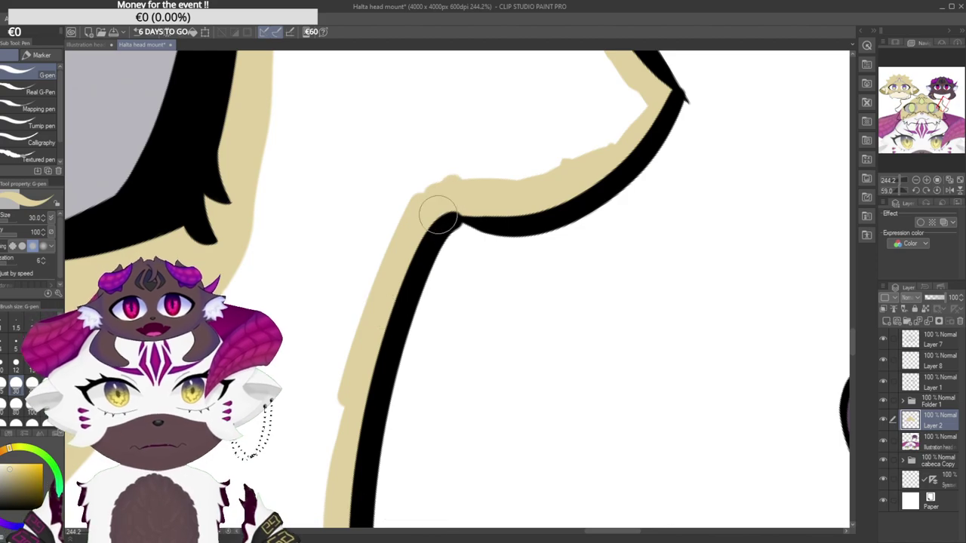
{"action": "mouse_move", "coordinate": [344, 385]}
{"action": "left_mouse_down"}
{"action": "mouse_move", "coordinate": [402, 211]}
{"action": "mouse_move", "coordinate": [365, 200]}
{"action": "mouse_move", "coordinate": [457, 185]}
{"action": "mouse_move", "coordinate": [473, 266]}
{"action": "mouse_move", "coordinate": [394, 249]}
{"action": "mouse_move", "coordinate": [360, 88]}
{"action": "mouse_move", "coordinate": [291, 196]}
{"action": "mouse_move", "coordinate": [295, 154]}
{"action": "mouse_move", "coordinate": [314, 365]}
{"action": "mouse_move", "coordinate": [274, 241]}
{"action": "mouse_move", "coordinate": [306, 323]}
{"action": "mouse_move", "coordinate": [311, 288]}
{"action": "mouse_move", "coordinate": [337, 423]}
{"action": "left_mouse_up"}
{"action": "mouse_move", "coordinate": [329, 368]}
{"action": "left_mouse_down"}
{"action": "mouse_move", "coordinate": [338, 278]}
{"action": "mouse_move", "coordinate": [371, 213]}
{"action": "mouse_move", "coordinate": [336, 260]}
{"action": "mouse_move", "coordinate": [426, 186]}
{"action": "mouse_move", "coordinate": [471, 132]}
{"action": "mouse_move", "coordinate": [300, 296]}
{"action": "mouse_move", "coordinate": [337, 350]}
{"action": "left_mouse_up"}
{"action": "mouse_move", "coordinate": [347, 407]}
{"action": "left_mouse_down"}
{"action": "mouse_move", "coordinate": [382, 358]}
{"action": "mouse_move", "coordinate": [427, 203]}
{"action": "left_mouse_up"}
Paint the beige border along the outer edge, tip and bottom edge of the lowest cheek tuft.
{"action": "left_click_drag", "start_coordinate": [388, 197], "coordinate": [351, 228]}
{"action": "mouse_move", "coordinate": [406, 125]}
{"action": "left_mouse_down"}
{"action": "mouse_move", "coordinate": [344, 220]}
{"action": "mouse_move", "coordinate": [323, 341]}
{"action": "mouse_move", "coordinate": [323, 435]}
{"action": "left_mouse_up"}
{"action": "mouse_move", "coordinate": [309, 505]}
{"action": "left_mouse_down"}
{"action": "mouse_move", "coordinate": [333, 301]}
{"action": "mouse_move", "coordinate": [347, 283]}
{"action": "mouse_move", "coordinate": [389, 373]}
{"action": "left_mouse_up"}
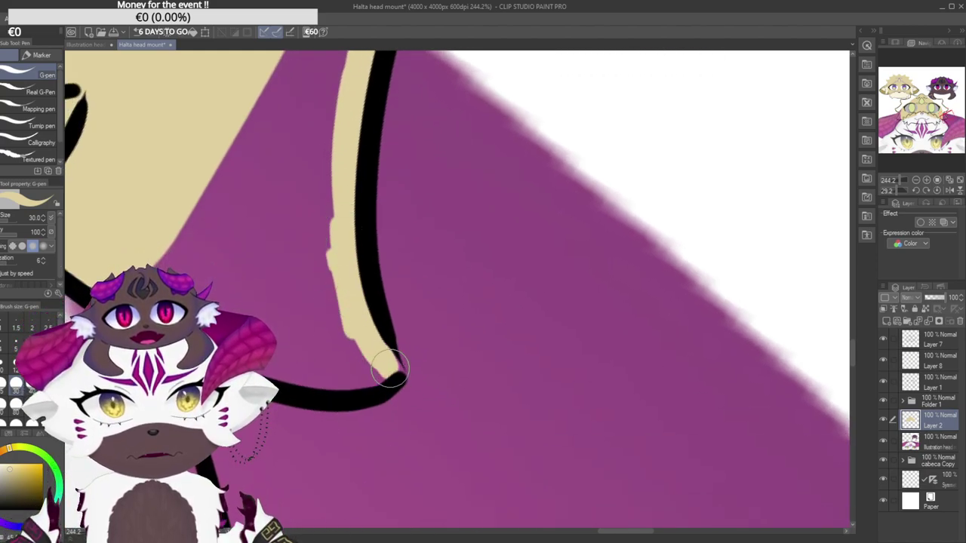
{"action": "mouse_move", "coordinate": [291, 238]}
{"action": "left_mouse_down"}
{"action": "mouse_move", "coordinate": [304, 153]}
{"action": "mouse_move", "coordinate": [439, 265]}
{"action": "left_mouse_up"}
{"action": "mouse_move", "coordinate": [342, 181]}
{"action": "left_mouse_down"}
{"action": "mouse_move", "coordinate": [385, 92]}
{"action": "mouse_move", "coordinate": [422, 92]}
{"action": "mouse_move", "coordinate": [337, 228]}
{"action": "mouse_move", "coordinate": [327, 295]}
{"action": "mouse_move", "coordinate": [317, 226]}
{"action": "mouse_move", "coordinate": [304, 246]}
{"action": "left_mouse_up"}
{"action": "mouse_move", "coordinate": [344, 434]}
{"action": "left_mouse_down"}
{"action": "mouse_move", "coordinate": [325, 420]}
{"action": "mouse_move", "coordinate": [297, 237]}
{"action": "mouse_move", "coordinate": [299, 159]}
{"action": "left_mouse_up"}
{"action": "mouse_move", "coordinate": [300, 291]}
{"action": "left_mouse_down"}
{"action": "mouse_move", "coordinate": [324, 207]}
{"action": "mouse_move", "coordinate": [335, 212]}
{"action": "mouse_move", "coordinate": [335, 322]}
{"action": "mouse_move", "coordinate": [357, 415]}
{"action": "left_mouse_up"}
{"action": "left_click_drag", "start_coordinate": [362, 238], "coordinate": [402, 381]}
{"action": "left_click_drag", "start_coordinate": [339, 279], "coordinate": [257, 305]}
{"action": "left_click_drag", "start_coordinate": [332, 233], "coordinate": [345, 196]}
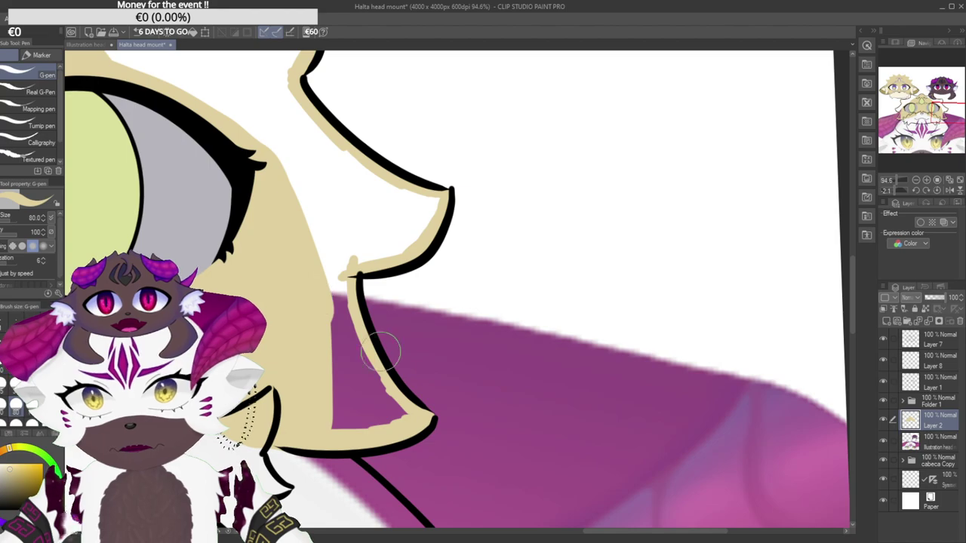
Fill the interior of the lowest cheek tuft with beige using the G-pen at size 80.
{"action": "mouse_move", "coordinate": [330, 290]}
{"action": "left_mouse_down"}
{"action": "mouse_move", "coordinate": [350, 393]}
{"action": "mouse_move", "coordinate": [335, 411]}
{"action": "left_mouse_up"}
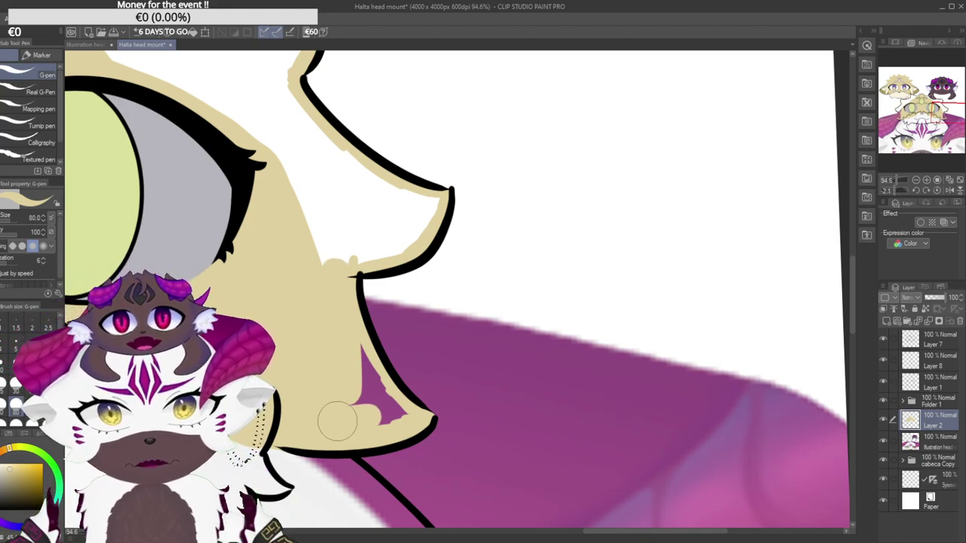
{"action": "left_click_drag", "start_coordinate": [396, 415], "coordinate": [368, 380]}
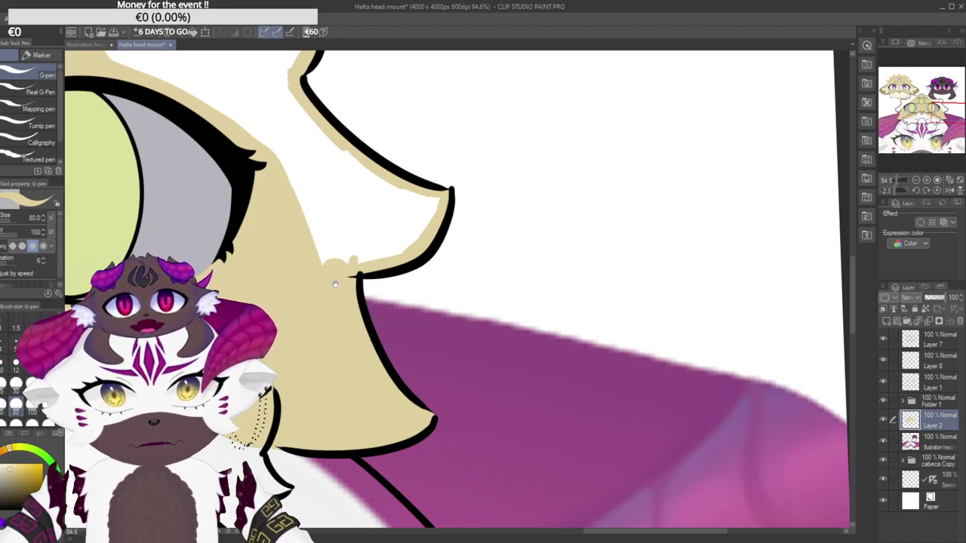
{"action": "left_click_drag", "start_coordinate": [335, 301], "coordinate": [370, 416]}
{"action": "left_click_drag", "start_coordinate": [345, 311], "coordinate": [377, 373]}
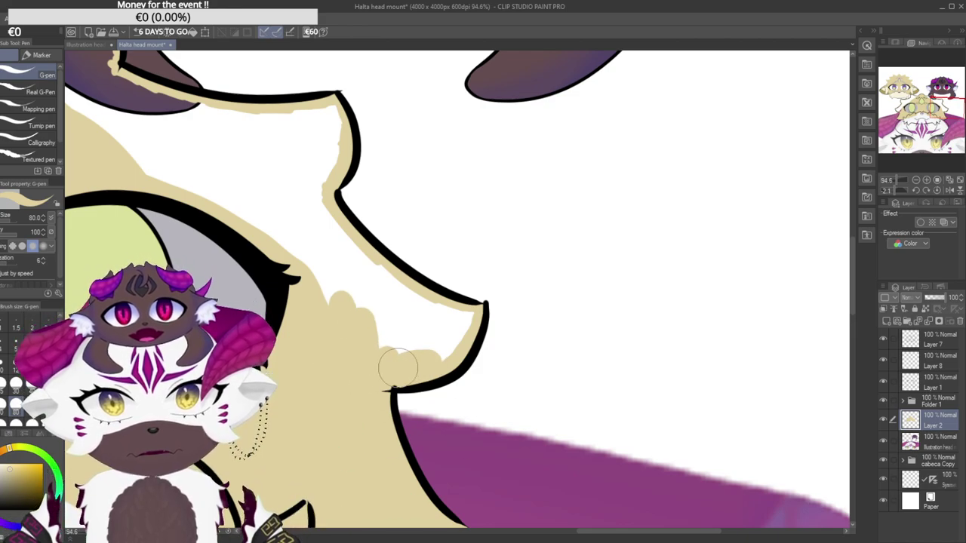
Fill the middle side tuft and the upper side corner of the head with beige.
{"action": "mouse_move", "coordinate": [429, 317]}
{"action": "left_mouse_down"}
{"action": "mouse_move", "coordinate": [401, 298]}
{"action": "mouse_move", "coordinate": [414, 309]}
{"action": "mouse_move", "coordinate": [398, 345]}
{"action": "mouse_move", "coordinate": [361, 329]}
{"action": "mouse_move", "coordinate": [423, 326]}
{"action": "left_mouse_up"}
{"action": "mouse_move", "coordinate": [303, 227]}
{"action": "left_mouse_down"}
{"action": "mouse_move", "coordinate": [389, 313]}
{"action": "mouse_move", "coordinate": [386, 295]}
{"action": "mouse_move", "coordinate": [440, 332]}
{"action": "left_mouse_up"}
{"action": "left_click_drag", "start_coordinate": [348, 270], "coordinate": [384, 366]}
{"action": "left_click_drag", "start_coordinate": [425, 313], "coordinate": [450, 300]}
{"action": "mouse_move", "coordinate": [445, 347]}
{"action": "left_mouse_down"}
{"action": "mouse_move", "coordinate": [443, 372]}
{"action": "mouse_move", "coordinate": [441, 360]}
{"action": "mouse_move", "coordinate": [412, 384]}
{"action": "left_mouse_up"}
{"action": "left_click_drag", "start_coordinate": [427, 349], "coordinate": [350, 318]}
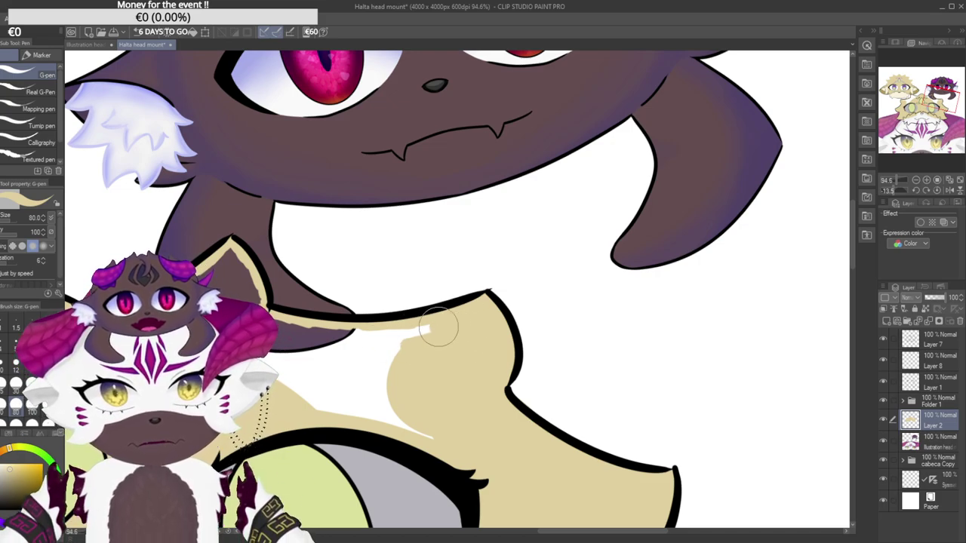
Fill the white gap above the eye with beige, from the upper side corner to the central crest.
{"action": "left_click_drag", "start_coordinate": [402, 343], "coordinate": [350, 336]}
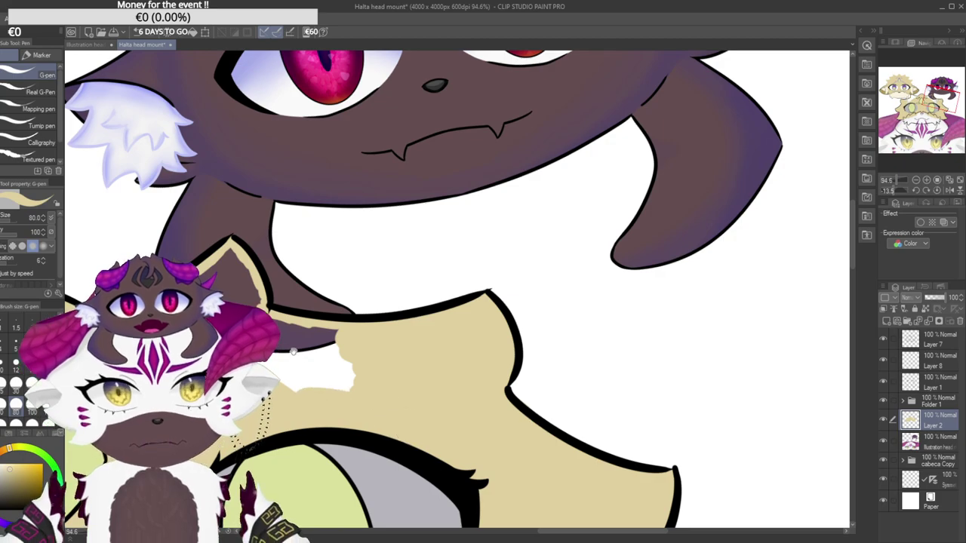
{"action": "left_click_drag", "start_coordinate": [294, 353], "coordinate": [431, 379]}
{"action": "mouse_move", "coordinate": [502, 427]}
{"action": "left_mouse_down"}
{"action": "mouse_move", "coordinate": [519, 405]}
{"action": "mouse_move", "coordinate": [458, 367]}
{"action": "left_mouse_up"}
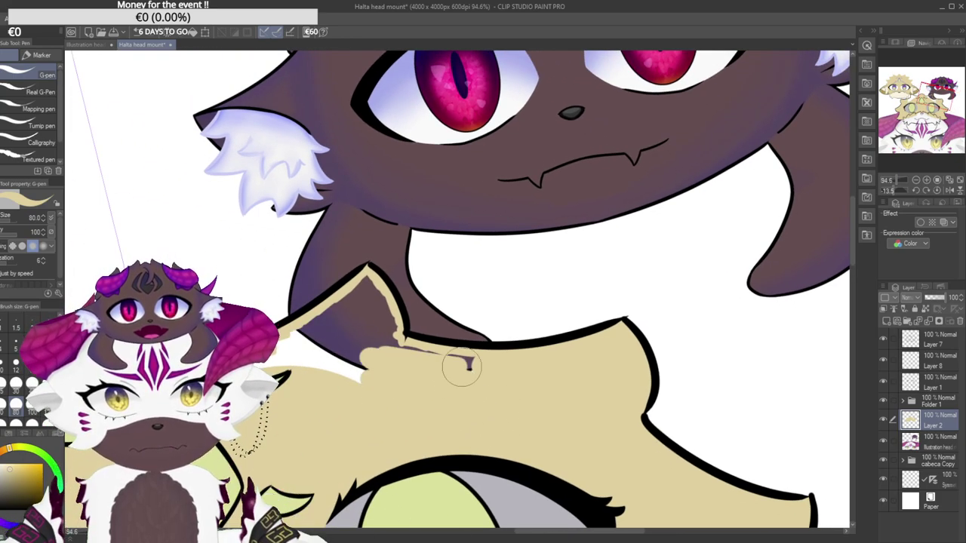
{"action": "left_click_drag", "start_coordinate": [363, 367], "coordinate": [424, 373]}
{"action": "left_click_drag", "start_coordinate": [397, 259], "coordinate": [362, 241]}
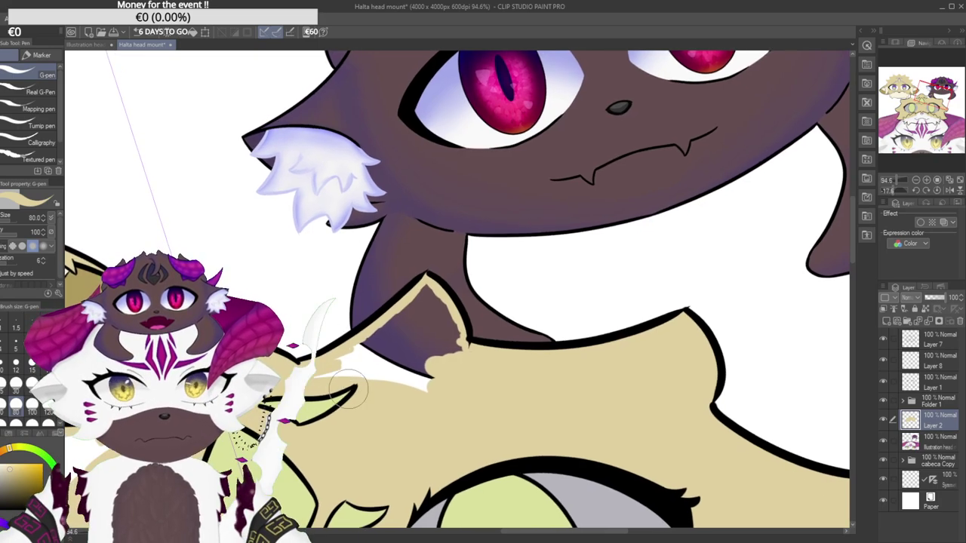
{"action": "left_click_drag", "start_coordinate": [355, 390], "coordinate": [371, 363]}
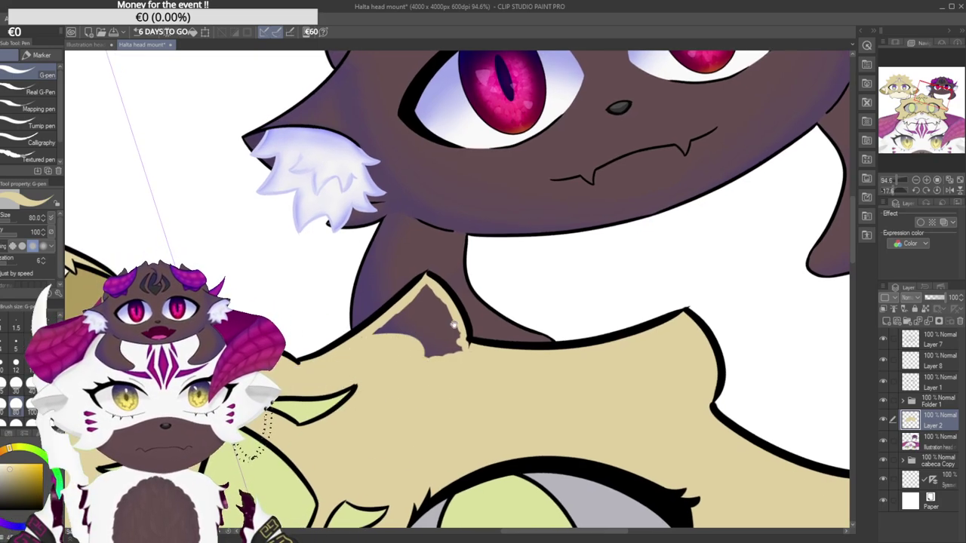
Fill the remaining unpainted patch inside the pointed head tuft with beige.
{"action": "scroll", "coordinate": [446, 334], "scroll_direction": "up", "scroll_amount": 4}
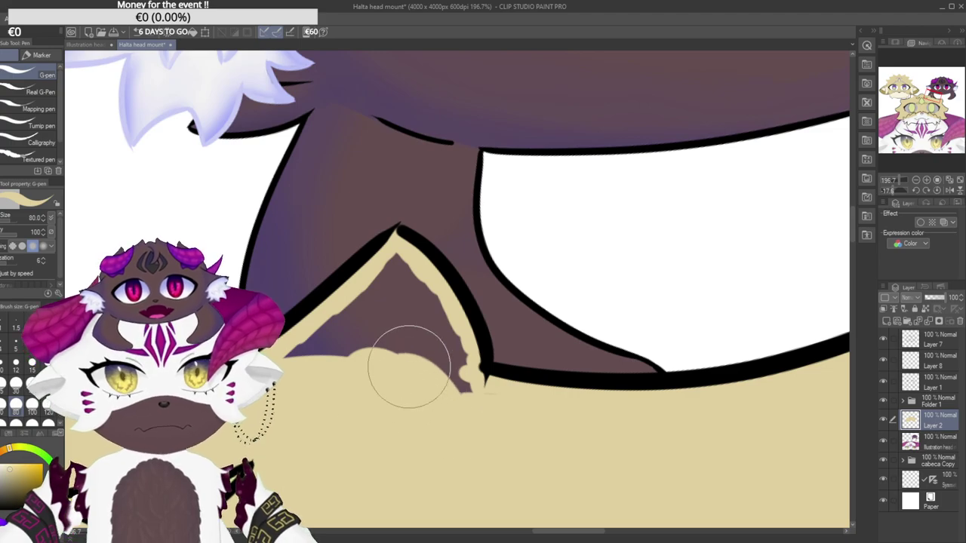
{"action": "mouse_move", "coordinate": [456, 420]}
{"action": "left_mouse_down"}
{"action": "mouse_move", "coordinate": [452, 369]}
{"action": "mouse_move", "coordinate": [431, 345]}
{"action": "mouse_move", "coordinate": [370, 361]}
{"action": "left_mouse_up"}
{"action": "mouse_move", "coordinate": [280, 371]}
{"action": "left_mouse_down"}
{"action": "mouse_move", "coordinate": [410, 291]}
{"action": "mouse_move", "coordinate": [399, 273]}
{"action": "left_mouse_up"}
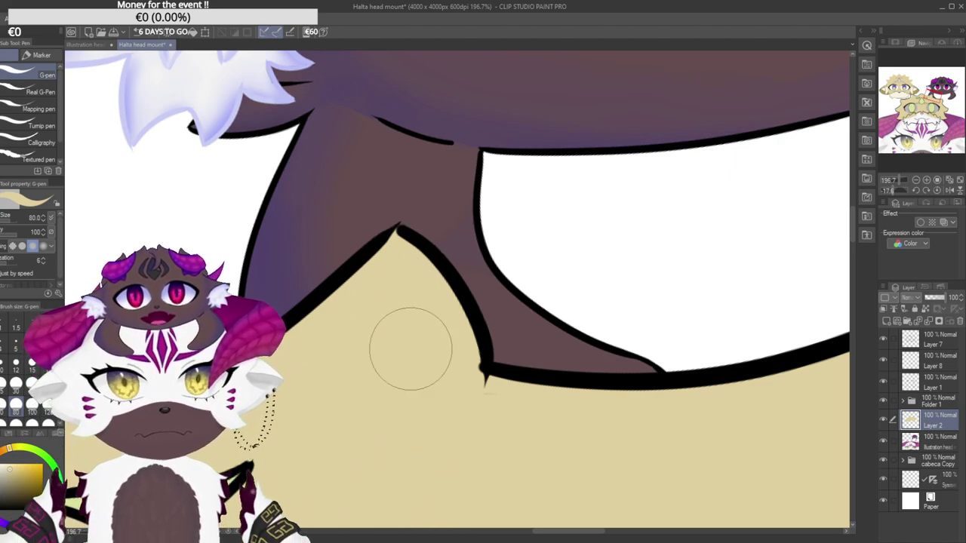
{"action": "left_click_drag", "start_coordinate": [368, 422], "coordinate": [335, 439]}
{"action": "left_click_drag", "start_coordinate": [340, 436], "coordinate": [427, 304]}
Paint beige at the base of the drooping ear, below the cheek tuft and beside the beard fur.
{"action": "left_click_drag", "start_coordinate": [515, 121], "coordinate": [560, 143]}
{"action": "scroll", "coordinate": [559, 141], "scroll_direction": "down", "scroll_amount": 3}
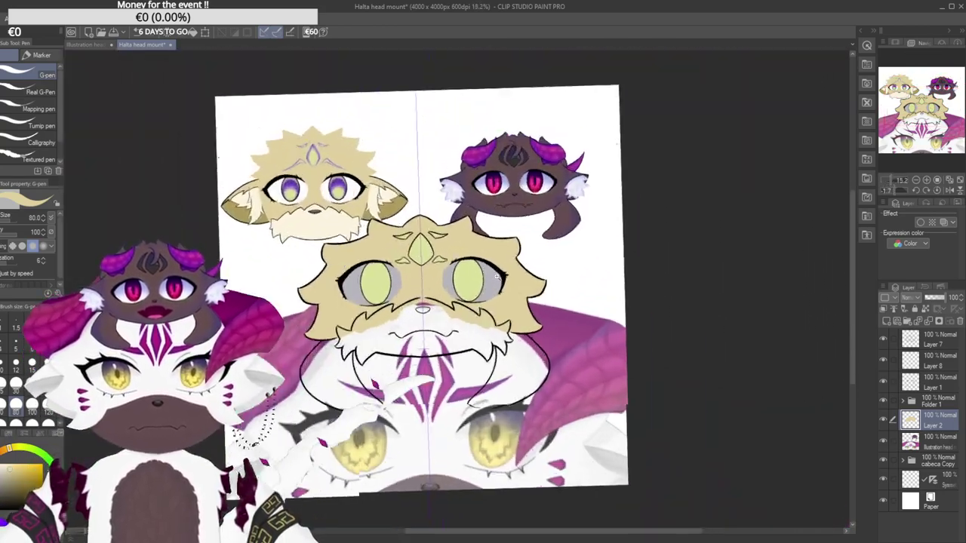
{"action": "mouse_move", "coordinate": [534, 222]}
{"action": "left_mouse_down"}
{"action": "mouse_move", "coordinate": [536, 214]}
{"action": "mouse_move", "coordinate": [533, 225]}
{"action": "left_mouse_up"}
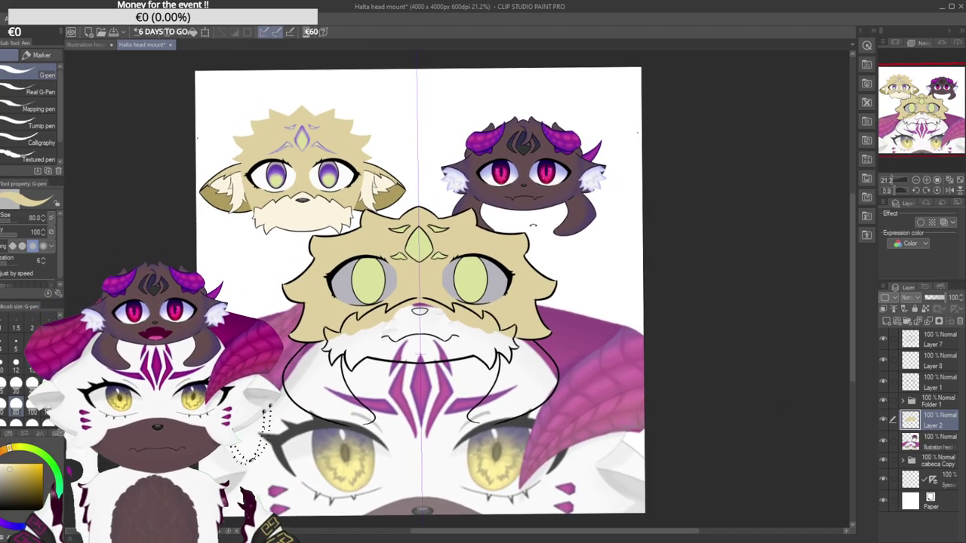
{"action": "left_click_drag", "start_coordinate": [544, 399], "coordinate": [505, 382]}
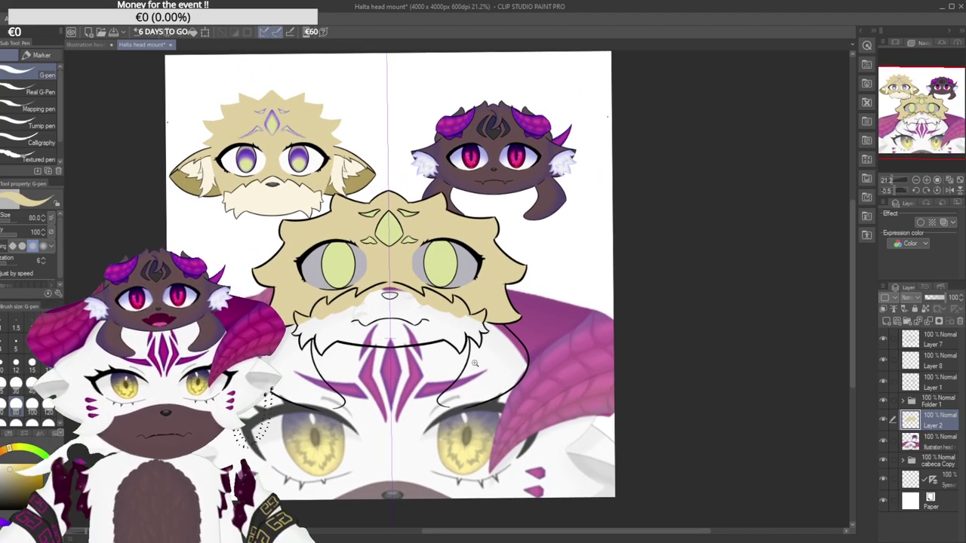
{"action": "scroll", "coordinate": [473, 366], "scroll_direction": "up", "scroll_amount": 5}
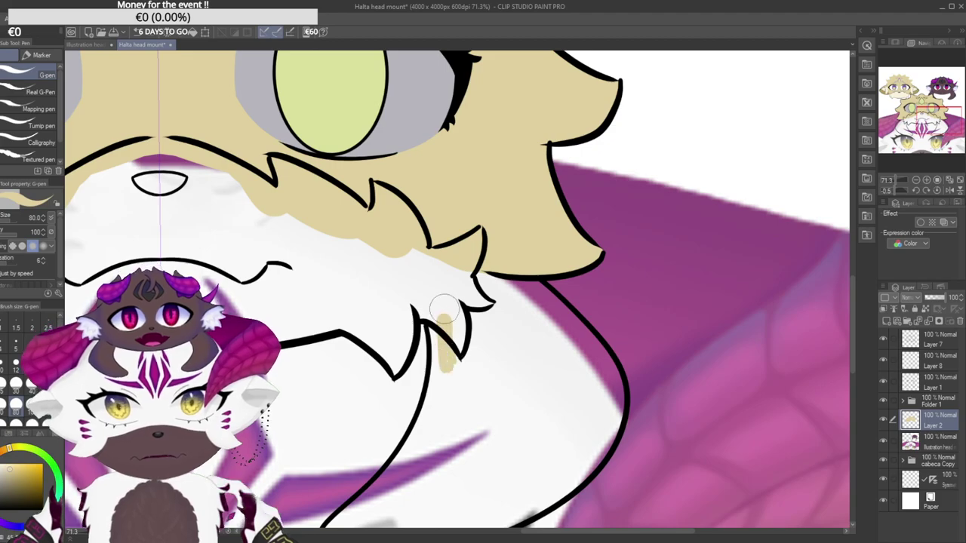
{"action": "scroll", "coordinate": [436, 321], "scroll_direction": "up", "scroll_amount": 4}
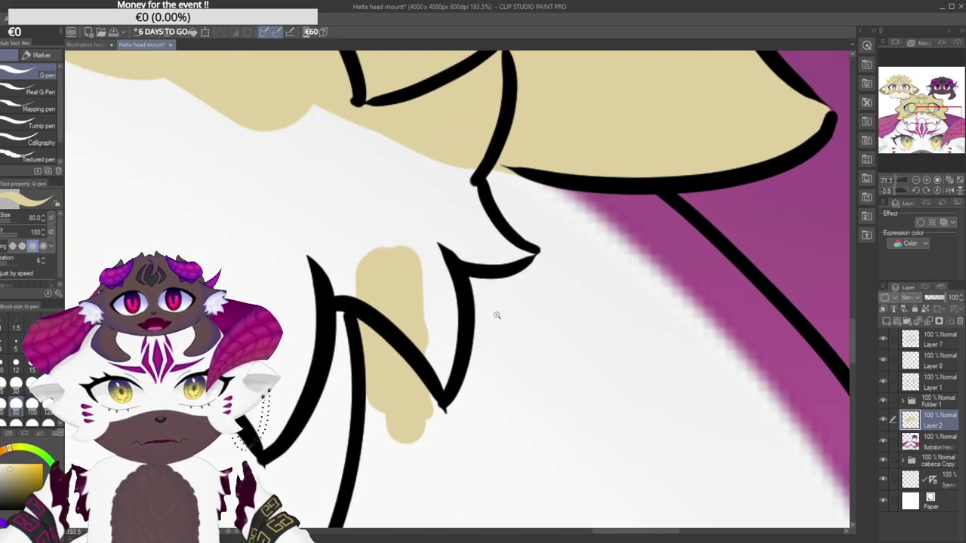
{"action": "left_click_drag", "start_coordinate": [455, 212], "coordinate": [547, 274]}
{"action": "left_click_drag", "start_coordinate": [610, 293], "coordinate": [489, 323]}
{"action": "mouse_move", "coordinate": [427, 238]}
{"action": "left_mouse_down"}
{"action": "mouse_move", "coordinate": [436, 228]}
{"action": "mouse_move", "coordinate": [487, 234]}
{"action": "mouse_move", "coordinate": [547, 319]}
{"action": "mouse_move", "coordinate": [567, 321]}
{"action": "left_mouse_up"}
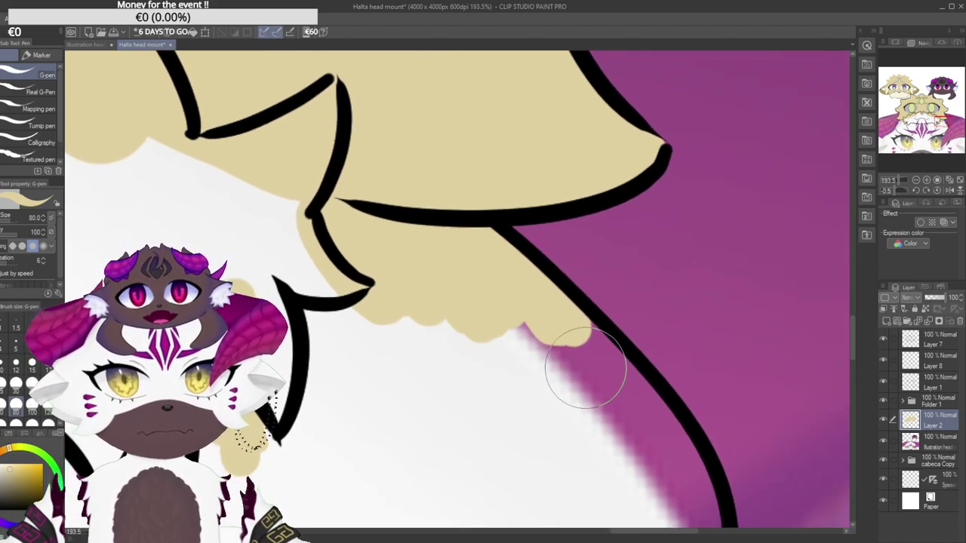
{"action": "left_click_drag", "start_coordinate": [594, 375], "coordinate": [593, 350]}
Extend the beige along the ear's inner outline just below the beard fur.
{"action": "left_click_drag", "start_coordinate": [455, 383], "coordinate": [464, 226]}
{"action": "mouse_move", "coordinate": [291, 366]}
{"action": "left_mouse_down"}
{"action": "mouse_move", "coordinate": [357, 304]}
{"action": "mouse_move", "coordinate": [496, 231]}
{"action": "left_mouse_up"}
{"action": "left_click_drag", "start_coordinate": [454, 198], "coordinate": [455, 142]}
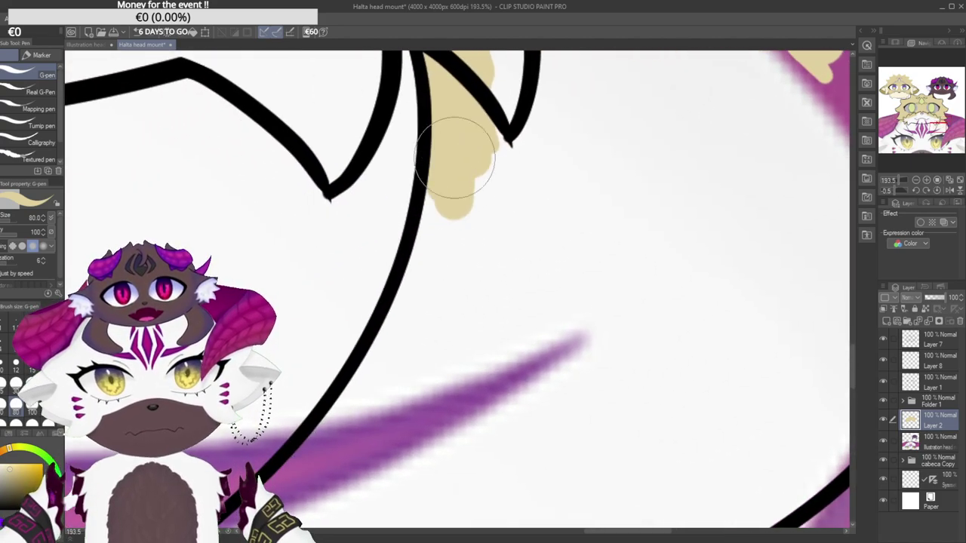
{"action": "left_click_drag", "start_coordinate": [404, 313], "coordinate": [351, 324]}
{"action": "left_click_drag", "start_coordinate": [316, 420], "coordinate": [342, 411]}
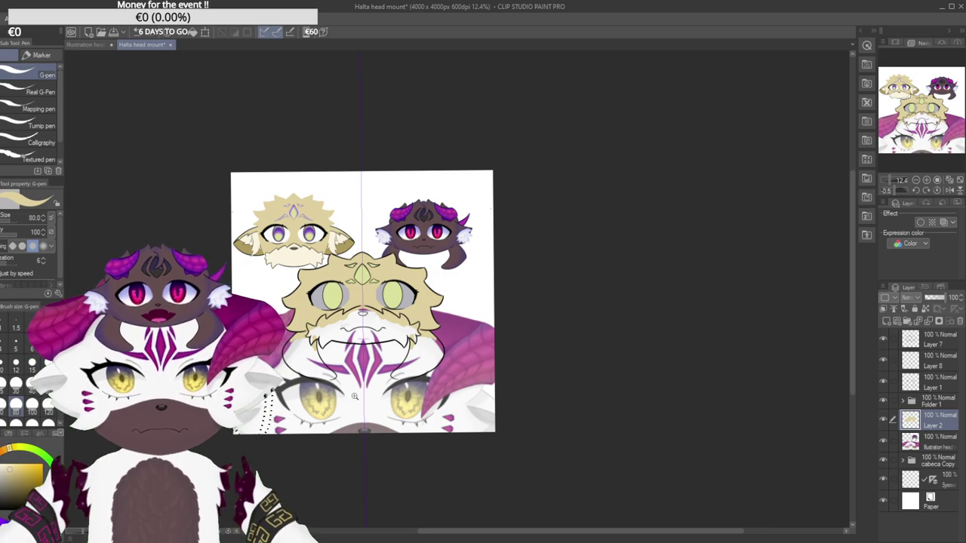
Paint beige along the inside of the drooping ear's outer outline, from the ear base around its widest curve.
{"action": "scroll", "coordinate": [343, 365], "scroll_direction": "up", "scroll_amount": 3}
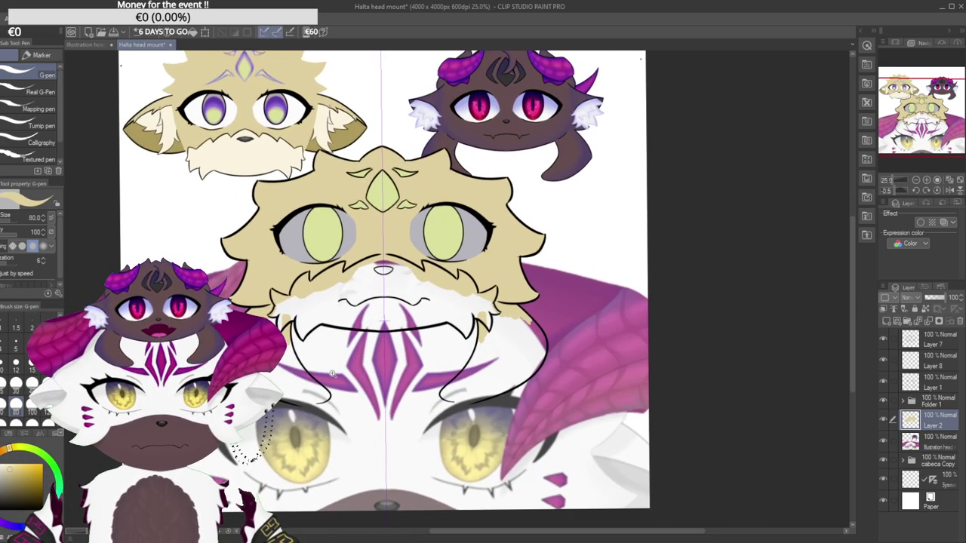
{"action": "scroll", "coordinate": [329, 375], "scroll_direction": "down", "scroll_amount": 2}
{"action": "scroll", "coordinate": [330, 375], "scroll_direction": "up", "scroll_amount": 4}
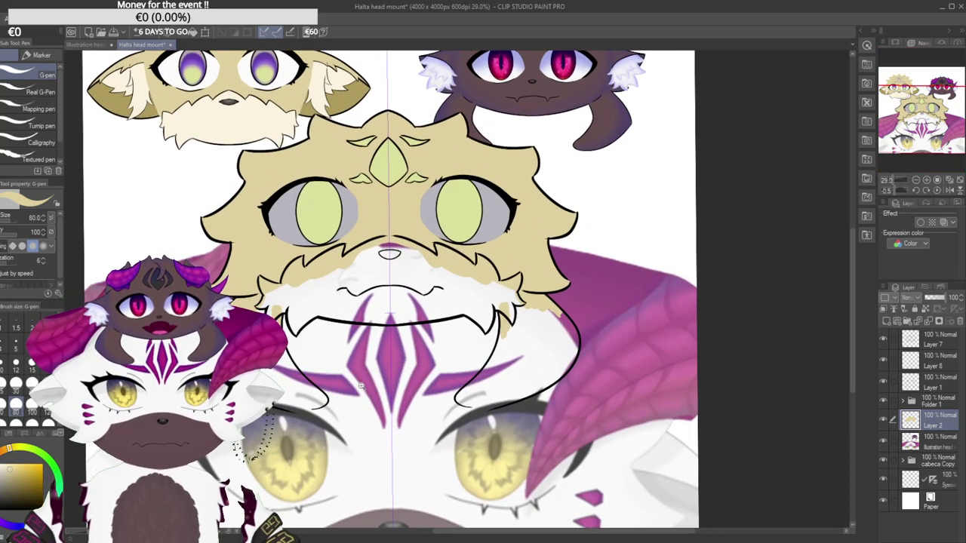
{"action": "left_click_drag", "start_coordinate": [522, 240], "coordinate": [362, 340]}
{"action": "mouse_move", "coordinate": [338, 249]}
{"action": "left_mouse_down"}
{"action": "mouse_move", "coordinate": [356, 249]}
{"action": "mouse_move", "coordinate": [352, 366]}
{"action": "left_mouse_up"}
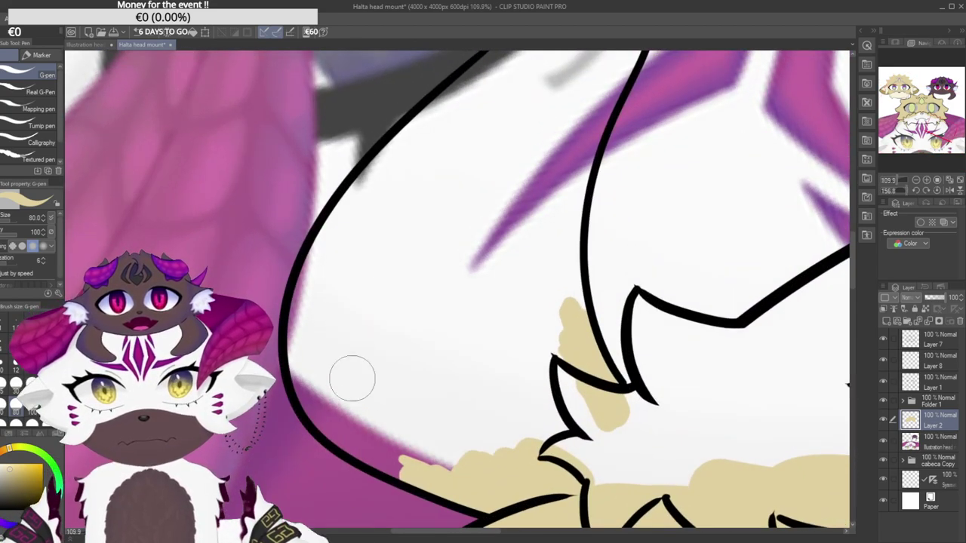
{"action": "scroll", "coordinate": [391, 469], "scroll_direction": "up", "scroll_amount": 2}
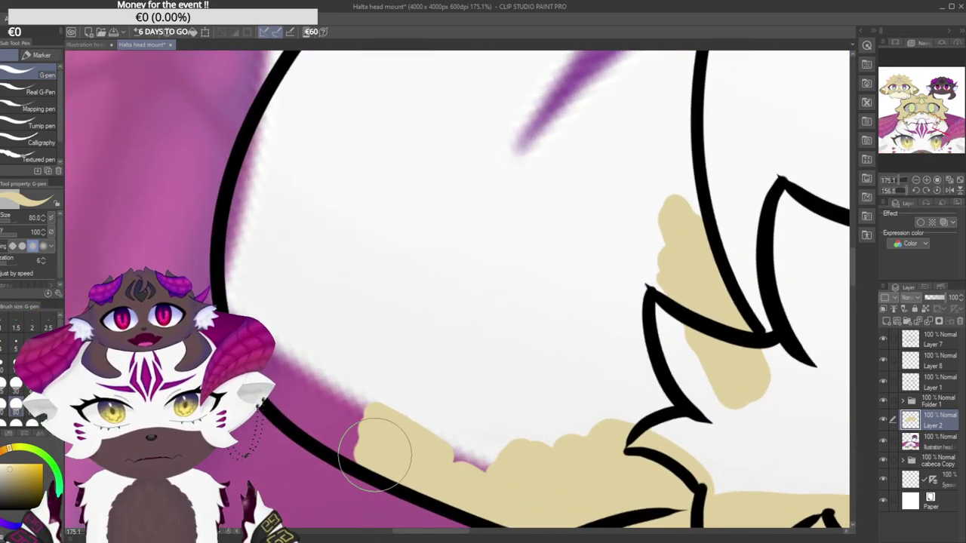
{"action": "mouse_move", "coordinate": [332, 430]}
{"action": "left_mouse_down"}
{"action": "mouse_move", "coordinate": [282, 354]}
{"action": "mouse_move", "coordinate": [261, 279]}
{"action": "mouse_move", "coordinate": [252, 224]}
{"action": "mouse_move", "coordinate": [275, 173]}
{"action": "left_mouse_up"}
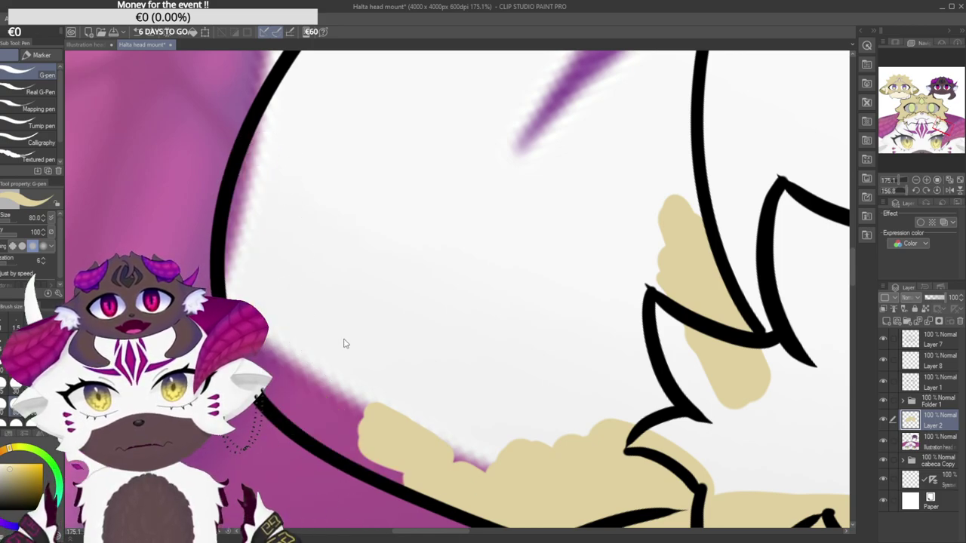
{"action": "mouse_move", "coordinate": [352, 384]}
{"action": "left_mouse_down"}
{"action": "mouse_move", "coordinate": [319, 309]}
{"action": "mouse_move", "coordinate": [399, 410]}
{"action": "mouse_move", "coordinate": [365, 400]}
{"action": "left_mouse_up"}
{"action": "left_click_drag", "start_coordinate": [298, 198], "coordinate": [276, 300]}
{"action": "left_click_drag", "start_coordinate": [281, 172], "coordinate": [356, 312]}
{"action": "mouse_move", "coordinate": [306, 426]}
{"action": "left_mouse_down"}
{"action": "mouse_move", "coordinate": [291, 343]}
{"action": "mouse_move", "coordinate": [291, 398]}
{"action": "mouse_move", "coordinate": [302, 302]}
{"action": "mouse_move", "coordinate": [295, 209]}
{"action": "mouse_move", "coordinate": [288, 268]}
{"action": "mouse_move", "coordinate": [318, 91]}
{"action": "left_mouse_up"}
{"action": "left_click_drag", "start_coordinate": [317, 91], "coordinate": [333, 294]}
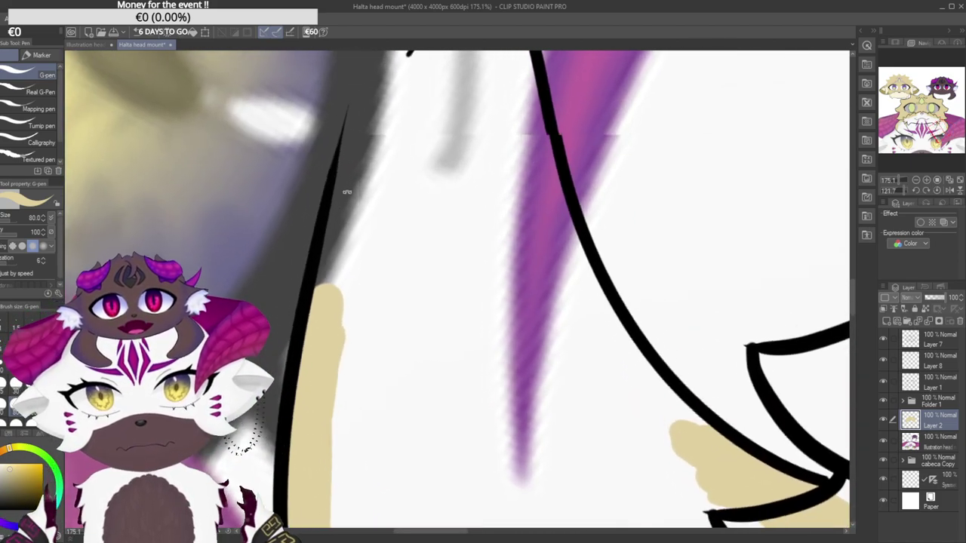
Extend the beige strip along the ear's outer edge up to the open outline gap near the tip.
{"action": "left_click_drag", "start_coordinate": [349, 189], "coordinate": [324, 215]}
{"action": "left_click_drag", "start_coordinate": [379, 100], "coordinate": [349, 175]}
{"action": "left_click_drag", "start_coordinate": [356, 136], "coordinate": [308, 446]}
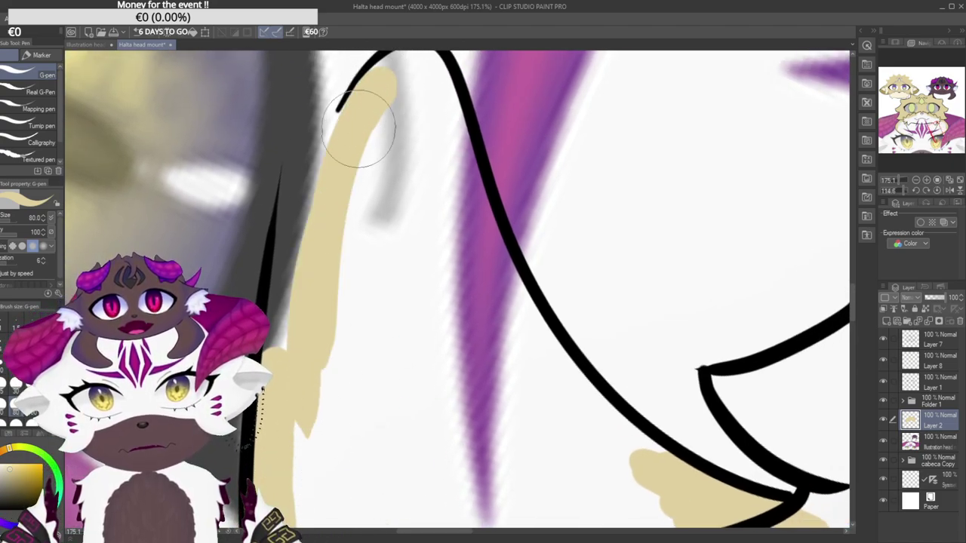
{"action": "left_click_drag", "start_coordinate": [362, 102], "coordinate": [301, 456]}
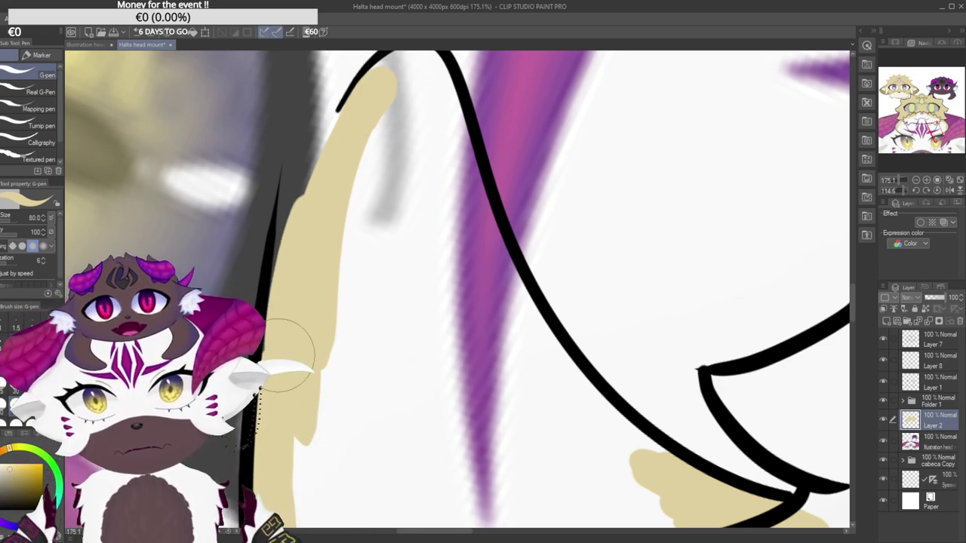
{"action": "left_click_drag", "start_coordinate": [285, 344], "coordinate": [344, 142]}
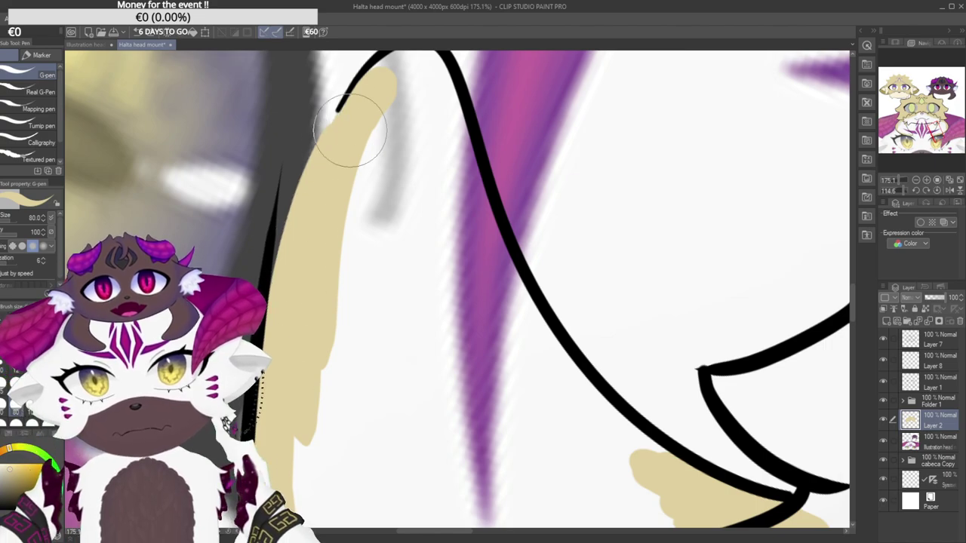
{"action": "scroll", "coordinate": [354, 121], "scroll_direction": "up", "scroll_amount": 5}
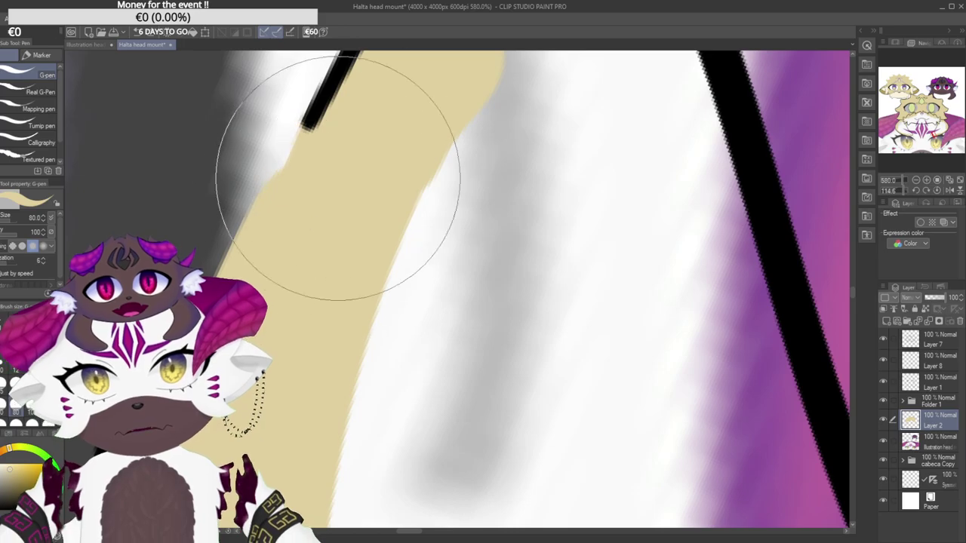
Fill the rounded tip of the drooping ear with beige, following the curved outline.
{"action": "scroll", "coordinate": [350, 221], "scroll_direction": "down", "scroll_amount": 5}
{"action": "left_click_drag", "start_coordinate": [351, 221], "coordinate": [401, 457]}
{"action": "scroll", "coordinate": [400, 440], "scroll_direction": "up", "scroll_amount": 4}
{"action": "left_click_drag", "start_coordinate": [456, 407], "coordinate": [416, 377]}
{"action": "scroll", "coordinate": [423, 385], "scroll_direction": "up", "scroll_amount": 2}
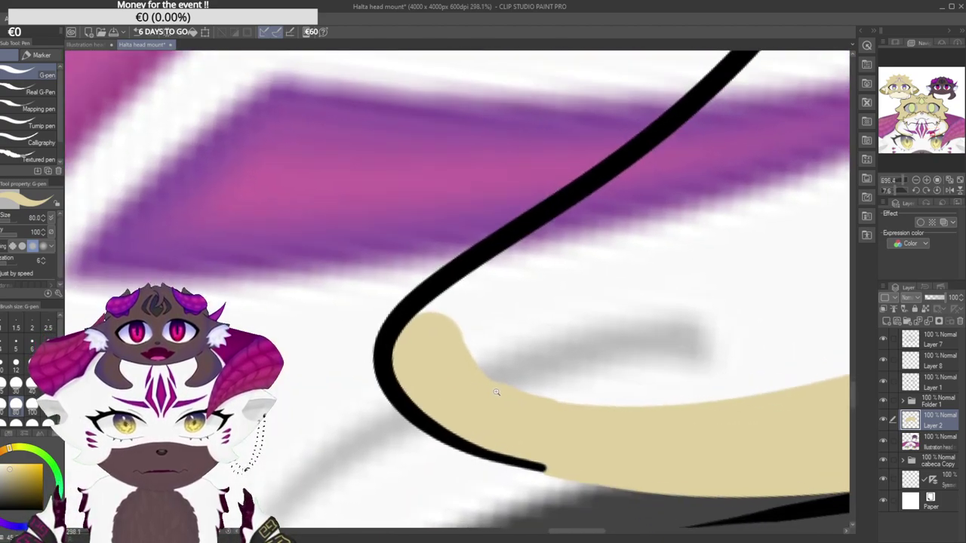
{"action": "mouse_move", "coordinate": [492, 249]}
{"action": "left_mouse_down"}
{"action": "mouse_move", "coordinate": [362, 285]}
{"action": "mouse_move", "coordinate": [371, 324]}
{"action": "left_mouse_up"}
Paint beige along the ear's inner outline, from the tip up to the beard fur.
{"action": "scroll", "coordinate": [373, 294], "scroll_direction": "down", "scroll_amount": 4}
{"action": "left_click_drag", "start_coordinate": [392, 362], "coordinate": [447, 166]}
{"action": "left_click_drag", "start_coordinate": [467, 139], "coordinate": [444, 293]}
{"action": "left_click_drag", "start_coordinate": [430, 332], "coordinate": [434, 255]}
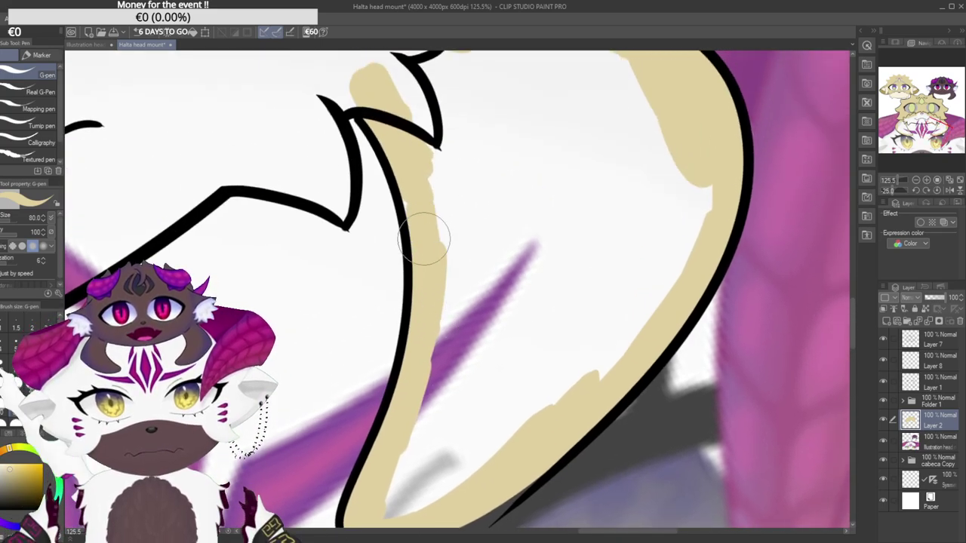
{"action": "scroll", "coordinate": [424, 200], "scroll_direction": "up", "scroll_amount": 4}
{"action": "left_click_drag", "start_coordinate": [442, 316], "coordinate": [457, 90]}
{"action": "mouse_move", "coordinate": [453, 256]}
{"action": "left_mouse_down"}
{"action": "mouse_move", "coordinate": [437, 111]}
{"action": "mouse_move", "coordinate": [445, 222]}
{"action": "left_mouse_up"}
{"action": "scroll", "coordinate": [438, 249], "scroll_direction": "down", "scroll_amount": 4}
Fill the remaining interior of the drooping ear with beige, enlarging the brush to size 200.
{"action": "scroll", "coordinate": [446, 223], "scroll_direction": "down", "scroll_amount": 4}
{"action": "mouse_move", "coordinate": [464, 97]}
{"action": "left_mouse_down"}
{"action": "mouse_move", "coordinate": [460, 197]}
{"action": "mouse_move", "coordinate": [509, 217]}
{"action": "left_mouse_up"}
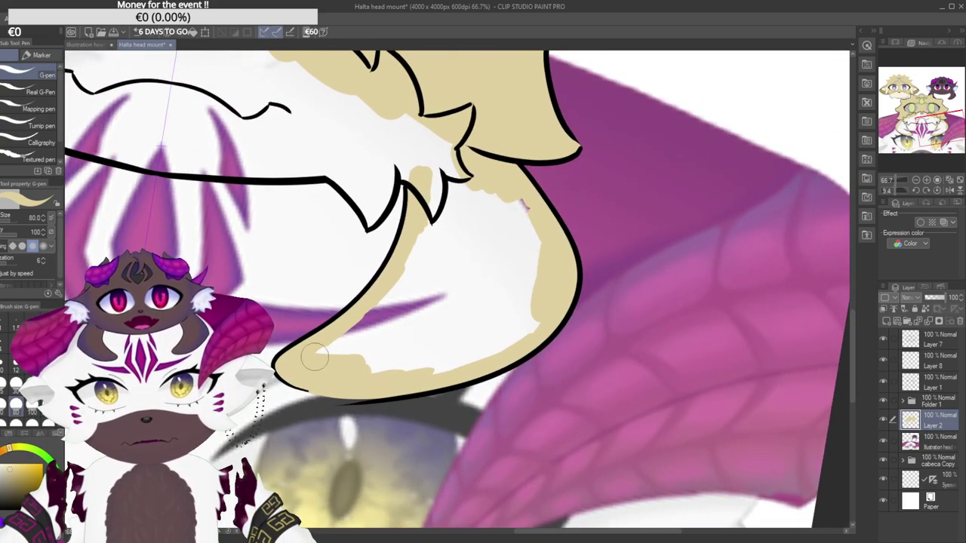
{"action": "mouse_move", "coordinate": [352, 329]}
{"action": "left_mouse_down"}
{"action": "mouse_move", "coordinate": [342, 356]}
{"action": "mouse_move", "coordinate": [412, 367]}
{"action": "mouse_move", "coordinate": [422, 358]}
{"action": "mouse_move", "coordinate": [376, 327]}
{"action": "left_mouse_up"}
{"action": "left_click_drag", "start_coordinate": [471, 247], "coordinate": [419, 280]}
{"action": "left_click_drag", "start_coordinate": [350, 380], "coordinate": [376, 380]}
{"action": "left_click", "coordinate": [16, 424]}
{"action": "mouse_move", "coordinate": [424, 263]}
{"action": "left_mouse_down"}
{"action": "mouse_move", "coordinate": [405, 286]}
{"action": "mouse_move", "coordinate": [390, 263]}
{"action": "mouse_move", "coordinate": [473, 274]}
{"action": "mouse_move", "coordinate": [471, 330]}
{"action": "mouse_move", "coordinate": [410, 360]}
{"action": "mouse_move", "coordinate": [398, 270]}
{"action": "mouse_move", "coordinate": [451, 293]}
{"action": "mouse_move", "coordinate": [465, 313]}
{"action": "mouse_move", "coordinate": [345, 376]}
{"action": "mouse_move", "coordinate": [397, 388]}
{"action": "mouse_move", "coordinate": [484, 341]}
{"action": "left_mouse_up"}
{"action": "left_click_drag", "start_coordinate": [427, 367], "coordinate": [343, 367]}
{"action": "mouse_move", "coordinate": [365, 202]}
{"action": "left_mouse_down"}
{"action": "mouse_move", "coordinate": [352, 217]}
{"action": "mouse_move", "coordinate": [363, 248]}
{"action": "left_mouse_up"}
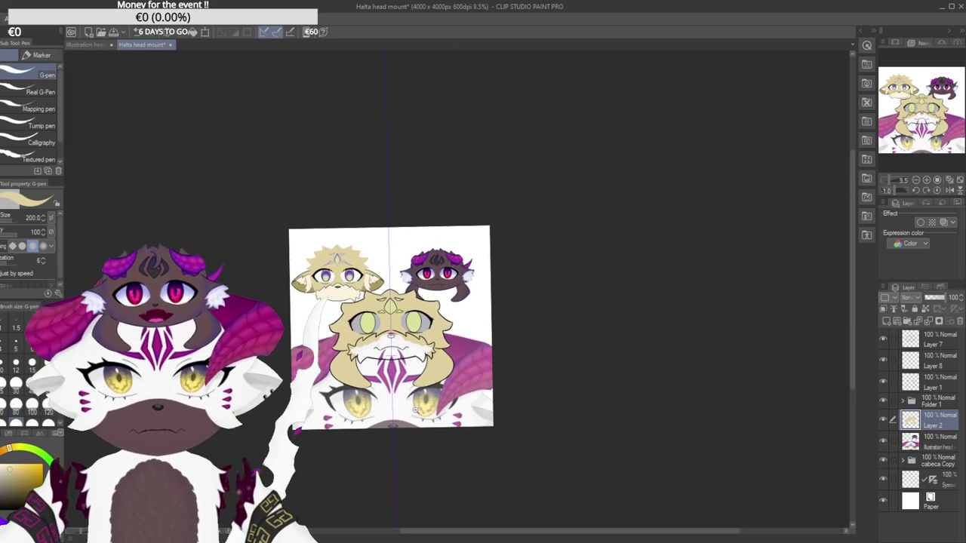
Check the beige coverage of the head by repeatedly hiding and showing Layer 2.
{"action": "scroll", "coordinate": [408, 377], "scroll_direction": "up", "scroll_amount": 3}
{"action": "left_click_drag", "start_coordinate": [398, 336], "coordinate": [394, 332]}
{"action": "left_click_drag", "start_coordinate": [484, 344], "coordinate": [542, 345]}
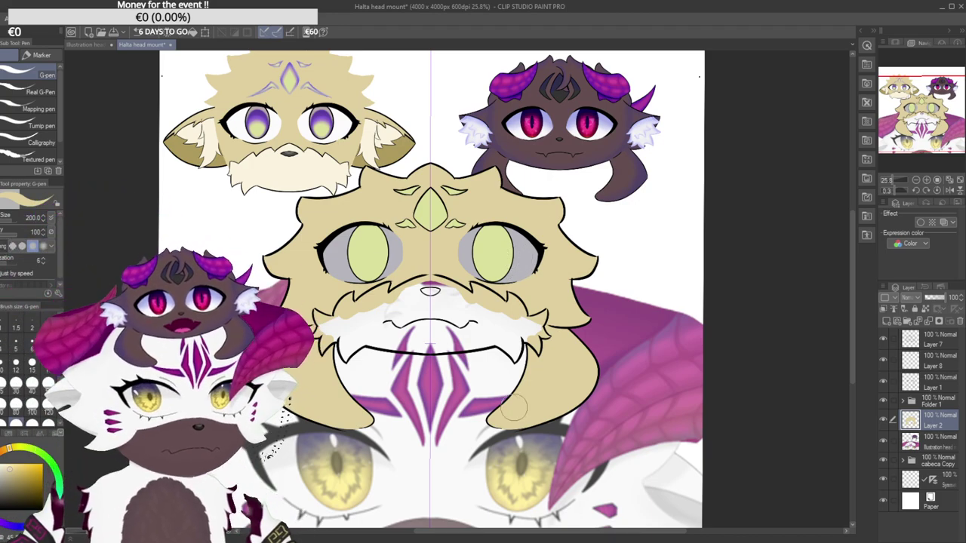
{"action": "left_click", "coordinate": [884, 420]}
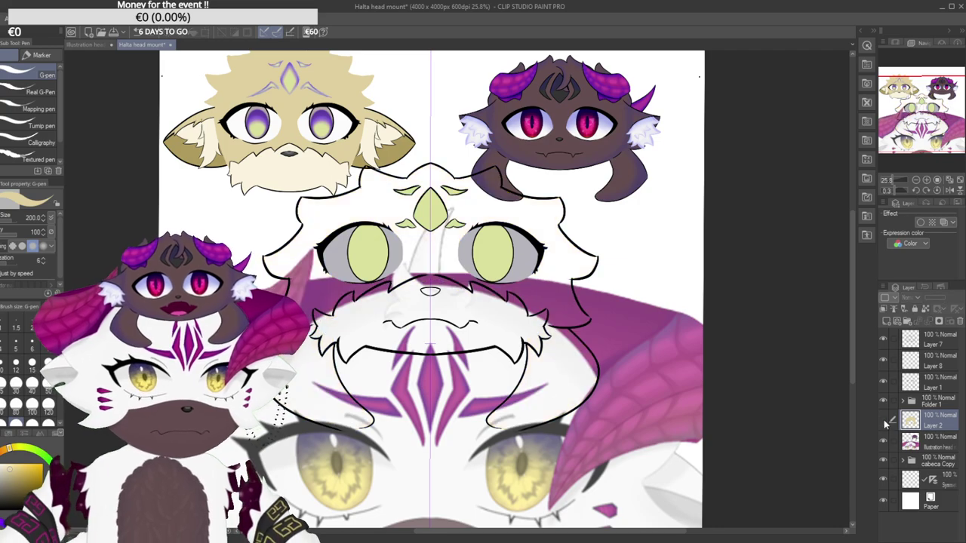
{"action": "left_click", "coordinate": [884, 420]}
{"action": "left_click", "coordinate": [884, 420]}
{"action": "left_click", "coordinate": [884, 420]}
{"action": "left_click", "coordinate": [884, 420]}
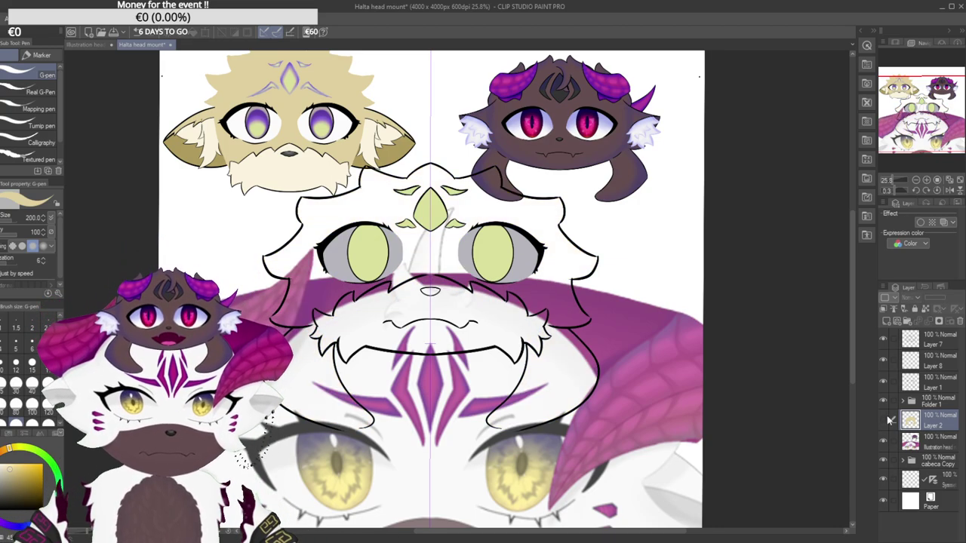
{"action": "left_click", "coordinate": [884, 420]}
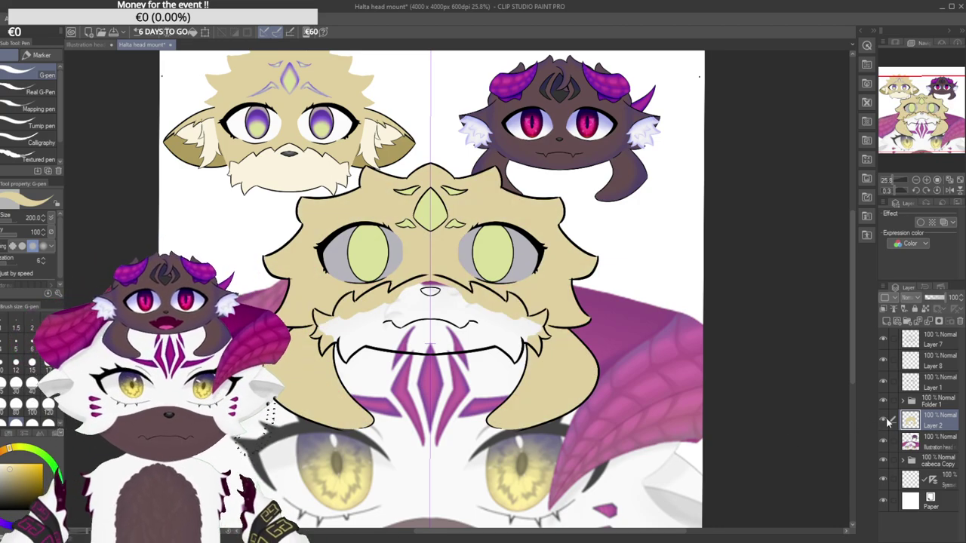
{"action": "left_click", "coordinate": [884, 421]}
{"action": "left_click", "coordinate": [884, 422]}
{"action": "left_click", "coordinate": [884, 423]}
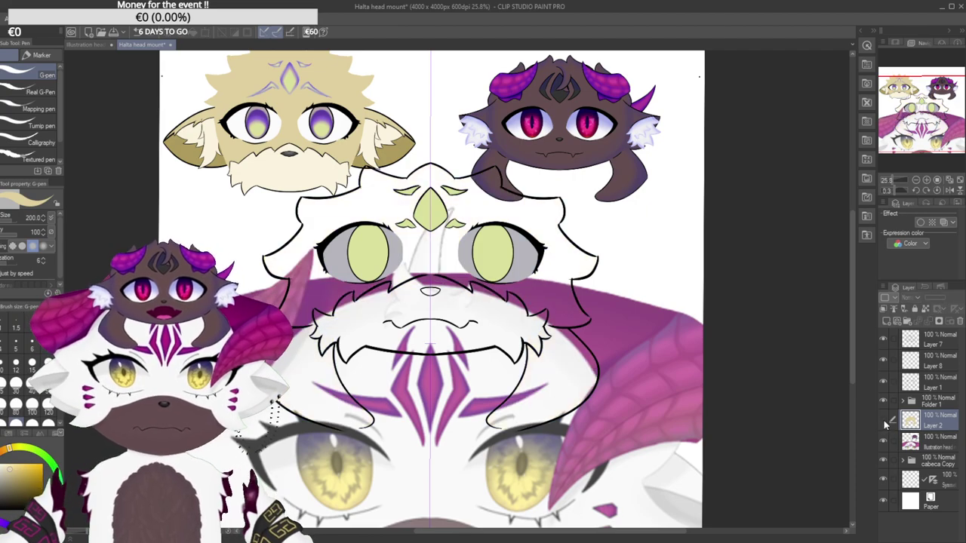
{"action": "left_click", "coordinate": [884, 422]}
{"action": "left_click", "coordinate": [884, 422]}
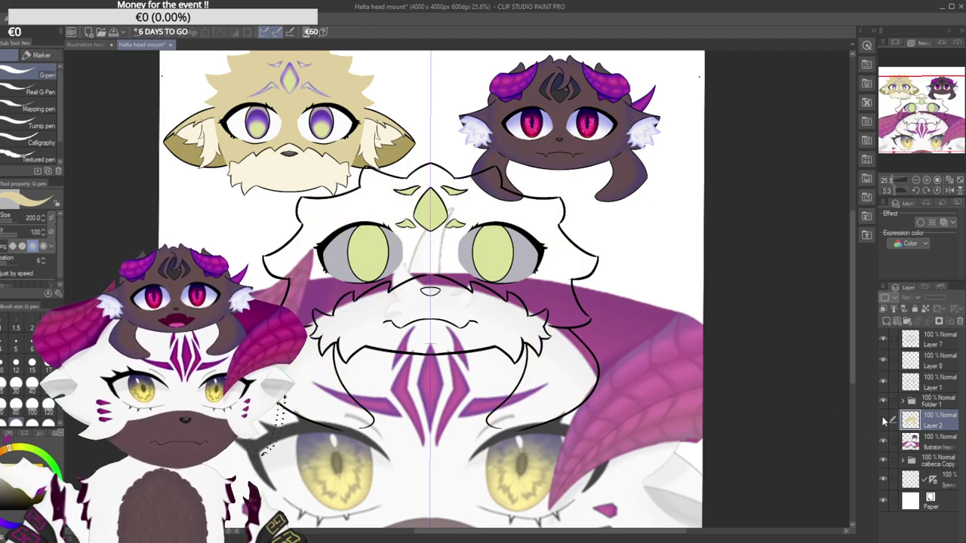
{"action": "left_click", "coordinate": [884, 422]}
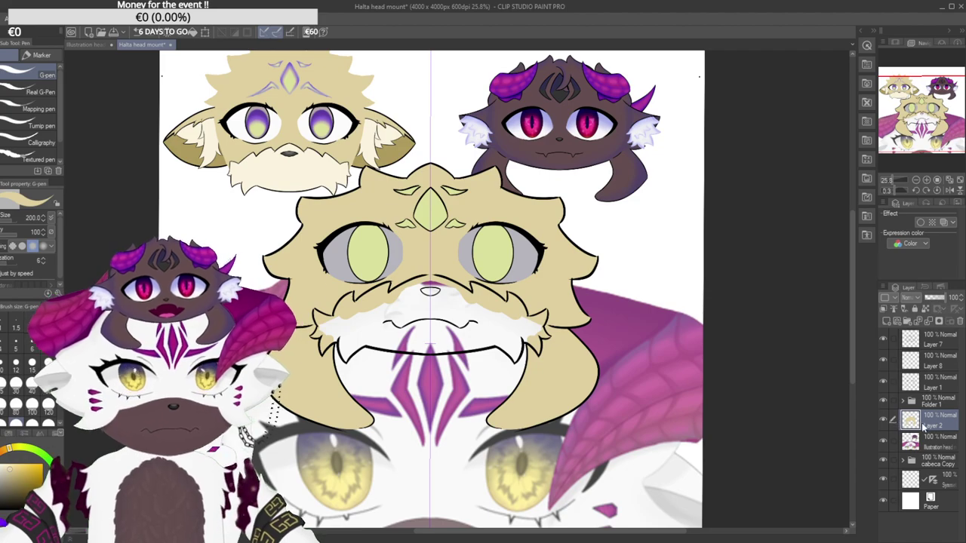
Create a layer above Layer 2 and paint the muzzle around the nose and mouth cream with an 80-size brush.
{"action": "left_click", "coordinate": [886, 322]}
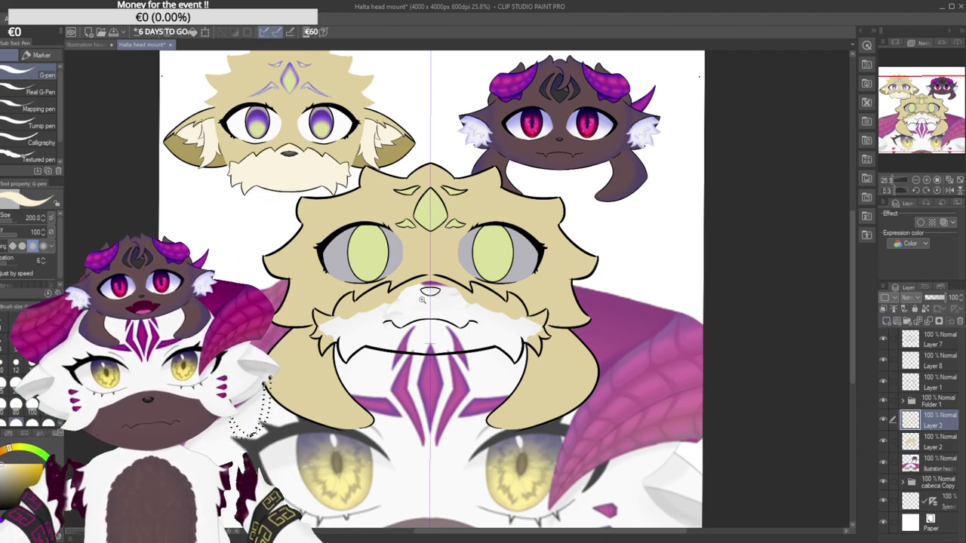
{"action": "scroll", "coordinate": [426, 296], "scroll_direction": "up", "scroll_amount": 4}
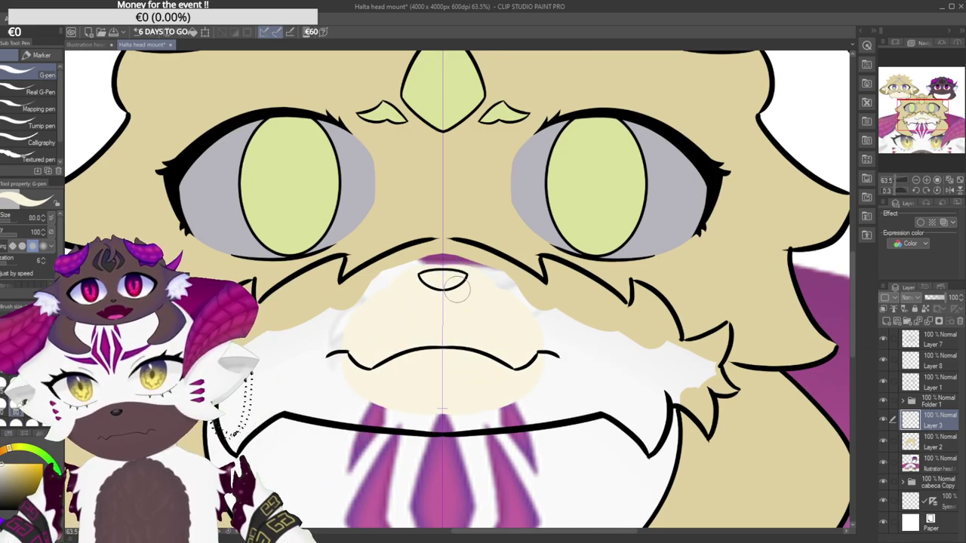
{"action": "left_click_drag", "start_coordinate": [387, 138], "coordinate": [293, 293]}
{"action": "scroll", "coordinate": [415, 317], "scroll_direction": "up", "scroll_amount": 5}
{"action": "left_click_drag", "start_coordinate": [422, 375], "coordinate": [454, 277]}
{"action": "mouse_move", "coordinate": [403, 305]}
{"action": "left_mouse_down"}
{"action": "mouse_move", "coordinate": [364, 358]}
{"action": "mouse_move", "coordinate": [360, 384]}
{"action": "mouse_move", "coordinate": [417, 318]}
{"action": "mouse_move", "coordinate": [420, 282]}
{"action": "mouse_move", "coordinate": [374, 327]}
{"action": "mouse_move", "coordinate": [382, 264]}
{"action": "left_mouse_up"}
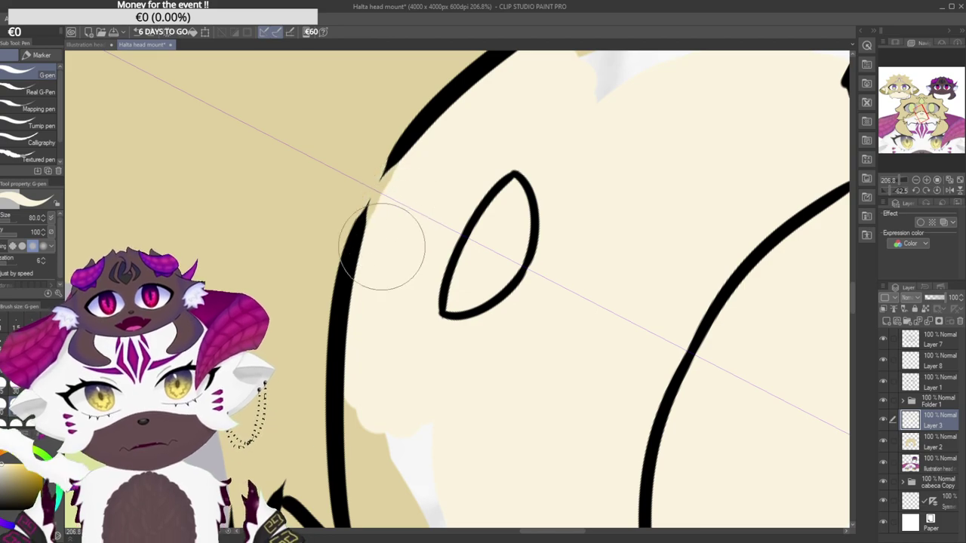
Extend the cream along the muzzle's upper outline and into the first fur notch below the eye.
{"action": "scroll", "coordinate": [389, 226], "scroll_direction": "down", "scroll_amount": 3}
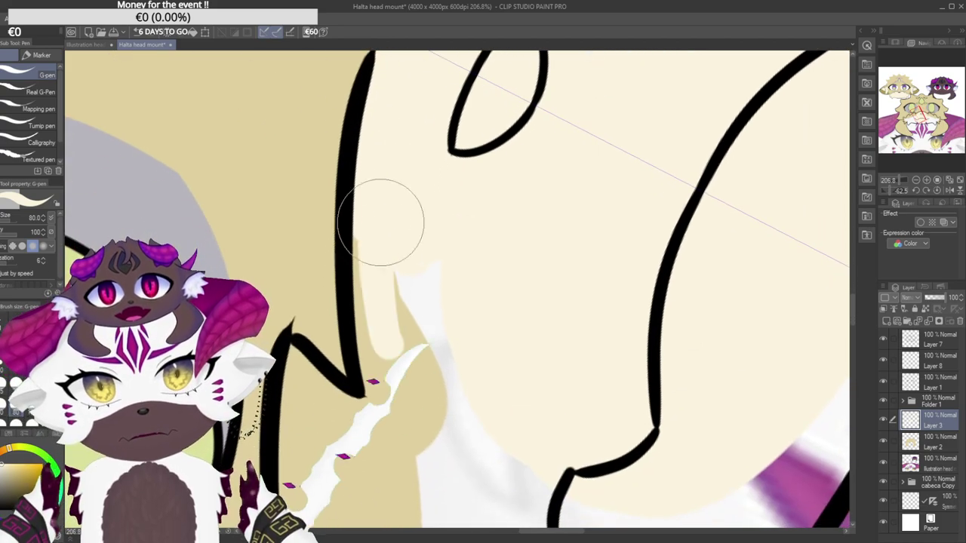
{"action": "left_click_drag", "start_coordinate": [394, 361], "coordinate": [453, 352]}
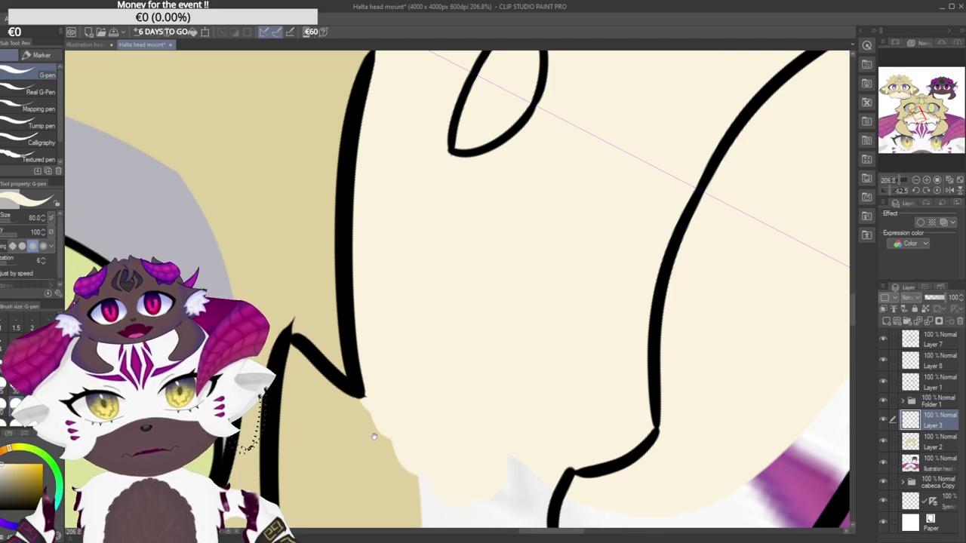
{"action": "left_click_drag", "start_coordinate": [378, 439], "coordinate": [451, 328]}
{"action": "left_click_drag", "start_coordinate": [374, 272], "coordinate": [371, 247]}
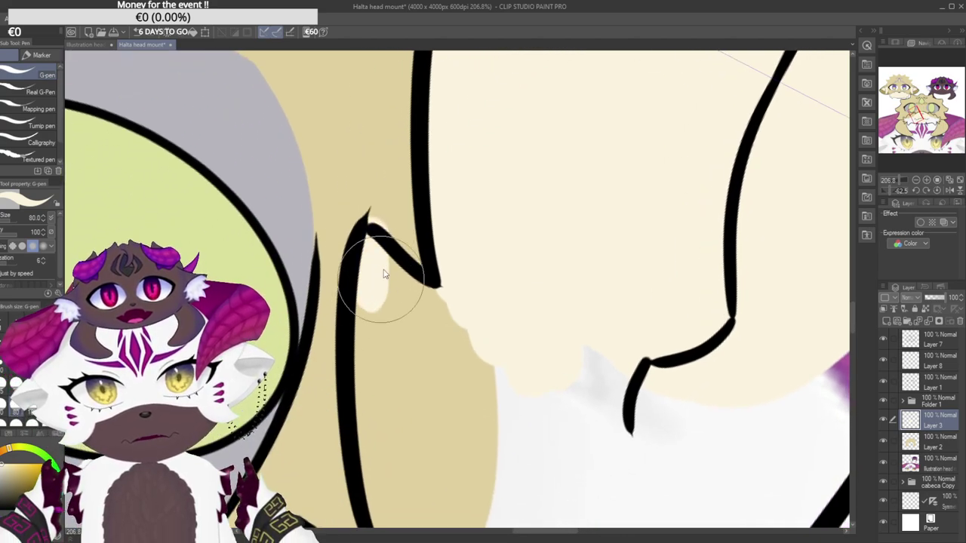
{"action": "scroll", "coordinate": [370, 257], "scroll_direction": "up", "scroll_amount": 4}
{"action": "scroll", "coordinate": [369, 270], "scroll_direction": "down", "scroll_amount": 4}
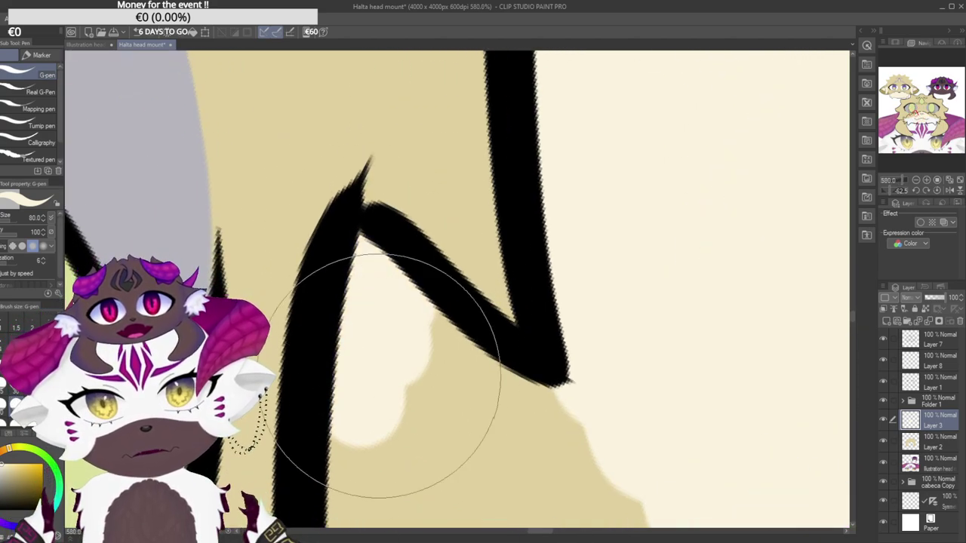
{"action": "scroll", "coordinate": [491, 418], "scroll_direction": "down", "scroll_amount": 3}
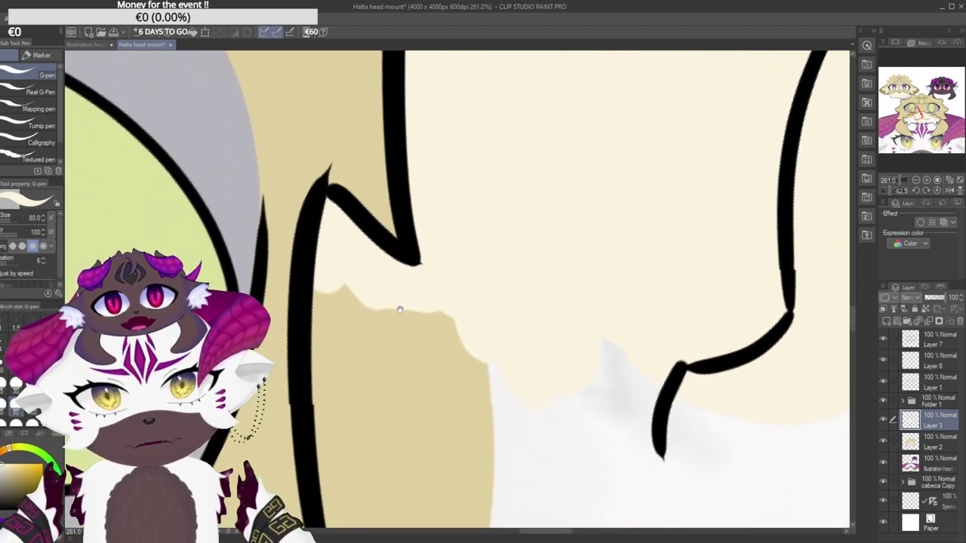
Paint cream along the inside of the next two fur curves beneath the eye and save the drawing.
{"action": "left_click_drag", "start_coordinate": [362, 355], "coordinate": [358, 347]}
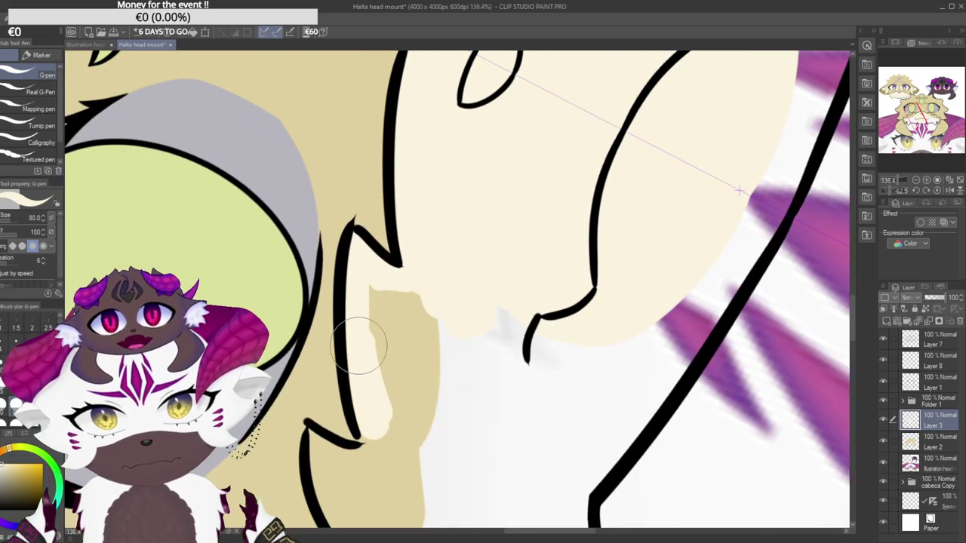
{"action": "scroll", "coordinate": [368, 374], "scroll_direction": "up", "scroll_amount": 3}
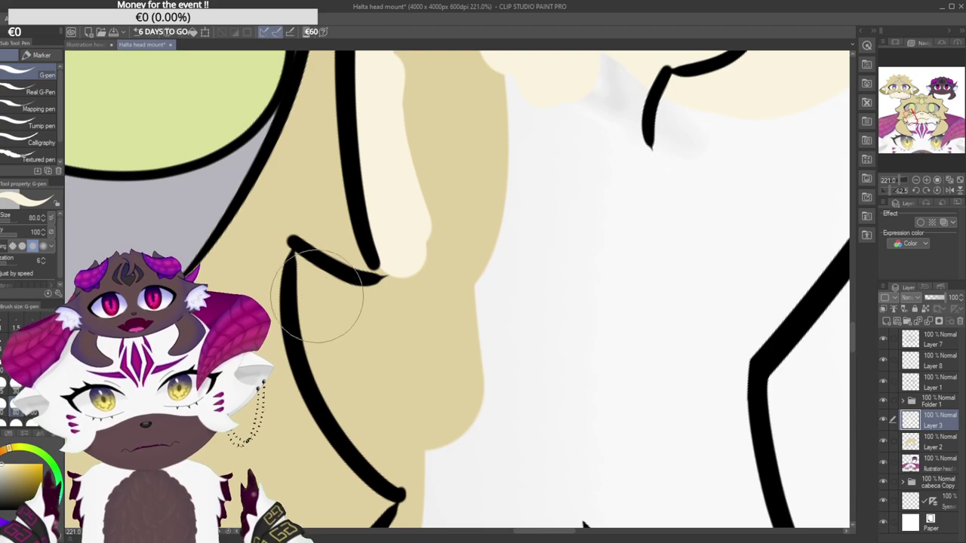
{"action": "mouse_move", "coordinate": [291, 265]}
{"action": "left_mouse_down"}
{"action": "mouse_move", "coordinate": [322, 368]}
{"action": "mouse_move", "coordinate": [312, 297]}
{"action": "mouse_move", "coordinate": [356, 420]}
{"action": "mouse_move", "coordinate": [406, 468]}
{"action": "left_mouse_up"}
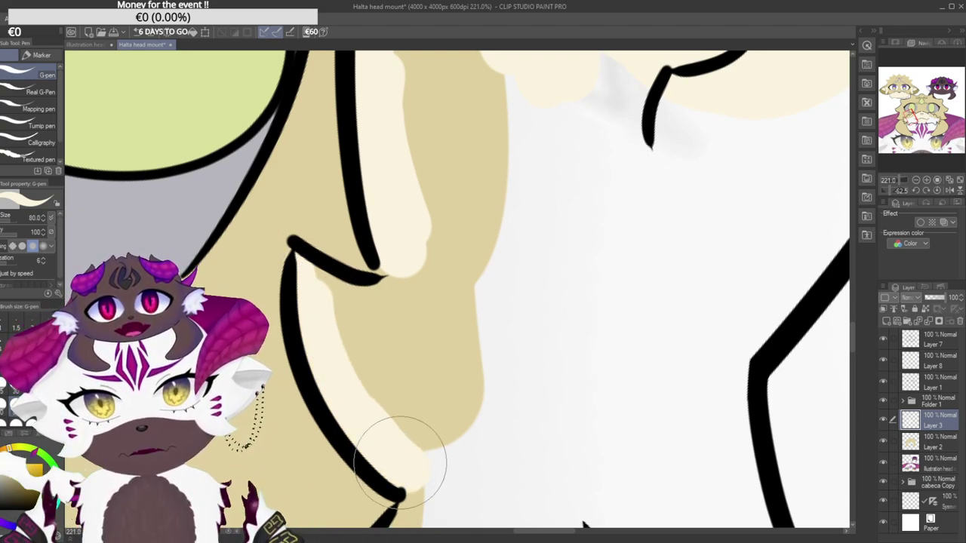
{"action": "mouse_move", "coordinate": [317, 279]}
{"action": "left_mouse_down"}
{"action": "mouse_move", "coordinate": [324, 295]}
{"action": "mouse_move", "coordinate": [409, 291]}
{"action": "left_mouse_up"}
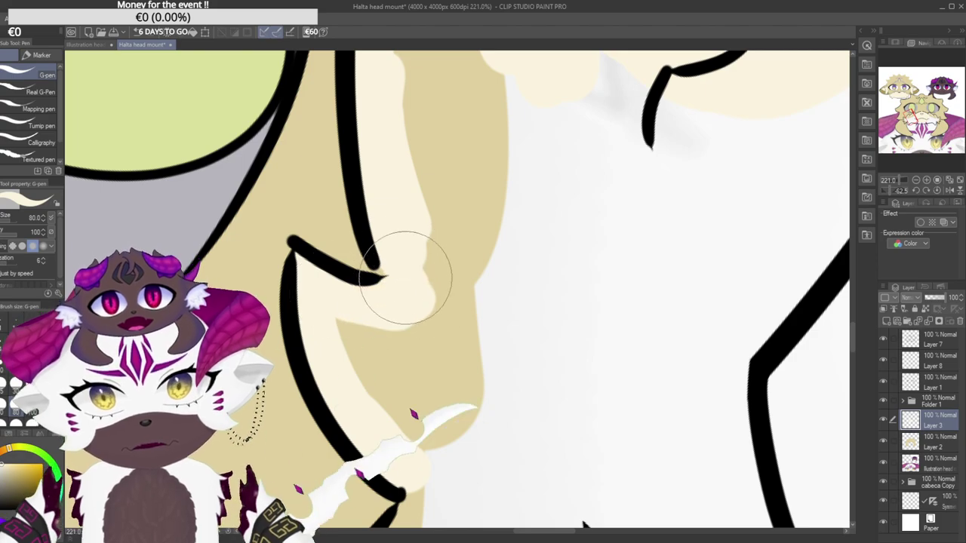
{"action": "left_click_drag", "start_coordinate": [409, 403], "coordinate": [420, 209]}
{"action": "mouse_move", "coordinate": [325, 400]}
{"action": "left_mouse_down"}
{"action": "mouse_move", "coordinate": [361, 404]}
{"action": "mouse_move", "coordinate": [276, 411]}
{"action": "mouse_move", "coordinate": [322, 411]}
{"action": "mouse_move", "coordinate": [282, 411]}
{"action": "mouse_move", "coordinate": [393, 361]}
{"action": "mouse_move", "coordinate": [318, 404]}
{"action": "mouse_move", "coordinate": [436, 308]}
{"action": "left_mouse_up"}
{"action": "key", "text": "ctrl+s"}
Fill the pointed fur tuft at the outer end of the beard with cream, down to its lower corner.
{"action": "mouse_move", "coordinate": [385, 360]}
{"action": "left_mouse_down"}
{"action": "mouse_move", "coordinate": [427, 263]}
{"action": "mouse_move", "coordinate": [415, 312]}
{"action": "mouse_move", "coordinate": [401, 327]}
{"action": "mouse_move", "coordinate": [432, 305]}
{"action": "mouse_move", "coordinate": [415, 332]}
{"action": "left_mouse_up"}
{"action": "mouse_move", "coordinate": [400, 367]}
{"action": "left_mouse_down"}
{"action": "mouse_move", "coordinate": [434, 351]}
{"action": "mouse_move", "coordinate": [353, 366]}
{"action": "mouse_move", "coordinate": [382, 235]}
{"action": "mouse_move", "coordinate": [513, 266]}
{"action": "left_mouse_up"}
{"action": "mouse_move", "coordinate": [369, 202]}
{"action": "left_mouse_down"}
{"action": "mouse_move", "coordinate": [354, 151]}
{"action": "mouse_move", "coordinate": [360, 215]}
{"action": "mouse_move", "coordinate": [421, 233]}
{"action": "mouse_move", "coordinate": [364, 322]}
{"action": "left_mouse_up"}
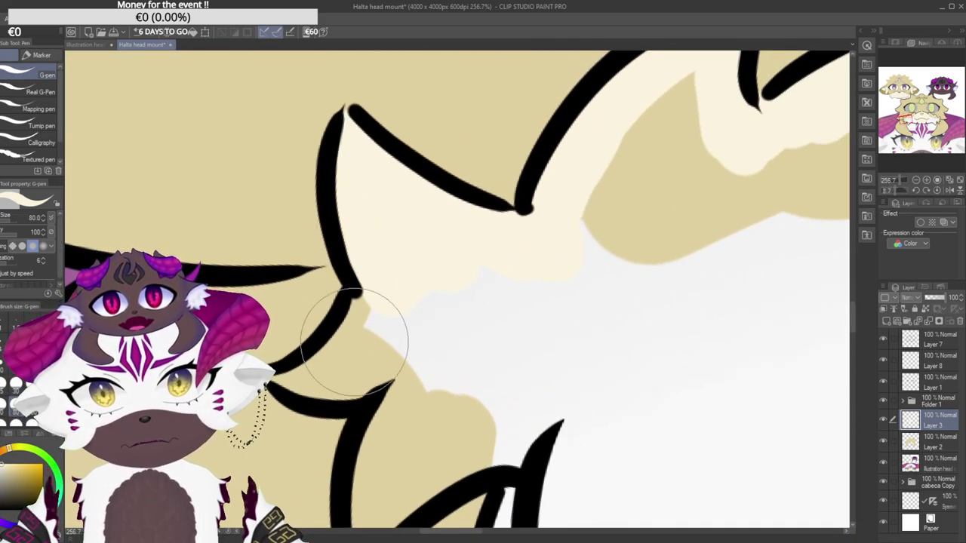
{"action": "mouse_move", "coordinate": [317, 361]}
{"action": "left_mouse_down"}
{"action": "mouse_move", "coordinate": [349, 344]}
{"action": "mouse_move", "coordinate": [388, 281]}
{"action": "mouse_move", "coordinate": [346, 355]}
{"action": "mouse_move", "coordinate": [291, 390]}
{"action": "mouse_move", "coordinate": [406, 372]}
{"action": "mouse_move", "coordinate": [359, 385]}
{"action": "mouse_move", "coordinate": [449, 294]}
{"action": "mouse_move", "coordinate": [458, 267]}
{"action": "left_mouse_up"}
{"action": "scroll", "coordinate": [457, 268], "scroll_direction": "down", "scroll_amount": 3}
Paint cream over the beige fur at the beard's outer end, down to the lower pointed tuft.
{"action": "mouse_move", "coordinate": [366, 403]}
{"action": "left_mouse_down"}
{"action": "mouse_move", "coordinate": [375, 320]}
{"action": "mouse_move", "coordinate": [436, 178]}
{"action": "left_mouse_up"}
{"action": "left_click_drag", "start_coordinate": [510, 185], "coordinate": [387, 226]}
{"action": "mouse_move", "coordinate": [499, 387]}
{"action": "left_mouse_down"}
{"action": "mouse_move", "coordinate": [488, 241]}
{"action": "mouse_move", "coordinate": [442, 327]}
{"action": "mouse_move", "coordinate": [399, 291]}
{"action": "mouse_move", "coordinate": [345, 189]}
{"action": "mouse_move", "coordinate": [525, 190]}
{"action": "mouse_move", "coordinate": [318, 349]}
{"action": "left_mouse_up"}
{"action": "left_click_drag", "start_coordinate": [509, 199], "coordinate": [520, 264]}
{"action": "mouse_move", "coordinate": [421, 402]}
{"action": "left_mouse_down"}
{"action": "mouse_move", "coordinate": [328, 275]}
{"action": "mouse_move", "coordinate": [392, 373]}
{"action": "mouse_move", "coordinate": [338, 166]}
{"action": "mouse_move", "coordinate": [391, 267]}
{"action": "mouse_move", "coordinate": [447, 286]}
{"action": "mouse_move", "coordinate": [429, 391]}
{"action": "mouse_move", "coordinate": [485, 241]}
{"action": "mouse_move", "coordinate": [476, 276]}
{"action": "left_mouse_up"}
{"action": "mouse_move", "coordinate": [408, 397]}
{"action": "left_mouse_down"}
{"action": "mouse_move", "coordinate": [413, 358]}
{"action": "mouse_move", "coordinate": [529, 193]}
{"action": "mouse_move", "coordinate": [445, 161]}
{"action": "mouse_move", "coordinate": [352, 295]}
{"action": "mouse_move", "coordinate": [417, 191]}
{"action": "mouse_move", "coordinate": [524, 207]}
{"action": "mouse_move", "coordinate": [512, 198]}
{"action": "left_mouse_up"}
{"action": "left_click_drag", "start_coordinate": [462, 249], "coordinate": [517, 250]}
{"action": "left_click_drag", "start_coordinate": [374, 320], "coordinate": [354, 333]}
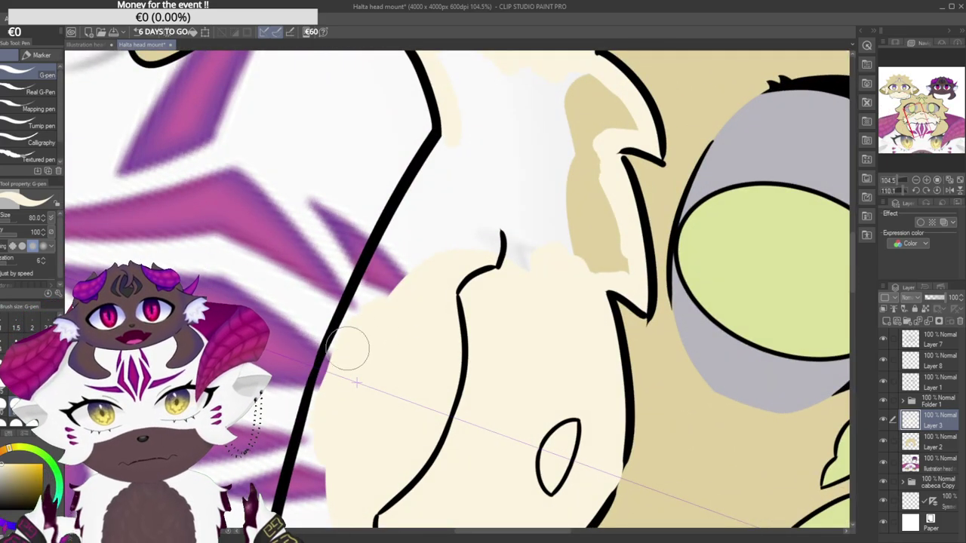
Paint cream along the inside of the muzzle's lower outline, from the chin out to the beard's lower tuft.
{"action": "left_click_drag", "start_coordinate": [330, 379], "coordinate": [399, 378]}
{"action": "left_click_drag", "start_coordinate": [403, 237], "coordinate": [340, 360]}
{"action": "left_click_drag", "start_coordinate": [317, 418], "coordinate": [337, 340]}
{"action": "left_click_drag", "start_coordinate": [286, 432], "coordinate": [455, 116]}
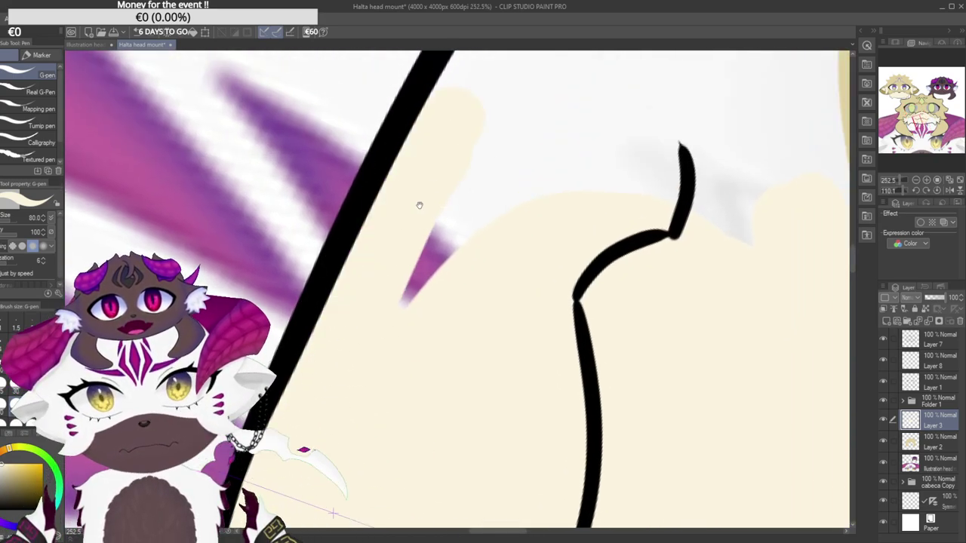
{"action": "left_click_drag", "start_coordinate": [430, 185], "coordinate": [375, 319]}
{"action": "mouse_move", "coordinate": [403, 241]}
{"action": "left_mouse_down"}
{"action": "mouse_move", "coordinate": [464, 131]}
{"action": "mouse_move", "coordinate": [431, 178]}
{"action": "left_mouse_up"}
{"action": "left_click_drag", "start_coordinate": [470, 145], "coordinate": [384, 314]}
{"action": "left_click_drag", "start_coordinate": [418, 233], "coordinate": [324, 317]}
{"action": "left_click_drag", "start_coordinate": [336, 253], "coordinate": [470, 386]}
Fill the remaining uncoloured area of the cheek, between the fur curves, mouth corner and lower outline, with cream.
{"action": "scroll", "coordinate": [460, 249], "scroll_direction": "up", "scroll_amount": 4}
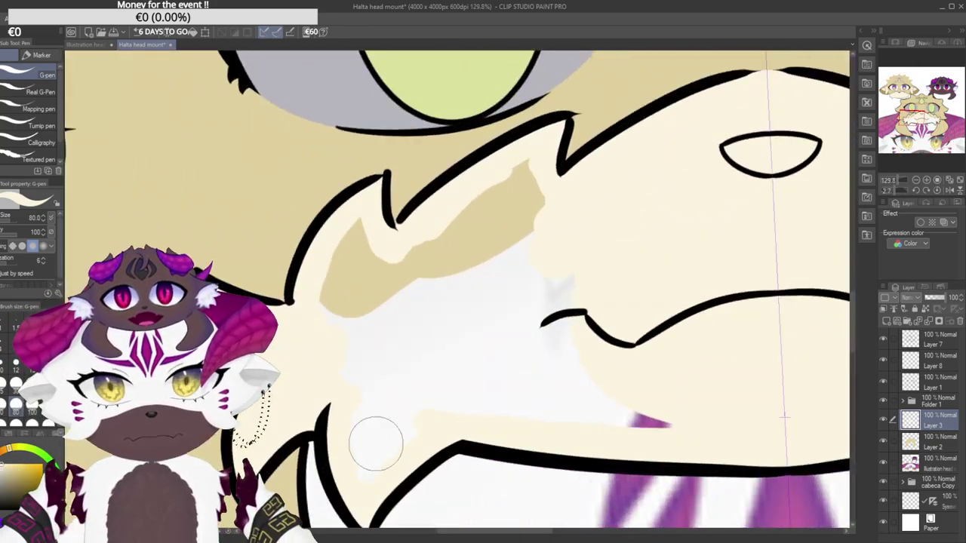
{"action": "mouse_move", "coordinate": [352, 436]}
{"action": "left_mouse_down"}
{"action": "mouse_move", "coordinate": [369, 452]}
{"action": "mouse_move", "coordinate": [405, 401]}
{"action": "left_mouse_up"}
{"action": "mouse_move", "coordinate": [407, 296]}
{"action": "left_mouse_down"}
{"action": "mouse_move", "coordinate": [371, 270]}
{"action": "mouse_move", "coordinate": [356, 227]}
{"action": "left_mouse_up"}
{"action": "mouse_move", "coordinate": [399, 258]}
{"action": "left_mouse_down"}
{"action": "mouse_move", "coordinate": [424, 249]}
{"action": "mouse_move", "coordinate": [457, 211]}
{"action": "mouse_move", "coordinate": [491, 206]}
{"action": "left_mouse_up"}
{"action": "left_click_drag", "start_coordinate": [532, 259], "coordinate": [486, 349]}
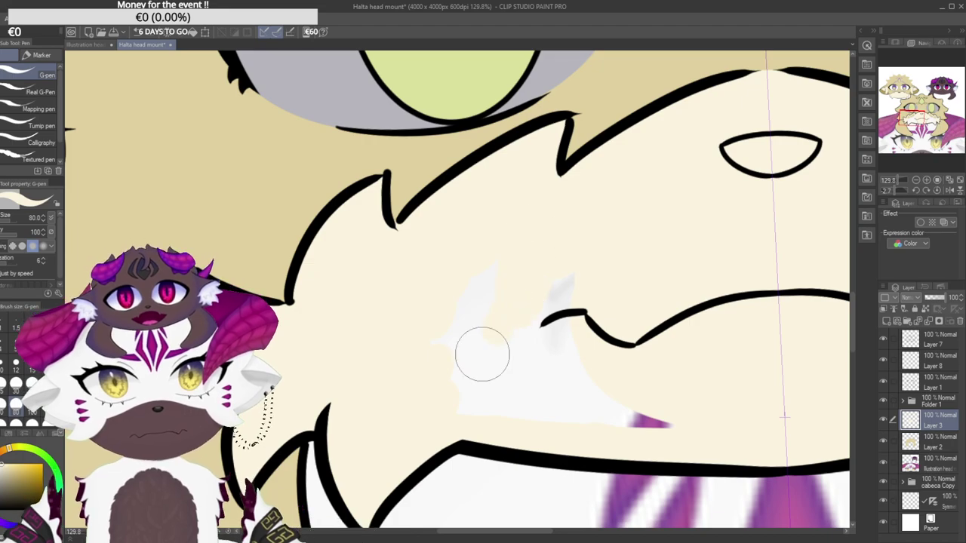
{"action": "left_click_drag", "start_coordinate": [521, 281], "coordinate": [441, 405]}
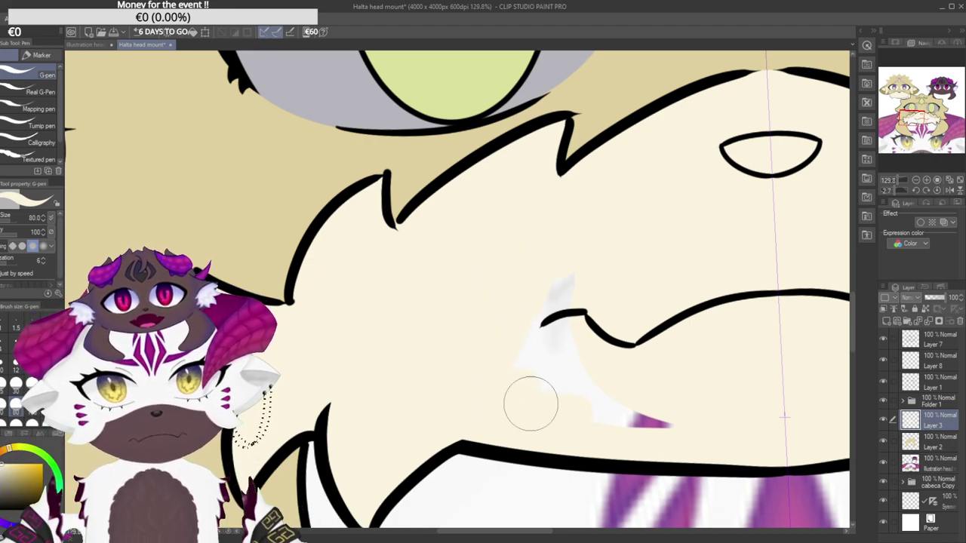
{"action": "mouse_move", "coordinate": [577, 397]}
{"action": "left_mouse_down"}
{"action": "mouse_move", "coordinate": [517, 410]}
{"action": "mouse_move", "coordinate": [614, 395]}
{"action": "left_mouse_up"}
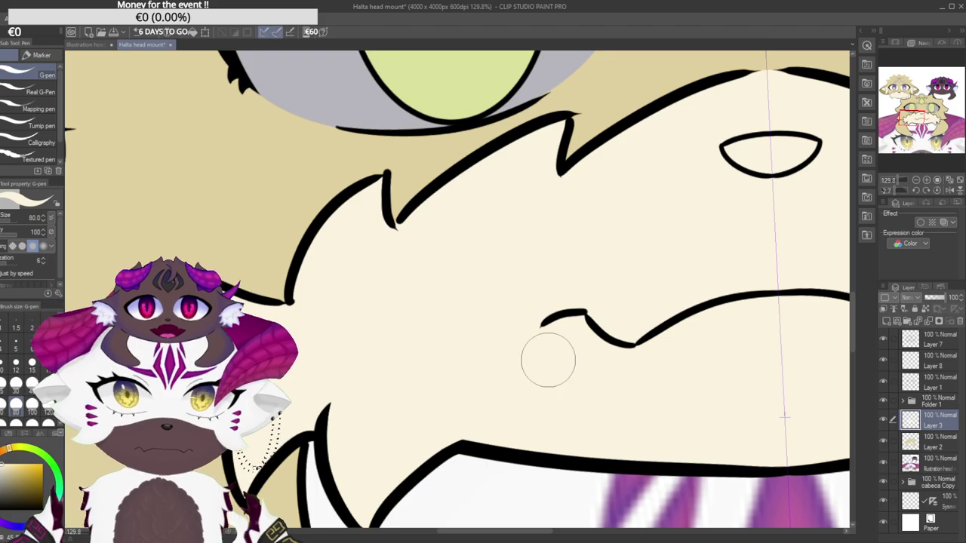
Fill the nose with dark grey on Layer 3 using a 30-size brush, and recolour it to a near-black grey.
{"action": "scroll", "coordinate": [608, 323], "scroll_direction": "down", "scroll_amount": 8}
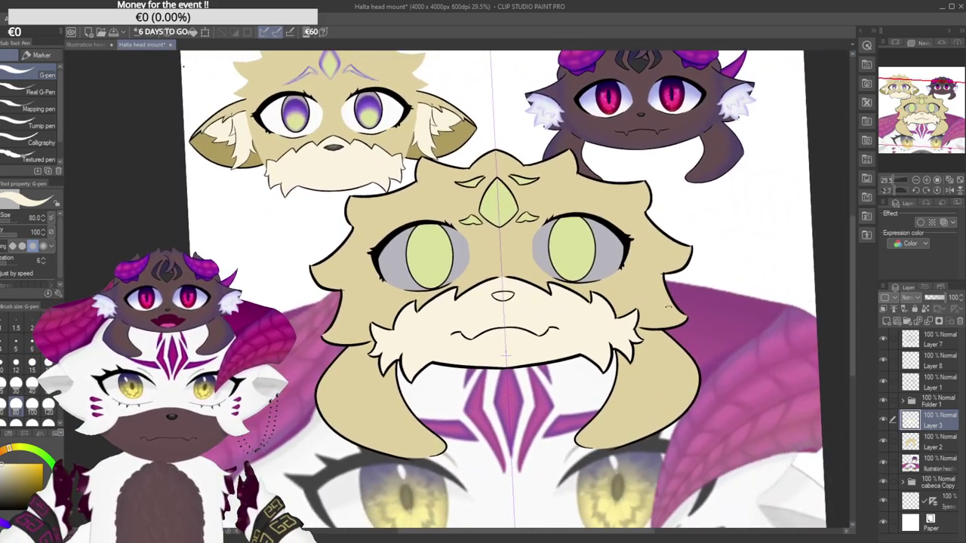
{"action": "left_click_drag", "start_coordinate": [699, 287], "coordinate": [701, 292]}
{"action": "left_click_drag", "start_coordinate": [619, 368], "coordinate": [606, 390]}
{"action": "scroll", "coordinate": [607, 390], "scroll_direction": "down", "scroll_amount": 2}
{"action": "left_click_drag", "start_coordinate": [654, 282], "coordinate": [663, 283]}
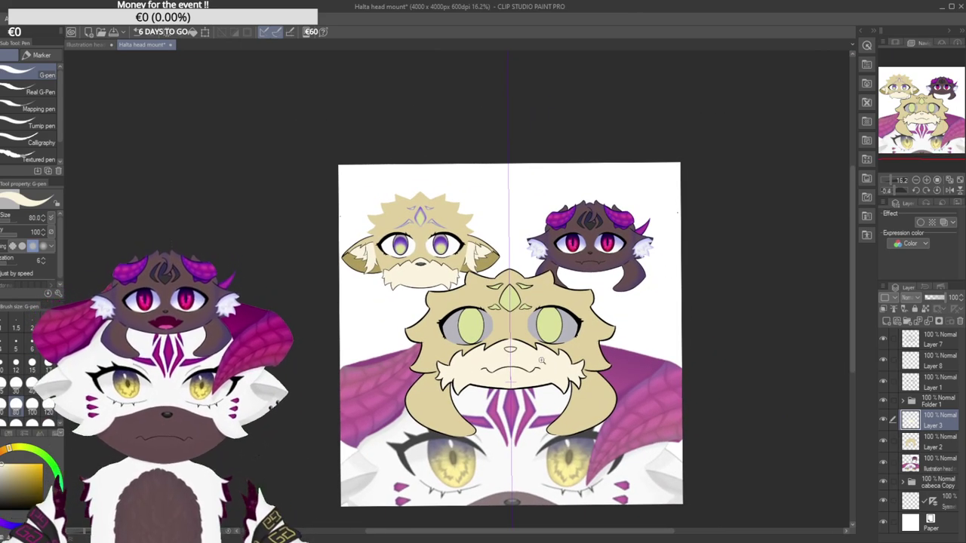
{"action": "scroll", "coordinate": [543, 365], "scroll_direction": "up", "scroll_amount": 10}
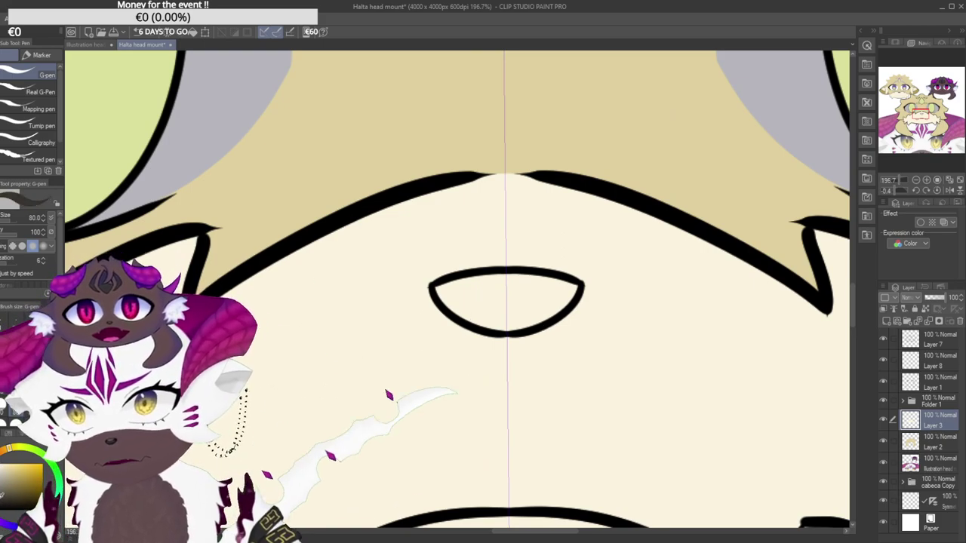
{"action": "scroll", "coordinate": [463, 277], "scroll_direction": "up", "scroll_amount": 3}
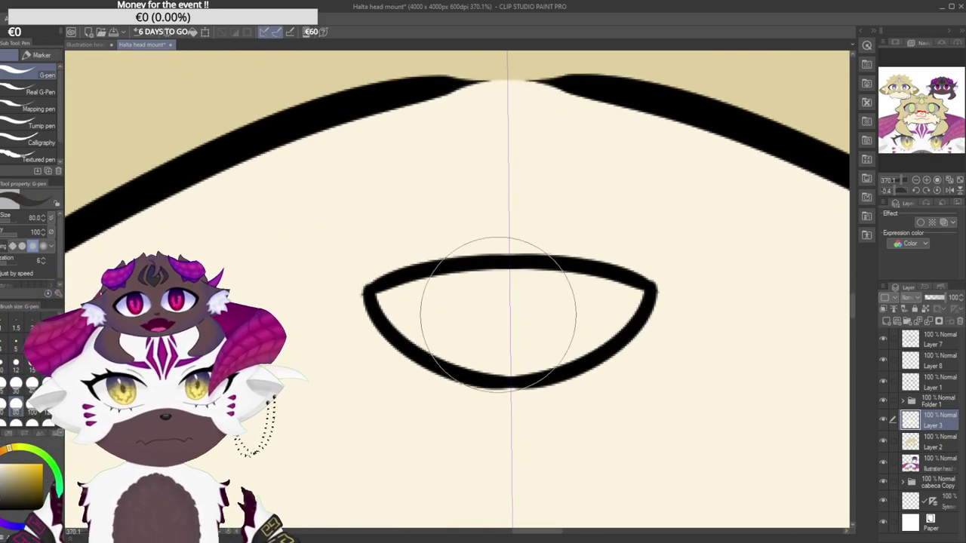
{"action": "mouse_move", "coordinate": [485, 300]}
{"action": "left_mouse_down"}
{"action": "mouse_move", "coordinate": [518, 277]}
{"action": "mouse_move", "coordinate": [460, 287]}
{"action": "mouse_move", "coordinate": [634, 282]}
{"action": "mouse_move", "coordinate": [614, 291]}
{"action": "mouse_move", "coordinate": [619, 309]}
{"action": "mouse_move", "coordinate": [567, 338]}
{"action": "mouse_move", "coordinate": [474, 322]}
{"action": "left_mouse_up"}
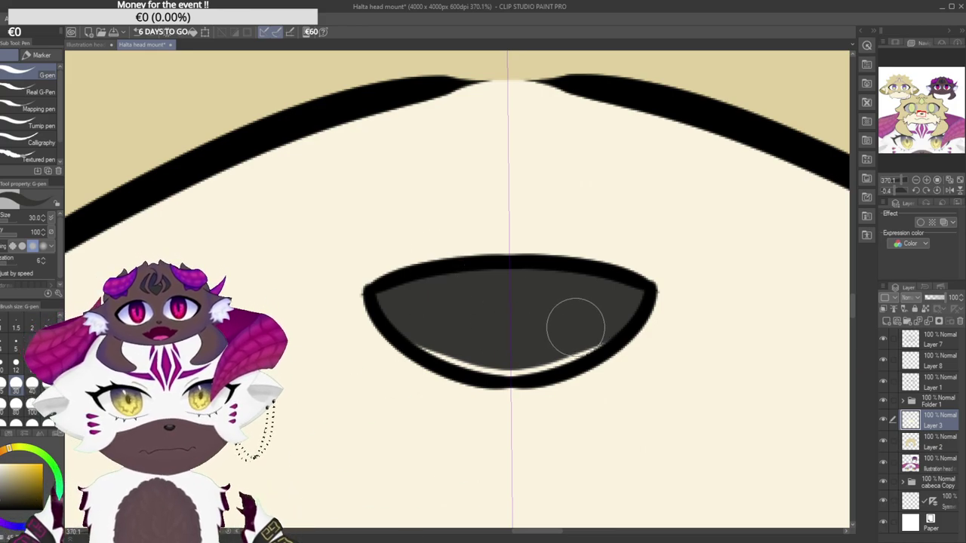
{"action": "left_click_drag", "start_coordinate": [584, 341], "coordinate": [551, 359]}
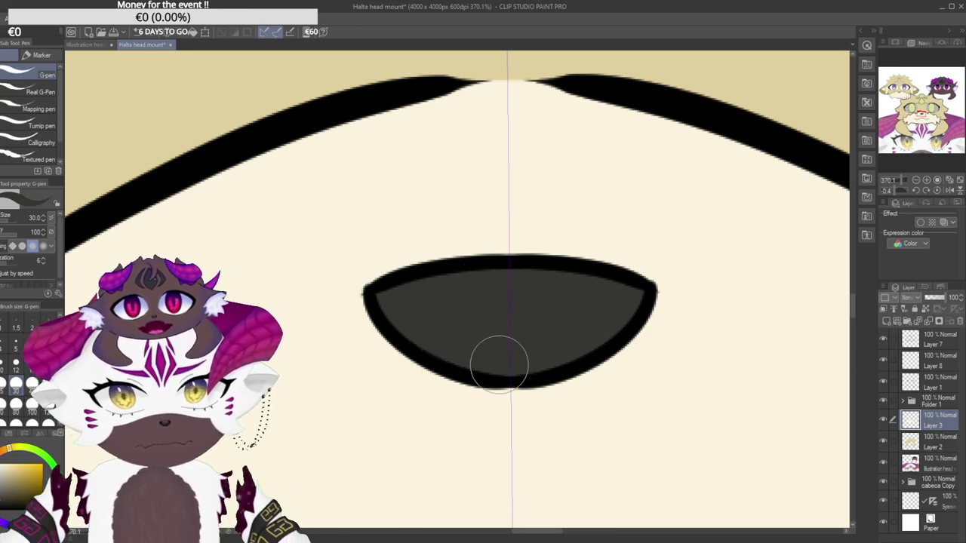
{"action": "mouse_move", "coordinate": [537, 312]}
{"action": "left_mouse_down"}
{"action": "mouse_move", "coordinate": [445, 336]}
{"action": "mouse_move", "coordinate": [539, 326]}
{"action": "left_mouse_up"}
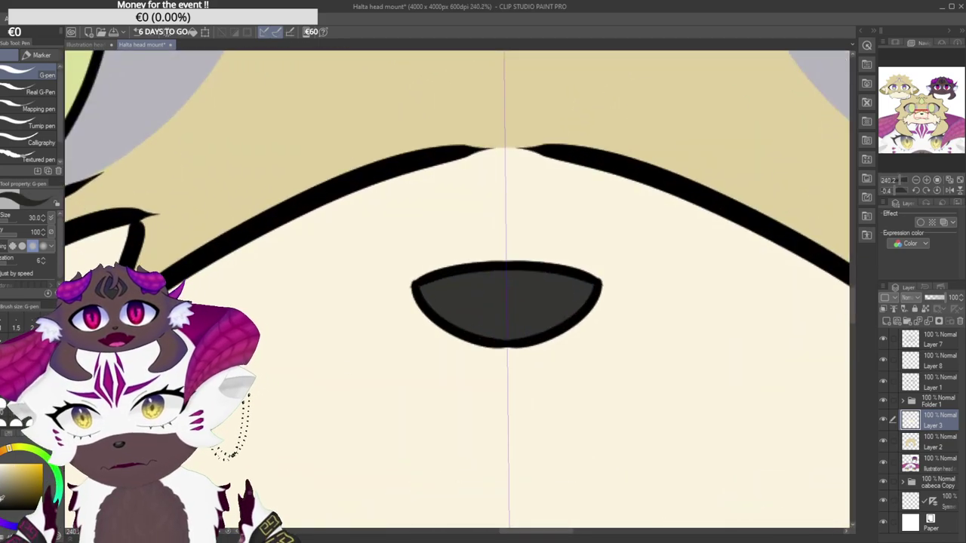
{"action": "scroll", "coordinate": [490, 280], "scroll_direction": "up", "scroll_amount": 2}
{"action": "mouse_move", "coordinate": [452, 284]}
{"action": "left_mouse_down"}
{"action": "mouse_move", "coordinate": [510, 294]}
{"action": "mouse_move", "coordinate": [532, 281]}
{"action": "mouse_move", "coordinate": [387, 297]}
{"action": "mouse_move", "coordinate": [461, 285]}
{"action": "mouse_move", "coordinate": [474, 293]}
{"action": "mouse_move", "coordinate": [399, 298]}
{"action": "mouse_move", "coordinate": [448, 346]}
{"action": "mouse_move", "coordinate": [473, 353]}
{"action": "mouse_move", "coordinate": [496, 354]}
{"action": "mouse_move", "coordinate": [477, 322]}
{"action": "mouse_move", "coordinate": [509, 320]}
{"action": "left_mouse_up"}
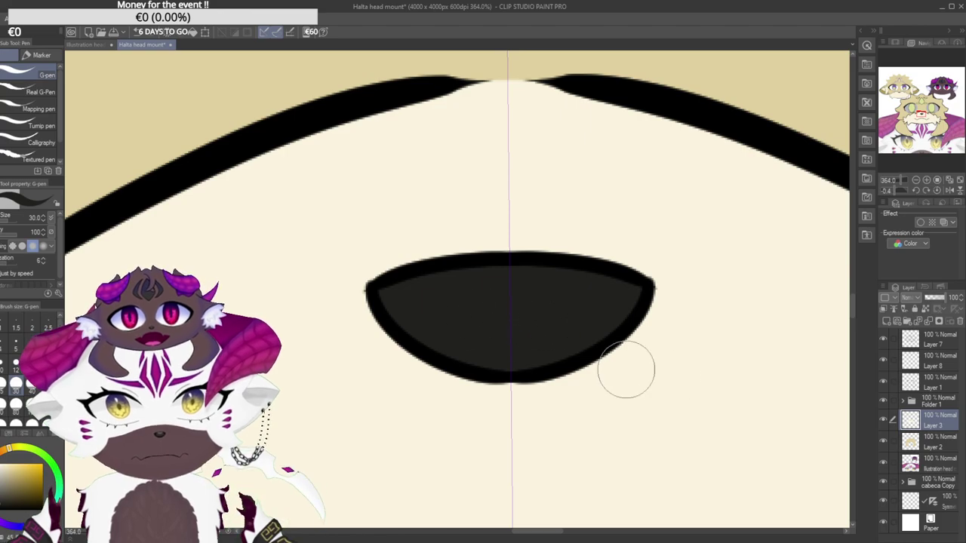
Add a clipped layer above Layer 3 and try a white stroke across the nose.
{"action": "left_click", "coordinate": [884, 322]}
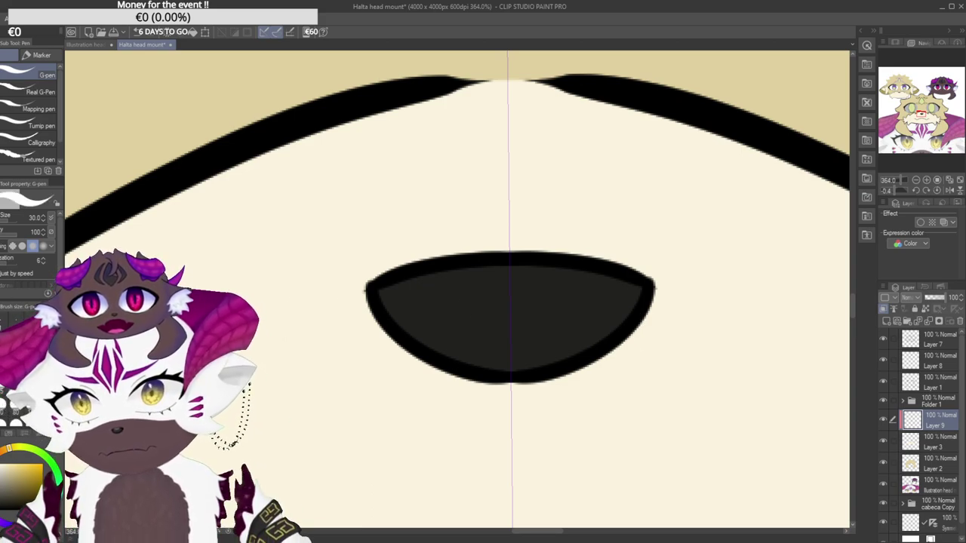
{"action": "left_click_drag", "start_coordinate": [397, 287], "coordinate": [504, 297]}
{"action": "key", "text": "ctrl+z"}
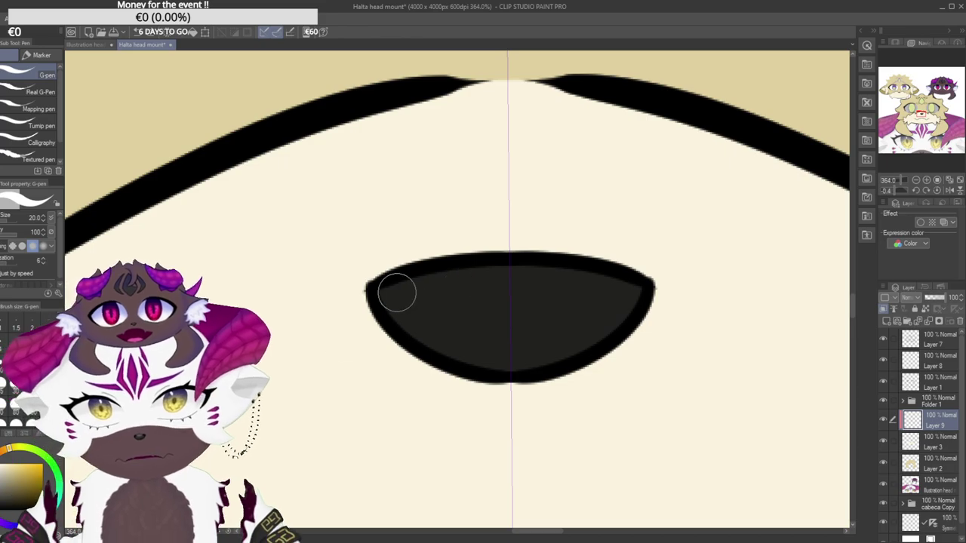
Examine how the nose highlights are drawn on the finished beige and dark brown heads.
{"action": "scroll", "coordinate": [396, 288], "scroll_direction": "down", "scroll_amount": 5}
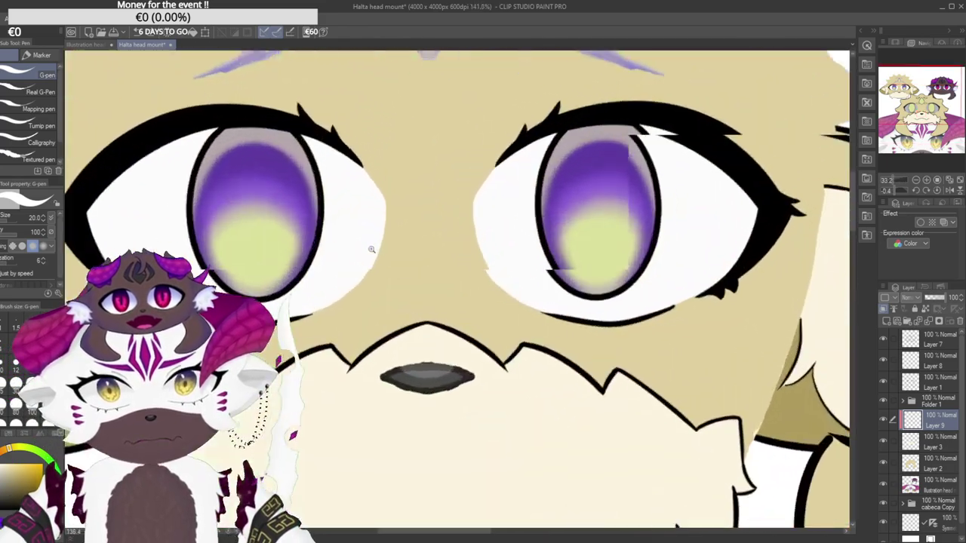
{"action": "scroll", "coordinate": [389, 257], "scroll_direction": "up", "scroll_amount": 3}
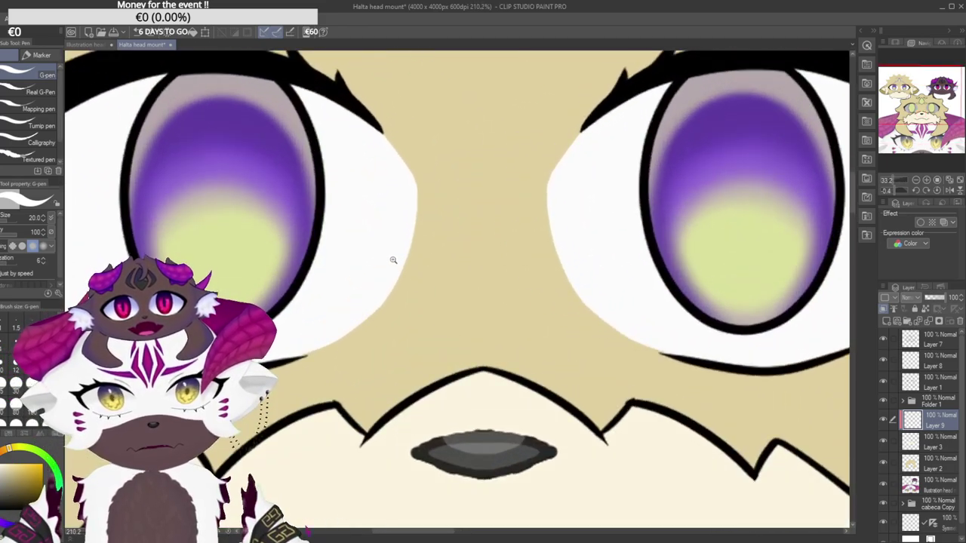
{"action": "scroll", "coordinate": [389, 257], "scroll_direction": "down", "scroll_amount": 5}
{"action": "scroll", "coordinate": [701, 258], "scroll_direction": "up", "scroll_amount": 4}
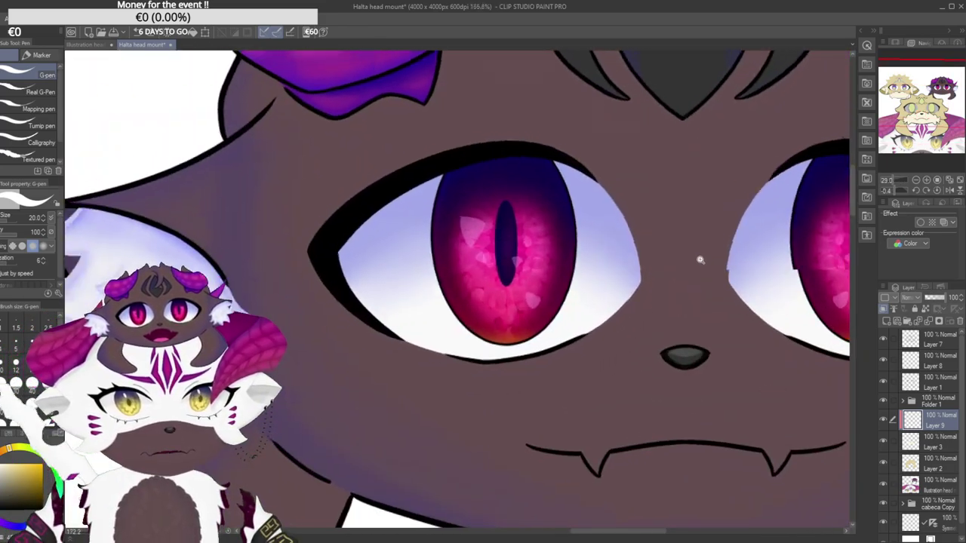
{"action": "scroll", "coordinate": [722, 263], "scroll_direction": "up", "scroll_amount": 3}
{"action": "scroll", "coordinate": [707, 267], "scroll_direction": "down", "scroll_amount": 6}
{"action": "left_click_drag", "start_coordinate": [649, 256], "coordinate": [735, 274]}
{"action": "left_click_drag", "start_coordinate": [679, 317], "coordinate": [474, 195]}
{"action": "left_click_drag", "start_coordinate": [600, 376], "coordinate": [621, 379]}
{"action": "scroll", "coordinate": [622, 379], "scroll_direction": "down", "scroll_amount": 7}
{"action": "scroll", "coordinate": [483, 341], "scroll_direction": "up", "scroll_amount": 3}
{"action": "scroll", "coordinate": [484, 341], "scroll_direction": "up", "scroll_amount": 5}
Draw a thin white curve across the nose on Layer 9 with a 20-size brush, retrying the first stroke.
{"action": "left_click_drag", "start_coordinate": [359, 292], "coordinate": [569, 288]}
{"action": "key", "text": "ctrl+z"}
{"action": "left_click_drag", "start_coordinate": [367, 285], "coordinate": [570, 288]}
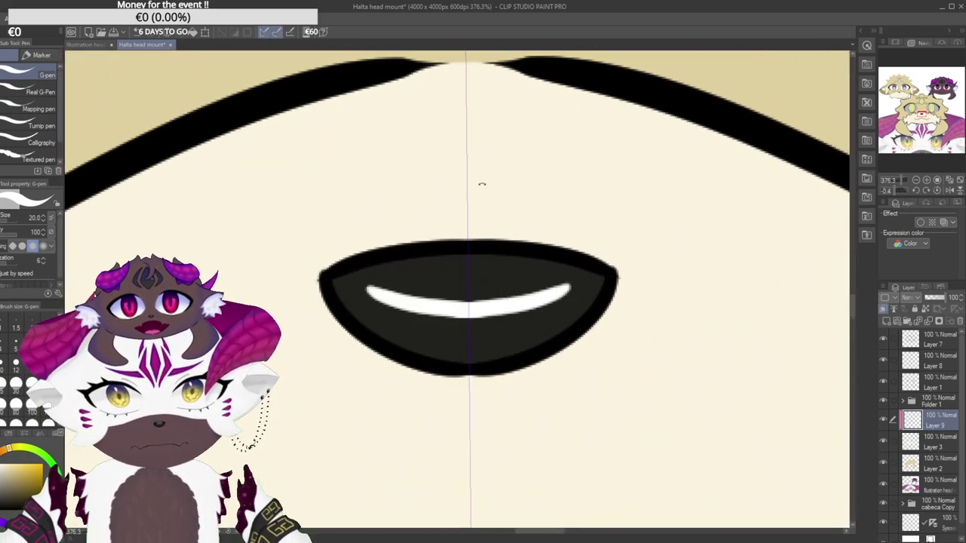
Extend the white curve up to the nose's upper outline and fill it as an oval highlight.
{"action": "left_click_drag", "start_coordinate": [494, 187], "coordinate": [383, 282]}
{"action": "left_click_drag", "start_coordinate": [458, 373], "coordinate": [452, 260]}
{"action": "key", "text": "ctrl+z"}
{"action": "mouse_move", "coordinate": [457, 373]}
{"action": "left_mouse_down"}
{"action": "mouse_move", "coordinate": [431, 307]}
{"action": "mouse_move", "coordinate": [435, 277]}
{"action": "left_mouse_up"}
{"action": "key", "text": "ctrl+z"}
{"action": "mouse_move", "coordinate": [457, 375]}
{"action": "left_mouse_down"}
{"action": "mouse_move", "coordinate": [445, 355]}
{"action": "mouse_move", "coordinate": [434, 282]}
{"action": "left_mouse_up"}
{"action": "key", "text": "ctrl+z"}
{"action": "left_click_drag", "start_coordinate": [458, 373], "coordinate": [430, 271]}
{"action": "mouse_move", "coordinate": [439, 314]}
{"action": "left_mouse_down"}
{"action": "mouse_move", "coordinate": [430, 266]}
{"action": "mouse_move", "coordinate": [435, 305]}
{"action": "mouse_move", "coordinate": [442, 257]}
{"action": "left_mouse_up"}
{"action": "mouse_move", "coordinate": [449, 194]}
{"action": "left_mouse_down"}
{"action": "mouse_move", "coordinate": [462, 296]}
{"action": "mouse_move", "coordinate": [451, 246]}
{"action": "mouse_move", "coordinate": [439, 316]}
{"action": "mouse_move", "coordinate": [428, 259]}
{"action": "mouse_move", "coordinate": [437, 310]}
{"action": "mouse_move", "coordinate": [436, 249]}
{"action": "left_mouse_up"}
Try several reshaping strokes along the lower edge of the white nose highlight and undo them.
{"action": "mouse_move", "coordinate": [470, 155]}
{"action": "left_mouse_down"}
{"action": "mouse_move", "coordinate": [556, 276]}
{"action": "mouse_move", "coordinate": [560, 345]}
{"action": "mouse_move", "coordinate": [511, 418]}
{"action": "left_mouse_up"}
{"action": "left_click_drag", "start_coordinate": [399, 237], "coordinate": [438, 334]}
{"action": "key", "text": "ctrl+z"}
{"action": "left_click_drag", "start_coordinate": [402, 234], "coordinate": [451, 344]}
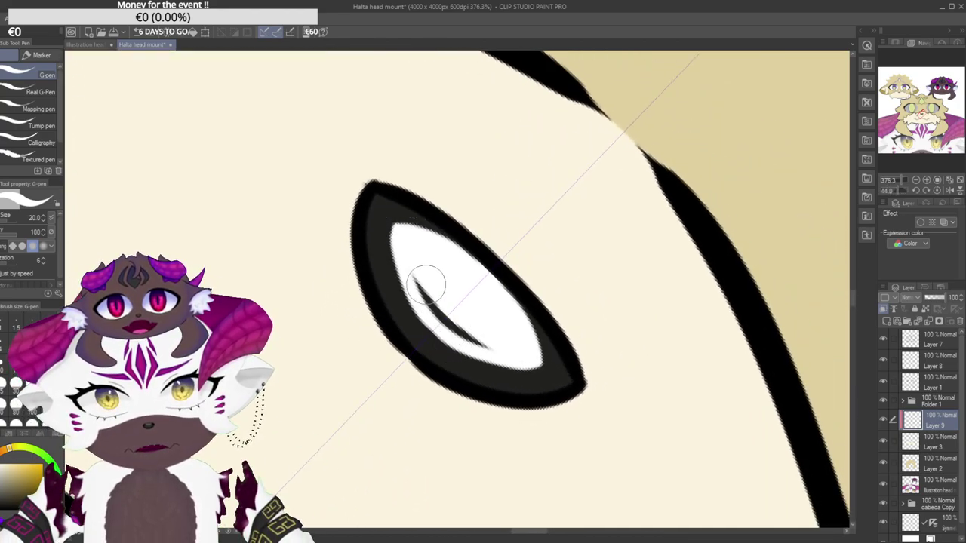
{"action": "key", "text": "ctrl+z"}
{"action": "left_click_drag", "start_coordinate": [401, 235], "coordinate": [444, 335]}
{"action": "key", "text": "ctrl+z"}
{"action": "key", "text": "ctrl+z"}
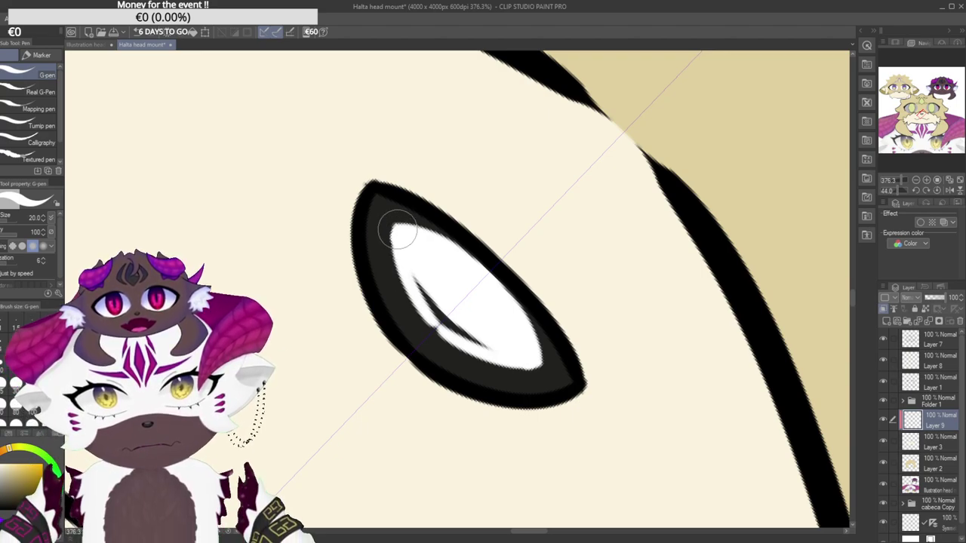
{"action": "left_click_drag", "start_coordinate": [395, 227], "coordinate": [400, 257]}
{"action": "mouse_move", "coordinate": [455, 310]}
{"action": "left_mouse_down"}
{"action": "mouse_move", "coordinate": [420, 297]}
{"action": "mouse_move", "coordinate": [437, 315]}
{"action": "left_mouse_up"}
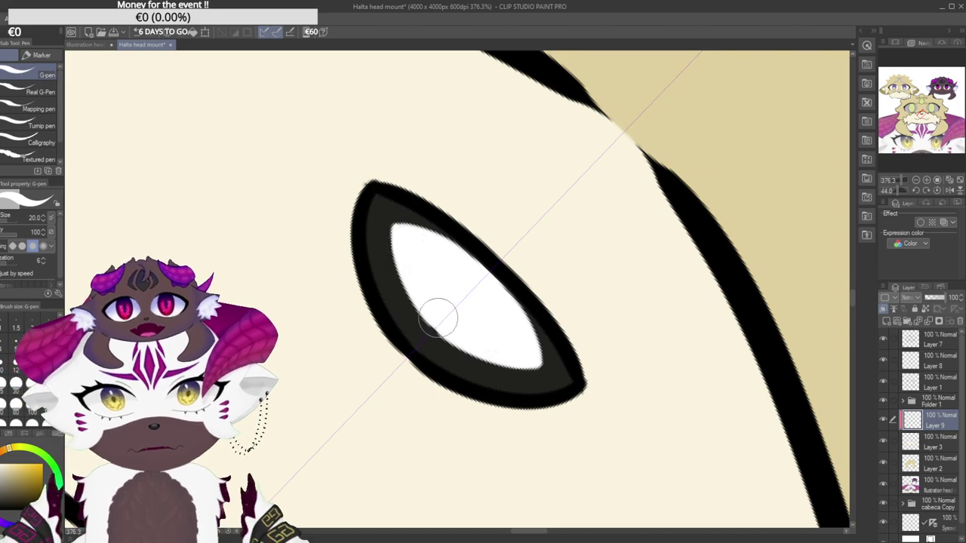
{"action": "mouse_move", "coordinate": [411, 224]}
{"action": "left_mouse_down"}
{"action": "mouse_move", "coordinate": [370, 246]}
{"action": "mouse_move", "coordinate": [368, 286]}
{"action": "left_mouse_up"}
{"action": "key", "text": "ctrl+z"}
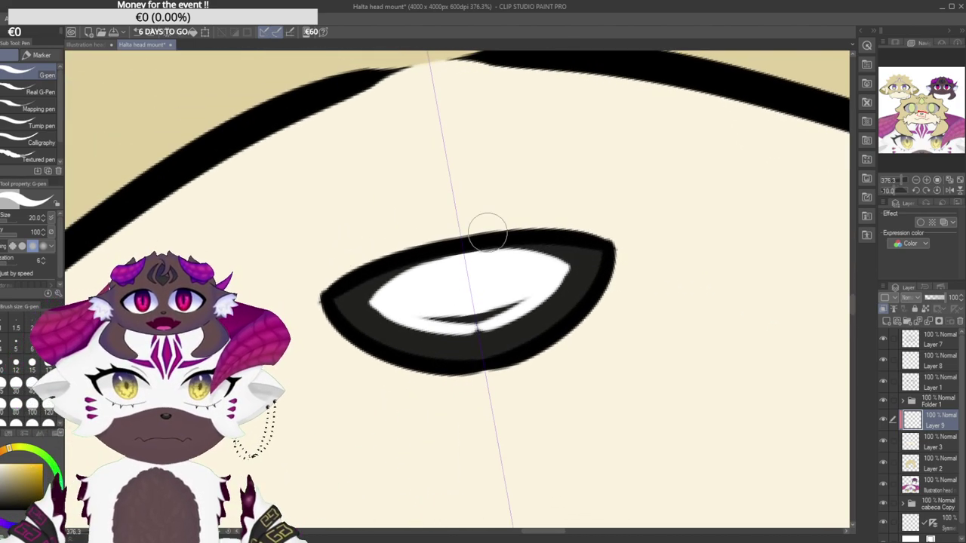
{"action": "key", "text": "ctrl+z"}
Reshape the lower edge of the white nose highlight into a shallow, narrow oval with pointed ends.
{"action": "mouse_move", "coordinate": [477, 205]}
{"action": "left_mouse_down"}
{"action": "mouse_move", "coordinate": [492, 200]}
{"action": "mouse_move", "coordinate": [517, 286]}
{"action": "left_mouse_up"}
{"action": "left_click_drag", "start_coordinate": [427, 271], "coordinate": [444, 272]}
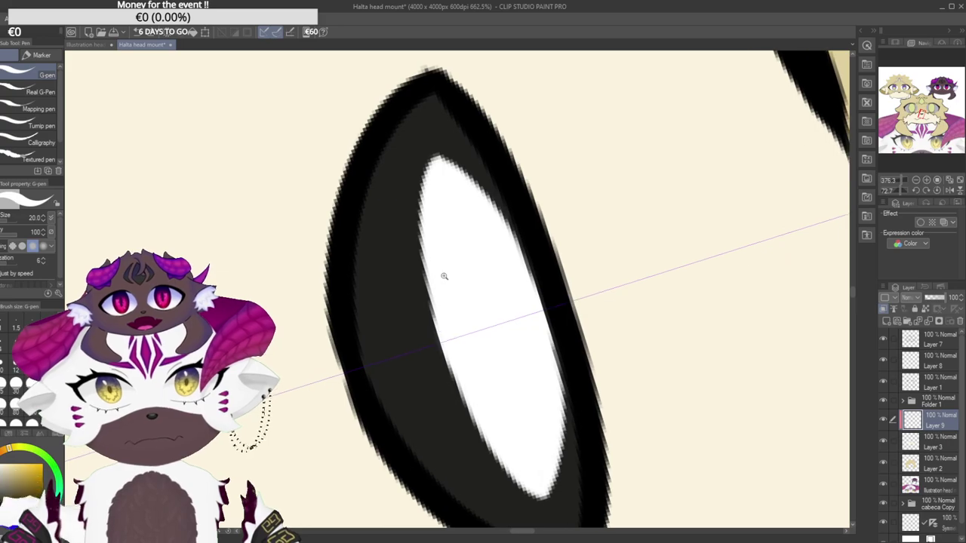
{"action": "left_click_drag", "start_coordinate": [412, 349], "coordinate": [427, 230]}
{"action": "key", "text": "ctrl+z"}
{"action": "mouse_move", "coordinate": [420, 343]}
{"action": "left_mouse_down"}
{"action": "mouse_move", "coordinate": [439, 197]}
{"action": "mouse_move", "coordinate": [437, 170]}
{"action": "mouse_move", "coordinate": [436, 252]}
{"action": "mouse_move", "coordinate": [430, 164]}
{"action": "mouse_move", "coordinate": [427, 364]}
{"action": "left_mouse_up"}
{"action": "key", "text": "ctrl+z"}
{"action": "mouse_move", "coordinate": [440, 230]}
{"action": "left_mouse_down"}
{"action": "mouse_move", "coordinate": [436, 165]}
{"action": "mouse_move", "coordinate": [420, 233]}
{"action": "mouse_move", "coordinate": [430, 274]}
{"action": "left_mouse_up"}
{"action": "mouse_move", "coordinate": [410, 171]}
{"action": "left_mouse_down"}
{"action": "mouse_move", "coordinate": [371, 319]}
{"action": "mouse_move", "coordinate": [386, 316]}
{"action": "mouse_move", "coordinate": [315, 366]}
{"action": "mouse_move", "coordinate": [366, 366]}
{"action": "left_mouse_up"}
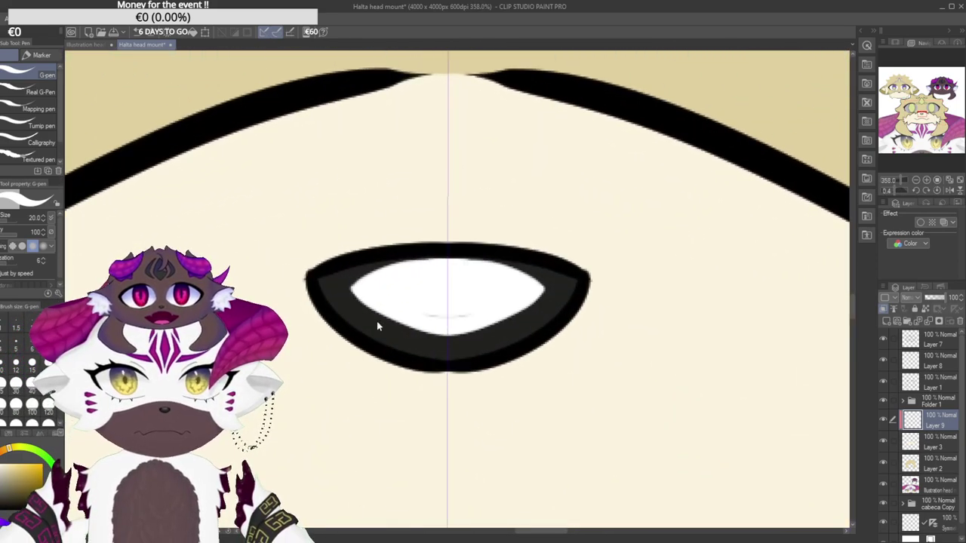
{"action": "key", "text": "ctrl+z"}
{"action": "mouse_move", "coordinate": [448, 179]}
{"action": "left_mouse_down"}
{"action": "mouse_move", "coordinate": [486, 184]}
{"action": "mouse_move", "coordinate": [530, 280]}
{"action": "mouse_move", "coordinate": [478, 189]}
{"action": "mouse_move", "coordinate": [345, 214]}
{"action": "mouse_move", "coordinate": [346, 308]}
{"action": "mouse_move", "coordinate": [295, 400]}
{"action": "mouse_move", "coordinate": [413, 225]}
{"action": "left_mouse_up"}
{"action": "left_click_drag", "start_coordinate": [404, 320], "coordinate": [463, 338]}
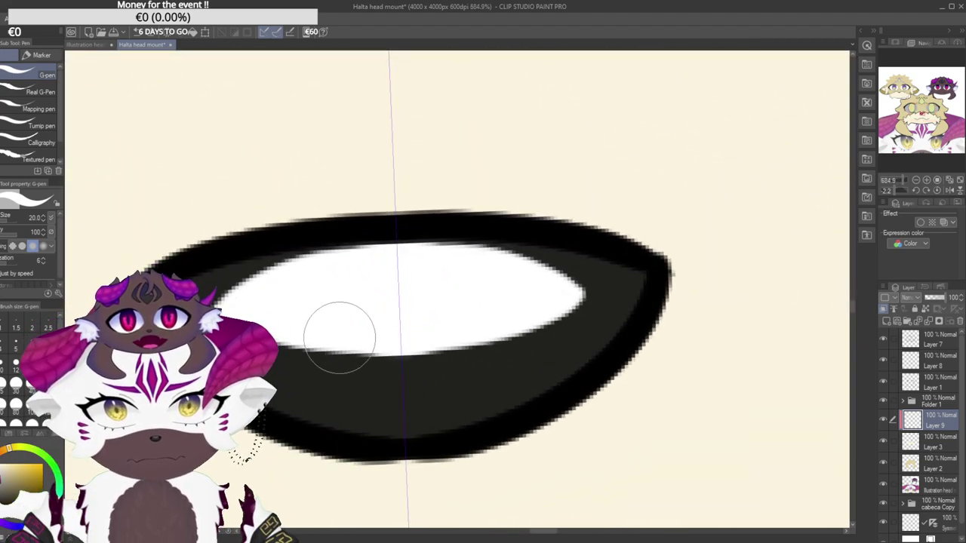
{"action": "left_click_drag", "start_coordinate": [382, 354], "coordinate": [325, 357]}
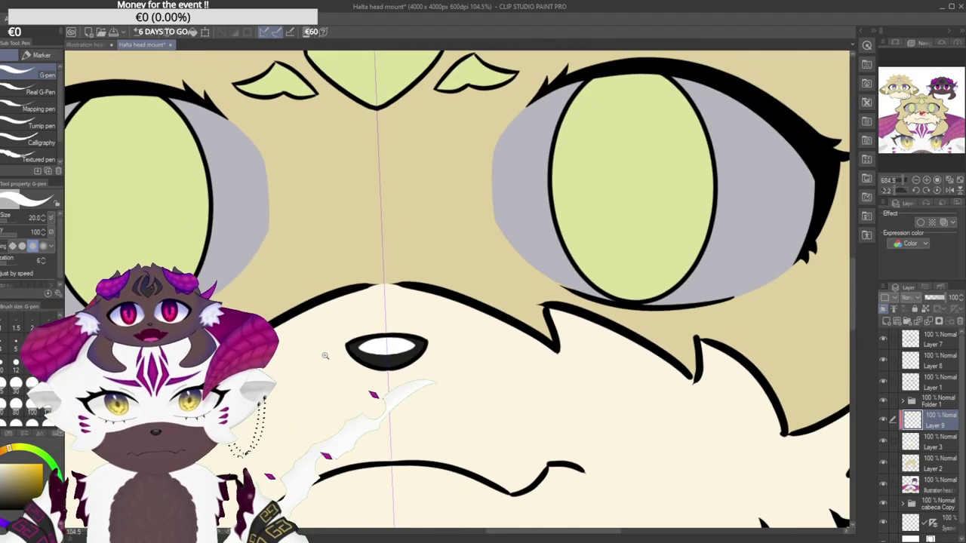
Refine the outline of the white nose highlight and lower Layer 9's opacity to 21%.
{"action": "left_click_drag", "start_coordinate": [397, 257], "coordinate": [494, 246]}
{"action": "left_click_drag", "start_coordinate": [422, 179], "coordinate": [484, 176]}
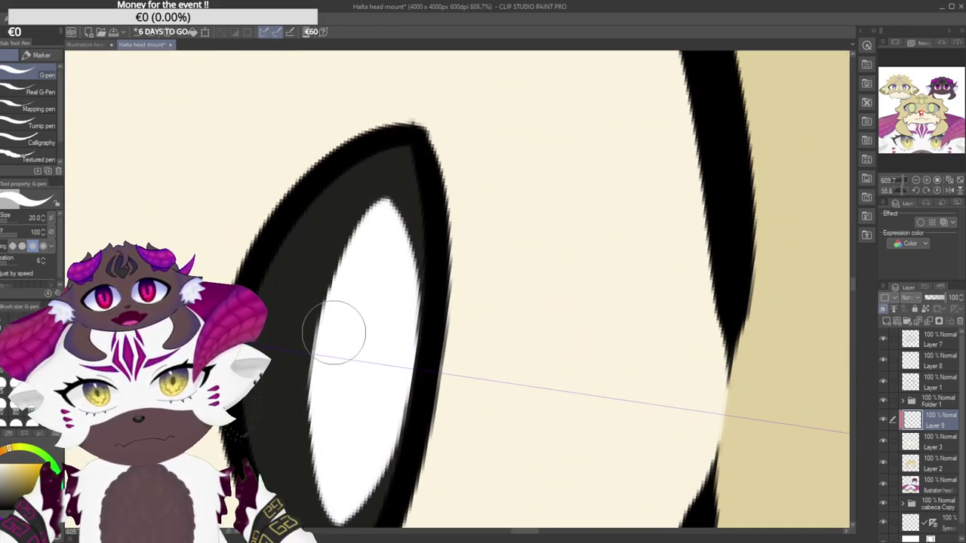
{"action": "left_click_drag", "start_coordinate": [362, 156], "coordinate": [343, 401]}
{"action": "left_click_drag", "start_coordinate": [455, 427], "coordinate": [399, 424]}
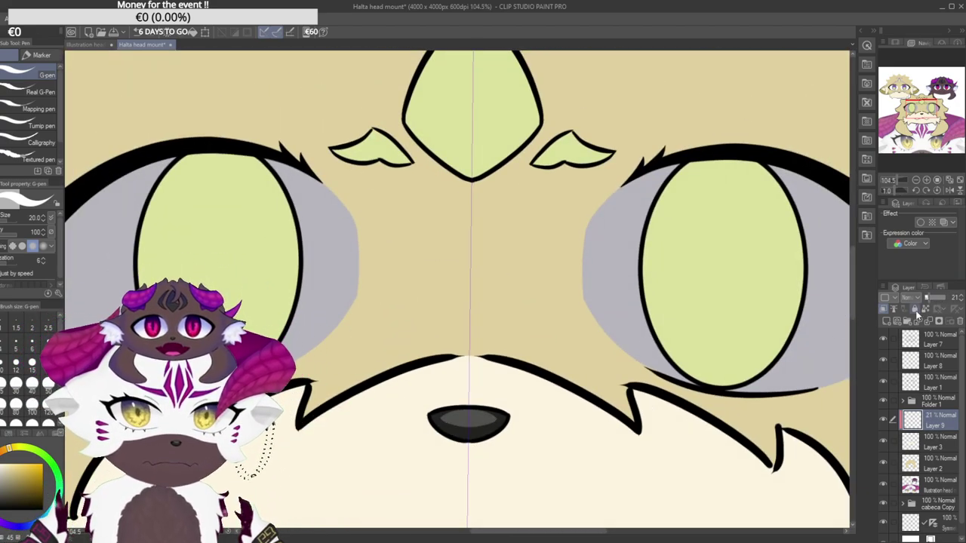
Add a clipped layer above Layer 9 and paint a thin white curve along the lower part of the nose highlight.
{"action": "left_click", "coordinate": [886, 323]}
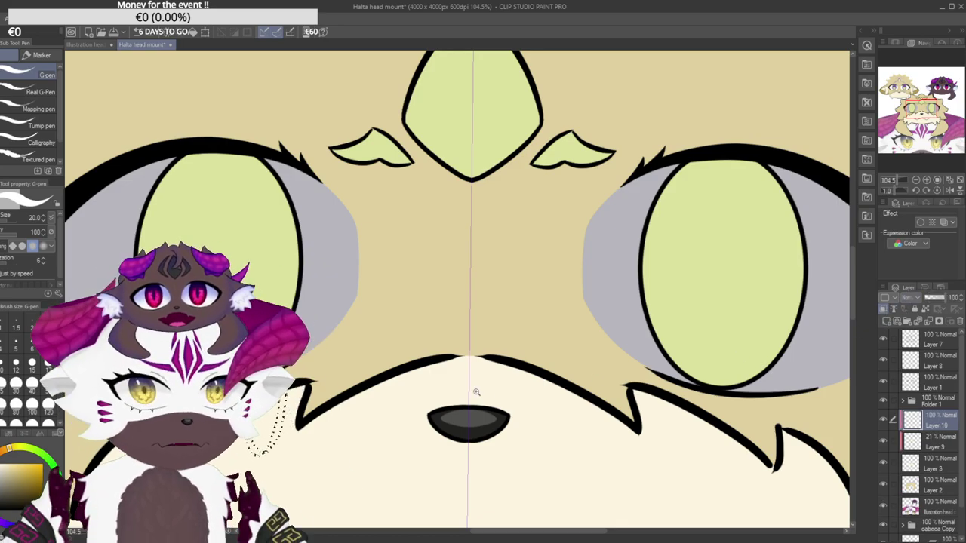
{"action": "scroll", "coordinate": [476, 391], "scroll_direction": "down", "scroll_amount": 8}
{"action": "scroll", "coordinate": [582, 294], "scroll_direction": "up", "scroll_amount": 10}
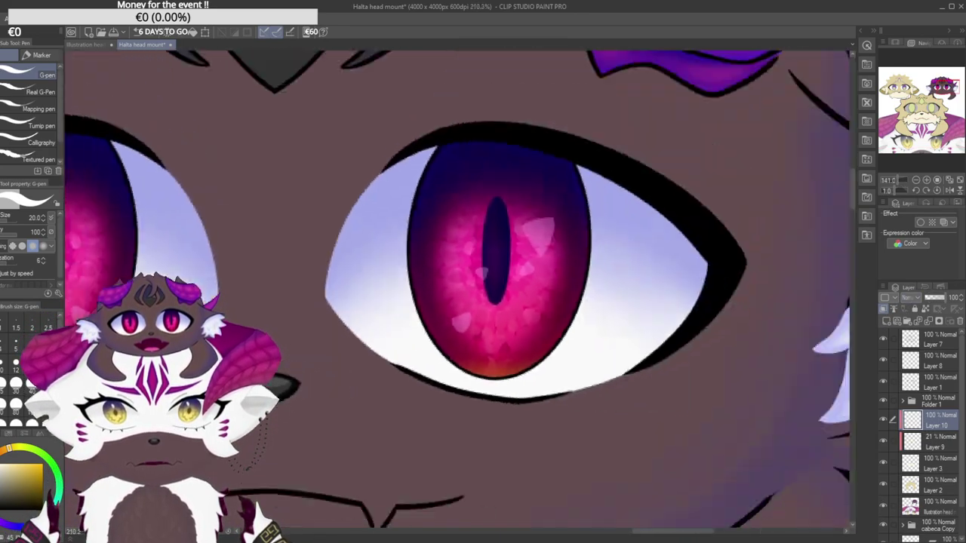
{"action": "scroll", "coordinate": [425, 282], "scroll_direction": "down", "scroll_amount": 8}
{"action": "scroll", "coordinate": [478, 252], "scroll_direction": "up", "scroll_amount": 2}
{"action": "left_click_drag", "start_coordinate": [364, 366], "coordinate": [468, 232]}
{"action": "scroll", "coordinate": [457, 259], "scroll_direction": "up", "scroll_amount": 8}
{"action": "left_click_drag", "start_coordinate": [395, 212], "coordinate": [470, 370]}
{"action": "left_click_drag", "start_coordinate": [402, 338], "coordinate": [415, 337]}
{"action": "left_click_drag", "start_coordinate": [383, 365], "coordinate": [389, 270]}
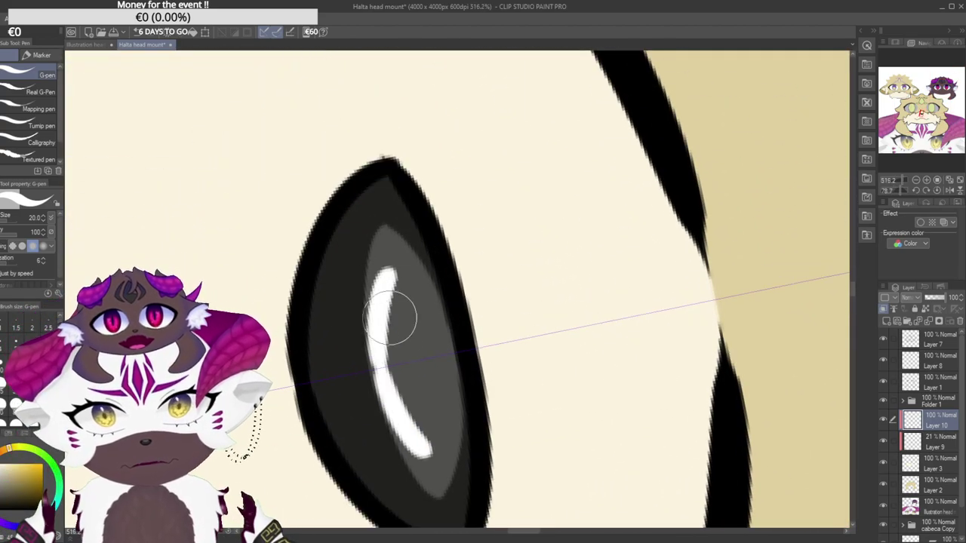
Redraw the white curve on Layer 10 longer and more strongly bent, following the lower edge of the nose highlight.
{"action": "key", "text": "ctrl+z"}
{"action": "left_click_drag", "start_coordinate": [373, 369], "coordinate": [399, 262]}
{"action": "key", "text": "ctrl+z"}
{"action": "key", "text": "ctrl+y"}
{"action": "key", "text": "ctrl+y"}
{"action": "key", "text": "ctrl+z"}
{"action": "key", "text": "ctrl+z"}
{"action": "key", "text": "ctrl+y"}
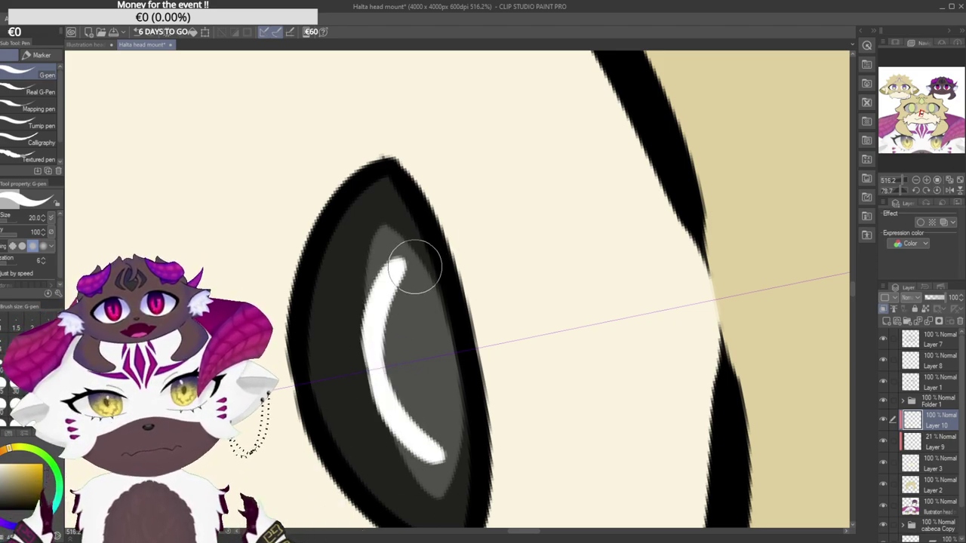
{"action": "key", "text": "ctrl+z"}
{"action": "mouse_move", "coordinate": [372, 369]}
{"action": "left_mouse_down"}
{"action": "mouse_move", "coordinate": [379, 298]}
{"action": "mouse_move", "coordinate": [407, 250]}
{"action": "left_mouse_up"}
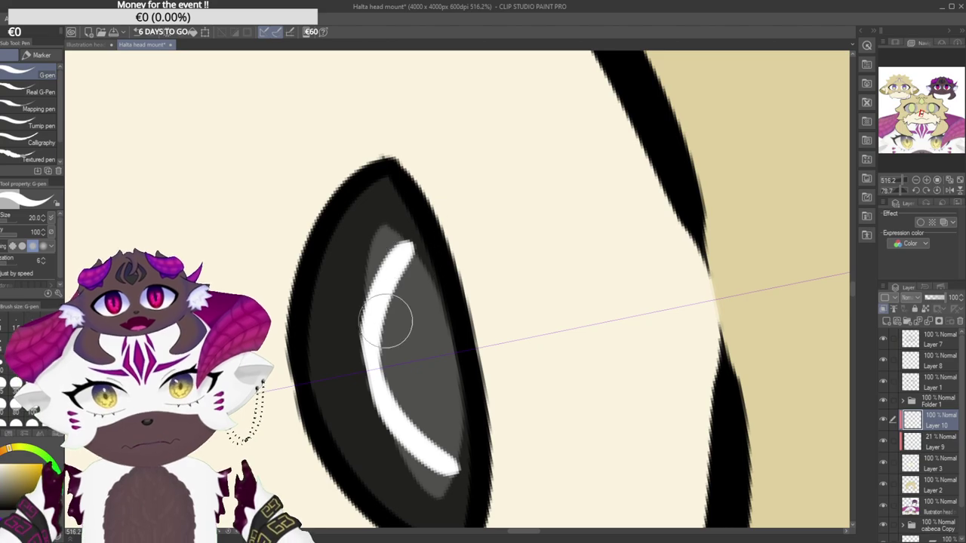
Replace the white curve on Layer 10 with a filled white oval inside the nose highlight and lower the layer's opacity to 31%.
{"action": "key", "text": "ctrl+z"}
{"action": "mouse_move", "coordinate": [373, 373]}
{"action": "left_mouse_down"}
{"action": "mouse_move", "coordinate": [393, 272]}
{"action": "mouse_move", "coordinate": [487, 320]}
{"action": "left_mouse_up"}
{"action": "left_click_drag", "start_coordinate": [470, 352], "coordinate": [588, 227]}
{"action": "key", "text": "ctrl+z"}
{"action": "mouse_move", "coordinate": [475, 345]}
{"action": "left_mouse_down"}
{"action": "mouse_move", "coordinate": [523, 308]}
{"action": "mouse_move", "coordinate": [556, 309]}
{"action": "mouse_move", "coordinate": [502, 340]}
{"action": "left_mouse_up"}
{"action": "key", "text": "ctrl+z"}
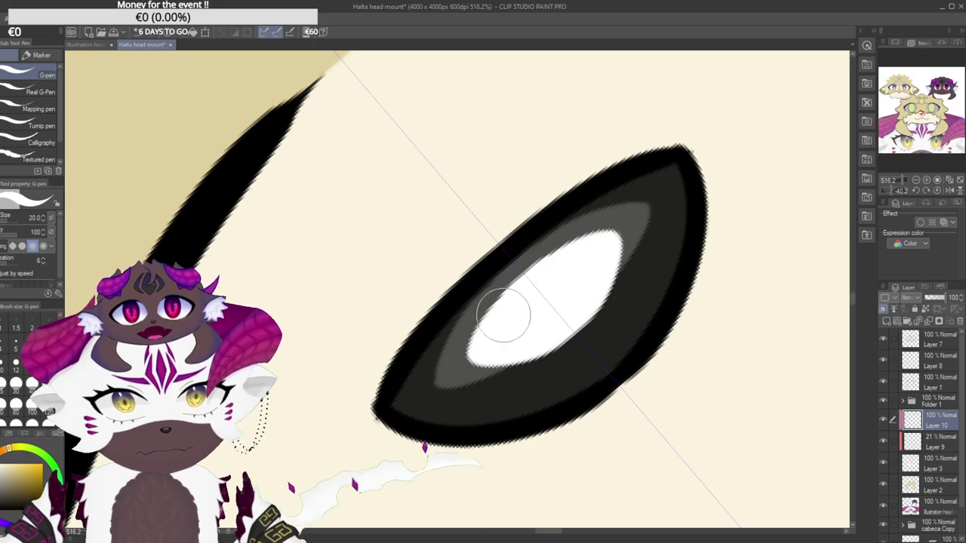
{"action": "left_click_drag", "start_coordinate": [513, 338], "coordinate": [369, 351]}
{"action": "left_click_drag", "start_coordinate": [543, 284], "coordinate": [613, 394]}
{"action": "left_click_drag", "start_coordinate": [483, 382], "coordinate": [633, 346]}
{"action": "left_click_drag", "start_coordinate": [945, 298], "coordinate": [931, 303]}
{"action": "scroll", "coordinate": [608, 355], "scroll_direction": "down", "scroll_amount": 6}
{"action": "scroll", "coordinate": [608, 355], "scroll_direction": "up", "scroll_amount": 2}
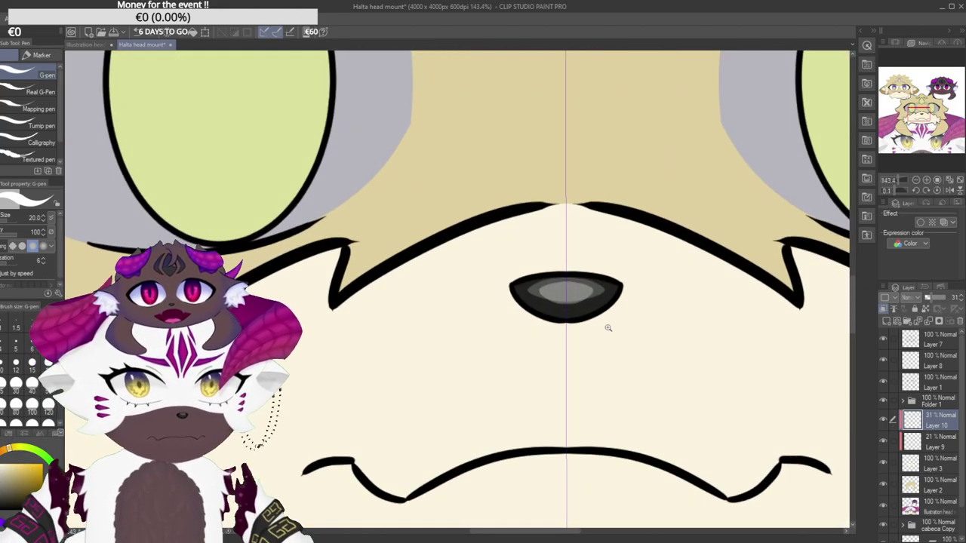
Paint a filled white shape on Layer 10 across the upper part of the nose, with pointed ends reaching both corners.
{"action": "scroll", "coordinate": [609, 329], "scroll_direction": "up", "scroll_amount": 3}
{"action": "left_click_drag", "start_coordinate": [462, 181], "coordinate": [369, 258]}
{"action": "left_click_drag", "start_coordinate": [446, 226], "coordinate": [480, 226]}
{"action": "left_click_drag", "start_coordinate": [501, 221], "coordinate": [474, 283]}
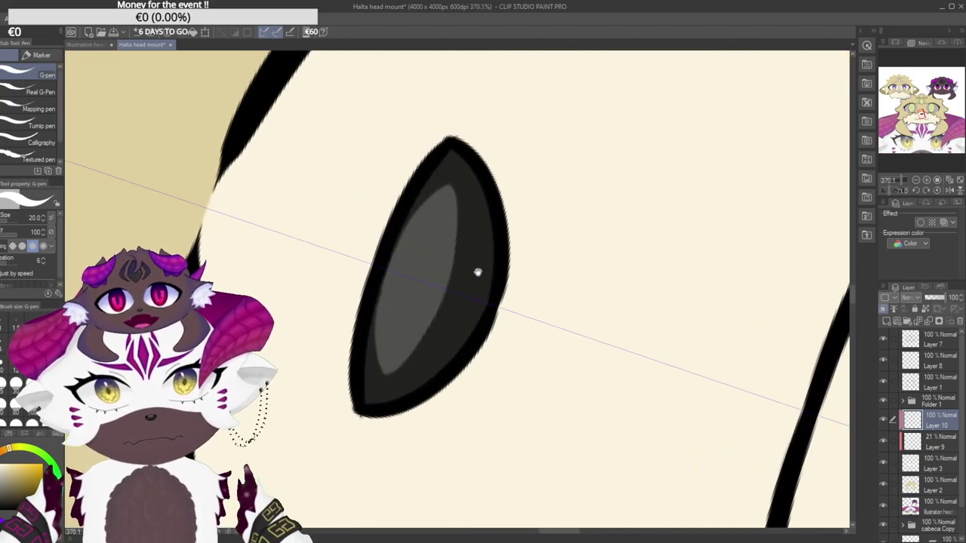
{"action": "mouse_move", "coordinate": [454, 160]}
{"action": "left_mouse_down"}
{"action": "mouse_move", "coordinate": [375, 397]}
{"action": "mouse_move", "coordinate": [444, 173]}
{"action": "left_mouse_up"}
{"action": "key", "text": "ctrl+z"}
{"action": "mouse_move", "coordinate": [370, 400]}
{"action": "left_mouse_down"}
{"action": "mouse_move", "coordinate": [368, 373]}
{"action": "mouse_move", "coordinate": [443, 178]}
{"action": "left_mouse_up"}
{"action": "left_click_drag", "start_coordinate": [438, 216], "coordinate": [394, 343]}
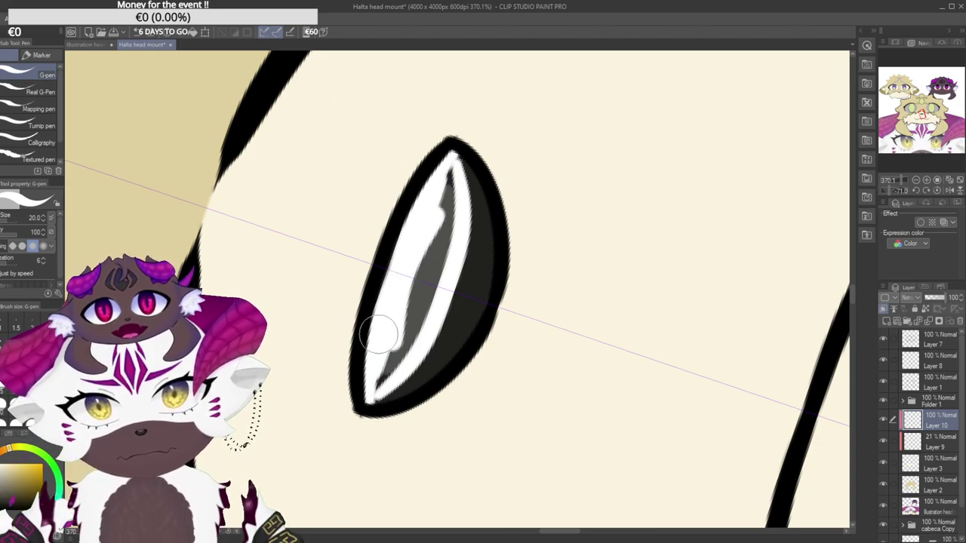
{"action": "key", "text": "ctrl+z"}
{"action": "left_click_drag", "start_coordinate": [369, 394], "coordinate": [435, 204]}
{"action": "mouse_move", "coordinate": [381, 373]}
{"action": "left_mouse_down"}
{"action": "mouse_move", "coordinate": [362, 384]}
{"action": "mouse_move", "coordinate": [442, 248]}
{"action": "mouse_move", "coordinate": [428, 236]}
{"action": "left_mouse_up"}
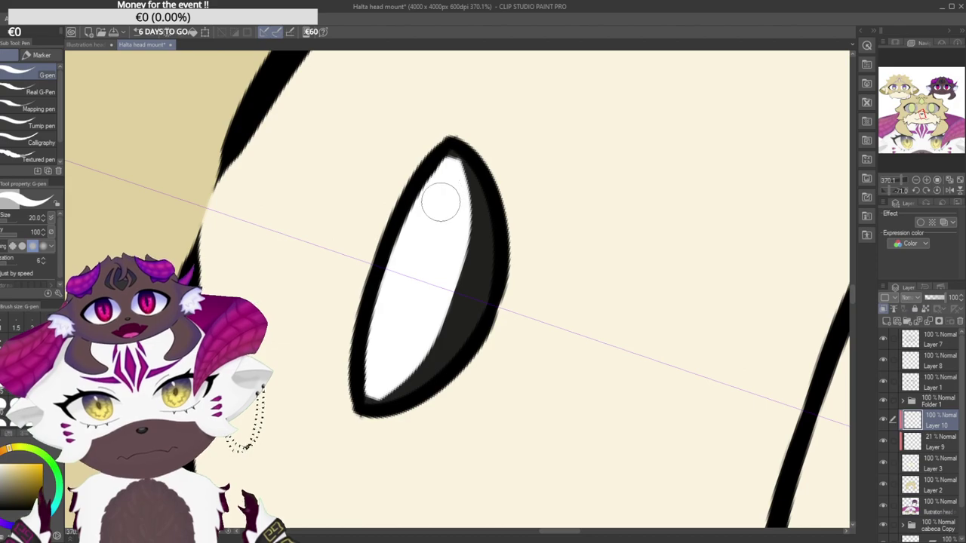
{"action": "left_click_drag", "start_coordinate": [376, 390], "coordinate": [371, 397]}
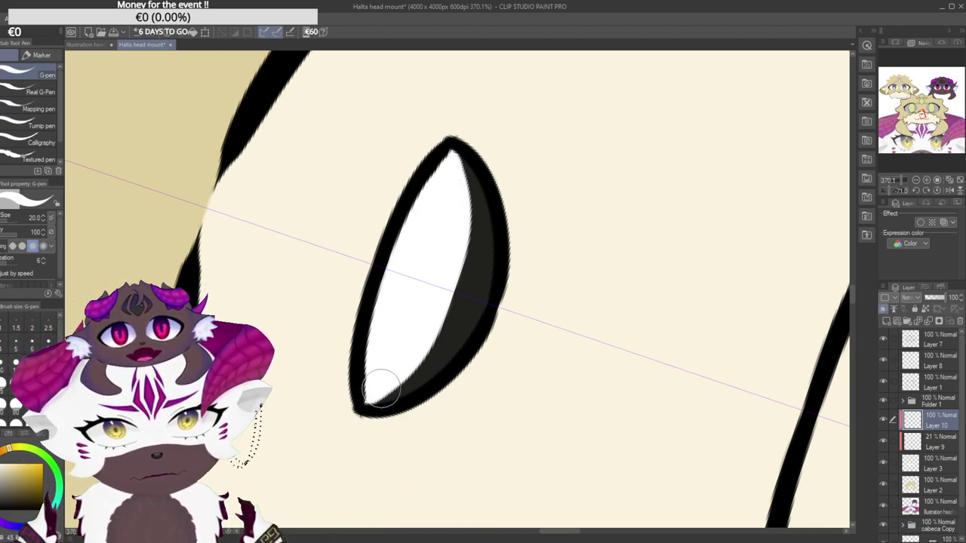
Lower the opacity of Layer 10 to 18% and of Layer 9 to 10%.
{"action": "left_click_drag", "start_coordinate": [945, 299], "coordinate": [915, 298]}
{"action": "left_click_drag", "start_coordinate": [525, 176], "coordinate": [377, 442]}
{"action": "left_click_drag", "start_coordinate": [450, 338], "coordinate": [468, 319]}
{"action": "left_click_drag", "start_coordinate": [433, 421], "coordinate": [480, 253]}
{"action": "scroll", "coordinate": [480, 254], "scroll_direction": "down", "scroll_amount": 8}
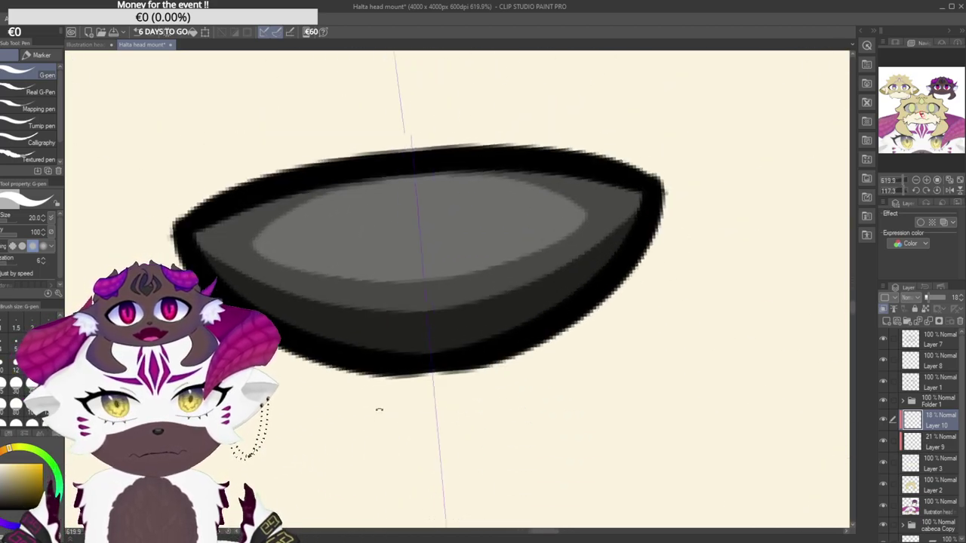
{"action": "scroll", "coordinate": [369, 373], "scroll_direction": "down", "scroll_amount": 6}
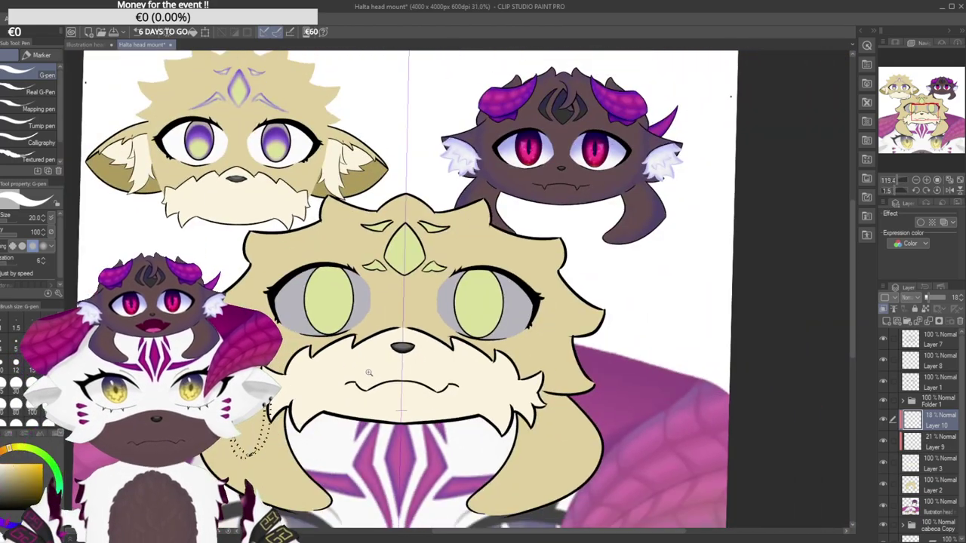
{"action": "scroll", "coordinate": [415, 350], "scroll_direction": "up", "scroll_amount": 6}
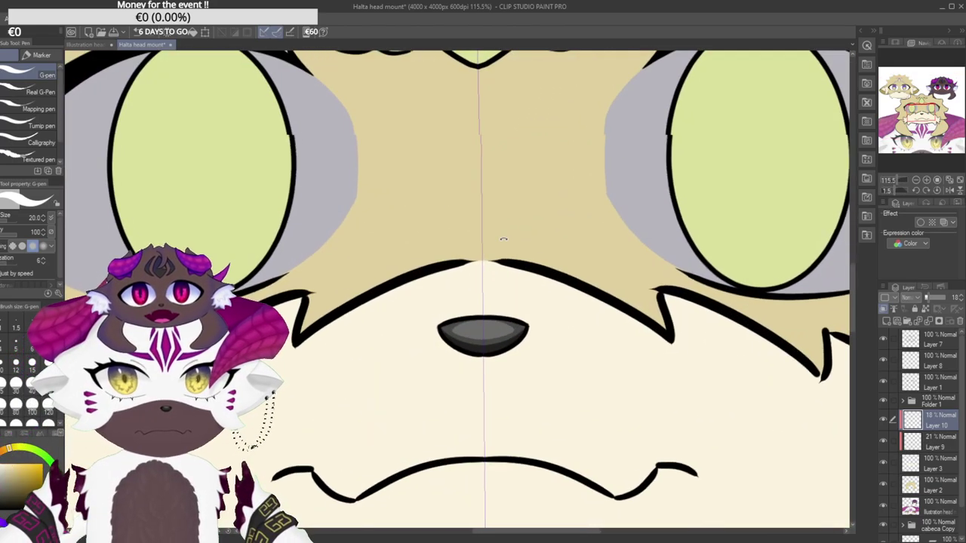
{"action": "left_click", "coordinate": [935, 442]}
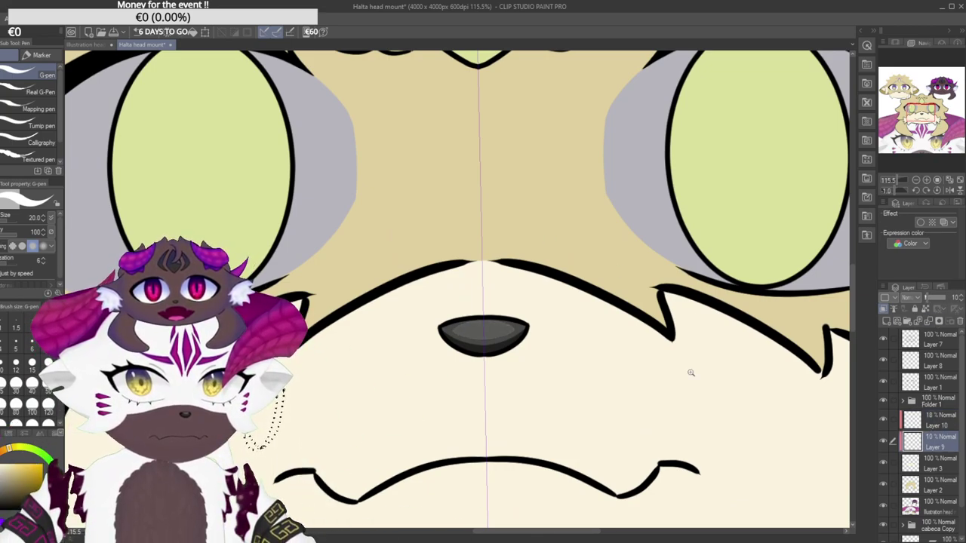
{"action": "scroll", "coordinate": [490, 341], "scroll_direction": "up", "scroll_amount": 5}
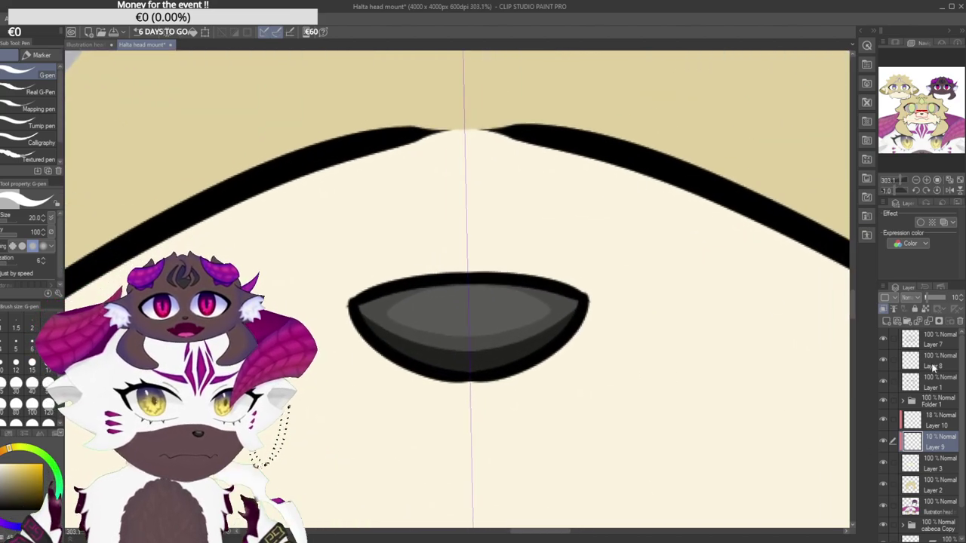
Delete the old oval highlight on Layer 9 with its layer and add a new clipped layer above Layer 10.
{"action": "left_click", "coordinate": [946, 300]}
{"action": "left_click", "coordinate": [946, 302]}
{"action": "left_click", "coordinate": [913, 421]}
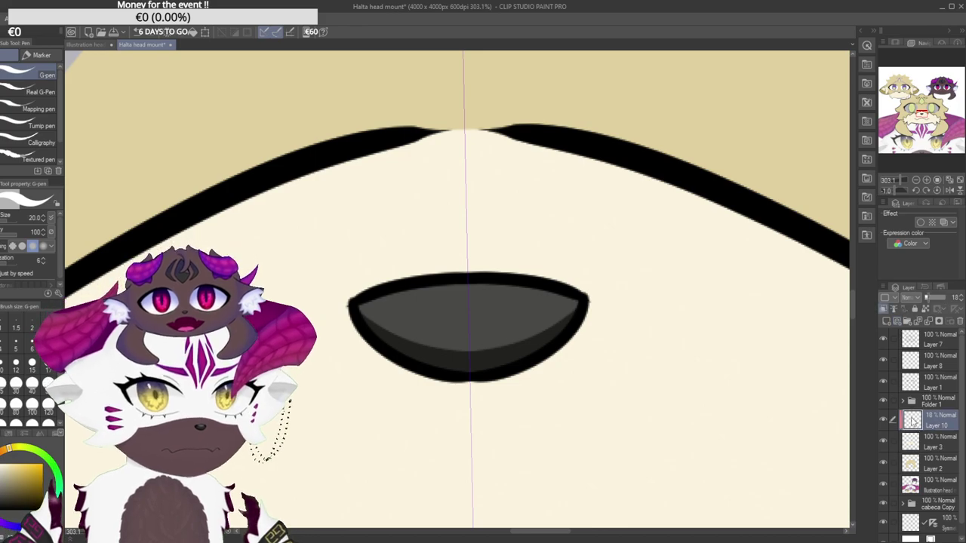
{"action": "left_click", "coordinate": [887, 322]}
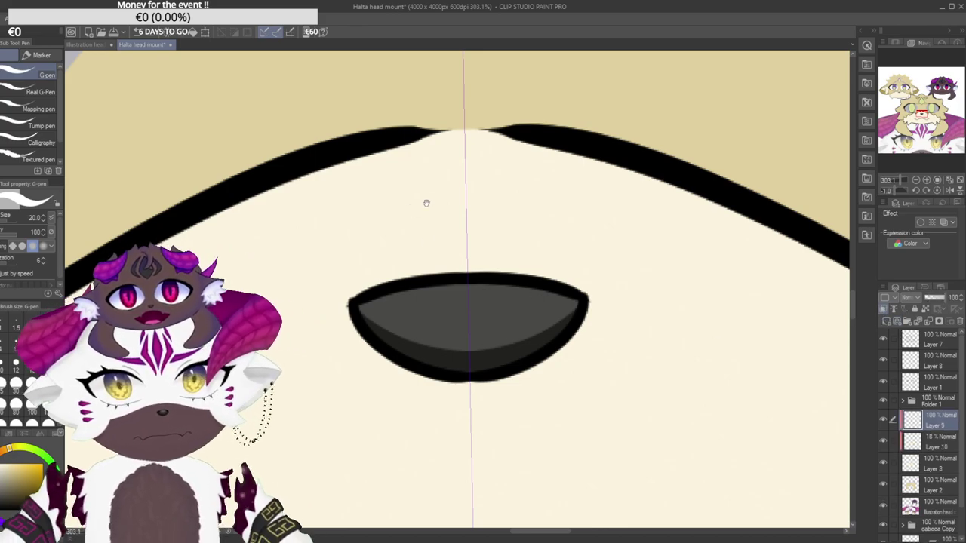
Draw a short white curve along the lower middle of the nose on the new Layer 9, retrying the stroke until it fits.
{"action": "mouse_move", "coordinate": [425, 268]}
{"action": "left_mouse_down"}
{"action": "mouse_move", "coordinate": [405, 218]}
{"action": "mouse_move", "coordinate": [420, 222]}
{"action": "mouse_move", "coordinate": [408, 322]}
{"action": "mouse_move", "coordinate": [408, 260]}
{"action": "left_mouse_up"}
{"action": "key", "text": "ctrl+z"}
{"action": "left_click_drag", "start_coordinate": [464, 367], "coordinate": [408, 256]}
{"action": "key", "text": "ctrl+z"}
{"action": "left_click_drag", "start_coordinate": [482, 375], "coordinate": [408, 241]}
{"action": "key", "text": "ctrl+z"}
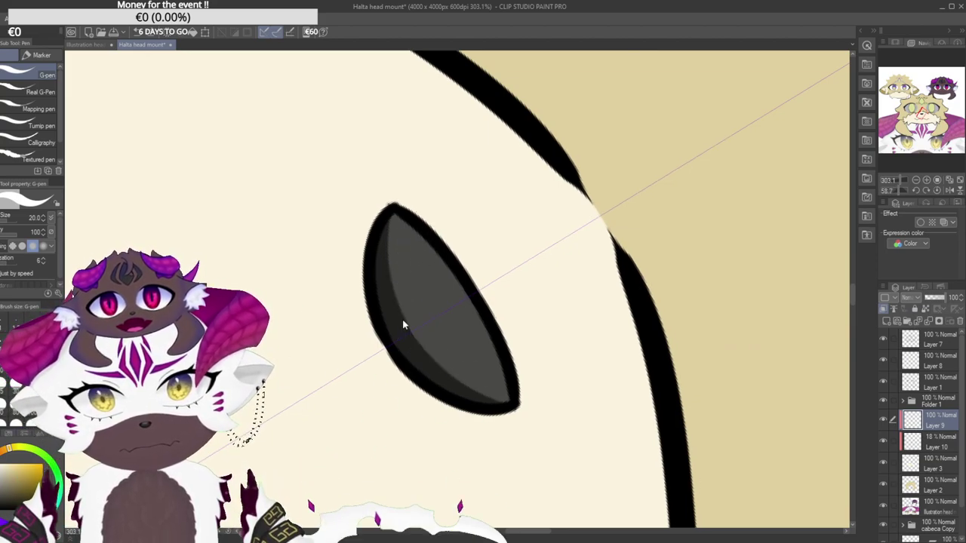
{"action": "left_click_drag", "start_coordinate": [401, 280], "coordinate": [414, 250]}
{"action": "key", "text": "ctrl+z"}
{"action": "left_click_drag", "start_coordinate": [454, 365], "coordinate": [403, 268]}
{"action": "key", "text": "ctrl+z"}
{"action": "left_click_drag", "start_coordinate": [480, 368], "coordinate": [408, 259]}
{"action": "key", "text": "ctrl+z"}
{"action": "mouse_move", "coordinate": [475, 365]}
{"action": "left_mouse_down"}
{"action": "mouse_move", "coordinate": [408, 261]}
{"action": "mouse_move", "coordinate": [355, 259]}
{"action": "mouse_move", "coordinate": [438, 334]}
{"action": "mouse_move", "coordinate": [434, 300]}
{"action": "left_mouse_up"}
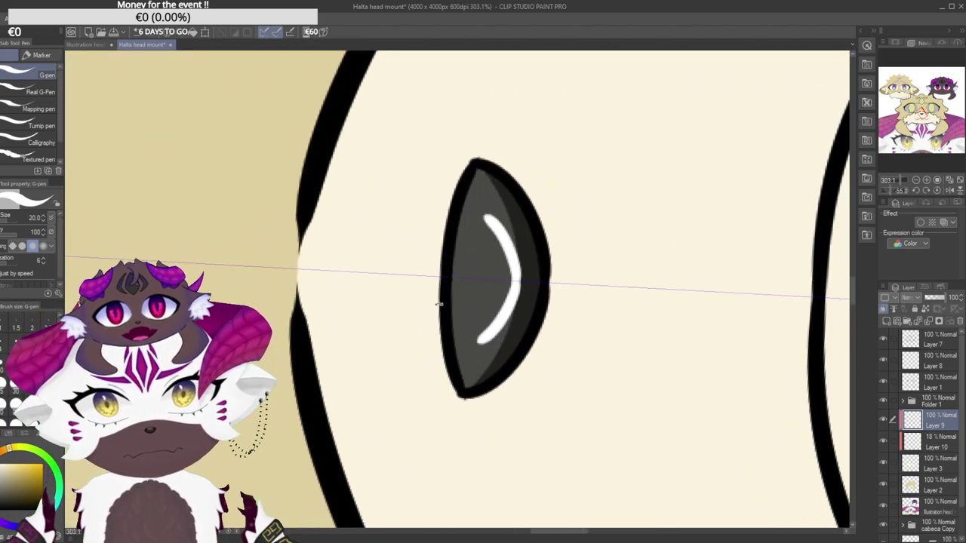
Close and fill the white curve on Layer 9 into a solid rounded shape in the middle of the nose.
{"action": "left_click_drag", "start_coordinate": [480, 336], "coordinate": [487, 221]}
{"action": "key", "text": "ctrl+z"}
{"action": "mouse_move", "coordinate": [470, 338]}
{"action": "left_mouse_down"}
{"action": "mouse_move", "coordinate": [487, 221]}
{"action": "mouse_move", "coordinate": [483, 317]}
{"action": "mouse_move", "coordinate": [480, 202]}
{"action": "mouse_move", "coordinate": [463, 323]}
{"action": "mouse_move", "coordinate": [486, 338]}
{"action": "left_mouse_up"}
{"action": "scroll", "coordinate": [502, 255], "scroll_direction": "up", "scroll_amount": 3}
{"action": "mouse_move", "coordinate": [501, 261]}
{"action": "left_mouse_down"}
{"action": "mouse_move", "coordinate": [505, 308]}
{"action": "mouse_move", "coordinate": [493, 281]}
{"action": "left_mouse_up"}
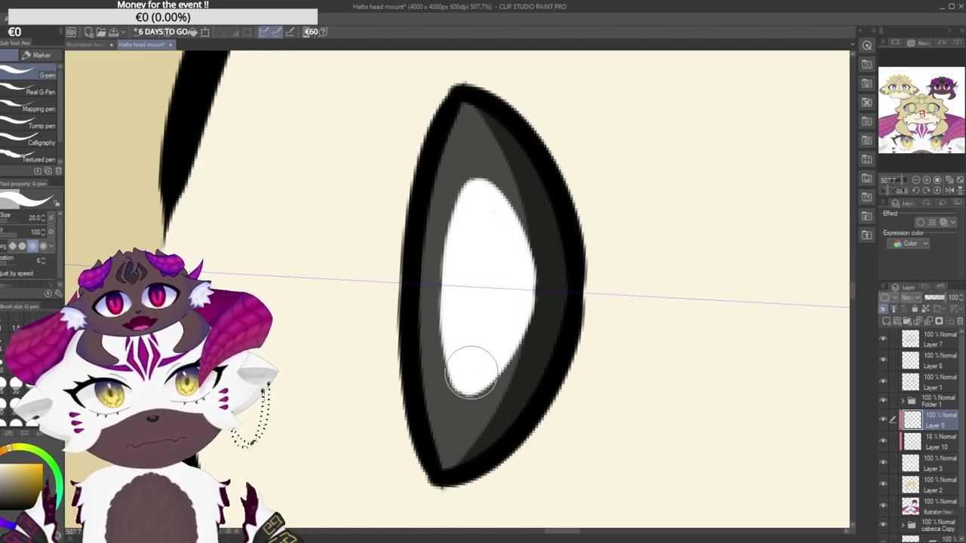
{"action": "mouse_move", "coordinate": [546, 157]}
{"action": "left_mouse_down"}
{"action": "mouse_move", "coordinate": [556, 163]}
{"action": "mouse_move", "coordinate": [556, 354]}
{"action": "left_mouse_up"}
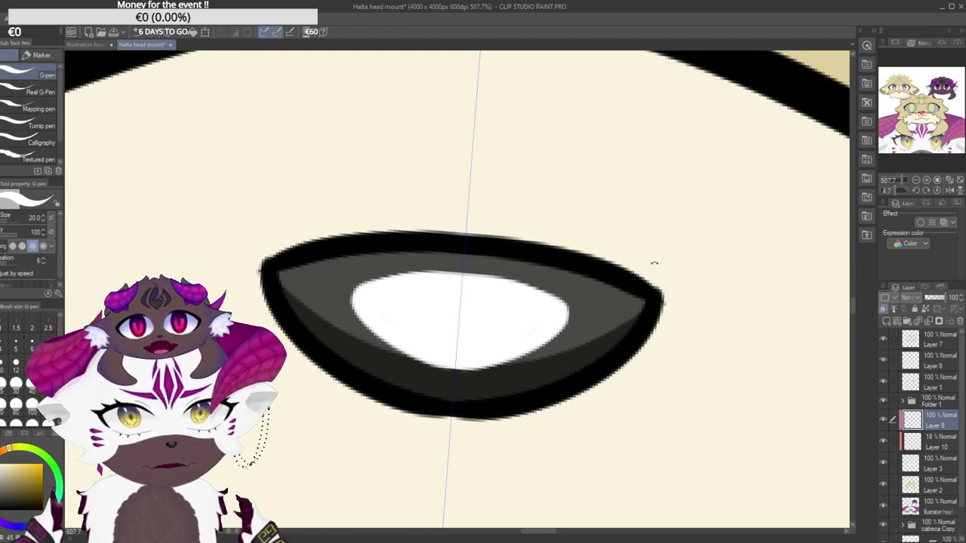
Lower Layer 9's opacity to 15% for the rounded nose highlight.
{"action": "left_click_drag", "start_coordinate": [658, 268], "coordinate": [655, 248]}
{"action": "left_click_drag", "start_coordinate": [941, 299], "coordinate": [932, 299]}
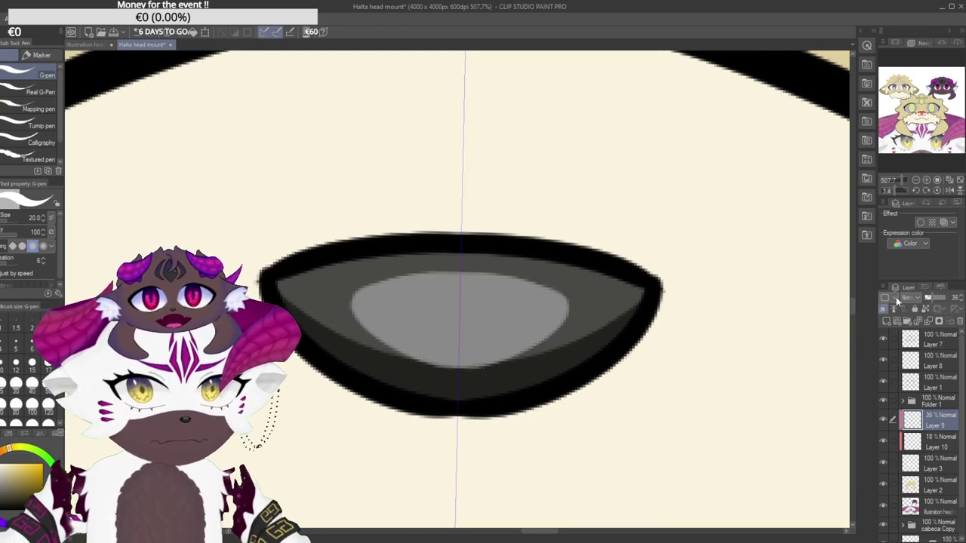
{"action": "scroll", "coordinate": [737, 272], "scroll_direction": "down", "scroll_amount": 9}
{"action": "left_click_drag", "start_coordinate": [764, 231], "coordinate": [765, 224]}
{"action": "left_click_drag", "start_coordinate": [727, 284], "coordinate": [492, 329]}
{"action": "scroll", "coordinate": [491, 331], "scroll_direction": "down", "scroll_amount": 4}
{"action": "left_click_drag", "start_coordinate": [501, 249], "coordinate": [498, 246]}
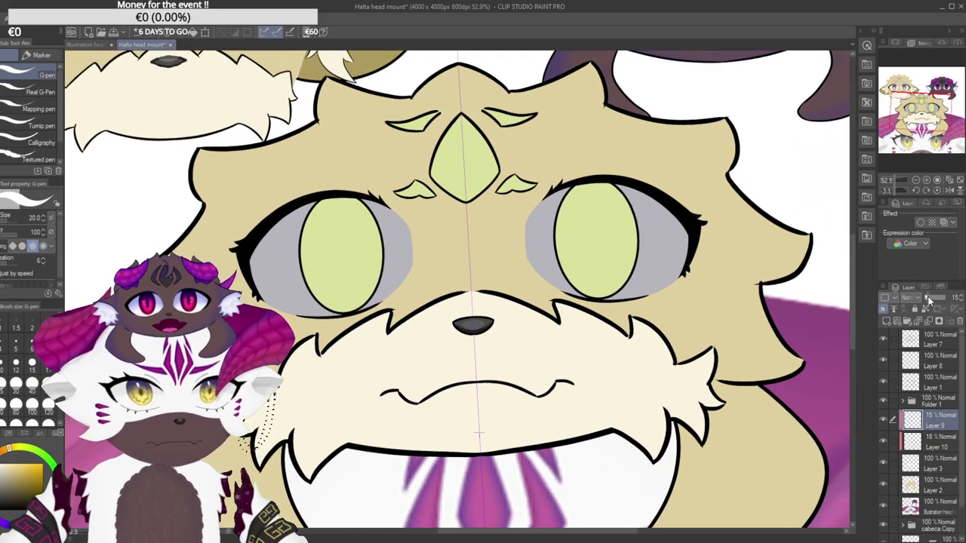
Delete Layer 9 with its rounded highlight and add a fresh clipped layer above Layer 10.
{"action": "left_click", "coordinate": [960, 321]}
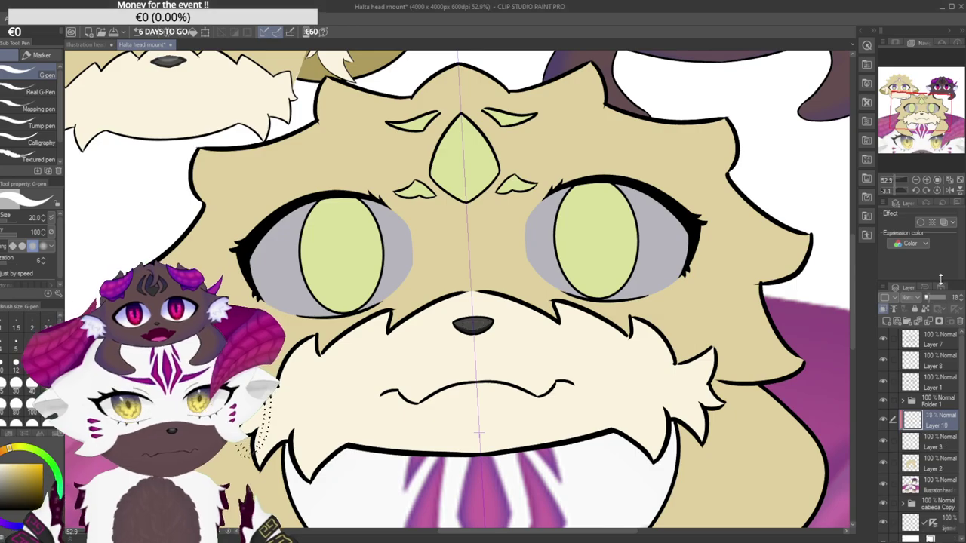
{"action": "left_click", "coordinate": [886, 322]}
{"action": "left_click_drag", "start_coordinate": [524, 212], "coordinate": [499, 213]}
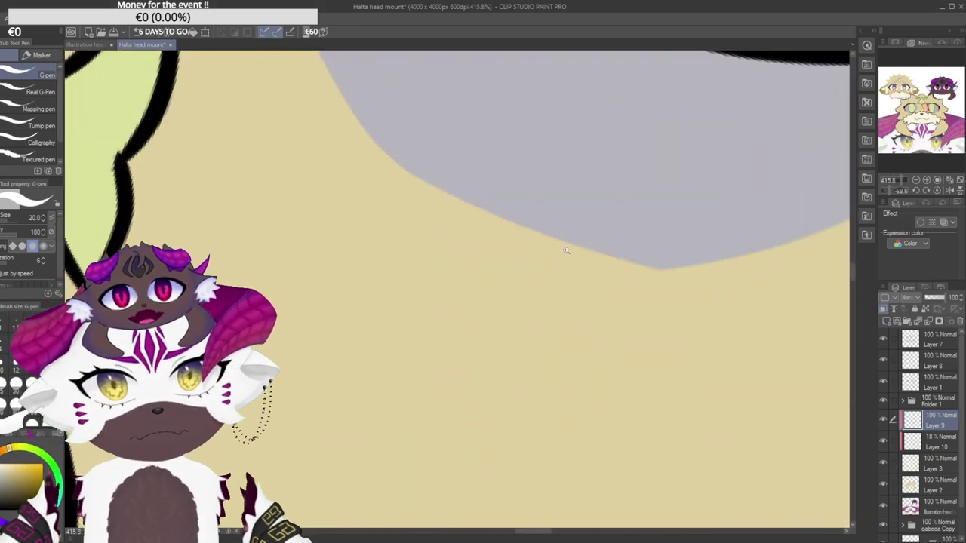
{"action": "scroll", "coordinate": [499, 214], "scroll_direction": "down", "scroll_amount": 8}
{"action": "scroll", "coordinate": [414, 343], "scroll_direction": "up", "scroll_amount": 8}
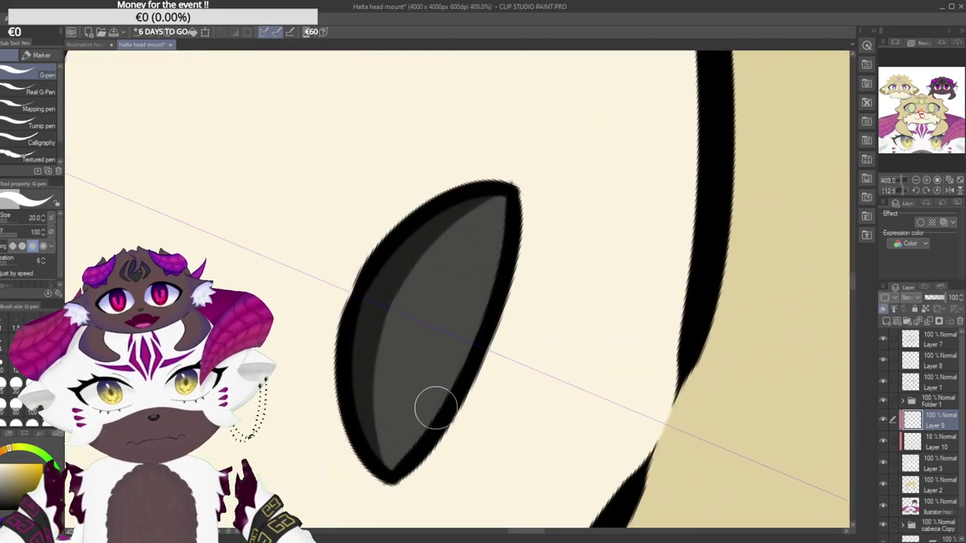
Paint a filled white bowl shape hanging from the nose's upper edge on Layer 9 and lower its opacity to 10%.
{"action": "left_click_drag", "start_coordinate": [441, 426], "coordinate": [498, 249]}
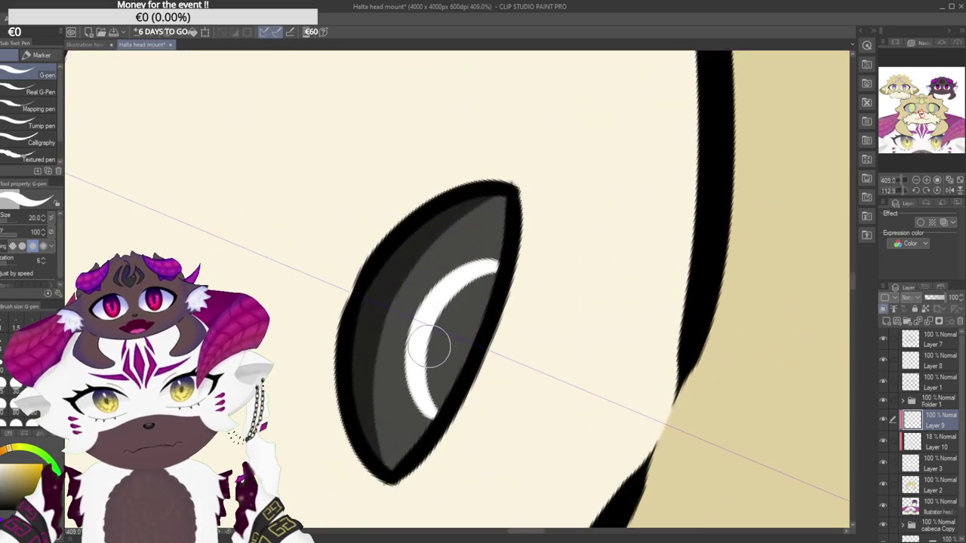
{"action": "key", "text": "ctrl+z"}
{"action": "left_click_drag", "start_coordinate": [416, 434], "coordinate": [500, 243]}
{"action": "key", "text": "ctrl+z"}
{"action": "left_click_drag", "start_coordinate": [425, 425], "coordinate": [498, 246]}
{"action": "key", "text": "ctrl+z"}
{"action": "left_click_drag", "start_coordinate": [425, 424], "coordinate": [499, 242]}
{"action": "mouse_move", "coordinate": [427, 310]}
{"action": "left_mouse_down"}
{"action": "mouse_move", "coordinate": [428, 399]}
{"action": "mouse_move", "coordinate": [484, 293]}
{"action": "mouse_move", "coordinate": [433, 400]}
{"action": "left_mouse_up"}
{"action": "mouse_move", "coordinate": [396, 237]}
{"action": "left_mouse_down"}
{"action": "mouse_move", "coordinate": [345, 437]}
{"action": "mouse_move", "coordinate": [473, 406]}
{"action": "left_mouse_up"}
{"action": "left_click_drag", "start_coordinate": [939, 299], "coordinate": [920, 295]}
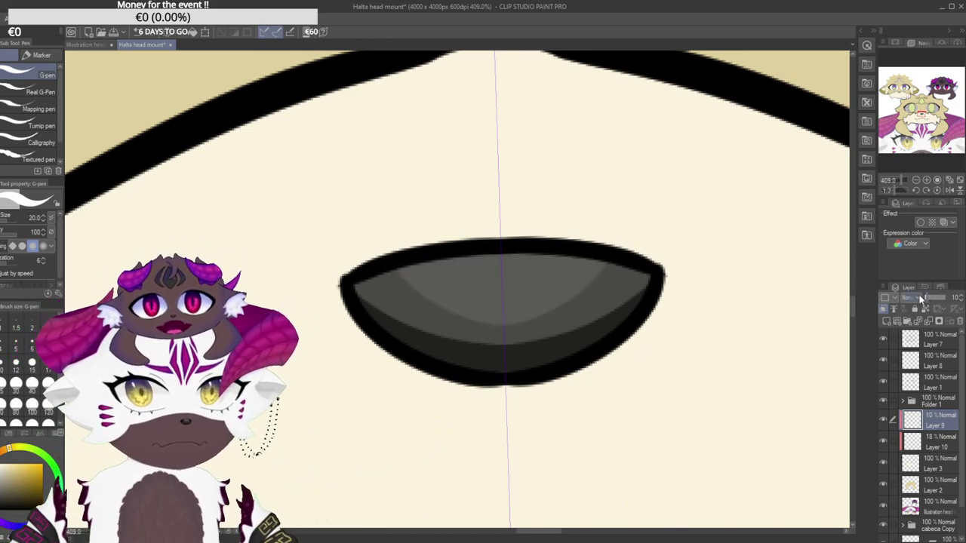
Examine the nose shading up close and across the whole drawing, comparing it with the two smaller finished heads.
{"action": "scroll", "coordinate": [694, 357], "scroll_direction": "down", "scroll_amount": 10}
{"action": "left_click_drag", "start_coordinate": [649, 412], "coordinate": [518, 393]}
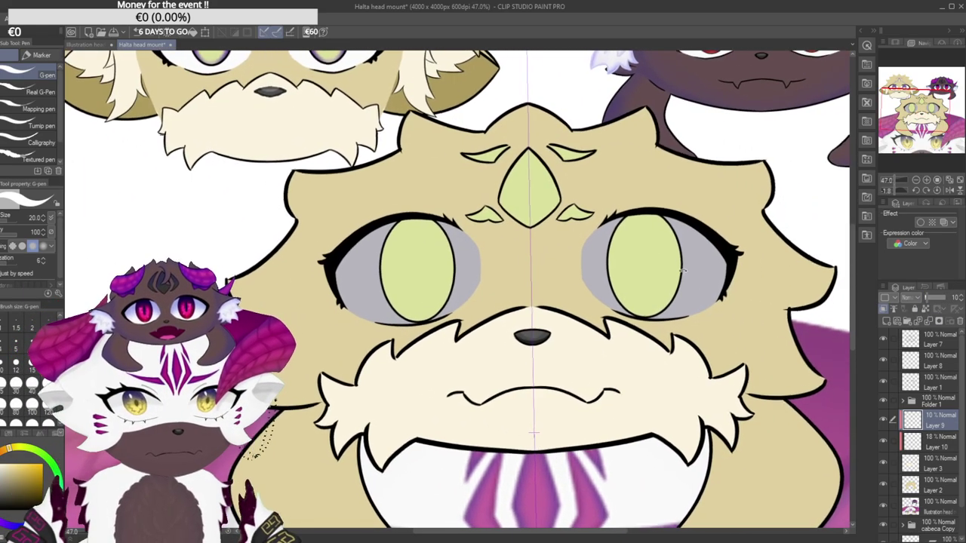
{"action": "scroll", "coordinate": [586, 317], "scroll_direction": "up", "scroll_amount": 8}
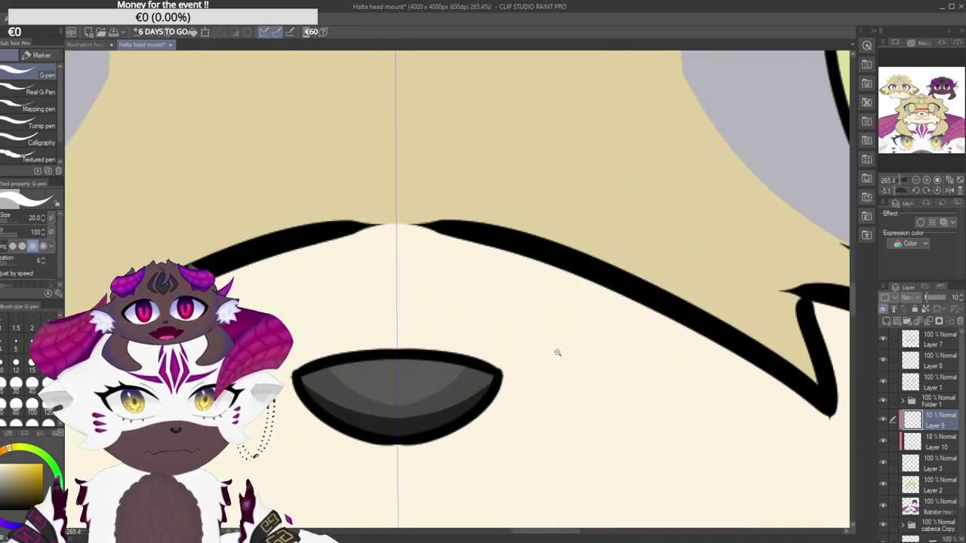
{"action": "scroll", "coordinate": [552, 362], "scroll_direction": "down", "scroll_amount": 10}
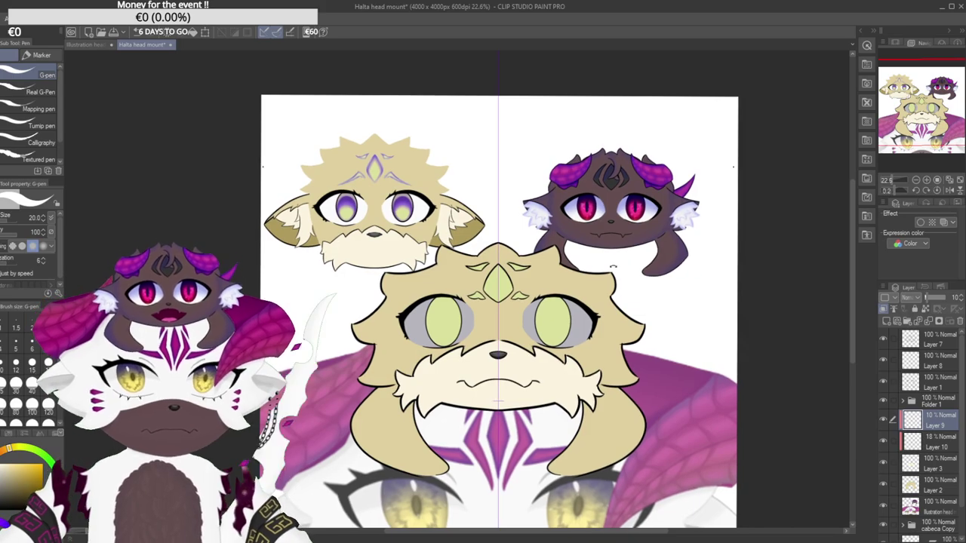
{"action": "left_click_drag", "start_coordinate": [520, 368], "coordinate": [543, 367]}
{"action": "left_click_drag", "start_coordinate": [410, 267], "coordinate": [618, 422]}
{"action": "left_click_drag", "start_coordinate": [315, 125], "coordinate": [308, 154]}
{"action": "left_click_drag", "start_coordinate": [627, 289], "coordinate": [321, 329]}
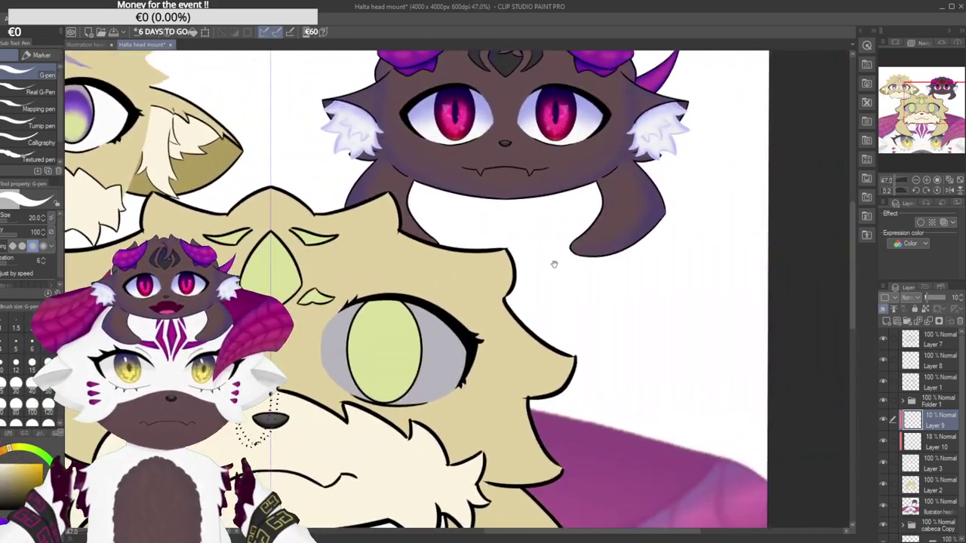
{"action": "scroll", "coordinate": [494, 186], "scroll_direction": "up", "scroll_amount": 2}
{"action": "scroll", "coordinate": [532, 168], "scroll_direction": "down", "scroll_amount": 3}
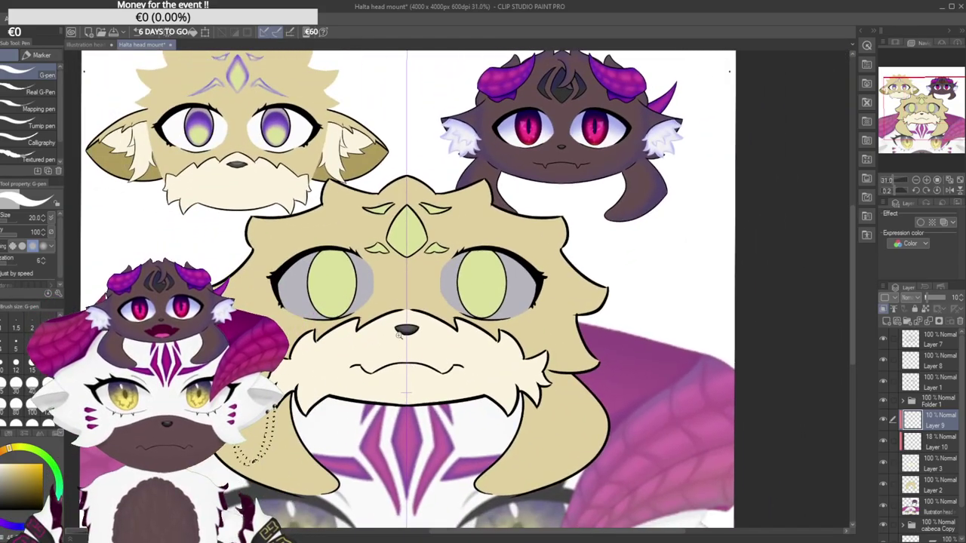
Raise Layer 9's opacity to 19% to strengthen the inner nose highlight.
{"action": "scroll", "coordinate": [713, 332], "scroll_direction": "up", "scroll_amount": 4}
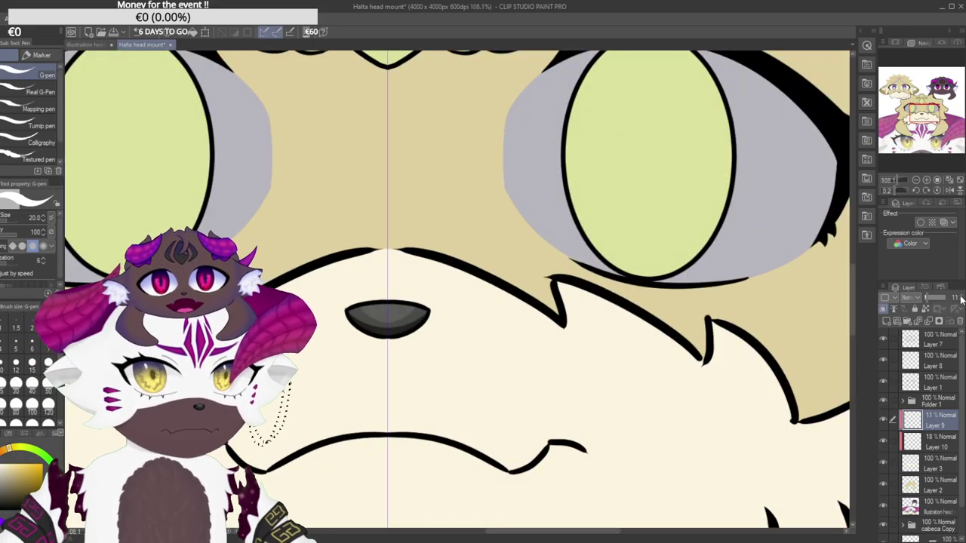
{"action": "scroll", "coordinate": [720, 264], "scroll_direction": "down", "scroll_amount": 4}
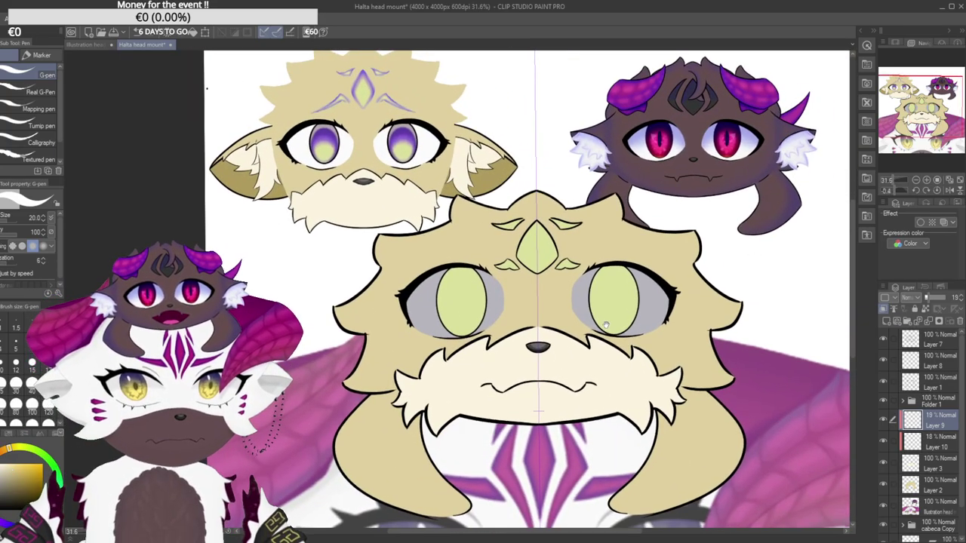
{"action": "left_click_drag", "start_coordinate": [605, 325], "coordinate": [545, 338]}
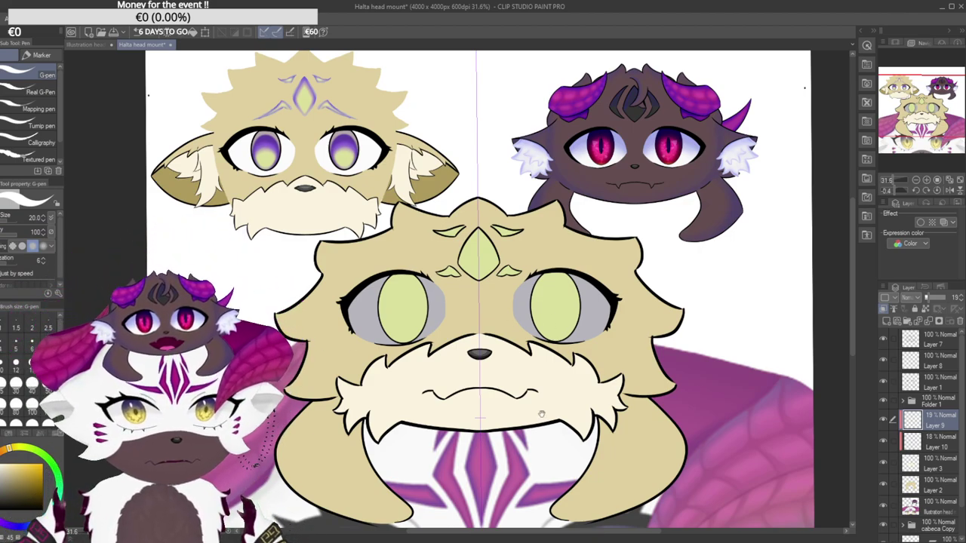
{"action": "scroll", "coordinate": [555, 420], "scroll_direction": "up", "scroll_amount": 3}
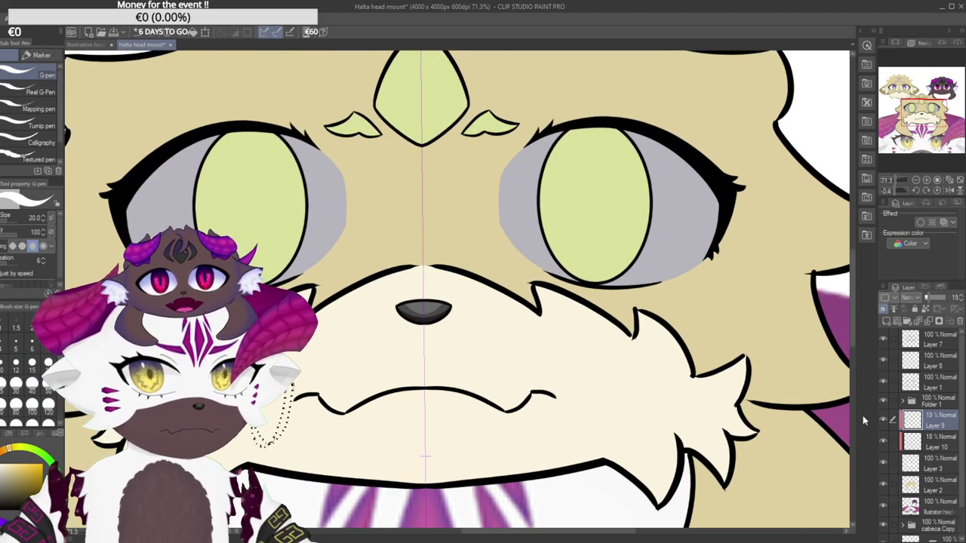
Hide Folder 1 and show it again to check which eye parts it contains.
{"action": "left_click", "coordinate": [884, 402]}
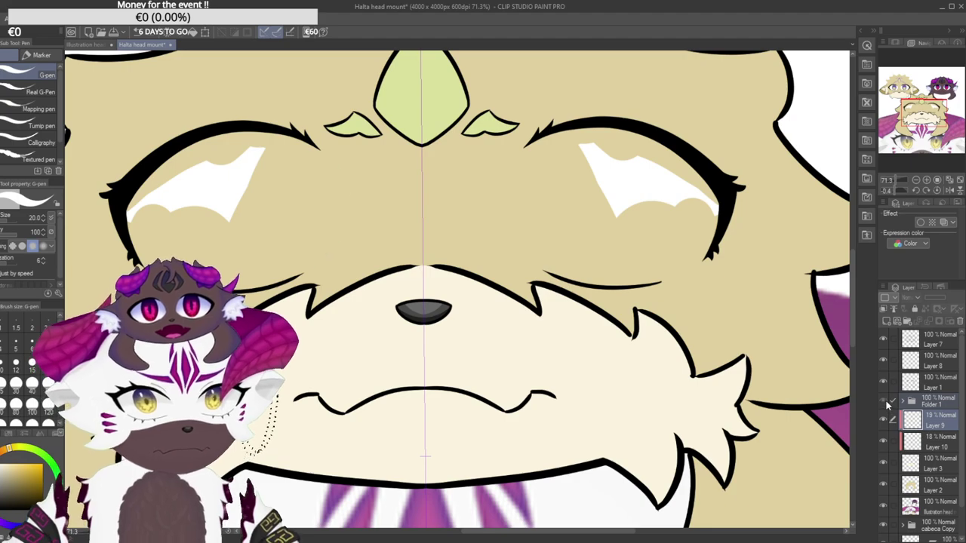
{"action": "left_click", "coordinate": [887, 403]}
{"action": "left_click_drag", "start_coordinate": [596, 356], "coordinate": [482, 344]}
{"action": "left_click_drag", "start_coordinate": [634, 272], "coordinate": [609, 253]}
{"action": "scroll", "coordinate": [564, 326], "scroll_direction": "up", "scroll_amount": 2}
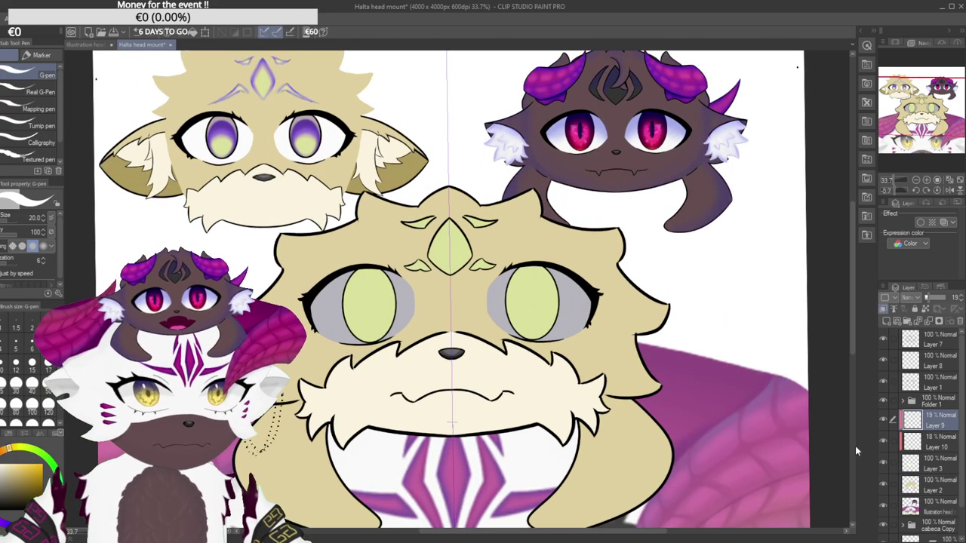
Unfold Folder 1 and repaint the grey eye whites pure white on Layer 4 with its transparent pixels locked.
{"action": "left_click", "coordinate": [902, 401]}
{"action": "left_click", "coordinate": [933, 468]}
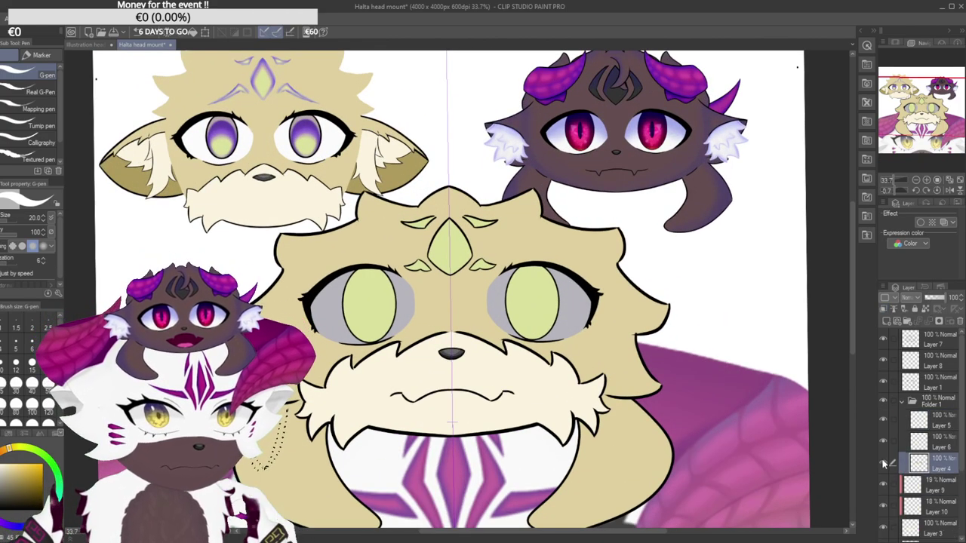
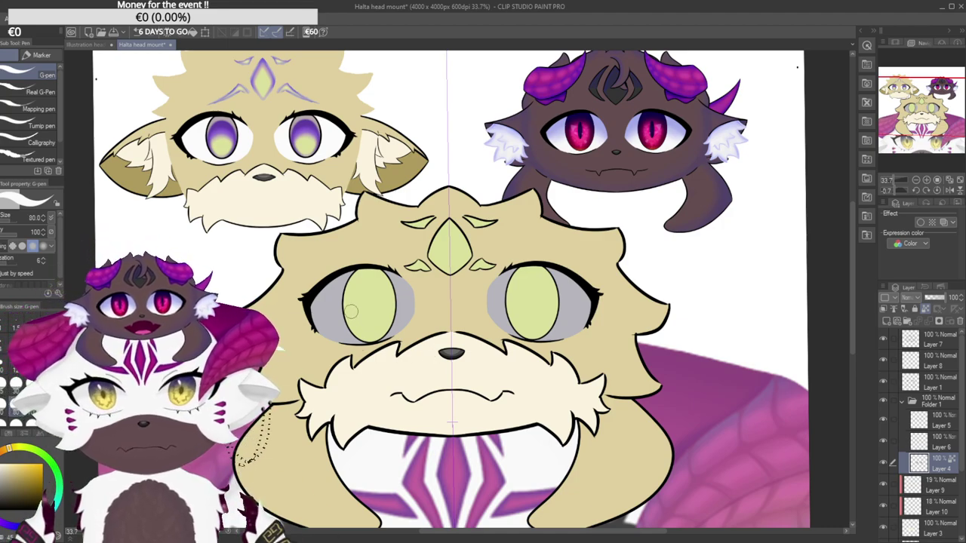
{"action": "left_click_drag", "start_coordinate": [313, 274], "coordinate": [348, 345]}
{"action": "mouse_move", "coordinate": [398, 273]}
{"action": "left_mouse_down"}
{"action": "mouse_move", "coordinate": [403, 305]}
{"action": "mouse_move", "coordinate": [418, 313]}
{"action": "left_mouse_up"}
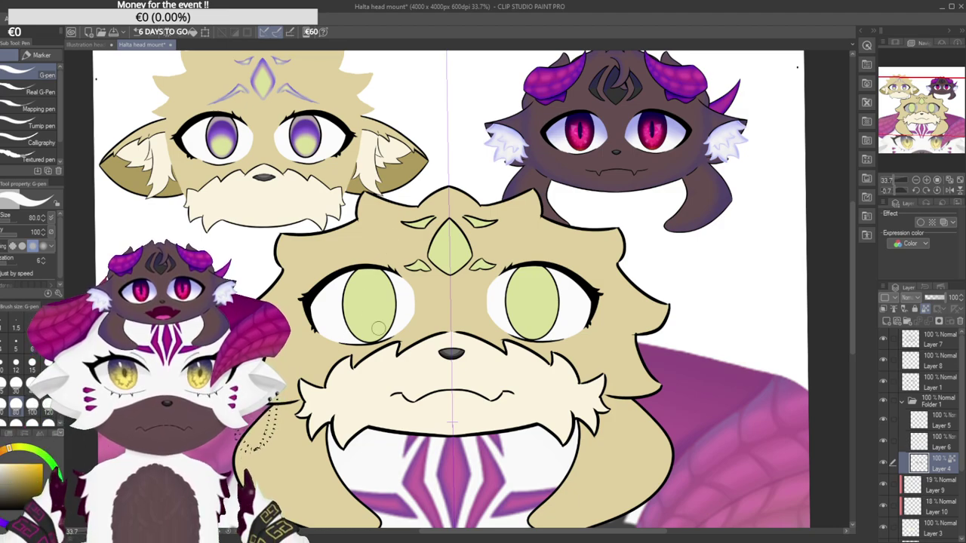
{"action": "left_click", "coordinate": [20, 426]}
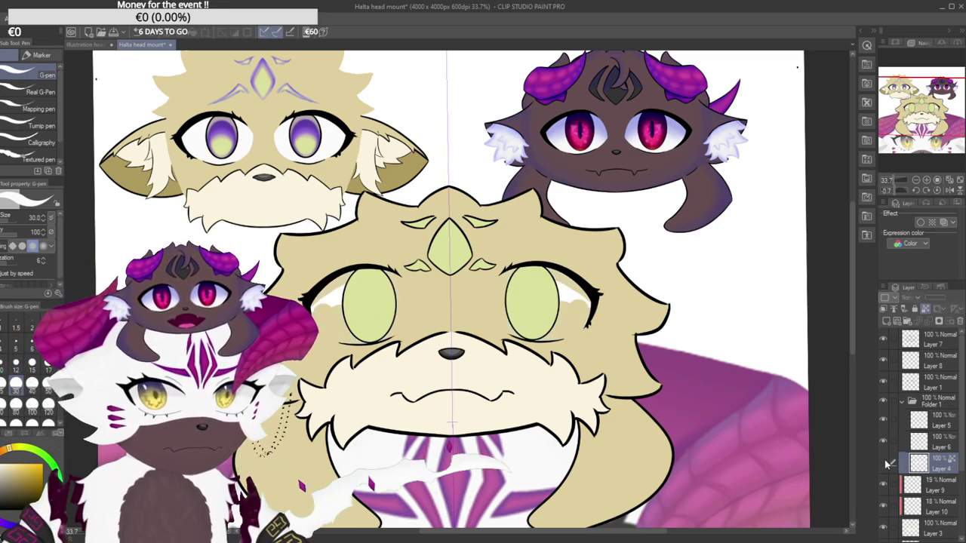
Add a new layer clipped to Layer 4 and ready the Soft airbrush in saturated blue at size 200.
{"action": "left_click", "coordinate": [888, 323]}
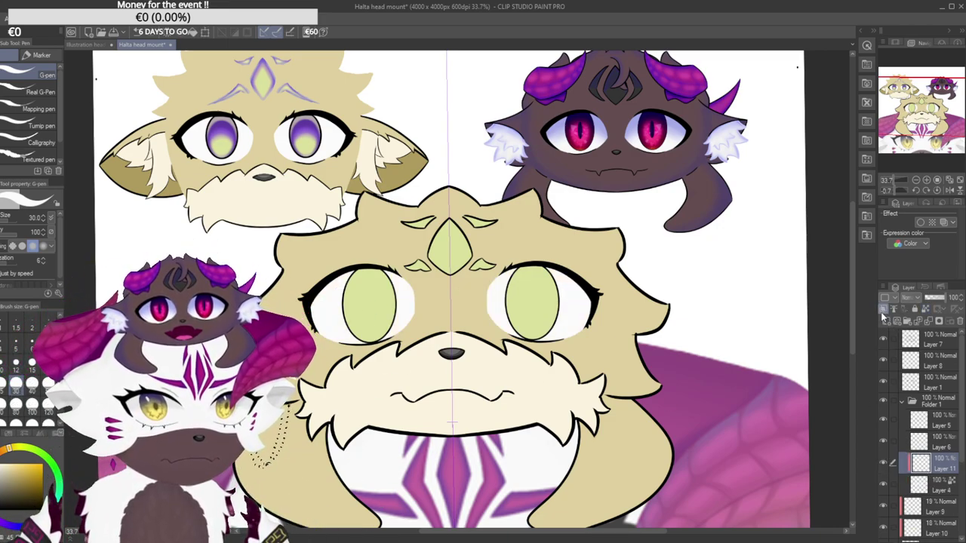
{"action": "left_click", "coordinate": [41, 467]}
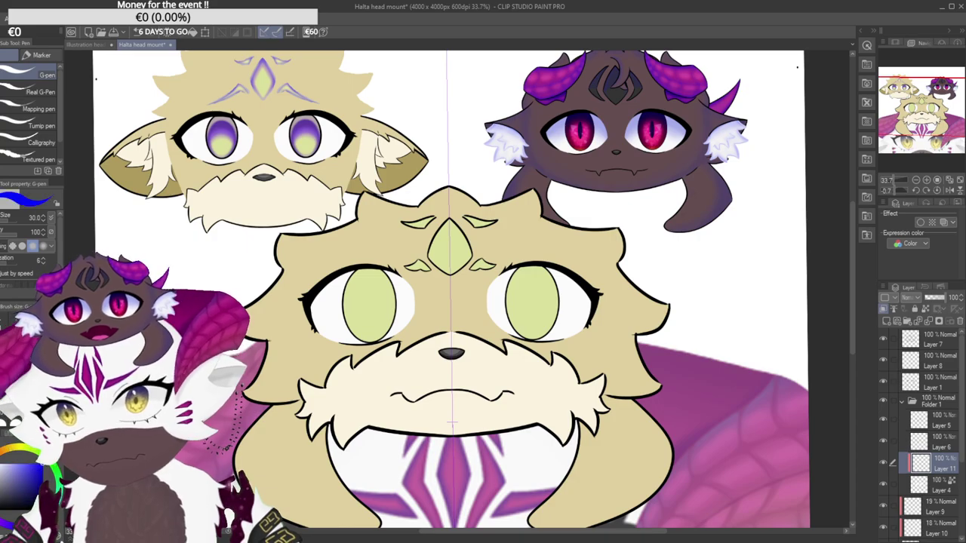
{"action": "left_click_drag", "start_coordinate": [468, 218], "coordinate": [394, 260]}
{"action": "left_click_drag", "start_coordinate": [464, 399], "coordinate": [447, 370]}
{"action": "scroll", "coordinate": [446, 370], "scroll_direction": "up", "scroll_amount": 1}
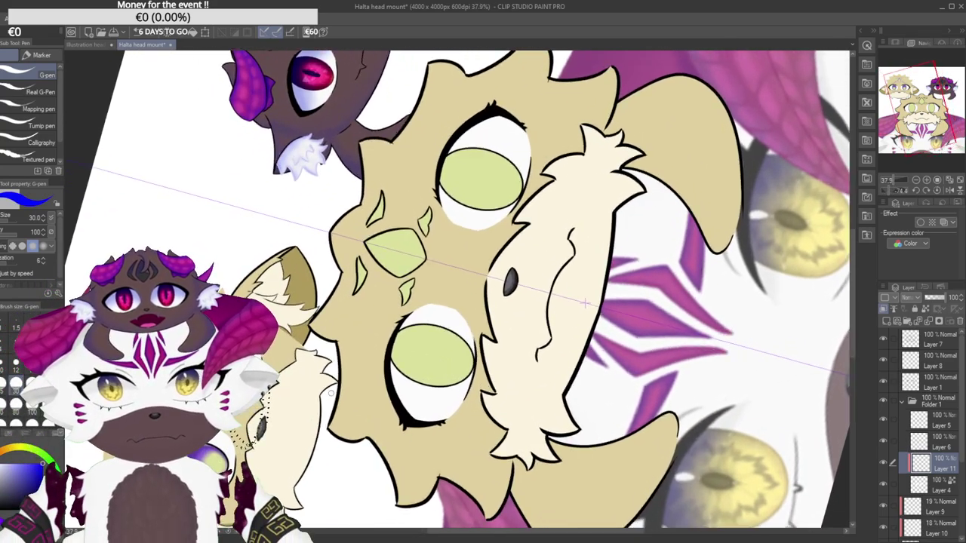
{"action": "key", "text": "b"}
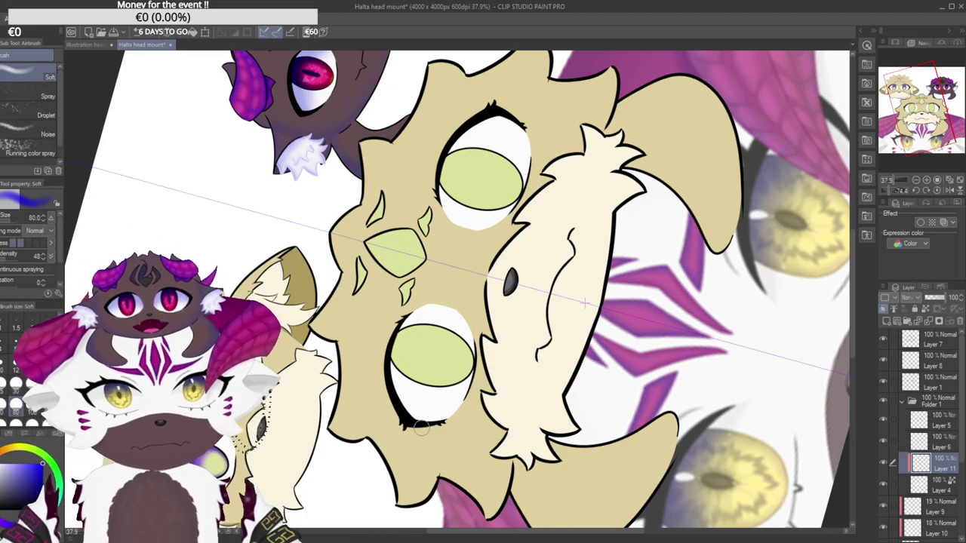
{"action": "left_click_drag", "start_coordinate": [417, 448], "coordinate": [447, 299]}
{"action": "key", "text": "ctrl+z"}
{"action": "left_click", "coordinate": [16, 425]}
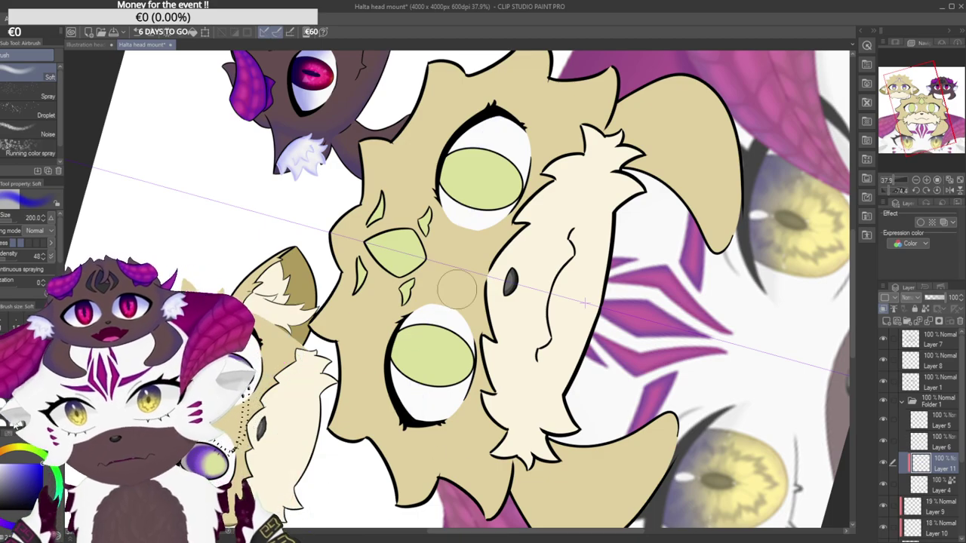
Airbrush a soft blue gradient over the upper part of both eye whites on Layer 11.
{"action": "left_click_drag", "start_coordinate": [332, 427], "coordinate": [315, 399]}
{"action": "mouse_move", "coordinate": [380, 234]}
{"action": "left_mouse_down"}
{"action": "mouse_move", "coordinate": [390, 221]}
{"action": "mouse_move", "coordinate": [379, 233]}
{"action": "left_mouse_up"}
{"action": "mouse_move", "coordinate": [390, 353]}
{"action": "left_mouse_down"}
{"action": "mouse_move", "coordinate": [376, 323]}
{"action": "mouse_move", "coordinate": [400, 325]}
{"action": "left_mouse_up"}
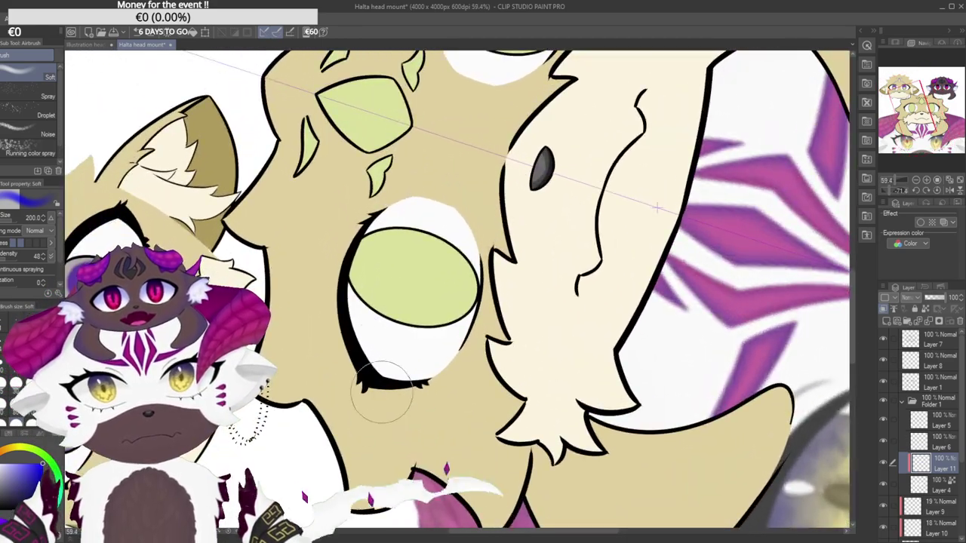
{"action": "left_click_drag", "start_coordinate": [382, 392], "coordinate": [446, 200]}
{"action": "key", "text": "ctrl+z"}
{"action": "mouse_move", "coordinate": [390, 402]}
{"action": "left_mouse_down"}
{"action": "mouse_move", "coordinate": [378, 292]}
{"action": "mouse_move", "coordinate": [455, 182]}
{"action": "left_mouse_up"}
{"action": "mouse_move", "coordinate": [365, 325]}
{"action": "left_mouse_down"}
{"action": "mouse_move", "coordinate": [347, 283]}
{"action": "mouse_move", "coordinate": [367, 409]}
{"action": "mouse_move", "coordinate": [431, 172]}
{"action": "mouse_move", "coordinate": [487, 136]}
{"action": "mouse_move", "coordinate": [632, 305]}
{"action": "mouse_move", "coordinate": [551, 319]}
{"action": "mouse_move", "coordinate": [457, 317]}
{"action": "left_mouse_up"}
{"action": "left_click_drag", "start_coordinate": [555, 224], "coordinate": [546, 209]}
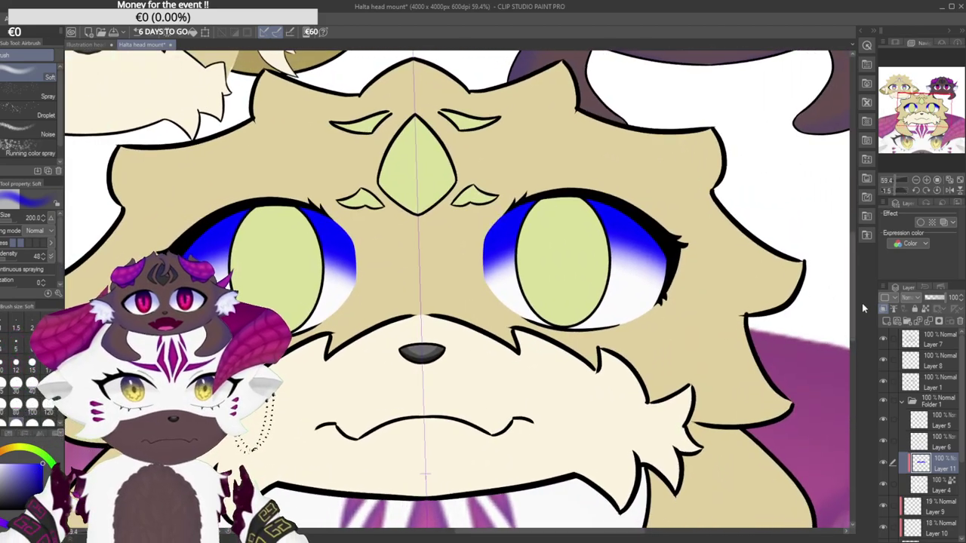
Lower Layer 11's opacity to 19% to fade the blue shading on the eye whites.
{"action": "left_click_drag", "start_coordinate": [938, 300], "coordinate": [930, 300]}
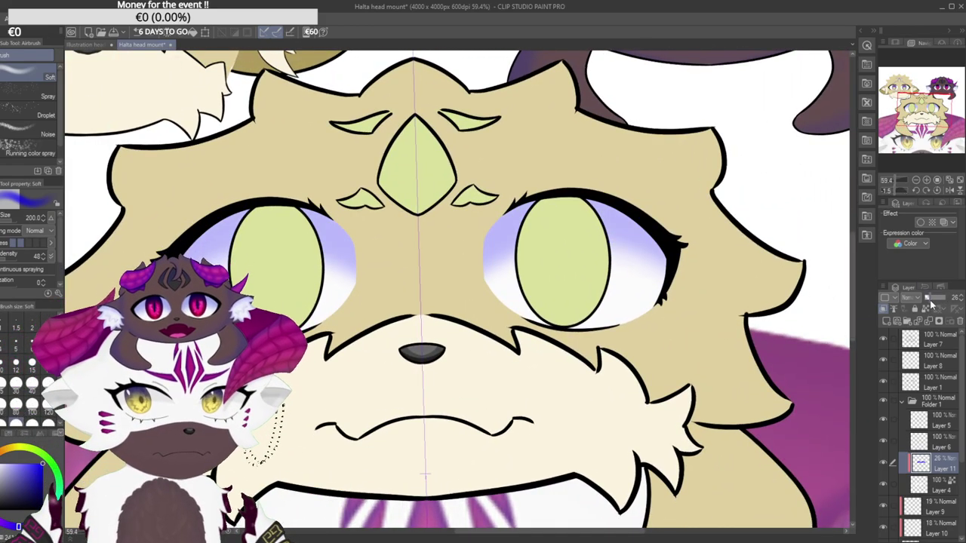
{"action": "left_click_drag", "start_coordinate": [707, 321], "coordinate": [683, 322]}
{"action": "scroll", "coordinate": [682, 322], "scroll_direction": "down", "scroll_amount": 3}
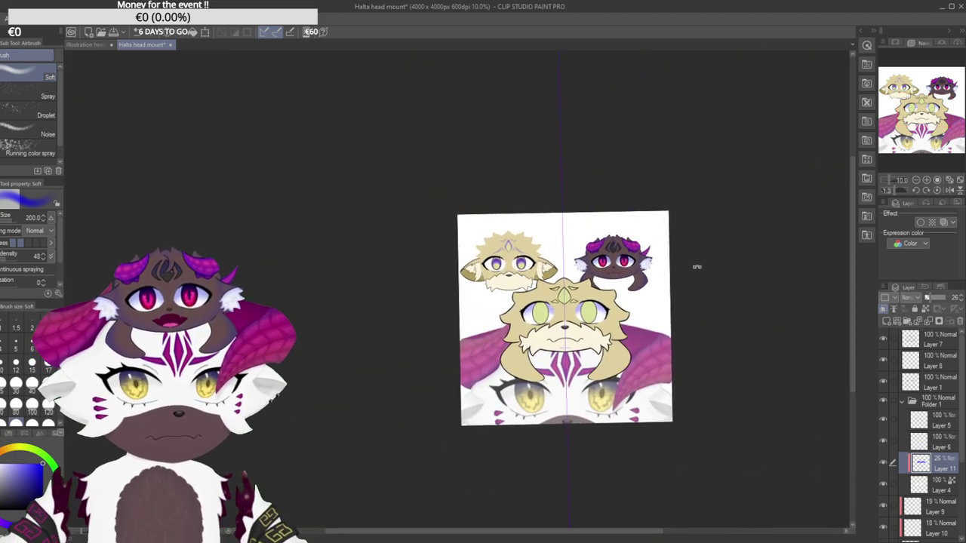
{"action": "scroll", "coordinate": [663, 291], "scroll_direction": "up", "scroll_amount": 4}
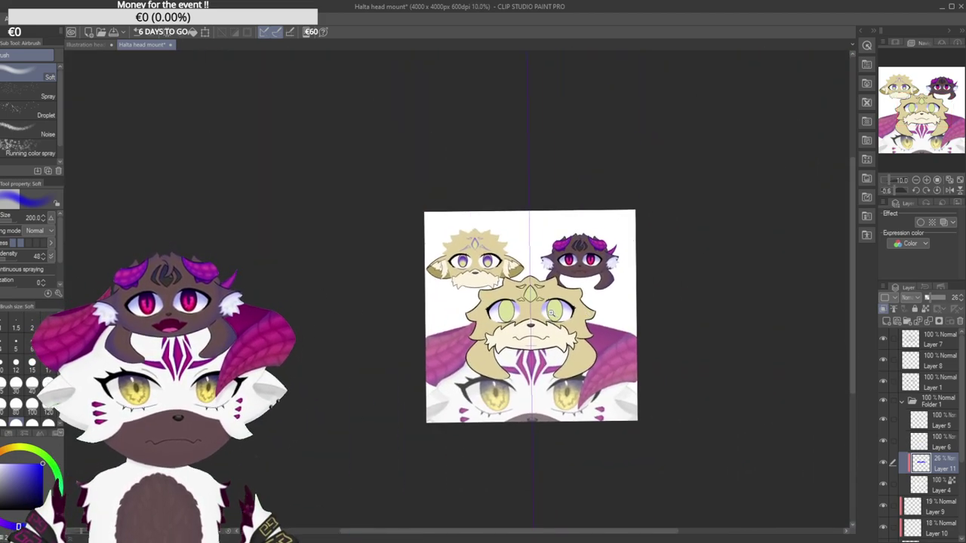
{"action": "scroll", "coordinate": [648, 306], "scroll_direction": "up", "scroll_amount": 2}
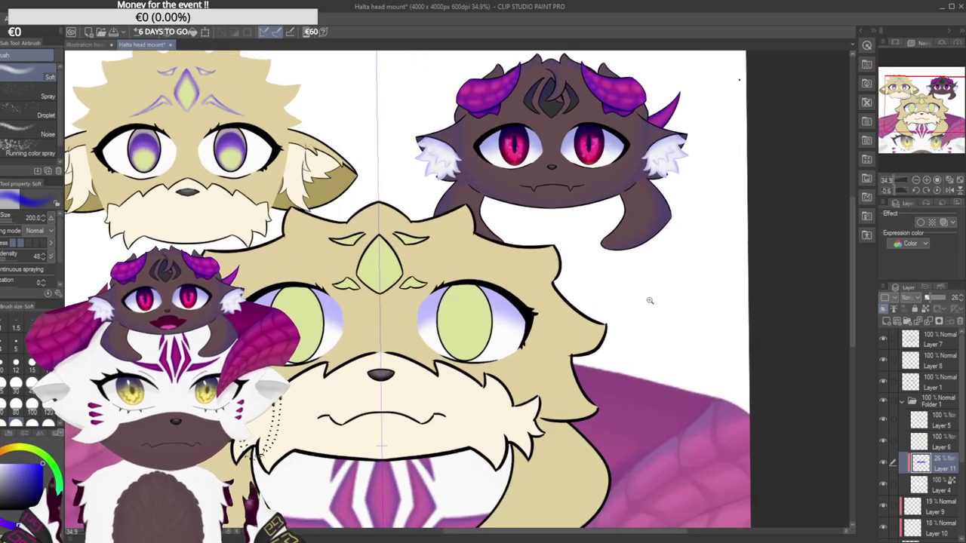
{"action": "scroll", "coordinate": [488, 287], "scroll_direction": "up", "scroll_amount": 3}
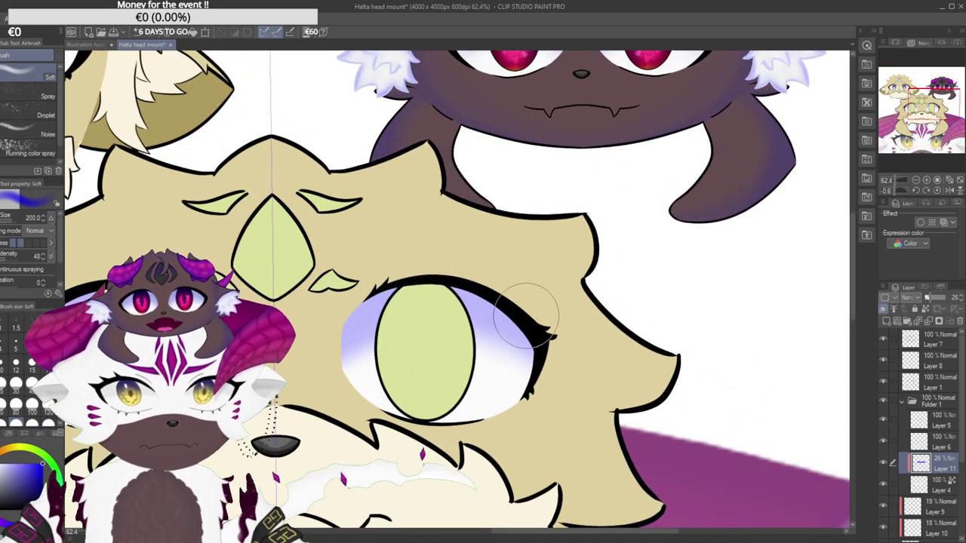
{"action": "left_click", "coordinate": [961, 300]}
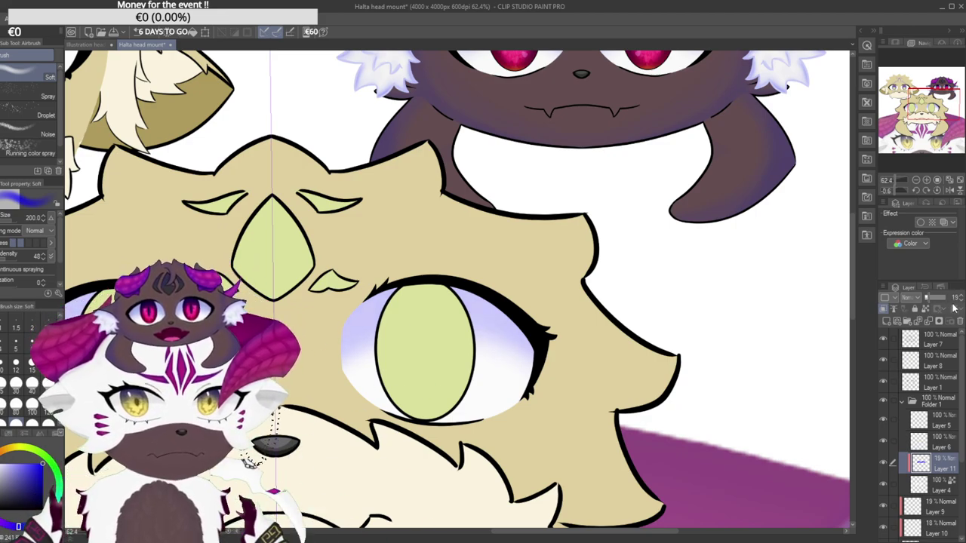
Examine the shaded eye whites up close and across the whole drawing, comparing them with the two smaller heads.
{"action": "key", "text": "ctrl+0"}
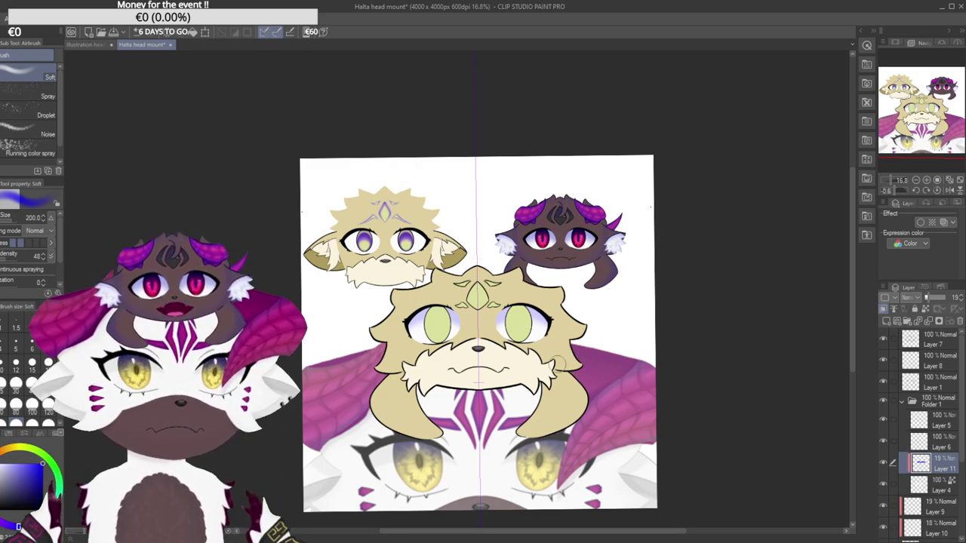
{"action": "left_click_drag", "start_coordinate": [490, 314], "coordinate": [568, 345]}
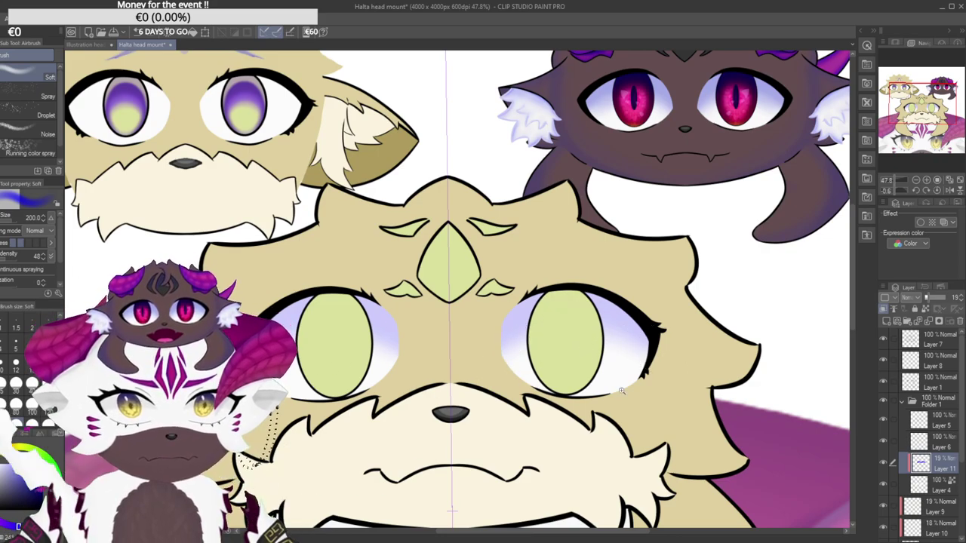
{"action": "scroll", "coordinate": [542, 394], "scroll_direction": "down", "scroll_amount": 5}
{"action": "scroll", "coordinate": [543, 395], "scroll_direction": "up", "scroll_amount": 5}
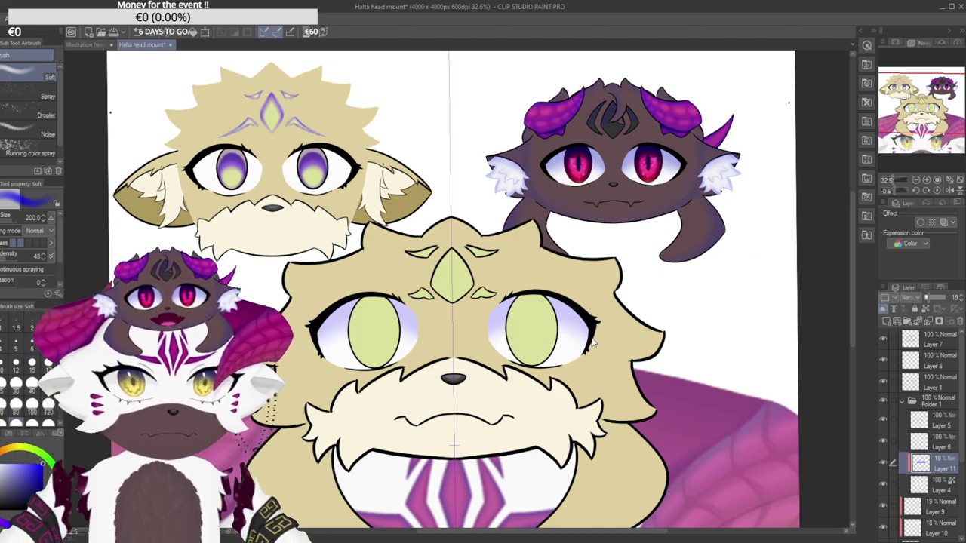
{"action": "scroll", "coordinate": [592, 377], "scroll_direction": "up", "scroll_amount": 3}
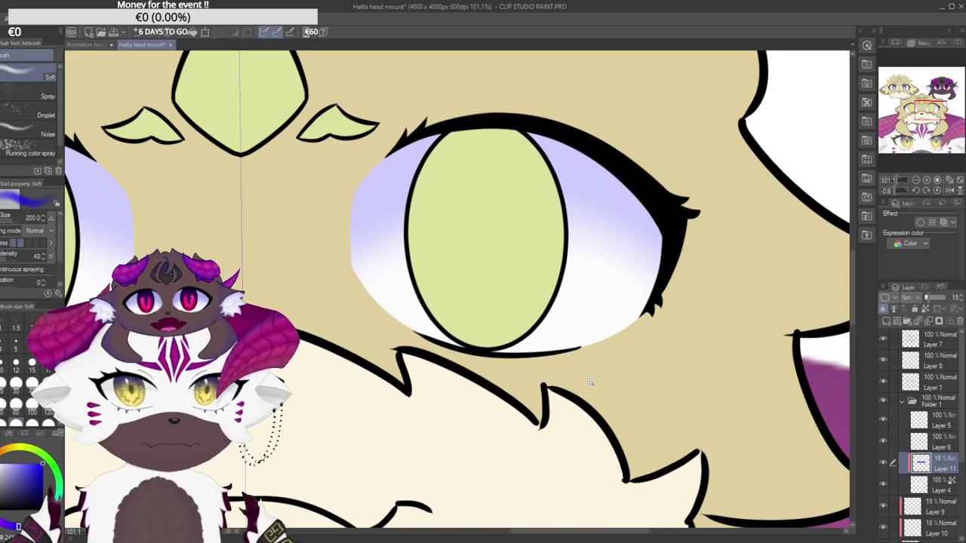
{"action": "scroll", "coordinate": [574, 386], "scroll_direction": "down", "scroll_amount": 2}
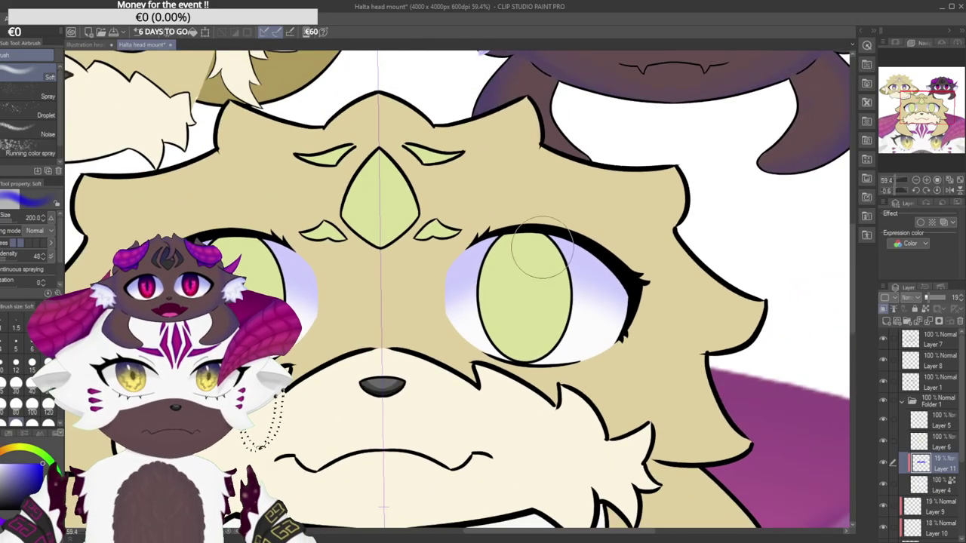
{"action": "scroll", "coordinate": [528, 377], "scroll_direction": "down", "scroll_amount": 3}
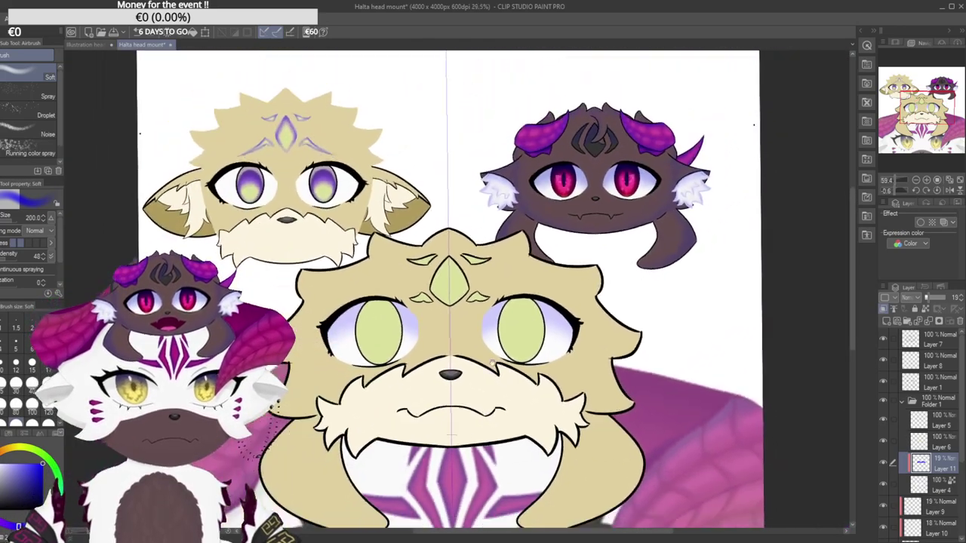
{"action": "scroll", "coordinate": [528, 385], "scroll_direction": "down", "scroll_amount": 2}
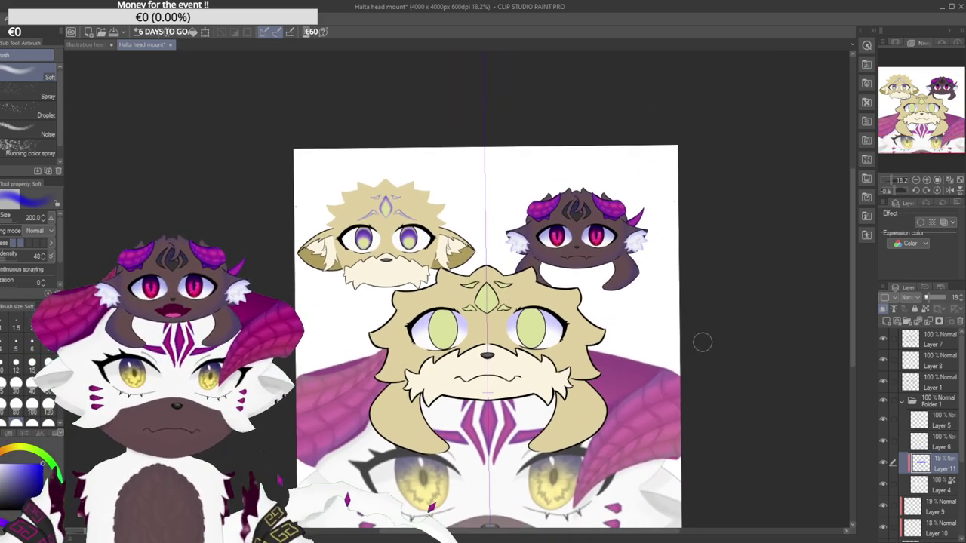
{"action": "left_click_drag", "start_coordinate": [633, 379], "coordinate": [625, 371]}
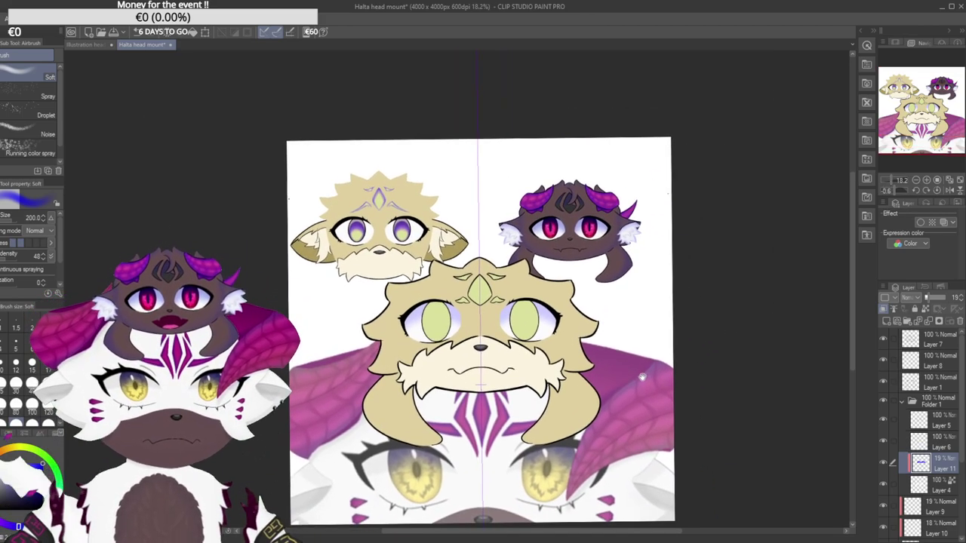
Toggle the visibility of Layer 5 and Layer 6 in Folder 1 to check which eye parts they hold.
{"action": "left_click", "coordinate": [908, 405]}
{"action": "left_click", "coordinate": [882, 420]}
{"action": "left_click", "coordinate": [881, 423]}
{"action": "left_click", "coordinate": [879, 435]}
{"action": "left_click", "coordinate": [879, 435]}
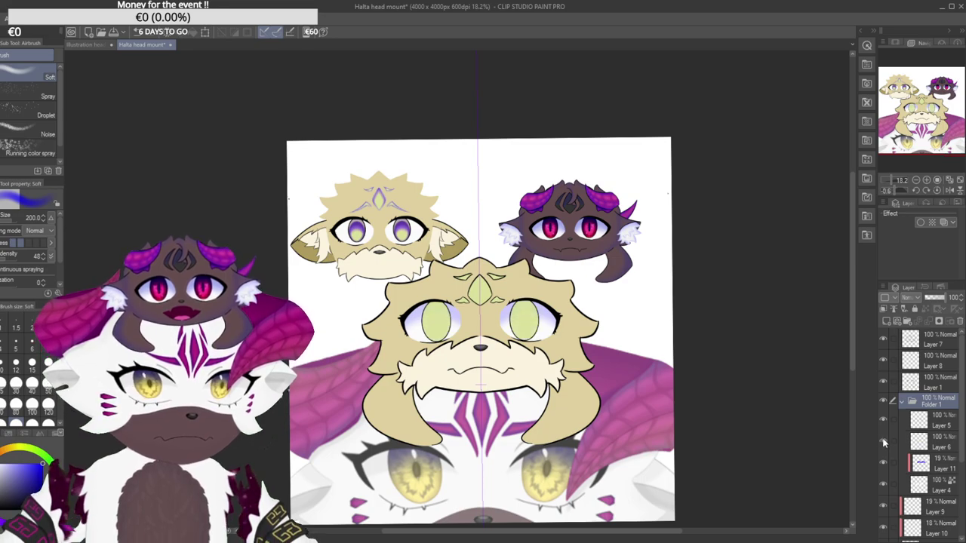
{"action": "left_click", "coordinate": [883, 443]}
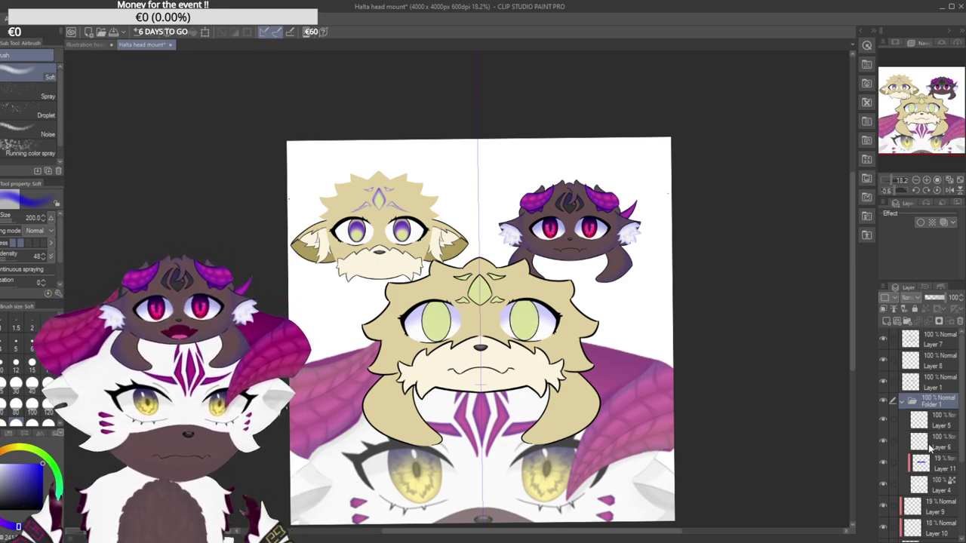
Add a new layer clipped to Layer 6 for the iris shading, with a violet Soft airbrush at size 150.
{"action": "left_click", "coordinate": [929, 448]}
{"action": "left_click", "coordinate": [882, 441]}
{"action": "left_click", "coordinate": [882, 441]}
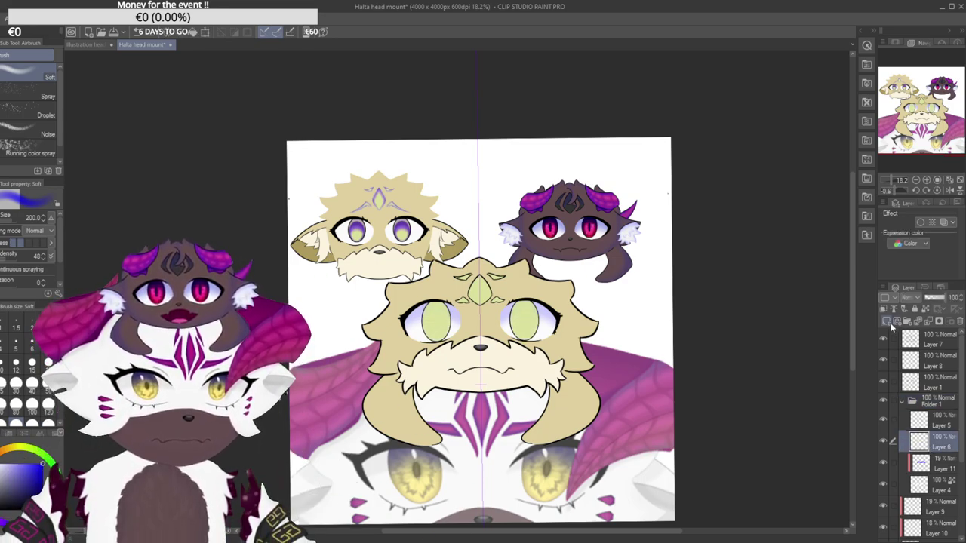
{"action": "left_click", "coordinate": [886, 320]}
{"action": "left_click", "coordinate": [882, 458]}
{"action": "left_click", "coordinate": [880, 458]}
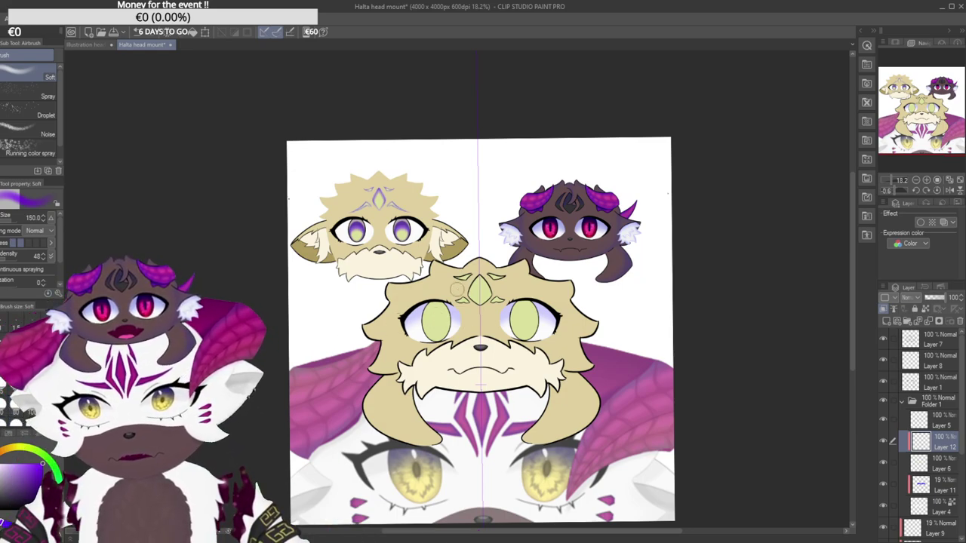
{"action": "scroll", "coordinate": [537, 326], "scroll_direction": "up", "scroll_amount": 4}
{"action": "left_click_drag", "start_coordinate": [475, 336], "coordinate": [549, 302]}
{"action": "key", "text": "ctrl+z"}
{"action": "mouse_move", "coordinate": [522, 229]}
{"action": "left_mouse_down"}
{"action": "mouse_move", "coordinate": [405, 265]}
{"action": "mouse_move", "coordinate": [419, 241]}
{"action": "left_mouse_up"}
{"action": "scroll", "coordinate": [498, 309], "scroll_direction": "up", "scroll_amount": 2}
{"action": "mouse_move", "coordinate": [438, 388]}
{"action": "left_mouse_down"}
{"action": "mouse_move", "coordinate": [413, 298]}
{"action": "mouse_move", "coordinate": [490, 239]}
{"action": "mouse_move", "coordinate": [400, 345]}
{"action": "mouse_move", "coordinate": [437, 271]}
{"action": "mouse_move", "coordinate": [468, 260]}
{"action": "mouse_move", "coordinate": [418, 310]}
{"action": "mouse_move", "coordinate": [432, 265]}
{"action": "mouse_move", "coordinate": [420, 288]}
{"action": "left_mouse_up"}
{"action": "key", "text": "ctrl+z"}
{"action": "key", "text": "ctrl+z"}
{"action": "key", "text": "ctrl+z"}
Airbrush violet over the upper part of both green irises on Layer 12, leaving a soft-edged green area at the bottom.
{"action": "left_click_drag", "start_coordinate": [424, 369], "coordinate": [402, 313]}
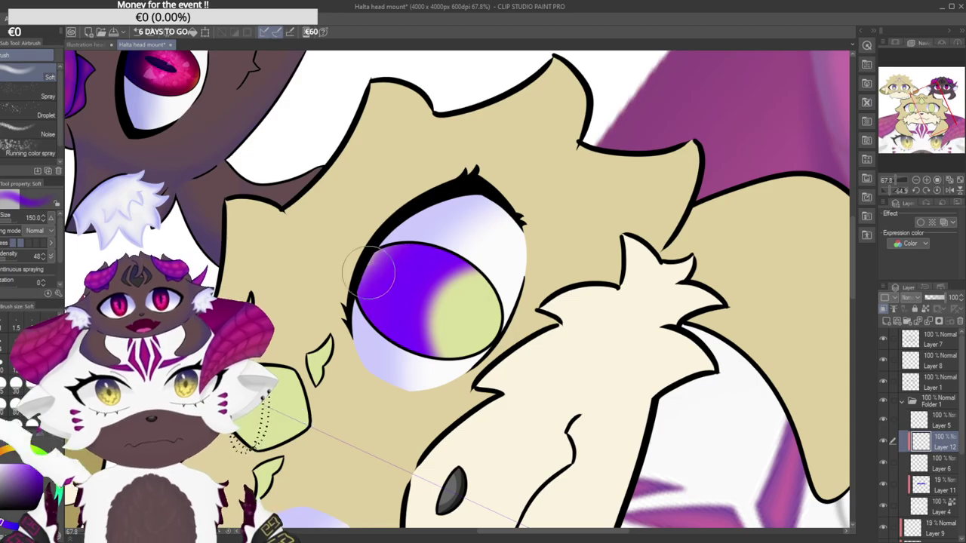
{"action": "mouse_move", "coordinate": [461, 182]}
{"action": "left_mouse_down"}
{"action": "mouse_move", "coordinate": [392, 341]}
{"action": "mouse_move", "coordinate": [448, 219]}
{"action": "mouse_move", "coordinate": [506, 265]}
{"action": "mouse_move", "coordinate": [501, 252]}
{"action": "mouse_move", "coordinate": [388, 289]}
{"action": "mouse_move", "coordinate": [417, 310]}
{"action": "mouse_move", "coordinate": [410, 319]}
{"action": "left_mouse_up"}
{"action": "left_click_drag", "start_coordinate": [446, 366], "coordinate": [400, 265]}
{"action": "key", "text": "ctrl+z"}
{"action": "left_click_drag", "start_coordinate": [474, 367], "coordinate": [383, 282]}
{"action": "left_click_drag", "start_coordinate": [455, 375], "coordinate": [391, 283]}
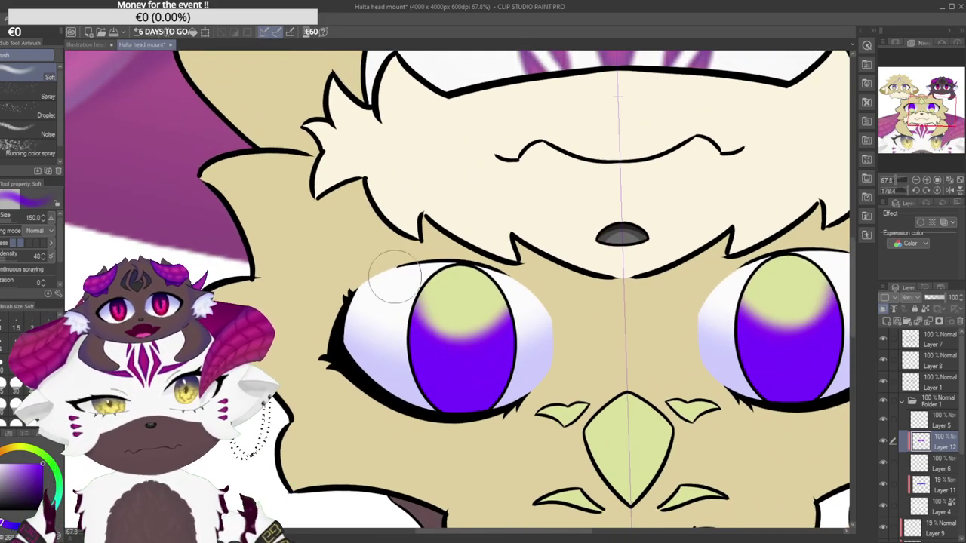
Try further violet airbrush strokes around the edge of the remaining green area in the irises.
{"action": "key", "text": "ctrl+z"}
{"action": "left_click_drag", "start_coordinate": [446, 381], "coordinate": [391, 269]}
{"action": "key", "text": "ctrl+z"}
{"action": "mouse_move", "coordinate": [438, 358]}
{"action": "left_mouse_down"}
{"action": "mouse_move", "coordinate": [414, 332]}
{"action": "mouse_move", "coordinate": [406, 265]}
{"action": "mouse_move", "coordinate": [419, 350]}
{"action": "mouse_move", "coordinate": [439, 361]}
{"action": "mouse_move", "coordinate": [402, 248]}
{"action": "left_mouse_up"}
{"action": "key", "text": "ctrl+z"}
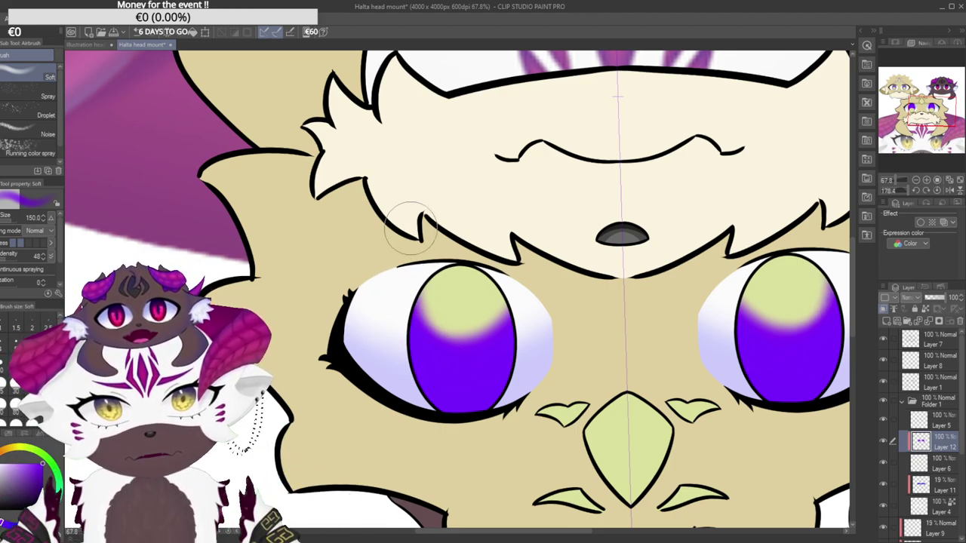
{"action": "left_click_drag", "start_coordinate": [380, 336], "coordinate": [317, 475]}
{"action": "key", "text": "ctrl+z"}
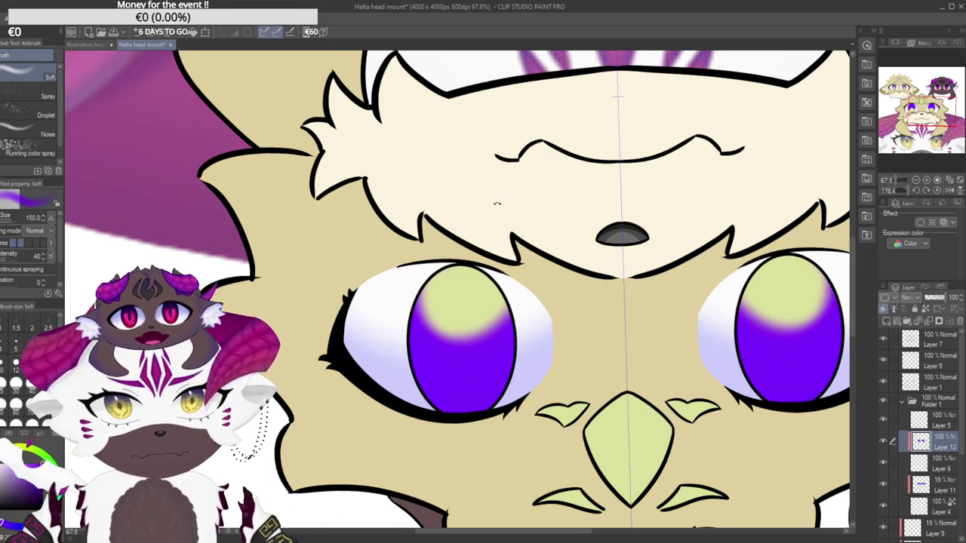
{"action": "left_click_drag", "start_coordinate": [495, 208], "coordinate": [532, 211]}
{"action": "left_click_drag", "start_coordinate": [486, 242], "coordinate": [457, 253]}
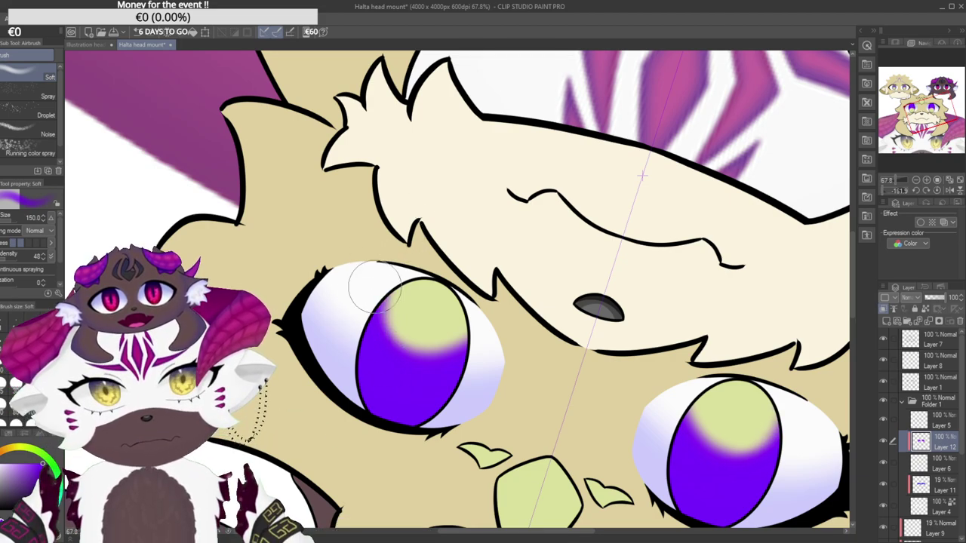
{"action": "left_click_drag", "start_coordinate": [483, 221], "coordinate": [450, 344]}
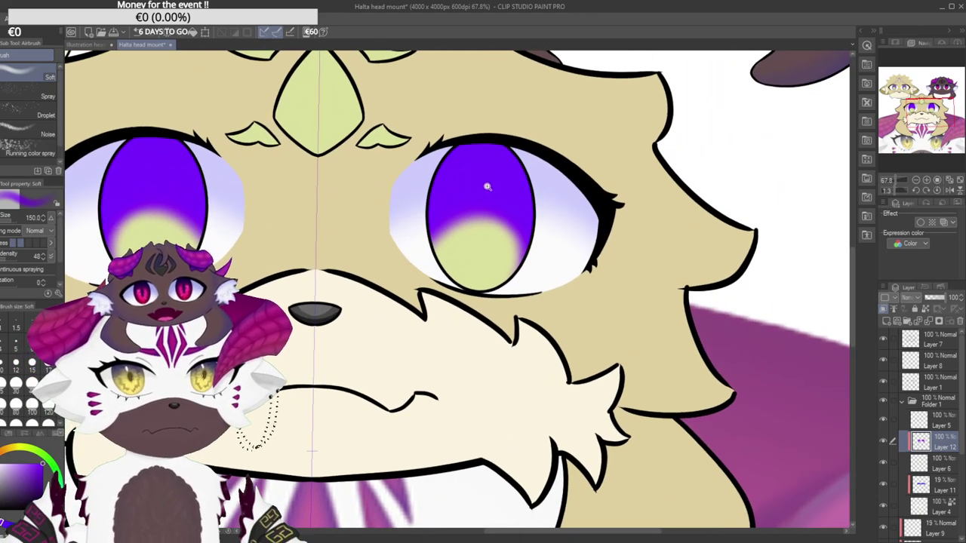
Airbrush violet around the lower edge of both irises on Layer 12, leaving a round soft-edged green spot in each.
{"action": "left_click_drag", "start_coordinate": [488, 188], "coordinate": [473, 189]}
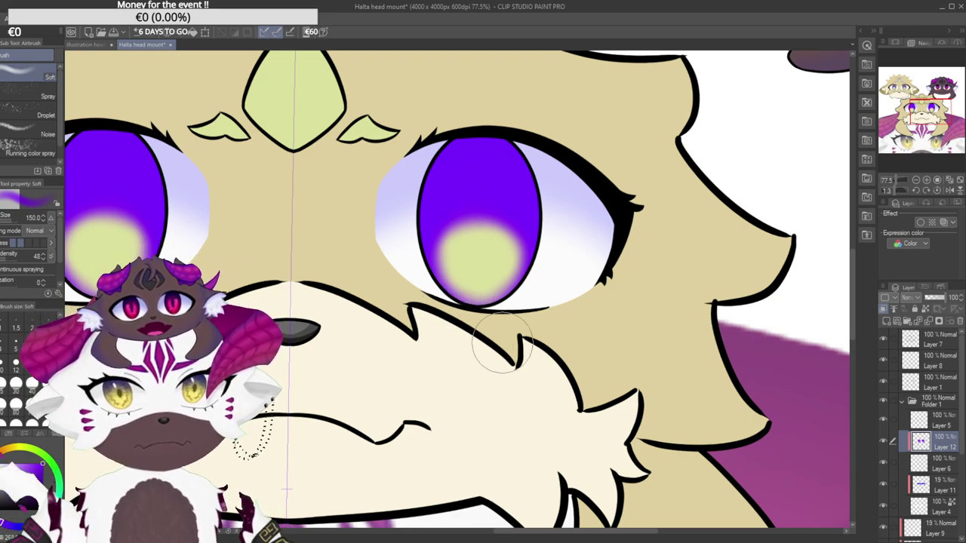
{"action": "scroll", "coordinate": [502, 346], "scroll_direction": "up", "scroll_amount": 4}
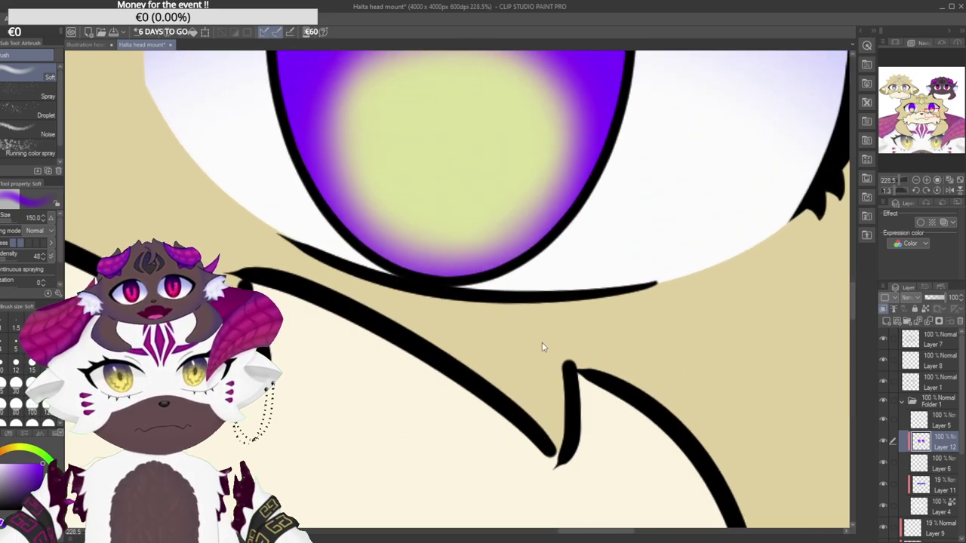
{"action": "scroll", "coordinate": [535, 327], "scroll_direction": "down", "scroll_amount": 2}
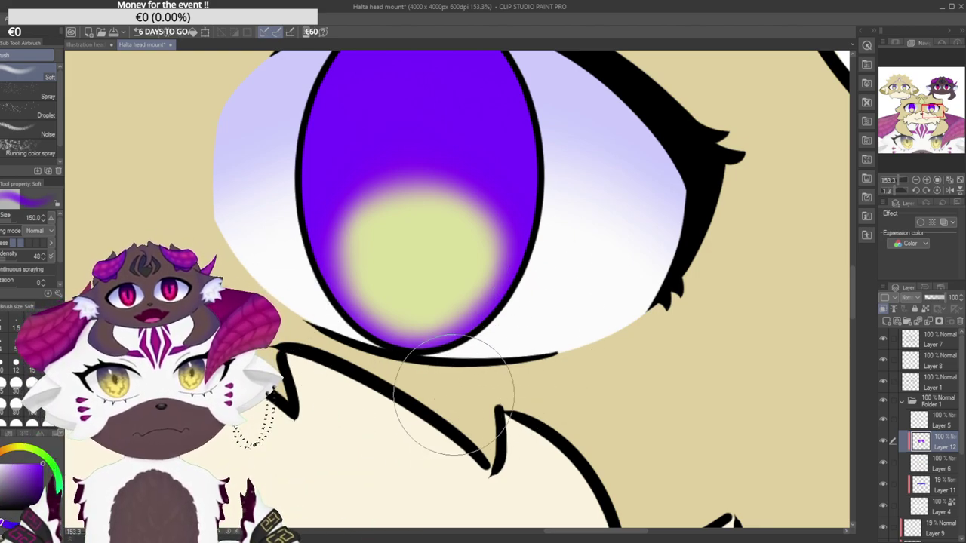
{"action": "scroll", "coordinate": [411, 427], "scroll_direction": "down", "scroll_amount": 1}
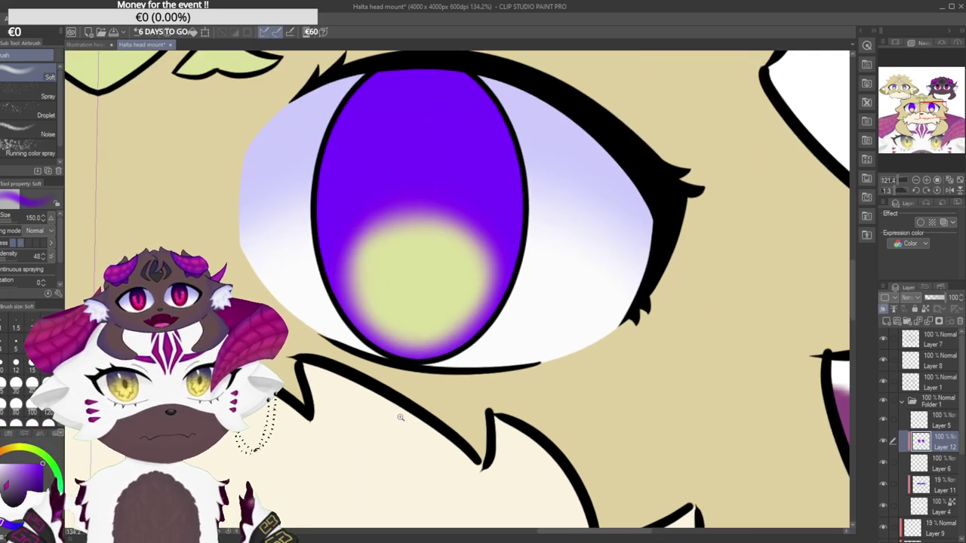
Lower the opacity of the violet iris shading on Layer 12 to 28%.
{"action": "scroll", "coordinate": [393, 422], "scroll_direction": "down", "scroll_amount": 4}
{"action": "left_click_drag", "start_coordinate": [368, 413], "coordinate": [444, 353]}
{"action": "mouse_move", "coordinate": [519, 228]}
{"action": "left_mouse_down"}
{"action": "mouse_move", "coordinate": [513, 223]}
{"action": "mouse_move", "coordinate": [531, 220]}
{"action": "mouse_move", "coordinate": [520, 216]}
{"action": "left_mouse_up"}
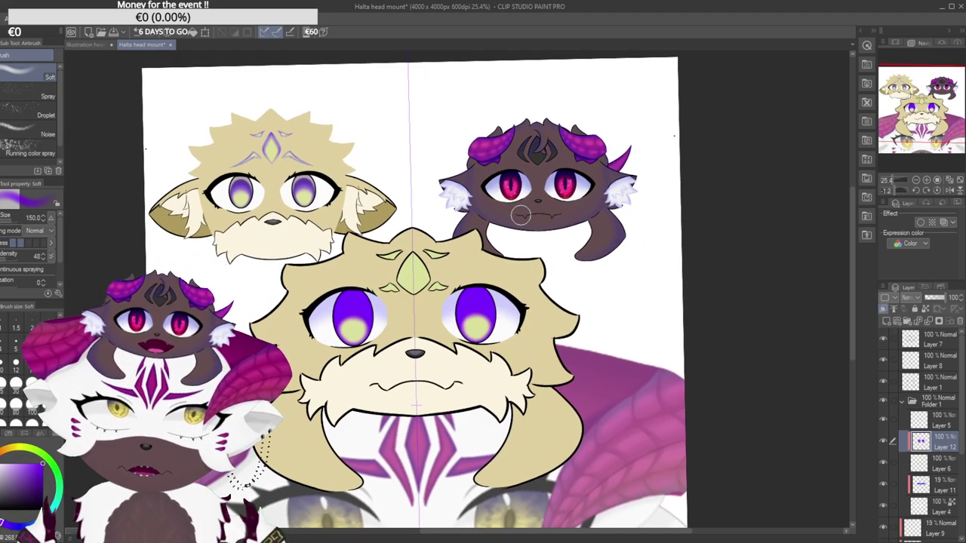
{"action": "left_click_drag", "start_coordinate": [929, 299], "coordinate": [931, 299]}
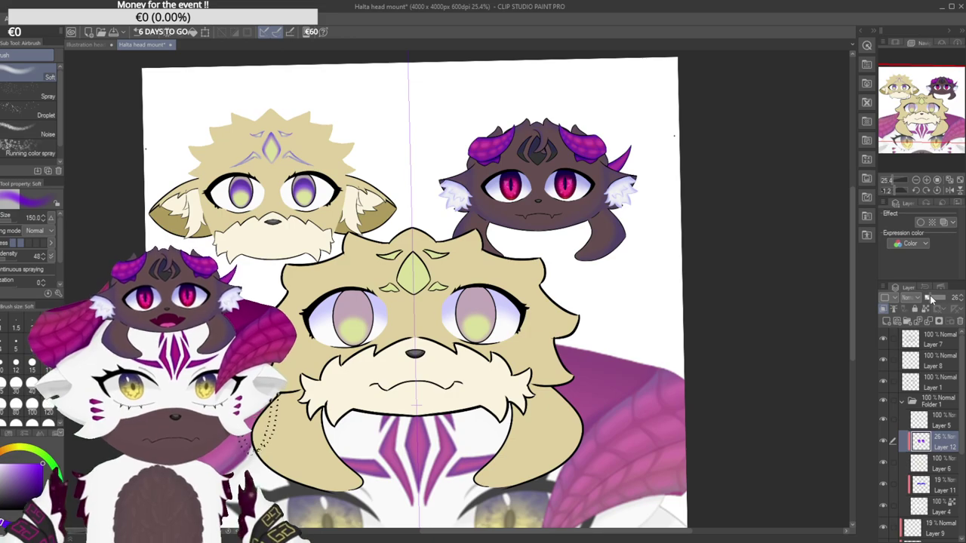
Add a clipped layer above Layer 12 and start airbrushing a deeper violet over the irises, undoing the last stroke.
{"action": "left_click", "coordinate": [889, 321]}
{"action": "scroll", "coordinate": [530, 334], "scroll_direction": "up", "scroll_amount": 2}
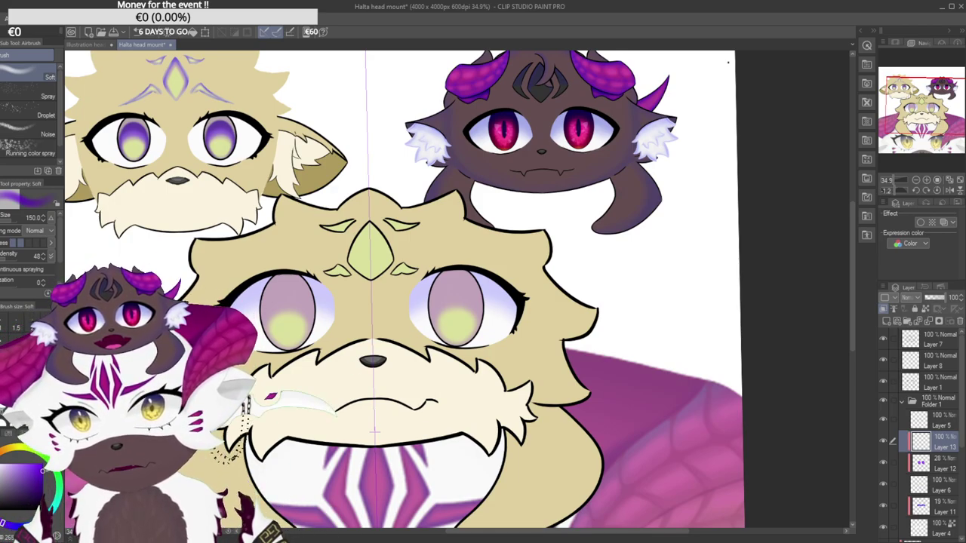
{"action": "left_click_drag", "start_coordinate": [424, 300], "coordinate": [497, 297]}
{"action": "left_click_drag", "start_coordinate": [521, 298], "coordinate": [453, 299]}
{"action": "mouse_move", "coordinate": [462, 377]}
{"action": "left_mouse_down"}
{"action": "mouse_move", "coordinate": [503, 241]}
{"action": "mouse_move", "coordinate": [439, 362]}
{"action": "mouse_move", "coordinate": [456, 397]}
{"action": "mouse_move", "coordinate": [478, 252]}
{"action": "mouse_move", "coordinate": [446, 291]}
{"action": "mouse_move", "coordinate": [458, 407]}
{"action": "mouse_move", "coordinate": [495, 256]}
{"action": "mouse_move", "coordinate": [444, 310]}
{"action": "mouse_move", "coordinate": [468, 407]}
{"action": "mouse_move", "coordinate": [470, 253]}
{"action": "mouse_move", "coordinate": [462, 264]}
{"action": "mouse_move", "coordinate": [476, 390]}
{"action": "mouse_move", "coordinate": [461, 249]}
{"action": "mouse_move", "coordinate": [398, 321]}
{"action": "left_mouse_up"}
{"action": "key", "text": "ctrl+z"}
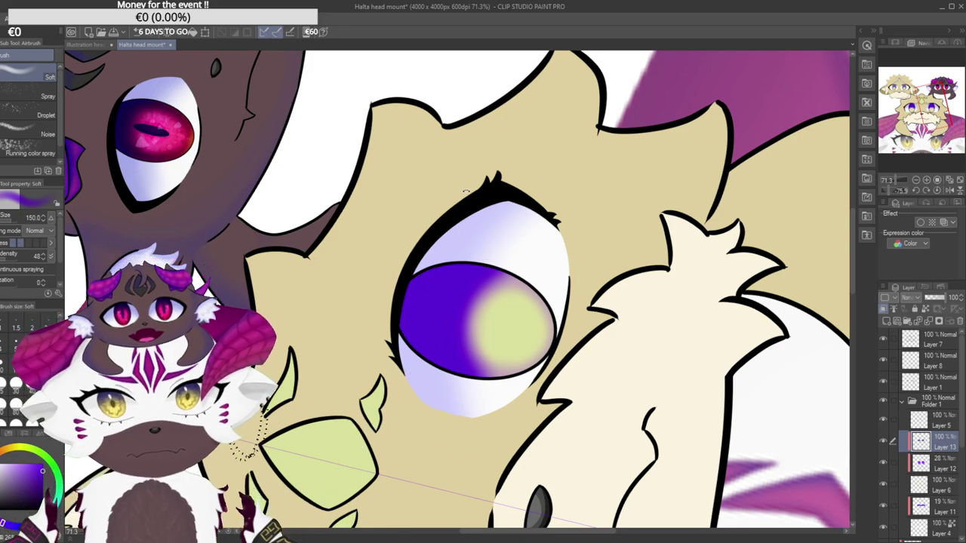
Airbrush deep violet over the upper part of both irises on Layer 13, fading it into the green spots.
{"action": "left_click_drag", "start_coordinate": [467, 193], "coordinate": [446, 209]}
{"action": "left_click_drag", "start_coordinate": [468, 256], "coordinate": [414, 334]}
{"action": "scroll", "coordinate": [428, 334], "scroll_direction": "up", "scroll_amount": 3}
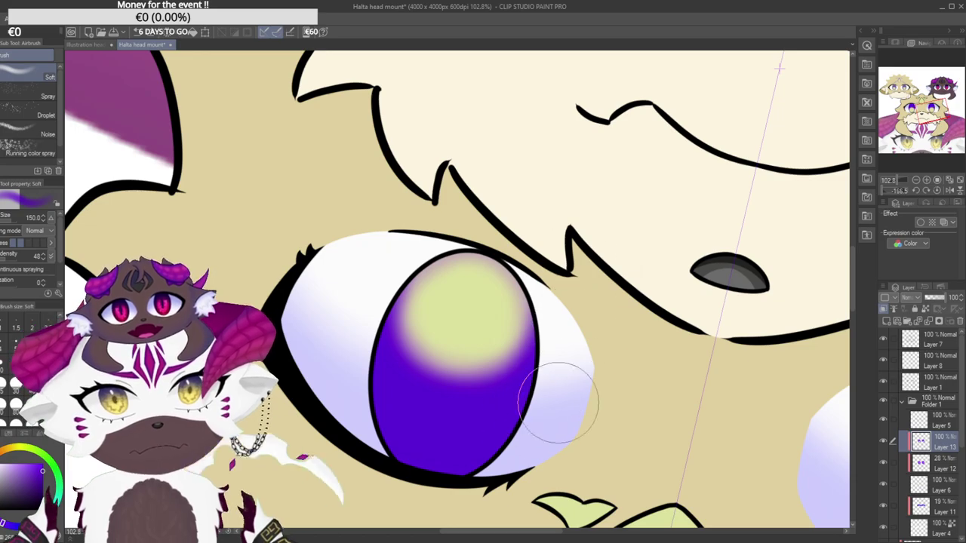
{"action": "left_click_drag", "start_coordinate": [483, 204], "coordinate": [499, 388]}
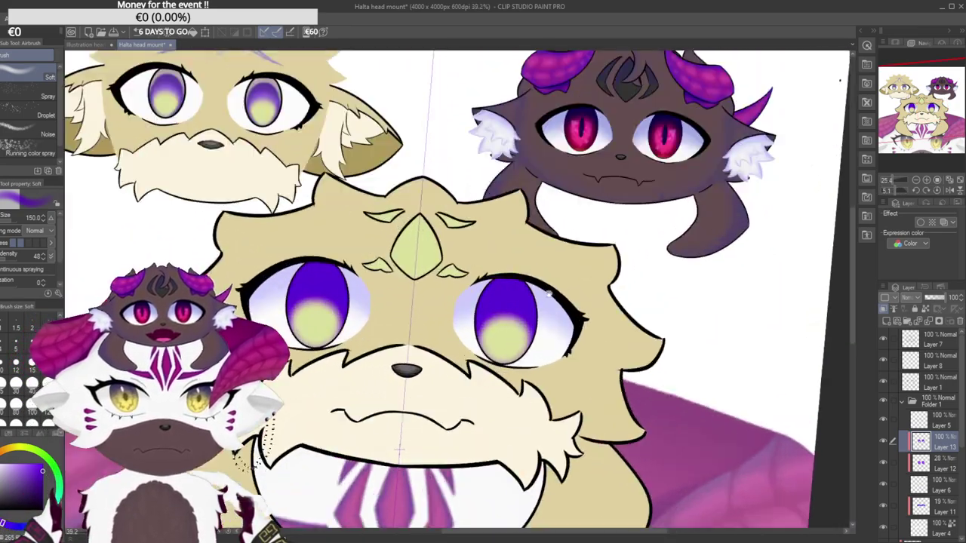
{"action": "left_click_drag", "start_coordinate": [571, 263], "coordinate": [566, 250]}
Lower the opacity of Layer 13 to 54%, comparing the eyes with the small reference heads.
{"action": "left_click_drag", "start_coordinate": [943, 299], "coordinate": [935, 300]}
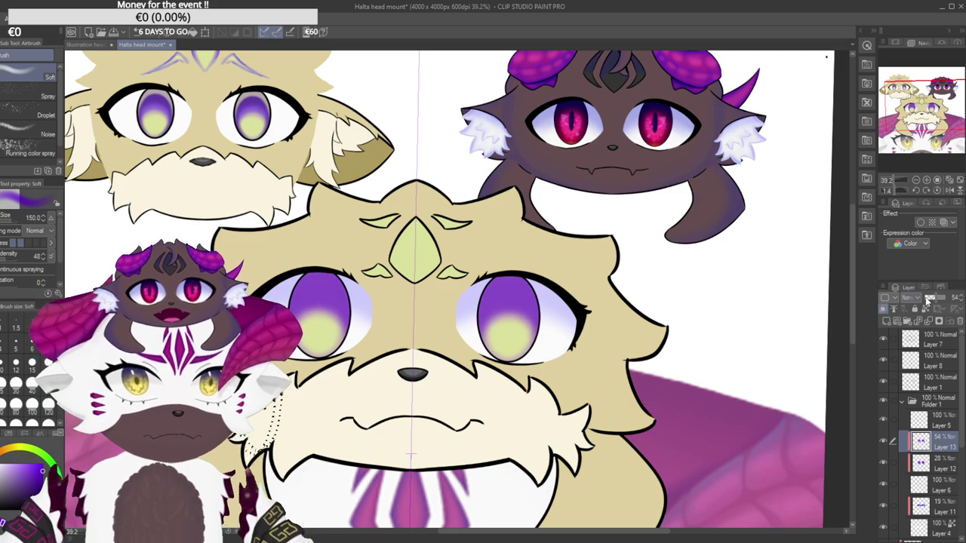
{"action": "scroll", "coordinate": [554, 342], "scroll_direction": "down", "scroll_amount": 4}
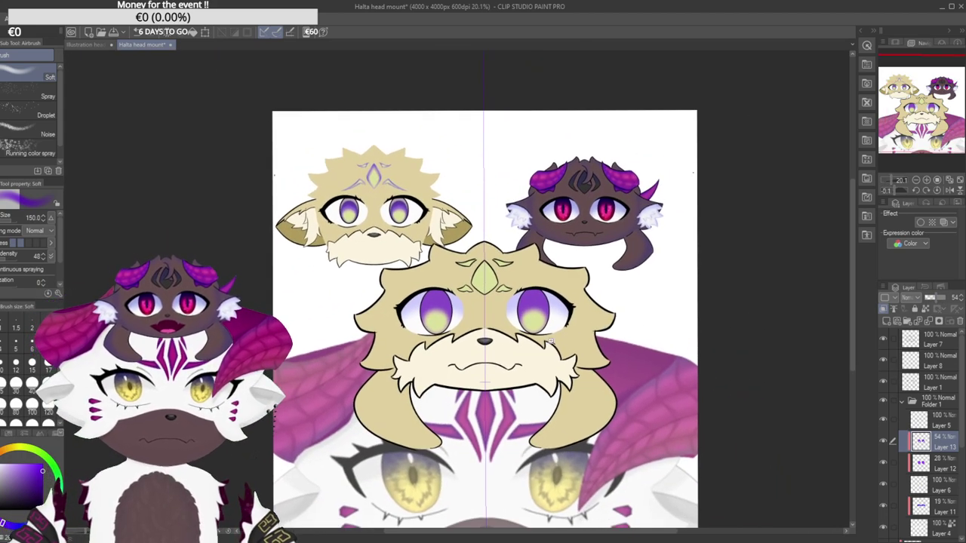
{"action": "scroll", "coordinate": [581, 300], "scroll_direction": "up", "scroll_amount": 2}
{"action": "scroll", "coordinate": [583, 322], "scroll_direction": "down", "scroll_amount": 6}
{"action": "scroll", "coordinate": [588, 332], "scroll_direction": "up", "scroll_amount": 4}
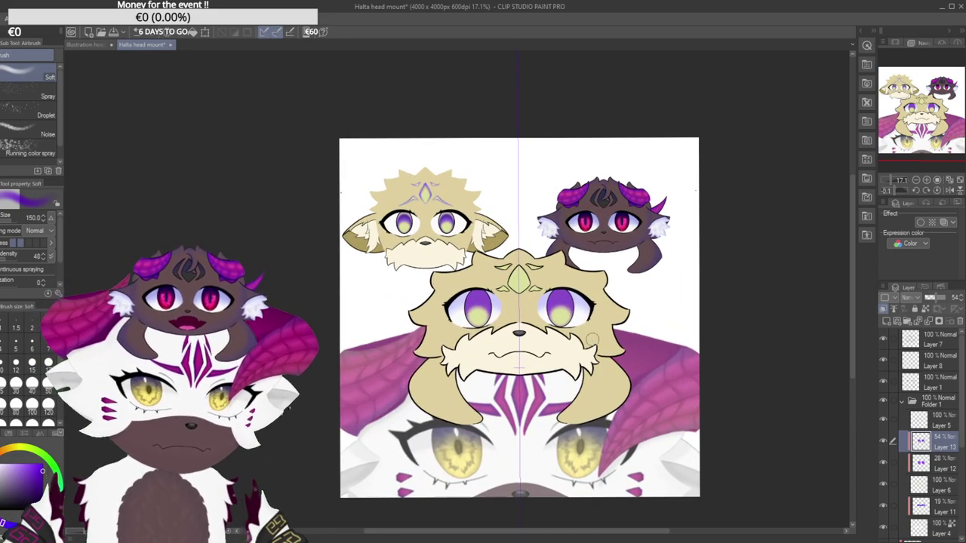
{"action": "left_click_drag", "start_coordinate": [594, 322], "coordinate": [587, 310]}
Add another clipped layer above Layer 13, try deep violet strokes on the upper irises, and undo the last strokes.
{"action": "scroll", "coordinate": [595, 281], "scroll_direction": "up", "scroll_amount": 4}
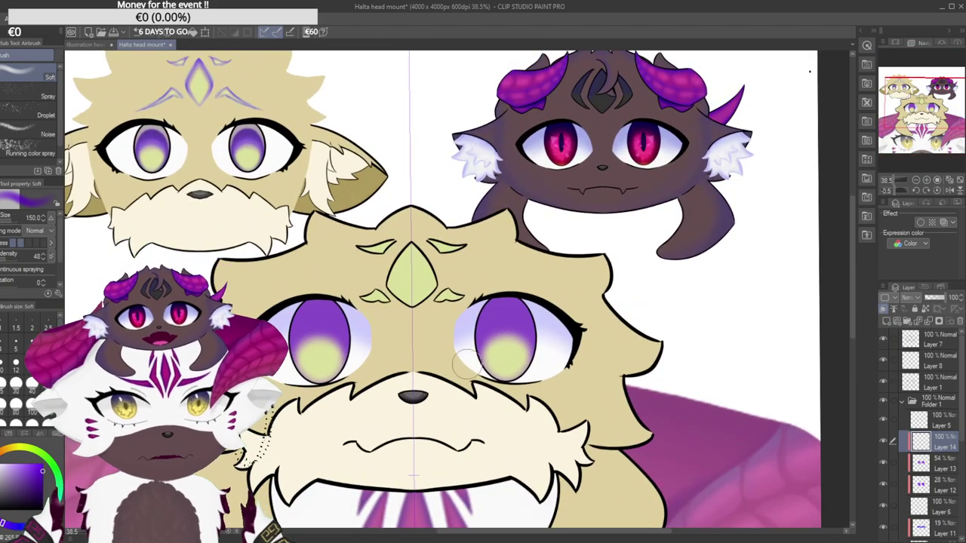
{"action": "scroll", "coordinate": [508, 332], "scroll_direction": "up", "scroll_amount": 3}
{"action": "left_click_drag", "start_coordinate": [521, 270], "coordinate": [384, 276]}
{"action": "left_click_drag", "start_coordinate": [487, 214], "coordinate": [485, 334]}
{"action": "mouse_move", "coordinate": [498, 444]}
{"action": "left_mouse_down"}
{"action": "mouse_move", "coordinate": [472, 312]}
{"action": "mouse_move", "coordinate": [493, 458]}
{"action": "left_mouse_up"}
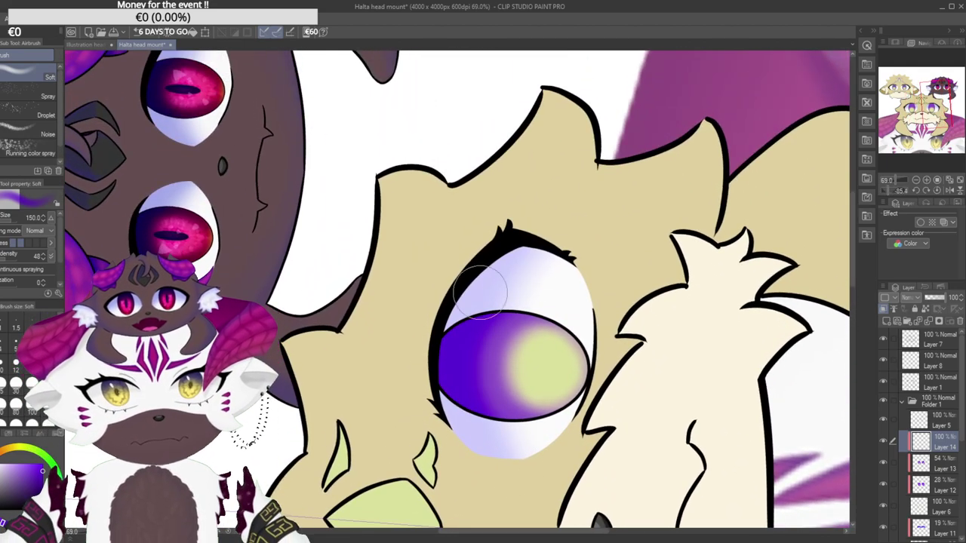
{"action": "key", "text": "ctrl+z"}
{"action": "key", "text": "ctrl+z"}
Airbrush deep violet over the top of both irises on Layer 14, blending it softly down towards the green.
{"action": "mouse_move", "coordinate": [495, 435]}
{"action": "left_mouse_down"}
{"action": "mouse_move", "coordinate": [500, 272]}
{"action": "mouse_move", "coordinate": [462, 408]}
{"action": "mouse_move", "coordinate": [455, 383]}
{"action": "left_mouse_up"}
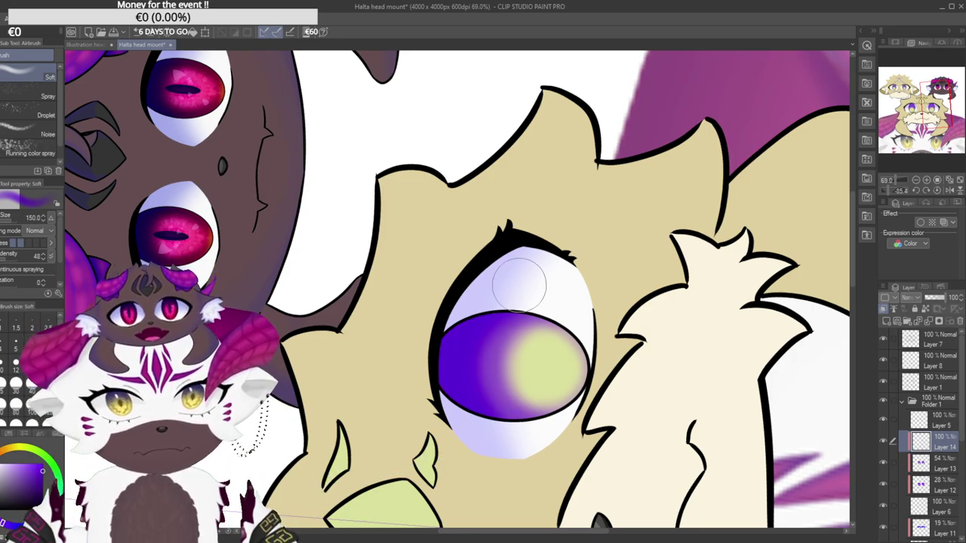
{"action": "left_click_drag", "start_coordinate": [490, 417], "coordinate": [583, 250]}
{"action": "left_click_drag", "start_coordinate": [479, 199], "coordinate": [528, 143]}
{"action": "left_click_drag", "start_coordinate": [528, 143], "coordinate": [480, 198]}
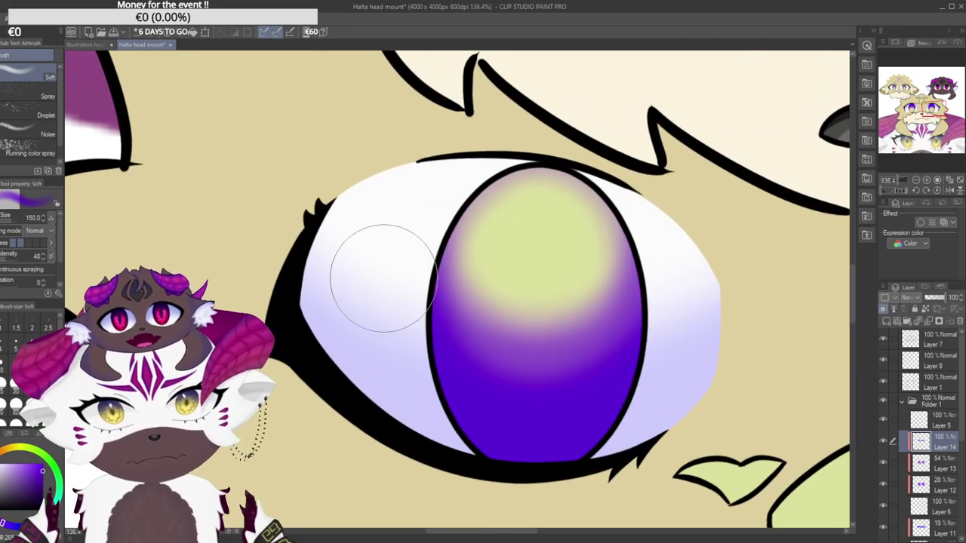
{"action": "left_click_drag", "start_coordinate": [581, 339], "coordinate": [476, 365]}
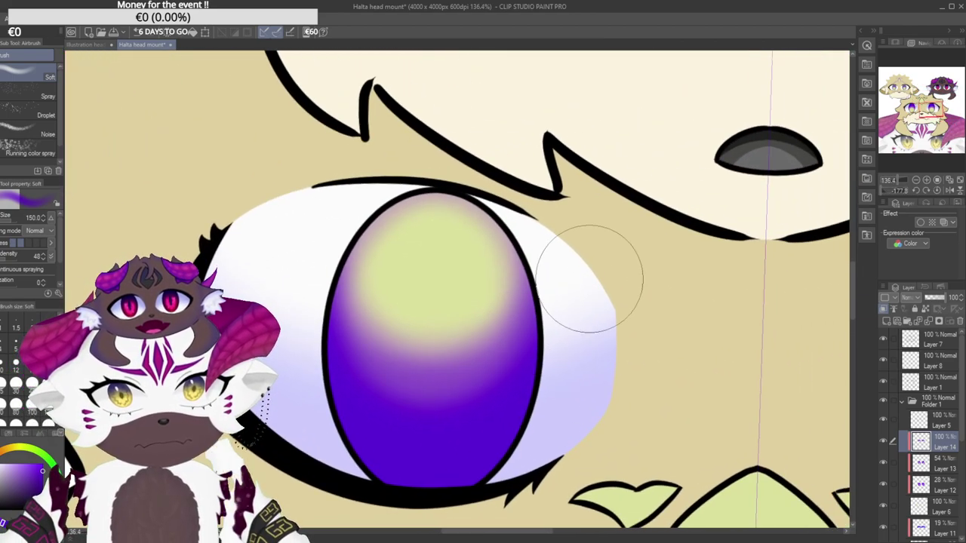
{"action": "left_click_drag", "start_coordinate": [518, 240], "coordinate": [410, 335]}
{"action": "left_click_drag", "start_coordinate": [396, 302], "coordinate": [450, 412]}
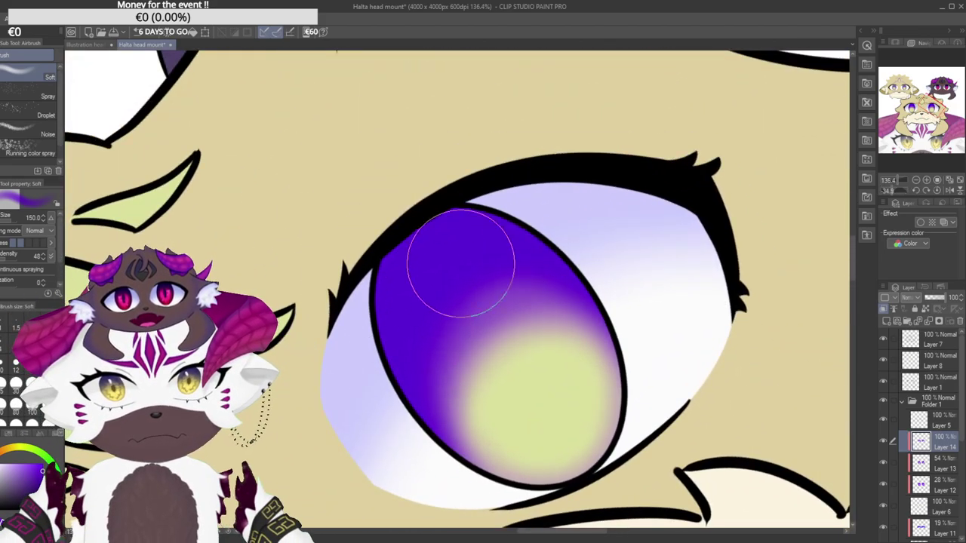
{"action": "scroll", "coordinate": [599, 276], "scroll_direction": "down", "scroll_amount": 5}
{"action": "left_click_drag", "start_coordinate": [718, 249], "coordinate": [655, 369]}
{"action": "left_click_drag", "start_coordinate": [590, 364], "coordinate": [574, 320]}
{"action": "scroll", "coordinate": [574, 320], "scroll_direction": "up", "scroll_amount": 4}
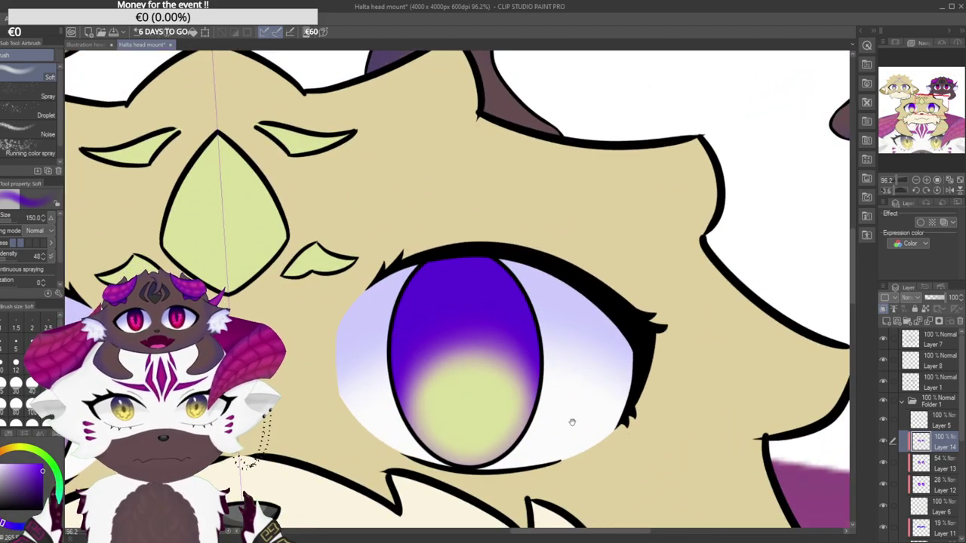
{"action": "left_click_drag", "start_coordinate": [575, 418], "coordinate": [591, 352]}
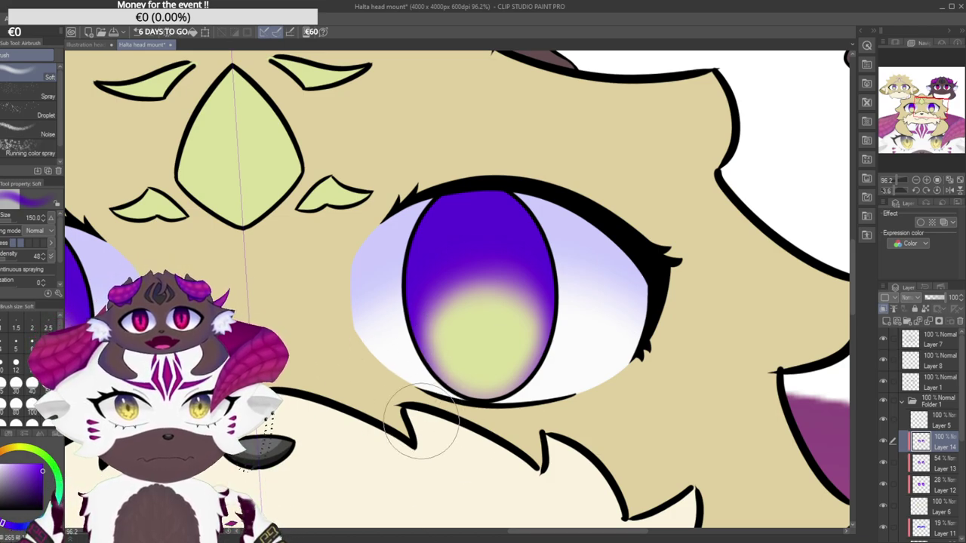
Set the opacity of Layer 14 to 56%, judging the eyes against the whole drawing.
{"action": "scroll", "coordinate": [489, 441], "scroll_direction": "down", "scroll_amount": 3}
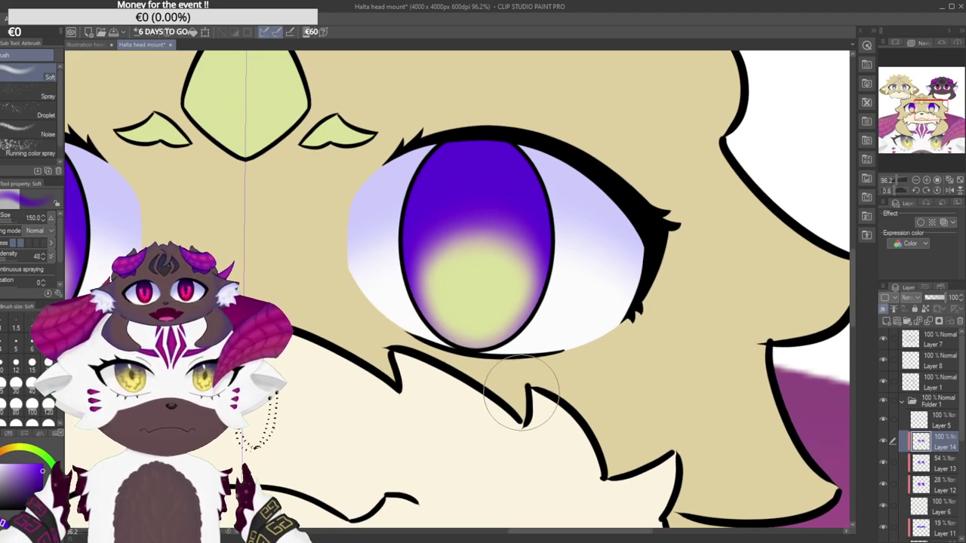
{"action": "scroll", "coordinate": [460, 369], "scroll_direction": "up", "scroll_amount": 3}
{"action": "scroll", "coordinate": [462, 368], "scroll_direction": "down", "scroll_amount": 10}
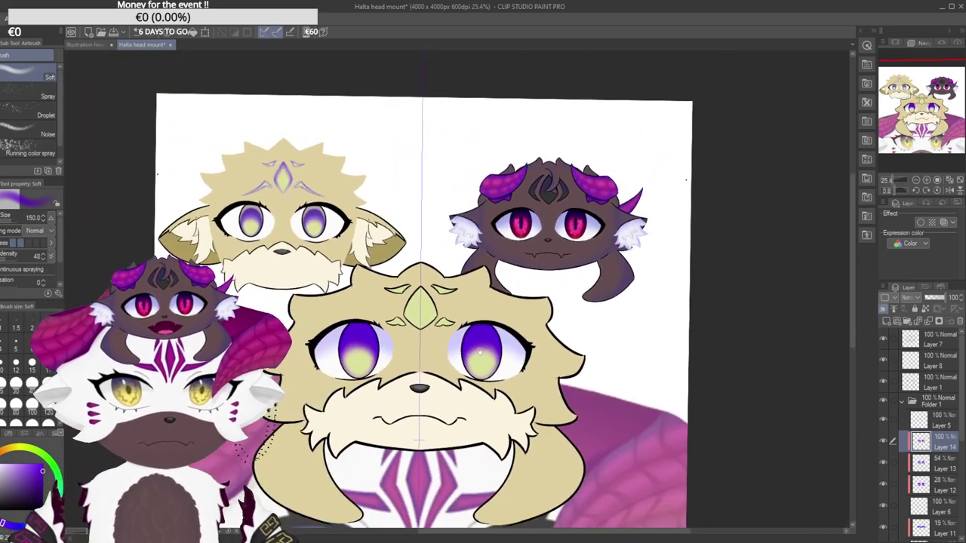
{"action": "scroll", "coordinate": [507, 226], "scroll_direction": "down", "scroll_amount": 5}
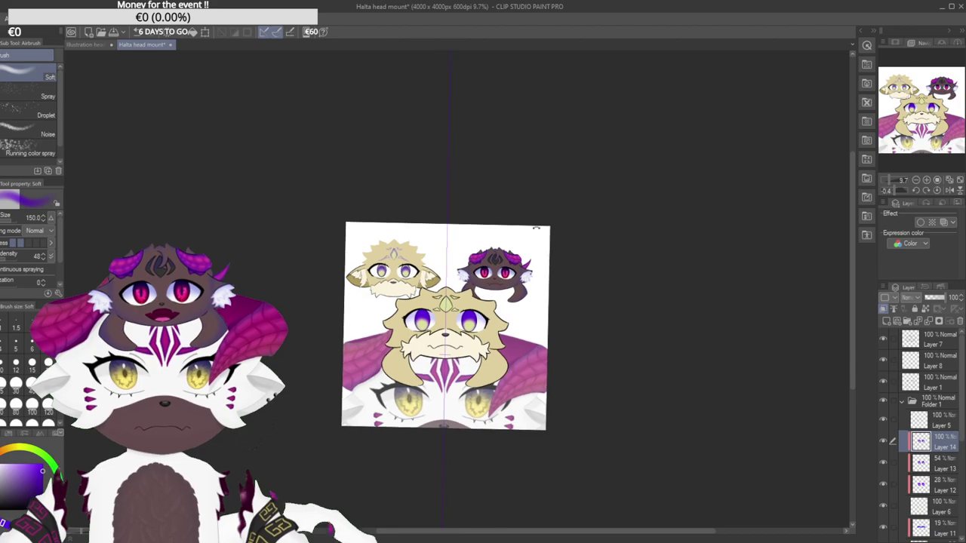
{"action": "left_click_drag", "start_coordinate": [539, 222], "coordinate": [541, 224]}
{"action": "scroll", "coordinate": [466, 315], "scroll_direction": "up", "scroll_amount": 5}
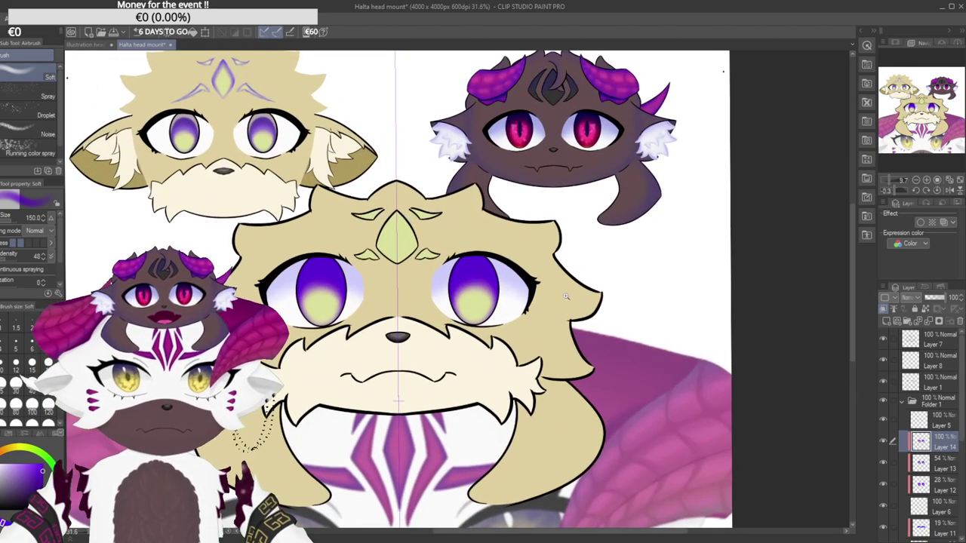
{"action": "left_click_drag", "start_coordinate": [941, 299], "coordinate": [935, 299]}
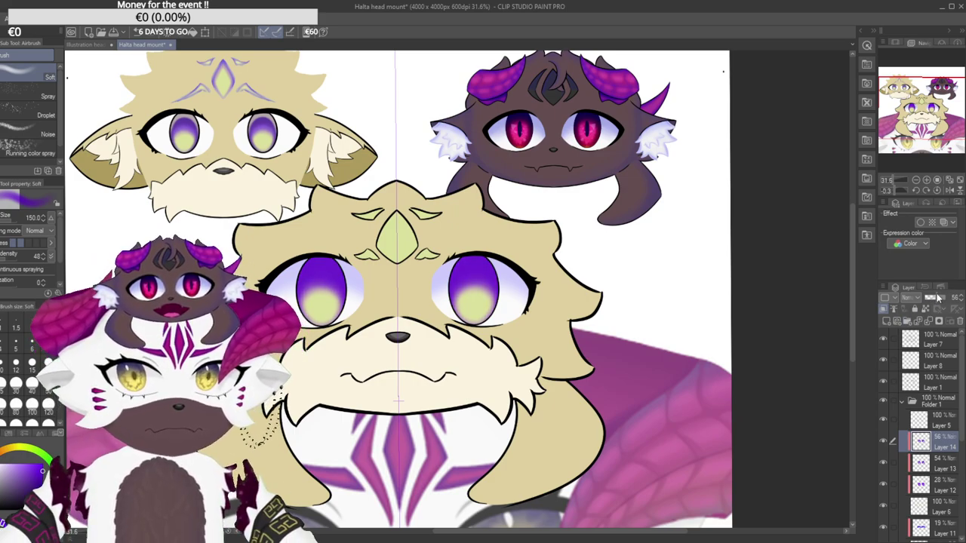
{"action": "scroll", "coordinate": [813, 332], "scroll_direction": "down", "scroll_amount": 5}
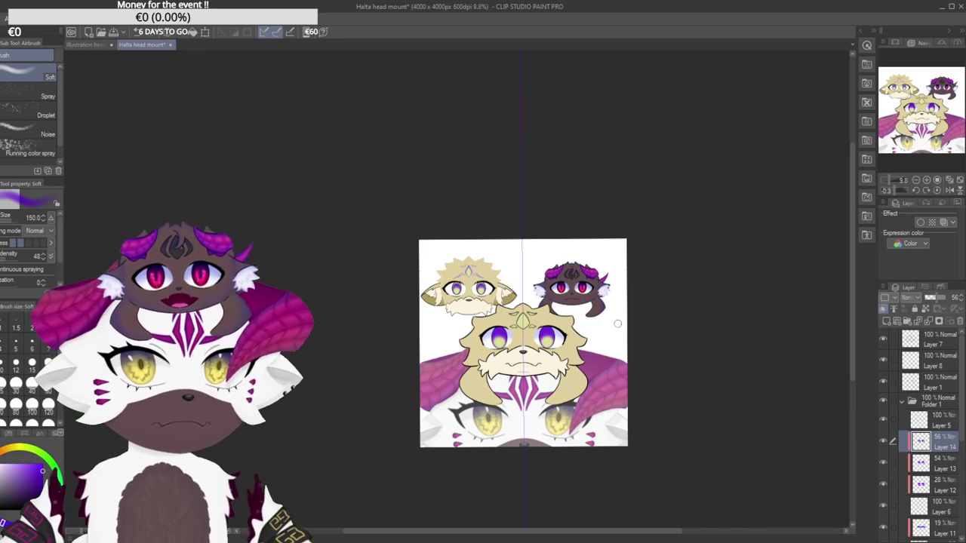
{"action": "scroll", "coordinate": [581, 293], "scroll_direction": "up", "scroll_amount": 4}
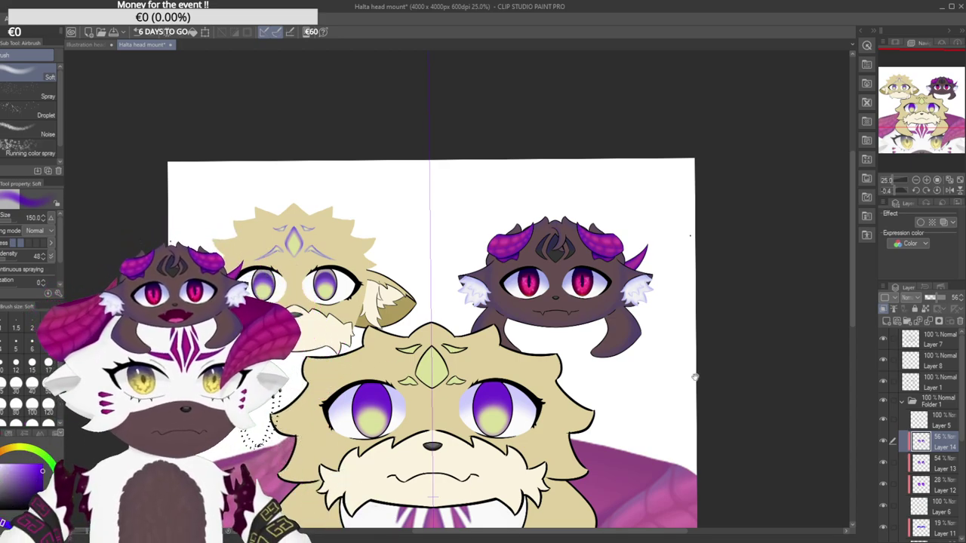
{"action": "left_click_drag", "start_coordinate": [601, 378], "coordinate": [720, 319]}
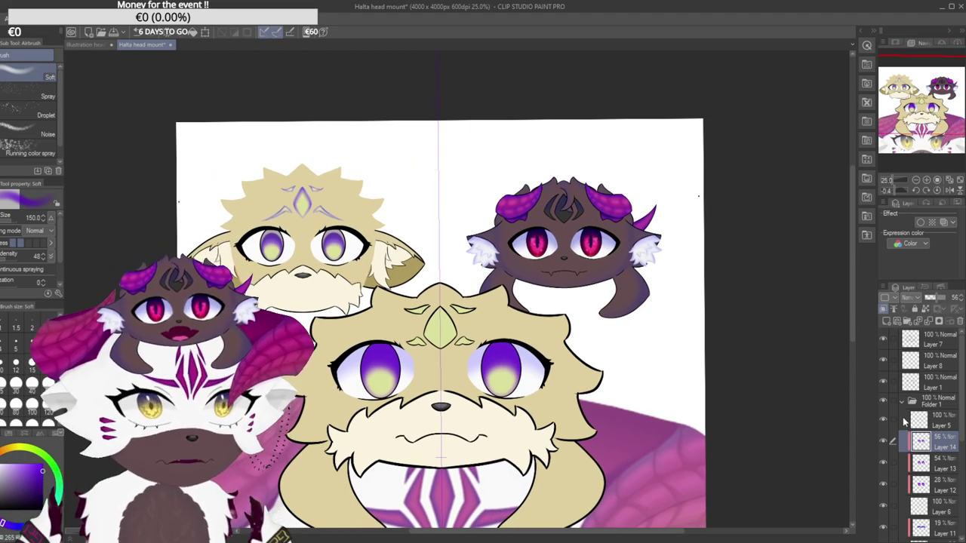
Toggle the visibility of Folder 1 to check which eye parts it holds, and collapse the folder.
{"action": "left_click", "coordinate": [883, 400]}
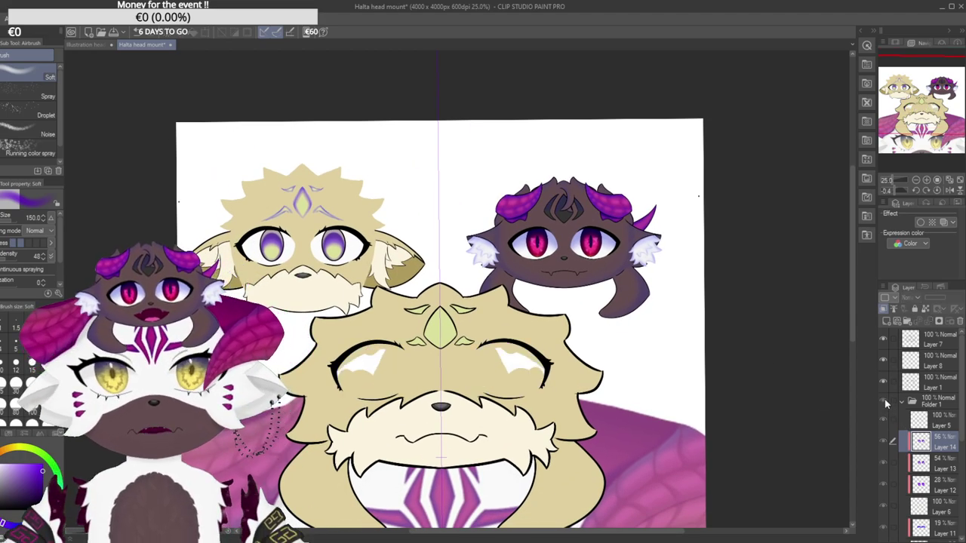
{"action": "left_click", "coordinate": [882, 400]}
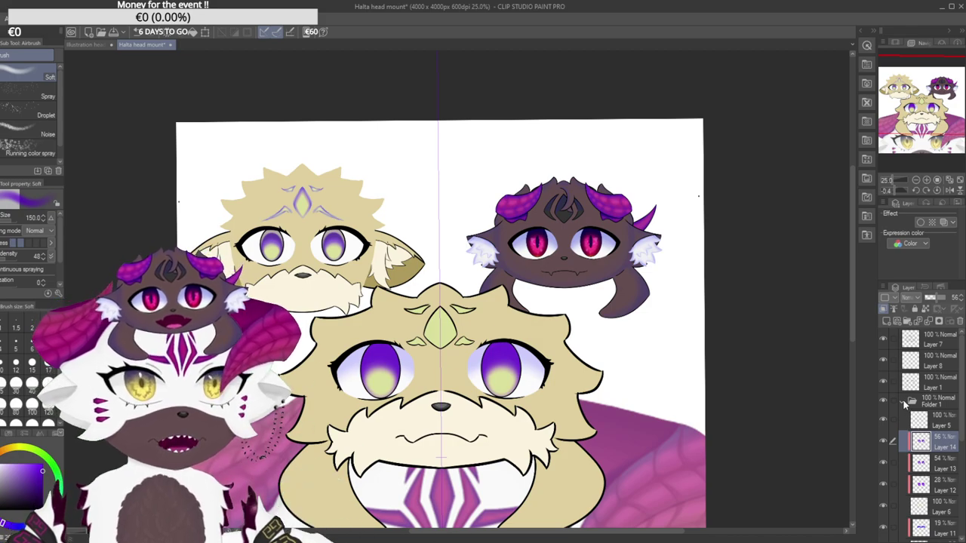
{"action": "left_click", "coordinate": [930, 400]}
{"action": "left_click", "coordinate": [901, 401]}
{"action": "left_click", "coordinate": [883, 400]}
{"action": "left_click", "coordinate": [883, 401]}
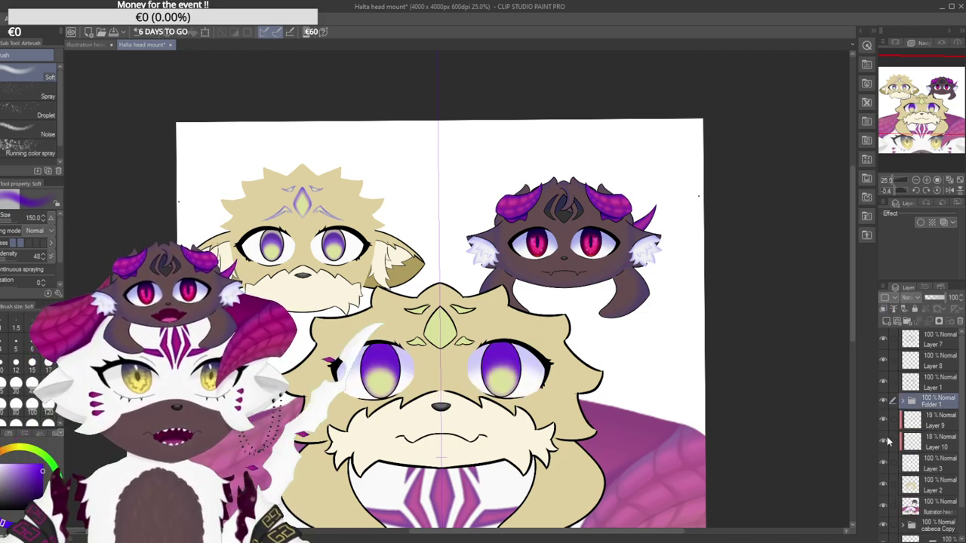
Check the contents of Layer 3 and Layer 2 by toggling them, and add a new layer clipped to Layer 2 with a blue airbrush colour.
{"action": "left_click", "coordinate": [883, 460]}
{"action": "left_click", "coordinate": [882, 460]}
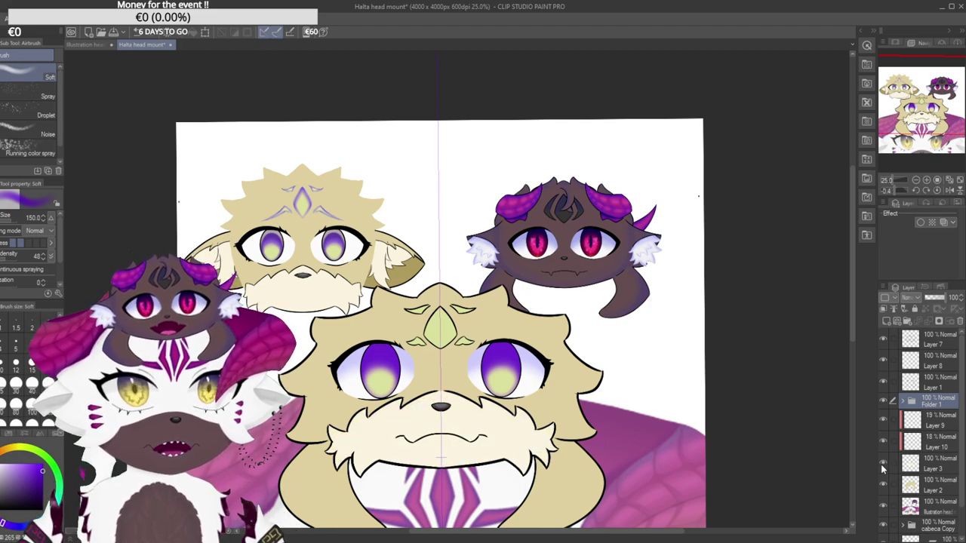
{"action": "left_click", "coordinate": [884, 483]}
{"action": "left_click", "coordinate": [883, 482]}
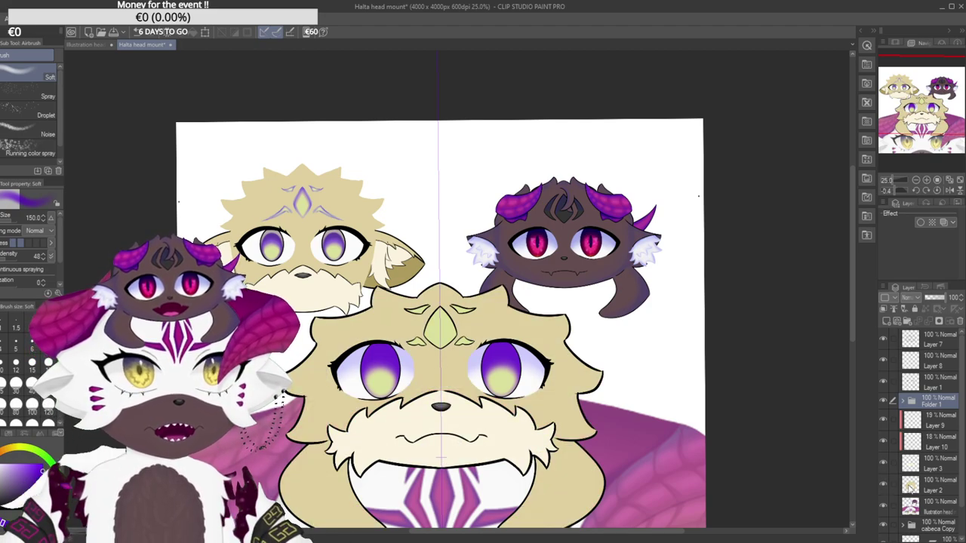
{"action": "left_click", "coordinate": [909, 486]}
{"action": "left_click", "coordinate": [887, 321]}
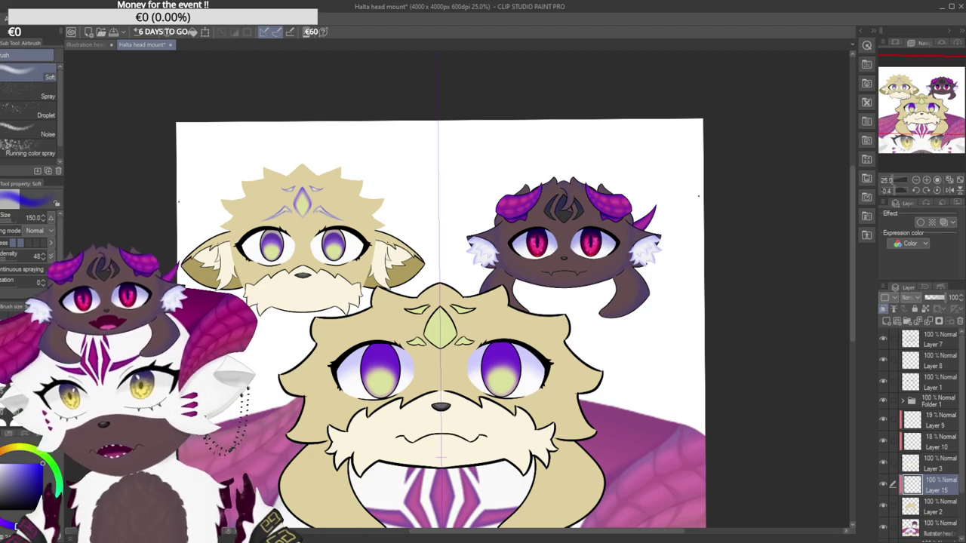
{"action": "left_click_drag", "start_coordinate": [457, 288], "coordinate": [442, 180]}
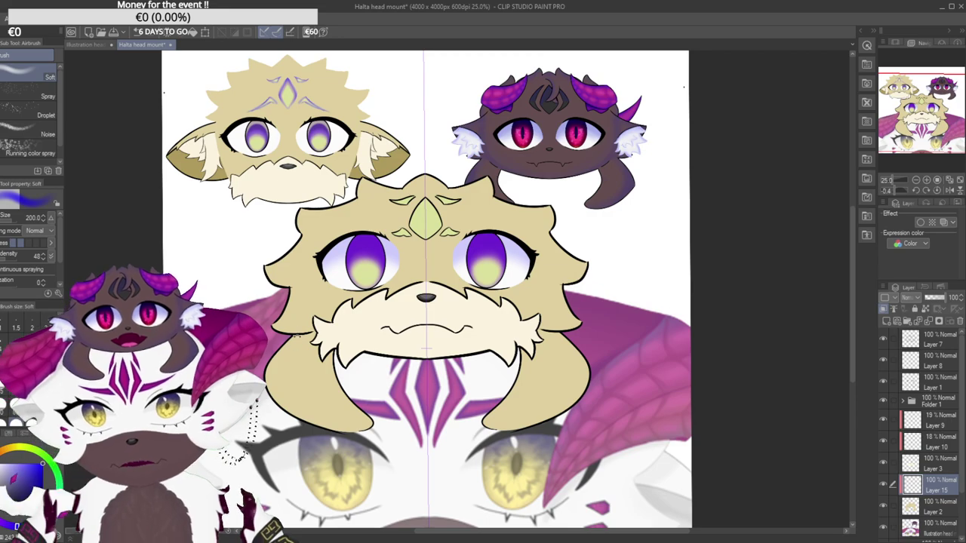
{"action": "mouse_move", "coordinate": [425, 188]}
{"action": "left_mouse_down"}
{"action": "mouse_move", "coordinate": [438, 189]}
{"action": "mouse_move", "coordinate": [427, 189]}
{"action": "left_mouse_up"}
{"action": "mouse_move", "coordinate": [251, 395]}
{"action": "left_mouse_down"}
{"action": "mouse_move", "coordinate": [306, 394]}
{"action": "mouse_move", "coordinate": [341, 294]}
{"action": "left_mouse_up"}
{"action": "key", "text": "ctrl+z"}
{"action": "mouse_move", "coordinate": [296, 393]}
{"action": "left_mouse_down"}
{"action": "mouse_move", "coordinate": [300, 419]}
{"action": "mouse_move", "coordinate": [333, 301]}
{"action": "mouse_move", "coordinate": [280, 380]}
{"action": "mouse_move", "coordinate": [341, 300]}
{"action": "left_mouse_up"}
{"action": "key", "text": "ctrl+z"}
{"action": "key", "text": "ctrl+z"}
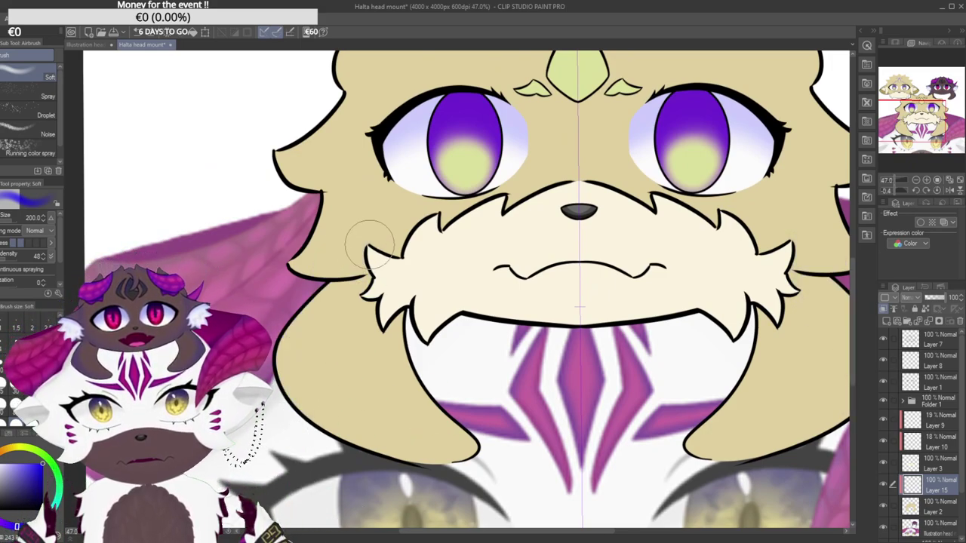
Airbrush soft blue shading at size 200 along the lower cheek fur and outer edges of the curved lobes on Layer 15.
{"action": "left_click_drag", "start_coordinate": [368, 243], "coordinate": [307, 429]}
{"action": "mouse_move", "coordinate": [360, 255]}
{"action": "left_mouse_down"}
{"action": "mouse_move", "coordinate": [304, 309]}
{"action": "mouse_move", "coordinate": [332, 468]}
{"action": "left_mouse_up"}
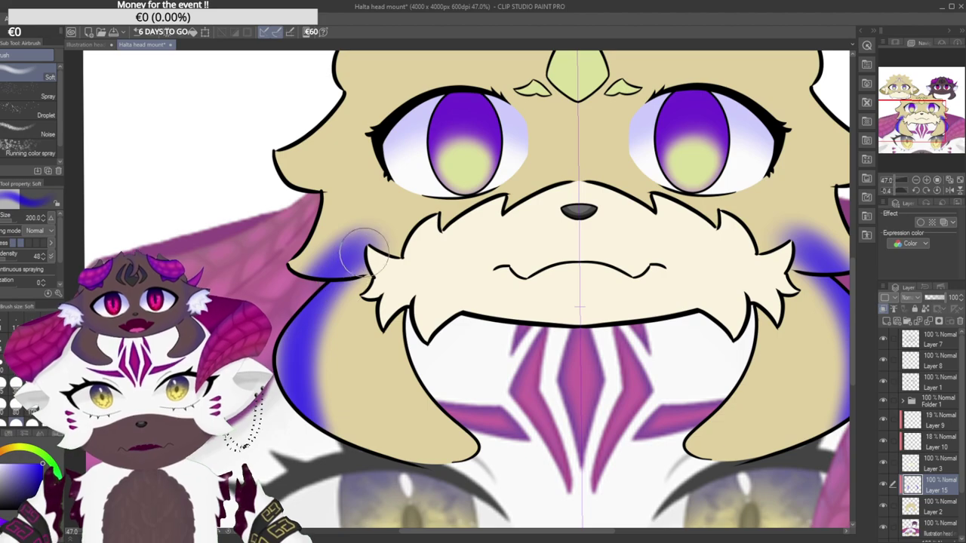
{"action": "mouse_move", "coordinate": [362, 255]}
{"action": "left_mouse_down"}
{"action": "mouse_move", "coordinate": [314, 325]}
{"action": "mouse_move", "coordinate": [362, 485]}
{"action": "left_mouse_up"}
{"action": "mouse_move", "coordinate": [353, 256]}
{"action": "left_mouse_down"}
{"action": "mouse_move", "coordinate": [269, 429]}
{"action": "mouse_move", "coordinate": [270, 401]}
{"action": "mouse_move", "coordinate": [349, 257]}
{"action": "mouse_move", "coordinate": [356, 270]}
{"action": "mouse_move", "coordinate": [315, 341]}
{"action": "mouse_move", "coordinate": [376, 489]}
{"action": "left_mouse_up"}
{"action": "key", "text": "ctrl+z"}
{"action": "mouse_move", "coordinate": [352, 267]}
{"action": "left_mouse_down"}
{"action": "mouse_move", "coordinate": [335, 299]}
{"action": "mouse_move", "coordinate": [379, 485]}
{"action": "left_mouse_up"}
{"action": "key", "text": "ctrl+z"}
{"action": "mouse_move", "coordinate": [355, 268]}
{"action": "left_mouse_down"}
{"action": "mouse_move", "coordinate": [335, 450]}
{"action": "mouse_move", "coordinate": [388, 487]}
{"action": "left_mouse_up"}
{"action": "key", "text": "ctrl+z"}
{"action": "left_click_drag", "start_coordinate": [365, 268], "coordinate": [377, 496]}
{"action": "key", "text": "ctrl+z"}
{"action": "mouse_move", "coordinate": [354, 268]}
{"action": "left_mouse_down"}
{"action": "mouse_move", "coordinate": [326, 347]}
{"action": "mouse_move", "coordinate": [393, 481]}
{"action": "mouse_move", "coordinate": [360, 269]}
{"action": "mouse_move", "coordinate": [344, 288]}
{"action": "mouse_move", "coordinate": [366, 475]}
{"action": "left_mouse_up"}
{"action": "key", "text": "ctrl+z"}
Strengthen the blue along the outer edges of both curved lobes, carrying it from the cheeks down to the tips.
{"action": "left_click_drag", "start_coordinate": [369, 211], "coordinate": [322, 209]}
{"action": "left_click_drag", "start_coordinate": [388, 215], "coordinate": [356, 240]}
{"action": "left_click_drag", "start_coordinate": [448, 227], "coordinate": [475, 222]}
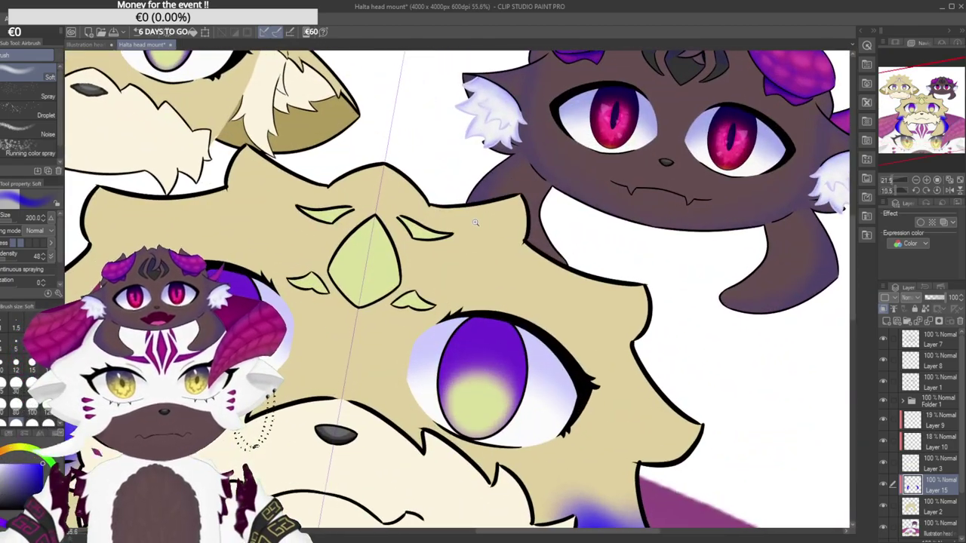
{"action": "left_click_drag", "start_coordinate": [329, 306], "coordinate": [303, 307]}
{"action": "left_click_drag", "start_coordinate": [316, 359], "coordinate": [461, 247]}
{"action": "mouse_move", "coordinate": [324, 346]}
{"action": "left_mouse_down"}
{"action": "mouse_move", "coordinate": [313, 278]}
{"action": "mouse_move", "coordinate": [333, 290]}
{"action": "left_mouse_up"}
{"action": "left_click_drag", "start_coordinate": [348, 181], "coordinate": [348, 311]}
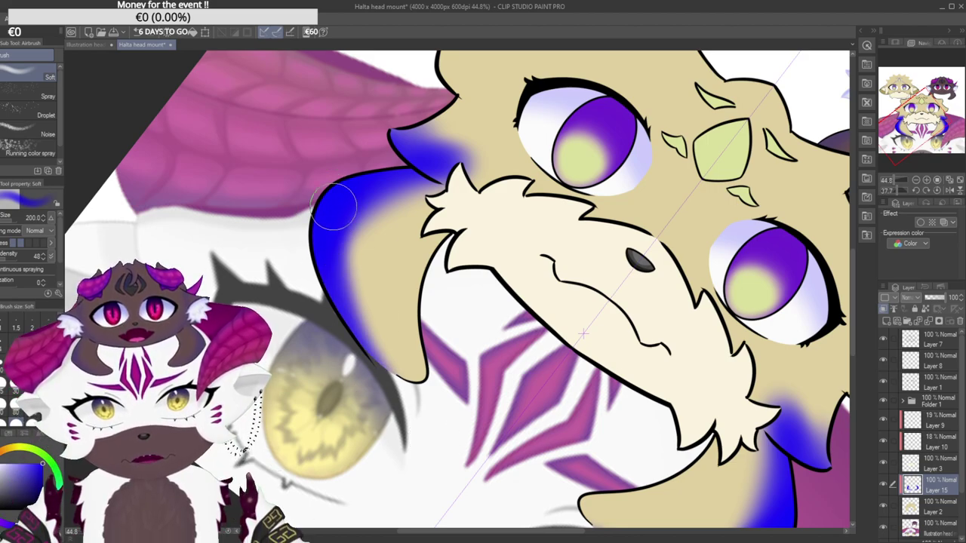
{"action": "mouse_move", "coordinate": [341, 281]}
{"action": "left_mouse_down"}
{"action": "mouse_move", "coordinate": [377, 351]}
{"action": "mouse_move", "coordinate": [333, 278]}
{"action": "mouse_move", "coordinate": [359, 342]}
{"action": "mouse_move", "coordinate": [407, 412]}
{"action": "left_mouse_up"}
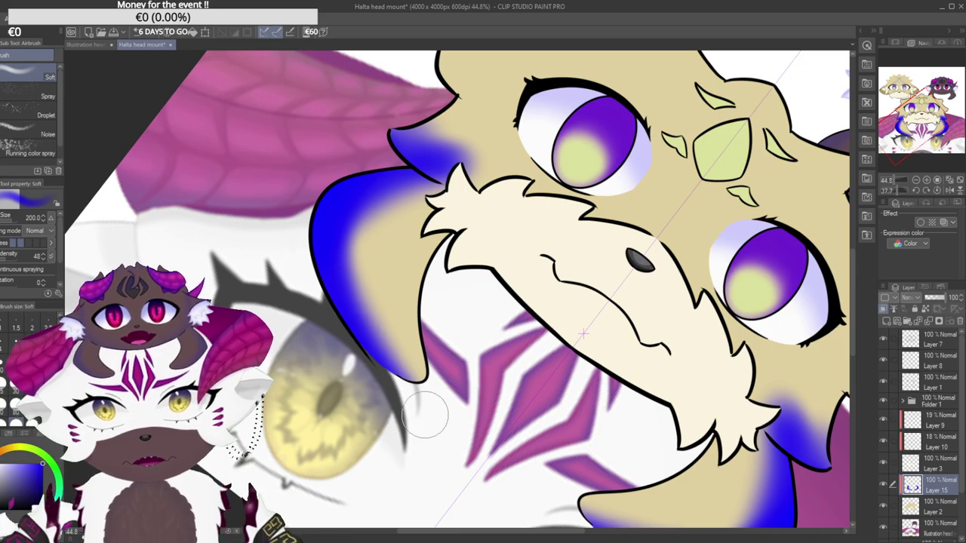
Remove the blue spill from the lower cheek fur with the Hard eraser, leaving shading only on the curved lobes.
{"action": "mouse_move", "coordinate": [355, 174]}
{"action": "left_mouse_down"}
{"action": "mouse_move", "coordinate": [304, 214]}
{"action": "mouse_move", "coordinate": [288, 279]}
{"action": "left_mouse_up"}
{"action": "left_click_drag", "start_coordinate": [521, 181], "coordinate": [415, 182]}
{"action": "mouse_move", "coordinate": [379, 248]}
{"action": "left_mouse_down"}
{"action": "mouse_move", "coordinate": [445, 248]}
{"action": "mouse_move", "coordinate": [432, 219]}
{"action": "mouse_move", "coordinate": [529, 270]}
{"action": "left_mouse_up"}
{"action": "key", "text": "e"}
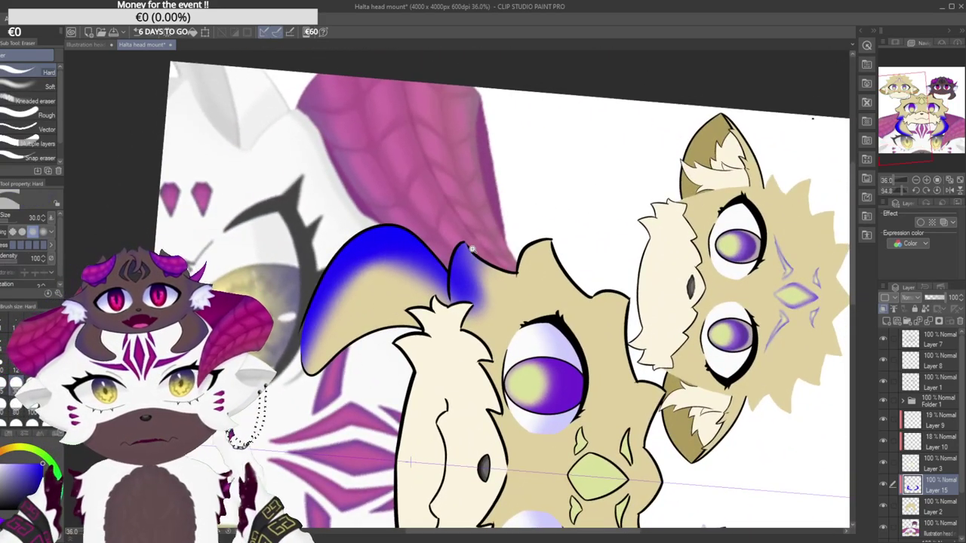
{"action": "left_click_drag", "start_coordinate": [461, 250], "coordinate": [552, 249]}
{"action": "scroll", "coordinate": [439, 381], "scroll_direction": "up", "scroll_amount": 2}
{"action": "mouse_move", "coordinate": [431, 381]}
{"action": "left_mouse_down"}
{"action": "mouse_move", "coordinate": [421, 306]}
{"action": "mouse_move", "coordinate": [424, 342]}
{"action": "mouse_move", "coordinate": [426, 261]}
{"action": "mouse_move", "coordinate": [439, 221]}
{"action": "left_mouse_up"}
{"action": "key", "text": "ctrl+z"}
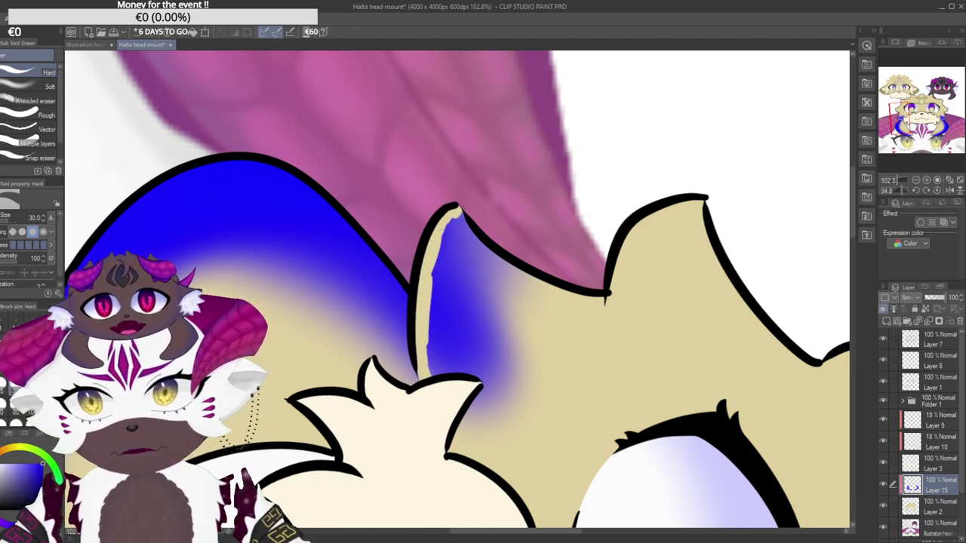
{"action": "mouse_move", "coordinate": [468, 213]}
{"action": "left_mouse_down"}
{"action": "mouse_move", "coordinate": [431, 335]}
{"action": "mouse_move", "coordinate": [464, 252]}
{"action": "mouse_move", "coordinate": [470, 306]}
{"action": "mouse_move", "coordinate": [482, 291]}
{"action": "mouse_move", "coordinate": [511, 197]}
{"action": "mouse_move", "coordinate": [515, 212]}
{"action": "mouse_move", "coordinate": [532, 213]}
{"action": "mouse_move", "coordinate": [547, 253]}
{"action": "mouse_move", "coordinate": [571, 229]}
{"action": "mouse_move", "coordinate": [595, 261]}
{"action": "mouse_move", "coordinate": [481, 200]}
{"action": "left_mouse_up"}
{"action": "left_click_drag", "start_coordinate": [486, 120], "coordinate": [362, 261]}
{"action": "left_click_drag", "start_coordinate": [470, 310], "coordinate": [389, 315]}
{"action": "left_click_drag", "start_coordinate": [636, 368], "coordinate": [496, 296]}
Lower the opacity of Layer 15 to 18%, judging the lobe shading against the whole drawing.
{"action": "left_click_drag", "start_coordinate": [949, 297], "coordinate": [932, 299]}
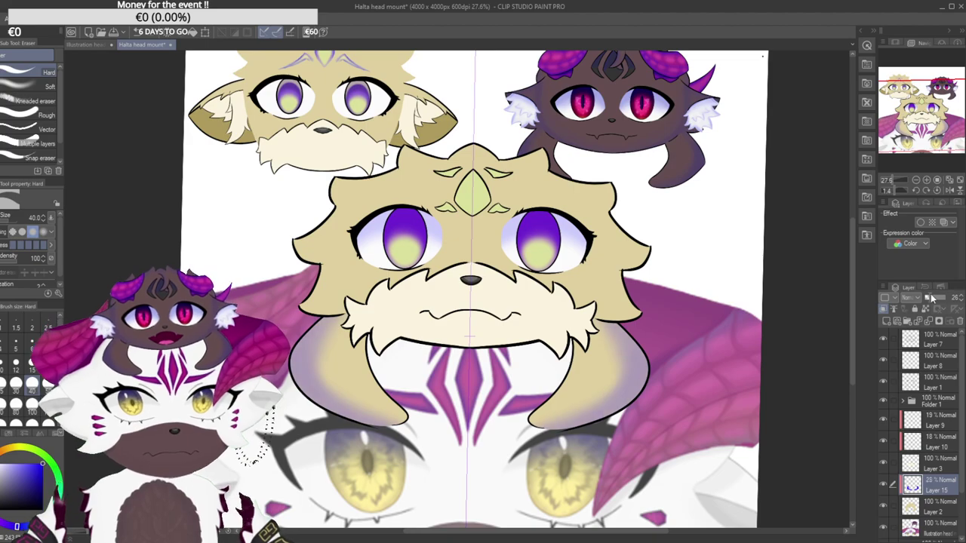
{"action": "left_click_drag", "start_coordinate": [765, 354], "coordinate": [700, 347]}
{"action": "left_click_drag", "start_coordinate": [769, 284], "coordinate": [722, 295]}
{"action": "left_click_drag", "start_coordinate": [752, 259], "coordinate": [754, 254]}
{"action": "left_click_drag", "start_coordinate": [734, 290], "coordinate": [668, 288]}
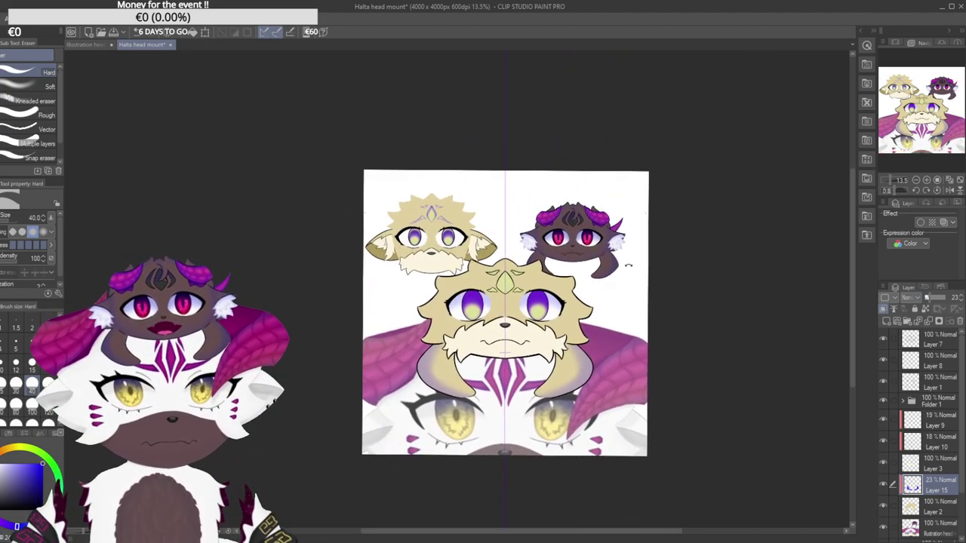
{"action": "scroll", "coordinate": [607, 349], "scroll_direction": "up", "scroll_amount": 2}
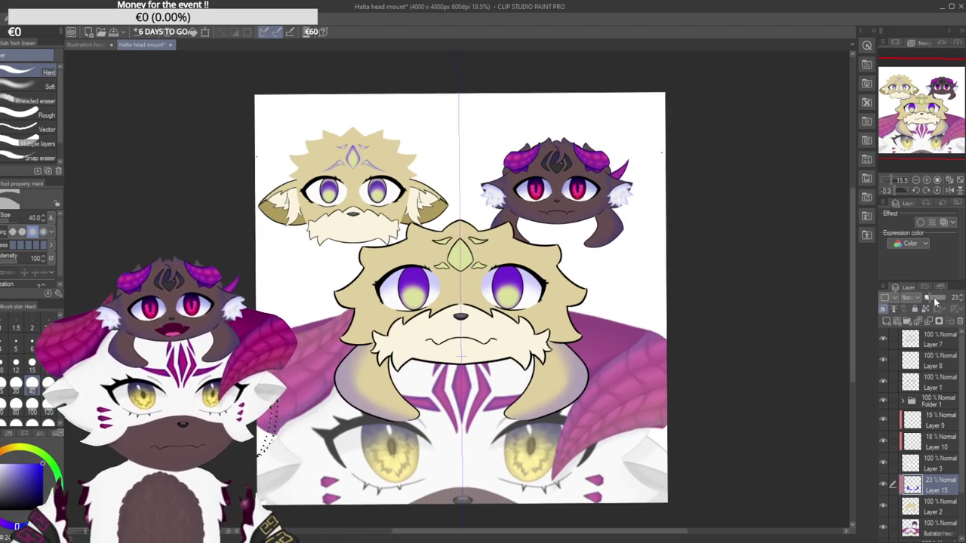
{"action": "left_click_drag", "start_coordinate": [930, 300], "coordinate": [927, 300]}
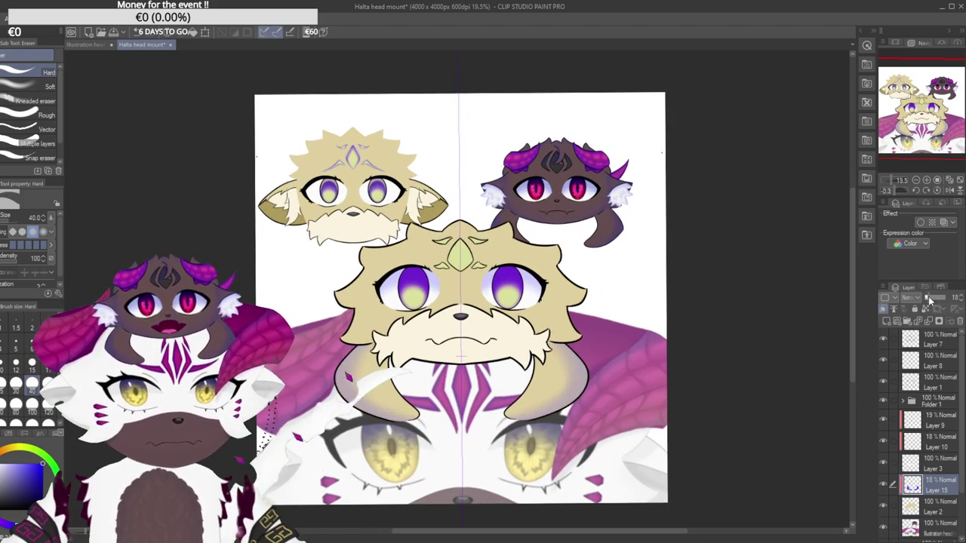
Examine the lobe shading up close and against the two reference heads at several zoom levels.
{"action": "scroll", "coordinate": [685, 329], "scroll_direction": "up", "scroll_amount": 2}
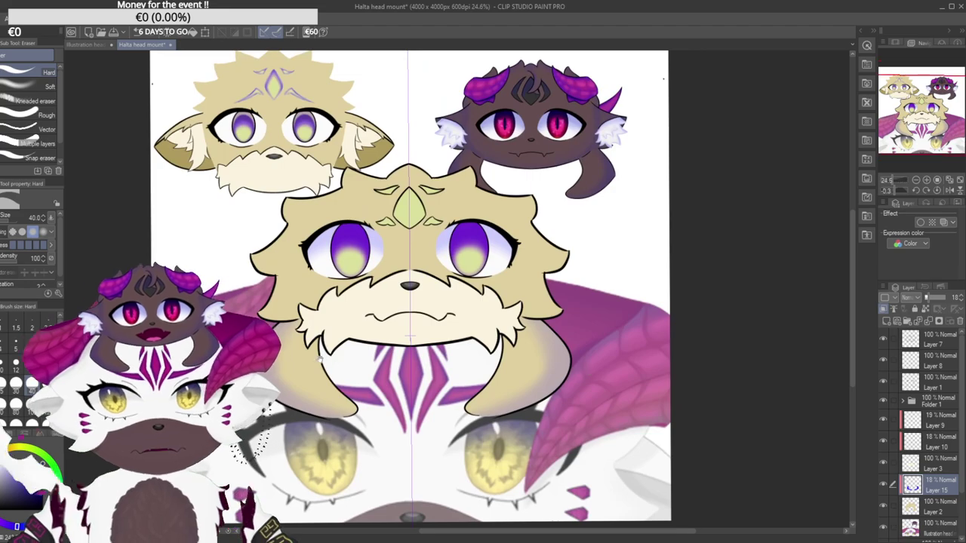
{"action": "key", "text": "g"}
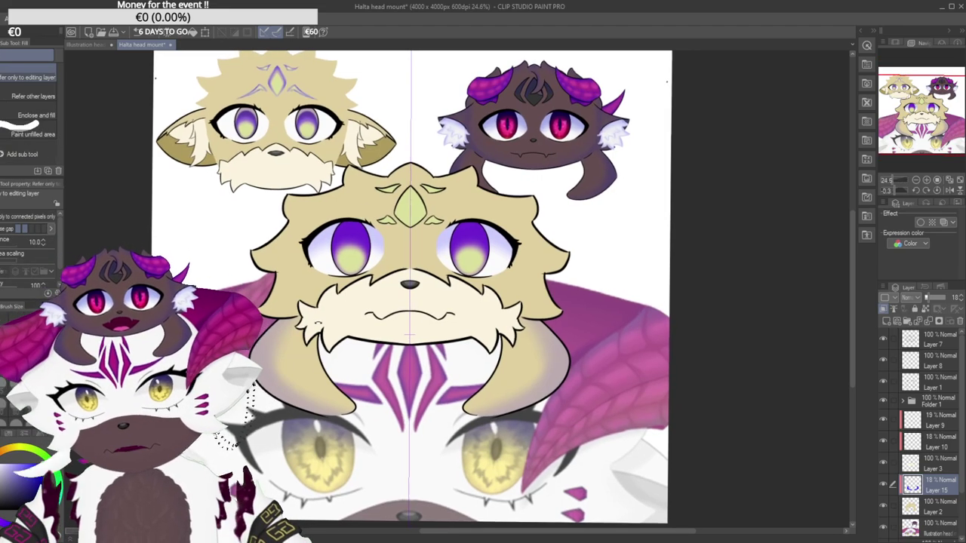
{"action": "scroll", "coordinate": [263, 367], "scroll_direction": "up", "scroll_amount": 3}
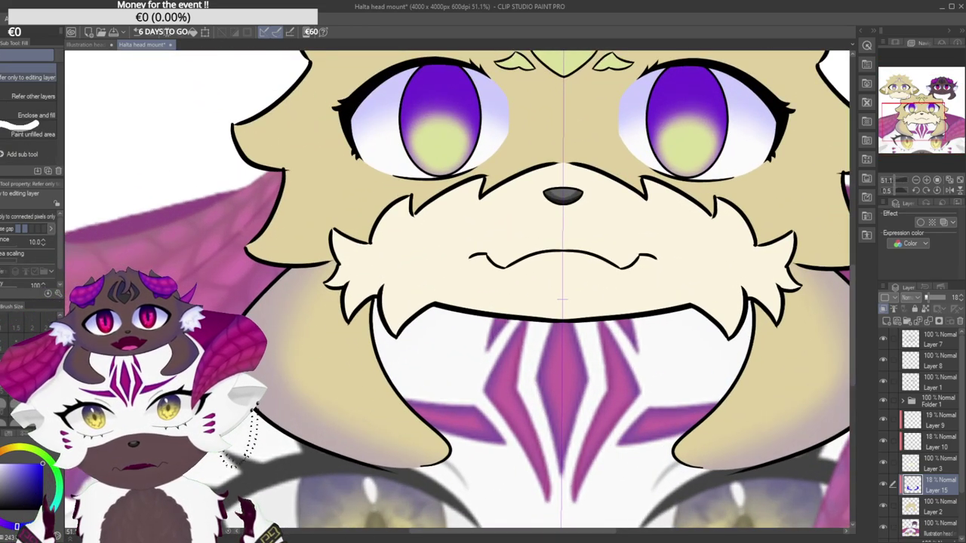
{"action": "key", "text": "b"}
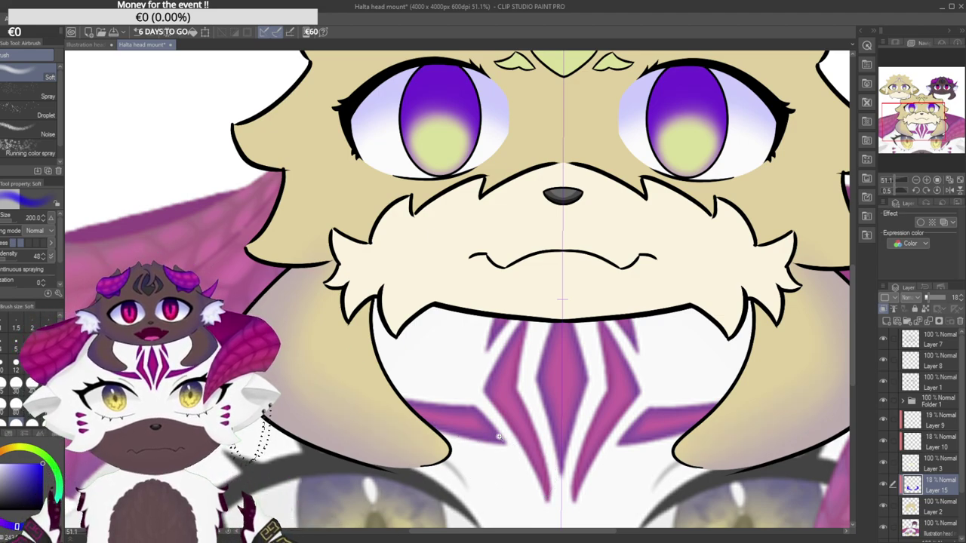
{"action": "scroll", "coordinate": [475, 453], "scroll_direction": "down", "scroll_amount": 1}
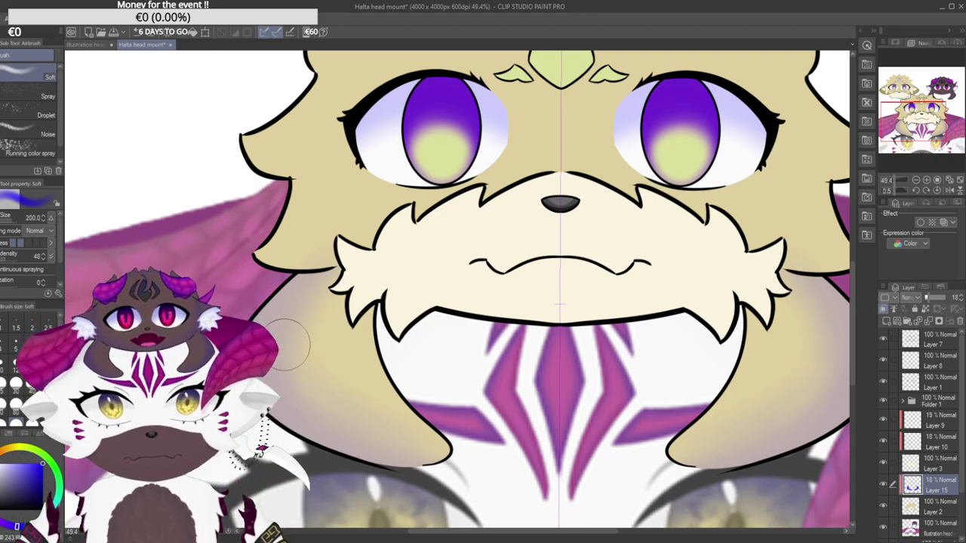
{"action": "scroll", "coordinate": [432, 443], "scroll_direction": "down", "scroll_amount": 5}
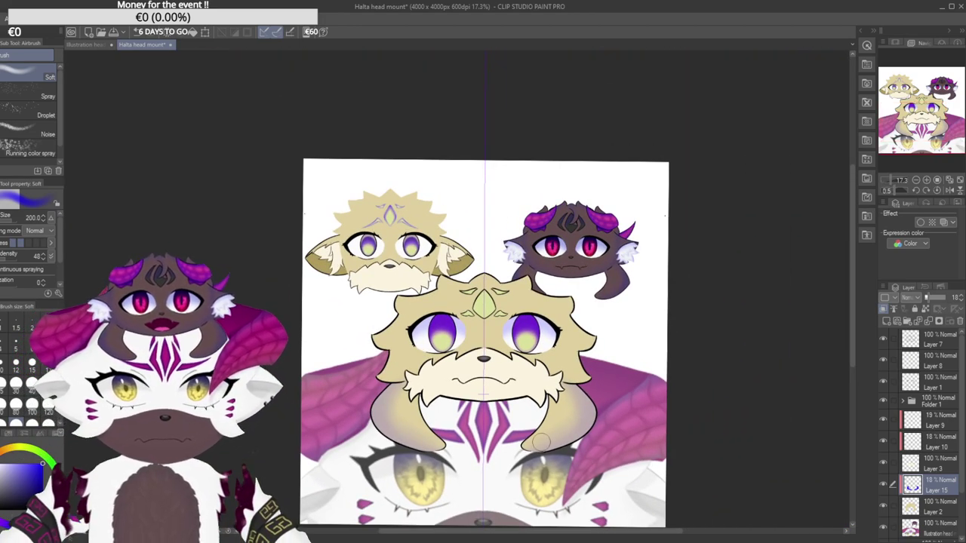
{"action": "scroll", "coordinate": [500, 424], "scroll_direction": "up", "scroll_amount": 2}
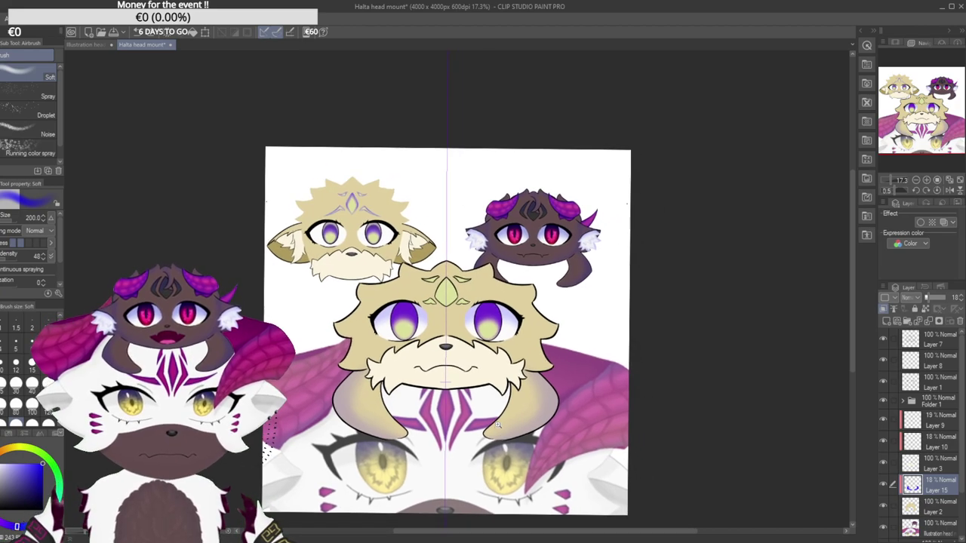
{"action": "scroll", "coordinate": [500, 423], "scroll_direction": "down", "scroll_amount": 3}
{"action": "scroll", "coordinate": [513, 400], "scroll_direction": "up", "scroll_amount": 2}
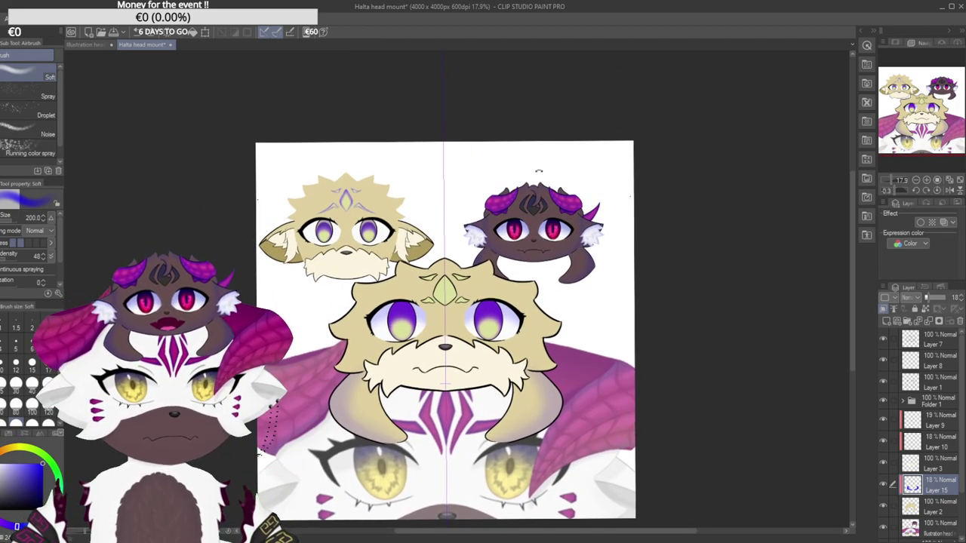
{"action": "left_click_drag", "start_coordinate": [500, 375], "coordinate": [436, 315]}
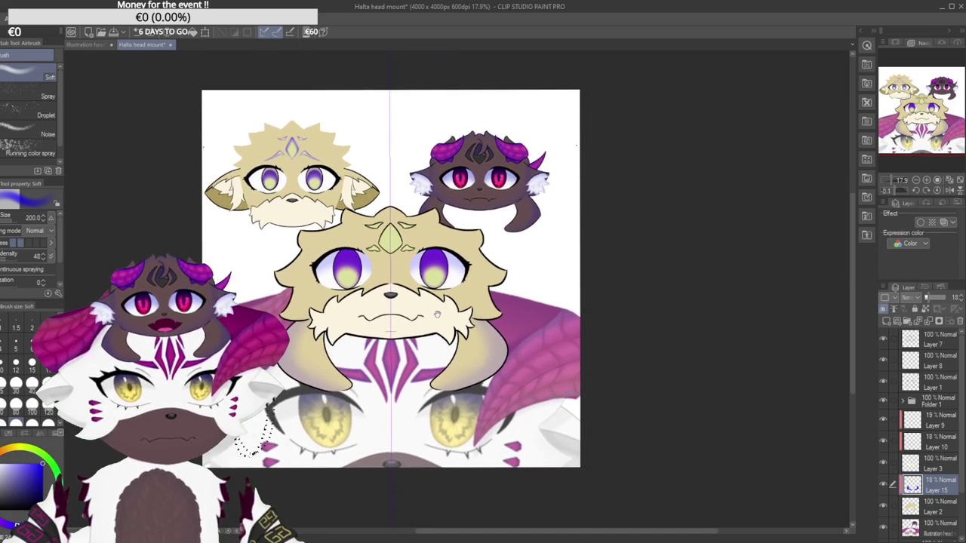
Lock the transparent pixels of Layer 15 and airbrush violet over the blue lobe shading, checking the blend from afar.
{"action": "scroll", "coordinate": [367, 319], "scroll_direction": "up", "scroll_amount": 2}
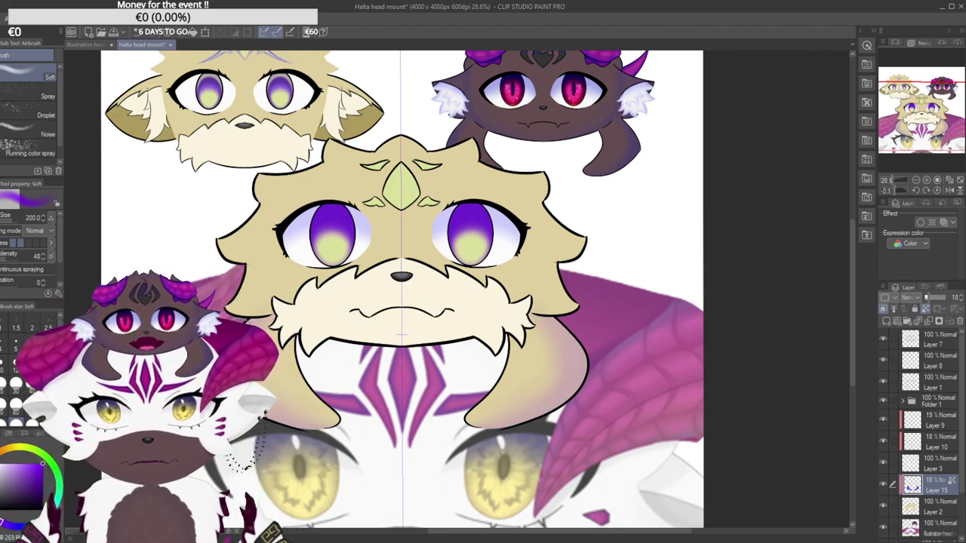
{"action": "scroll", "coordinate": [455, 393], "scroll_direction": "down", "scroll_amount": 5}
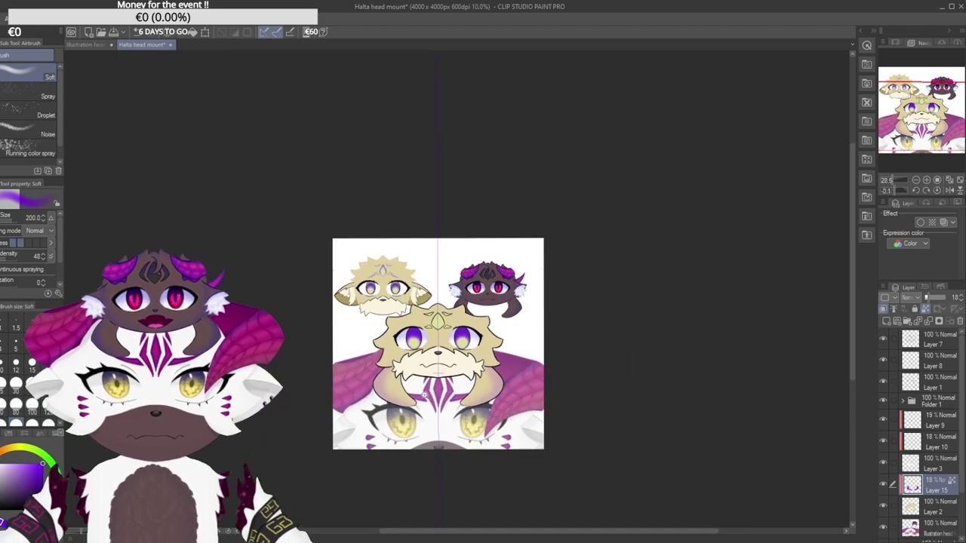
{"action": "scroll", "coordinate": [483, 375], "scroll_direction": "up", "scroll_amount": 2}
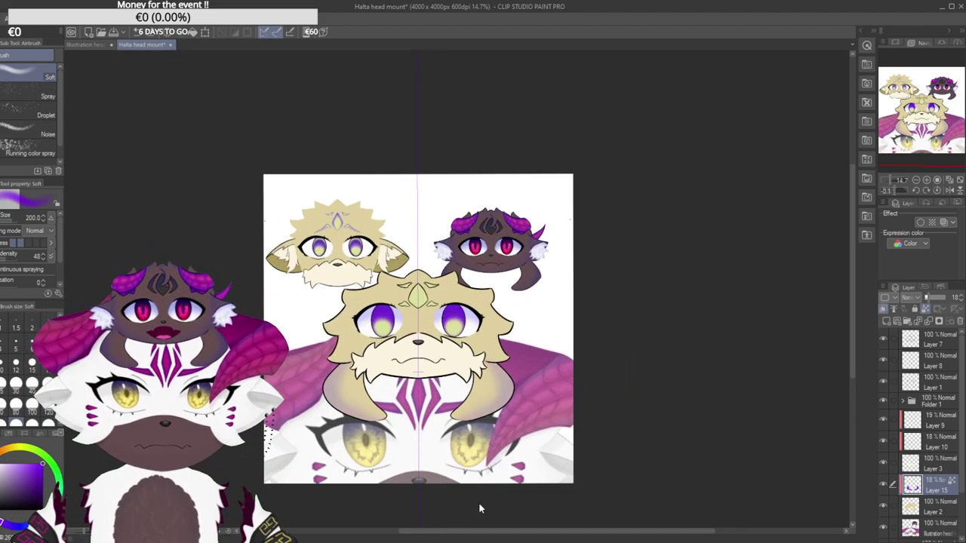
{"action": "scroll", "coordinate": [458, 421], "scroll_direction": "down", "scroll_amount": 2}
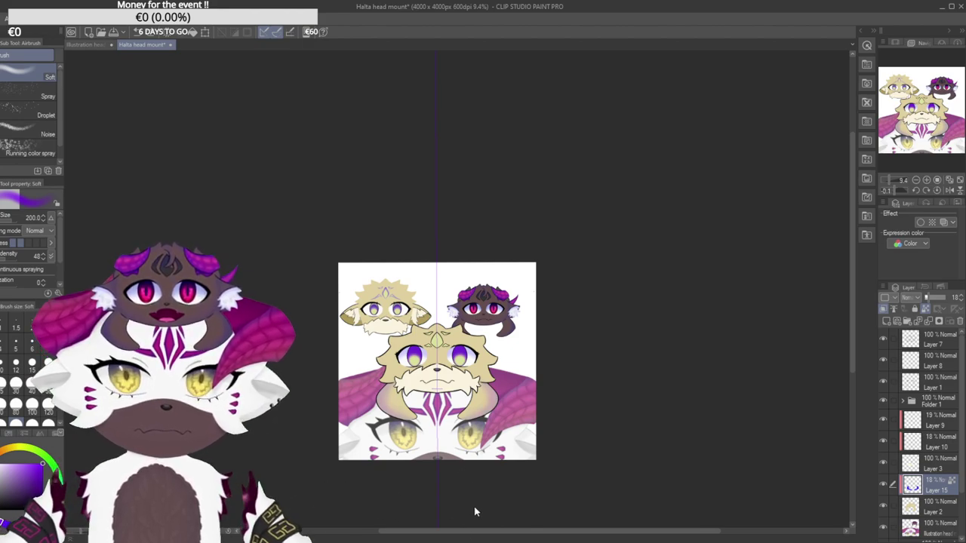
{"action": "scroll", "coordinate": [421, 441], "scroll_direction": "up", "scroll_amount": 2}
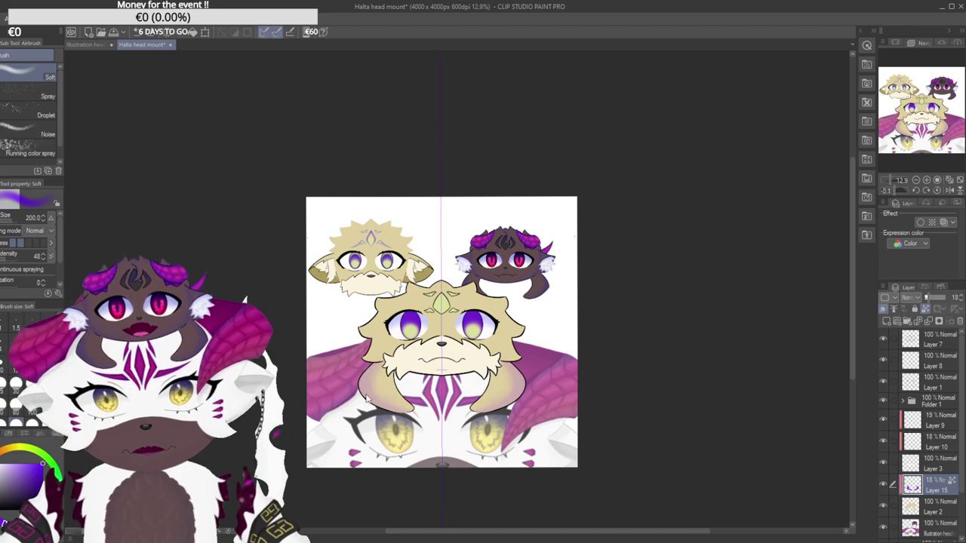
{"action": "scroll", "coordinate": [365, 399], "scroll_direction": "up", "scroll_amount": 3}
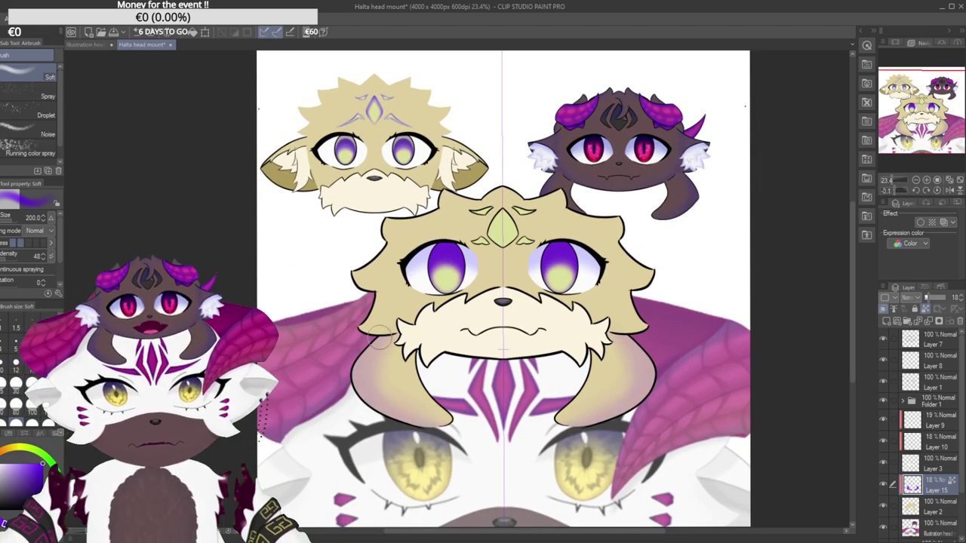
{"action": "scroll", "coordinate": [558, 420], "scroll_direction": "down", "scroll_amount": 2}
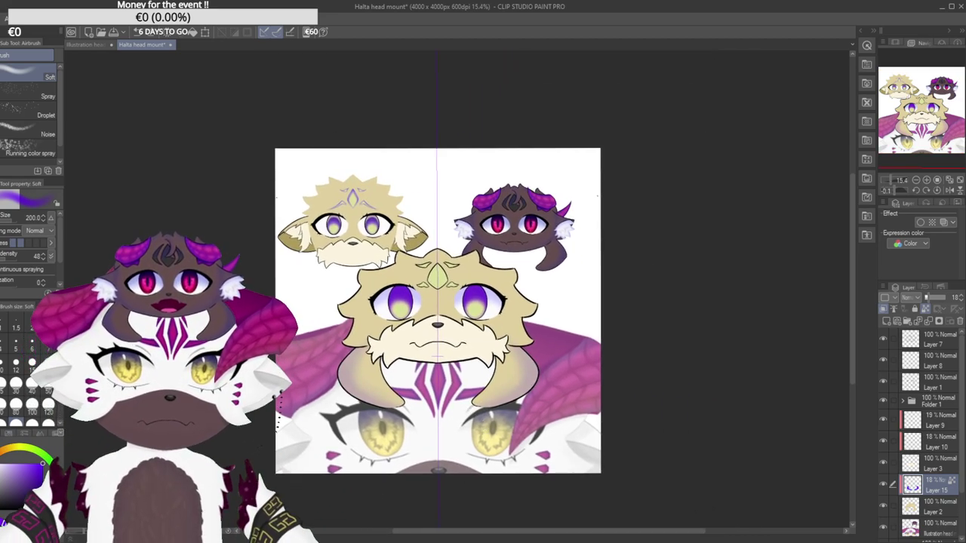
{"action": "scroll", "coordinate": [447, 416], "scroll_direction": "down", "scroll_amount": 2}
{"action": "scroll", "coordinate": [431, 410], "scroll_direction": "up", "scroll_amount": 1}
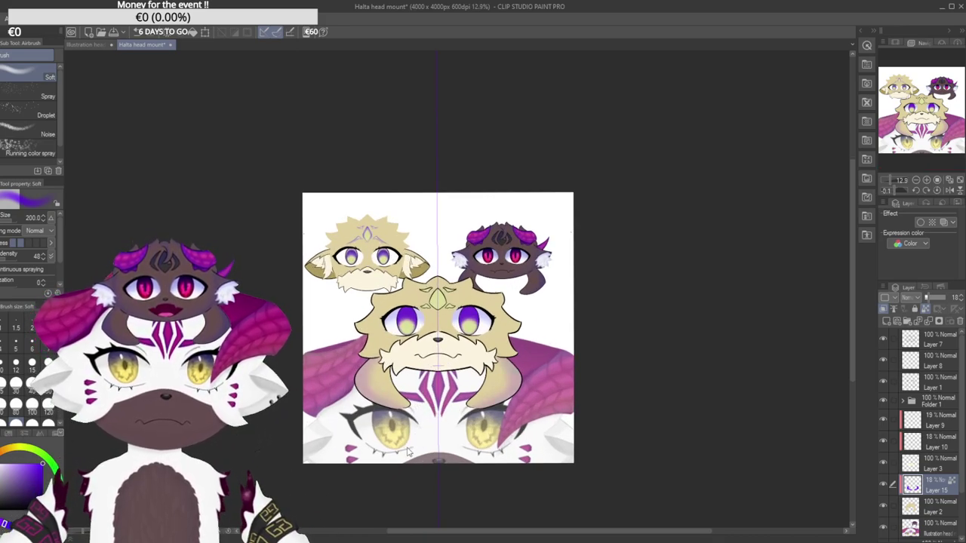
{"action": "scroll", "coordinate": [471, 363], "scroll_direction": "up", "scroll_amount": 4}
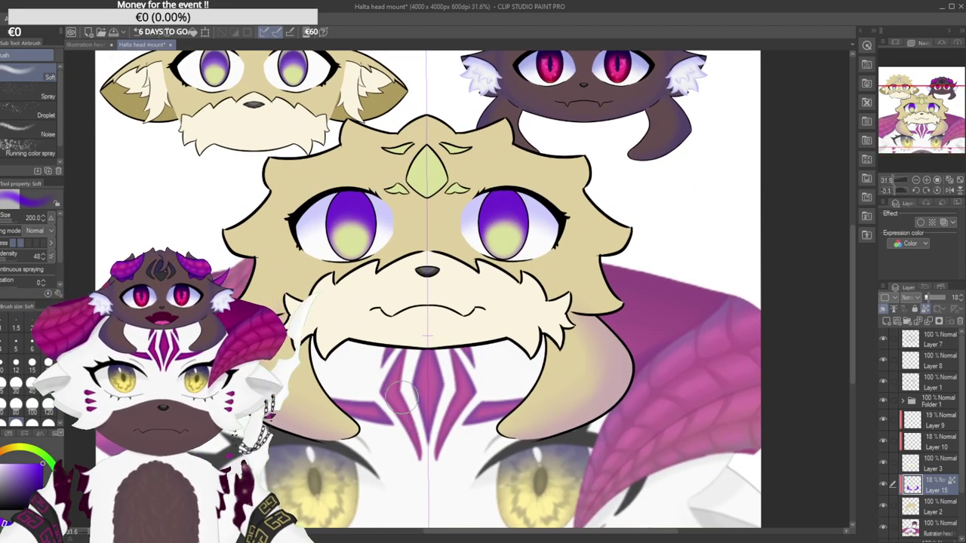
Set the Soft airbrush size to 80 and inspect the cheek fur beneath the eye up close.
{"action": "left_click_drag", "start_coordinate": [344, 252], "coordinate": [335, 275]}
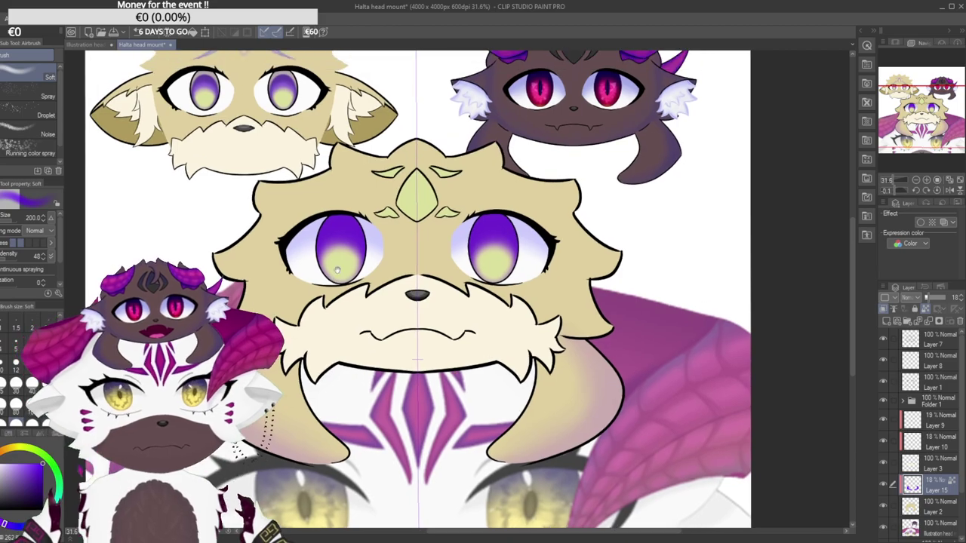
{"action": "left_click_drag", "start_coordinate": [279, 179], "coordinate": [251, 225]}
{"action": "scroll", "coordinate": [257, 418], "scroll_direction": "up", "scroll_amount": 4}
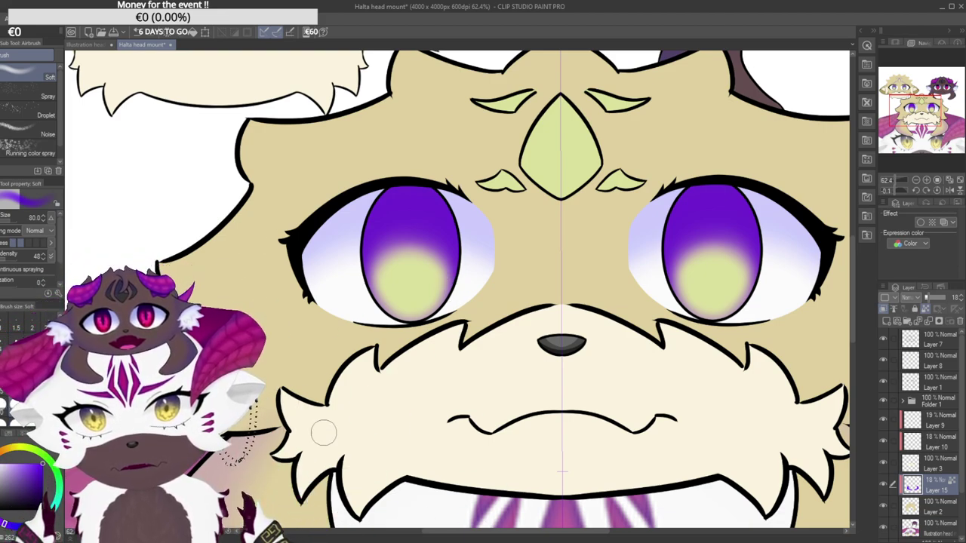
{"action": "left_click_drag", "start_coordinate": [298, 339], "coordinate": [344, 344]}
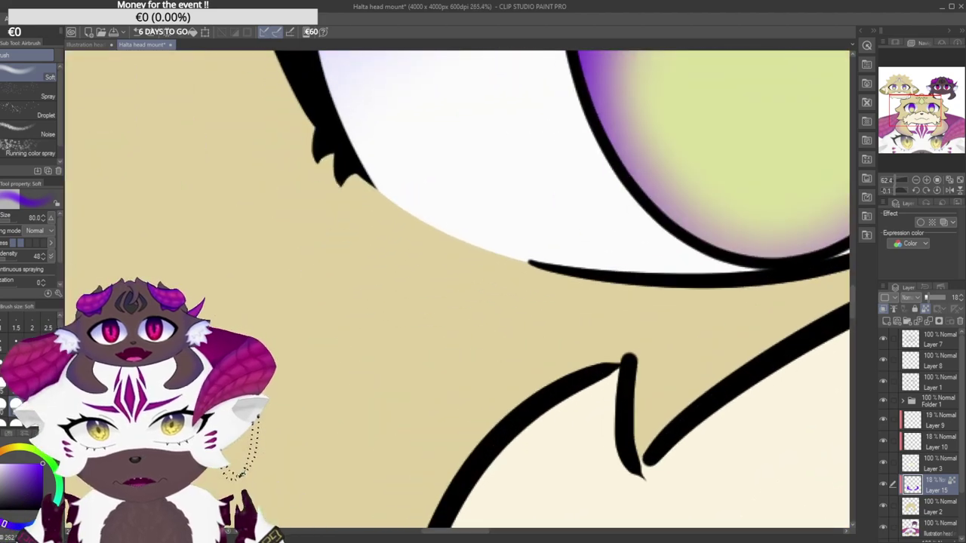
{"action": "left_click_drag", "start_coordinate": [299, 400], "coordinate": [344, 335]}
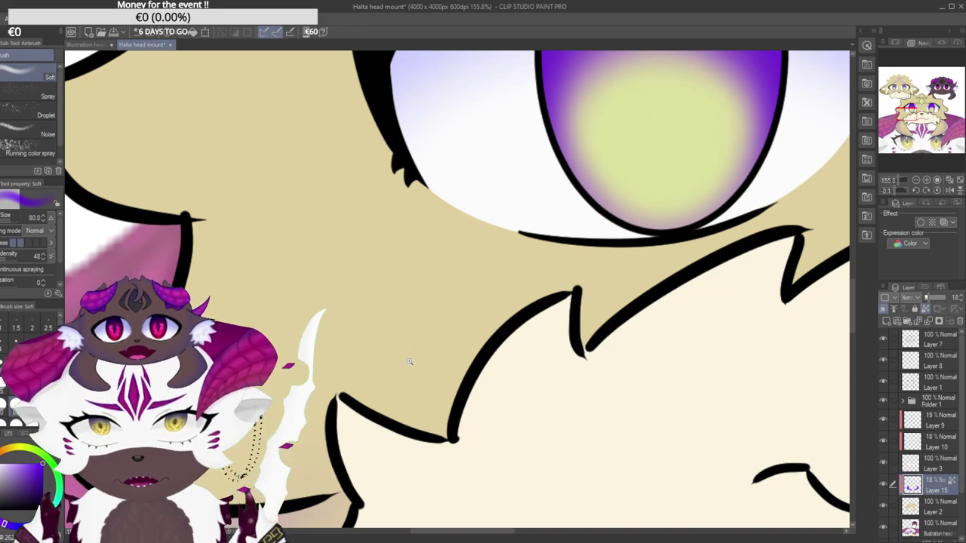
{"action": "left_click_drag", "start_coordinate": [408, 360], "coordinate": [341, 420]}
{"action": "left_click_drag", "start_coordinate": [477, 429], "coordinate": [430, 407]}
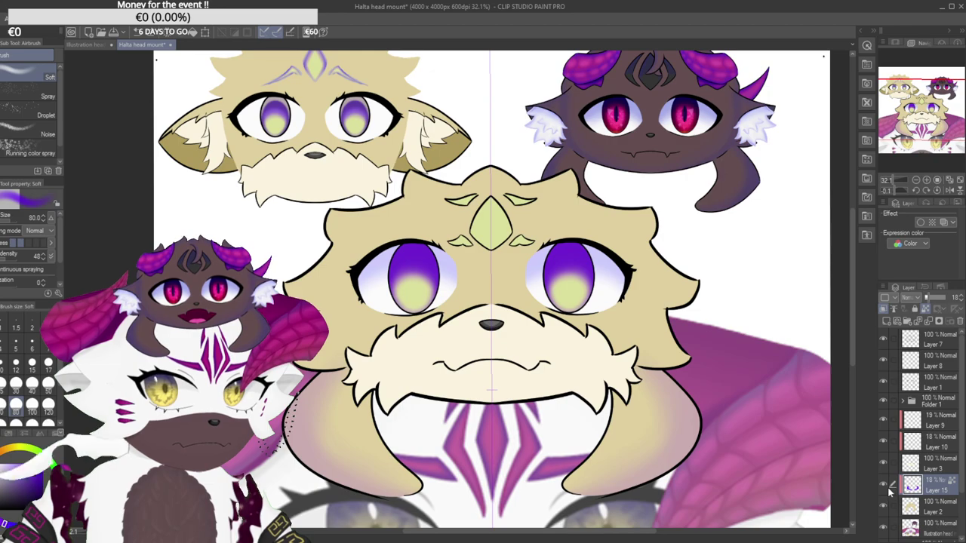
Add a new layer above Layer 15, clip it to the layer below and make it the active layer.
{"action": "left_click", "coordinate": [885, 320]}
{"action": "left_click", "coordinate": [882, 310]}
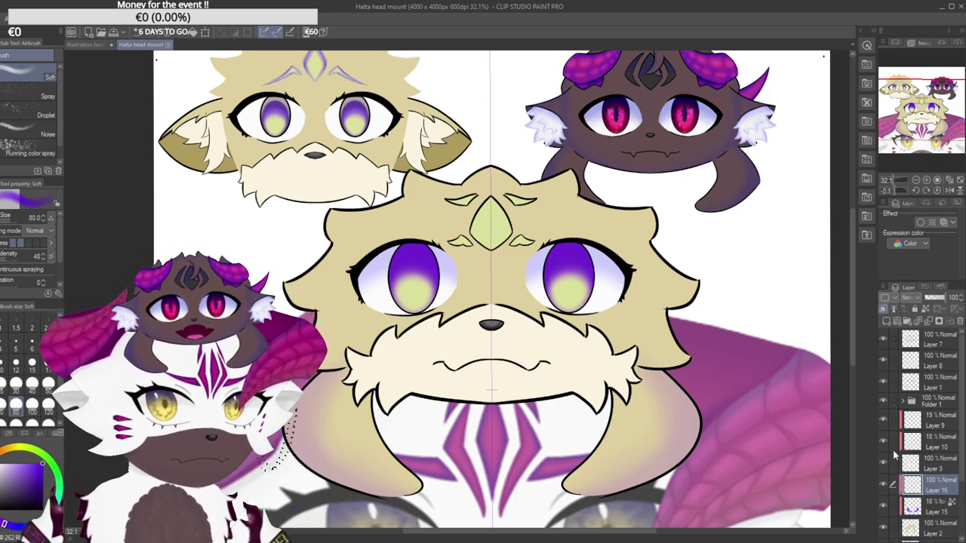
{"action": "left_click", "coordinate": [934, 506]}
{"action": "left_click", "coordinate": [925, 309]}
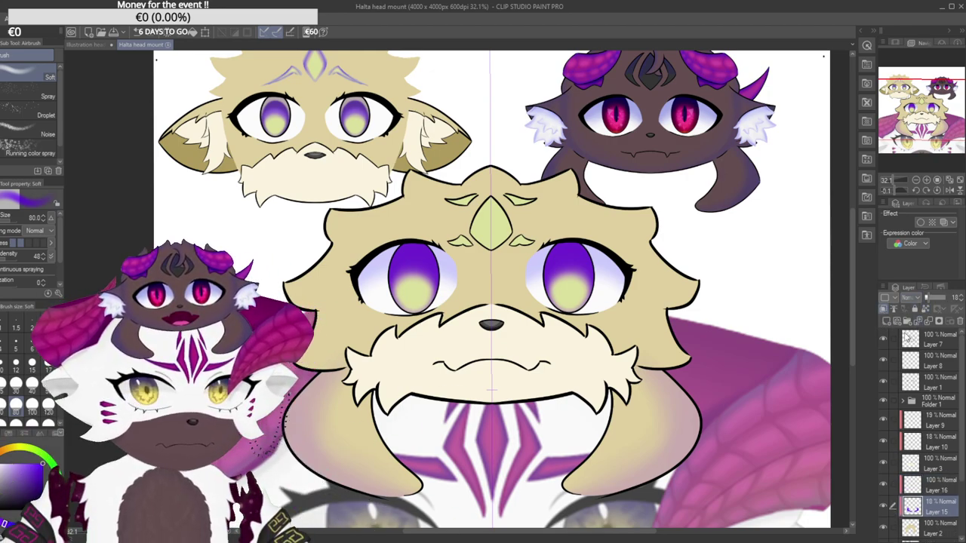
{"action": "left_click", "coordinate": [913, 488]}
Try soft violet airbrush strokes curving along the cheek fur beside the eye, undoing each trial.
{"action": "scroll", "coordinate": [336, 304], "scroll_direction": "up", "scroll_amount": 3}
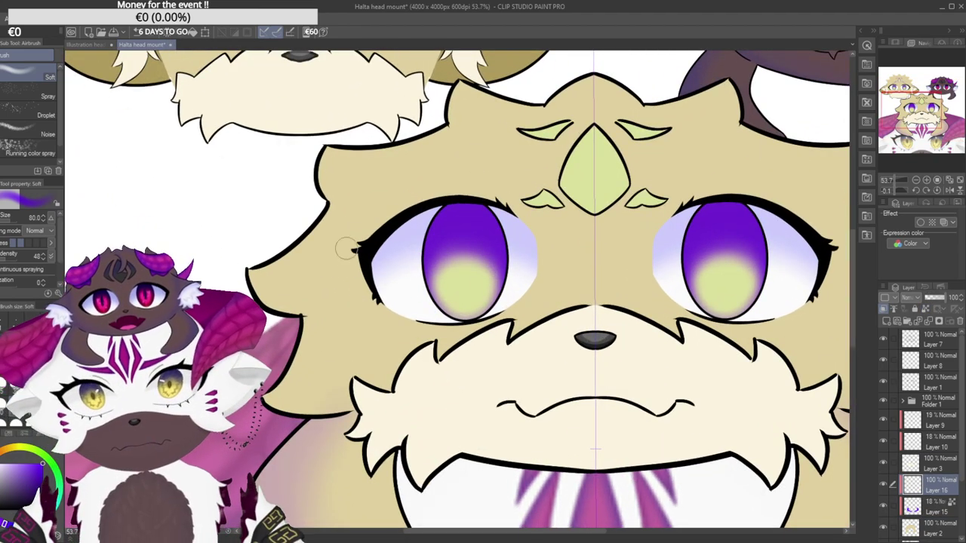
{"action": "left_click_drag", "start_coordinate": [355, 390], "coordinate": [324, 258]}
{"action": "key", "text": "ctrl+z"}
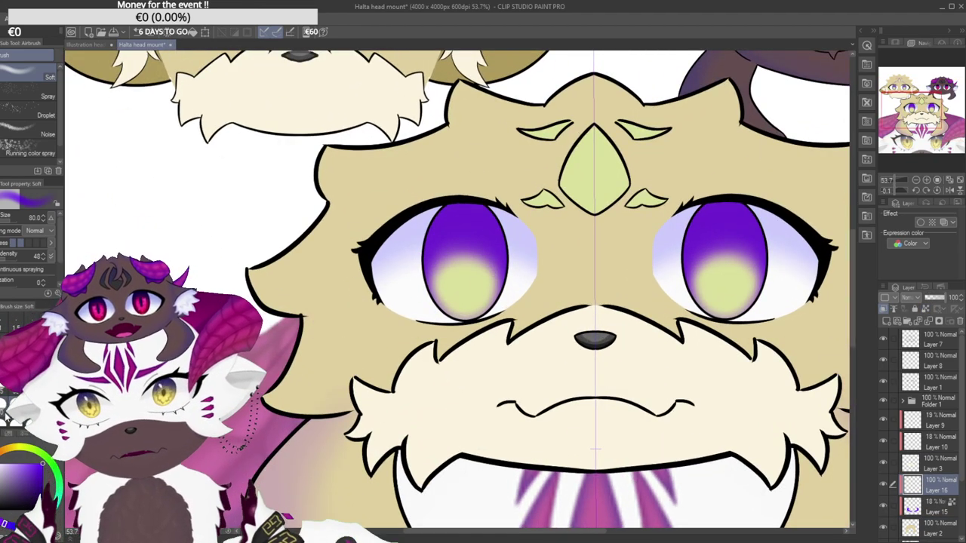
{"action": "left_click_drag", "start_coordinate": [368, 397], "coordinate": [317, 300]}
{"action": "key", "text": "ctrl+z"}
{"action": "left_click_drag", "start_coordinate": [371, 421], "coordinate": [315, 299]}
{"action": "key", "text": "ctrl+z"}
{"action": "left_click_drag", "start_coordinate": [371, 417], "coordinate": [313, 279]}
{"action": "left_click_drag", "start_coordinate": [349, 421], "coordinate": [306, 329]}
{"action": "key", "text": "ctrl+z"}
{"action": "left_click_drag", "start_coordinate": [349, 421], "coordinate": [303, 294]}
{"action": "key", "text": "ctrl+z"}
{"action": "left_click_drag", "start_coordinate": [342, 412], "coordinate": [302, 295]}
{"action": "key", "text": "ctrl+z"}
{"action": "key", "text": "ctrl+z"}
{"action": "left_click_drag", "start_coordinate": [361, 413], "coordinate": [312, 265]}
{"action": "key", "text": "ctrl+z"}
{"action": "left_click_drag", "start_coordinate": [368, 415], "coordinate": [315, 230]}
{"action": "key", "text": "ctrl+z"}
{"action": "left_click_drag", "start_coordinate": [369, 415], "coordinate": [312, 266]}
{"action": "key", "text": "ctrl+z"}
Try a size 100 violet airbrush curve down the cheek, inspect it near and far, and undo it.
{"action": "left_click_drag", "start_coordinate": [368, 415], "coordinate": [334, 276]}
{"action": "scroll", "coordinate": [344, 361], "scroll_direction": "down", "scroll_amount": 4}
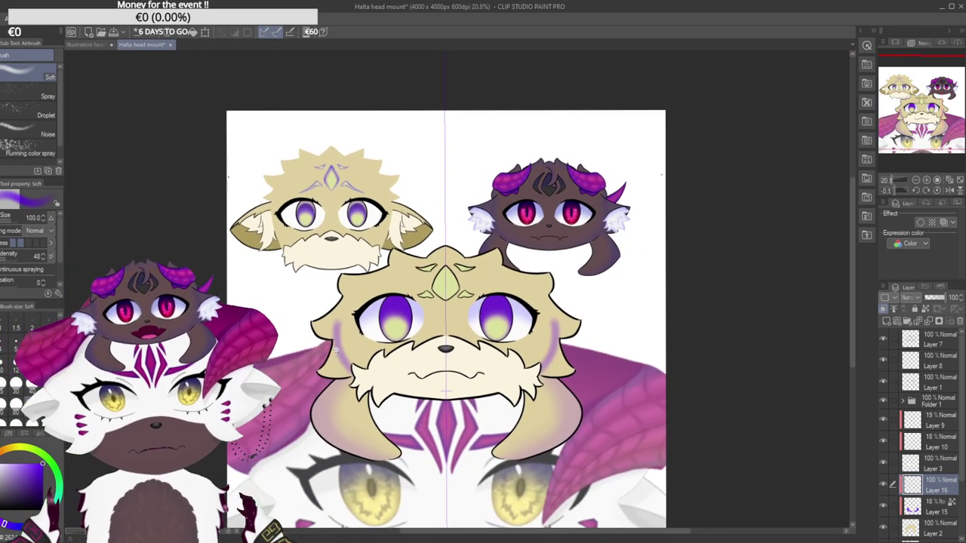
{"action": "scroll", "coordinate": [321, 366], "scroll_direction": "up", "scroll_amount": 4}
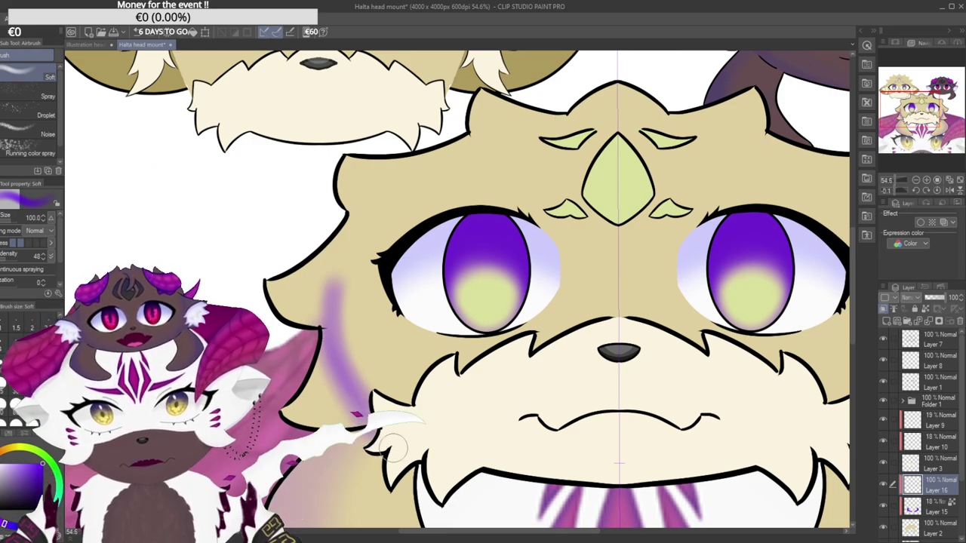
{"action": "scroll", "coordinate": [383, 443], "scroll_direction": "up", "scroll_amount": 3}
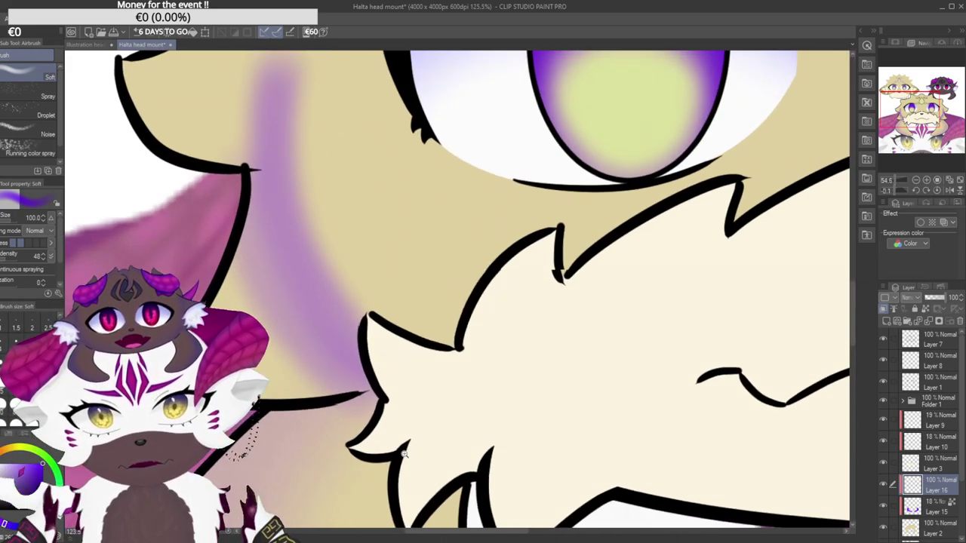
{"action": "scroll", "coordinate": [368, 434], "scroll_direction": "down", "scroll_amount": 3}
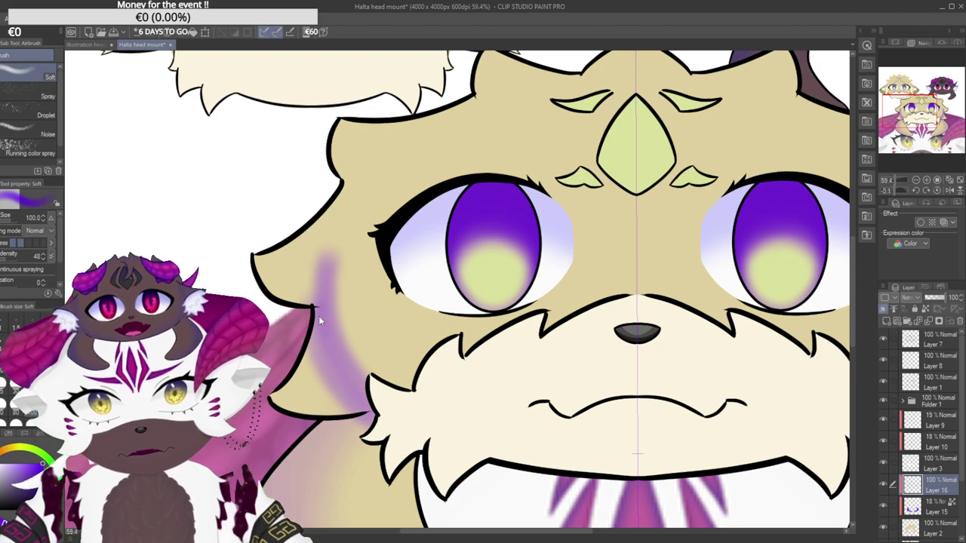
{"action": "key", "text": "ctrl+z"}
Airbrush a mirrored violet curve down the cheek fur, from beside the eye to the muzzle tufts.
{"action": "left_click_drag", "start_coordinate": [320, 326], "coordinate": [373, 419]}
{"action": "mouse_move", "coordinate": [322, 278]}
{"action": "left_mouse_down"}
{"action": "mouse_move", "coordinate": [352, 388]}
{"action": "mouse_move", "coordinate": [322, 279]}
{"action": "mouse_move", "coordinate": [339, 373]}
{"action": "mouse_move", "coordinate": [384, 431]}
{"action": "mouse_move", "coordinate": [331, 319]}
{"action": "mouse_move", "coordinate": [325, 283]}
{"action": "mouse_move", "coordinate": [358, 387]}
{"action": "mouse_move", "coordinate": [392, 424]}
{"action": "left_mouse_up"}
{"action": "left_click_drag", "start_coordinate": [323, 317], "coordinate": [382, 412]}
{"action": "key", "text": "ctrl+z"}
{"action": "mouse_move", "coordinate": [317, 338]}
{"action": "left_mouse_down"}
{"action": "mouse_move", "coordinate": [390, 418]}
{"action": "mouse_move", "coordinate": [335, 399]}
{"action": "left_mouse_up"}
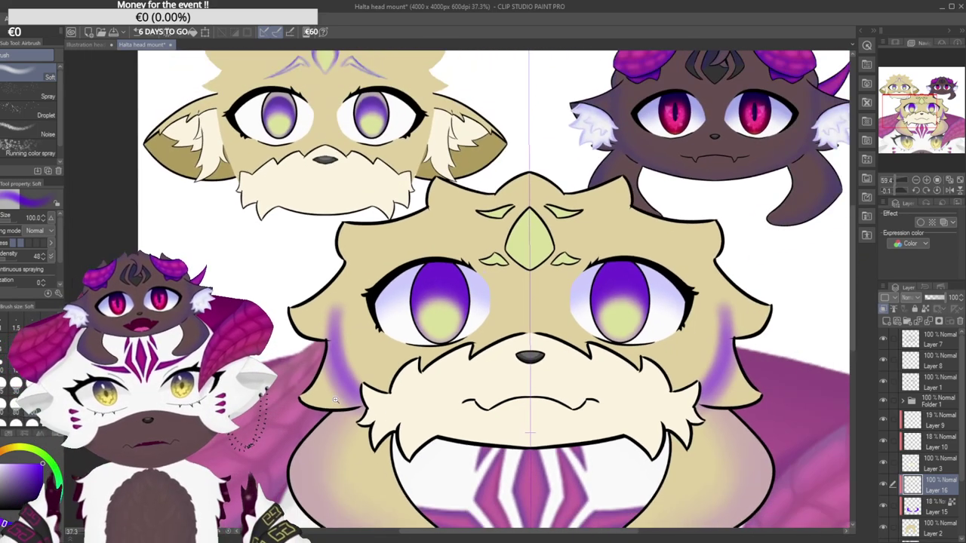
Erase the violet spill beneath the cheek outline beside the muzzle with the Hard eraser.
{"action": "scroll", "coordinate": [335, 400], "scroll_direction": "down", "scroll_amount": 1}
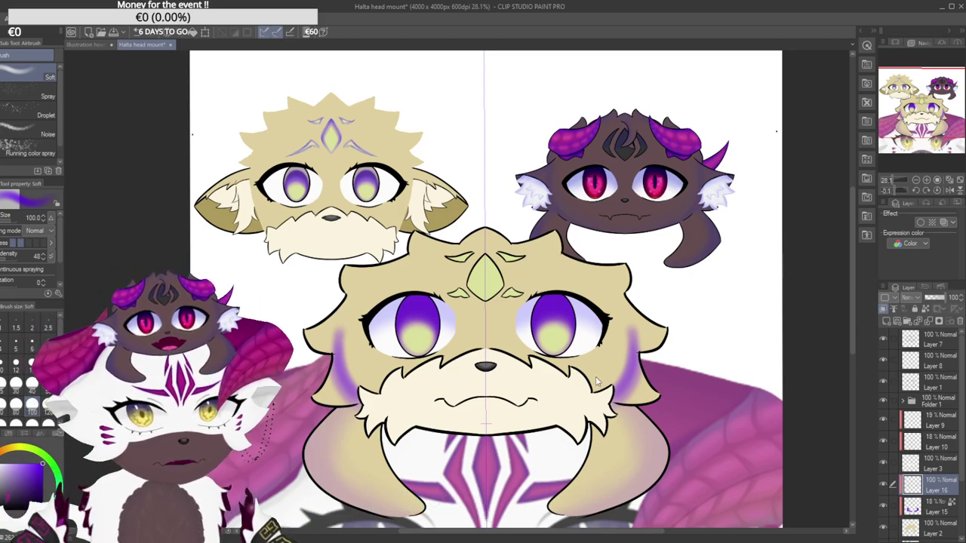
{"action": "scroll", "coordinate": [504, 346], "scroll_direction": "up", "scroll_amount": 2}
{"action": "scroll", "coordinate": [508, 394], "scroll_direction": "up", "scroll_amount": 1}
{"action": "key", "text": "e"}
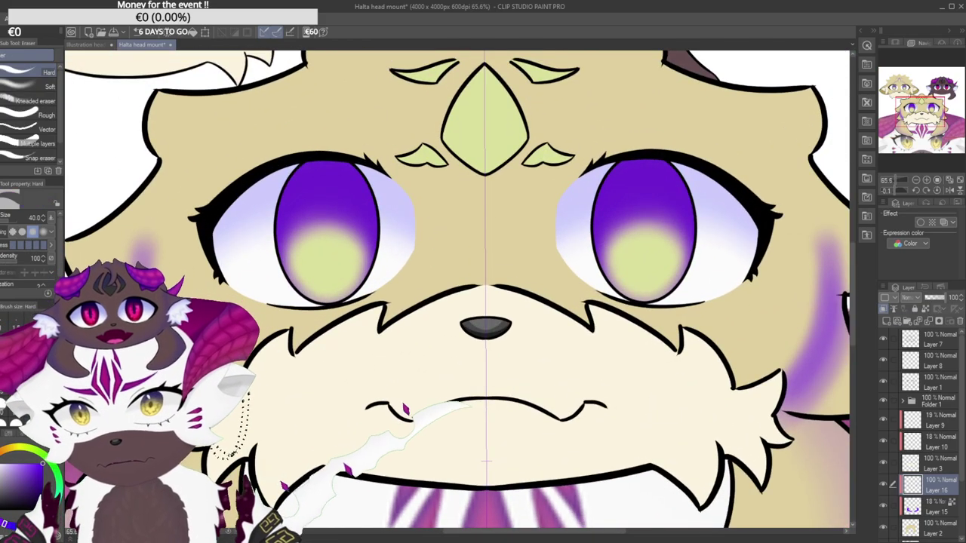
{"action": "scroll", "coordinate": [734, 452], "scroll_direction": "up", "scroll_amount": 4}
{"action": "scroll", "coordinate": [194, 408], "scroll_direction": "up", "scroll_amount": 2}
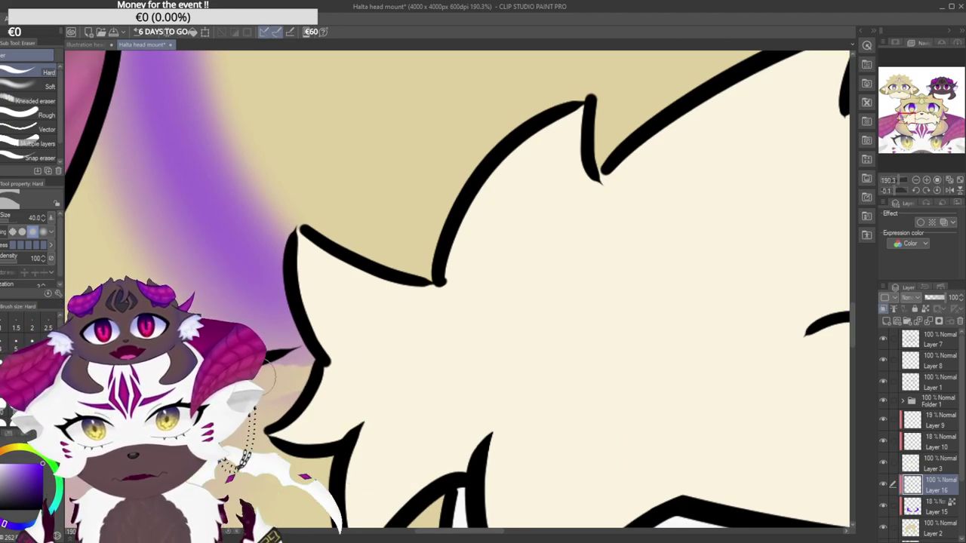
{"action": "left_click_drag", "start_coordinate": [246, 380], "coordinate": [274, 368]}
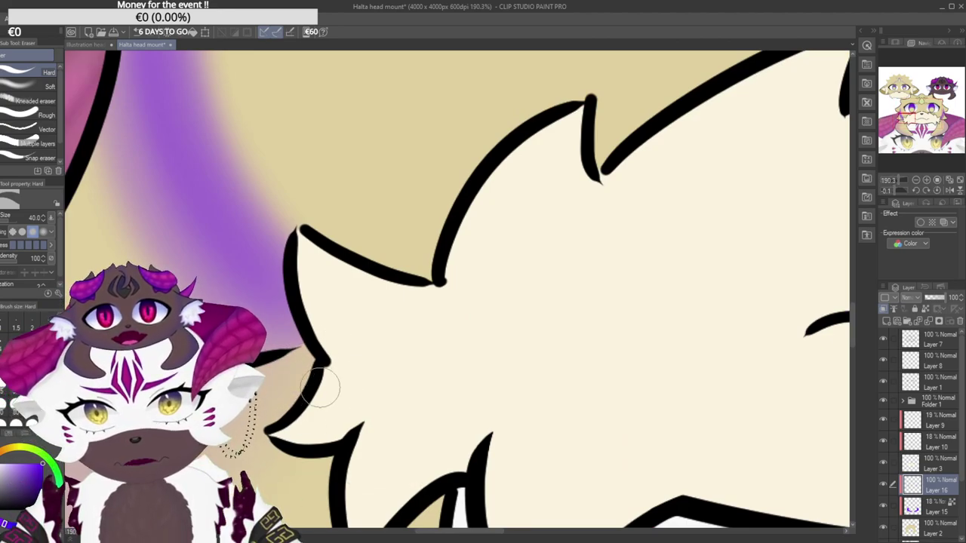
Lower the opacity of Layer 16 to 13%, judging the cheek shading against the whole head.
{"action": "scroll", "coordinate": [562, 377], "scroll_direction": "down", "scroll_amount": 4}
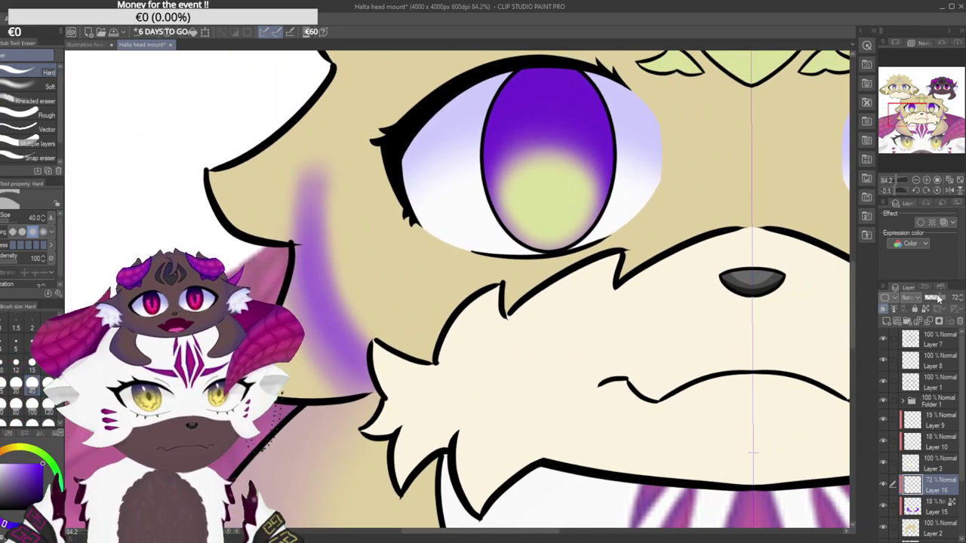
{"action": "left_click_drag", "start_coordinate": [938, 299], "coordinate": [932, 299]}
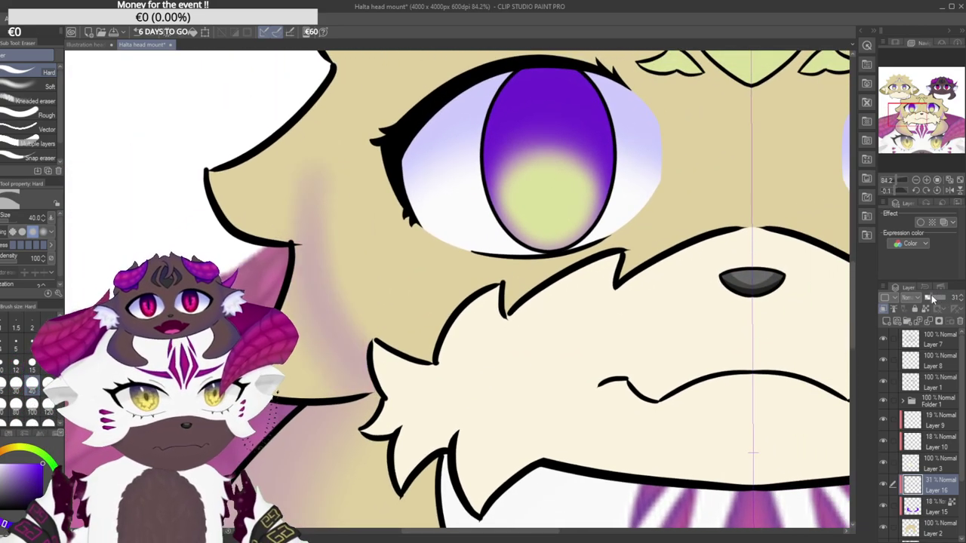
{"action": "scroll", "coordinate": [692, 351], "scroll_direction": "down", "scroll_amount": 4}
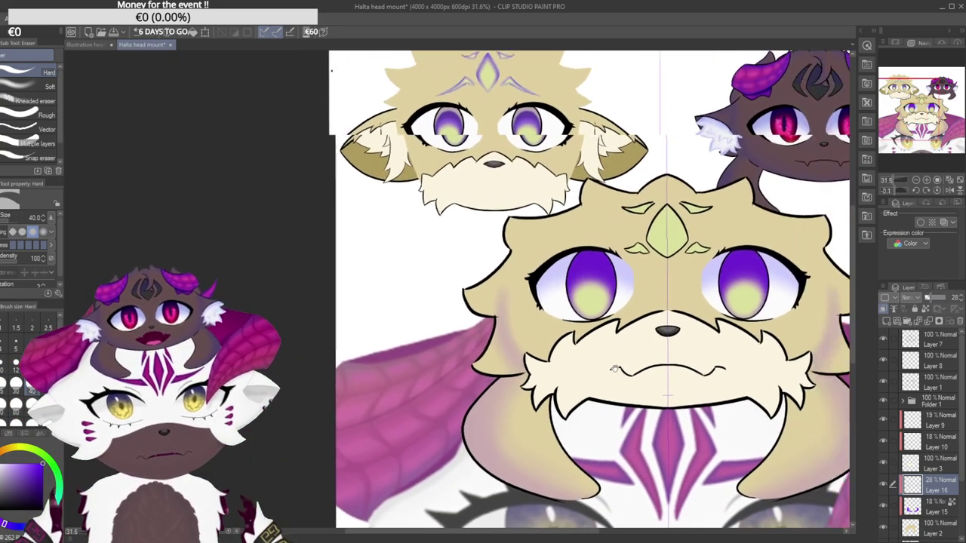
{"action": "left_click_drag", "start_coordinate": [934, 301], "coordinate": [927, 300]}
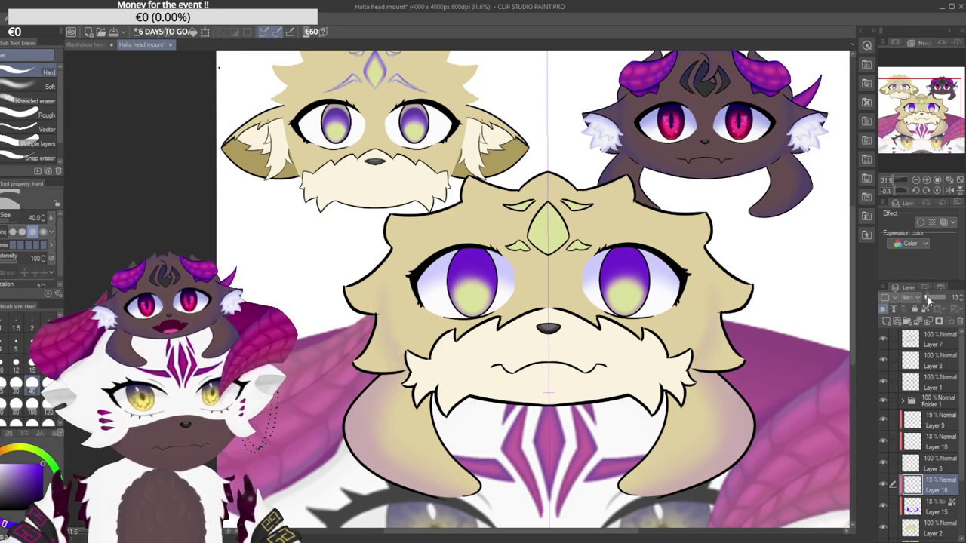
Widen the faint violet cheek shading on Layer 16 with the Soft airbrush, covering the outer fur beside the eyes.
{"action": "scroll", "coordinate": [392, 260], "scroll_direction": "up", "scroll_amount": 3}
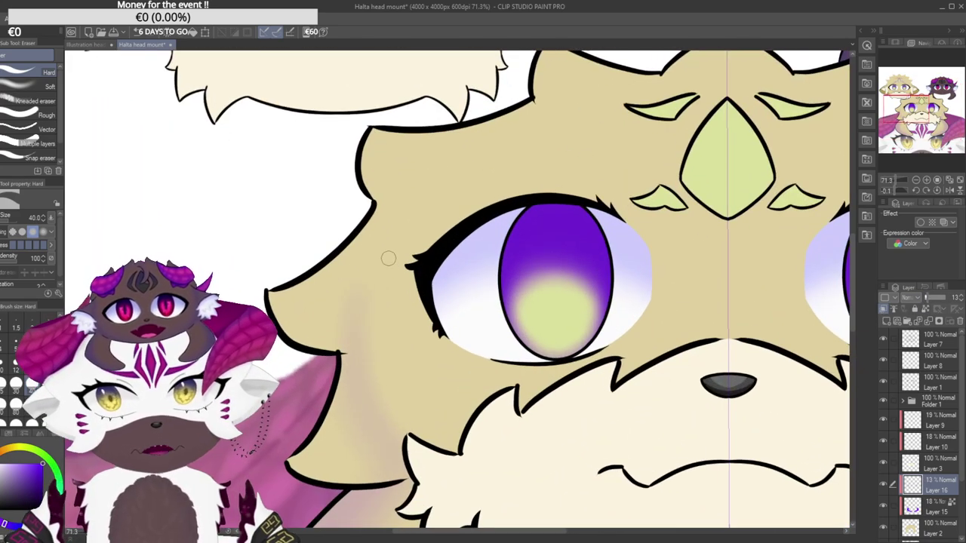
{"action": "key", "text": "b"}
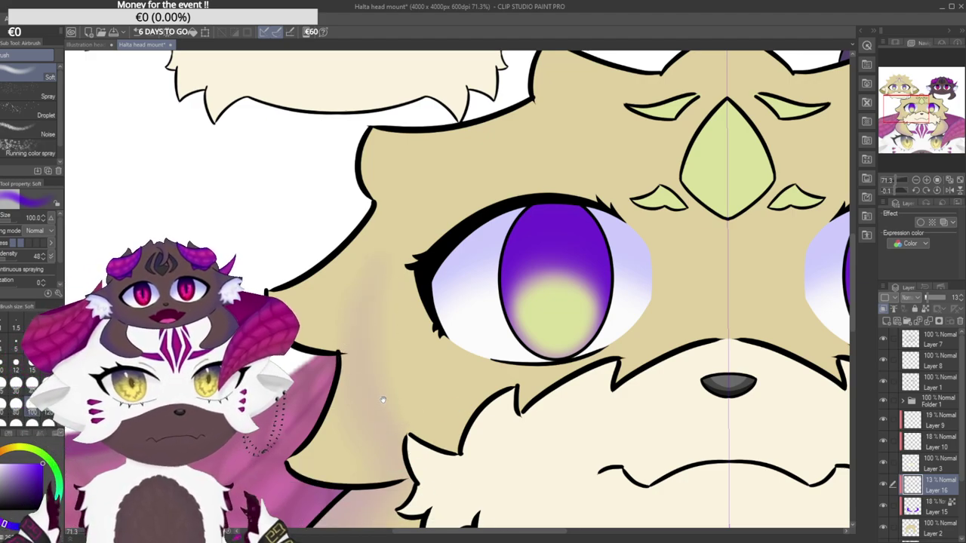
{"action": "scroll", "coordinate": [381, 396], "scroll_direction": "down", "scroll_amount": 2}
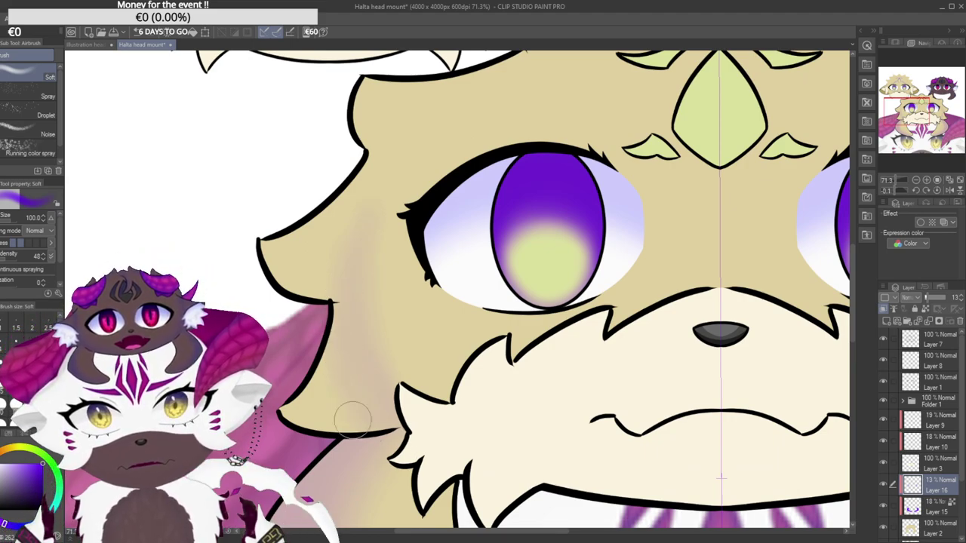
{"action": "left_click_drag", "start_coordinate": [409, 399], "coordinate": [305, 360]}
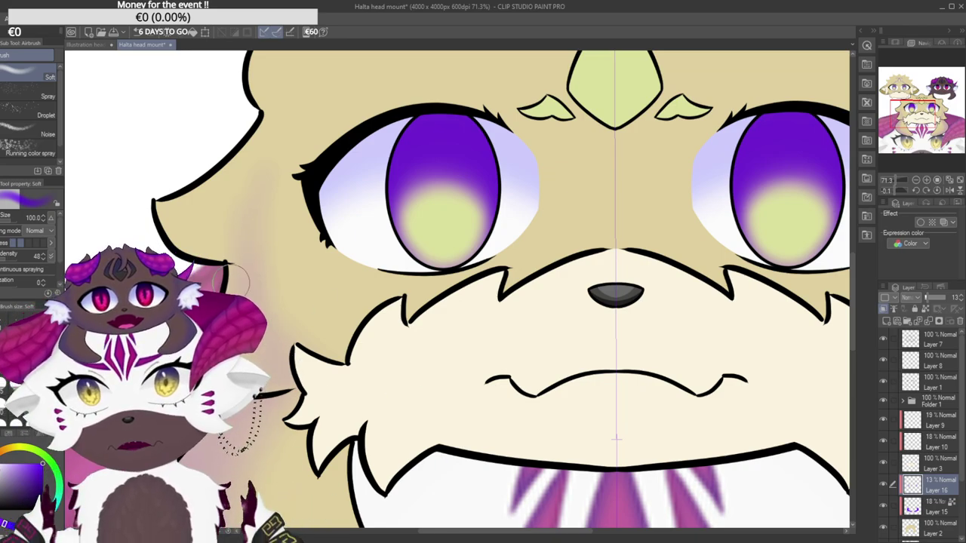
{"action": "scroll", "coordinate": [260, 325], "scroll_direction": "down", "scroll_amount": 5}
{"action": "scroll", "coordinate": [260, 324], "scroll_direction": "up", "scroll_amount": 3}
{"action": "scroll", "coordinate": [267, 309], "scroll_direction": "up", "scroll_amount": 1}
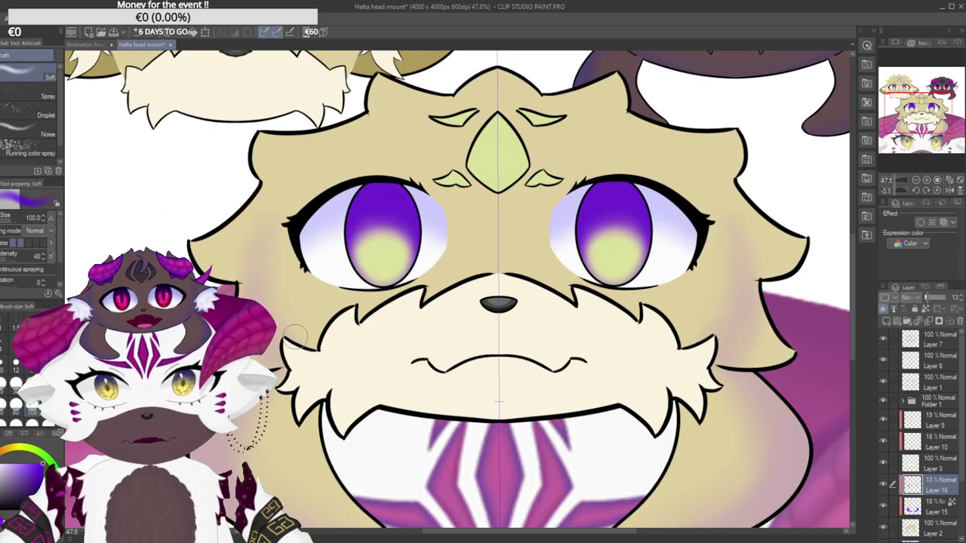
Examine the cheek shading up close and against the two reference heads at several zoom levels.
{"action": "scroll", "coordinate": [298, 344], "scroll_direction": "down", "scroll_amount": 5}
{"action": "scroll", "coordinate": [319, 402], "scroll_direction": "down", "scroll_amount": 1}
{"action": "scroll", "coordinate": [334, 390], "scroll_direction": "up", "scroll_amount": 5}
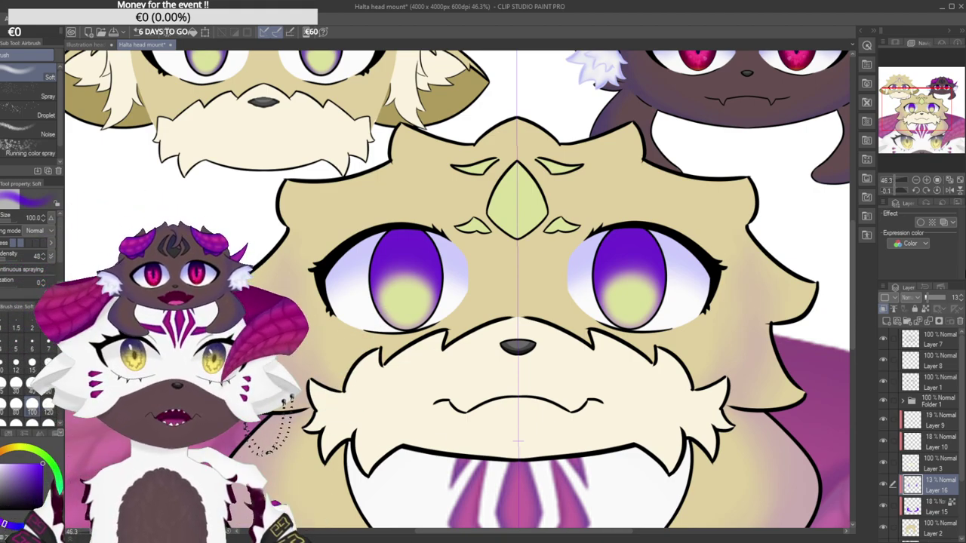
{"action": "left_click", "coordinate": [627, 196]}
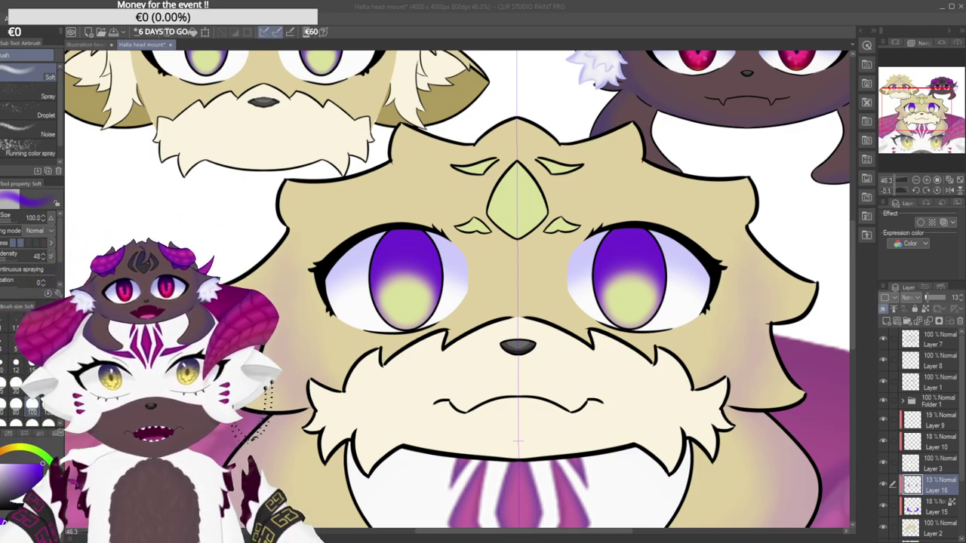
{"action": "left_click_drag", "start_coordinate": [516, 221], "coordinate": [456, 223]}
{"action": "left_click_drag", "start_coordinate": [546, 260], "coordinate": [491, 248]}
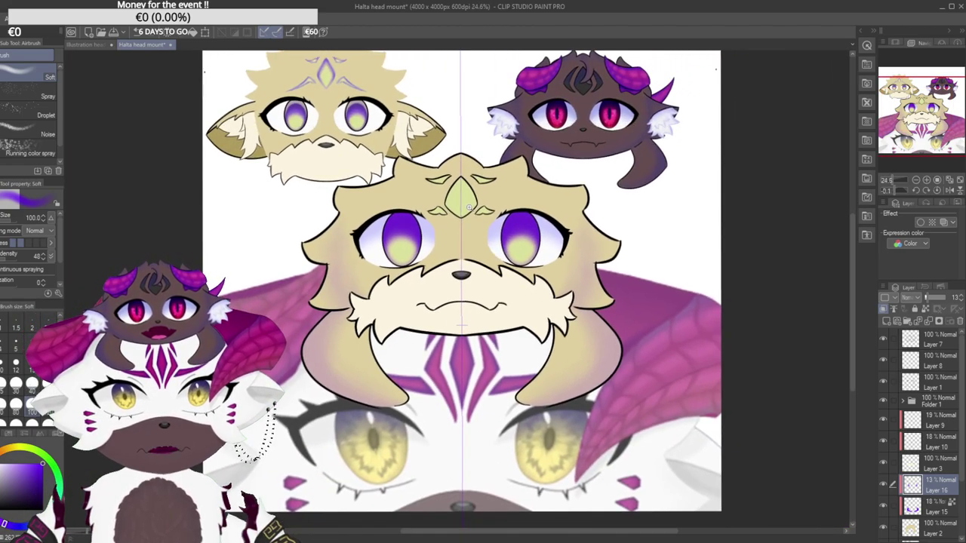
{"action": "scroll", "coordinate": [468, 206], "scroll_direction": "up", "scroll_amount": 4}
{"action": "scroll", "coordinate": [505, 245], "scroll_direction": "down", "scroll_amount": 3}
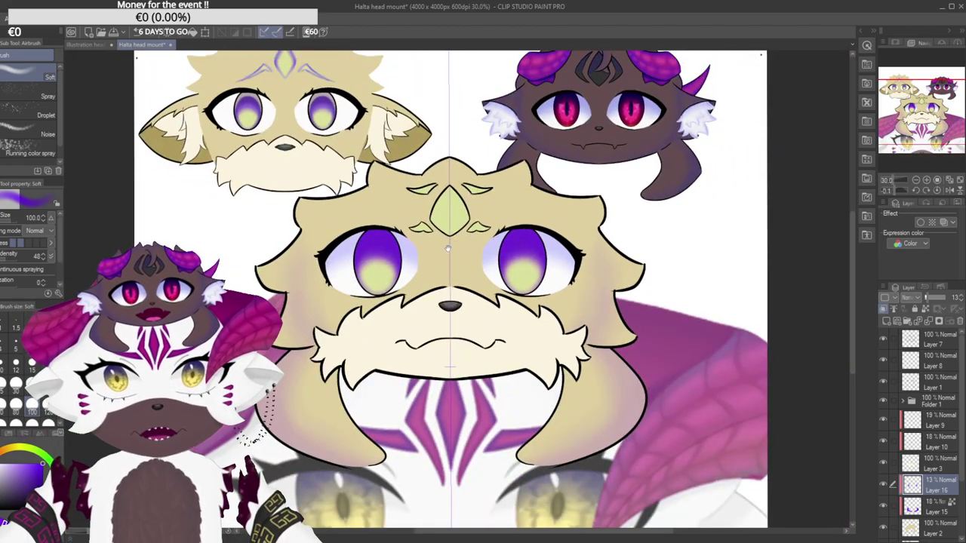
{"action": "scroll", "coordinate": [522, 285], "scroll_direction": "down", "scroll_amount": 1}
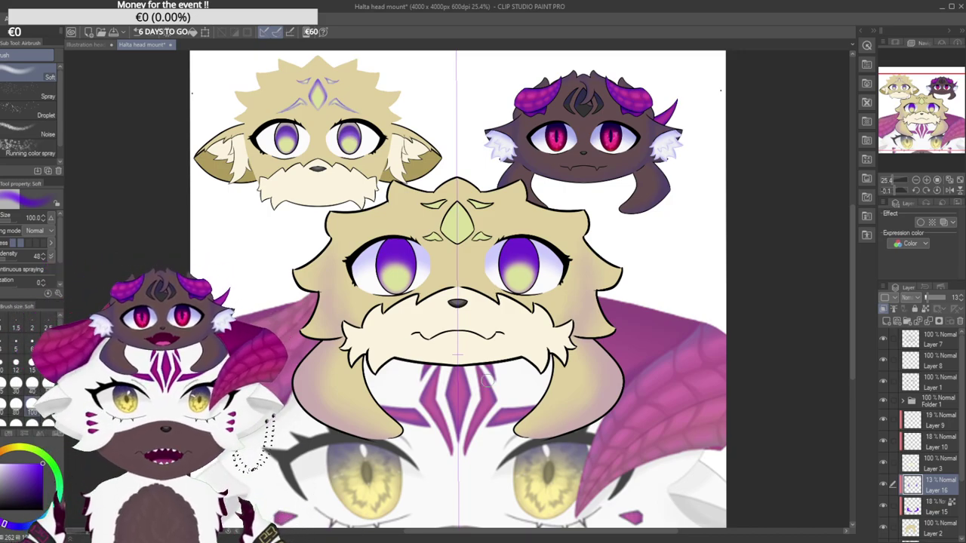
{"action": "scroll", "coordinate": [469, 352], "scroll_direction": "down", "scroll_amount": 1}
{"action": "scroll", "coordinate": [469, 352], "scroll_direction": "up", "scroll_amount": 3}
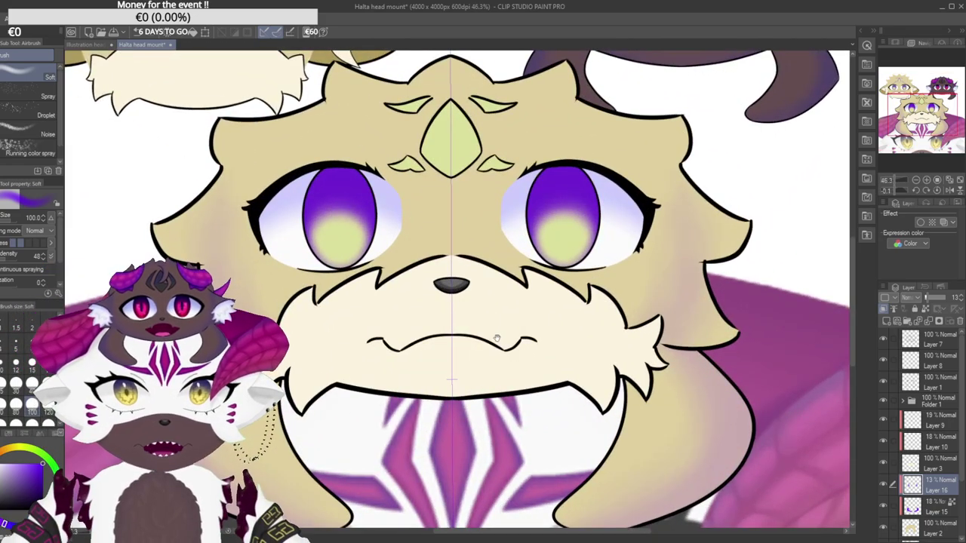
{"action": "scroll", "coordinate": [473, 338], "scroll_direction": "down", "scroll_amount": 3}
{"action": "scroll", "coordinate": [493, 379], "scroll_direction": "up", "scroll_amount": 3}
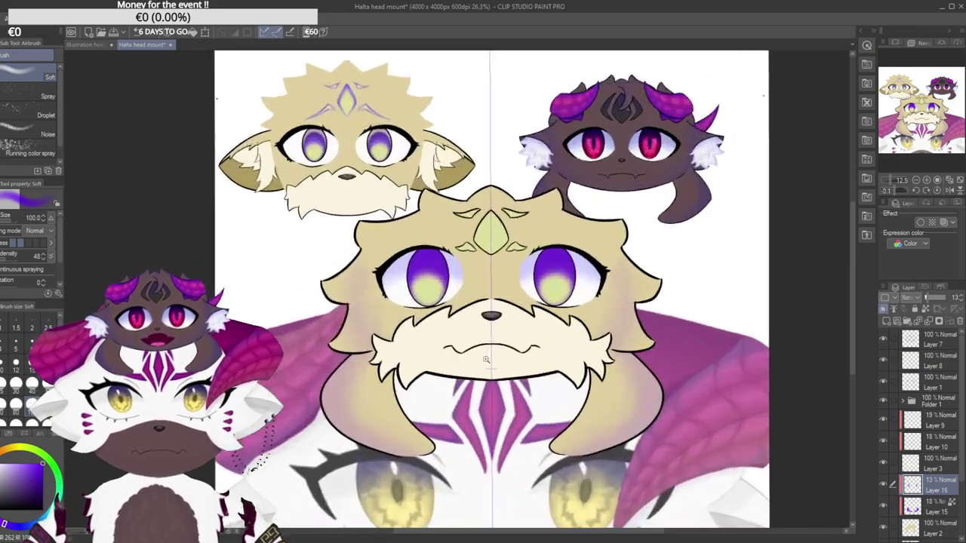
Toggle the visibility of Layer 16 to compare the head with and without the cheek shading.
{"action": "left_click", "coordinate": [884, 486]}
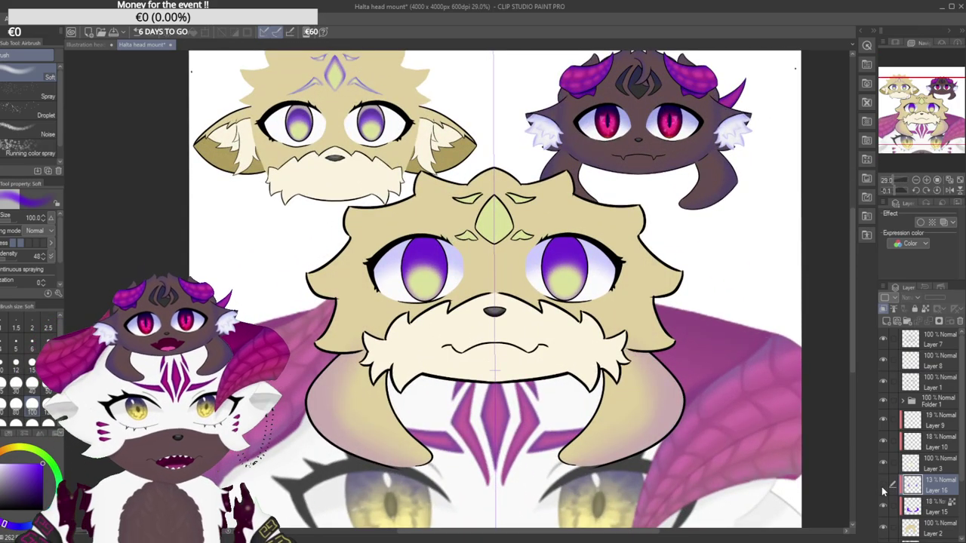
{"action": "left_click", "coordinate": [884, 486]}
{"action": "left_click_drag", "start_coordinate": [680, 385], "coordinate": [655, 381]}
{"action": "mouse_move", "coordinate": [655, 381]}
{"action": "left_mouse_down"}
{"action": "mouse_move", "coordinate": [546, 375]}
{"action": "mouse_move", "coordinate": [498, 348]}
{"action": "left_mouse_up"}
{"action": "left_click_drag", "start_coordinate": [498, 348], "coordinate": [535, 379]}
{"action": "left_click_drag", "start_coordinate": [593, 405], "coordinate": [653, 540]}
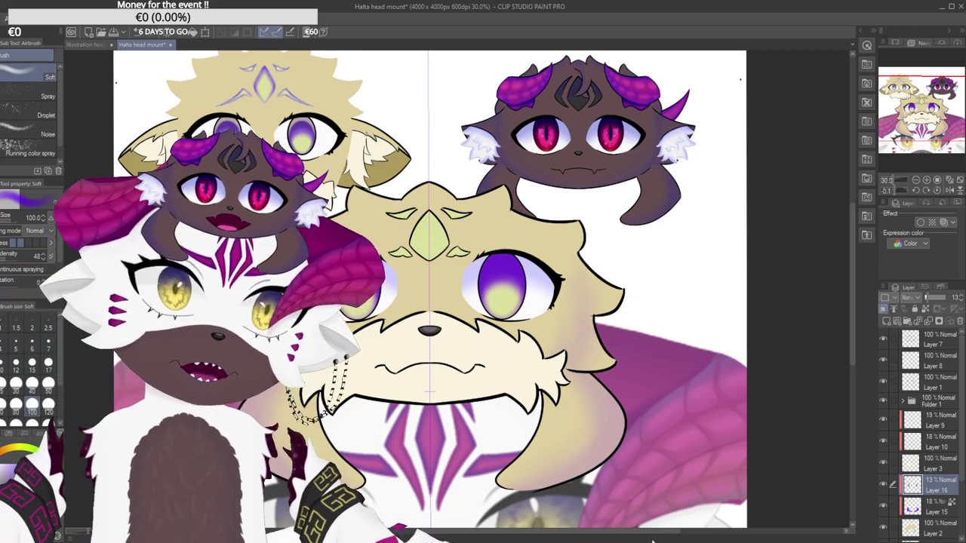
{"action": "left_click", "coordinate": [884, 486]}
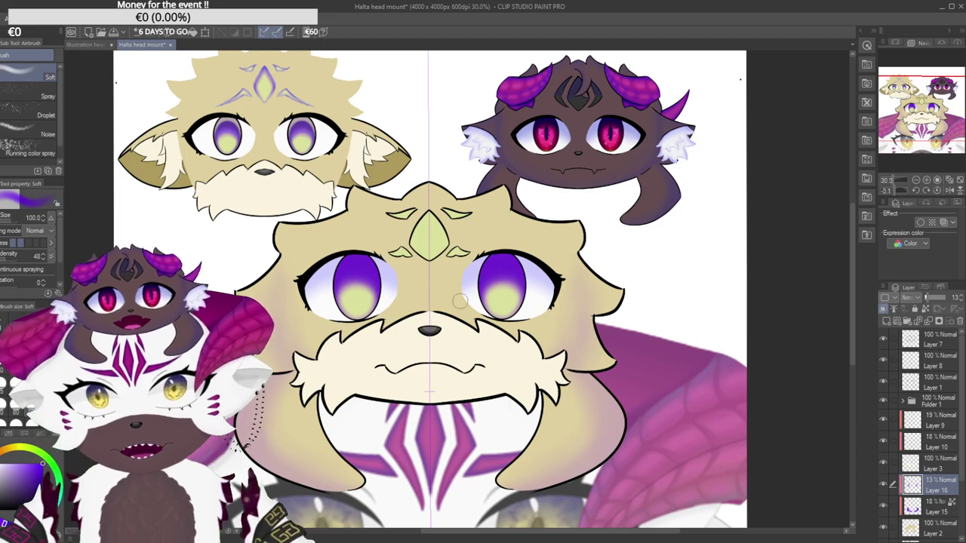
Airbrush faint violet shading over the forehead fur above both eyes and check it against the whole drawing.
{"action": "scroll", "coordinate": [290, 218], "scroll_direction": "up", "scroll_amount": 2}
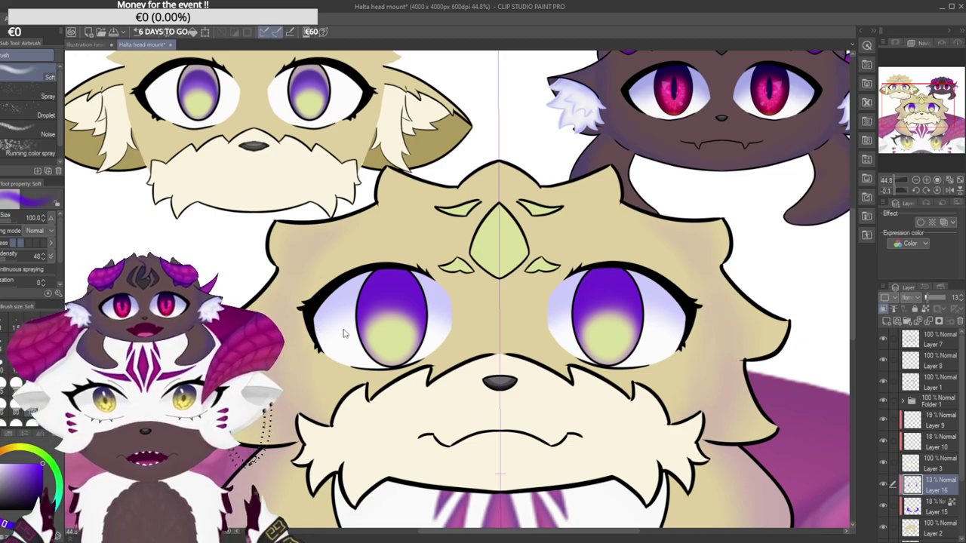
{"action": "scroll", "coordinate": [483, 394], "scroll_direction": "down", "scroll_amount": 6}
{"action": "left_click_drag", "start_coordinate": [484, 394], "coordinate": [447, 370]}
{"action": "scroll", "coordinate": [489, 325], "scroll_direction": "down", "scroll_amount": 2}
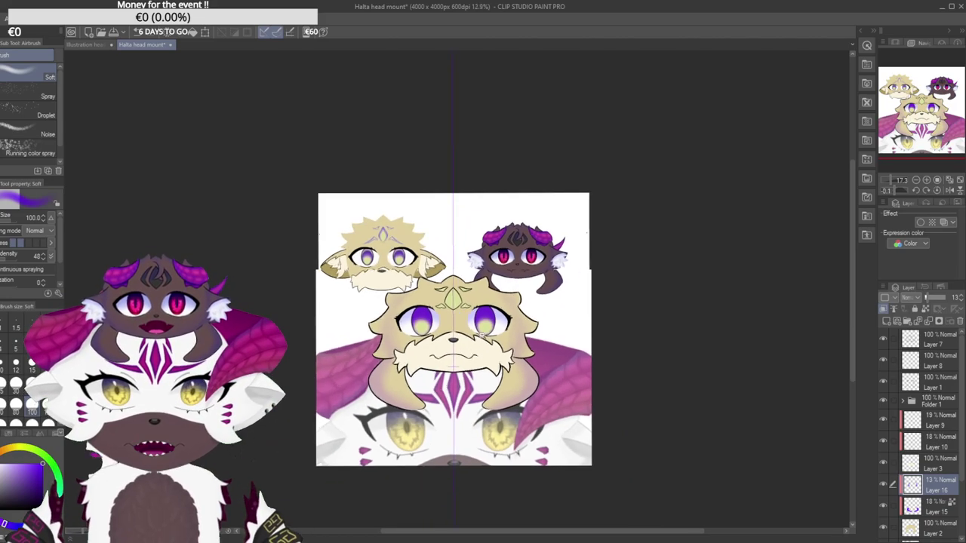
{"action": "scroll", "coordinate": [451, 341], "scroll_direction": "up", "scroll_amount": 4}
{"action": "scroll", "coordinate": [451, 341], "scroll_direction": "up", "scroll_amount": 3}
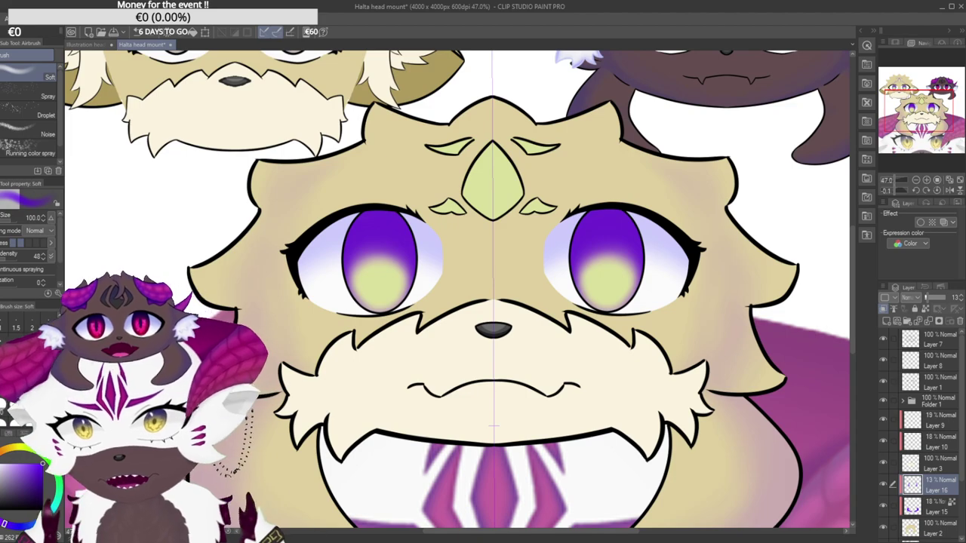
Enlarge the Soft airbrush to 170 and shade the fur between the eyes above the muzzle faint violet on Layer 16.
{"action": "key", "text": "bracketright"}
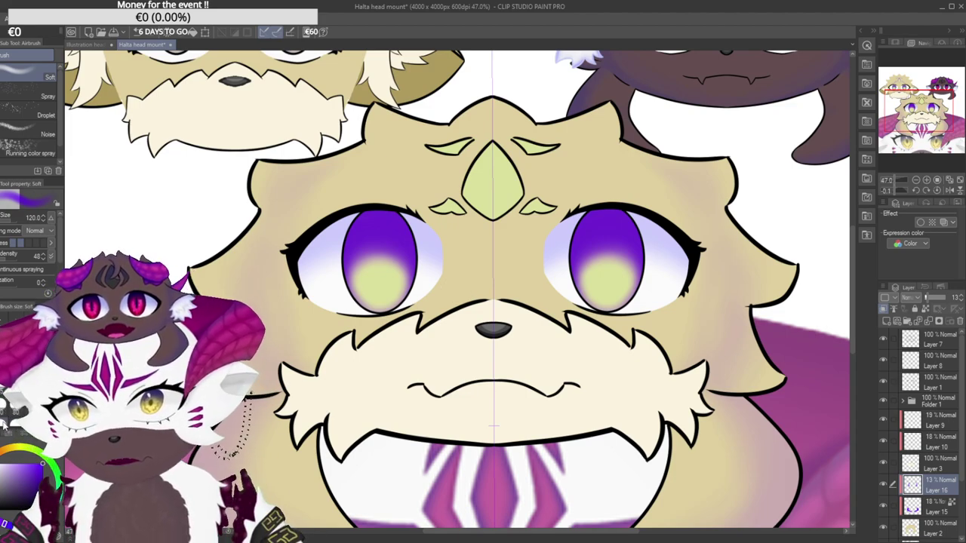
{"action": "key", "text": "bracketright"}
{"action": "key", "text": "bracketright"}
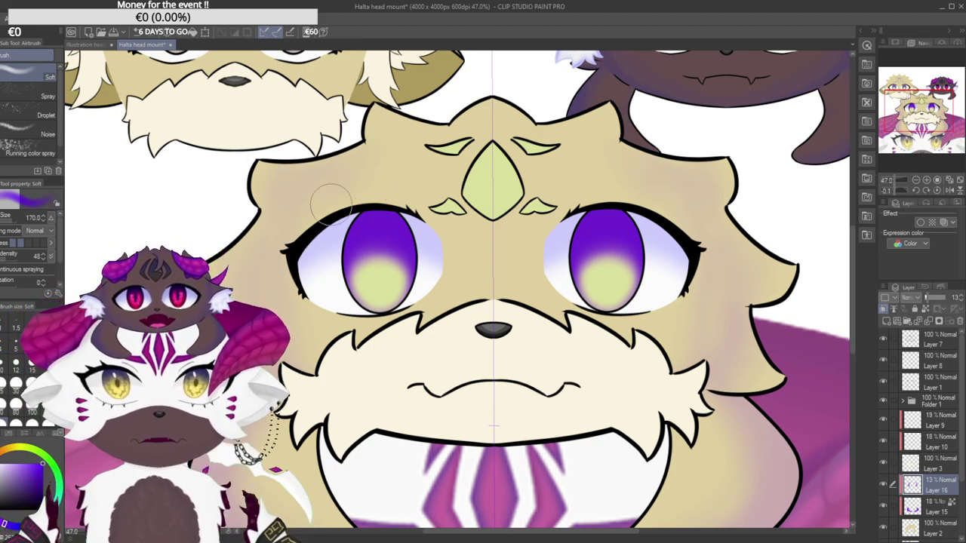
{"action": "scroll", "coordinate": [348, 289], "scroll_direction": "down", "scroll_amount": 3}
{"action": "scroll", "coordinate": [387, 324], "scroll_direction": "up", "scroll_amount": 3}
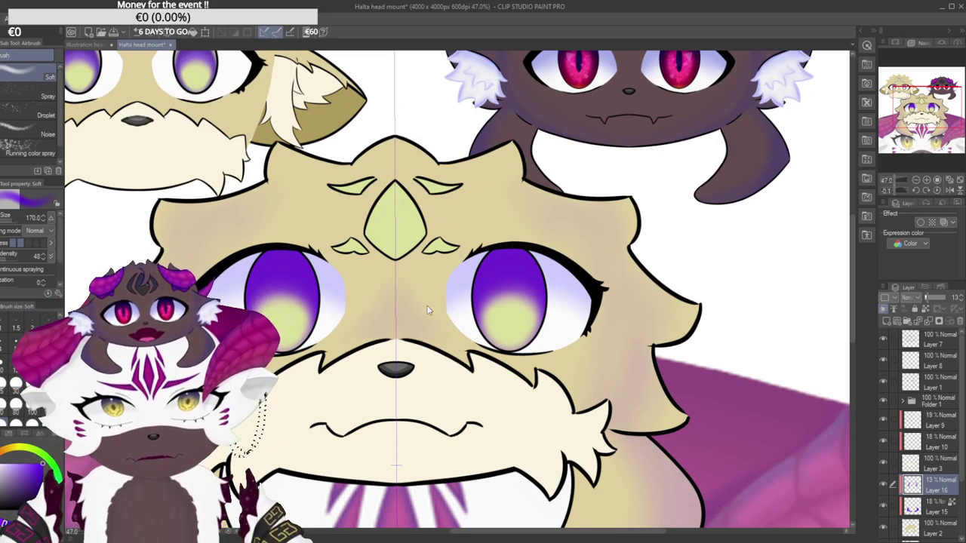
{"action": "scroll", "coordinate": [371, 338], "scroll_direction": "up", "scroll_amount": 2}
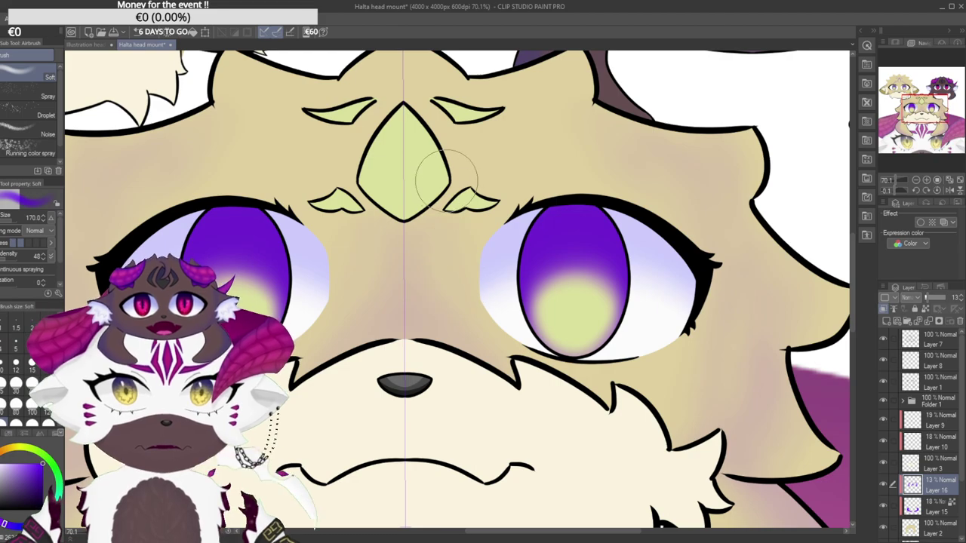
{"action": "left_click_drag", "start_coordinate": [440, 377], "coordinate": [317, 370]}
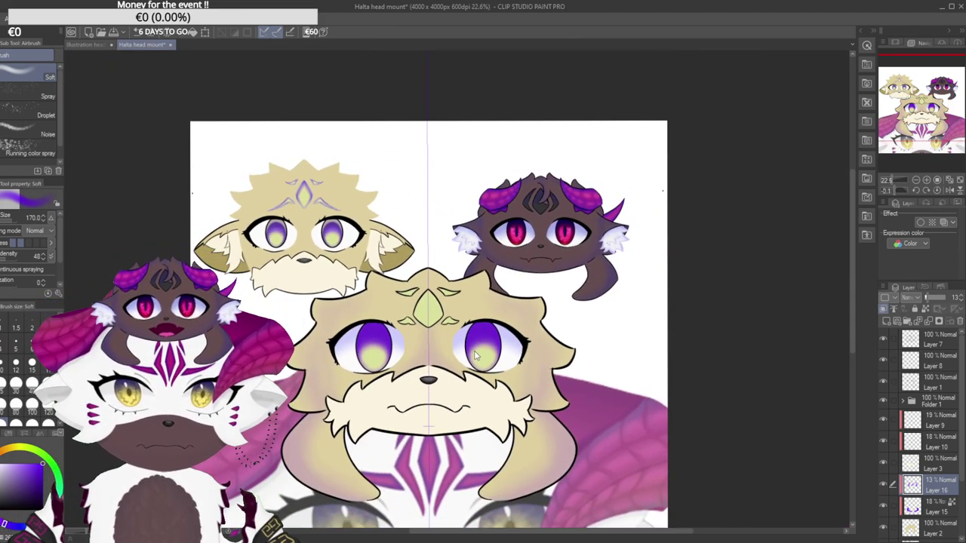
Examine the violet shading between the eyes against the two reference heads, both close up and in the whole drawing.
{"action": "scroll", "coordinate": [419, 321], "scroll_direction": "up", "scroll_amount": 4}
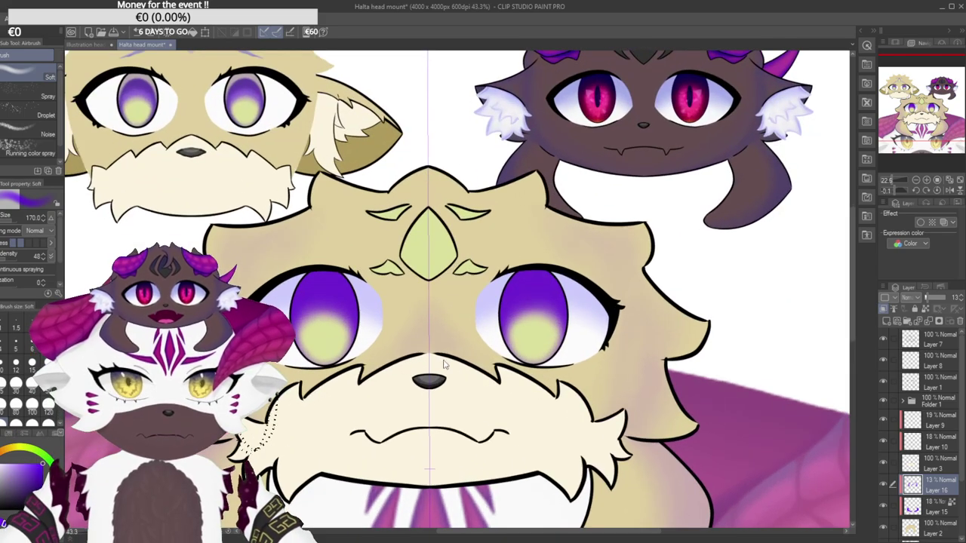
{"action": "scroll", "coordinate": [419, 359], "scroll_direction": "down", "scroll_amount": 3}
{"action": "scroll", "coordinate": [419, 360], "scroll_direction": "up", "scroll_amount": 2}
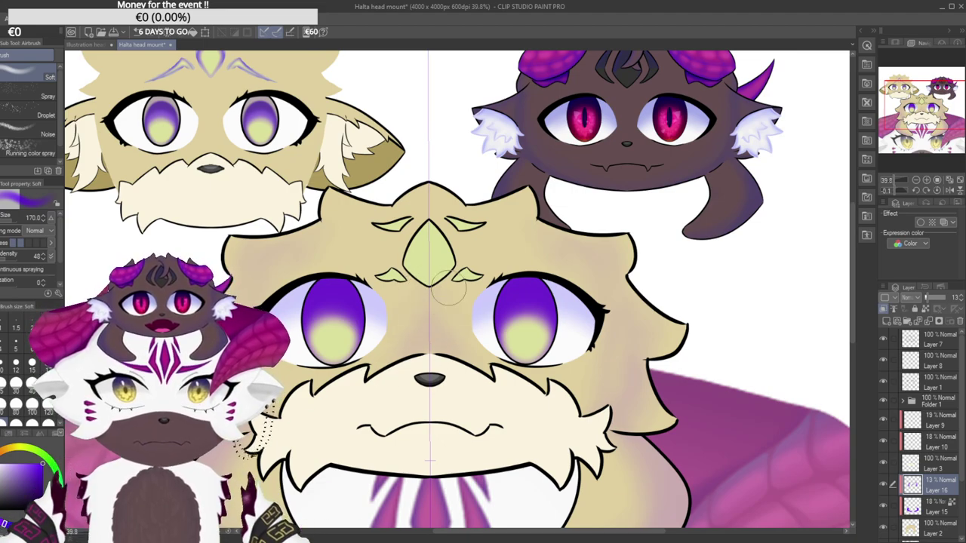
{"action": "scroll", "coordinate": [449, 402], "scroll_direction": "down", "scroll_amount": 3}
{"action": "left_click_drag", "start_coordinate": [448, 402], "coordinate": [430, 354]}
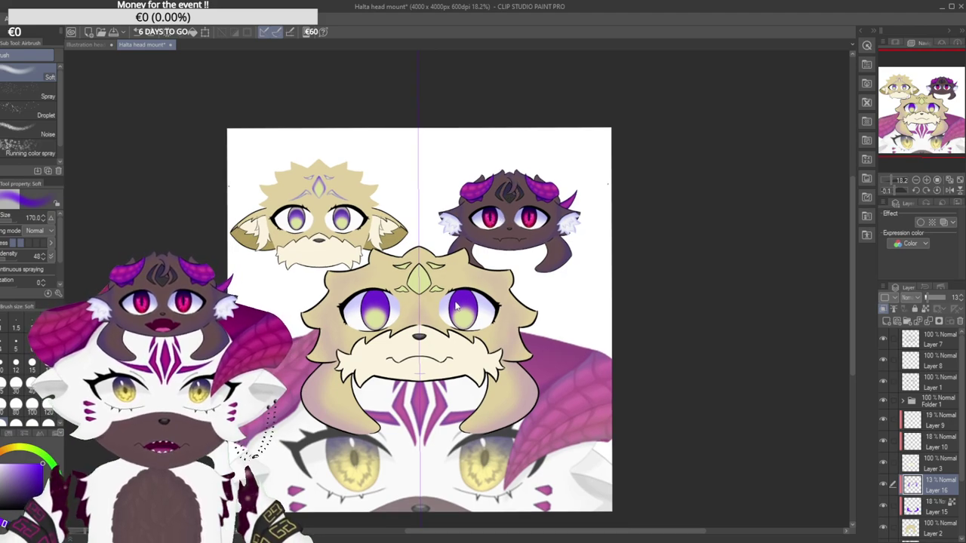
{"action": "scroll", "coordinate": [453, 317], "scroll_direction": "up", "scroll_amount": 2}
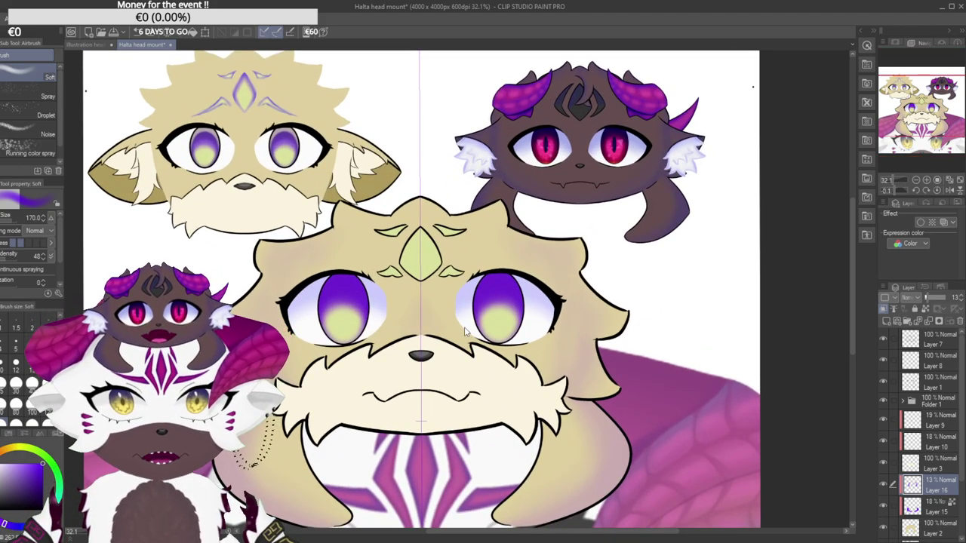
{"action": "scroll", "coordinate": [465, 332], "scroll_direction": "up", "scroll_amount": 3}
{"action": "scroll", "coordinate": [458, 384], "scroll_direction": "down", "scroll_amount": 4}
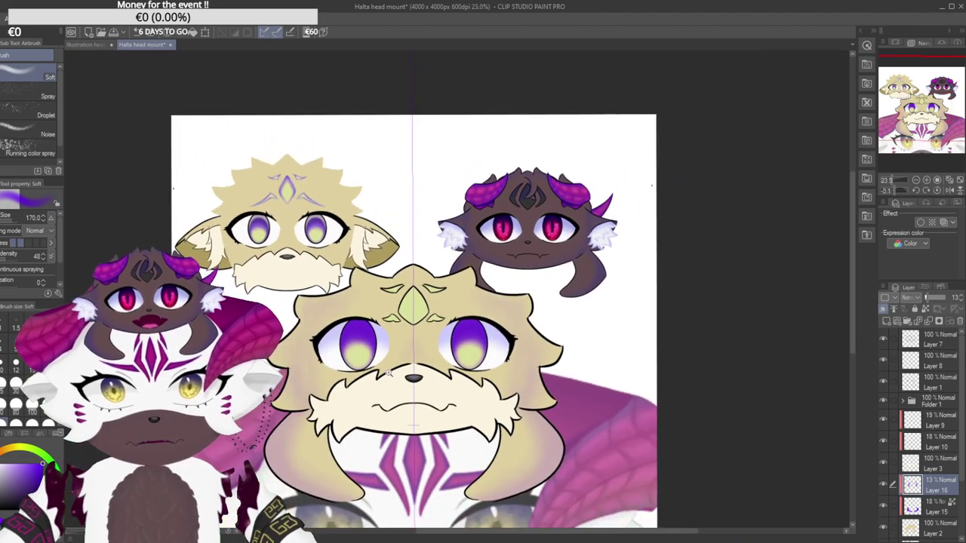
{"action": "scroll", "coordinate": [388, 372], "scroll_direction": "up", "scroll_amount": 2}
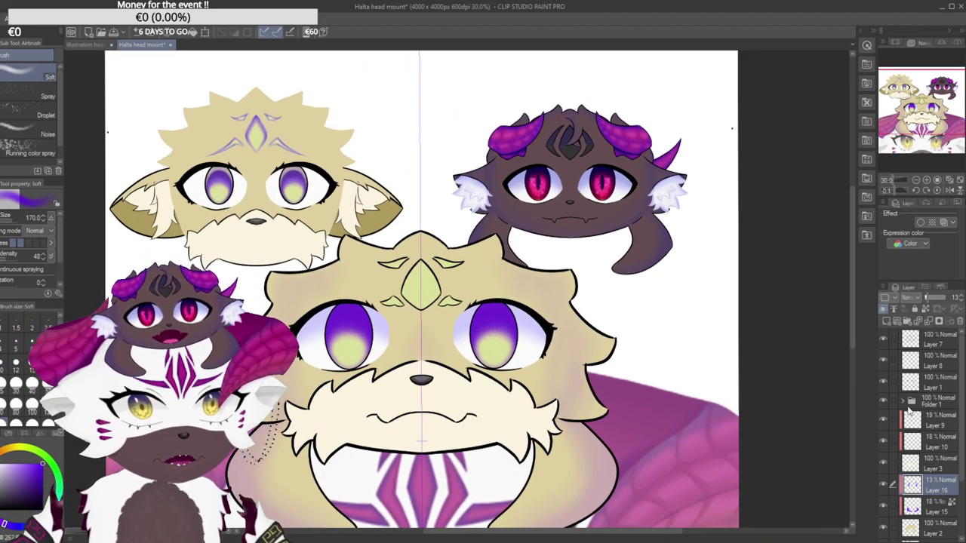
Add a new clipped layer above Layer 16 and airbrush a strong violet band along the edge of the lower cheek tufts.
{"action": "left_click", "coordinate": [883, 309]}
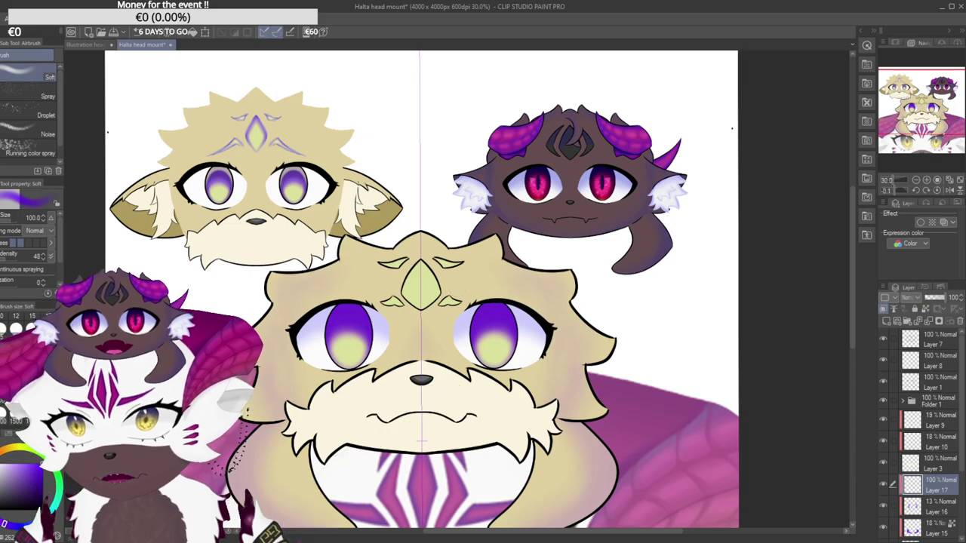
{"action": "left_click_drag", "start_coordinate": [449, 151], "coordinate": [386, 183]}
{"action": "left_click_drag", "start_coordinate": [520, 121], "coordinate": [479, 99]}
{"action": "left_click_drag", "start_coordinate": [258, 249], "coordinate": [315, 242]}
{"action": "left_click_drag", "start_coordinate": [332, 179], "coordinate": [400, 130]}
{"action": "left_click_drag", "start_coordinate": [304, 156], "coordinate": [339, 156]}
{"action": "left_click_drag", "start_coordinate": [322, 324], "coordinate": [341, 320]}
{"action": "mouse_move", "coordinate": [330, 271]}
{"action": "left_mouse_down"}
{"action": "mouse_move", "coordinate": [360, 159]}
{"action": "mouse_move", "coordinate": [381, 200]}
{"action": "left_mouse_up"}
{"action": "left_click_drag", "start_coordinate": [360, 324], "coordinate": [353, 211]}
{"action": "key", "text": "ctrl+z"}
{"action": "left_click_drag", "start_coordinate": [360, 349], "coordinate": [358, 200]}
{"action": "key", "text": "ctrl+z"}
{"action": "left_click_drag", "start_coordinate": [361, 347], "coordinate": [357, 198]}
{"action": "mouse_move", "coordinate": [356, 321]}
{"action": "left_mouse_down"}
{"action": "mouse_move", "coordinate": [361, 199]}
{"action": "mouse_move", "coordinate": [369, 211]}
{"action": "left_mouse_up"}
{"action": "left_click_drag", "start_coordinate": [368, 350], "coordinate": [368, 218]}
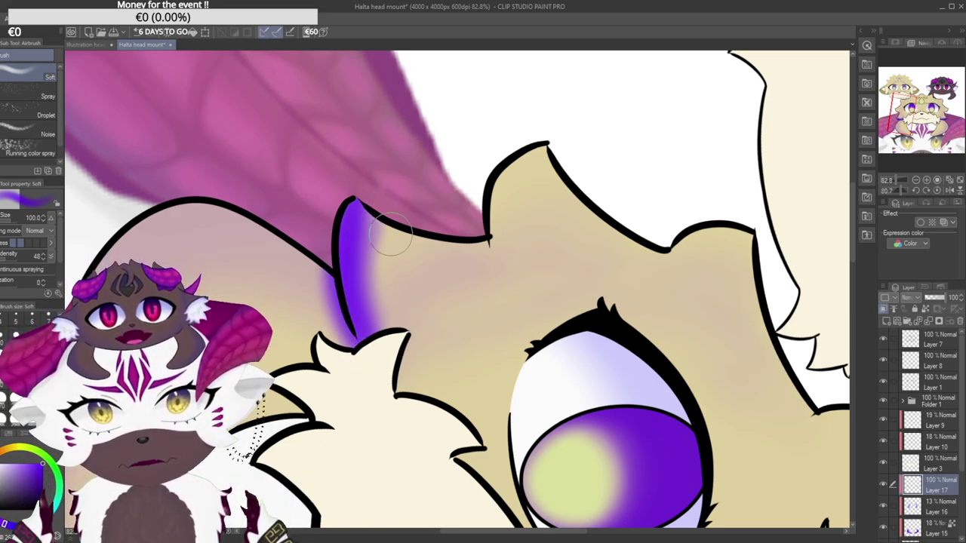
{"action": "mouse_move", "coordinate": [352, 180]}
{"action": "left_mouse_down"}
{"action": "mouse_move", "coordinate": [244, 209]}
{"action": "mouse_move", "coordinate": [383, 72]}
{"action": "left_mouse_up"}
Erase the violet that spills from the lower cheek tuft onto the beige lobe with the Hard eraser.
{"action": "key", "text": "e"}
{"action": "left_click_drag", "start_coordinate": [312, 230], "coordinate": [320, 246]}
{"action": "mouse_move", "coordinate": [336, 362]}
{"action": "left_mouse_down"}
{"action": "mouse_move", "coordinate": [334, 320]}
{"action": "mouse_move", "coordinate": [323, 346]}
{"action": "left_mouse_up"}
{"action": "left_click_drag", "start_coordinate": [337, 386], "coordinate": [341, 297]}
{"action": "left_click_drag", "start_coordinate": [351, 369], "coordinate": [355, 354]}
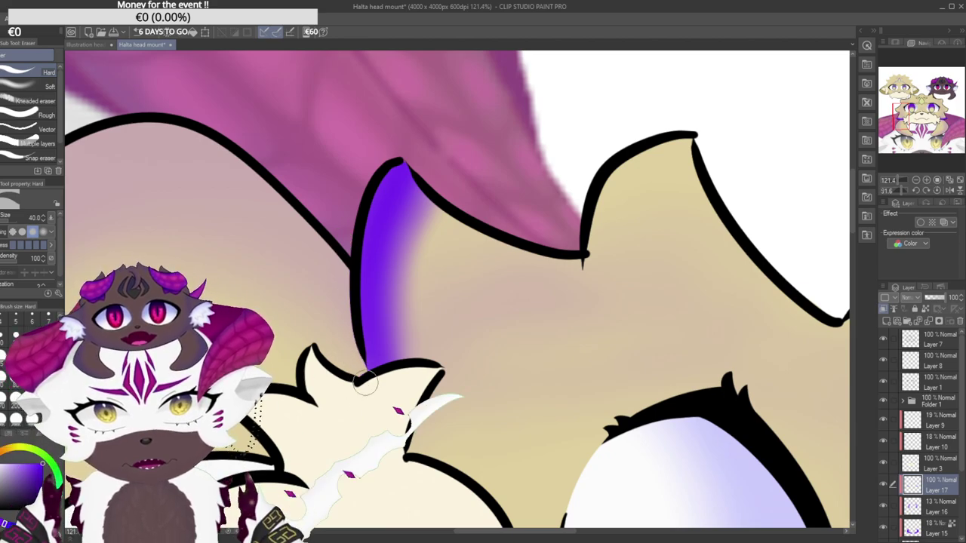
{"action": "mouse_move", "coordinate": [311, 172]}
{"action": "left_mouse_down"}
{"action": "mouse_move", "coordinate": [273, 255]}
{"action": "mouse_move", "coordinate": [306, 317]}
{"action": "mouse_move", "coordinate": [252, 413]}
{"action": "left_mouse_up"}
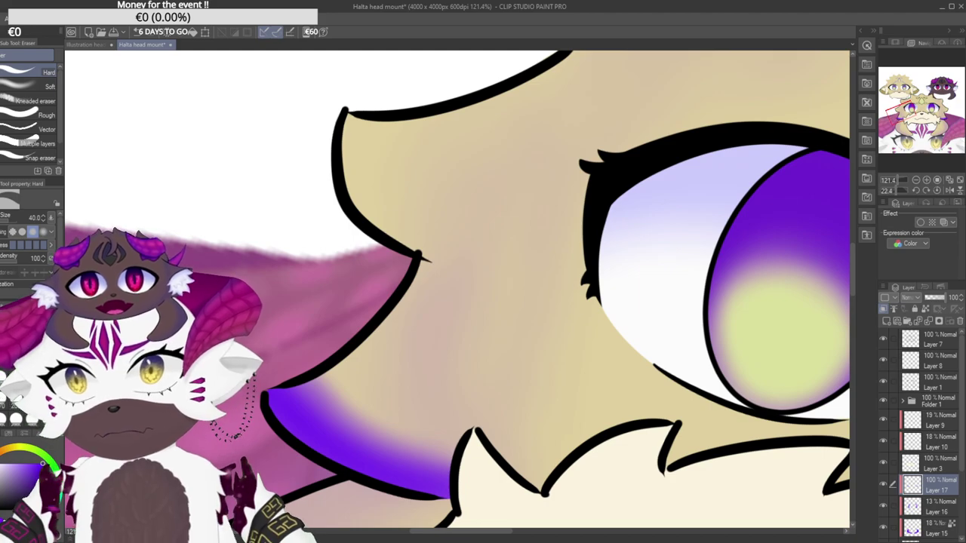
Extend the violet edge shading up the outer side of the lower cheek tufts with the Soft airbrush at size 100.
{"action": "key", "text": "b"}
{"action": "mouse_move", "coordinate": [448, 181]}
{"action": "left_mouse_down"}
{"action": "mouse_move", "coordinate": [505, 65]}
{"action": "mouse_move", "coordinate": [455, 116]}
{"action": "mouse_move", "coordinate": [385, 136]}
{"action": "left_mouse_up"}
{"action": "left_click_drag", "start_coordinate": [360, 286], "coordinate": [400, 212]}
{"action": "key", "text": "ctrl+z"}
{"action": "left_click_drag", "start_coordinate": [360, 293], "coordinate": [396, 204]}
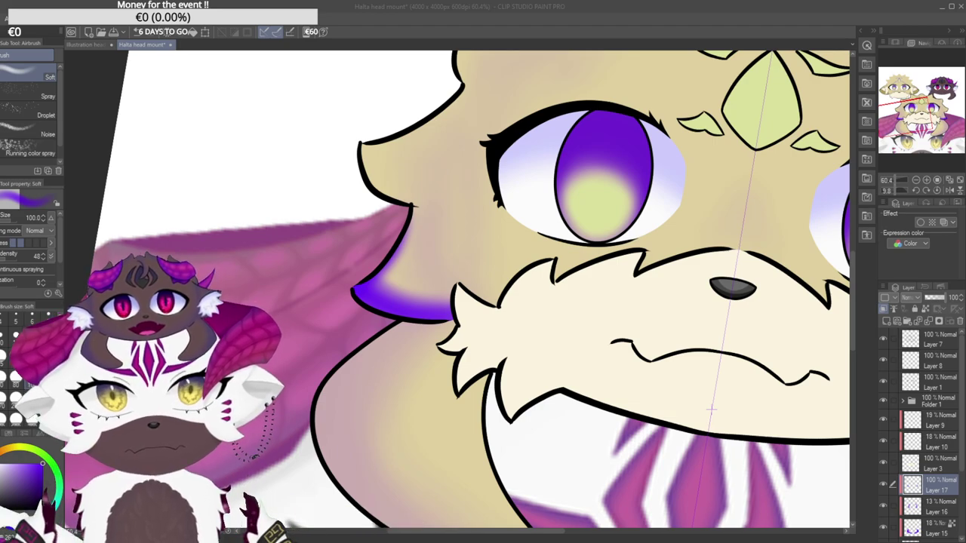
{"action": "left_click", "coordinate": [83, 95]}
{"action": "left_click_drag", "start_coordinate": [388, 157], "coordinate": [327, 193]}
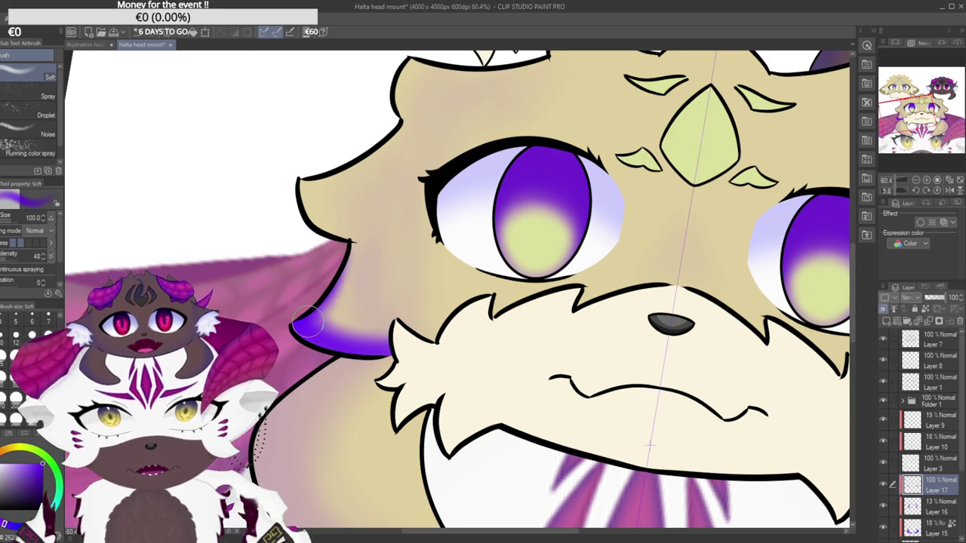
{"action": "left_click_drag", "start_coordinate": [314, 325], "coordinate": [334, 270]}
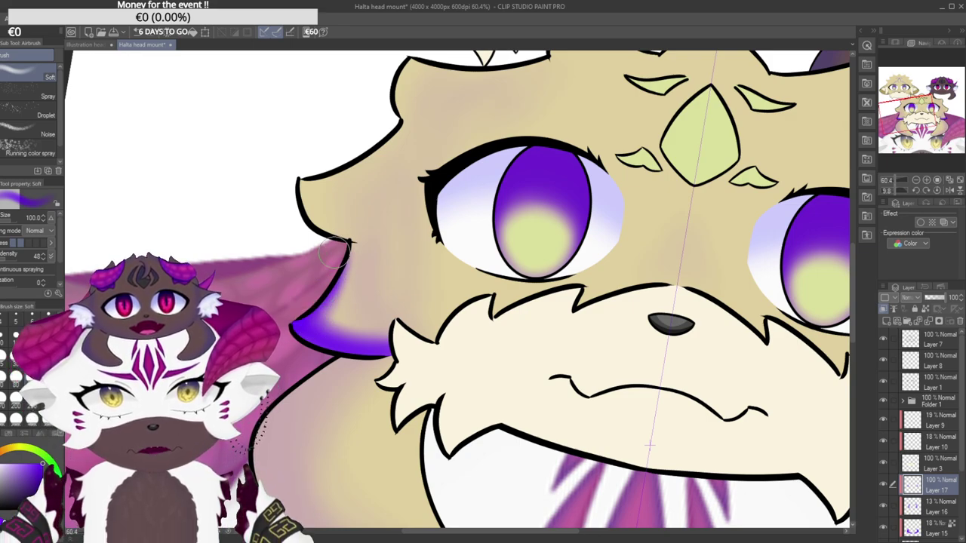
Airbrush violet edge shading along the underside of the middle cheek tufts on Layer 17, redoing strokes until the band is even.
{"action": "scroll", "coordinate": [345, 221], "scroll_direction": "down", "scroll_amount": 5}
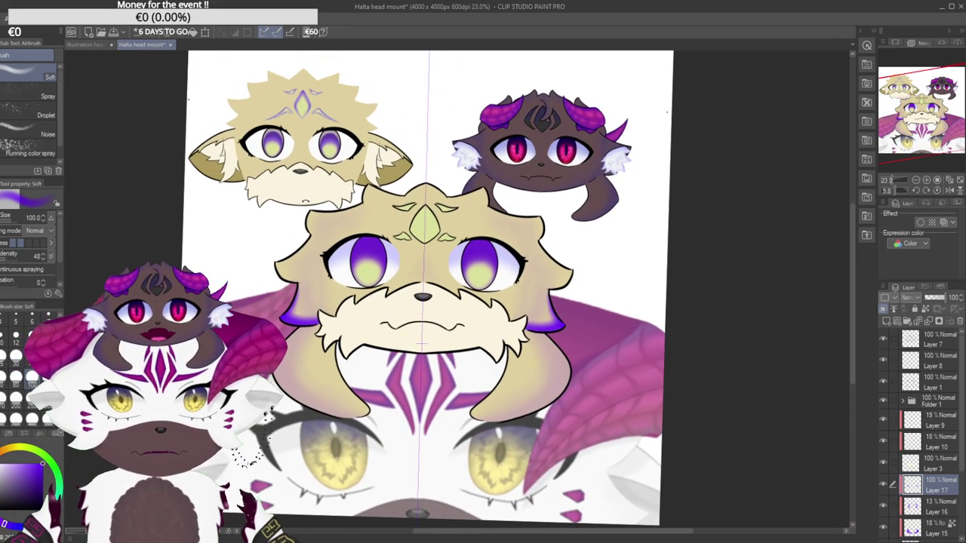
{"action": "scroll", "coordinate": [273, 224], "scroll_direction": "up", "scroll_amount": 5}
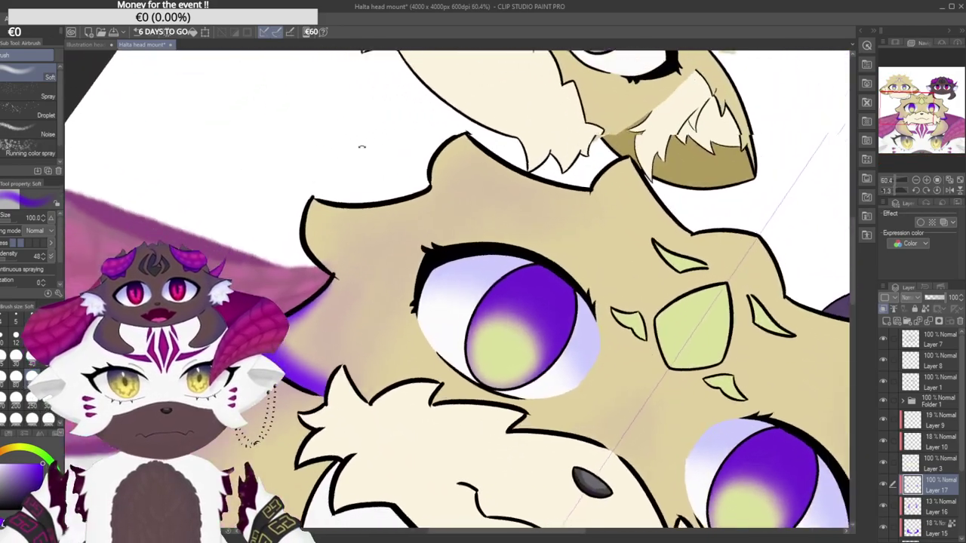
{"action": "left_click_drag", "start_coordinate": [363, 147], "coordinate": [335, 244]}
{"action": "scroll", "coordinate": [334, 243], "scroll_direction": "up", "scroll_amount": 1}
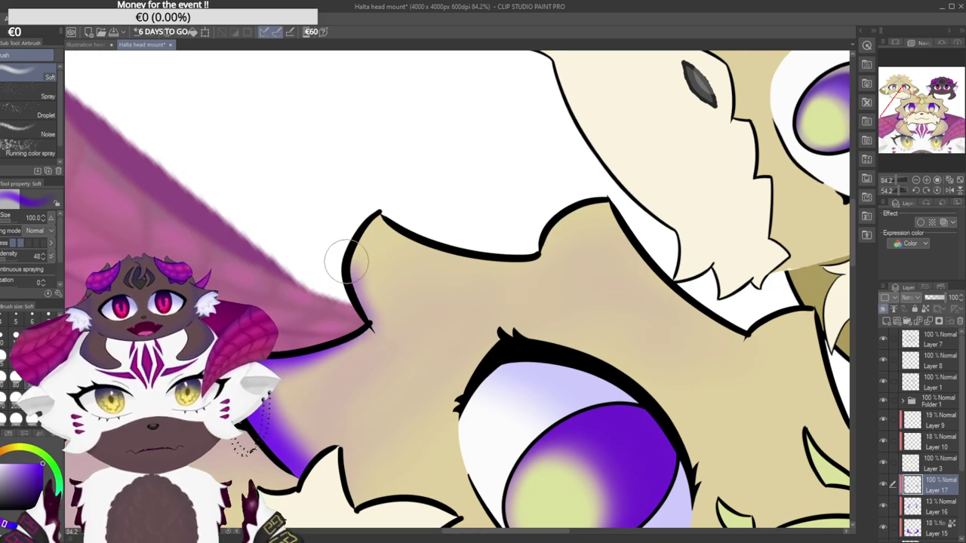
{"action": "left_click_drag", "start_coordinate": [365, 322], "coordinate": [400, 183]}
{"action": "key", "text": "ctrl+z"}
{"action": "left_click_drag", "start_coordinate": [365, 324], "coordinate": [403, 178]}
{"action": "key", "text": "ctrl+z"}
{"action": "left_click_drag", "start_coordinate": [362, 328], "coordinate": [394, 185]}
{"action": "key", "text": "ctrl+z"}
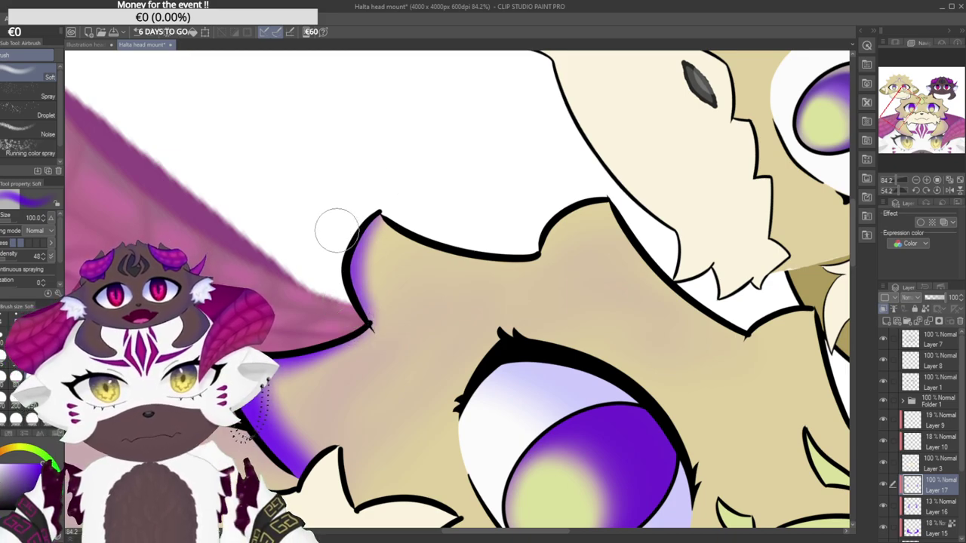
{"action": "left_click_drag", "start_coordinate": [352, 211], "coordinate": [340, 256]}
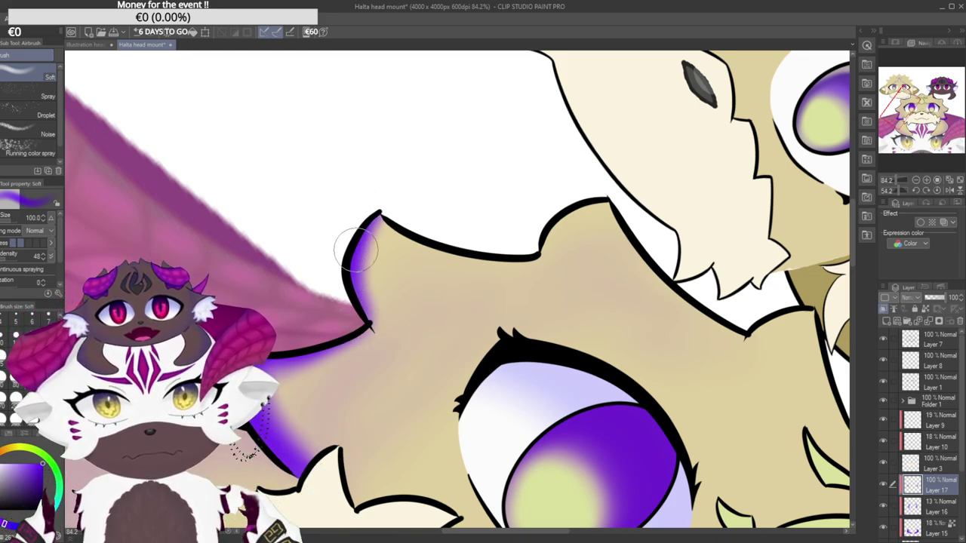
{"action": "left_click_drag", "start_coordinate": [405, 151], "coordinate": [362, 273]}
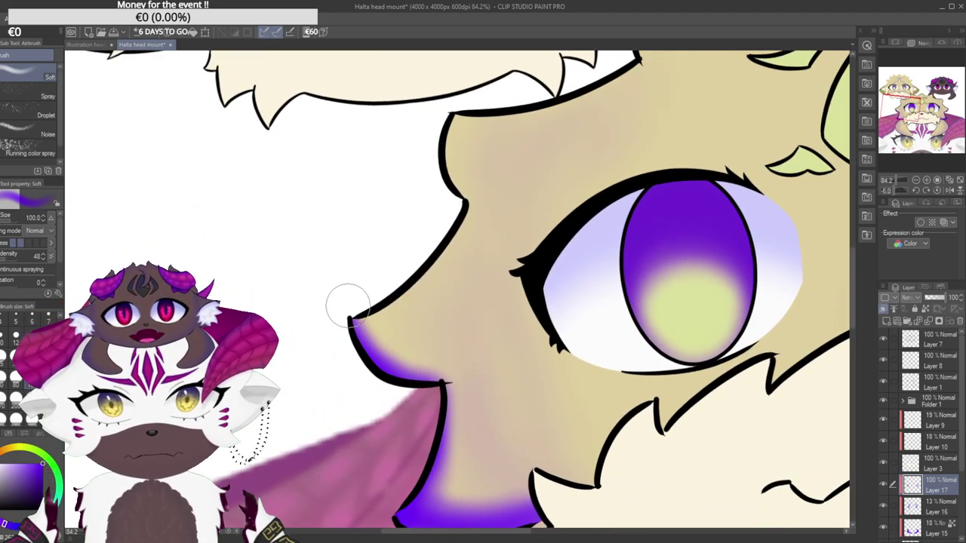
Airbrush violet edge shading along the outer edge of the upper tufts beside the forehead on Layer 17.
{"action": "mouse_move", "coordinate": [423, 218]}
{"action": "left_mouse_down"}
{"action": "mouse_move", "coordinate": [386, 170]}
{"action": "mouse_move", "coordinate": [386, 149]}
{"action": "left_mouse_up"}
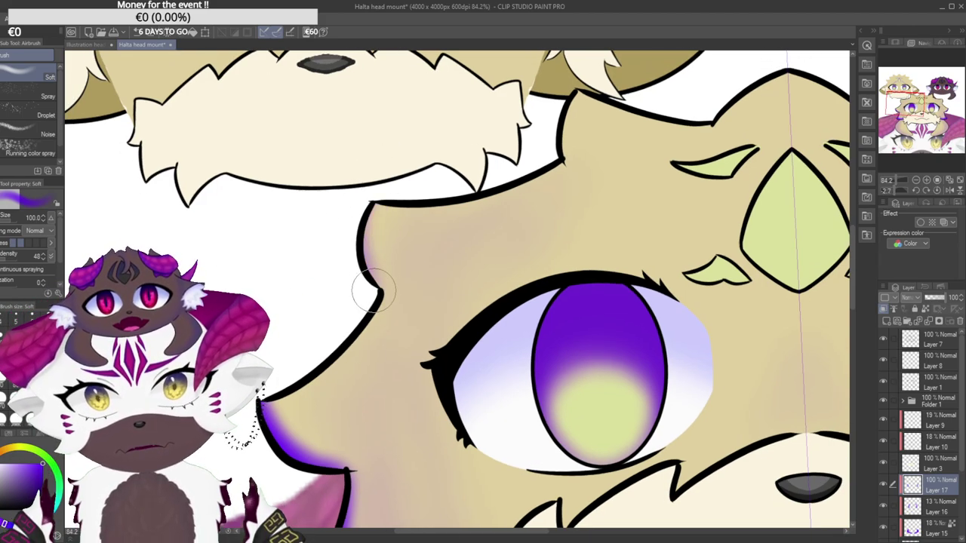
{"action": "mouse_move", "coordinate": [369, 290]}
{"action": "left_mouse_down"}
{"action": "mouse_move", "coordinate": [390, 167]}
{"action": "mouse_move", "coordinate": [372, 294]}
{"action": "mouse_move", "coordinate": [387, 182]}
{"action": "left_mouse_up"}
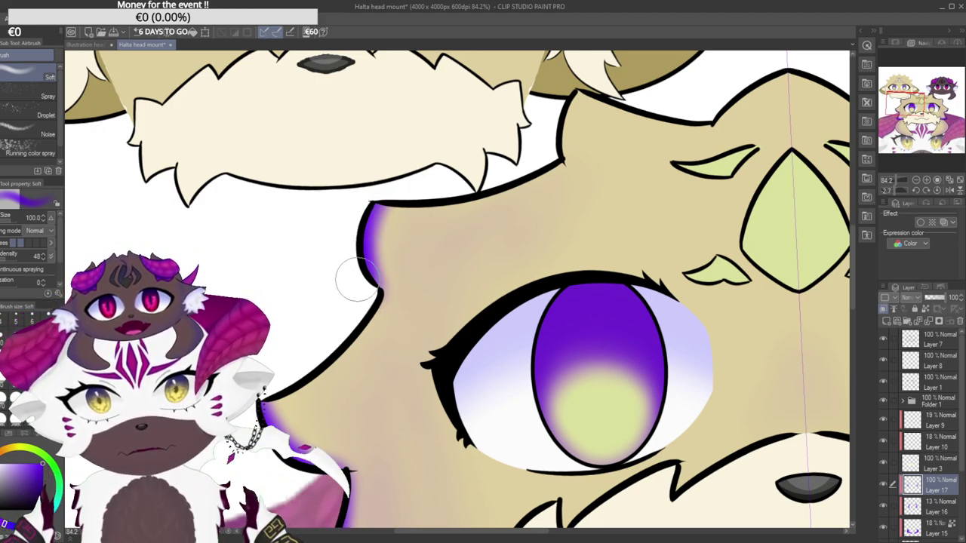
{"action": "mouse_move", "coordinate": [375, 292]}
{"action": "left_mouse_down"}
{"action": "mouse_move", "coordinate": [373, 240]}
{"action": "mouse_move", "coordinate": [408, 188]}
{"action": "left_mouse_up"}
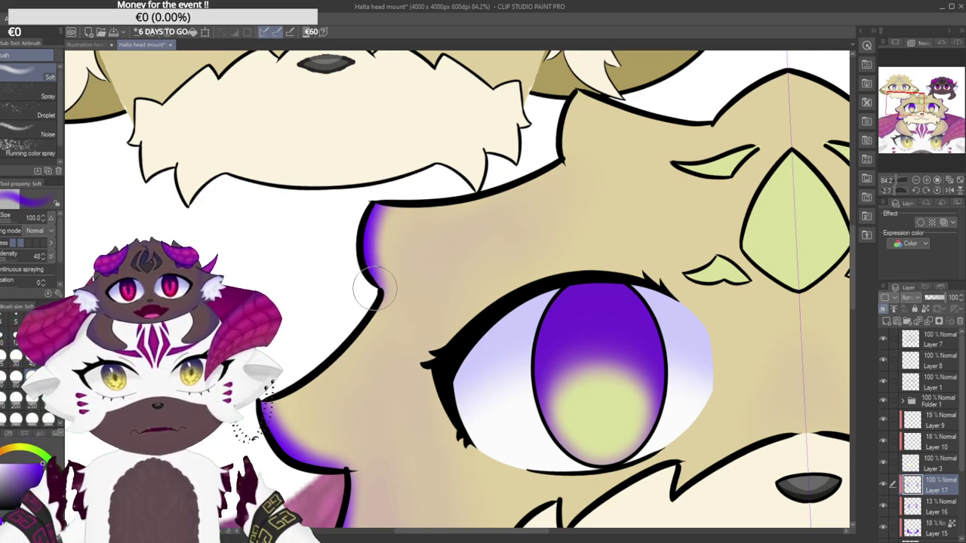
{"action": "left_click_drag", "start_coordinate": [378, 196], "coordinate": [370, 226]}
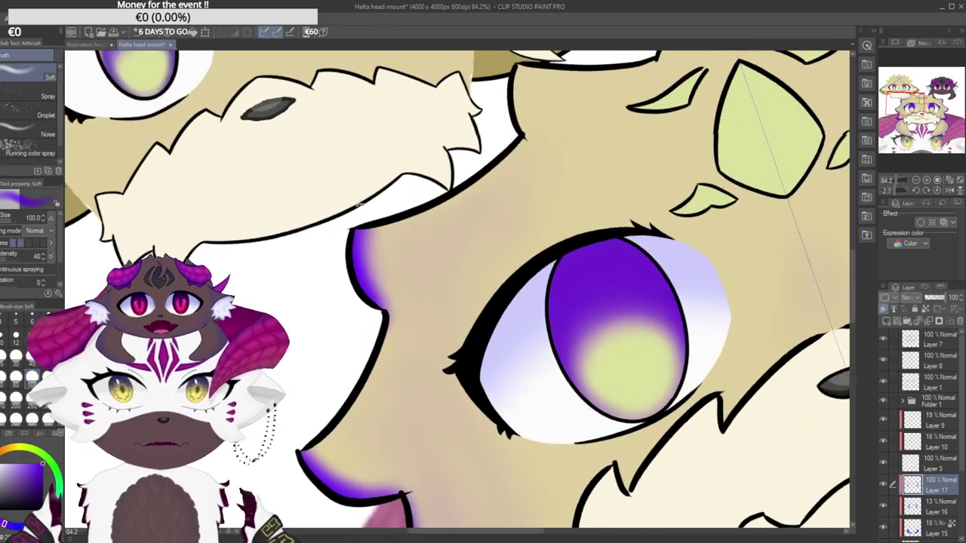
{"action": "left_click_drag", "start_coordinate": [388, 325], "coordinate": [322, 338]}
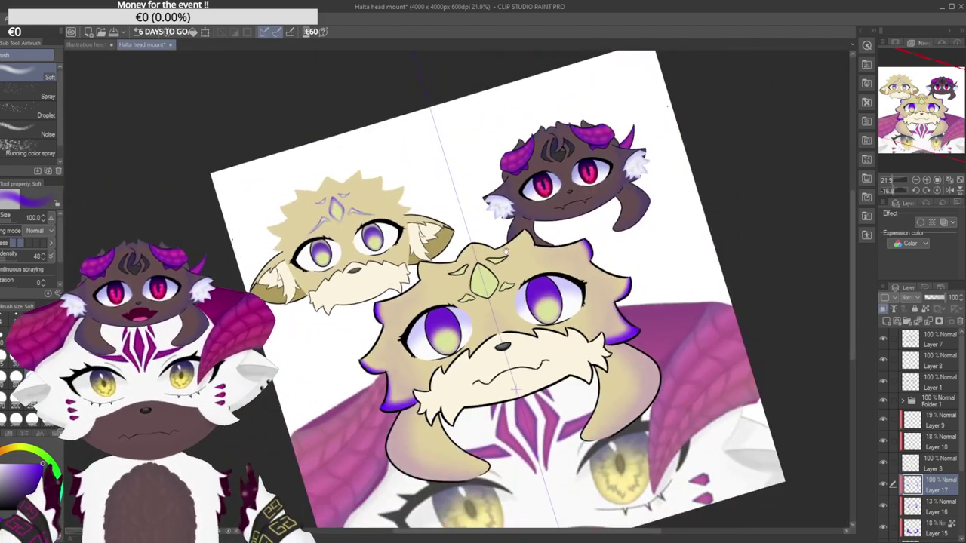
Airbrush violet edge shading onto the forehead tufts on either side of the crown on Layer 17.
{"action": "left_click_drag", "start_coordinate": [521, 220], "coordinate": [530, 233]}
{"action": "mouse_move", "coordinate": [429, 235]}
{"action": "left_mouse_down"}
{"action": "mouse_move", "coordinate": [462, 243]}
{"action": "mouse_move", "coordinate": [414, 304]}
{"action": "mouse_move", "coordinate": [423, 260]}
{"action": "mouse_move", "coordinate": [395, 338]}
{"action": "mouse_move", "coordinate": [435, 249]}
{"action": "mouse_move", "coordinate": [407, 260]}
{"action": "mouse_move", "coordinate": [400, 324]}
{"action": "mouse_move", "coordinate": [492, 216]}
{"action": "mouse_move", "coordinate": [414, 328]}
{"action": "mouse_move", "coordinate": [467, 219]}
{"action": "mouse_move", "coordinate": [377, 332]}
{"action": "mouse_move", "coordinate": [396, 296]}
{"action": "mouse_move", "coordinate": [407, 321]}
{"action": "mouse_move", "coordinate": [419, 298]}
{"action": "mouse_move", "coordinate": [411, 313]}
{"action": "mouse_move", "coordinate": [443, 309]}
{"action": "mouse_move", "coordinate": [381, 311]}
{"action": "mouse_move", "coordinate": [422, 304]}
{"action": "mouse_move", "coordinate": [441, 281]}
{"action": "mouse_move", "coordinate": [418, 313]}
{"action": "mouse_move", "coordinate": [486, 255]}
{"action": "left_mouse_up"}
{"action": "scroll", "coordinate": [460, 242], "scroll_direction": "up", "scroll_amount": 2}
{"action": "mouse_move", "coordinate": [548, 224]}
{"action": "left_mouse_down"}
{"action": "mouse_move", "coordinate": [584, 319]}
{"action": "mouse_move", "coordinate": [467, 320]}
{"action": "left_mouse_up"}
{"action": "left_click_drag", "start_coordinate": [388, 326], "coordinate": [373, 307]}
{"action": "mouse_move", "coordinate": [427, 367]}
{"action": "left_mouse_down"}
{"action": "mouse_move", "coordinate": [393, 256]}
{"action": "mouse_move", "coordinate": [429, 395]}
{"action": "mouse_move", "coordinate": [398, 196]}
{"action": "mouse_move", "coordinate": [418, 386]}
{"action": "mouse_move", "coordinate": [392, 186]}
{"action": "mouse_move", "coordinate": [403, 368]}
{"action": "mouse_move", "coordinate": [388, 195]}
{"action": "mouse_move", "coordinate": [392, 319]}
{"action": "mouse_move", "coordinate": [429, 384]}
{"action": "mouse_move", "coordinate": [396, 276]}
{"action": "left_mouse_up"}
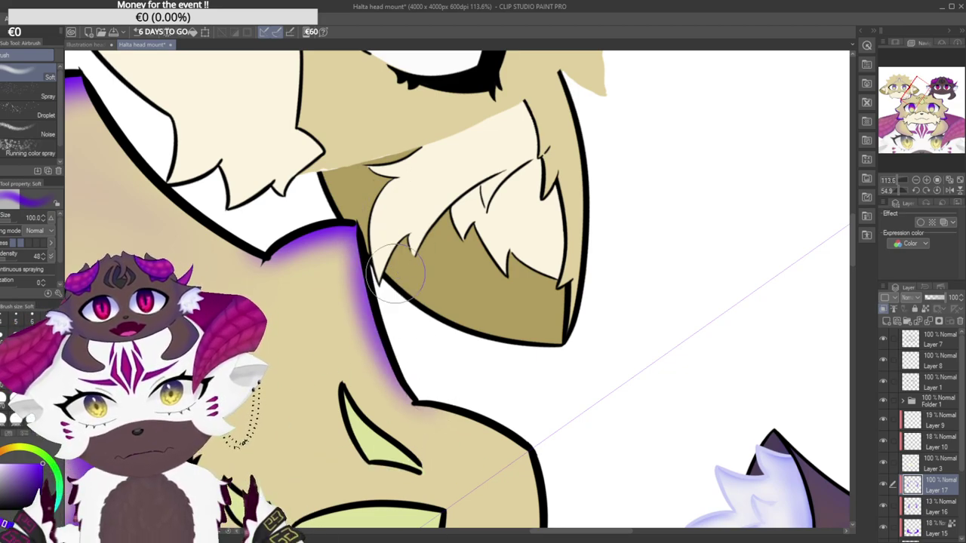
Airbrush violet edge shading along the central tuft at the top of the head on Layer 17, undoing unwanted strokes.
{"action": "left_click_drag", "start_coordinate": [518, 329], "coordinate": [516, 249]}
{"action": "left_click_drag", "start_coordinate": [517, 248], "coordinate": [330, 238]}
{"action": "left_click_drag", "start_coordinate": [330, 238], "coordinate": [323, 267]}
{"action": "mouse_move", "coordinate": [405, 379]}
{"action": "left_mouse_down"}
{"action": "mouse_move", "coordinate": [405, 326]}
{"action": "mouse_move", "coordinate": [435, 285]}
{"action": "mouse_move", "coordinate": [408, 376]}
{"action": "mouse_move", "coordinate": [409, 337]}
{"action": "mouse_move", "coordinate": [446, 271]}
{"action": "mouse_move", "coordinate": [392, 395]}
{"action": "mouse_move", "coordinate": [407, 291]}
{"action": "mouse_move", "coordinate": [388, 388]}
{"action": "mouse_move", "coordinate": [425, 250]}
{"action": "mouse_move", "coordinate": [410, 298]}
{"action": "mouse_move", "coordinate": [407, 389]}
{"action": "mouse_move", "coordinate": [418, 344]}
{"action": "mouse_move", "coordinate": [477, 253]}
{"action": "mouse_move", "coordinate": [415, 403]}
{"action": "mouse_move", "coordinate": [479, 268]}
{"action": "mouse_move", "coordinate": [446, 383]}
{"action": "mouse_move", "coordinate": [424, 379]}
{"action": "mouse_move", "coordinate": [434, 331]}
{"action": "mouse_move", "coordinate": [476, 248]}
{"action": "mouse_move", "coordinate": [454, 327]}
{"action": "mouse_move", "coordinate": [414, 391]}
{"action": "mouse_move", "coordinate": [470, 256]}
{"action": "left_mouse_up"}
{"action": "key", "text": "ctrl+z"}
{"action": "key", "text": "ctrl+z"}
{"action": "mouse_move", "coordinate": [420, 386]}
{"action": "left_mouse_down"}
{"action": "mouse_move", "coordinate": [431, 263]}
{"action": "mouse_move", "coordinate": [414, 366]}
{"action": "mouse_move", "coordinate": [463, 254]}
{"action": "mouse_move", "coordinate": [538, 250]}
{"action": "mouse_move", "coordinate": [567, 323]}
{"action": "mouse_move", "coordinate": [652, 408]}
{"action": "mouse_move", "coordinate": [621, 308]}
{"action": "left_mouse_up"}
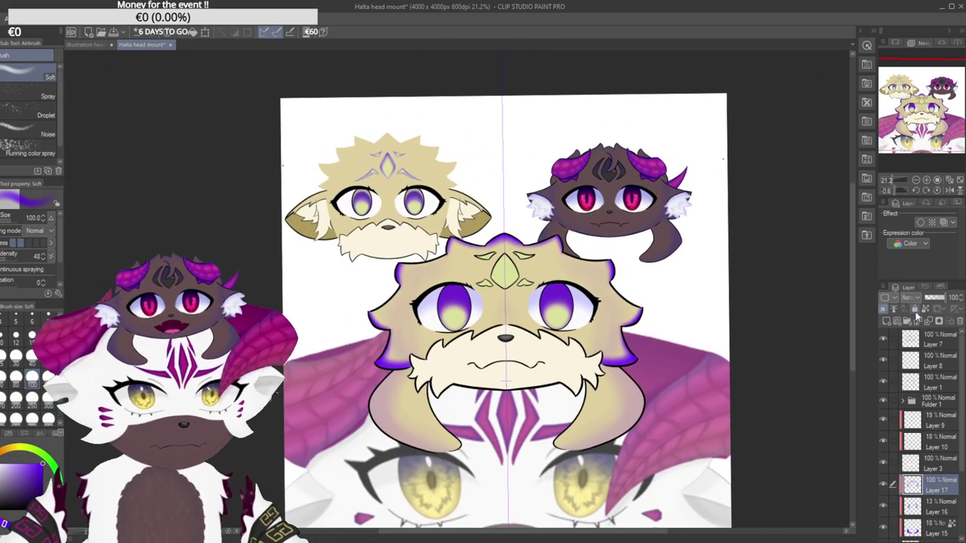
Lower the opacity of Layer 17 to 23% and check the softened tuft edges against the reference heads.
{"action": "left_click_drag", "start_coordinate": [943, 301], "coordinate": [933, 300]}
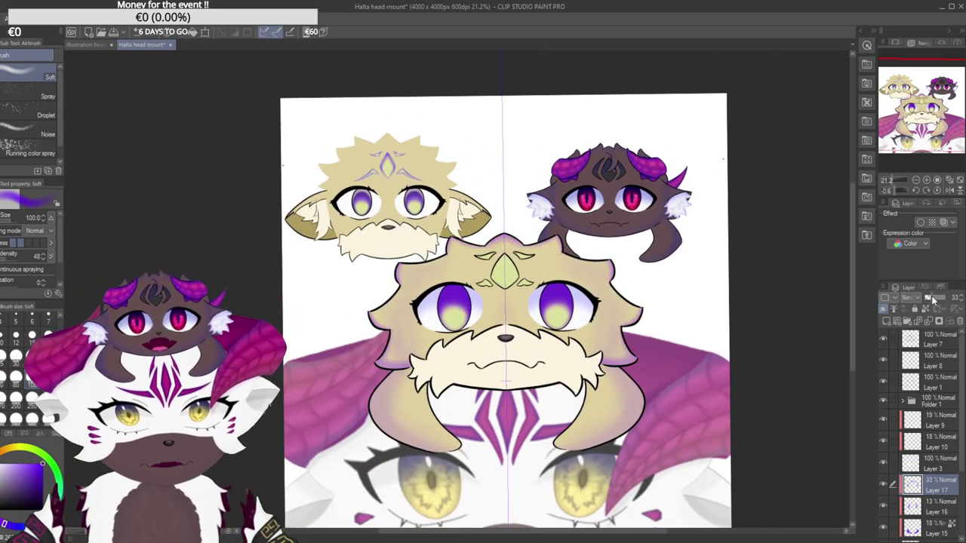
{"action": "scroll", "coordinate": [741, 307], "scroll_direction": "up", "scroll_amount": 2}
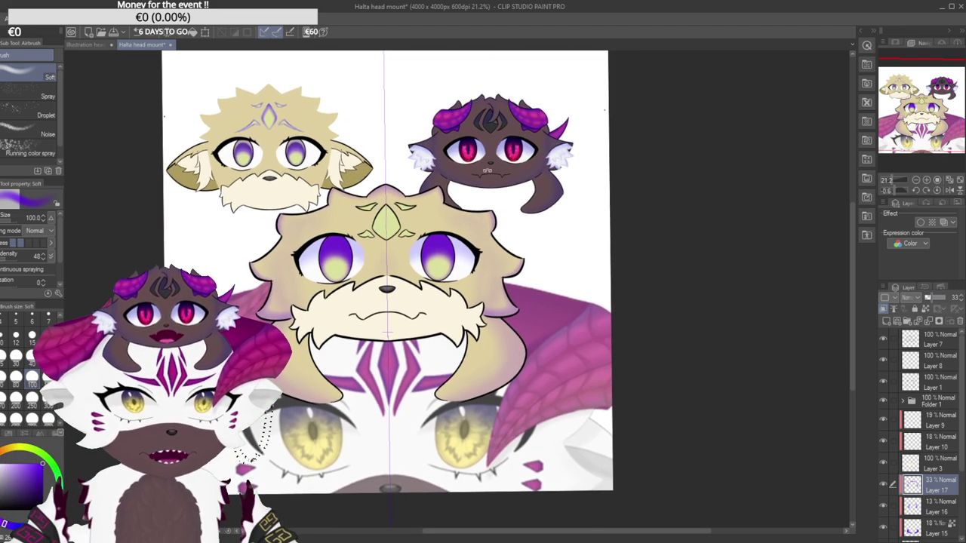
{"action": "scroll", "coordinate": [813, 296], "scroll_direction": "up", "scroll_amount": 2}
{"action": "left_click", "coordinate": [930, 299]}
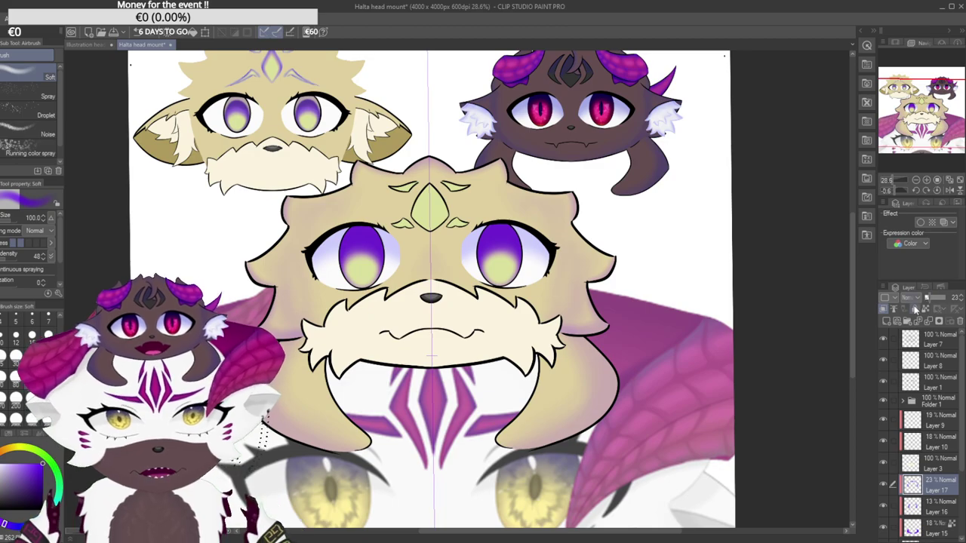
{"action": "scroll", "coordinate": [623, 318], "scroll_direction": "down", "scroll_amount": 5}
{"action": "scroll", "coordinate": [575, 291], "scroll_direction": "up", "scroll_amount": 7}
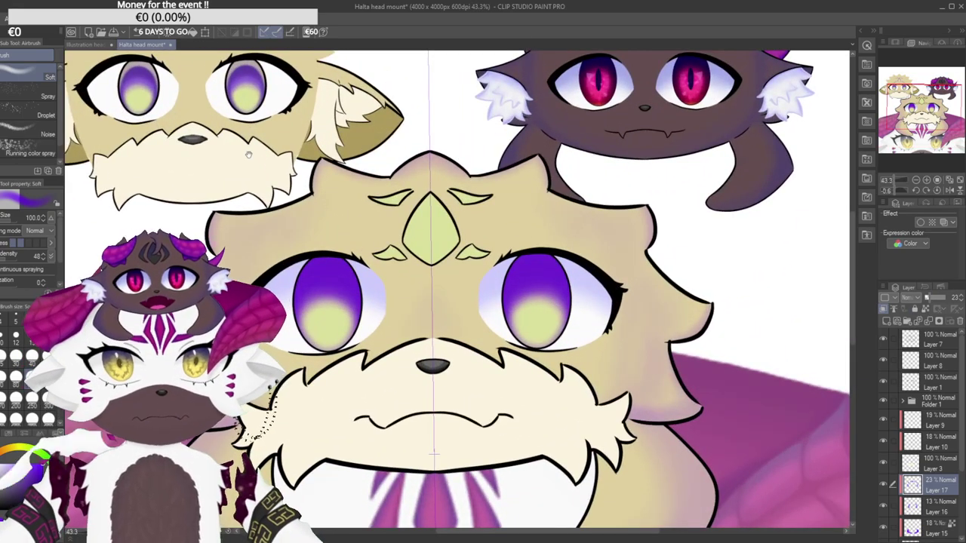
Examine the softened violet edge shading on the large head's tufts, cheeks and forehead, comparing it with the two reference heads.
{"action": "scroll", "coordinate": [456, 291], "scroll_direction": "up", "scroll_amount": 2}
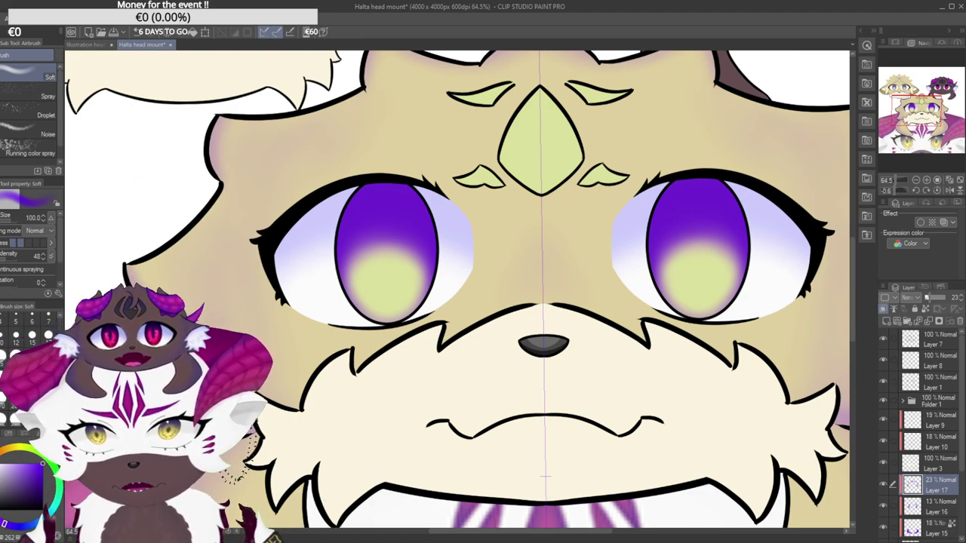
{"action": "scroll", "coordinate": [226, 414], "scroll_direction": "up", "scroll_amount": 3}
{"action": "scroll", "coordinate": [227, 415], "scroll_direction": "down", "scroll_amount": 4}
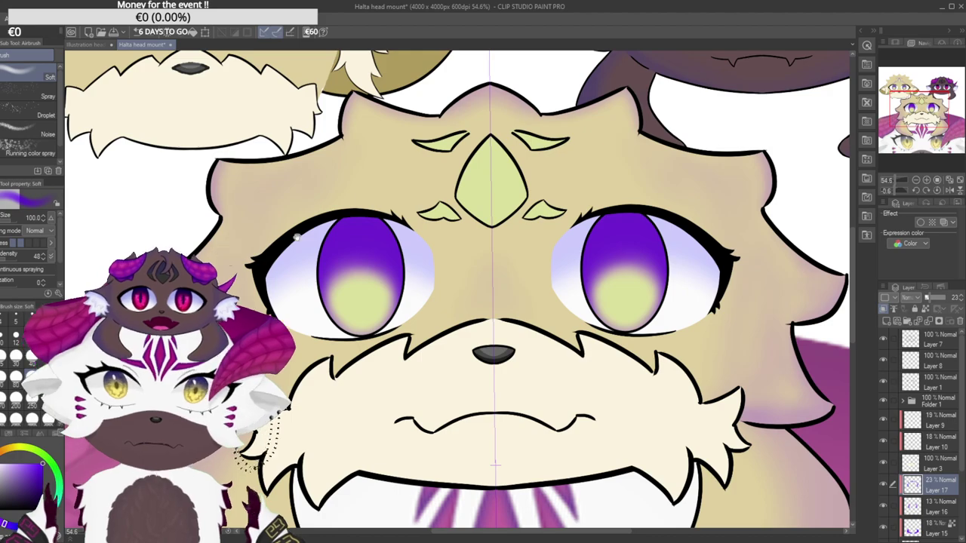
{"action": "scroll", "coordinate": [296, 235], "scroll_direction": "up", "scroll_amount": 2}
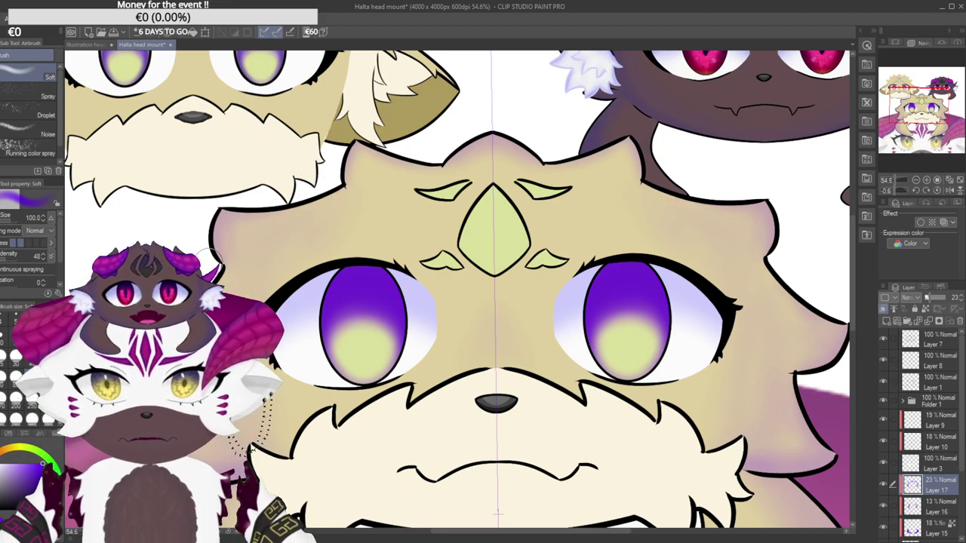
{"action": "scroll", "coordinate": [254, 192], "scroll_direction": "up", "scroll_amount": 2}
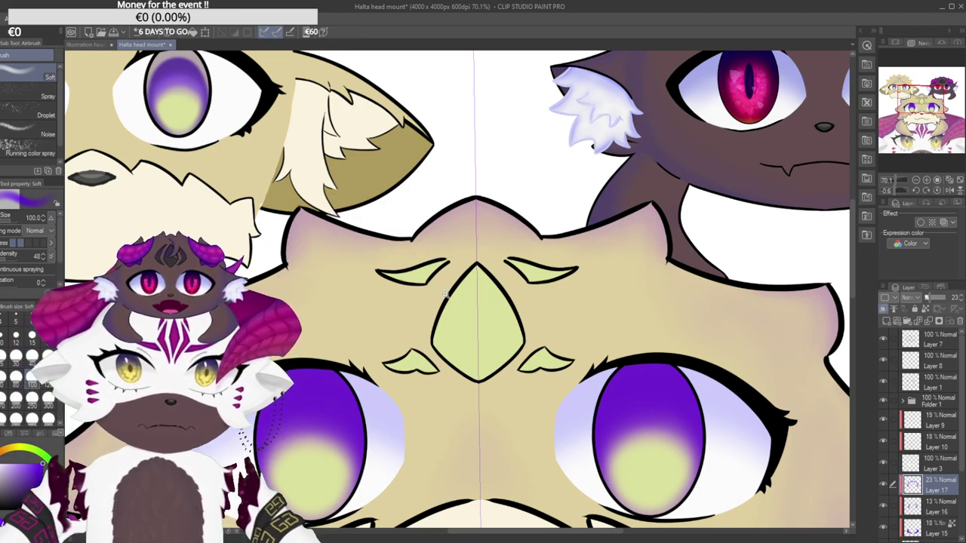
{"action": "scroll", "coordinate": [445, 294], "scroll_direction": "down", "scroll_amount": 5}
{"action": "left_click_drag", "start_coordinate": [472, 252], "coordinate": [467, 171]}
{"action": "scroll", "coordinate": [460, 275], "scroll_direction": "down", "scroll_amount": 2}
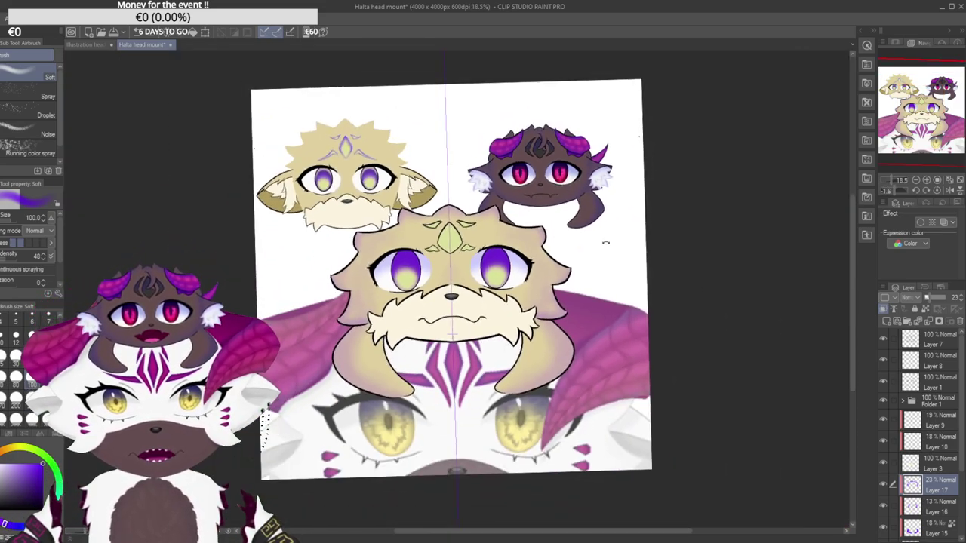
{"action": "scroll", "coordinate": [362, 301], "scroll_direction": "up", "scroll_amount": 4}
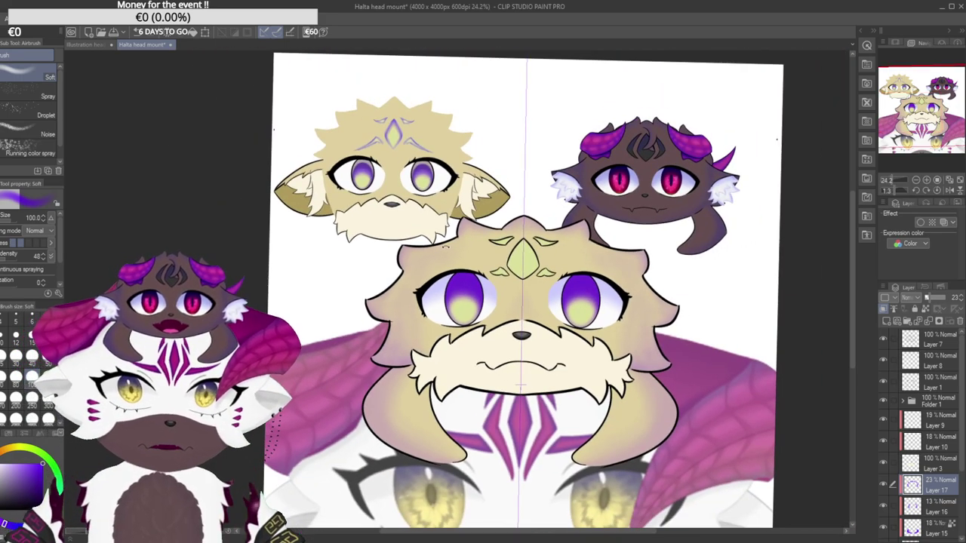
{"action": "left_click_drag", "start_coordinate": [413, 355], "coordinate": [442, 258]}
{"action": "scroll", "coordinate": [394, 347], "scroll_direction": "up", "scroll_amount": 3}
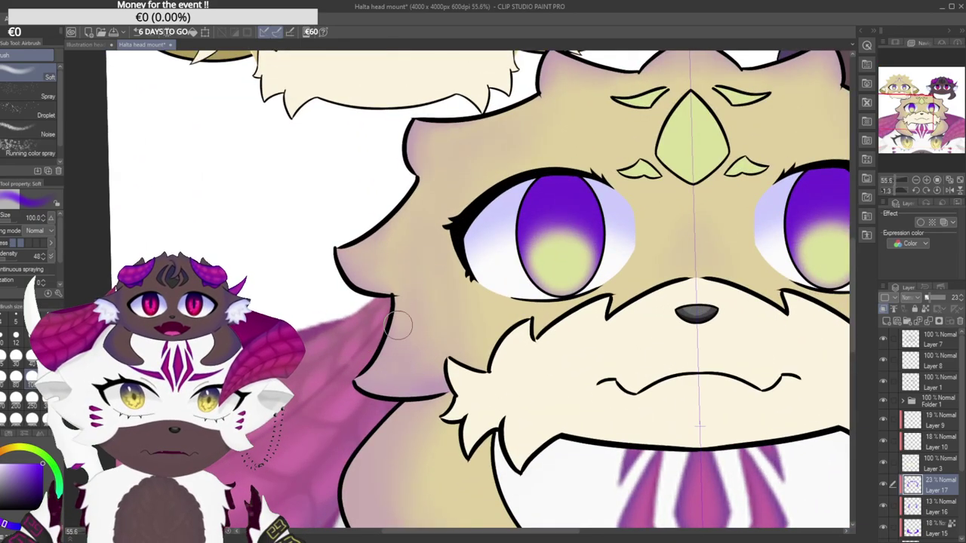
{"action": "scroll", "coordinate": [383, 390], "scroll_direction": "down", "scroll_amount": 5}
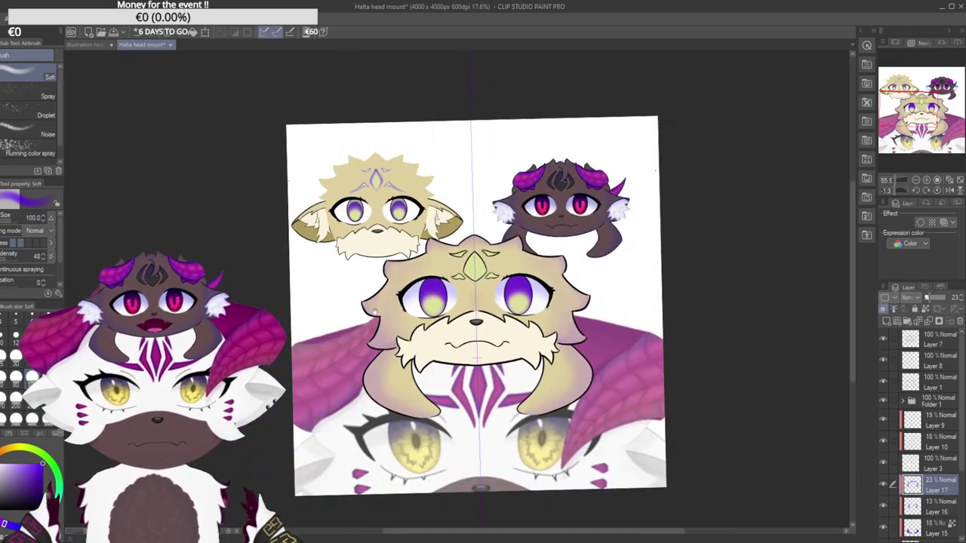
{"action": "left_click_drag", "start_coordinate": [375, 311], "coordinate": [354, 319]}
{"action": "left_click_drag", "start_coordinate": [597, 266], "coordinate": [597, 271]}
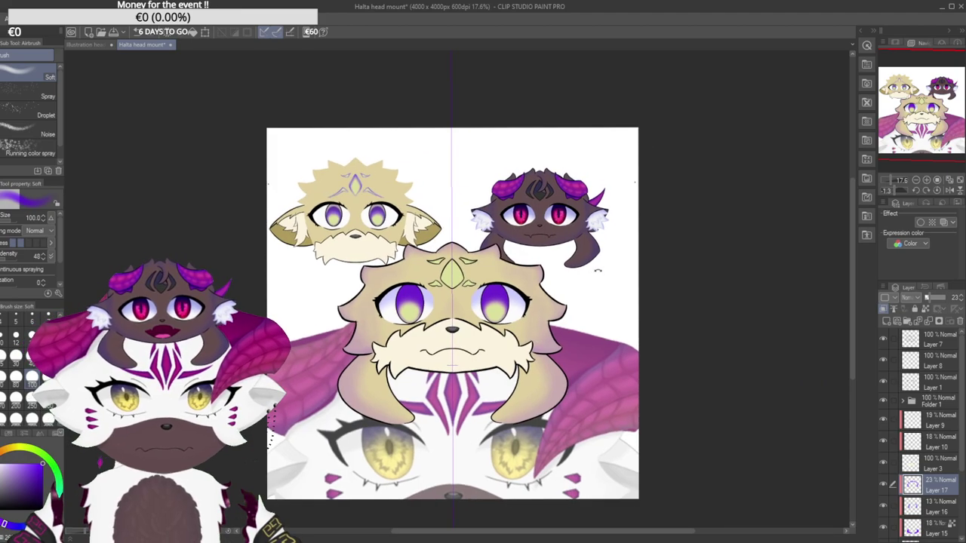
{"action": "scroll", "coordinate": [486, 354], "scroll_direction": "down", "scroll_amount": 2}
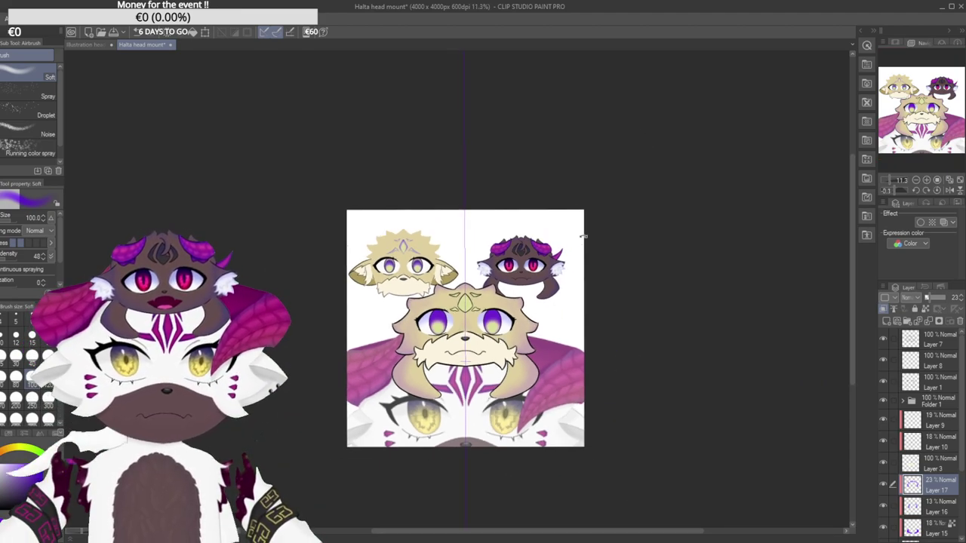
Lower the opacity of Layer 17 to 15% and compare the tuft shading with the reference heads.
{"action": "scroll", "coordinate": [534, 326], "scroll_direction": "up", "scroll_amount": 2}
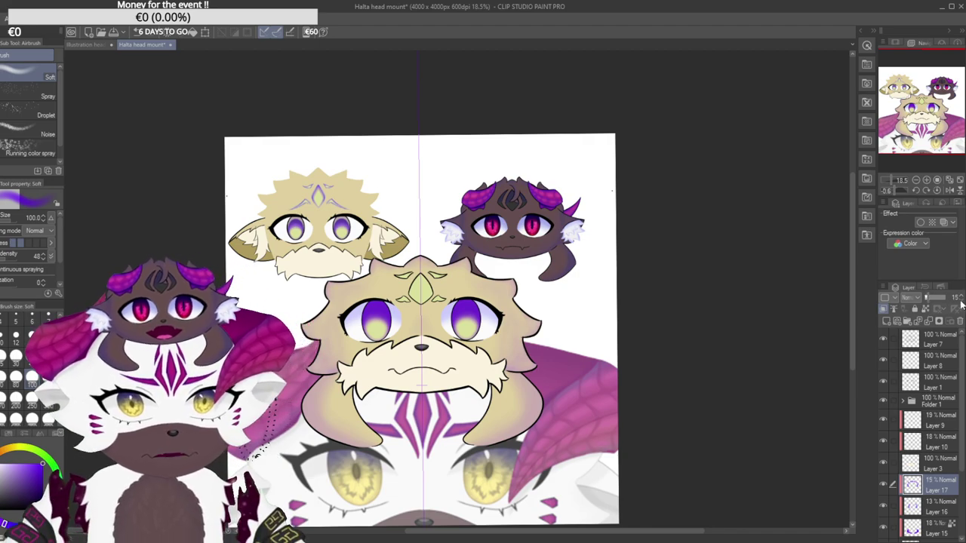
{"action": "scroll", "coordinate": [619, 351], "scroll_direction": "down", "scroll_amount": 2}
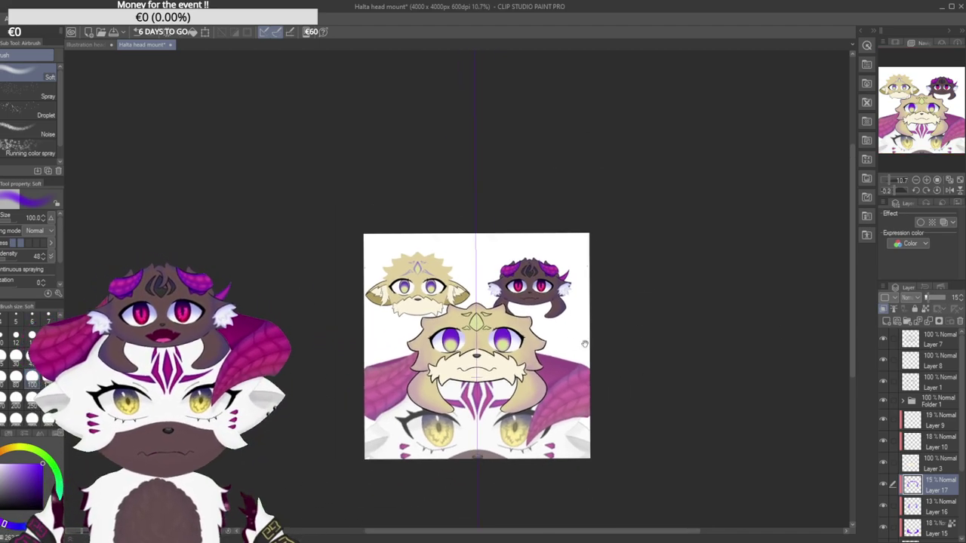
{"action": "scroll", "coordinate": [540, 334], "scroll_direction": "up", "scroll_amount": 3}
{"action": "scroll", "coordinate": [541, 335], "scroll_direction": "up", "scroll_amount": 4}
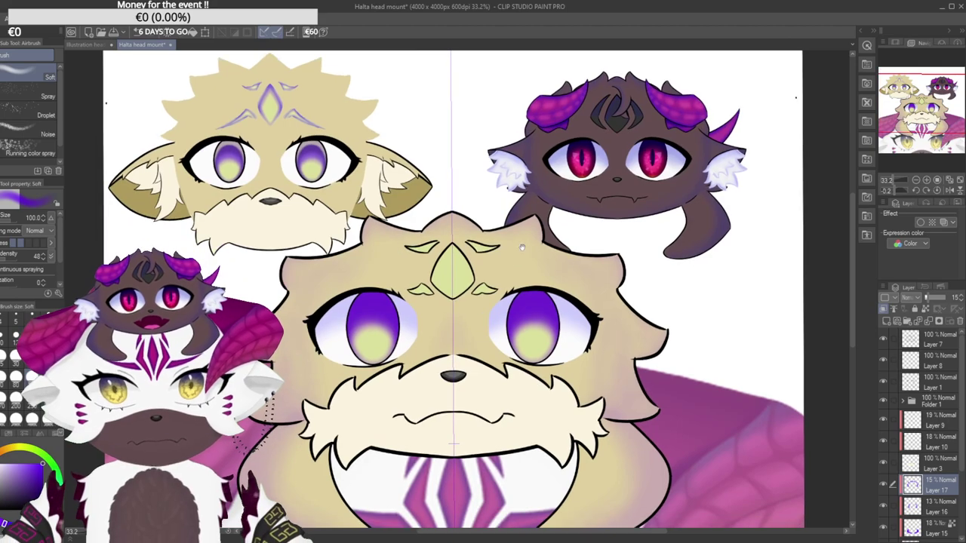
{"action": "left_click_drag", "start_coordinate": [544, 202], "coordinate": [563, 197]}
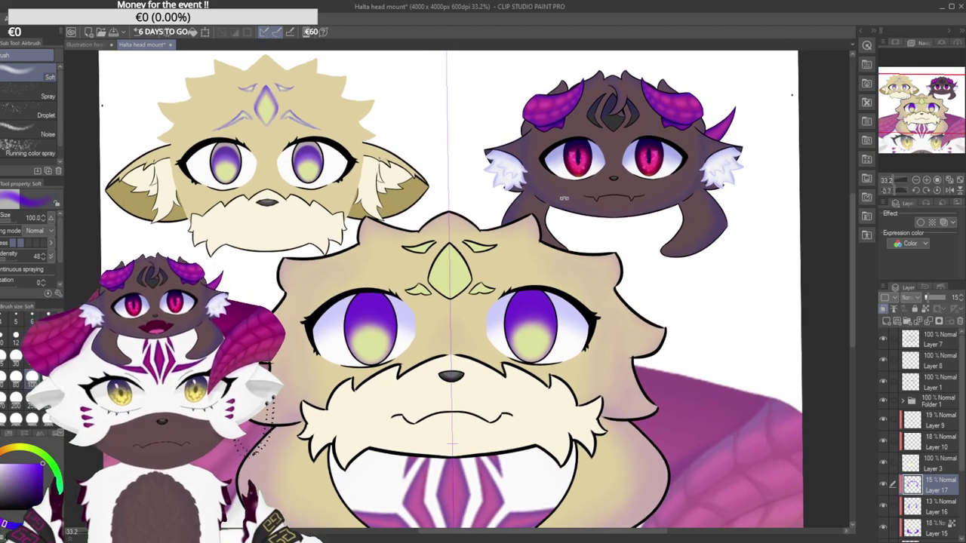
{"action": "left_click_drag", "start_coordinate": [698, 285], "coordinate": [711, 281]}
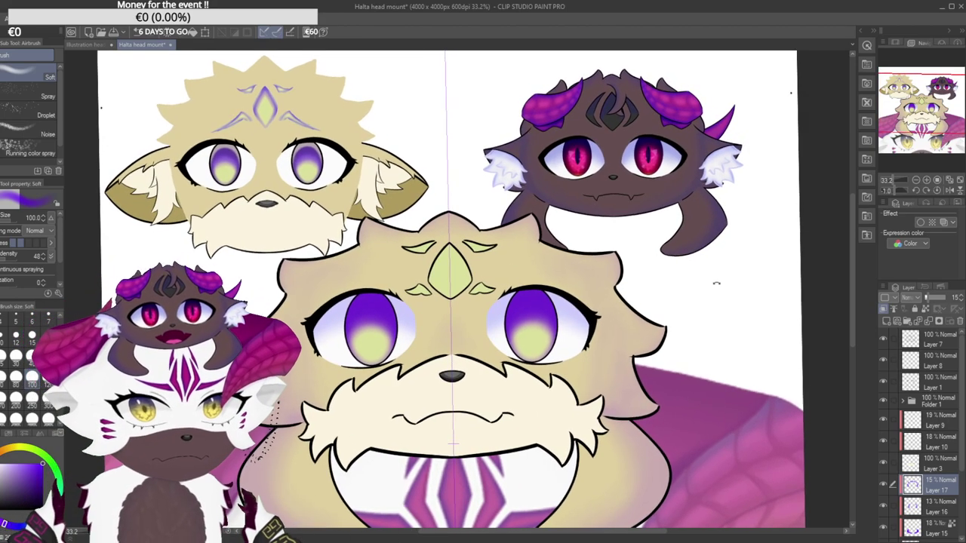
Toggle Layer 3's visibility to identify its content, and add a new layer clipped to it.
{"action": "left_click", "coordinate": [883, 464]}
{"action": "left_click", "coordinate": [884, 463]}
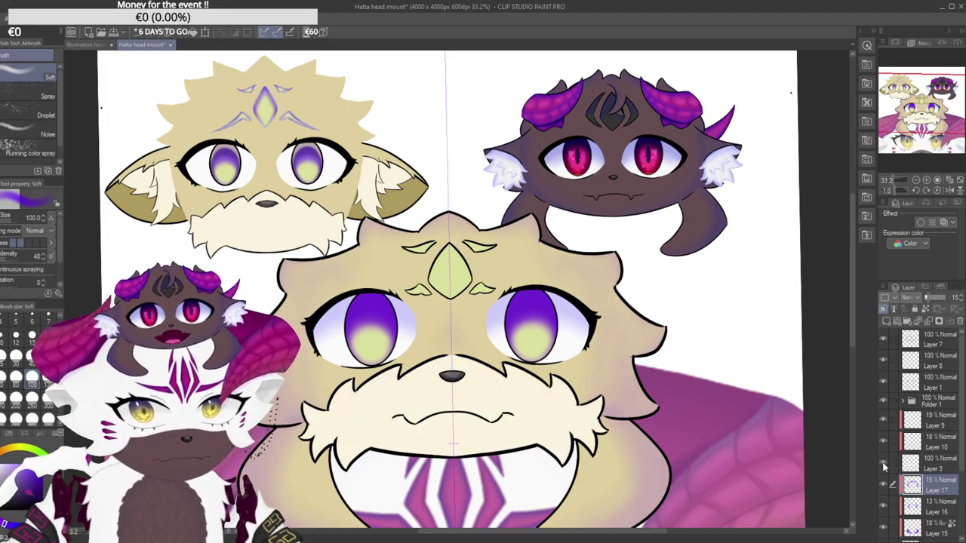
{"action": "left_click", "coordinate": [915, 466]}
{"action": "left_click", "coordinate": [888, 322]}
{"action": "left_click_drag", "start_coordinate": [498, 445], "coordinate": [520, 404]}
{"action": "left_click_drag", "start_coordinate": [330, 233], "coordinate": [331, 228]}
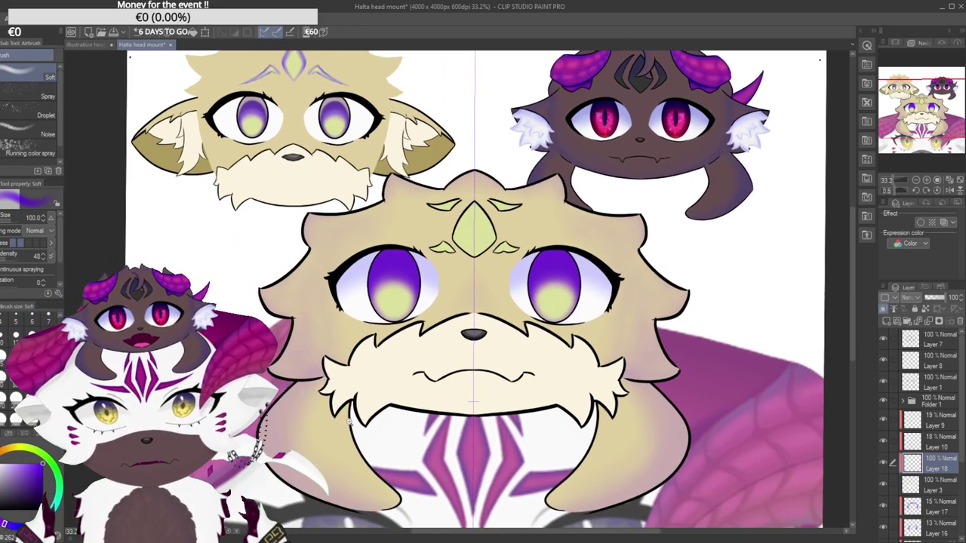
Start airbrushing purple shading inside the muzzle's lower-left fur tuft on Layer 18, with the Soft airbrush at size 80.
{"action": "scroll", "coordinate": [406, 408], "scroll_direction": "up", "scroll_amount": 1}
{"action": "scroll", "coordinate": [449, 376], "scroll_direction": "up", "scroll_amount": 6}
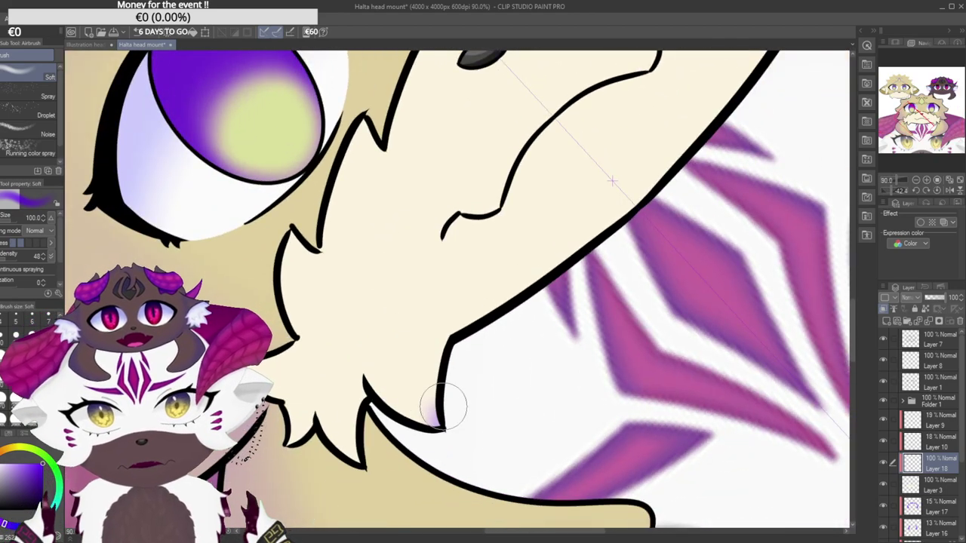
{"action": "mouse_move", "coordinate": [443, 408]}
{"action": "left_mouse_down"}
{"action": "mouse_move", "coordinate": [460, 349]}
{"action": "mouse_move", "coordinate": [451, 437]}
{"action": "mouse_move", "coordinate": [442, 372]}
{"action": "mouse_move", "coordinate": [452, 436]}
{"action": "mouse_move", "coordinate": [465, 349]}
{"action": "mouse_move", "coordinate": [436, 380]}
{"action": "mouse_move", "coordinate": [462, 444]}
{"action": "left_mouse_up"}
{"action": "left_click_drag", "start_coordinate": [407, 303], "coordinate": [371, 228]}
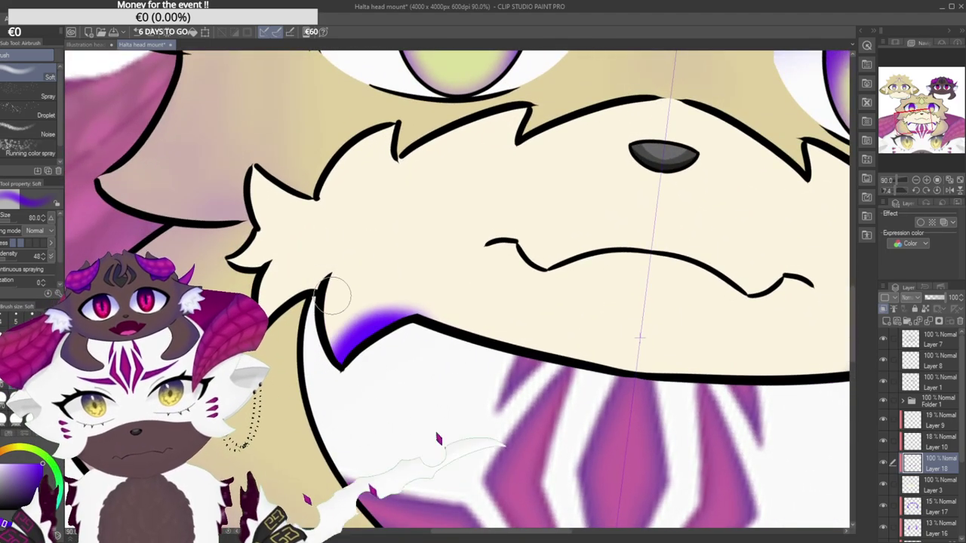
{"action": "left_click_drag", "start_coordinate": [331, 290], "coordinate": [350, 375]}
{"action": "key", "text": "ctrl+z"}
{"action": "left_click_drag", "start_coordinate": [333, 265], "coordinate": [355, 384]}
{"action": "key", "text": "ctrl+z"}
{"action": "mouse_move", "coordinate": [330, 274]}
{"action": "left_mouse_down"}
{"action": "mouse_move", "coordinate": [354, 394]}
{"action": "mouse_move", "coordinate": [341, 377]}
{"action": "mouse_move", "coordinate": [326, 305]}
{"action": "left_mouse_up"}
{"action": "key", "text": "ctrl+z"}
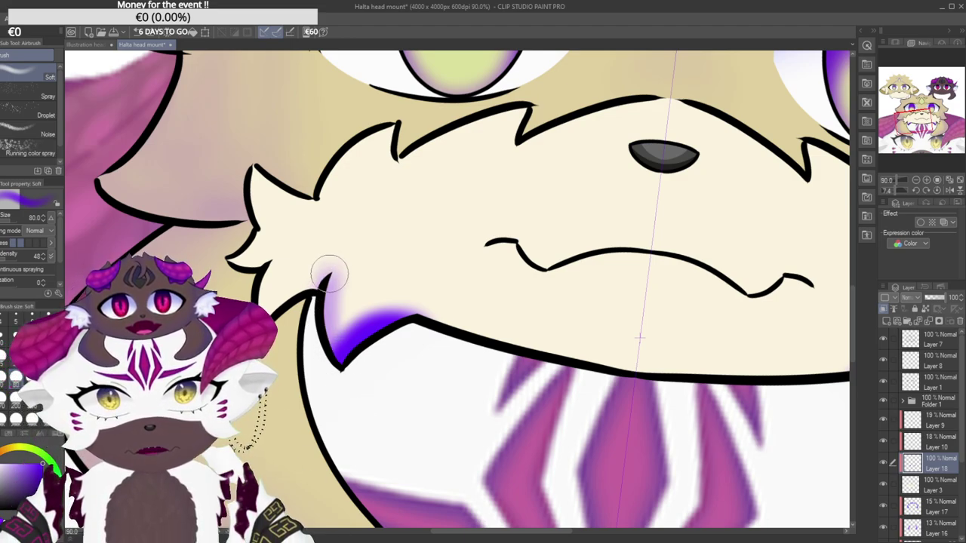
Fill the muzzle's lower-left fur tuft with soft purple, fading upward into the cream fur.
{"action": "left_click_drag", "start_coordinate": [329, 272], "coordinate": [356, 365]}
{"action": "mouse_move", "coordinate": [313, 302]}
{"action": "left_mouse_down"}
{"action": "mouse_move", "coordinate": [317, 344]}
{"action": "mouse_move", "coordinate": [335, 367]}
{"action": "left_mouse_up"}
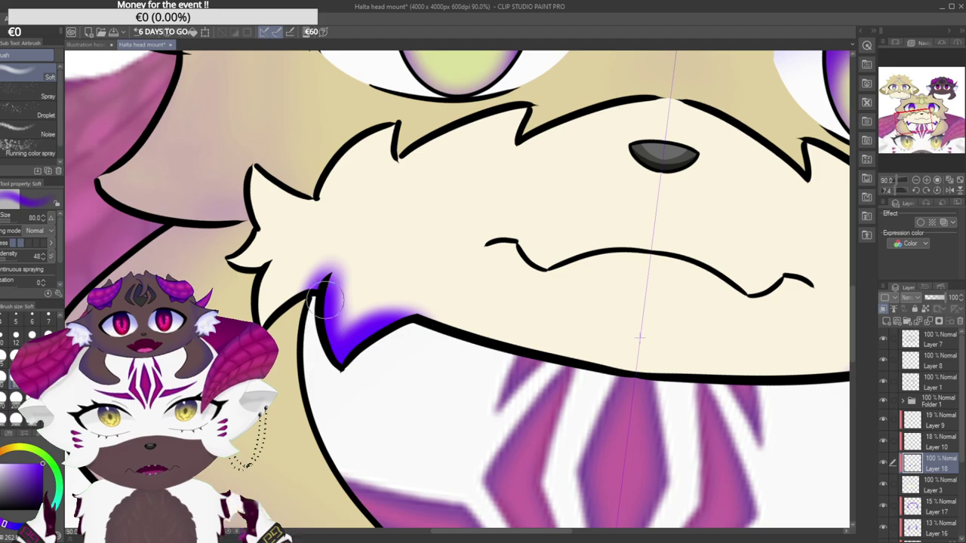
{"action": "left_click_drag", "start_coordinate": [292, 223], "coordinate": [279, 289]}
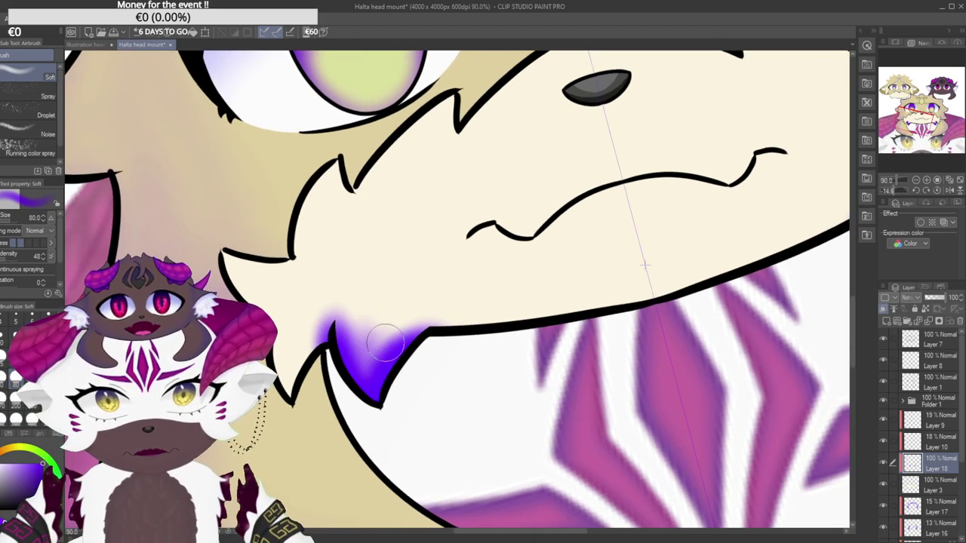
{"action": "mouse_move", "coordinate": [339, 324]}
{"action": "left_mouse_down"}
{"action": "mouse_move", "coordinate": [350, 366]}
{"action": "mouse_move", "coordinate": [357, 343]}
{"action": "mouse_move", "coordinate": [369, 353]}
{"action": "mouse_move", "coordinate": [405, 328]}
{"action": "mouse_move", "coordinate": [372, 349]}
{"action": "mouse_move", "coordinate": [382, 338]}
{"action": "mouse_move", "coordinate": [369, 318]}
{"action": "left_mouse_up"}
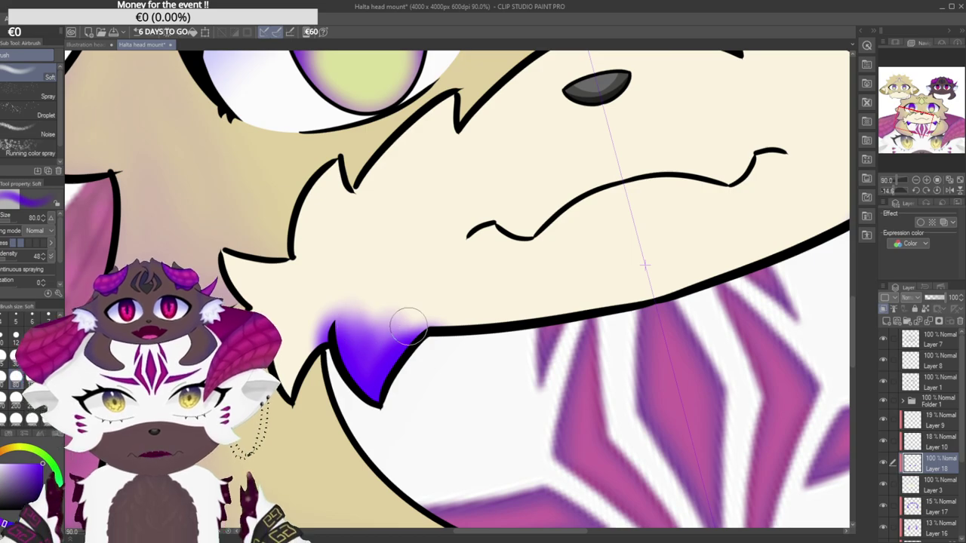
{"action": "left_click_drag", "start_coordinate": [443, 341], "coordinate": [422, 358]}
{"action": "left_click_drag", "start_coordinate": [305, 285], "coordinate": [314, 350]}
{"action": "left_click_drag", "start_coordinate": [323, 414], "coordinate": [326, 416]}
{"action": "left_click_drag", "start_coordinate": [335, 392], "coordinate": [369, 306]}
Airbrush purple into the two smaller fur tips beside the muzzle's lower-left tuft, blending them with the shaded area.
{"action": "scroll", "coordinate": [407, 336], "scroll_direction": "up", "scroll_amount": 2}
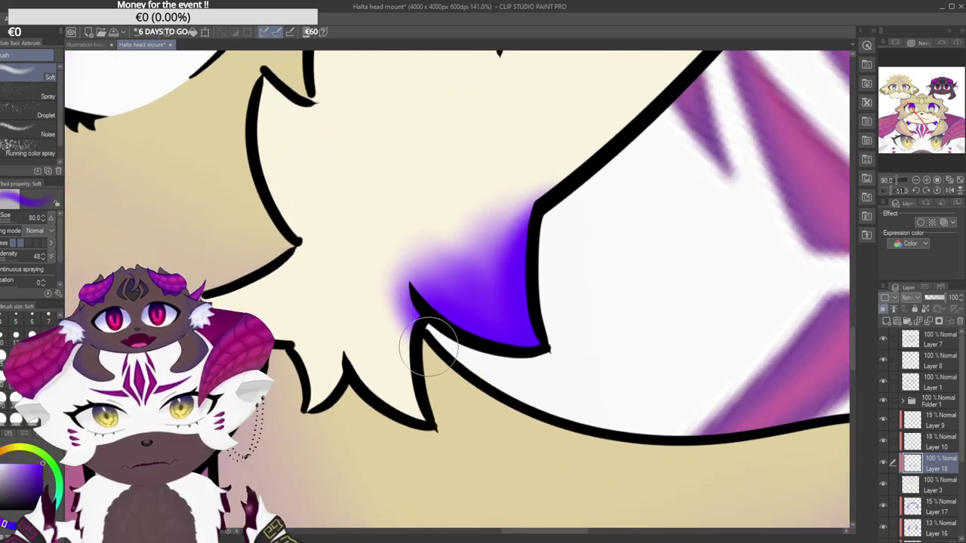
{"action": "mouse_move", "coordinate": [445, 412]}
{"action": "left_mouse_down"}
{"action": "mouse_move", "coordinate": [442, 398]}
{"action": "mouse_move", "coordinate": [384, 430]}
{"action": "mouse_move", "coordinate": [394, 427]}
{"action": "left_mouse_up"}
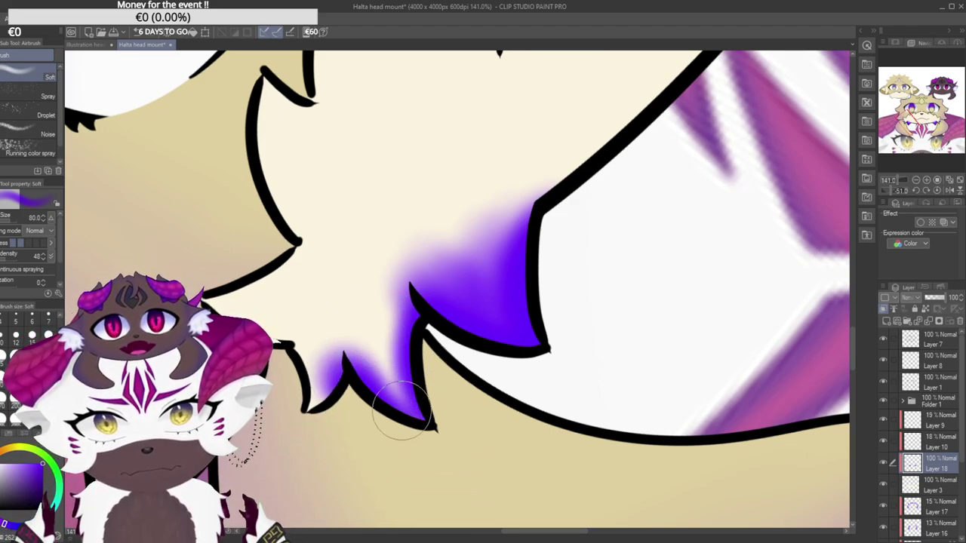
{"action": "mouse_move", "coordinate": [374, 319]}
{"action": "left_mouse_down"}
{"action": "mouse_move", "coordinate": [392, 284]}
{"action": "mouse_move", "coordinate": [352, 361]}
{"action": "left_mouse_up"}
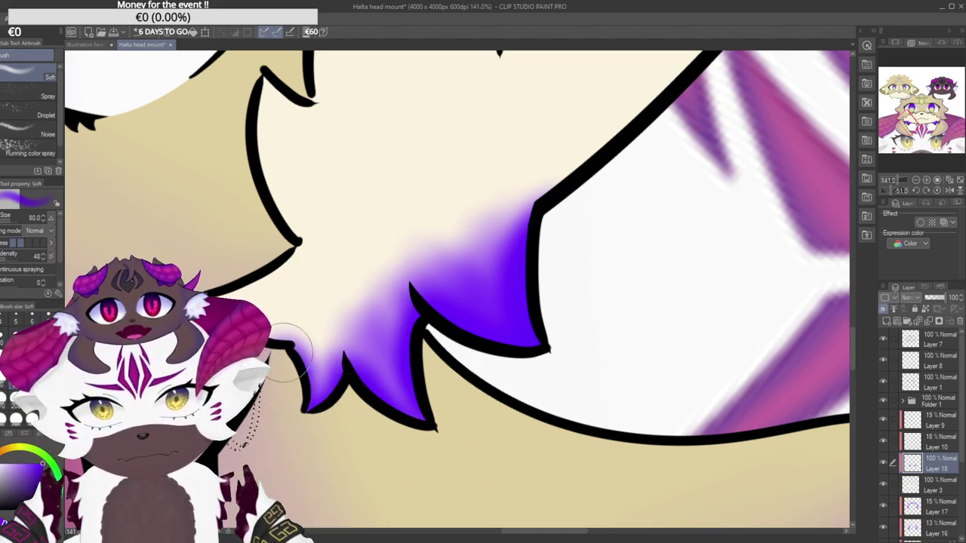
{"action": "mouse_move", "coordinate": [325, 393]}
{"action": "left_mouse_down"}
{"action": "mouse_move", "coordinate": [327, 325]}
{"action": "mouse_move", "coordinate": [357, 316]}
{"action": "left_mouse_up"}
Shade the edges of the muzzle's outermost left fur point with purple, fading inward.
{"action": "mouse_move", "coordinate": [267, 175]}
{"action": "left_mouse_down"}
{"action": "mouse_move", "coordinate": [365, 65]}
{"action": "mouse_move", "coordinate": [319, 255]}
{"action": "left_mouse_up"}
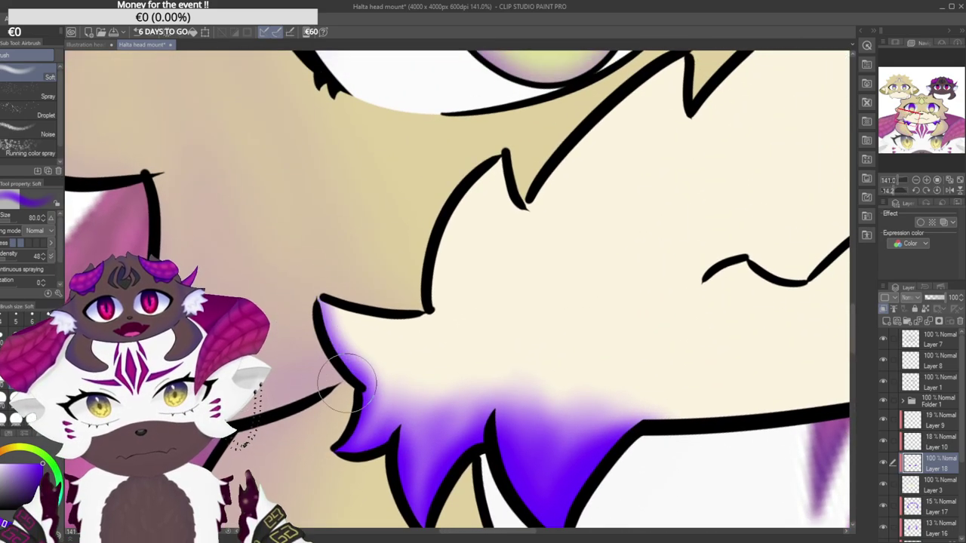
{"action": "left_click_drag", "start_coordinate": [315, 292], "coordinate": [380, 302]}
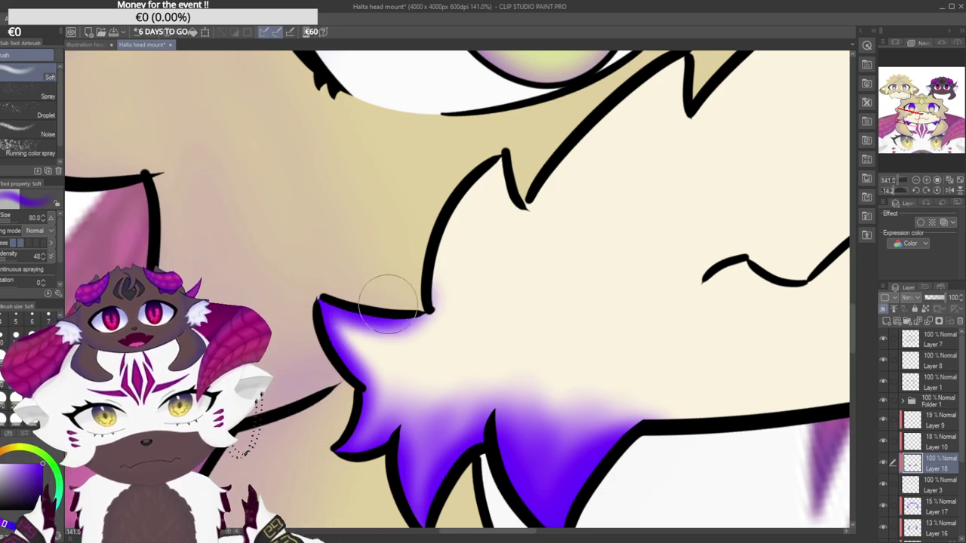
{"action": "mouse_move", "coordinate": [349, 344]}
{"action": "left_mouse_down"}
{"action": "mouse_move", "coordinate": [389, 333]}
{"action": "mouse_move", "coordinate": [377, 357]}
{"action": "mouse_move", "coordinate": [382, 386]}
{"action": "mouse_move", "coordinate": [451, 313]}
{"action": "left_mouse_up"}
{"action": "scroll", "coordinate": [570, 321], "scroll_direction": "down", "scroll_amount": 5}
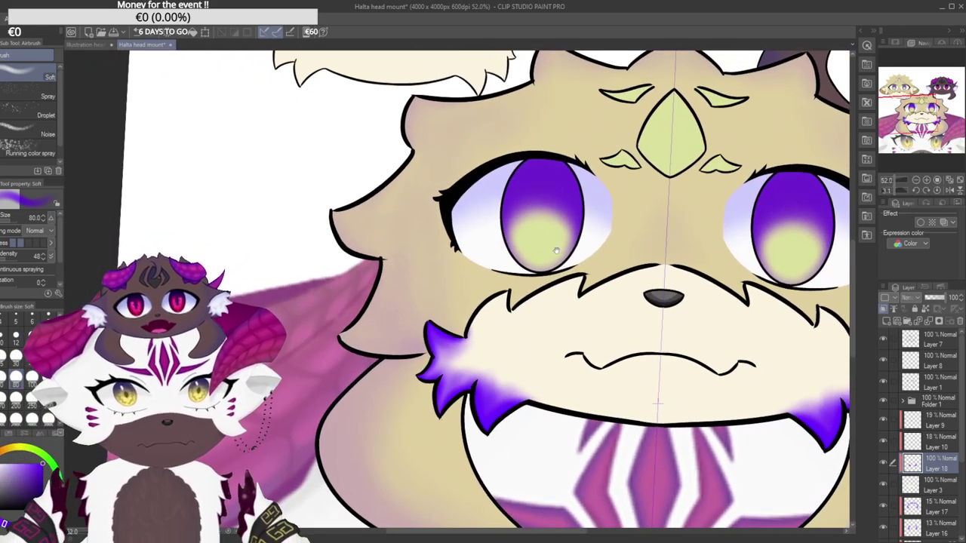
{"action": "left_click_drag", "start_coordinate": [556, 251], "coordinate": [241, 436]}
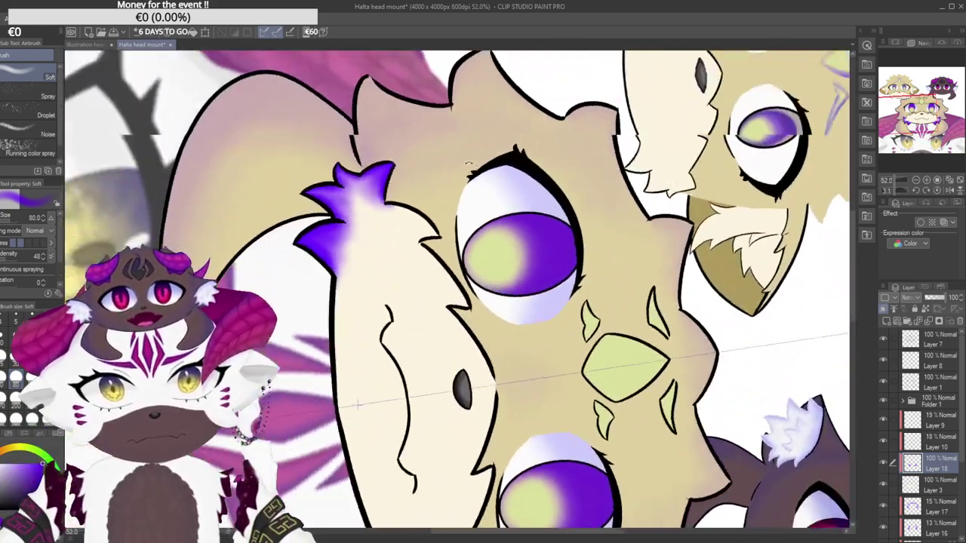
{"action": "scroll", "coordinate": [321, 172], "scroll_direction": "up", "scroll_amount": 5}
{"action": "mouse_move", "coordinate": [321, 174]}
{"action": "left_mouse_down"}
{"action": "mouse_move", "coordinate": [340, 149]}
{"action": "mouse_move", "coordinate": [329, 154]}
{"action": "mouse_move", "coordinate": [311, 400]}
{"action": "mouse_move", "coordinate": [383, 73]}
{"action": "left_mouse_up"}
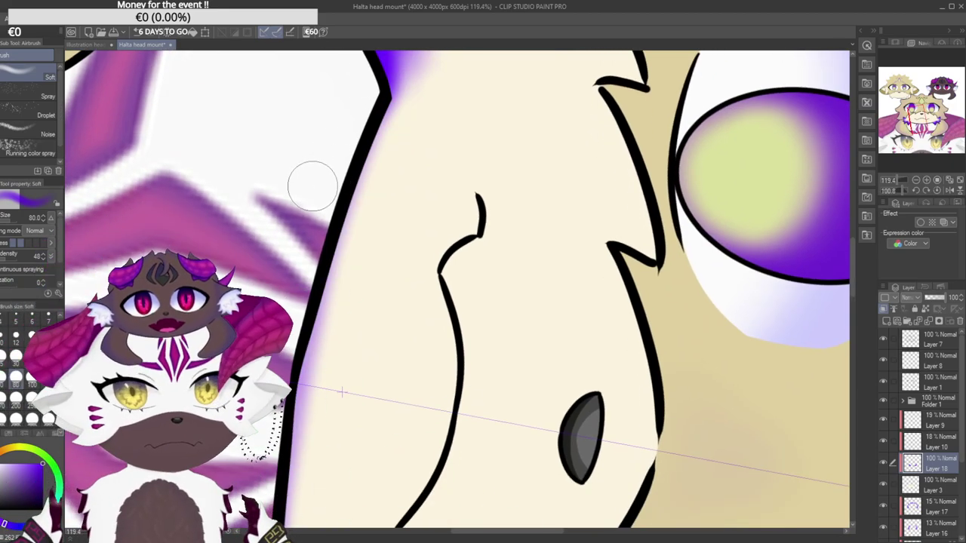
{"action": "key", "text": "ctrl+z"}
{"action": "mouse_move", "coordinate": [296, 396]}
{"action": "left_mouse_down"}
{"action": "mouse_move", "coordinate": [364, 67]}
{"action": "mouse_move", "coordinate": [295, 344]}
{"action": "mouse_move", "coordinate": [313, 258]}
{"action": "mouse_move", "coordinate": [385, 89]}
{"action": "mouse_move", "coordinate": [309, 283]}
{"action": "left_mouse_up"}
{"action": "key", "text": "ctrl+z"}
{"action": "key", "text": "ctrl+z"}
Airbrush a continuous purple gradient along the muzzle's lower edge, from the side tuft across the chin centre.
{"action": "left_click_drag", "start_coordinate": [390, 79], "coordinate": [276, 396]}
{"action": "left_click_drag", "start_coordinate": [393, 84], "coordinate": [303, 434]}
{"action": "mouse_move", "coordinate": [390, 86]}
{"action": "left_mouse_down"}
{"action": "mouse_move", "coordinate": [308, 362]}
{"action": "mouse_move", "coordinate": [363, 215]}
{"action": "mouse_move", "coordinate": [302, 458]}
{"action": "mouse_move", "coordinate": [339, 276]}
{"action": "left_mouse_up"}
{"action": "key", "text": "ctrl+z"}
{"action": "left_click_drag", "start_coordinate": [364, 184], "coordinate": [303, 456]}
{"action": "left_click_drag", "start_coordinate": [332, 301], "coordinate": [312, 431]}
{"action": "mouse_move", "coordinate": [365, 123]}
{"action": "left_mouse_down"}
{"action": "mouse_move", "coordinate": [319, 354]}
{"action": "mouse_move", "coordinate": [326, 367]}
{"action": "left_mouse_up"}
{"action": "left_click_drag", "start_coordinate": [438, 410], "coordinate": [459, 428]}
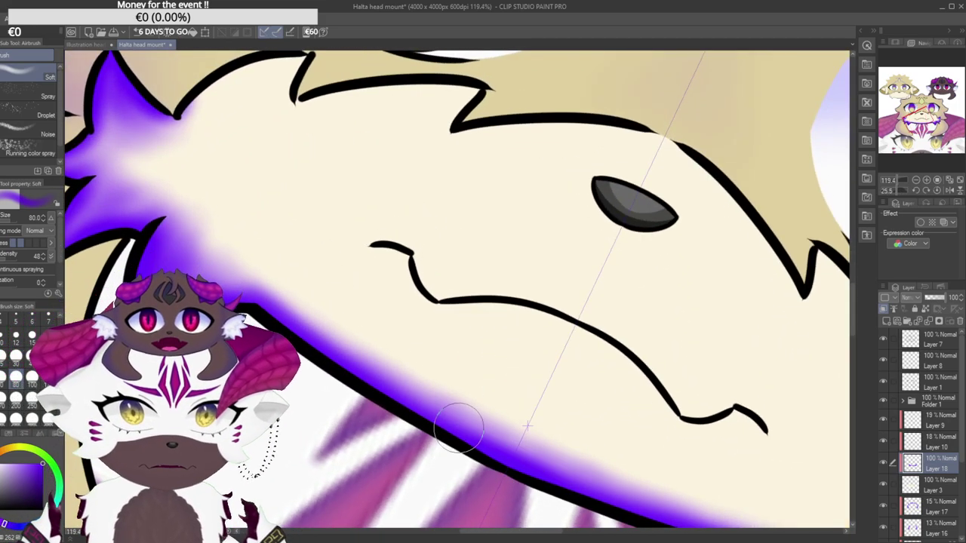
{"action": "left_click_drag", "start_coordinate": [500, 457], "coordinate": [390, 390]}
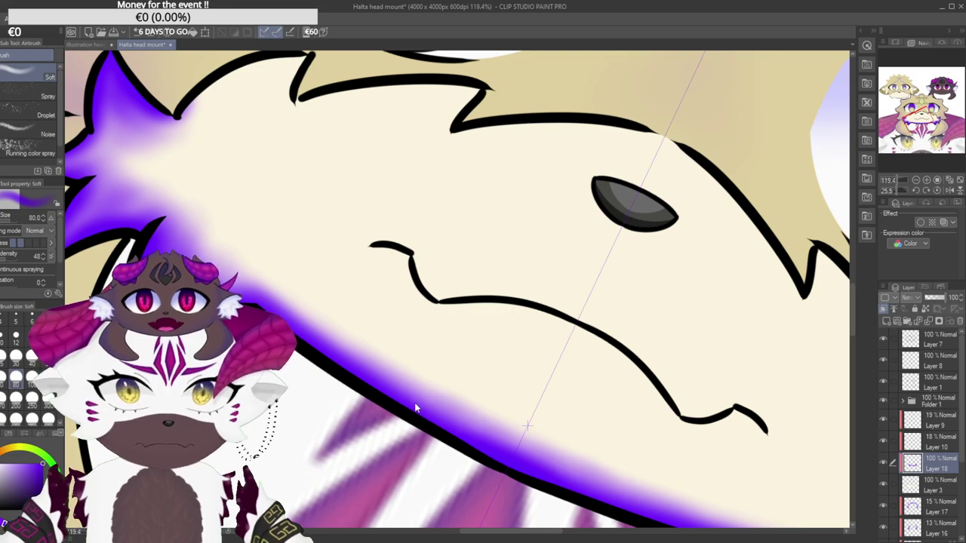
{"action": "left_click_drag", "start_coordinate": [465, 443], "coordinate": [428, 421]}
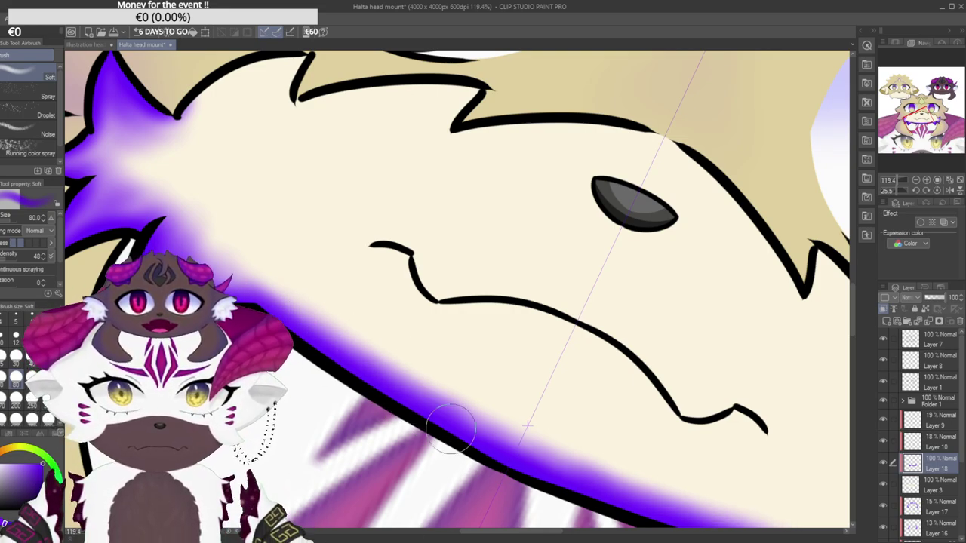
Widen the purple gradient upward from the chin line toward the mouth.
{"action": "left_click_drag", "start_coordinate": [258, 173], "coordinate": [233, 226]}
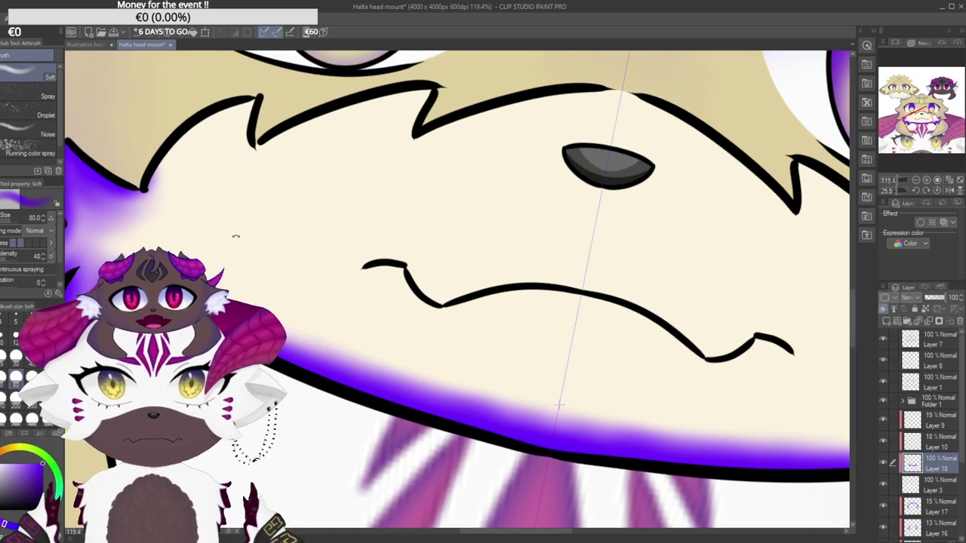
{"action": "mouse_move", "coordinate": [332, 352]}
{"action": "left_mouse_down"}
{"action": "mouse_move", "coordinate": [552, 417]}
{"action": "mouse_move", "coordinate": [550, 405]}
{"action": "mouse_move", "coordinate": [472, 398]}
{"action": "left_mouse_up"}
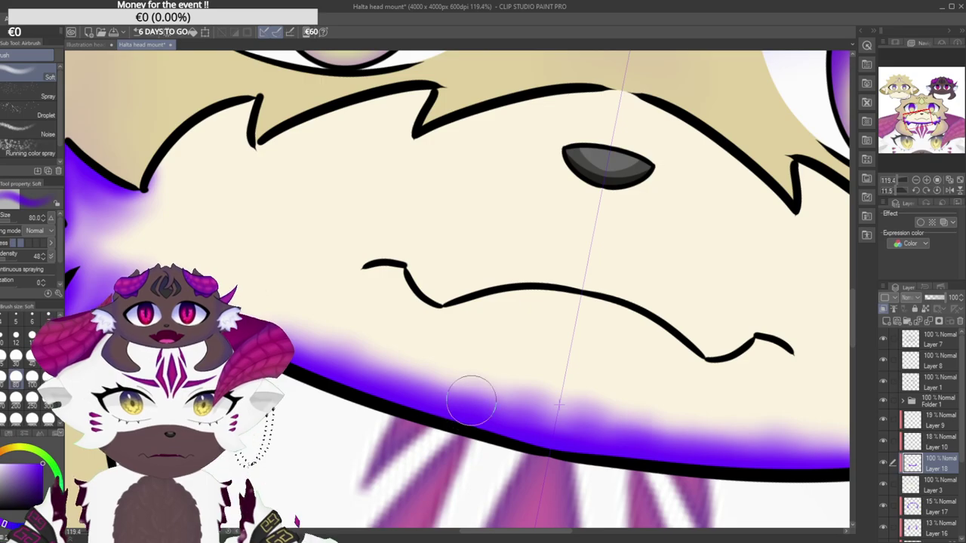
{"action": "left_click_drag", "start_coordinate": [539, 423], "coordinate": [520, 433]}
{"action": "left_click_drag", "start_coordinate": [438, 329], "coordinate": [377, 324]}
{"action": "left_click_drag", "start_coordinate": [391, 261], "coordinate": [385, 282]}
Shade the muzzle's upper-left fur edge below the eye with purple, around the first notch.
{"action": "scroll", "coordinate": [385, 282], "scroll_direction": "up", "scroll_amount": 10}
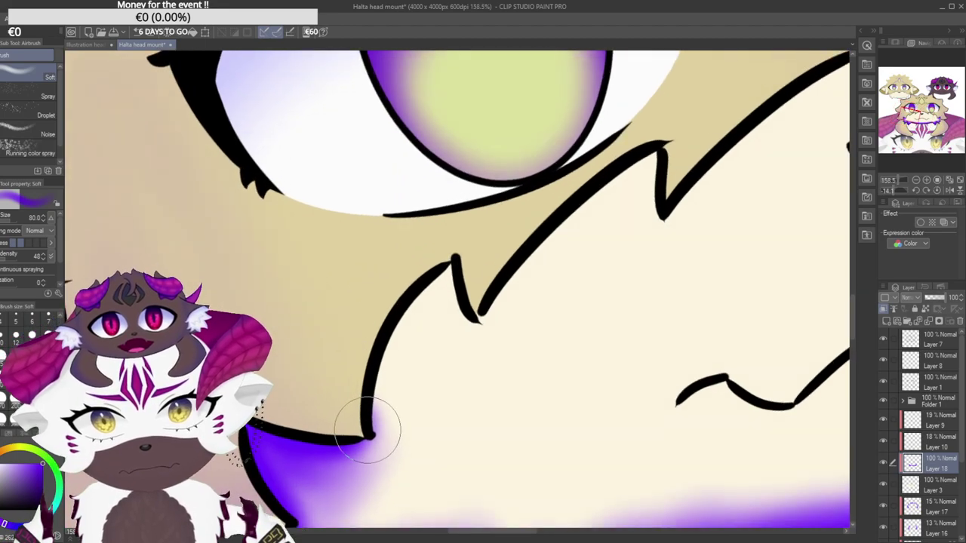
{"action": "mouse_move", "coordinate": [368, 429]}
{"action": "left_mouse_down"}
{"action": "mouse_move", "coordinate": [444, 232]}
{"action": "mouse_move", "coordinate": [365, 371]}
{"action": "mouse_move", "coordinate": [363, 421]}
{"action": "mouse_move", "coordinate": [435, 249]}
{"action": "mouse_move", "coordinate": [354, 387]}
{"action": "mouse_move", "coordinate": [394, 291]}
{"action": "left_mouse_up"}
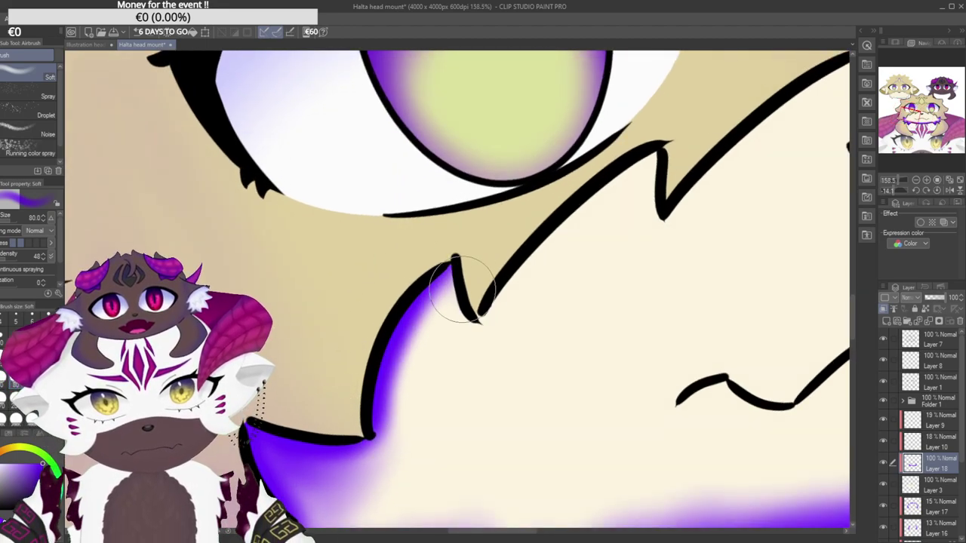
{"action": "mouse_move", "coordinate": [460, 294]}
{"action": "left_mouse_down"}
{"action": "mouse_move", "coordinate": [453, 301]}
{"action": "mouse_move", "coordinate": [487, 319]}
{"action": "mouse_move", "coordinate": [453, 301]}
{"action": "mouse_move", "coordinate": [421, 323]}
{"action": "mouse_move", "coordinate": [409, 384]}
{"action": "mouse_move", "coordinate": [431, 324]}
{"action": "mouse_move", "coordinate": [387, 345]}
{"action": "mouse_move", "coordinate": [420, 318]}
{"action": "mouse_move", "coordinate": [473, 323]}
{"action": "mouse_move", "coordinate": [407, 358]}
{"action": "mouse_move", "coordinate": [392, 416]}
{"action": "mouse_move", "coordinate": [410, 370]}
{"action": "mouse_move", "coordinate": [453, 334]}
{"action": "mouse_move", "coordinate": [443, 321]}
{"action": "mouse_move", "coordinate": [427, 403]}
{"action": "left_mouse_up"}
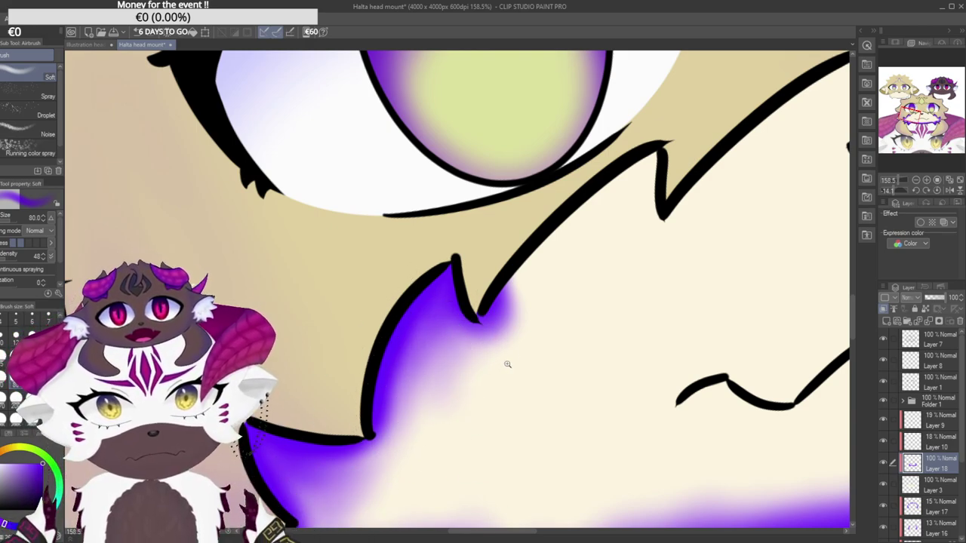
{"action": "left_click_drag", "start_coordinate": [511, 360], "coordinate": [462, 358]}
{"action": "mouse_move", "coordinate": [581, 284]}
{"action": "left_mouse_down"}
{"action": "mouse_move", "coordinate": [582, 310]}
{"action": "mouse_move", "coordinate": [540, 200]}
{"action": "mouse_move", "coordinate": [463, 173]}
{"action": "mouse_move", "coordinate": [517, 191]}
{"action": "left_mouse_up"}
{"action": "left_click_drag", "start_coordinate": [479, 276], "coordinate": [419, 316]}
{"action": "left_click_drag", "start_coordinate": [430, 309], "coordinate": [464, 308]}
{"action": "mouse_move", "coordinate": [381, 207]}
{"action": "left_mouse_down"}
{"action": "mouse_move", "coordinate": [452, 175]}
{"action": "mouse_move", "coordinate": [418, 117]}
{"action": "mouse_move", "coordinate": [394, 124]}
{"action": "left_mouse_up"}
{"action": "mouse_move", "coordinate": [287, 383]}
{"action": "left_mouse_down"}
{"action": "mouse_move", "coordinate": [322, 267]}
{"action": "mouse_move", "coordinate": [300, 320]}
{"action": "mouse_move", "coordinate": [343, 266]}
{"action": "left_mouse_up"}
{"action": "key", "text": "ctrl+z"}
{"action": "mouse_move", "coordinate": [279, 405]}
{"action": "left_mouse_down"}
{"action": "mouse_move", "coordinate": [362, 226]}
{"action": "mouse_move", "coordinate": [355, 249]}
{"action": "mouse_move", "coordinate": [370, 226]}
{"action": "mouse_move", "coordinate": [398, 270]}
{"action": "mouse_move", "coordinate": [386, 234]}
{"action": "left_mouse_up"}
{"action": "mouse_move", "coordinate": [343, 268]}
{"action": "left_mouse_down"}
{"action": "mouse_move", "coordinate": [339, 360]}
{"action": "mouse_move", "coordinate": [318, 398]}
{"action": "left_mouse_up"}
{"action": "left_click_drag", "start_coordinate": [349, 284], "coordinate": [375, 297]}
{"action": "key", "text": "ctrl+z"}
{"action": "key", "text": "ctrl+z"}
{"action": "key", "text": "ctrl+z"}
{"action": "key", "text": "ctrl+z"}
{"action": "key", "text": "ctrl+z"}
Deepen and blend the purple shading around the upper fur notch beside the inner corner of the eye.
{"action": "mouse_move", "coordinate": [313, 377]}
{"action": "left_mouse_down"}
{"action": "mouse_move", "coordinate": [301, 388]}
{"action": "mouse_move", "coordinate": [366, 272]}
{"action": "mouse_move", "coordinate": [367, 294]}
{"action": "mouse_move", "coordinate": [340, 328]}
{"action": "mouse_move", "coordinate": [319, 399]}
{"action": "left_mouse_up"}
{"action": "left_click_drag", "start_coordinate": [396, 317], "coordinate": [370, 272]}
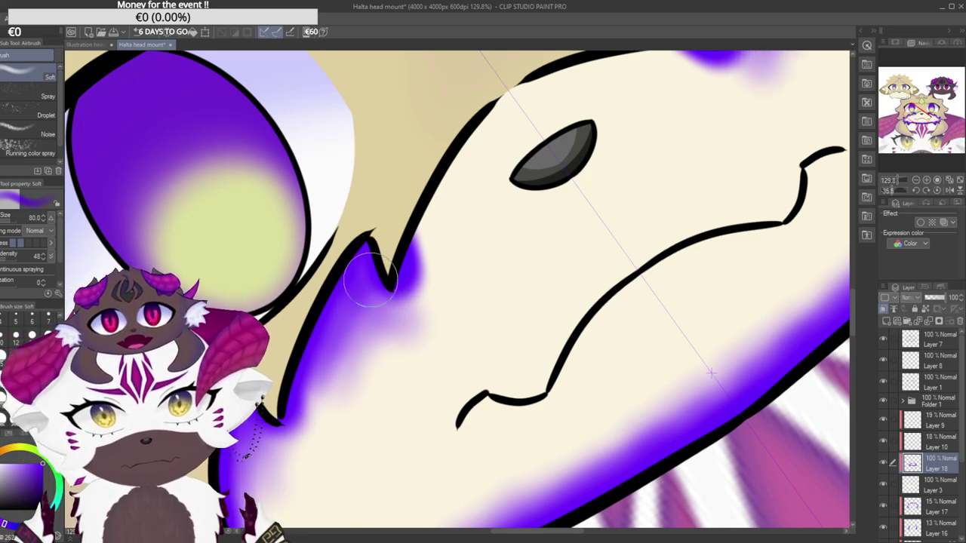
{"action": "left_click_drag", "start_coordinate": [396, 304], "coordinate": [412, 292]}
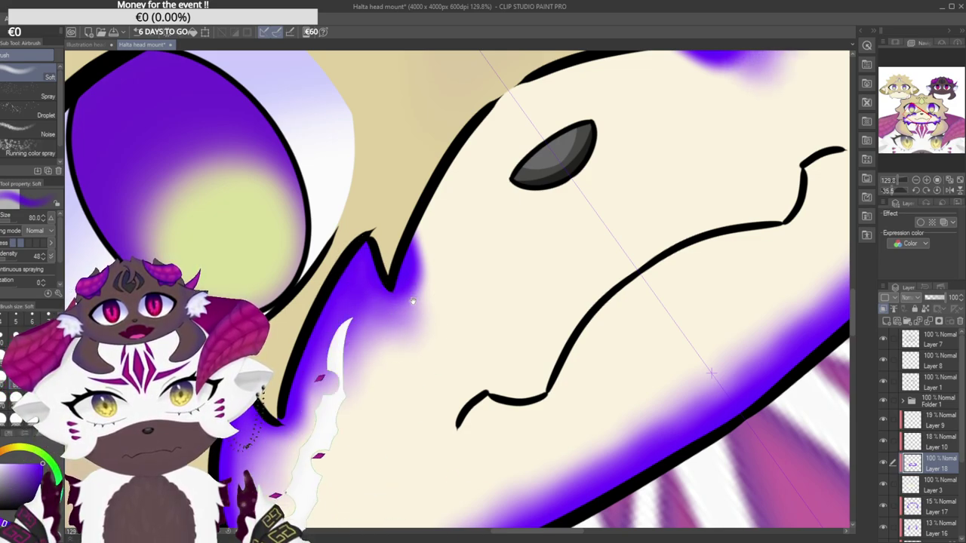
{"action": "mouse_move", "coordinate": [324, 396]}
{"action": "left_mouse_down"}
{"action": "mouse_move", "coordinate": [344, 401]}
{"action": "mouse_move", "coordinate": [388, 369]}
{"action": "mouse_move", "coordinate": [418, 300]}
{"action": "left_mouse_up"}
{"action": "left_click_drag", "start_coordinate": [471, 174], "coordinate": [402, 267]}
{"action": "key", "text": "ctrl+z"}
{"action": "mouse_move", "coordinate": [354, 397]}
{"action": "left_mouse_down"}
{"action": "mouse_move", "coordinate": [402, 234]}
{"action": "mouse_move", "coordinate": [362, 302]}
{"action": "mouse_move", "coordinate": [345, 367]}
{"action": "mouse_move", "coordinate": [414, 190]}
{"action": "mouse_move", "coordinate": [334, 388]}
{"action": "mouse_move", "coordinate": [412, 182]}
{"action": "mouse_move", "coordinate": [431, 172]}
{"action": "left_mouse_up"}
{"action": "key", "text": "ctrl+z"}
{"action": "key", "text": "ctrl+z"}
Airbrush purple along the muzzle's top edge toward the nose, completing the shaded outline of the muzzle.
{"action": "mouse_move", "coordinate": [357, 390]}
{"action": "left_mouse_down"}
{"action": "mouse_move", "coordinate": [375, 317]}
{"action": "mouse_move", "coordinate": [452, 194]}
{"action": "left_mouse_up"}
{"action": "left_click_drag", "start_coordinate": [402, 259], "coordinate": [442, 208]}
{"action": "left_click_drag", "start_coordinate": [363, 368], "coordinate": [411, 256]}
{"action": "mouse_move", "coordinate": [368, 399]}
{"action": "left_mouse_down"}
{"action": "mouse_move", "coordinate": [456, 222]}
{"action": "mouse_move", "coordinate": [379, 390]}
{"action": "mouse_move", "coordinate": [437, 295]}
{"action": "mouse_move", "coordinate": [370, 448]}
{"action": "mouse_move", "coordinate": [377, 394]}
{"action": "mouse_move", "coordinate": [371, 442]}
{"action": "mouse_move", "coordinate": [373, 424]}
{"action": "left_mouse_up"}
{"action": "left_click_drag", "start_coordinate": [506, 263], "coordinate": [659, 377]}
{"action": "left_click_drag", "start_coordinate": [814, 324], "coordinate": [575, 285]}
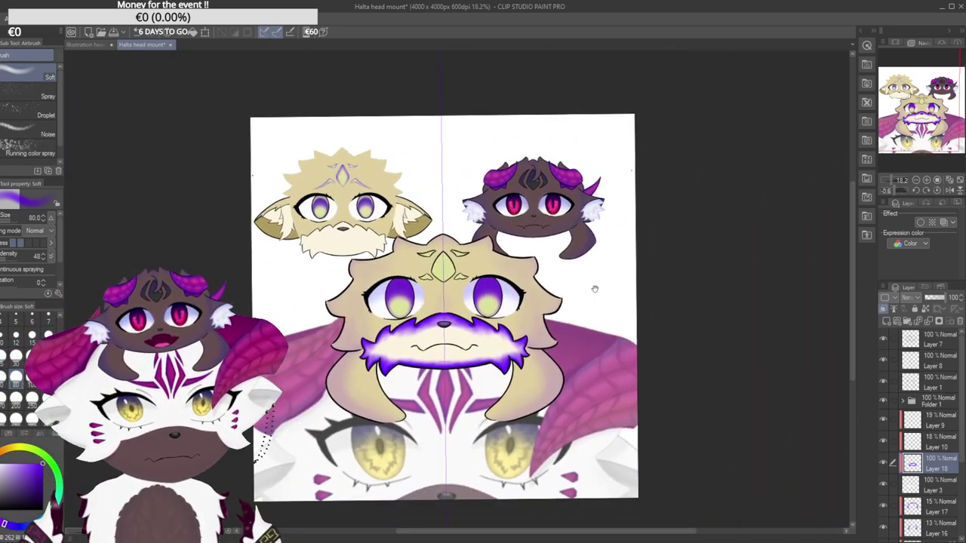
Lower Layer 18's opacity to 31% and extend the soft purple shading inward around the nose and cheeks.
{"action": "left_click_drag", "start_coordinate": [941, 302], "coordinate": [933, 302]}
{"action": "left_click_drag", "start_coordinate": [441, 301], "coordinate": [525, 261]}
{"action": "left_click_drag", "start_coordinate": [511, 229], "coordinate": [475, 210]}
{"action": "left_click_drag", "start_coordinate": [416, 291], "coordinate": [483, 181]}
{"action": "left_click_drag", "start_coordinate": [443, 236], "coordinate": [428, 244]}
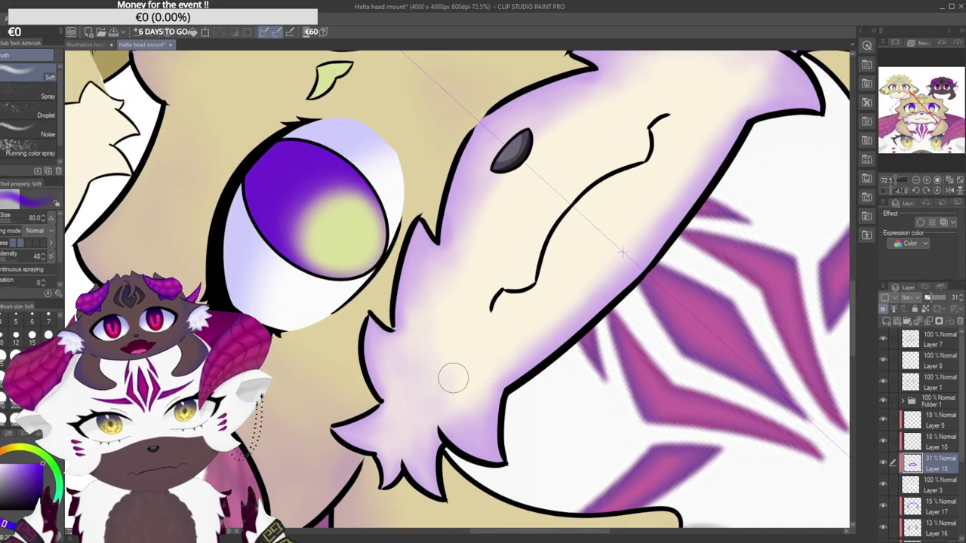
{"action": "left_click_drag", "start_coordinate": [468, 259], "coordinate": [404, 310]}
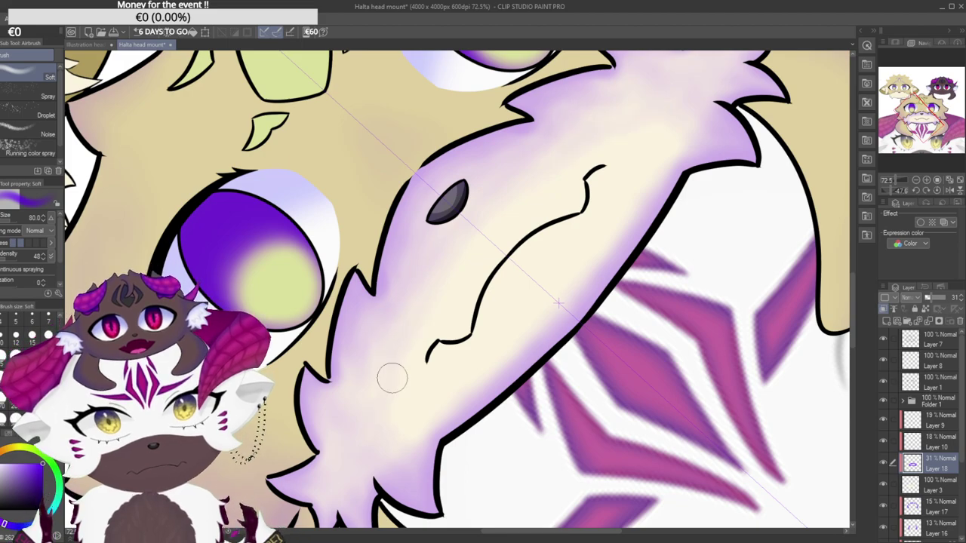
{"action": "left_click_drag", "start_coordinate": [504, 288], "coordinate": [618, 464]}
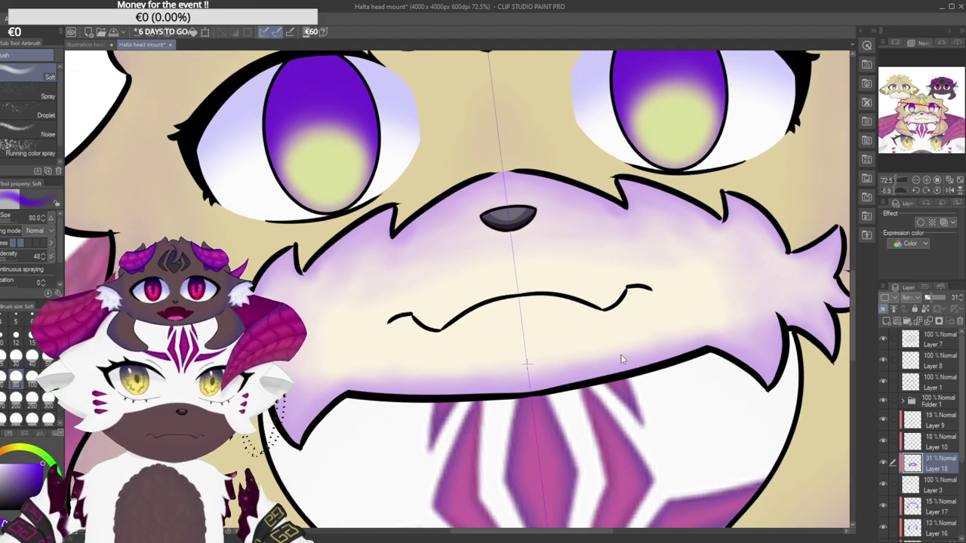
{"action": "left_click_drag", "start_coordinate": [625, 357], "coordinate": [643, 390]}
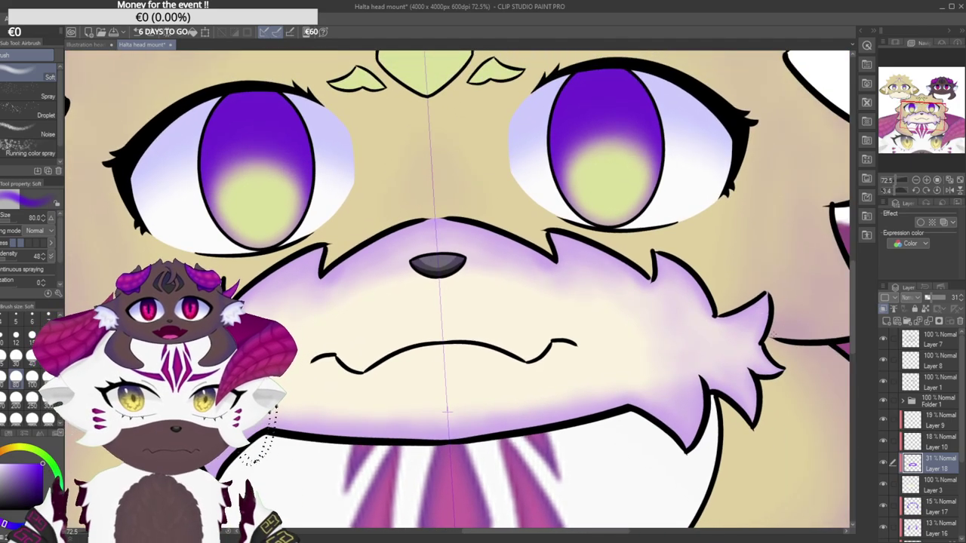
Reduce the muzzle shading layer's opacity to 14%.
{"action": "left_click_drag", "start_coordinate": [934, 302], "coordinate": [933, 301]}
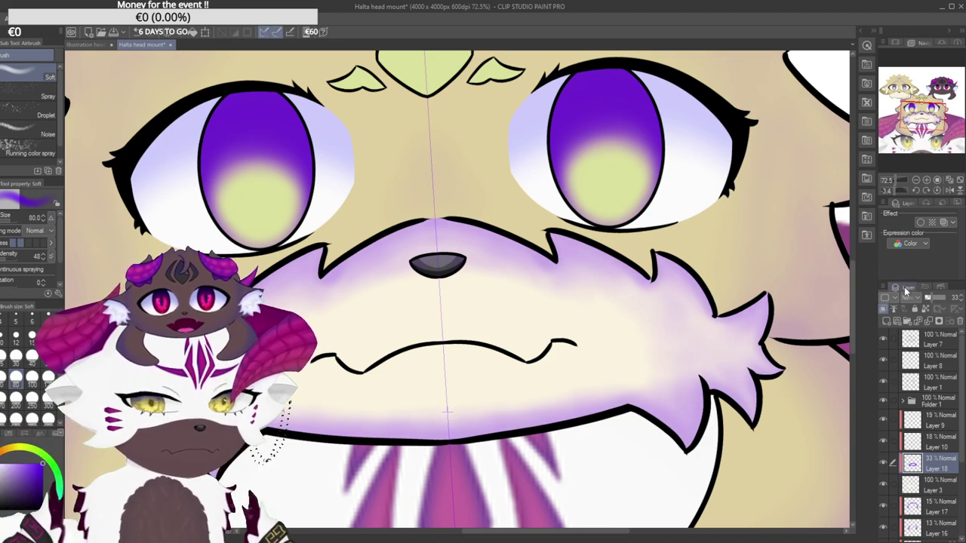
{"action": "left_click", "coordinate": [961, 300]}
{"action": "left_click", "coordinate": [961, 300]}
{"action": "left_click", "coordinate": [961, 301]}
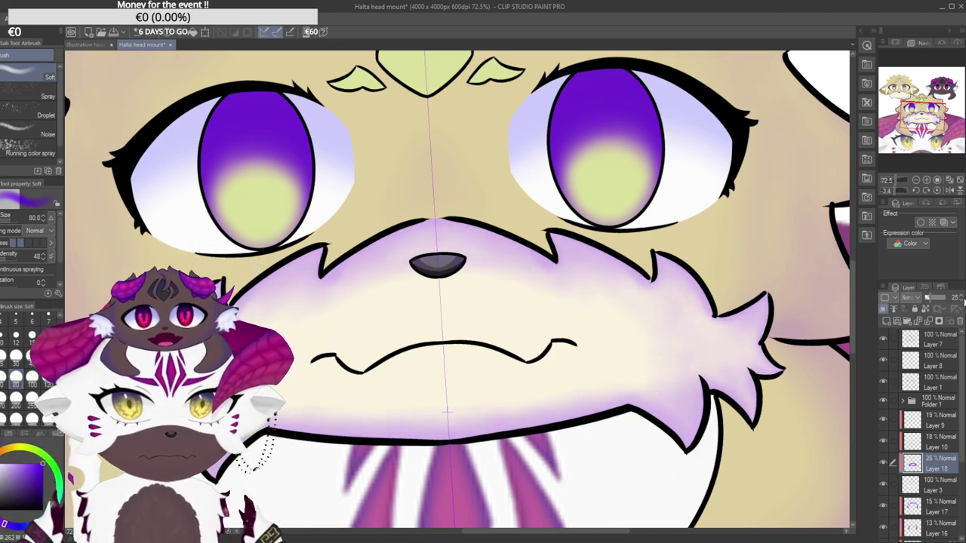
{"action": "left_click_drag", "start_coordinate": [963, 300], "coordinate": [962, 304]}
{"action": "left_click", "coordinate": [961, 301]}
{"action": "left_click", "coordinate": [961, 301]}
{"action": "scroll", "coordinate": [788, 305], "scroll_direction": "down", "scroll_amount": 5}
{"action": "left_click_drag", "start_coordinate": [747, 337], "coordinate": [530, 337]}
{"action": "scroll", "coordinate": [554, 366], "scroll_direction": "down", "scroll_amount": 1}
{"action": "scroll", "coordinate": [554, 366], "scroll_direction": "down", "scroll_amount": 1}
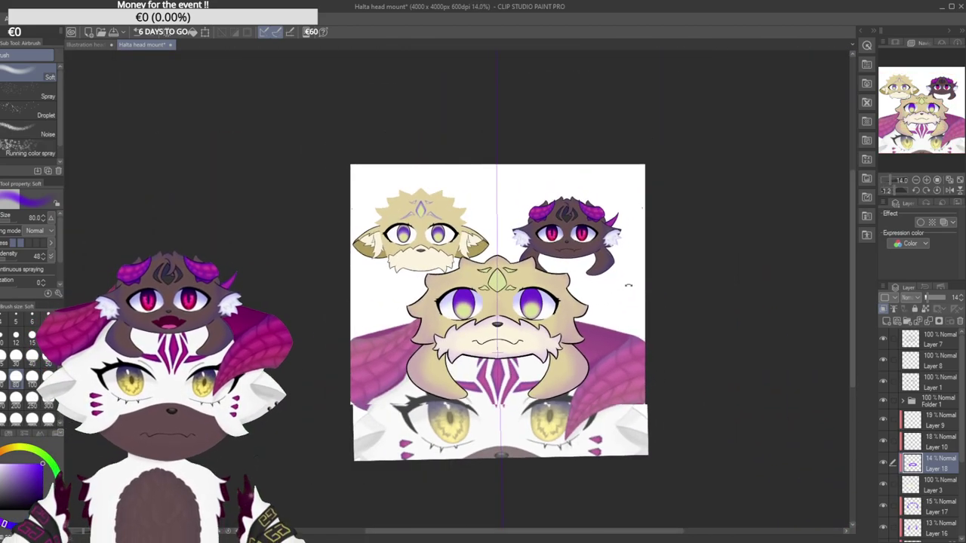
{"action": "scroll", "coordinate": [530, 357], "scroll_direction": "up", "scroll_amount": 2}
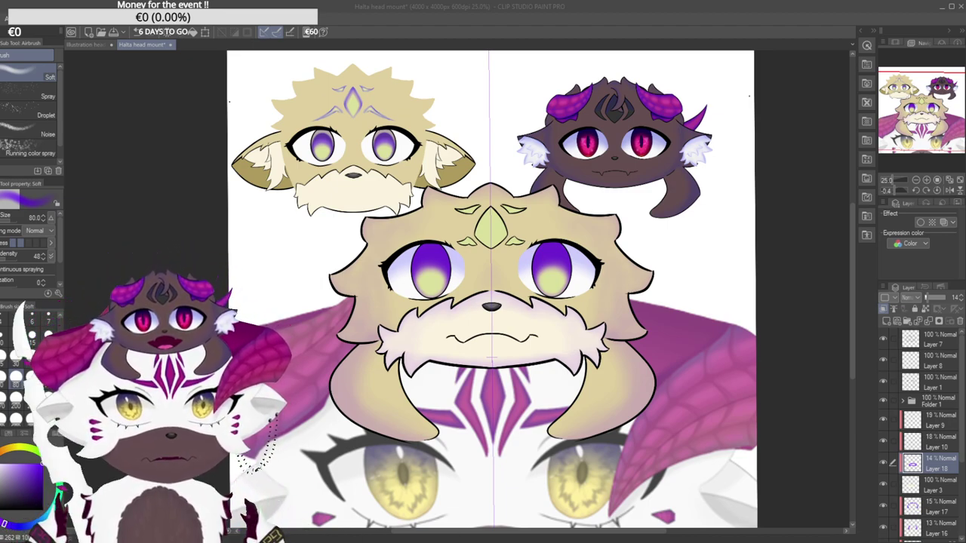
{"action": "left_click", "coordinate": [799, 59]}
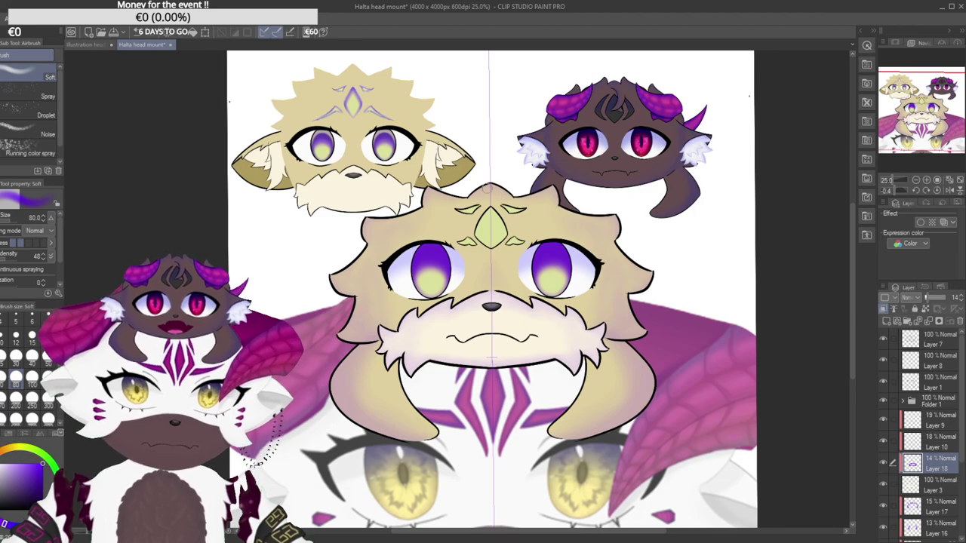
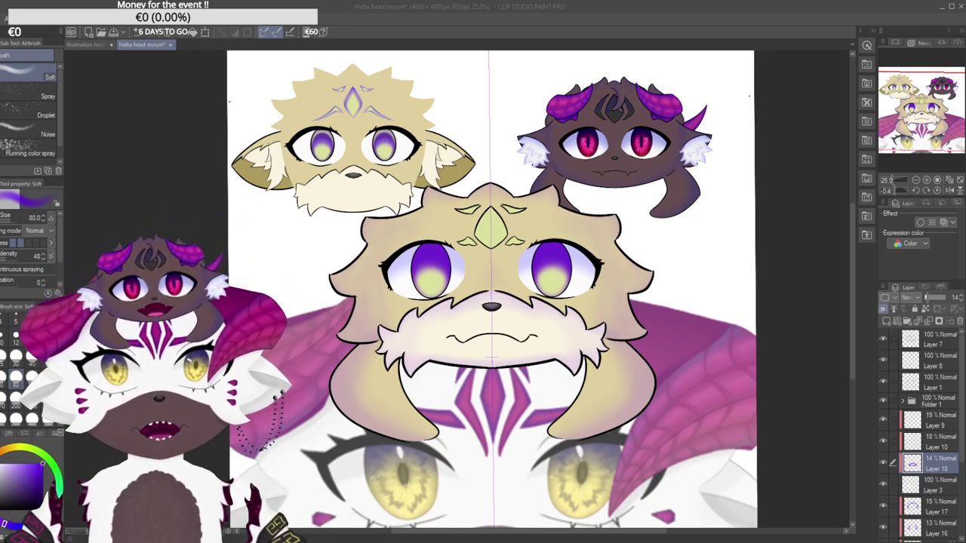
Toggle the visibility of Layer 18, Folder 1, Layer 1 and Layer 8 to find the layer holding the forehead markings.
{"action": "left_click", "coordinate": [582, 277], "text": "ctrl+shift"}
{"action": "key", "text": "ctrl+z"}
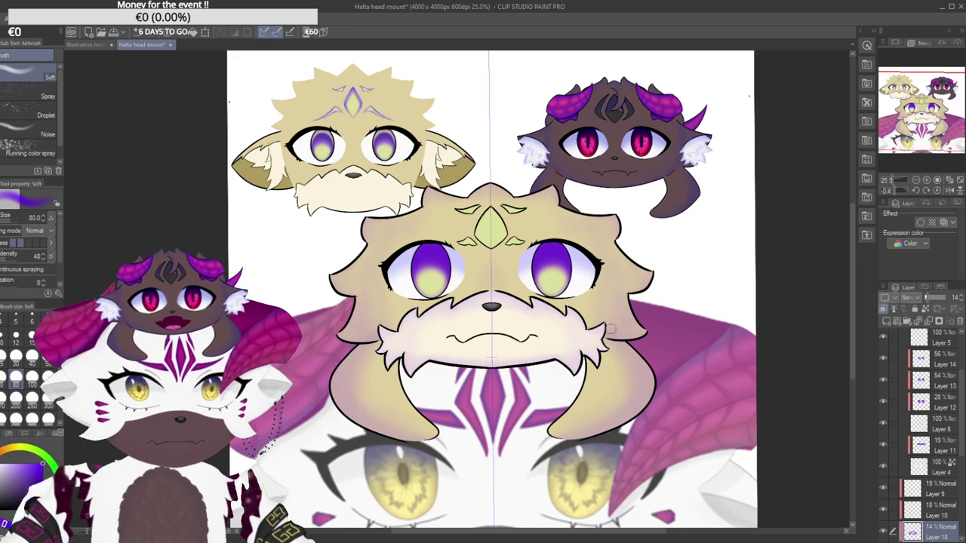
{"action": "scroll", "coordinate": [933, 469], "scroll_direction": "down", "scroll_amount": 3}
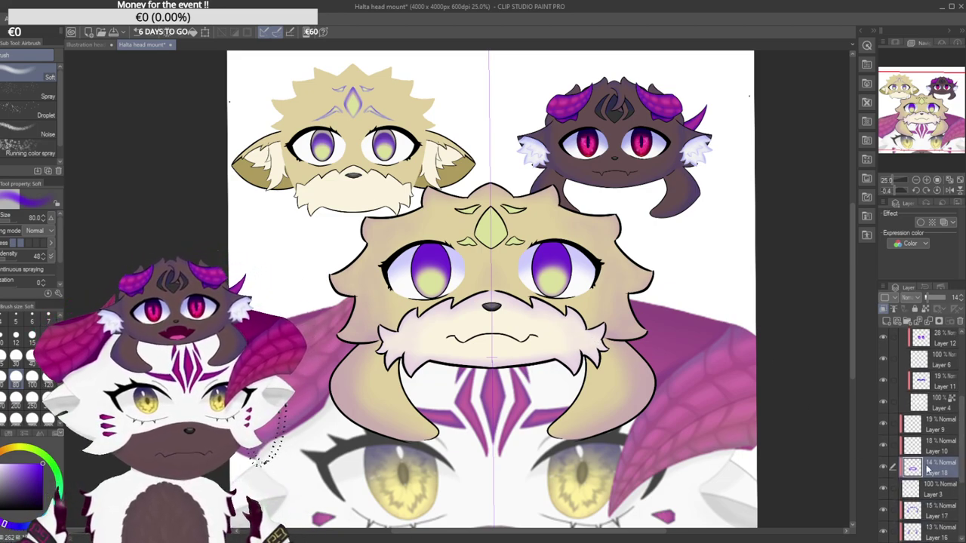
{"action": "left_click", "coordinate": [884, 469]}
{"action": "left_click", "coordinate": [884, 468]}
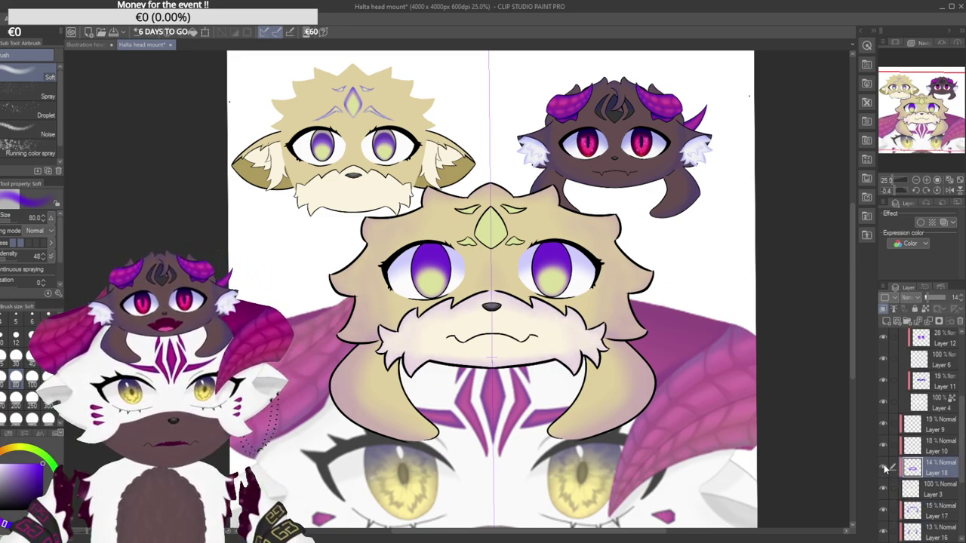
{"action": "scroll", "coordinate": [953, 392], "scroll_direction": "up", "scroll_amount": 5}
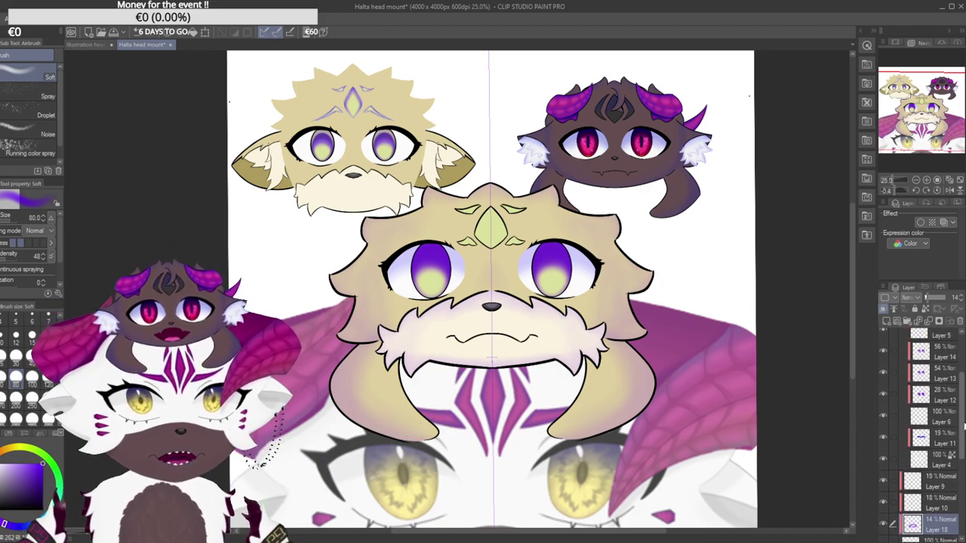
{"action": "left_click", "coordinate": [886, 403]}
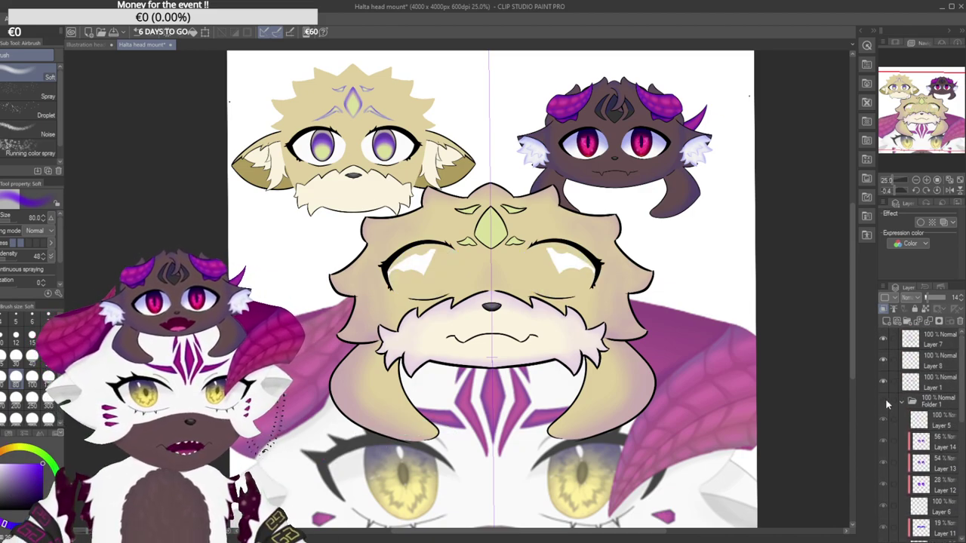
{"action": "left_click", "coordinate": [884, 400]}
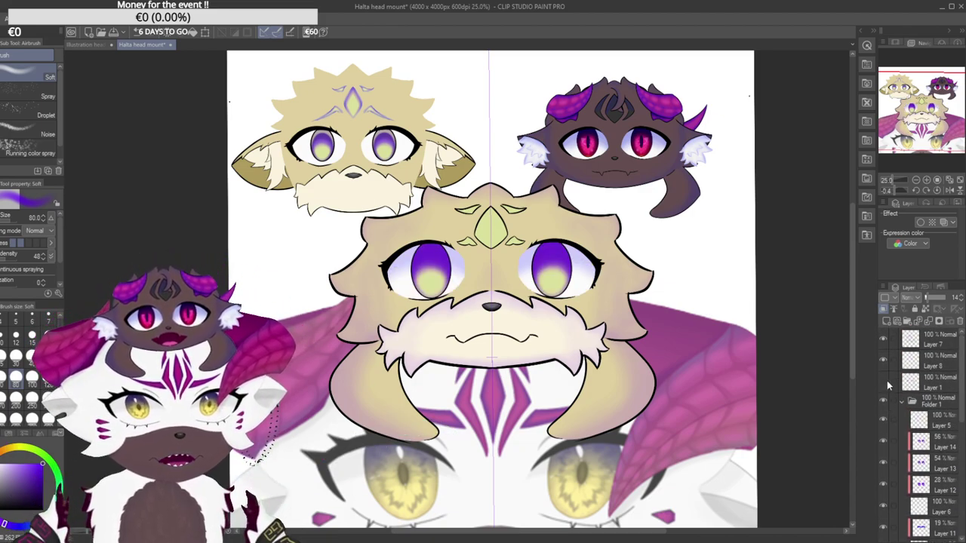
{"action": "left_click", "coordinate": [884, 382]}
{"action": "left_click", "coordinate": [884, 362]}
{"action": "left_click", "coordinate": [884, 362]}
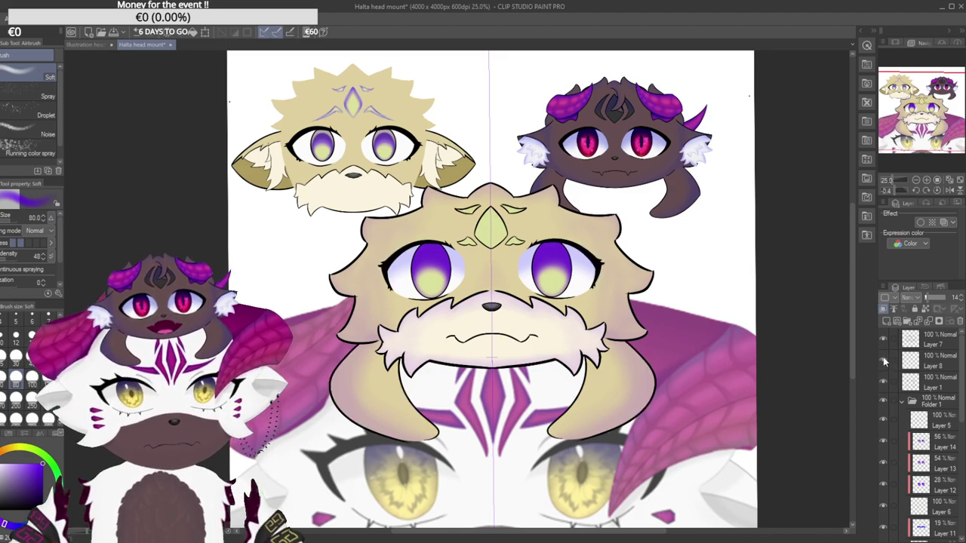
Add a new clipped layer directly above Layer 8 for shading the forehead markings.
{"action": "left_click", "coordinate": [909, 359]}
{"action": "left_click", "coordinate": [886, 322]}
{"action": "left_click", "coordinate": [883, 308]}
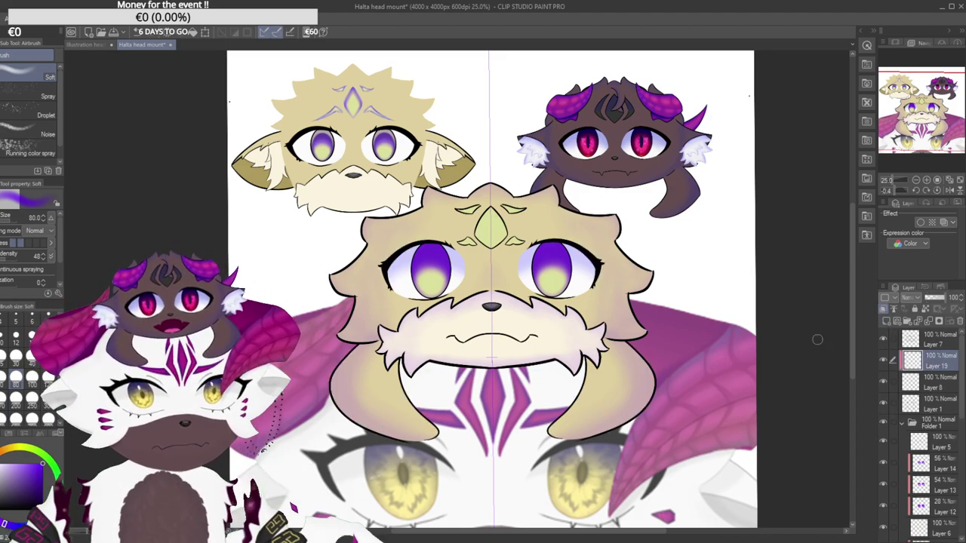
Airbrush soft purple shading along the upper side edges of the central diamond-shaped forehead gem.
{"action": "scroll", "coordinate": [501, 220], "scroll_direction": "up", "scroll_amount": 3}
{"action": "scroll", "coordinate": [466, 190], "scroll_direction": "up", "scroll_amount": 3}
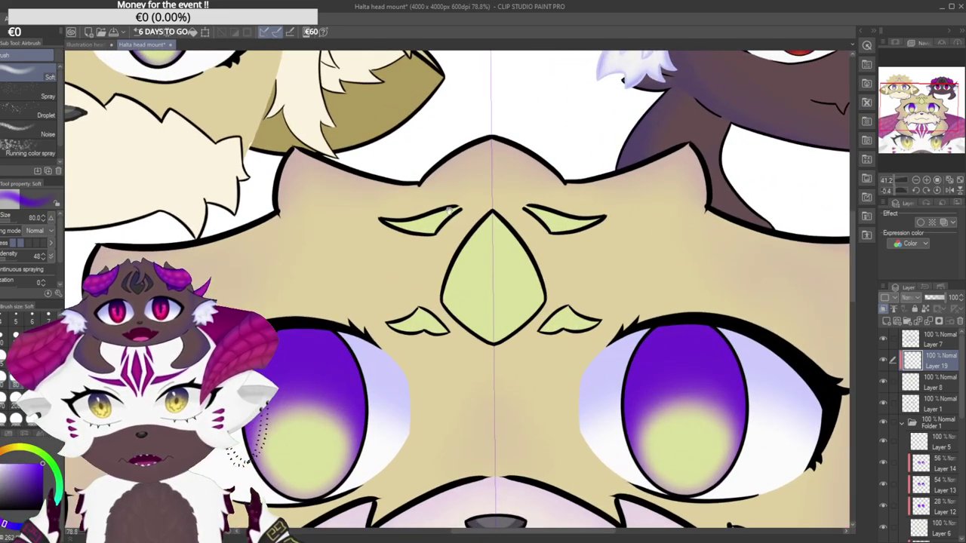
{"action": "left_click_drag", "start_coordinate": [443, 310], "coordinate": [471, 232]}
{"action": "key", "text": "ctrl+z"}
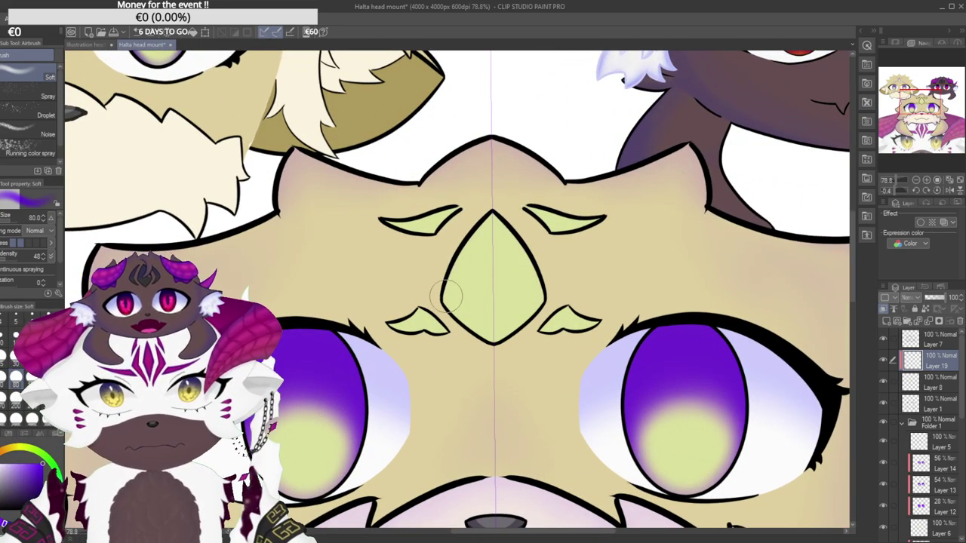
{"action": "left_click_drag", "start_coordinate": [444, 294], "coordinate": [486, 205]}
{"action": "key", "text": "ctrl+z"}
{"action": "left_click_drag", "start_coordinate": [443, 313], "coordinate": [489, 202]}
{"action": "key", "text": "ctrl+z"}
{"action": "left_click_drag", "start_coordinate": [445, 310], "coordinate": [516, 181]}
{"action": "left_click_drag", "start_coordinate": [438, 312], "coordinate": [475, 212]}
{"action": "key", "text": "ctrl+z"}
{"action": "left_click_drag", "start_coordinate": [432, 301], "coordinate": [470, 199]}
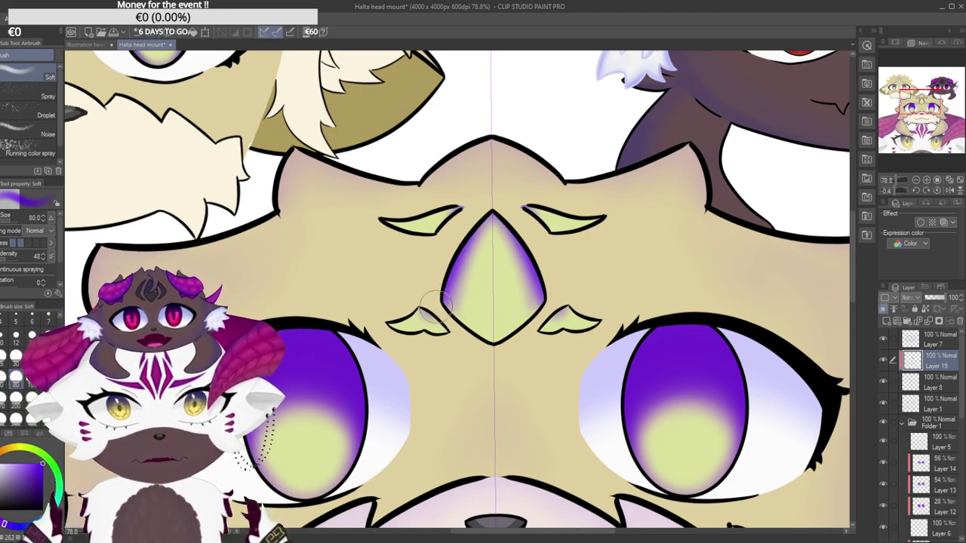
Extend the purple airbrush shading around the gem's side corners toward its lower tip.
{"action": "left_click_drag", "start_coordinate": [441, 297], "coordinate": [511, 353]}
{"action": "key", "text": "ctrl+z"}
{"action": "left_click_drag", "start_coordinate": [439, 262], "coordinate": [524, 355]}
{"action": "key", "text": "ctrl+z"}
{"action": "mouse_move", "coordinate": [441, 278]}
{"action": "left_mouse_down"}
{"action": "mouse_move", "coordinate": [465, 315]}
{"action": "mouse_move", "coordinate": [515, 354]}
{"action": "left_mouse_up"}
{"action": "key", "text": "ctrl+z"}
{"action": "left_click_drag", "start_coordinate": [448, 254], "coordinate": [476, 352]}
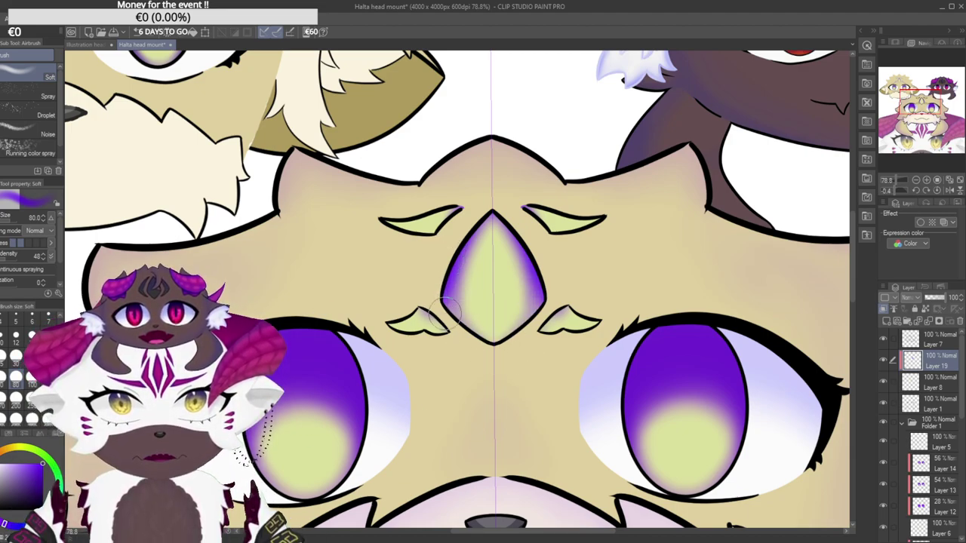
Deepen and widen the purple shading along the gem's sides up to its upper tip.
{"action": "mouse_move", "coordinate": [447, 329]}
{"action": "left_mouse_down"}
{"action": "mouse_move", "coordinate": [432, 246]}
{"action": "mouse_move", "coordinate": [443, 301]}
{"action": "mouse_move", "coordinate": [459, 282]}
{"action": "mouse_move", "coordinate": [463, 338]}
{"action": "mouse_move", "coordinate": [492, 209]}
{"action": "left_mouse_up"}
{"action": "key", "text": "ctrl+z"}
{"action": "left_click_drag", "start_coordinate": [461, 324], "coordinate": [511, 204]}
{"action": "key", "text": "ctrl+z"}
{"action": "left_click_drag", "start_coordinate": [460, 325], "coordinate": [511, 202]}
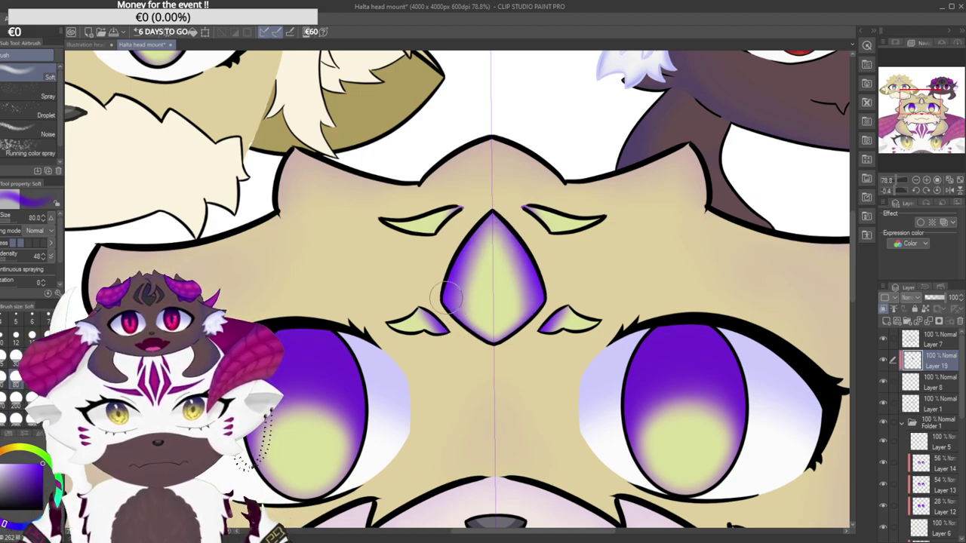
Airbrush purple along the gem's lower edges and compare the gem with and without the stroke, keeping it.
{"action": "left_click_drag", "start_coordinate": [446, 292], "coordinate": [495, 340]}
{"action": "key", "text": "ctrl+z"}
{"action": "left_click_drag", "start_coordinate": [455, 305], "coordinate": [500, 337]}
{"action": "key", "text": "ctrl+z"}
{"action": "left_click_drag", "start_coordinate": [451, 302], "coordinate": [496, 337]}
{"action": "key", "text": "ctrl+z"}
{"action": "left_click_drag", "start_coordinate": [452, 308], "coordinate": [496, 351]}
{"action": "key", "text": "ctrl+z"}
{"action": "key", "text": "ctrl+y"}
{"action": "key", "text": "ctrl+z"}
{"action": "key", "text": "ctrl+y"}
{"action": "key", "text": "ctrl+z"}
{"action": "key", "text": "ctrl+y"}
{"action": "key", "text": "ctrl+z"}
{"action": "key", "text": "ctrl+y"}
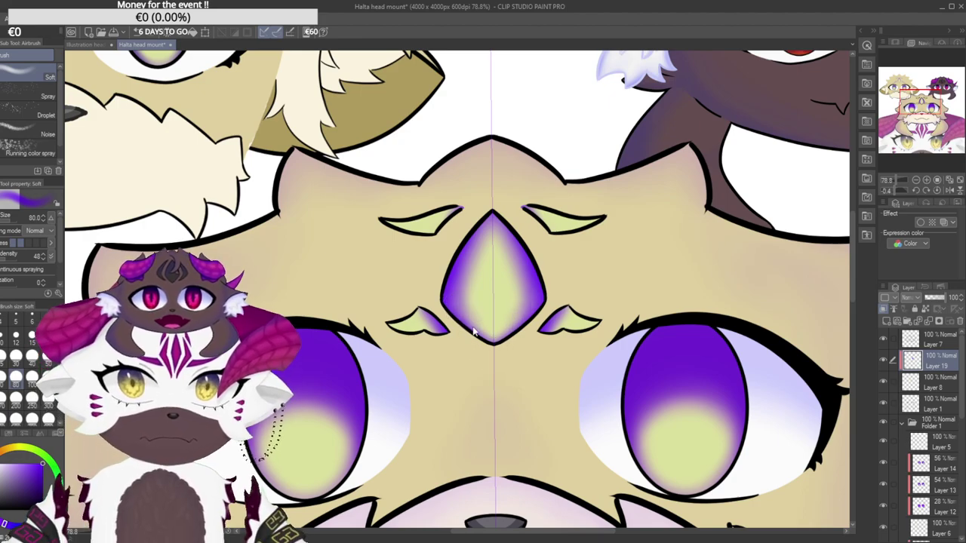
Erase the purple overspray from the four small forehead markings around the gem with the Hard eraser.
{"action": "scroll", "coordinate": [497, 345], "scroll_direction": "up", "scroll_amount": 3}
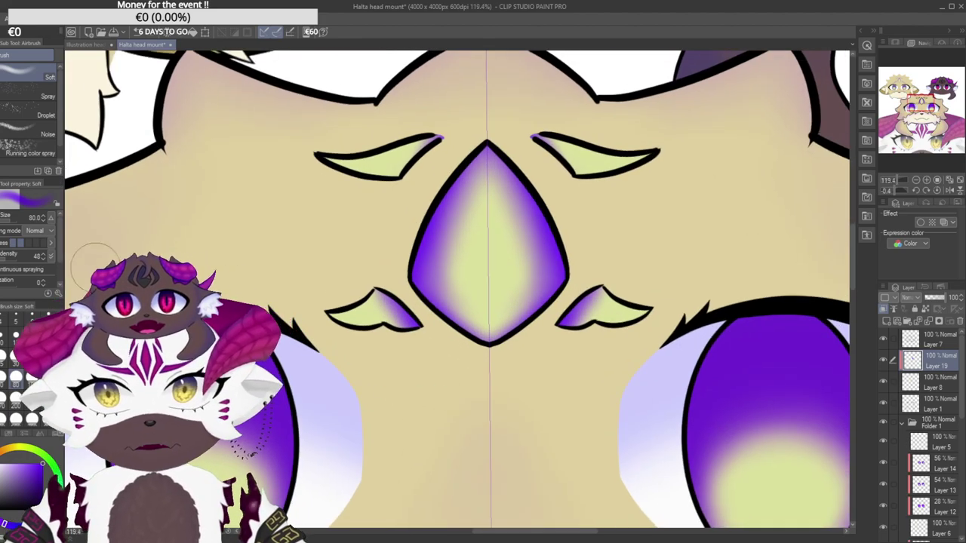
{"action": "key", "text": "e"}
{"action": "left_click_drag", "start_coordinate": [427, 122], "coordinate": [402, 145]}
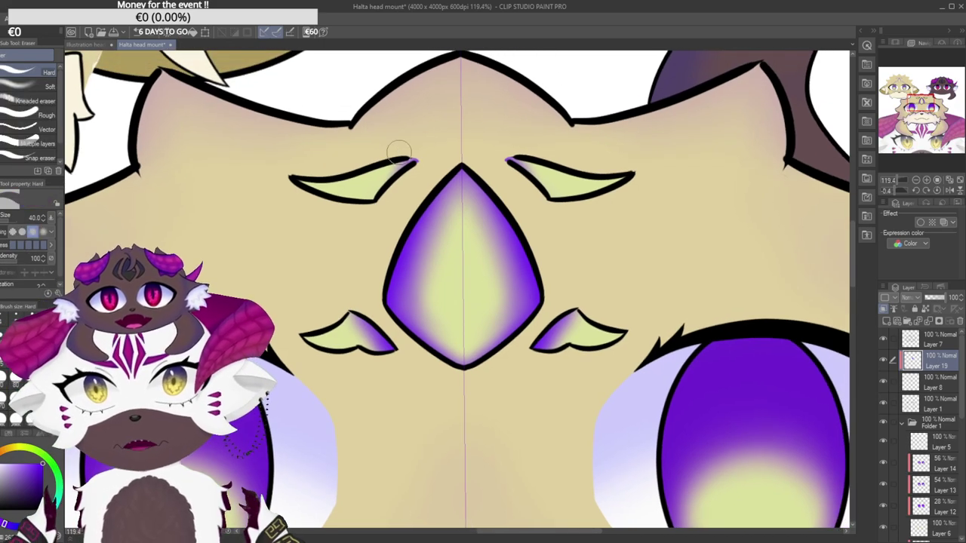
{"action": "key", "text": "ctrl+z"}
{"action": "left_click_drag", "start_coordinate": [341, 297], "coordinate": [329, 303]}
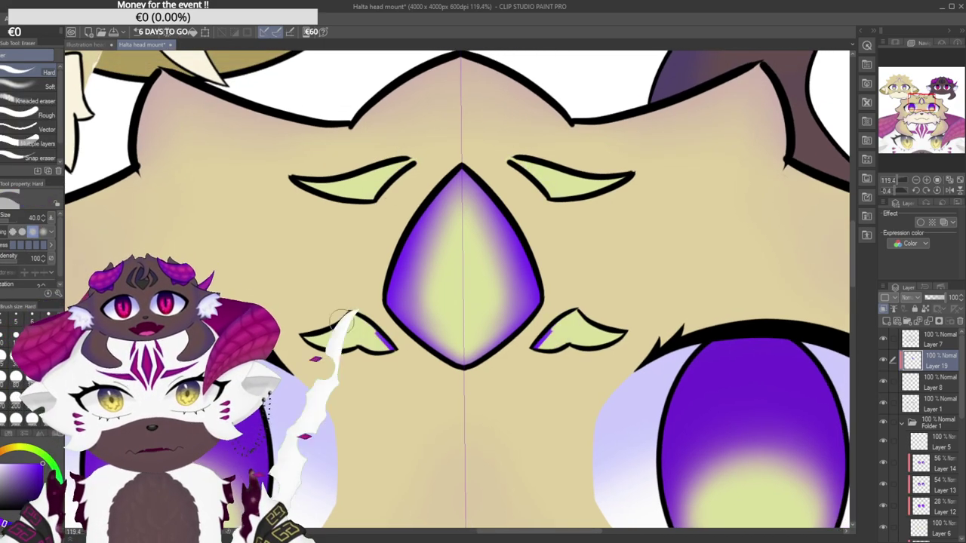
{"action": "left_click_drag", "start_coordinate": [387, 363], "coordinate": [383, 341]}
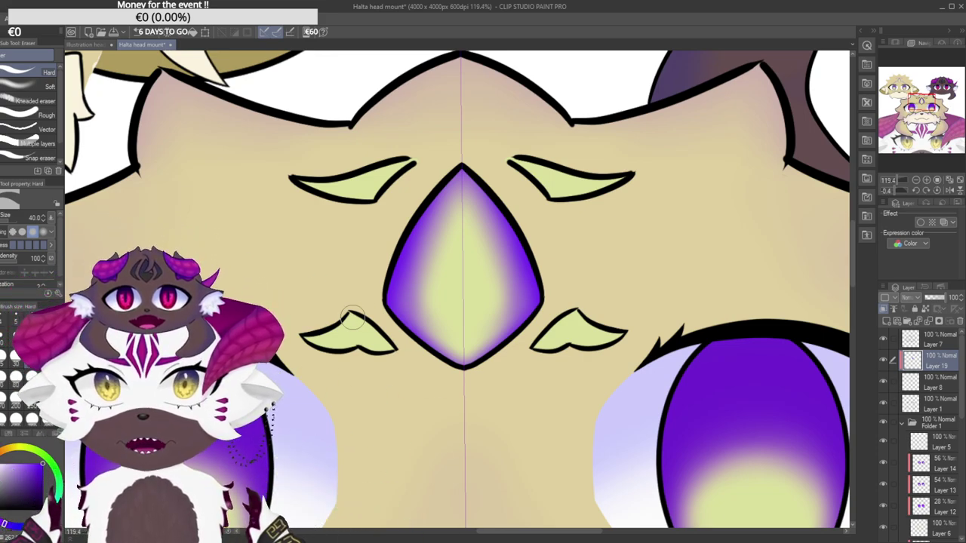
Try the gem shading at 56% layer opacity and restore Layer 19 to 100%.
{"action": "left_click_drag", "start_coordinate": [947, 297], "coordinate": [937, 299]}
{"action": "scroll", "coordinate": [568, 279], "scroll_direction": "down", "scroll_amount": 8}
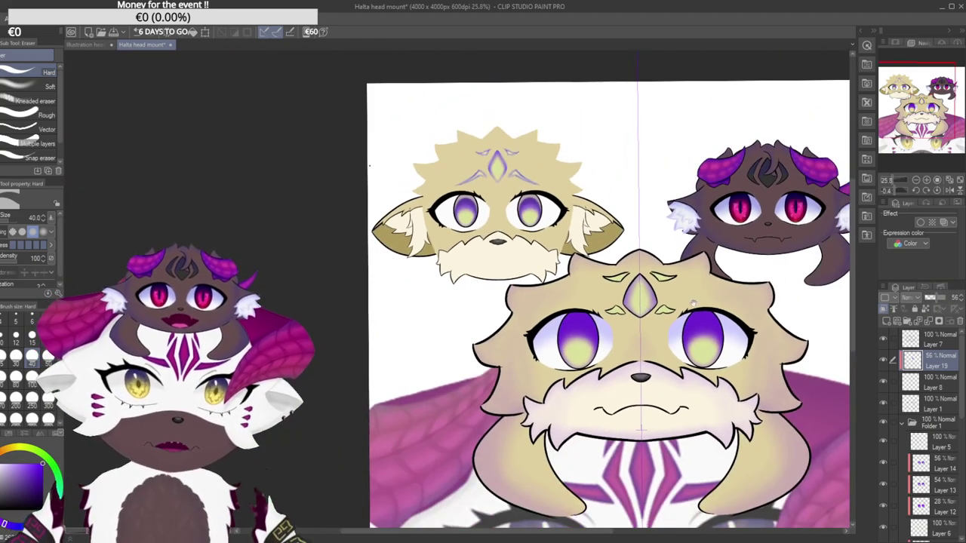
{"action": "scroll", "coordinate": [567, 279], "scroll_direction": "up", "scroll_amount": 3}
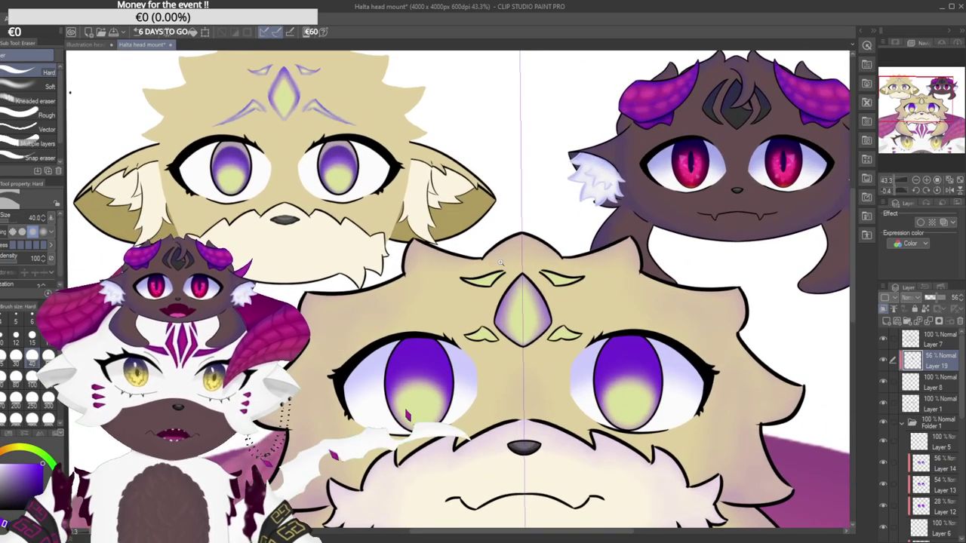
{"action": "scroll", "coordinate": [556, 245], "scroll_direction": "up", "scroll_amount": 4}
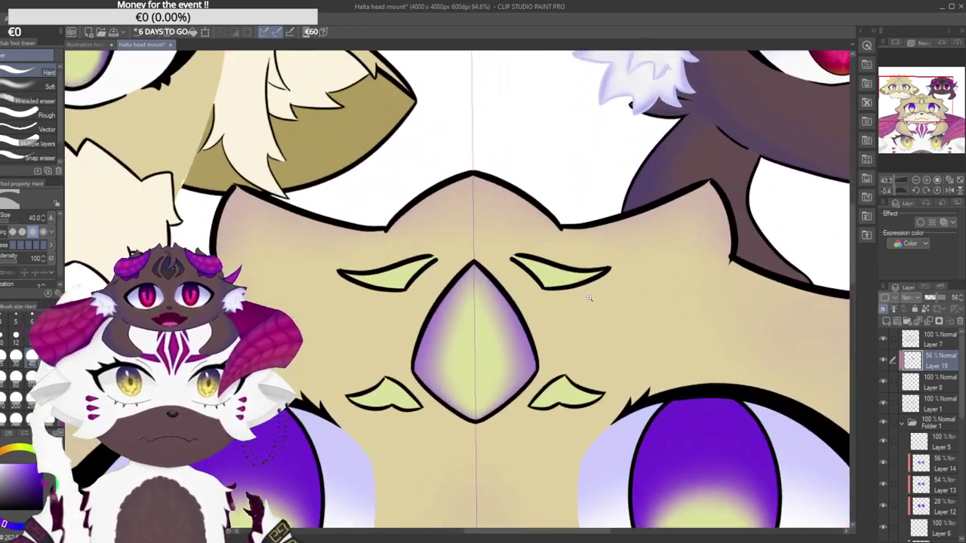
{"action": "left_click_drag", "start_coordinate": [938, 300], "coordinate": [962, 299]}
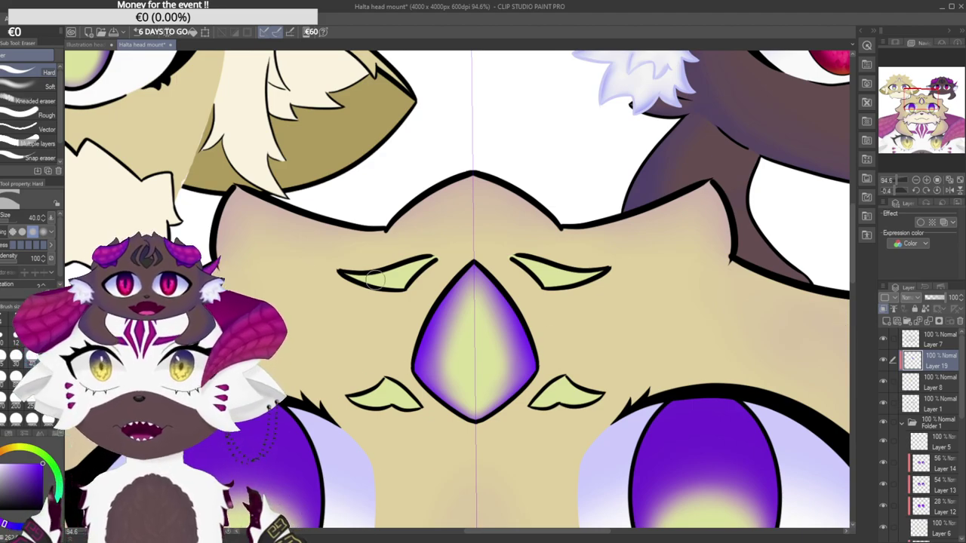
Airbrush purple along the edges of the two upper forehead markings inside a lasso selection and clear the selection.
{"action": "key", "text": "m"}
{"action": "mouse_move", "coordinate": [463, 197]}
{"action": "left_mouse_down"}
{"action": "mouse_move", "coordinate": [454, 260]}
{"action": "mouse_move", "coordinate": [432, 292]}
{"action": "mouse_move", "coordinate": [384, 324]}
{"action": "mouse_move", "coordinate": [355, 325]}
{"action": "mouse_move", "coordinate": [320, 294]}
{"action": "mouse_move", "coordinate": [336, 234]}
{"action": "left_mouse_up"}
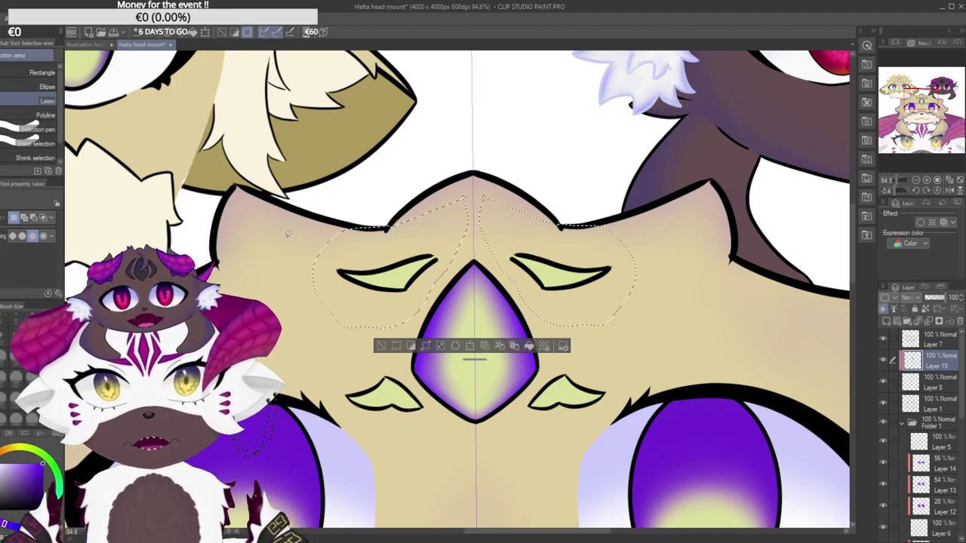
{"action": "key", "text": "b"}
{"action": "key", "text": "b"}
{"action": "key", "text": "b"}
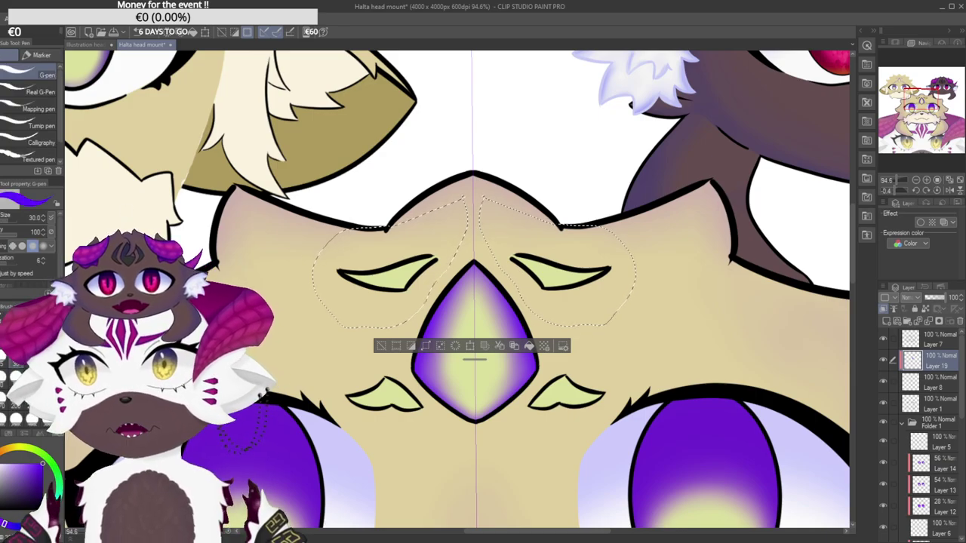
{"action": "mouse_move", "coordinate": [526, 250]}
{"action": "left_mouse_down"}
{"action": "mouse_move", "coordinate": [507, 237]}
{"action": "mouse_move", "coordinate": [454, 312]}
{"action": "mouse_move", "coordinate": [424, 307]}
{"action": "mouse_move", "coordinate": [412, 289]}
{"action": "left_mouse_up"}
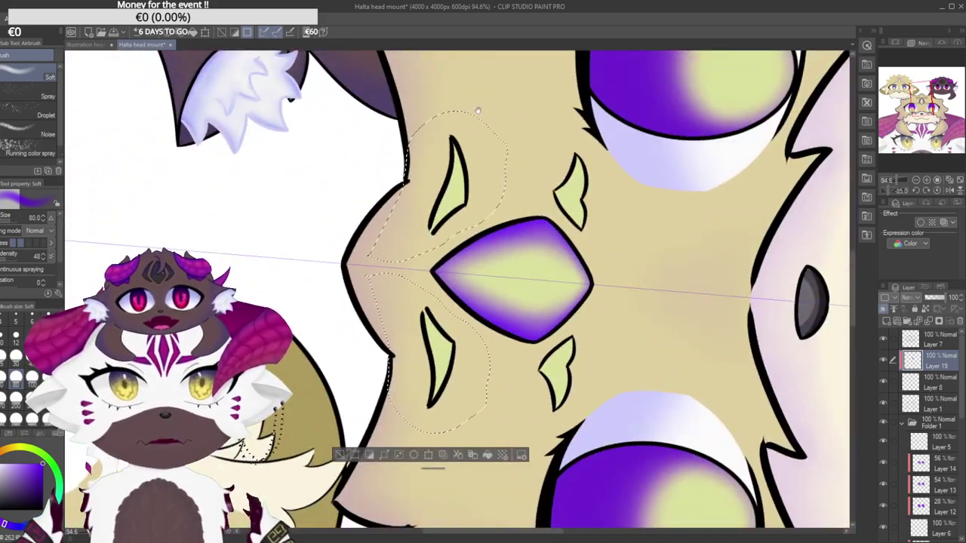
{"action": "left_click_drag", "start_coordinate": [500, 114], "coordinate": [554, 120]}
{"action": "mouse_move", "coordinate": [447, 278]}
{"action": "left_mouse_down"}
{"action": "mouse_move", "coordinate": [448, 125]}
{"action": "mouse_move", "coordinate": [461, 297]}
{"action": "mouse_move", "coordinate": [448, 133]}
{"action": "mouse_move", "coordinate": [474, 246]}
{"action": "mouse_move", "coordinate": [441, 117]}
{"action": "mouse_move", "coordinate": [449, 201]}
{"action": "mouse_move", "coordinate": [435, 296]}
{"action": "mouse_move", "coordinate": [389, 141]}
{"action": "mouse_move", "coordinate": [442, 292]}
{"action": "mouse_move", "coordinate": [420, 143]}
{"action": "mouse_move", "coordinate": [411, 172]}
{"action": "mouse_move", "coordinate": [433, 286]}
{"action": "left_mouse_up"}
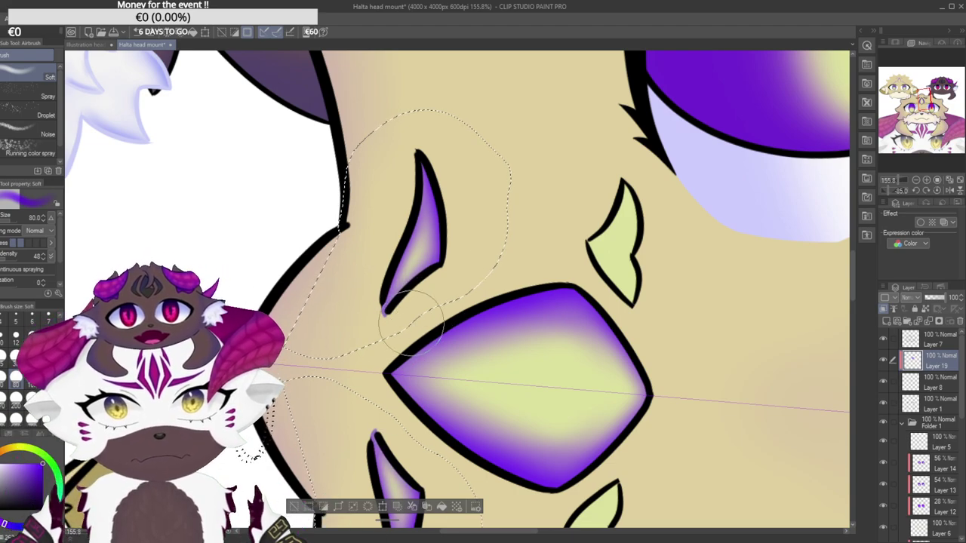
{"action": "left_click_drag", "start_coordinate": [517, 242], "coordinate": [536, 382]}
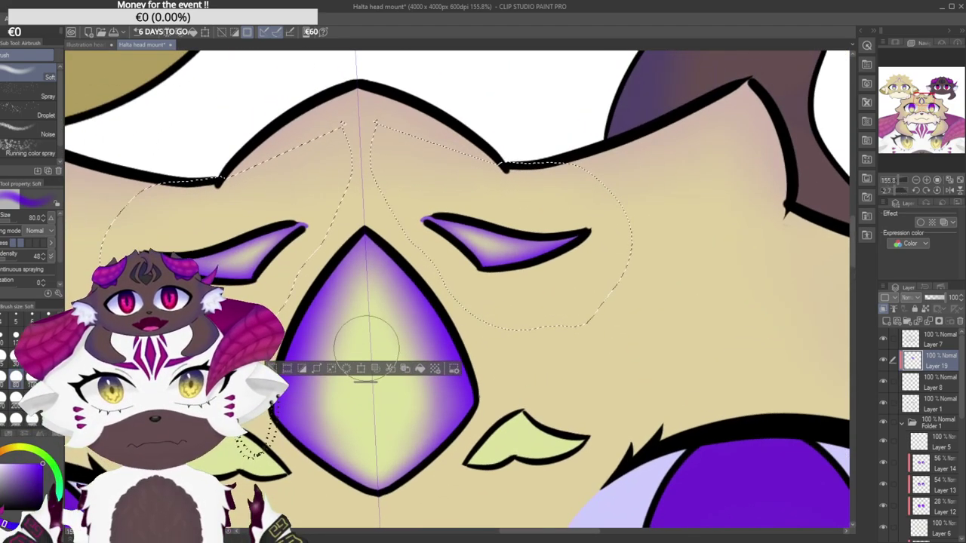
{"action": "key", "text": "m"}
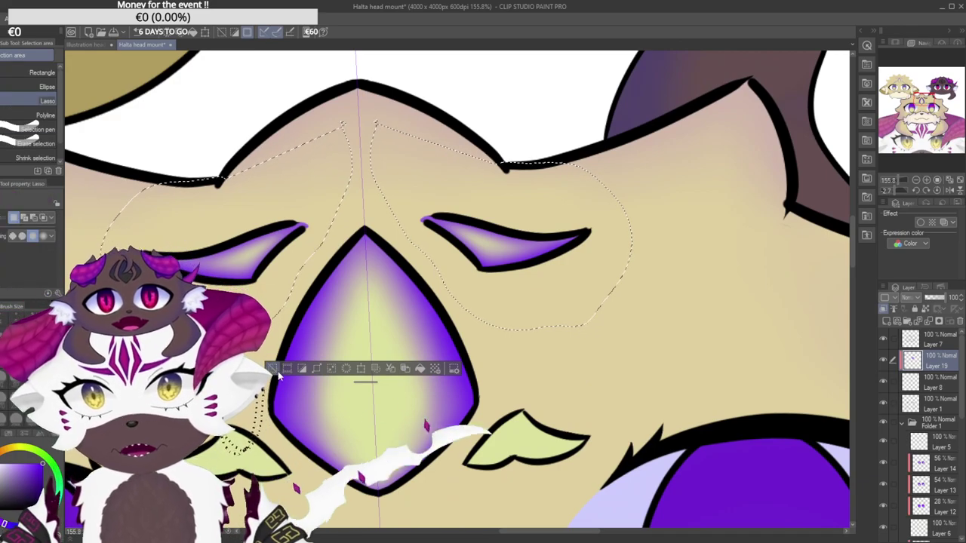
{"action": "key", "text": "ctrl+d"}
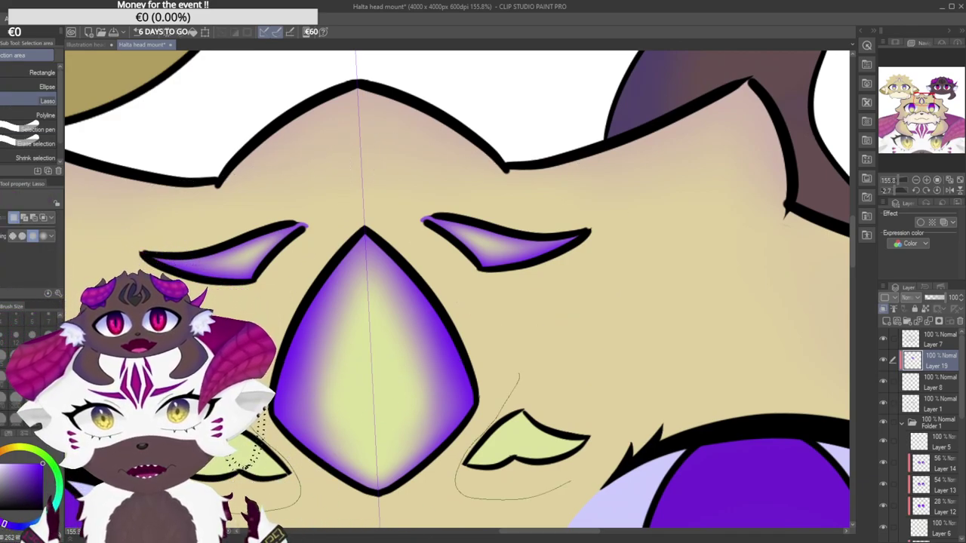
Lasso the two lower forehead markings, shade their edges with the purple soft airbrush and deselect them.
{"action": "left_click_drag", "start_coordinate": [567, 484], "coordinate": [608, 424]}
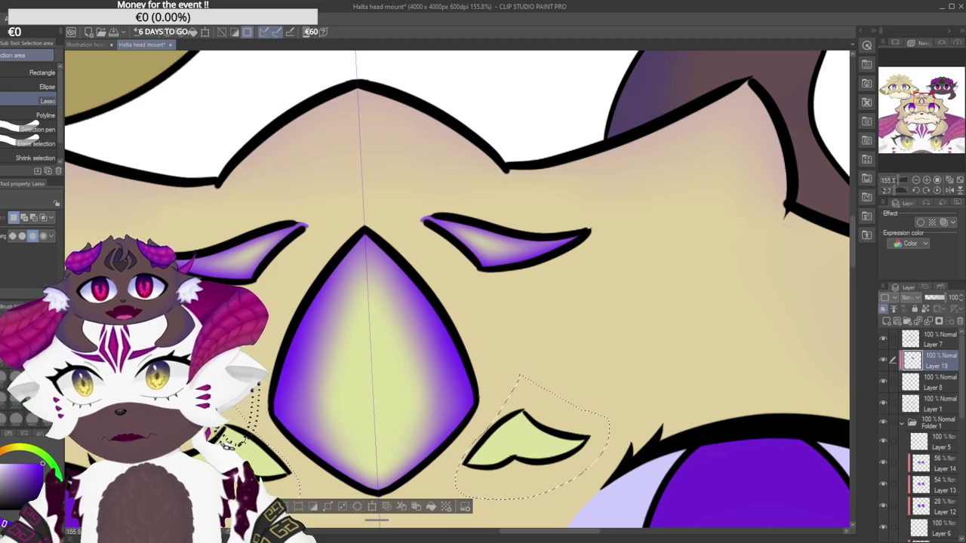
{"action": "key", "text": "b"}
{"action": "mouse_move", "coordinate": [453, 407]}
{"action": "left_mouse_down"}
{"action": "mouse_move", "coordinate": [462, 406]}
{"action": "mouse_move", "coordinate": [523, 274]}
{"action": "mouse_move", "coordinate": [600, 285]}
{"action": "mouse_move", "coordinate": [578, 367]}
{"action": "mouse_move", "coordinate": [485, 233]}
{"action": "mouse_move", "coordinate": [507, 250]}
{"action": "left_mouse_up"}
{"action": "mouse_move", "coordinate": [434, 317]}
{"action": "left_mouse_down"}
{"action": "mouse_move", "coordinate": [465, 247]}
{"action": "mouse_move", "coordinate": [435, 255]}
{"action": "mouse_move", "coordinate": [440, 399]}
{"action": "mouse_move", "coordinate": [434, 350]}
{"action": "mouse_move", "coordinate": [470, 288]}
{"action": "left_mouse_up"}
{"action": "left_click_drag", "start_coordinate": [468, 231], "coordinate": [417, 245]}
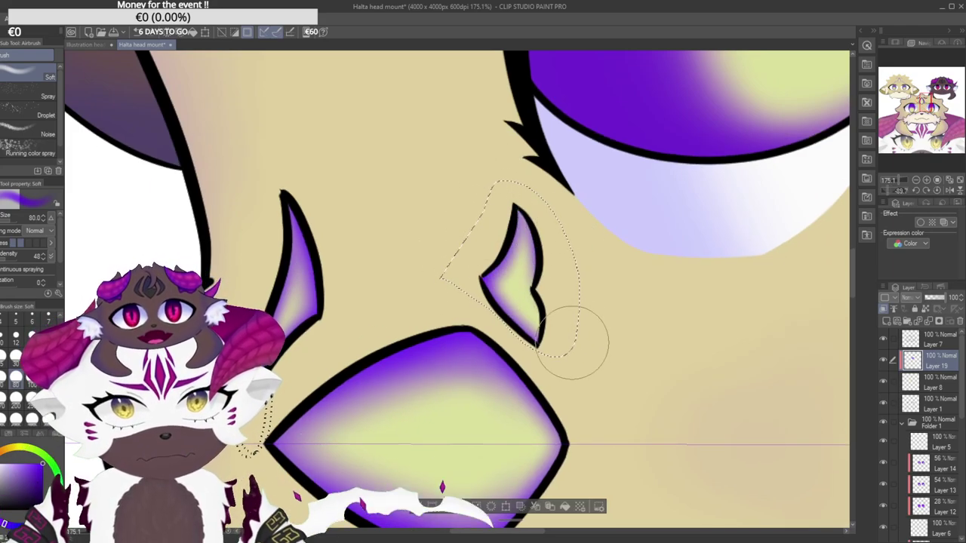
{"action": "left_click_drag", "start_coordinate": [509, 306], "coordinate": [487, 306]}
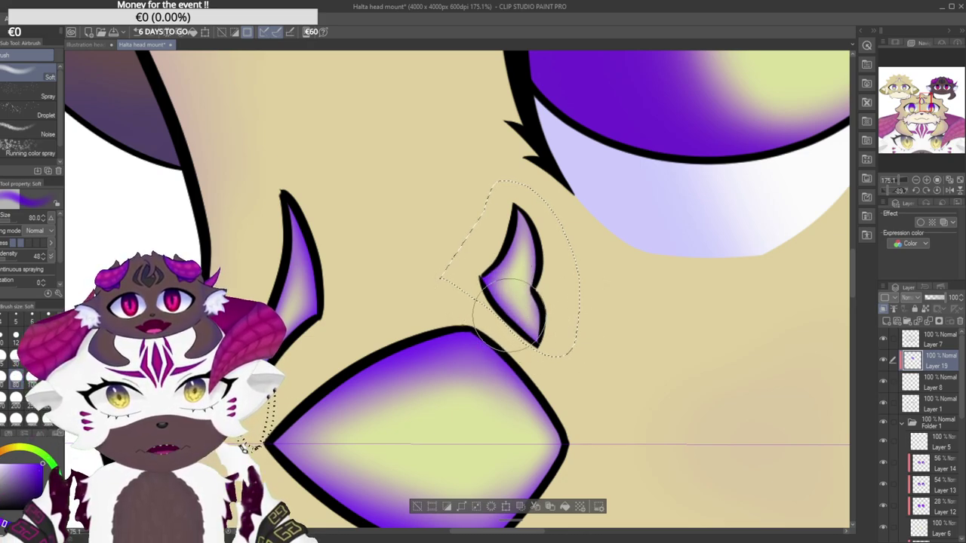
{"action": "mouse_move", "coordinate": [511, 224]}
{"action": "left_mouse_down"}
{"action": "mouse_move", "coordinate": [556, 313]}
{"action": "mouse_move", "coordinate": [513, 383]}
{"action": "left_mouse_up"}
{"action": "scroll", "coordinate": [516, 385], "scroll_direction": "down", "scroll_amount": 5}
{"action": "left_click_drag", "start_coordinate": [501, 204], "coordinate": [486, 202]}
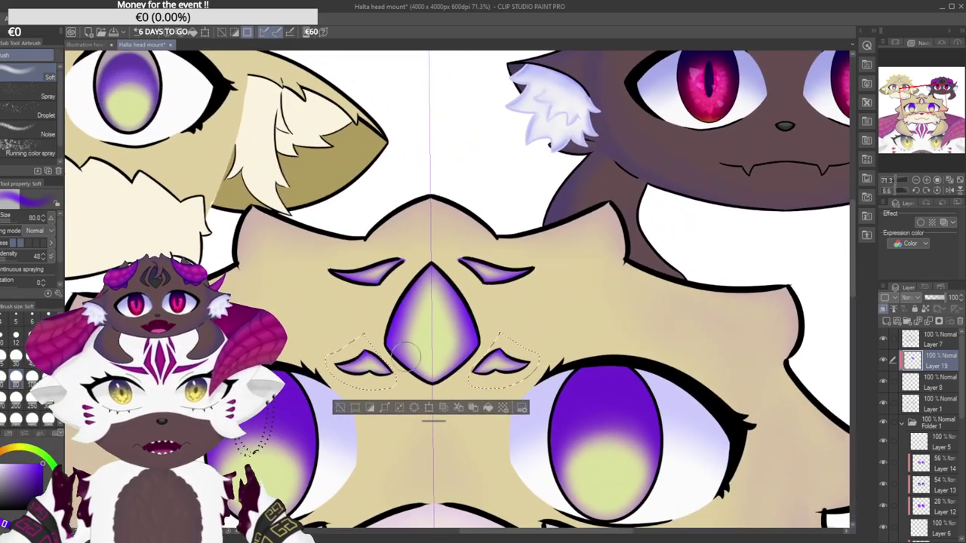
{"action": "key", "text": "ctrl+d"}
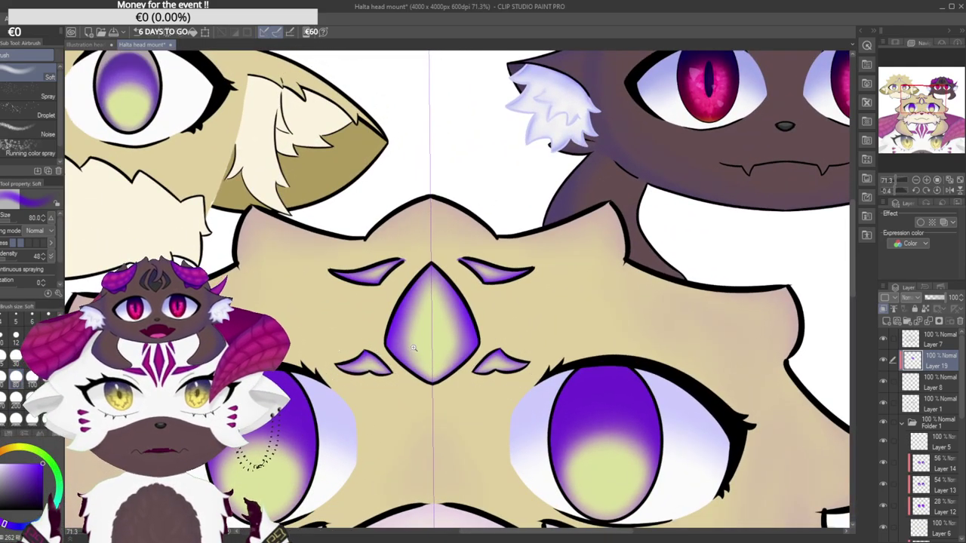
Lower the opacity of Layer 19, the forehead marking shading, to 51%.
{"action": "scroll", "coordinate": [414, 348], "scroll_direction": "up", "scroll_amount": 1}
{"action": "left_click", "coordinate": [935, 300]}
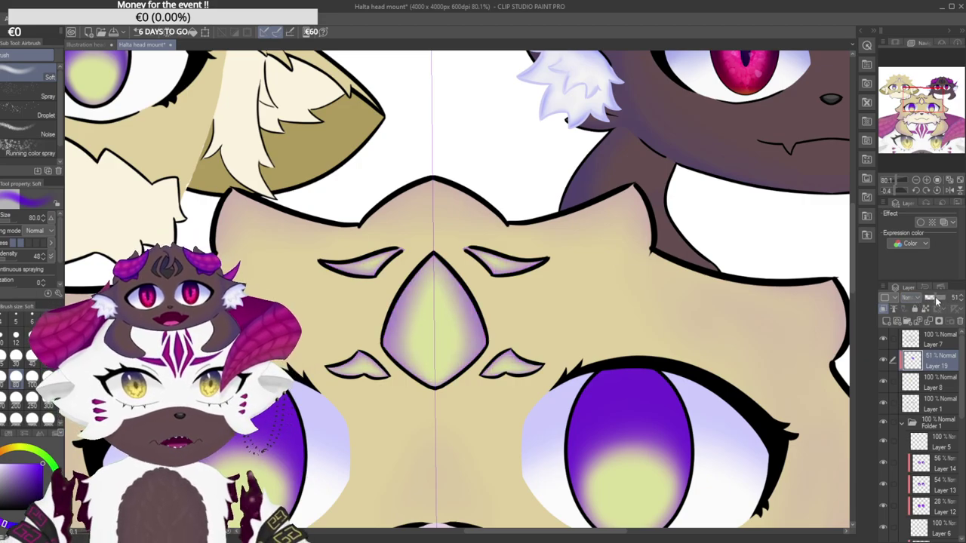
Set the opacity of Layer 19, the forehead marking shading, to 59%.
{"action": "scroll", "coordinate": [751, 349], "scroll_direction": "down", "scroll_amount": 7}
{"action": "scroll", "coordinate": [741, 347], "scroll_direction": "up", "scroll_amount": 5}
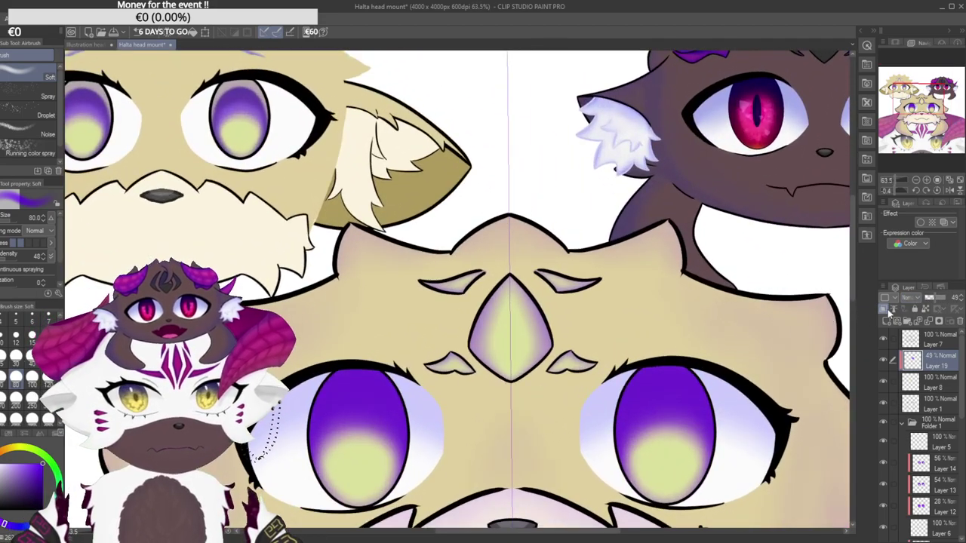
{"action": "left_click_drag", "start_coordinate": [937, 303], "coordinate": [939, 301]}
{"action": "left_click_drag", "start_coordinate": [763, 354], "coordinate": [617, 290]}
{"action": "left_click_drag", "start_coordinate": [617, 290], "coordinate": [546, 335]}
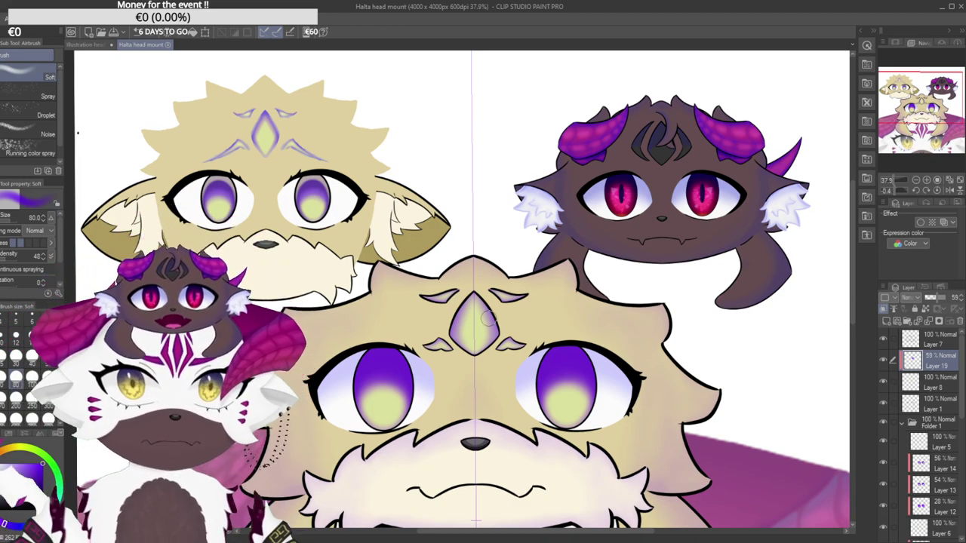
Add a new clipped layer above Layer 19 and lasso the area around the forehead gem.
{"action": "scroll", "coordinate": [492, 321], "scroll_direction": "up", "scroll_amount": 2}
{"action": "scroll", "coordinate": [498, 323], "scroll_direction": "up", "scroll_amount": 2}
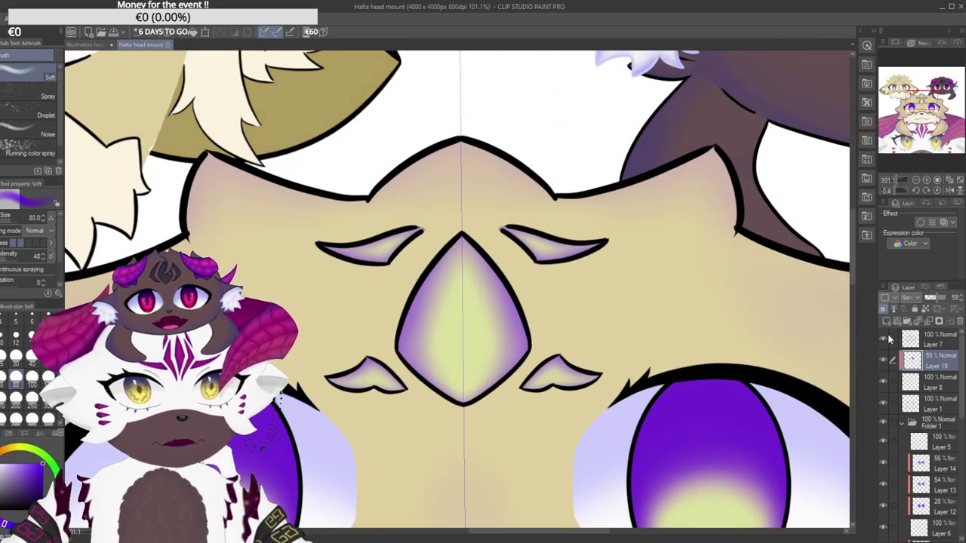
{"action": "key", "text": "ctrl+shift+n"}
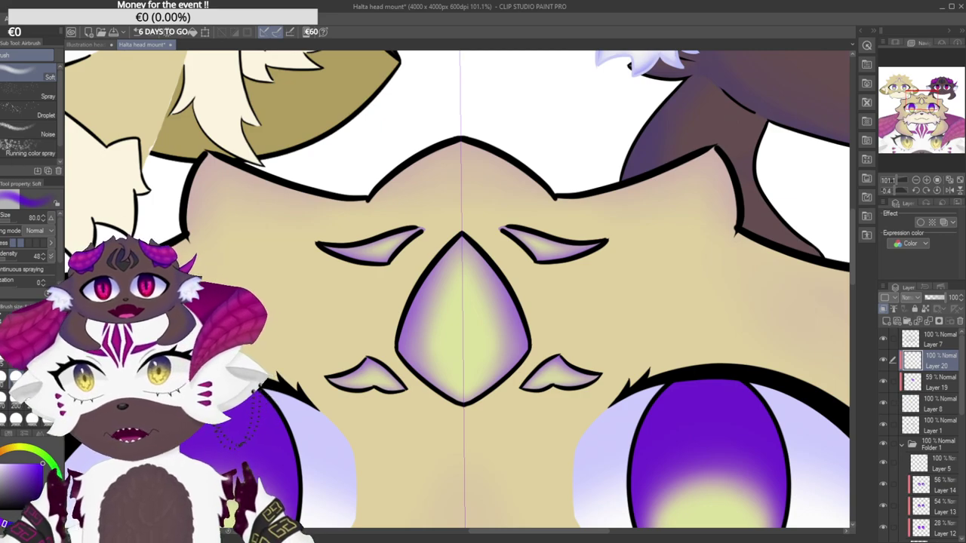
{"action": "key", "text": "m"}
{"action": "mouse_move", "coordinate": [414, 193]}
{"action": "left_mouse_down"}
{"action": "mouse_move", "coordinate": [465, 201]}
{"action": "mouse_move", "coordinate": [430, 227]}
{"action": "mouse_move", "coordinate": [386, 332]}
{"action": "mouse_move", "coordinate": [417, 387]}
{"action": "mouse_move", "coordinate": [517, 388]}
{"action": "left_mouse_up"}
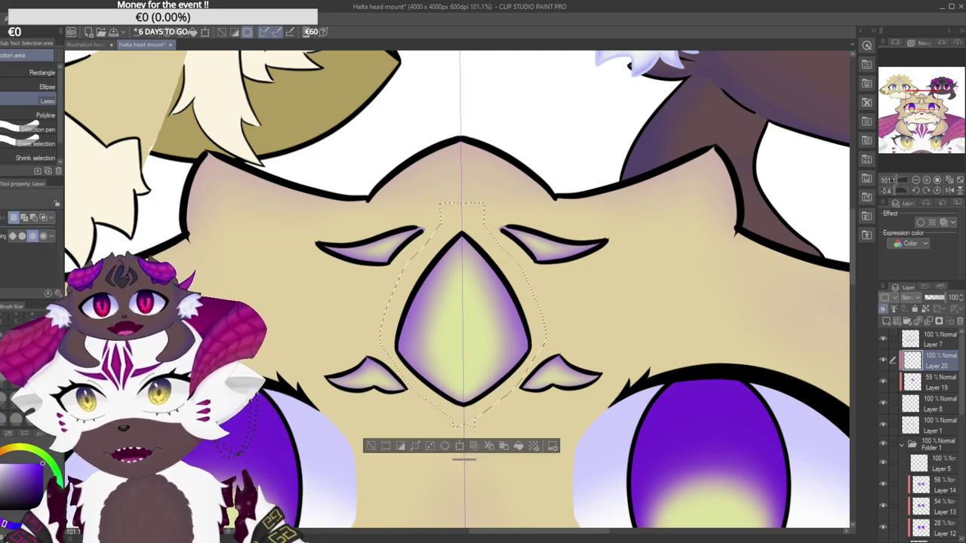
Shade the gem's edges all around with the purple soft airbrush at size 80 inside the selection.
{"action": "key", "text": "b"}
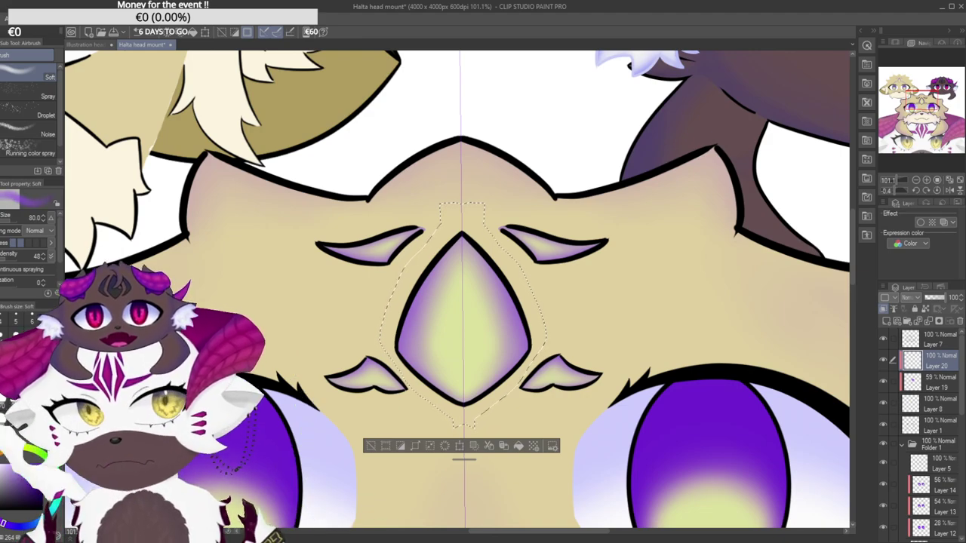
{"action": "scroll", "coordinate": [422, 302], "scroll_direction": "up", "scroll_amount": 3}
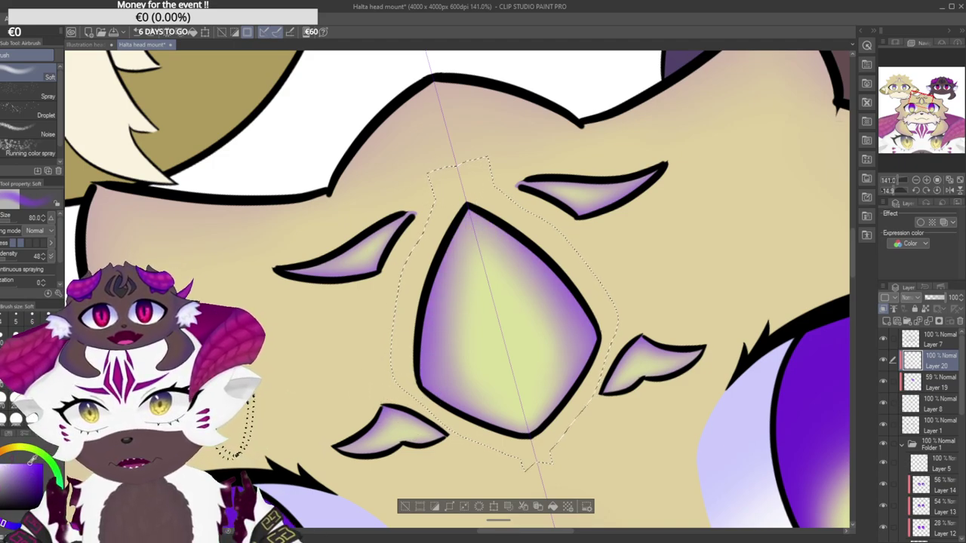
{"action": "left_click_drag", "start_coordinate": [407, 411], "coordinate": [420, 276]}
{"action": "mouse_move", "coordinate": [447, 151]}
{"action": "left_mouse_down"}
{"action": "mouse_move", "coordinate": [503, 157]}
{"action": "mouse_move", "coordinate": [551, 204]}
{"action": "left_mouse_up"}
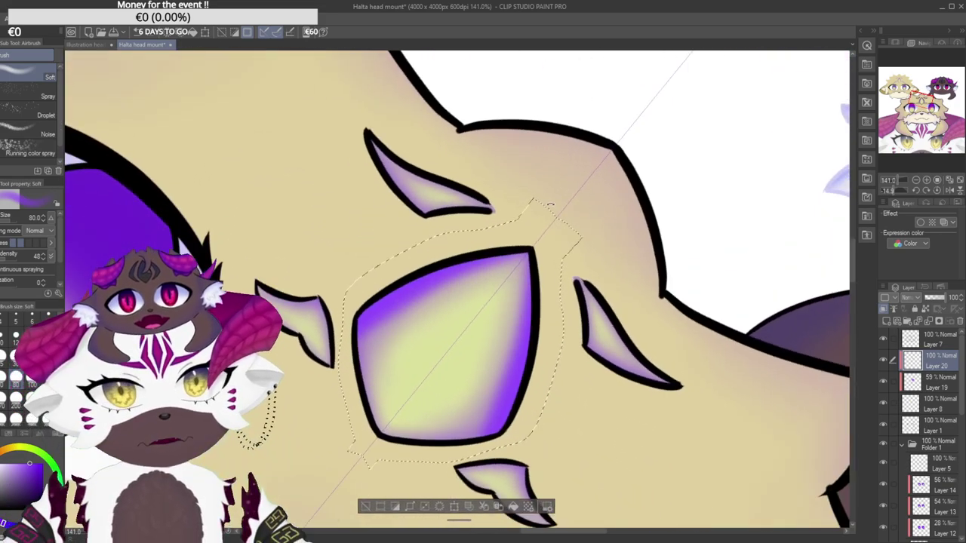
{"action": "left_click_drag", "start_coordinate": [343, 306], "coordinate": [350, 458]}
{"action": "mouse_move", "coordinate": [365, 208]}
{"action": "left_mouse_down"}
{"action": "mouse_move", "coordinate": [340, 246]}
{"action": "mouse_move", "coordinate": [332, 284]}
{"action": "left_mouse_up"}
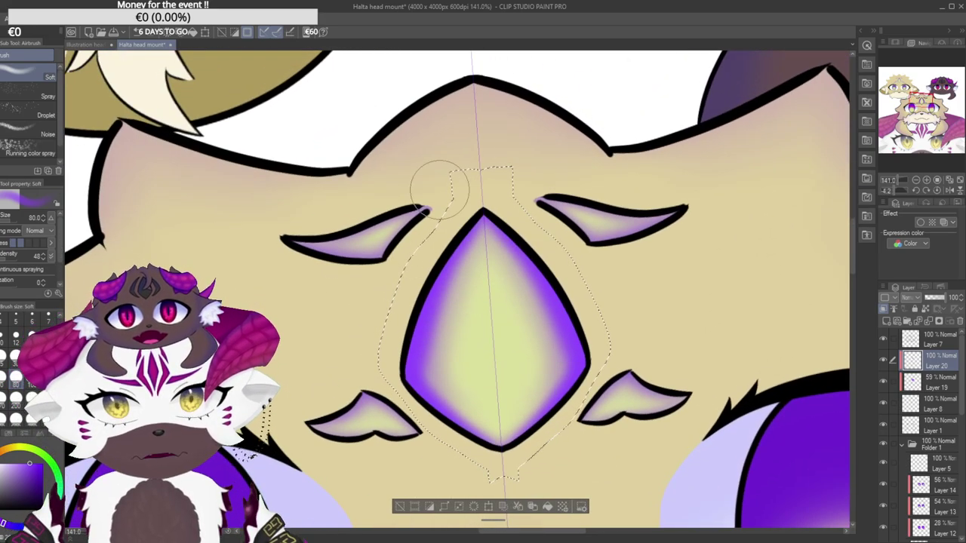
Lower the opacity of Layer 20, the new gem shading, to 54% and clear the selection.
{"action": "left_click_drag", "start_coordinate": [939, 300], "coordinate": [937, 300]}
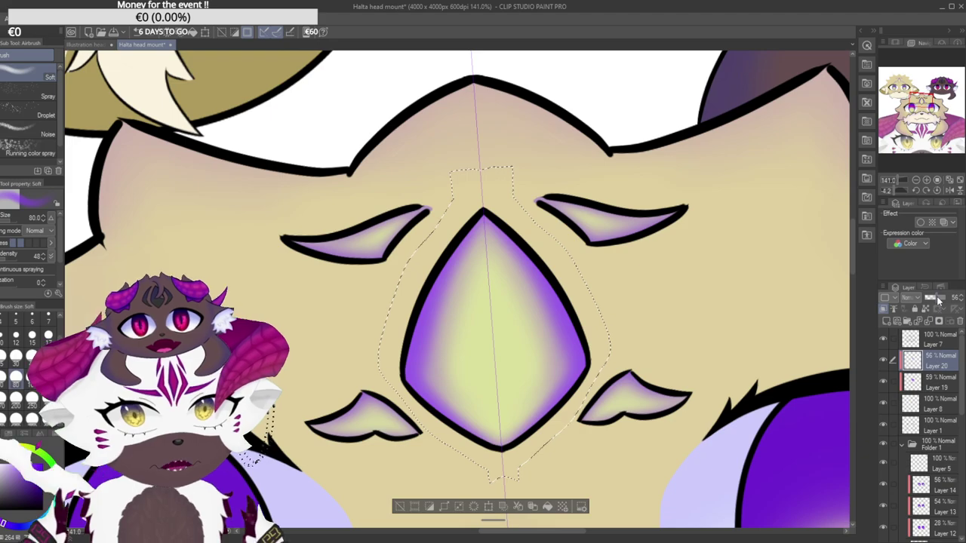
{"action": "left_click_drag", "start_coordinate": [729, 293], "coordinate": [671, 297]}
{"action": "left_click_drag", "start_coordinate": [760, 307], "coordinate": [666, 331]}
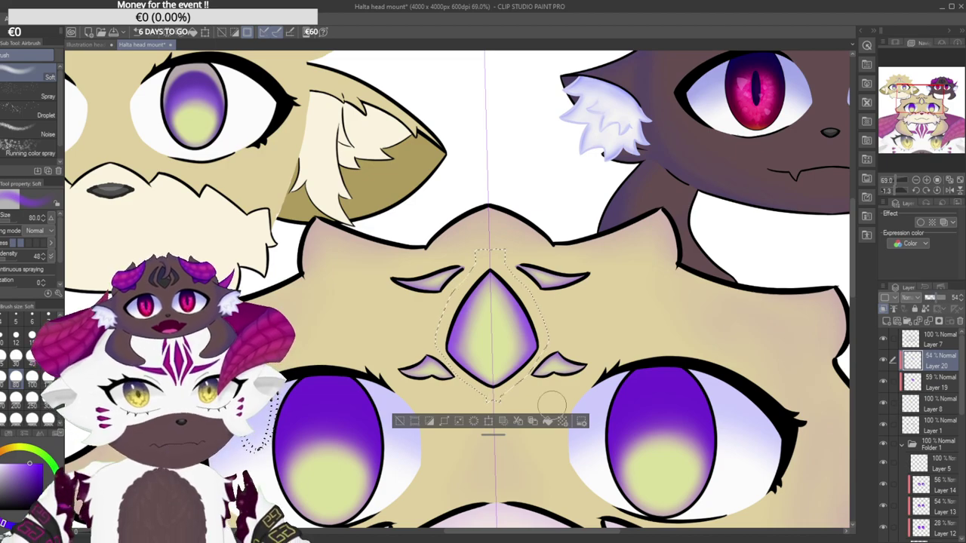
{"action": "key", "text": "ctrl+d"}
Lasso the upper and lower forehead markings on both sides of the gem, leaving the gem out.
{"action": "key", "text": "m"}
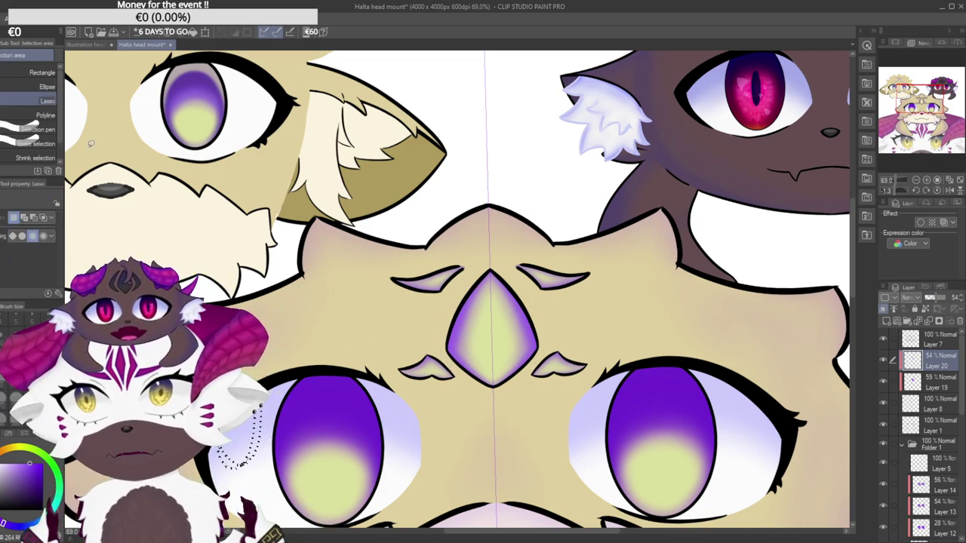
{"action": "scroll", "coordinate": [572, 276], "scroll_direction": "up", "scroll_amount": 3}
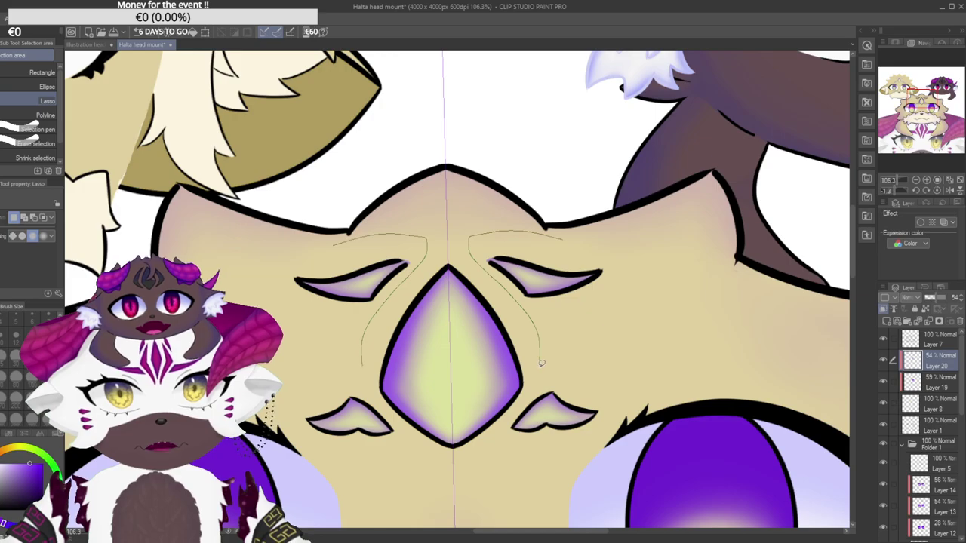
{"action": "mouse_move", "coordinate": [505, 432]}
{"action": "left_mouse_down"}
{"action": "mouse_move", "coordinate": [617, 398]}
{"action": "mouse_move", "coordinate": [613, 237]}
{"action": "mouse_move", "coordinate": [564, 239]}
{"action": "left_mouse_up"}
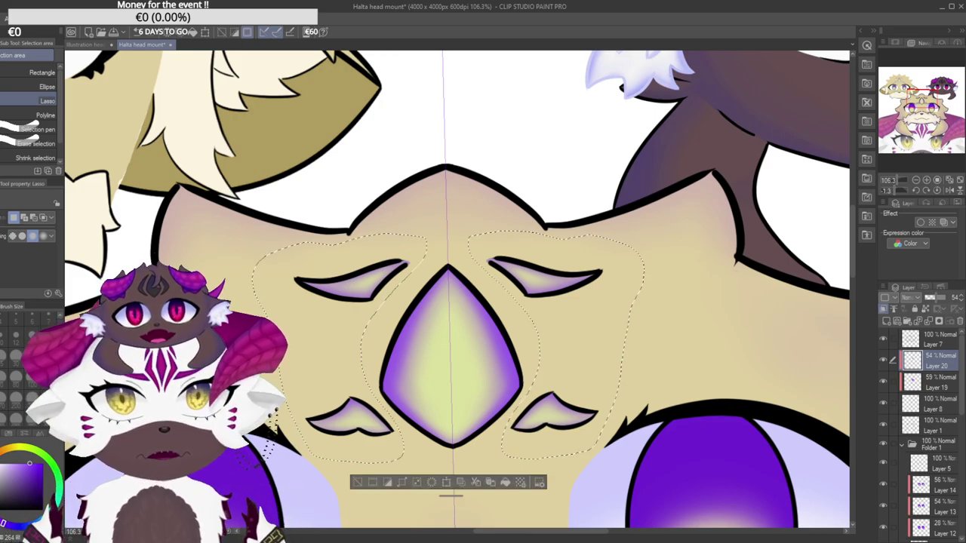
Deepen the edges of the upper and lower forehead markings with the purple soft airbrush on Layer 20.
{"action": "key", "text": "b"}
{"action": "mouse_move", "coordinate": [500, 172]}
{"action": "left_mouse_down"}
{"action": "mouse_move", "coordinate": [469, 176]}
{"action": "mouse_move", "coordinate": [388, 249]}
{"action": "mouse_move", "coordinate": [389, 240]}
{"action": "left_mouse_up"}
{"action": "left_click_drag", "start_coordinate": [476, 110], "coordinate": [485, 111]}
{"action": "scroll", "coordinate": [485, 111], "scroll_direction": "up", "scroll_amount": 3}
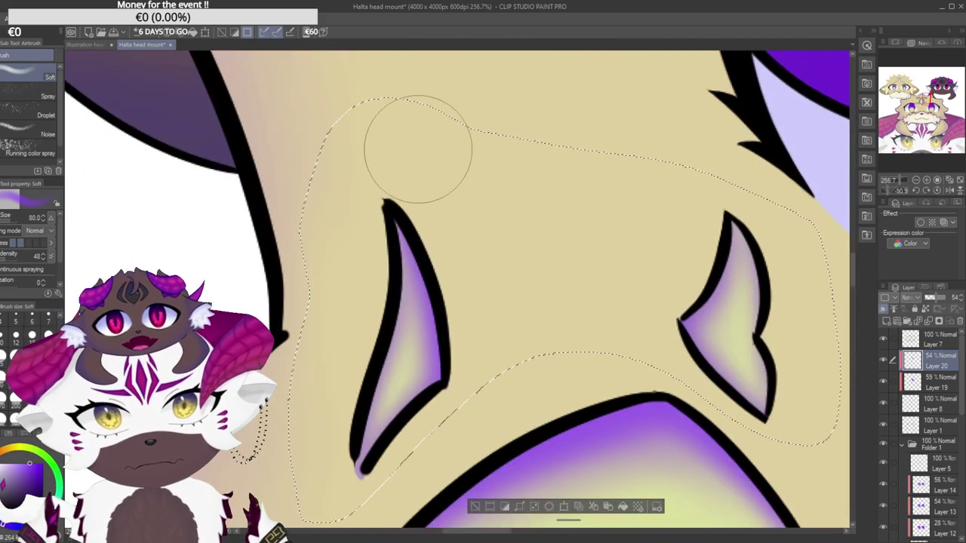
{"action": "left_click_drag", "start_coordinate": [349, 319], "coordinate": [330, 401]}
{"action": "left_click_drag", "start_coordinate": [351, 360], "coordinate": [359, 492]}
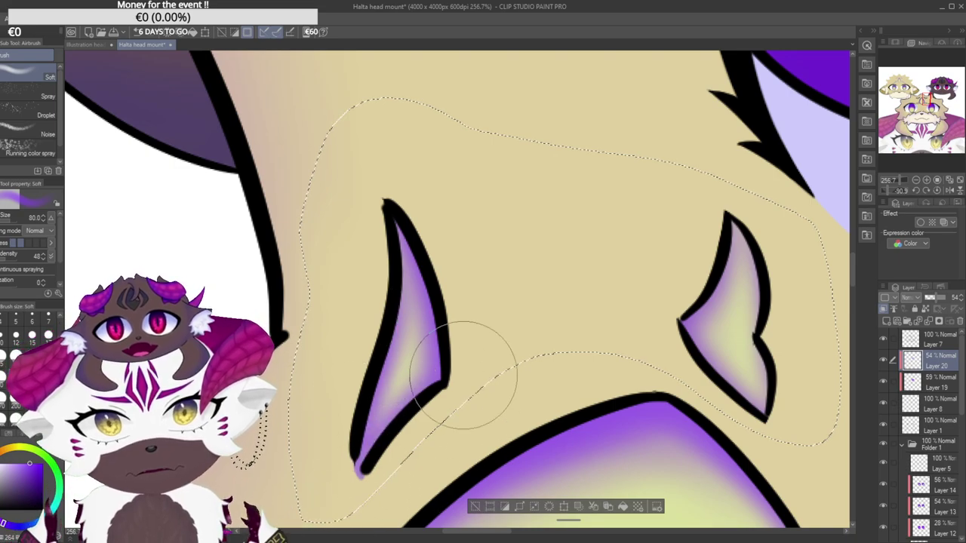
{"action": "left_click_drag", "start_coordinate": [717, 364], "coordinate": [485, 362]}
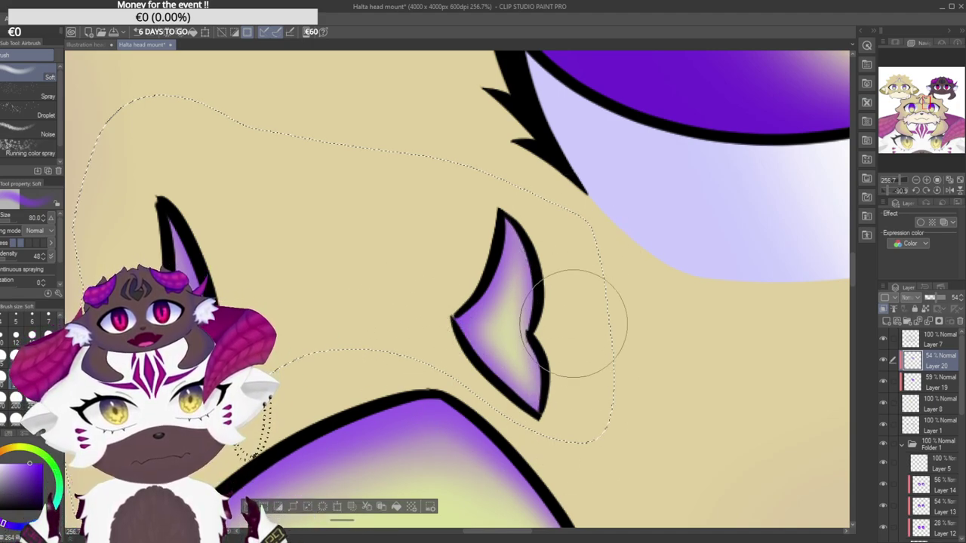
{"action": "left_click_drag", "start_coordinate": [611, 341], "coordinate": [423, 439]}
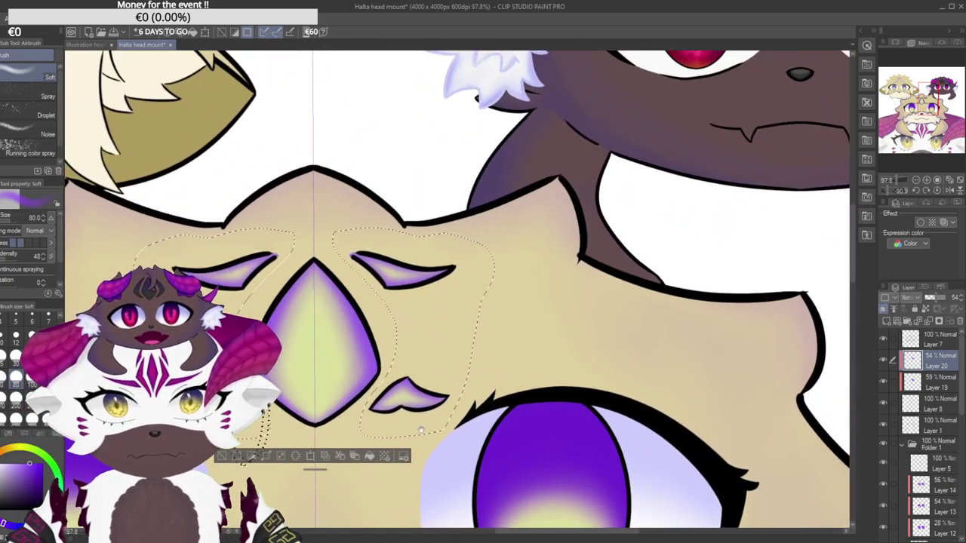
Lower Layer 20's opacity to 33%, clear the selection and compare the shading with the layer hidden and shown.
{"action": "left_click_drag", "start_coordinate": [484, 251], "coordinate": [485, 252]}
{"action": "left_click_drag", "start_coordinate": [446, 374], "coordinate": [524, 349]}
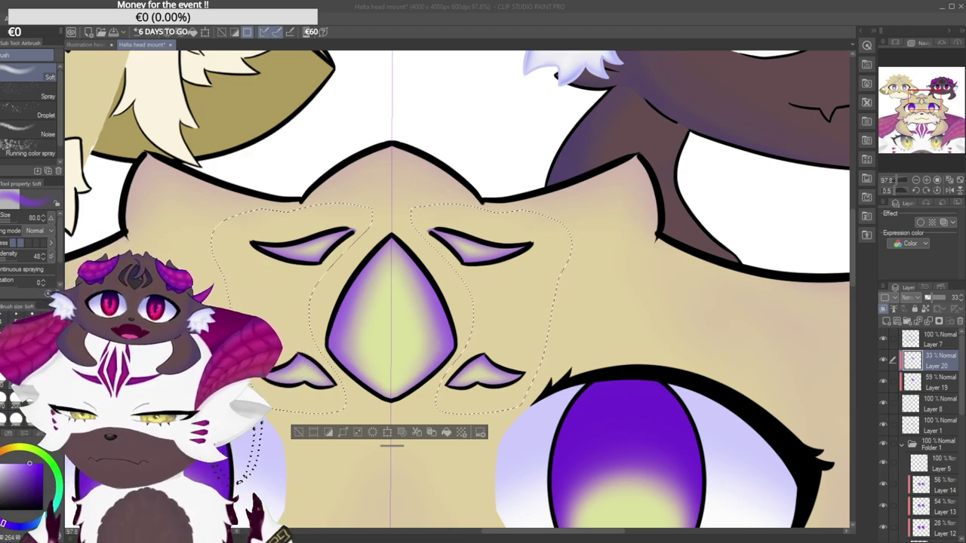
{"action": "left_click", "coordinate": [590, 8]}
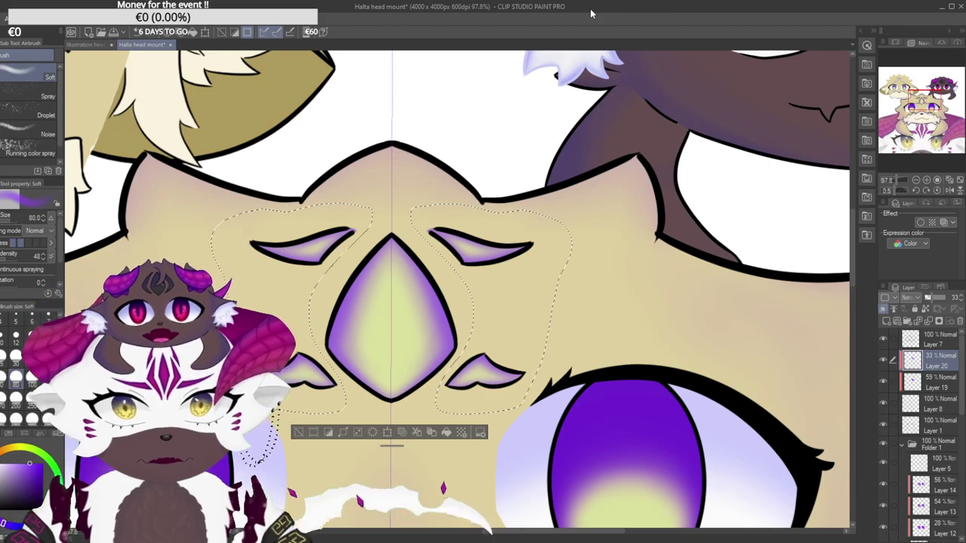
{"action": "left_click_drag", "start_coordinate": [482, 255], "coordinate": [434, 268]}
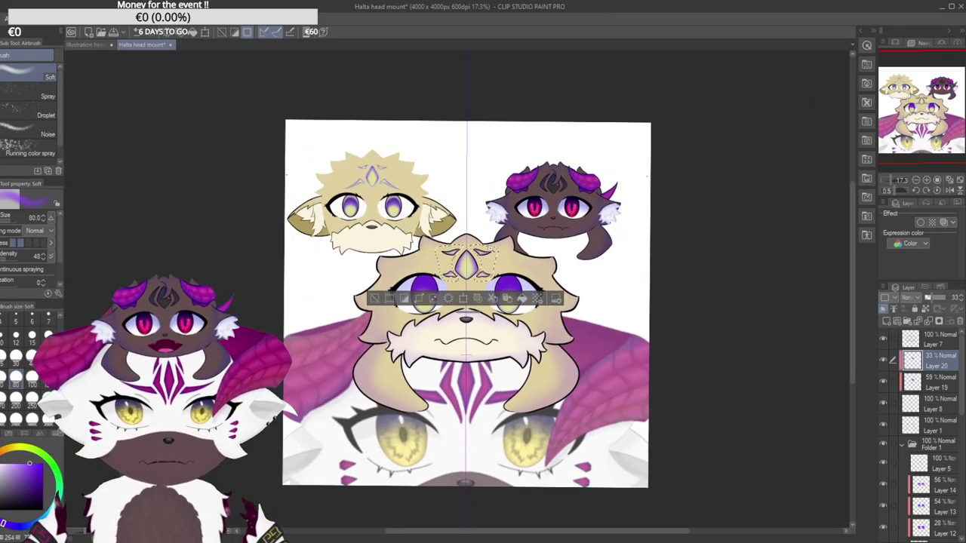
{"action": "scroll", "coordinate": [489, 247], "scroll_direction": "up", "scroll_amount": 2}
{"action": "left_click_drag", "start_coordinate": [560, 178], "coordinate": [545, 180]}
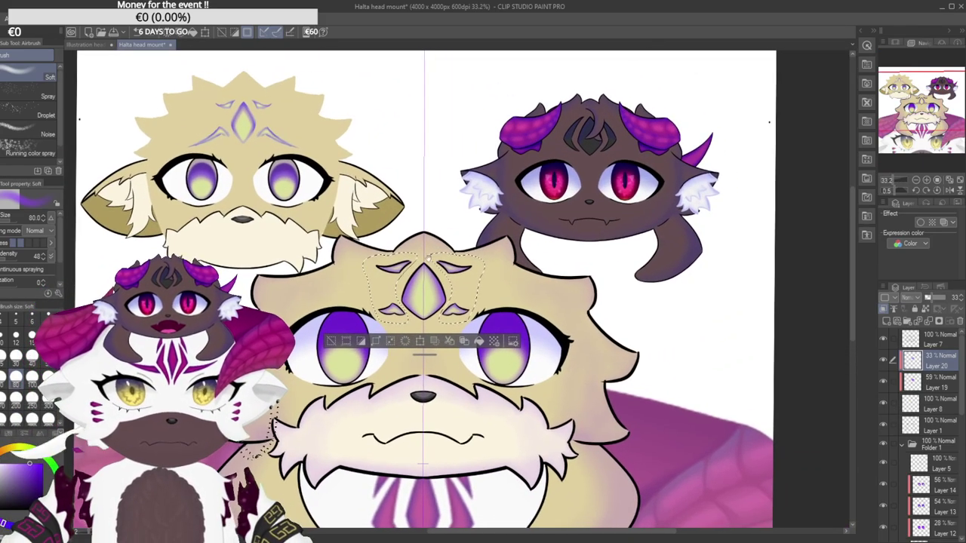
{"action": "scroll", "coordinate": [485, 204], "scroll_direction": "up", "scroll_amount": 1}
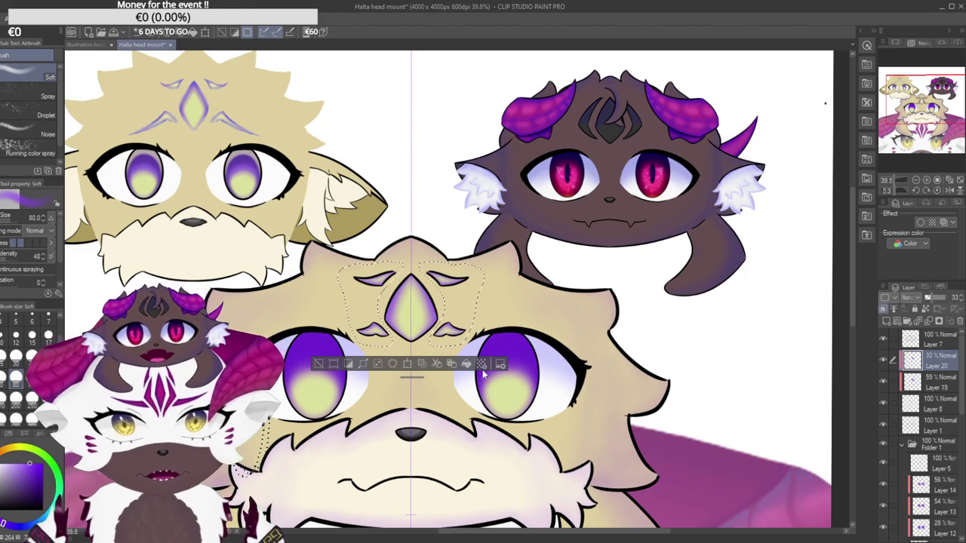
{"action": "left_click", "coordinate": [332, 365]}
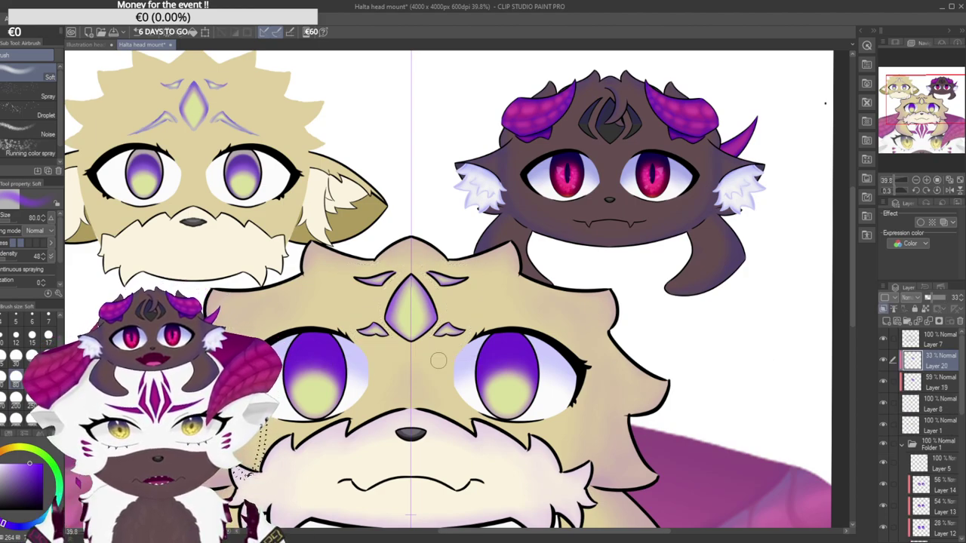
{"action": "left_click", "coordinate": [884, 360]}
{"action": "left_click", "coordinate": [883, 360]}
Add a new clipped layer above Layer 20 and airbrush blue along the edges of the forehead gem.
{"action": "left_click", "coordinate": [887, 322]}
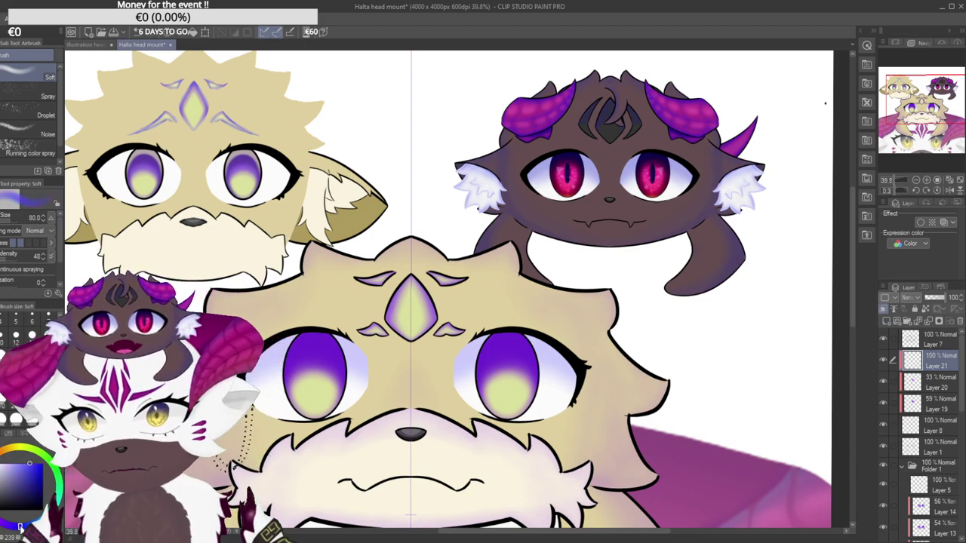
{"action": "scroll", "coordinate": [412, 295], "scroll_direction": "up", "scroll_amount": 2}
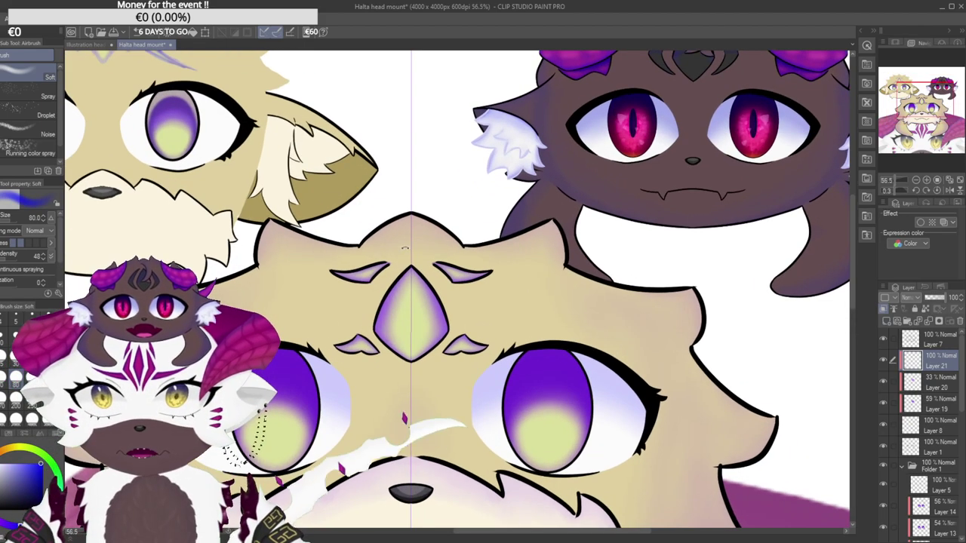
{"action": "scroll", "coordinate": [399, 181], "scroll_direction": "up", "scroll_amount": 1}
{"action": "scroll", "coordinate": [399, 181], "scroll_direction": "up", "scroll_amount": 2}
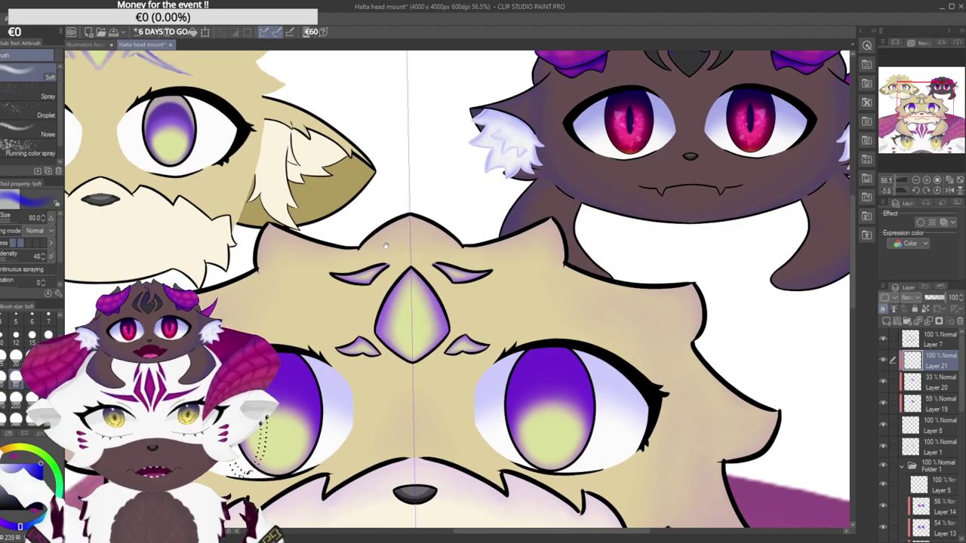
{"action": "mouse_move", "coordinate": [383, 370]}
{"action": "left_mouse_down"}
{"action": "mouse_move", "coordinate": [384, 340]}
{"action": "mouse_move", "coordinate": [441, 260]}
{"action": "left_mouse_up"}
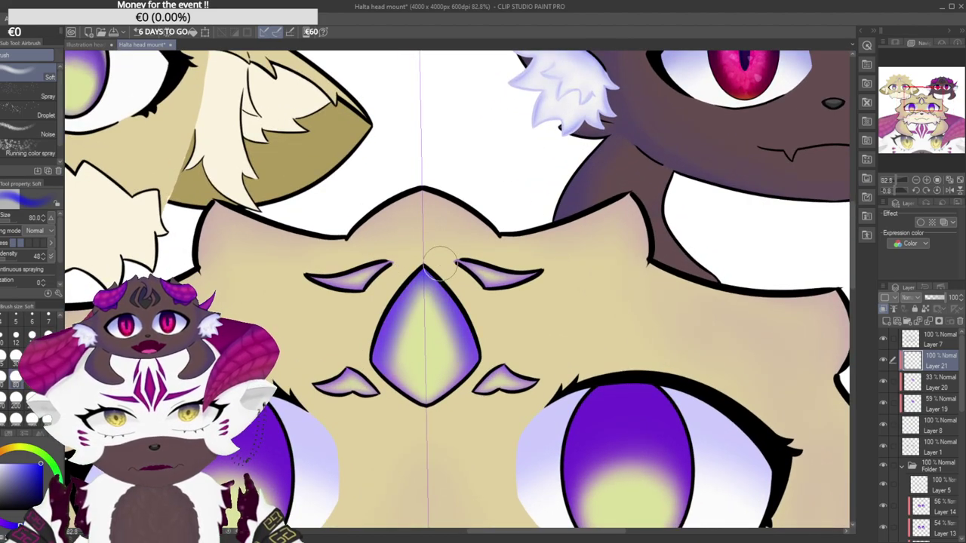
{"action": "mouse_move", "coordinate": [381, 349]}
{"action": "left_mouse_down"}
{"action": "mouse_move", "coordinate": [393, 379]}
{"action": "mouse_move", "coordinate": [443, 416]}
{"action": "left_mouse_up"}
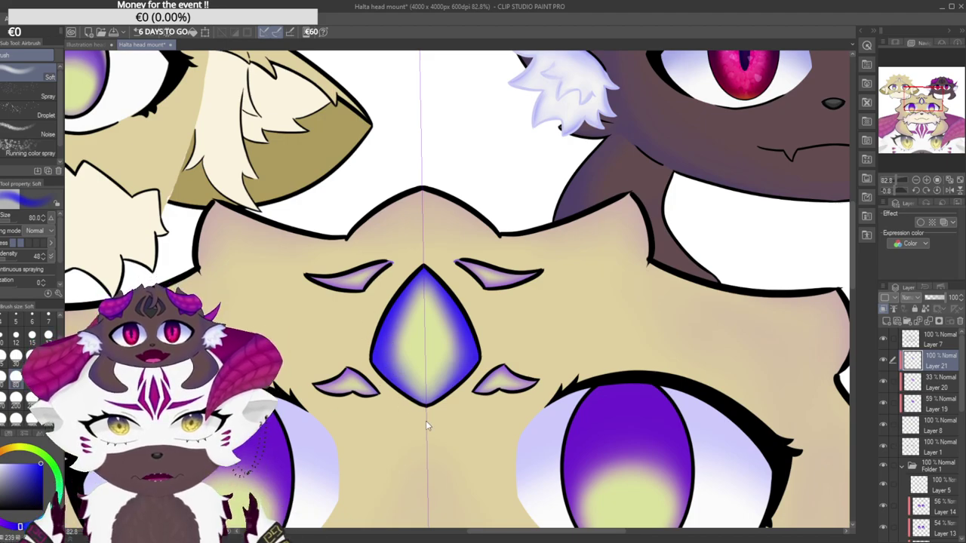
Airbrush blue along the edges of the four forehead markings on Layer 21.
{"action": "scroll", "coordinate": [485, 252], "scroll_direction": "up", "scroll_amount": 2}
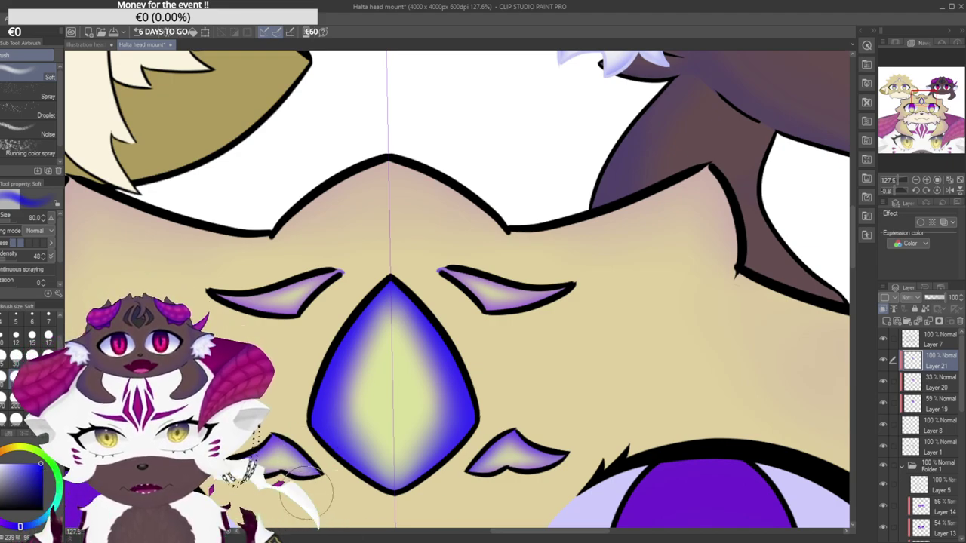
{"action": "left_click_drag", "start_coordinate": [438, 270], "coordinate": [468, 306]}
{"action": "mouse_move", "coordinate": [473, 264]}
{"action": "left_mouse_down"}
{"action": "mouse_move", "coordinate": [546, 273]}
{"action": "mouse_move", "coordinate": [521, 288]}
{"action": "mouse_move", "coordinate": [518, 324]}
{"action": "mouse_move", "coordinate": [501, 326]}
{"action": "mouse_move", "coordinate": [563, 318]}
{"action": "mouse_move", "coordinate": [481, 331]}
{"action": "mouse_move", "coordinate": [536, 331]}
{"action": "mouse_move", "coordinate": [548, 319]}
{"action": "mouse_move", "coordinate": [495, 333]}
{"action": "mouse_move", "coordinate": [574, 315]}
{"action": "mouse_move", "coordinate": [545, 321]}
{"action": "mouse_move", "coordinate": [466, 255]}
{"action": "mouse_move", "coordinate": [545, 270]}
{"action": "left_mouse_up"}
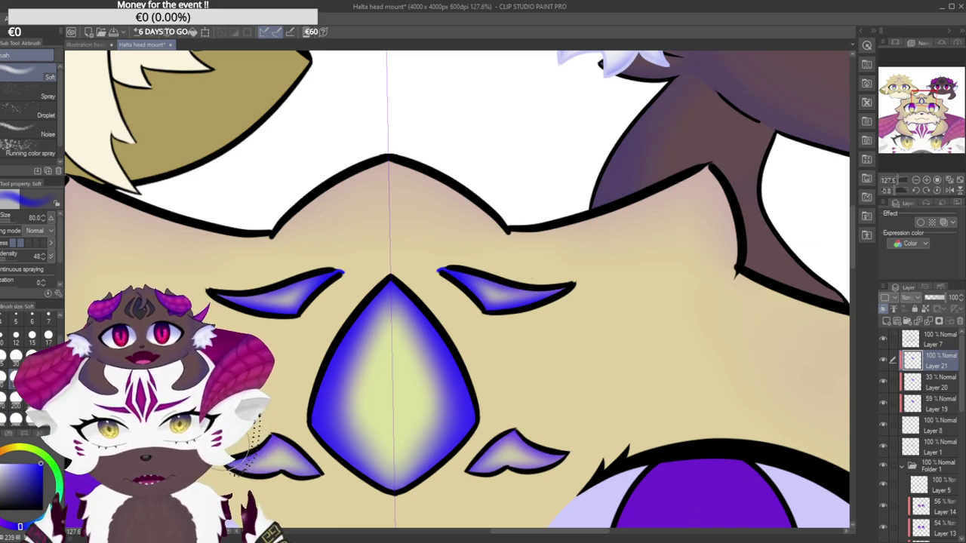
{"action": "left_click_drag", "start_coordinate": [243, 490], "coordinate": [303, 494]}
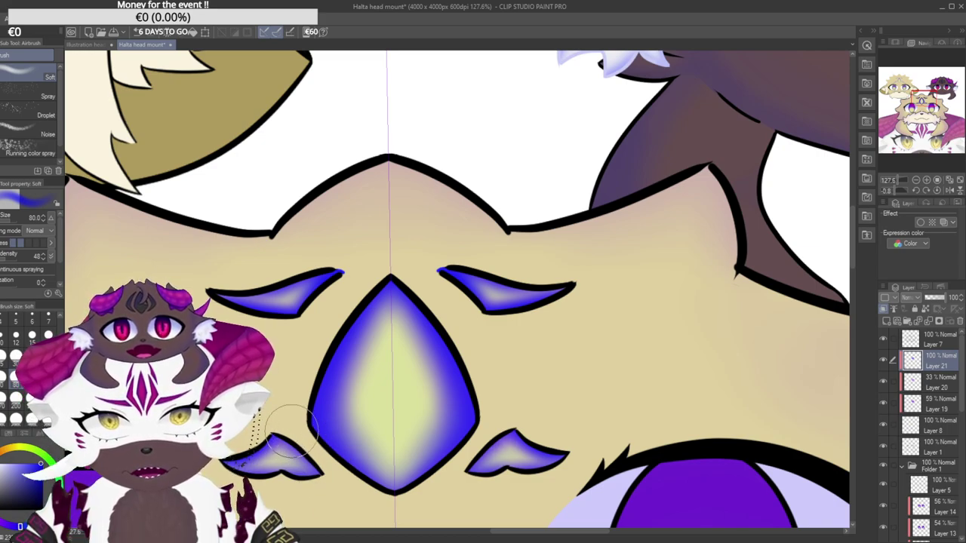
Lower Layer 21's opacity to 36% and add a new clipped layer above it.
{"action": "left_click_drag", "start_coordinate": [945, 297], "coordinate": [934, 298]}
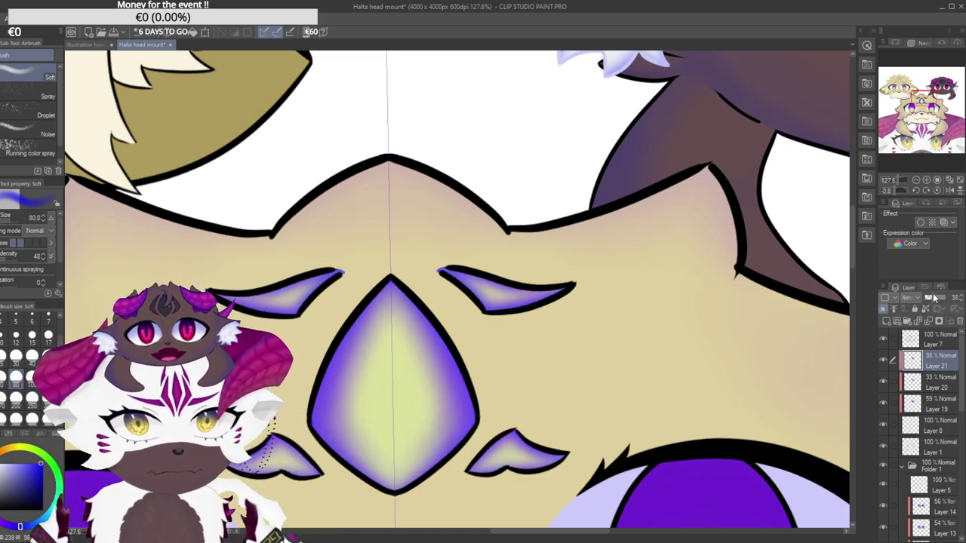
{"action": "scroll", "coordinate": [781, 309], "scroll_direction": "down", "scroll_amount": 5}
{"action": "scroll", "coordinate": [792, 320], "scroll_direction": "up", "scroll_amount": 4}
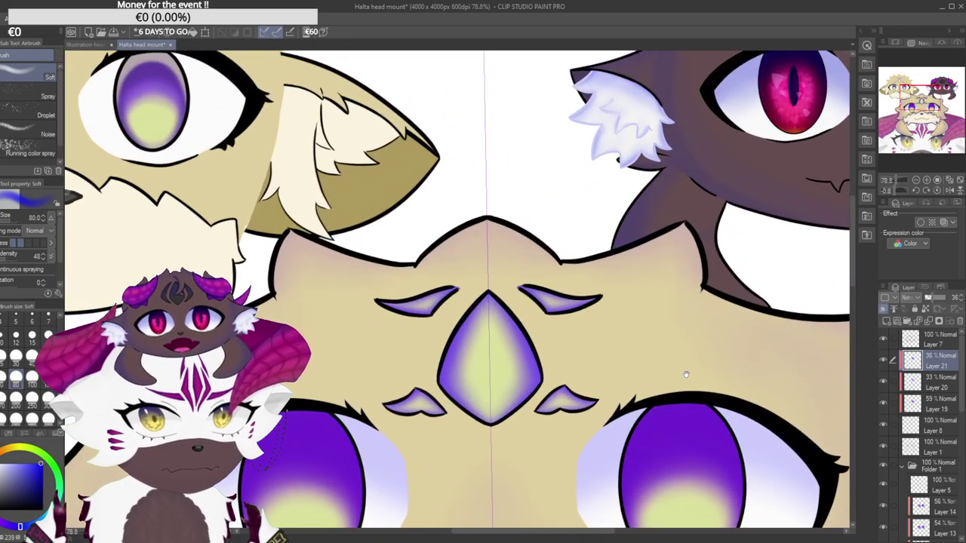
{"action": "left_click_drag", "start_coordinate": [756, 363], "coordinate": [737, 337]}
{"action": "left_click", "coordinate": [885, 320]}
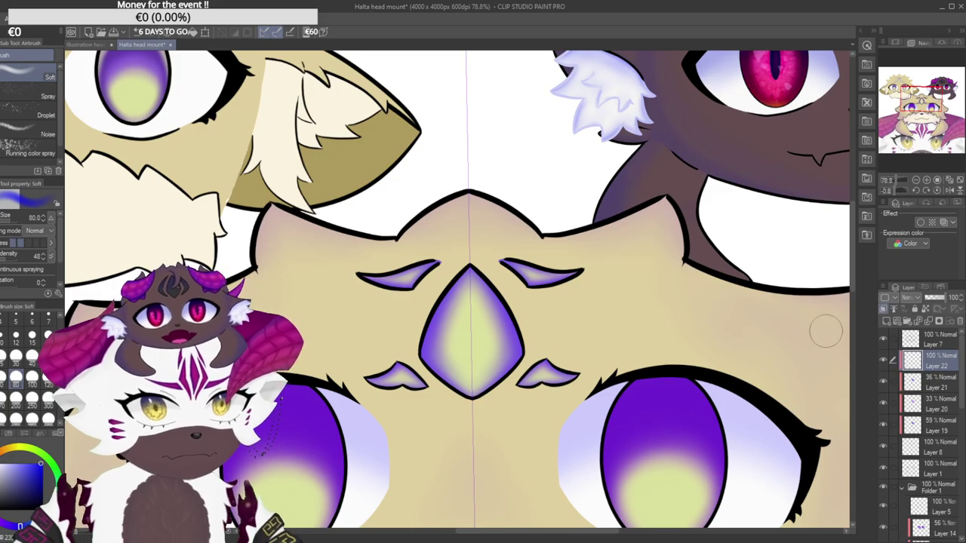
Airbrush solid blue over the upper half of the central head's forehead gem on Layer 22.
{"action": "left_click_drag", "start_coordinate": [365, 210], "coordinate": [336, 308]}
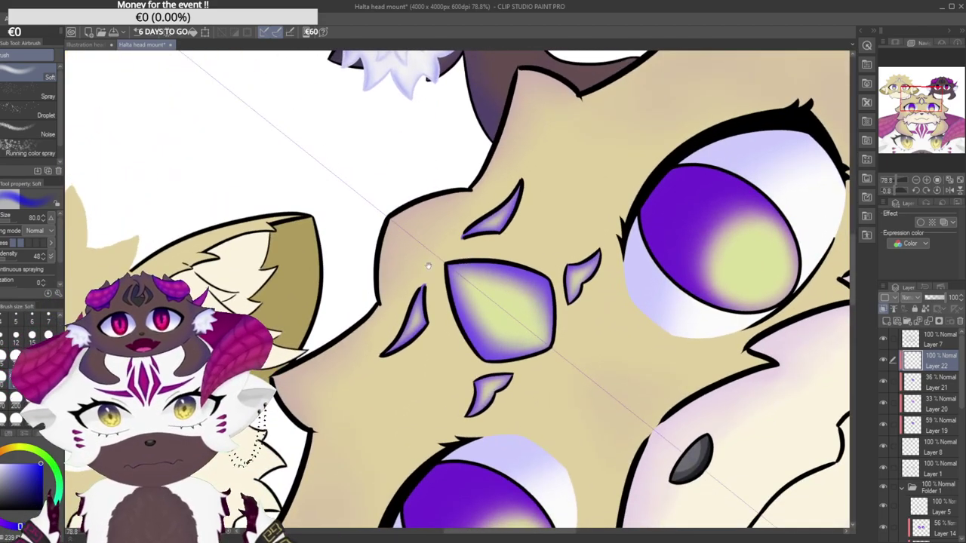
{"action": "left_click_drag", "start_coordinate": [521, 262], "coordinate": [542, 261]}
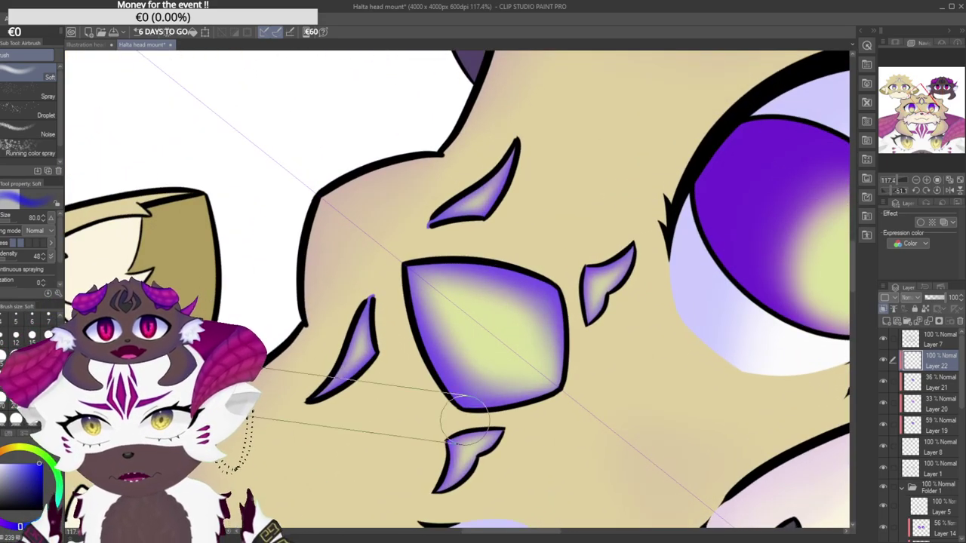
{"action": "mouse_move", "coordinate": [452, 362]}
{"action": "left_mouse_down"}
{"action": "mouse_move", "coordinate": [492, 284]}
{"action": "mouse_move", "coordinate": [440, 409]}
{"action": "mouse_move", "coordinate": [483, 293]}
{"action": "left_mouse_up"}
{"action": "key", "text": "ctrl+z"}
{"action": "mouse_move", "coordinate": [446, 386]}
{"action": "left_mouse_down"}
{"action": "mouse_move", "coordinate": [467, 310]}
{"action": "mouse_move", "coordinate": [440, 397]}
{"action": "mouse_move", "coordinate": [465, 298]}
{"action": "mouse_move", "coordinate": [457, 292]}
{"action": "mouse_move", "coordinate": [431, 332]}
{"action": "mouse_move", "coordinate": [412, 262]}
{"action": "left_mouse_up"}
{"action": "mouse_move", "coordinate": [661, 265]}
{"action": "left_mouse_down"}
{"action": "mouse_move", "coordinate": [638, 436]}
{"action": "mouse_move", "coordinate": [688, 391]}
{"action": "left_mouse_up"}
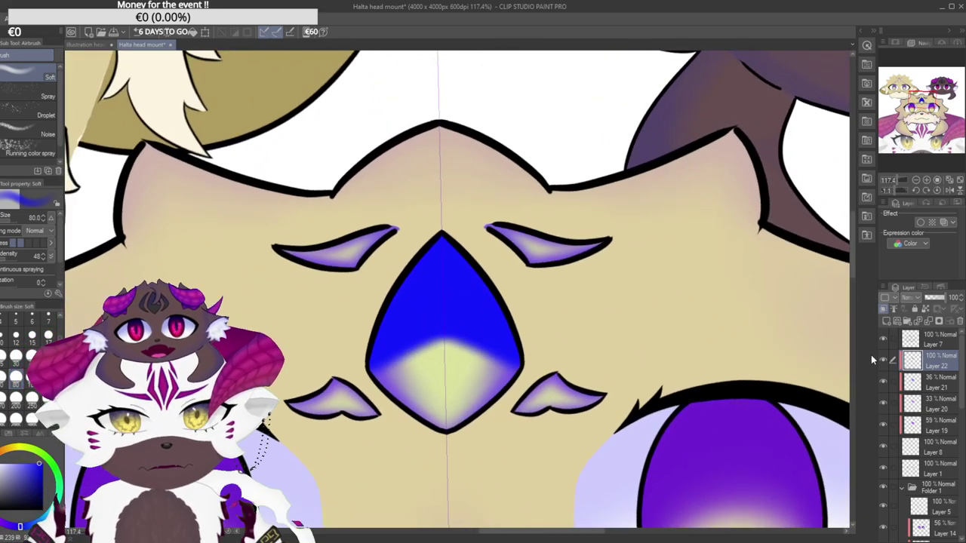
Lower Layer 22's opacity to 16% and check the blended gem shading up close.
{"action": "left_click_drag", "start_coordinate": [948, 302], "coordinate": [928, 300]}
{"action": "scroll", "coordinate": [701, 324], "scroll_direction": "down", "scroll_amount": 5}
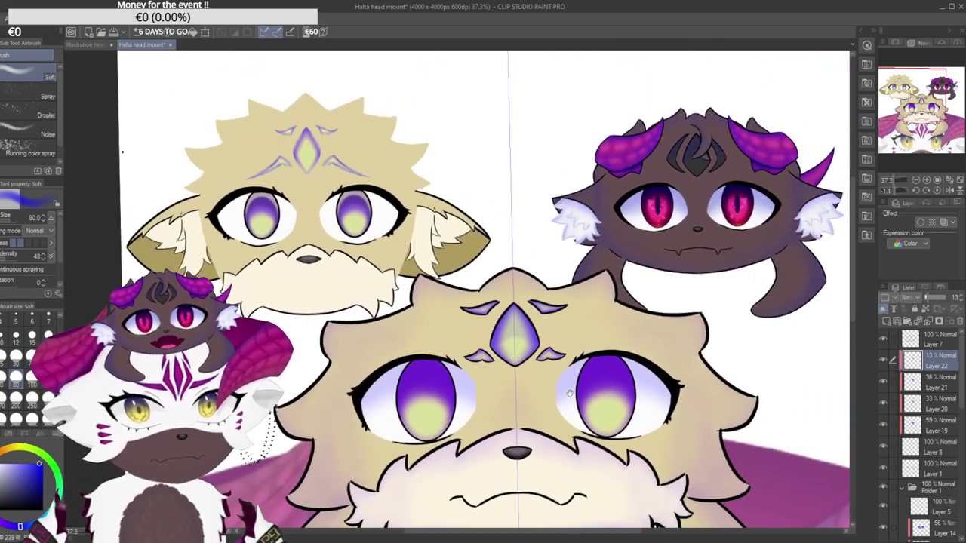
{"action": "left_click_drag", "start_coordinate": [657, 287], "coordinate": [673, 295]}
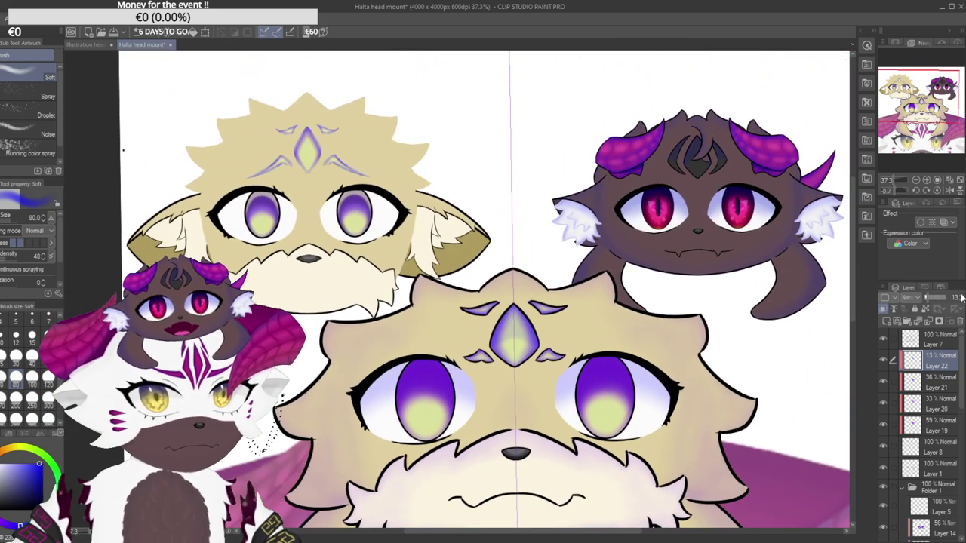
{"action": "left_click_drag", "start_coordinate": [709, 361], "coordinate": [697, 359]}
{"action": "left_click_drag", "start_coordinate": [705, 321], "coordinate": [707, 329]}
{"action": "left_click_drag", "start_coordinate": [582, 366], "coordinate": [614, 348]}
{"action": "scroll", "coordinate": [614, 347], "scroll_direction": "up", "scroll_amount": 4}
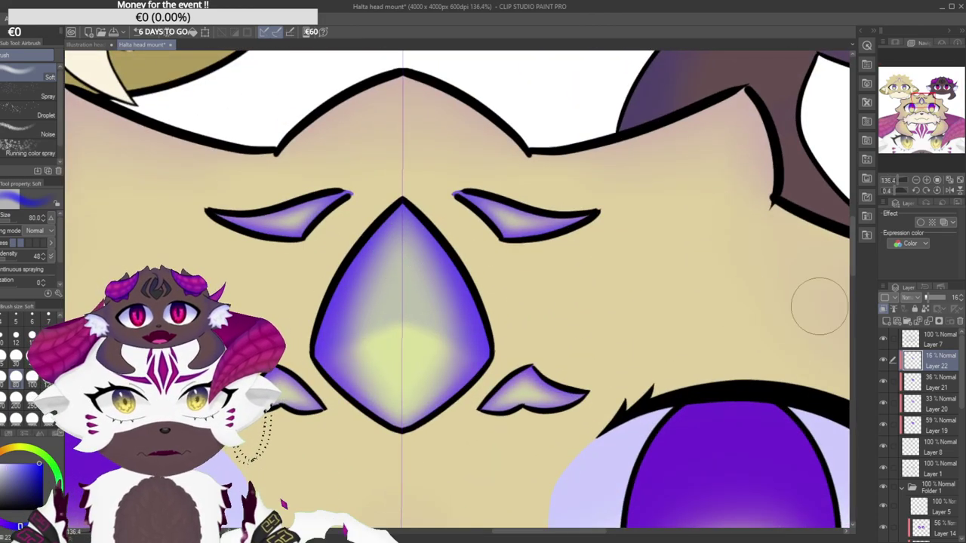
Compare the gem with the dark creature's forehead marking and set Layer 22's opacity to 19%.
{"action": "scroll", "coordinate": [605, 343], "scroll_direction": "down", "scroll_amount": 3}
{"action": "scroll", "coordinate": [606, 342], "scroll_direction": "down", "scroll_amount": 4}
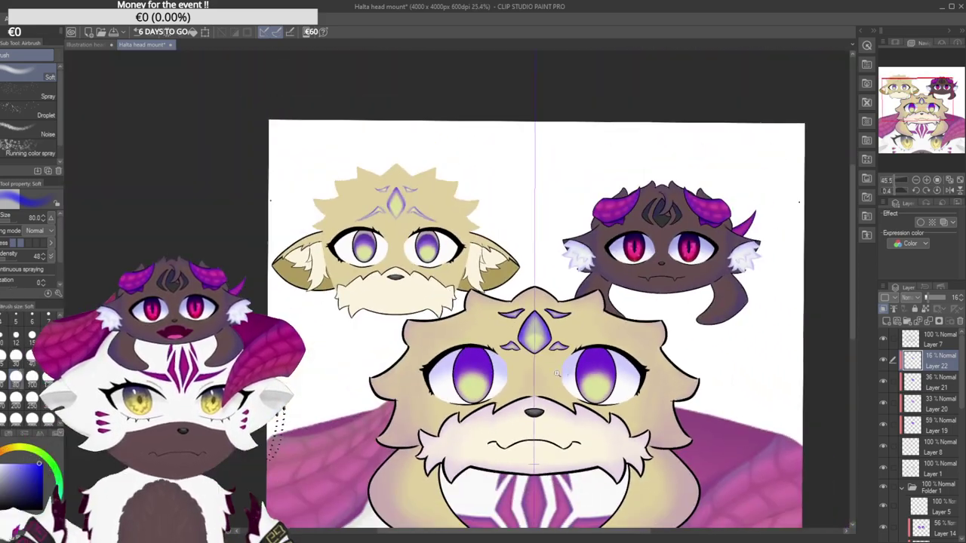
{"action": "left_click_drag", "start_coordinate": [662, 309], "coordinate": [597, 323]}
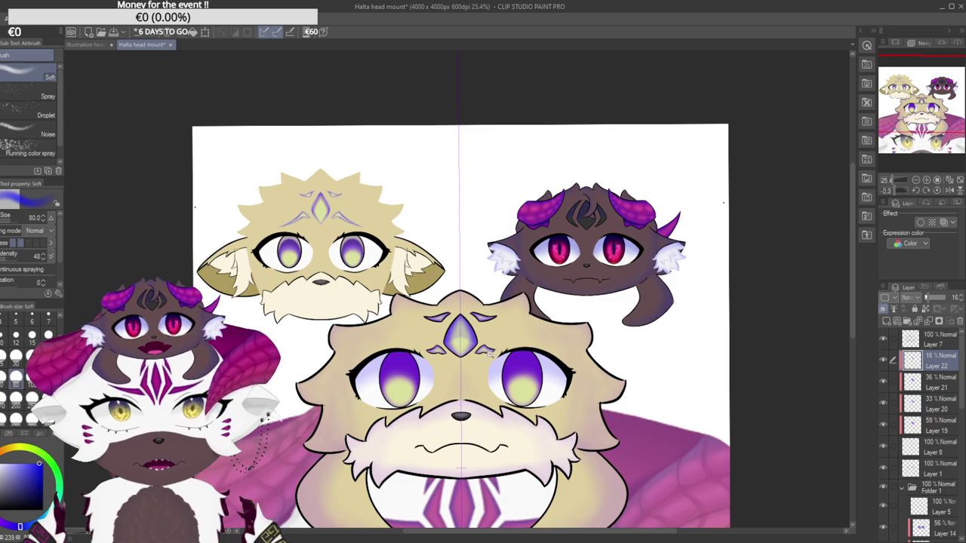
{"action": "scroll", "coordinate": [573, 229], "scroll_direction": "up", "scroll_amount": 8}
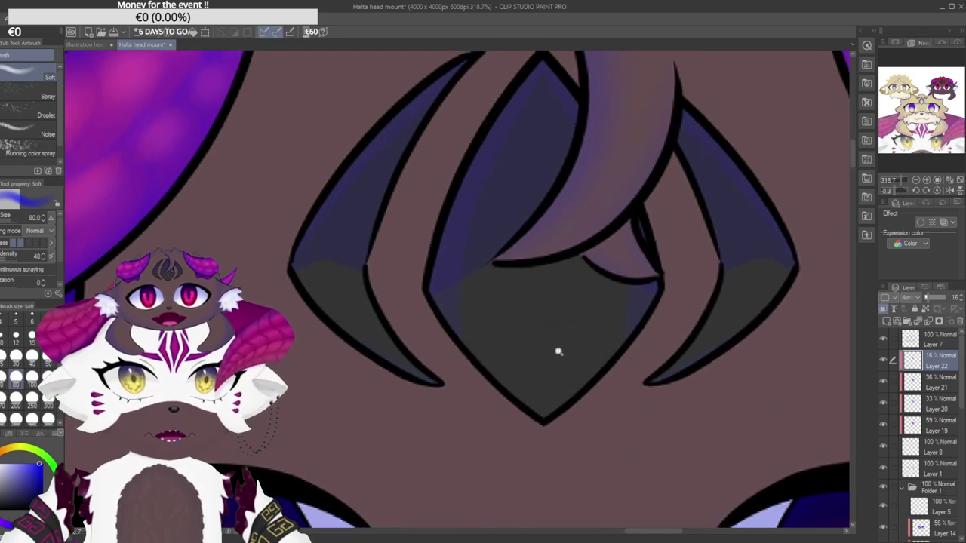
{"action": "scroll", "coordinate": [542, 355], "scroll_direction": "down", "scroll_amount": 7}
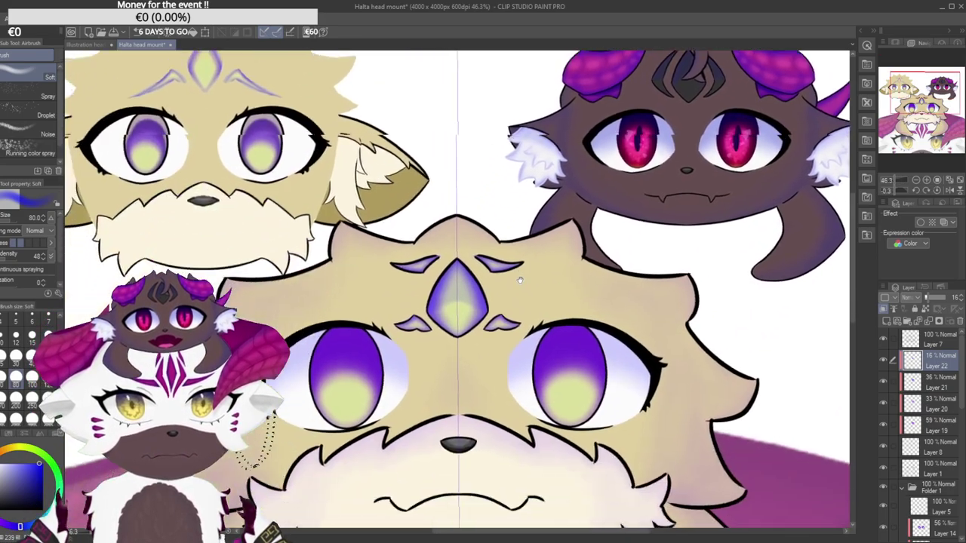
{"action": "scroll", "coordinate": [465, 339], "scroll_direction": "up", "scroll_amount": 3}
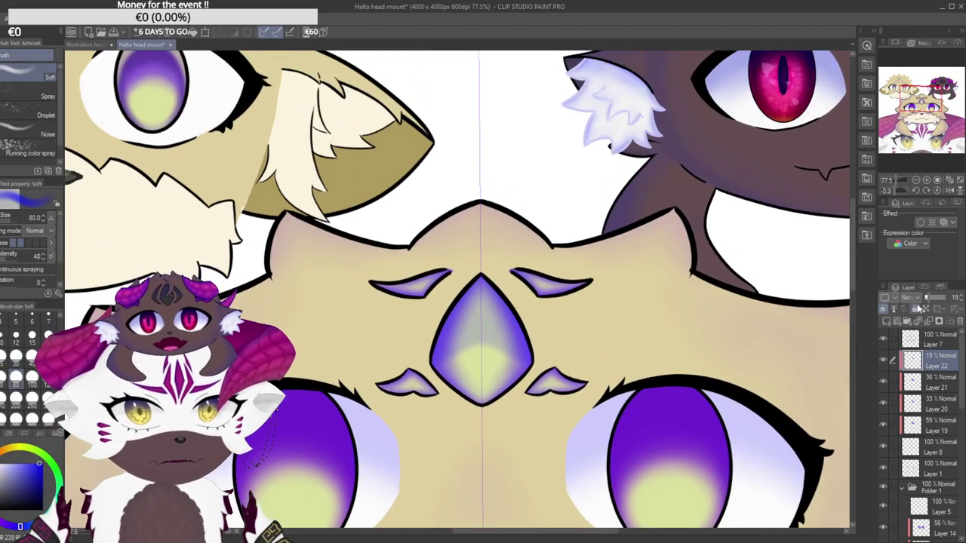
{"action": "scroll", "coordinate": [563, 386], "scroll_direction": "down", "scroll_amount": 5}
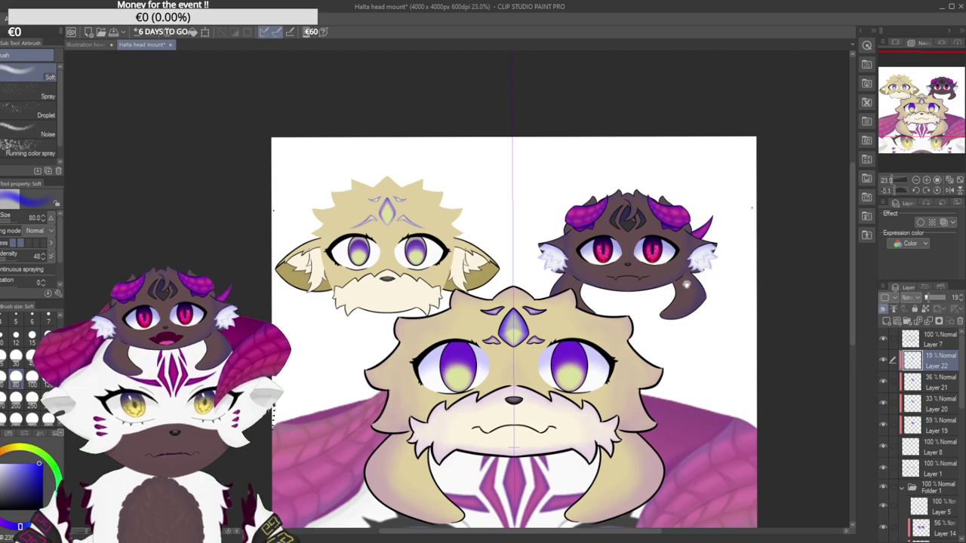
{"action": "scroll", "coordinate": [503, 317], "scroll_direction": "up", "scroll_amount": 1}
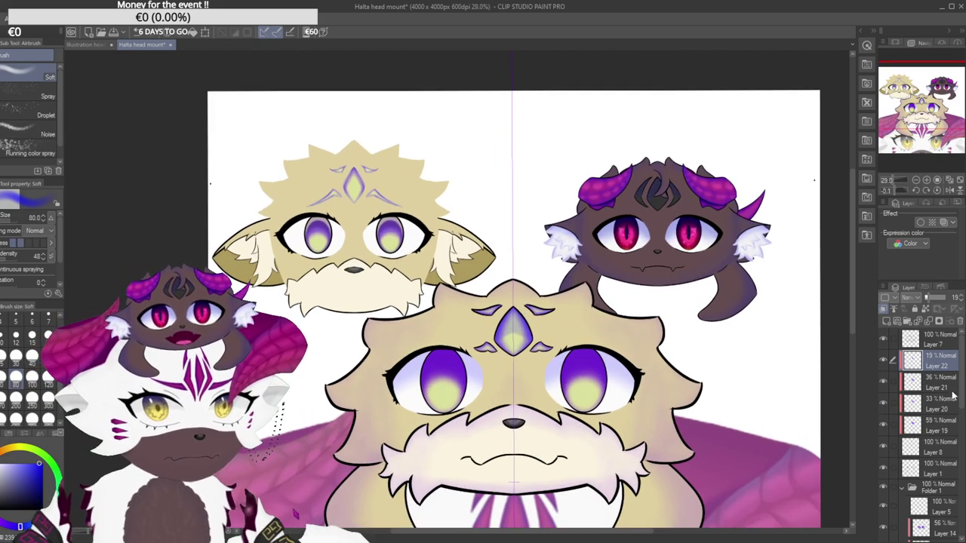
Check Layer 18 hidden and shown, expand Folder 1 and add a new clipped layer above Layer 14.
{"action": "scroll", "coordinate": [905, 381], "scroll_direction": "down", "scroll_amount": 3}
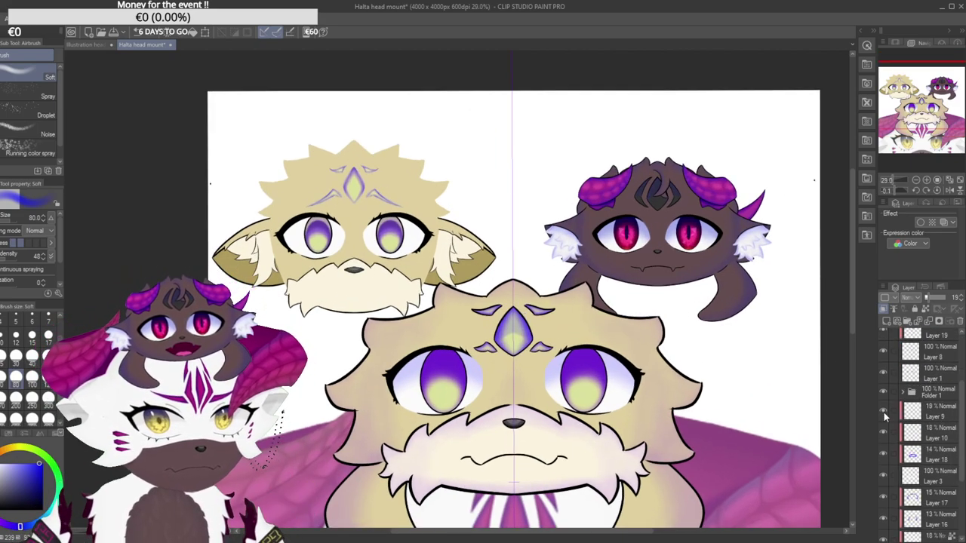
{"action": "left_click", "coordinate": [889, 413]}
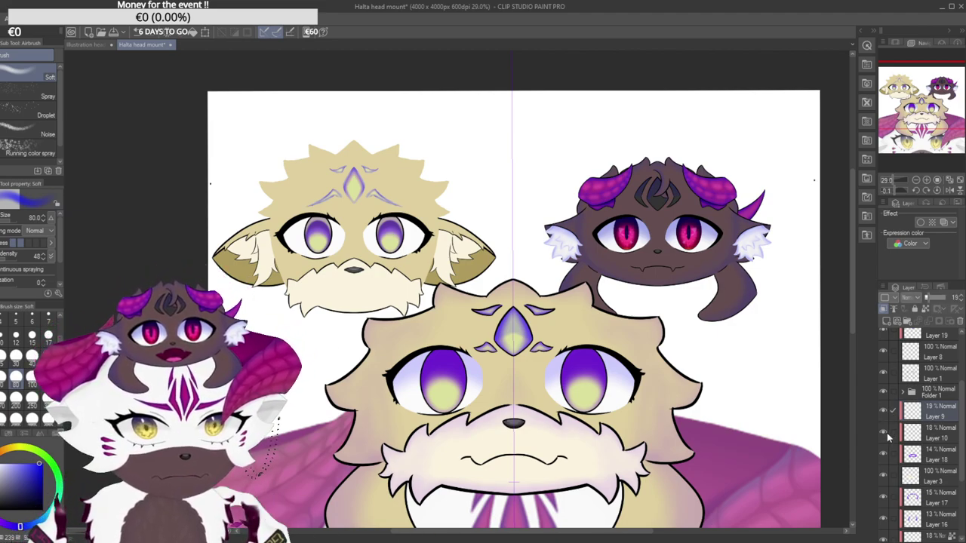
{"action": "left_click", "coordinate": [884, 454]}
{"action": "left_click", "coordinate": [883, 455]}
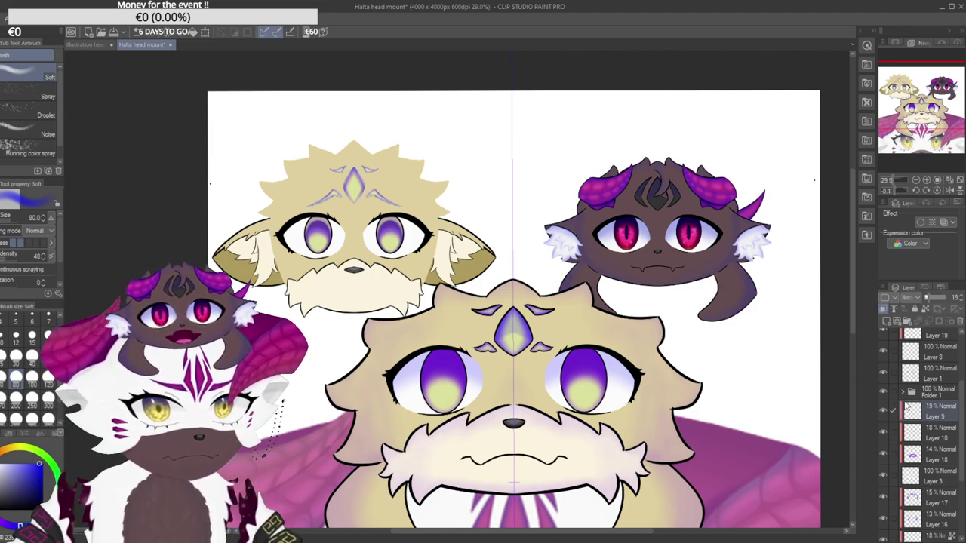
{"action": "left_click", "coordinate": [905, 394]}
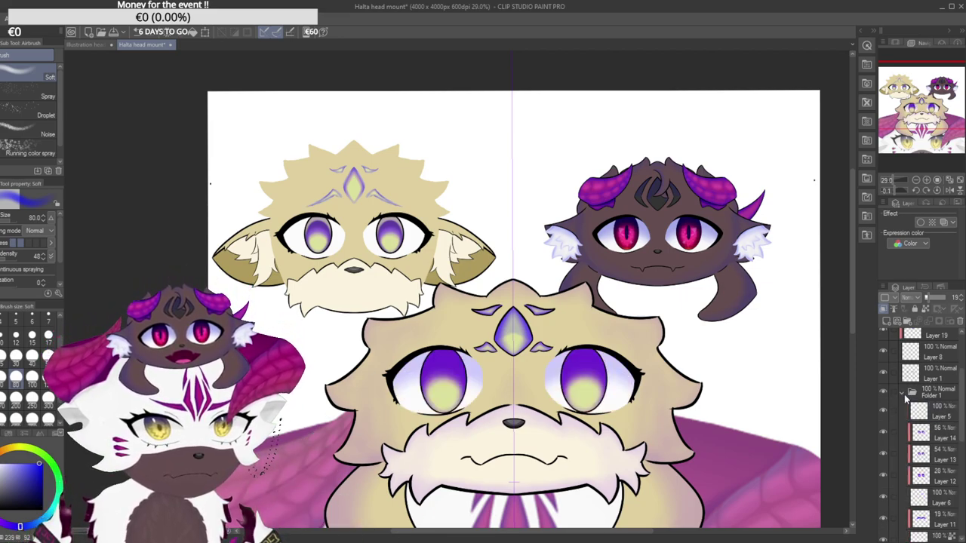
{"action": "left_click", "coordinate": [905, 435]}
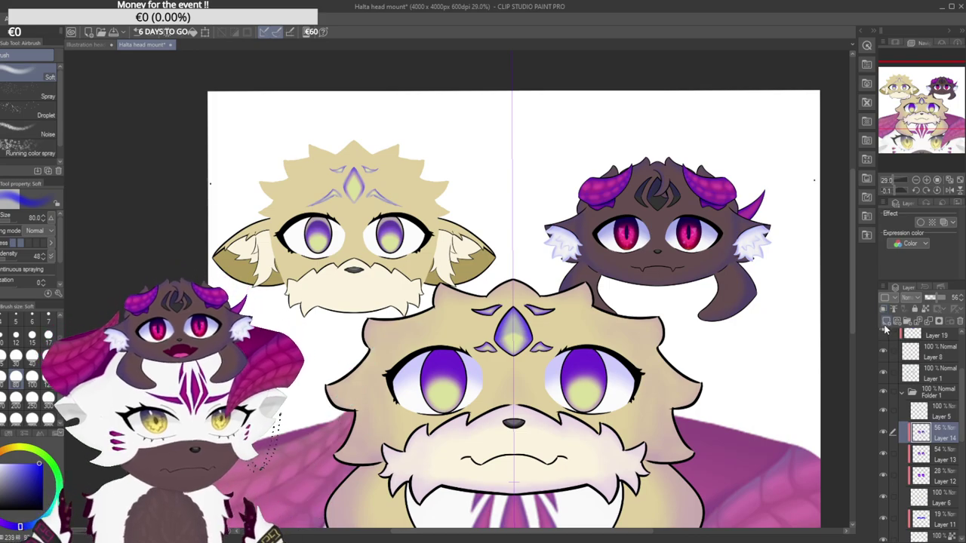
{"action": "left_click", "coordinate": [886, 321]}
Airbrush solid blue over the upper part and sides of both irises on Layer 23, leaving the yellow-green glow uncovered.
{"action": "scroll", "coordinate": [580, 270], "scroll_direction": "up", "scroll_amount": 4}
{"action": "left_click_drag", "start_coordinate": [580, 270], "coordinate": [486, 172]}
{"action": "mouse_move", "coordinate": [561, 292]}
{"action": "left_mouse_down"}
{"action": "mouse_move", "coordinate": [544, 344]}
{"action": "mouse_move", "coordinate": [525, 336]}
{"action": "mouse_move", "coordinate": [441, 405]}
{"action": "mouse_move", "coordinate": [443, 216]}
{"action": "mouse_move", "coordinate": [424, 365]}
{"action": "mouse_move", "coordinate": [424, 232]}
{"action": "mouse_move", "coordinate": [411, 272]}
{"action": "mouse_move", "coordinate": [378, 328]}
{"action": "left_mouse_up"}
{"action": "scroll", "coordinate": [526, 334], "scroll_direction": "up", "scroll_amount": 4}
{"action": "mouse_move", "coordinate": [518, 427]}
{"action": "left_mouse_down"}
{"action": "mouse_move", "coordinate": [520, 173]}
{"action": "mouse_move", "coordinate": [463, 387]}
{"action": "mouse_move", "coordinate": [448, 319]}
{"action": "mouse_move", "coordinate": [449, 389]}
{"action": "mouse_move", "coordinate": [469, 211]}
{"action": "left_mouse_up"}
{"action": "left_click_drag", "start_coordinate": [572, 194], "coordinate": [406, 249]}
{"action": "mouse_move", "coordinate": [441, 134]}
{"action": "left_mouse_down"}
{"action": "mouse_move", "coordinate": [416, 201]}
{"action": "mouse_move", "coordinate": [474, 345]}
{"action": "left_mouse_up"}
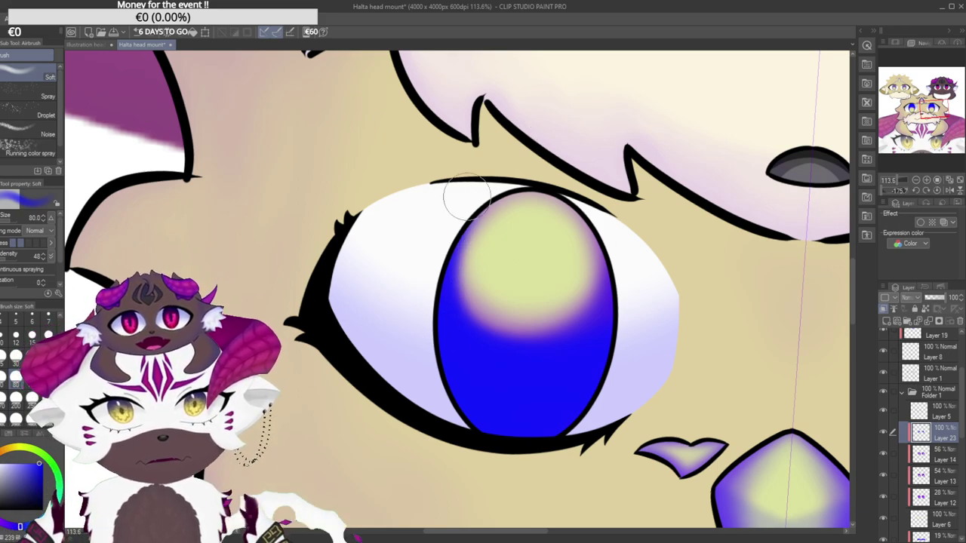
{"action": "mouse_move", "coordinate": [619, 220]}
{"action": "left_mouse_down"}
{"action": "mouse_move", "coordinate": [559, 289]}
{"action": "mouse_move", "coordinate": [398, 345]}
{"action": "mouse_move", "coordinate": [412, 409]}
{"action": "mouse_move", "coordinate": [376, 317]}
{"action": "left_mouse_up"}
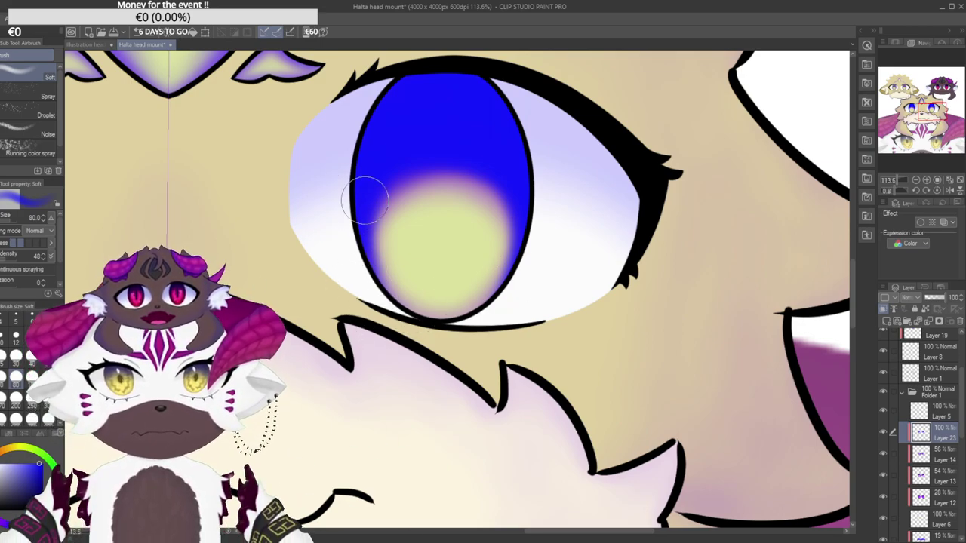
{"action": "left_click_drag", "start_coordinate": [494, 151], "coordinate": [507, 242]}
{"action": "left_click", "coordinate": [540, 249], "text": "ctrl"}
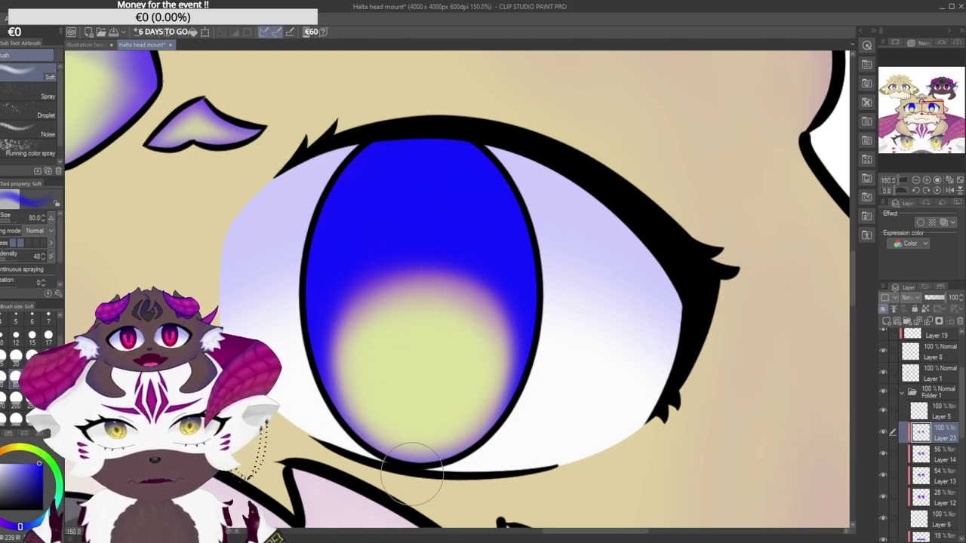
Lower Layer 23's opacity to 31% so the blue blends into the purple irises.
{"action": "scroll", "coordinate": [559, 376], "scroll_direction": "down", "scroll_amount": 5}
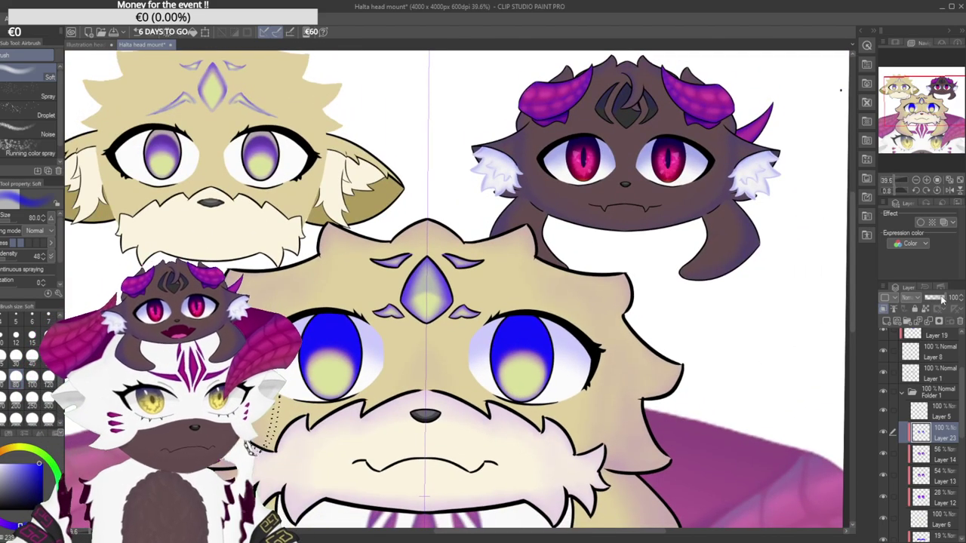
{"action": "left_click_drag", "start_coordinate": [943, 300], "coordinate": [935, 300]}
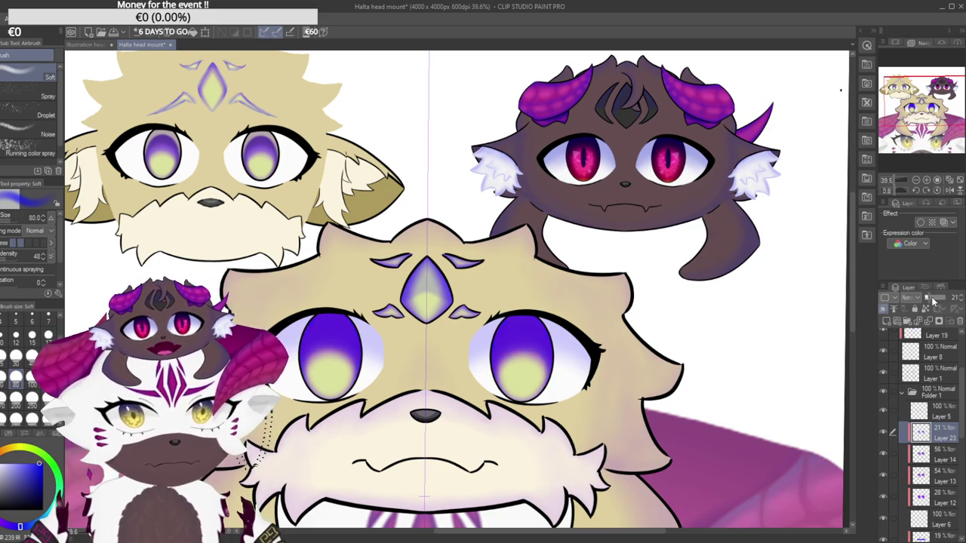
{"action": "scroll", "coordinate": [769, 328], "scroll_direction": "down", "scroll_amount": 3}
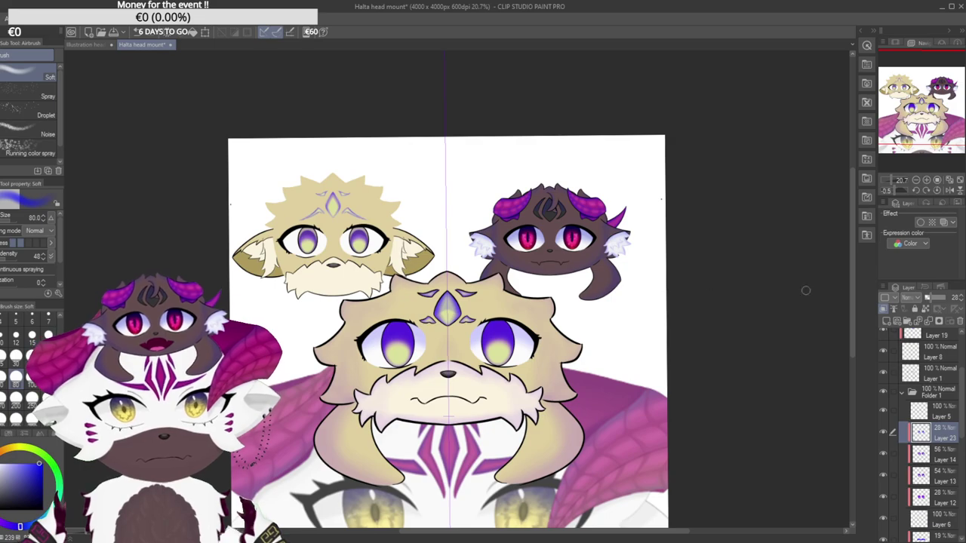
{"action": "mouse_move", "coordinate": [929, 300]}
{"action": "left_mouse_down"}
{"action": "mouse_move", "coordinate": [942, 301]}
{"action": "mouse_move", "coordinate": [929, 302]}
{"action": "left_mouse_up"}
{"action": "left_click_drag", "start_coordinate": [423, 396], "coordinate": [444, 350]}
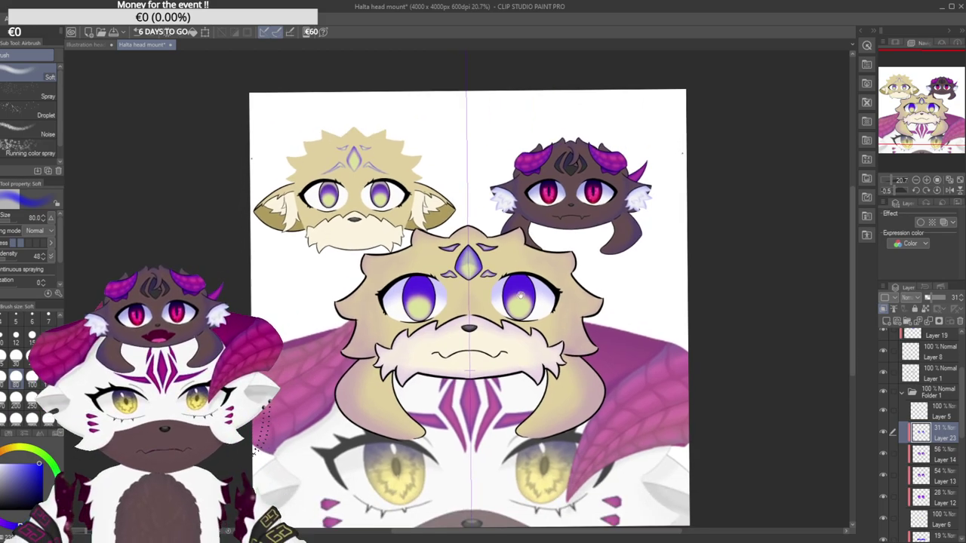
Lock Layer 23's transparent pixels and review the eye shading up close and across the whole drawing.
{"action": "scroll", "coordinate": [596, 283], "scroll_direction": "down", "scroll_amount": 3}
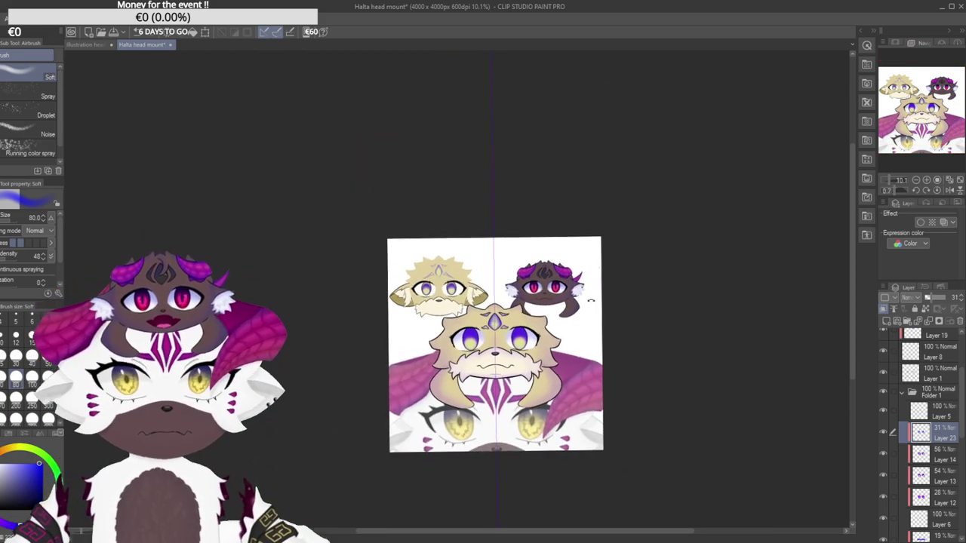
{"action": "scroll", "coordinate": [522, 344], "scroll_direction": "up", "scroll_amount": 4}
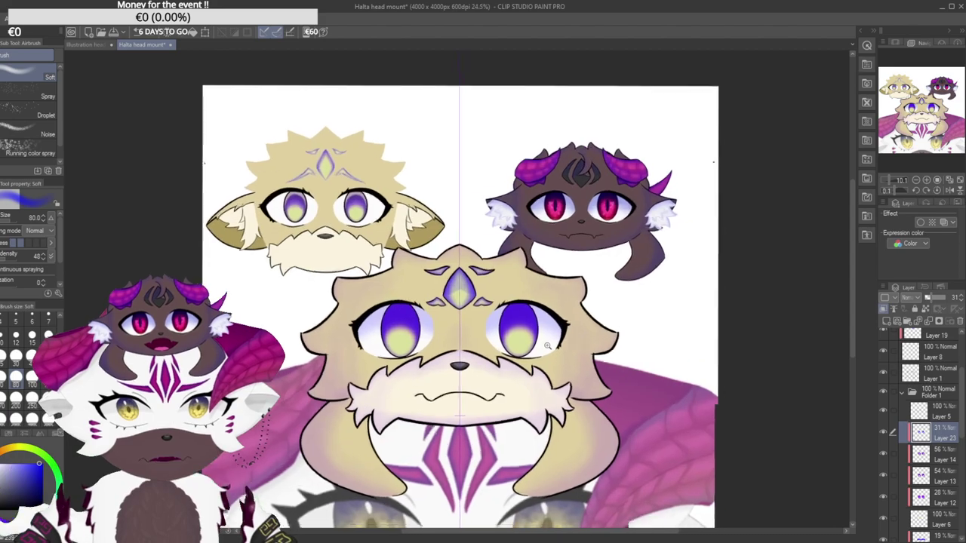
{"action": "scroll", "coordinate": [504, 308], "scroll_direction": "up", "scroll_amount": 1}
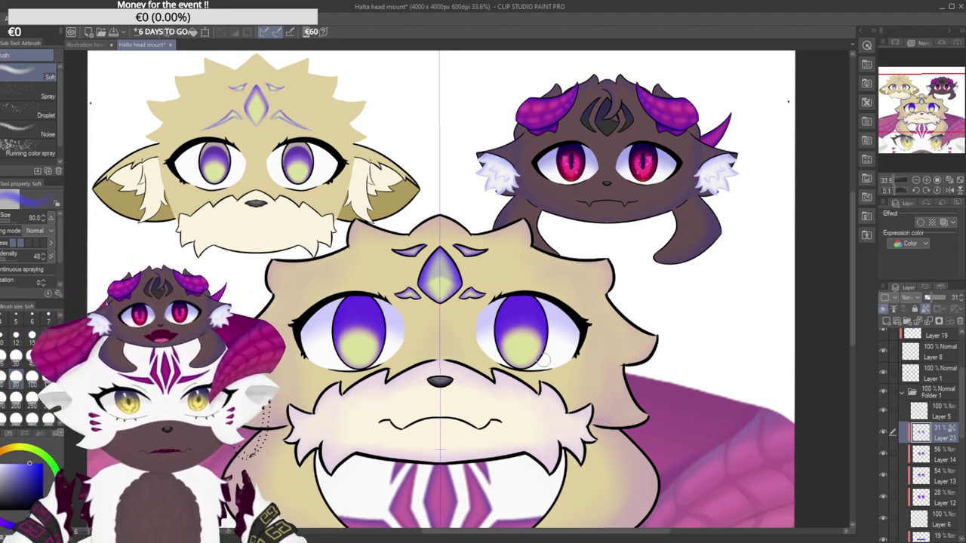
{"action": "scroll", "coordinate": [526, 343], "scroll_direction": "up", "scroll_amount": 3}
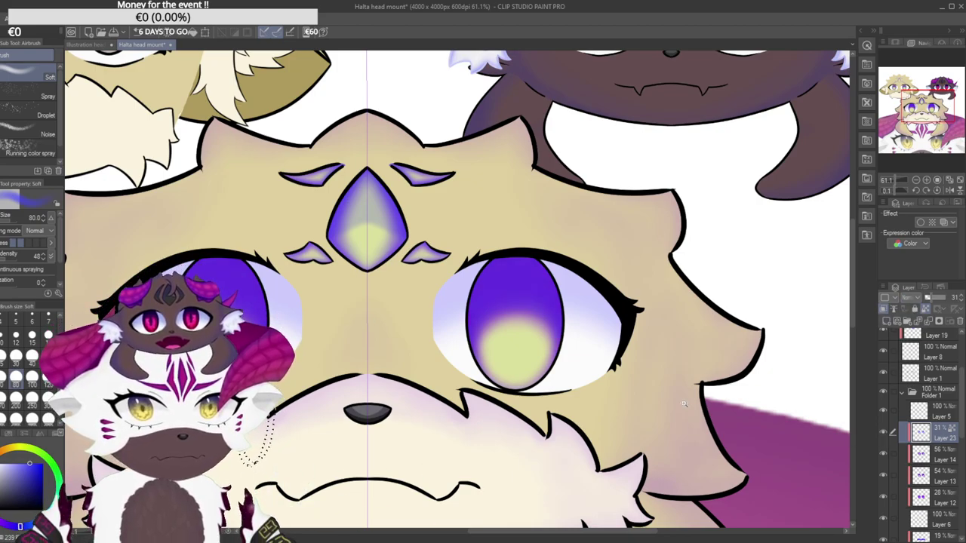
{"action": "scroll", "coordinate": [645, 341], "scroll_direction": "down", "scroll_amount": 6}
{"action": "scroll", "coordinate": [645, 341], "scroll_direction": "up", "scroll_amount": 5}
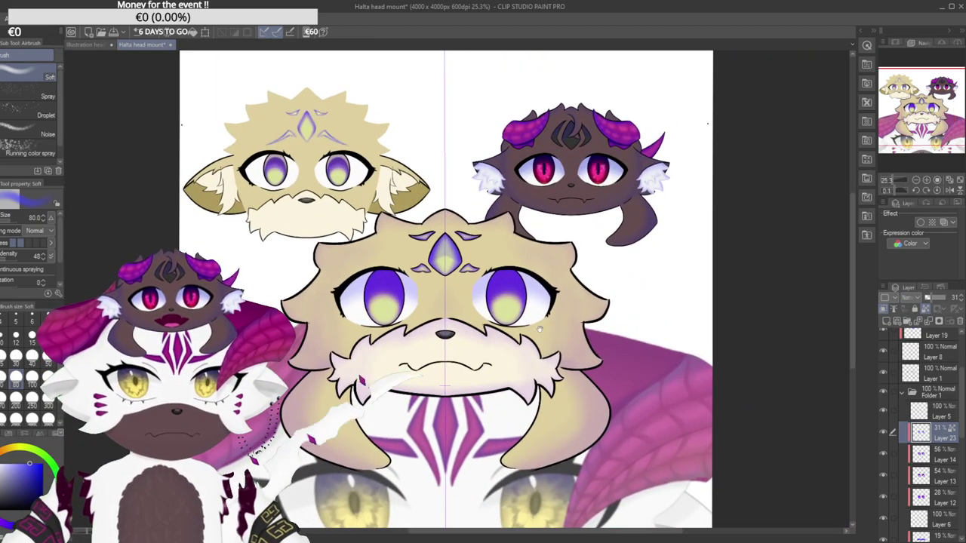
{"action": "scroll", "coordinate": [504, 371], "scroll_direction": "down", "scroll_amount": 2}
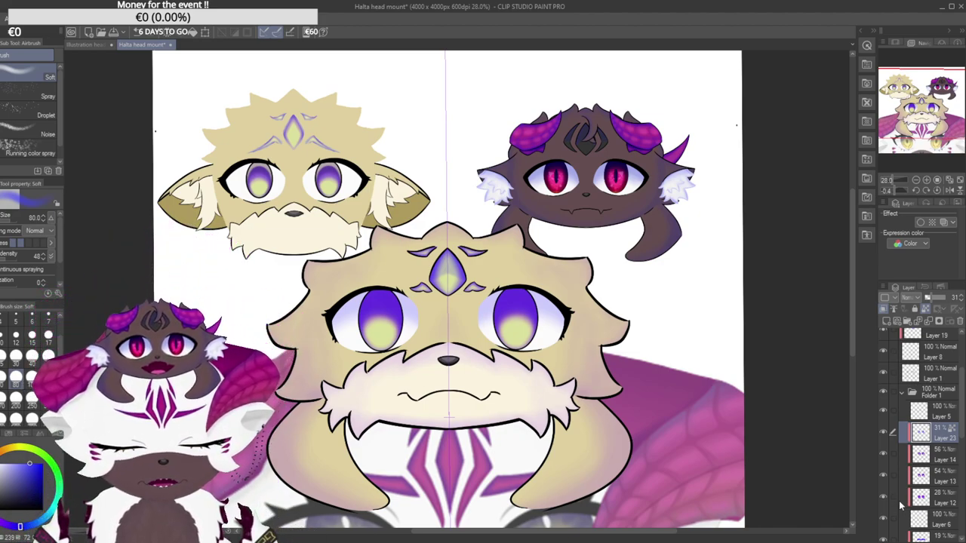
Compare the irises with Layer 23 hidden and shown, and add a new layer above it in Folder 1.
{"action": "left_click_drag", "start_coordinate": [470, 360], "coordinate": [481, 339]}
{"action": "scroll", "coordinate": [520, 310], "scroll_direction": "up", "scroll_amount": 6}
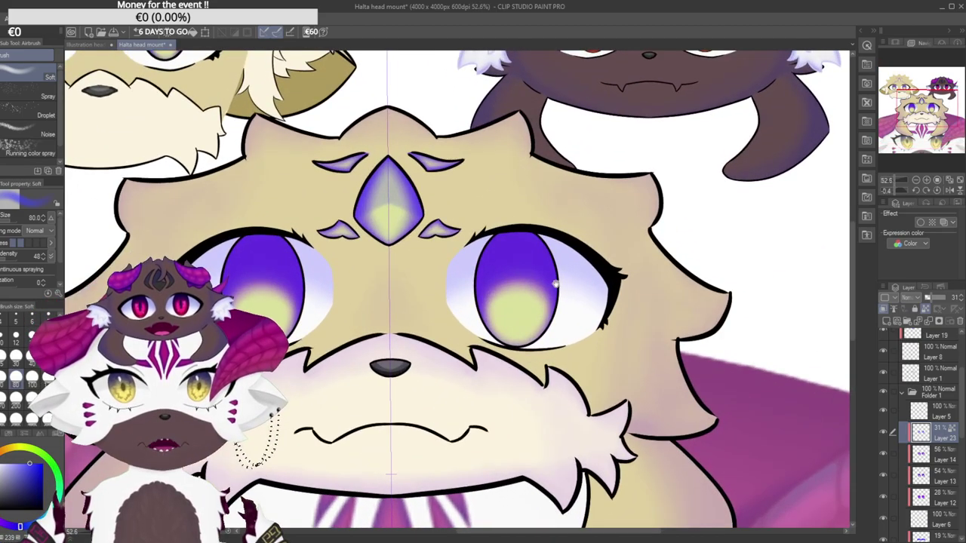
{"action": "left_click_drag", "start_coordinate": [522, 257], "coordinate": [519, 336]}
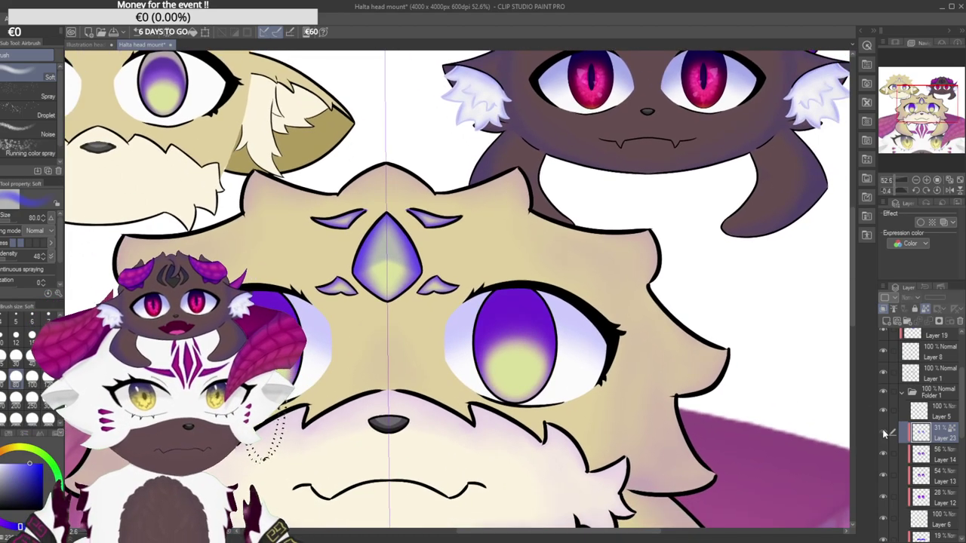
{"action": "left_click", "coordinate": [888, 322]}
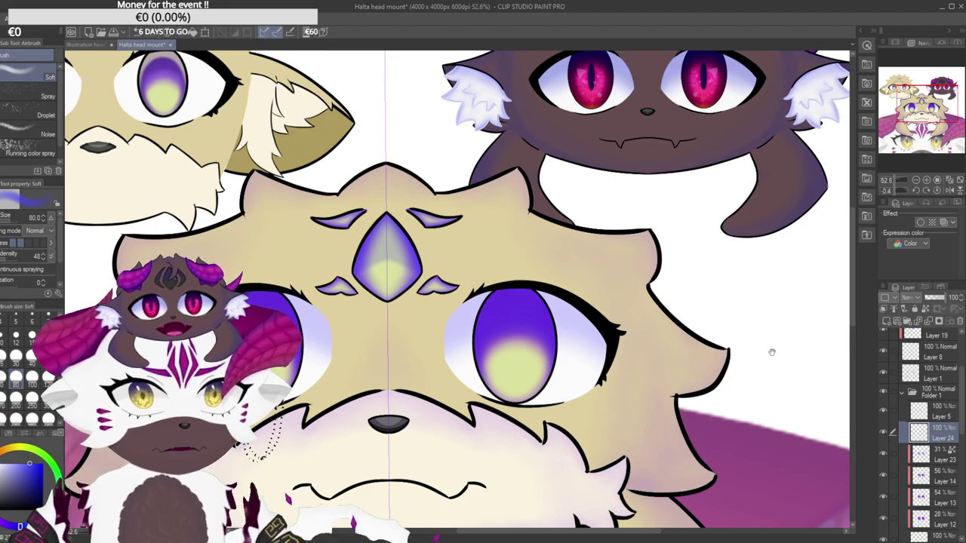
{"action": "scroll", "coordinate": [222, 323], "scroll_direction": "down", "scroll_amount": 2}
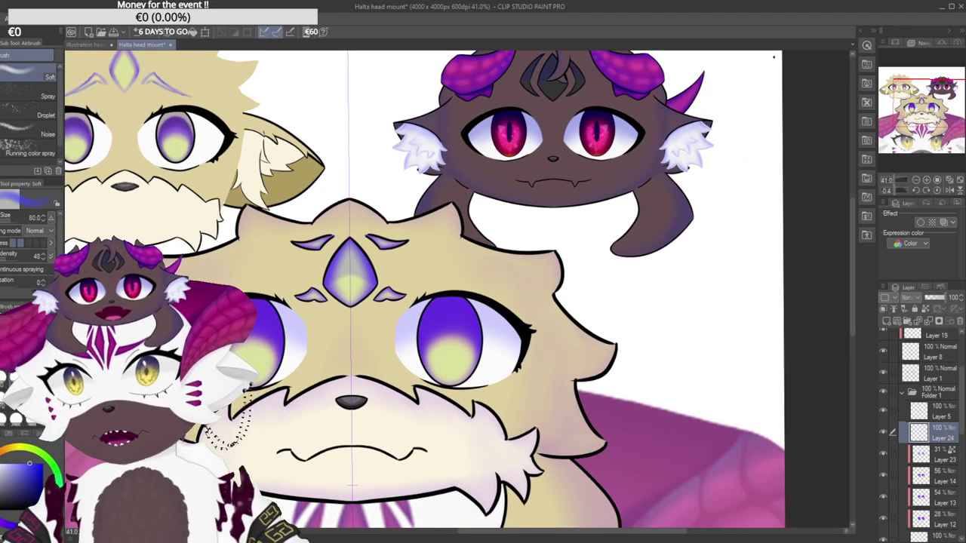
Draw narrow upright ellipse outlines as slit pupils in the middle of both irises on Layer 24, redoing the first attempt.
{"action": "key", "text": "u"}
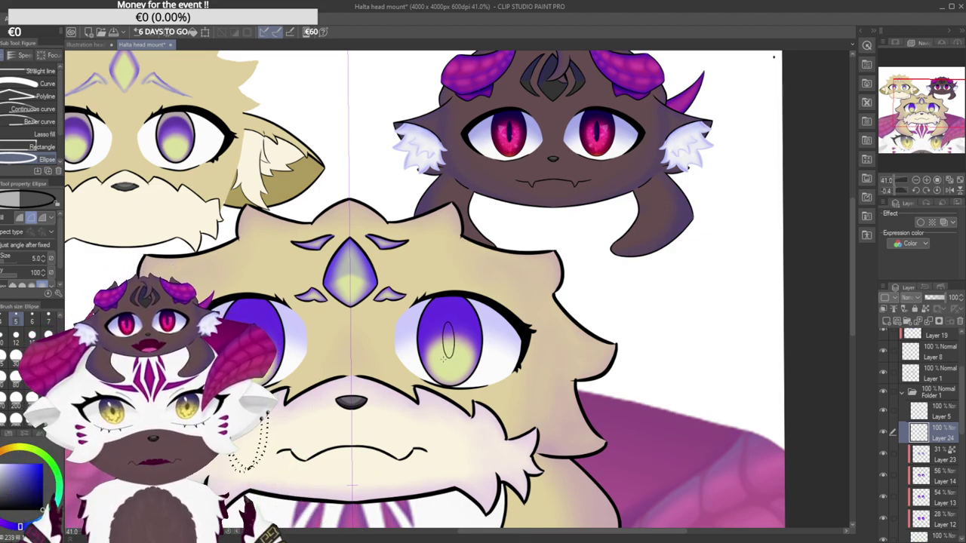
{"action": "left_click_drag", "start_coordinate": [397, 428], "coordinate": [371, 447]}
{"action": "left_click_drag", "start_coordinate": [402, 412], "coordinate": [467, 382]}
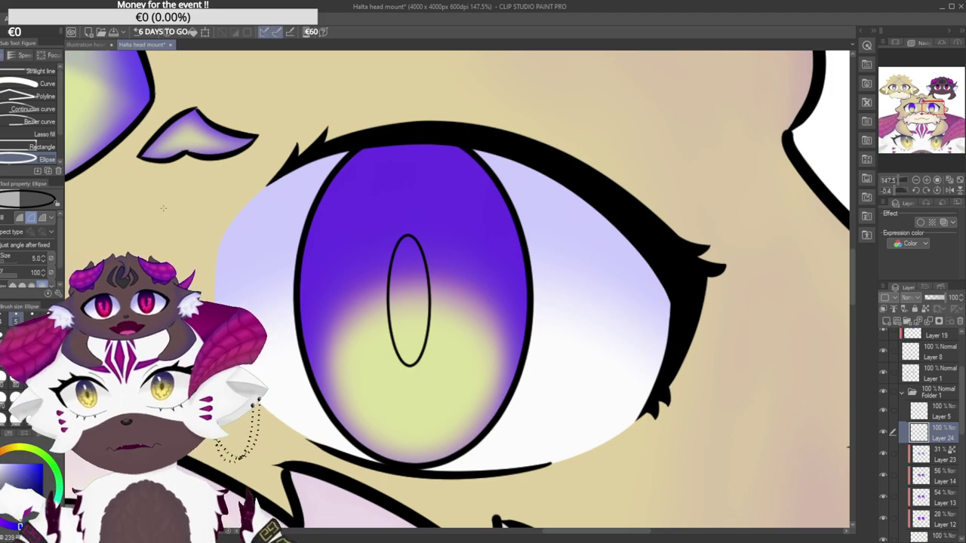
{"action": "key", "text": "ctrl+z"}
{"action": "scroll", "coordinate": [387, 356], "scroll_direction": "down", "scroll_amount": 6}
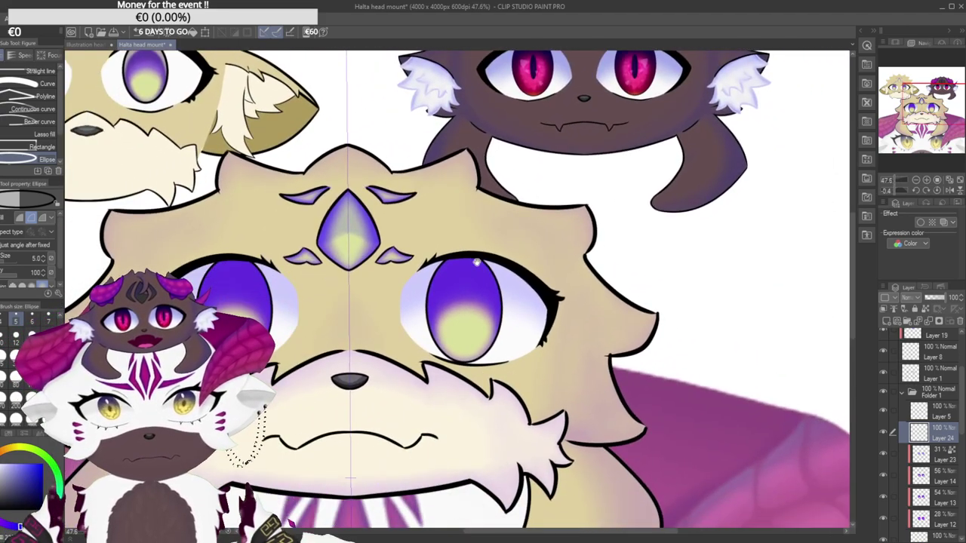
{"action": "scroll", "coordinate": [470, 295], "scroll_direction": "up", "scroll_amount": 1}
{"action": "left_click_drag", "start_coordinate": [467, 295], "coordinate": [451, 343]}
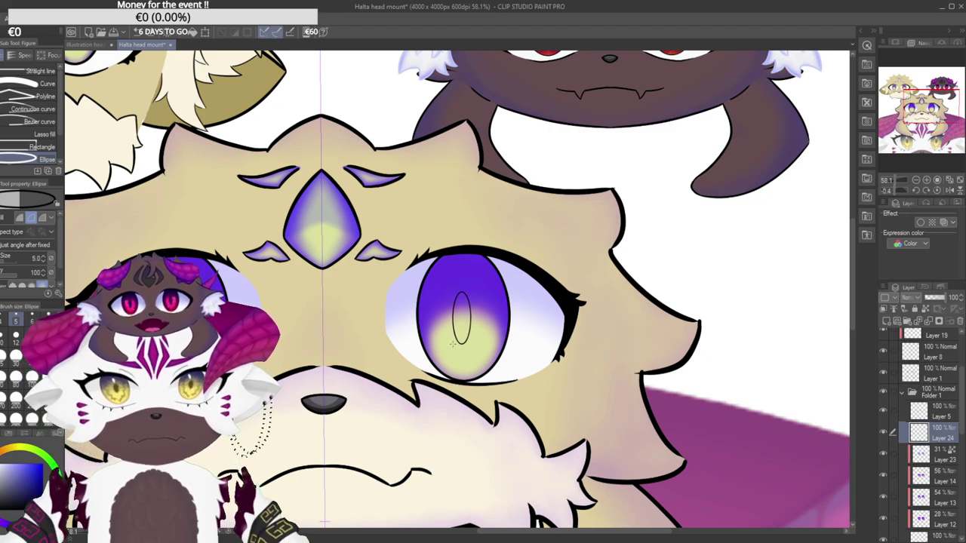
{"action": "scroll", "coordinate": [395, 441], "scroll_direction": "down", "scroll_amount": 4}
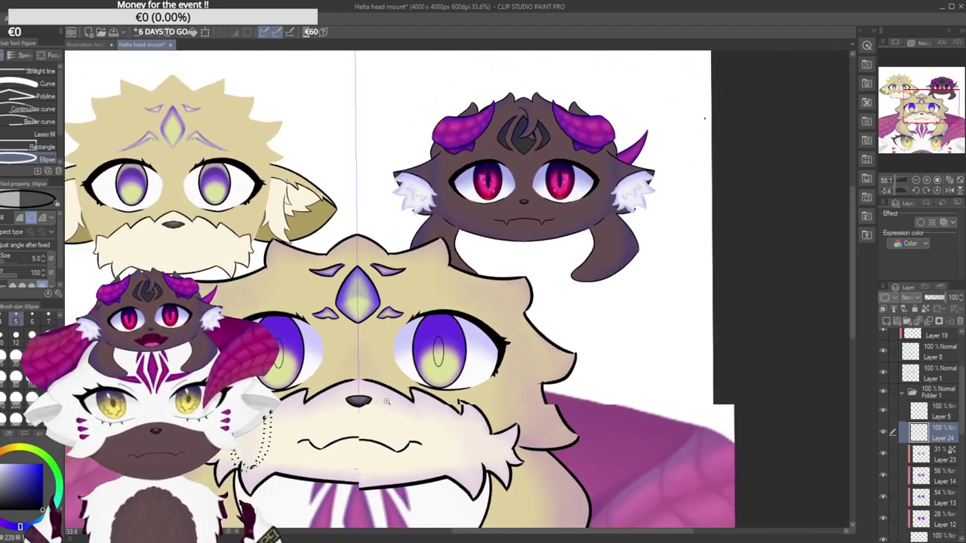
{"action": "scroll", "coordinate": [394, 441], "scroll_direction": "up", "scroll_amount": 4}
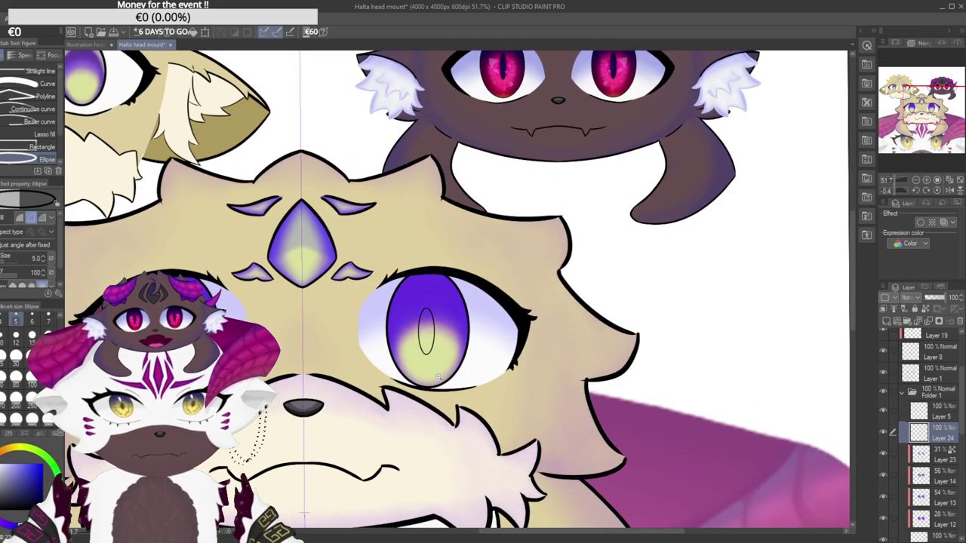
{"action": "scroll", "coordinate": [423, 368], "scroll_direction": "up", "scroll_amount": 5}
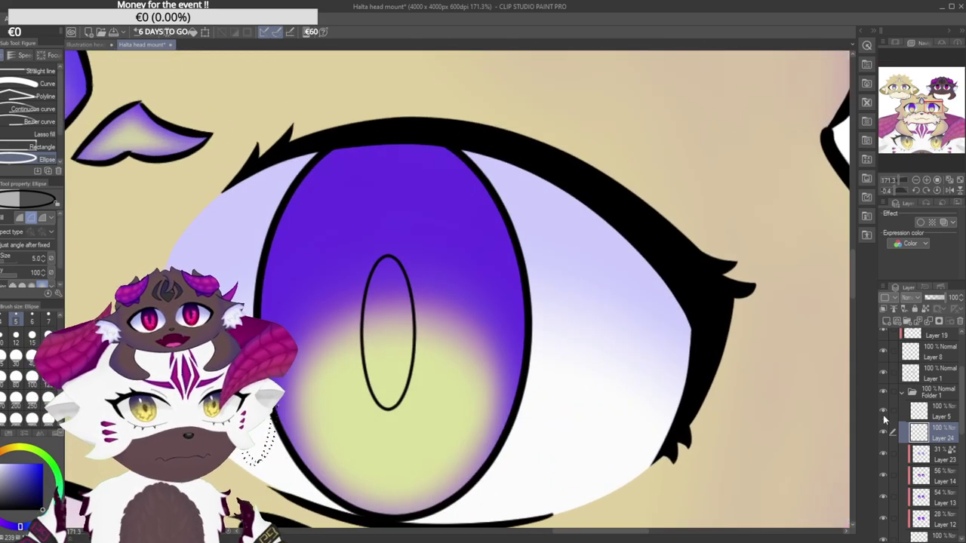
Add a new layer directly above Layer 23, under the pupil outlines, and choose yellow-green as the fill colour.
{"action": "left_click", "coordinate": [883, 433]}
{"action": "left_click", "coordinate": [883, 433]}
{"action": "left_click", "coordinate": [922, 451]}
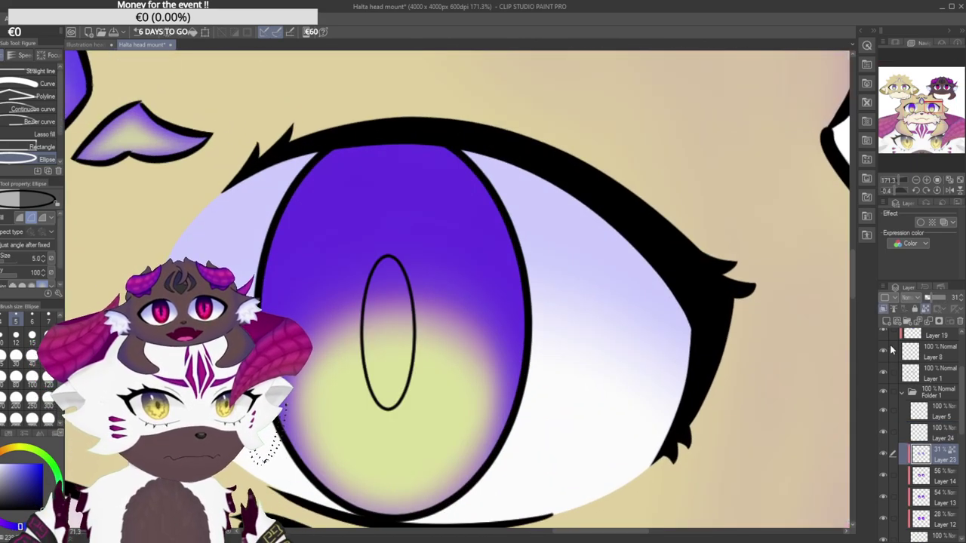
{"action": "left_click", "coordinate": [885, 325]}
{"action": "left_click", "coordinate": [400, 177], "text": "alt"}
{"action": "left_click_drag", "start_coordinate": [306, 219], "coordinate": [380, 436]}
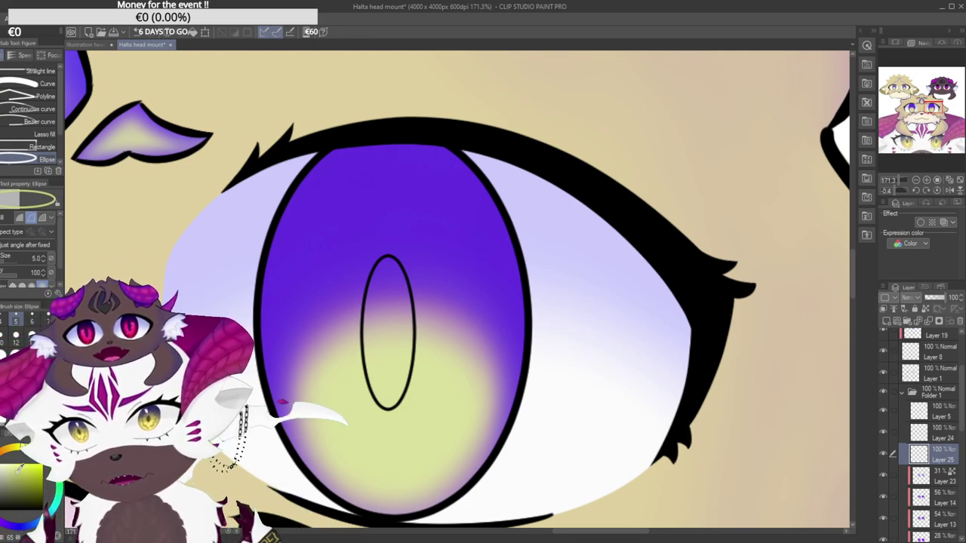
{"action": "scroll", "coordinate": [385, 347], "scroll_direction": "up", "scroll_amount": 1}
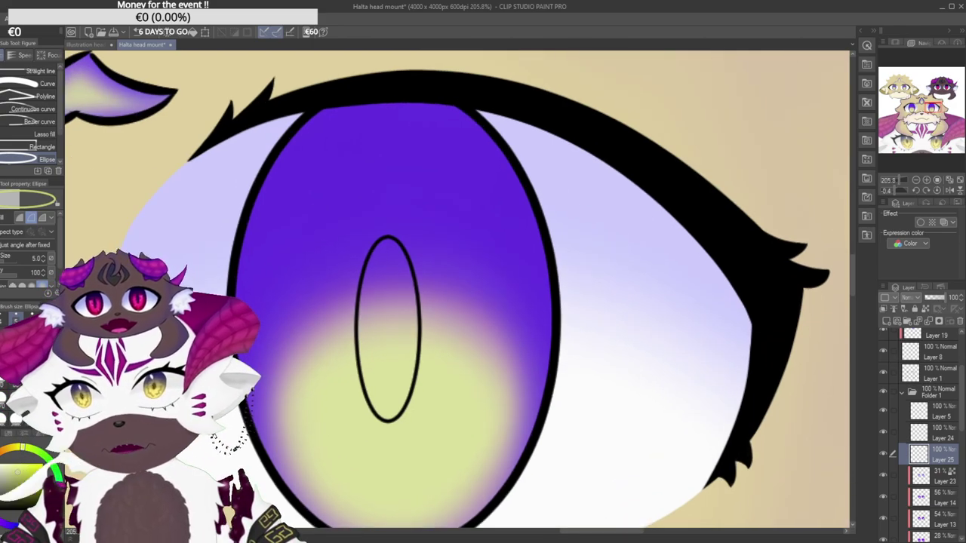
Fill the inside of both slit pupils with yellow-green using the G-pen on Layer 25.
{"action": "key", "text": "p"}
{"action": "left_click_drag", "start_coordinate": [379, 319], "coordinate": [394, 317]}
{"action": "mouse_move", "coordinate": [387, 358]}
{"action": "left_mouse_down"}
{"action": "mouse_move", "coordinate": [387, 300]}
{"action": "mouse_move", "coordinate": [370, 258]}
{"action": "mouse_move", "coordinate": [362, 297]}
{"action": "mouse_move", "coordinate": [362, 288]}
{"action": "mouse_move", "coordinate": [365, 240]}
{"action": "mouse_move", "coordinate": [388, 183]}
{"action": "mouse_move", "coordinate": [409, 188]}
{"action": "mouse_move", "coordinate": [441, 234]}
{"action": "mouse_move", "coordinate": [398, 319]}
{"action": "mouse_move", "coordinate": [430, 378]}
{"action": "mouse_move", "coordinate": [446, 324]}
{"action": "left_mouse_up"}
{"action": "key", "text": "bracketleft"}
{"action": "key", "text": "bracketleft"}
{"action": "scroll", "coordinate": [376, 258], "scroll_direction": "up", "scroll_amount": 2}
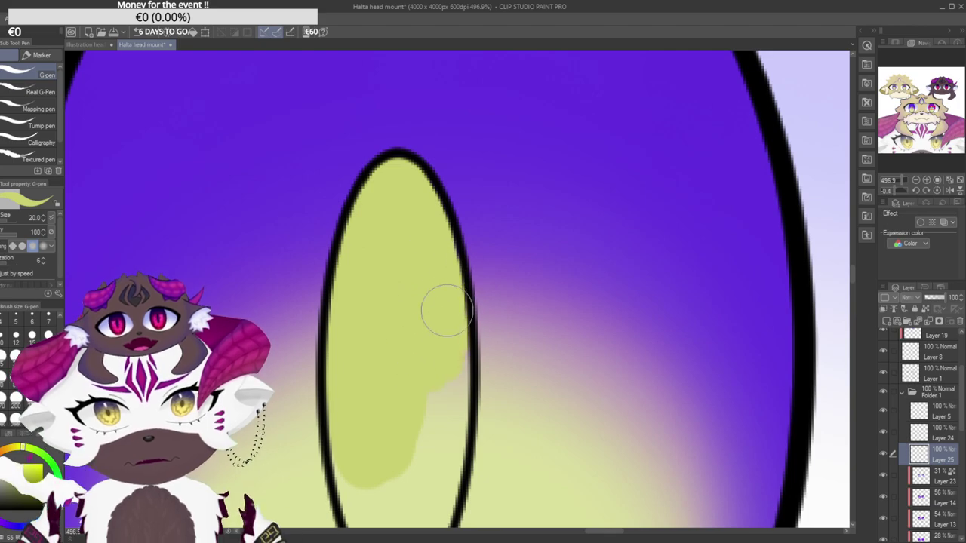
{"action": "scroll", "coordinate": [421, 269], "scroll_direction": "down", "scroll_amount": 3}
{"action": "mouse_move", "coordinate": [421, 269]}
{"action": "left_mouse_down"}
{"action": "mouse_move", "coordinate": [446, 262]}
{"action": "mouse_move", "coordinate": [447, 319]}
{"action": "mouse_move", "coordinate": [416, 291]}
{"action": "mouse_move", "coordinate": [378, 285]}
{"action": "mouse_move", "coordinate": [350, 291]}
{"action": "mouse_move", "coordinate": [345, 313]}
{"action": "mouse_move", "coordinate": [355, 390]}
{"action": "mouse_move", "coordinate": [376, 430]}
{"action": "mouse_move", "coordinate": [405, 450]}
{"action": "mouse_move", "coordinate": [422, 405]}
{"action": "mouse_move", "coordinate": [395, 446]}
{"action": "mouse_move", "coordinate": [396, 429]}
{"action": "mouse_move", "coordinate": [388, 451]}
{"action": "mouse_move", "coordinate": [407, 443]}
{"action": "mouse_move", "coordinate": [394, 455]}
{"action": "mouse_move", "coordinate": [423, 389]}
{"action": "left_mouse_up"}
{"action": "scroll", "coordinate": [403, 383], "scroll_direction": "down", "scroll_amount": 10}
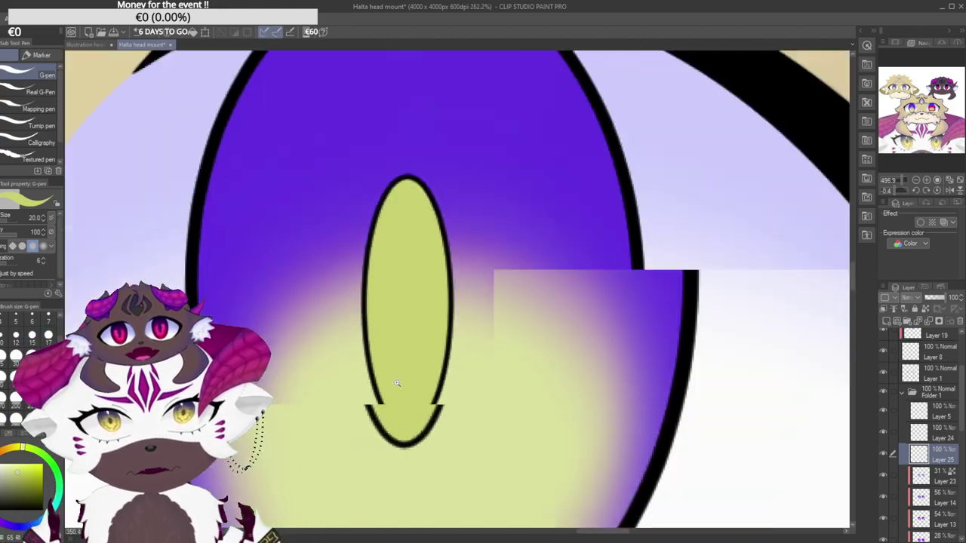
Lock Layer 25's transparent pixels and repaint the pupils in the paler yellow-green of the iris glow.
{"action": "scroll", "coordinate": [361, 401], "scroll_direction": "down", "scroll_amount": 2}
{"action": "scroll", "coordinate": [453, 377], "scroll_direction": "up", "scroll_amount": 5}
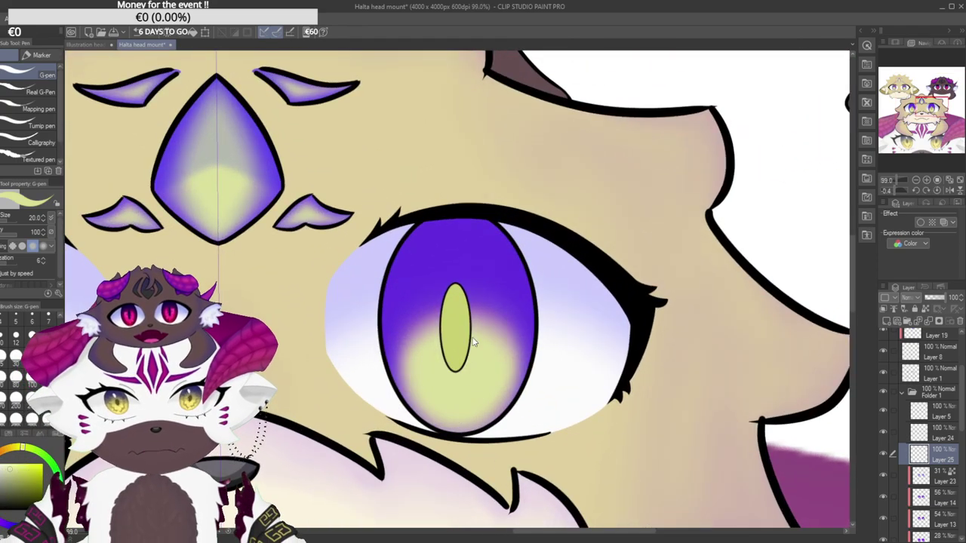
{"action": "scroll", "coordinate": [811, 276], "scroll_direction": "up", "scroll_amount": 2}
{"action": "mouse_move", "coordinate": [392, 362]}
{"action": "left_mouse_down"}
{"action": "mouse_move", "coordinate": [400, 418]}
{"action": "mouse_move", "coordinate": [418, 413]}
{"action": "mouse_move", "coordinate": [443, 329]}
{"action": "mouse_move", "coordinate": [482, 287]}
{"action": "left_mouse_up"}
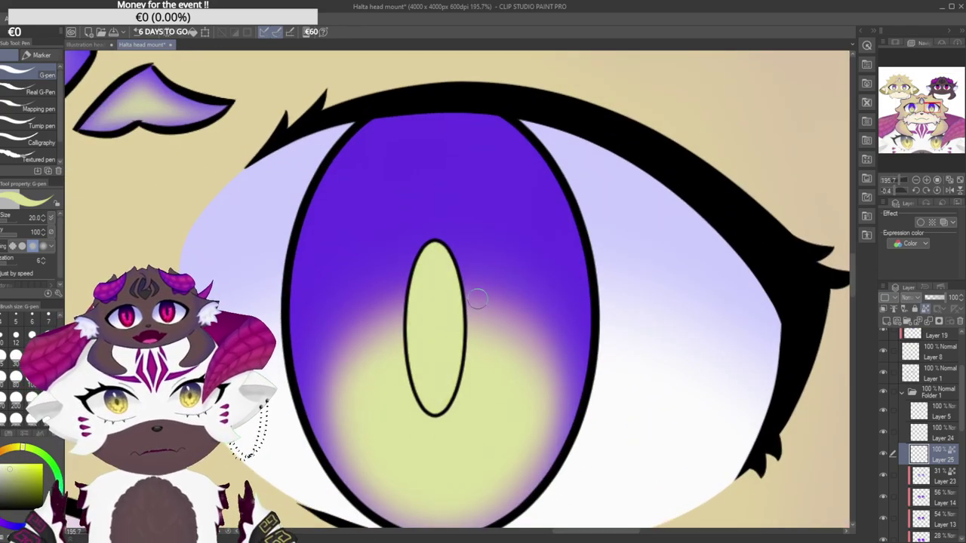
{"action": "scroll", "coordinate": [445, 340], "scroll_direction": "down", "scroll_amount": 8}
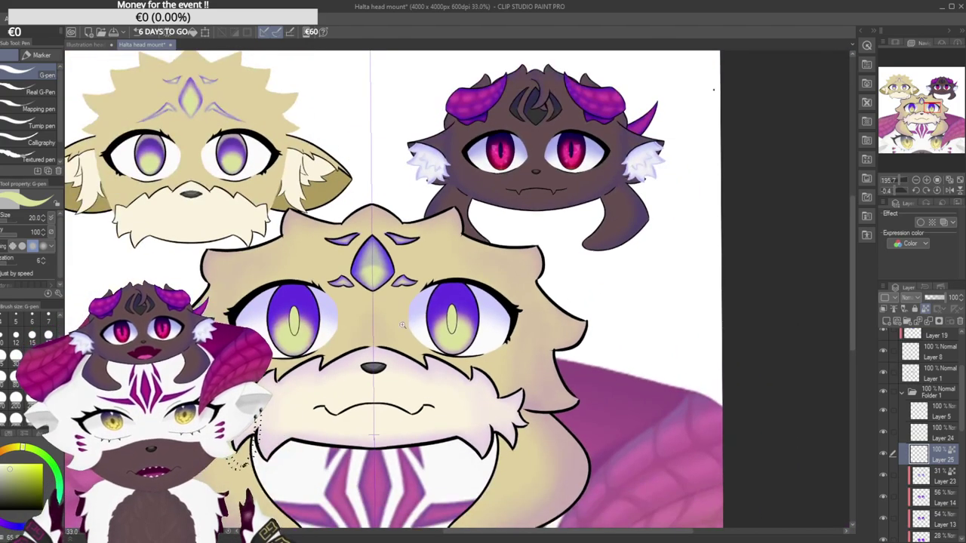
{"action": "scroll", "coordinate": [453, 313], "scroll_direction": "up", "scroll_amount": 2}
{"action": "scroll", "coordinate": [454, 312], "scroll_direction": "up", "scroll_amount": 3}
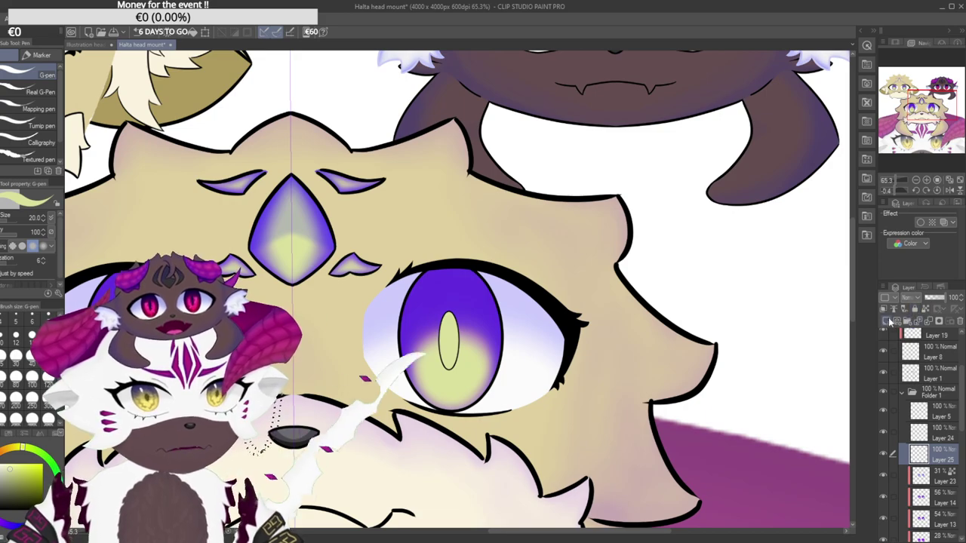
Add a layer clipped to the pupil fill and softly airbrush the iris purple around the pupils' edges.
{"action": "left_click", "coordinate": [885, 317]}
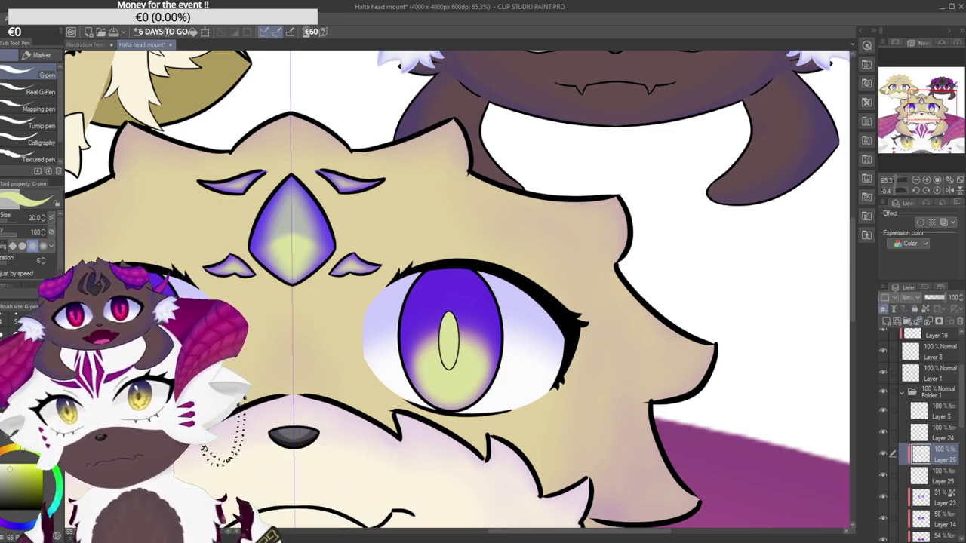
{"action": "key", "text": "b"}
{"action": "left_click", "coordinate": [445, 291], "text": "alt"}
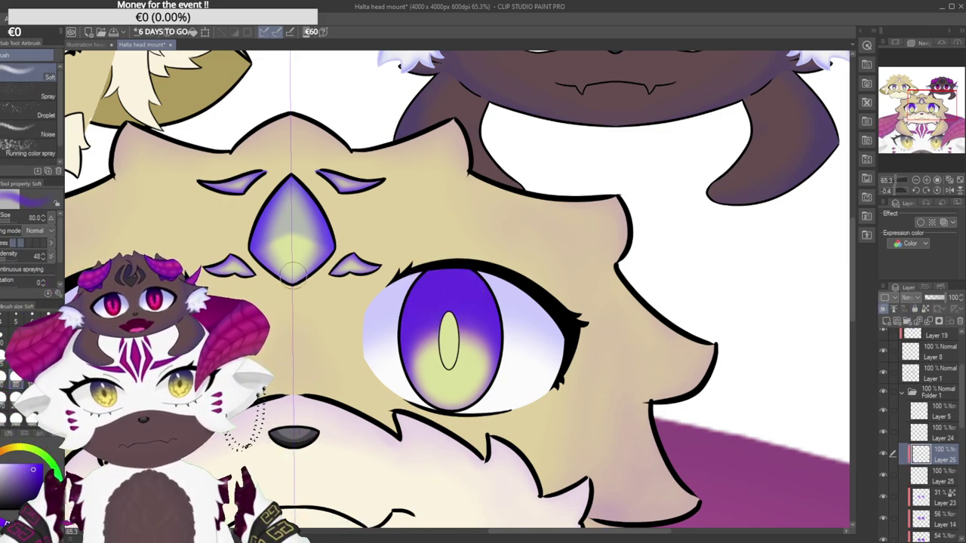
{"action": "scroll", "coordinate": [445, 332], "scroll_direction": "up", "scroll_amount": 4}
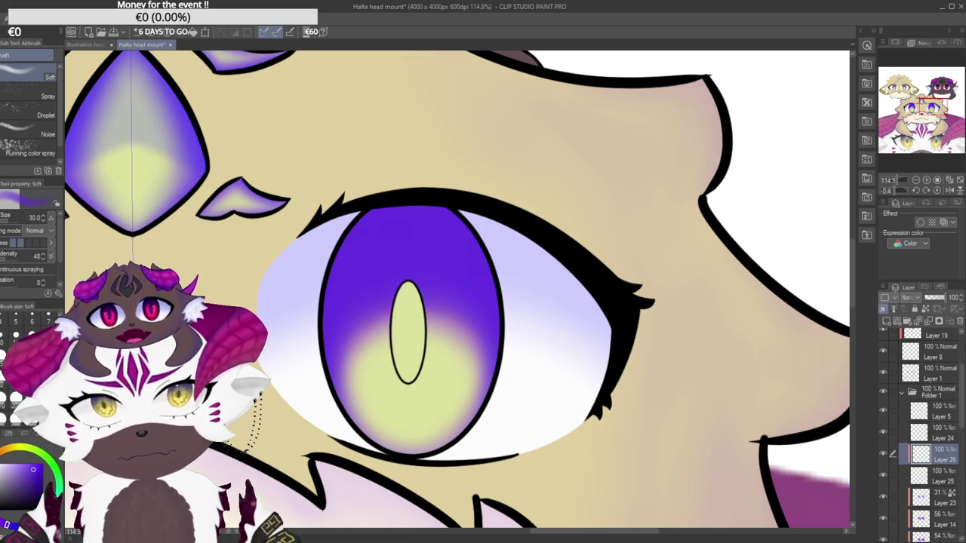
{"action": "scroll", "coordinate": [626, 377], "scroll_direction": "up", "scroll_amount": 2}
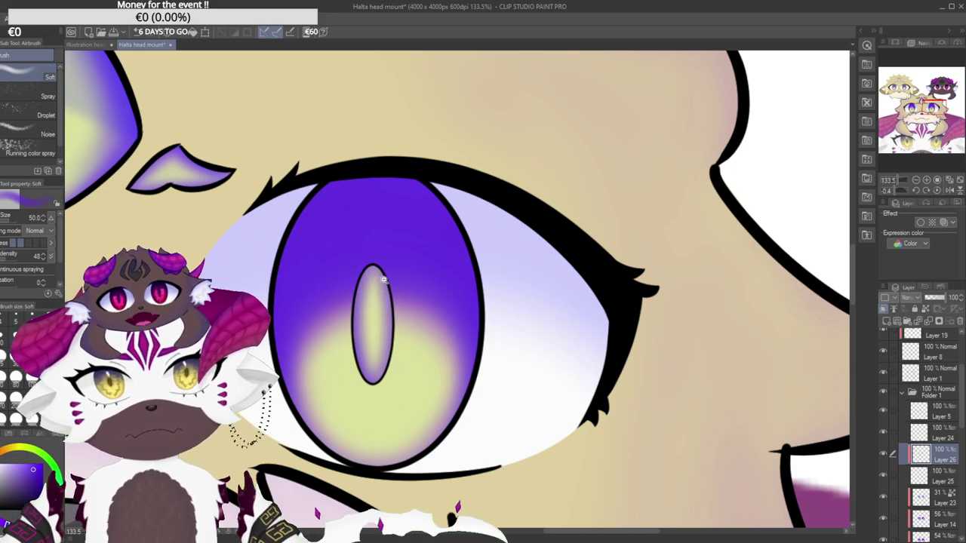
{"action": "scroll", "coordinate": [381, 279], "scroll_direction": "up", "scroll_amount": 2}
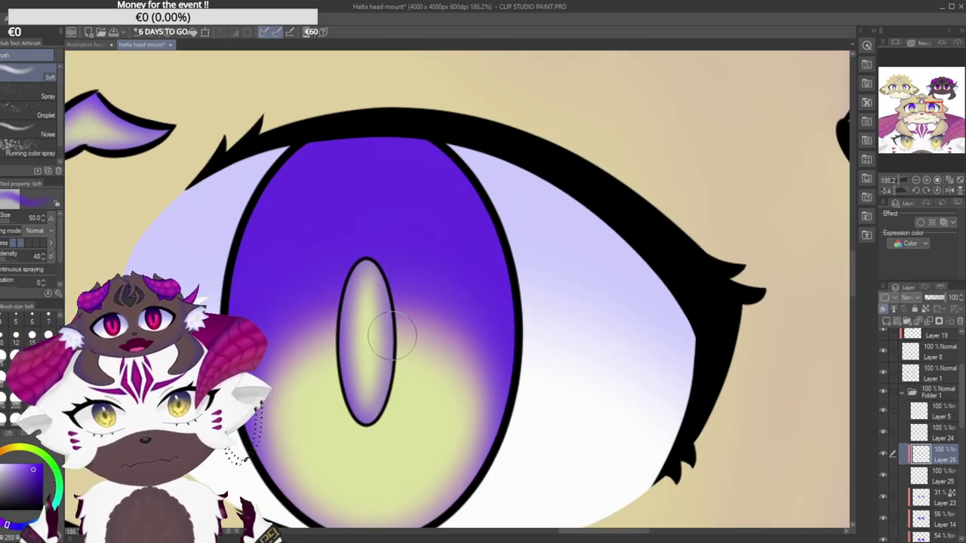
Deepen the purple rim inside the pupils with the Soft airbrush at size 50, undoing and repeating uneven strokes.
{"action": "left_click_drag", "start_coordinate": [380, 278], "coordinate": [391, 361]}
{"action": "key", "text": "ctrl+z"}
{"action": "left_click_drag", "start_coordinate": [359, 247], "coordinate": [403, 411]}
{"action": "key", "text": "ctrl+z"}
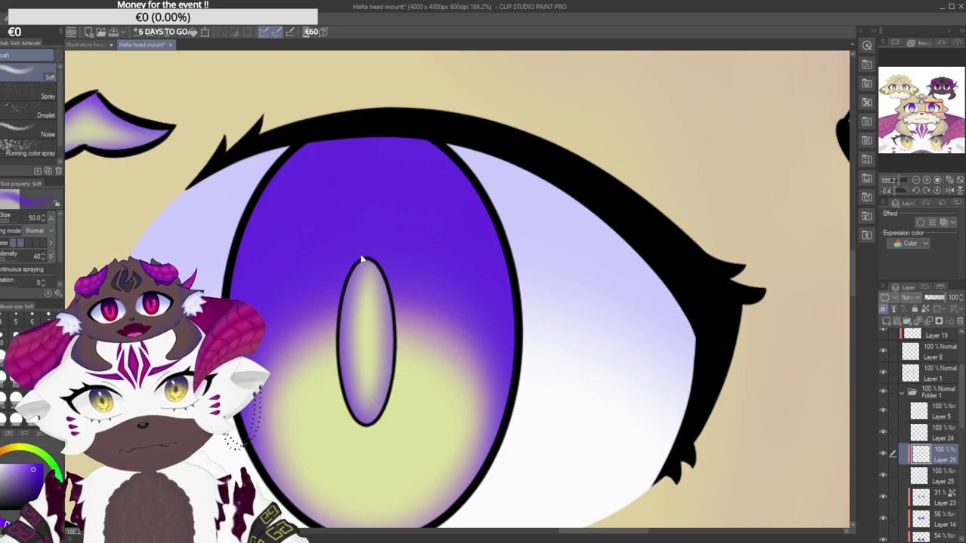
{"action": "left_click_drag", "start_coordinate": [367, 261], "coordinate": [392, 416]}
{"action": "left_click_drag", "start_coordinate": [382, 279], "coordinate": [371, 437]}
{"action": "key", "text": "ctrl+z"}
{"action": "mouse_move", "coordinate": [360, 249]}
{"action": "left_mouse_down"}
{"action": "mouse_move", "coordinate": [388, 365]}
{"action": "mouse_move", "coordinate": [375, 364]}
{"action": "mouse_move", "coordinate": [359, 260]}
{"action": "mouse_move", "coordinate": [383, 394]}
{"action": "mouse_move", "coordinate": [367, 424]}
{"action": "mouse_move", "coordinate": [376, 269]}
{"action": "mouse_move", "coordinate": [388, 349]}
{"action": "left_mouse_up"}
{"action": "key", "text": "ctrl+z"}
{"action": "left_click_drag", "start_coordinate": [369, 253], "coordinate": [392, 368]}
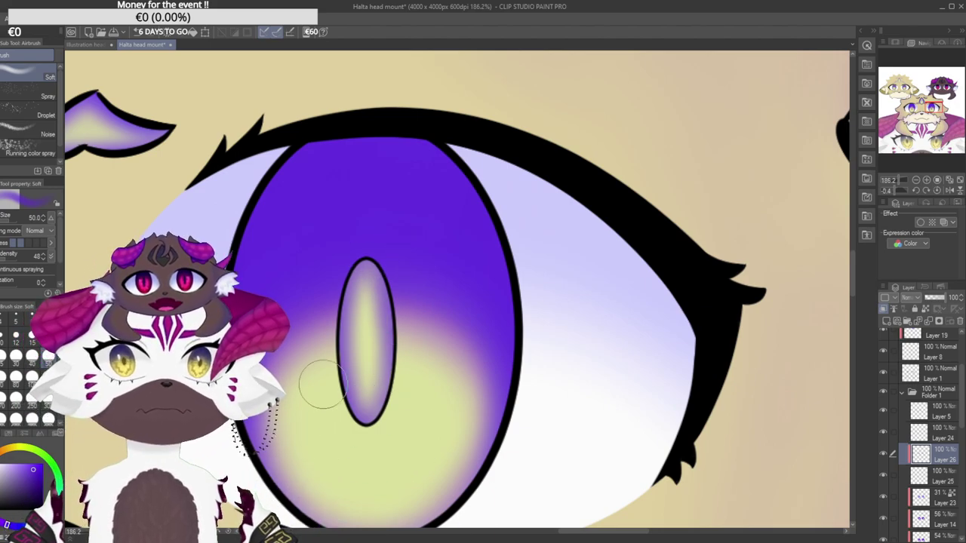
{"action": "mouse_move", "coordinate": [323, 370]}
{"action": "left_mouse_down"}
{"action": "mouse_move", "coordinate": [329, 269]}
{"action": "mouse_move", "coordinate": [318, 319]}
{"action": "mouse_move", "coordinate": [320, 283]}
{"action": "mouse_move", "coordinate": [324, 394]}
{"action": "mouse_move", "coordinate": [369, 454]}
{"action": "mouse_move", "coordinate": [397, 427]}
{"action": "mouse_move", "coordinate": [379, 439]}
{"action": "mouse_move", "coordinate": [409, 377]}
{"action": "mouse_move", "coordinate": [398, 419]}
{"action": "mouse_move", "coordinate": [409, 341]}
{"action": "left_mouse_up"}
{"action": "key", "text": "ctrl+z"}
{"action": "mouse_move", "coordinate": [383, 434]}
{"action": "left_mouse_down"}
{"action": "mouse_move", "coordinate": [410, 369]}
{"action": "mouse_move", "coordinate": [410, 322]}
{"action": "left_mouse_up"}
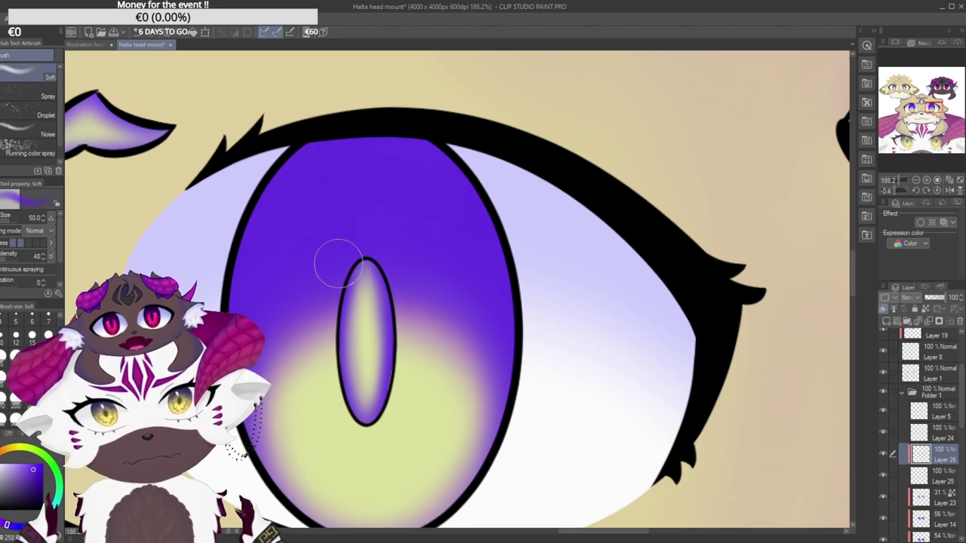
{"action": "mouse_move", "coordinate": [357, 230]}
{"action": "left_mouse_down"}
{"action": "mouse_move", "coordinate": [312, 317]}
{"action": "mouse_move", "coordinate": [352, 442]}
{"action": "mouse_move", "coordinate": [319, 383]}
{"action": "mouse_move", "coordinate": [326, 300]}
{"action": "left_mouse_up"}
Lower the opacity of the purple pupil shading on Layer 26 to 64%.
{"action": "left_click_drag", "start_coordinate": [603, 328], "coordinate": [590, 343]}
{"action": "left_click_drag", "start_coordinate": [934, 300], "coordinate": [938, 301]}
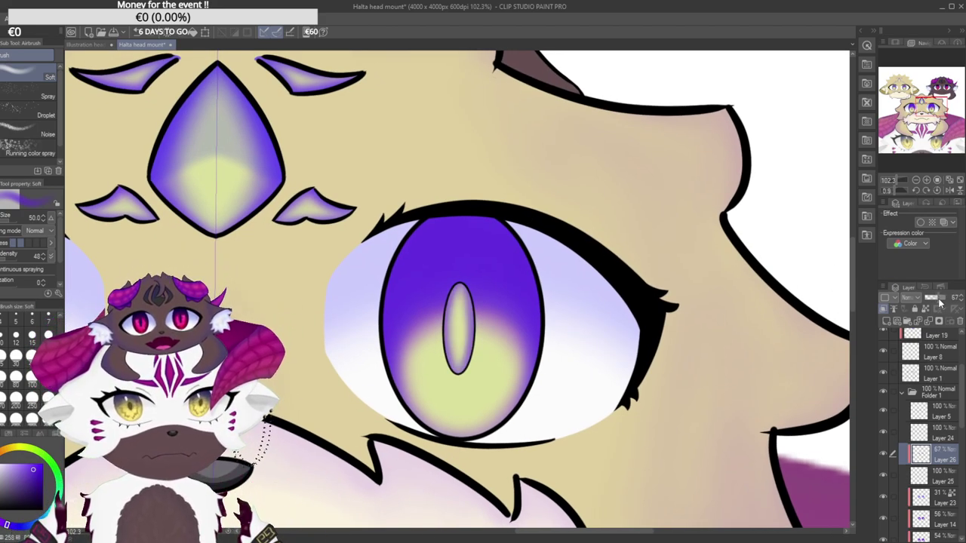
{"action": "left_click_drag", "start_coordinate": [578, 373], "coordinate": [593, 333]}
Add another clipped layer above Layer 26 and airbrush a more saturated blue-violet along the pupils' inner edges.
{"action": "left_click", "coordinate": [884, 310]}
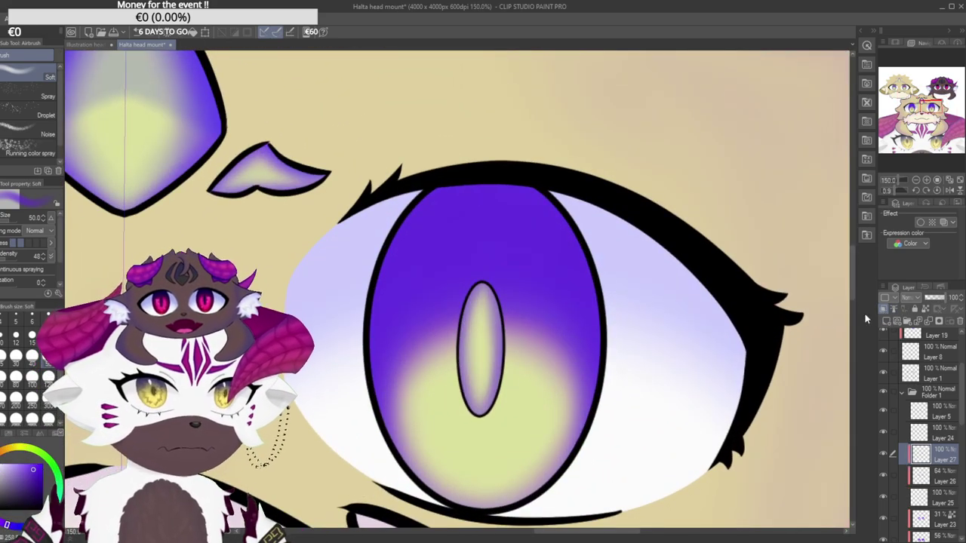
{"action": "left_click_drag", "start_coordinate": [468, 352], "coordinate": [503, 399]}
{"action": "left_click_drag", "start_coordinate": [502, 399], "coordinate": [414, 393]}
{"action": "mouse_move", "coordinate": [344, 390]}
{"action": "left_mouse_down"}
{"action": "mouse_move", "coordinate": [358, 428]}
{"action": "mouse_move", "coordinate": [345, 412]}
{"action": "mouse_move", "coordinate": [351, 270]}
{"action": "left_mouse_up"}
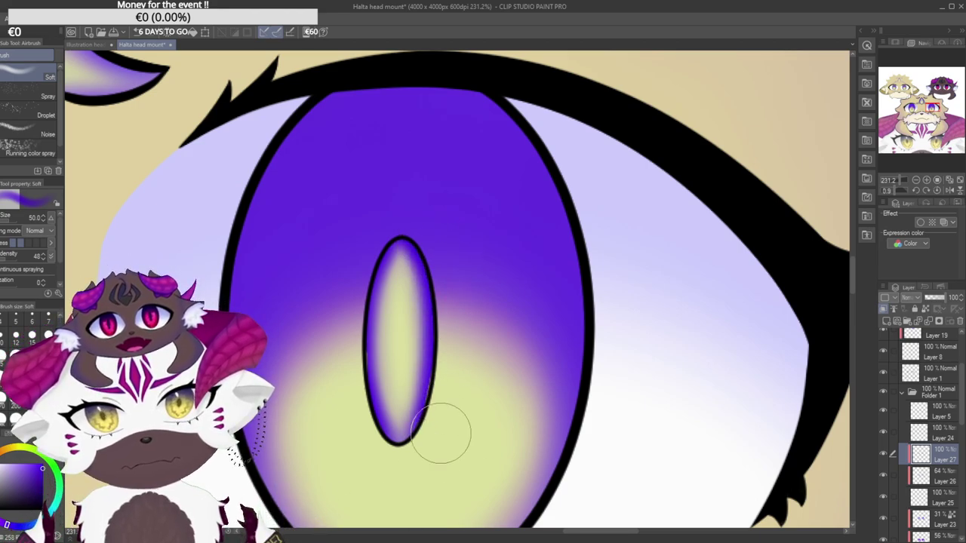
{"action": "left_click_drag", "start_coordinate": [402, 443], "coordinate": [326, 427]}
{"action": "left_click_drag", "start_coordinate": [368, 334], "coordinate": [424, 223]}
{"action": "left_click_drag", "start_coordinate": [465, 195], "coordinate": [461, 194]}
{"action": "scroll", "coordinate": [471, 292], "scroll_direction": "up", "scroll_amount": 8}
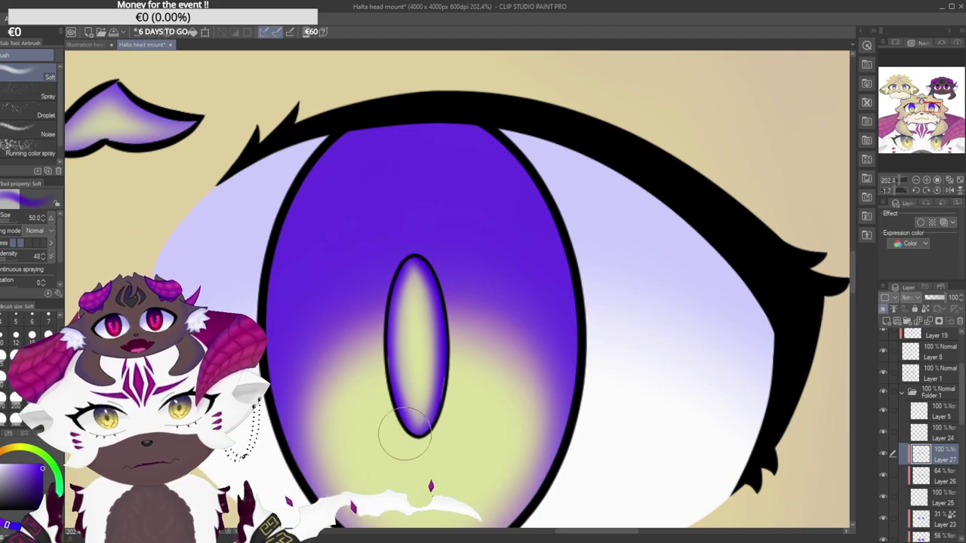
Refine the blue-violet shading along the pupils' sides and tips on Layer 27, leaving a thin yellow-green centre.
{"action": "left_click_drag", "start_coordinate": [390, 408], "coordinate": [409, 292]}
{"action": "key", "text": "ctrl+z"}
{"action": "left_click_drag", "start_coordinate": [421, 462], "coordinate": [413, 238]}
{"action": "key", "text": "ctrl+z"}
{"action": "left_click_drag", "start_coordinate": [426, 460], "coordinate": [436, 220]}
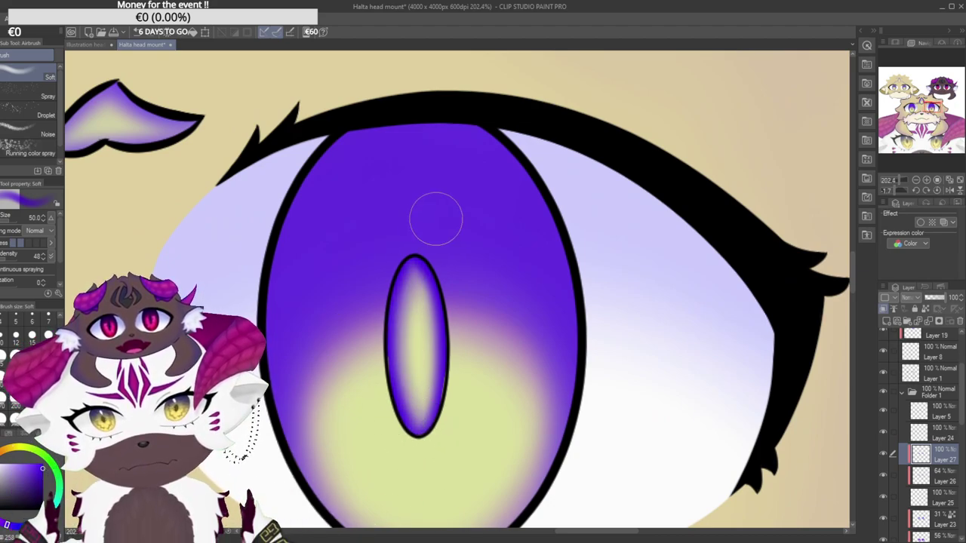
{"action": "left_click_drag", "start_coordinate": [436, 442], "coordinate": [415, 196]}
{"action": "key", "text": "ctrl+z"}
{"action": "mouse_move", "coordinate": [410, 445]}
{"action": "left_mouse_down"}
{"action": "mouse_move", "coordinate": [432, 283]}
{"action": "mouse_move", "coordinate": [395, 221]}
{"action": "left_mouse_up"}
{"action": "key", "text": "ctrl+z"}
{"action": "mouse_move", "coordinate": [421, 443]}
{"action": "left_mouse_down"}
{"action": "mouse_move", "coordinate": [446, 379]}
{"action": "mouse_move", "coordinate": [396, 194]}
{"action": "left_mouse_up"}
{"action": "key", "text": "ctrl+z"}
{"action": "left_click_drag", "start_coordinate": [407, 453], "coordinate": [412, 240]}
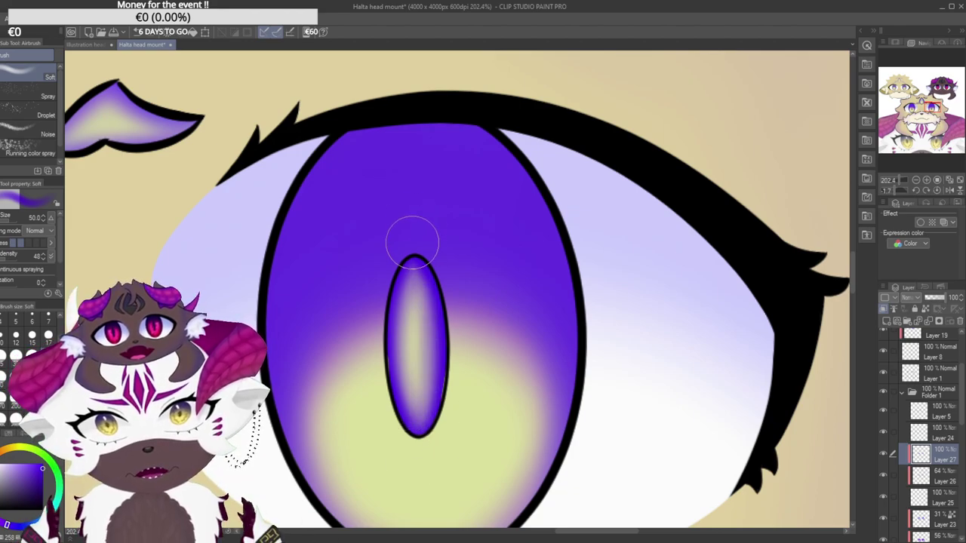
Reduce the opacity of the blue-violet pupil shading on Layer 27 to 67%.
{"action": "left_click_drag", "start_coordinate": [944, 302], "coordinate": [940, 300]}
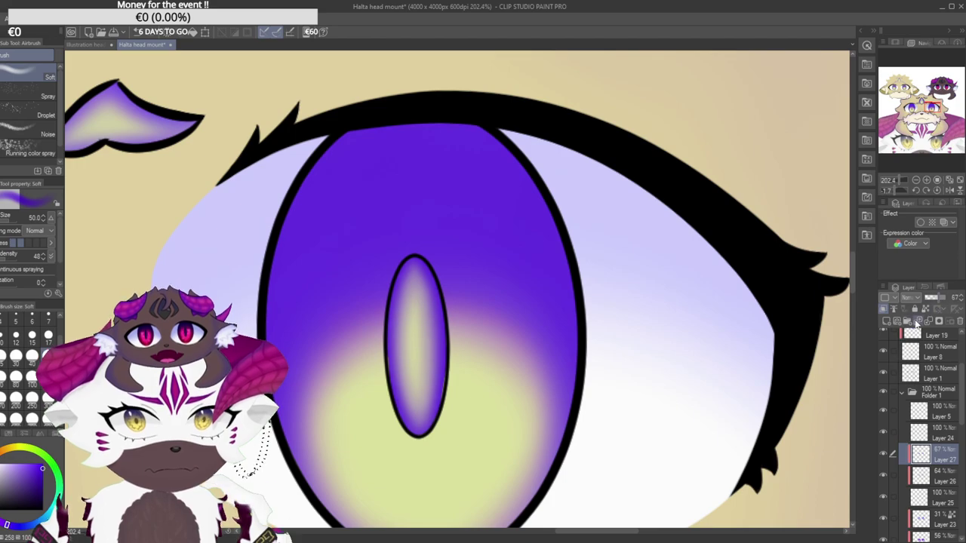
{"action": "scroll", "coordinate": [744, 395], "scroll_direction": "down", "scroll_amount": 6}
{"action": "left_click_drag", "start_coordinate": [804, 299], "coordinate": [706, 289]}
{"action": "left_click", "coordinate": [888, 322]}
{"action": "left_click", "coordinate": [888, 323]}
{"action": "key", "text": "ctrl+z"}
{"action": "key", "text": "ctrl+z"}
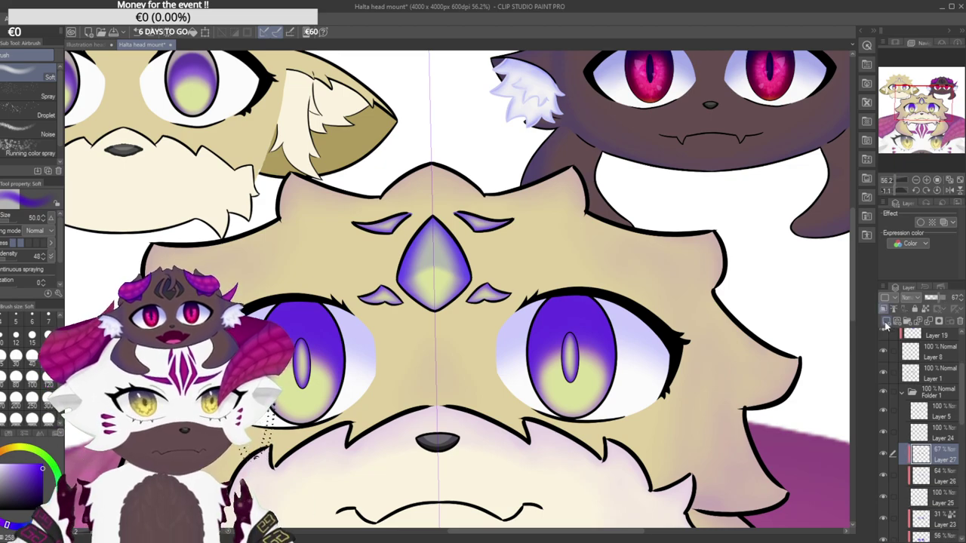
Add clipped Layer 28 above Layer 27 and airbrush a darker blue-violet along the pupils' inner edges, undoing the last stroke.
{"action": "left_click", "coordinate": [888, 322]}
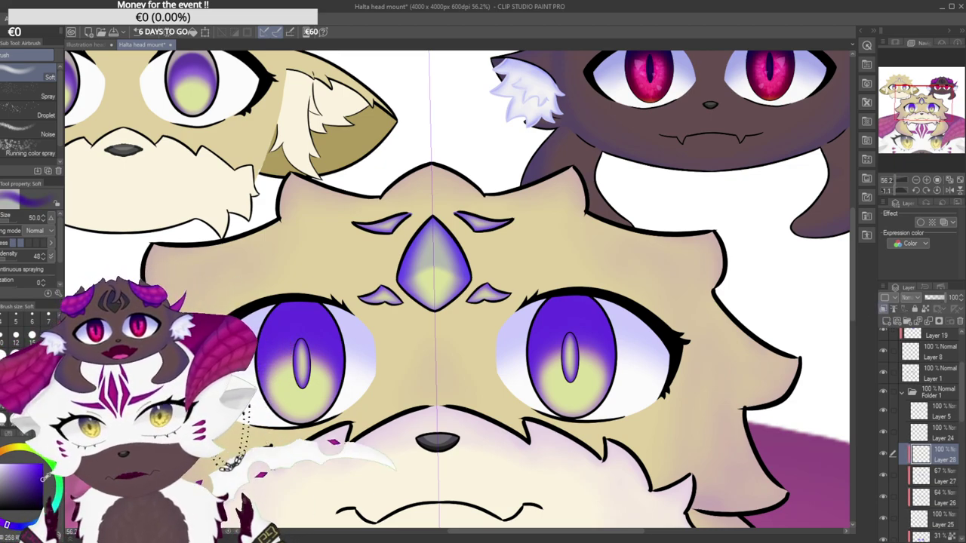
{"action": "scroll", "coordinate": [605, 358], "scroll_direction": "up", "scroll_amount": 5}
{"action": "left_click_drag", "start_coordinate": [505, 289], "coordinate": [525, 377]}
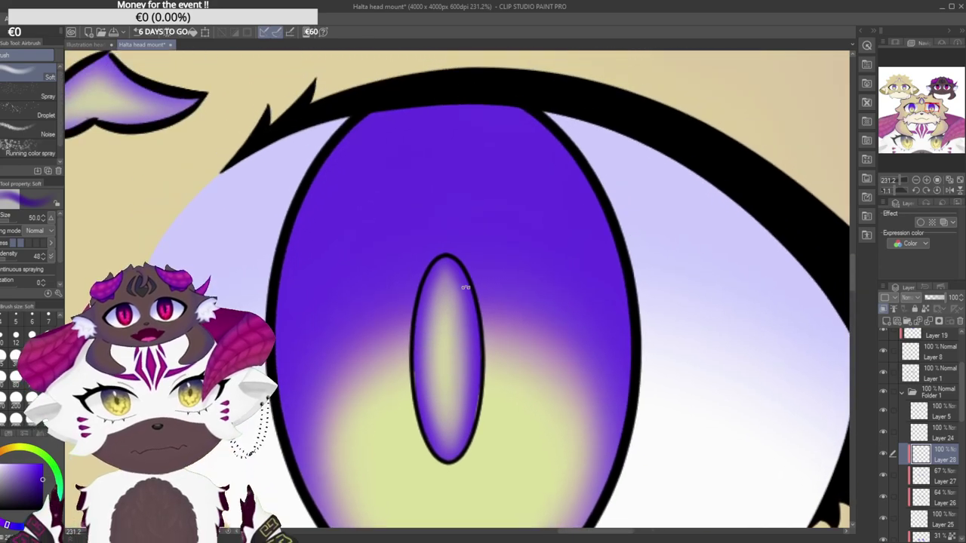
{"action": "left_click_drag", "start_coordinate": [444, 266], "coordinate": [443, 273]}
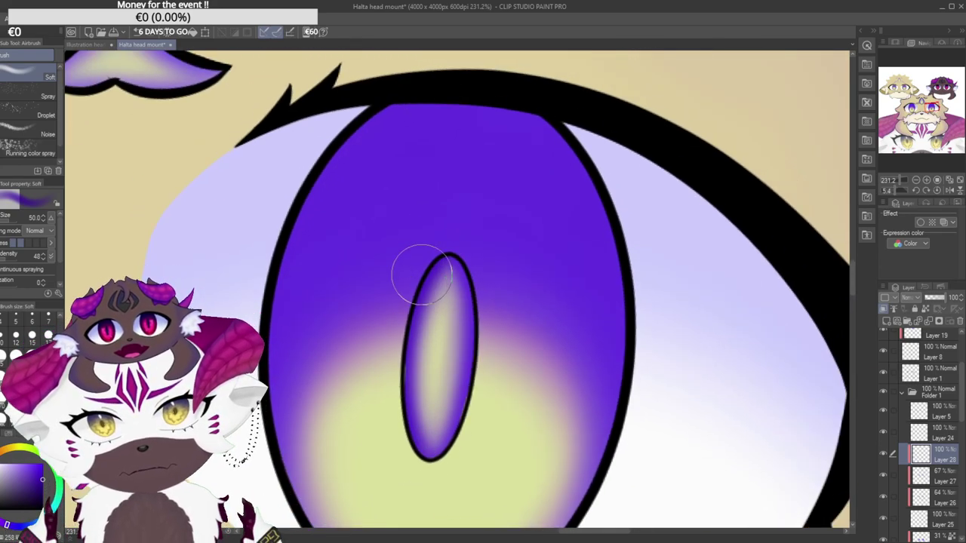
{"action": "mouse_move", "coordinate": [503, 269]}
{"action": "left_mouse_down"}
{"action": "mouse_move", "coordinate": [498, 256]}
{"action": "mouse_move", "coordinate": [536, 287]}
{"action": "mouse_move", "coordinate": [506, 355]}
{"action": "mouse_move", "coordinate": [500, 321]}
{"action": "left_mouse_up"}
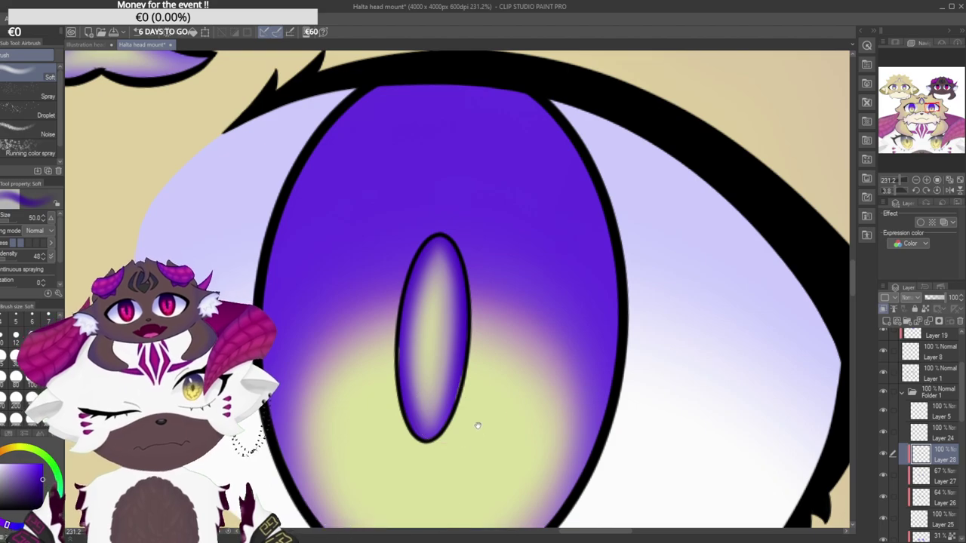
{"action": "left_click_drag", "start_coordinate": [478, 416], "coordinate": [494, 392]}
{"action": "left_click_drag", "start_coordinate": [505, 326], "coordinate": [487, 404]}
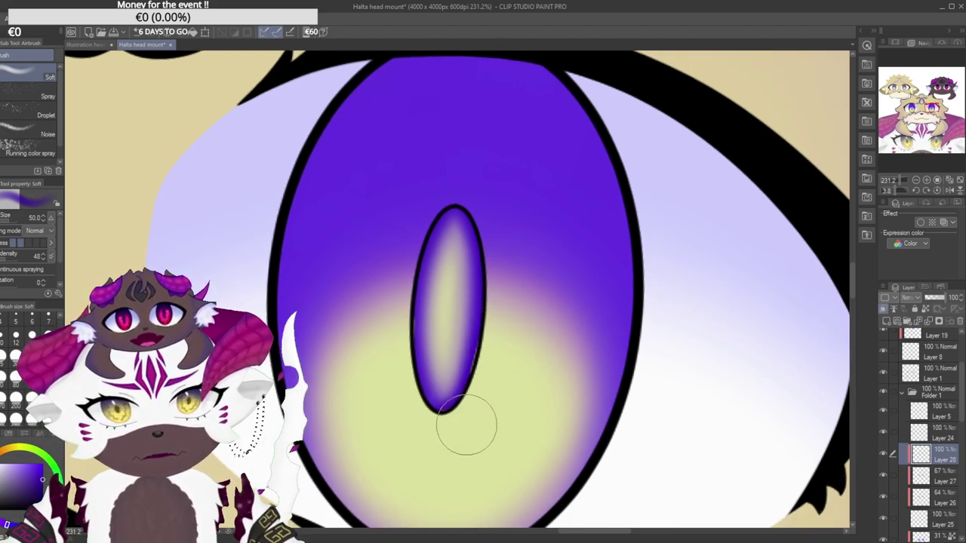
{"action": "key", "text": "ctrl+z"}
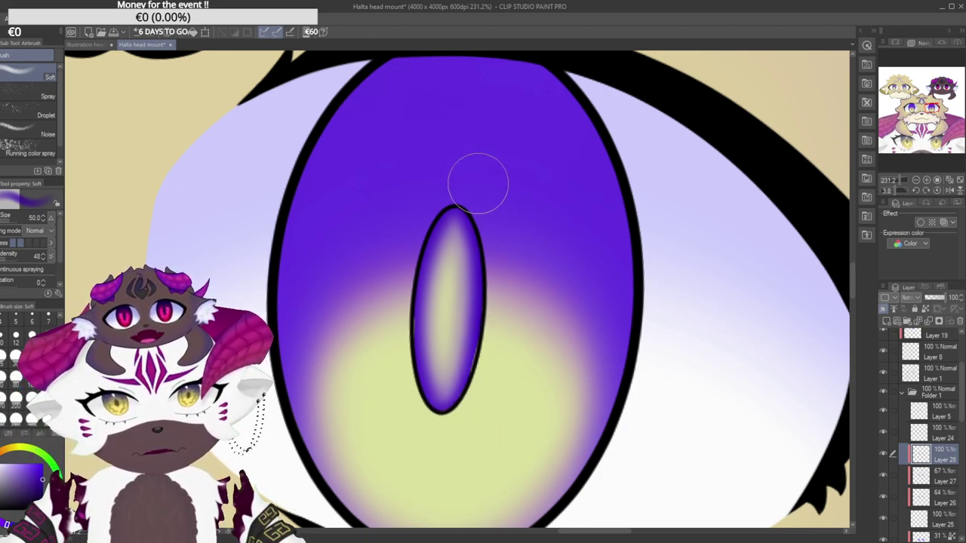
On Layer 25, sample the iris's yellow-green and try airbrushing it inside the lower part of the pupil.
{"action": "left_click", "coordinate": [917, 519]}
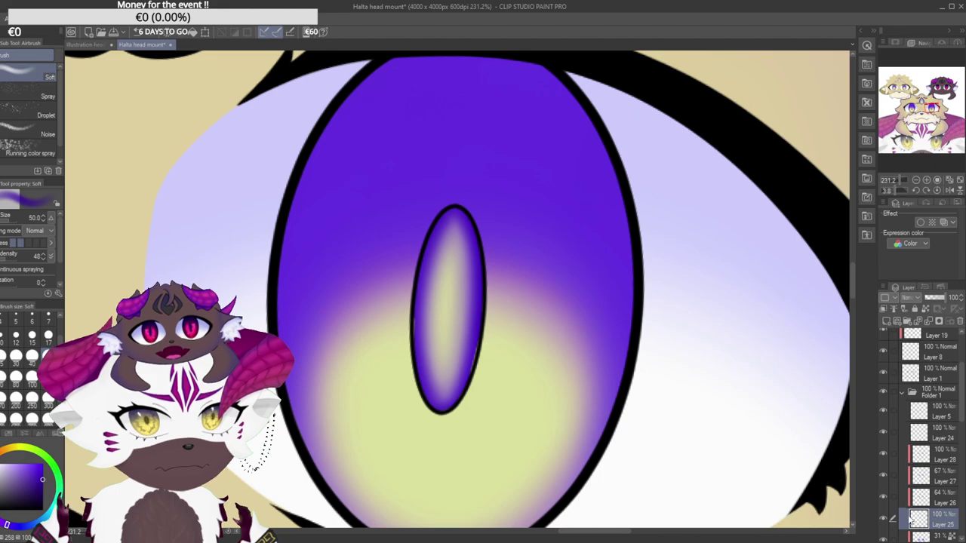
{"action": "left_click", "coordinate": [495, 379], "text": "alt"}
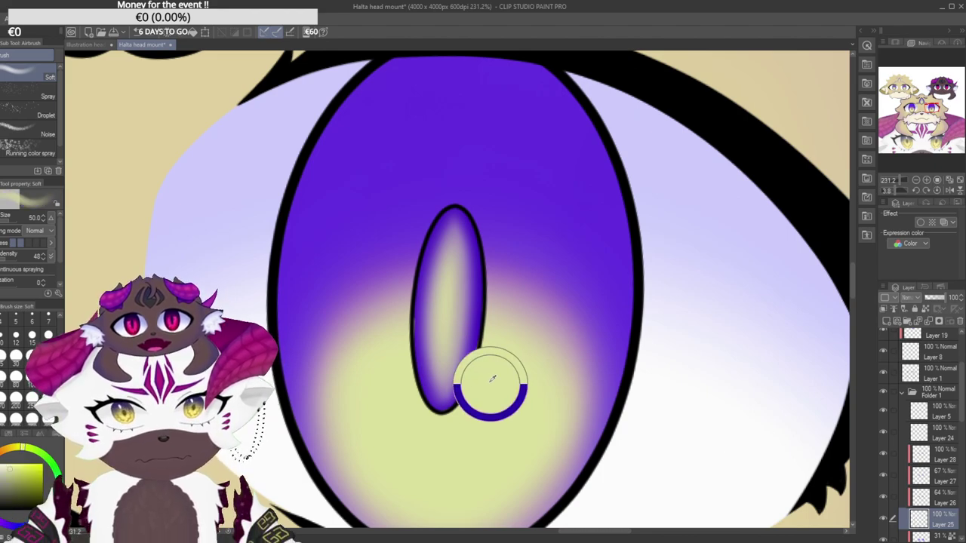
{"action": "scroll", "coordinate": [457, 359], "scroll_direction": "up", "scroll_amount": 4}
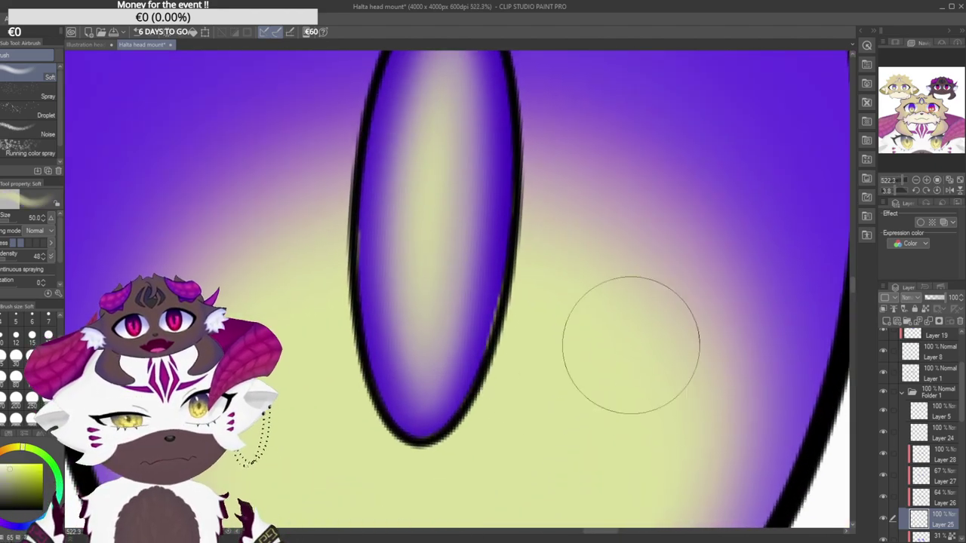
{"action": "left_click_drag", "start_coordinate": [455, 326], "coordinate": [457, 314]}
{"action": "key", "text": "ctrl+z"}
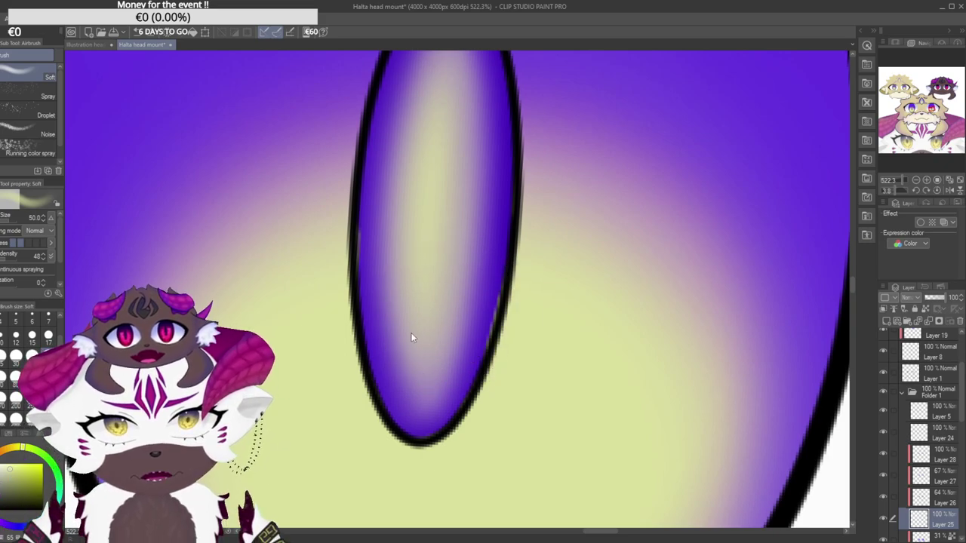
Lock transparent pixels on Layer 25 and try recolouring the pupils' base a darker olive green with the G-pen.
{"action": "key", "text": "p"}
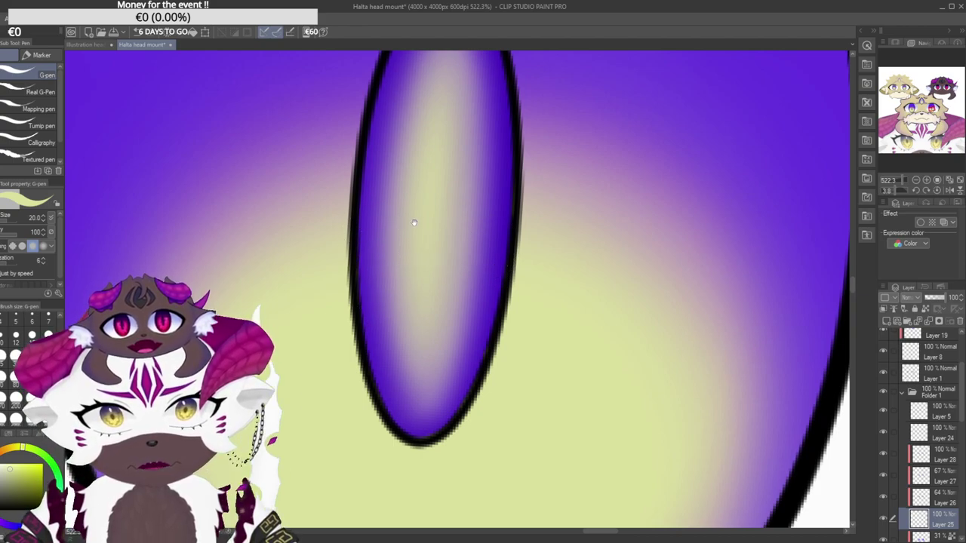
{"action": "scroll", "coordinate": [447, 404], "scroll_direction": "up", "scroll_amount": 3}
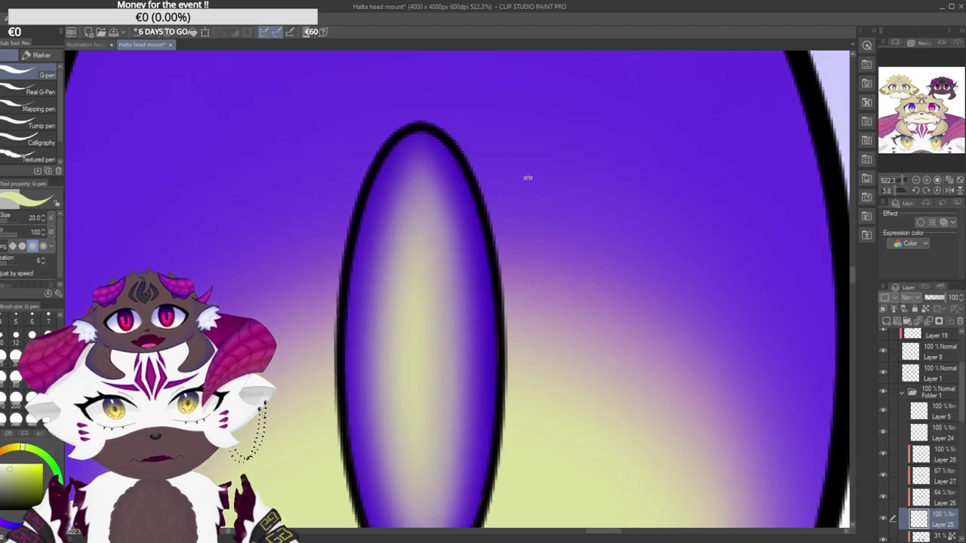
{"action": "scroll", "coordinate": [506, 270], "scroll_direction": "down", "scroll_amount": 10}
{"action": "scroll", "coordinate": [535, 246], "scroll_direction": "down", "scroll_amount": 1}
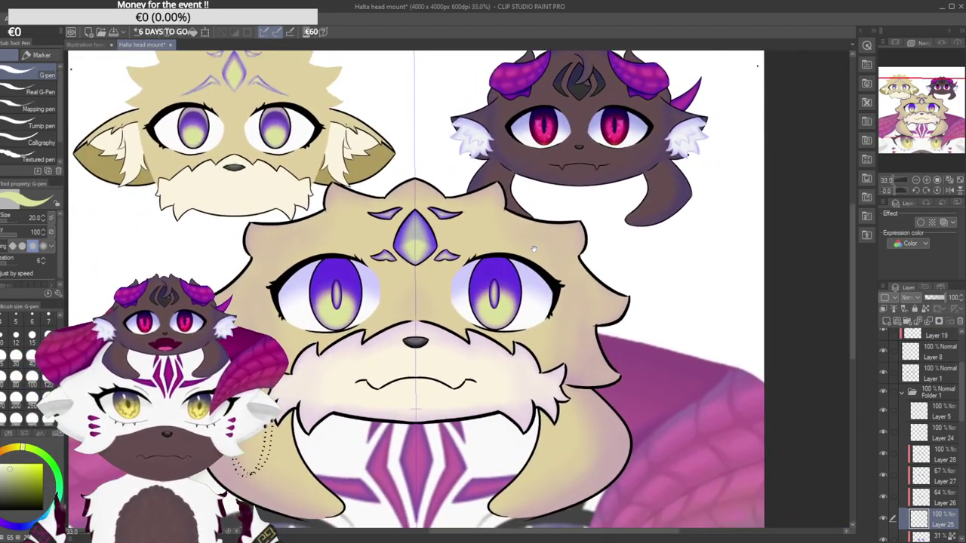
{"action": "scroll", "coordinate": [504, 290], "scroll_direction": "up", "scroll_amount": 8}
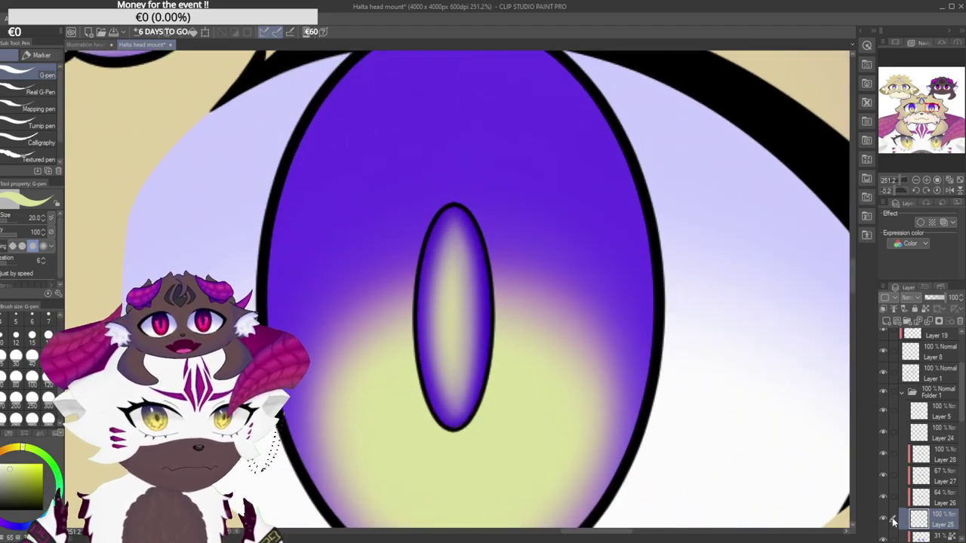
{"action": "left_click_drag", "start_coordinate": [595, 406], "coordinate": [592, 394]}
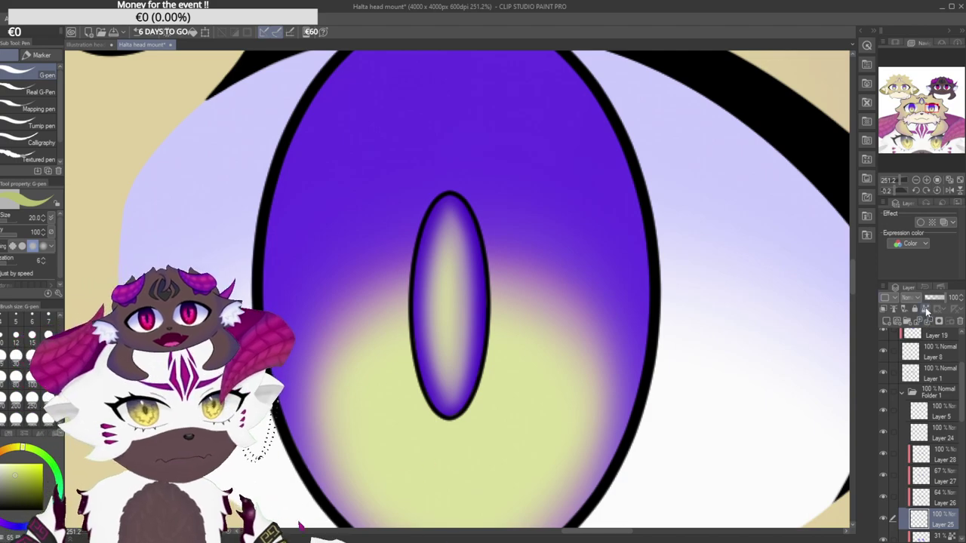
{"action": "mouse_move", "coordinate": [449, 164]}
{"action": "left_mouse_down"}
{"action": "mouse_move", "coordinate": [463, 182]}
{"action": "mouse_move", "coordinate": [478, 265]}
{"action": "mouse_move", "coordinate": [496, 243]}
{"action": "left_mouse_up"}
{"action": "left_click_drag", "start_coordinate": [500, 329], "coordinate": [445, 327]}
{"action": "scroll", "coordinate": [445, 326], "scroll_direction": "up", "scroll_amount": 5}
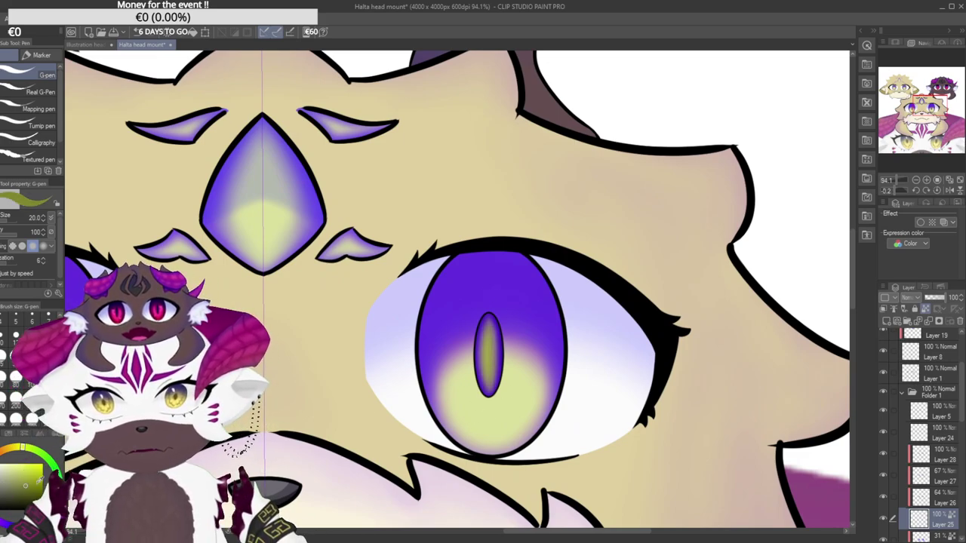
{"action": "left_click_drag", "start_coordinate": [487, 328], "coordinate": [485, 405]}
{"action": "scroll", "coordinate": [507, 329], "scroll_direction": "down", "scroll_amount": 4}
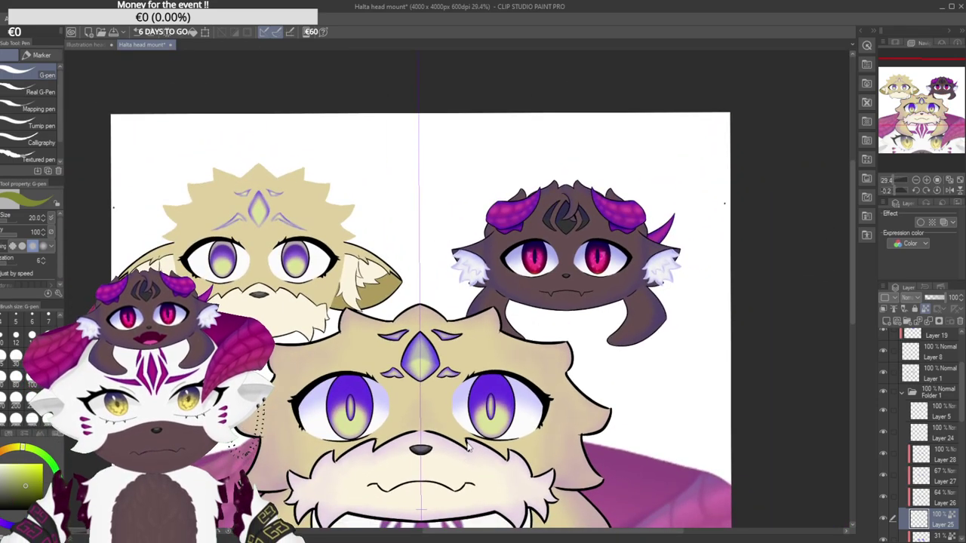
Add clipped Layer 29 above Layer 28 and sample a dark purple from the pupil's edge for the soft airbrush.
{"action": "scroll", "coordinate": [471, 441], "scroll_direction": "up", "scroll_amount": 6}
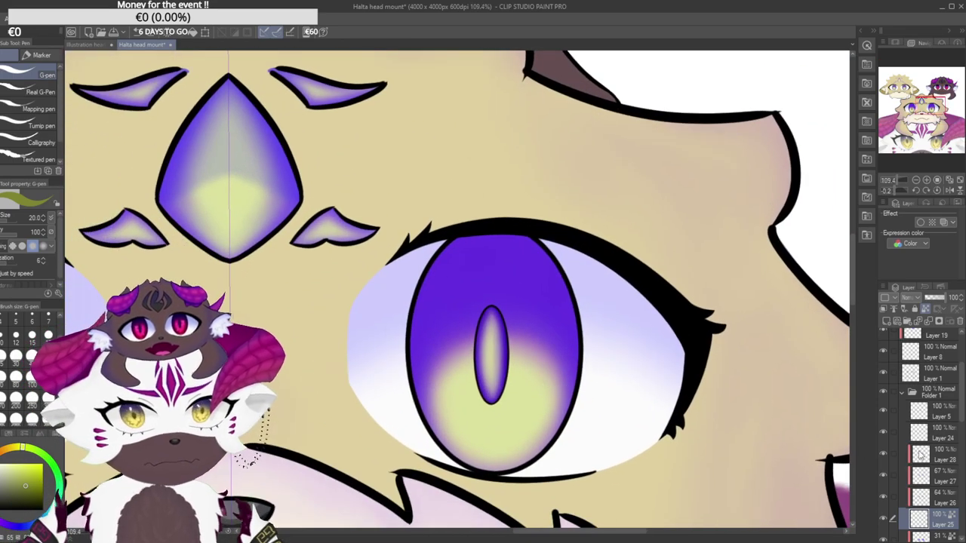
{"action": "left_click", "coordinate": [884, 438]}
{"action": "left_click", "coordinate": [885, 438]}
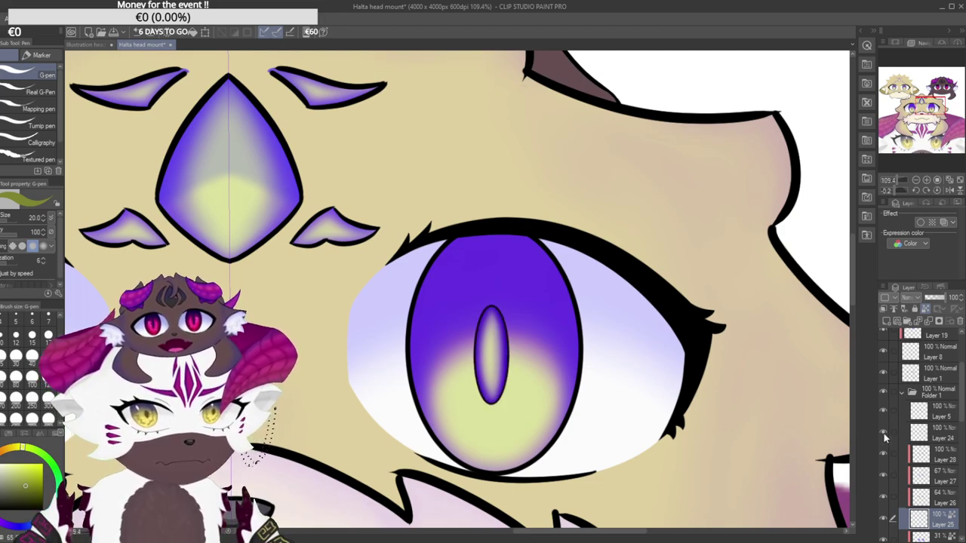
{"action": "left_click", "coordinate": [914, 454]}
{"action": "left_click", "coordinate": [886, 322]}
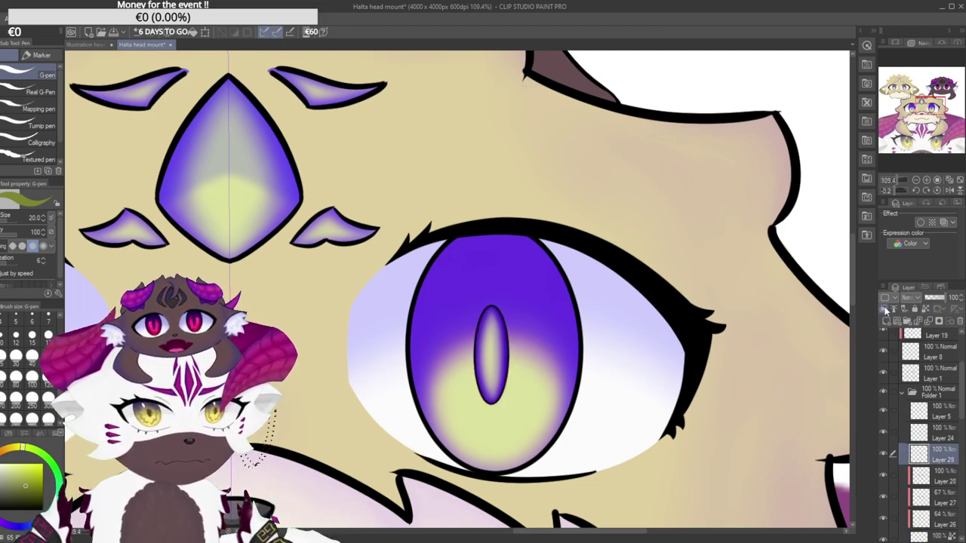
{"action": "left_click", "coordinate": [507, 344], "text": "alt"}
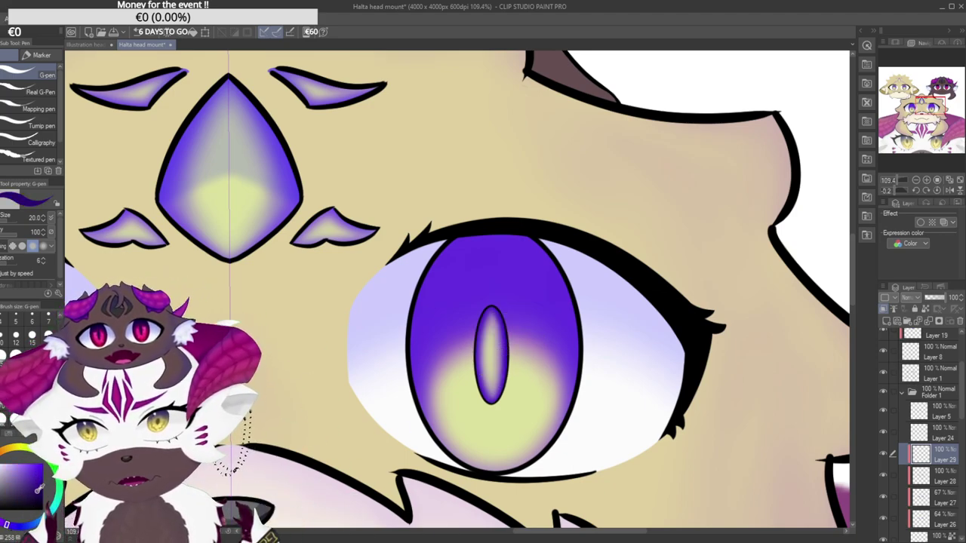
{"action": "scroll", "coordinate": [478, 384], "scroll_direction": "up", "scroll_amount": 6}
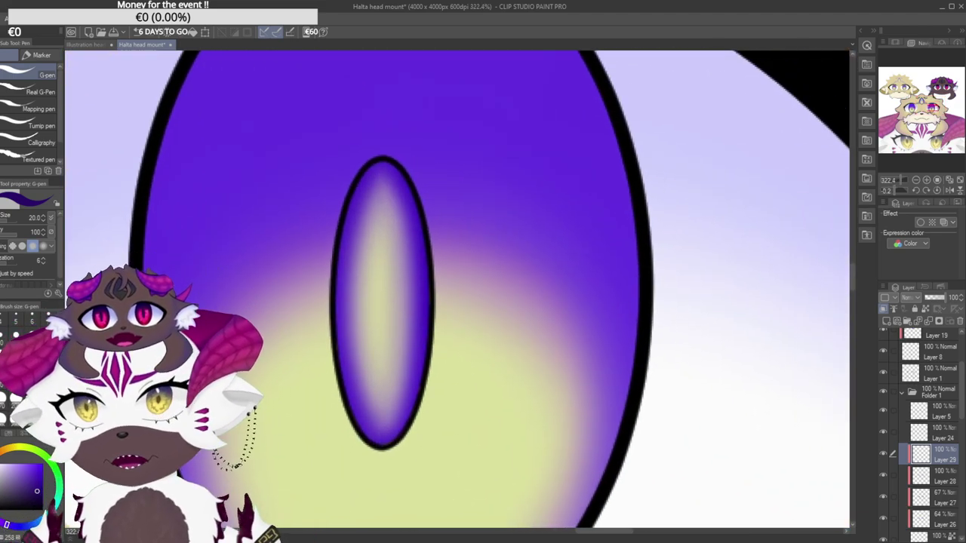
{"action": "key", "text": "b"}
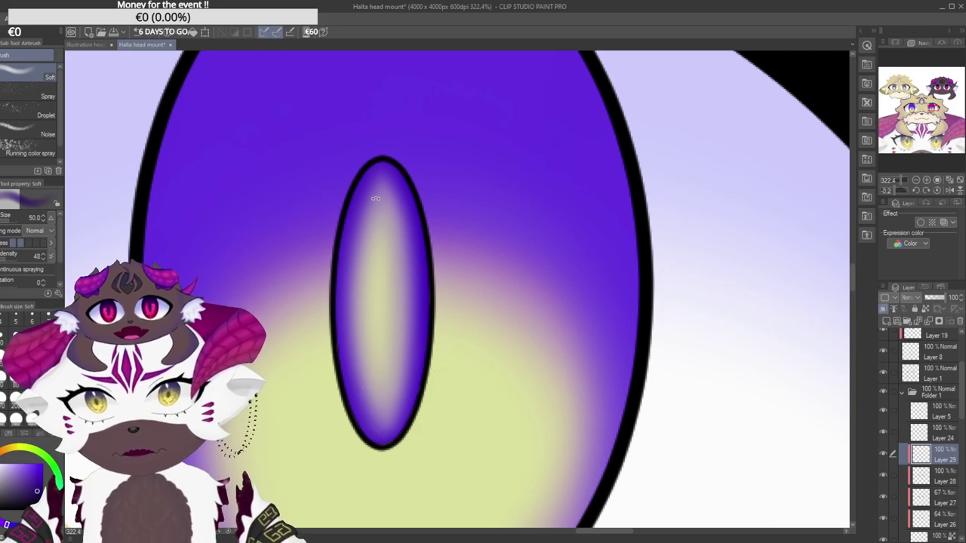
Airbrush dark purple around the pupils' inner sides and both tips on Layer 29, keeping a pale yellow-green centre.
{"action": "left_click_drag", "start_coordinate": [377, 199], "coordinate": [383, 194]}
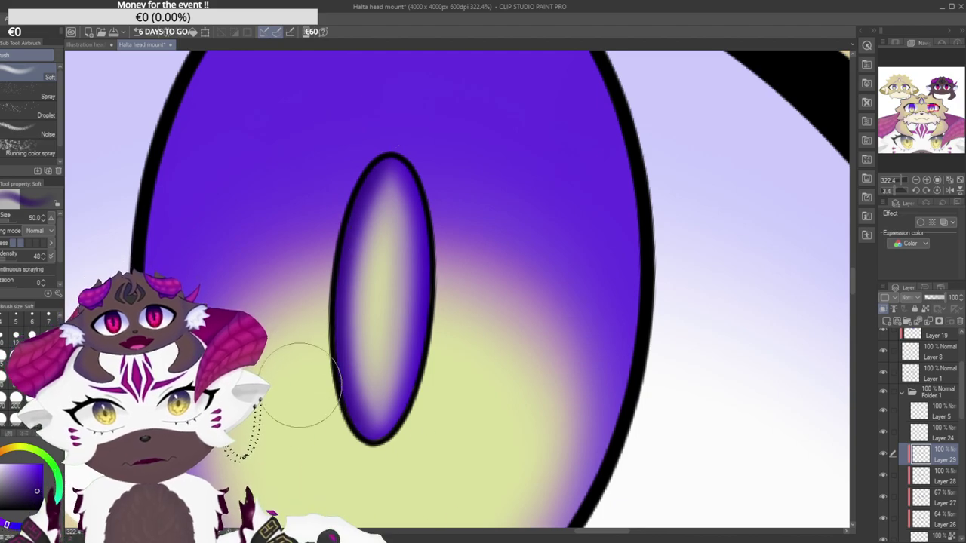
{"action": "mouse_move", "coordinate": [357, 161]}
{"action": "left_mouse_down"}
{"action": "mouse_move", "coordinate": [380, 489]}
{"action": "mouse_move", "coordinate": [524, 407]}
{"action": "left_mouse_up"}
{"action": "left_click_drag", "start_coordinate": [483, 255], "coordinate": [390, 265]}
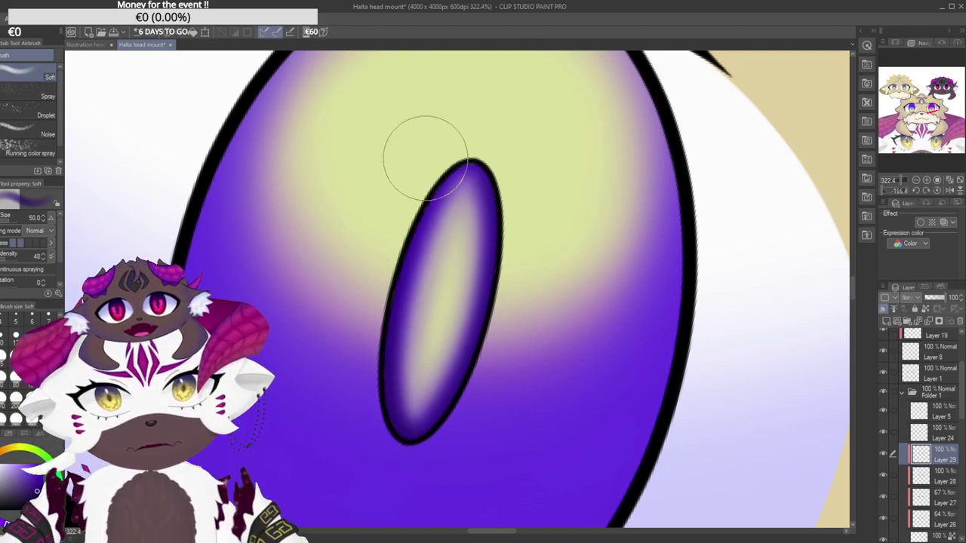
{"action": "left_click_drag", "start_coordinate": [475, 117], "coordinate": [457, 430]}
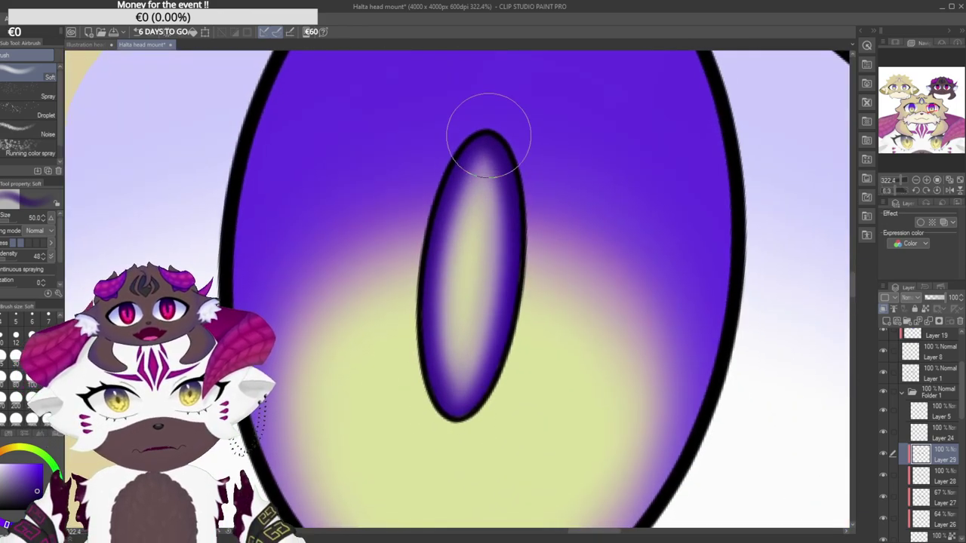
{"action": "left_click_drag", "start_coordinate": [491, 152], "coordinate": [499, 104]}
{"action": "left_click_drag", "start_coordinate": [454, 410], "coordinate": [475, 399]}
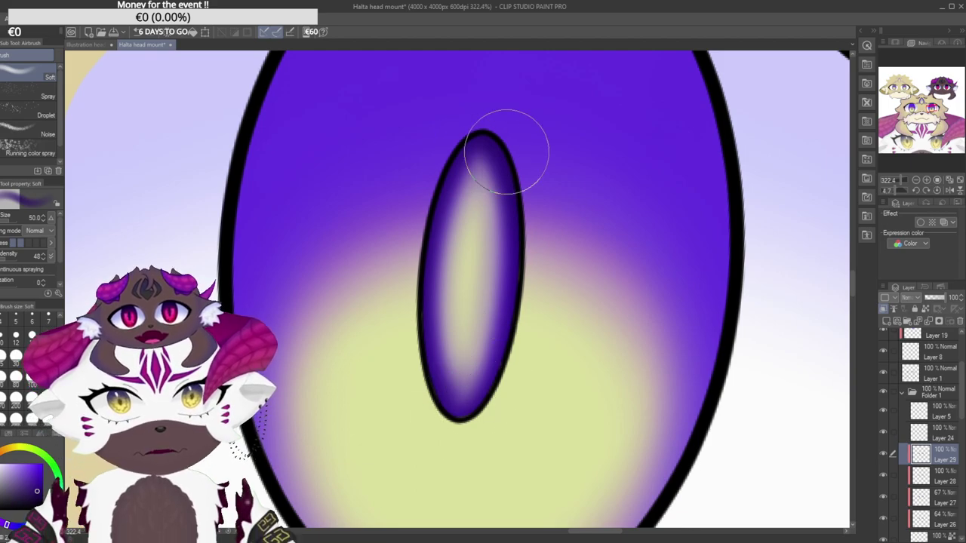
{"action": "left_click_drag", "start_coordinate": [502, 96], "coordinate": [491, 90]}
{"action": "left_click_drag", "start_coordinate": [464, 208], "coordinate": [360, 203]}
{"action": "left_click_drag", "start_coordinate": [503, 175], "coordinate": [498, 221]}
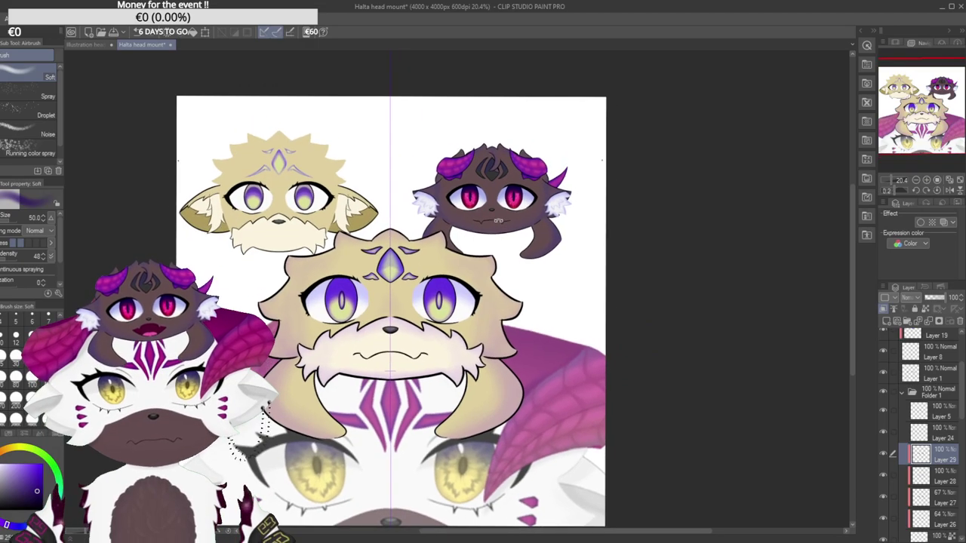
Add a new layer directly above Layer 14 for further iris shading.
{"action": "scroll", "coordinate": [498, 220], "scroll_direction": "up", "scroll_amount": 5}
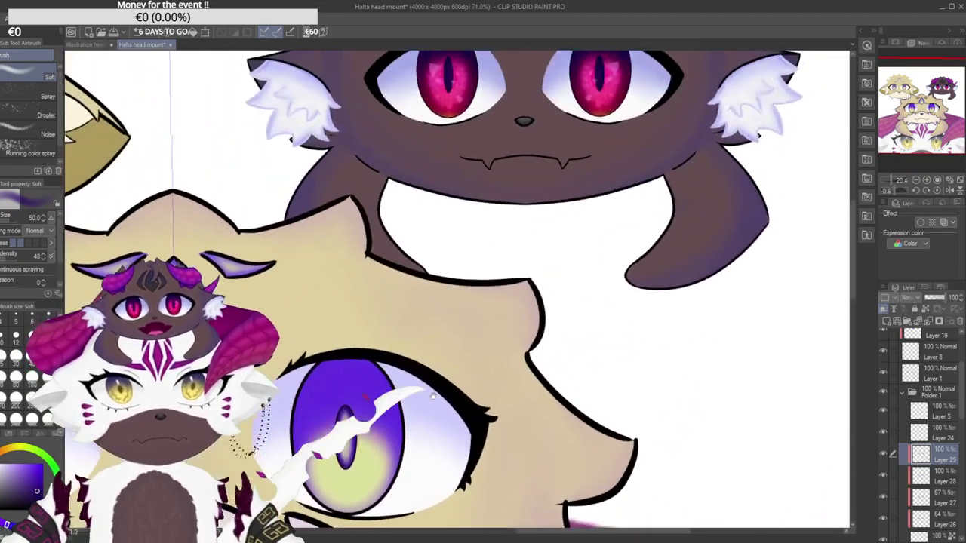
{"action": "scroll", "coordinate": [435, 393], "scroll_direction": "down", "scroll_amount": 5}
{"action": "scroll", "coordinate": [487, 329], "scroll_direction": "up", "scroll_amount": 3}
{"action": "scroll", "coordinate": [488, 329], "scroll_direction": "up", "scroll_amount": 2}
{"action": "scroll", "coordinate": [956, 417], "scroll_direction": "down", "scroll_amount": 3}
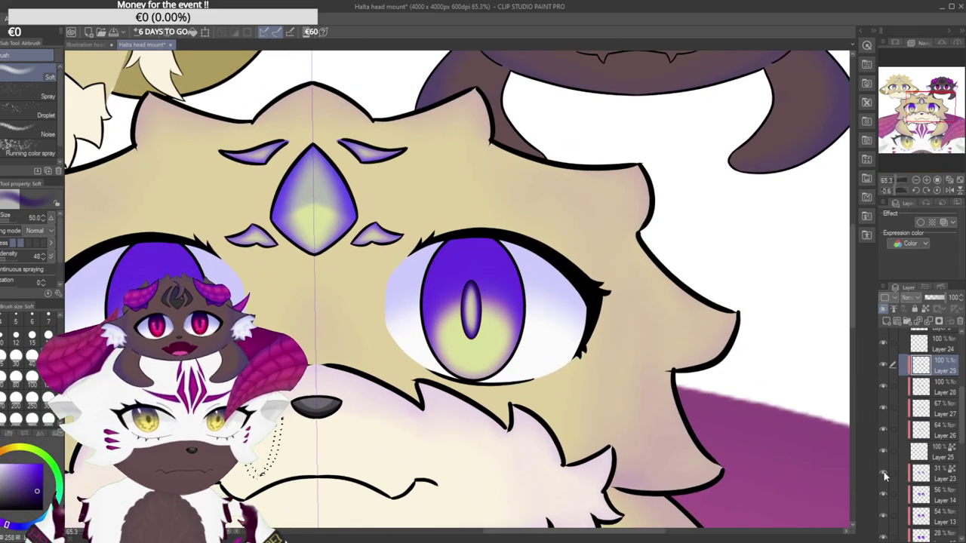
{"action": "left_click", "coordinate": [923, 494]}
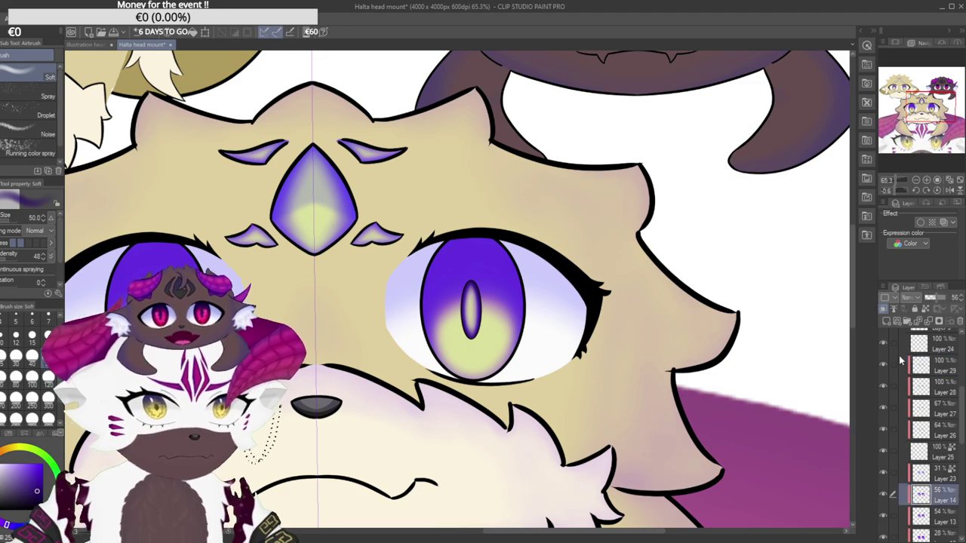
{"action": "left_click", "coordinate": [886, 323]}
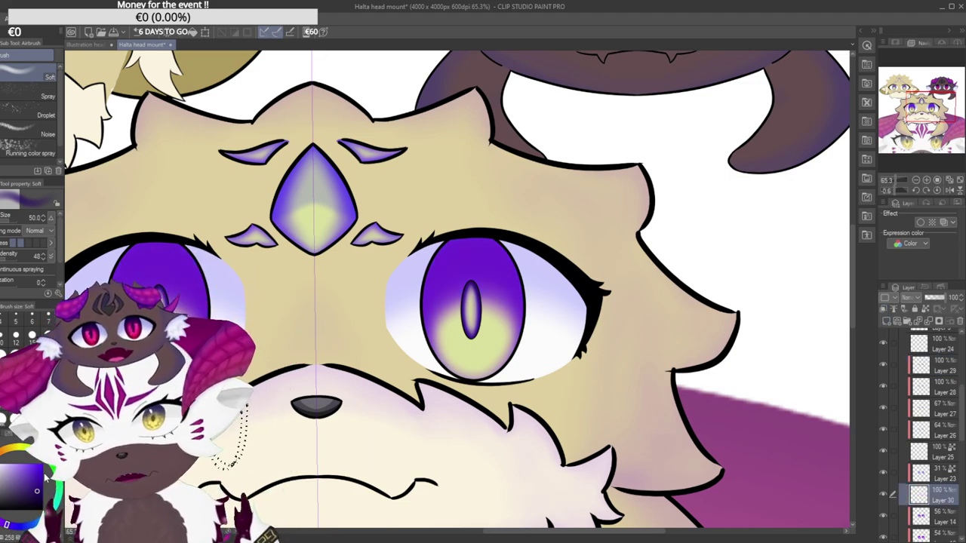
Try airbrushing a saturated blue-violet over the iris on Layer 30 with the soft airbrush.
{"action": "left_click_drag", "start_coordinate": [568, 244], "coordinate": [436, 270]}
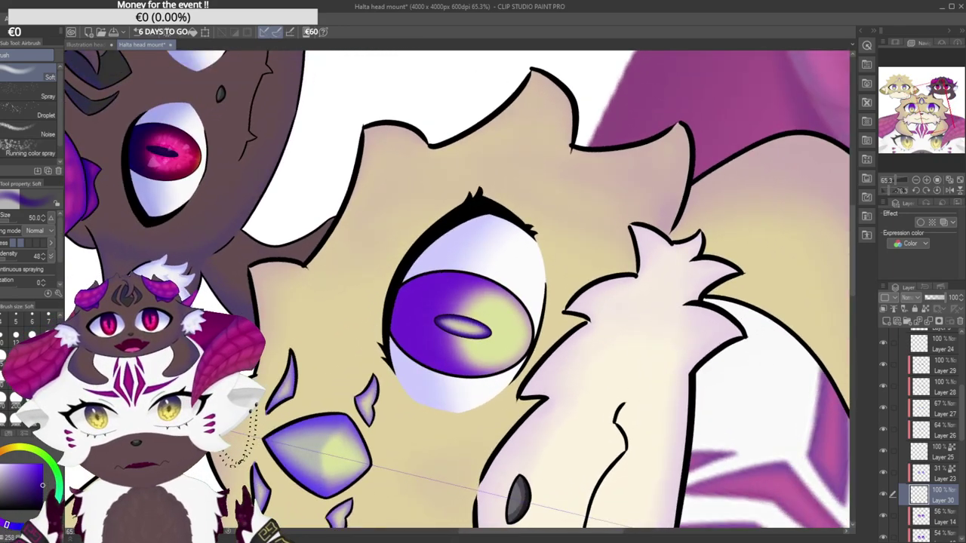
{"action": "mouse_move", "coordinate": [455, 394]}
{"action": "left_mouse_down"}
{"action": "mouse_move", "coordinate": [430, 296]}
{"action": "mouse_move", "coordinate": [433, 264]}
{"action": "left_mouse_up"}
{"action": "key", "text": "ctrl+z"}
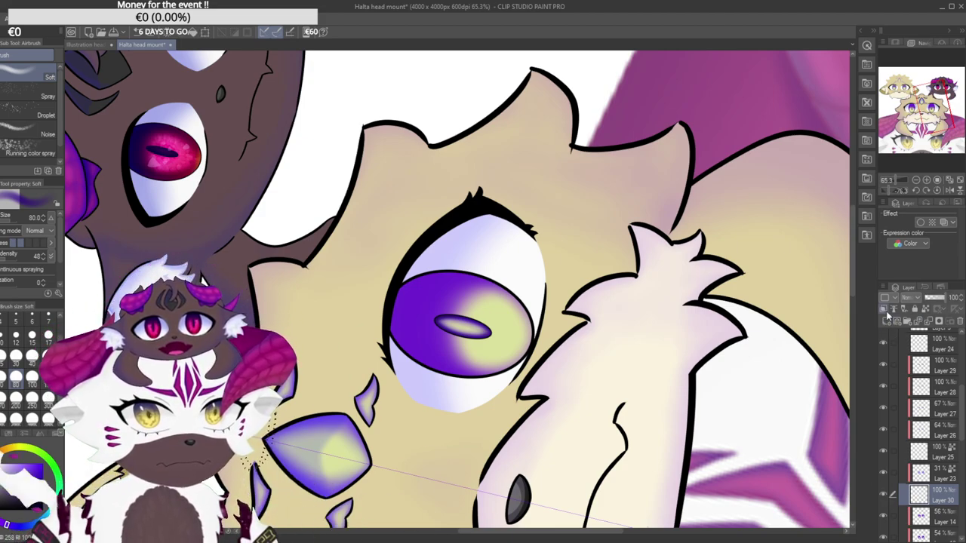
Airbrush saturated blue-violet over the upper part and side edges of both irises on Layer 30, keeping the lower centre yellow-green.
{"action": "left_click_drag", "start_coordinate": [440, 383], "coordinate": [451, 255]}
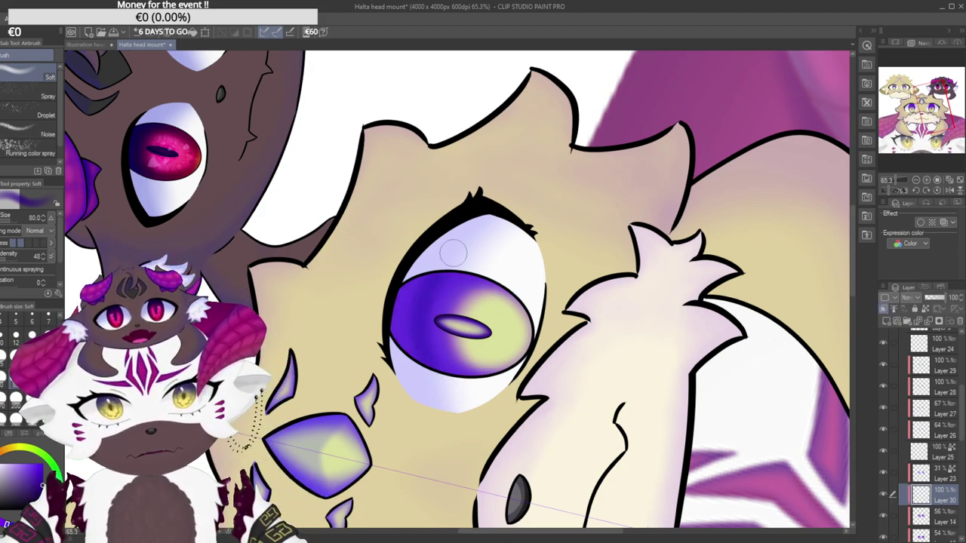
{"action": "left_click_drag", "start_coordinate": [445, 391], "coordinate": [438, 356]}
{"action": "scroll", "coordinate": [437, 355], "scroll_direction": "up", "scroll_amount": 3}
{"action": "mouse_move", "coordinate": [473, 414]}
{"action": "left_mouse_down"}
{"action": "mouse_move", "coordinate": [489, 203]}
{"action": "mouse_move", "coordinate": [408, 301]}
{"action": "mouse_move", "coordinate": [472, 438]}
{"action": "mouse_move", "coordinate": [497, 209]}
{"action": "mouse_move", "coordinate": [445, 249]}
{"action": "mouse_move", "coordinate": [475, 418]}
{"action": "mouse_move", "coordinate": [437, 276]}
{"action": "mouse_move", "coordinate": [459, 225]}
{"action": "mouse_move", "coordinate": [444, 437]}
{"action": "mouse_move", "coordinate": [431, 217]}
{"action": "mouse_move", "coordinate": [392, 216]}
{"action": "left_mouse_up"}
{"action": "mouse_move", "coordinate": [524, 220]}
{"action": "left_mouse_down"}
{"action": "mouse_move", "coordinate": [557, 297]}
{"action": "mouse_move", "coordinate": [560, 352]}
{"action": "mouse_move", "coordinate": [553, 326]}
{"action": "left_mouse_up"}
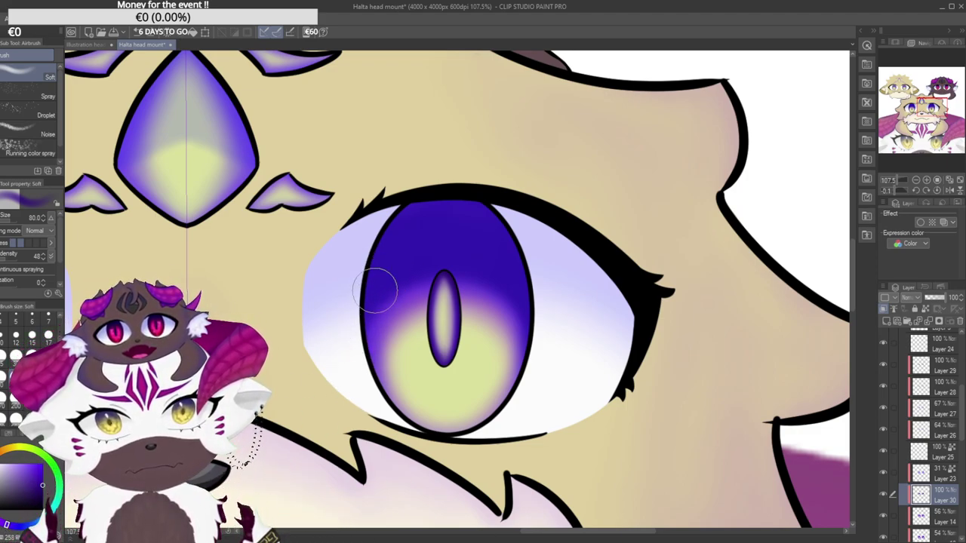
{"action": "left_click_drag", "start_coordinate": [380, 301], "coordinate": [414, 247]}
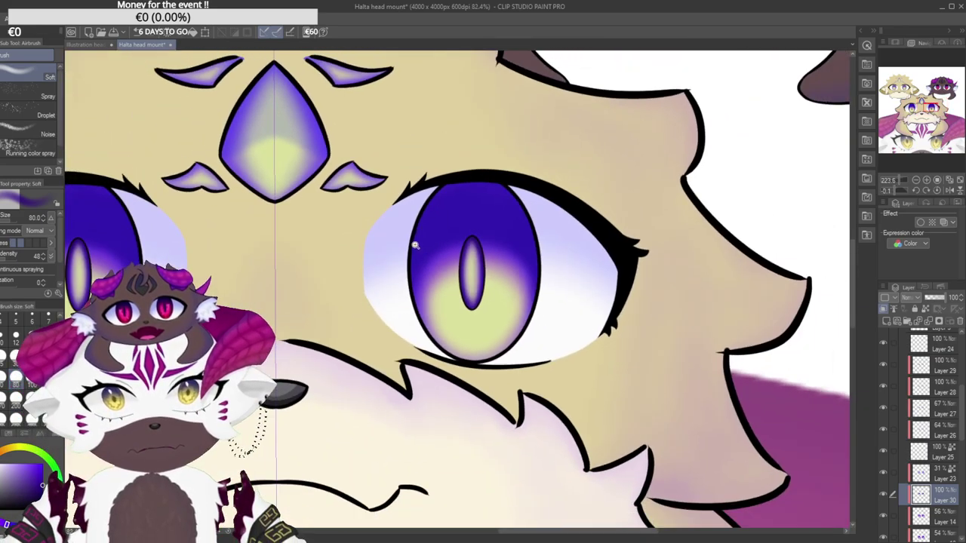
{"action": "scroll", "coordinate": [413, 244], "scroll_direction": "down", "scroll_amount": 5}
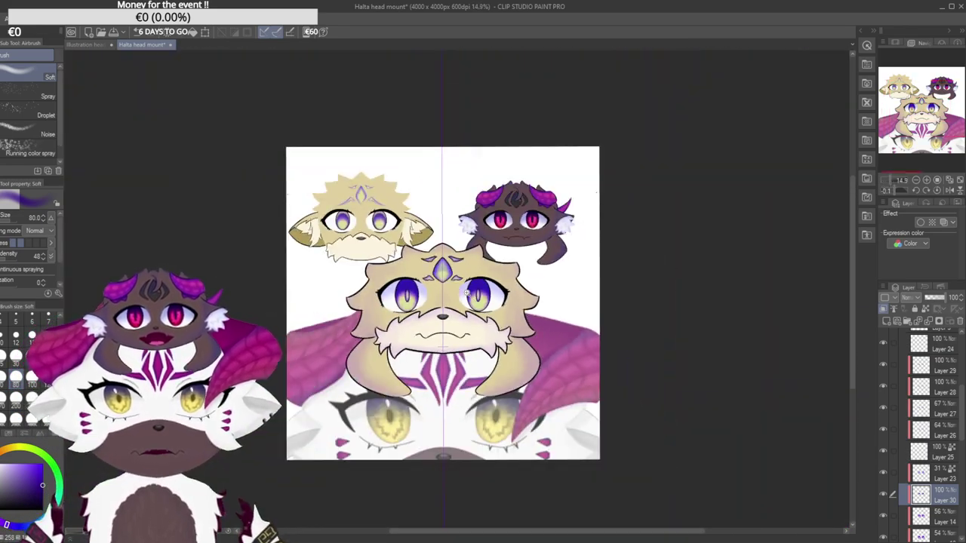
{"action": "scroll", "coordinate": [413, 244], "scroll_direction": "up", "scroll_amount": 2}
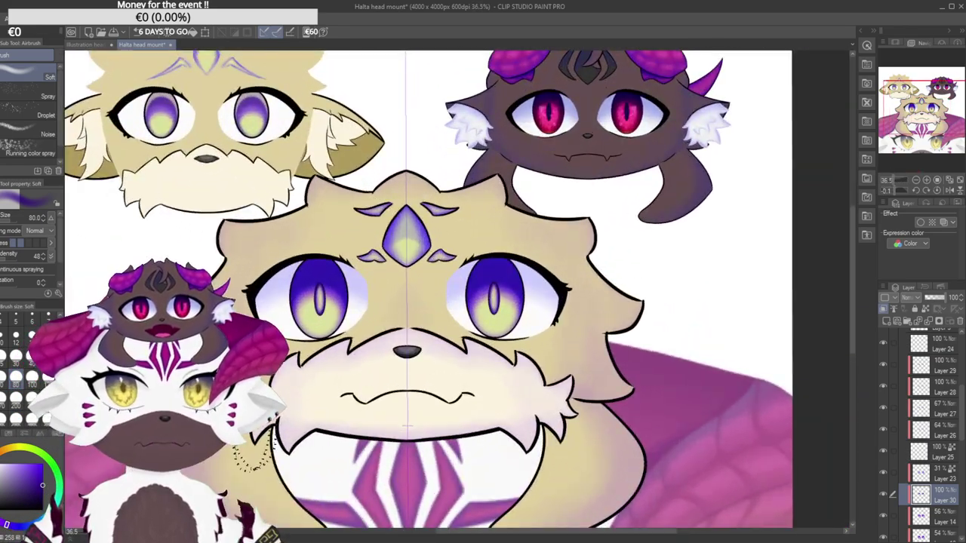
Lower Layer 30's opacity to 87% and check the softened iris shading against the whole picture.
{"action": "left_click", "coordinate": [942, 302]}
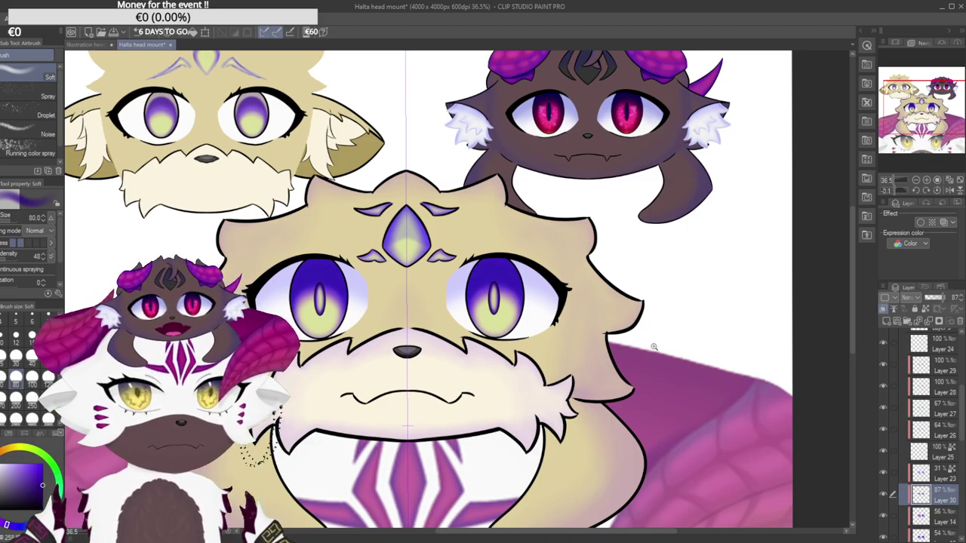
{"action": "scroll", "coordinate": [495, 303], "scroll_direction": "down", "scroll_amount": 3}
{"action": "scroll", "coordinate": [498, 302], "scroll_direction": "up", "scroll_amount": 1}
{"action": "scroll", "coordinate": [504, 303], "scroll_direction": "down", "scroll_amount": 2}
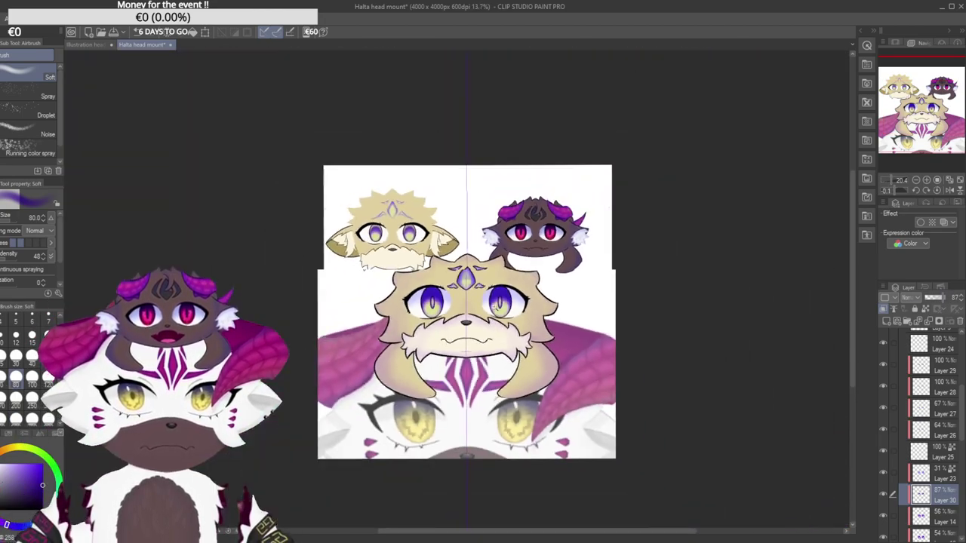
{"action": "scroll", "coordinate": [507, 303], "scroll_direction": "up", "scroll_amount": 1}
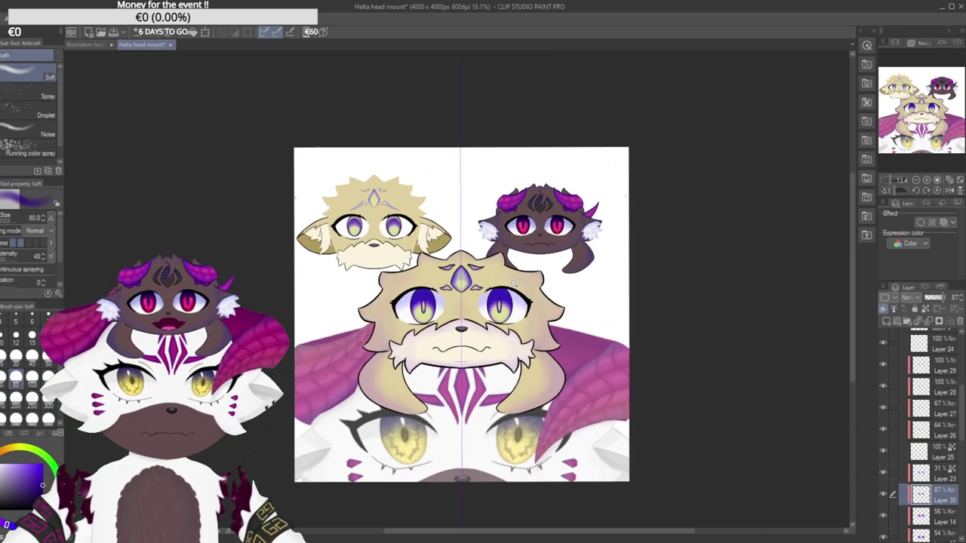
Add clipped Layer 31 above Layer 30 and airbrush a darker indigo across the upper part of the irises.
{"action": "left_click", "coordinate": [886, 321]}
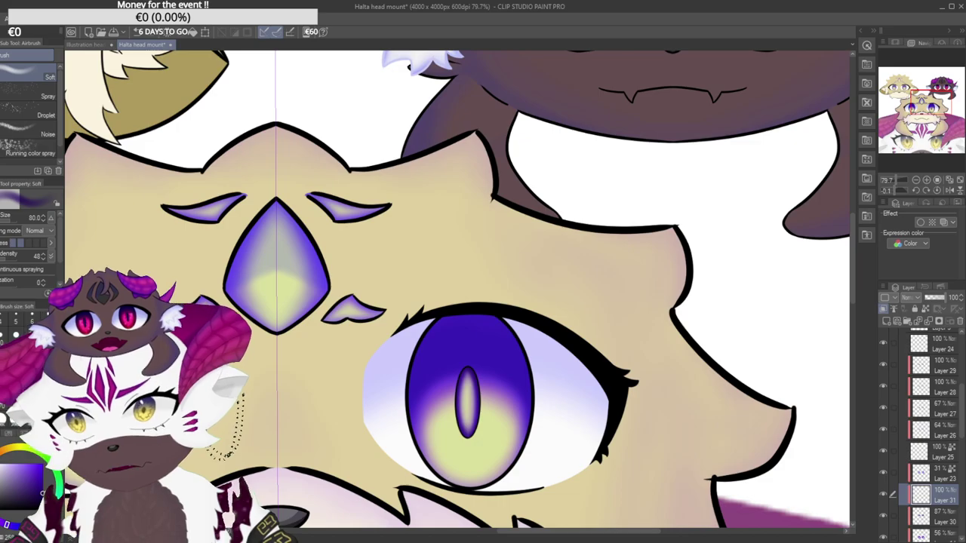
{"action": "mouse_move", "coordinate": [538, 249]}
{"action": "left_mouse_down"}
{"action": "mouse_move", "coordinate": [450, 274]}
{"action": "mouse_move", "coordinate": [523, 199]}
{"action": "mouse_move", "coordinate": [581, 252]}
{"action": "left_mouse_up"}
{"action": "mouse_move", "coordinate": [518, 300]}
{"action": "left_mouse_down"}
{"action": "mouse_move", "coordinate": [452, 309]}
{"action": "mouse_move", "coordinate": [481, 438]}
{"action": "left_mouse_up"}
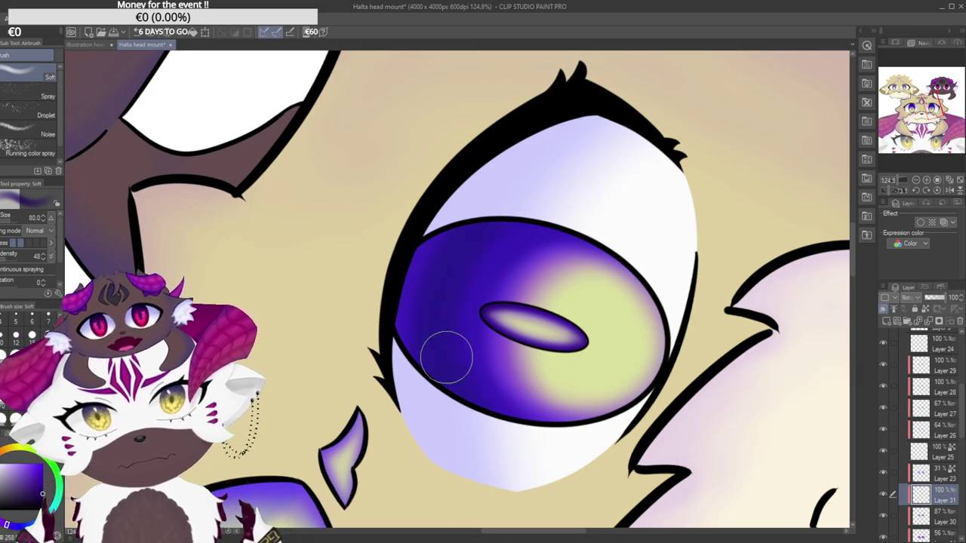
{"action": "left_click_drag", "start_coordinate": [486, 230], "coordinate": [419, 235]}
{"action": "mouse_move", "coordinate": [418, 235]}
{"action": "left_mouse_down"}
{"action": "mouse_move", "coordinate": [460, 220]}
{"action": "mouse_move", "coordinate": [504, 237]}
{"action": "mouse_move", "coordinate": [435, 225]}
{"action": "left_mouse_up"}
{"action": "left_click_drag", "start_coordinate": [498, 261], "coordinate": [565, 243]}
{"action": "left_click_drag", "start_coordinate": [528, 213], "coordinate": [351, 248]}
{"action": "left_click_drag", "start_coordinate": [374, 344], "coordinate": [411, 344]}
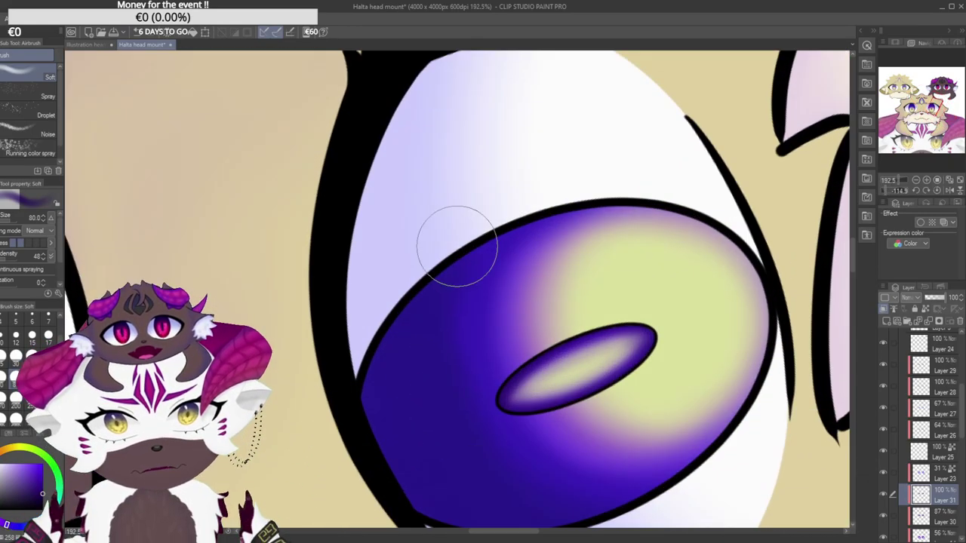
Even out the dark indigo on Layer 31 and carry it down the irises' upper side edges.
{"action": "left_click_drag", "start_coordinate": [506, 147], "coordinate": [441, 214]}
{"action": "left_click_drag", "start_coordinate": [457, 203], "coordinate": [414, 214]}
{"action": "mouse_move", "coordinate": [399, 324]}
{"action": "left_mouse_down"}
{"action": "mouse_move", "coordinate": [465, 170]}
{"action": "mouse_move", "coordinate": [369, 240]}
{"action": "left_mouse_up"}
{"action": "mouse_move", "coordinate": [403, 158]}
{"action": "left_mouse_down"}
{"action": "mouse_move", "coordinate": [437, 153]}
{"action": "mouse_move", "coordinate": [498, 345]}
{"action": "mouse_move", "coordinate": [520, 300]}
{"action": "left_mouse_up"}
{"action": "left_click_drag", "start_coordinate": [421, 285], "coordinate": [397, 202]}
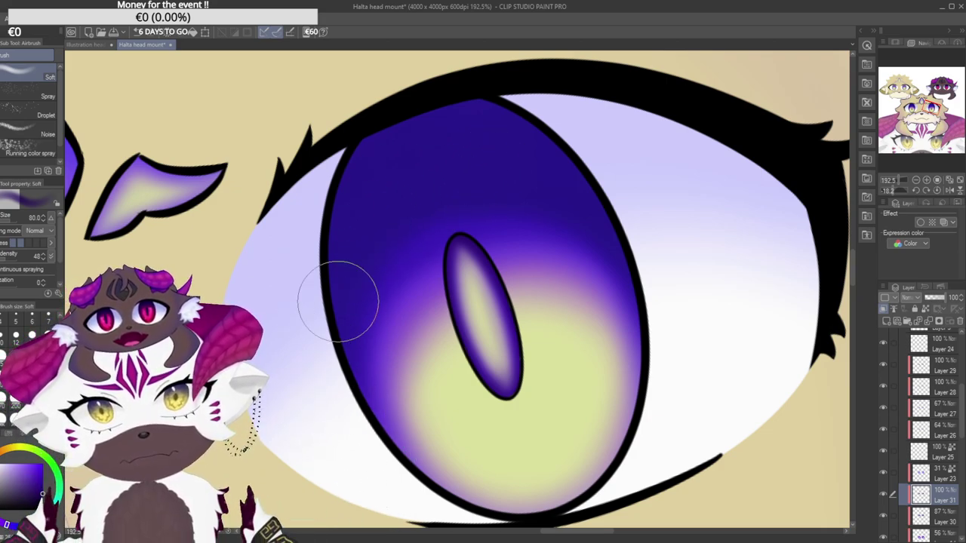
{"action": "scroll", "coordinate": [679, 264], "scroll_direction": "down", "scroll_amount": 4}
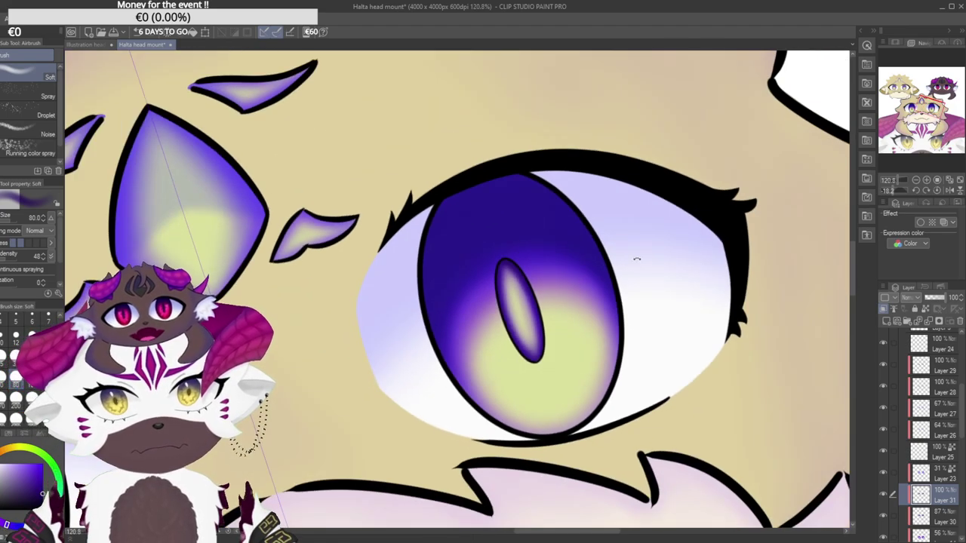
{"action": "scroll", "coordinate": [648, 298], "scroll_direction": "up", "scroll_amount": 3}
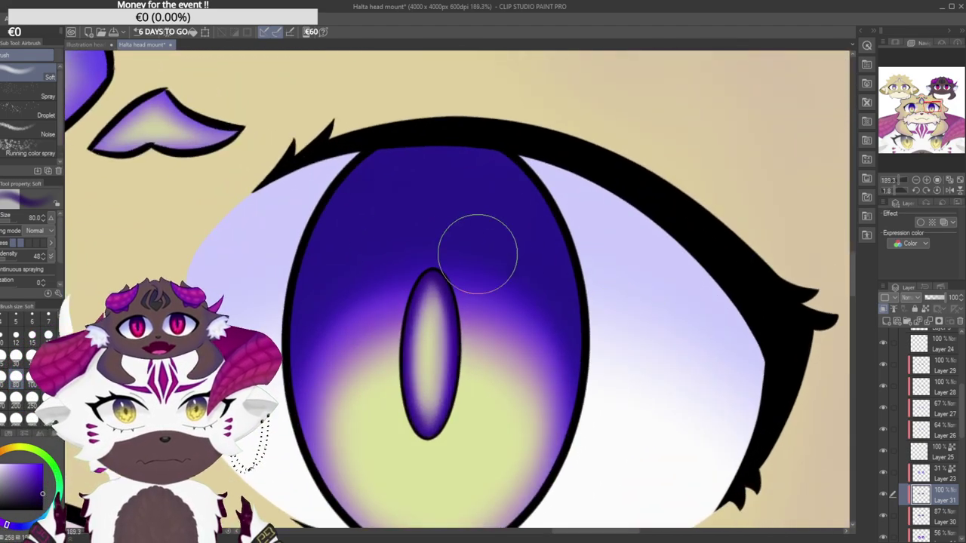
{"action": "scroll", "coordinate": [638, 343], "scroll_direction": "down", "scroll_amount": 8}
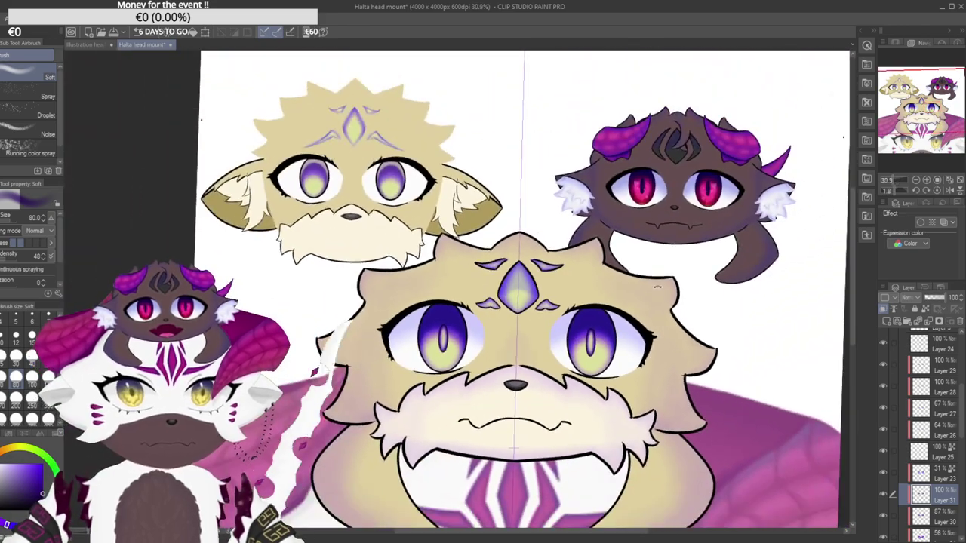
{"action": "scroll", "coordinate": [602, 340], "scroll_direction": "up", "scroll_amount": 6}
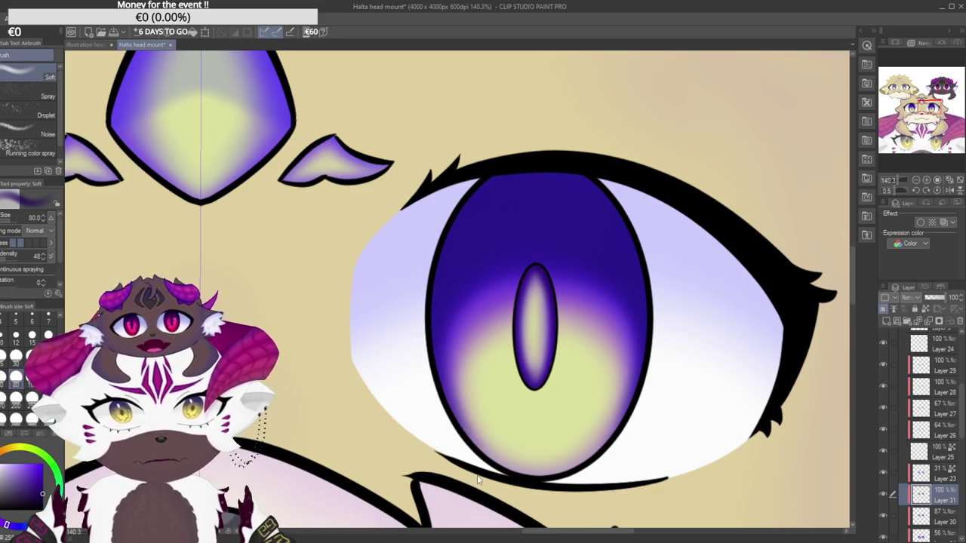
{"action": "scroll", "coordinate": [474, 482], "scroll_direction": "down", "scroll_amount": 8}
{"action": "mouse_move", "coordinate": [467, 313]}
{"action": "left_mouse_down"}
{"action": "mouse_move", "coordinate": [497, 354]}
{"action": "mouse_move", "coordinate": [469, 430]}
{"action": "mouse_move", "coordinate": [477, 311]}
{"action": "left_mouse_up"}
{"action": "scroll", "coordinate": [459, 349], "scroll_direction": "down", "scroll_amount": 3}
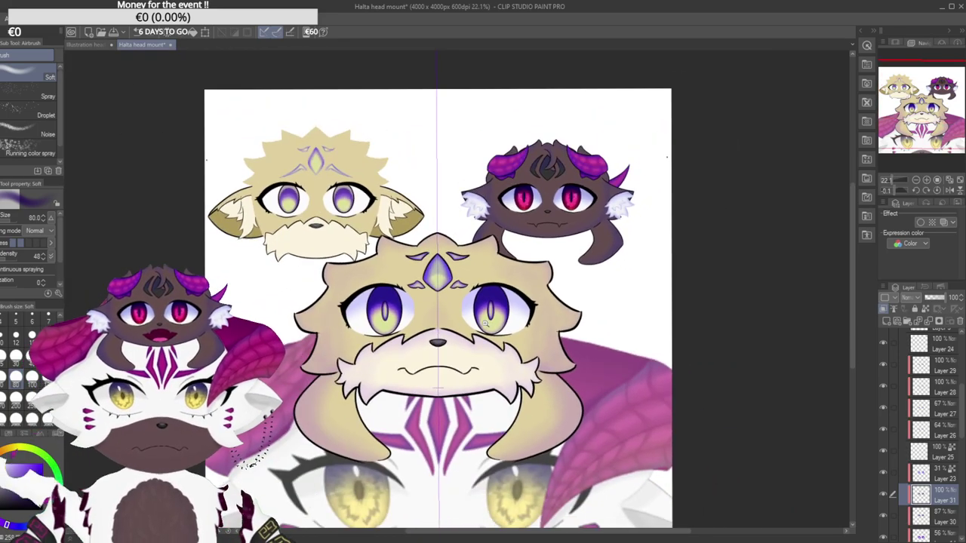
Add a clipped layer directly above Layer 29 for further pupil shading.
{"action": "scroll", "coordinate": [485, 323], "scroll_direction": "up", "scroll_amount": 5}
{"action": "left_click_drag", "start_coordinate": [961, 413], "coordinate": [961, 406]}
{"action": "left_click", "coordinate": [941, 396]}
{"action": "left_click", "coordinate": [886, 323]}
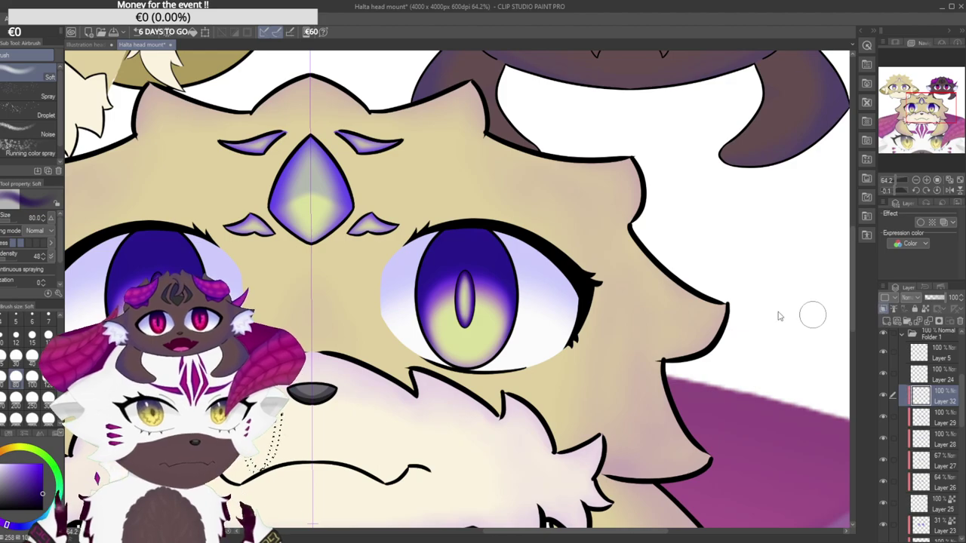
Airbrush dark indigo down both sides of the pupils on Layer 32, leaving a narrow pale strip in the centre.
{"action": "scroll", "coordinate": [460, 279], "scroll_direction": "up", "scroll_amount": 5}
{"action": "key", "text": "ctrl+z"}
{"action": "mouse_move", "coordinate": [378, 397]}
{"action": "left_mouse_down"}
{"action": "mouse_move", "coordinate": [390, 263]}
{"action": "mouse_move", "coordinate": [400, 436]}
{"action": "left_mouse_up"}
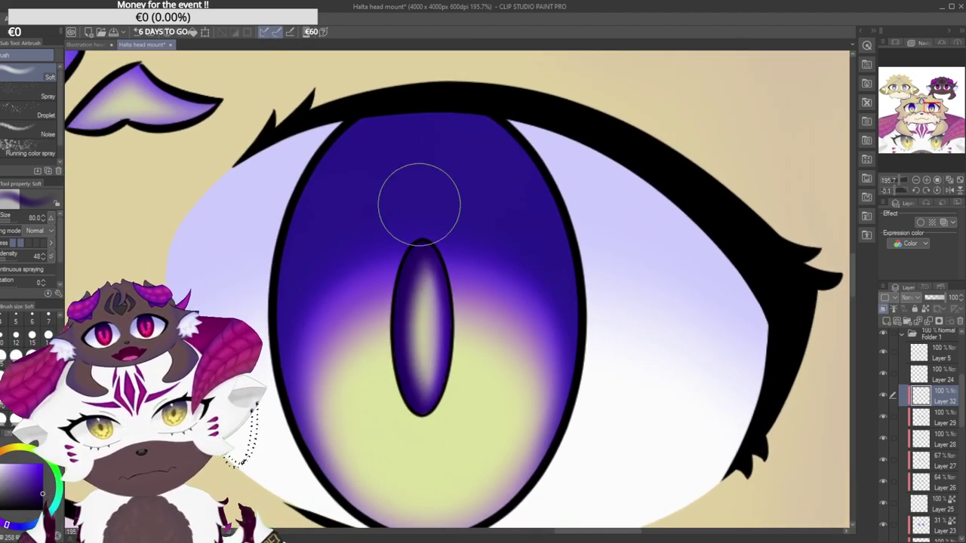
{"action": "mouse_move", "coordinate": [442, 220]}
{"action": "left_mouse_down"}
{"action": "mouse_move", "coordinate": [463, 335]}
{"action": "mouse_move", "coordinate": [451, 247]}
{"action": "mouse_move", "coordinate": [458, 256]}
{"action": "mouse_move", "coordinate": [429, 225]}
{"action": "mouse_move", "coordinate": [459, 380]}
{"action": "mouse_move", "coordinate": [441, 418]}
{"action": "mouse_move", "coordinate": [447, 256]}
{"action": "mouse_move", "coordinate": [436, 231]}
{"action": "mouse_move", "coordinate": [454, 435]}
{"action": "left_mouse_up"}
{"action": "key", "text": "ctrl+z"}
{"action": "left_click_drag", "start_coordinate": [453, 254], "coordinate": [437, 451]}
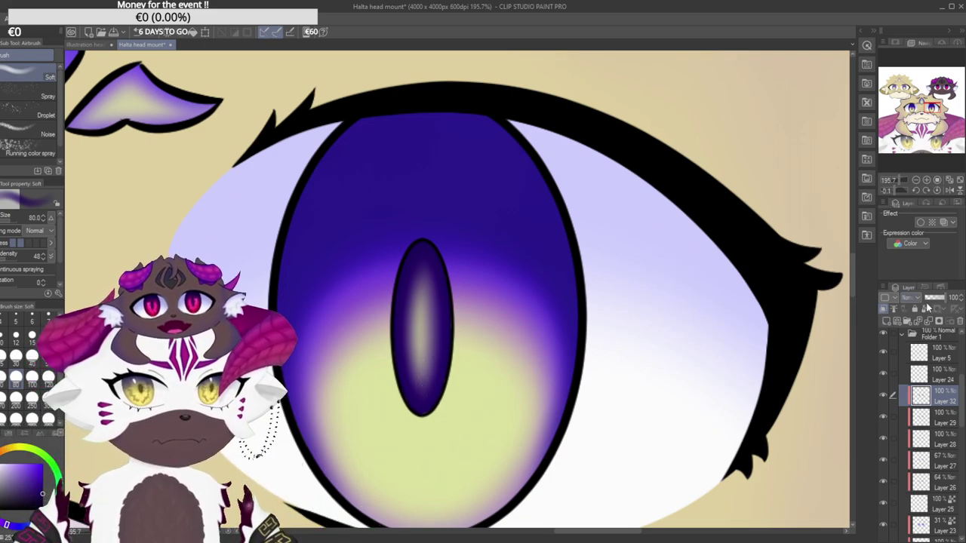
Lower the opacity of Layer 32 to 33% to soften the dark pupil shading.
{"action": "left_click_drag", "start_coordinate": [940, 300], "coordinate": [935, 302]}
{"action": "scroll", "coordinate": [611, 367], "scroll_direction": "down", "scroll_amount": 10}
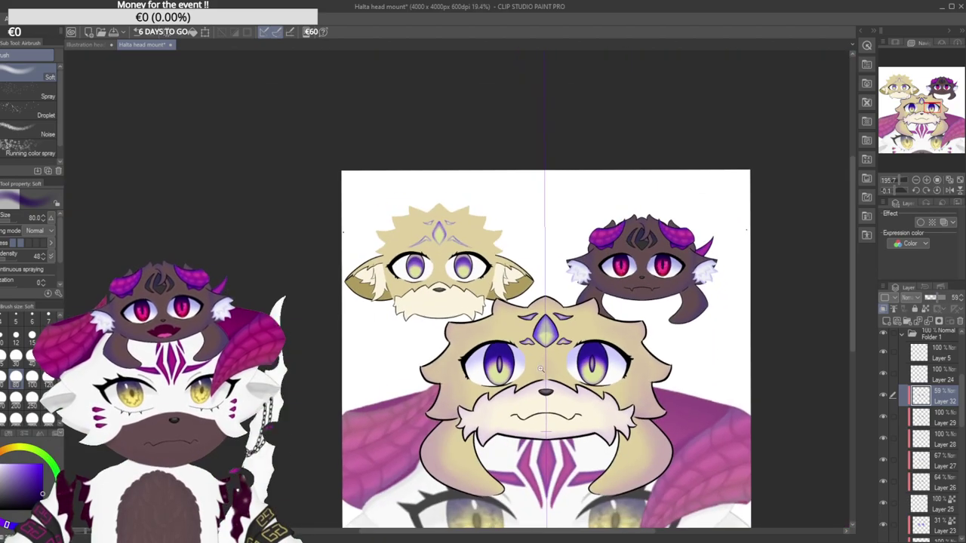
{"action": "scroll", "coordinate": [612, 406], "scroll_direction": "up", "scroll_amount": 4}
{"action": "scroll", "coordinate": [614, 406], "scroll_direction": "up", "scroll_amount": 2}
{"action": "scroll", "coordinate": [614, 406], "scroll_direction": "down", "scroll_amount": 3}
{"action": "scroll", "coordinate": [614, 406], "scroll_direction": "up", "scroll_amount": 6}
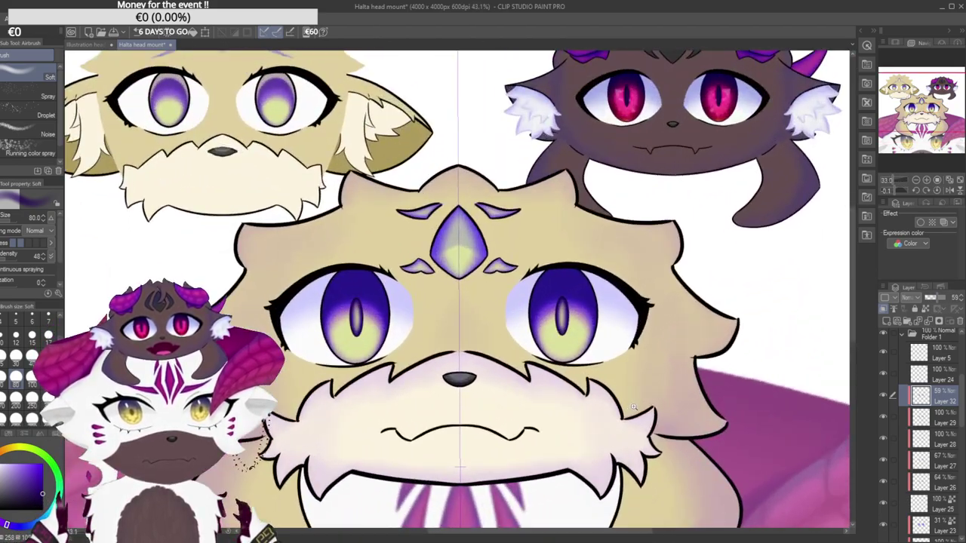
{"action": "scroll", "coordinate": [614, 406], "scroll_direction": "down", "scroll_amount": 1}
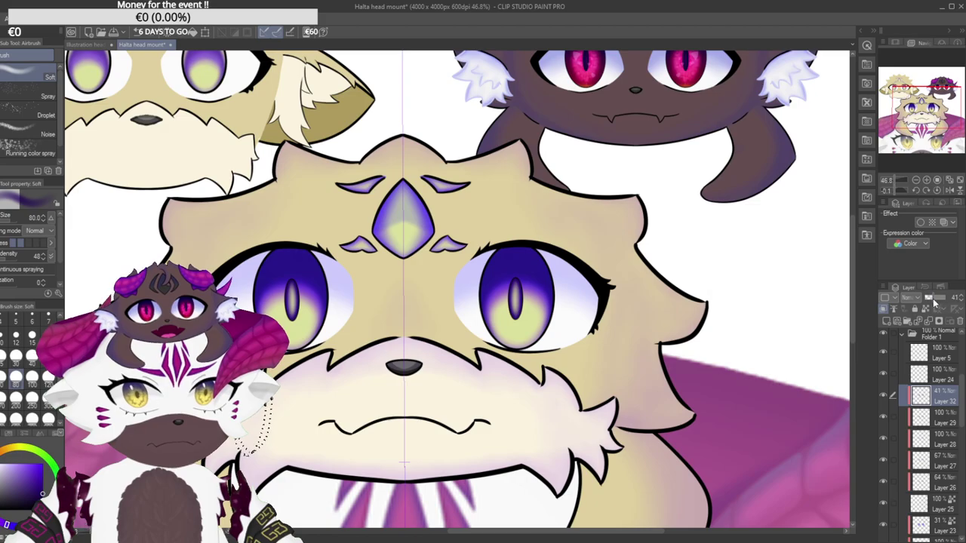
{"action": "left_click_drag", "start_coordinate": [932, 301], "coordinate": [934, 302]}
{"action": "left_click_drag", "start_coordinate": [705, 384], "coordinate": [547, 352]}
{"action": "left_click_drag", "start_coordinate": [469, 320], "coordinate": [517, 313]}
{"action": "scroll", "coordinate": [460, 416], "scroll_direction": "up", "scroll_amount": 4}
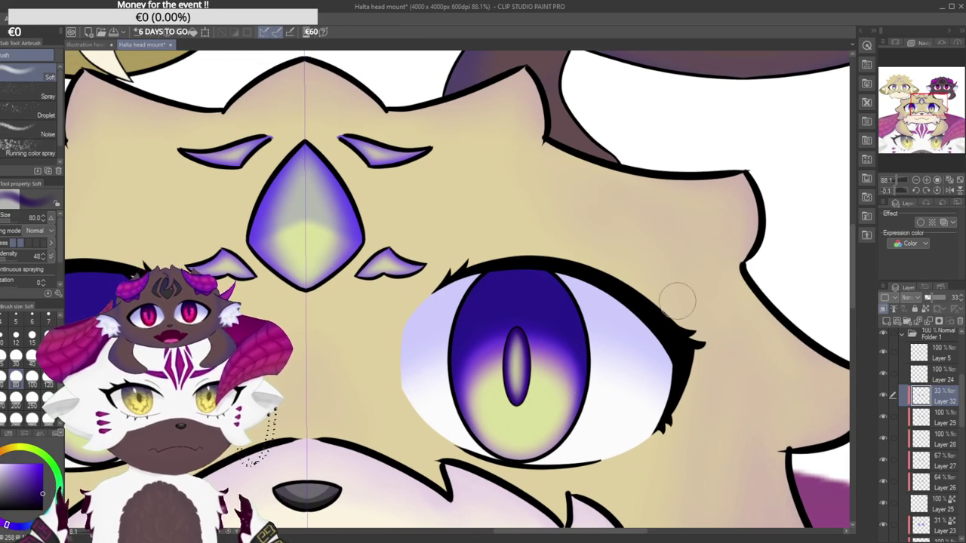
Add clipped Layer 33 above Layer 32 and pick a saturated blue for the soft airbrush.
{"action": "left_click", "coordinate": [887, 322]}
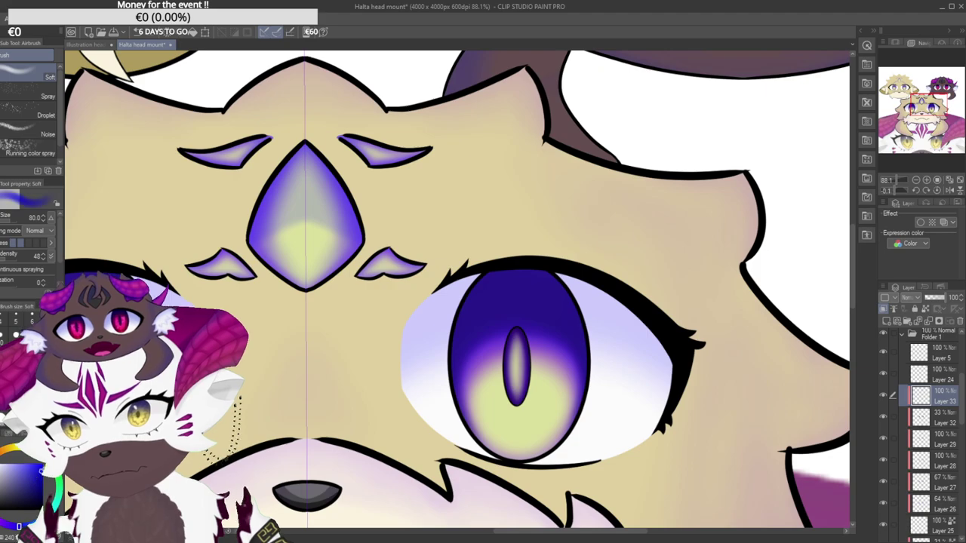
{"action": "scroll", "coordinate": [548, 383], "scroll_direction": "up", "scroll_amount": 3}
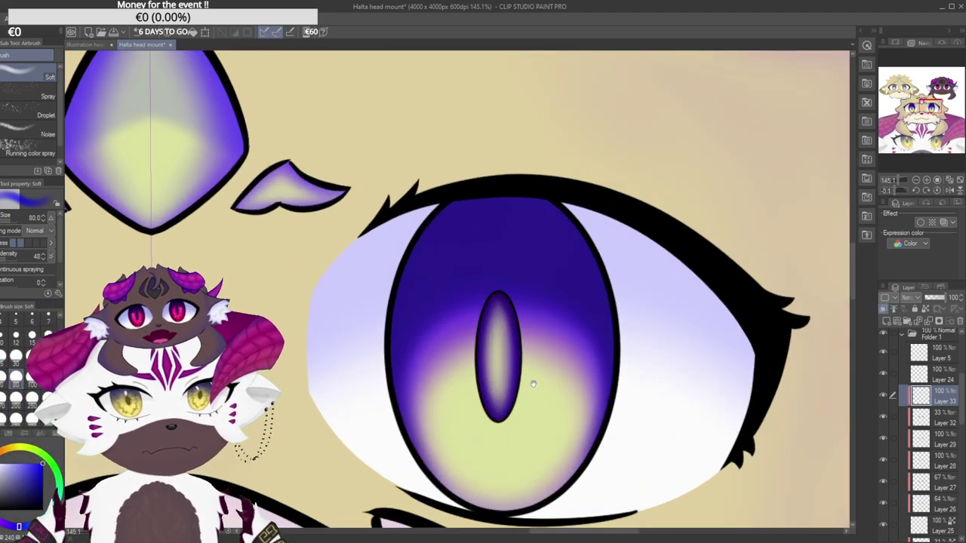
{"action": "scroll", "coordinate": [529, 383], "scroll_direction": "up", "scroll_amount": 3}
Airbrush saturated blue along both sides and the upper tip of the pupils on Layer 33, undoing the overly wide stroke.
{"action": "mouse_move", "coordinate": [410, 431]}
{"action": "left_mouse_down"}
{"action": "mouse_move", "coordinate": [391, 224]}
{"action": "mouse_move", "coordinate": [361, 429]}
{"action": "mouse_move", "coordinate": [383, 222]}
{"action": "mouse_move", "coordinate": [399, 232]}
{"action": "mouse_move", "coordinate": [442, 328]}
{"action": "mouse_move", "coordinate": [397, 201]}
{"action": "left_mouse_up"}
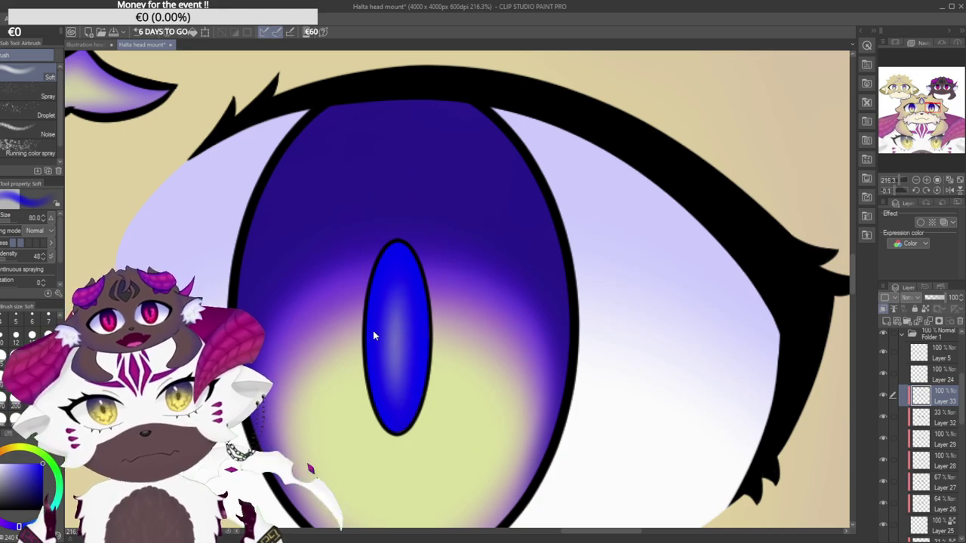
{"action": "left_click_drag", "start_coordinate": [373, 335], "coordinate": [352, 393]}
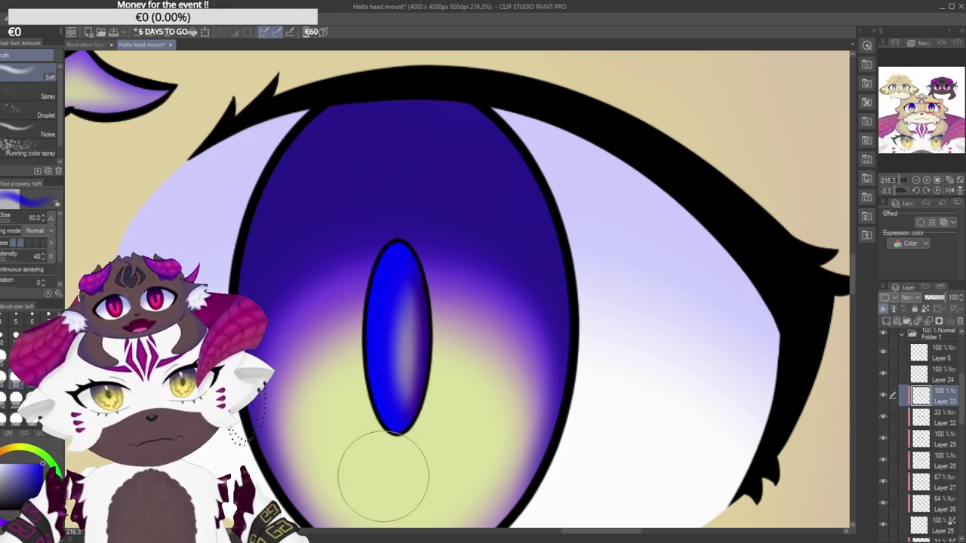
{"action": "key", "text": "ctrl+z"}
{"action": "mouse_move", "coordinate": [384, 445]}
{"action": "left_mouse_down"}
{"action": "mouse_move", "coordinate": [373, 241]}
{"action": "mouse_move", "coordinate": [355, 431]}
{"action": "mouse_move", "coordinate": [342, 294]}
{"action": "mouse_move", "coordinate": [390, 252]}
{"action": "left_mouse_up"}
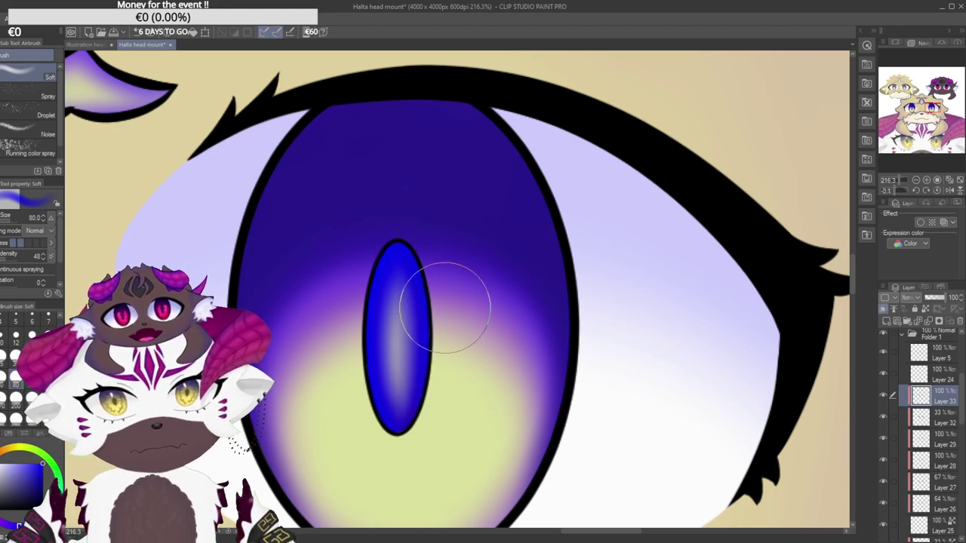
{"action": "mouse_move", "coordinate": [378, 233]}
{"action": "left_mouse_down"}
{"action": "mouse_move", "coordinate": [425, 302]}
{"action": "mouse_move", "coordinate": [426, 253]}
{"action": "mouse_move", "coordinate": [433, 277]}
{"action": "mouse_move", "coordinate": [438, 266]}
{"action": "mouse_move", "coordinate": [425, 271]}
{"action": "mouse_move", "coordinate": [445, 349]}
{"action": "mouse_move", "coordinate": [428, 217]}
{"action": "left_mouse_up"}
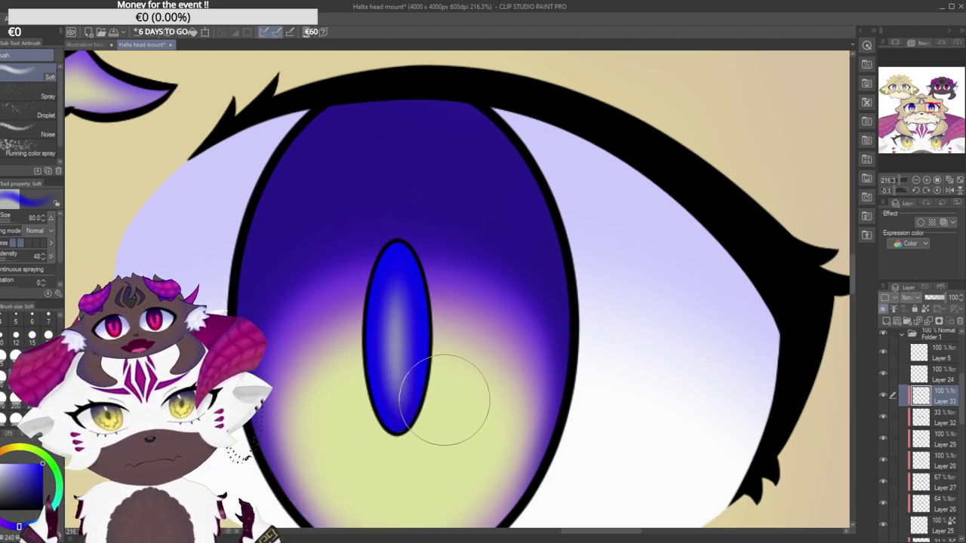
Undo the latest blue strokes and respray the pupils' edges and tips, keeping a paler centre strip.
{"action": "key", "text": "ctrl+z"}
{"action": "key", "text": "ctrl+z"}
{"action": "key", "text": "ctrl+z"}
{"action": "mouse_move", "coordinate": [401, 219]}
{"action": "left_mouse_down"}
{"action": "mouse_move", "coordinate": [424, 400]}
{"action": "mouse_move", "coordinate": [419, 199]}
{"action": "mouse_move", "coordinate": [416, 477]}
{"action": "mouse_move", "coordinate": [384, 170]}
{"action": "left_mouse_up"}
{"action": "key", "text": "ctrl+z"}
{"action": "key", "text": "ctrl+z"}
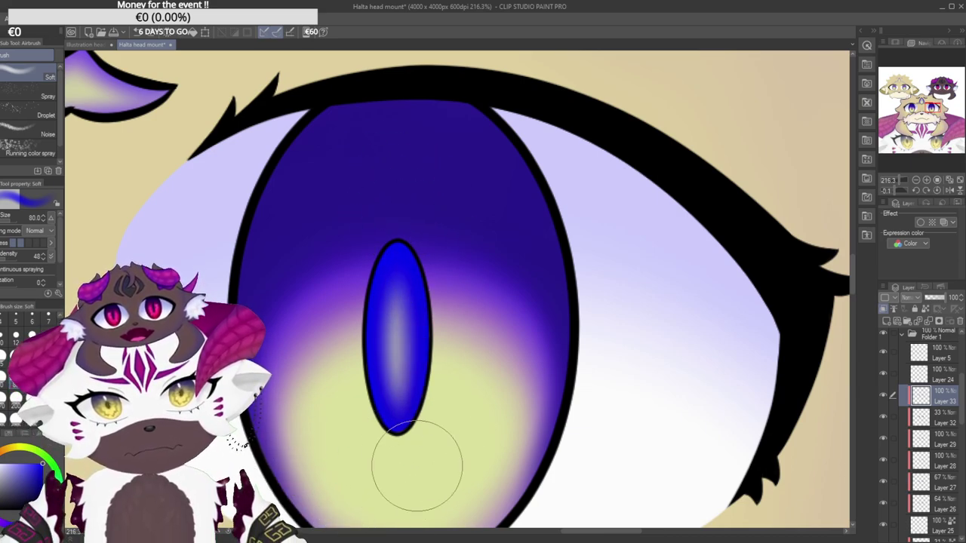
{"action": "left_click_drag", "start_coordinate": [416, 194], "coordinate": [471, 451]}
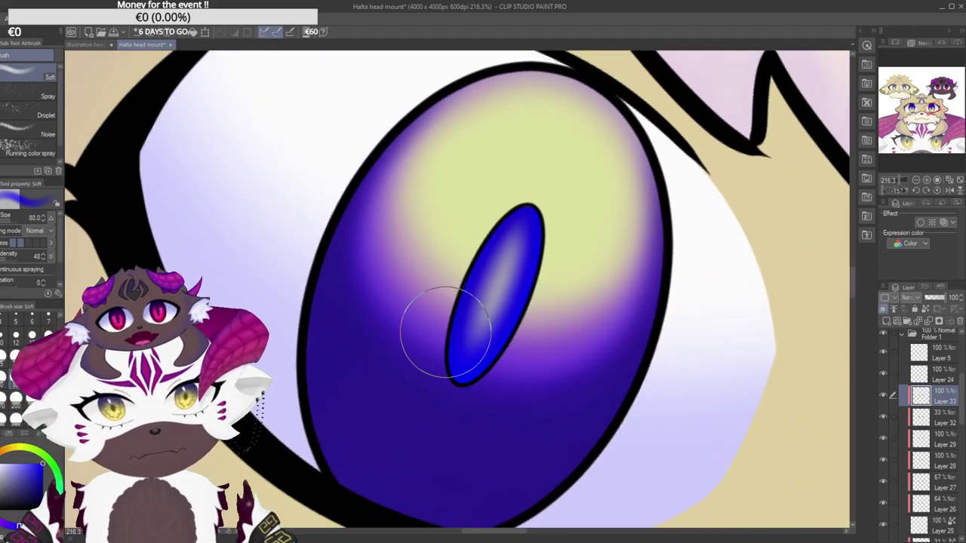
{"action": "mouse_move", "coordinate": [505, 226]}
{"action": "left_mouse_down"}
{"action": "mouse_move", "coordinate": [384, 399]}
{"action": "mouse_move", "coordinate": [504, 442]}
{"action": "left_mouse_up"}
Lower Layer 33's opacity to 33% so the blue pupil tint blends with the shading beneath.
{"action": "left_click_drag", "start_coordinate": [948, 300], "coordinate": [934, 302]}
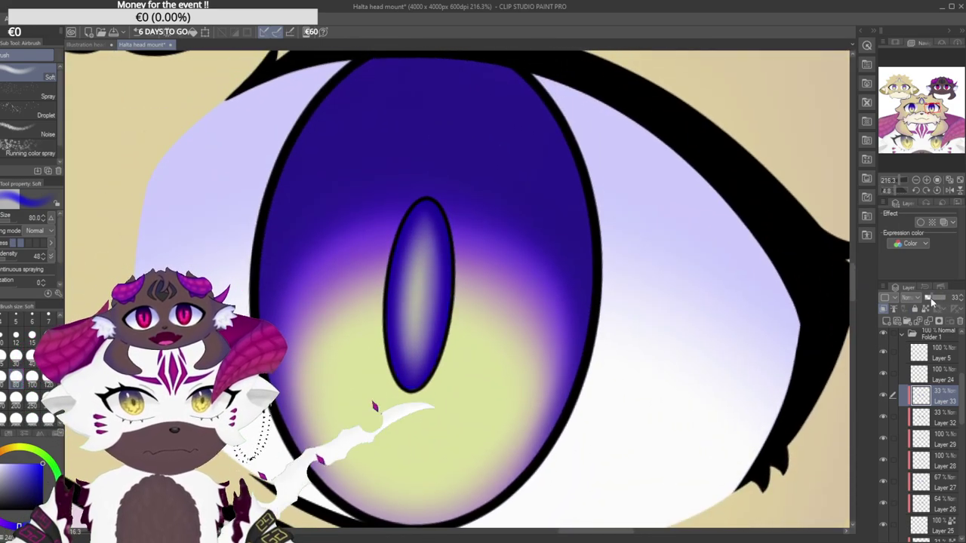
{"action": "scroll", "coordinate": [692, 330], "scroll_direction": "down", "scroll_amount": 8}
{"action": "scroll", "coordinate": [743, 229], "scroll_direction": "down", "scroll_amount": 8}
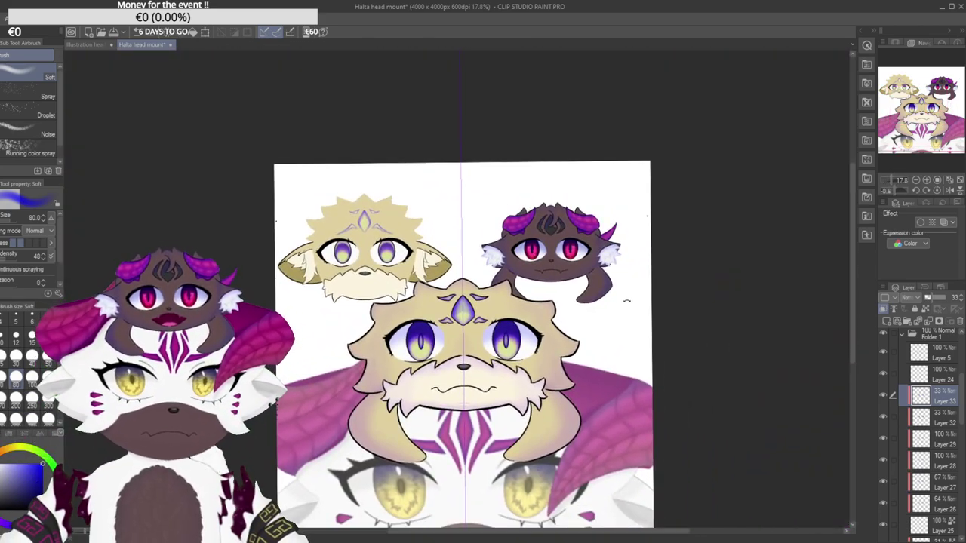
{"action": "scroll", "coordinate": [495, 339], "scroll_direction": "up", "scroll_amount": 1}
{"action": "scroll", "coordinate": [505, 344], "scroll_direction": "up", "scroll_amount": 6}
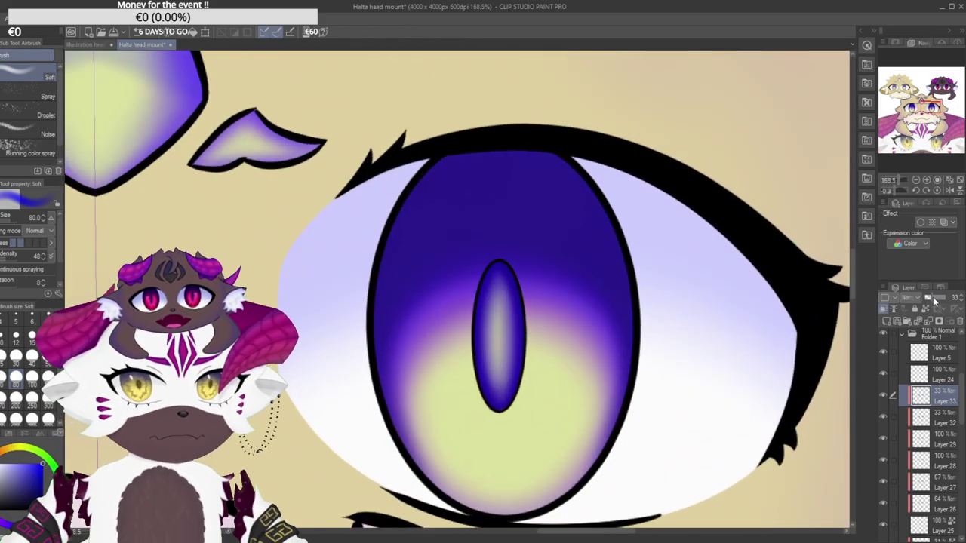
Fine-tune Layer 33's opacity down to 28% to soften the blue tint on the pupils.
{"action": "left_click_drag", "start_coordinate": [934, 300], "coordinate": [939, 302]}
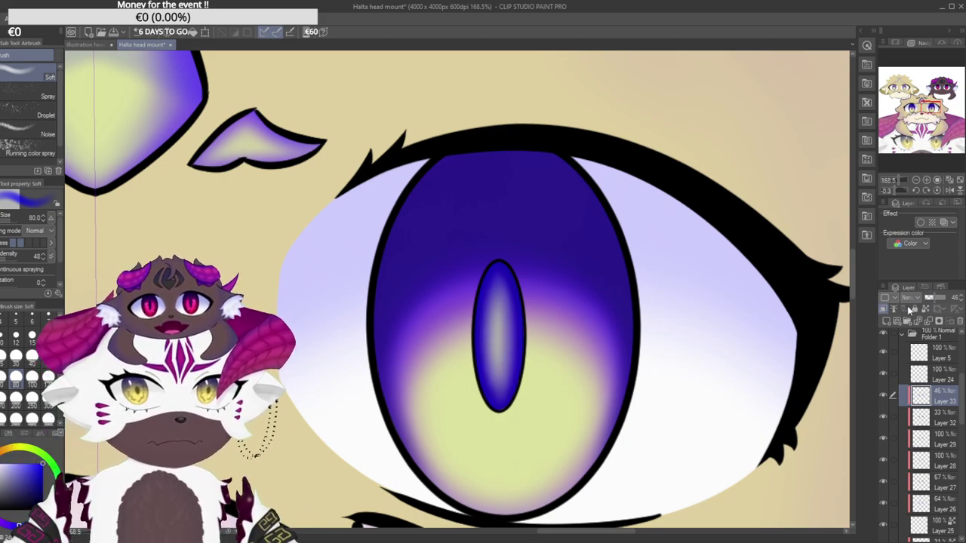
{"action": "left_click", "coordinate": [934, 300]}
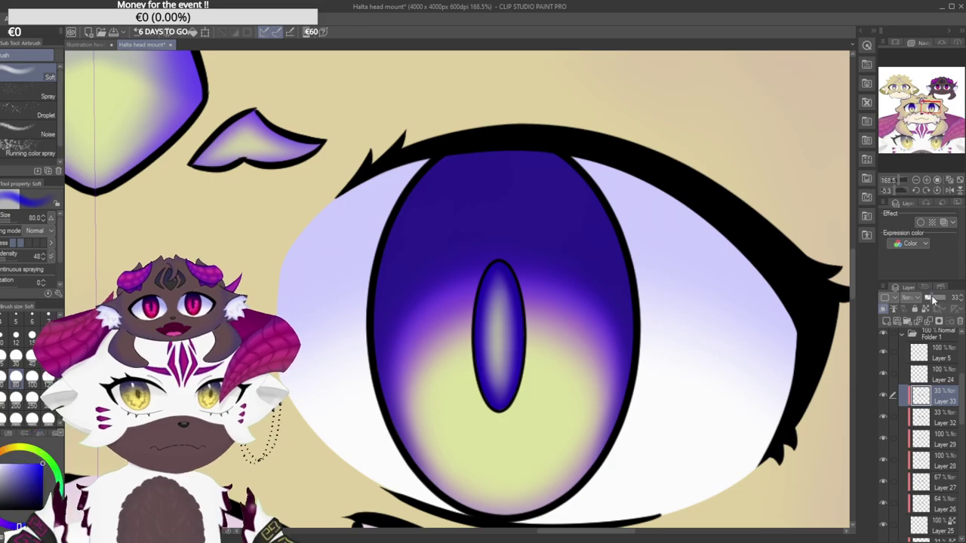
{"action": "scroll", "coordinate": [759, 335], "scroll_direction": "down", "scroll_amount": 7}
{"action": "left_click_drag", "start_coordinate": [679, 419], "coordinate": [586, 408]}
{"action": "scroll", "coordinate": [597, 408], "scroll_direction": "down", "scroll_amount": 4}
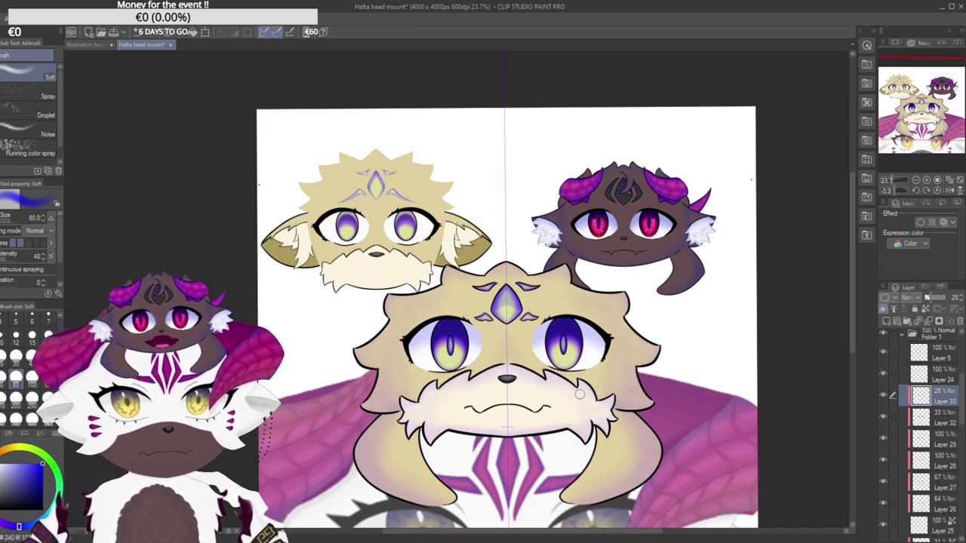
Compare the beige head's iris and pupil shading with the dark creature's finished magenta eyes, close up and at full view.
{"action": "scroll", "coordinate": [533, 380], "scroll_direction": "up", "scroll_amount": 3}
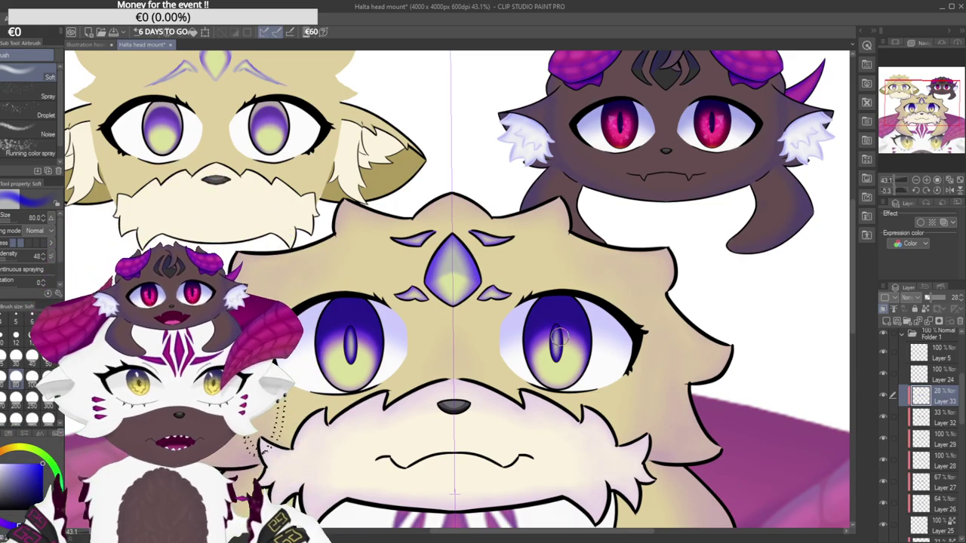
{"action": "scroll", "coordinate": [495, 373], "scroll_direction": "down", "scroll_amount": 5}
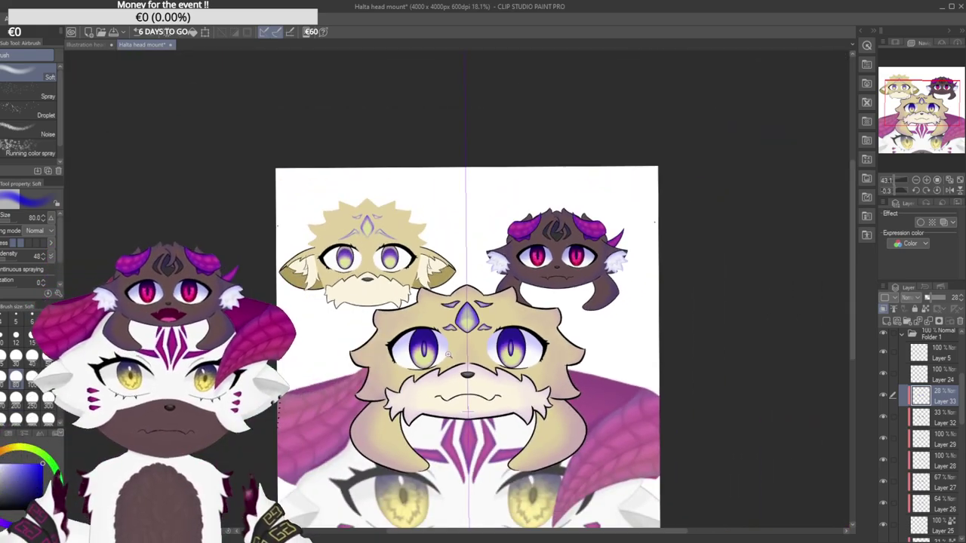
{"action": "scroll", "coordinate": [555, 286], "scroll_direction": "up", "scroll_amount": 10}
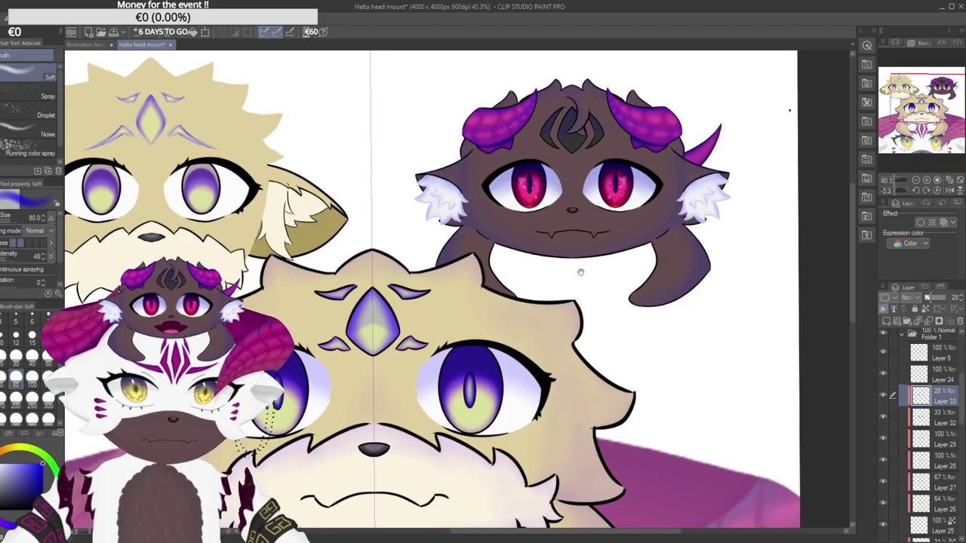
{"action": "scroll", "coordinate": [594, 323], "scroll_direction": "up", "scroll_amount": 2}
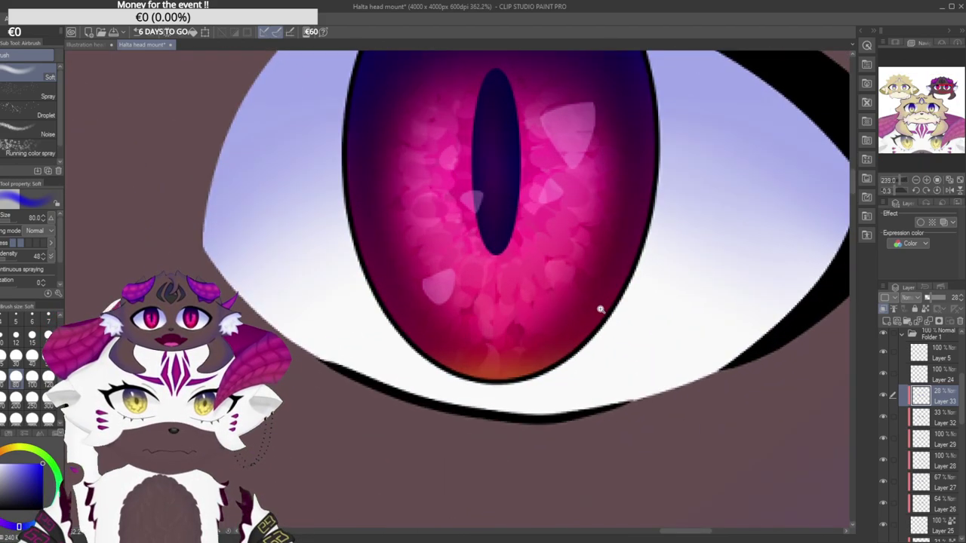
{"action": "scroll", "coordinate": [567, 327], "scroll_direction": "down", "scroll_amount": 7}
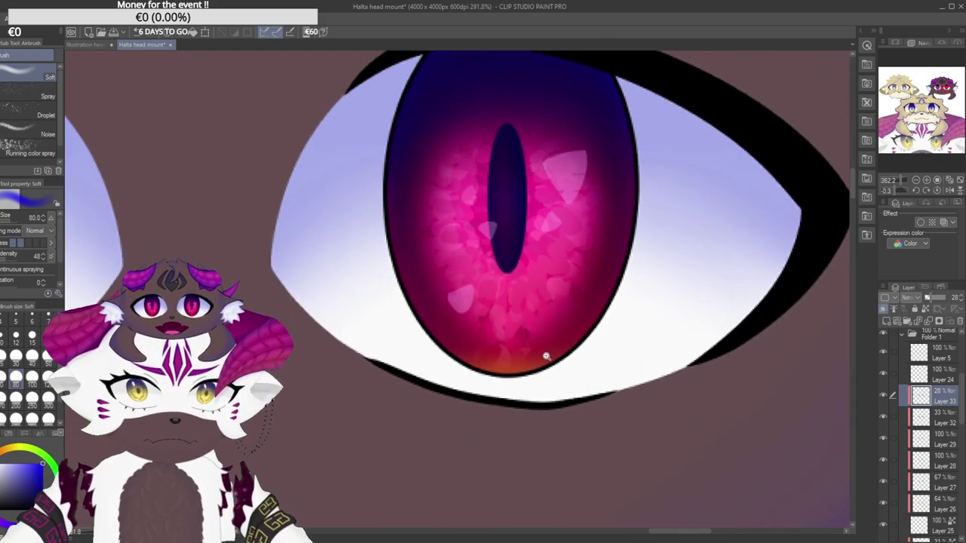
{"action": "scroll", "coordinate": [472, 435], "scroll_direction": "up", "scroll_amount": 8}
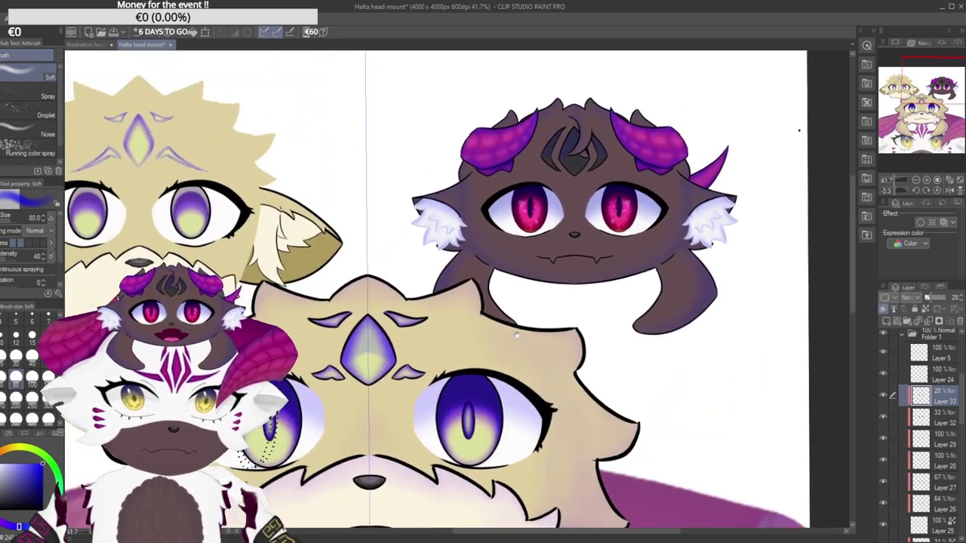
{"action": "scroll", "coordinate": [510, 307], "scroll_direction": "down", "scroll_amount": 8}
{"action": "scroll", "coordinate": [444, 342], "scroll_direction": "up", "scroll_amount": 5}
{"action": "scroll", "coordinate": [444, 342], "scroll_direction": "down", "scroll_amount": 5}
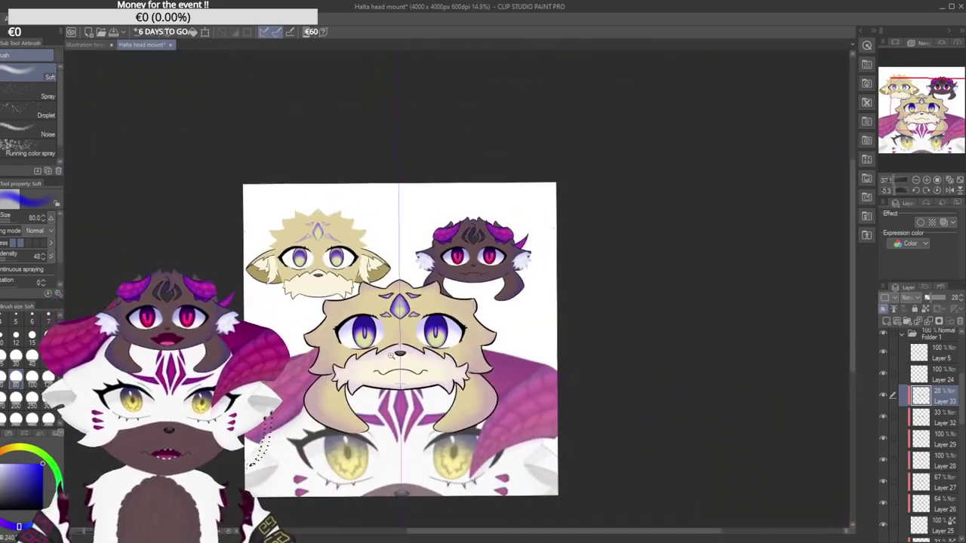
{"action": "scroll", "coordinate": [445, 400], "scroll_direction": "up", "scroll_amount": 8}
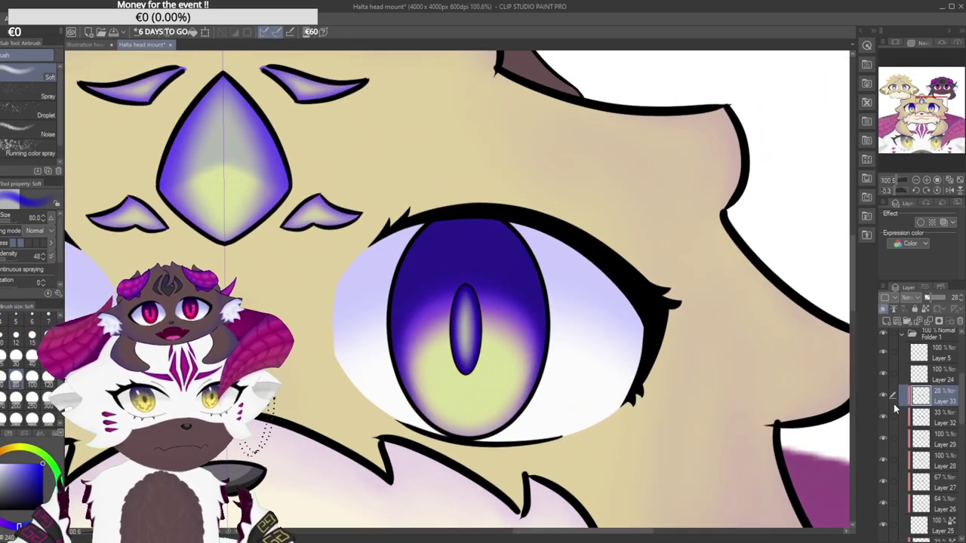
Locate the iris shading on Layer 23, undo the misplaced new layer, and add clipped Layer 34 directly above Layer 23.
{"action": "scroll", "coordinate": [954, 429], "scroll_direction": "down", "scroll_amount": 3}
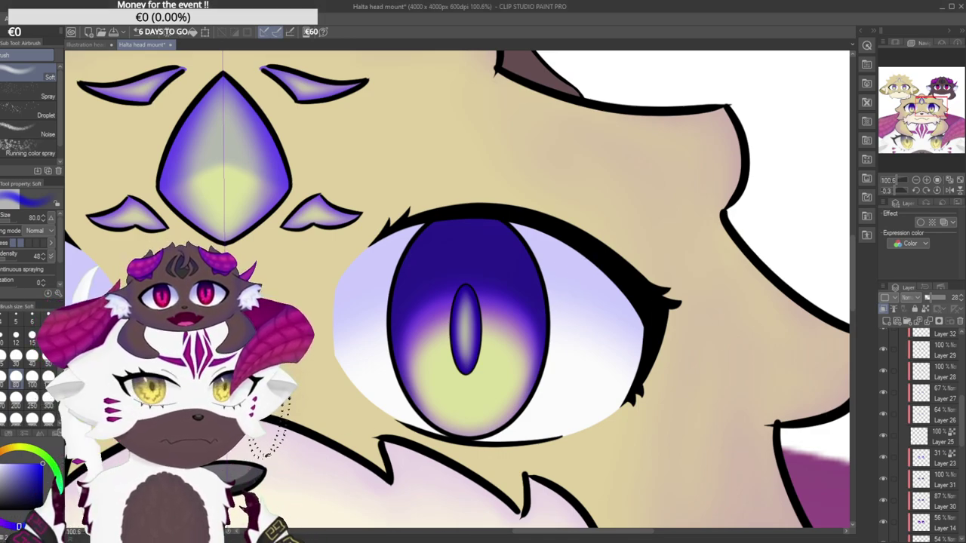
{"action": "left_click", "coordinate": [884, 458]}
{"action": "left_click", "coordinate": [884, 458]}
{"action": "left_click", "coordinate": [942, 481]}
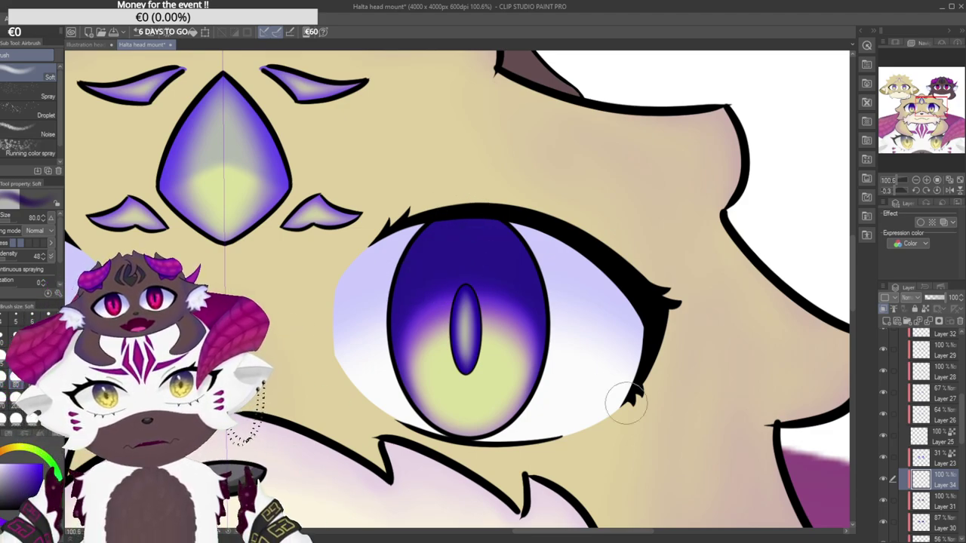
{"action": "key", "text": "ctrl+z"}
{"action": "left_click", "coordinate": [926, 463]}
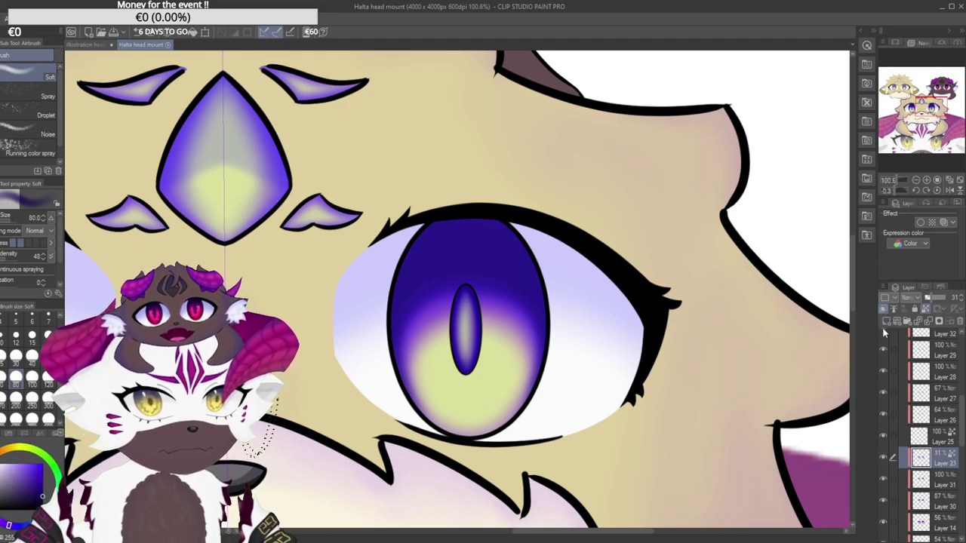
{"action": "left_click", "coordinate": [887, 323]}
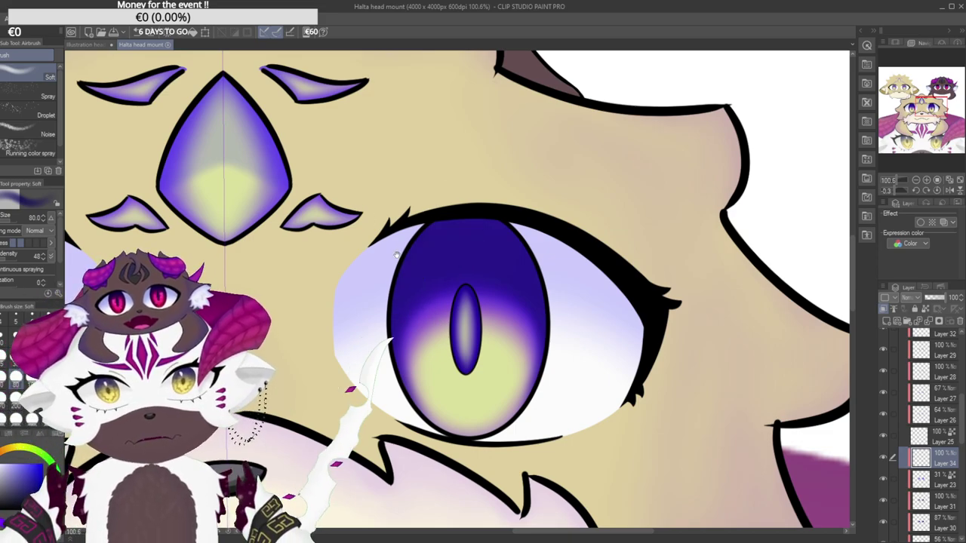
Airbrush dark navy over the upper part and sides of the irises on Layer 34, undoing one unwanted stroke.
{"action": "left_click_drag", "start_coordinate": [398, 257], "coordinate": [411, 224]}
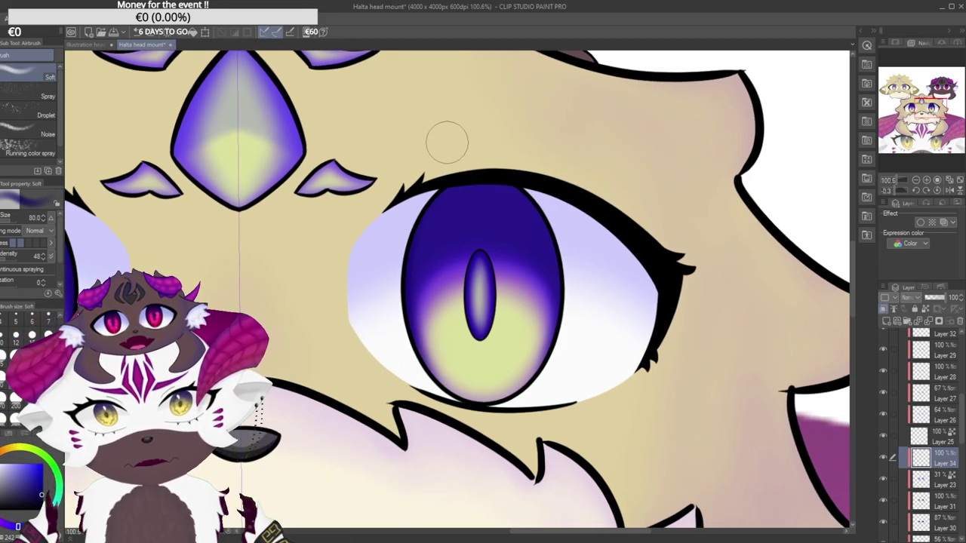
{"action": "mouse_move", "coordinate": [442, 161]}
{"action": "left_mouse_down"}
{"action": "mouse_move", "coordinate": [436, 185]}
{"action": "mouse_move", "coordinate": [472, 142]}
{"action": "mouse_move", "coordinate": [442, 144]}
{"action": "mouse_move", "coordinate": [369, 225]}
{"action": "mouse_move", "coordinate": [356, 256]}
{"action": "left_mouse_up"}
{"action": "left_click_drag", "start_coordinate": [414, 339], "coordinate": [442, 140]}
{"action": "key", "text": "ctrl+z"}
{"action": "left_click_drag", "start_coordinate": [440, 354], "coordinate": [448, 142]}
{"action": "mouse_move", "coordinate": [395, 218]}
{"action": "left_mouse_down"}
{"action": "mouse_move", "coordinate": [421, 331]}
{"action": "mouse_move", "coordinate": [396, 235]}
{"action": "mouse_move", "coordinate": [447, 152]}
{"action": "mouse_move", "coordinate": [412, 344]}
{"action": "left_mouse_up"}
{"action": "left_click_drag", "start_coordinate": [397, 205], "coordinate": [382, 255]}
{"action": "mouse_move", "coordinate": [419, 187]}
{"action": "left_mouse_down"}
{"action": "mouse_move", "coordinate": [407, 193]}
{"action": "mouse_move", "coordinate": [372, 313]}
{"action": "left_mouse_up"}
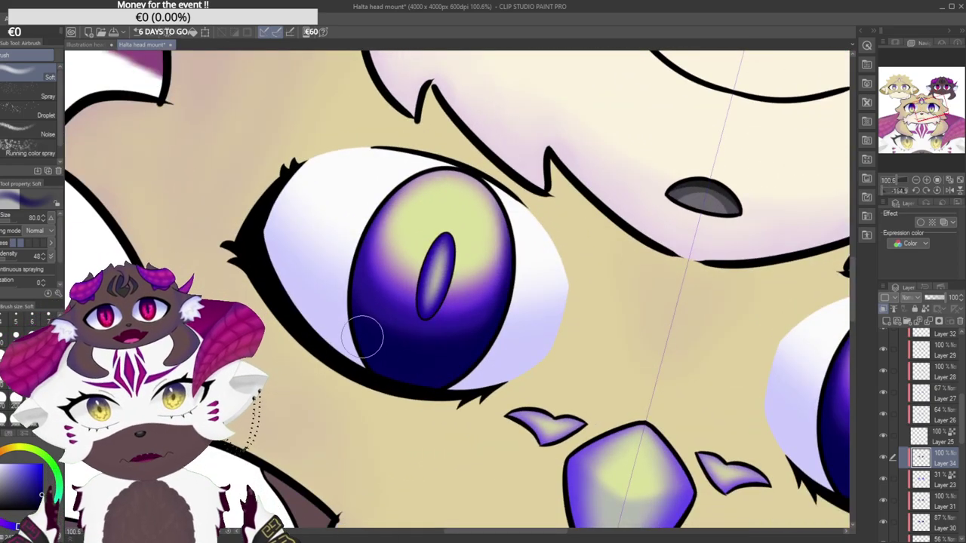
Deepen and even out the navy along the irises' upper rim and side edges, keeping the purple transition above the yellow-green area.
{"action": "left_click_drag", "start_coordinate": [341, 313], "coordinate": [434, 249]}
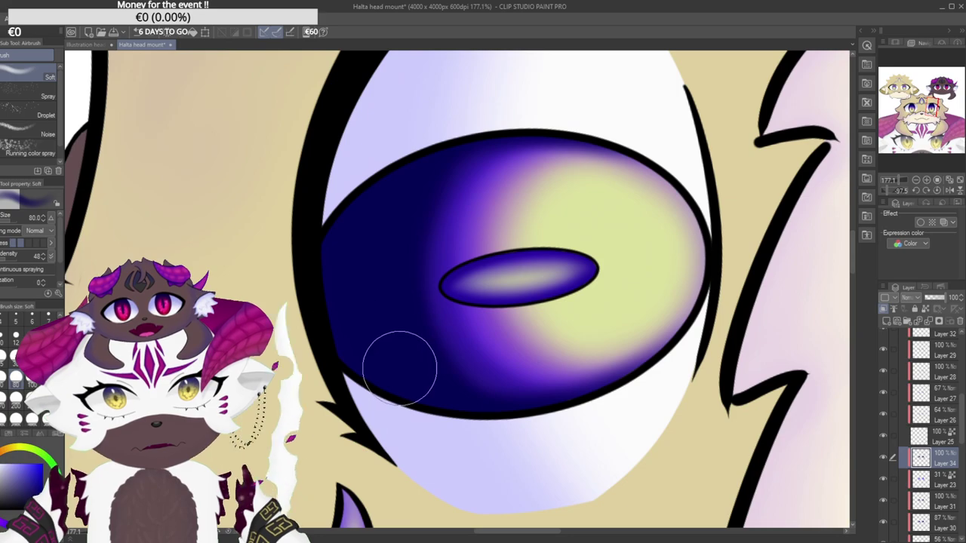
{"action": "left_click_drag", "start_coordinate": [511, 100], "coordinate": [532, 313]}
{"action": "left_click_drag", "start_coordinate": [459, 294], "coordinate": [427, 241]}
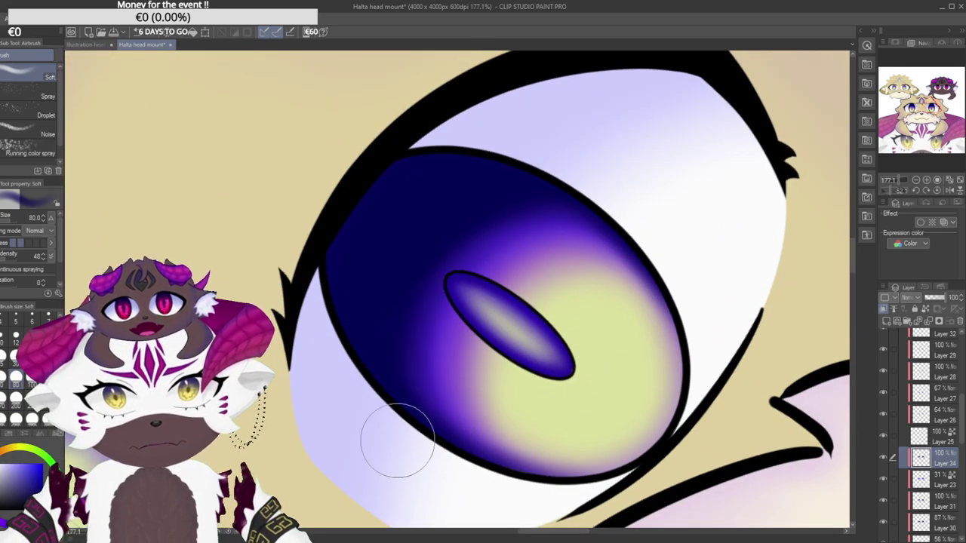
{"action": "left_click_drag", "start_coordinate": [480, 198], "coordinate": [570, 266]}
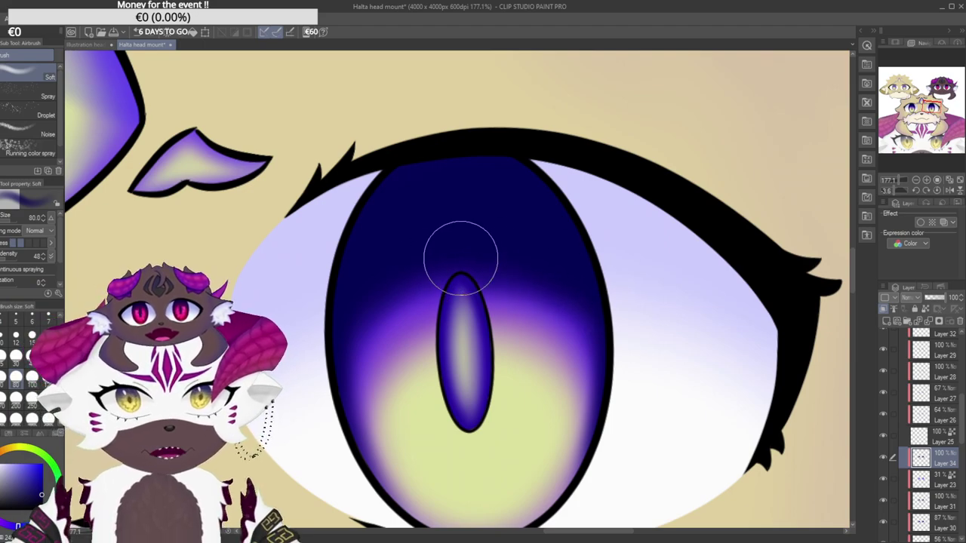
{"action": "left_click_drag", "start_coordinate": [582, 290], "coordinate": [528, 290]}
{"action": "left_click_drag", "start_coordinate": [564, 261], "coordinate": [596, 283]}
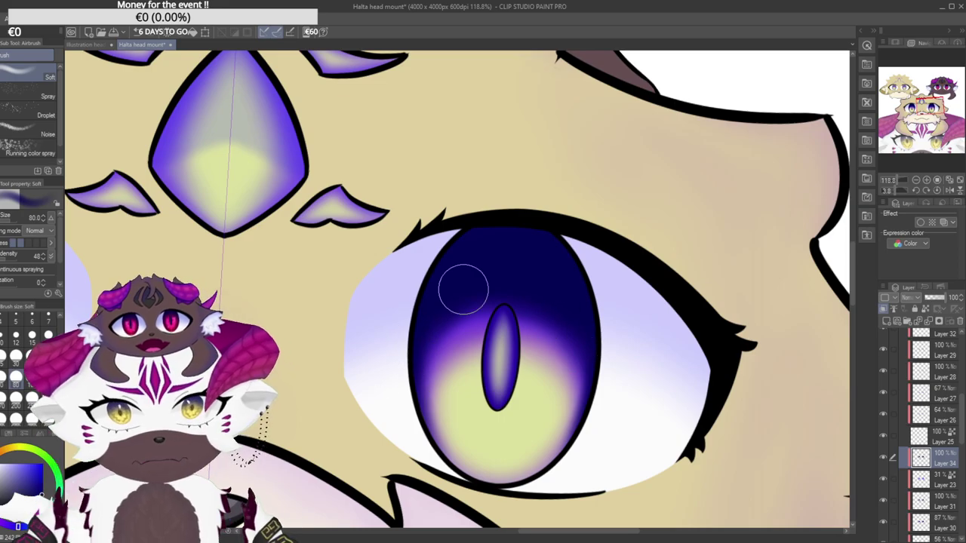
Lower Layer 34's opacity to 67% so the navy iris shading blends with the colours beneath.
{"action": "scroll", "coordinate": [462, 289], "scroll_direction": "down", "scroll_amount": 5}
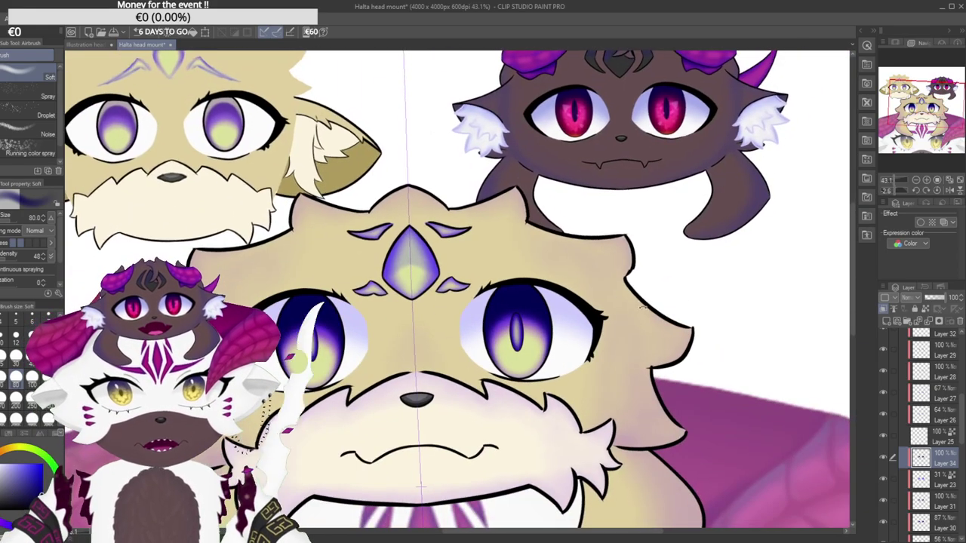
{"action": "scroll", "coordinate": [635, 281], "scroll_direction": "down", "scroll_amount": 4}
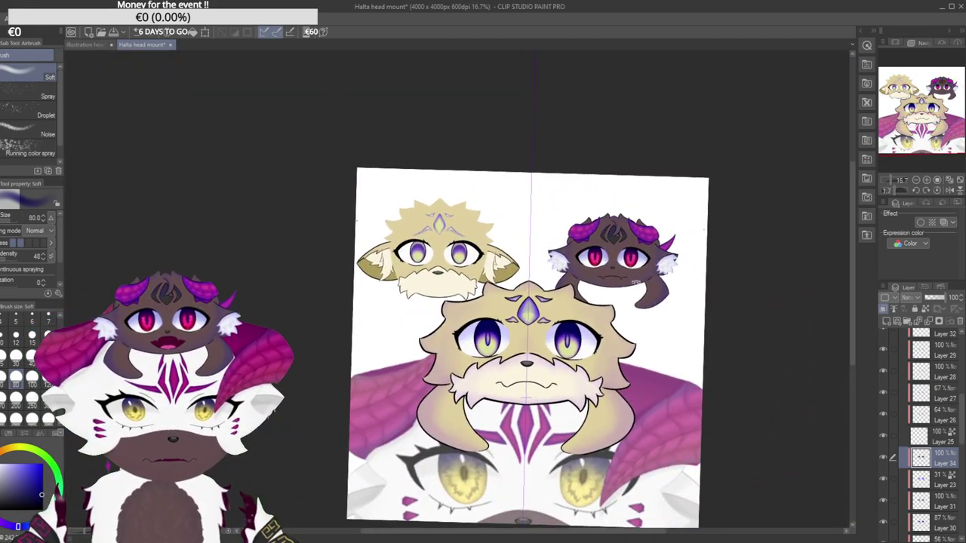
{"action": "scroll", "coordinate": [596, 340], "scroll_direction": "up", "scroll_amount": 2}
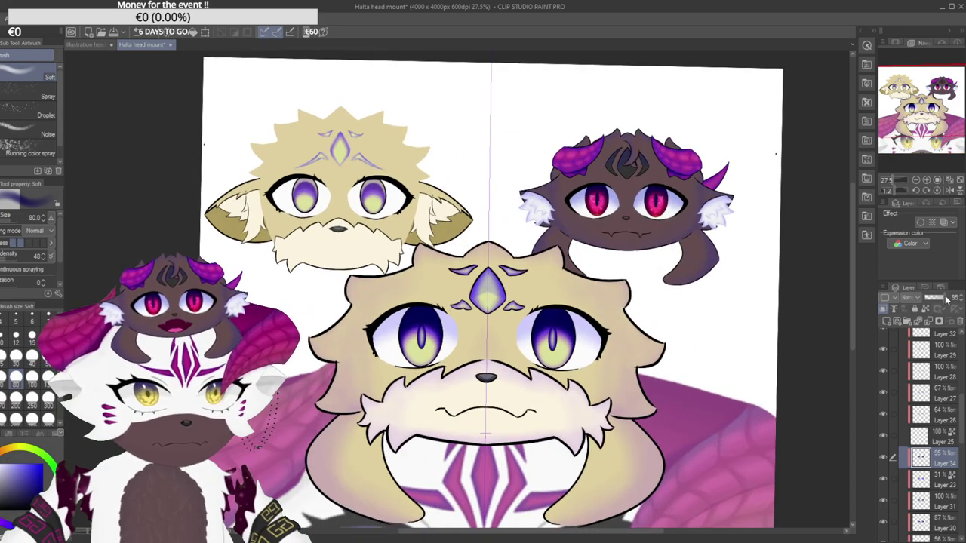
{"action": "left_click_drag", "start_coordinate": [939, 299], "coordinate": [936, 300]}
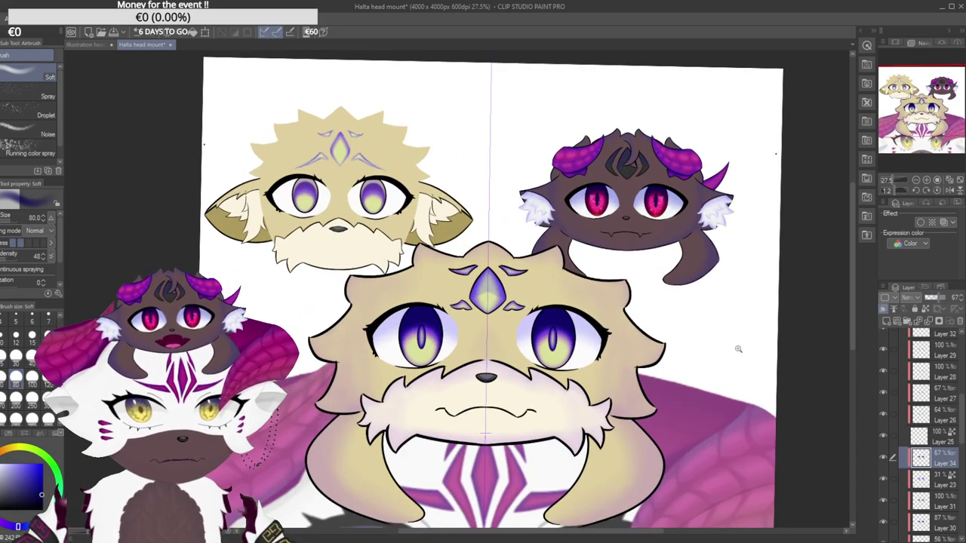
{"action": "scroll", "coordinate": [745, 348], "scroll_direction": "down", "scroll_amount": 2}
{"action": "left_click_drag", "start_coordinate": [743, 349], "coordinate": [714, 322]}
{"action": "scroll", "coordinate": [581, 306], "scroll_direction": "up", "scroll_amount": 4}
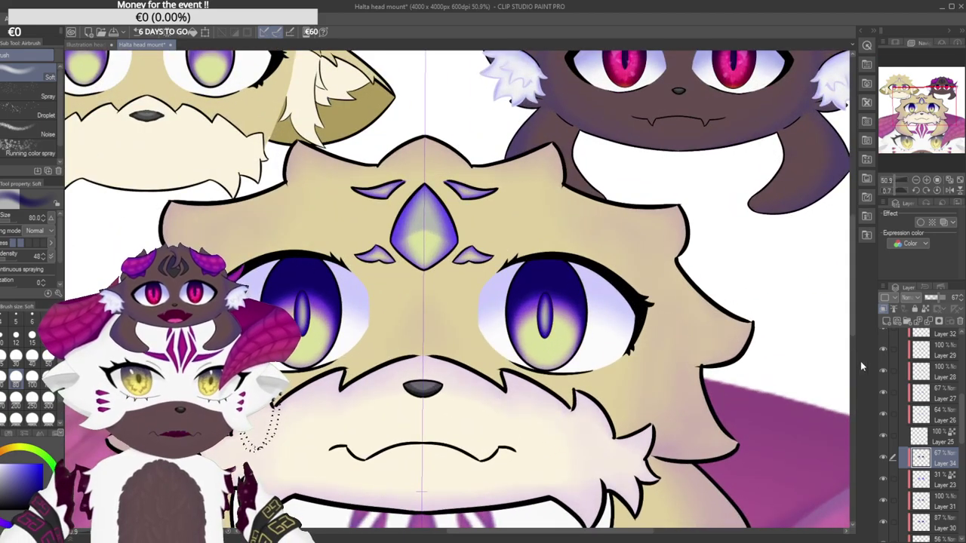
{"action": "left_click", "coordinate": [955, 414]}
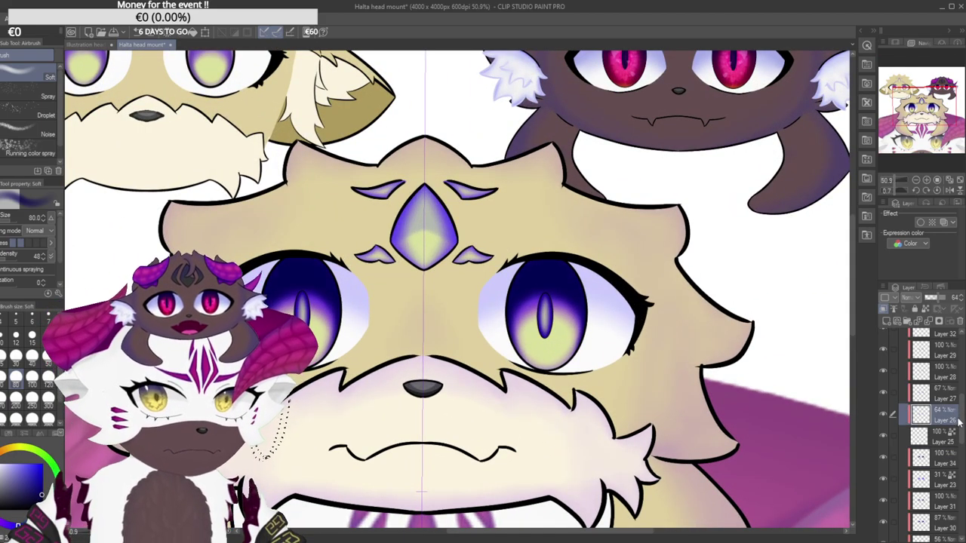
{"action": "scroll", "coordinate": [912, 460], "scroll_direction": "up", "scroll_amount": 2}
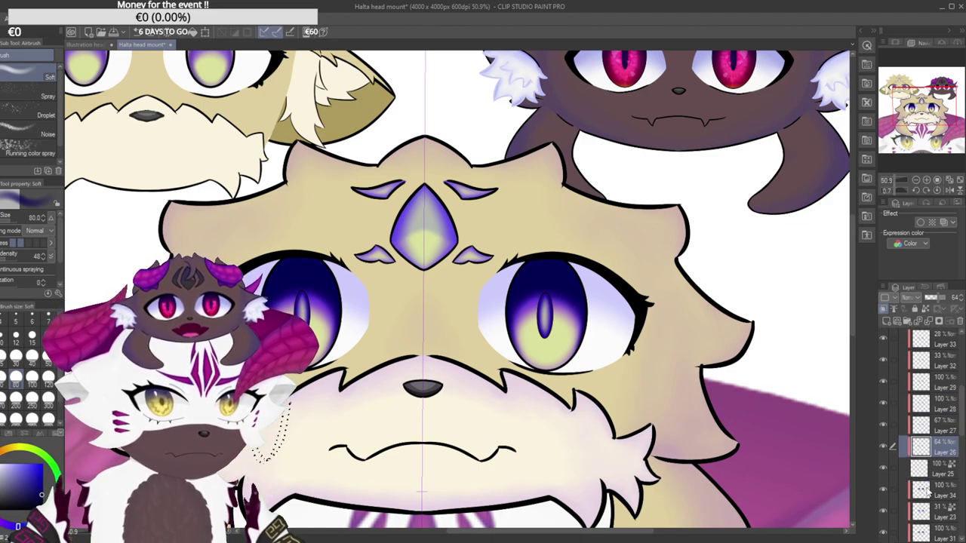
{"action": "left_click", "coordinate": [929, 490]}
{"action": "left_click", "coordinate": [938, 298]}
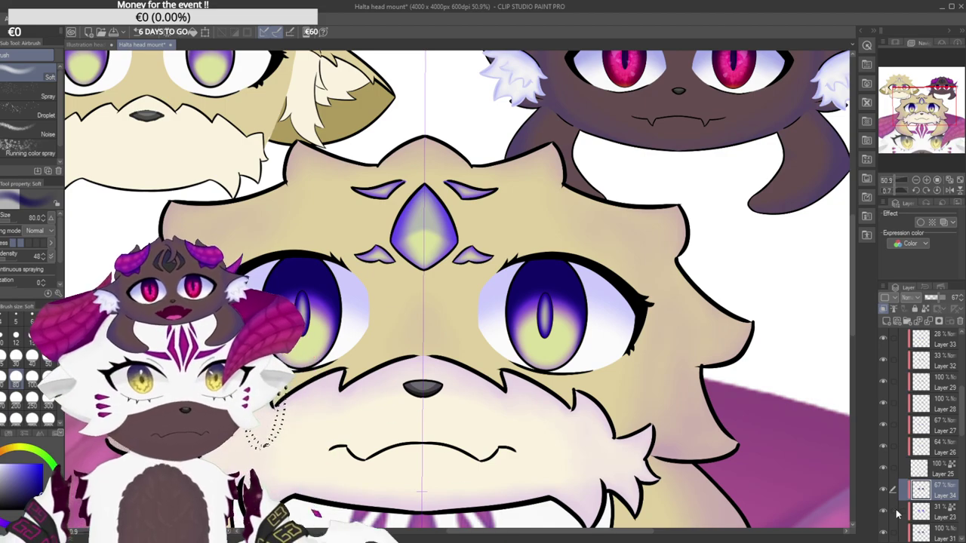
Add clipped Layer 35 directly above Layer 33 for darker pupil shading.
{"action": "scroll", "coordinate": [928, 430], "scroll_direction": "up", "scroll_amount": 3}
{"action": "left_click", "coordinate": [930, 415]}
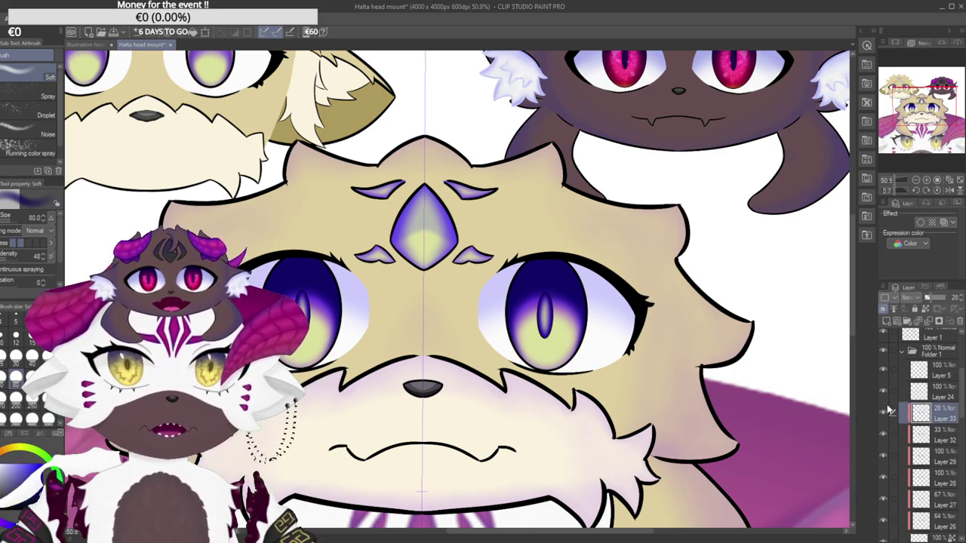
{"action": "left_click", "coordinate": [887, 322]}
{"action": "scroll", "coordinate": [541, 349], "scroll_direction": "up", "scroll_amount": 6}
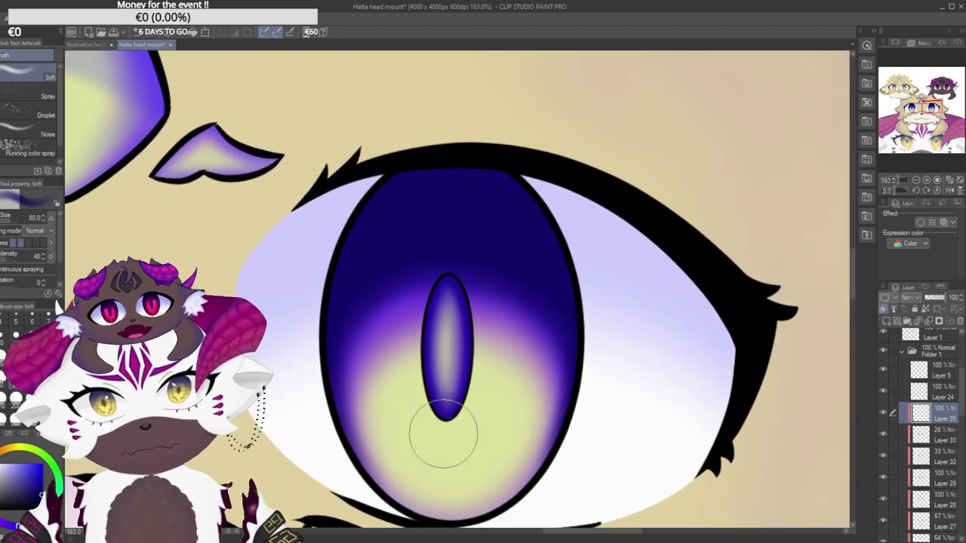
Airbrush dark navy around both sides and the tips of the slit pupils on Layer 35, leaving a narrow pale centre.
{"action": "left_click_drag", "start_coordinate": [406, 310], "coordinate": [412, 384]}
{"action": "left_click_drag", "start_coordinate": [427, 277], "coordinate": [423, 440]}
{"action": "left_click_drag", "start_coordinate": [457, 250], "coordinate": [486, 340]}
{"action": "mouse_move", "coordinate": [478, 282]}
{"action": "left_mouse_down"}
{"action": "mouse_move", "coordinate": [490, 349]}
{"action": "mouse_move", "coordinate": [481, 409]}
{"action": "mouse_move", "coordinate": [493, 375]}
{"action": "left_mouse_up"}
{"action": "left_click_drag", "start_coordinate": [472, 247], "coordinate": [471, 442]}
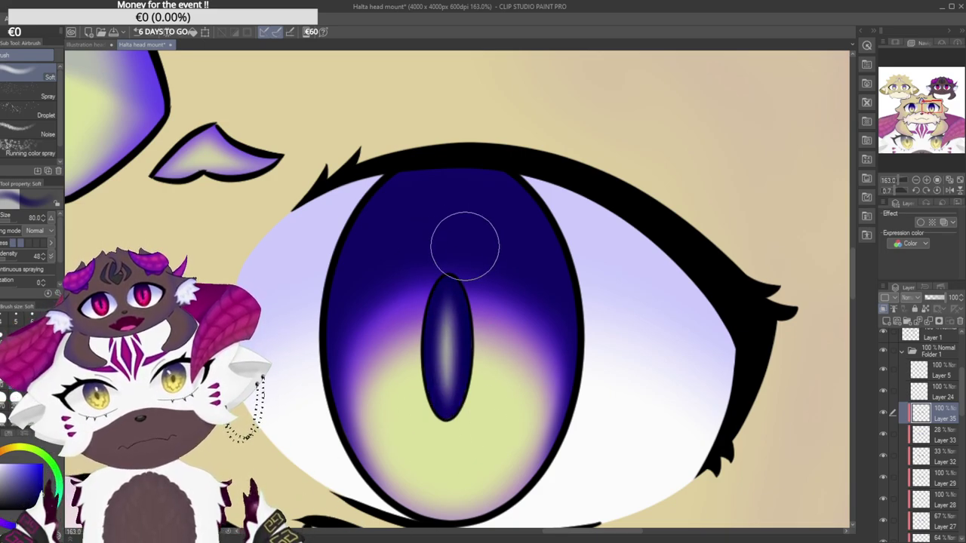
Lower Layer 35's opacity to 72% and check the darkened pupils against the whole illustration.
{"action": "scroll", "coordinate": [463, 248], "scroll_direction": "down", "scroll_amount": 7}
{"action": "left_click_drag", "start_coordinate": [947, 300], "coordinate": [942, 301]}
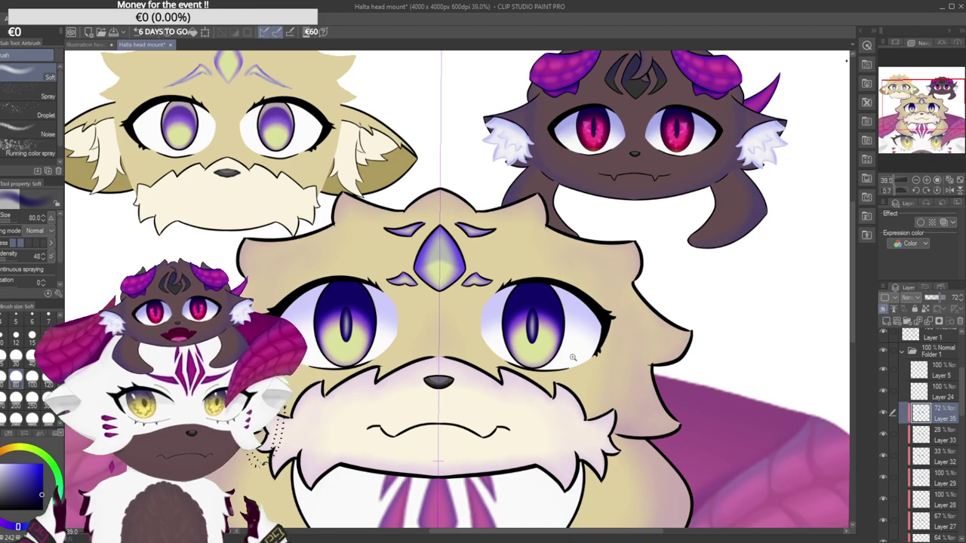
{"action": "scroll", "coordinate": [574, 357], "scroll_direction": "down", "scroll_amount": 5}
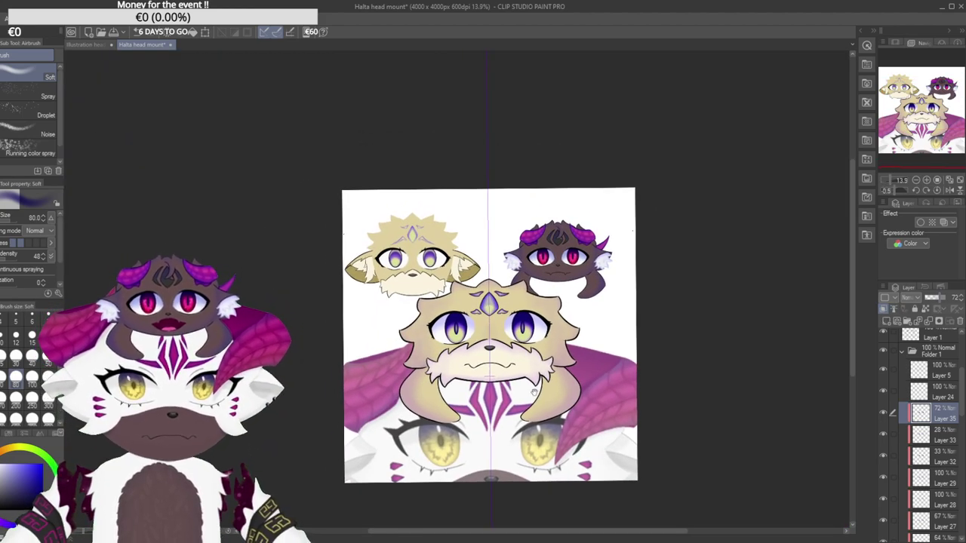
{"action": "scroll", "coordinate": [527, 326], "scroll_direction": "up", "scroll_amount": 4}
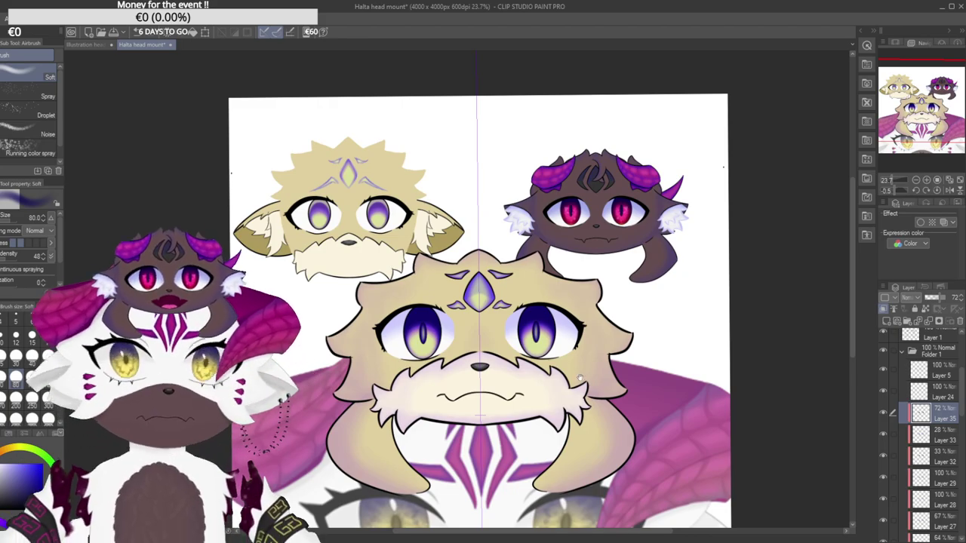
Examine the beige head's shaded eyes, gem and fur, both up close and against the whole illustration.
{"action": "scroll", "coordinate": [538, 410], "scroll_direction": "up", "scroll_amount": 5}
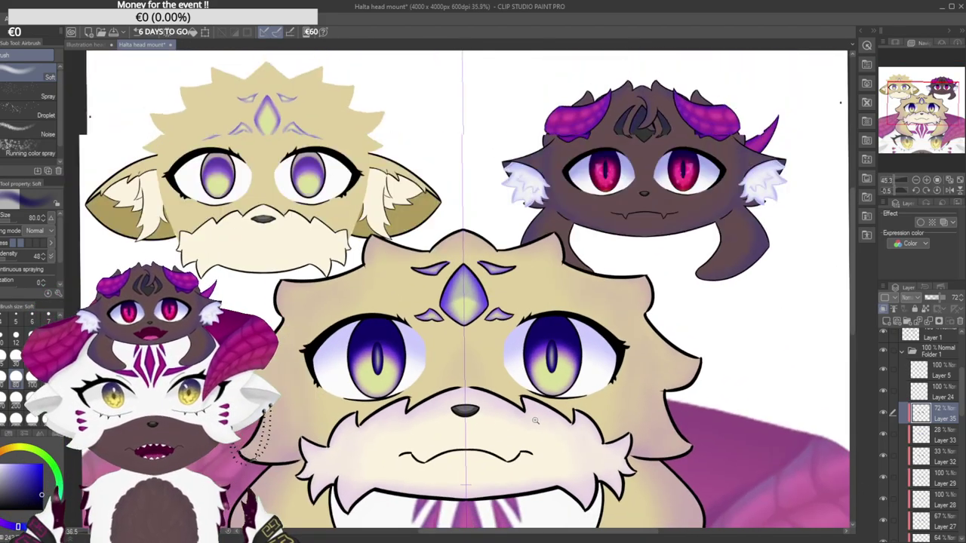
{"action": "scroll", "coordinate": [576, 399], "scroll_direction": "down", "scroll_amount": 6}
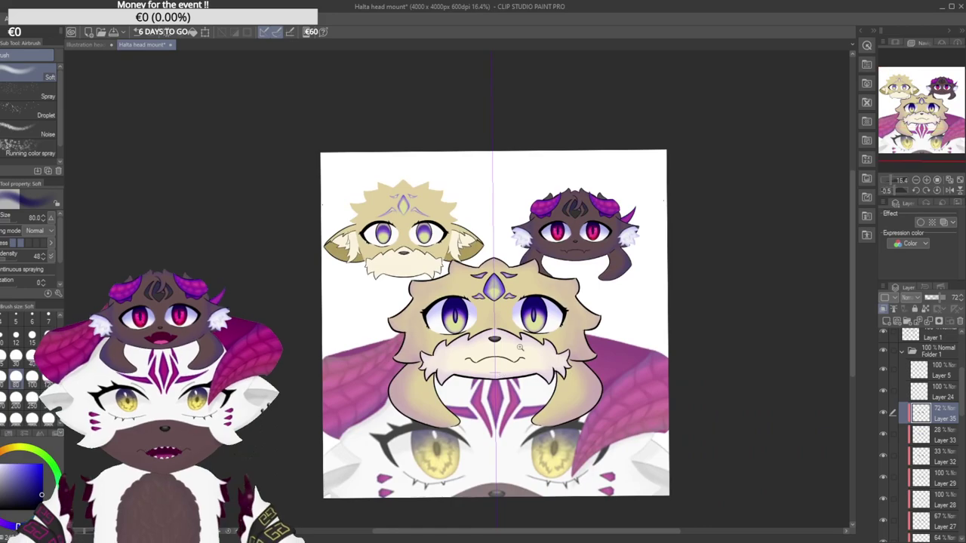
{"action": "left_click_drag", "start_coordinate": [560, 385], "coordinate": [544, 394]}
{"action": "left_click_drag", "start_coordinate": [601, 307], "coordinate": [600, 313]}
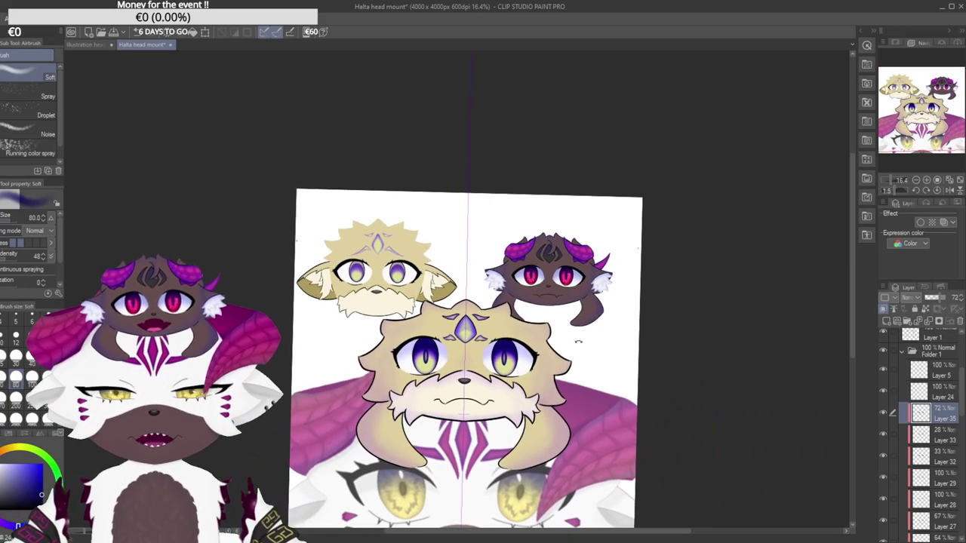
{"action": "left_click_drag", "start_coordinate": [584, 352], "coordinate": [587, 348]}
{"action": "left_click_drag", "start_coordinate": [453, 425], "coordinate": [445, 419]}
{"action": "left_click_drag", "start_coordinate": [522, 300], "coordinate": [529, 311]}
{"action": "scroll", "coordinate": [500, 359], "scroll_direction": "up", "scroll_amount": 6}
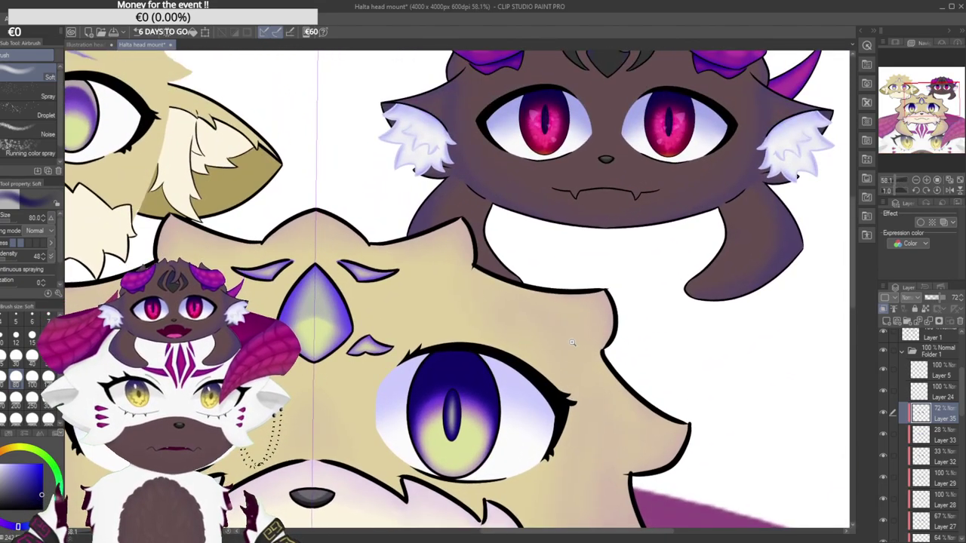
{"action": "left_click_drag", "start_coordinate": [571, 342], "coordinate": [549, 345]}
{"action": "left_click_drag", "start_coordinate": [500, 194], "coordinate": [537, 376]}
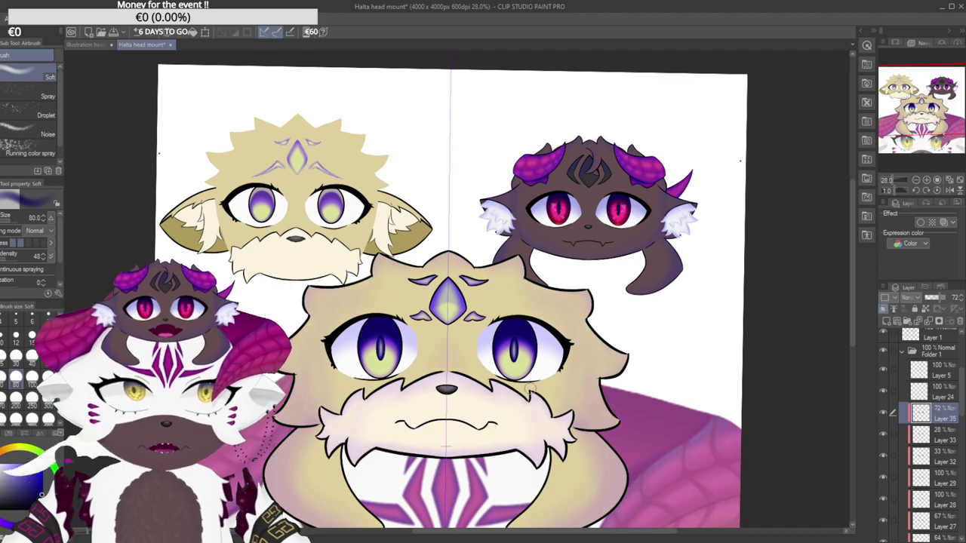
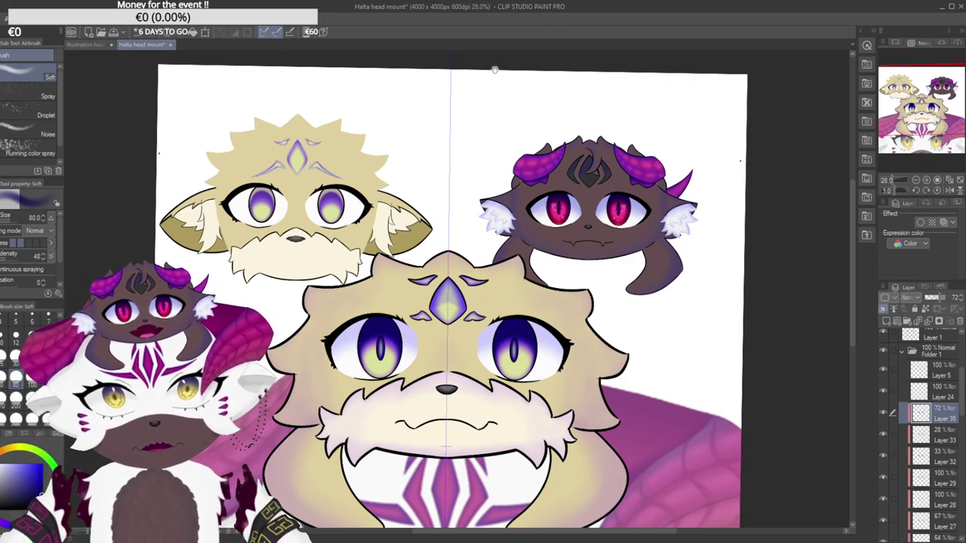
{"action": "left_click_drag", "start_coordinate": [516, 53], "coordinate": [524, 52]}
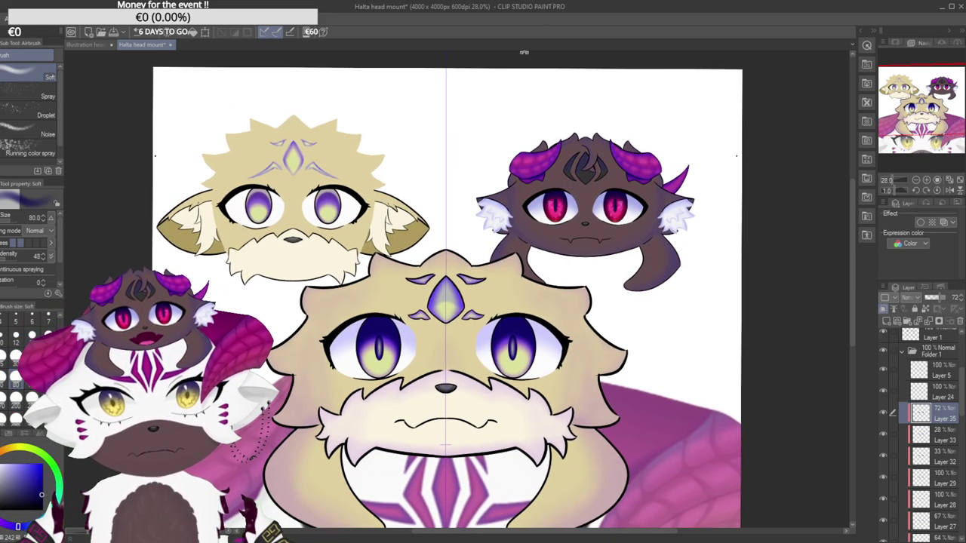
{"action": "left_click_drag", "start_coordinate": [461, 377], "coordinate": [495, 377]}
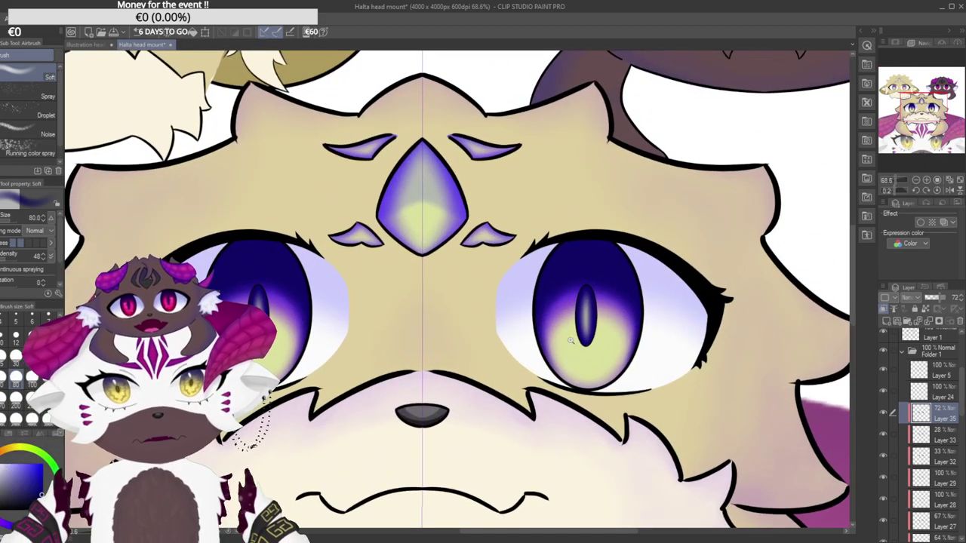
{"action": "left_click_drag", "start_coordinate": [588, 342], "coordinate": [534, 345]}
{"action": "left_click_drag", "start_coordinate": [585, 383], "coordinate": [522, 351]}
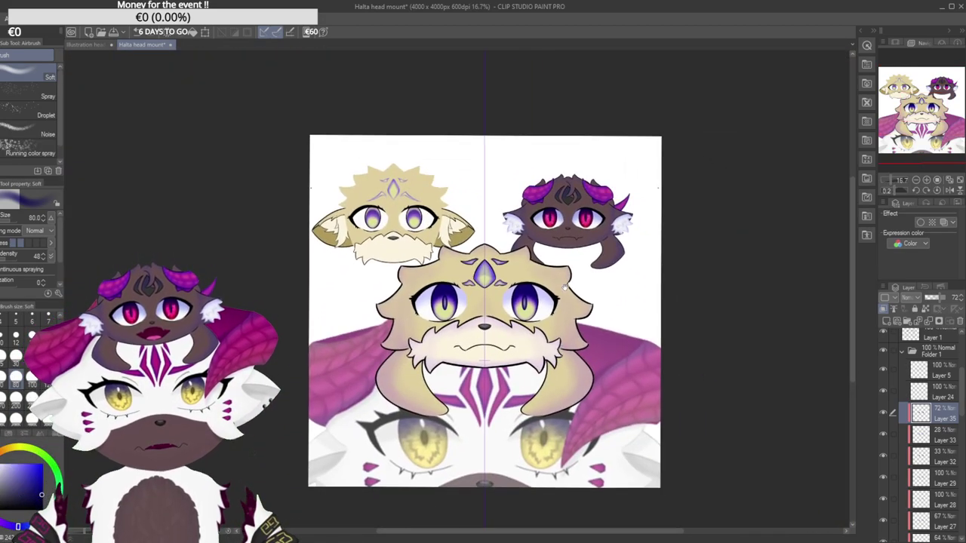
Compare the brown head's iris, pupil and highlight rendering with the beige head's eyes, up close and within the whole illustration.
{"action": "scroll", "coordinate": [548, 267], "scroll_direction": "up", "scroll_amount": 8}
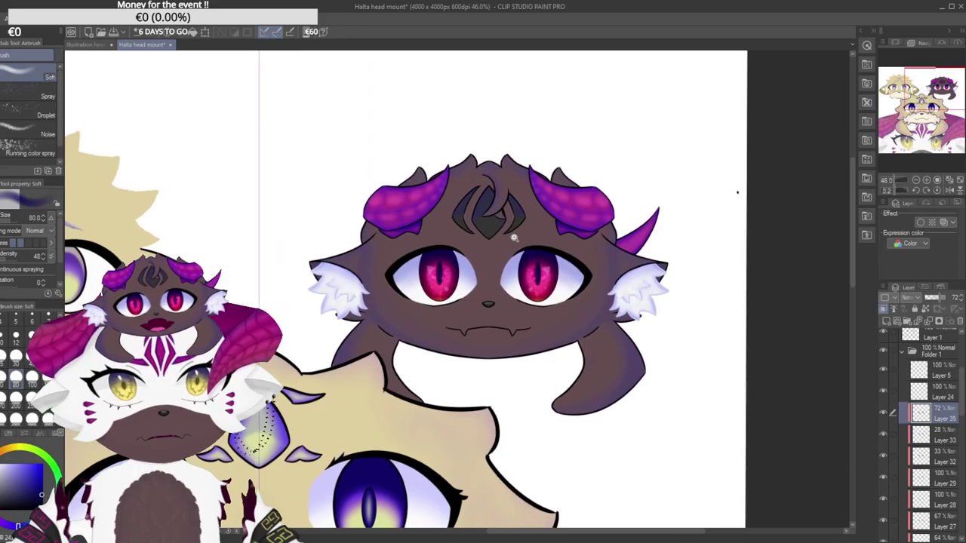
{"action": "scroll", "coordinate": [548, 239], "scroll_direction": "up", "scroll_amount": 5}
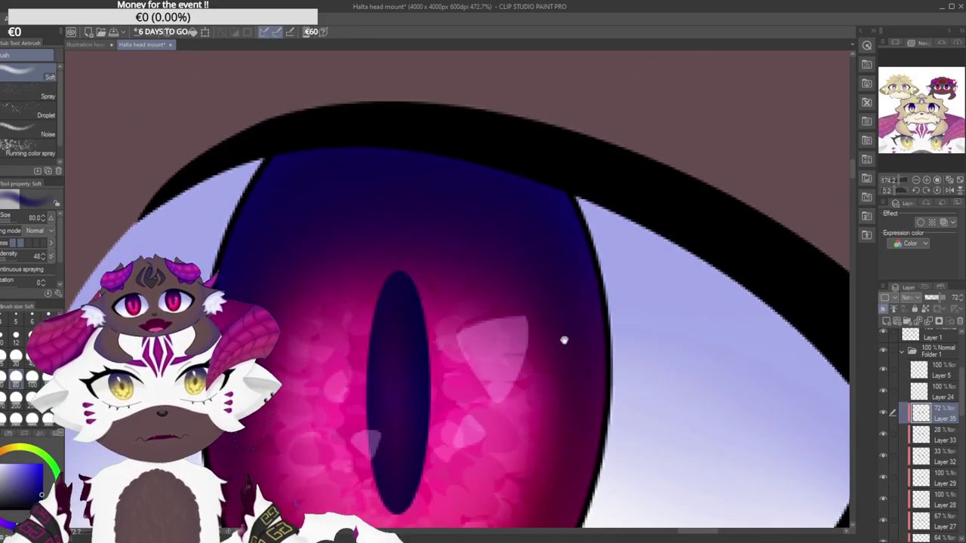
{"action": "scroll", "coordinate": [581, 276], "scroll_direction": "down", "scroll_amount": 8}
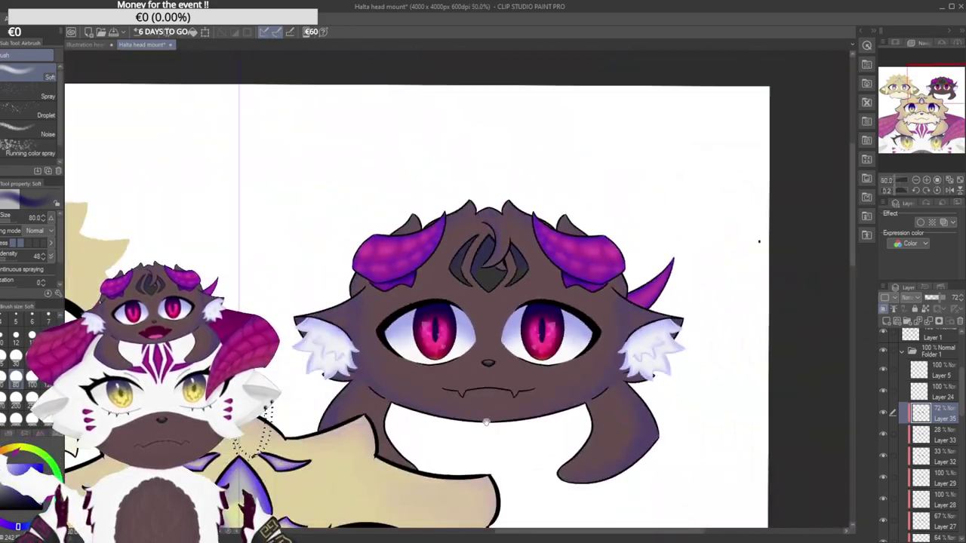
{"action": "scroll", "coordinate": [483, 392], "scroll_direction": "down", "scroll_amount": 5}
{"action": "scroll", "coordinate": [502, 410], "scroll_direction": "down", "scroll_amount": 2}
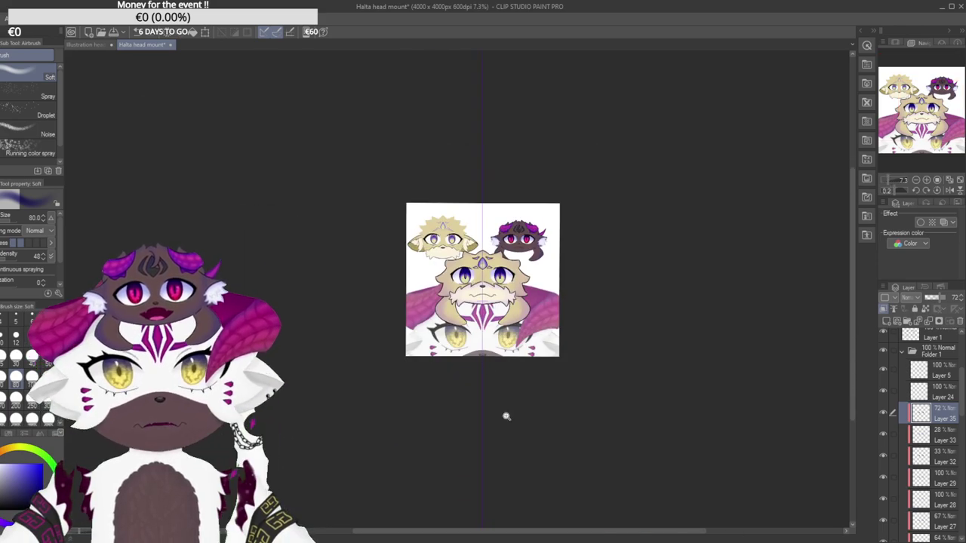
{"action": "scroll", "coordinate": [528, 302], "scroll_direction": "up", "scroll_amount": 3}
{"action": "scroll", "coordinate": [535, 286], "scroll_direction": "up", "scroll_amount": 3}
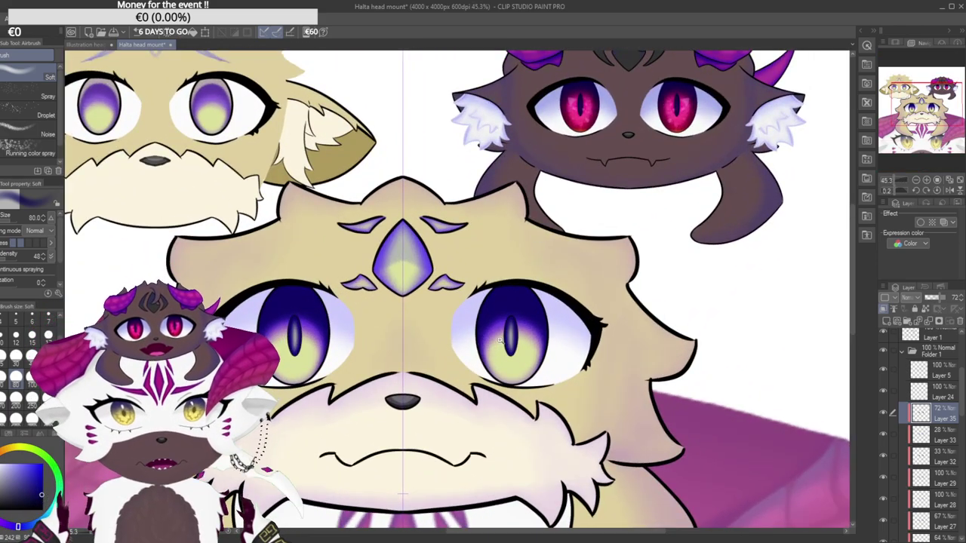
{"action": "scroll", "coordinate": [500, 341], "scroll_direction": "up", "scroll_amount": 1}
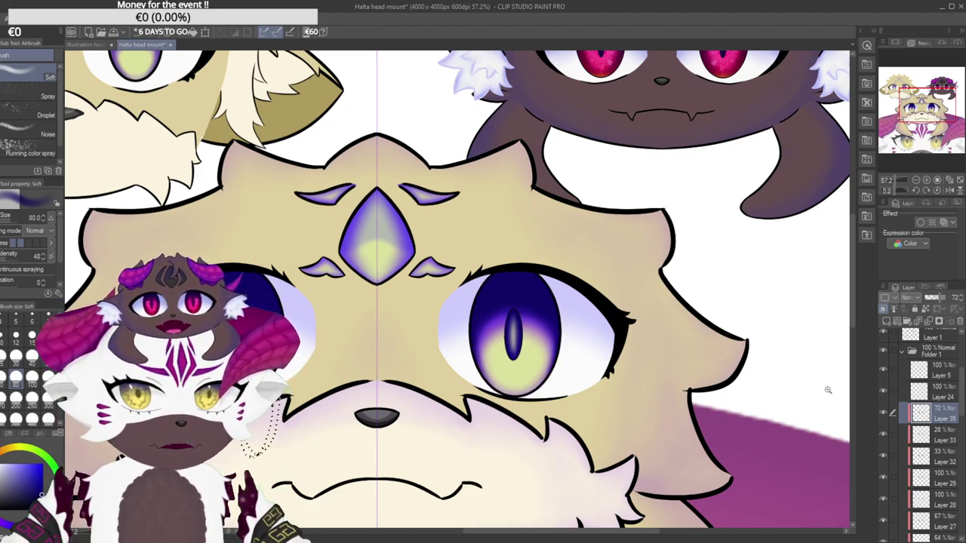
{"action": "scroll", "coordinate": [839, 388], "scroll_direction": "down", "scroll_amount": 4}
{"action": "scroll", "coordinate": [703, 267], "scroll_direction": "up", "scroll_amount": 8}
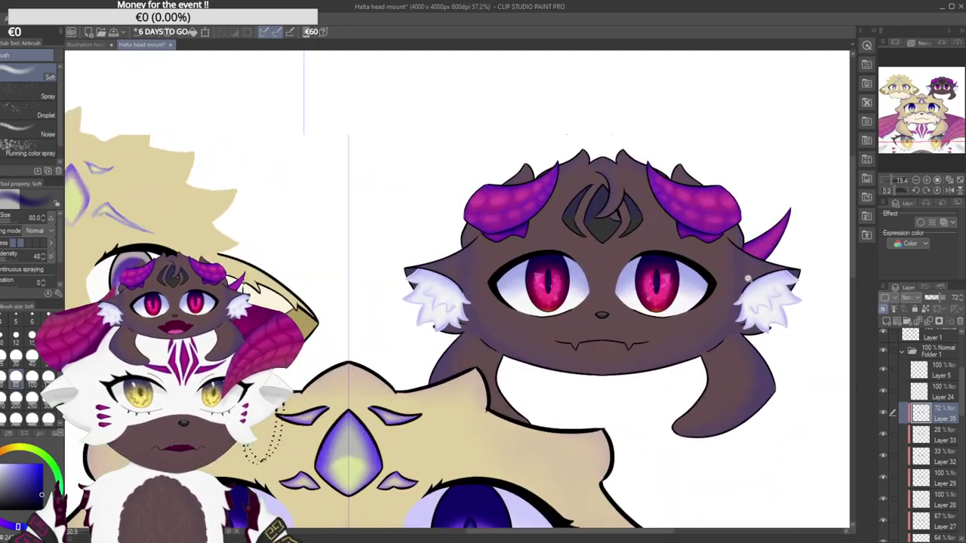
{"action": "scroll", "coordinate": [709, 272], "scroll_direction": "down", "scroll_amount": 8}
{"action": "left_click_drag", "start_coordinate": [703, 417], "coordinate": [611, 362]}
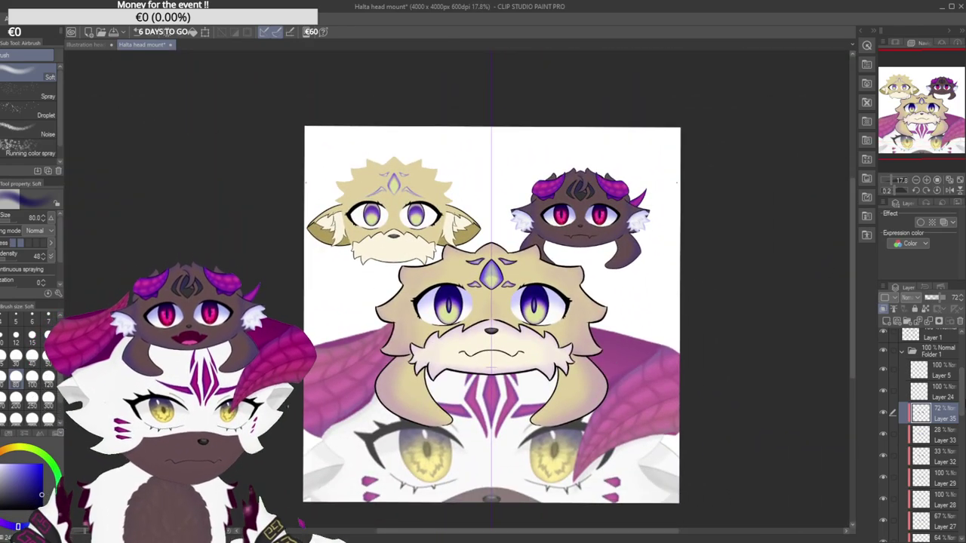
Rename the folder holding the eye layers as eyes and collapse it.
{"action": "left_click", "coordinate": [902, 355]}
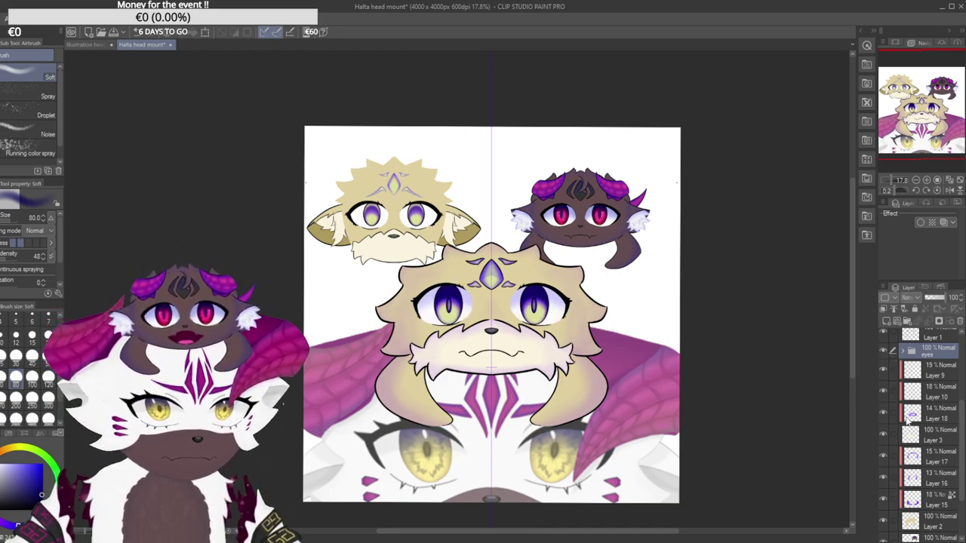
Briefly hide and show Layer 3 and Layer 2 to check which parts of the beige head each one holds.
{"action": "left_click", "coordinate": [889, 437]}
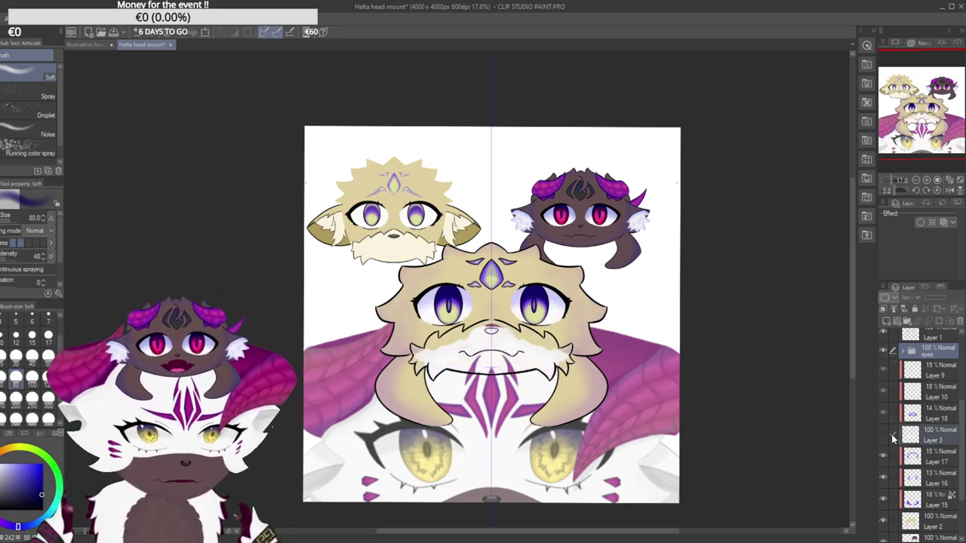
{"action": "left_click", "coordinate": [887, 438]}
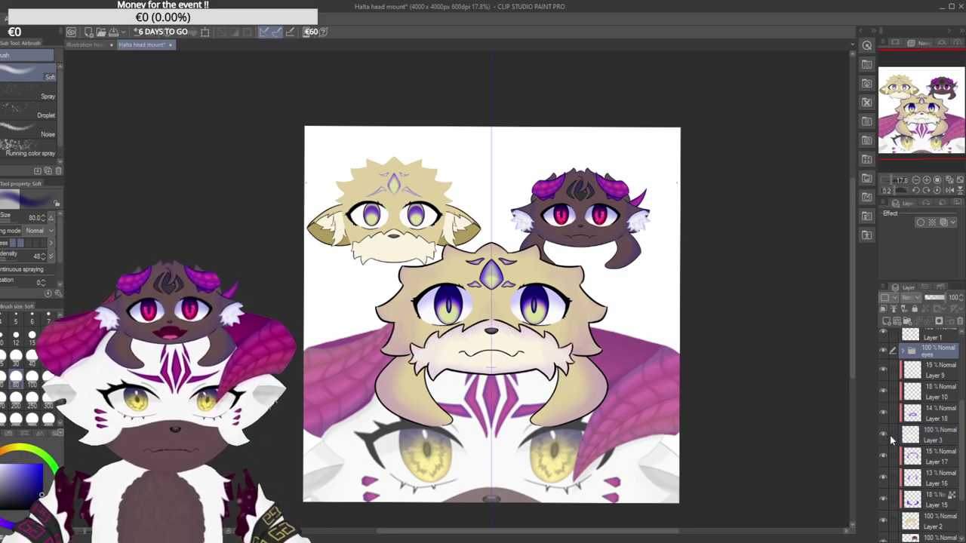
{"action": "scroll", "coordinate": [963, 492], "scroll_direction": "down", "scroll_amount": 3}
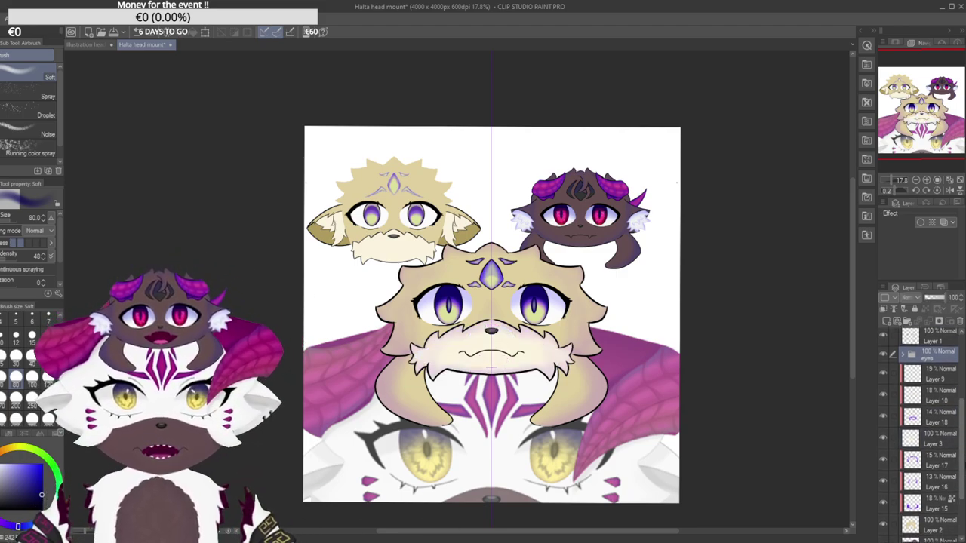
{"action": "scroll", "coordinate": [962, 492], "scroll_direction": "down", "scroll_amount": 1}
{"action": "left_click", "coordinate": [887, 451]}
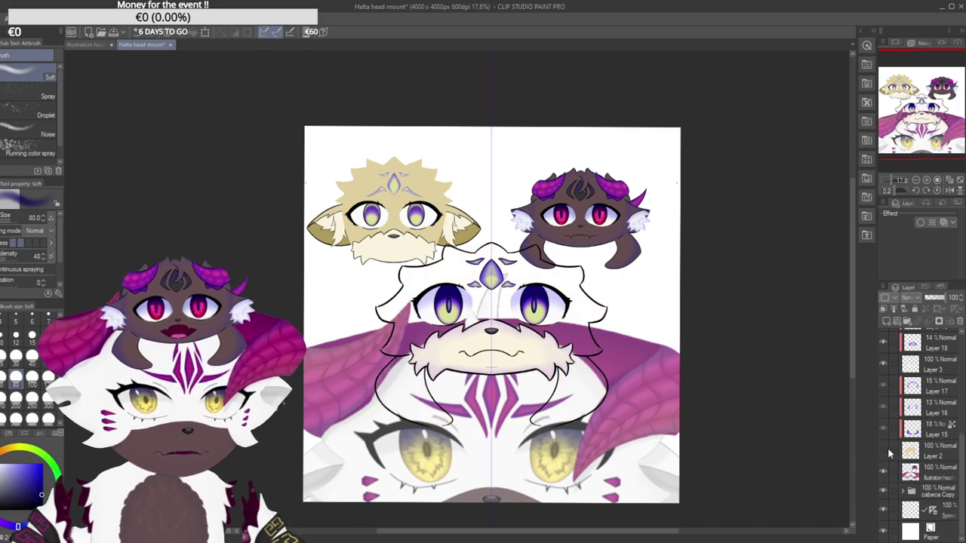
{"action": "left_click", "coordinate": [901, 454]}
{"action": "left_click", "coordinate": [885, 451]}
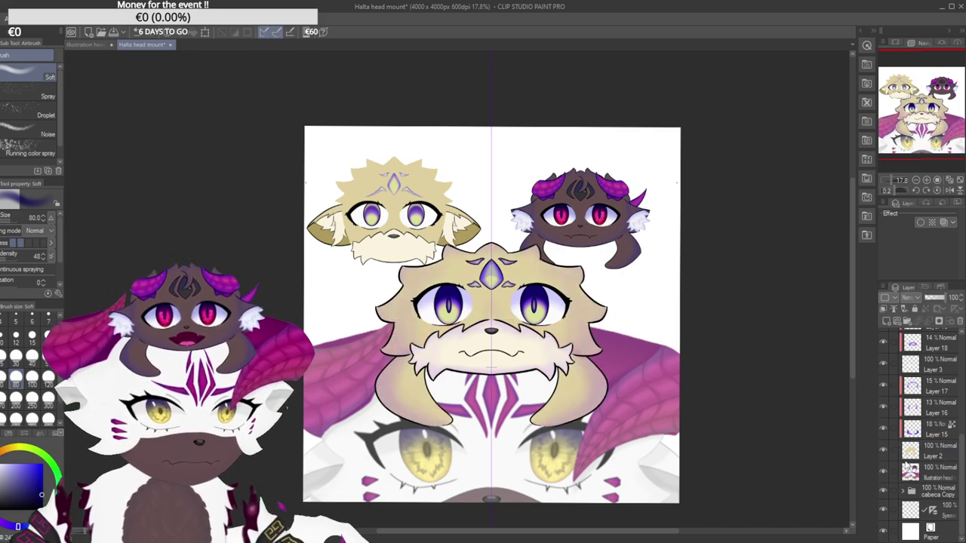
Add a folder named ears directly below Layer 2 and create a new layer inside it.
{"action": "left_click", "coordinate": [914, 472]}
{"action": "left_click", "coordinate": [903, 323]}
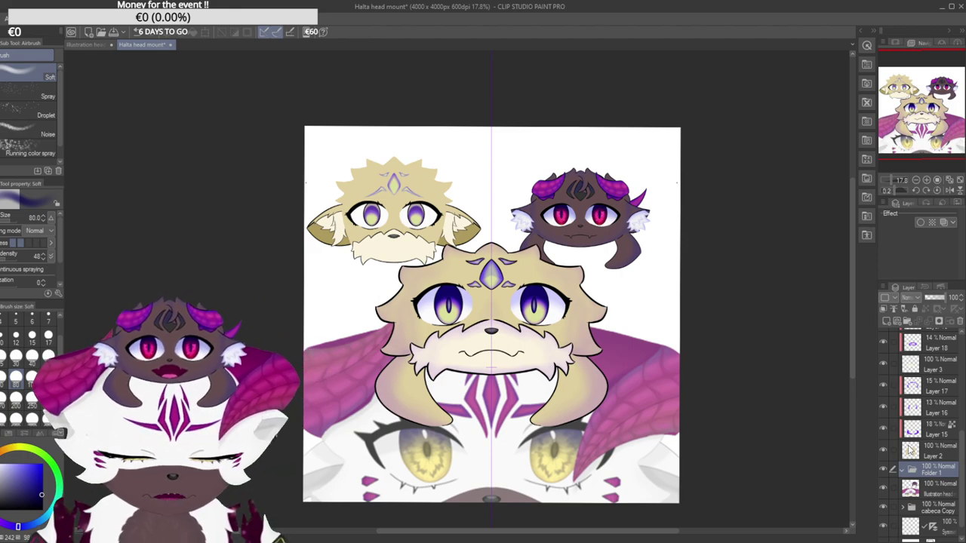
{"action": "left_click", "coordinate": [886, 323]}
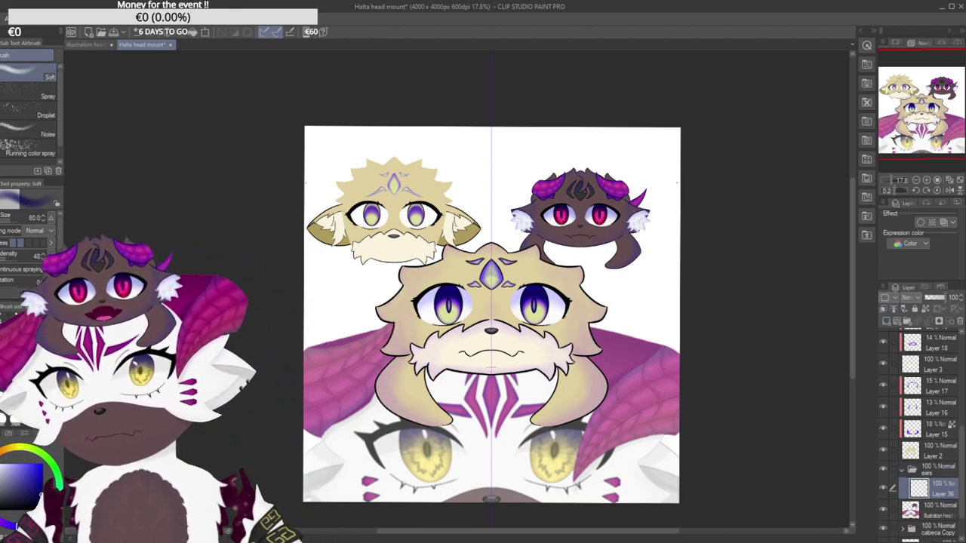
Draw the ear's curved upper edge in black with the G-pen at size 40, from the head's side fur out to the tip, mirrored on both sides.
{"action": "key", "text": "p"}
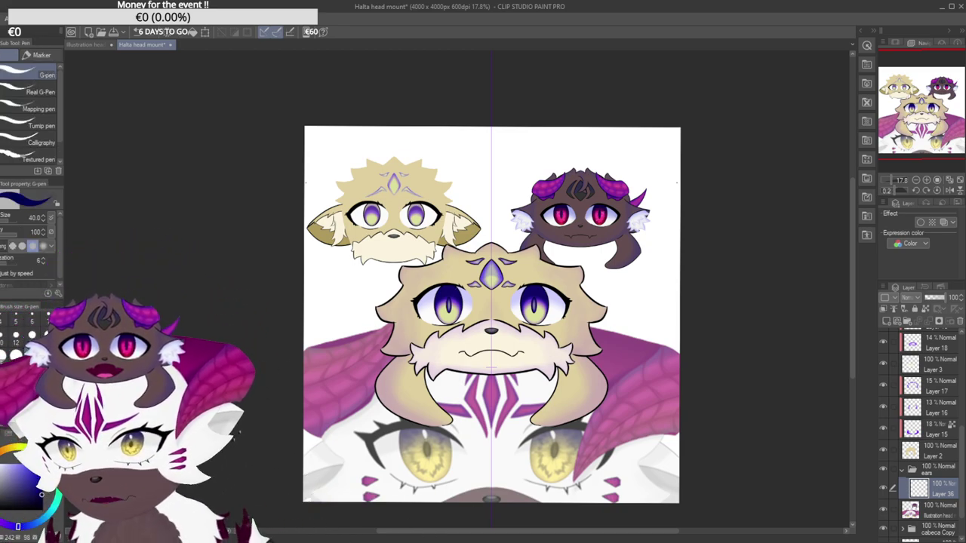
{"action": "left_click_drag", "start_coordinate": [533, 298], "coordinate": [523, 246]}
{"action": "left_click_drag", "start_coordinate": [524, 155], "coordinate": [453, 239]}
{"action": "left_click_drag", "start_coordinate": [453, 239], "coordinate": [423, 253]}
{"action": "key", "text": "ctrl+plus"}
{"action": "key", "text": "ctrl+plus"}
{"action": "key", "text": "ctrl+plus"}
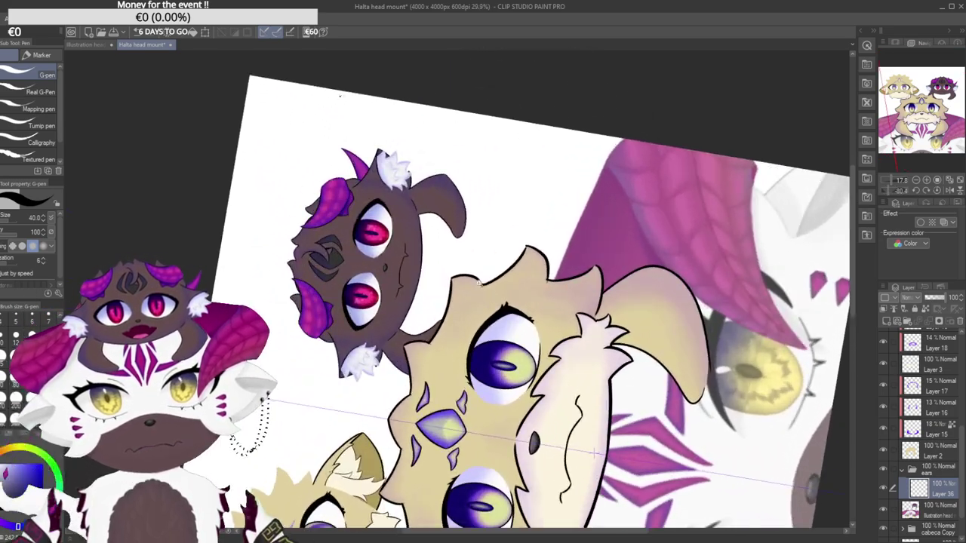
{"action": "mouse_move", "coordinate": [490, 225]}
{"action": "left_mouse_down"}
{"action": "mouse_move", "coordinate": [462, 226]}
{"action": "mouse_move", "coordinate": [489, 231]}
{"action": "mouse_move", "coordinate": [475, 203]}
{"action": "mouse_move", "coordinate": [498, 212]}
{"action": "left_mouse_up"}
{"action": "mouse_move", "coordinate": [451, 255]}
{"action": "left_mouse_down"}
{"action": "mouse_move", "coordinate": [485, 201]}
{"action": "mouse_move", "coordinate": [442, 173]}
{"action": "mouse_move", "coordinate": [394, 227]}
{"action": "mouse_move", "coordinate": [403, 229]}
{"action": "mouse_move", "coordinate": [396, 240]}
{"action": "left_mouse_up"}
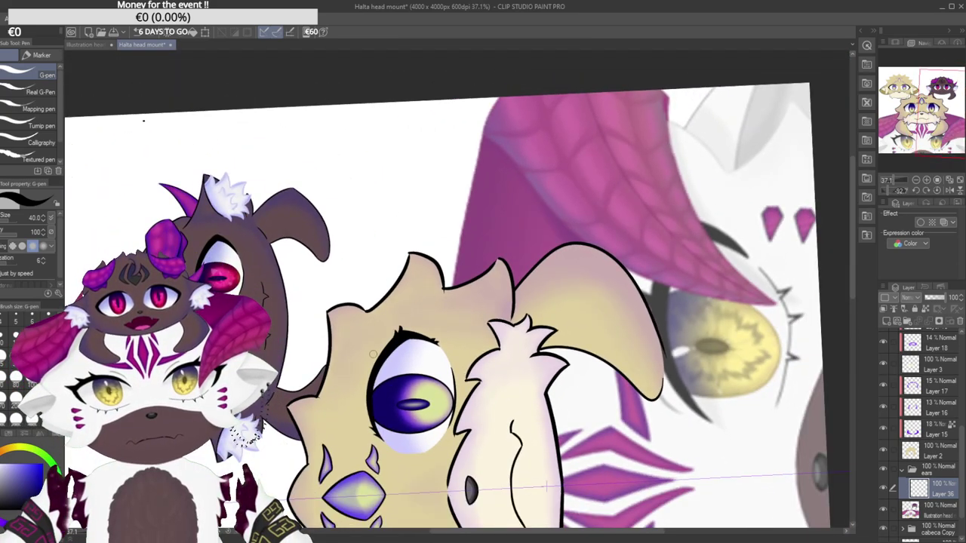
{"action": "left_click_drag", "start_coordinate": [371, 308], "coordinate": [442, 199]}
{"action": "key", "text": "ctrl+z"}
{"action": "left_click_drag", "start_coordinate": [369, 307], "coordinate": [442, 192]}
Draw the ear's curved lower edge from the tip back to the fur above the drooping lobe, retrying until it closes the outline.
{"action": "mouse_move", "coordinate": [451, 136]}
{"action": "left_mouse_down"}
{"action": "mouse_move", "coordinate": [350, 249]}
{"action": "mouse_move", "coordinate": [360, 369]}
{"action": "mouse_move", "coordinate": [385, 400]}
{"action": "mouse_move", "coordinate": [415, 375]}
{"action": "mouse_move", "coordinate": [402, 289]}
{"action": "left_mouse_up"}
{"action": "key", "text": "ctrl+z"}
{"action": "left_click_drag", "start_coordinate": [414, 376], "coordinate": [400, 263]}
{"action": "key", "text": "ctrl+z"}
{"action": "left_click_drag", "start_coordinate": [415, 374], "coordinate": [394, 276]}
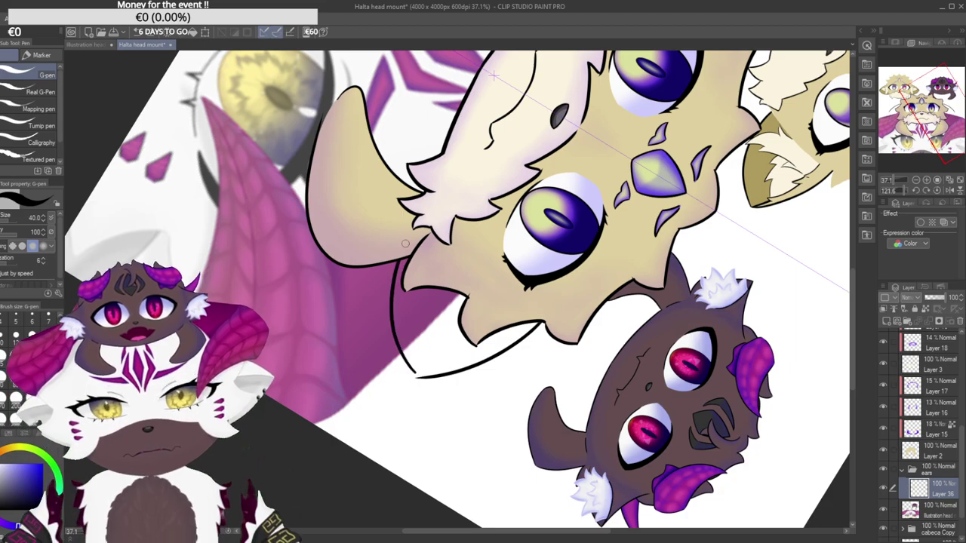
{"action": "key", "text": "ctrl+z"}
{"action": "mouse_move", "coordinate": [414, 375]}
{"action": "left_mouse_down"}
{"action": "mouse_move", "coordinate": [393, 306]}
{"action": "mouse_move", "coordinate": [423, 235]}
{"action": "mouse_move", "coordinate": [375, 375]}
{"action": "mouse_move", "coordinate": [417, 411]}
{"action": "mouse_move", "coordinate": [391, 412]}
{"action": "left_mouse_up"}
{"action": "scroll", "coordinate": [416, 420], "scroll_direction": "down", "scroll_amount": 4}
{"action": "left_click_drag", "start_coordinate": [444, 319], "coordinate": [502, 264]}
{"action": "left_click_drag", "start_coordinate": [493, 187], "coordinate": [469, 180]}
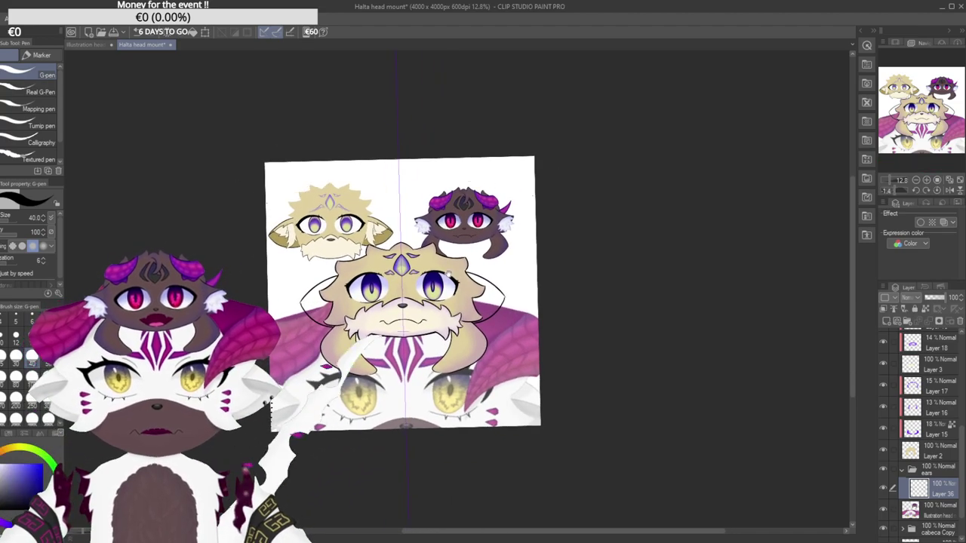
Draw a curved inner fold line from the ear tip to the side fur tuft, replacing the first attempt, and check both mirrored ears.
{"action": "left_click_drag", "start_coordinate": [497, 302], "coordinate": [536, 304]}
{"action": "left_click_drag", "start_coordinate": [473, 221], "coordinate": [390, 263]}
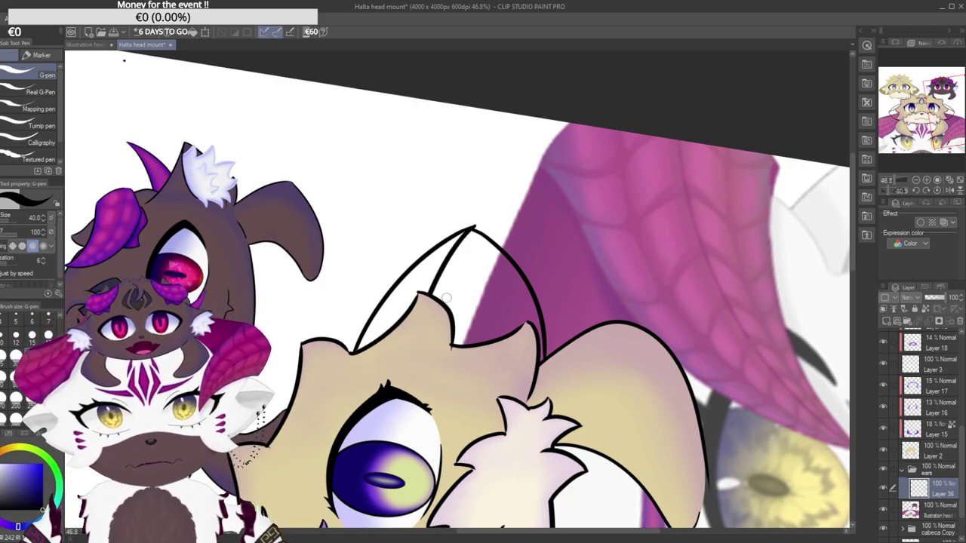
{"action": "key", "text": "ctrl+z"}
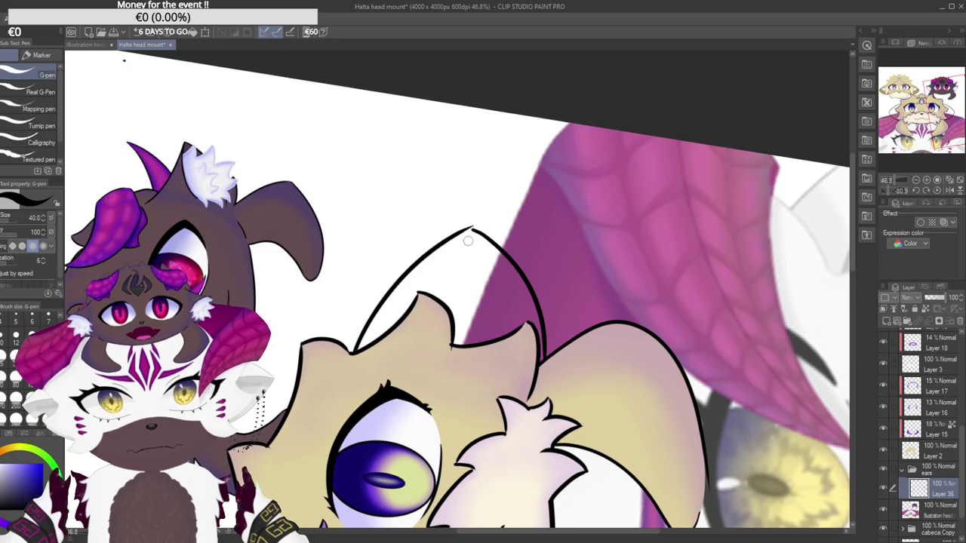
{"action": "left_click_drag", "start_coordinate": [472, 228], "coordinate": [411, 307]}
{"action": "mouse_move", "coordinate": [498, 204]}
{"action": "left_mouse_down"}
{"action": "mouse_move", "coordinate": [512, 214]}
{"action": "mouse_move", "coordinate": [514, 312]}
{"action": "mouse_move", "coordinate": [519, 304]}
{"action": "left_mouse_up"}
{"action": "left_click_drag", "start_coordinate": [482, 347], "coordinate": [467, 367]}
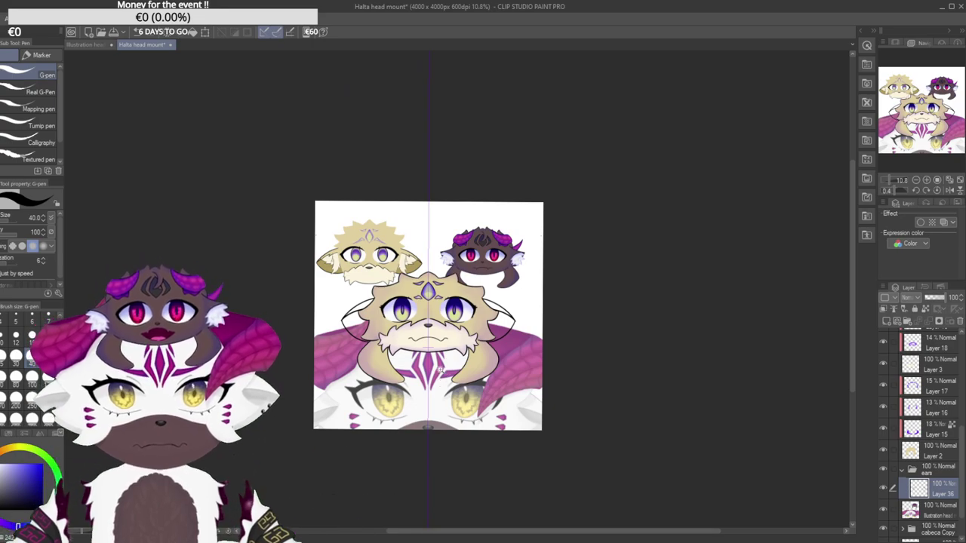
{"action": "scroll", "coordinate": [506, 332], "scroll_direction": "up", "scroll_amount": 3}
{"action": "scroll", "coordinate": [506, 332], "scroll_direction": "up", "scroll_amount": 1}
{"action": "scroll", "coordinate": [489, 342], "scroll_direction": "down", "scroll_amount": 5}
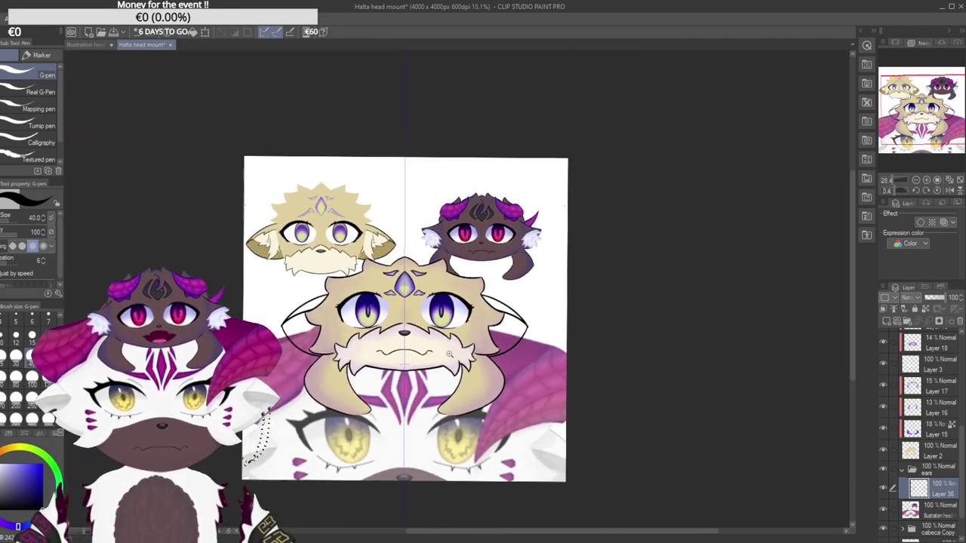
{"action": "scroll", "coordinate": [441, 330], "scroll_direction": "up", "scroll_amount": 5}
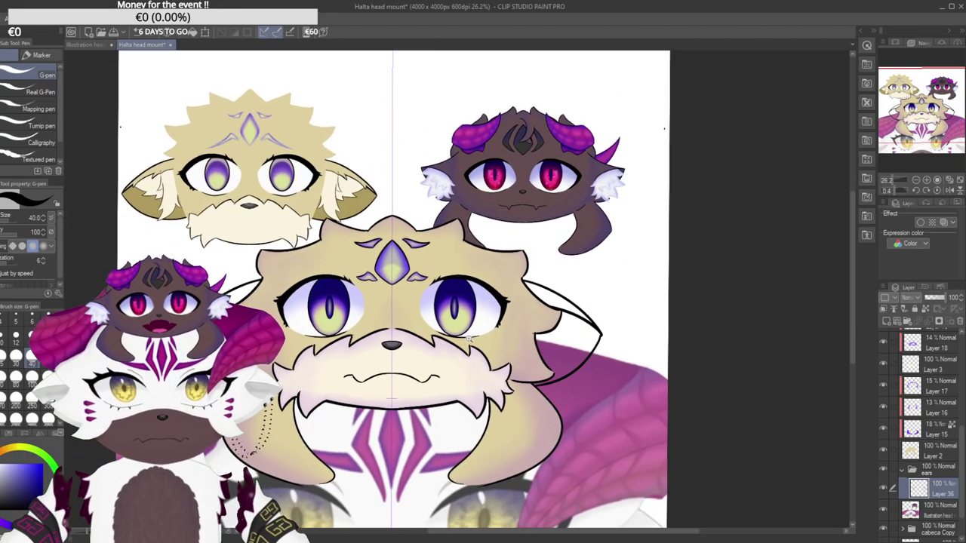
Undo the ears' inner fold line and redraw the lower edge from the tip to the fur above the drooping lobe, retrying the stroke.
{"action": "key", "text": "ctrl+z"}
{"action": "key", "text": "ctrl+z"}
{"action": "key", "text": "ctrl+z"}
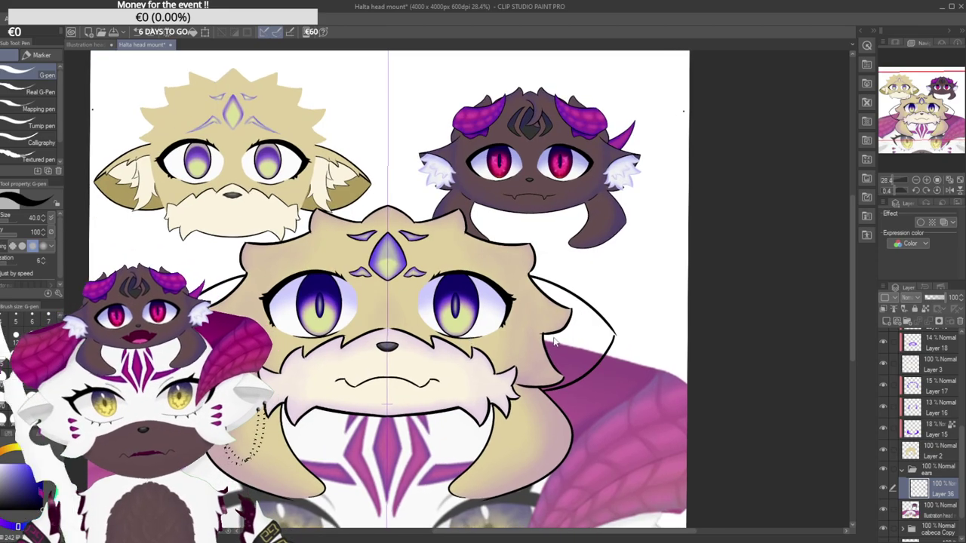
{"action": "mouse_move", "coordinate": [483, 245]}
{"action": "left_mouse_down"}
{"action": "mouse_move", "coordinate": [393, 218]}
{"action": "mouse_move", "coordinate": [476, 170]}
{"action": "mouse_move", "coordinate": [438, 190]}
{"action": "left_mouse_up"}
{"action": "scroll", "coordinate": [431, 185], "scroll_direction": "up", "scroll_amount": 3}
{"action": "mouse_move", "coordinate": [393, 317]}
{"action": "left_mouse_down"}
{"action": "mouse_move", "coordinate": [410, 243]}
{"action": "mouse_move", "coordinate": [508, 146]}
{"action": "left_mouse_up"}
{"action": "key", "text": "ctrl+z"}
{"action": "left_click_drag", "start_coordinate": [390, 316], "coordinate": [498, 126]}
{"action": "key", "text": "ctrl+z"}
{"action": "left_click_drag", "start_coordinate": [392, 315], "coordinate": [500, 157]}
{"action": "key", "text": "ctrl+z"}
{"action": "mouse_move", "coordinate": [387, 317]}
{"action": "left_mouse_down"}
{"action": "mouse_move", "coordinate": [498, 175]}
{"action": "mouse_move", "coordinate": [453, 141]}
{"action": "mouse_move", "coordinate": [349, 310]}
{"action": "mouse_move", "coordinate": [363, 358]}
{"action": "mouse_move", "coordinate": [343, 314]}
{"action": "mouse_move", "coordinate": [350, 352]}
{"action": "mouse_move", "coordinate": [371, 199]}
{"action": "left_mouse_up"}
{"action": "key", "text": "ctrl+z"}
{"action": "mouse_move", "coordinate": [348, 351]}
{"action": "left_mouse_down"}
{"action": "mouse_move", "coordinate": [344, 231]}
{"action": "mouse_move", "coordinate": [374, 198]}
{"action": "left_mouse_up"}
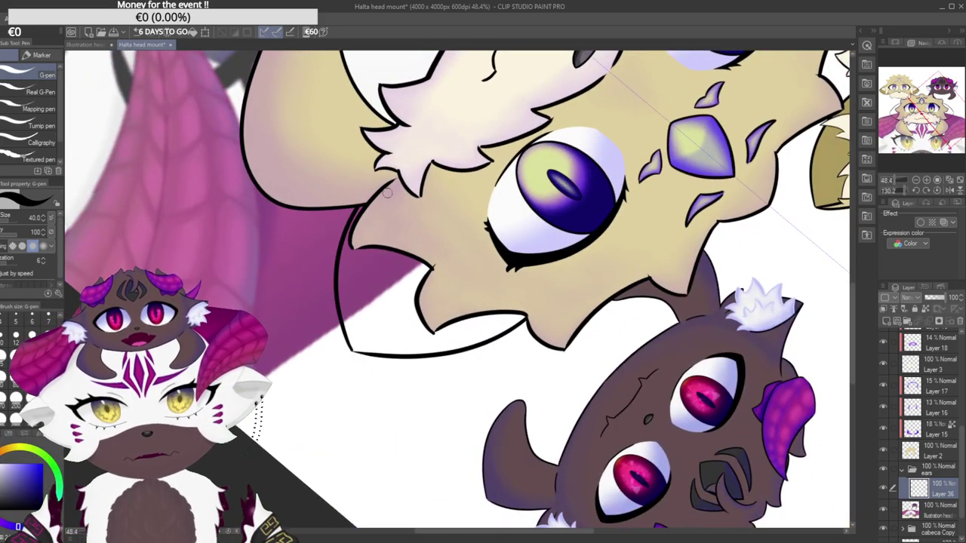
Draw a gently curved inner fold line from the ear tip to the point of the upper side fur tuft, retrying until it fits.
{"action": "mouse_move", "coordinate": [415, 159]}
{"action": "left_mouse_down"}
{"action": "mouse_move", "coordinate": [367, 393]}
{"action": "mouse_move", "coordinate": [521, 411]}
{"action": "mouse_move", "coordinate": [566, 373]}
{"action": "left_mouse_up"}
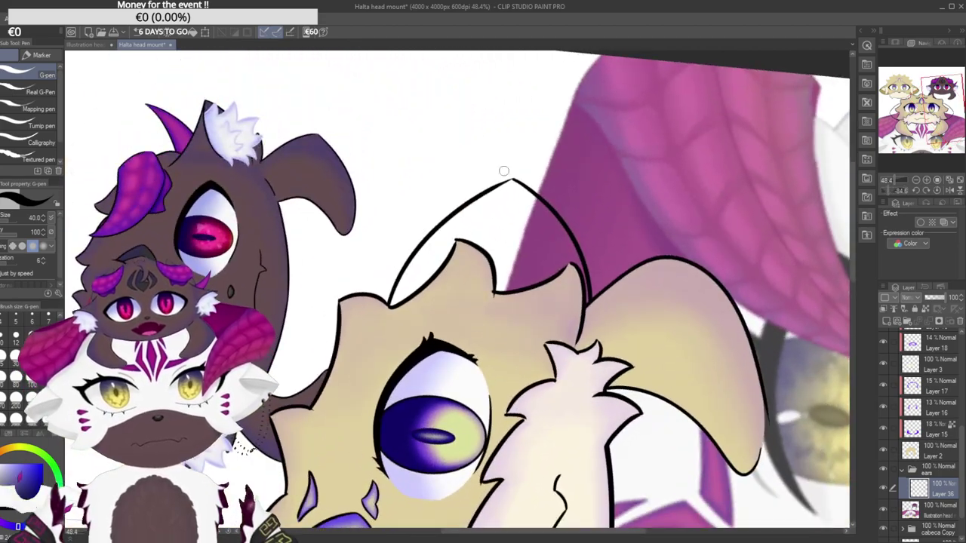
{"action": "left_click_drag", "start_coordinate": [513, 180], "coordinate": [440, 306]}
{"action": "key", "text": "ctrl+z"}
{"action": "left_click_drag", "start_coordinate": [513, 181], "coordinate": [452, 264]}
{"action": "mouse_move", "coordinate": [523, 148]}
{"action": "left_mouse_down"}
{"action": "mouse_move", "coordinate": [501, 151]}
{"action": "mouse_move", "coordinate": [462, 190]}
{"action": "mouse_move", "coordinate": [477, 181]}
{"action": "left_mouse_up"}
{"action": "scroll", "coordinate": [461, 187], "scroll_direction": "down", "scroll_amount": 2}
{"action": "scroll", "coordinate": [427, 274], "scroll_direction": "up", "scroll_amount": 4}
{"action": "key", "text": "ctrl+z"}
{"action": "left_click_drag", "start_coordinate": [468, 111], "coordinate": [395, 305]}
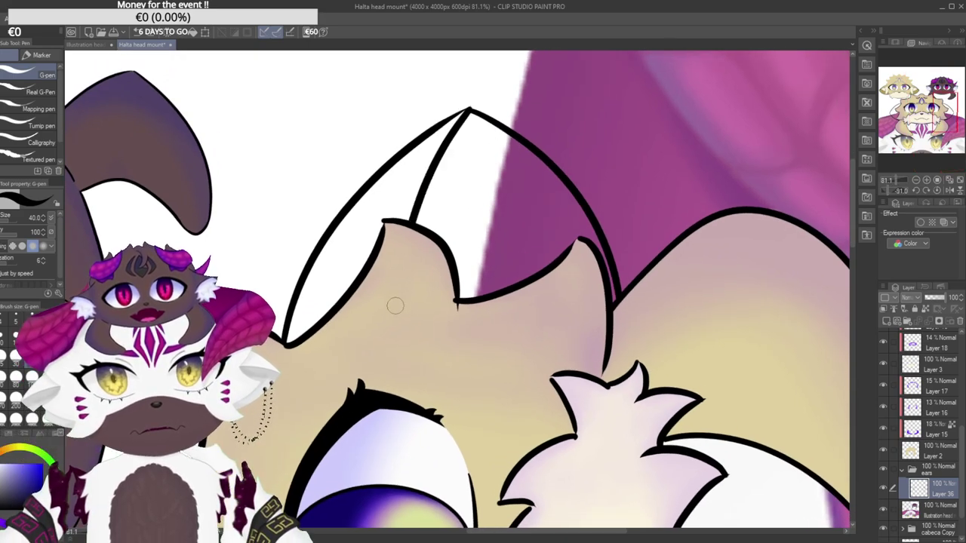
{"action": "key", "text": "ctrl+z"}
{"action": "mouse_move", "coordinate": [466, 110]}
{"action": "left_mouse_down"}
{"action": "mouse_move", "coordinate": [425, 159]}
{"action": "mouse_move", "coordinate": [414, 219]}
{"action": "left_mouse_up"}
{"action": "key", "text": "ctrl+z"}
{"action": "left_click_drag", "start_coordinate": [466, 111], "coordinate": [388, 219]}
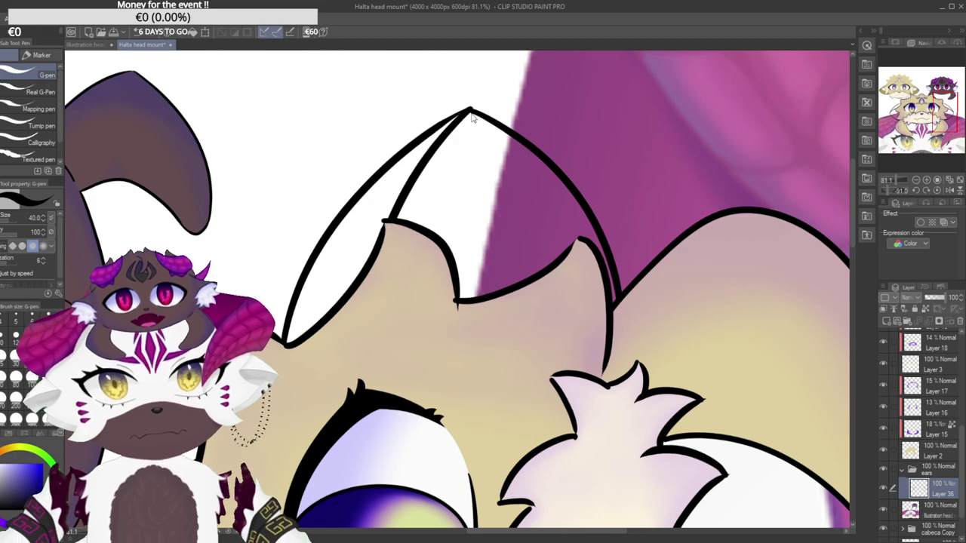
Scale the mirrored ear line art down to 95% and apply the transformation.
{"action": "left_click_drag", "start_coordinate": [504, 117], "coordinate": [430, 143]}
{"action": "left_click_drag", "start_coordinate": [533, 208], "coordinate": [539, 366]}
{"action": "scroll", "coordinate": [532, 363], "scroll_direction": "up", "scroll_amount": 4}
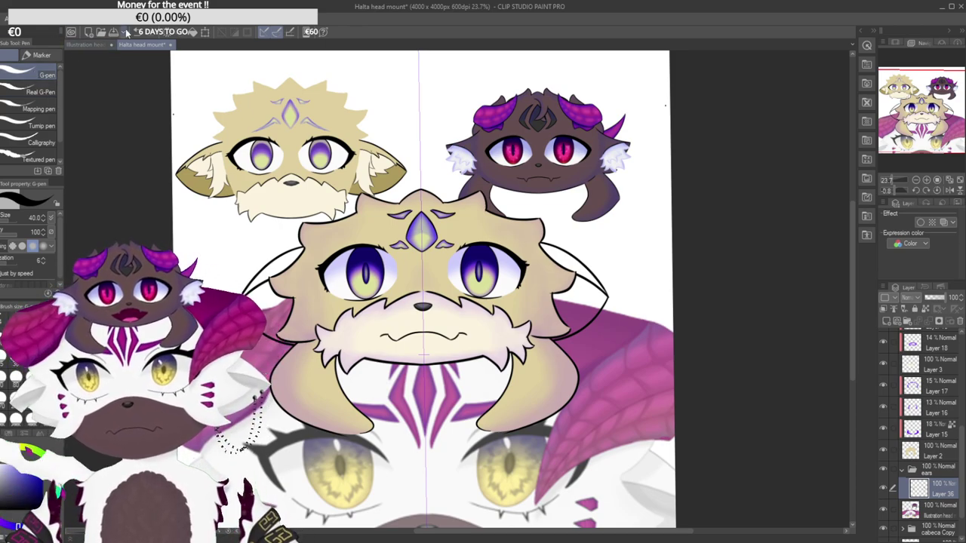
{"action": "left_click", "coordinate": [205, 32]}
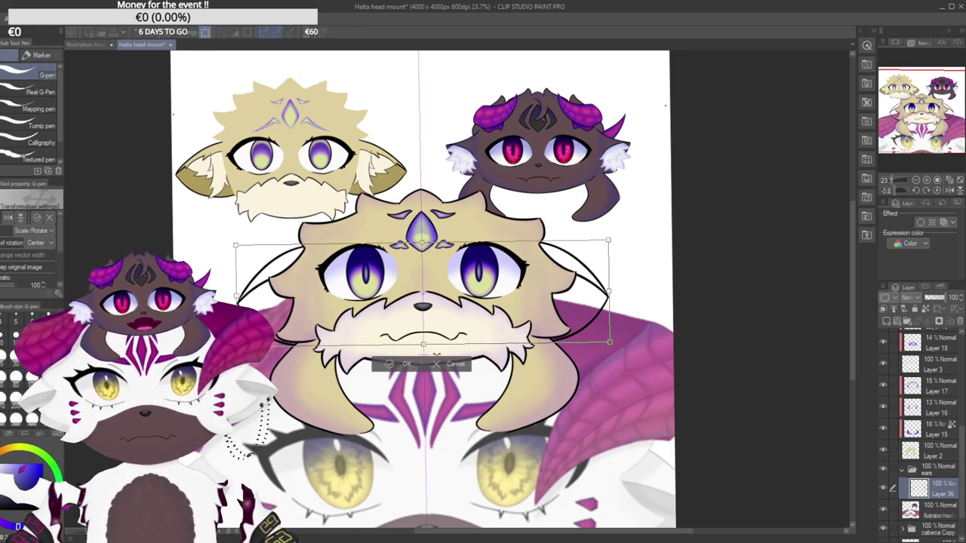
{"action": "left_click_drag", "start_coordinate": [609, 342], "coordinate": [599, 336]}
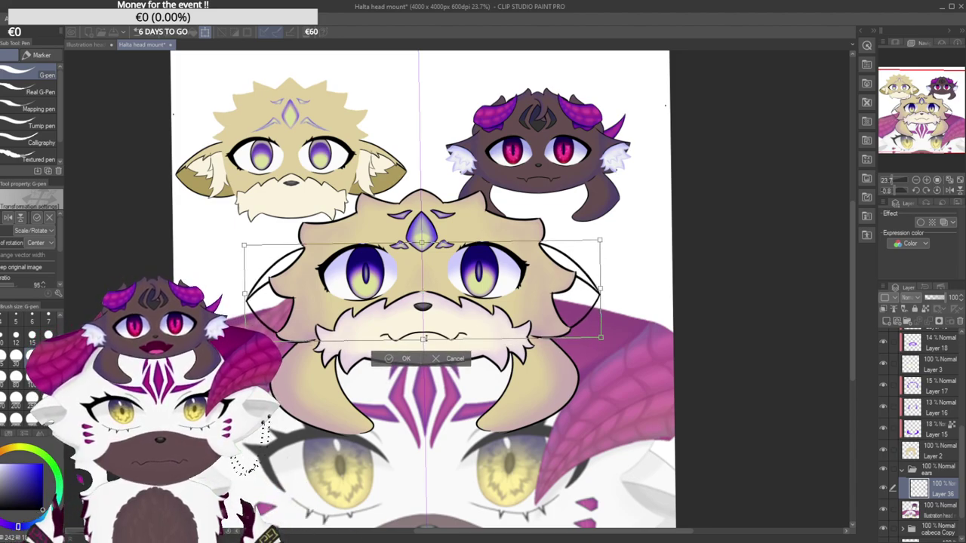
{"action": "key", "text": "Return"}
{"action": "mouse_move", "coordinate": [446, 423]}
{"action": "left_mouse_down"}
{"action": "mouse_move", "coordinate": [421, 448]}
{"action": "mouse_move", "coordinate": [441, 432]}
{"action": "left_mouse_up"}
{"action": "left_click", "coordinate": [420, 359]}
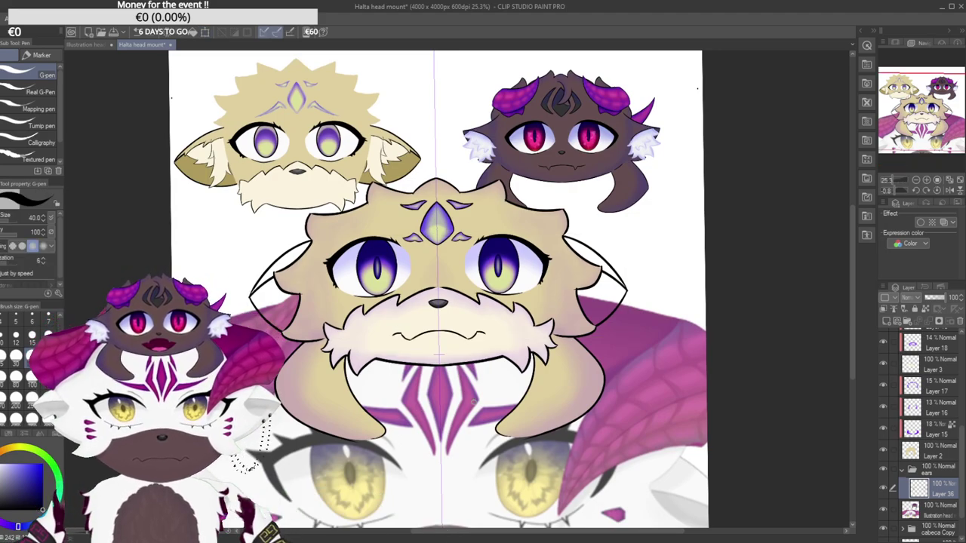
Trim the overlapping line ends around the outside of the ear tip with the Hard eraser at size 40.
{"action": "scroll", "coordinate": [653, 278], "scroll_direction": "up", "scroll_amount": 5}
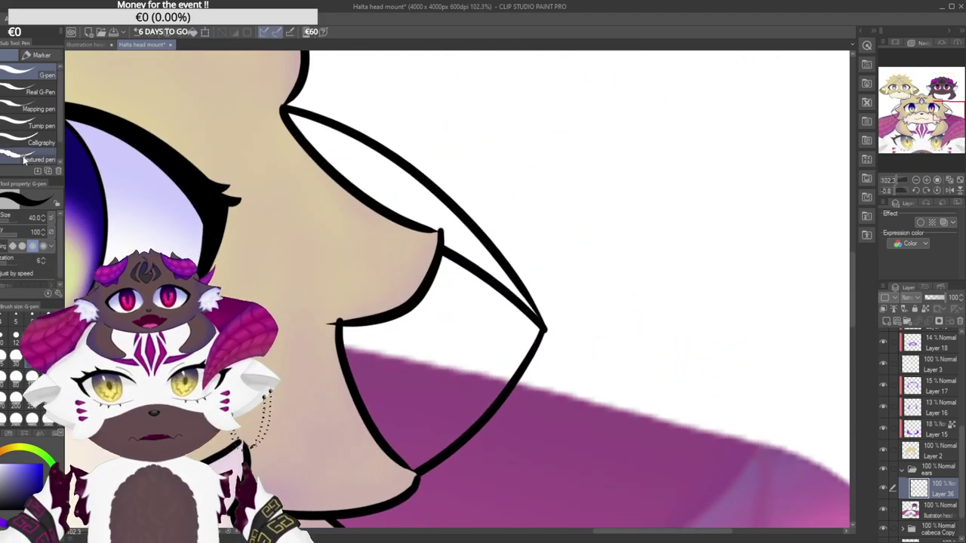
{"action": "key", "text": "e"}
{"action": "scroll", "coordinate": [581, 332], "scroll_direction": "up", "scroll_amount": 3}
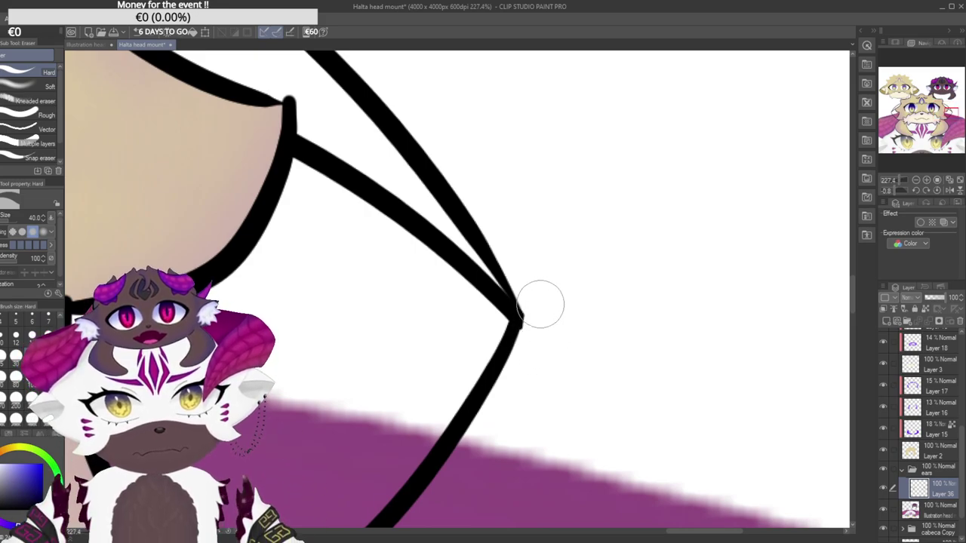
{"action": "scroll", "coordinate": [531, 302], "scroll_direction": "up", "scroll_amount": 2}
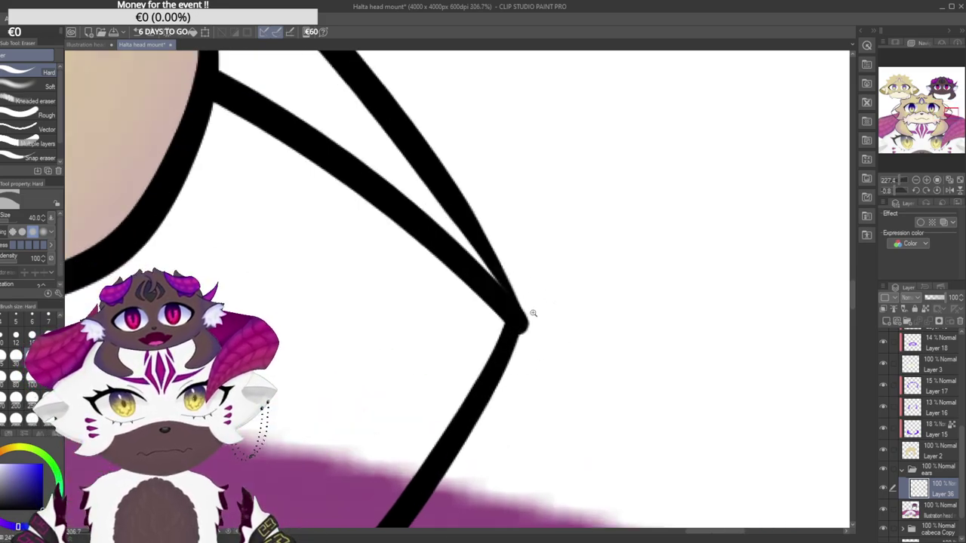
{"action": "mouse_move", "coordinate": [549, 300]}
{"action": "left_mouse_down"}
{"action": "mouse_move", "coordinate": [544, 361]}
{"action": "mouse_move", "coordinate": [544, 333]}
{"action": "left_mouse_up"}
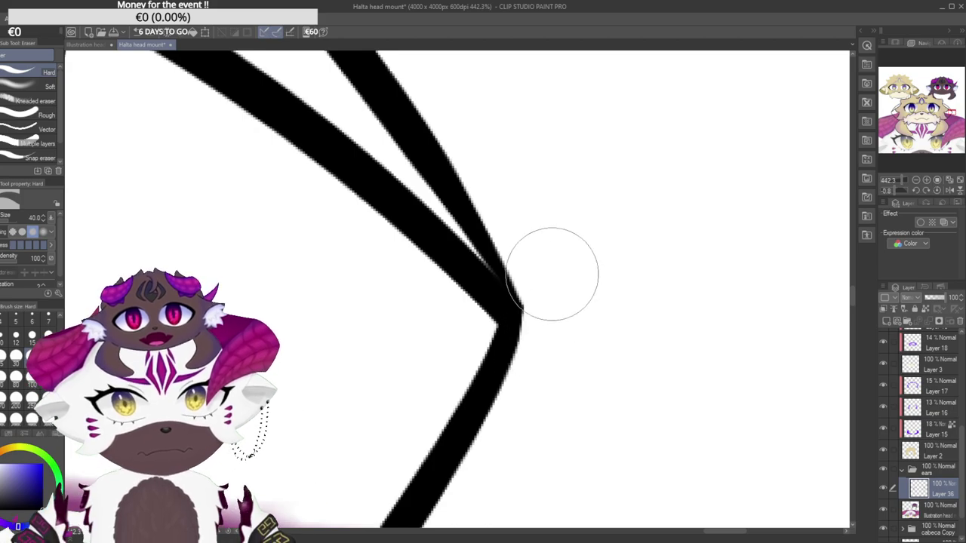
{"action": "mouse_move", "coordinate": [545, 288]}
{"action": "left_mouse_down"}
{"action": "mouse_move", "coordinate": [553, 318]}
{"action": "mouse_move", "coordinate": [397, 233]}
{"action": "mouse_move", "coordinate": [306, 272]}
{"action": "left_mouse_up"}
{"action": "scroll", "coordinate": [546, 345], "scroll_direction": "down", "scroll_amount": 2}
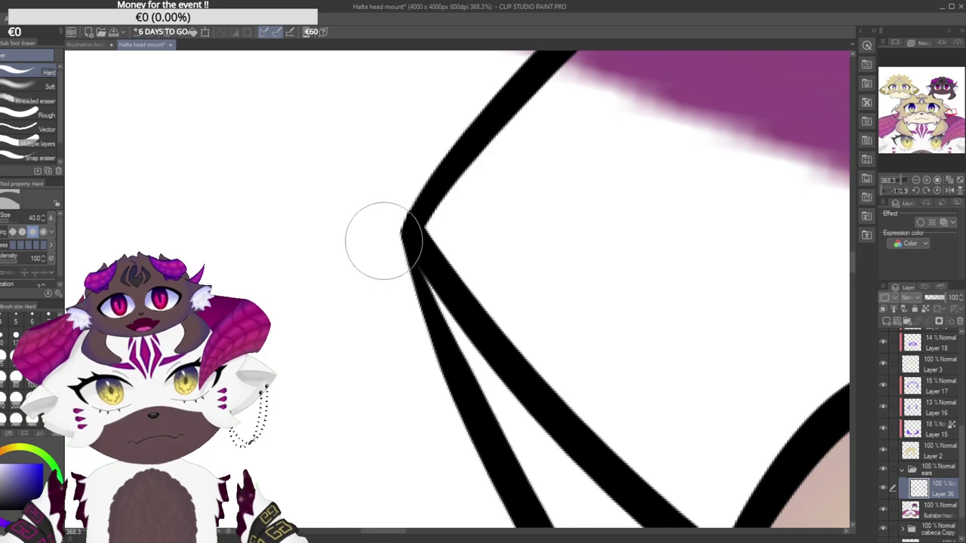
{"action": "left_click_drag", "start_coordinate": [399, 215], "coordinate": [362, 218]}
{"action": "mouse_move", "coordinate": [443, 223]}
{"action": "left_mouse_down"}
{"action": "mouse_move", "coordinate": [505, 243]}
{"action": "mouse_move", "coordinate": [511, 339]}
{"action": "left_mouse_up"}
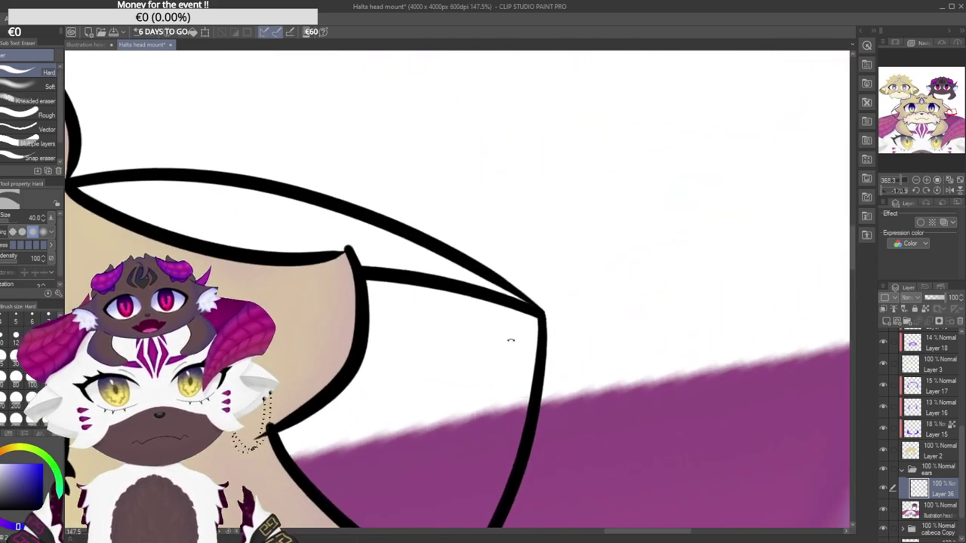
Add a new layer in the ears folder and place it below the ear outline layer, Layer 36.
{"action": "scroll", "coordinate": [510, 341], "scroll_direction": "up", "scroll_amount": 4}
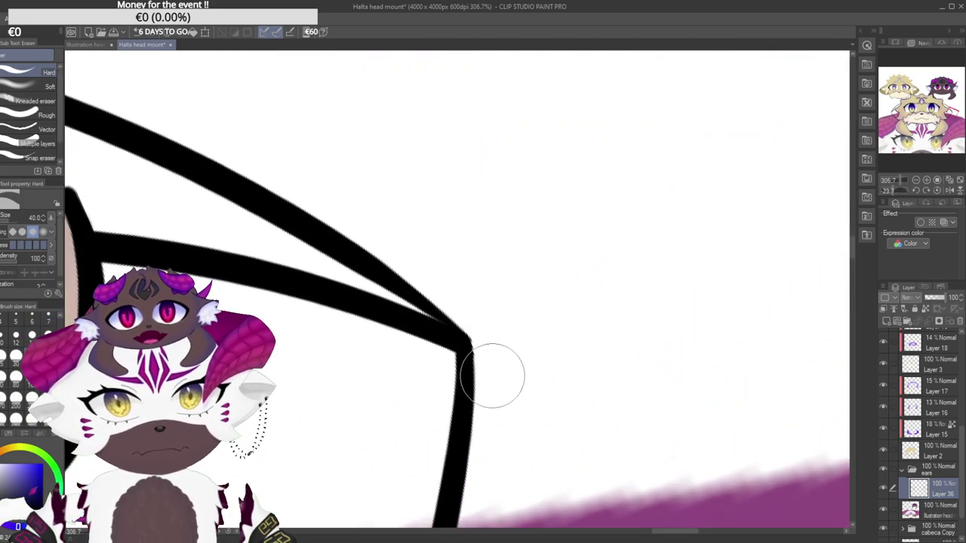
{"action": "scroll", "coordinate": [488, 334], "scroll_direction": "down", "scroll_amount": 6}
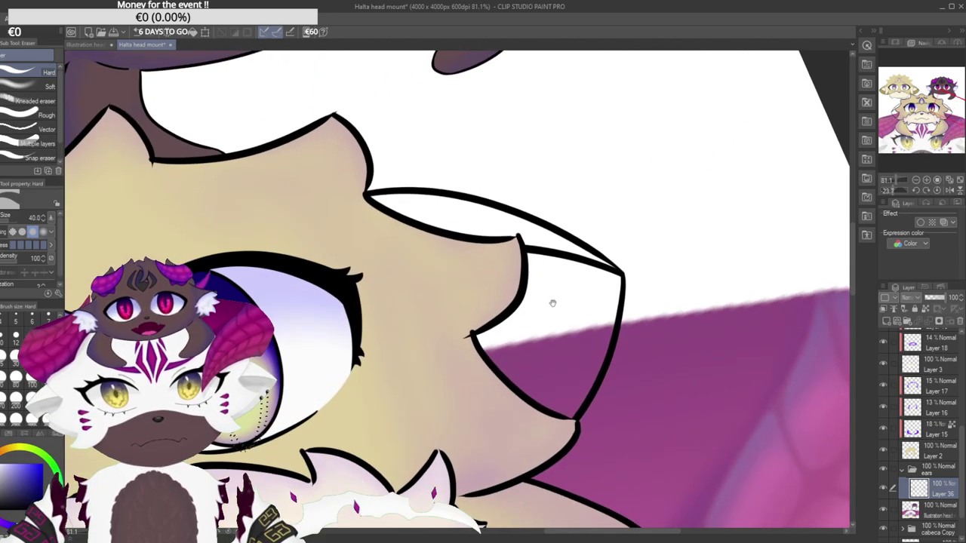
{"action": "scroll", "coordinate": [556, 310], "scroll_direction": "down", "scroll_amount": 8}
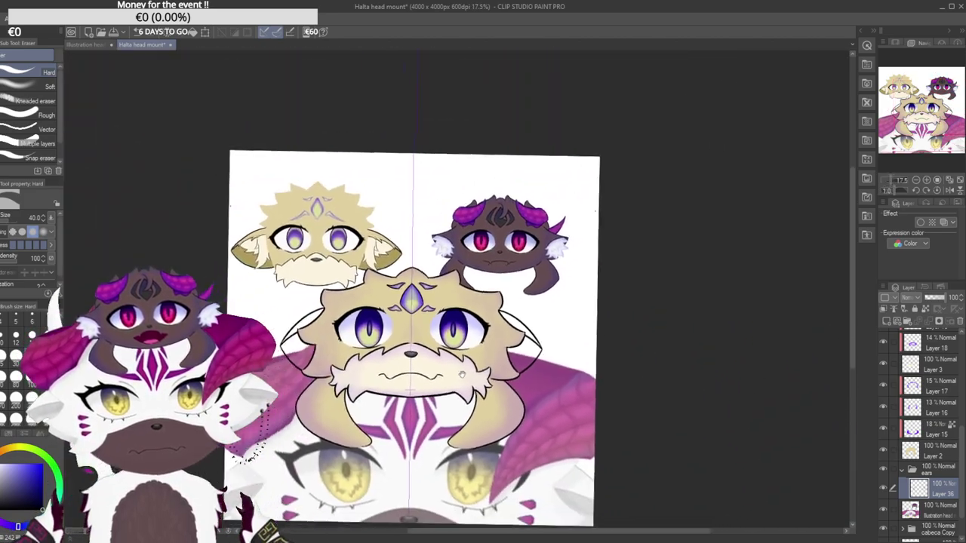
{"action": "left_click_drag", "start_coordinate": [462, 375], "coordinate": [492, 362]}
{"action": "scroll", "coordinate": [529, 331], "scroll_direction": "up", "scroll_amount": 4}
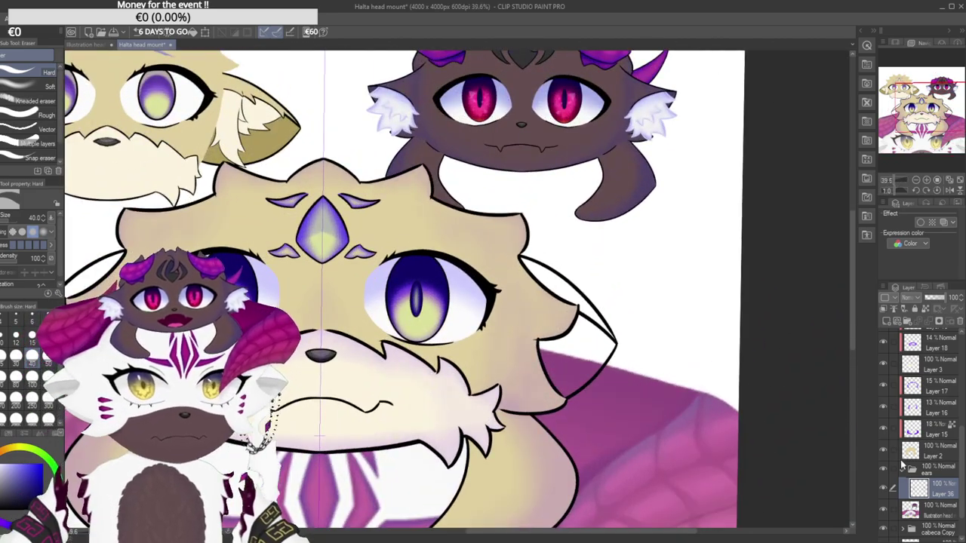
{"action": "left_click", "coordinate": [887, 323]}
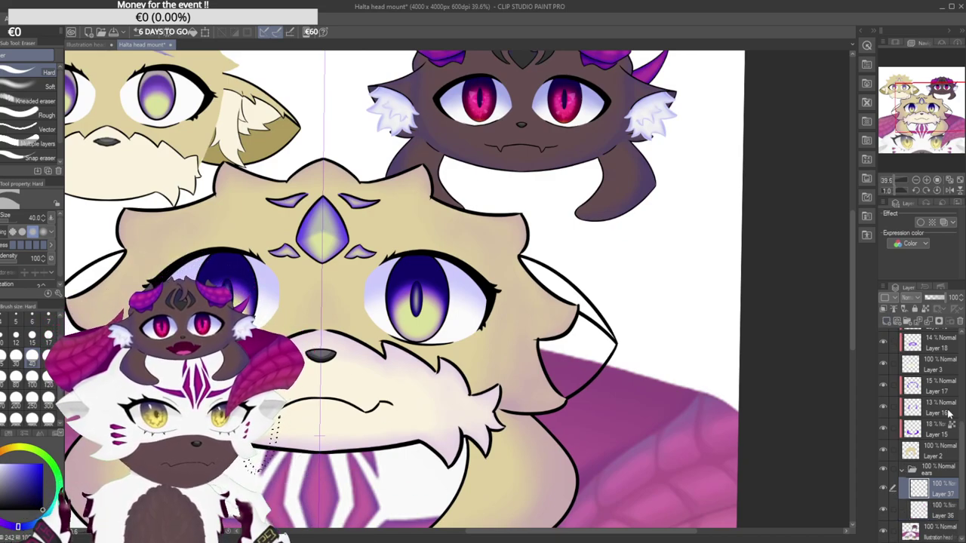
{"action": "left_click_drag", "start_coordinate": [938, 519], "coordinate": [936, 520]}
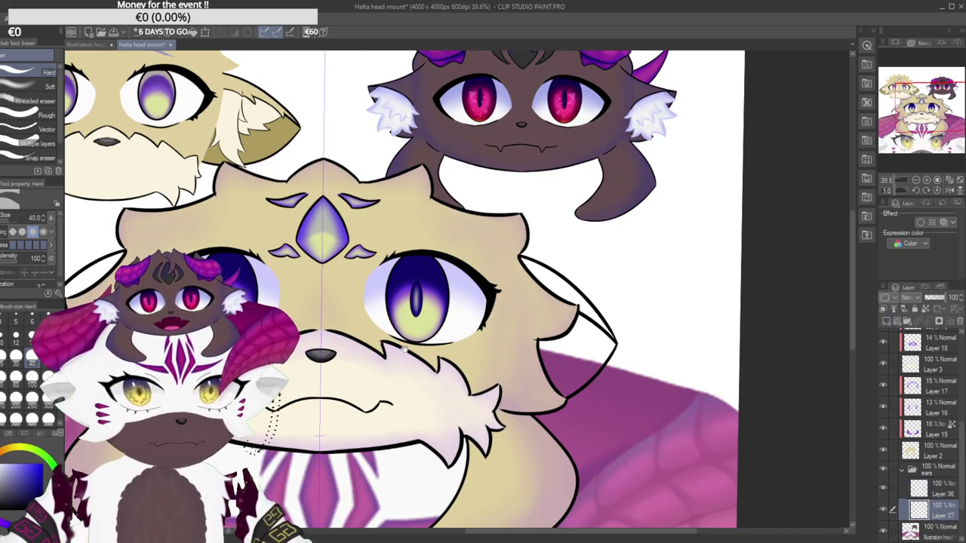
Set the Hard eraser size to 80 and switch to the G-pen.
{"action": "key", "text": "bracketleft"}
{"action": "key", "text": "bracketleft"}
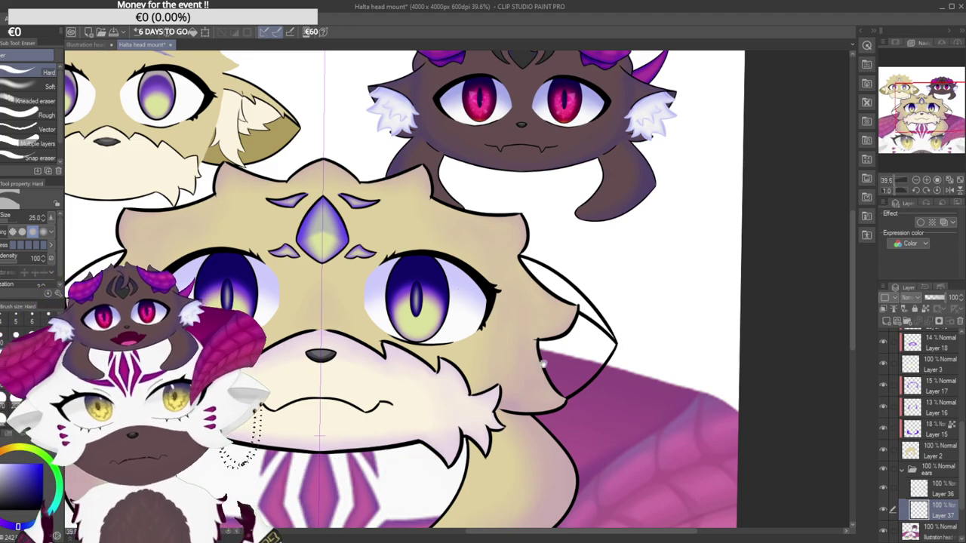
{"action": "scroll", "coordinate": [587, 359], "scroll_direction": "up", "scroll_amount": 3}
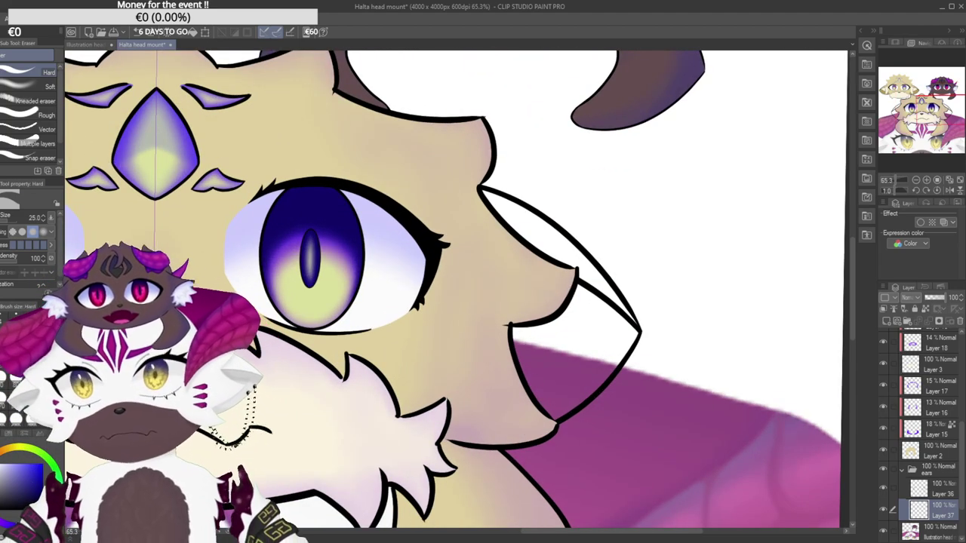
{"action": "key", "text": "bracketright"}
{"action": "key", "text": "bracketright"}
{"action": "key", "text": "bracketright"}
{"action": "key", "text": "bracketright"}
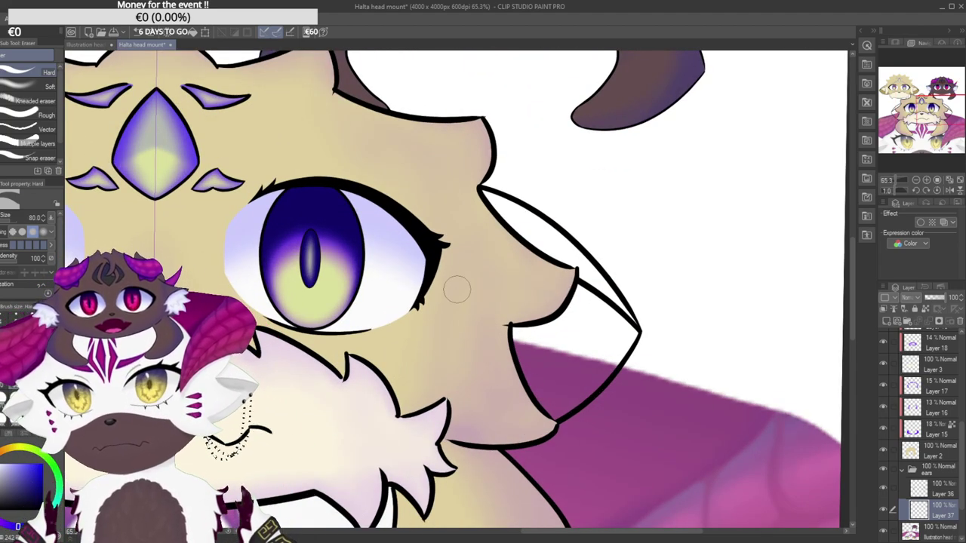
{"action": "key", "text": "p"}
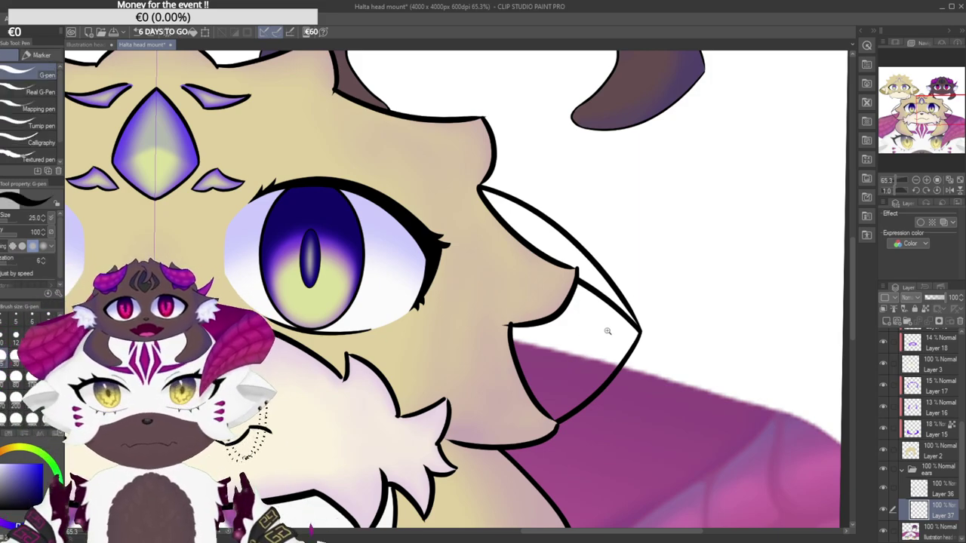
Try to outline a jagged fur tuft inside the large cream head's right-hand ear, from the outer edge to the cheek.
{"action": "scroll", "coordinate": [616, 330], "scroll_direction": "up", "scroll_amount": 1}
{"action": "scroll", "coordinate": [616, 330], "scroll_direction": "down", "scroll_amount": 5}
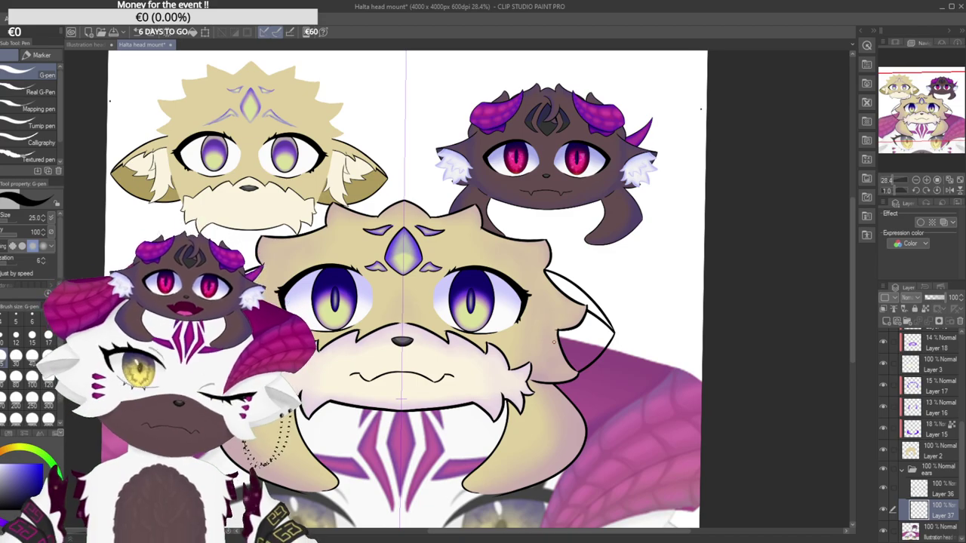
{"action": "left_click_drag", "start_coordinate": [594, 318], "coordinate": [602, 388]}
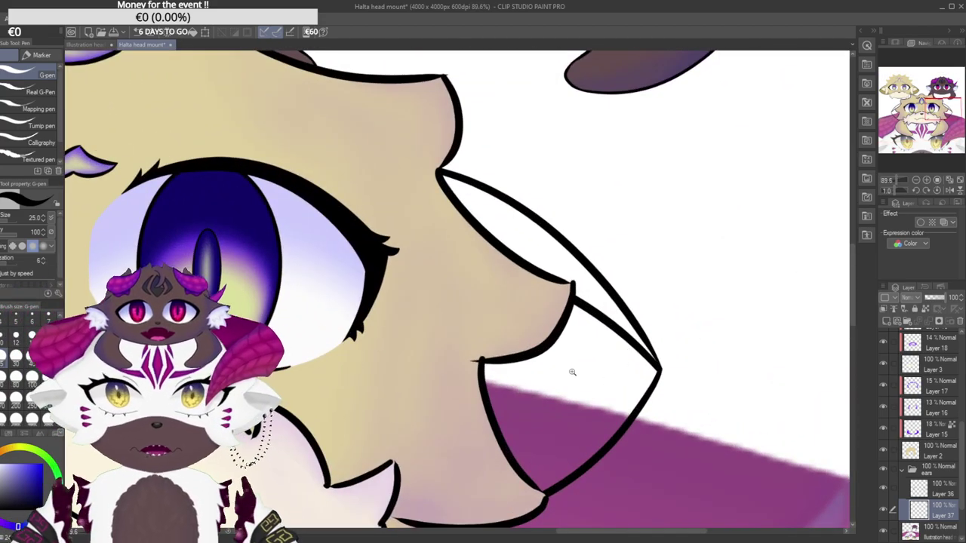
{"action": "scroll", "coordinate": [596, 381], "scroll_direction": "down", "scroll_amount": 4}
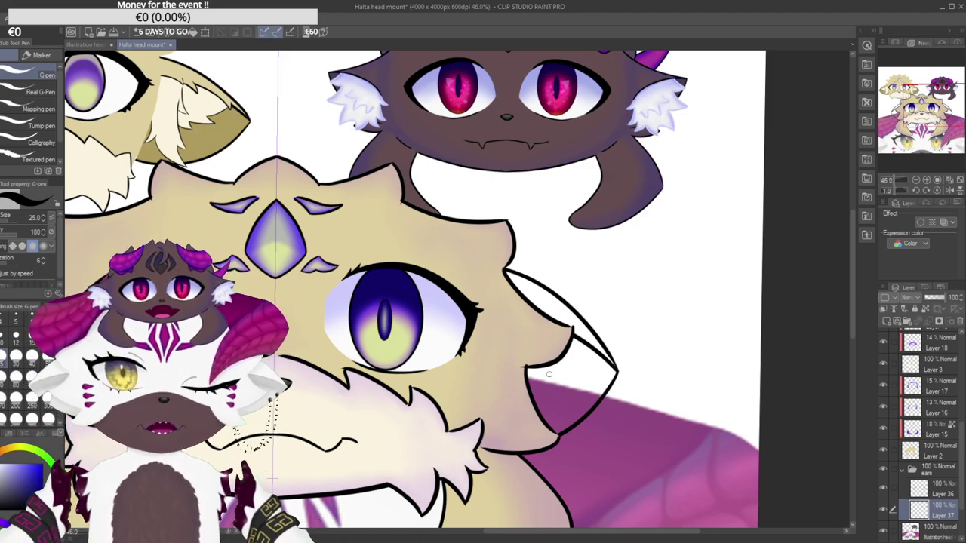
{"action": "left_click_drag", "start_coordinate": [435, 357], "coordinate": [450, 297]}
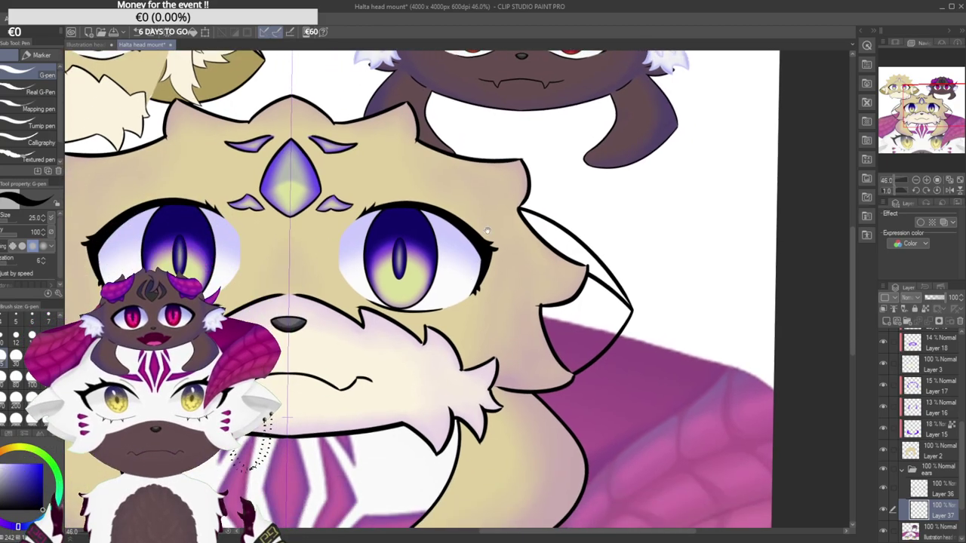
{"action": "left_click_drag", "start_coordinate": [493, 175], "coordinate": [480, 174]}
{"action": "left_click_drag", "start_coordinate": [446, 320], "coordinate": [429, 317]}
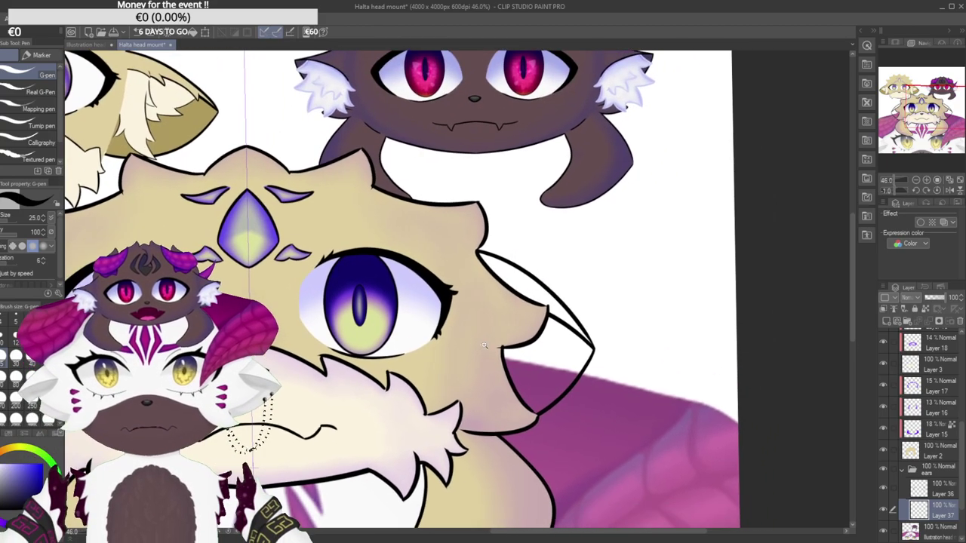
{"action": "left_click_drag", "start_coordinate": [527, 384], "coordinate": [554, 362]}
{"action": "mouse_move", "coordinate": [600, 275]}
{"action": "left_mouse_down"}
{"action": "mouse_move", "coordinate": [528, 324]}
{"action": "mouse_move", "coordinate": [588, 302]}
{"action": "left_mouse_up"}
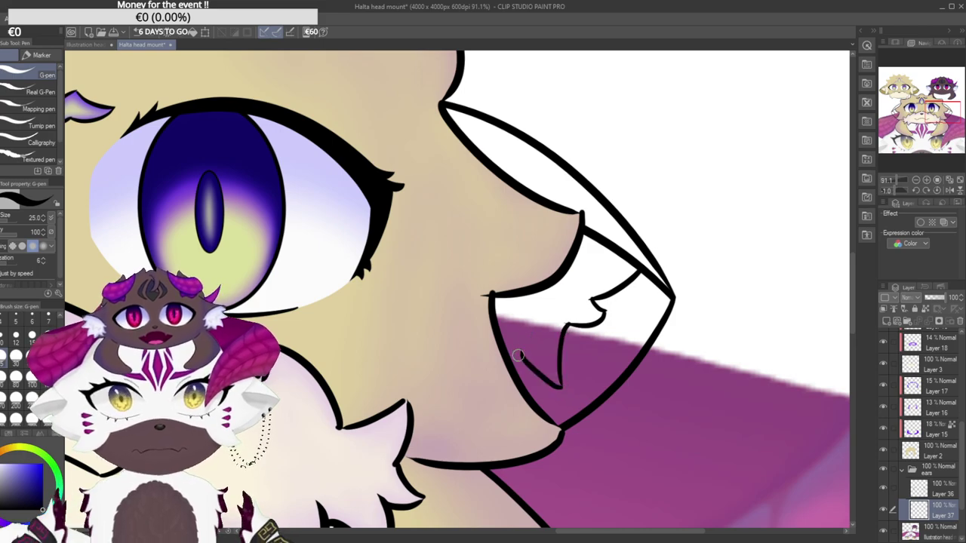
{"action": "left_click_drag", "start_coordinate": [508, 398], "coordinate": [466, 421]}
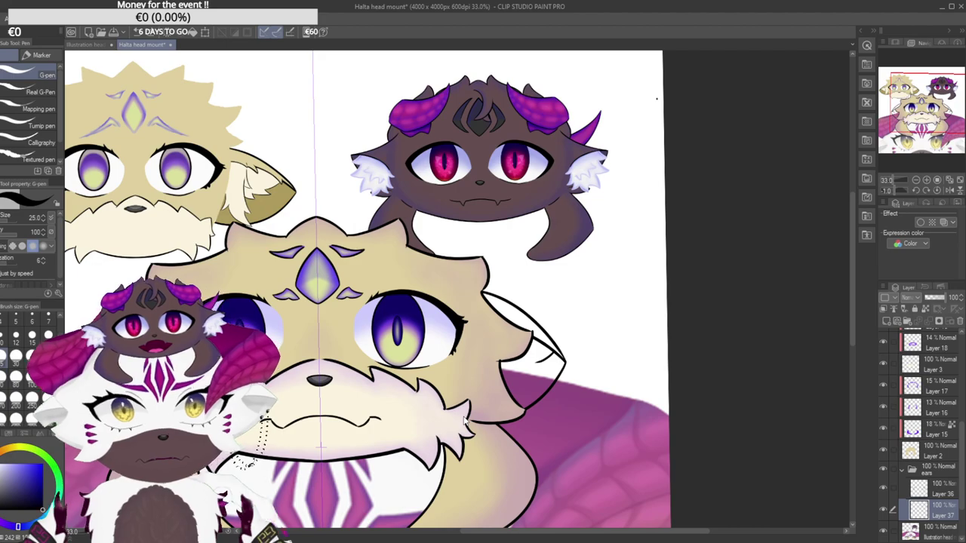
Redraw the inner-ear fur's first curved stroke from the upper fold near the ear tip, ending in a pointed tuft.
{"action": "mouse_move", "coordinate": [545, 381]}
{"action": "left_mouse_down"}
{"action": "mouse_move", "coordinate": [584, 355]}
{"action": "mouse_move", "coordinate": [550, 397]}
{"action": "mouse_move", "coordinate": [477, 388]}
{"action": "left_mouse_up"}
{"action": "key", "text": "ctrl+z"}
{"action": "left_click_drag", "start_coordinate": [601, 356], "coordinate": [498, 384]}
{"action": "key", "text": "ctrl+z"}
{"action": "left_click_drag", "start_coordinate": [600, 354], "coordinate": [518, 394]}
{"action": "key", "text": "ctrl+z"}
{"action": "mouse_move", "coordinate": [602, 334]}
{"action": "left_mouse_down"}
{"action": "mouse_move", "coordinate": [458, 261]}
{"action": "mouse_move", "coordinate": [396, 386]}
{"action": "mouse_move", "coordinate": [465, 451]}
{"action": "left_mouse_up"}
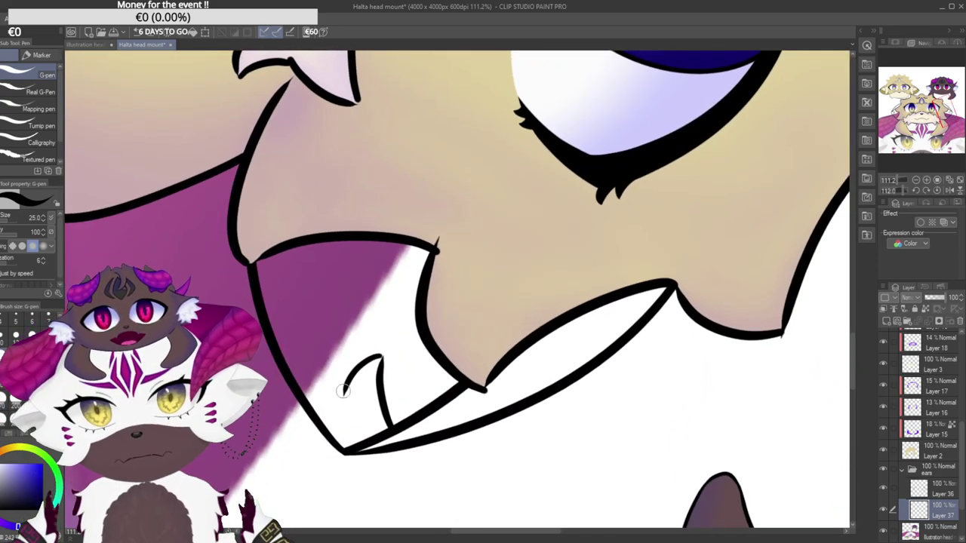
Try several versions of the next curved fur stroke running from the small notch toward the inner part of the ear.
{"action": "key", "text": "ctrl+z"}
{"action": "left_click_drag", "start_coordinate": [343, 392], "coordinate": [338, 286]}
{"action": "key", "text": "ctrl+z"}
{"action": "left_click_drag", "start_coordinate": [343, 392], "coordinate": [337, 285]}
{"action": "key", "text": "ctrl+z"}
{"action": "left_click_drag", "start_coordinate": [343, 396], "coordinate": [347, 286]}
{"action": "key", "text": "ctrl+z"}
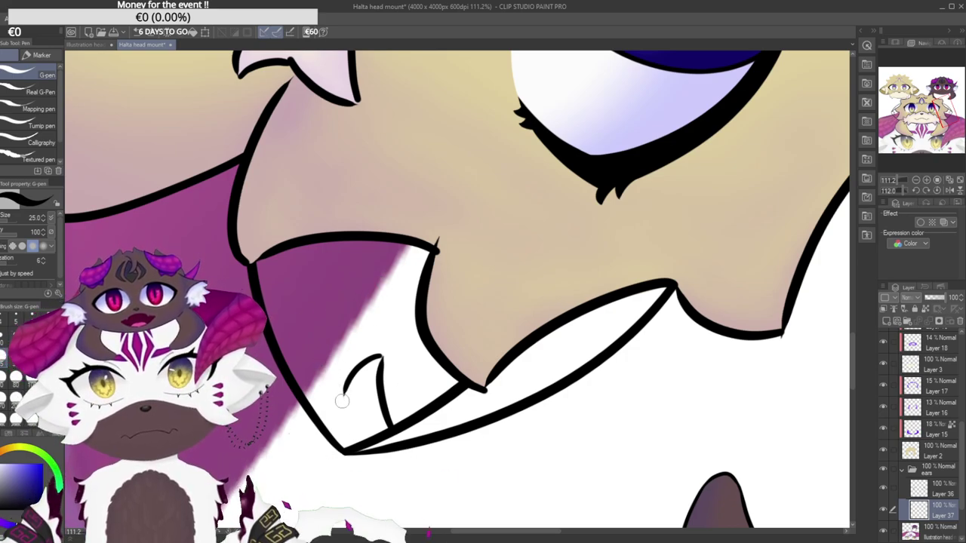
{"action": "left_click_drag", "start_coordinate": [343, 392], "coordinate": [332, 297]}
{"action": "key", "text": "ctrl+z"}
{"action": "left_click_drag", "start_coordinate": [343, 393], "coordinate": [332, 297]}
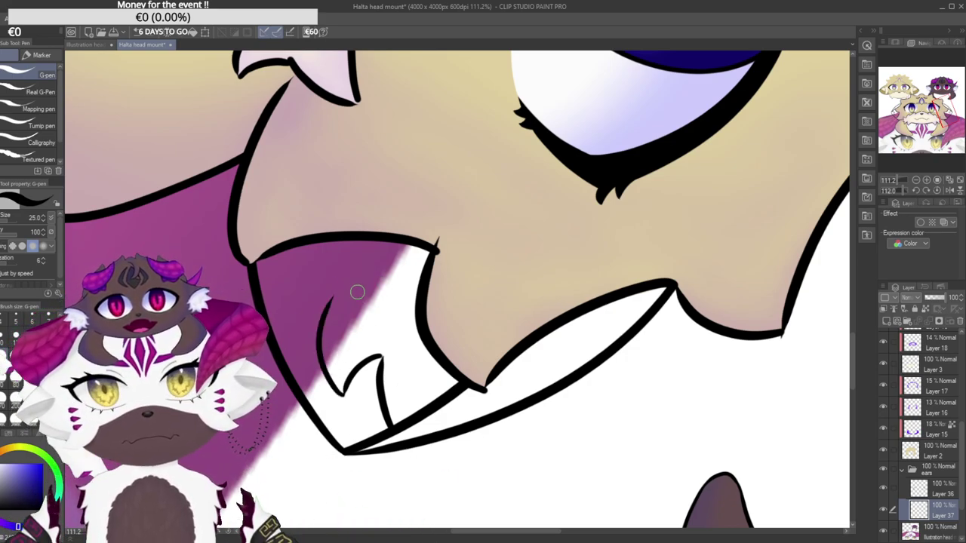
{"action": "key", "text": "ctrl+z"}
{"action": "left_click_drag", "start_coordinate": [343, 392], "coordinate": [332, 302]}
{"action": "key", "text": "ctrl+z"}
{"action": "left_click_drag", "start_coordinate": [343, 392], "coordinate": [332, 305]}
{"action": "key", "text": "ctrl+z"}
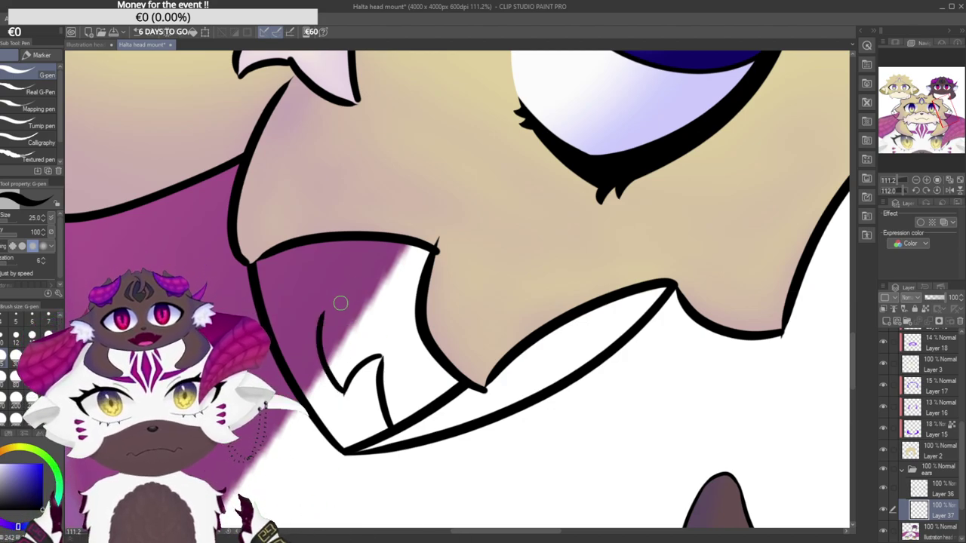
{"action": "left_click_drag", "start_coordinate": [321, 176], "coordinate": [317, 415]}
{"action": "left_click_drag", "start_coordinate": [540, 275], "coordinate": [529, 333]}
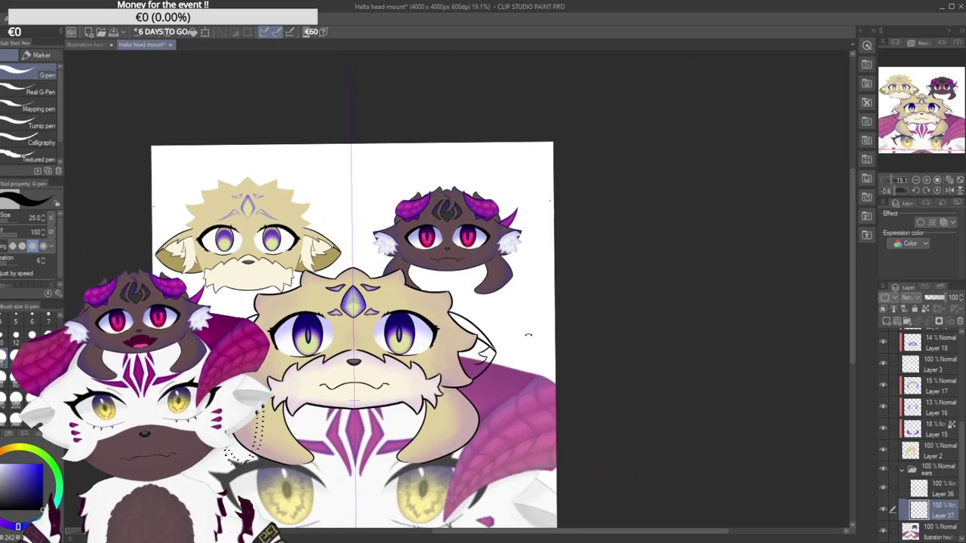
Redraw the small notch beneath the first fur stroke near the ear tip.
{"action": "scroll", "coordinate": [483, 365], "scroll_direction": "up", "scroll_amount": 3}
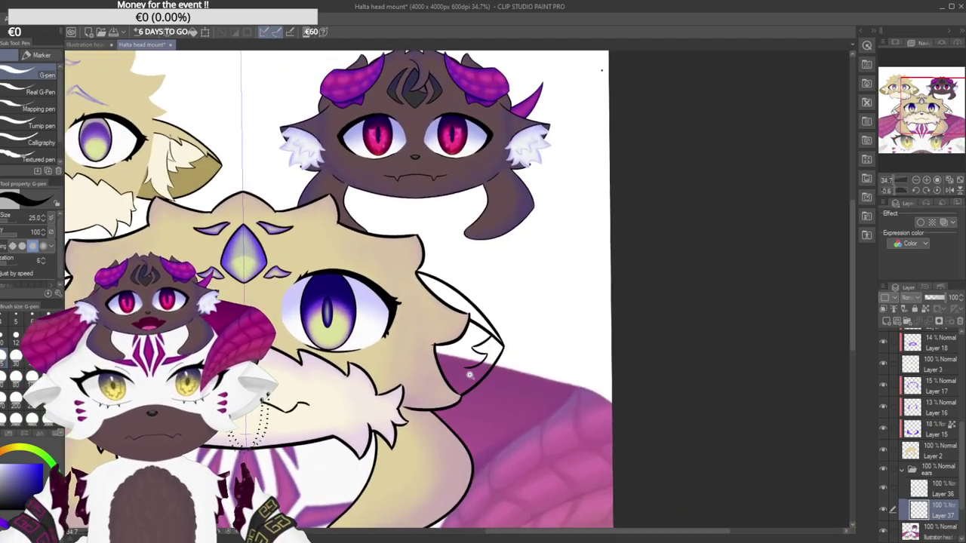
{"action": "scroll", "coordinate": [486, 367], "scroll_direction": "up", "scroll_amount": 5}
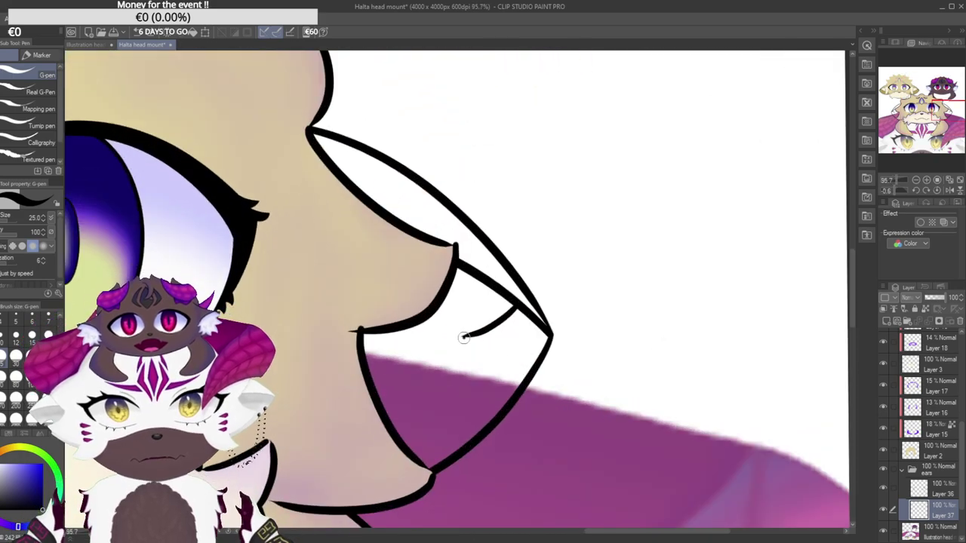
{"action": "mouse_move", "coordinate": [400, 398]}
{"action": "left_mouse_down"}
{"action": "mouse_move", "coordinate": [390, 397]}
{"action": "mouse_move", "coordinate": [422, 392]}
{"action": "left_mouse_up"}
{"action": "key", "text": "ctrl+z"}
{"action": "left_click_drag", "start_coordinate": [562, 290], "coordinate": [506, 322]}
{"action": "scroll", "coordinate": [540, 320], "scroll_direction": "down", "scroll_amount": 10}
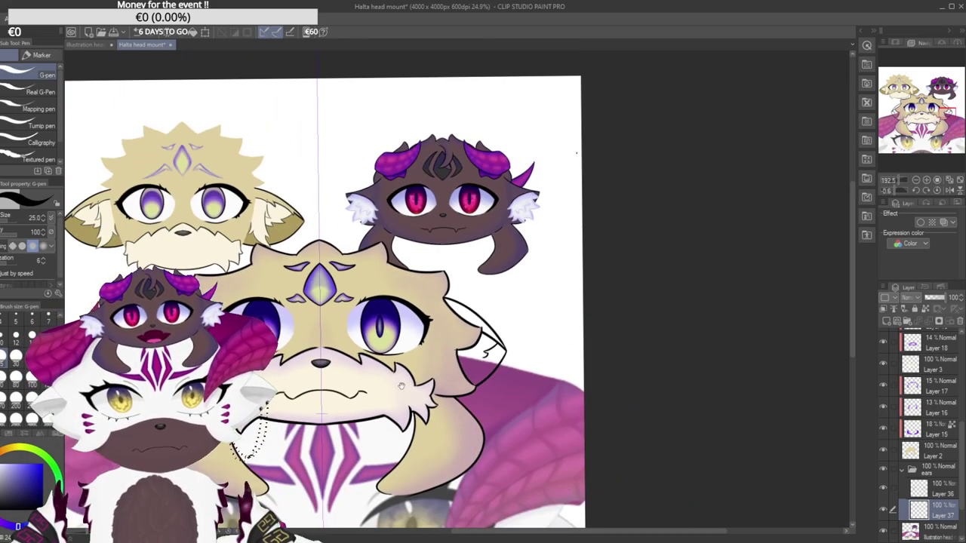
{"action": "scroll", "coordinate": [491, 375], "scroll_direction": "up", "scroll_amount": 5}
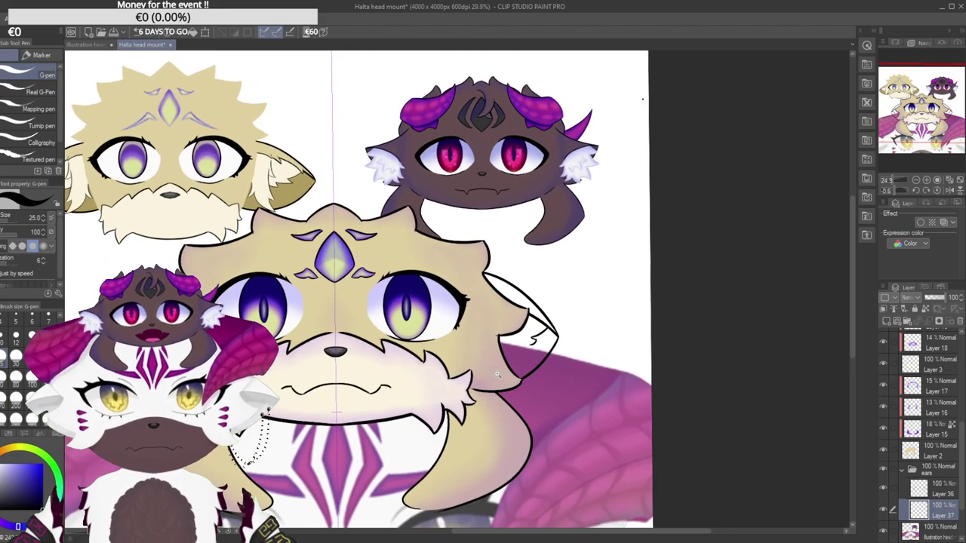
Rework the fur notch and its adjoining curved stroke toward the middle of the ear until the line flows smoothly.
{"action": "left_click_drag", "start_coordinate": [596, 298], "coordinate": [558, 302]}
{"action": "mouse_move", "coordinate": [571, 233]}
{"action": "left_mouse_down"}
{"action": "mouse_move", "coordinate": [427, 253]}
{"action": "mouse_move", "coordinate": [403, 388]}
{"action": "mouse_move", "coordinate": [428, 401]}
{"action": "left_mouse_up"}
{"action": "scroll", "coordinate": [386, 383], "scroll_direction": "up", "scroll_amount": 3}
{"action": "mouse_move", "coordinate": [346, 442]}
{"action": "left_mouse_down"}
{"action": "mouse_move", "coordinate": [403, 339]}
{"action": "mouse_move", "coordinate": [422, 430]}
{"action": "mouse_move", "coordinate": [417, 450]}
{"action": "left_mouse_up"}
{"action": "key", "text": "ctrl+z"}
{"action": "left_click_drag", "start_coordinate": [411, 404], "coordinate": [436, 364]}
{"action": "key", "text": "ctrl+z"}
{"action": "left_click_drag", "start_coordinate": [424, 467], "coordinate": [416, 378]}
{"action": "key", "text": "ctrl+z"}
{"action": "left_click_drag", "start_coordinate": [422, 471], "coordinate": [435, 376]}
{"action": "key", "text": "ctrl+z"}
{"action": "mouse_move", "coordinate": [420, 468]}
{"action": "left_mouse_down"}
{"action": "mouse_move", "coordinate": [418, 406]}
{"action": "mouse_move", "coordinate": [430, 384]}
{"action": "left_mouse_up"}
{"action": "key", "text": "ctrl+z"}
{"action": "mouse_move", "coordinate": [422, 470]}
{"action": "left_mouse_down"}
{"action": "mouse_move", "coordinate": [413, 399]}
{"action": "mouse_move", "coordinate": [430, 385]}
{"action": "mouse_move", "coordinate": [415, 400]}
{"action": "mouse_move", "coordinate": [432, 389]}
{"action": "mouse_move", "coordinate": [420, 469]}
{"action": "mouse_move", "coordinate": [427, 397]}
{"action": "left_mouse_up"}
{"action": "key", "text": "ctrl+z"}
{"action": "key", "text": "ctrl+z"}
{"action": "key", "text": "ctrl+z"}
{"action": "key", "text": "ctrl+z"}
{"action": "left_click_drag", "start_coordinate": [432, 479], "coordinate": [424, 380]}
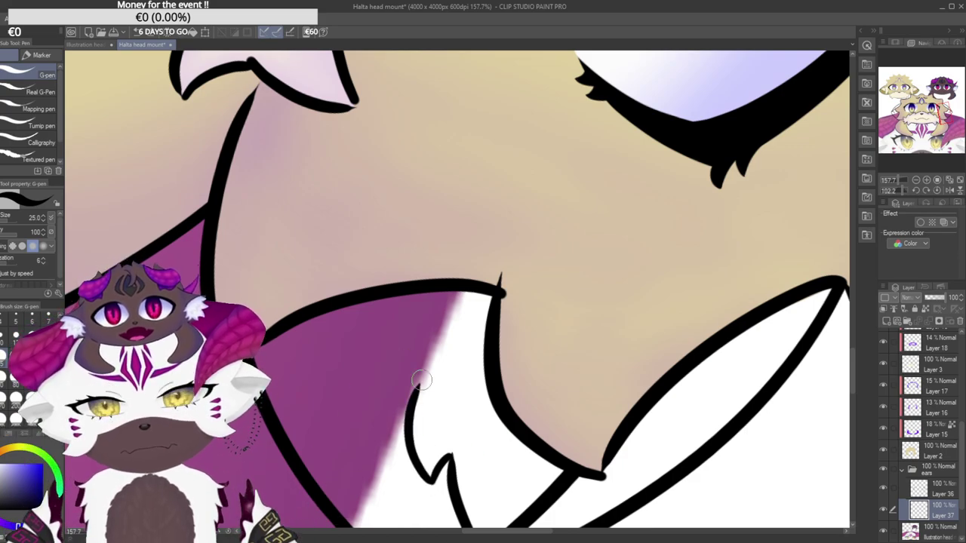
{"action": "left_click_drag", "start_coordinate": [303, 245], "coordinate": [424, 450]}
{"action": "scroll", "coordinate": [423, 450], "scroll_direction": "down", "scroll_amount": 10}
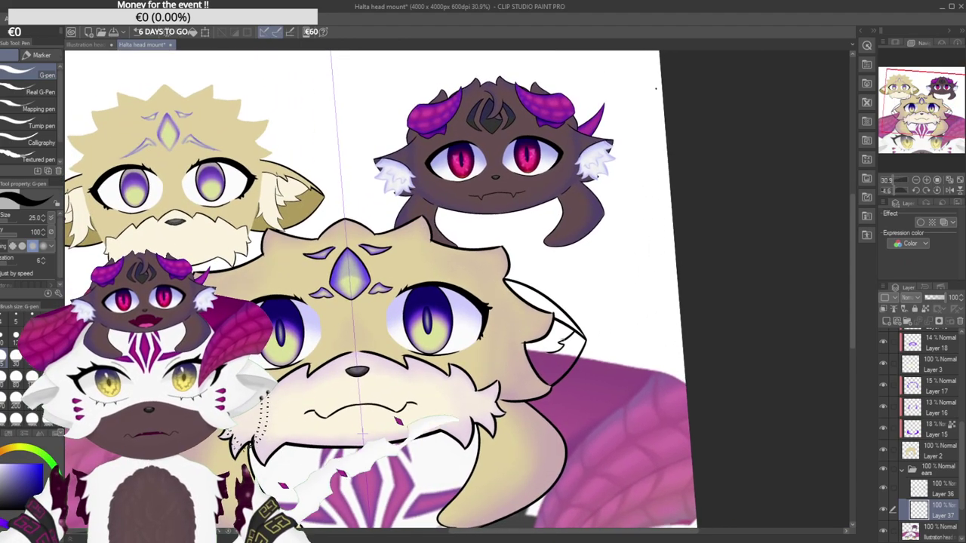
{"action": "scroll", "coordinate": [517, 331], "scroll_direction": "up", "scroll_amount": 5}
{"action": "scroll", "coordinate": [570, 392], "scroll_direction": "up", "scroll_amount": 3}
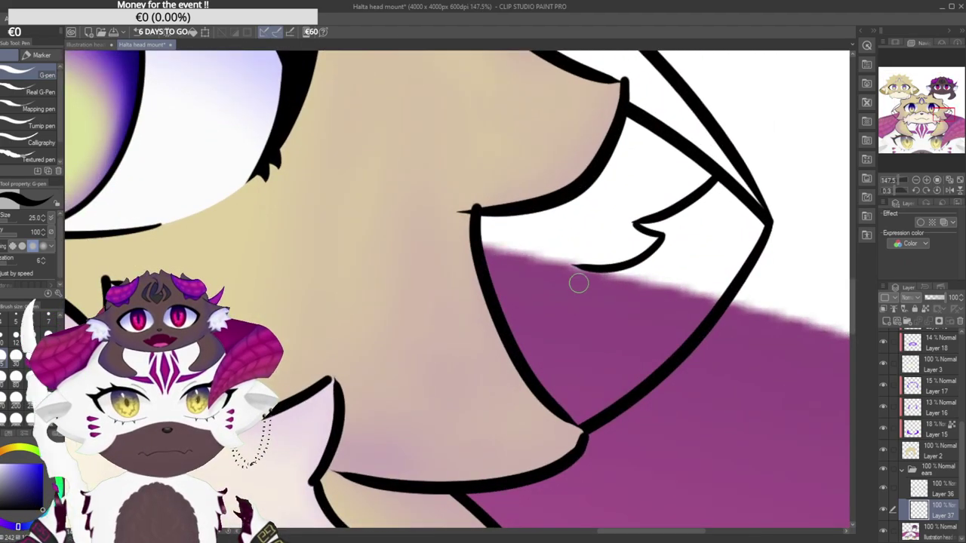
Extend the inner-ear fur line with a second small hooked tuft in the middle of the ear.
{"action": "key", "text": "ctrl+z"}
{"action": "left_click_drag", "start_coordinate": [588, 245], "coordinate": [585, 315]}
{"action": "mouse_move", "coordinate": [584, 314]}
{"action": "left_mouse_down"}
{"action": "mouse_move", "coordinate": [575, 324]}
{"action": "mouse_move", "coordinate": [549, 310]}
{"action": "mouse_move", "coordinate": [526, 355]}
{"action": "mouse_move", "coordinate": [511, 314]}
{"action": "left_mouse_up"}
{"action": "key", "text": "ctrl+z"}
{"action": "left_click_drag", "start_coordinate": [525, 355], "coordinate": [511, 317]}
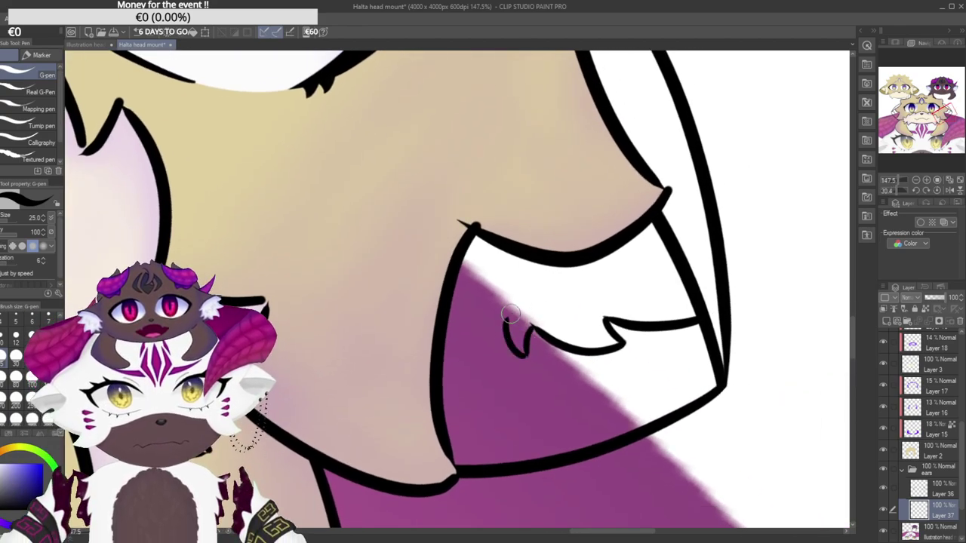
{"action": "mouse_move", "coordinate": [460, 248]}
{"action": "left_mouse_down"}
{"action": "mouse_move", "coordinate": [423, 312]}
{"action": "mouse_move", "coordinate": [435, 270]}
{"action": "left_mouse_up"}
{"action": "scroll", "coordinate": [433, 268], "scroll_direction": "down", "scroll_amount": 5}
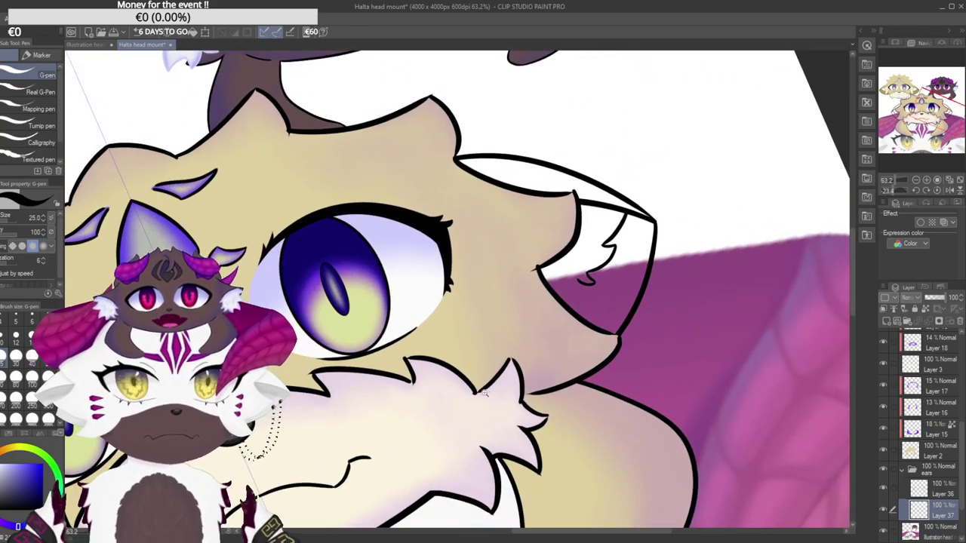
Draw a small two-stroke fur notch below the cheek's pointed tip and a long fur stroke running down from it inside the ear.
{"action": "left_click_drag", "start_coordinate": [484, 392], "coordinate": [453, 403]}
{"action": "left_click_drag", "start_coordinate": [550, 399], "coordinate": [499, 426]}
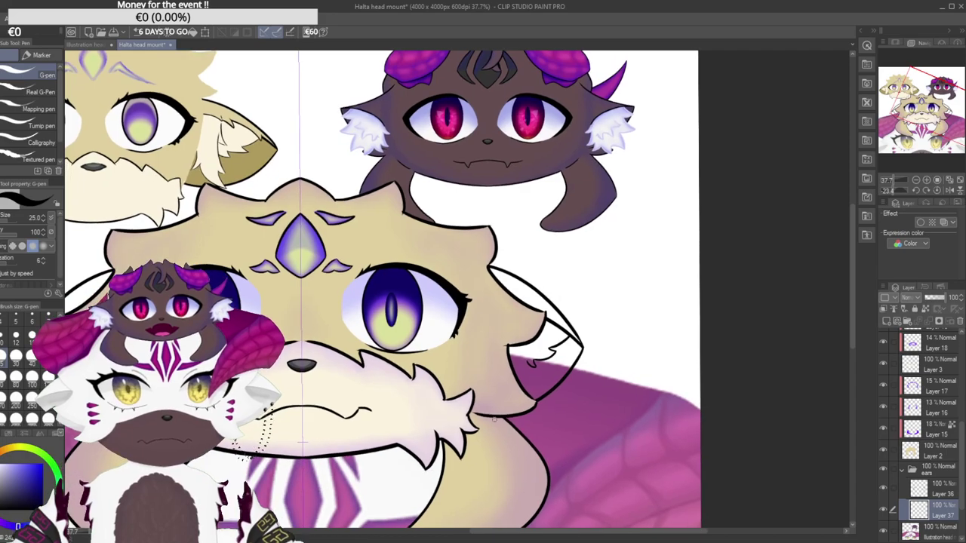
{"action": "left_click_drag", "start_coordinate": [448, 382], "coordinate": [483, 382]}
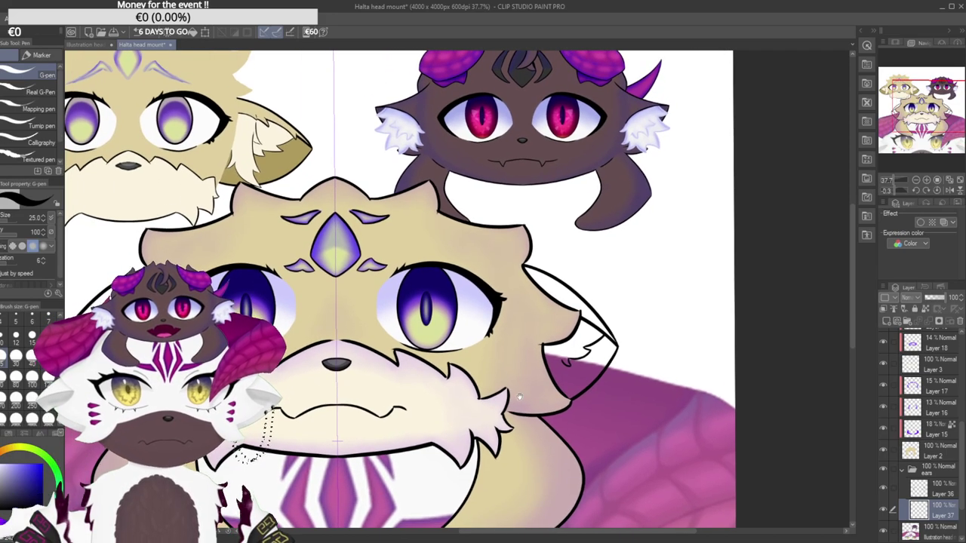
{"action": "scroll", "coordinate": [482, 381], "scroll_direction": "up", "scroll_amount": 5}
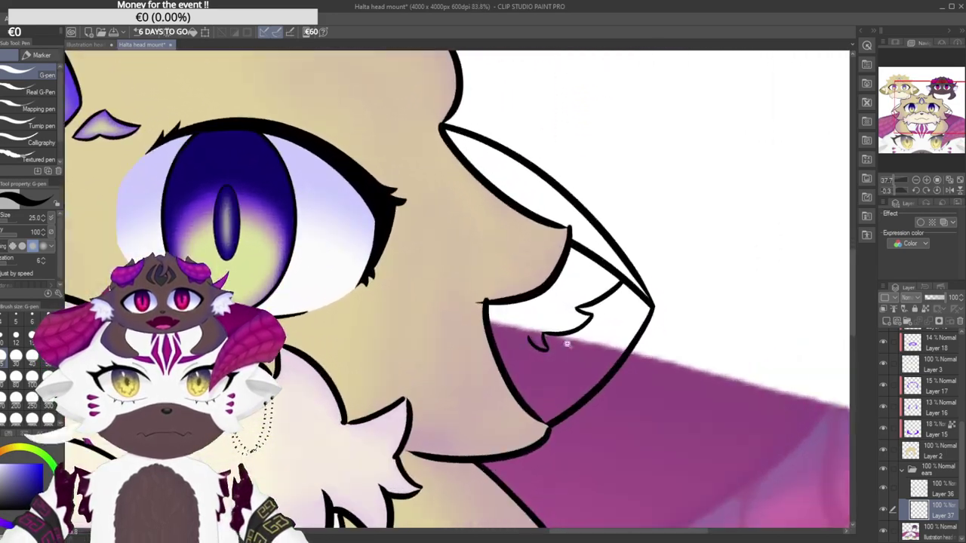
{"action": "mouse_move", "coordinate": [523, 302]}
{"action": "left_mouse_down"}
{"action": "mouse_move", "coordinate": [532, 317]}
{"action": "mouse_move", "coordinate": [515, 321]}
{"action": "mouse_move", "coordinate": [527, 354]}
{"action": "left_mouse_up"}
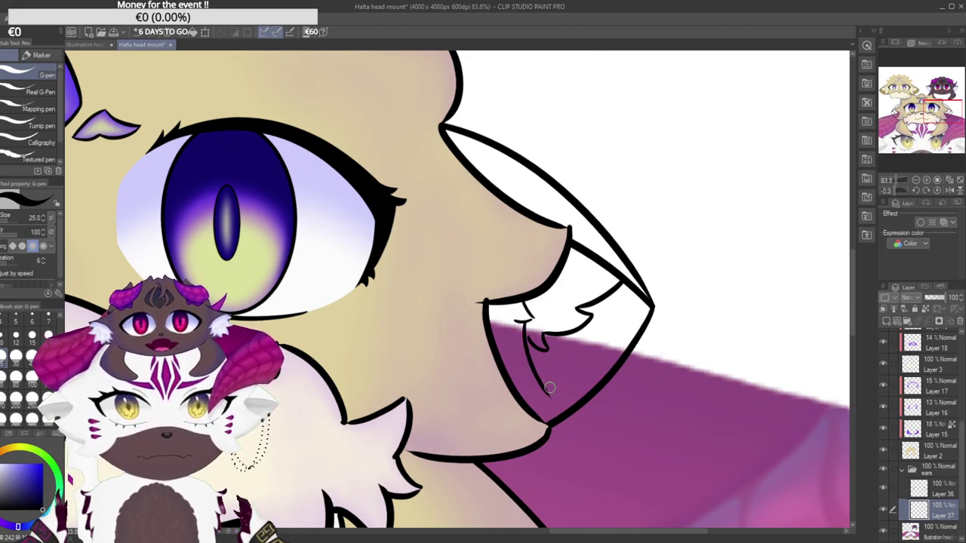
{"action": "left_click_drag", "start_coordinate": [529, 319], "coordinate": [524, 317]}
{"action": "left_click_drag", "start_coordinate": [524, 320], "coordinate": [534, 384]}
Try another version of the long downward fur stroke with a short stroke beside the ear's inner edge, and undo both.
{"action": "key", "text": "ctrl+z"}
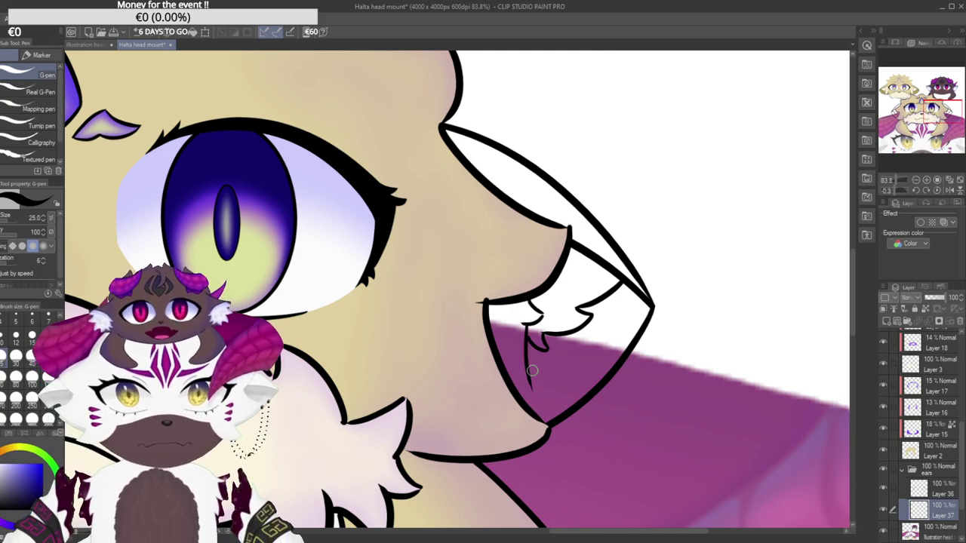
{"action": "left_click_drag", "start_coordinate": [499, 371], "coordinate": [477, 376]}
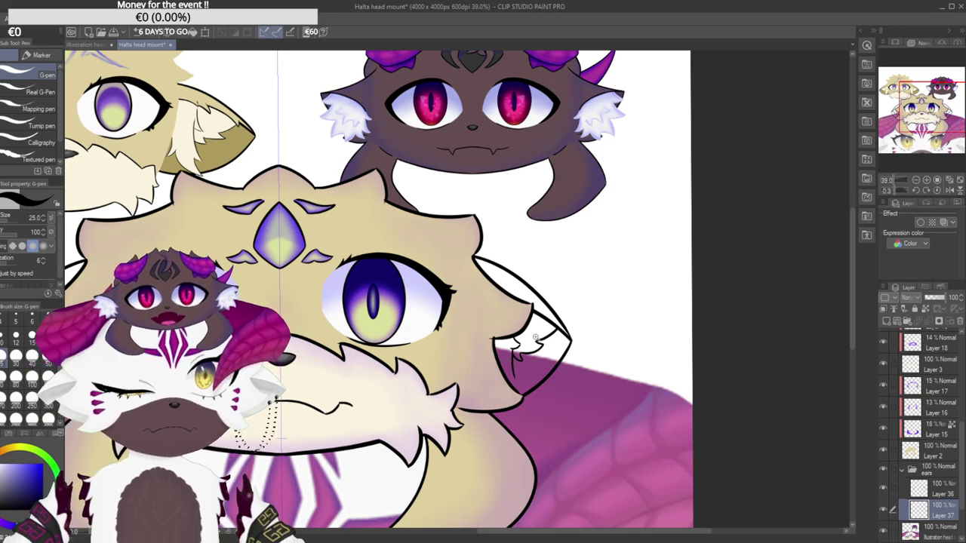
{"action": "scroll", "coordinate": [507, 361], "scroll_direction": "up", "scroll_amount": 5}
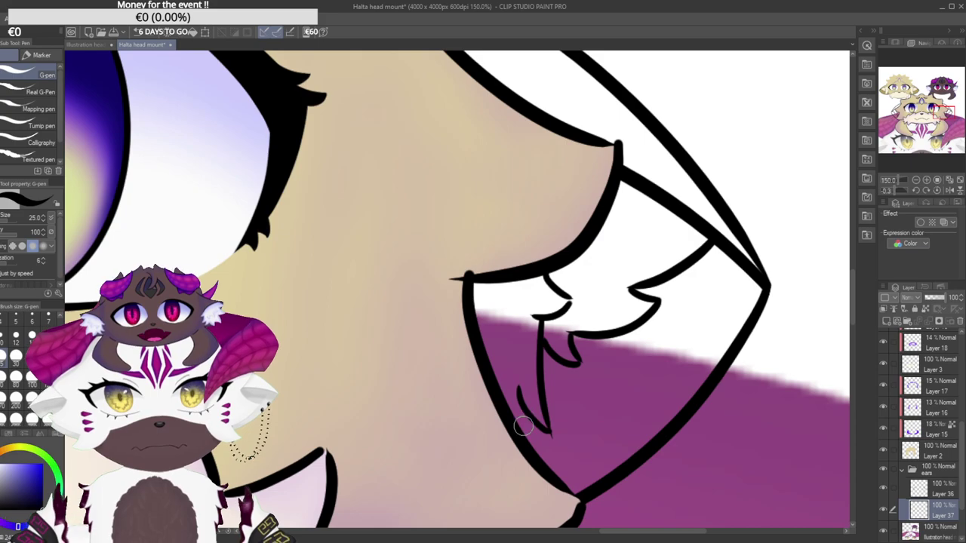
{"action": "scroll", "coordinate": [515, 451], "scroll_direction": "down", "scroll_amount": 4}
{"action": "scroll", "coordinate": [516, 450], "scroll_direction": "up", "scroll_amount": 4}
{"action": "key", "text": "ctrl+z"}
{"action": "key", "text": "ctrl+z"}
{"action": "key", "text": "ctrl+z"}
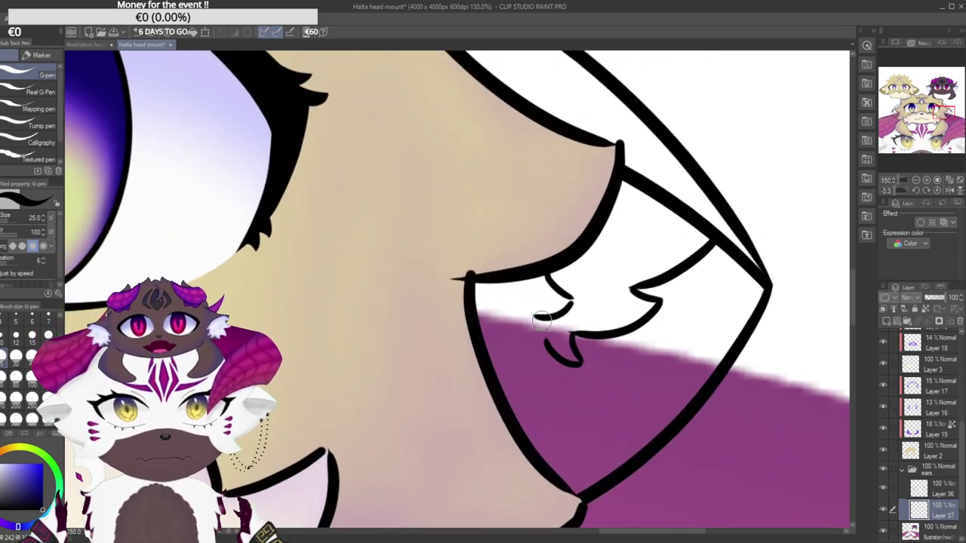
Redraw the long fur stroke so it curves from the upper notch down toward the lower part of the ear.
{"action": "left_click_drag", "start_coordinate": [540, 316], "coordinate": [569, 405]}
{"action": "key", "text": "ctrl+z"}
{"action": "left_click_drag", "start_coordinate": [542, 317], "coordinate": [570, 410]}
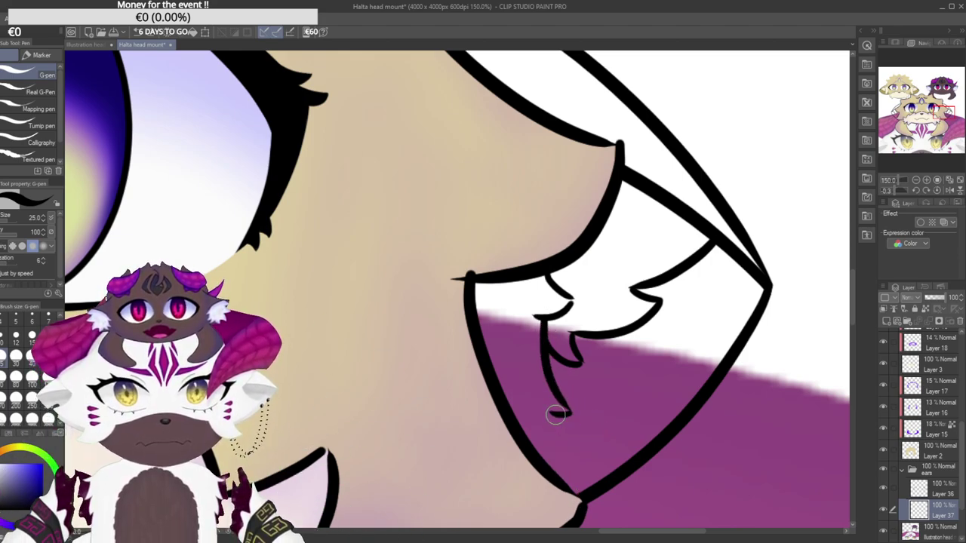
Try a curved return stroke from the long stroke's tip back up toward the ear's inner edge.
{"action": "scroll", "coordinate": [543, 468], "scroll_direction": "down", "scroll_amount": 5}
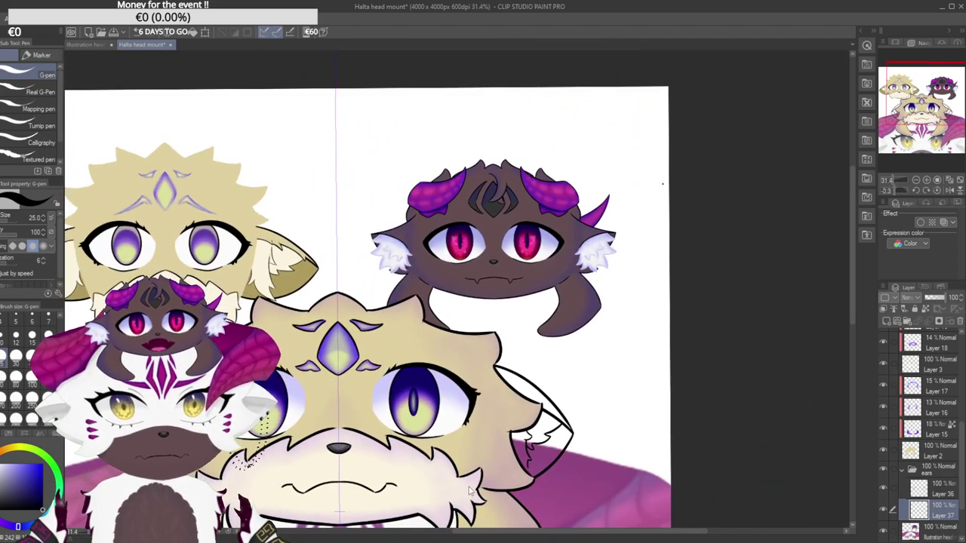
{"action": "scroll", "coordinate": [455, 465], "scroll_direction": "up", "scroll_amount": 6}
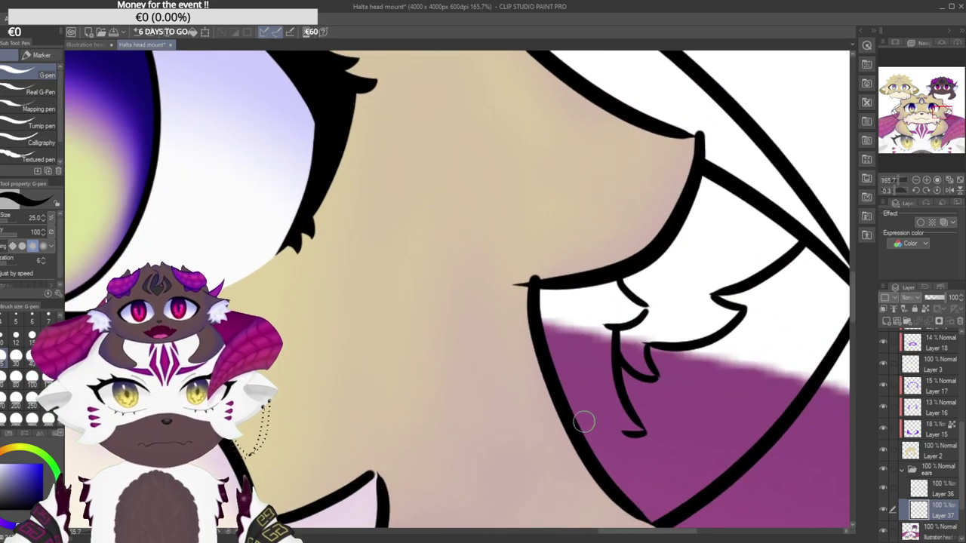
{"action": "scroll", "coordinate": [498, 415], "scroll_direction": "up", "scroll_amount": 3}
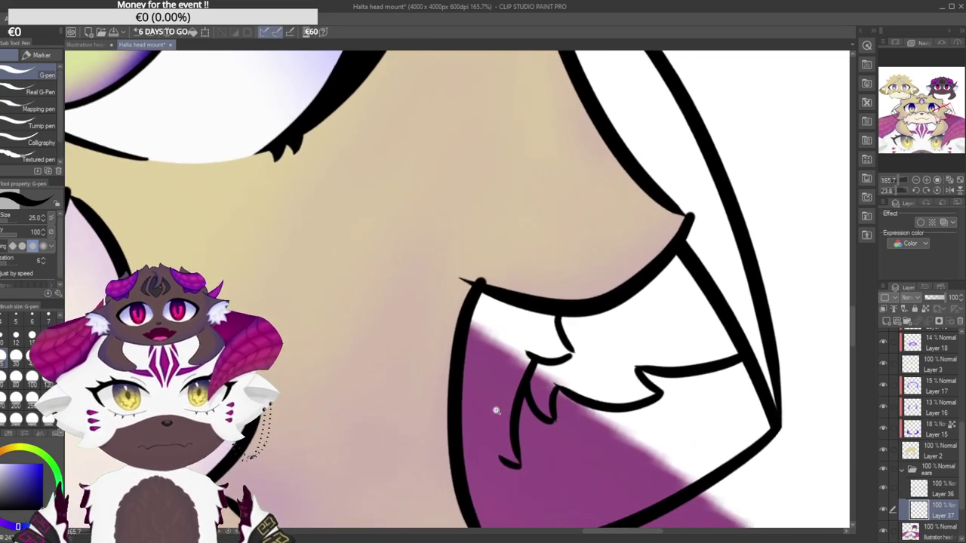
{"action": "left_click_drag", "start_coordinate": [531, 494], "coordinate": [493, 405]}
{"action": "key", "text": "ctrl+z"}
{"action": "left_click_drag", "start_coordinate": [528, 491], "coordinate": [502, 396]}
{"action": "scroll", "coordinate": [502, 451], "scroll_direction": "down", "scroll_amount": 7}
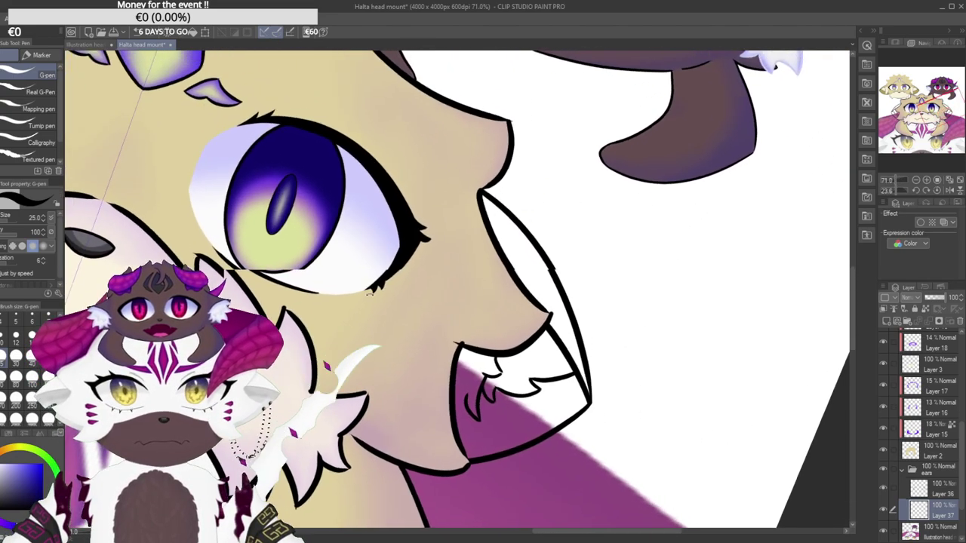
{"action": "scroll", "coordinate": [339, 425], "scroll_direction": "down", "scroll_amount": 6}
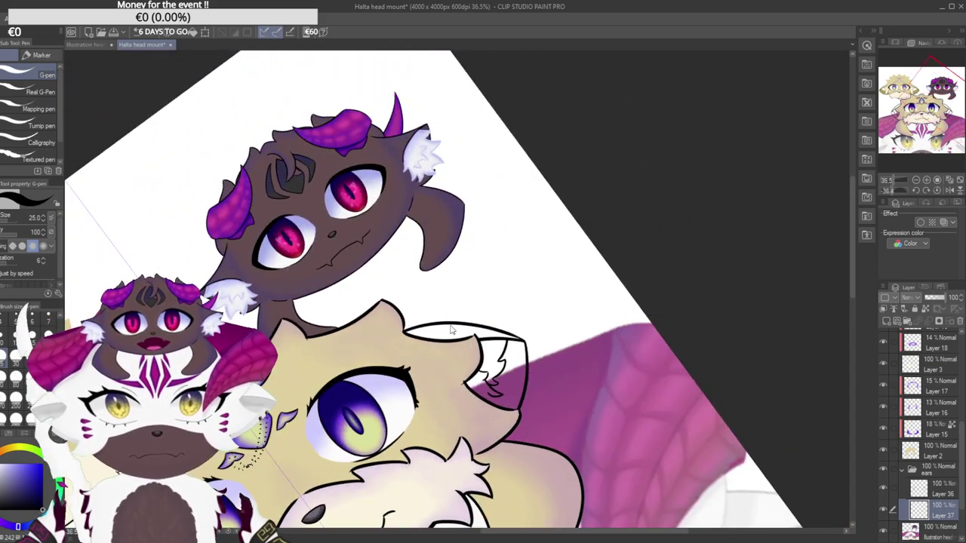
{"action": "scroll", "coordinate": [507, 234], "scroll_direction": "up", "scroll_amount": 8}
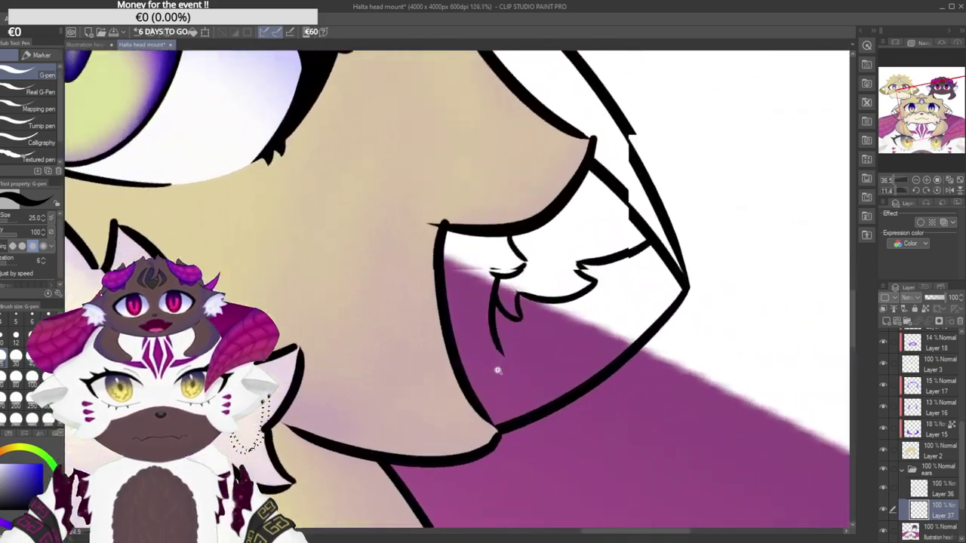
Draw the curved underside of the lowest fur tuft from the long stroke's tip up toward the ear's inner edge.
{"action": "scroll", "coordinate": [460, 317], "scroll_direction": "up", "scroll_amount": 2}
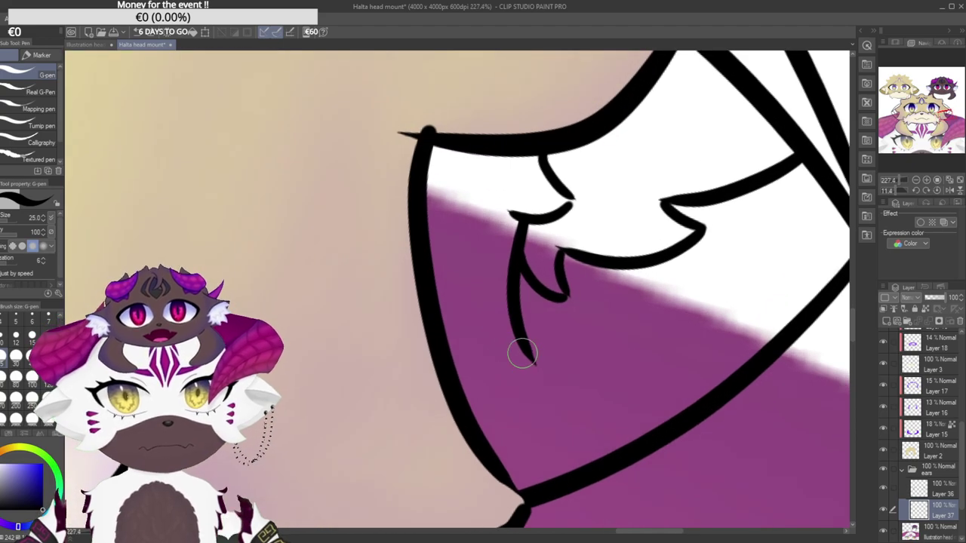
{"action": "mouse_move", "coordinate": [474, 279]}
{"action": "left_mouse_down"}
{"action": "mouse_move", "coordinate": [510, 361]}
{"action": "mouse_move", "coordinate": [457, 279]}
{"action": "left_mouse_up"}
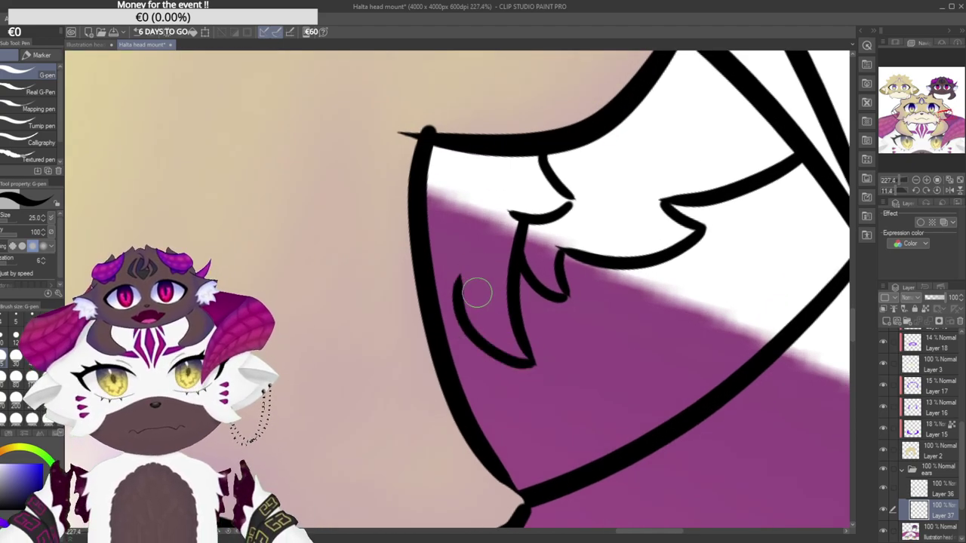
{"action": "key", "text": "ctrl+z"}
{"action": "left_click_drag", "start_coordinate": [534, 364], "coordinate": [456, 291]}
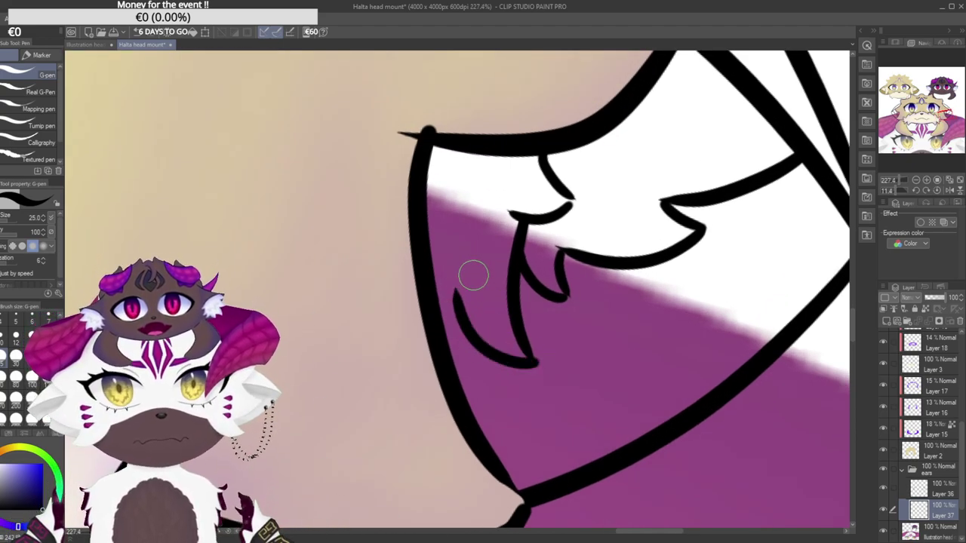
{"action": "scroll", "coordinate": [474, 279], "scroll_direction": "down", "scroll_amount": 10}
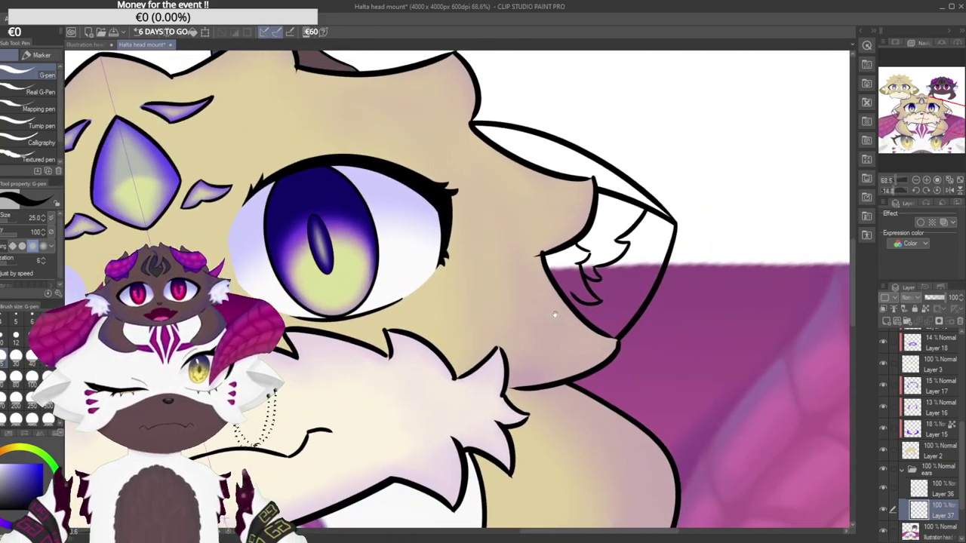
{"action": "scroll", "coordinate": [561, 318], "scroll_direction": "down", "scroll_amount": 5}
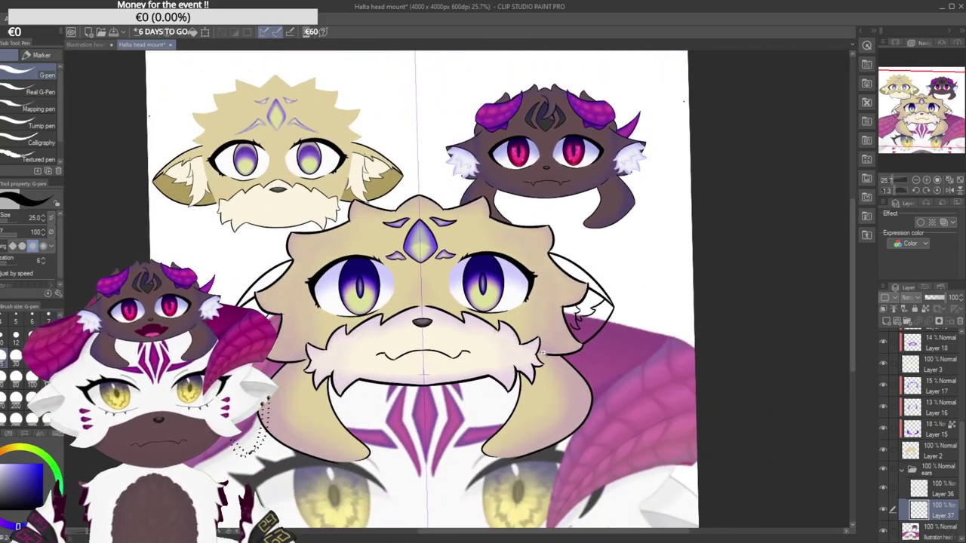
Close the lowest fur tuft with a short pointed stroke meeting the ear's inner outline.
{"action": "scroll", "coordinate": [559, 319], "scroll_direction": "up", "scroll_amount": 8}
{"action": "scroll", "coordinate": [565, 339], "scroll_direction": "down", "scroll_amount": 7}
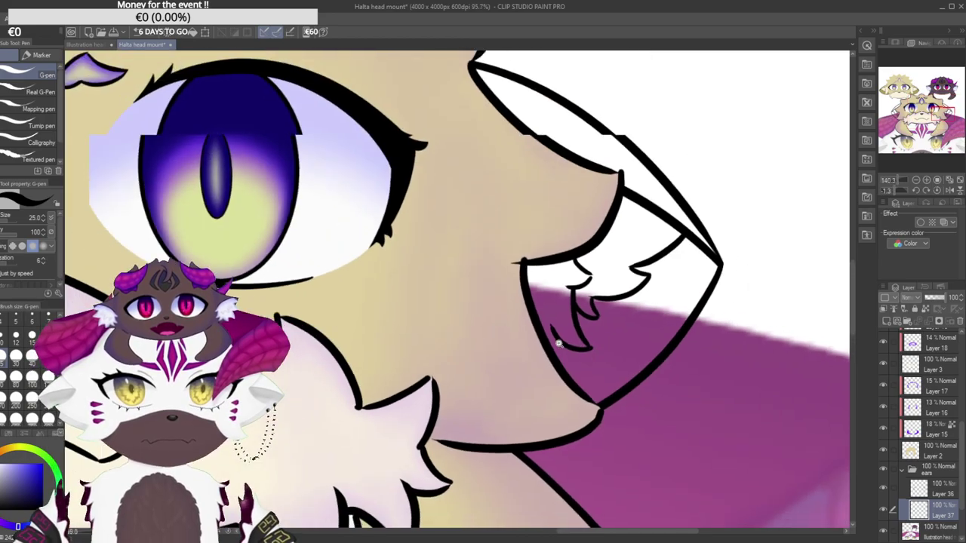
{"action": "scroll", "coordinate": [522, 352], "scroll_direction": "down", "scroll_amount": 2}
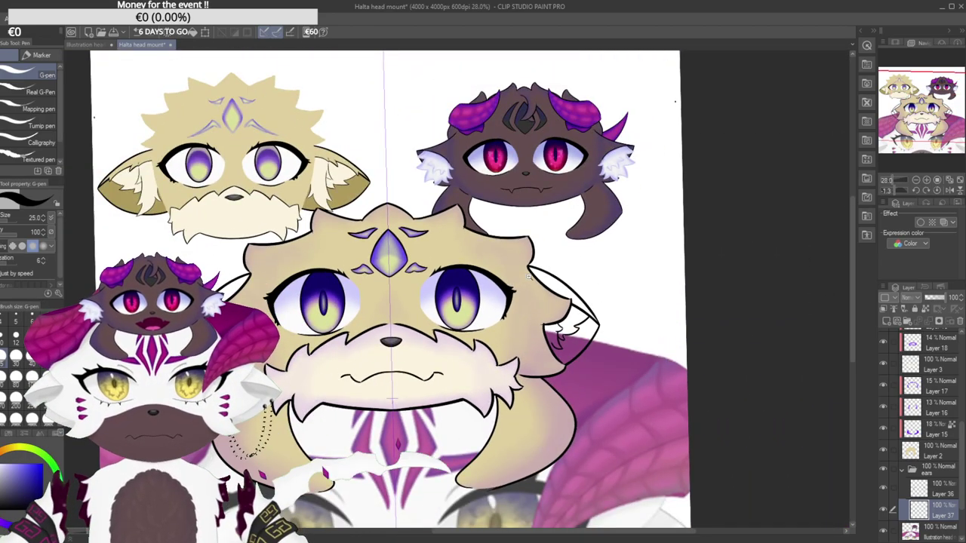
{"action": "scroll", "coordinate": [564, 347], "scroll_direction": "up", "scroll_amount": 8}
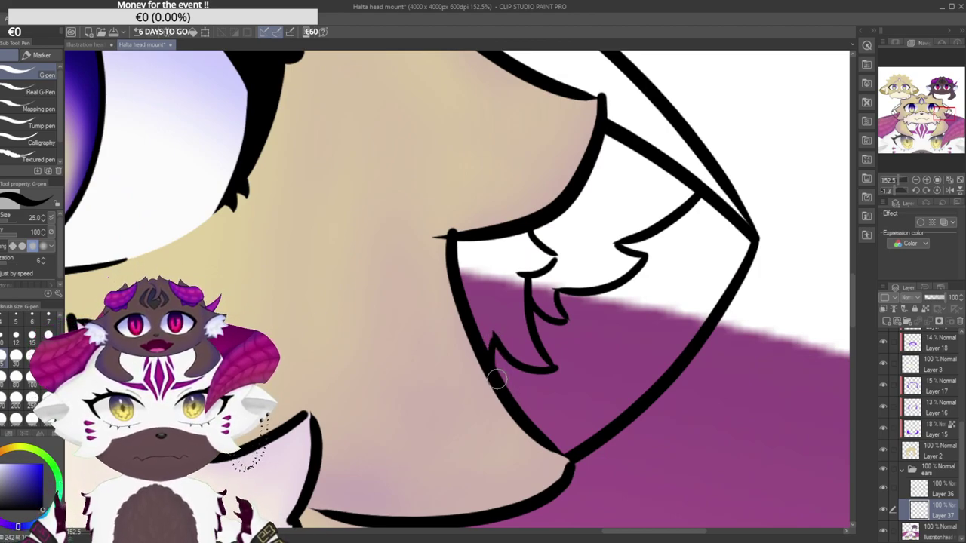
{"action": "scroll", "coordinate": [477, 391], "scroll_direction": "down", "scroll_amount": 9}
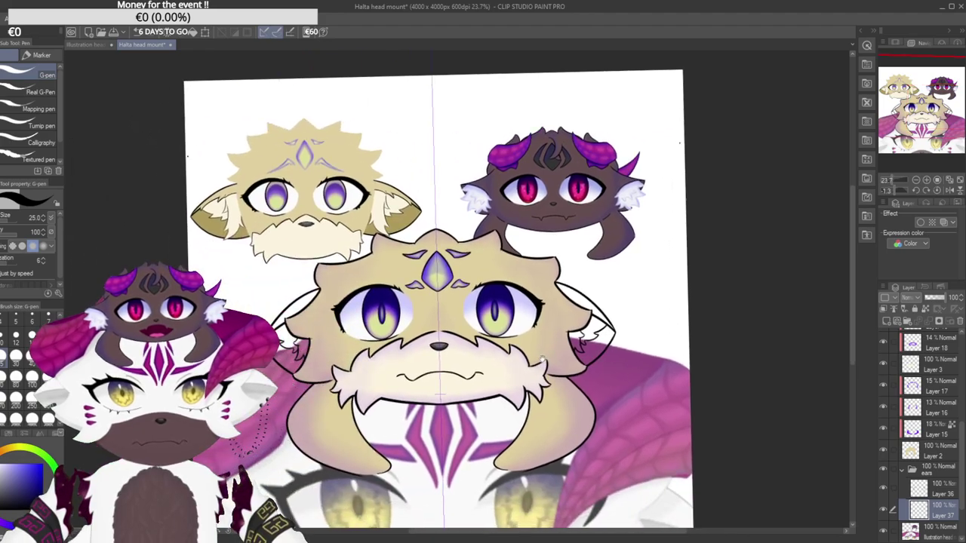
Add a new raster layer and place it beneath the fur line layers in the ears folder.
{"action": "scroll", "coordinate": [573, 329], "scroll_direction": "up", "scroll_amount": 3}
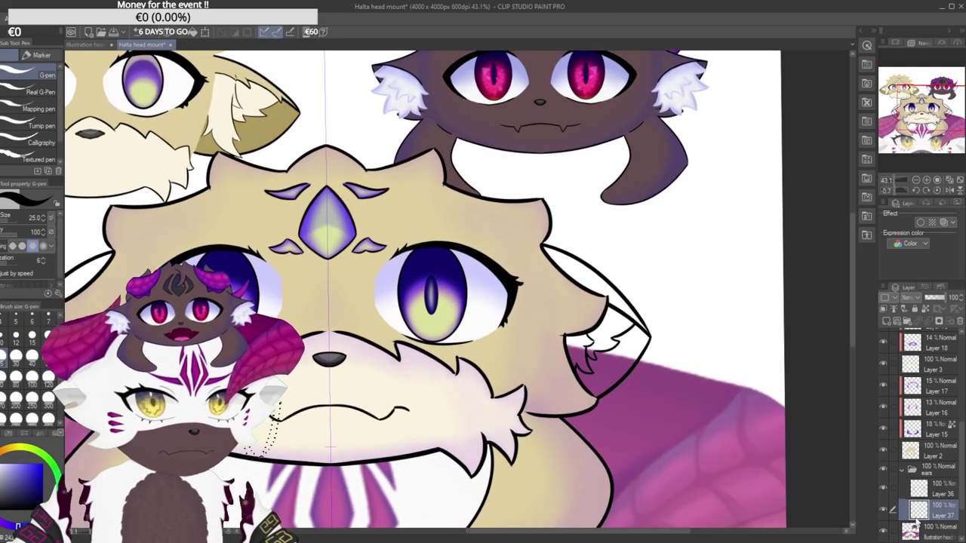
{"action": "left_click", "coordinate": [886, 323]}
{"action": "mouse_move", "coordinate": [925, 512]}
{"action": "left_mouse_down"}
{"action": "mouse_move", "coordinate": [926, 526]}
{"action": "mouse_move", "coordinate": [933, 521]}
{"action": "left_mouse_up"}
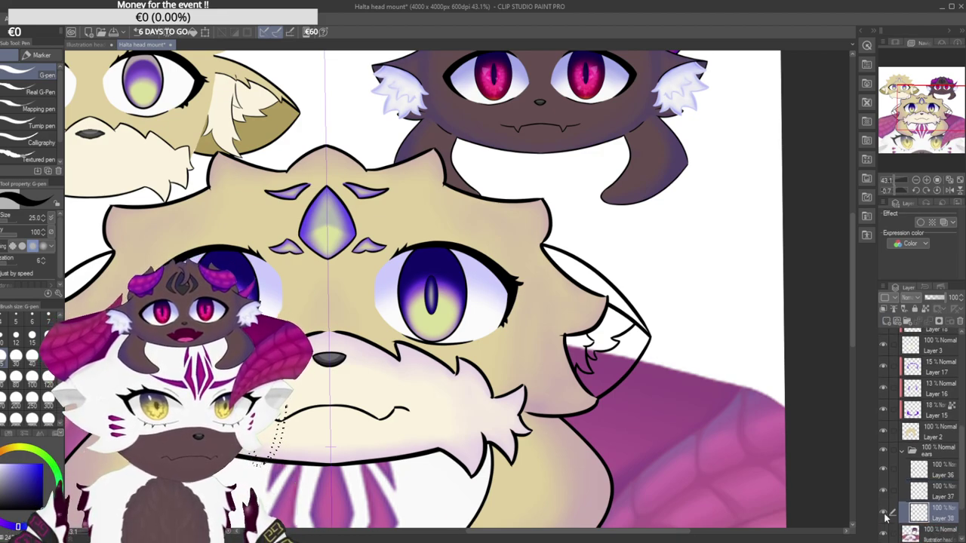
{"action": "left_click_drag", "start_coordinate": [545, 351], "coordinate": [568, 354]}
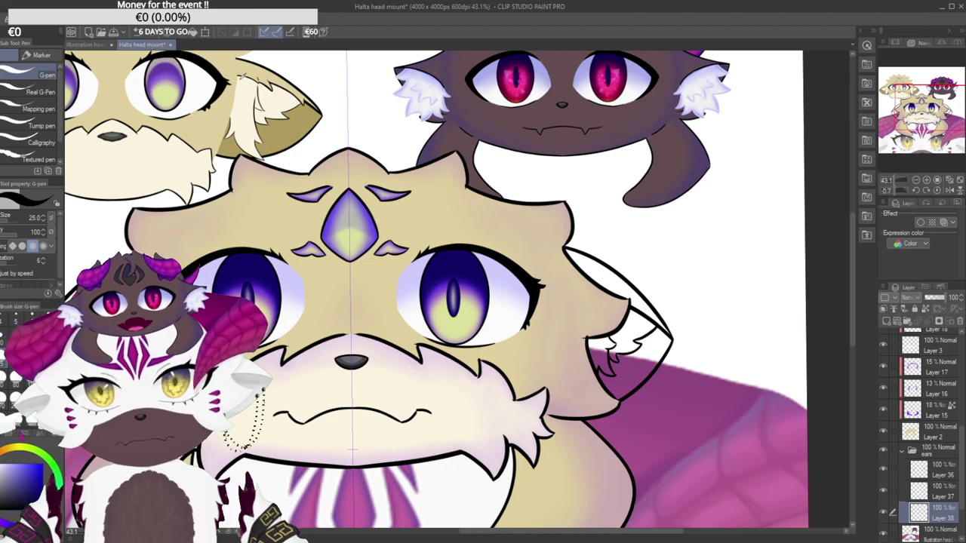
Paint the inner-ear fur beside the cheek and around the upper notch with the light cream colour using the G-pen.
{"action": "scroll", "coordinate": [621, 393], "scroll_direction": "up", "scroll_amount": 5}
{"action": "scroll", "coordinate": [598, 345], "scroll_direction": "up", "scroll_amount": 1}
{"action": "mouse_move", "coordinate": [470, 348]}
{"action": "left_mouse_down"}
{"action": "mouse_move", "coordinate": [472, 296]}
{"action": "mouse_move", "coordinate": [486, 410]}
{"action": "left_mouse_up"}
{"action": "left_click_drag", "start_coordinate": [500, 354], "coordinate": [521, 292]}
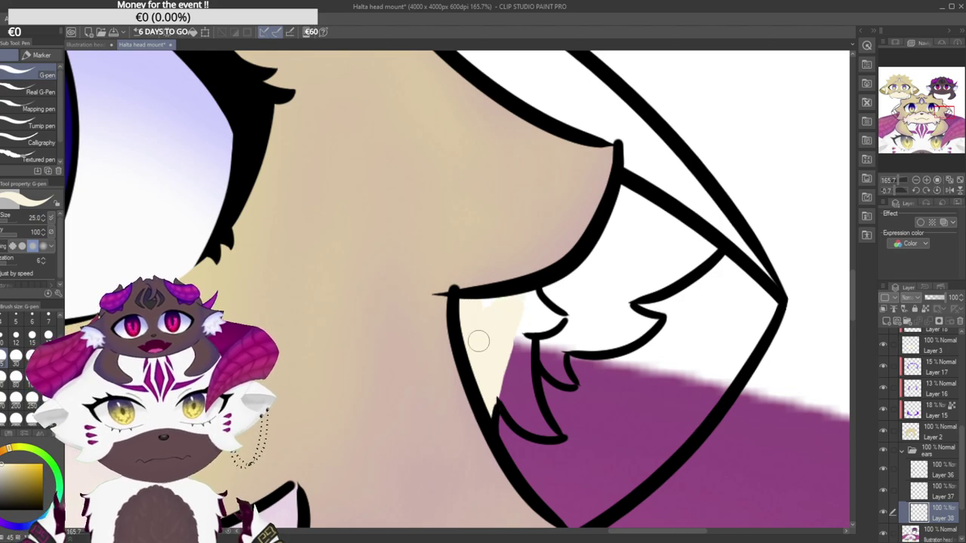
{"action": "scroll", "coordinate": [527, 327], "scroll_direction": "up", "scroll_amount": 2}
{"action": "left_click_drag", "start_coordinate": [499, 458], "coordinate": [445, 371]}
{"action": "mouse_move", "coordinate": [525, 435]}
{"action": "left_mouse_down"}
{"action": "mouse_move", "coordinate": [498, 421]}
{"action": "mouse_move", "coordinate": [506, 426]}
{"action": "mouse_move", "coordinate": [478, 376]}
{"action": "mouse_move", "coordinate": [485, 229]}
{"action": "mouse_move", "coordinate": [458, 228]}
{"action": "mouse_move", "coordinate": [502, 218]}
{"action": "mouse_move", "coordinate": [515, 269]}
{"action": "mouse_move", "coordinate": [558, 243]}
{"action": "left_mouse_up"}
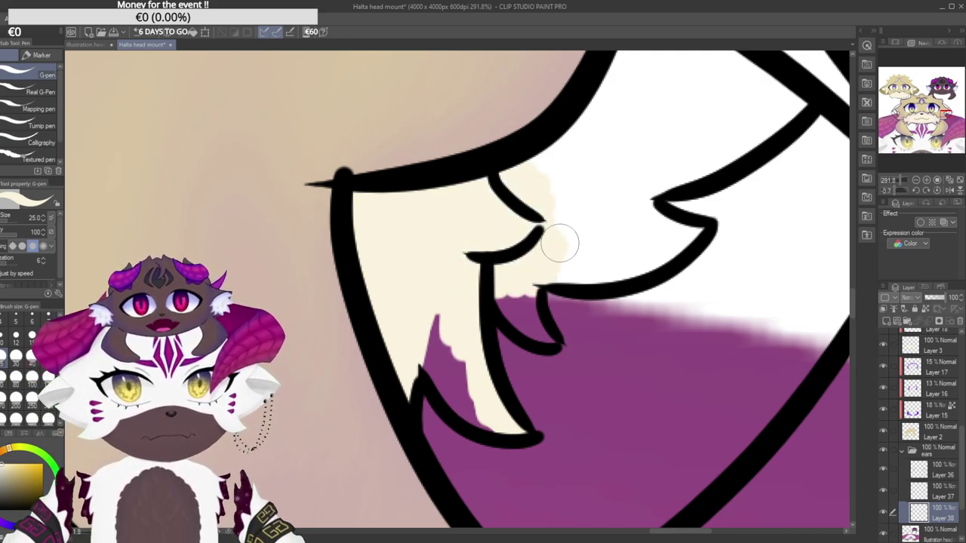
Fill the remaining gaps in the lowest fur tuft with the same cream colour.
{"action": "left_click_drag", "start_coordinate": [436, 212], "coordinate": [415, 191]}
{"action": "mouse_move", "coordinate": [445, 377]}
{"action": "left_mouse_down"}
{"action": "mouse_move", "coordinate": [414, 341]}
{"action": "mouse_move", "coordinate": [433, 374]}
{"action": "left_mouse_up"}
{"action": "mouse_move", "coordinate": [419, 340]}
{"action": "left_mouse_down"}
{"action": "mouse_move", "coordinate": [453, 396]}
{"action": "mouse_move", "coordinate": [409, 296]}
{"action": "left_mouse_up"}
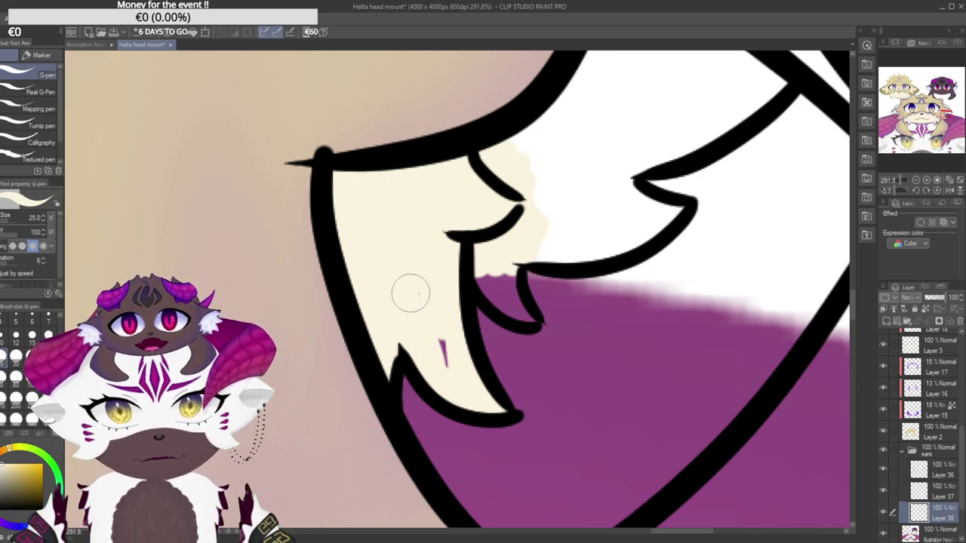
{"action": "left_click_drag", "start_coordinate": [460, 250], "coordinate": [421, 308]}
{"action": "left_click_drag", "start_coordinate": [488, 376], "coordinate": [435, 307]}
Fill the upper inner-ear fur with cream, from the middle tufts out to the line near the ear tip.
{"action": "left_click_drag", "start_coordinate": [500, 267], "coordinate": [446, 336]}
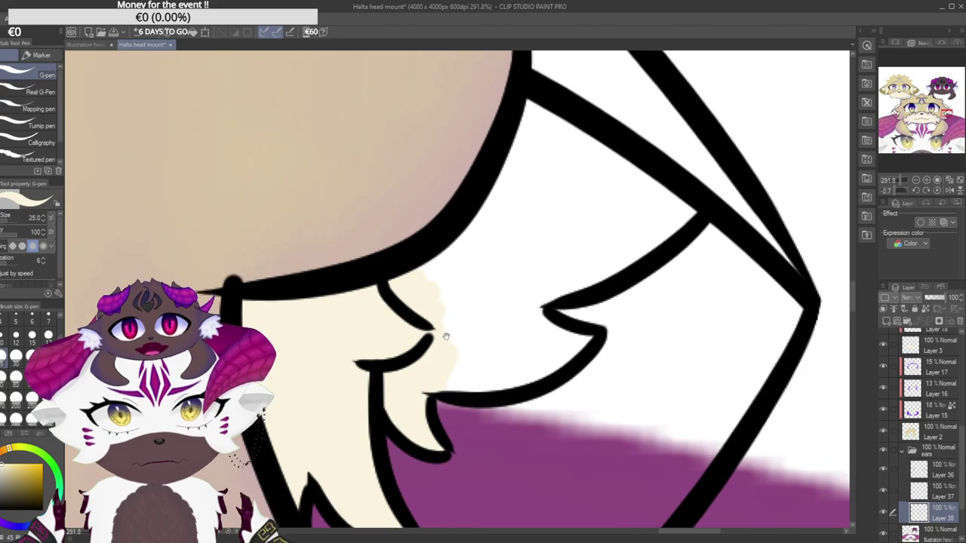
{"action": "mouse_move", "coordinate": [433, 385]}
{"action": "left_mouse_down"}
{"action": "mouse_move", "coordinate": [475, 389]}
{"action": "mouse_move", "coordinate": [567, 358]}
{"action": "mouse_move", "coordinate": [564, 334]}
{"action": "left_mouse_up"}
{"action": "mouse_move", "coordinate": [538, 295]}
{"action": "left_mouse_down"}
{"action": "mouse_move", "coordinate": [482, 331]}
{"action": "mouse_move", "coordinate": [528, 354]}
{"action": "left_mouse_up"}
{"action": "scroll", "coordinate": [527, 355], "scroll_direction": "down", "scroll_amount": 3}
{"action": "mouse_move", "coordinate": [448, 370]}
{"action": "left_mouse_down"}
{"action": "mouse_move", "coordinate": [550, 319]}
{"action": "mouse_move", "coordinate": [609, 265]}
{"action": "mouse_move", "coordinate": [431, 151]}
{"action": "mouse_move", "coordinate": [334, 304]}
{"action": "left_mouse_up"}
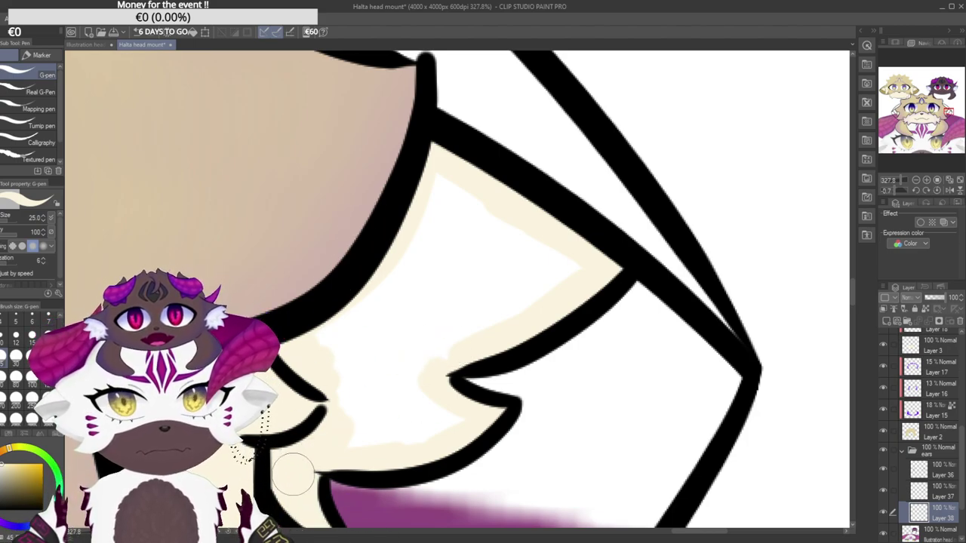
{"action": "mouse_move", "coordinate": [329, 386]}
{"action": "left_mouse_down"}
{"action": "mouse_move", "coordinate": [353, 326]}
{"action": "mouse_move", "coordinate": [446, 189]}
{"action": "mouse_move", "coordinate": [490, 264]}
{"action": "mouse_move", "coordinate": [548, 246]}
{"action": "left_mouse_up"}
{"action": "mouse_move", "coordinate": [549, 297]}
{"action": "left_mouse_down"}
{"action": "mouse_move", "coordinate": [504, 279]}
{"action": "mouse_move", "coordinate": [410, 352]}
{"action": "mouse_move", "coordinate": [343, 371]}
{"action": "left_mouse_up"}
{"action": "mouse_move", "coordinate": [316, 462]}
{"action": "left_mouse_down"}
{"action": "mouse_move", "coordinate": [403, 390]}
{"action": "mouse_move", "coordinate": [416, 424]}
{"action": "left_mouse_up"}
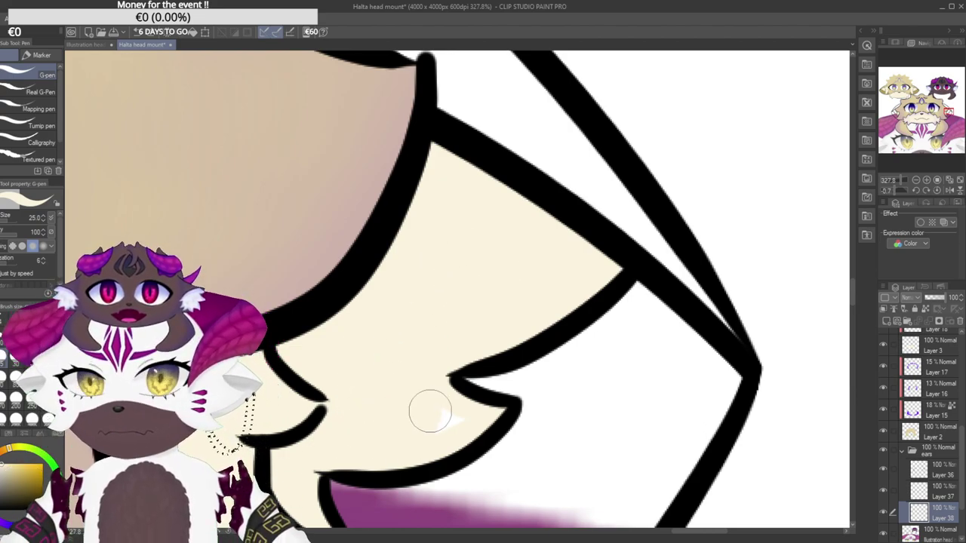
Check the cream inner-ear fur fill up close and against the whole drawing.
{"action": "scroll", "coordinate": [490, 371], "scroll_direction": "up", "scroll_amount": 2}
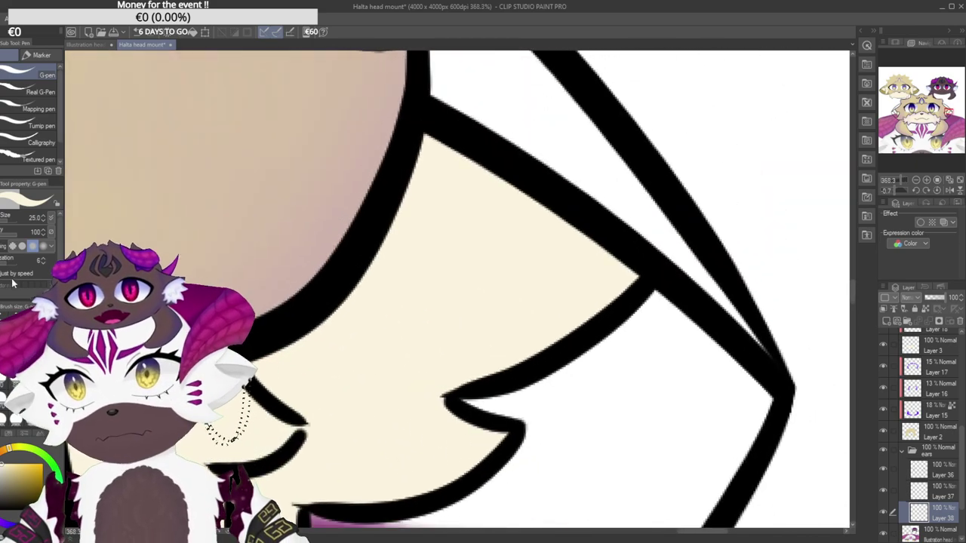
{"action": "key", "text": "e"}
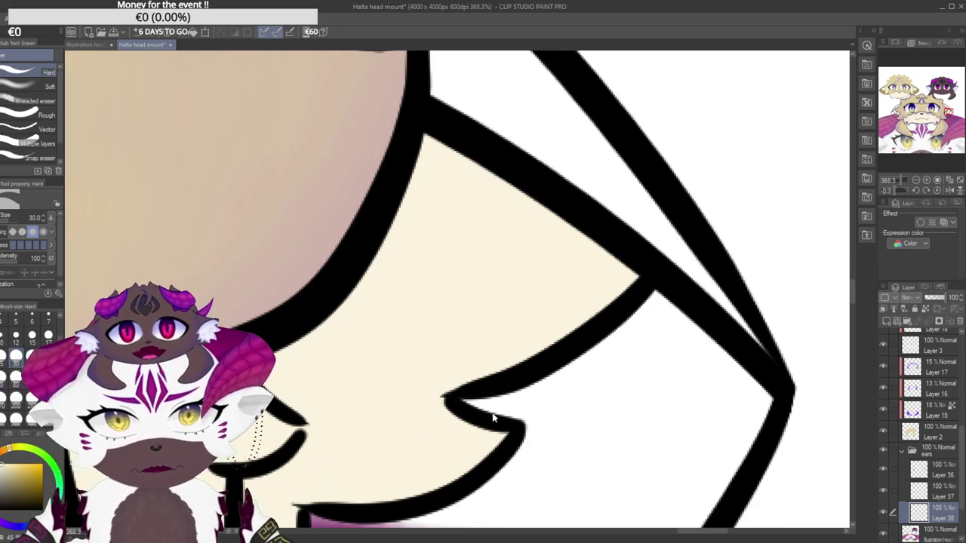
{"action": "scroll", "coordinate": [410, 422], "scroll_direction": "down", "scroll_amount": 7}
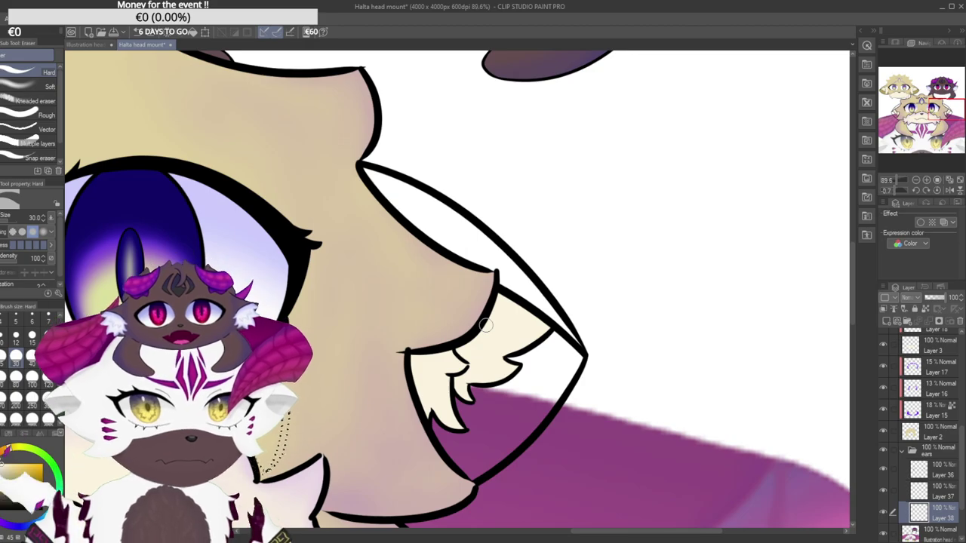
{"action": "left_click_drag", "start_coordinate": [464, 267], "coordinate": [411, 302]}
{"action": "left_click_drag", "start_coordinate": [393, 375], "coordinate": [414, 367]}
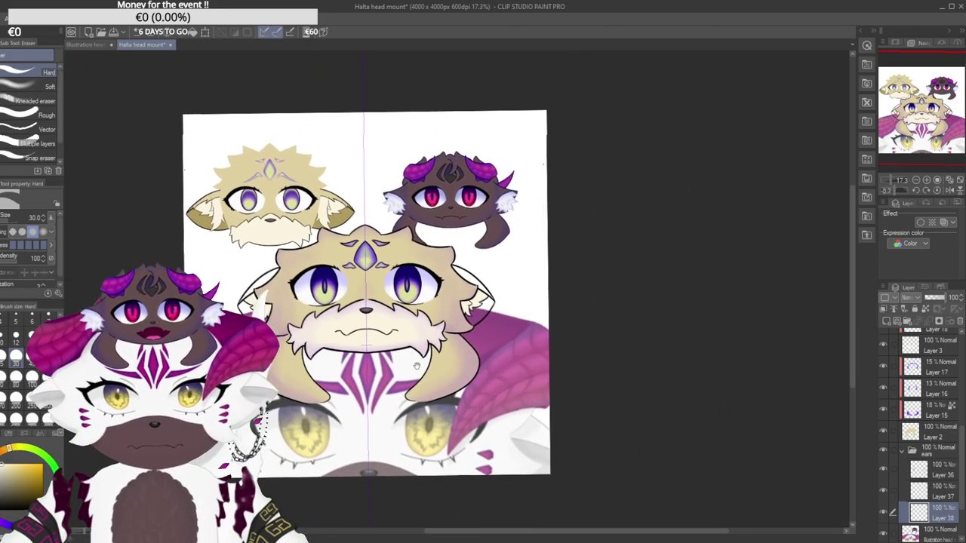
{"action": "left_click_drag", "start_coordinate": [487, 300], "coordinate": [504, 306]}
{"action": "scroll", "coordinate": [503, 306], "scroll_direction": "up", "scroll_amount": 4}
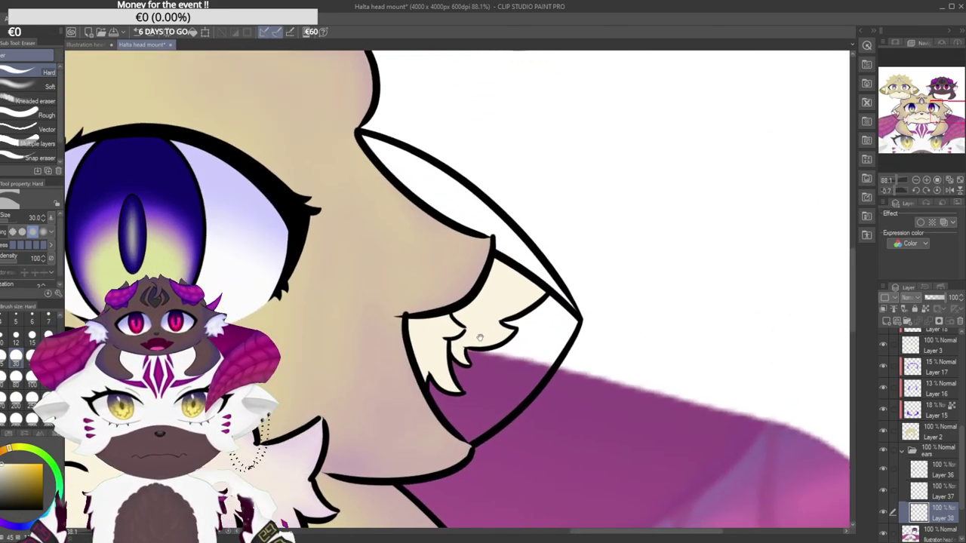
{"action": "scroll", "coordinate": [483, 354], "scroll_direction": "down", "scroll_amount": 1}
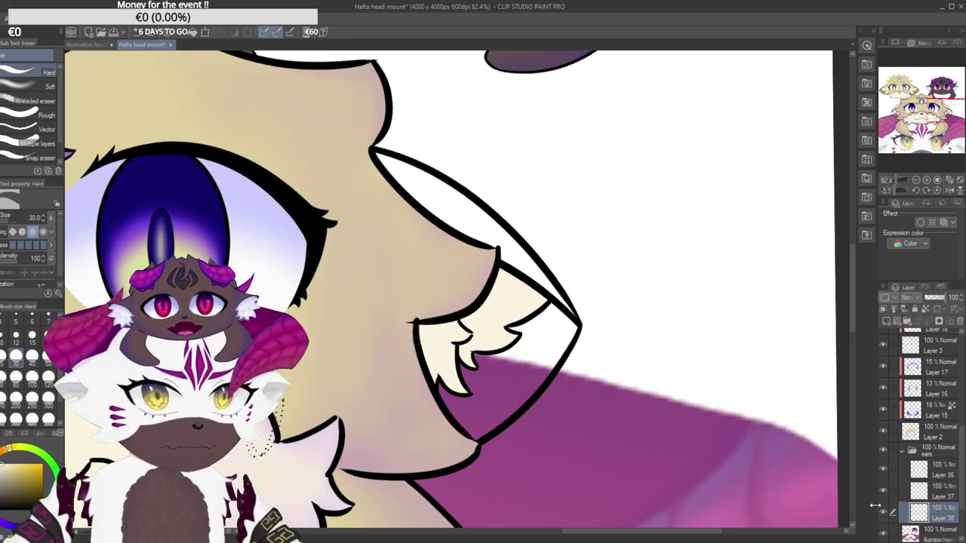
Add a new raster layer beneath the cream fur fill and sample the beige fur colour from the small cream head.
{"action": "left_click_drag", "start_coordinate": [917, 520], "coordinate": [925, 530]}
{"action": "scroll", "coordinate": [526, 366], "scroll_direction": "down", "scroll_amount": 5}
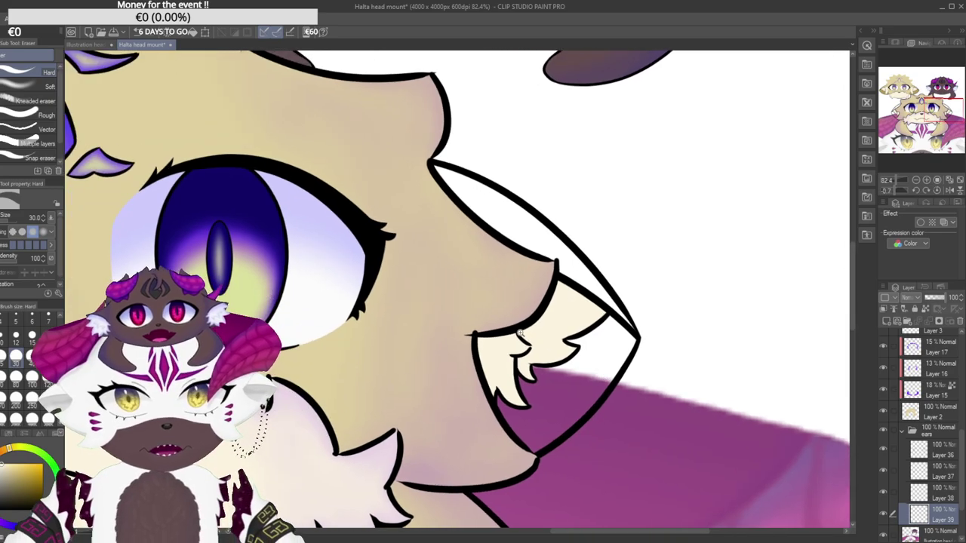
{"action": "scroll", "coordinate": [362, 208], "scroll_direction": "up", "scroll_amount": 5}
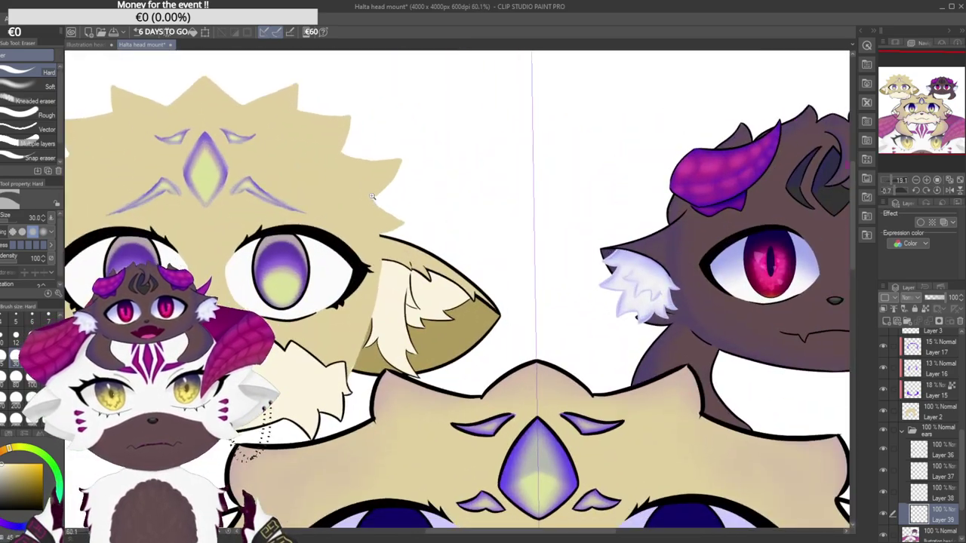
{"action": "left_click_drag", "start_coordinate": [538, 337], "coordinate": [374, 226]}
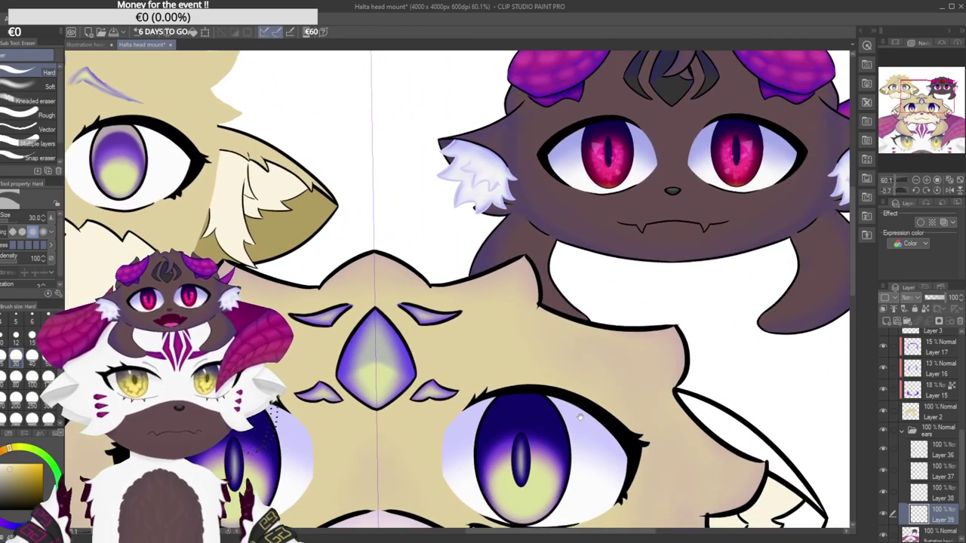
{"action": "left_click_drag", "start_coordinate": [682, 461], "coordinate": [517, 327]}
Fill the narrow outer rim of the ear with beige from the cheek junction to the ear tip using the G-pen.
{"action": "left_click_drag", "start_coordinate": [547, 241], "coordinate": [416, 186]}
{"action": "left_click_drag", "start_coordinate": [457, 211], "coordinate": [418, 312]}
{"action": "scroll", "coordinate": [423, 312], "scroll_direction": "up", "scroll_amount": 3}
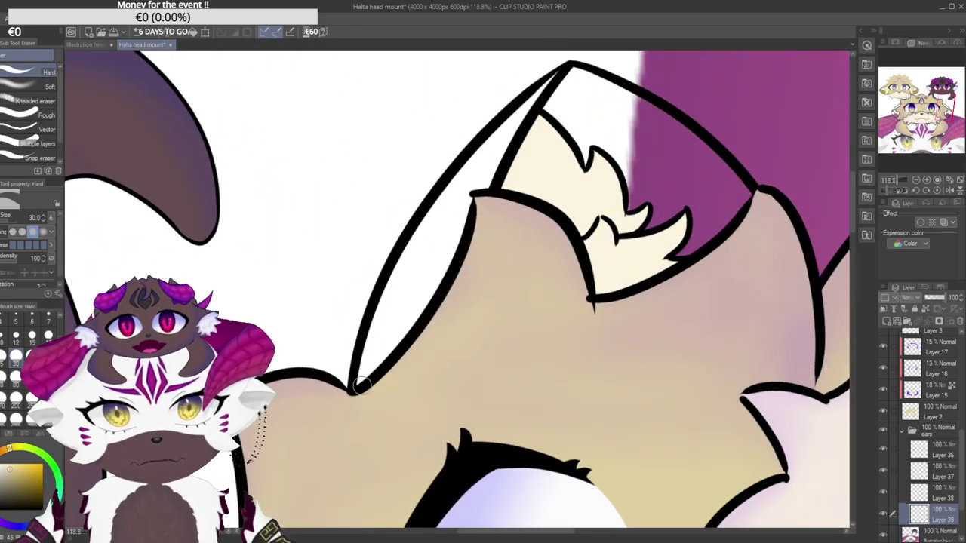
{"action": "key", "text": "p"}
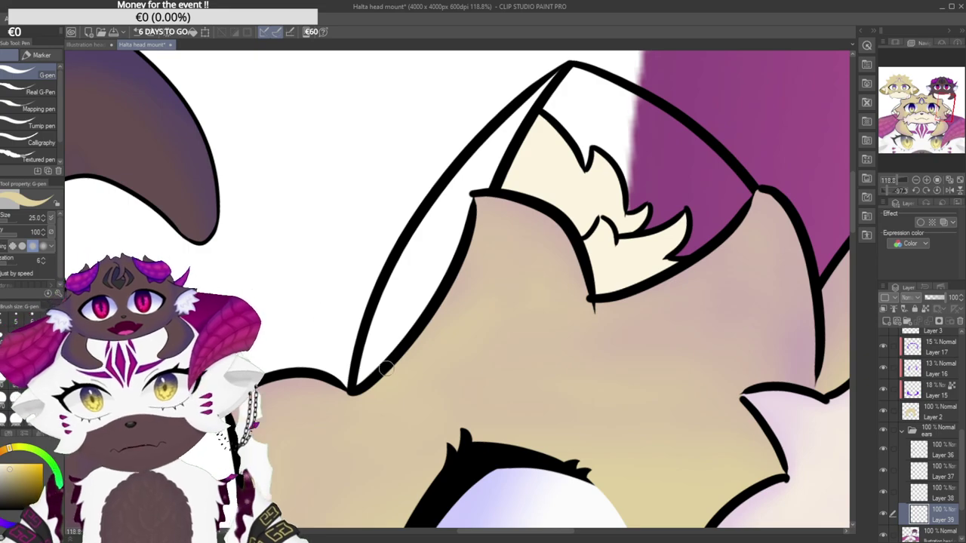
{"action": "mouse_move", "coordinate": [365, 332]}
{"action": "left_mouse_down"}
{"action": "mouse_move", "coordinate": [381, 364]}
{"action": "mouse_move", "coordinate": [374, 357]}
{"action": "mouse_move", "coordinate": [415, 262]}
{"action": "mouse_move", "coordinate": [383, 308]}
{"action": "mouse_move", "coordinate": [393, 345]}
{"action": "mouse_move", "coordinate": [456, 231]}
{"action": "left_mouse_up"}
{"action": "left_click_drag", "start_coordinate": [491, 158], "coordinate": [468, 211]}
{"action": "scroll", "coordinate": [489, 200], "scroll_direction": "up", "scroll_amount": 5}
{"action": "left_click_drag", "start_coordinate": [489, 178], "coordinate": [471, 175]}
{"action": "mouse_move", "coordinate": [360, 399]}
{"action": "left_mouse_down"}
{"action": "mouse_move", "coordinate": [402, 313]}
{"action": "mouse_move", "coordinate": [414, 246]}
{"action": "mouse_move", "coordinate": [371, 313]}
{"action": "mouse_move", "coordinate": [389, 290]}
{"action": "mouse_move", "coordinate": [413, 283]}
{"action": "mouse_move", "coordinate": [441, 226]}
{"action": "left_mouse_up"}
{"action": "left_click_drag", "start_coordinate": [420, 159], "coordinate": [389, 253]}
{"action": "left_click_drag", "start_coordinate": [421, 167], "coordinate": [400, 176]}
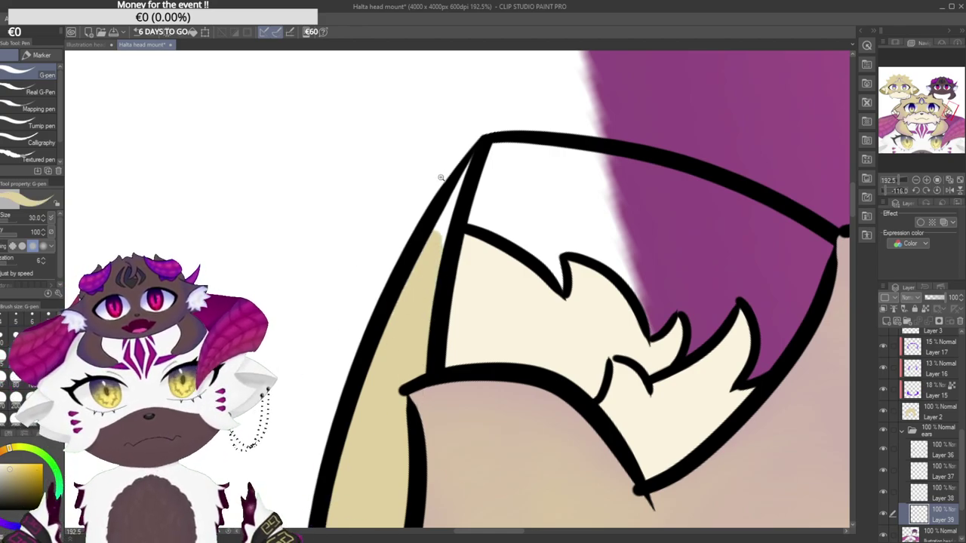
{"action": "scroll", "coordinate": [453, 193], "scroll_direction": "up", "scroll_amount": 4}
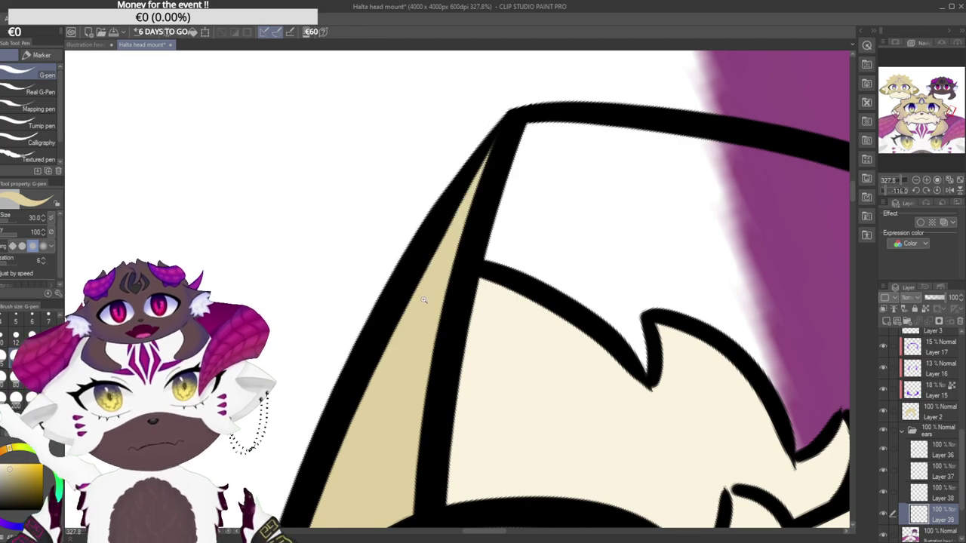
{"action": "left_click_drag", "start_coordinate": [416, 307], "coordinate": [383, 368]}
Sample the darker khaki from the small cream head's ear and paint it inside the large ear around the tip and upper fur notch.
{"action": "left_click_drag", "start_coordinate": [487, 208], "coordinate": [562, 332]}
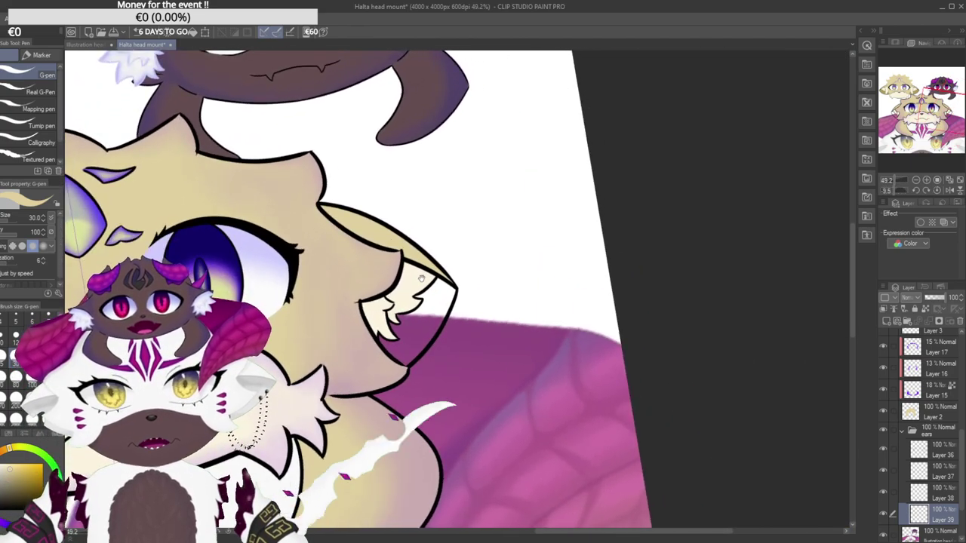
{"action": "scroll", "coordinate": [423, 279], "scroll_direction": "up", "scroll_amount": 3}
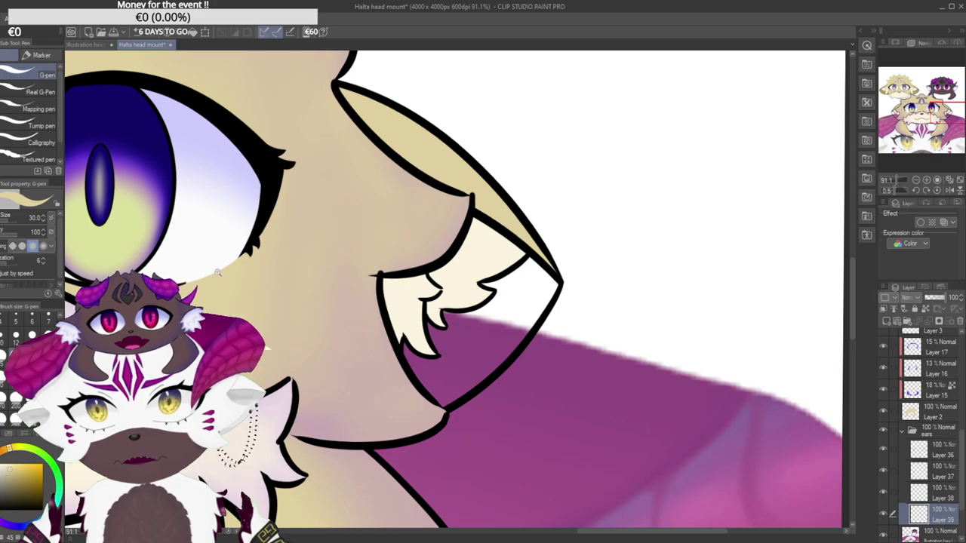
{"action": "scroll", "coordinate": [611, 415], "scroll_direction": "down", "scroll_amount": 5}
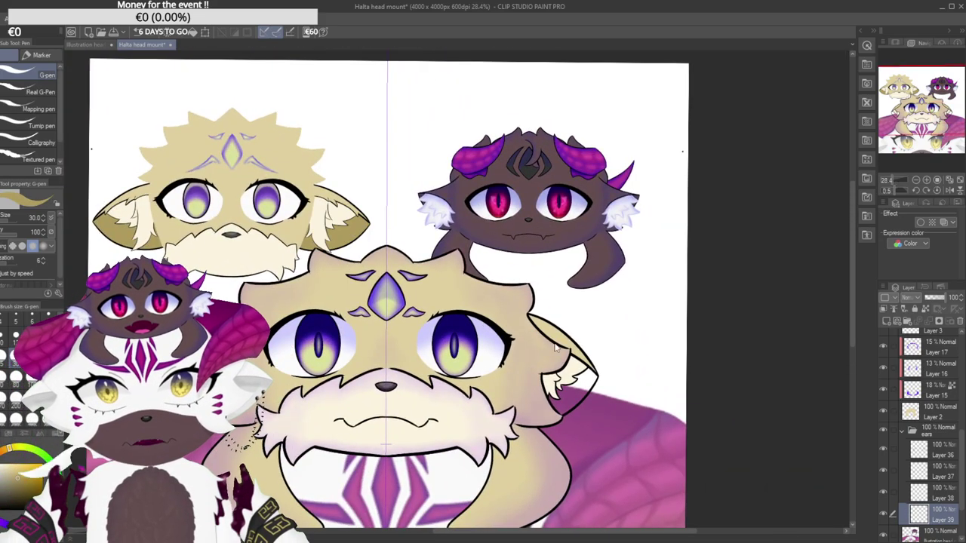
{"action": "scroll", "coordinate": [547, 338], "scroll_direction": "up", "scroll_amount": 6}
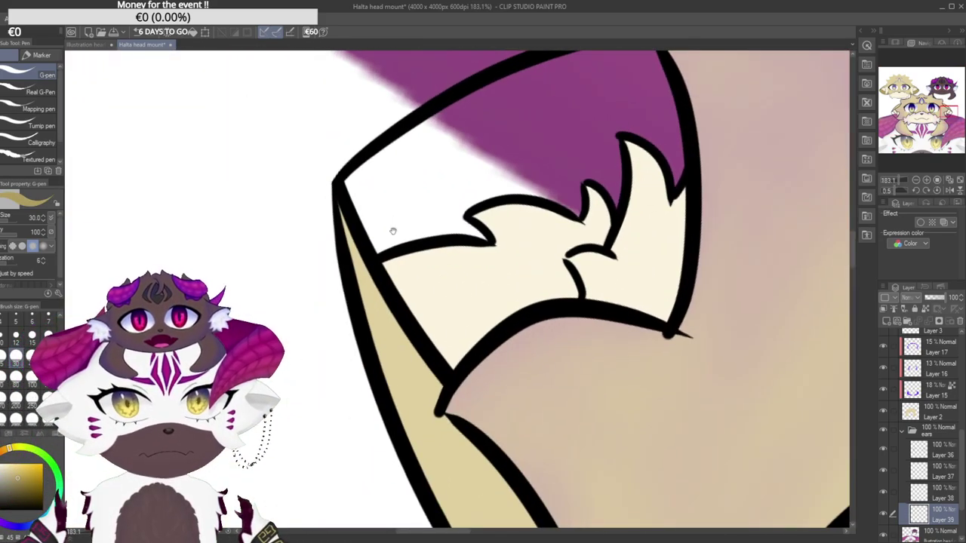
{"action": "scroll", "coordinate": [395, 241], "scroll_direction": "up", "scroll_amount": 3}
{"action": "mouse_move", "coordinate": [339, 199]}
{"action": "left_mouse_down"}
{"action": "mouse_move", "coordinate": [405, 337]}
{"action": "mouse_move", "coordinate": [371, 254]}
{"action": "mouse_move", "coordinate": [367, 193]}
{"action": "mouse_move", "coordinate": [392, 176]}
{"action": "left_mouse_up"}
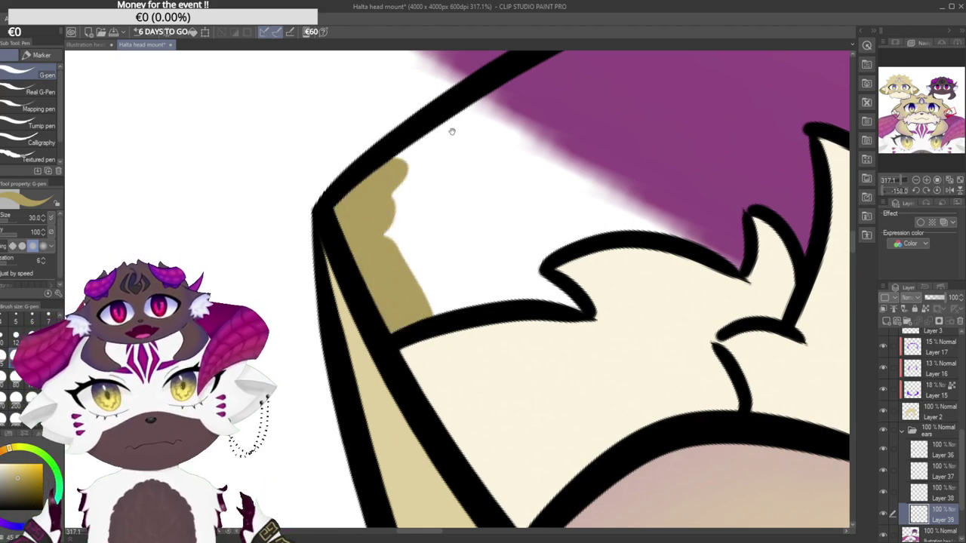
{"action": "left_click_drag", "start_coordinate": [447, 135], "coordinate": [391, 136]}
{"action": "key", "text": "minus"}
{"action": "left_click_drag", "start_coordinate": [377, 426], "coordinate": [494, 339]}
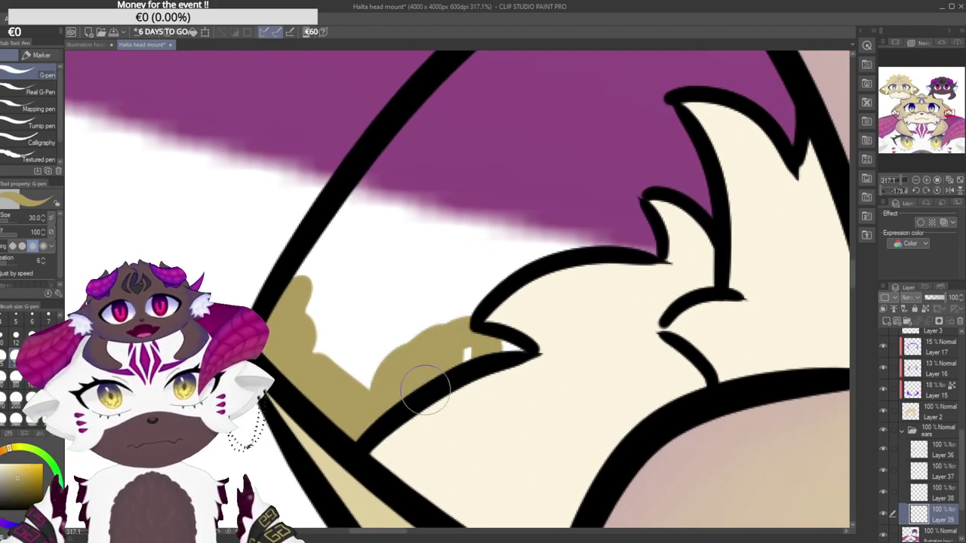
{"action": "left_click_drag", "start_coordinate": [485, 211], "coordinate": [437, 210]}
Paint a khaki border along the inner ear's outer line and around the lower fur tufts.
{"action": "left_click_drag", "start_coordinate": [338, 378], "coordinate": [333, 260]}
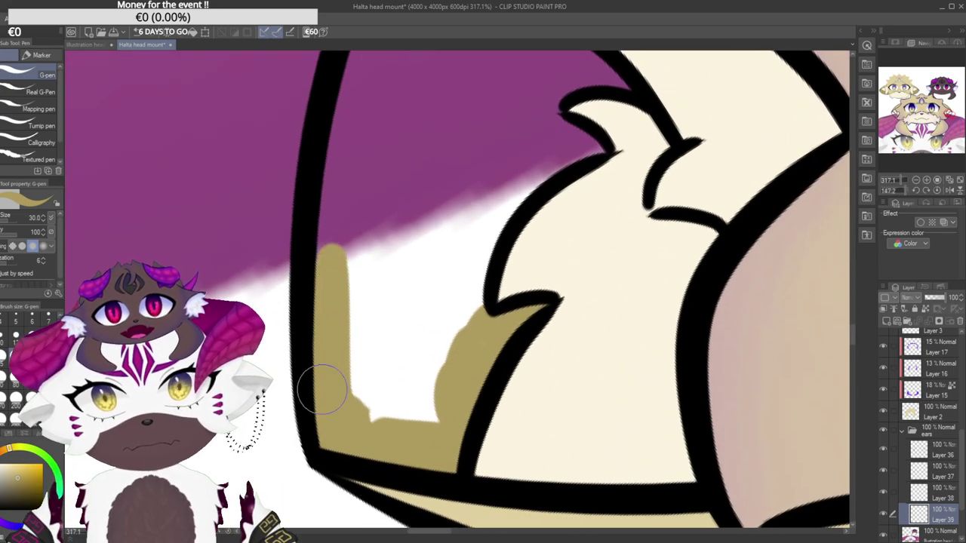
{"action": "left_click_drag", "start_coordinate": [331, 407], "coordinate": [339, 178]}
{"action": "left_click_drag", "start_coordinate": [335, 244], "coordinate": [355, 83]}
{"action": "mouse_move", "coordinate": [376, 124]}
{"action": "left_mouse_down"}
{"action": "mouse_move", "coordinate": [371, 358]}
{"action": "mouse_move", "coordinate": [383, 205]}
{"action": "mouse_move", "coordinate": [413, 130]}
{"action": "mouse_move", "coordinate": [398, 142]}
{"action": "mouse_move", "coordinate": [360, 350]}
{"action": "mouse_move", "coordinate": [316, 400]}
{"action": "mouse_move", "coordinate": [300, 263]}
{"action": "mouse_move", "coordinate": [302, 146]}
{"action": "mouse_move", "coordinate": [352, 146]}
{"action": "mouse_move", "coordinate": [400, 170]}
{"action": "mouse_move", "coordinate": [516, 114]}
{"action": "left_mouse_up"}
{"action": "mouse_move", "coordinate": [531, 215]}
{"action": "left_mouse_down"}
{"action": "mouse_move", "coordinate": [460, 218]}
{"action": "mouse_move", "coordinate": [562, 258]}
{"action": "left_mouse_up"}
{"action": "scroll", "coordinate": [562, 258], "scroll_direction": "up", "scroll_amount": 5}
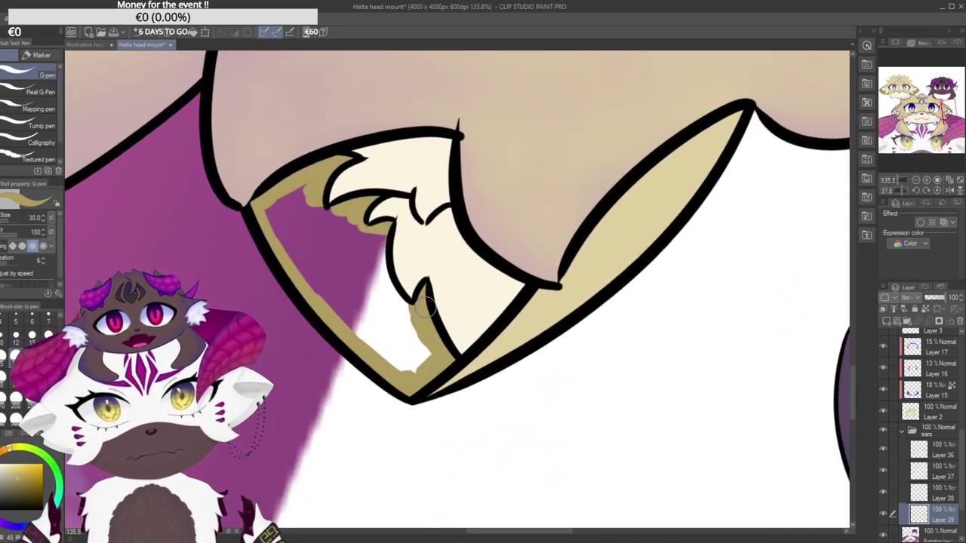
Fill the remaining middle of the inner ear with khaki.
{"action": "left_click_drag", "start_coordinate": [374, 227], "coordinate": [460, 370]}
{"action": "left_click_drag", "start_coordinate": [525, 313], "coordinate": [476, 271]}
{"action": "scroll", "coordinate": [476, 272], "scroll_direction": "up", "scroll_amount": 5}
{"action": "mouse_move", "coordinate": [462, 324]}
{"action": "left_mouse_down"}
{"action": "mouse_move", "coordinate": [448, 314]}
{"action": "mouse_move", "coordinate": [433, 241]}
{"action": "left_mouse_up"}
{"action": "mouse_move", "coordinate": [470, 179]}
{"action": "left_mouse_down"}
{"action": "mouse_move", "coordinate": [450, 120]}
{"action": "mouse_move", "coordinate": [475, 189]}
{"action": "mouse_move", "coordinate": [496, 176]}
{"action": "mouse_move", "coordinate": [513, 325]}
{"action": "mouse_move", "coordinate": [501, 341]}
{"action": "mouse_move", "coordinate": [478, 312]}
{"action": "mouse_move", "coordinate": [480, 216]}
{"action": "mouse_move", "coordinate": [469, 183]}
{"action": "mouse_move", "coordinate": [451, 198]}
{"action": "mouse_move", "coordinate": [374, 348]}
{"action": "mouse_move", "coordinate": [379, 393]}
{"action": "mouse_move", "coordinate": [413, 380]}
{"action": "mouse_move", "coordinate": [458, 283]}
{"action": "mouse_move", "coordinate": [486, 267]}
{"action": "mouse_move", "coordinate": [493, 348]}
{"action": "mouse_move", "coordinate": [478, 410]}
{"action": "mouse_move", "coordinate": [432, 473]}
{"action": "mouse_move", "coordinate": [450, 471]}
{"action": "mouse_move", "coordinate": [404, 437]}
{"action": "mouse_move", "coordinate": [388, 405]}
{"action": "mouse_move", "coordinate": [391, 369]}
{"action": "mouse_move", "coordinate": [430, 414]}
{"action": "mouse_move", "coordinate": [430, 452]}
{"action": "left_mouse_up"}
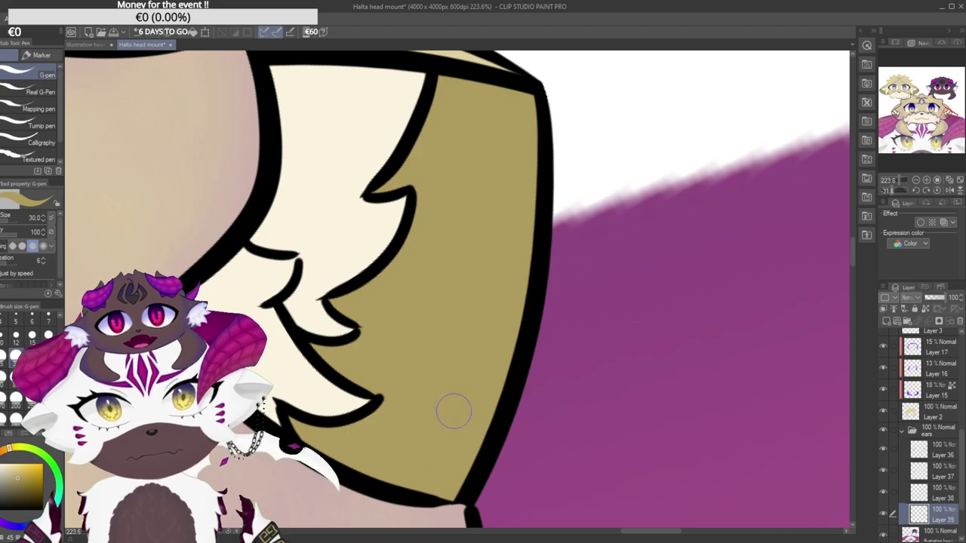
Compare the ear colours with the whole drawing and resample the light beige from the small cream head.
{"action": "scroll", "coordinate": [448, 420], "scroll_direction": "down", "scroll_amount": 10}
{"action": "scroll", "coordinate": [451, 304], "scroll_direction": "down", "scroll_amount": 2}
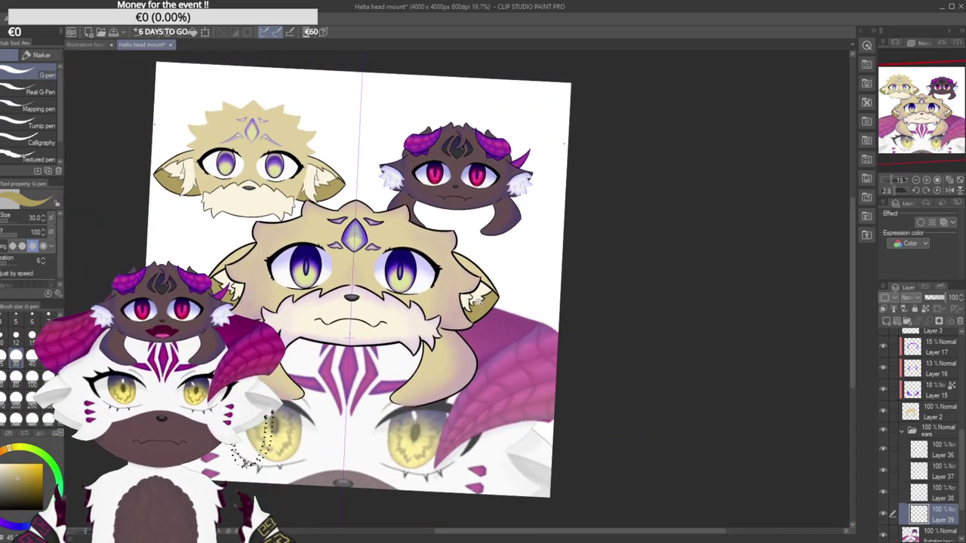
{"action": "scroll", "coordinate": [495, 280], "scroll_direction": "up", "scroll_amount": 5}
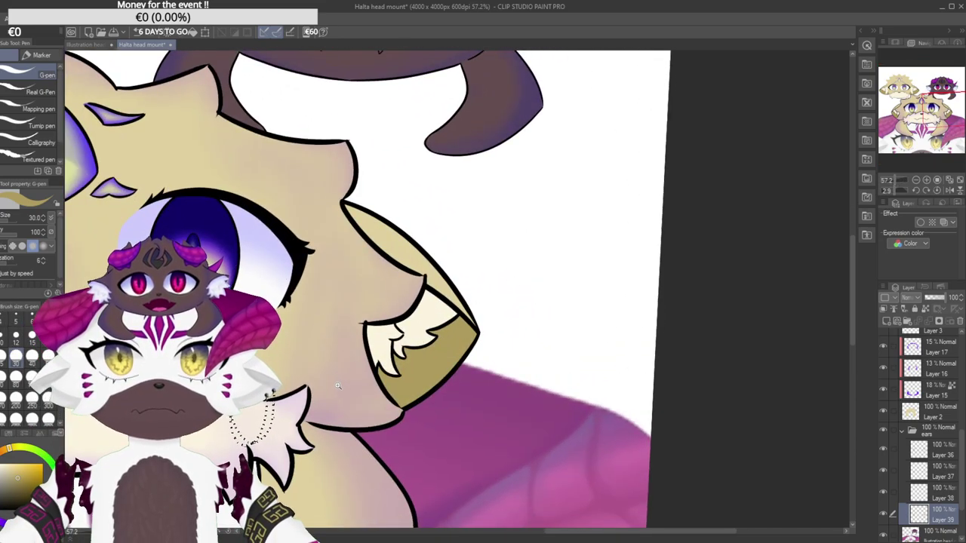
{"action": "scroll", "coordinate": [341, 385], "scroll_direction": "down", "scroll_amount": 6}
{"action": "left_click_drag", "start_coordinate": [204, 241], "coordinate": [322, 282]}
{"action": "scroll", "coordinate": [322, 282], "scroll_direction": "up", "scroll_amount": 4}
{"action": "left_click", "coordinate": [336, 233], "text": "alt"}
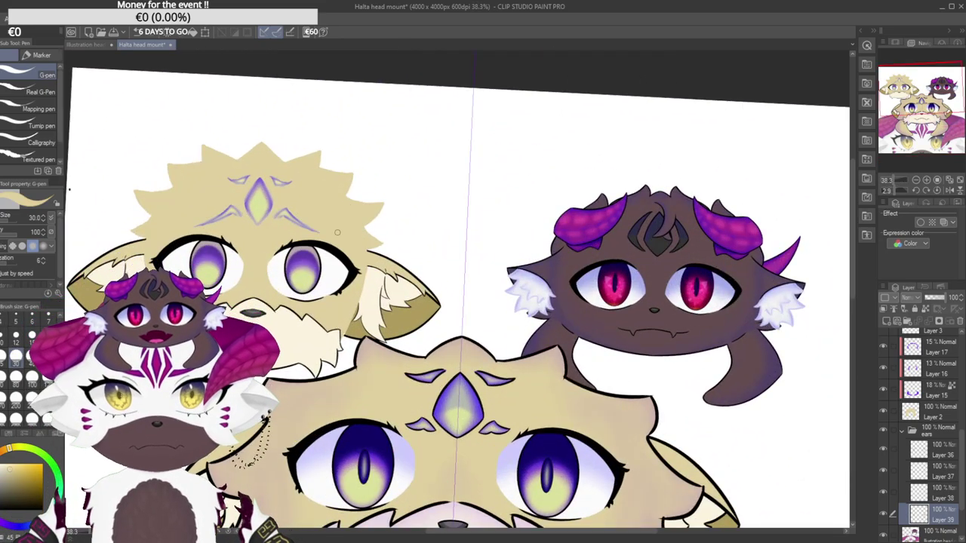
Paint light beige over the khaki inner ear around the ear tip, along the outer line and beside the upper fur tufts.
{"action": "scroll", "coordinate": [605, 392], "scroll_direction": "up", "scroll_amount": 3}
{"action": "left_click_drag", "start_coordinate": [747, 498], "coordinate": [557, 403]}
{"action": "scroll", "coordinate": [557, 404], "scroll_direction": "up", "scroll_amount": 6}
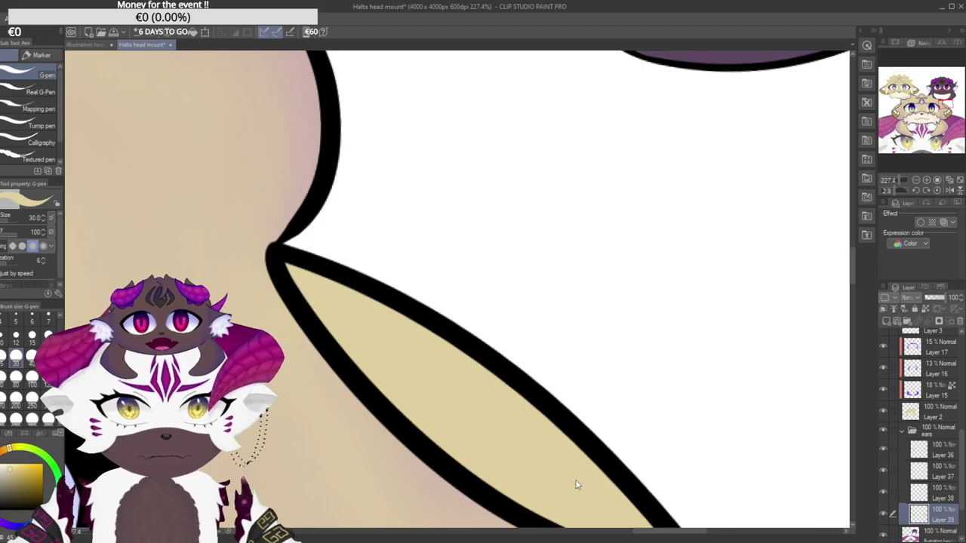
{"action": "scroll", "coordinate": [582, 483], "scroll_direction": "down", "scroll_amount": 10}
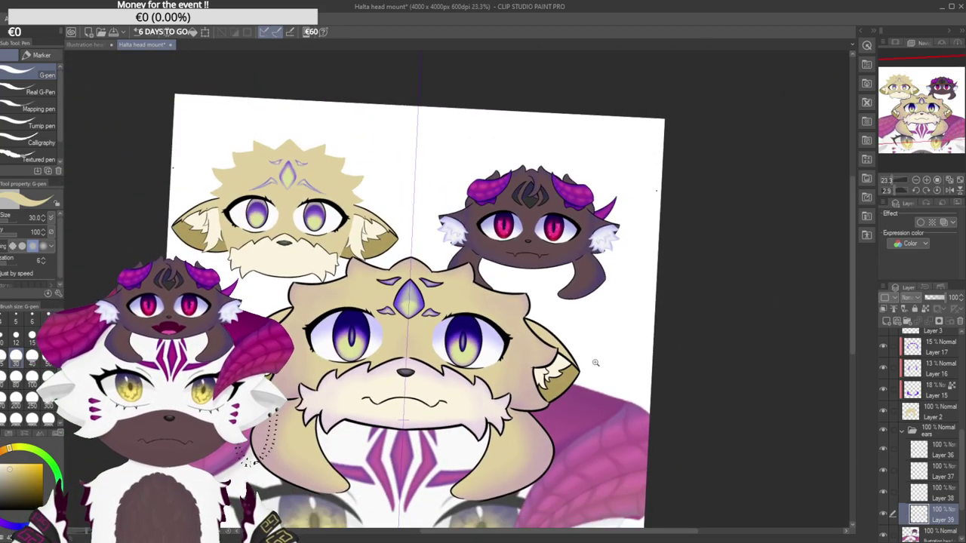
{"action": "scroll", "coordinate": [595, 364], "scroll_direction": "down", "scroll_amount": 2}
{"action": "scroll", "coordinate": [562, 370], "scroll_direction": "up", "scroll_amount": 6}
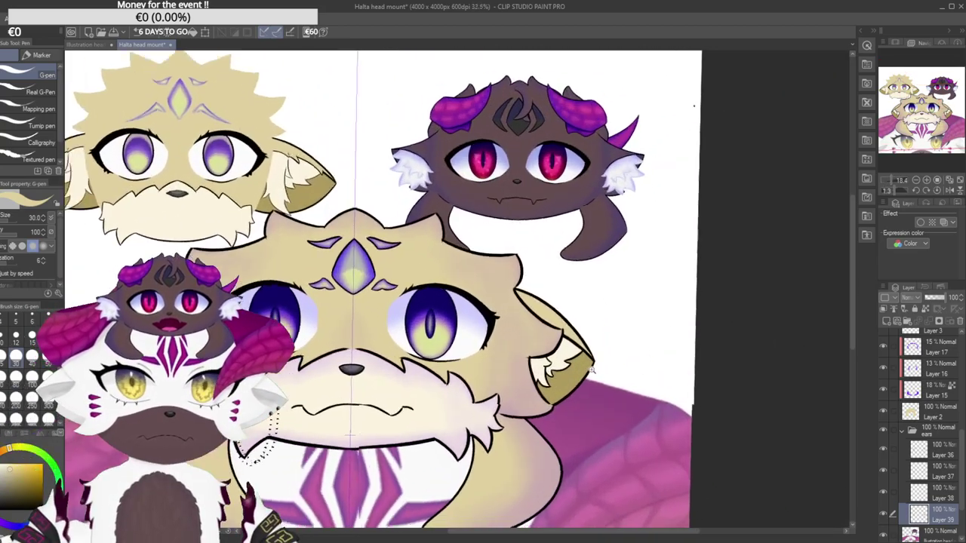
{"action": "scroll", "coordinate": [618, 377], "scroll_direction": "up", "scroll_amount": 2}
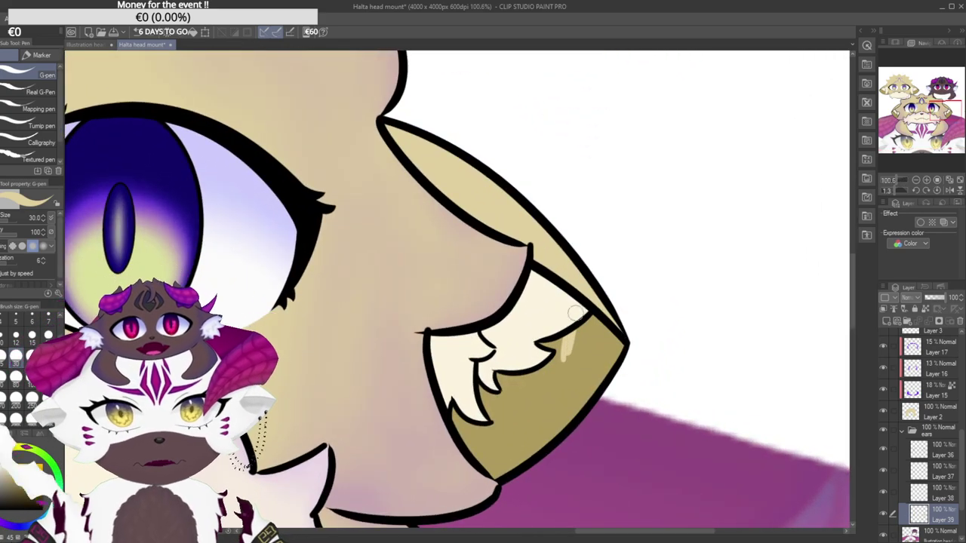
{"action": "left_click_drag", "start_coordinate": [603, 278], "coordinate": [387, 365]}
{"action": "scroll", "coordinate": [284, 329], "scroll_direction": "up", "scroll_amount": 3}
{"action": "scroll", "coordinate": [473, 409], "scroll_direction": "up", "scroll_amount": 2}
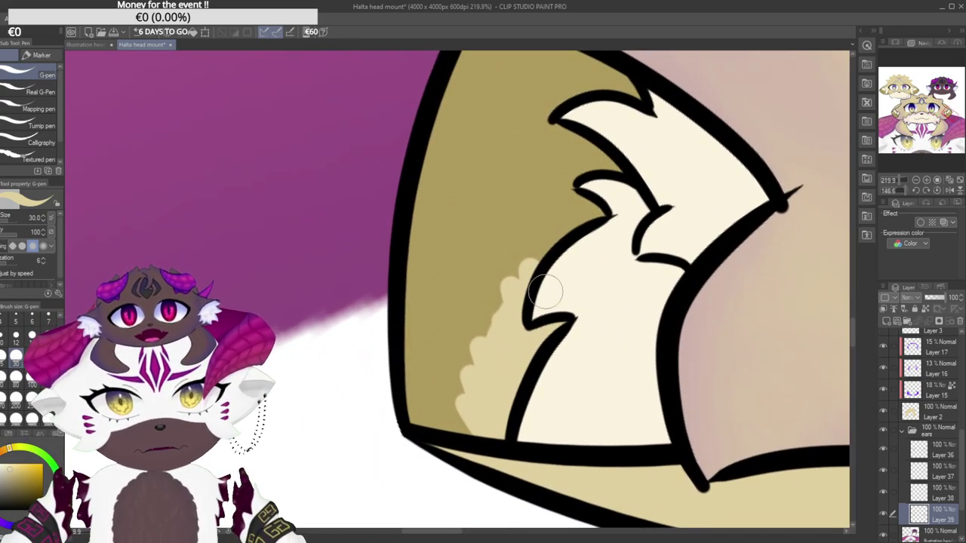
{"action": "mouse_move", "coordinate": [484, 424]}
{"action": "left_mouse_down"}
{"action": "mouse_move", "coordinate": [418, 426]}
{"action": "mouse_move", "coordinate": [403, 265]}
{"action": "mouse_move", "coordinate": [453, 403]}
{"action": "mouse_move", "coordinate": [527, 262]}
{"action": "mouse_move", "coordinate": [498, 274]}
{"action": "mouse_move", "coordinate": [547, 206]}
{"action": "left_mouse_up"}
{"action": "left_click_drag", "start_coordinate": [533, 246], "coordinate": [456, 320]}
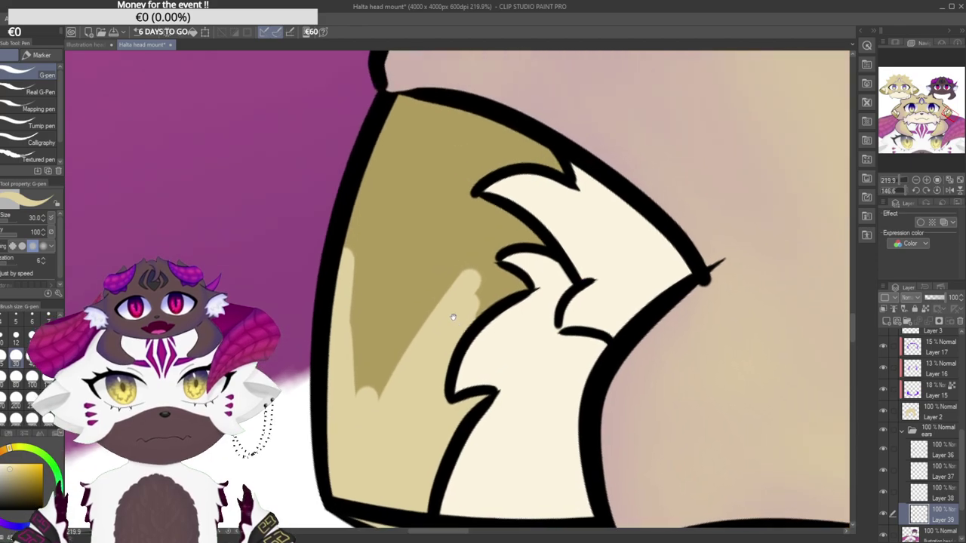
Cover the rest of the khaki inner ear with light beige down to the lower corner and between the lowest tufts.
{"action": "mouse_move", "coordinate": [410, 390]}
{"action": "left_mouse_down"}
{"action": "mouse_move", "coordinate": [471, 253]}
{"action": "mouse_move", "coordinate": [456, 236]}
{"action": "mouse_move", "coordinate": [411, 238]}
{"action": "mouse_move", "coordinate": [394, 221]}
{"action": "mouse_move", "coordinate": [382, 234]}
{"action": "mouse_move", "coordinate": [384, 171]}
{"action": "mouse_move", "coordinate": [369, 177]}
{"action": "mouse_move", "coordinate": [354, 226]}
{"action": "mouse_move", "coordinate": [384, 161]}
{"action": "mouse_move", "coordinate": [415, 163]}
{"action": "mouse_move", "coordinate": [464, 357]}
{"action": "left_mouse_up"}
{"action": "left_click_drag", "start_coordinate": [520, 285], "coordinate": [505, 213]}
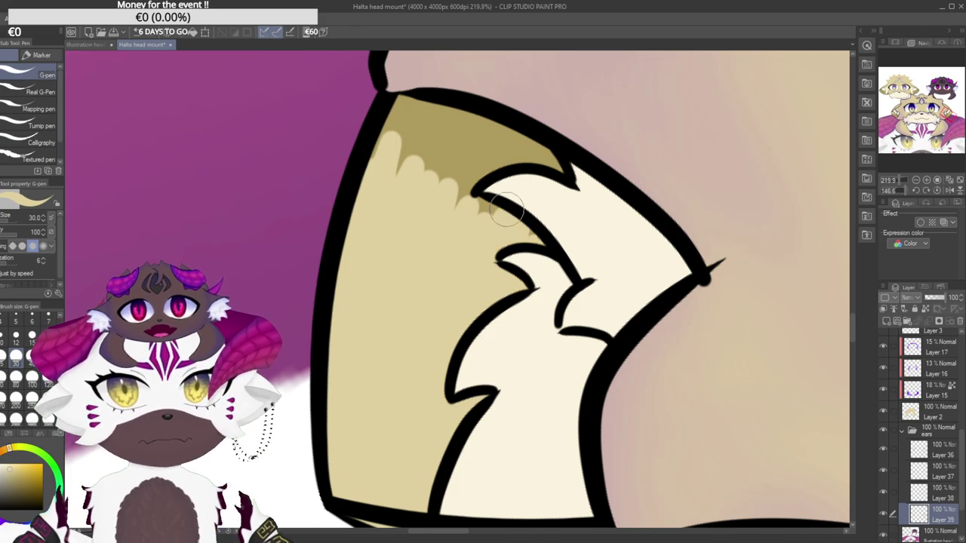
{"action": "left_click_drag", "start_coordinate": [495, 153], "coordinate": [455, 261]}
{"action": "left_click_drag", "start_coordinate": [457, 170], "coordinate": [358, 311]}
{"action": "mouse_move", "coordinate": [411, 288]}
{"action": "left_mouse_down"}
{"action": "mouse_move", "coordinate": [417, 310]}
{"action": "mouse_move", "coordinate": [432, 247]}
{"action": "left_mouse_up"}
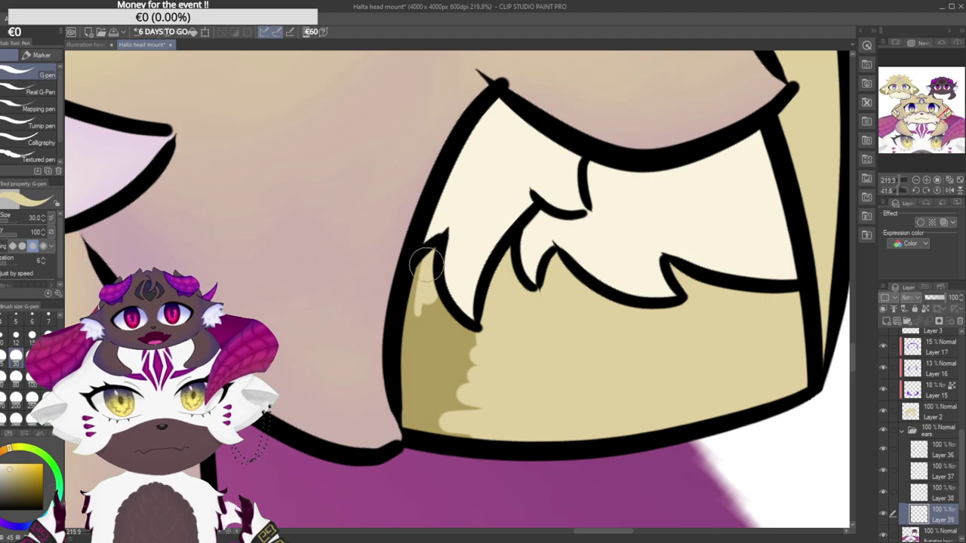
{"action": "mouse_move", "coordinate": [423, 283]}
{"action": "left_mouse_down"}
{"action": "mouse_move", "coordinate": [409, 364]}
{"action": "mouse_move", "coordinate": [417, 389]}
{"action": "mouse_move", "coordinate": [434, 370]}
{"action": "mouse_move", "coordinate": [448, 393]}
{"action": "mouse_move", "coordinate": [460, 375]}
{"action": "mouse_move", "coordinate": [476, 382]}
{"action": "mouse_move", "coordinate": [457, 396]}
{"action": "mouse_move", "coordinate": [477, 433]}
{"action": "left_mouse_up"}
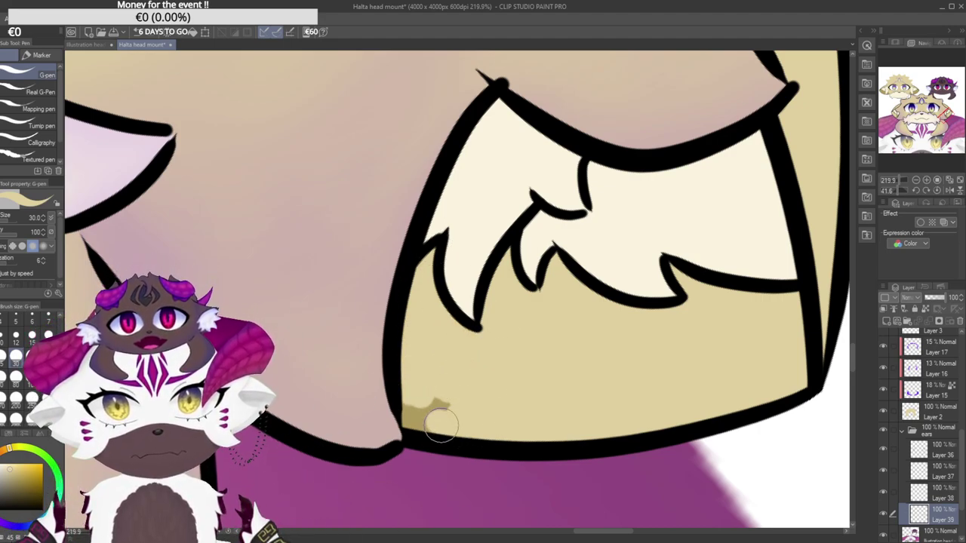
{"action": "left_click_drag", "start_coordinate": [420, 399], "coordinate": [446, 392]}
{"action": "scroll", "coordinate": [451, 232], "scroll_direction": "down", "scroll_amount": 8}
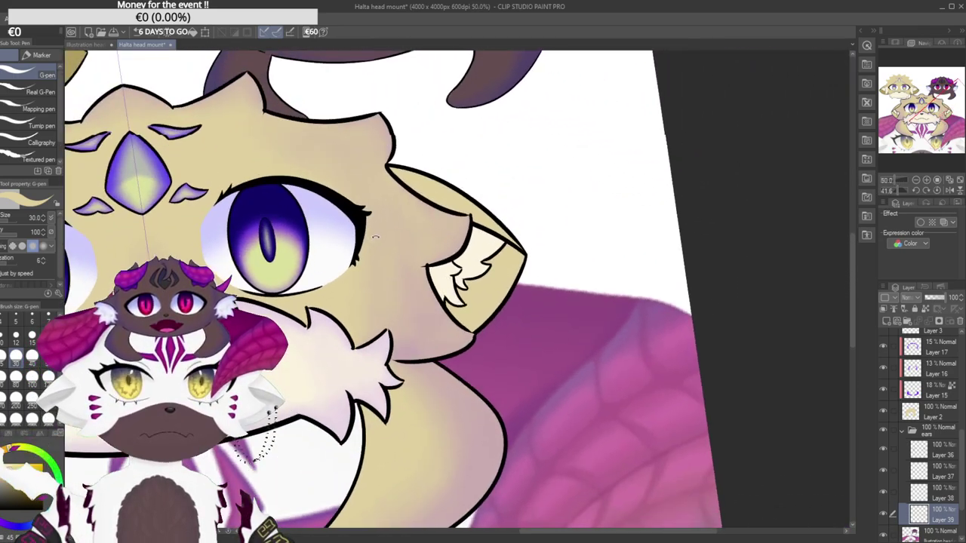
Cover the whole khaki-beige inner ear with solid blue on a clipped layer directly above the beige base fill.
{"action": "left_click_drag", "start_coordinate": [375, 237], "coordinate": [375, 235]}
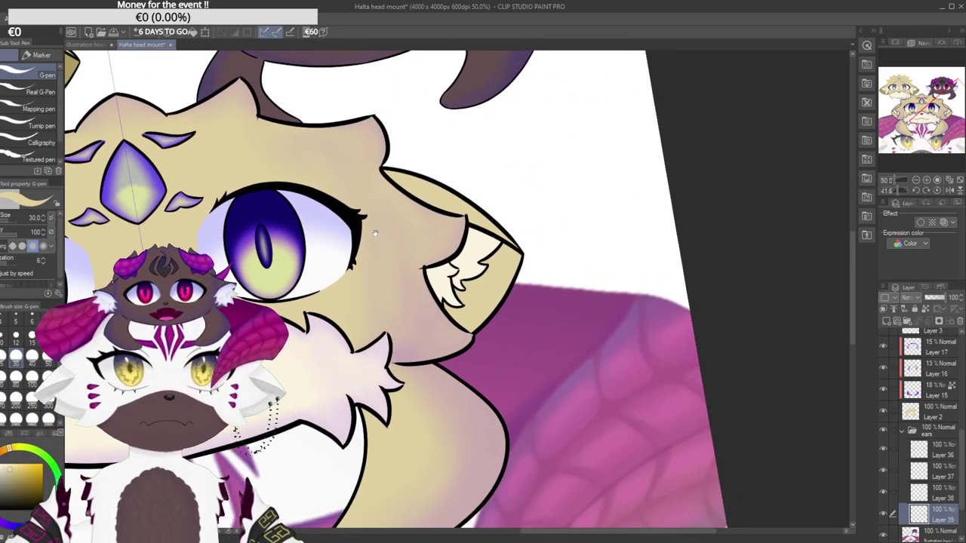
{"action": "scroll", "coordinate": [450, 196], "scroll_direction": "up", "scroll_amount": 4}
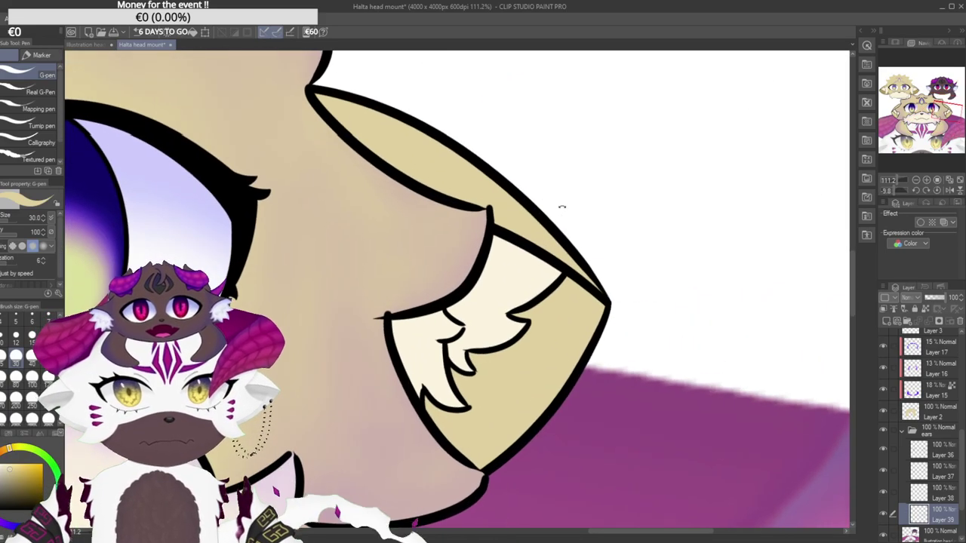
{"action": "left_click_drag", "start_coordinate": [494, 383], "coordinate": [541, 360]}
{"action": "left_click", "coordinate": [885, 517]}
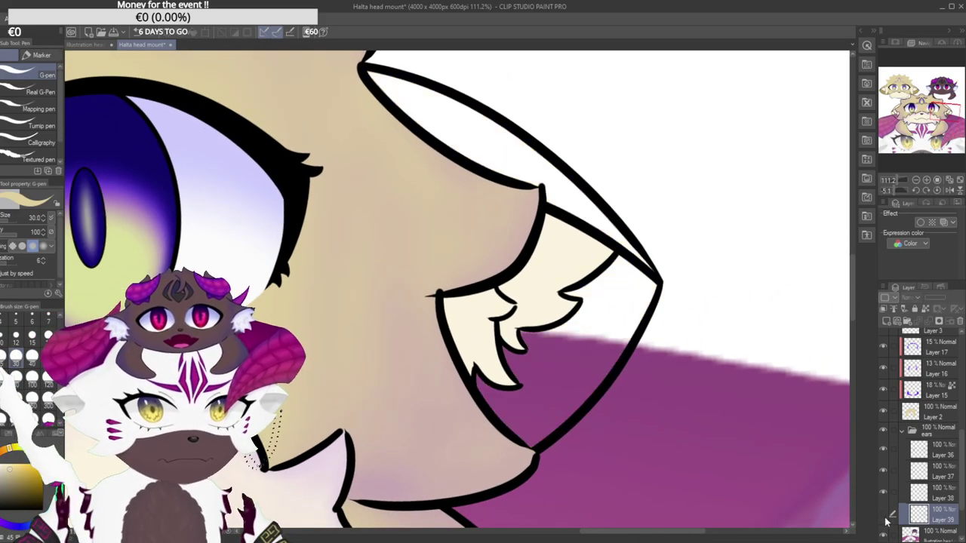
{"action": "left_click", "coordinate": [884, 519]}
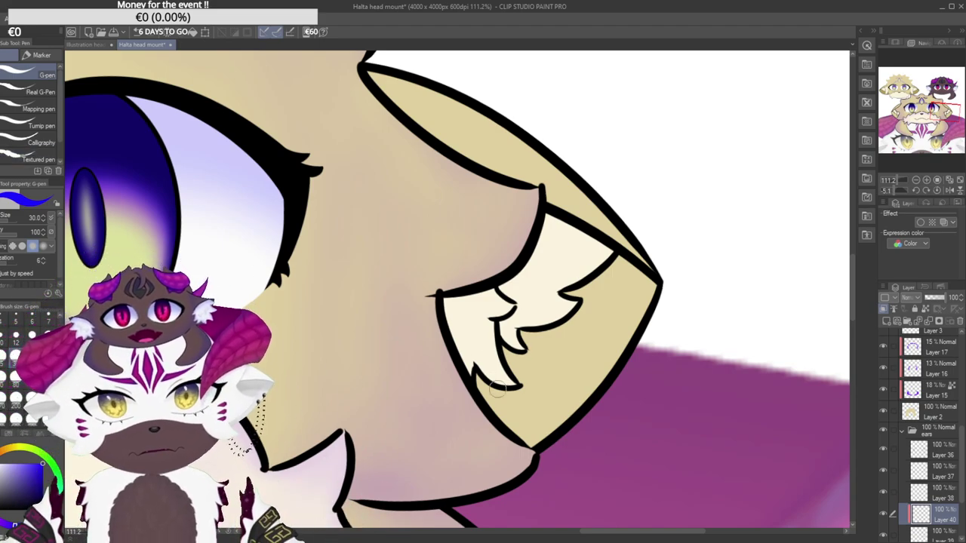
{"action": "left_click_drag", "start_coordinate": [490, 398], "coordinate": [509, 407]}
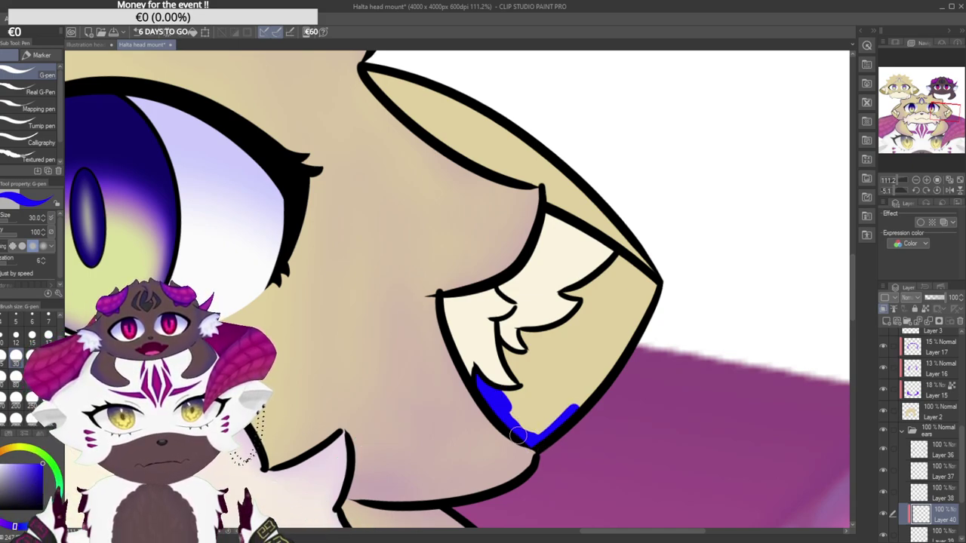
{"action": "left_click_drag", "start_coordinate": [518, 435], "coordinate": [507, 363]}
{"action": "mouse_move", "coordinate": [528, 317]}
{"action": "left_mouse_down"}
{"action": "mouse_move", "coordinate": [540, 362]}
{"action": "mouse_move", "coordinate": [513, 405]}
{"action": "mouse_move", "coordinate": [574, 301]}
{"action": "mouse_move", "coordinate": [600, 325]}
{"action": "mouse_move", "coordinate": [554, 435]}
{"action": "left_mouse_up"}
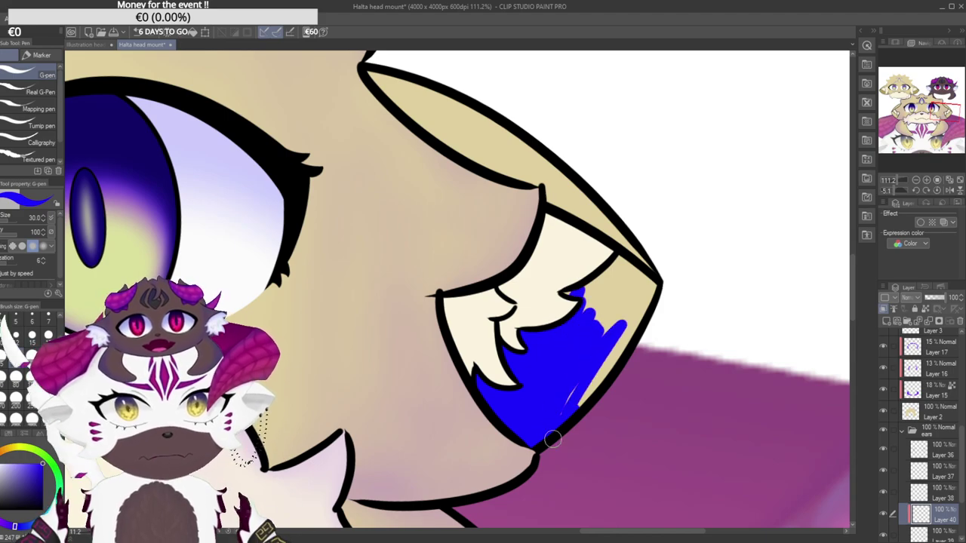
{"action": "mouse_move", "coordinate": [618, 273]}
{"action": "left_mouse_down"}
{"action": "mouse_move", "coordinate": [550, 345]}
{"action": "mouse_move", "coordinate": [565, 344]}
{"action": "mouse_move", "coordinate": [539, 308]}
{"action": "mouse_move", "coordinate": [645, 386]}
{"action": "left_mouse_up"}
{"action": "scroll", "coordinate": [548, 341], "scroll_direction": "up", "scroll_amount": 4}
{"action": "mouse_move", "coordinate": [446, 396]}
{"action": "left_mouse_down"}
{"action": "mouse_move", "coordinate": [463, 459]}
{"action": "mouse_move", "coordinate": [493, 483]}
{"action": "mouse_move", "coordinate": [520, 485]}
{"action": "mouse_move", "coordinate": [625, 382]}
{"action": "left_mouse_up"}
Lower the opacity of the blue inner-ear shading layer to 21%.
{"action": "scroll", "coordinate": [578, 422], "scroll_direction": "down", "scroll_amount": 8}
{"action": "left_click_drag", "start_coordinate": [642, 302], "coordinate": [640, 295]}
{"action": "left_click_drag", "start_coordinate": [947, 298], "coordinate": [929, 300]}
{"action": "scroll", "coordinate": [664, 392], "scroll_direction": "down", "scroll_amount": 3}
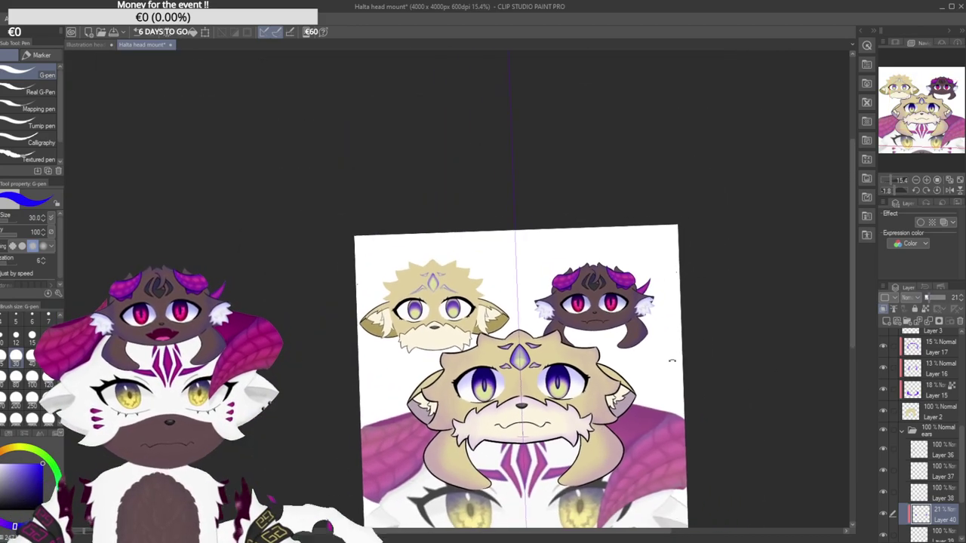
{"action": "scroll", "coordinate": [671, 390], "scroll_direction": "up", "scroll_amount": 3}
{"action": "scroll", "coordinate": [670, 391], "scroll_direction": "up", "scroll_amount": 2}
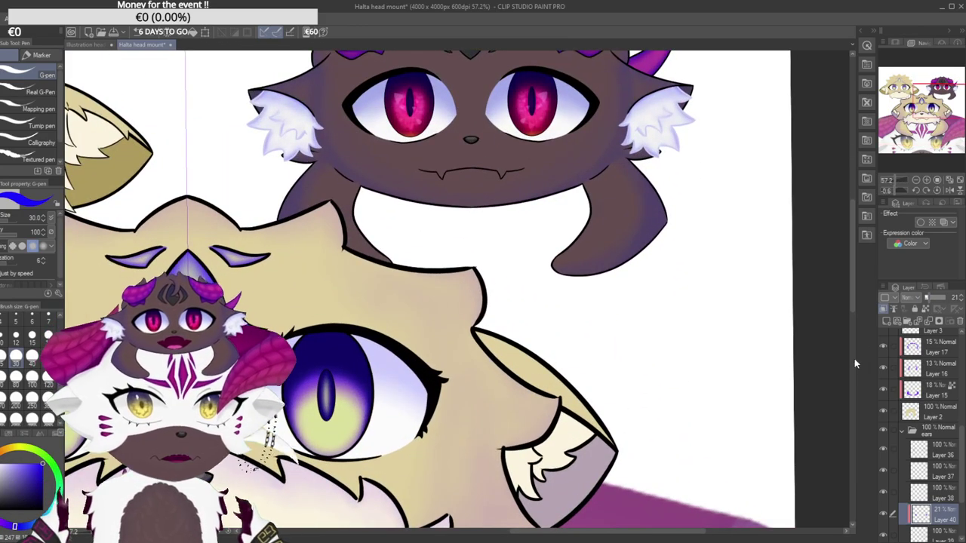
Add another clipped layer above the inner-ear shading and try soft blue airbrush strokes along the ear's outer edge.
{"action": "left_click", "coordinate": [887, 322]}
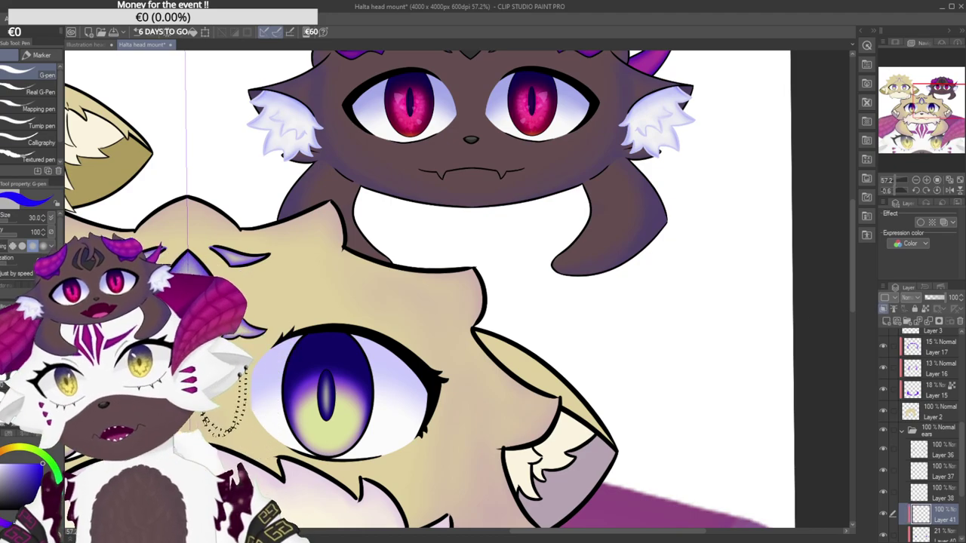
{"action": "left_click_drag", "start_coordinate": [422, 354], "coordinate": [455, 319]}
{"action": "key", "text": "b"}
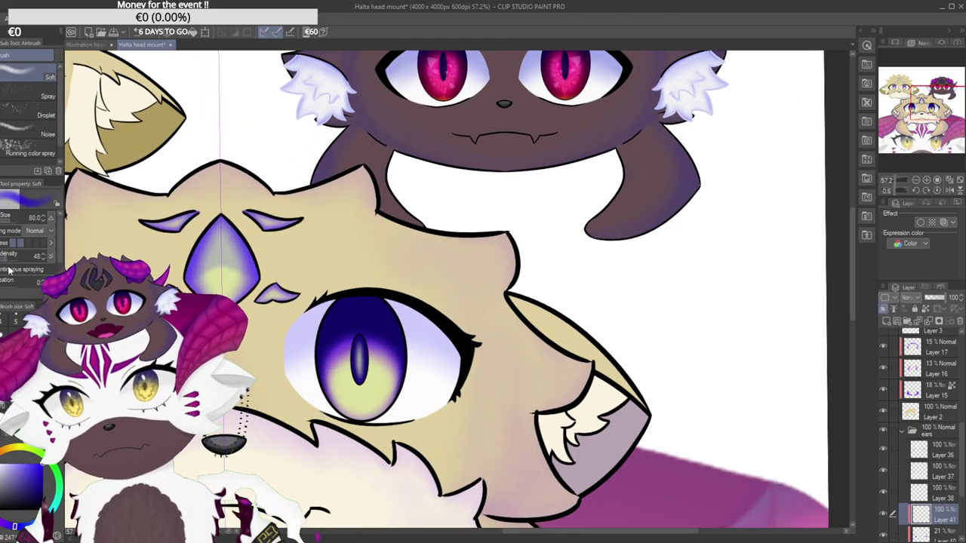
{"action": "left_click_drag", "start_coordinate": [569, 323], "coordinate": [415, 179]}
{"action": "left_click_drag", "start_coordinate": [496, 134], "coordinate": [519, 280]}
{"action": "left_click_drag", "start_coordinate": [442, 268], "coordinate": [483, 268]}
{"action": "mouse_move", "coordinate": [419, 448]}
{"action": "left_mouse_down"}
{"action": "mouse_move", "coordinate": [422, 302]}
{"action": "mouse_move", "coordinate": [466, 173]}
{"action": "left_mouse_up"}
{"action": "mouse_move", "coordinate": [422, 491]}
{"action": "left_mouse_down"}
{"action": "mouse_move", "coordinate": [422, 255]}
{"action": "mouse_move", "coordinate": [442, 176]}
{"action": "mouse_move", "coordinate": [405, 436]}
{"action": "mouse_move", "coordinate": [483, 137]}
{"action": "left_mouse_up"}
{"action": "key", "text": "ctrl+z"}
{"action": "key", "text": "ctrl+z"}
Airbrush a soft blue gradient along the outer edge of the ear's back strip, from its base to the tip.
{"action": "left_click_drag", "start_coordinate": [421, 479], "coordinate": [504, 96]}
{"action": "left_click_drag", "start_coordinate": [405, 416], "coordinate": [492, 139]}
{"action": "left_click_drag", "start_coordinate": [425, 441], "coordinate": [448, 264]}
{"action": "left_click_drag", "start_coordinate": [445, 493], "coordinate": [543, 90]}
{"action": "key", "text": "ctrl+z"}
{"action": "left_click_drag", "start_coordinate": [426, 439], "coordinate": [509, 140]}
{"action": "key", "text": "ctrl+z"}
{"action": "left_click_drag", "start_coordinate": [424, 417], "coordinate": [511, 147]}
{"action": "key", "text": "ctrl+z"}
{"action": "left_click_drag", "start_coordinate": [401, 381], "coordinate": [502, 122]}
Refine the blue gradient on the ear's back strip, keeping it beside the outer line and fading toward the head.
{"action": "left_click_drag", "start_coordinate": [439, 472], "coordinate": [498, 167]}
{"action": "key", "text": "ctrl+z"}
{"action": "left_click_drag", "start_coordinate": [429, 449], "coordinate": [505, 134]}
{"action": "key", "text": "ctrl+z"}
{"action": "left_click_drag", "start_coordinate": [427, 436], "coordinate": [500, 123]}
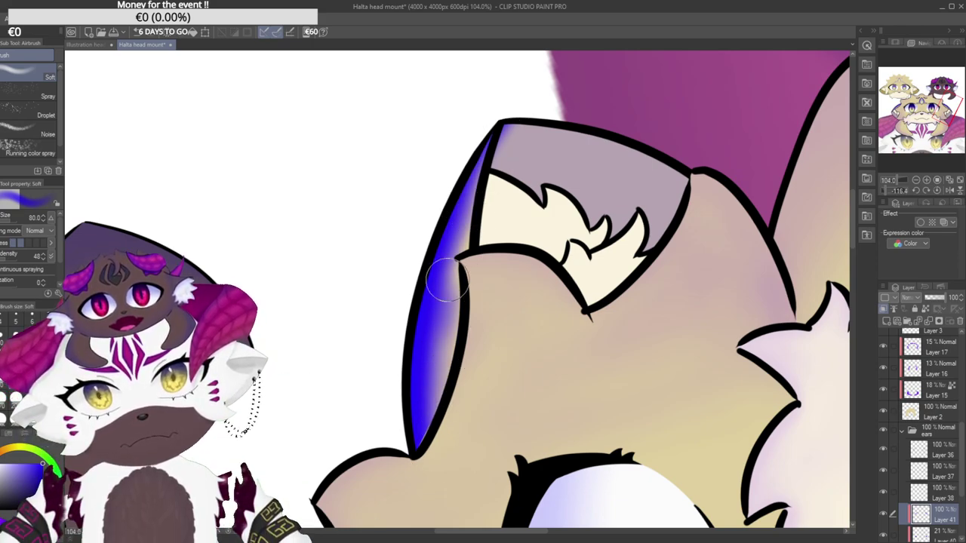
{"action": "key", "text": "ctrl+z"}
{"action": "left_click_drag", "start_coordinate": [441, 443], "coordinate": [470, 234]}
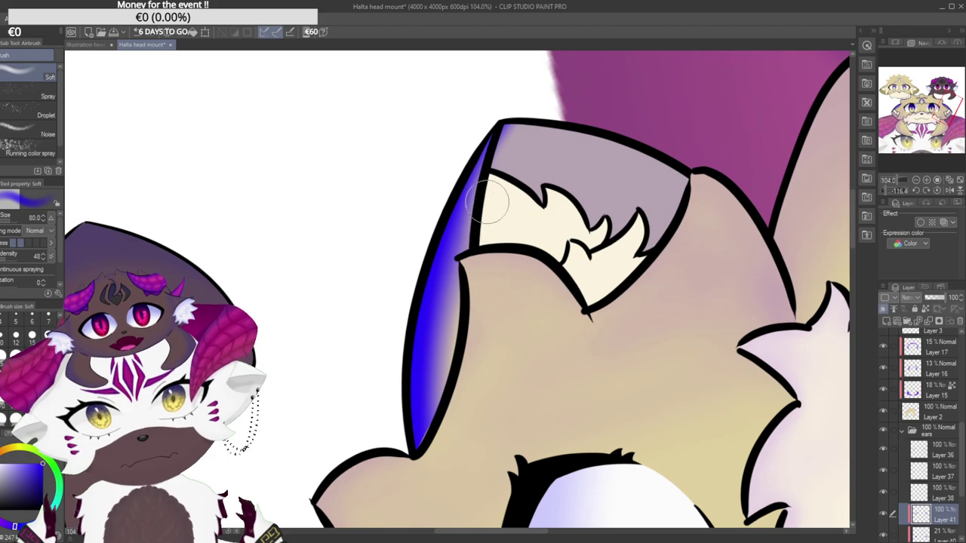
Erase the blue airbrush spill from the inner ear just below the tip with the Hard eraser.
{"action": "scroll", "coordinate": [521, 151], "scroll_direction": "up", "scroll_amount": 3}
{"action": "left_click_drag", "start_coordinate": [529, 127], "coordinate": [608, 199]}
{"action": "scroll", "coordinate": [573, 226], "scroll_direction": "up", "scroll_amount": 4}
{"action": "key", "text": "e"}
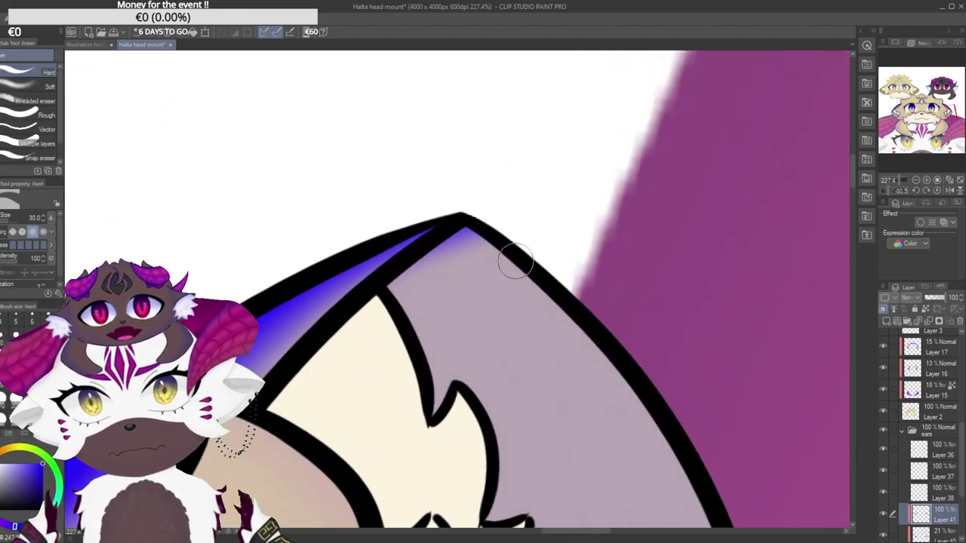
{"action": "mouse_move", "coordinate": [508, 221]}
{"action": "left_mouse_down"}
{"action": "mouse_move", "coordinate": [429, 270]}
{"action": "mouse_move", "coordinate": [521, 298]}
{"action": "mouse_move", "coordinate": [547, 234]}
{"action": "left_mouse_up"}
{"action": "scroll", "coordinate": [470, 308], "scroll_direction": "down", "scroll_amount": 6}
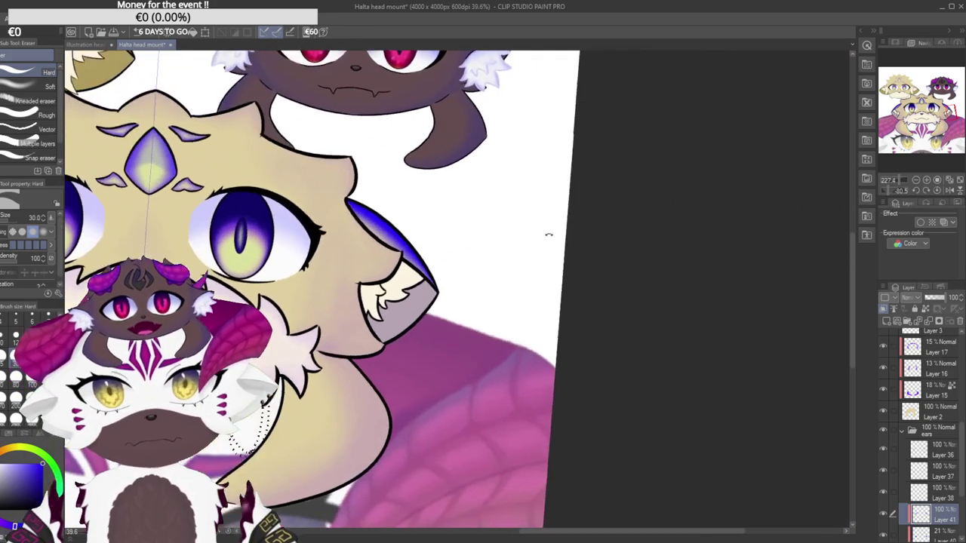
Lower the opacity of the ear's back-strip shading layer to 20%, judging it against the whole drawing.
{"action": "left_click_drag", "start_coordinate": [355, 219], "coordinate": [438, 291]}
{"action": "left_click_drag", "start_coordinate": [477, 154], "coordinate": [379, 203]}
{"action": "scroll", "coordinate": [378, 203], "scroll_direction": "down", "scroll_amount": 5}
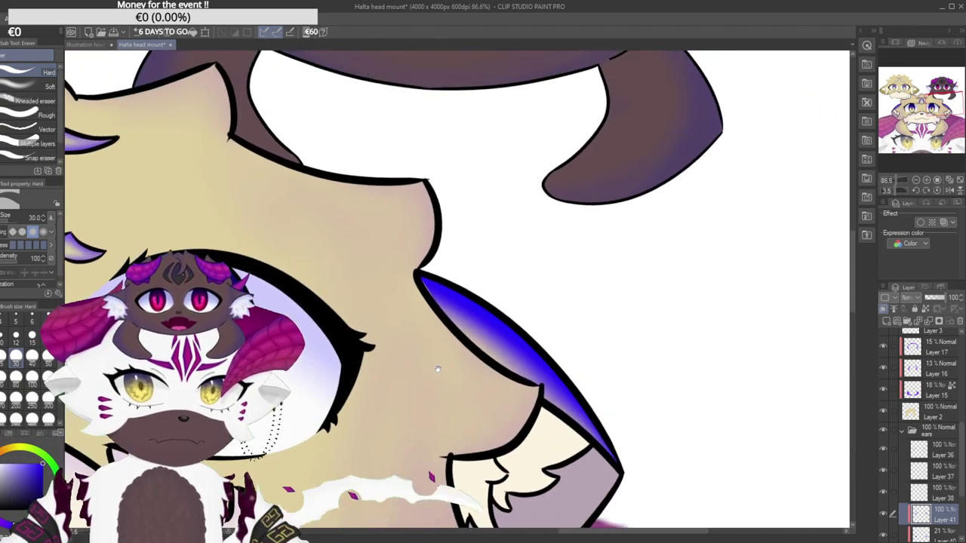
{"action": "scroll", "coordinate": [597, 362], "scroll_direction": "down", "scroll_amount": 2}
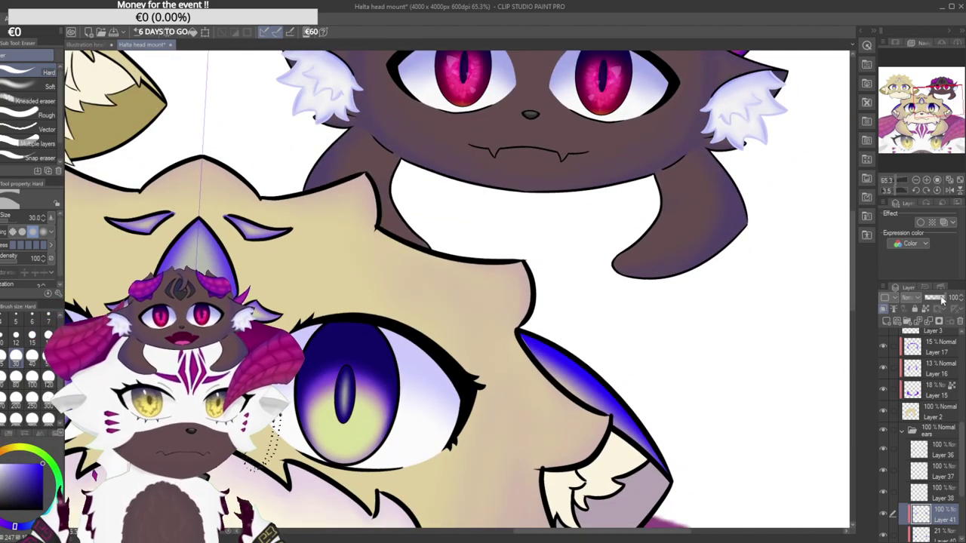
{"action": "left_click_drag", "start_coordinate": [942, 300], "coordinate": [936, 301]}
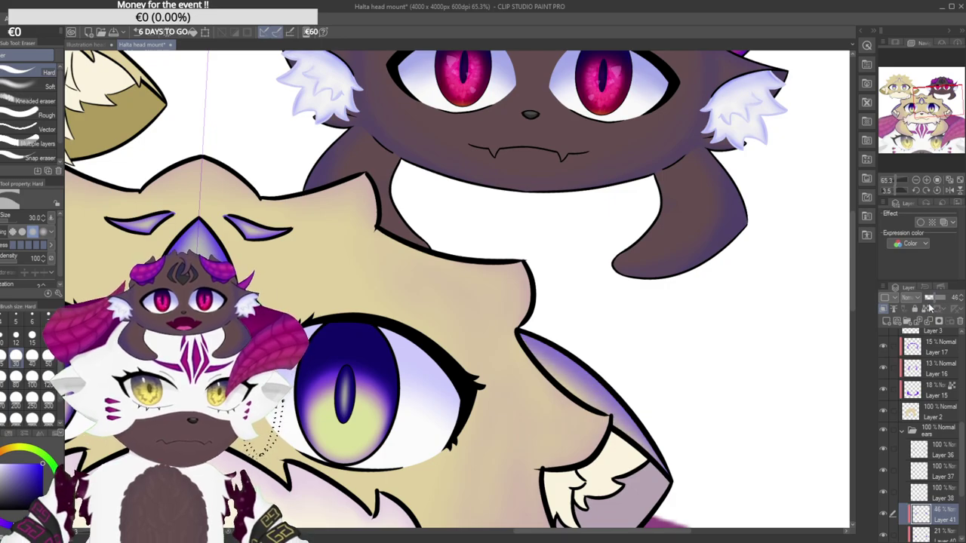
{"action": "scroll", "coordinate": [690, 345], "scroll_direction": "down", "scroll_amount": 5}
{"action": "scroll", "coordinate": [707, 324], "scroll_direction": "up", "scroll_amount": 2}
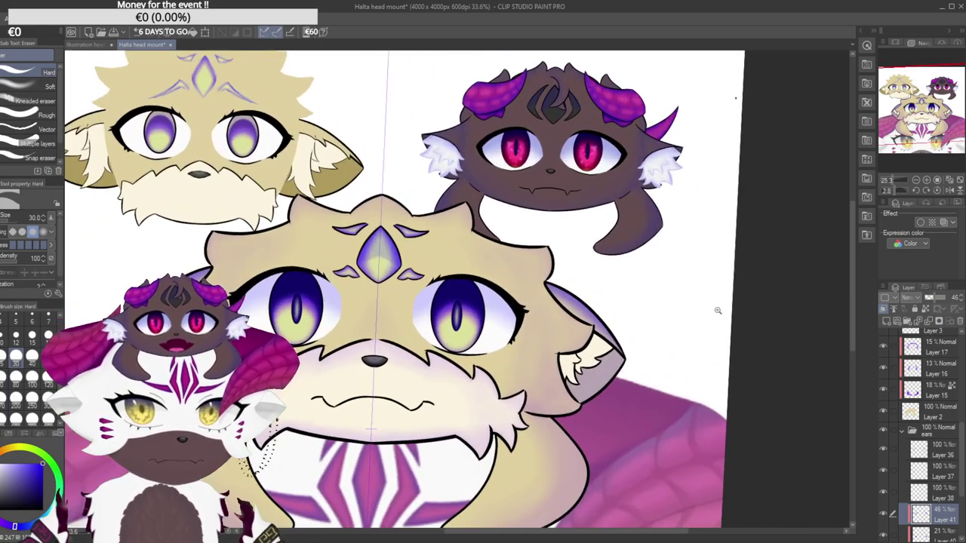
{"action": "left_click_drag", "start_coordinate": [936, 301], "coordinate": [934, 304]}
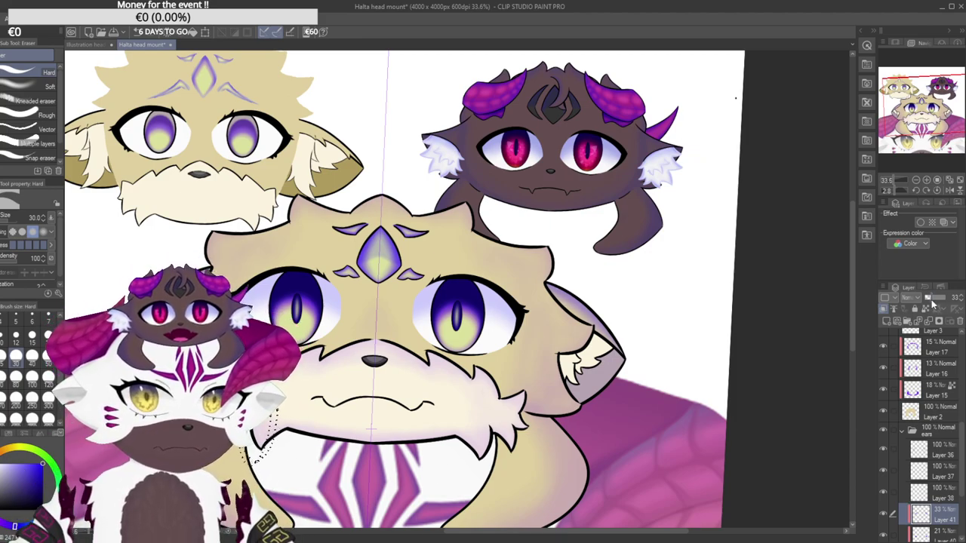
{"action": "scroll", "coordinate": [750, 344], "scroll_direction": "down", "scroll_amount": 4}
{"action": "left_click_drag", "start_coordinate": [767, 274], "coordinate": [762, 306]}
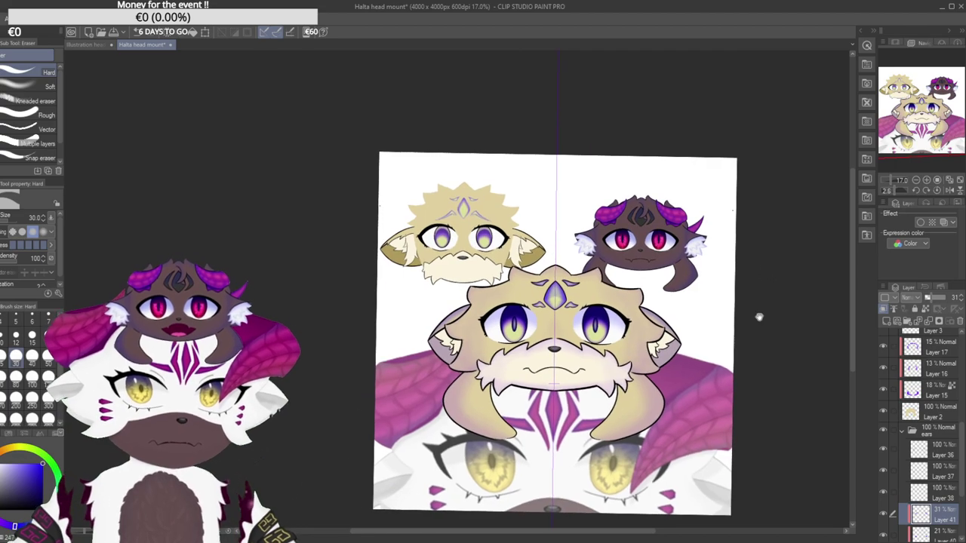
{"action": "left_click_drag", "start_coordinate": [703, 363], "coordinate": [612, 306]}
{"action": "scroll", "coordinate": [581, 264], "scroll_direction": "up", "scroll_amount": 3}
{"action": "left_click_drag", "start_coordinate": [928, 304], "coordinate": [932, 304]}
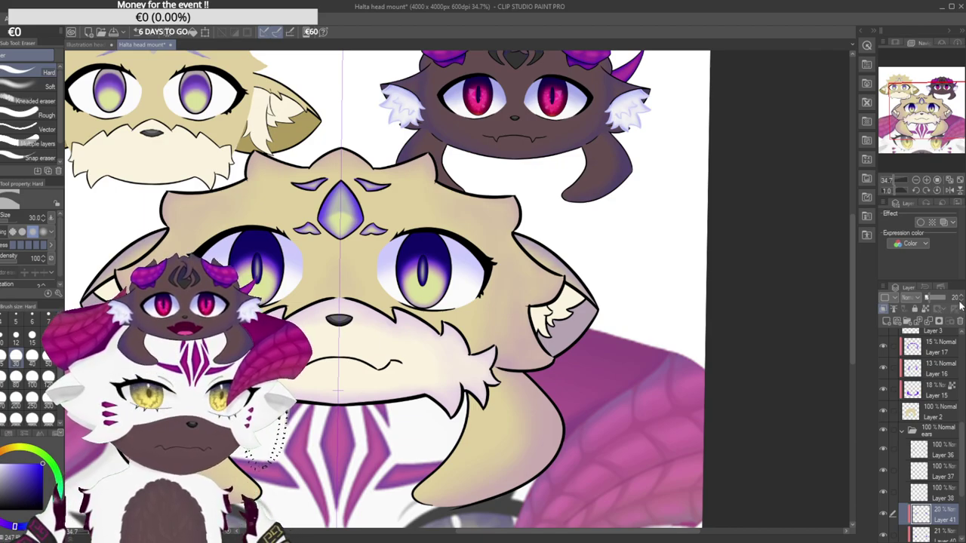
{"action": "scroll", "coordinate": [620, 263], "scroll_direction": "down", "scroll_amount": 3}
{"action": "scroll", "coordinate": [621, 263], "scroll_direction": "up", "scroll_amount": 3}
{"action": "scroll", "coordinate": [621, 263], "scroll_direction": "down", "scroll_amount": 2}
{"action": "scroll", "coordinate": [636, 352], "scroll_direction": "down", "scroll_amount": 1}
Identify the cream inner-fur layer and add a new clipped layer above it for shading.
{"action": "scroll", "coordinate": [636, 352], "scroll_direction": "up", "scroll_amount": 8}
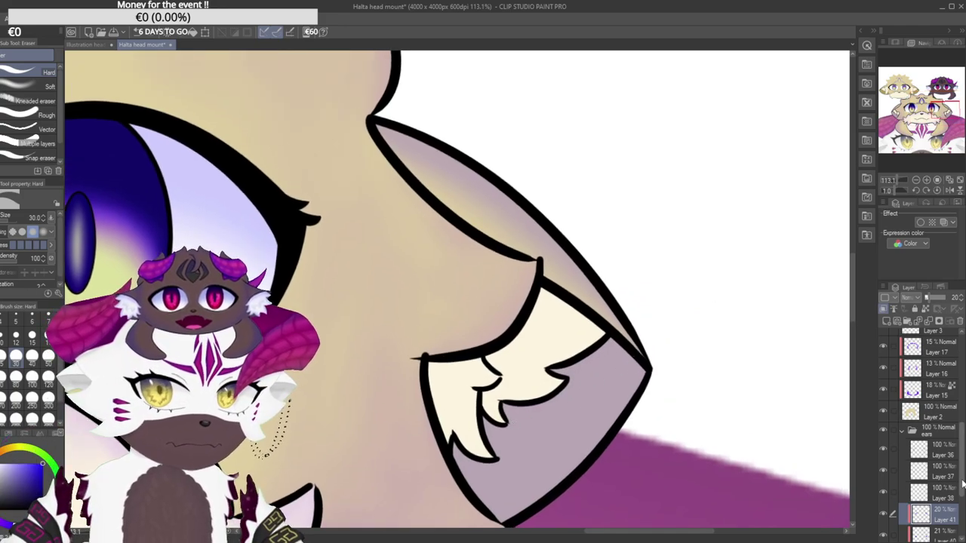
{"action": "scroll", "coordinate": [887, 492], "scroll_direction": "down", "scroll_amount": 3}
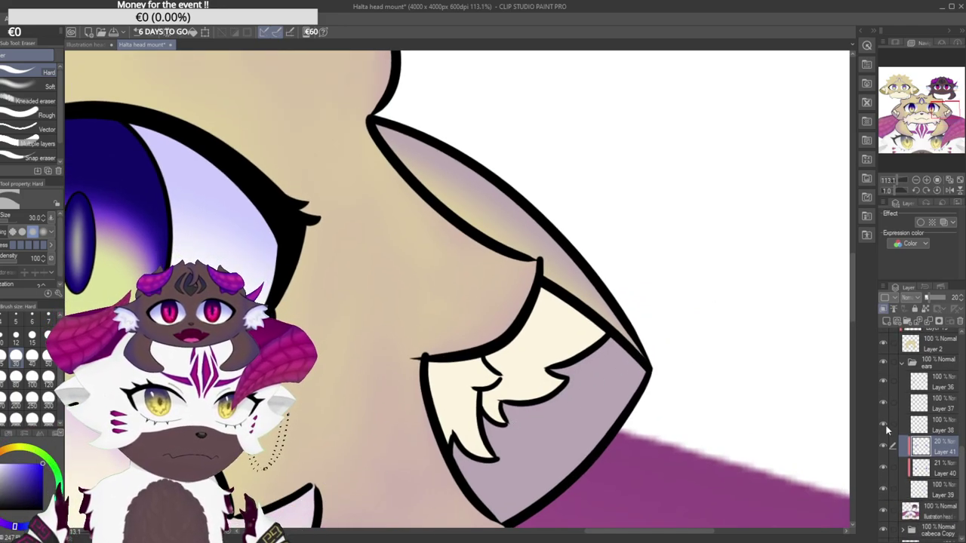
{"action": "left_click", "coordinate": [883, 425]}
{"action": "left_click", "coordinate": [883, 425]}
{"action": "left_click", "coordinate": [933, 427]}
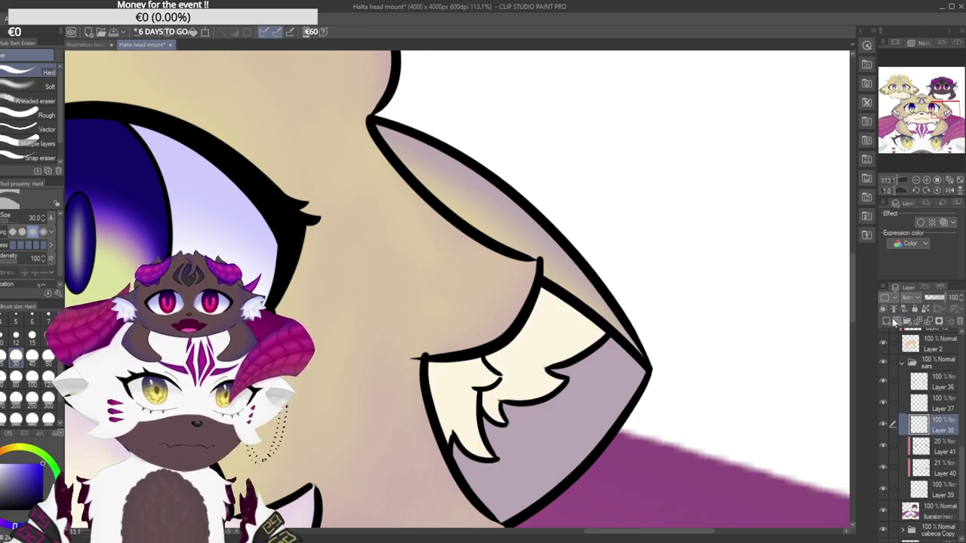
{"action": "left_click", "coordinate": [895, 322]}
{"action": "scroll", "coordinate": [619, 348], "scroll_direction": "up", "scroll_amount": 2}
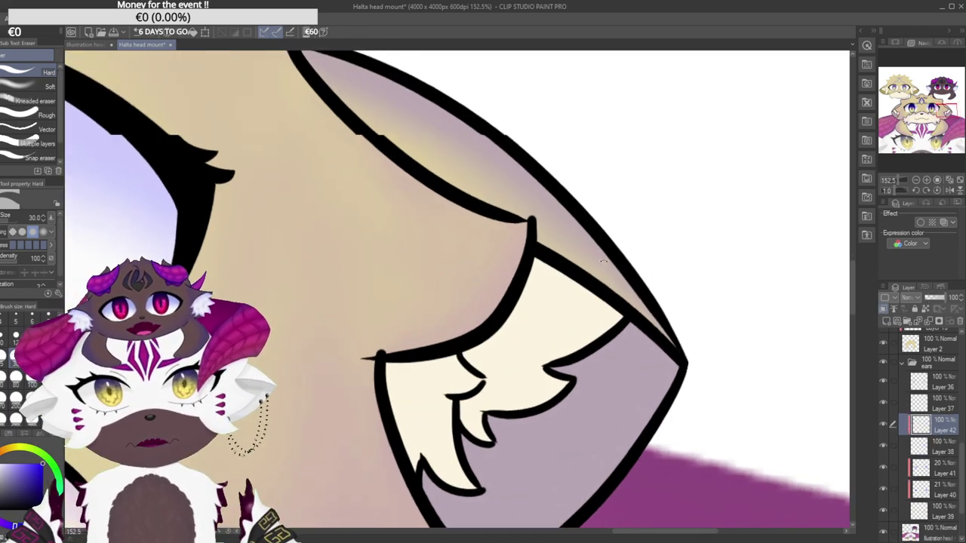
{"action": "left_click_drag", "start_coordinate": [608, 264], "coordinate": [599, 233]}
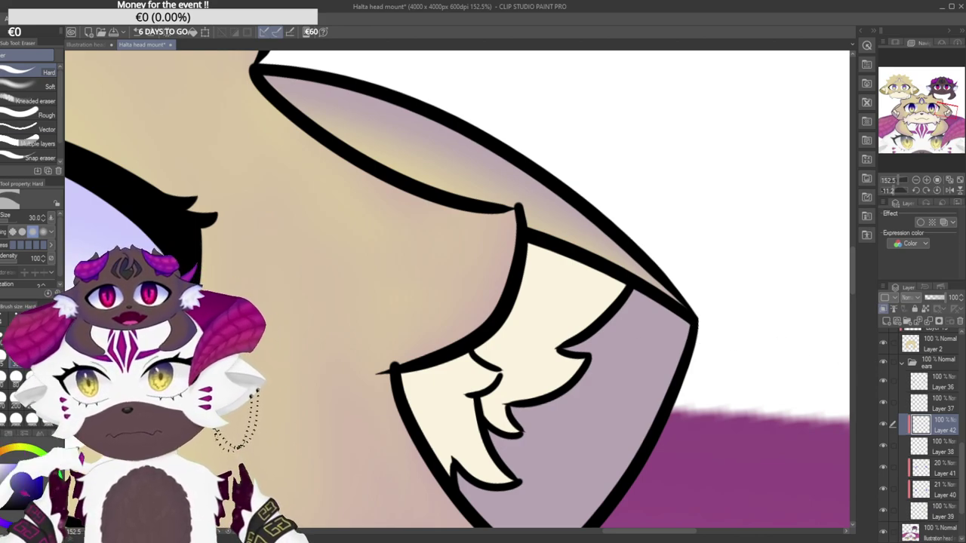
Airbrush soft blue onto the cream fur along the edge of the uppermost tuft near the ear tip.
{"action": "key", "text": "p"}
{"action": "key", "text": "b"}
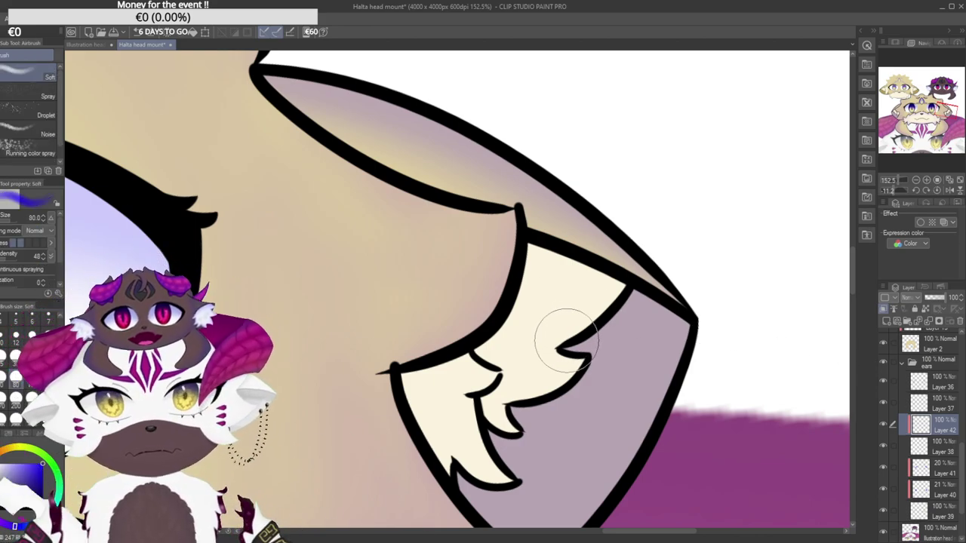
{"action": "mouse_move", "coordinate": [558, 348]}
{"action": "left_mouse_down"}
{"action": "mouse_move", "coordinate": [620, 275]}
{"action": "mouse_move", "coordinate": [566, 339]}
{"action": "mouse_move", "coordinate": [593, 316]}
{"action": "mouse_move", "coordinate": [618, 262]}
{"action": "left_mouse_up"}
{"action": "key", "text": "ctrl+z"}
{"action": "key", "text": "ctrl+z"}
{"action": "mouse_move", "coordinate": [558, 345]}
{"action": "left_mouse_down"}
{"action": "mouse_move", "coordinate": [615, 248]}
{"action": "mouse_move", "coordinate": [617, 276]}
{"action": "mouse_move", "coordinate": [592, 322]}
{"action": "mouse_move", "coordinate": [611, 309]}
{"action": "mouse_move", "coordinate": [574, 343]}
{"action": "mouse_move", "coordinate": [620, 277]}
{"action": "mouse_move", "coordinate": [560, 343]}
{"action": "mouse_move", "coordinate": [608, 263]}
{"action": "left_mouse_up"}
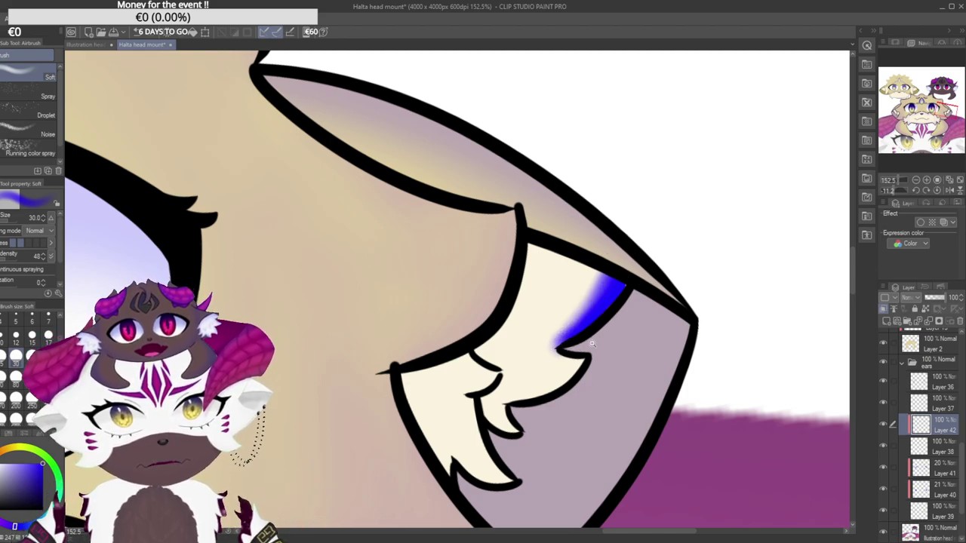
Airbrush soft blue along the edge of the second fur tuft, from its point to the notch beside the small tuft.
{"action": "left_click_drag", "start_coordinate": [586, 355], "coordinate": [620, 351]}
{"action": "mouse_move", "coordinate": [557, 365]}
{"action": "left_mouse_down"}
{"action": "mouse_move", "coordinate": [607, 350]}
{"action": "mouse_move", "coordinate": [595, 361]}
{"action": "mouse_move", "coordinate": [330, 390]}
{"action": "left_mouse_up"}
{"action": "left_click_drag", "start_coordinate": [291, 302], "coordinate": [303, 326]}
{"action": "left_click_drag", "start_coordinate": [293, 214], "coordinate": [308, 198]}
{"action": "key", "text": "ctrl+z"}
{"action": "key", "text": "ctrl+z"}
{"action": "left_click_drag", "start_coordinate": [315, 343], "coordinate": [320, 224]}
{"action": "left_click_drag", "start_coordinate": [329, 366], "coordinate": [329, 228]}
{"action": "key", "text": "ctrl+z"}
{"action": "key", "text": "ctrl+z"}
{"action": "left_click_drag", "start_coordinate": [328, 362], "coordinate": [324, 221]}
{"action": "mouse_move", "coordinate": [322, 332]}
{"action": "left_mouse_down"}
{"action": "mouse_move", "coordinate": [329, 209]}
{"action": "mouse_move", "coordinate": [289, 274]}
{"action": "mouse_move", "coordinate": [303, 224]}
{"action": "left_mouse_up"}
{"action": "mouse_move", "coordinate": [356, 368]}
{"action": "left_mouse_down"}
{"action": "mouse_move", "coordinate": [321, 238]}
{"action": "mouse_move", "coordinate": [317, 253]}
{"action": "left_mouse_up"}
{"action": "key", "text": "ctrl+z"}
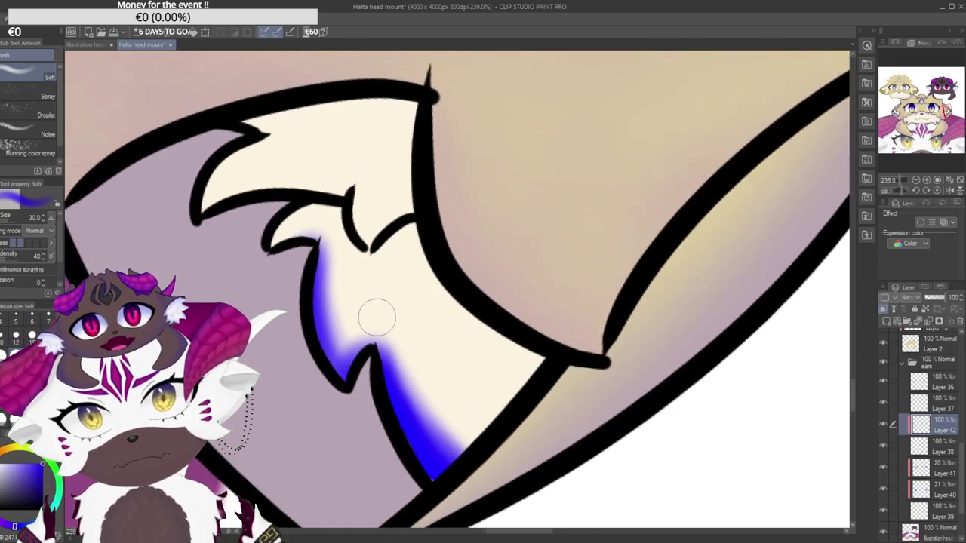
Shade the small middle fur tuft with soft blue down to its point.
{"action": "mouse_move", "coordinate": [348, 379]}
{"action": "left_mouse_down"}
{"action": "mouse_move", "coordinate": [386, 327]}
{"action": "mouse_move", "coordinate": [394, 410]}
{"action": "mouse_move", "coordinate": [416, 409]}
{"action": "mouse_move", "coordinate": [389, 340]}
{"action": "mouse_move", "coordinate": [480, 461]}
{"action": "mouse_move", "coordinate": [496, 467]}
{"action": "mouse_move", "coordinate": [453, 418]}
{"action": "mouse_move", "coordinate": [471, 454]}
{"action": "mouse_move", "coordinate": [460, 452]}
{"action": "mouse_move", "coordinate": [487, 459]}
{"action": "mouse_move", "coordinate": [454, 451]}
{"action": "mouse_move", "coordinate": [435, 470]}
{"action": "mouse_move", "coordinate": [450, 489]}
{"action": "mouse_move", "coordinate": [473, 462]}
{"action": "left_mouse_up"}
{"action": "key", "text": "ctrl+z"}
{"action": "left_click_drag", "start_coordinate": [344, 302], "coordinate": [403, 393]}
{"action": "mouse_move", "coordinate": [287, 277]}
{"action": "left_mouse_down"}
{"action": "mouse_move", "coordinate": [319, 390]}
{"action": "mouse_move", "coordinate": [379, 443]}
{"action": "left_mouse_up"}
{"action": "left_click_drag", "start_coordinate": [427, 373], "coordinate": [449, 439]}
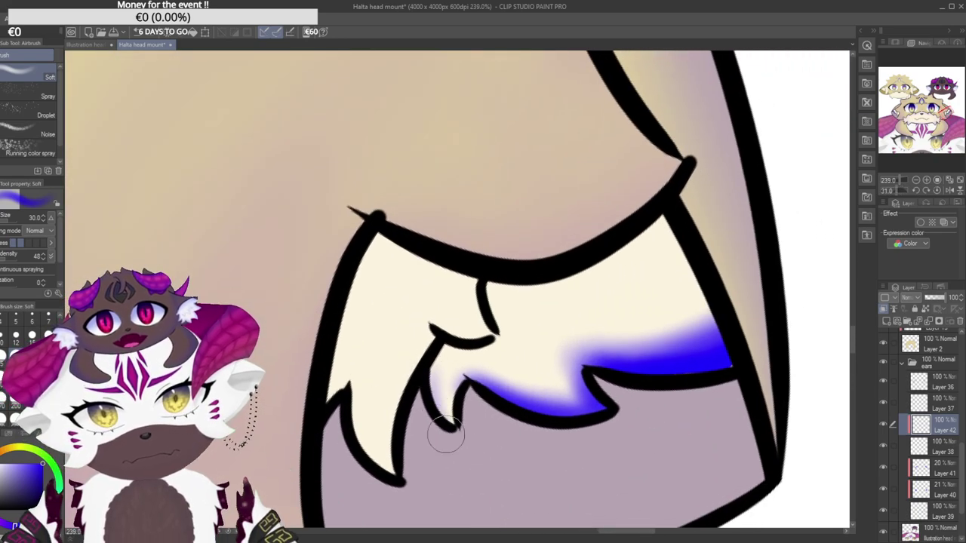
{"action": "mouse_move", "coordinate": [425, 367]}
{"action": "left_mouse_down"}
{"action": "mouse_move", "coordinate": [459, 440]}
{"action": "mouse_move", "coordinate": [433, 383]}
{"action": "mouse_move", "coordinate": [425, 395]}
{"action": "mouse_move", "coordinate": [457, 435]}
{"action": "left_mouse_up"}
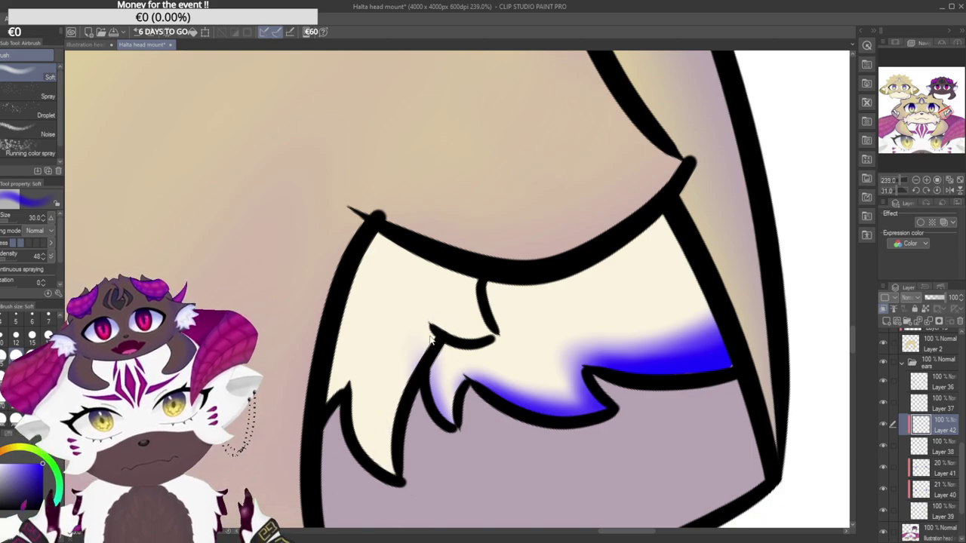
Airbrush soft blue along the inner edge of the large lowest tuft, from the fur notch to its point.
{"action": "left_click_drag", "start_coordinate": [434, 331], "coordinate": [392, 466]}
{"action": "key", "text": "ctrl+z"}
{"action": "left_click_drag", "start_coordinate": [439, 335], "coordinate": [397, 467]}
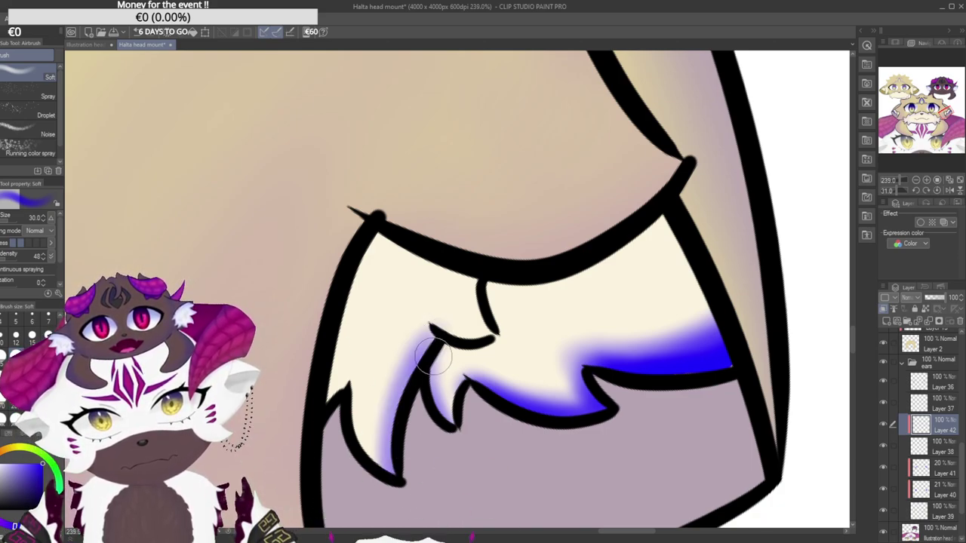
{"action": "left_click_drag", "start_coordinate": [439, 350], "coordinate": [398, 458]}
{"action": "key", "text": "ctrl+z"}
{"action": "left_click_drag", "start_coordinate": [431, 353], "coordinate": [394, 457]}
Fill the point of the lowest tuft with blue and extend the shading along its other edge to the ear outline.
{"action": "mouse_move", "coordinate": [359, 403]}
{"action": "left_mouse_down"}
{"action": "mouse_move", "coordinate": [390, 477]}
{"action": "mouse_move", "coordinate": [353, 394]}
{"action": "mouse_move", "coordinate": [394, 481]}
{"action": "mouse_move", "coordinate": [346, 375]}
{"action": "mouse_move", "coordinate": [371, 449]}
{"action": "mouse_move", "coordinate": [345, 382]}
{"action": "mouse_move", "coordinate": [335, 398]}
{"action": "mouse_move", "coordinate": [375, 427]}
{"action": "mouse_move", "coordinate": [367, 436]}
{"action": "mouse_move", "coordinate": [357, 388]}
{"action": "mouse_move", "coordinate": [379, 458]}
{"action": "mouse_move", "coordinate": [360, 386]}
{"action": "left_mouse_up"}
{"action": "key", "text": "ctrl+z"}
{"action": "left_click_drag", "start_coordinate": [385, 468], "coordinate": [370, 378]}
{"action": "key", "text": "ctrl+z"}
{"action": "mouse_move", "coordinate": [383, 457]}
{"action": "left_mouse_down"}
{"action": "mouse_move", "coordinate": [383, 386]}
{"action": "mouse_move", "coordinate": [373, 448]}
{"action": "mouse_move", "coordinate": [362, 359]}
{"action": "left_mouse_up"}
{"action": "key", "text": "ctrl+z"}
{"action": "key", "text": "ctrl+z"}
{"action": "left_click_drag", "start_coordinate": [389, 467], "coordinate": [393, 352]}
{"action": "key", "text": "ctrl+z"}
{"action": "mouse_move", "coordinate": [389, 466]}
{"action": "left_mouse_down"}
{"action": "mouse_move", "coordinate": [390, 366]}
{"action": "mouse_move", "coordinate": [339, 348]}
{"action": "left_mouse_up"}
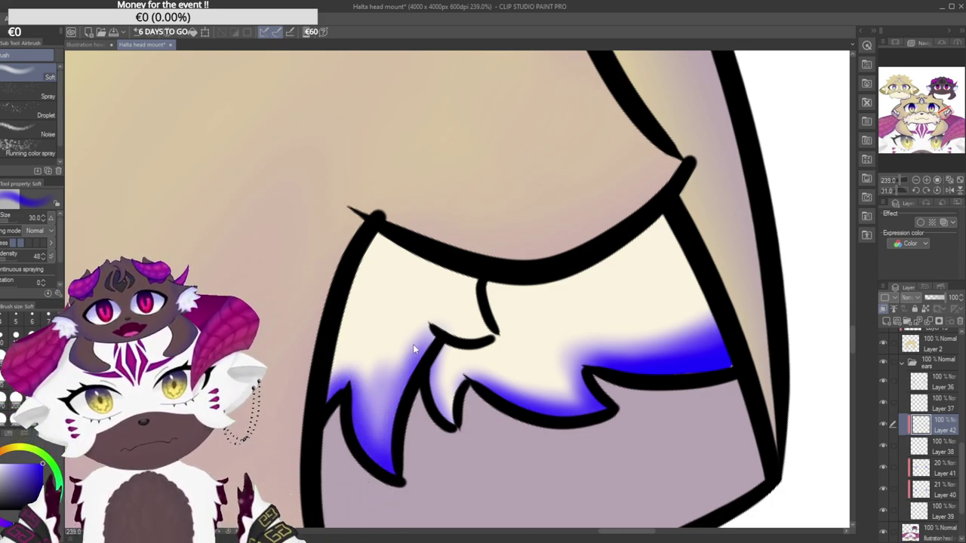
Shade the overlapping fur strand beside the short inner line and along its lower edge in blue, using airbrush size 20.
{"action": "mouse_move", "coordinate": [473, 269]}
{"action": "left_mouse_down"}
{"action": "mouse_move", "coordinate": [489, 331]}
{"action": "mouse_move", "coordinate": [443, 324]}
{"action": "mouse_move", "coordinate": [487, 332]}
{"action": "mouse_move", "coordinate": [478, 260]}
{"action": "mouse_move", "coordinate": [454, 326]}
{"action": "mouse_move", "coordinate": [444, 328]}
{"action": "mouse_move", "coordinate": [490, 343]}
{"action": "mouse_move", "coordinate": [475, 276]}
{"action": "left_mouse_up"}
{"action": "key", "text": "ctrl+z"}
{"action": "key", "text": "ctrl+z"}
{"action": "key", "text": "ctrl+z"}
{"action": "key", "text": "ctrl+z"}
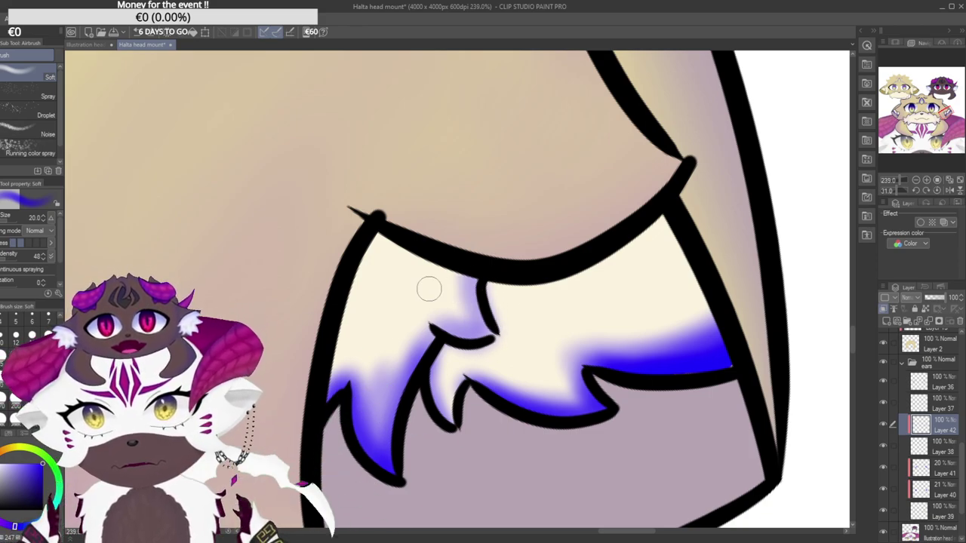
{"action": "mouse_move", "coordinate": [495, 332]}
{"action": "left_mouse_down"}
{"action": "mouse_move", "coordinate": [479, 267]}
{"action": "mouse_move", "coordinate": [490, 339]}
{"action": "mouse_move", "coordinate": [487, 270]}
{"action": "left_mouse_up"}
{"action": "key", "text": "ctrl+z"}
{"action": "key", "text": "ctrl+z"}
{"action": "left_click_drag", "start_coordinate": [493, 334], "coordinate": [479, 277]}
{"action": "left_click_drag", "start_coordinate": [440, 327], "coordinate": [485, 337]}
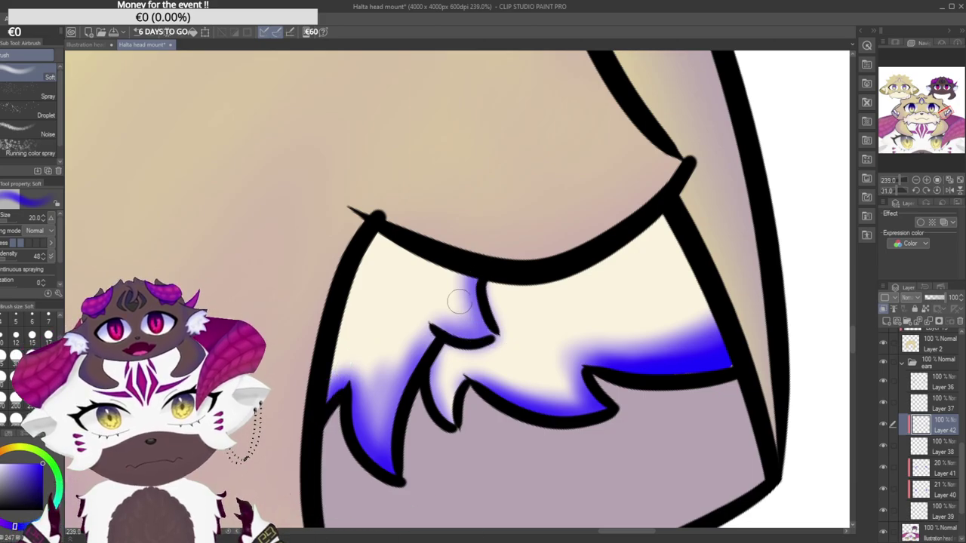
Lower the opacity of the inner-ear fur shading layer to 29% and save the file.
{"action": "scroll", "coordinate": [701, 319], "scroll_direction": "down", "scroll_amount": 8}
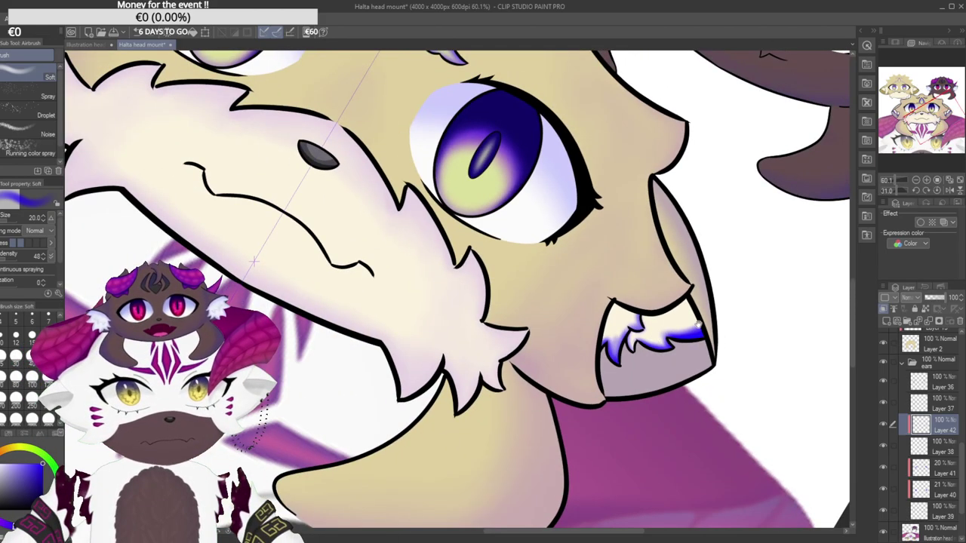
{"action": "scroll", "coordinate": [654, 282], "scroll_direction": "up", "scroll_amount": 4}
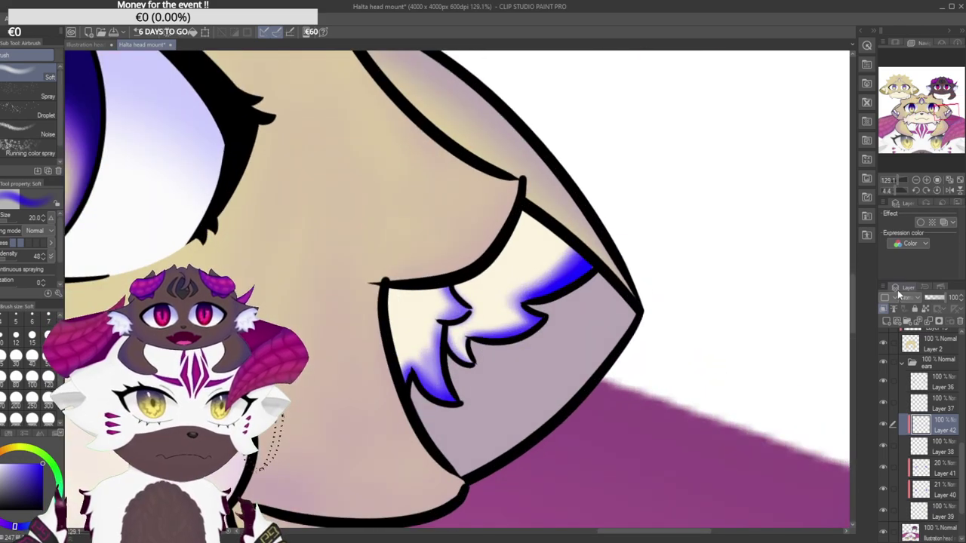
{"action": "left_click_drag", "start_coordinate": [939, 301], "coordinate": [932, 306]}
{"action": "scroll", "coordinate": [763, 324], "scroll_direction": "down", "scroll_amount": 5}
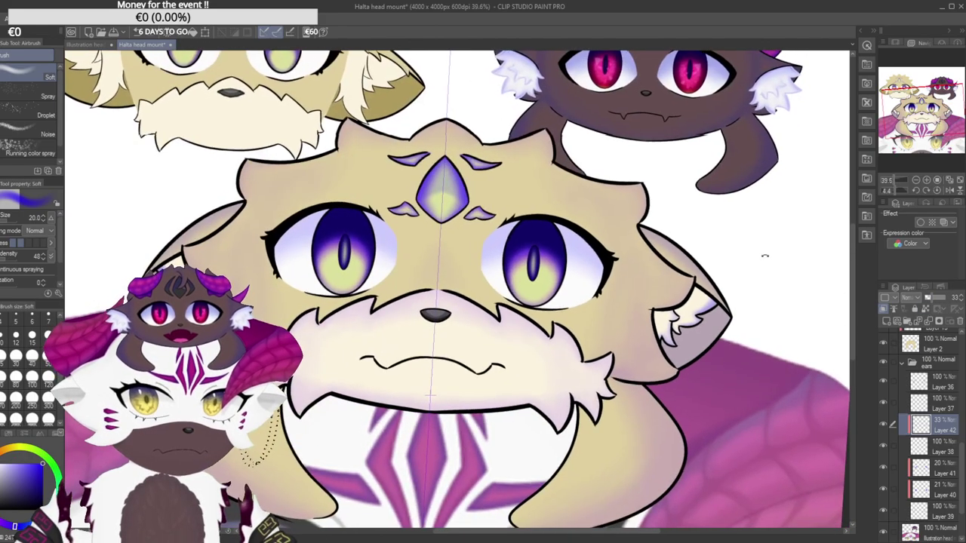
{"action": "scroll", "coordinate": [769, 272], "scroll_direction": "up", "scroll_amount": 5}
{"action": "left_click", "coordinate": [961, 301]}
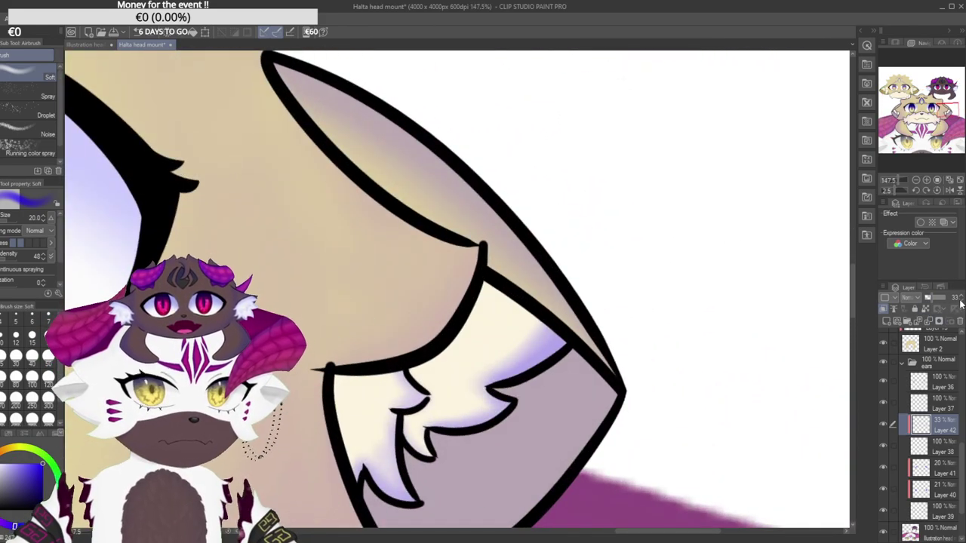
{"action": "left_click", "coordinate": [961, 301]}
{"action": "left_click", "coordinate": [961, 301]}
{"action": "key", "text": "ctrl+s"}
Review the whole illustration, comparing the large cream head's shading with the two smaller heads.
{"action": "scroll", "coordinate": [704, 294], "scroll_direction": "down", "scroll_amount": 6}
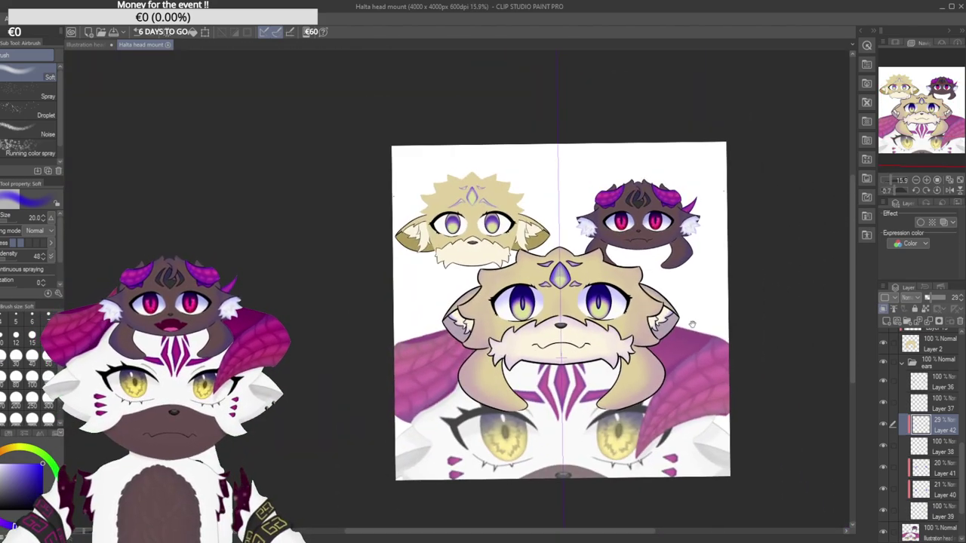
{"action": "scroll", "coordinate": [696, 318], "scroll_direction": "down", "scroll_amount": 2}
{"action": "scroll", "coordinate": [518, 332], "scroll_direction": "up", "scroll_amount": 2}
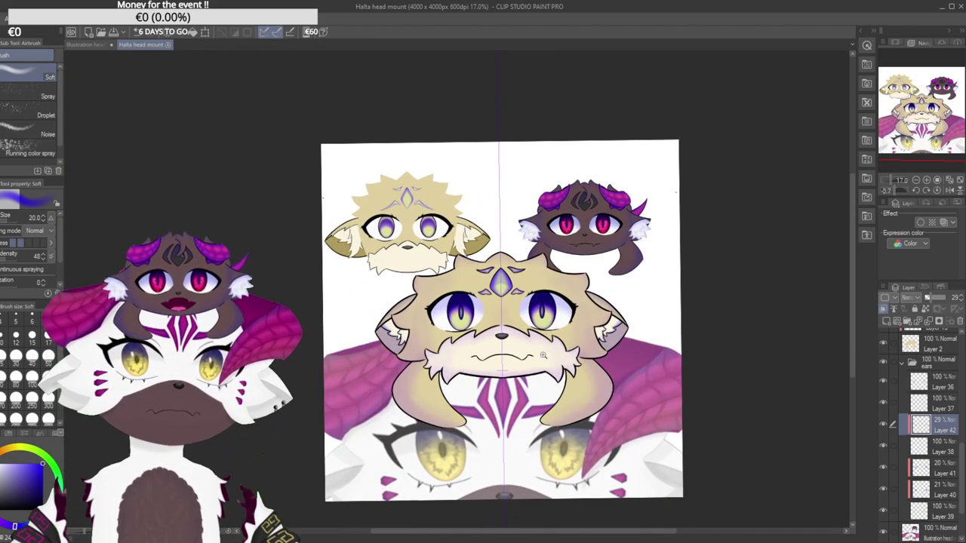
{"action": "scroll", "coordinate": [514, 312], "scroll_direction": "down", "scroll_amount": 2}
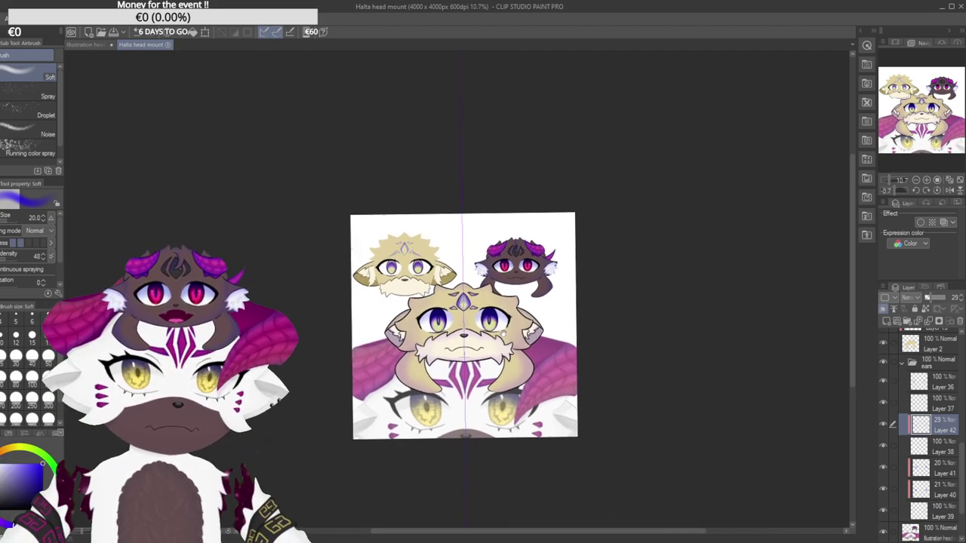
{"action": "scroll", "coordinate": [451, 324], "scroll_direction": "up", "scroll_amount": 3}
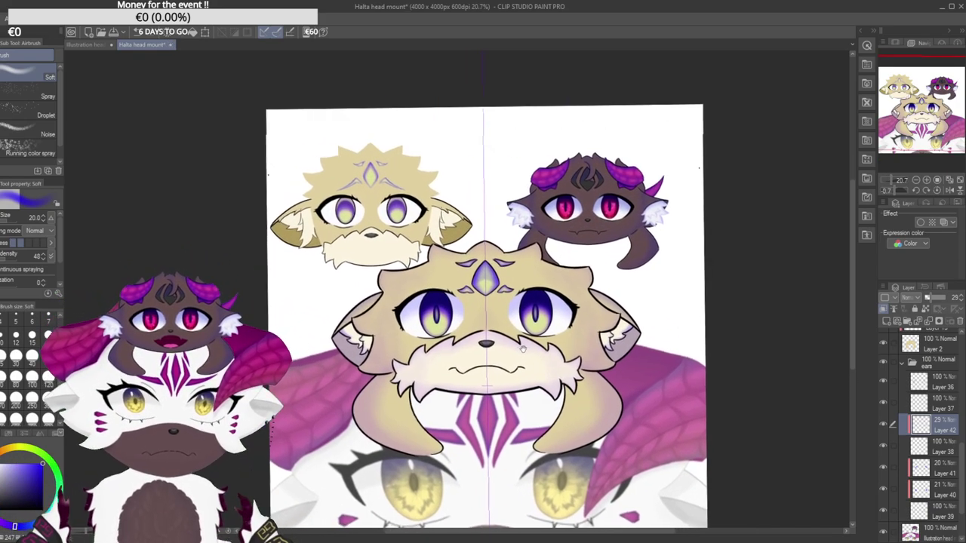
{"action": "left_click_drag", "start_coordinate": [544, 403], "coordinate": [499, 397]}
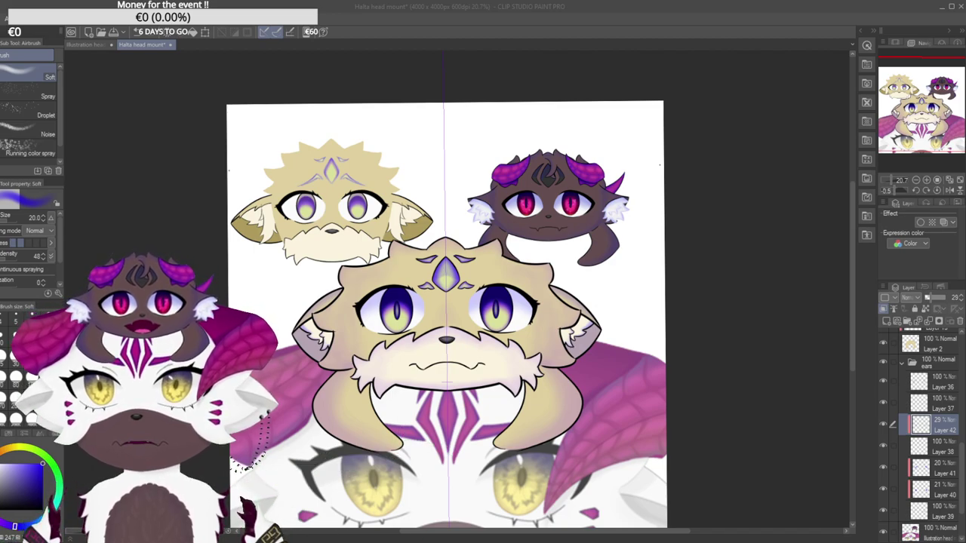
{"action": "left_click", "coordinate": [575, 90]}
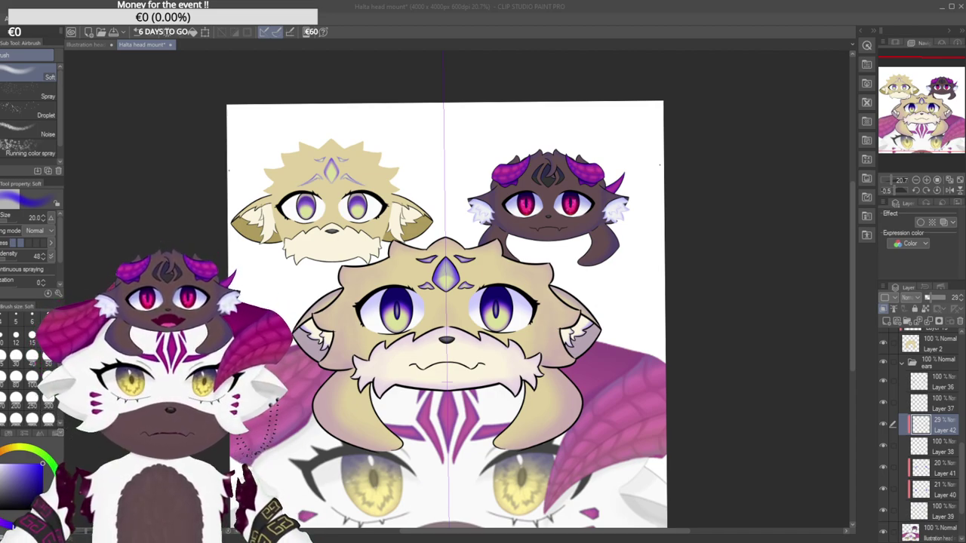
{"action": "left_click", "coordinate": [915, 6]}
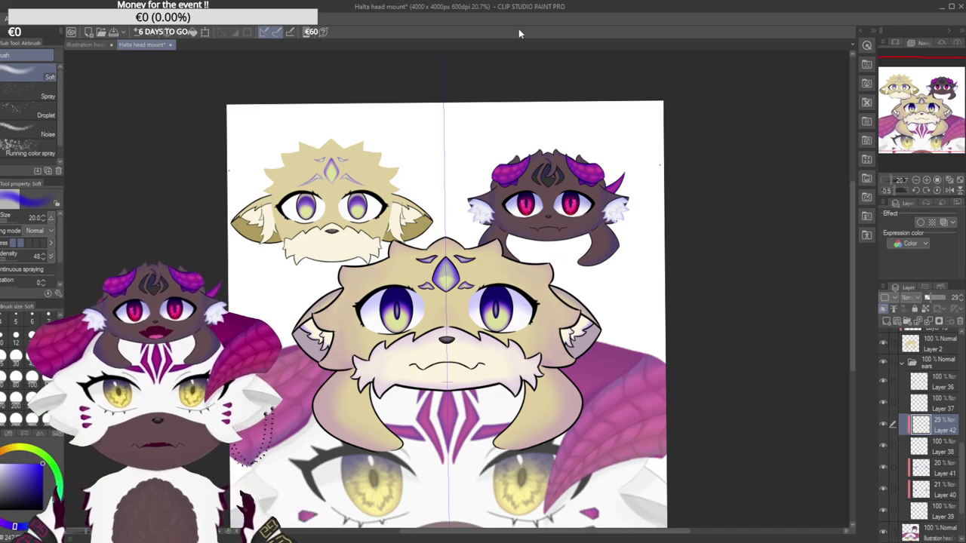
{"action": "scroll", "coordinate": [503, 310], "scroll_direction": "down", "scroll_amount": 3}
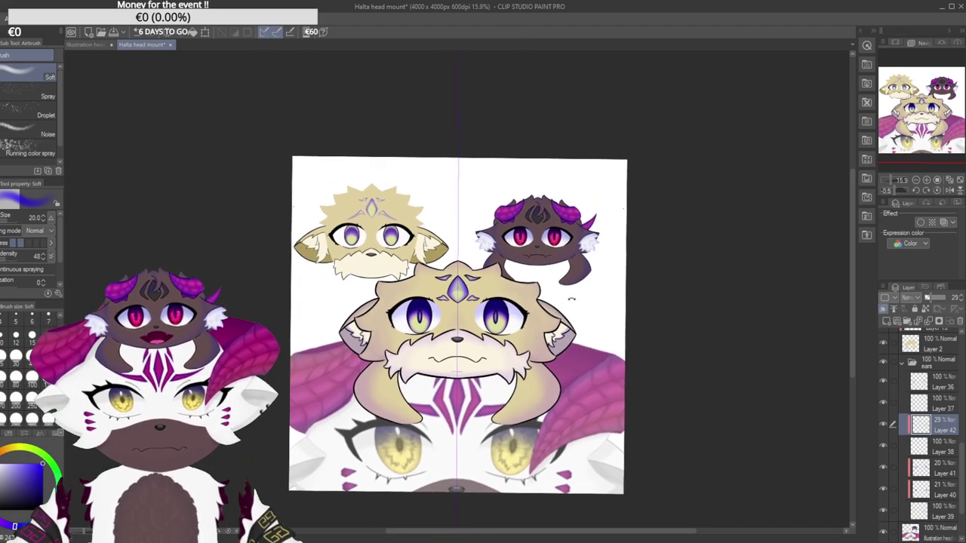
{"action": "key", "text": "ctrl+minus"}
{"action": "key", "text": "ctrl+minus"}
{"action": "left_click_drag", "start_coordinate": [589, 294], "coordinate": [595, 297]}
{"action": "left_click_drag", "start_coordinate": [552, 350], "coordinate": [497, 350]}
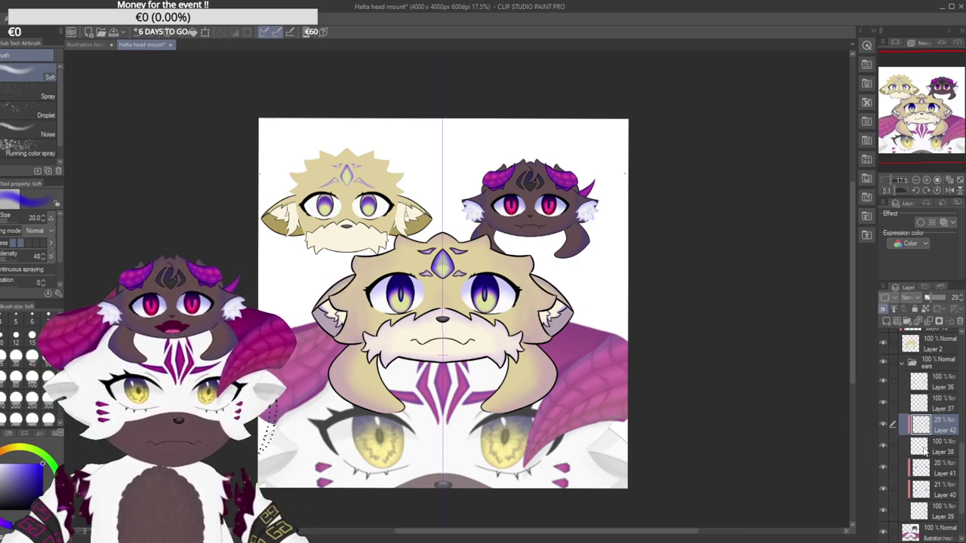
Collapse the ears folder, check which layers hold the head base and muzzle, and add a clipped layer above Layer 17.
{"action": "left_click", "coordinate": [903, 365]}
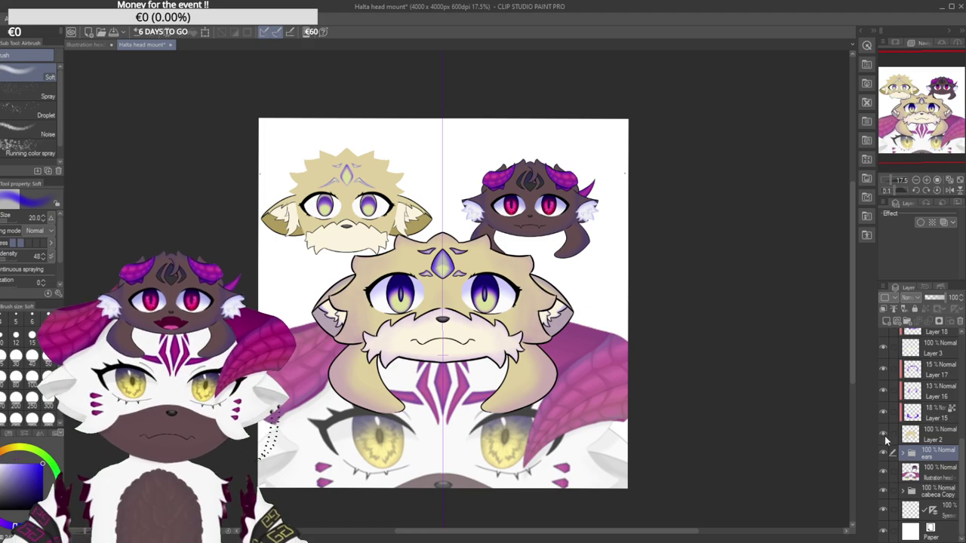
{"action": "left_click", "coordinate": [884, 435]}
{"action": "left_click", "coordinate": [884, 436]}
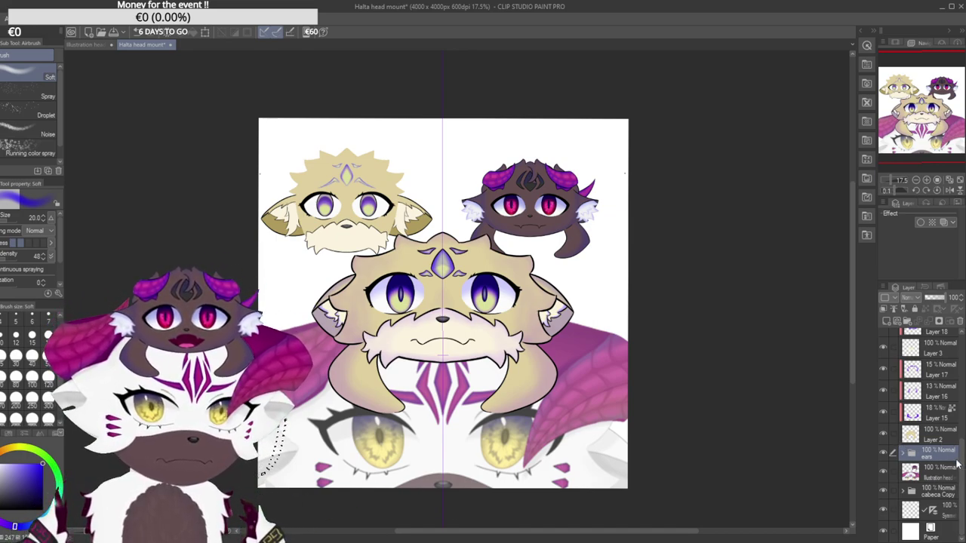
{"action": "scroll", "coordinate": [927, 453], "scroll_direction": "up", "scroll_amount": 5}
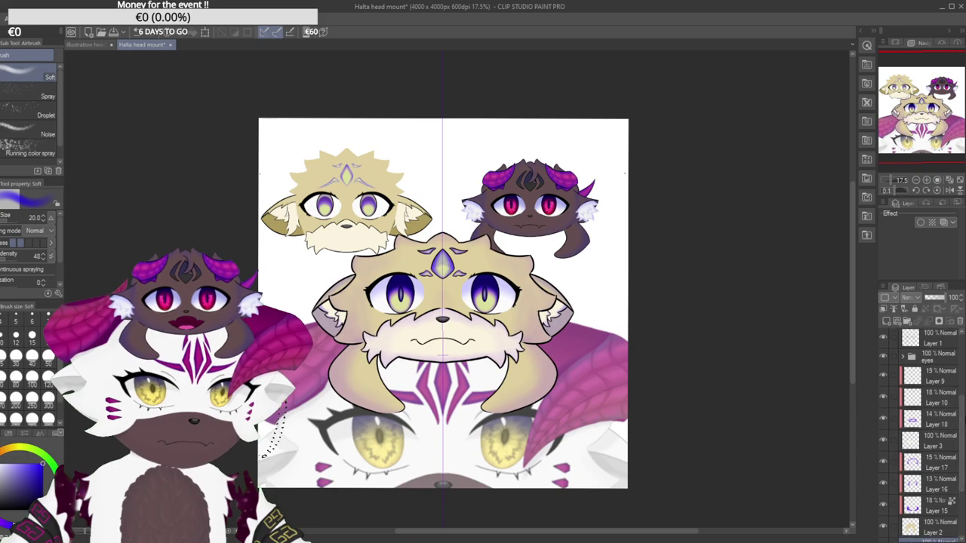
{"action": "left_click", "coordinate": [884, 441]}
{"action": "left_click", "coordinate": [884, 441]}
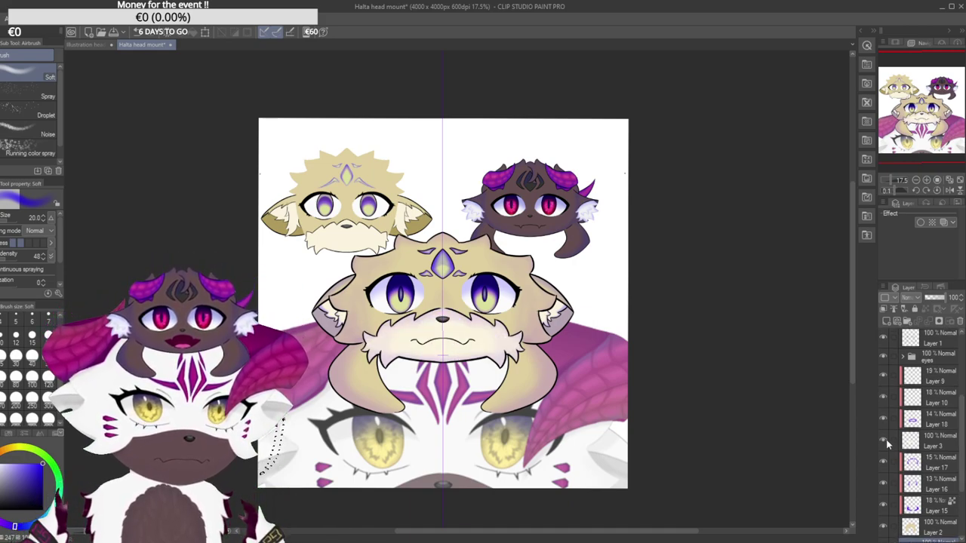
{"action": "left_click", "coordinate": [914, 463]}
{"action": "left_click", "coordinate": [886, 323]}
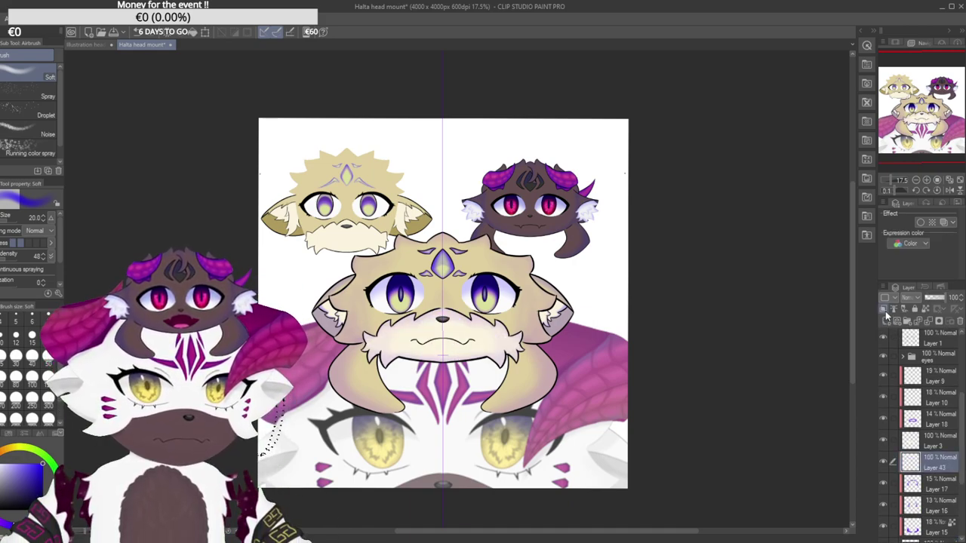
Try airbrushing a blue band along the outer edge of the hanging curved lock, using brush size 80.
{"action": "scroll", "coordinate": [259, 430], "scroll_direction": "up", "scroll_amount": 1}
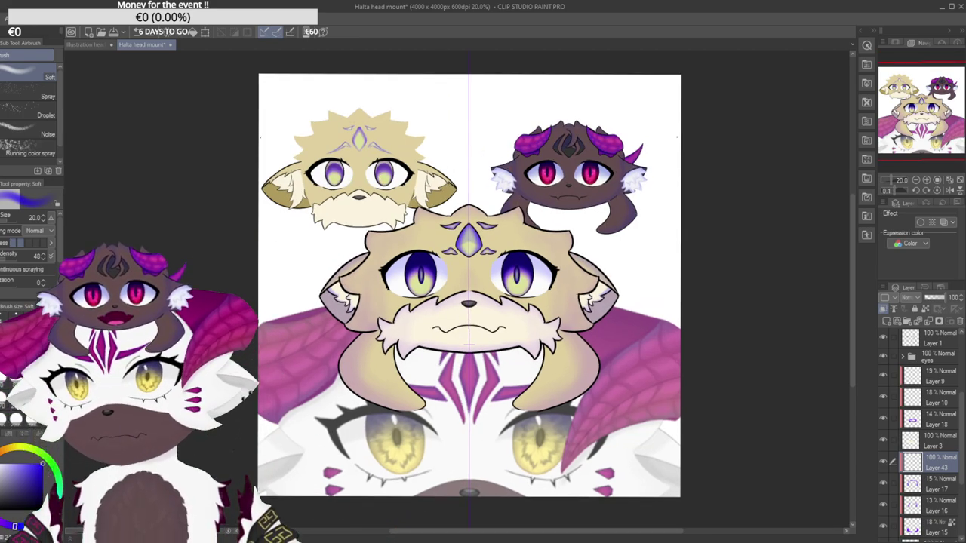
{"action": "scroll", "coordinate": [374, 398], "scroll_direction": "up", "scroll_amount": 3}
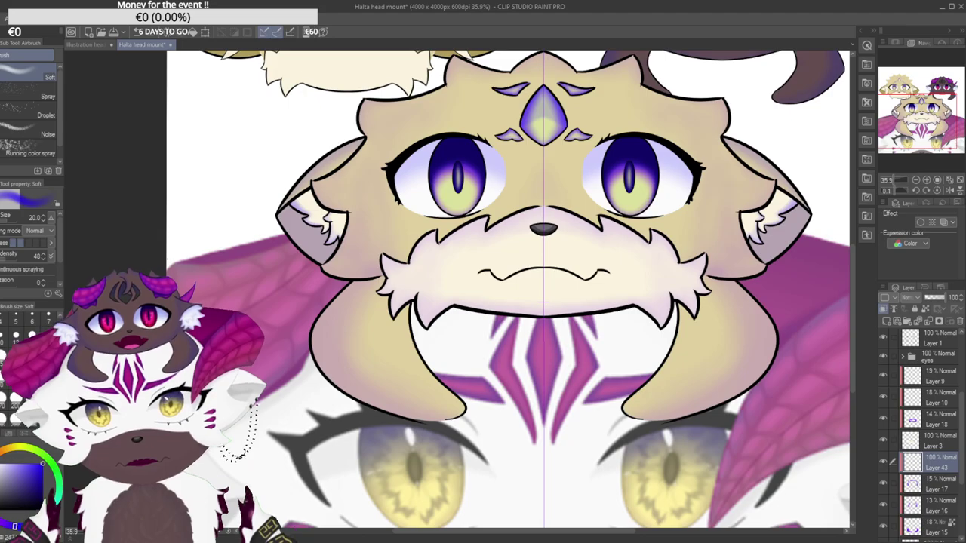
{"action": "mouse_move", "coordinate": [324, 351]}
{"action": "left_mouse_down"}
{"action": "mouse_move", "coordinate": [316, 212]}
{"action": "mouse_move", "coordinate": [317, 234]}
{"action": "mouse_move", "coordinate": [330, 196]}
{"action": "left_mouse_up"}
{"action": "scroll", "coordinate": [327, 209], "scroll_direction": "up", "scroll_amount": 2}
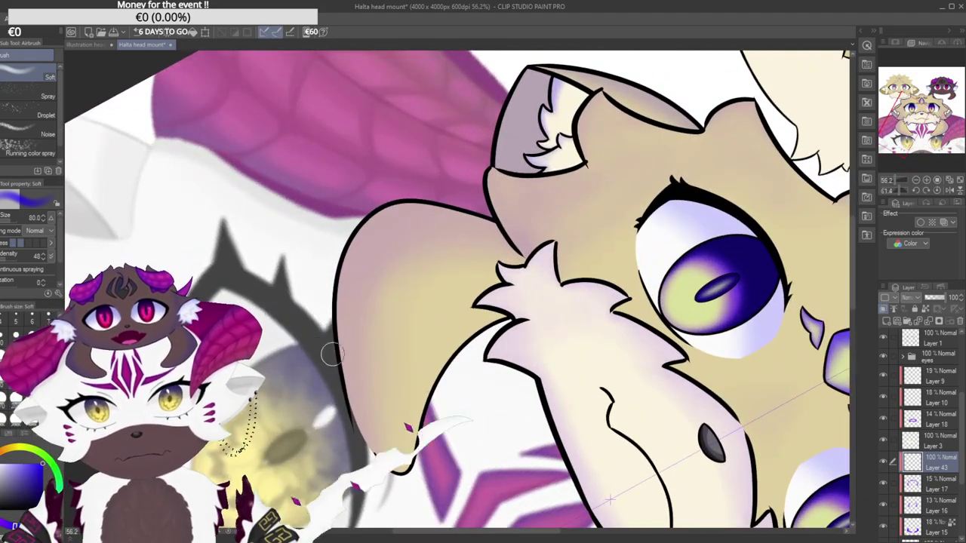
{"action": "left_click_drag", "start_coordinate": [370, 463], "coordinate": [337, 261]}
{"action": "key", "text": "ctrl+z"}
{"action": "left_click_drag", "start_coordinate": [367, 457], "coordinate": [346, 236]}
{"action": "key", "text": "ctrl+z"}
{"action": "left_click_drag", "start_coordinate": [378, 461], "coordinate": [343, 253]}
{"action": "key", "text": "ctrl+z"}
{"action": "left_click_drag", "start_coordinate": [386, 461], "coordinate": [347, 249]}
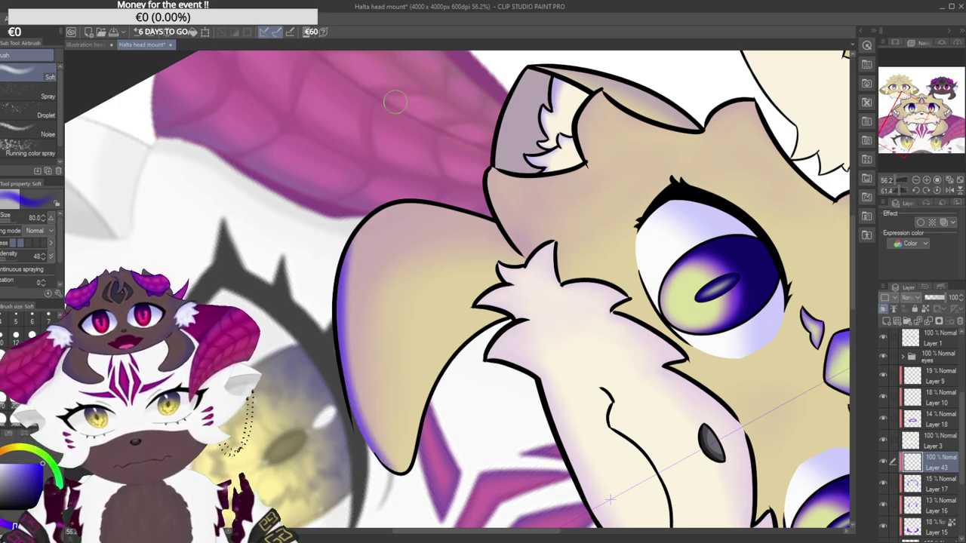
{"action": "key", "text": "ctrl+z"}
{"action": "mouse_move", "coordinate": [391, 475]}
{"action": "left_mouse_down"}
{"action": "mouse_move", "coordinate": [353, 402]}
{"action": "mouse_move", "coordinate": [357, 231]}
{"action": "left_mouse_up"}
{"action": "key", "text": "ctrl+z"}
Airbrush soft blue along the outer edge of the hanging curved lock, from its tip to the upper bend.
{"action": "left_click_drag", "start_coordinate": [391, 471], "coordinate": [351, 243]}
{"action": "left_click_drag", "start_coordinate": [370, 421], "coordinate": [397, 475]}
{"action": "left_click_drag", "start_coordinate": [353, 226], "coordinate": [345, 423]}
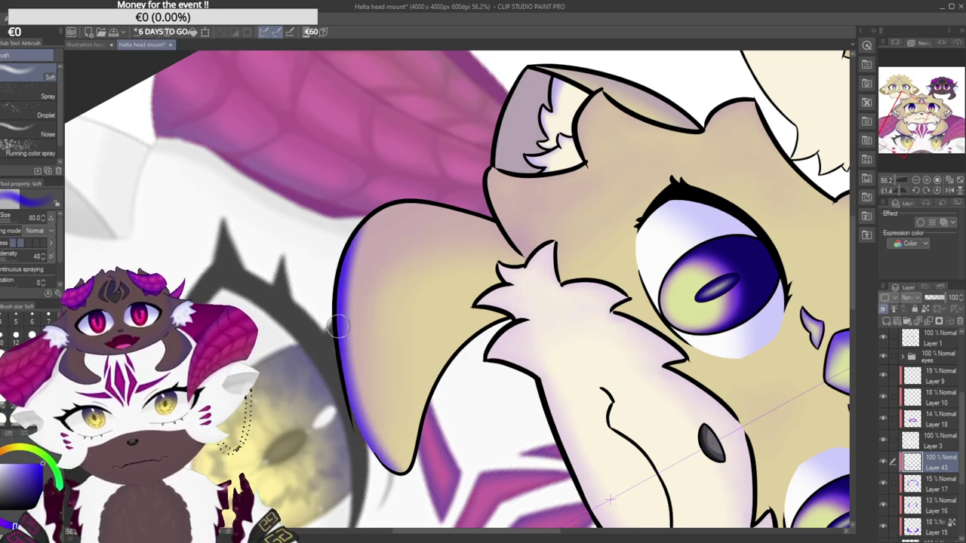
{"action": "left_click_drag", "start_coordinate": [408, 486], "coordinate": [368, 218]}
Extend the blue shading up the lock's outer edge towards the base of the ear.
{"action": "mouse_move", "coordinate": [384, 149]}
{"action": "left_mouse_down"}
{"action": "mouse_move", "coordinate": [294, 163]}
{"action": "mouse_move", "coordinate": [291, 337]}
{"action": "left_mouse_up"}
{"action": "left_click_drag", "start_coordinate": [396, 394], "coordinate": [381, 241]}
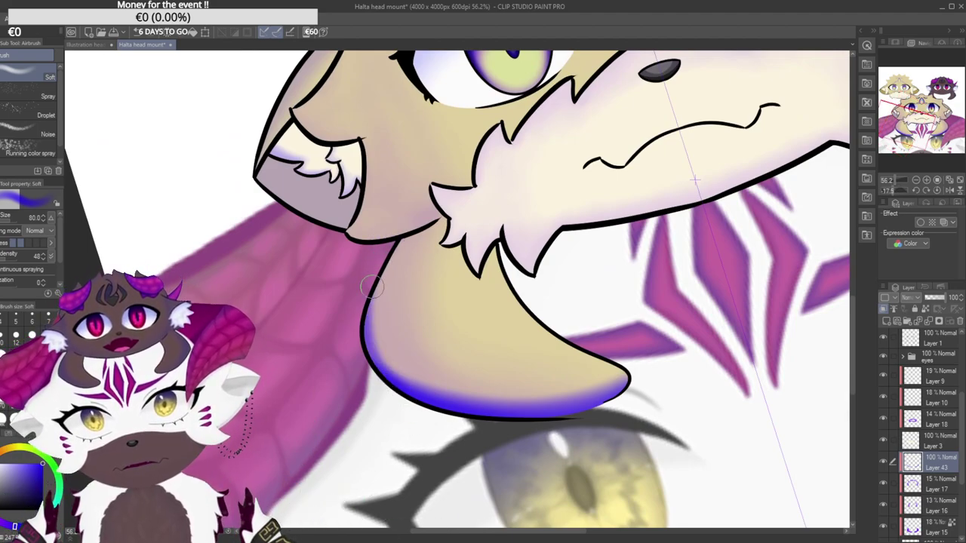
{"action": "mouse_move", "coordinate": [379, 366]}
{"action": "left_mouse_down"}
{"action": "mouse_move", "coordinate": [386, 246]}
{"action": "mouse_move", "coordinate": [377, 385]}
{"action": "mouse_move", "coordinate": [377, 257]}
{"action": "left_mouse_up"}
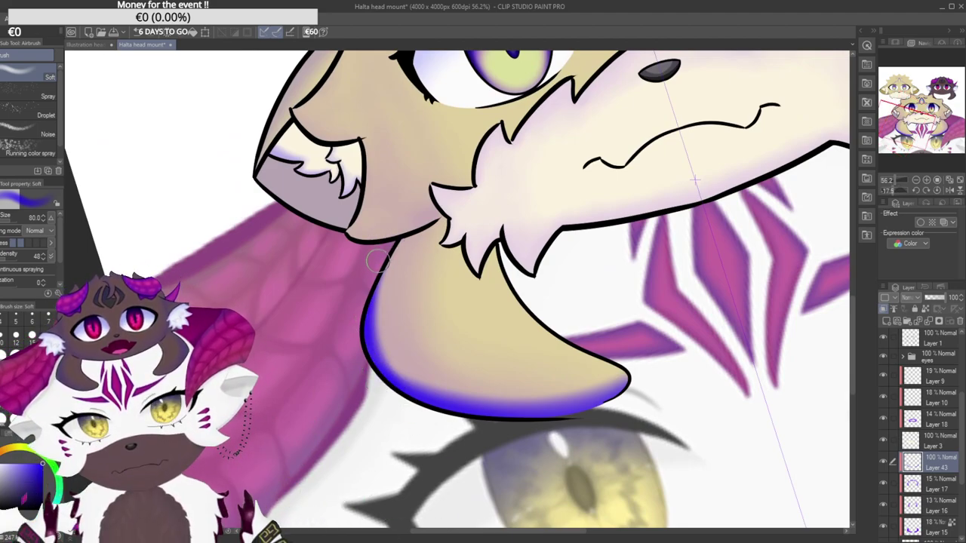
{"action": "left_click_drag", "start_coordinate": [369, 344], "coordinate": [377, 267]}
{"action": "left_click_drag", "start_coordinate": [365, 317], "coordinate": [370, 282]}
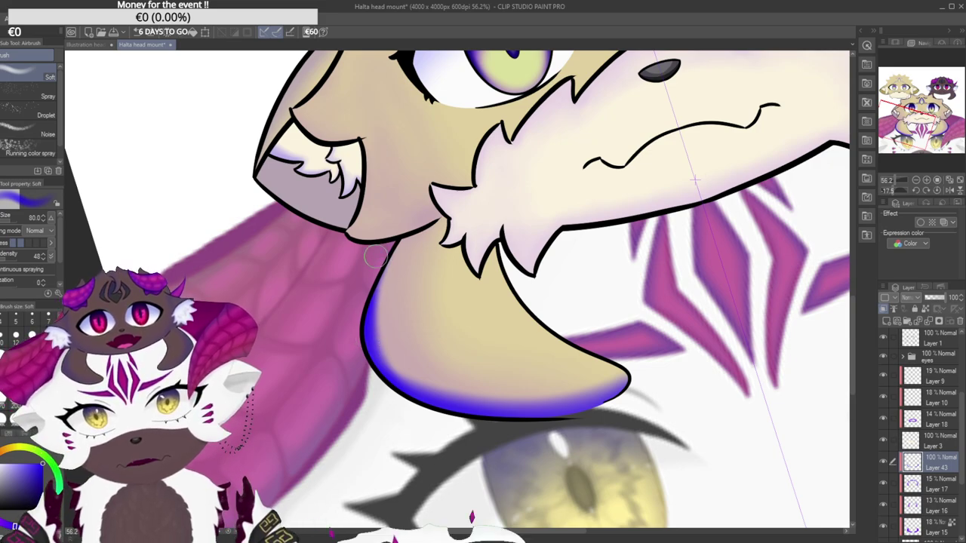
Deepen the blue around the widest outer curve of the hanging lock.
{"action": "left_click_drag", "start_coordinate": [394, 367], "coordinate": [332, 383]}
{"action": "left_click_drag", "start_coordinate": [557, 282], "coordinate": [547, 334]}
{"action": "left_click_drag", "start_coordinate": [294, 250], "coordinate": [310, 319]}
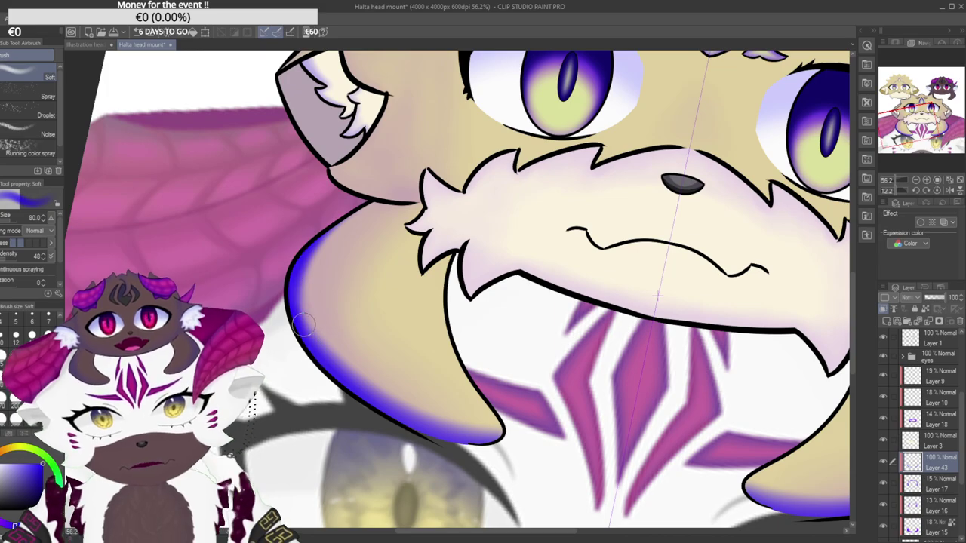
{"action": "left_click_drag", "start_coordinate": [295, 256], "coordinate": [316, 345]}
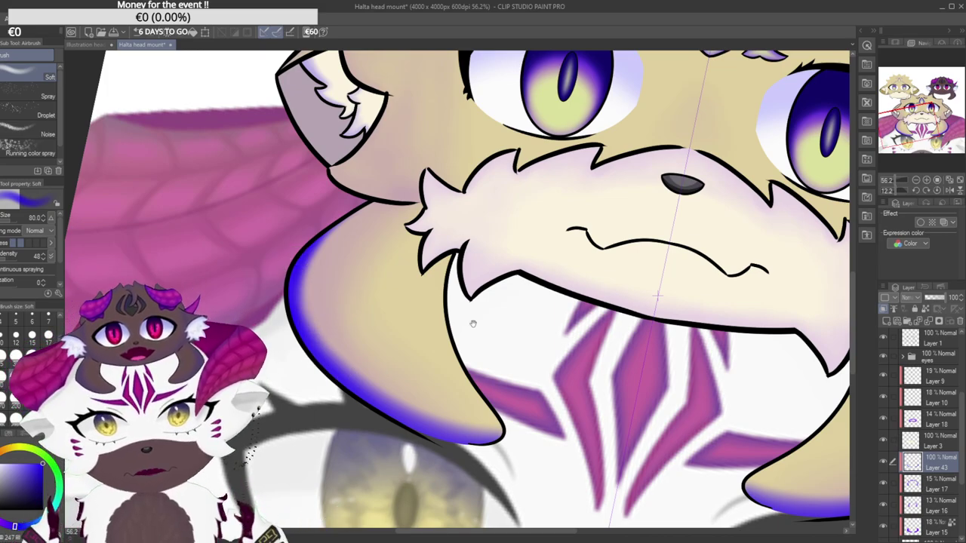
Lower the opacity of the lock shading layer to 19%.
{"action": "left_click_drag", "start_coordinate": [472, 322], "coordinate": [369, 332]}
{"action": "left_click_drag", "start_coordinate": [734, 282], "coordinate": [722, 259]}
{"action": "scroll", "coordinate": [712, 253], "scroll_direction": "down", "scroll_amount": 3}
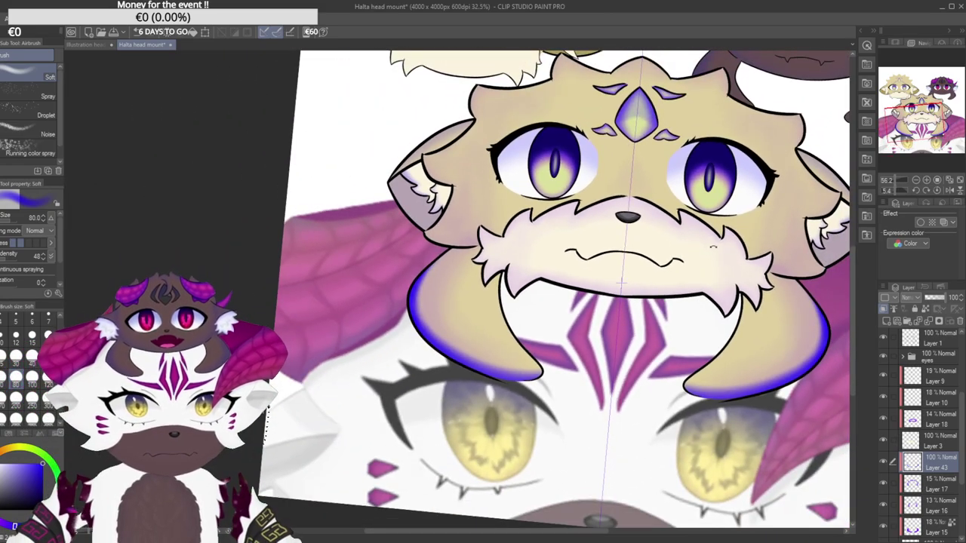
{"action": "left_click_drag", "start_coordinate": [946, 297], "coordinate": [930, 301]}
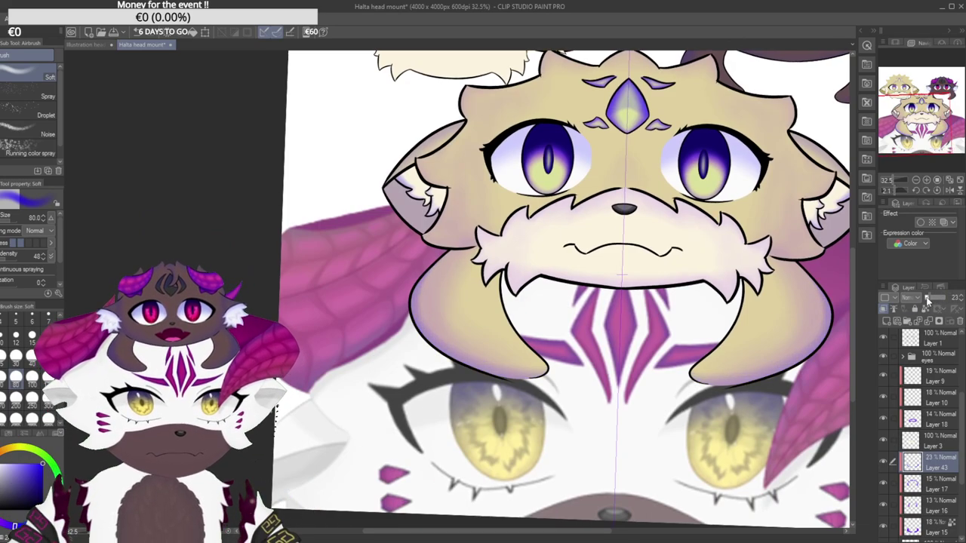
{"action": "left_click_drag", "start_coordinate": [770, 323], "coordinate": [621, 350]}
{"action": "left_click_drag", "start_coordinate": [803, 320], "coordinate": [803, 316]}
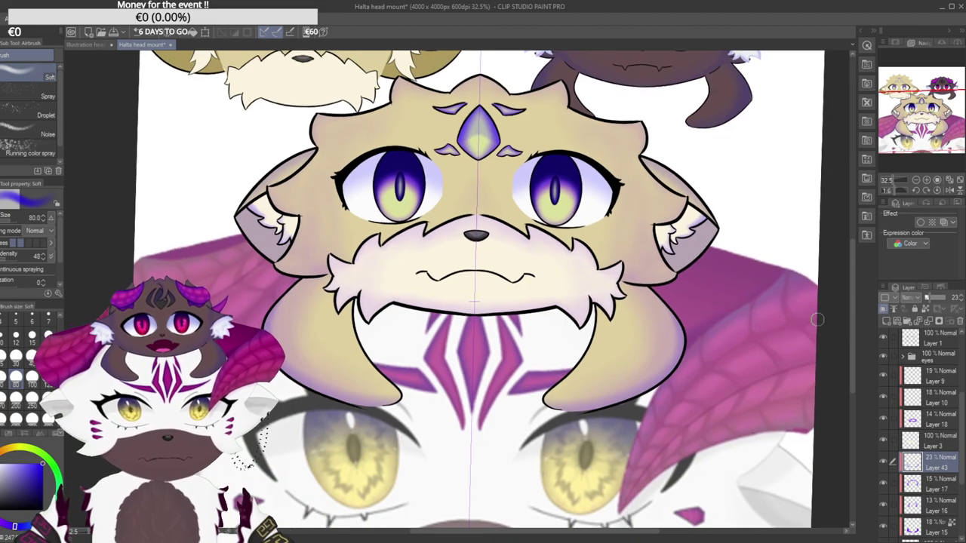
{"action": "left_click", "coordinate": [961, 300]}
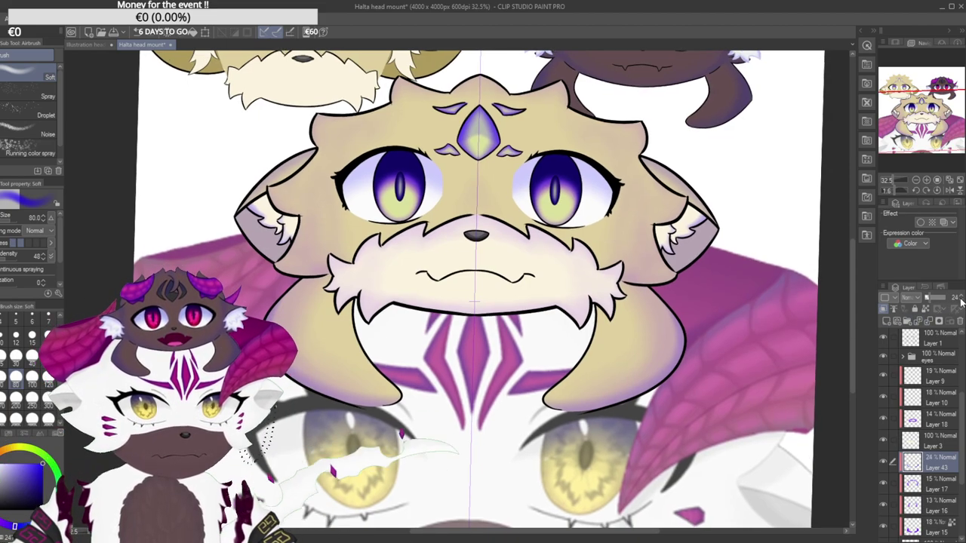
Airbrush soft blue along the cheek edge below the ear and the head edge overlapping the inner-ear fur.
{"action": "left_click_drag", "start_coordinate": [467, 264], "coordinate": [496, 311]}
{"action": "left_click_drag", "start_coordinate": [318, 169], "coordinate": [314, 174]}
{"action": "left_click_drag", "start_coordinate": [300, 264], "coordinate": [377, 264]}
{"action": "left_click_drag", "start_coordinate": [317, 264], "coordinate": [470, 147]}
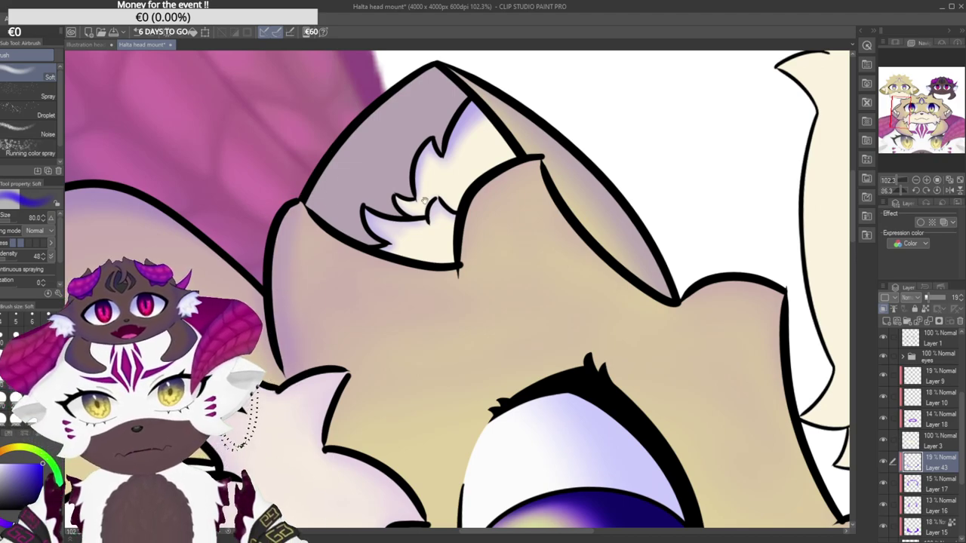
{"action": "left_click_drag", "start_coordinate": [408, 206], "coordinate": [341, 243]}
{"action": "left_click_drag", "start_coordinate": [397, 294], "coordinate": [469, 178]}
{"action": "left_click_drag", "start_coordinate": [393, 303], "coordinate": [449, 215]}
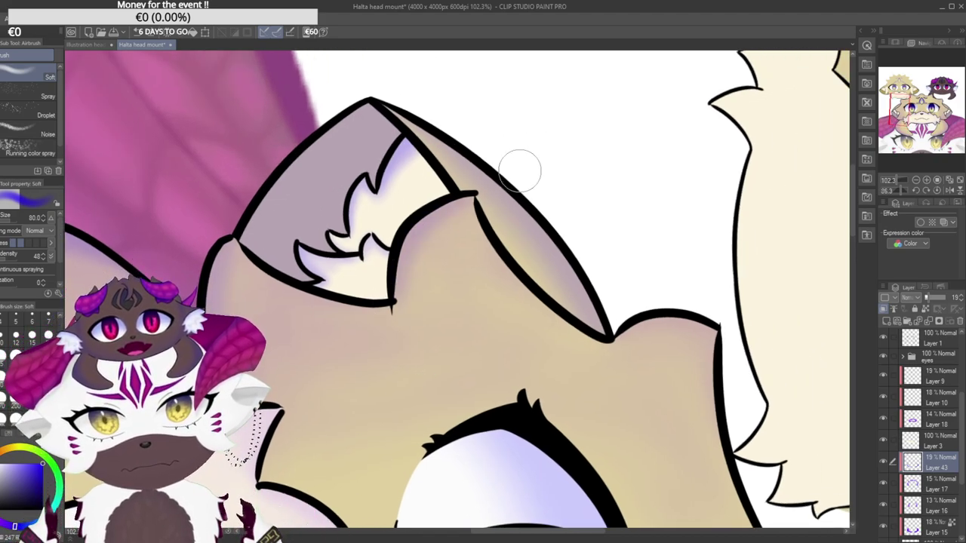
{"action": "left_click_drag", "start_coordinate": [625, 213], "coordinate": [385, 219]}
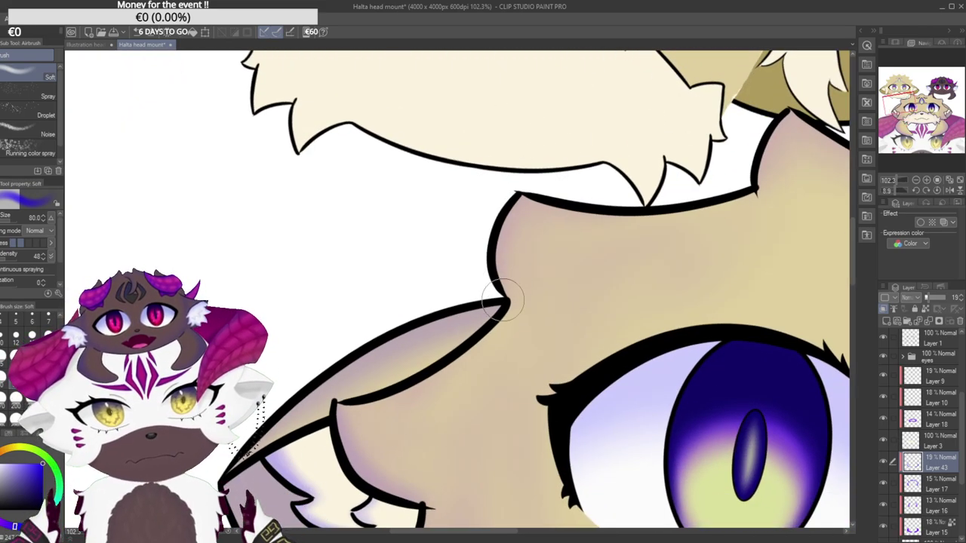
Airbrush soft blue along the head's upper outline, across the pointed tufts towards the central forehead peak.
{"action": "left_click_drag", "start_coordinate": [520, 205], "coordinate": [286, 284]}
{"action": "left_click_drag", "start_coordinate": [573, 270], "coordinate": [518, 314]}
{"action": "left_click_drag", "start_coordinate": [432, 270], "coordinate": [493, 163]}
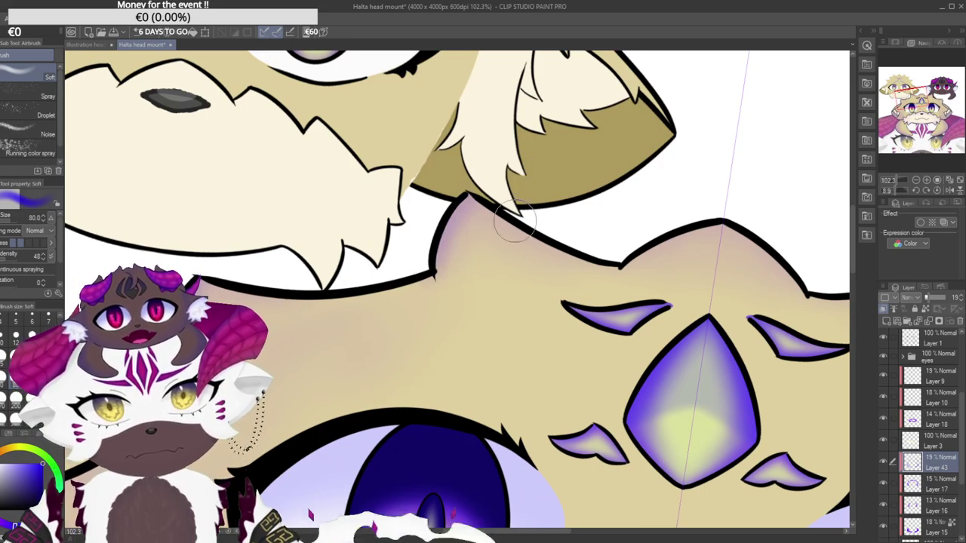
{"action": "left_click_drag", "start_coordinate": [605, 275], "coordinate": [382, 317]}
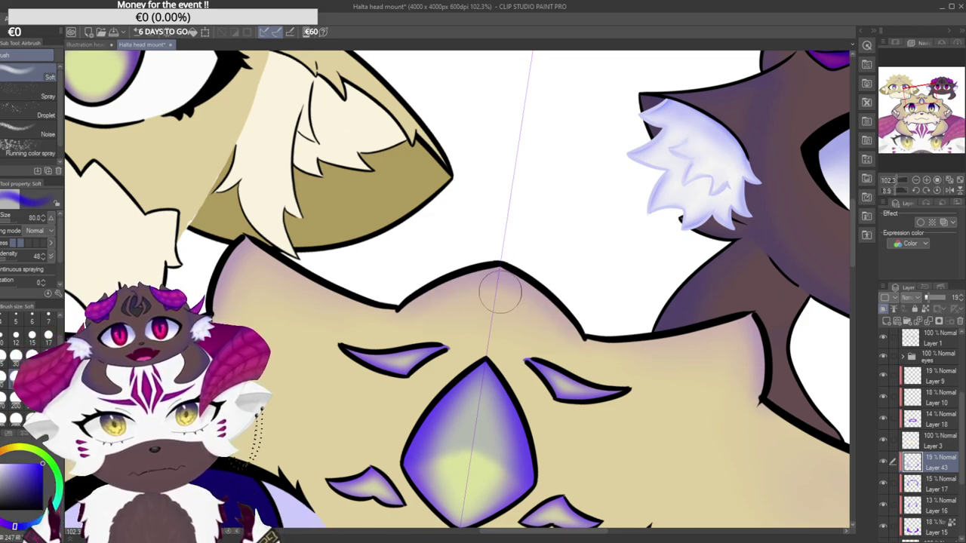
{"action": "left_click_drag", "start_coordinate": [501, 196], "coordinate": [425, 226]}
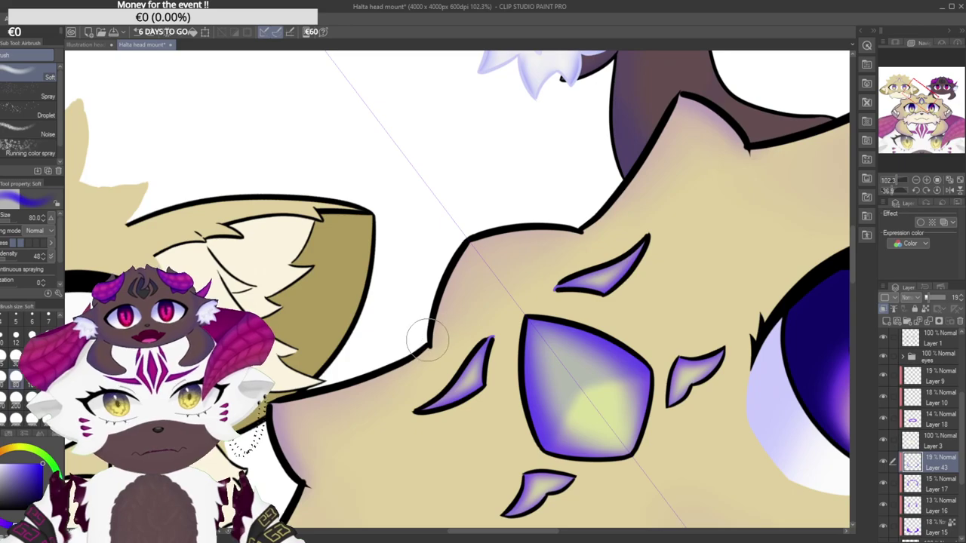
Deepen the blue along the central forehead peak and the edge of the pointed tuft beside it.
{"action": "mouse_move", "coordinate": [496, 225]}
{"action": "left_mouse_down"}
{"action": "mouse_move", "coordinate": [430, 344]}
{"action": "mouse_move", "coordinate": [497, 220]}
{"action": "left_mouse_up"}
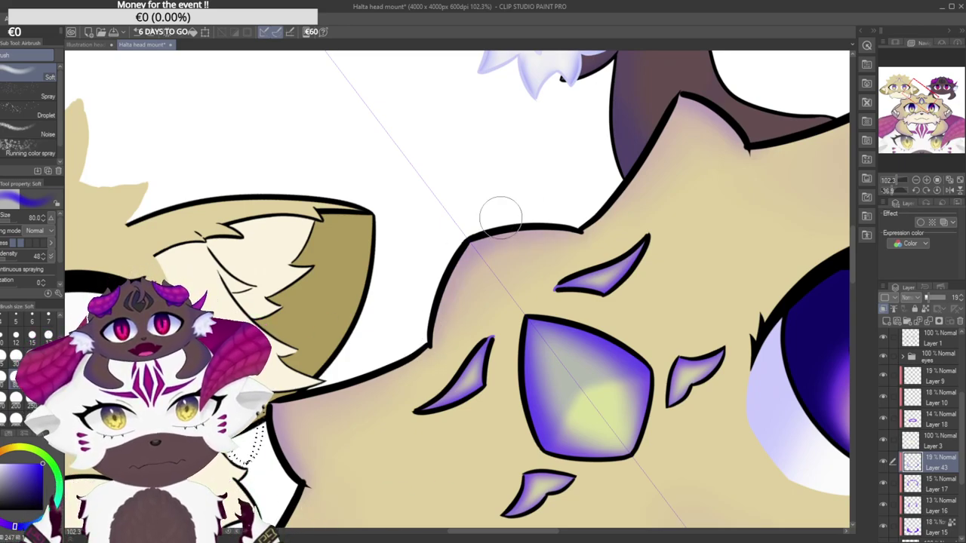
{"action": "left_click_drag", "start_coordinate": [545, 297], "coordinate": [475, 285]}
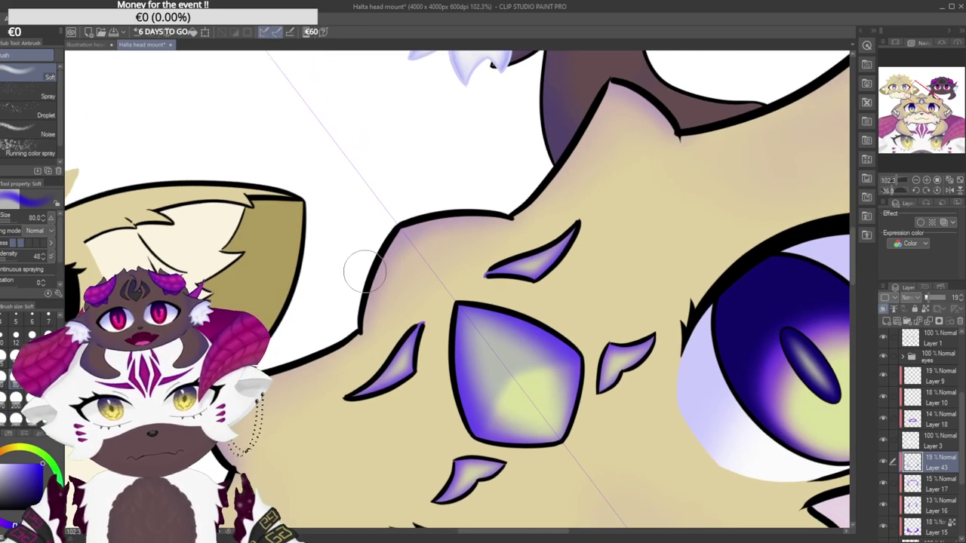
{"action": "left_click_drag", "start_coordinate": [320, 265], "coordinate": [386, 169]}
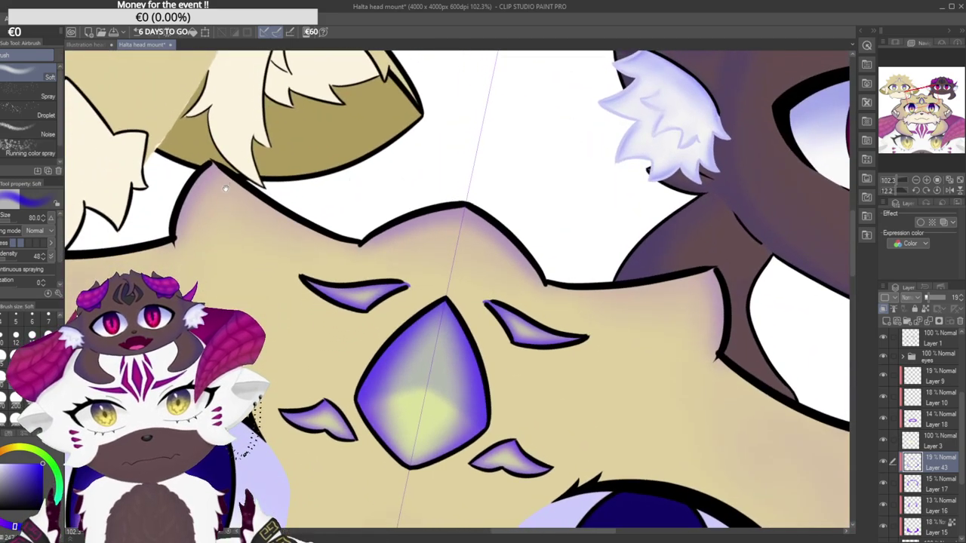
{"action": "left_click_drag", "start_coordinate": [173, 189], "coordinate": [320, 236]}
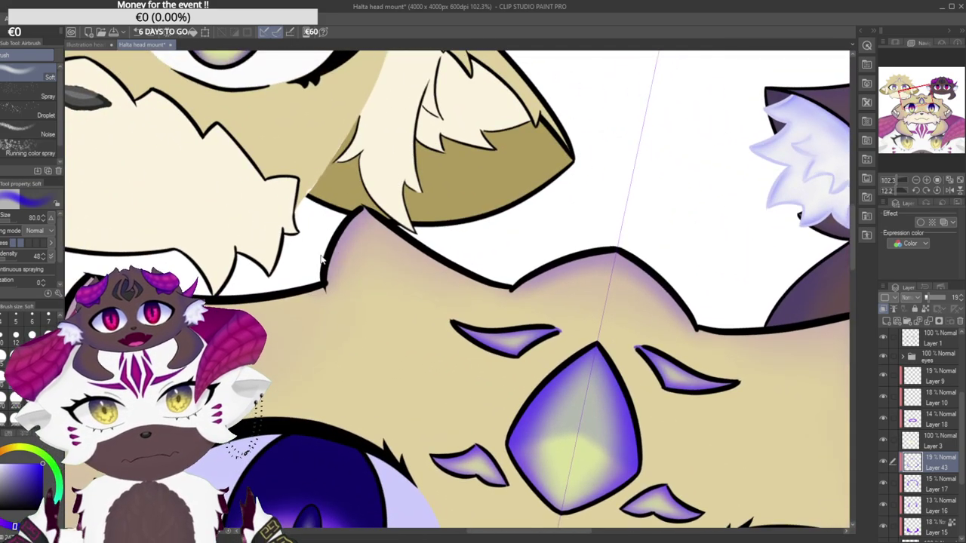
{"action": "left_click_drag", "start_coordinate": [325, 245], "coordinate": [342, 188]}
Extend the blue shading along the outer head tuft, the head edge over the inner-ear fur and the cheek edge.
{"action": "left_click_drag", "start_coordinate": [294, 229], "coordinate": [498, 213]}
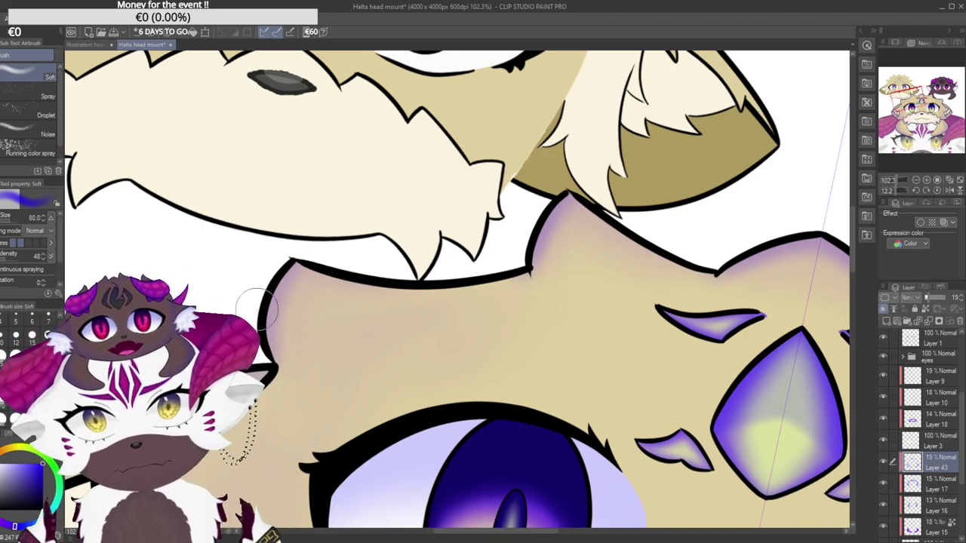
{"action": "left_click_drag", "start_coordinate": [258, 353], "coordinate": [408, 213]}
{"action": "left_click_drag", "start_coordinate": [281, 276], "coordinate": [404, 208]}
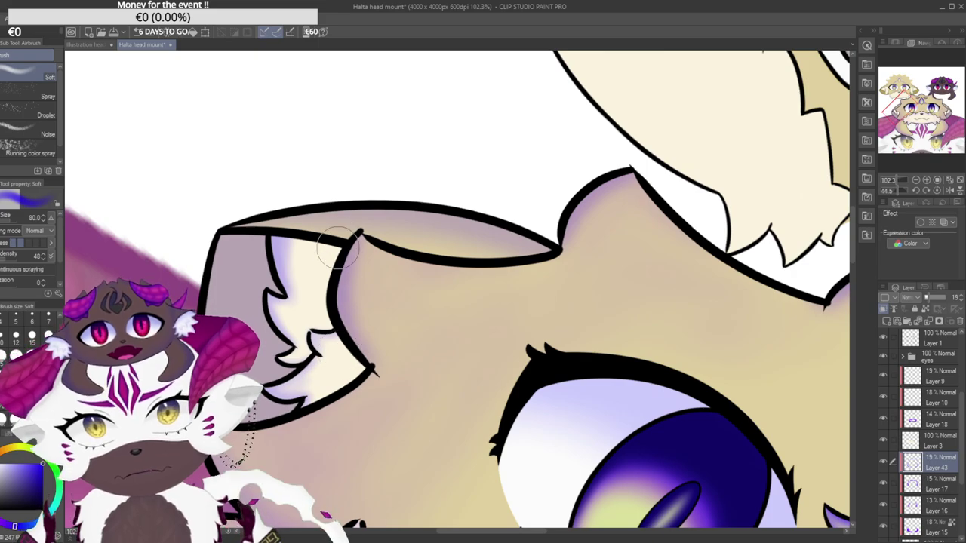
{"action": "left_click_drag", "start_coordinate": [338, 236], "coordinate": [348, 184]}
{"action": "left_click_drag", "start_coordinate": [202, 345], "coordinate": [242, 241]}
{"action": "mouse_move", "coordinate": [242, 242]}
{"action": "left_mouse_down"}
{"action": "mouse_move", "coordinate": [315, 122]}
{"action": "mouse_move", "coordinate": [253, 233]}
{"action": "left_mouse_up"}
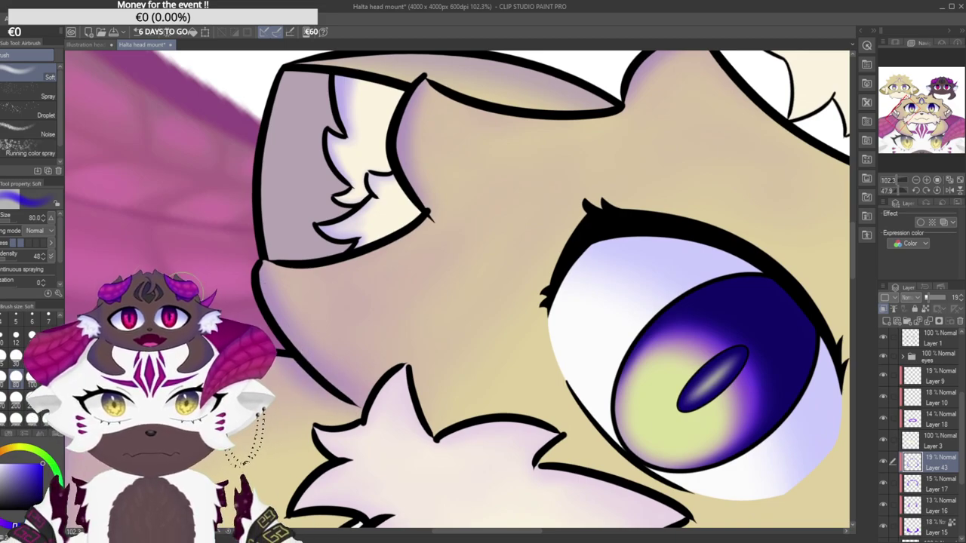
Erase the excess blue at the lower end of the cheek outline, just above the muzzle fur.
{"action": "key", "text": "e"}
{"action": "mouse_move", "coordinate": [264, 283]}
{"action": "left_mouse_down"}
{"action": "mouse_move", "coordinate": [262, 81]}
{"action": "mouse_move", "coordinate": [276, 70]}
{"action": "left_mouse_up"}
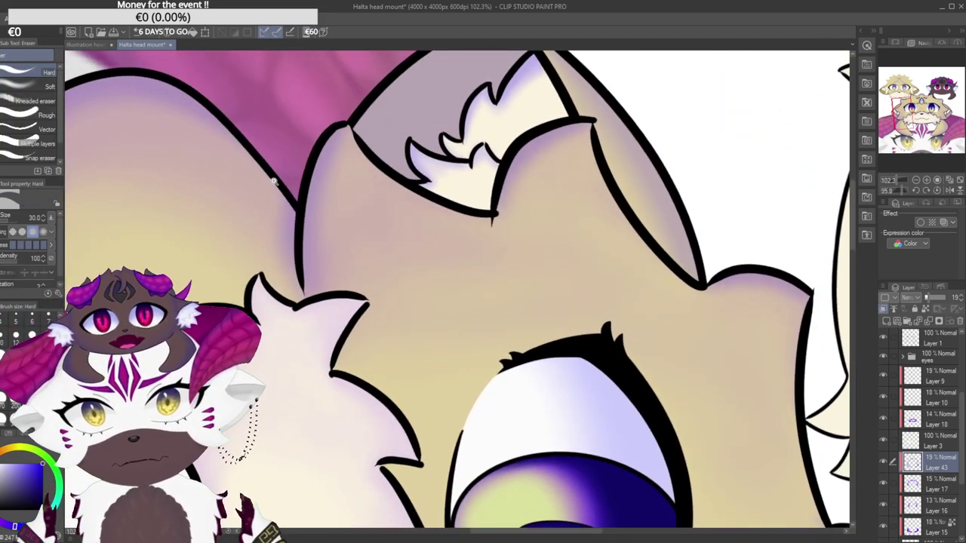
{"action": "scroll", "coordinate": [274, 218], "scroll_direction": "up", "scroll_amount": 2}
{"action": "left_click_drag", "start_coordinate": [283, 320], "coordinate": [292, 294]}
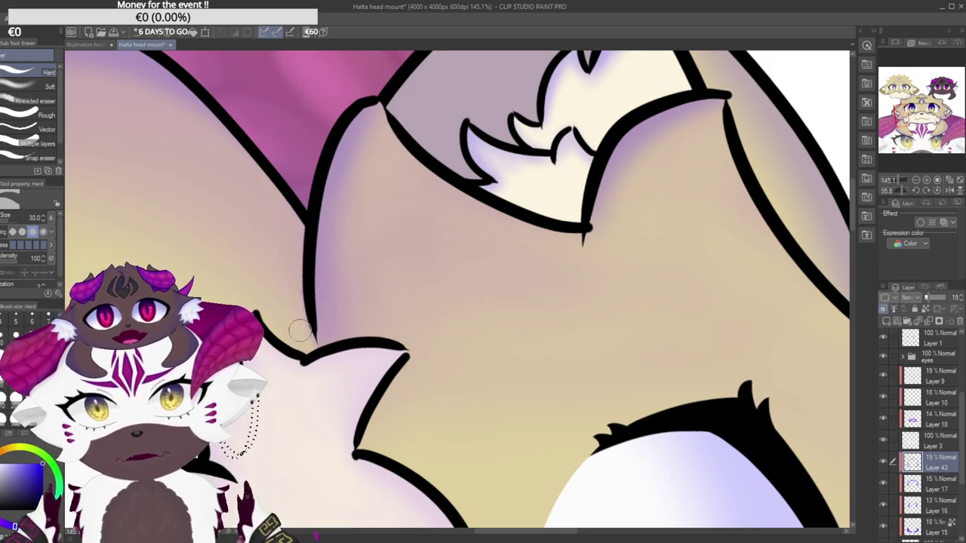
Examine the whole artwork to judge the balance of the shading on the large cream head.
{"action": "scroll", "coordinate": [292, 152], "scroll_direction": "down", "scroll_amount": 10}
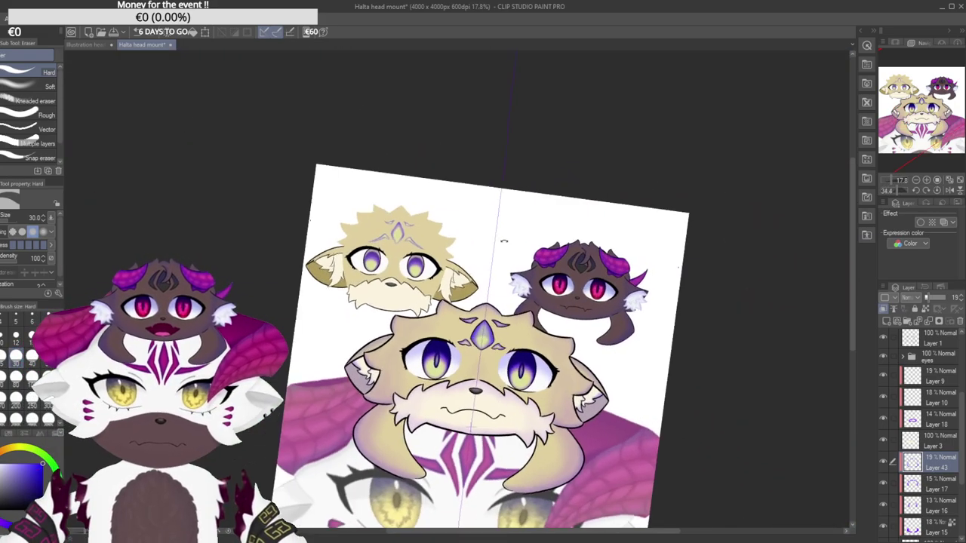
{"action": "left_click_drag", "start_coordinate": [504, 241], "coordinate": [494, 233]}
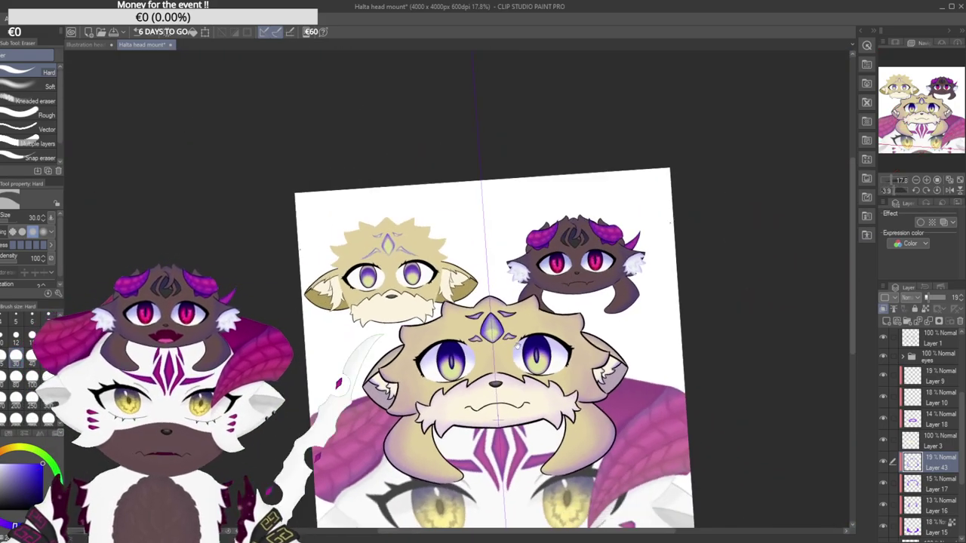
{"action": "left_click_drag", "start_coordinate": [532, 330], "coordinate": [479, 300]}
{"action": "scroll", "coordinate": [458, 335], "scroll_direction": "up", "scroll_amount": 4}
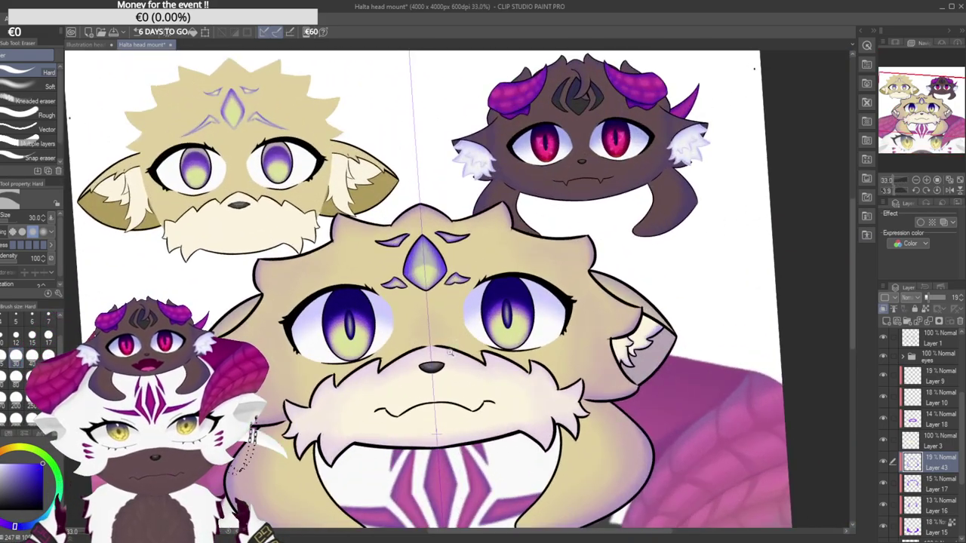
{"action": "scroll", "coordinate": [375, 326], "scroll_direction": "down", "scroll_amount": 4}
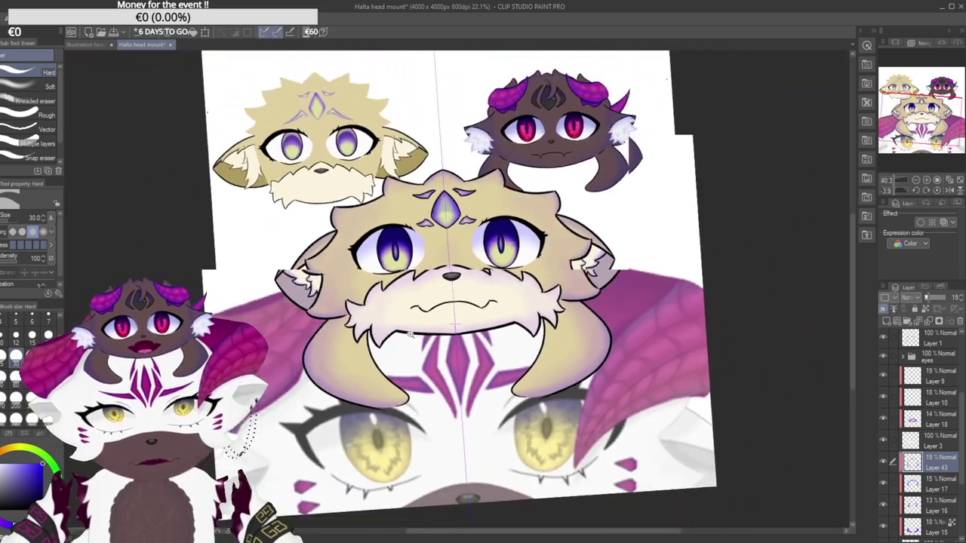
{"action": "left_click_drag", "start_coordinate": [473, 272], "coordinate": [475, 274]}
{"action": "left_click_drag", "start_coordinate": [486, 372], "coordinate": [438, 404]}
{"action": "left_click_drag", "start_coordinate": [545, 184], "coordinate": [553, 183]}
{"action": "left_click_drag", "start_coordinate": [420, 371], "coordinate": [442, 363]}
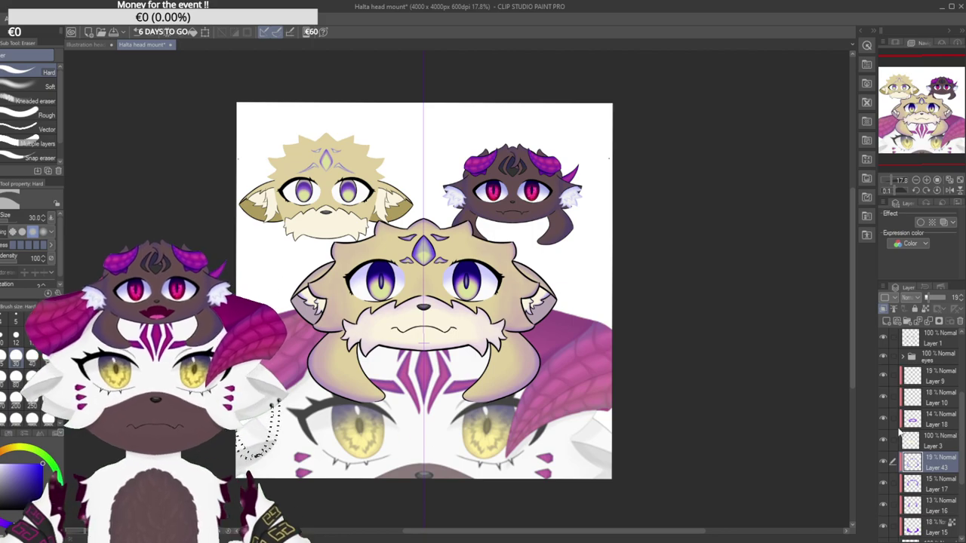
Check what Layer 3 contains and add a new clipped shading layer above it.
{"action": "scroll", "coordinate": [424, 307], "scroll_direction": "up", "scroll_amount": 5}
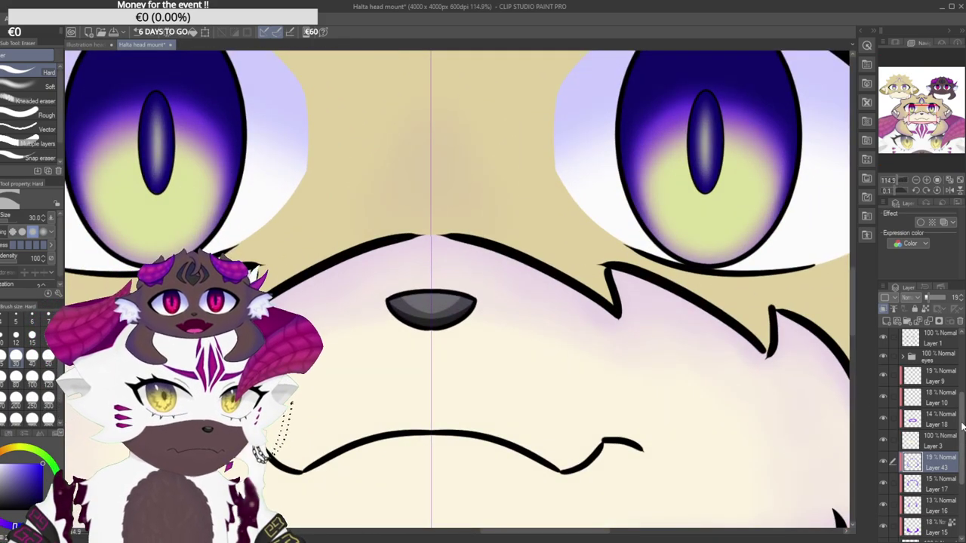
{"action": "left_click", "coordinate": [882, 441]}
{"action": "left_click", "coordinate": [883, 441]}
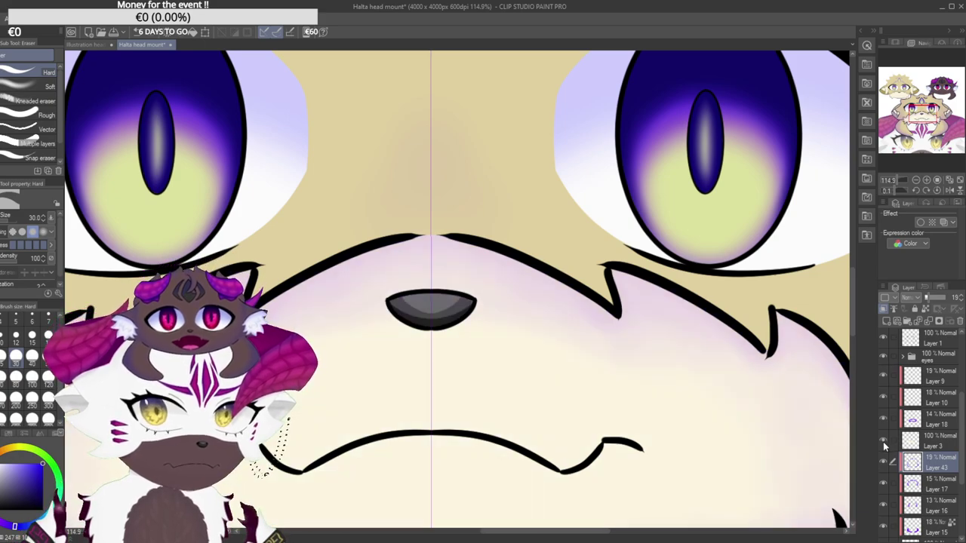
{"action": "left_click", "coordinate": [914, 440]}
{"action": "left_click", "coordinate": [885, 310]}
Toggle the visibility of Layers 18, 10 and 9 to find the nose colours, and move the new clipped layer above Layer 9.
{"action": "left_click", "coordinate": [883, 417]}
{"action": "left_click", "coordinate": [883, 417]}
{"action": "left_click", "coordinate": [884, 404]}
{"action": "left_click", "coordinate": [883, 403]}
{"action": "left_click", "coordinate": [884, 403]}
{"action": "left_click", "coordinate": [884, 403]}
{"action": "left_click", "coordinate": [883, 375]}
{"action": "left_click", "coordinate": [884, 375]}
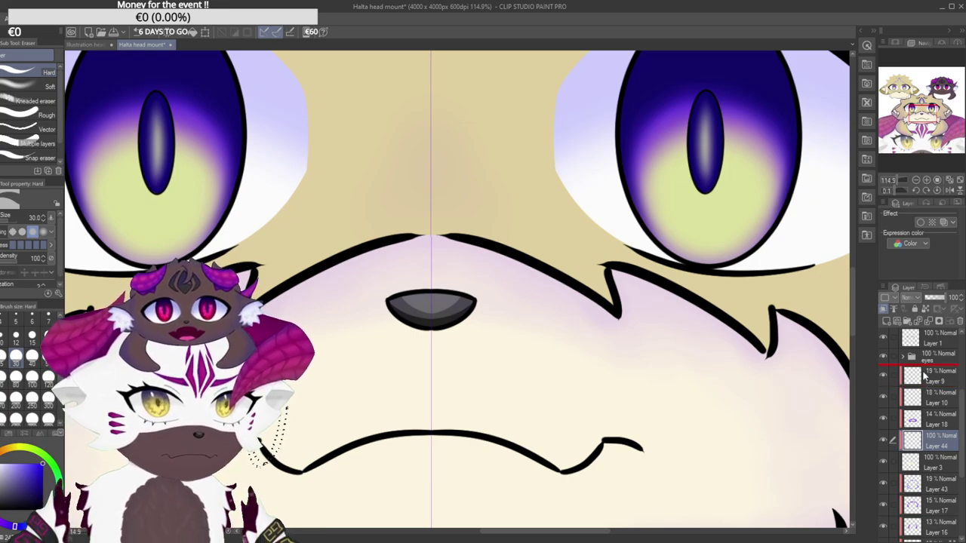
{"action": "left_click_drag", "start_coordinate": [903, 377], "coordinate": [904, 369]}
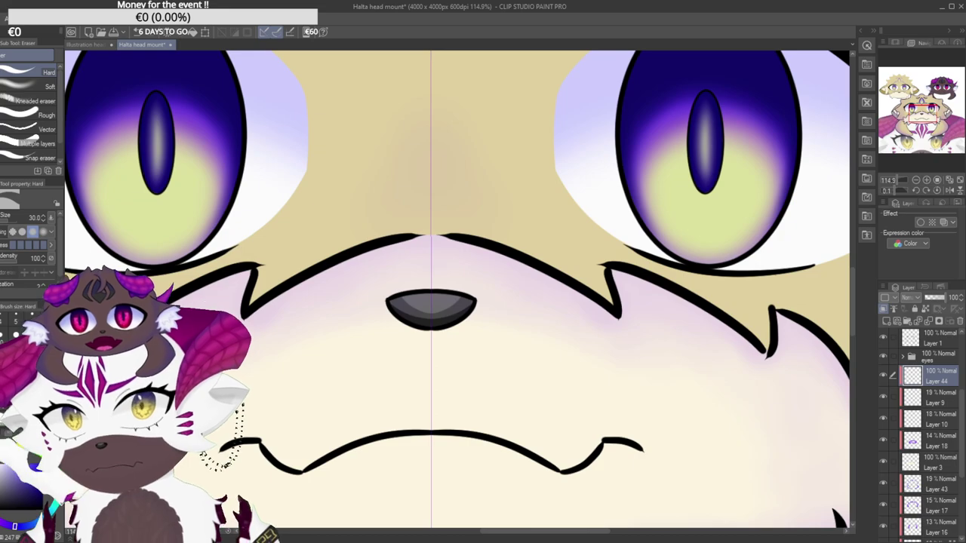
Airbrush blue over the light grey highlight of the nose with the Soft airbrush at size 20.
{"action": "key", "text": "b"}
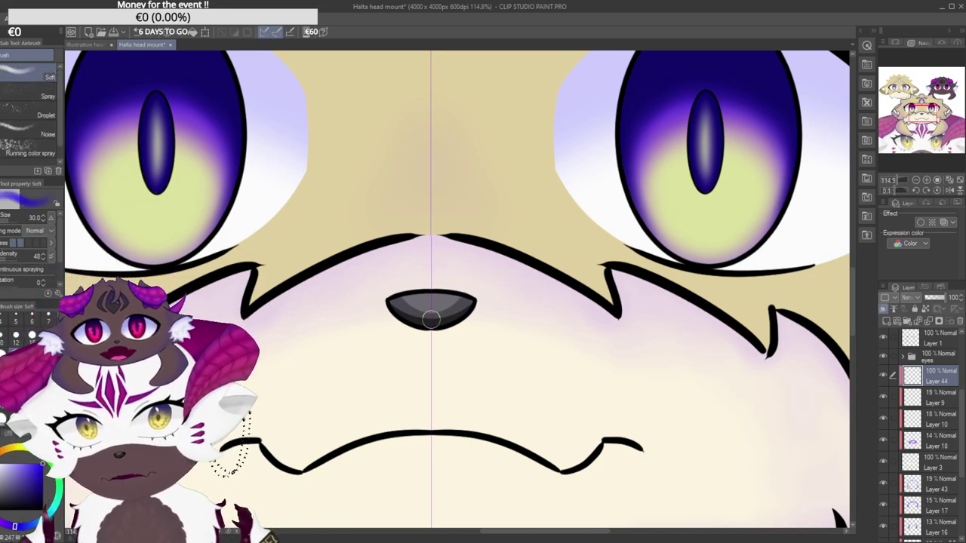
{"action": "left_click_drag", "start_coordinate": [433, 257], "coordinate": [341, 339]}
{"action": "scroll", "coordinate": [452, 338], "scroll_direction": "up", "scroll_amount": 6}
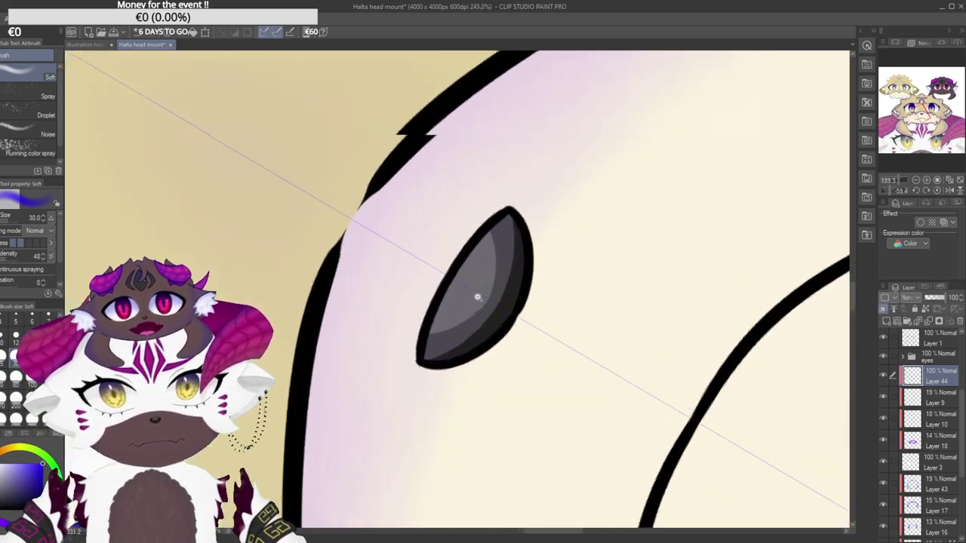
{"action": "mouse_move", "coordinate": [452, 267]}
{"action": "left_mouse_down"}
{"action": "mouse_move", "coordinate": [431, 302]}
{"action": "mouse_move", "coordinate": [377, 323]}
{"action": "left_mouse_up"}
{"action": "key", "text": "ctrl+z"}
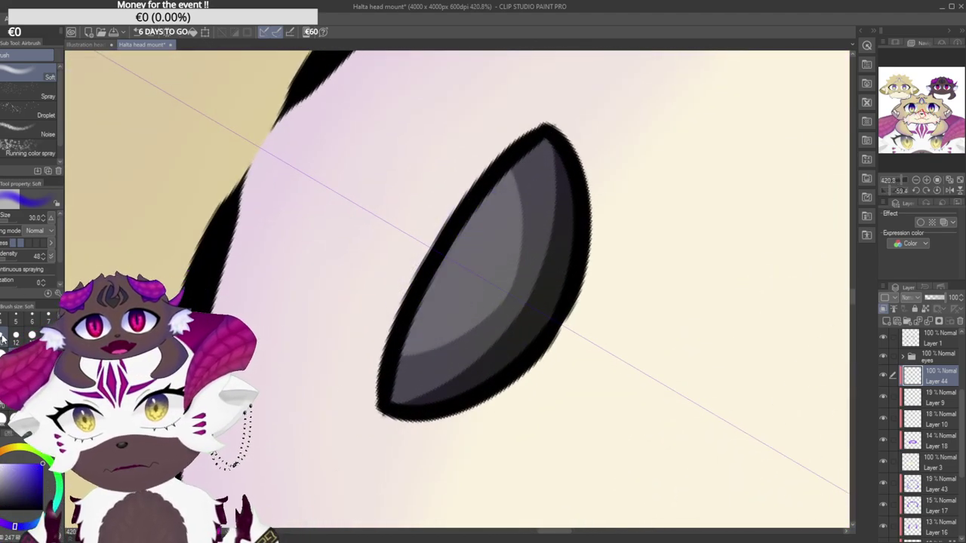
{"action": "mouse_move", "coordinate": [438, 304]}
{"action": "left_mouse_down"}
{"action": "mouse_move", "coordinate": [420, 307]}
{"action": "mouse_move", "coordinate": [448, 274]}
{"action": "mouse_move", "coordinate": [436, 298]}
{"action": "mouse_move", "coordinate": [468, 295]}
{"action": "left_mouse_up"}
{"action": "key", "text": "ctrl+z"}
{"action": "key", "text": "ctrl+z"}
{"action": "mouse_move", "coordinate": [414, 339]}
{"action": "left_mouse_down"}
{"action": "mouse_move", "coordinate": [456, 311]}
{"action": "mouse_move", "coordinate": [478, 276]}
{"action": "mouse_move", "coordinate": [422, 332]}
{"action": "mouse_move", "coordinate": [479, 301]}
{"action": "mouse_move", "coordinate": [504, 219]}
{"action": "left_mouse_up"}
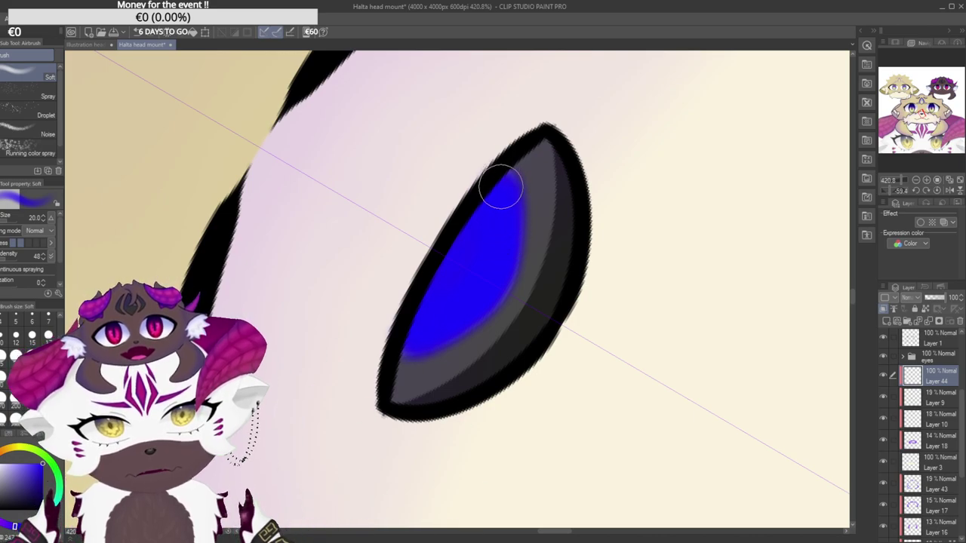
Clean up the blue along the nose highlight with the Hard eraser and lower the layer's opacity to 10%.
{"action": "key", "text": "e"}
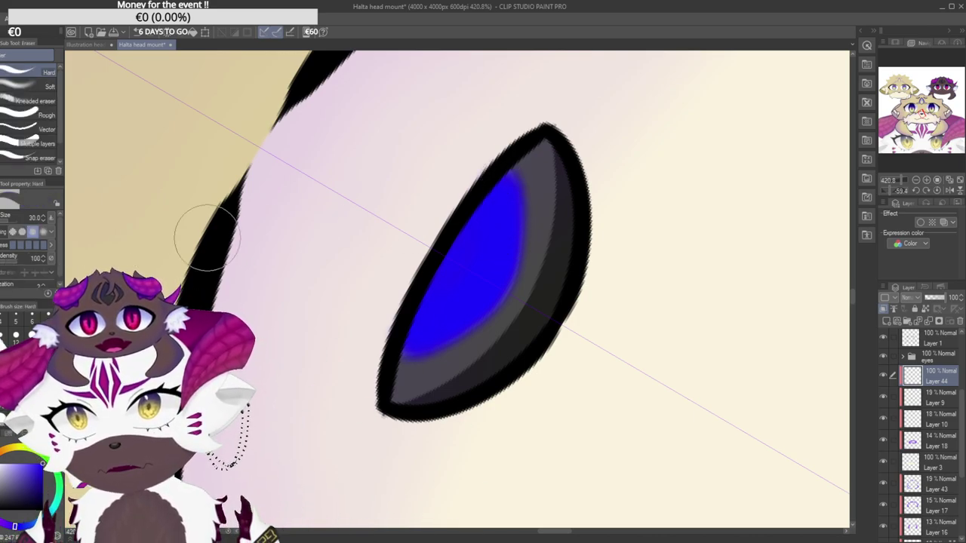
{"action": "left_click_drag", "start_coordinate": [524, 173], "coordinate": [562, 295]}
{"action": "left_click_drag", "start_coordinate": [948, 302], "coordinate": [927, 296]}
Delete the nose shading layer.
{"action": "left_click_drag", "start_coordinate": [777, 334], "coordinate": [643, 317]}
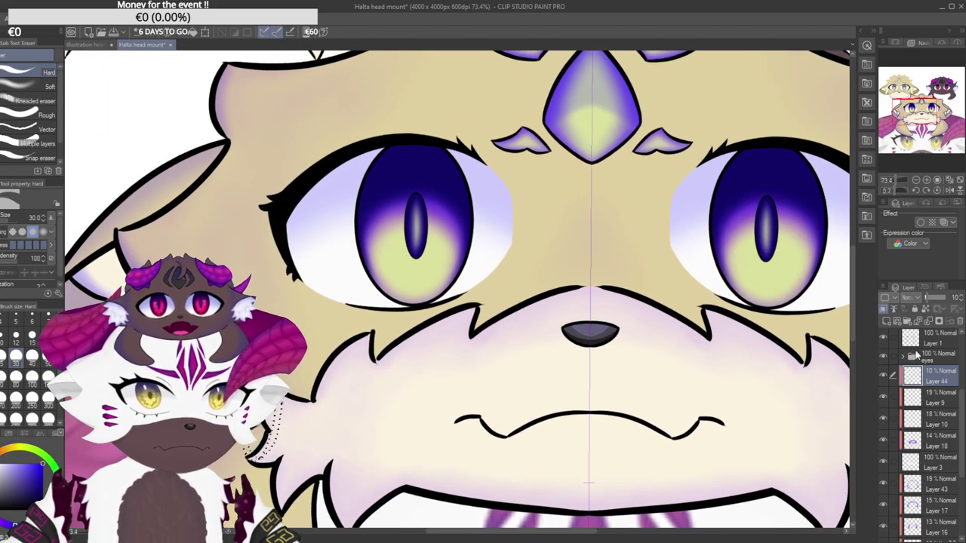
{"action": "left_click", "coordinate": [960, 322]}
Toggle the visibility of Layers 7 and 8 to check which parts of the large cream head they hold.
{"action": "scroll", "coordinate": [543, 322], "scroll_direction": "down", "scroll_amount": 5}
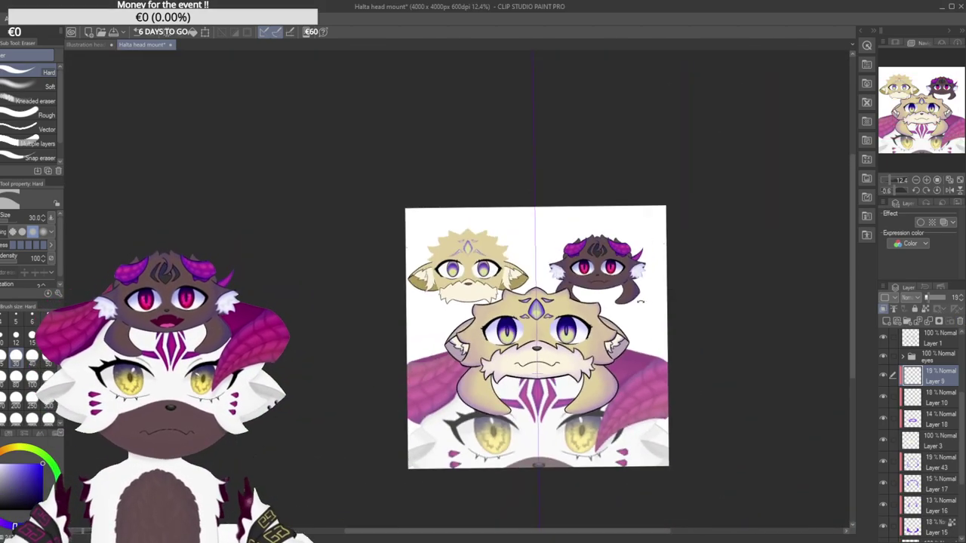
{"action": "left_click_drag", "start_coordinate": [644, 310], "coordinate": [612, 296]}
{"action": "left_click_drag", "start_coordinate": [521, 386], "coordinate": [474, 402]}
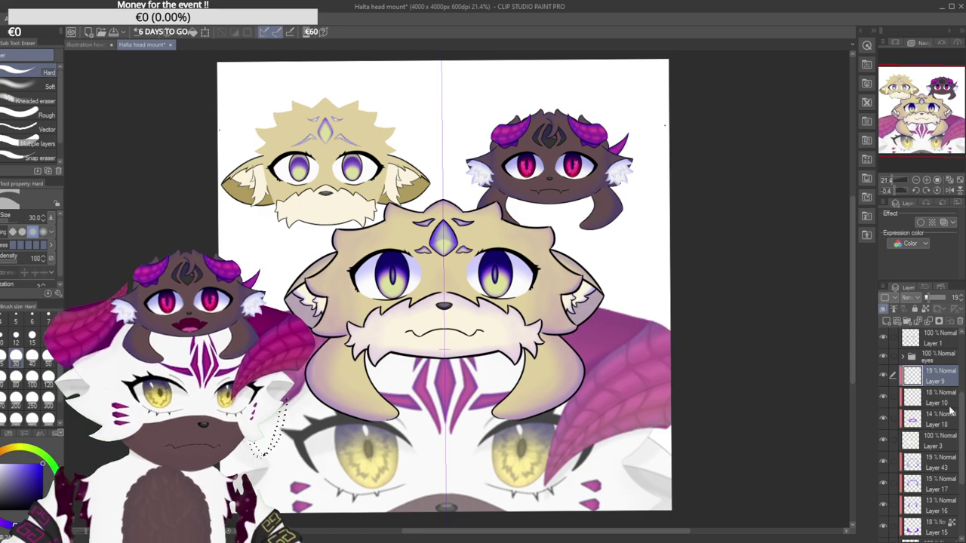
{"action": "scroll", "coordinate": [935, 385], "scroll_direction": "up", "scroll_amount": 3}
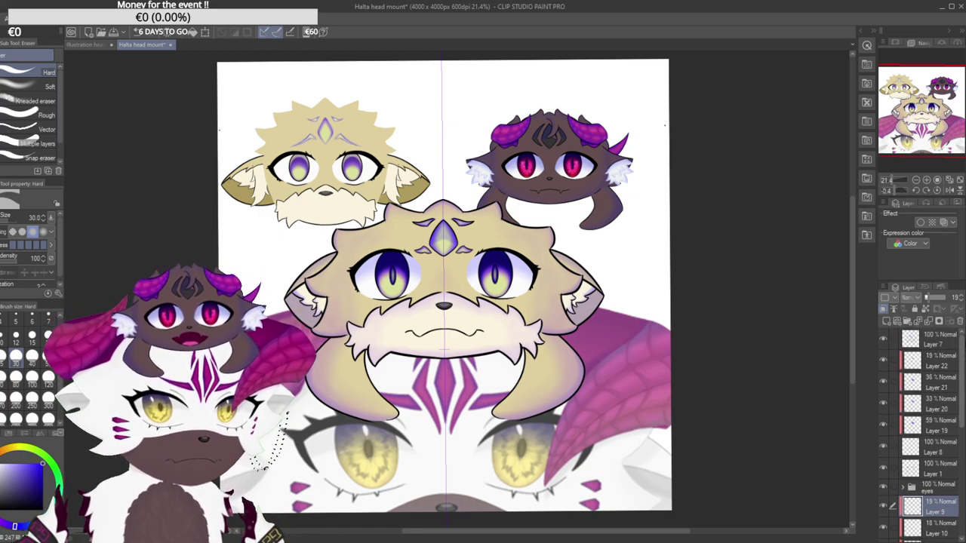
{"action": "left_click", "coordinate": [884, 341]}
{"action": "left_click", "coordinate": [885, 341]}
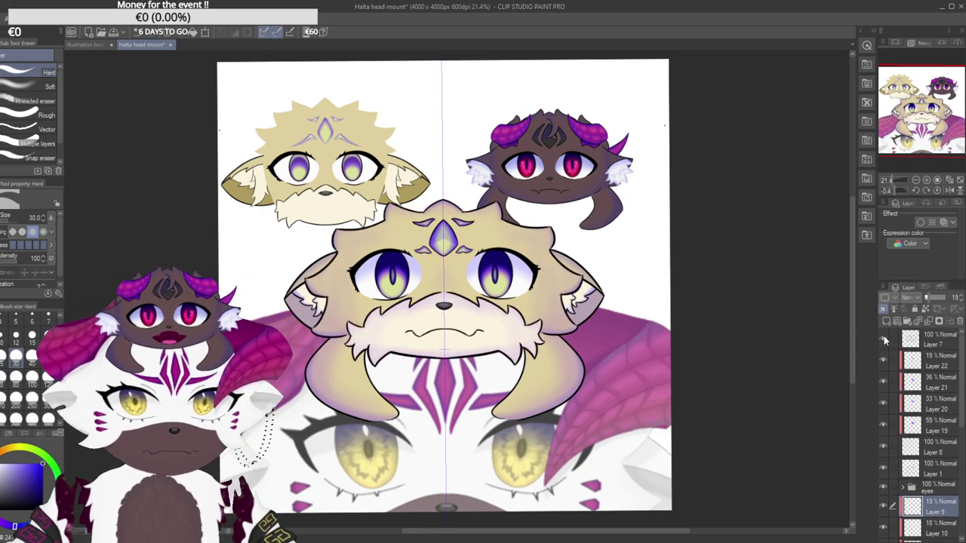
{"action": "left_click", "coordinate": [905, 341]}
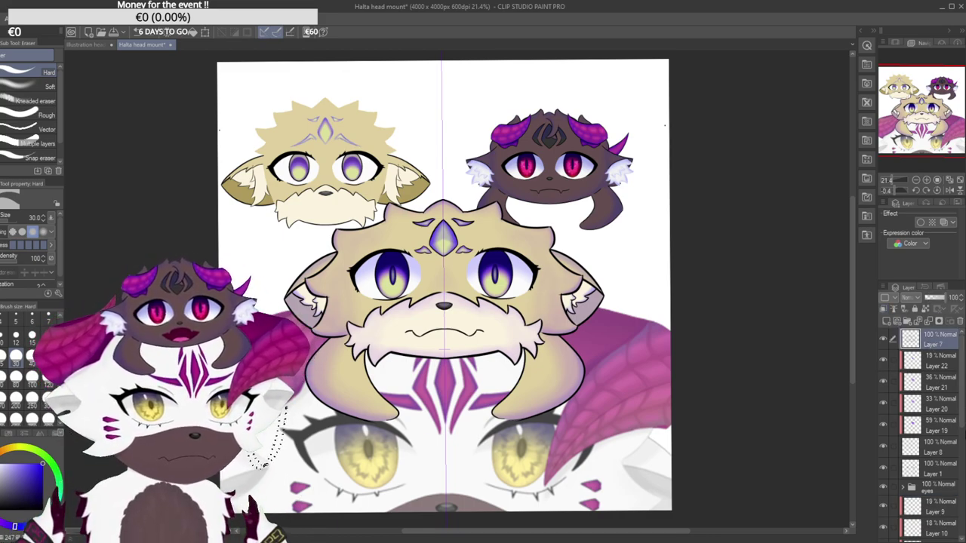
{"action": "scroll", "coordinate": [897, 402], "scroll_direction": "down", "scroll_amount": 2}
{"action": "left_click", "coordinate": [884, 403]}
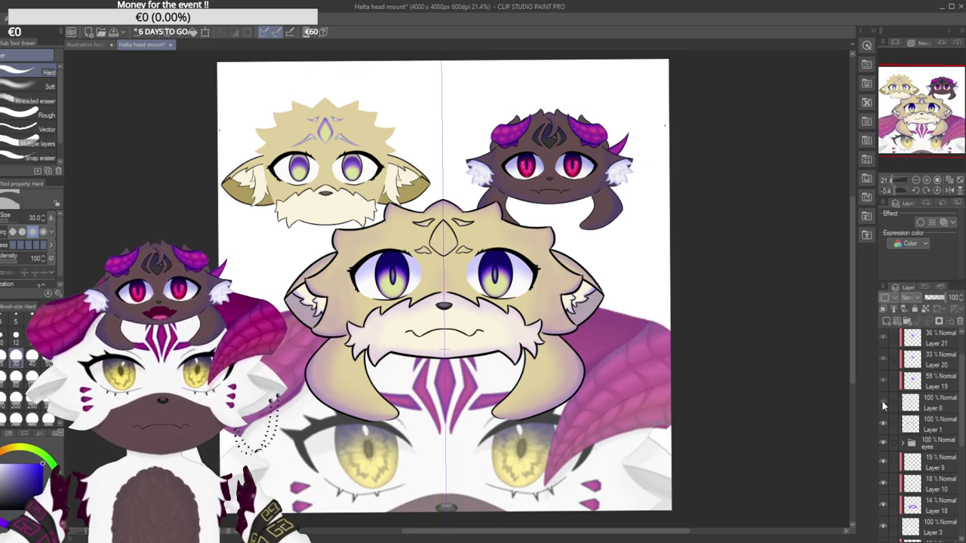
{"action": "left_click", "coordinate": [884, 403]}
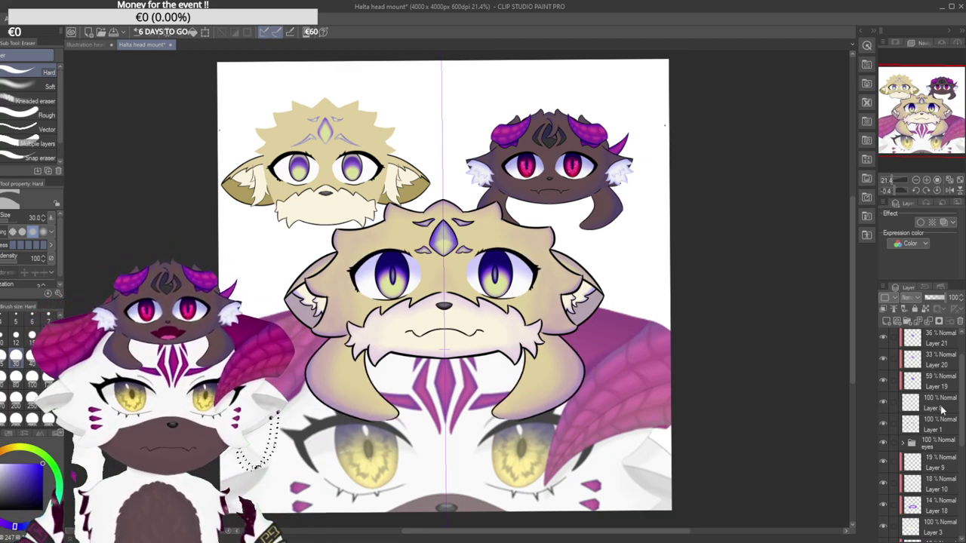
Toggle the visibility of the lower layers and the reference illustration layer to identify their contents.
{"action": "scroll", "coordinate": [963, 461], "scroll_direction": "down", "scroll_amount": 4}
{"action": "scroll", "coordinate": [963, 462], "scroll_direction": "down", "scroll_amount": 1}
{"action": "left_click", "coordinate": [883, 425]}
{"action": "left_click", "coordinate": [883, 424]}
{"action": "scroll", "coordinate": [960, 445], "scroll_direction": "down", "scroll_amount": 2}
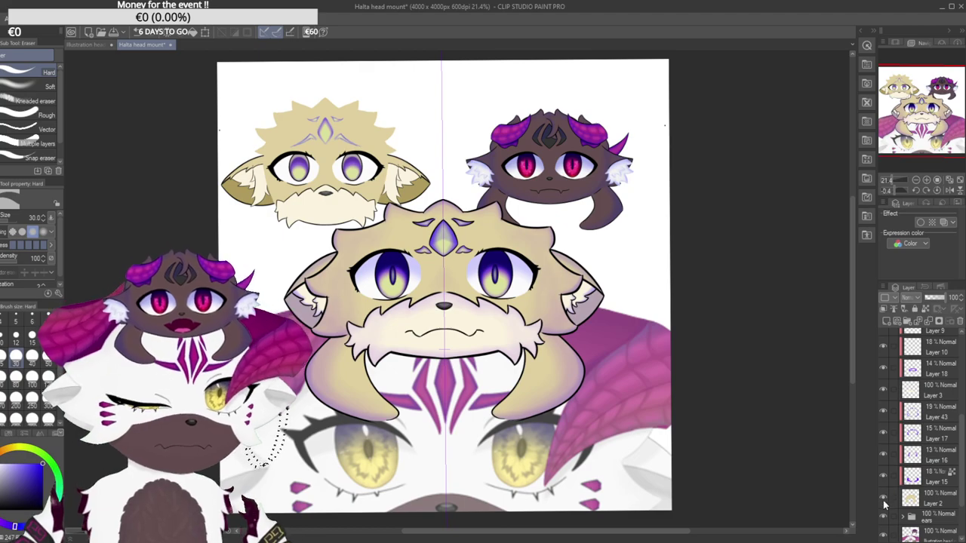
{"action": "scroll", "coordinate": [948, 501], "scroll_direction": "down", "scroll_amount": 4}
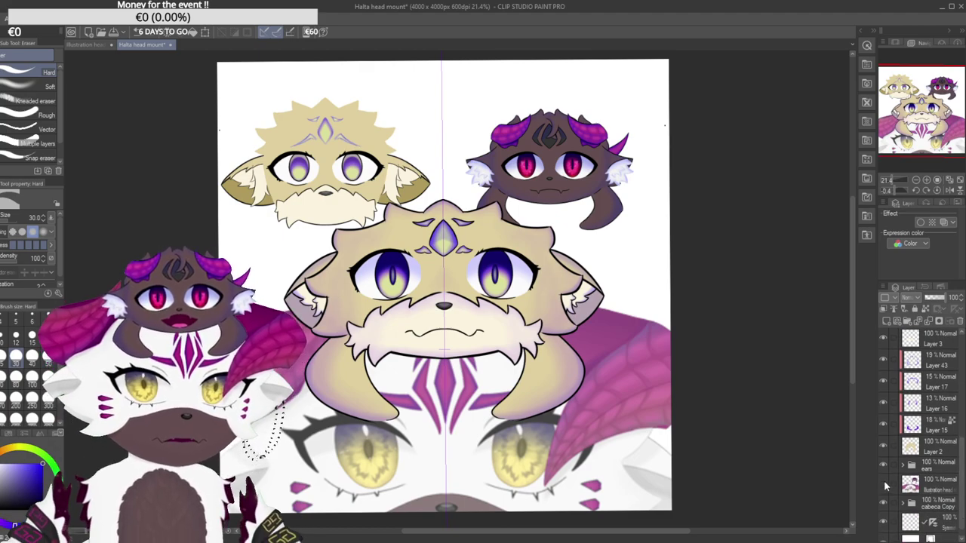
{"action": "left_click", "coordinate": [884, 484]}
{"action": "left_click", "coordinate": [882, 483]}
{"action": "left_click", "coordinate": [881, 484]}
{"action": "left_click", "coordinate": [881, 484]}
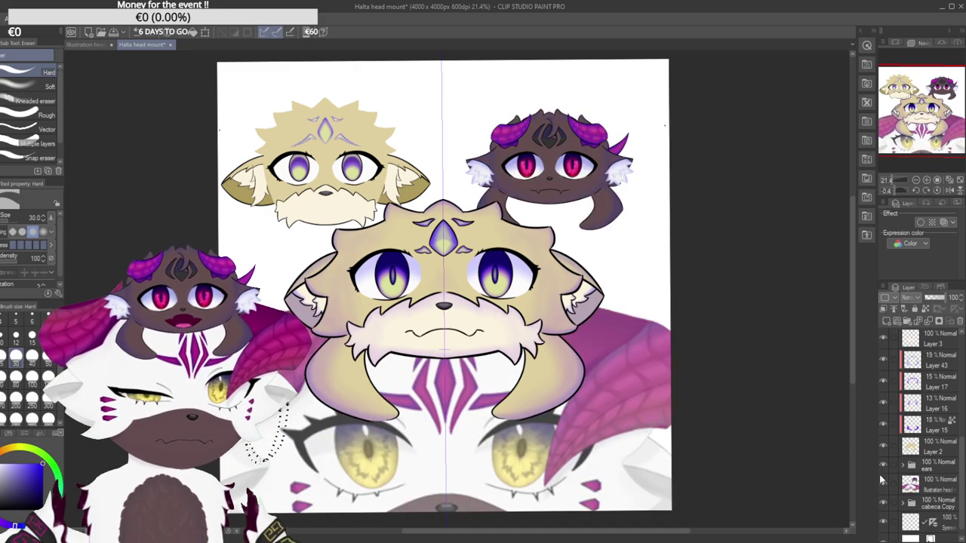
{"action": "scroll", "coordinate": [886, 512], "scroll_direction": "down", "scroll_amount": 1}
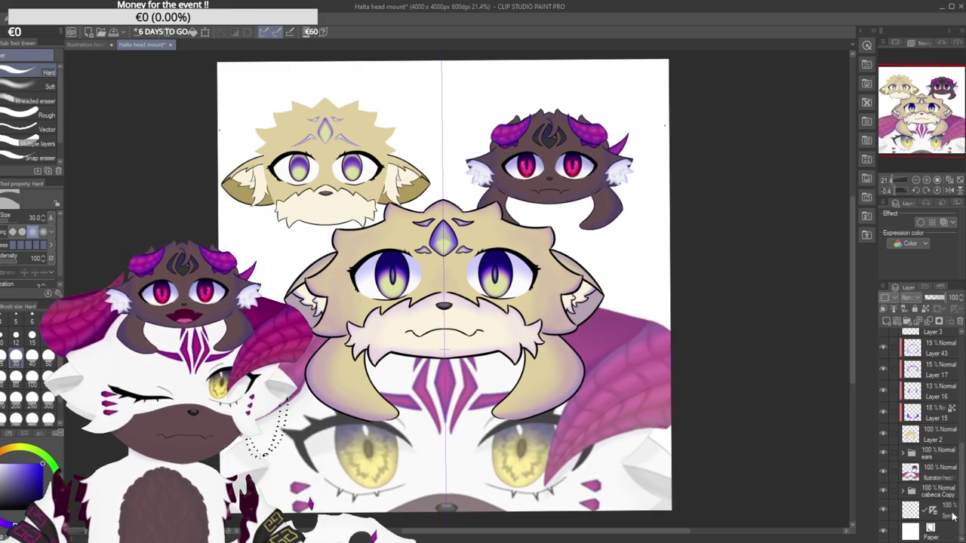
Toggle the "cabeca Copy" folder's visibility to identify the small cream head, and delete that folder.
{"action": "left_click", "coordinate": [882, 494]}
{"action": "left_click", "coordinate": [882, 493]}
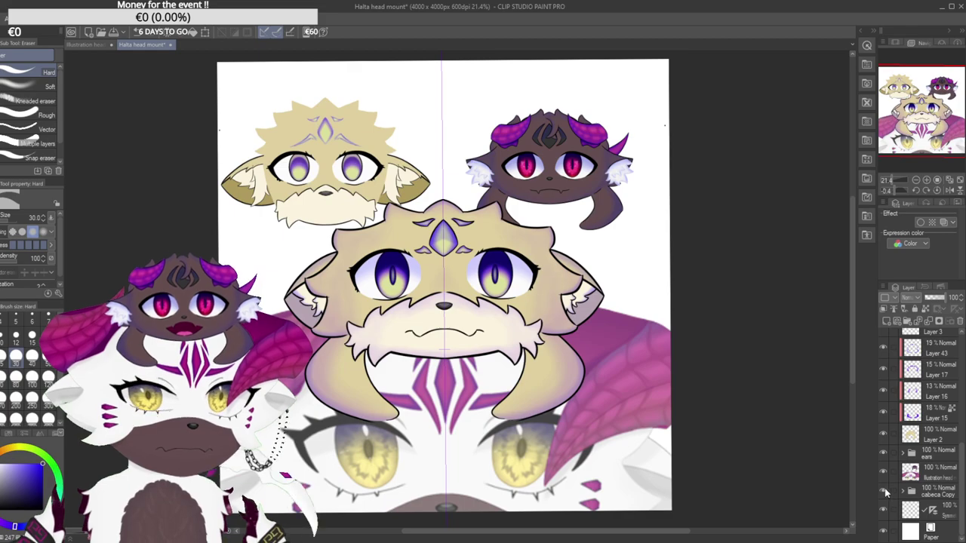
{"action": "left_click", "coordinate": [920, 491]}
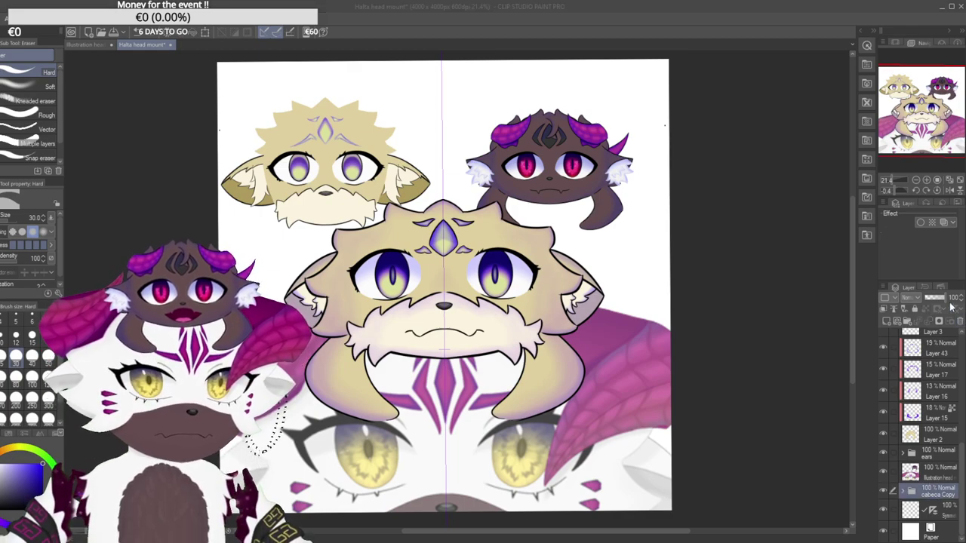
{"action": "left_click", "coordinate": [960, 322]}
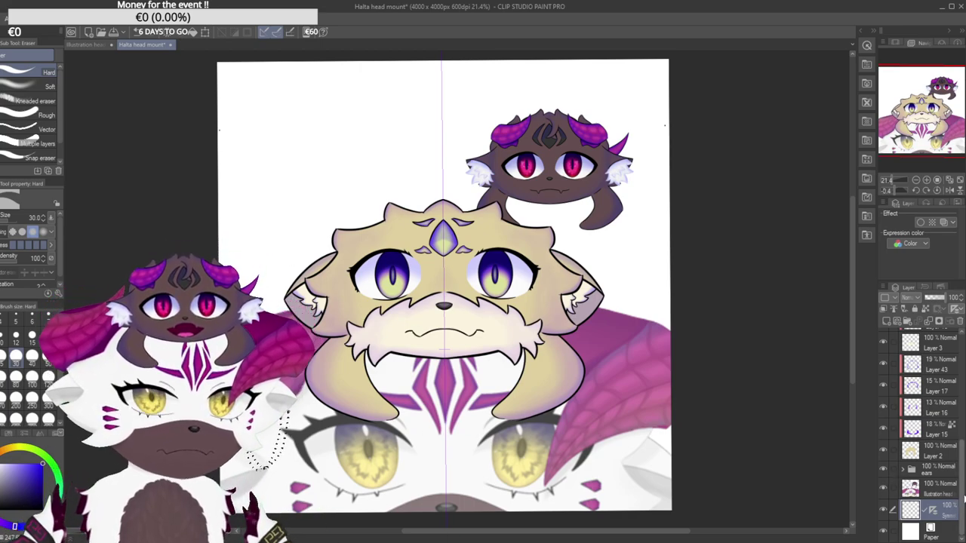
Create a new layer folder above Layer 7 at the top of the layer stack.
{"action": "scroll", "coordinate": [947, 355], "scroll_direction": "up", "scroll_amount": 5}
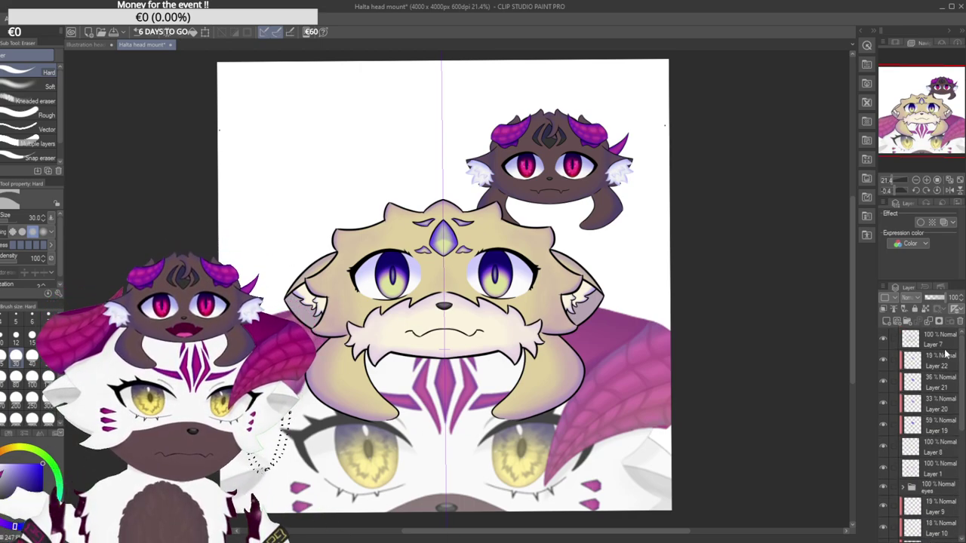
{"action": "left_click", "coordinate": [944, 342]}
{"action": "left_click", "coordinate": [907, 322]}
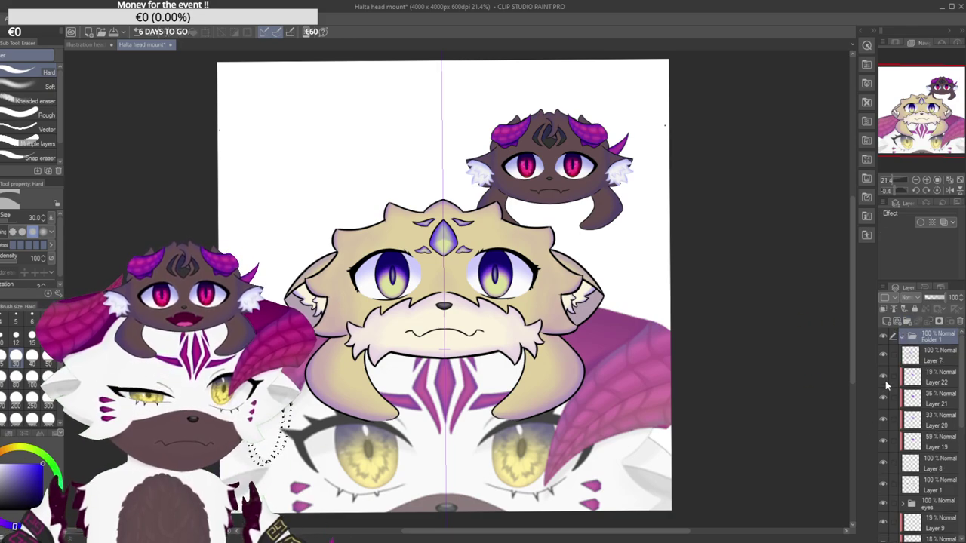
Select all the large head's layers and folders from Layer 7 down to the ears folder, and move them into Folder 1.
{"action": "left_click", "coordinate": [912, 360]}
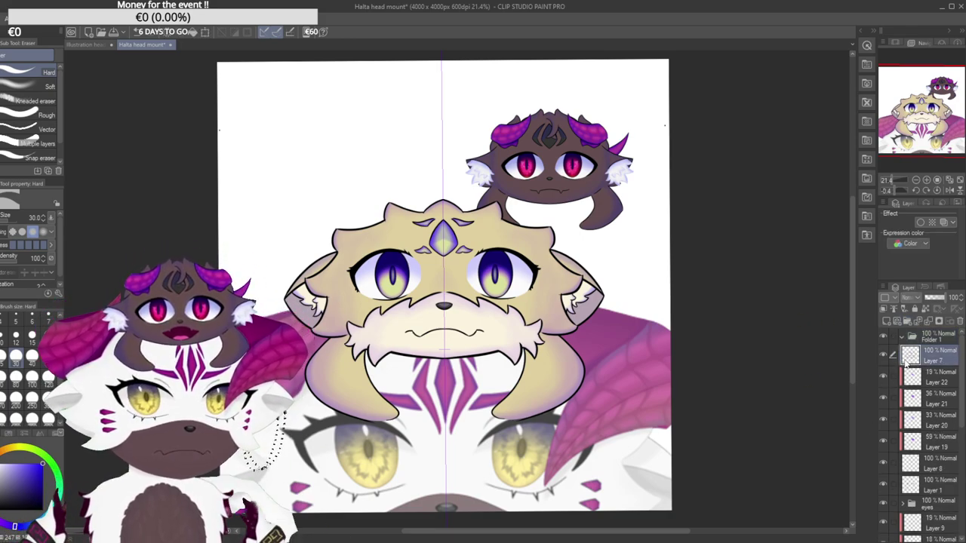
{"action": "left_click", "coordinate": [891, 376]}
{"action": "left_click_drag", "start_coordinate": [892, 411], "coordinate": [892, 540]}
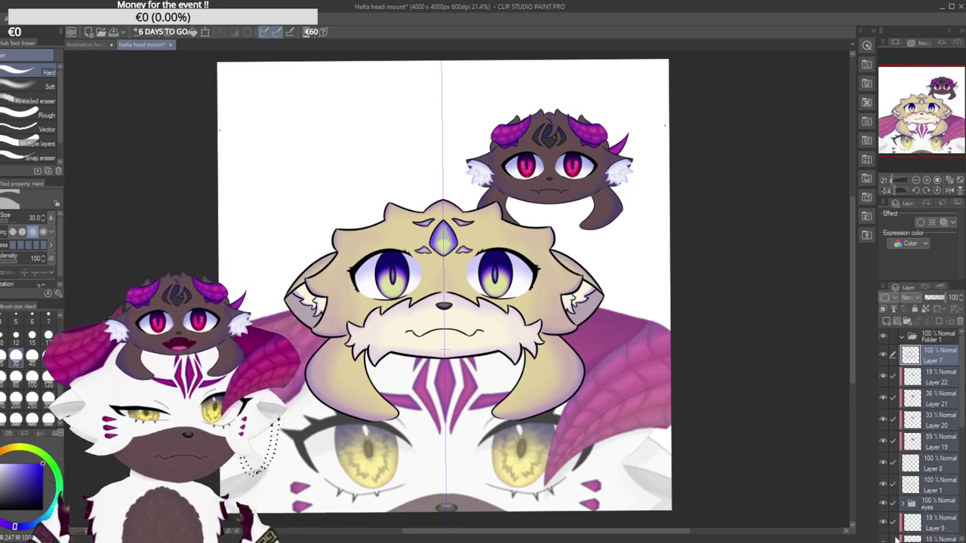
{"action": "scroll", "coordinate": [958, 425], "scroll_direction": "down", "scroll_amount": 5}
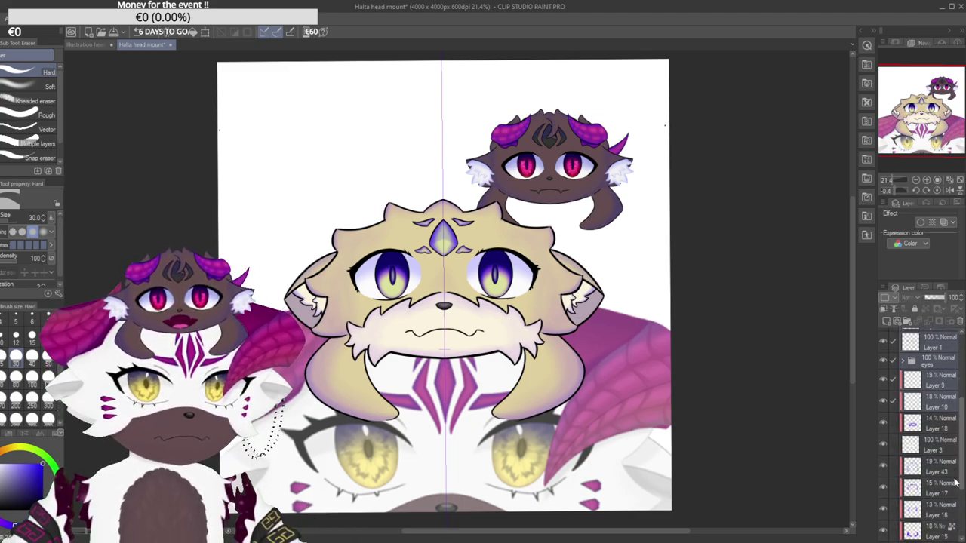
{"action": "left_click", "coordinate": [894, 419]}
{"action": "left_click_drag", "start_coordinate": [894, 420], "coordinate": [894, 539]}
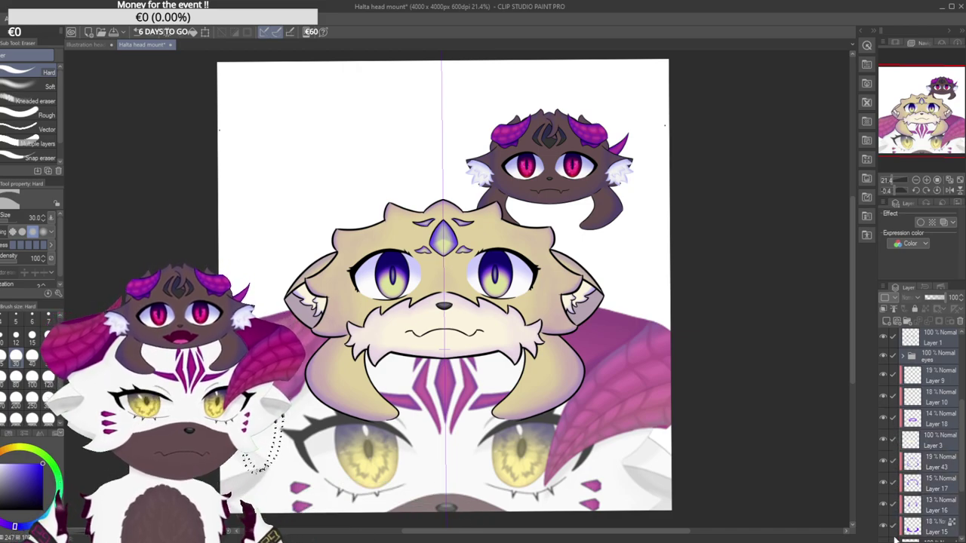
{"action": "scroll", "coordinate": [948, 490], "scroll_direction": "down", "scroll_amount": 4}
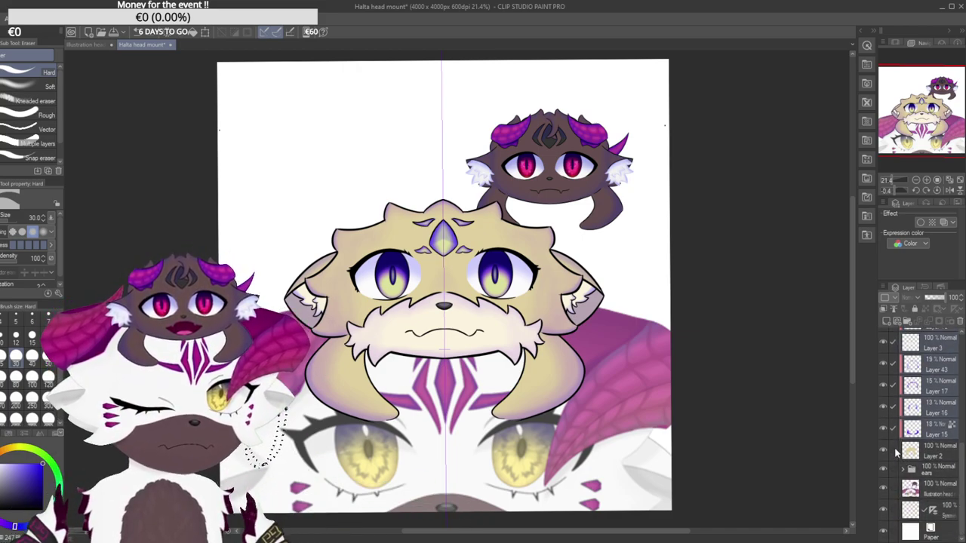
{"action": "left_click_drag", "start_coordinate": [895, 450], "coordinate": [896, 471]}
{"action": "left_click_drag", "start_coordinate": [960, 481], "coordinate": [932, 347]}
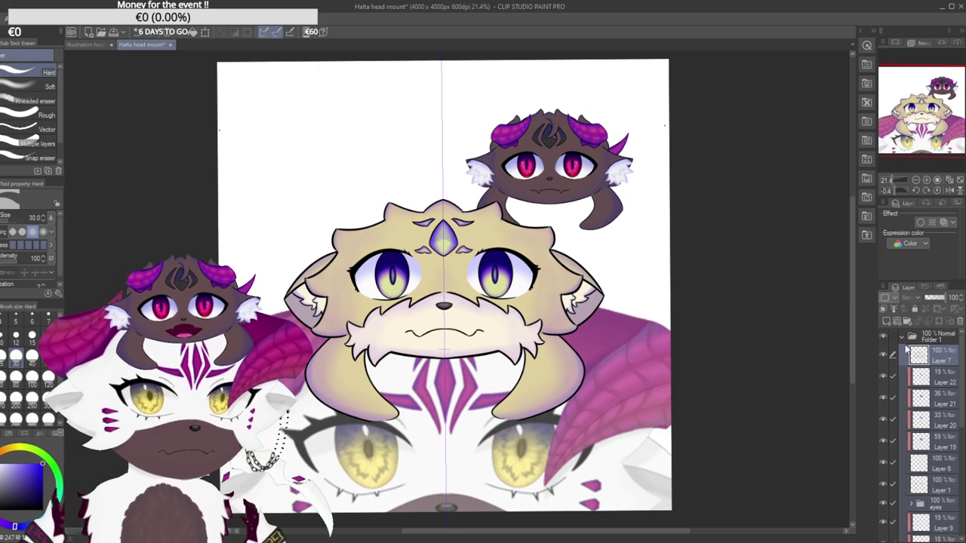
Collapse Folder 1, check its visibility against the reference illustration layer, and hide the reference illustration.
{"action": "left_click", "coordinate": [902, 339]}
{"action": "left_click", "coordinate": [884, 338]}
{"action": "left_click", "coordinate": [884, 337]}
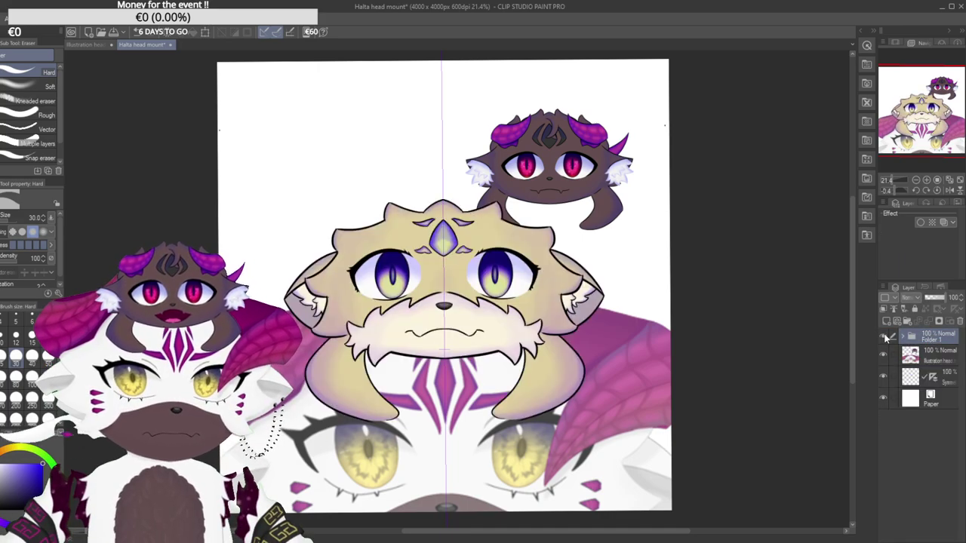
{"action": "left_click", "coordinate": [882, 356]}
{"action": "left_click", "coordinate": [882, 358]}
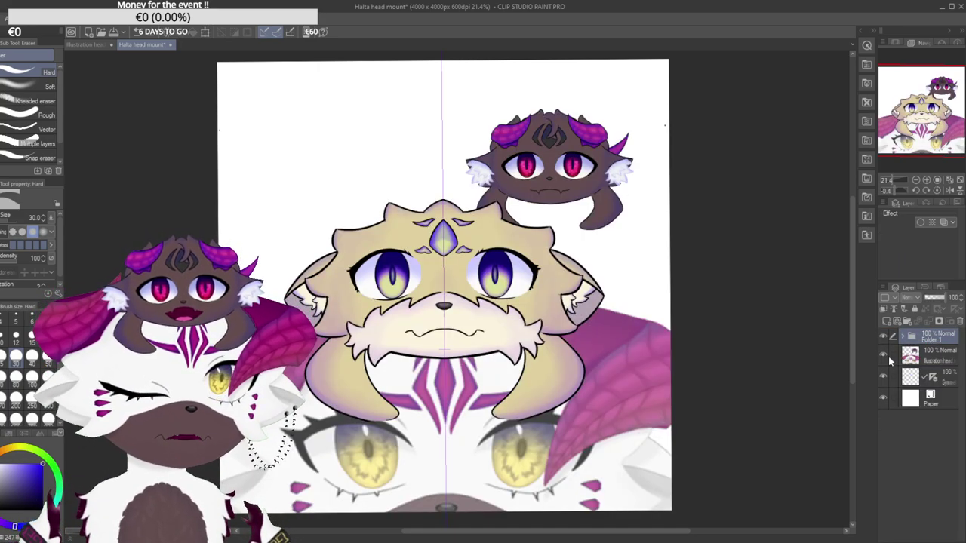
{"action": "left_click", "coordinate": [884, 357]}
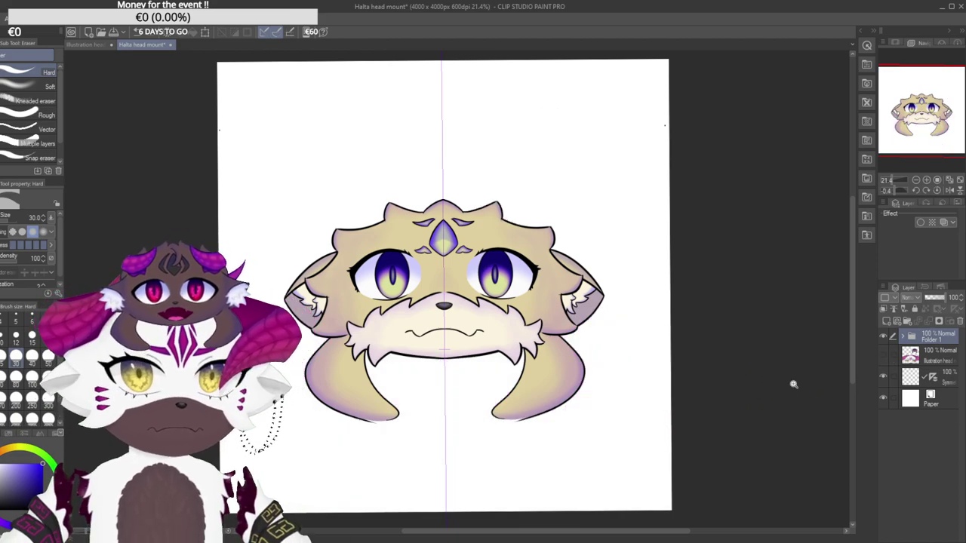
Move the symmetry ruler layer above the reference illustration and into Folder 1, collapse the folder and check its visibility.
{"action": "left_click_drag", "start_coordinate": [785, 390], "coordinate": [798, 388]}
{"action": "left_click", "coordinate": [933, 375]}
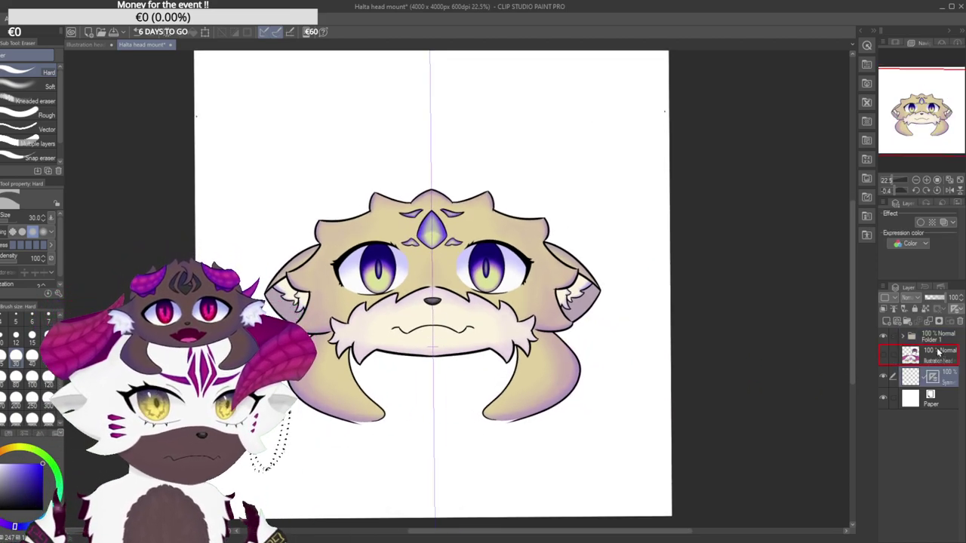
{"action": "left_click_drag", "start_coordinate": [915, 351], "coordinate": [915, 344]}
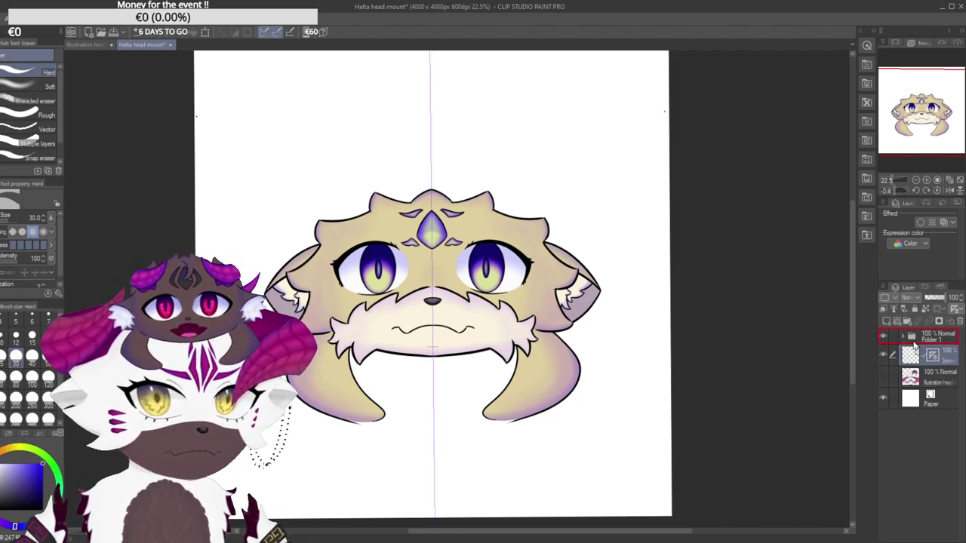
{"action": "left_click", "coordinate": [905, 337]}
{"action": "scroll", "coordinate": [912, 452], "scroll_direction": "down", "scroll_amount": 3}
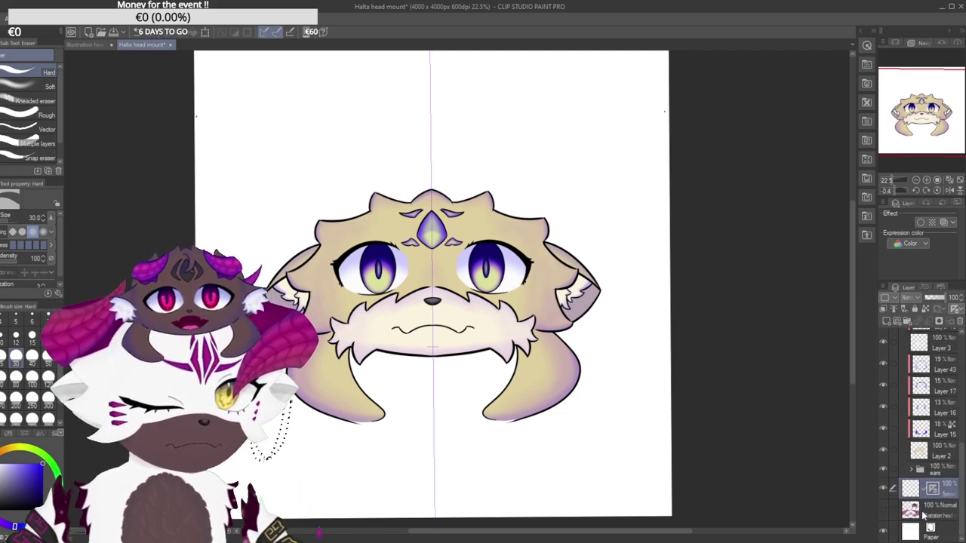
{"action": "left_click_drag", "start_coordinate": [914, 481], "coordinate": [958, 365]}
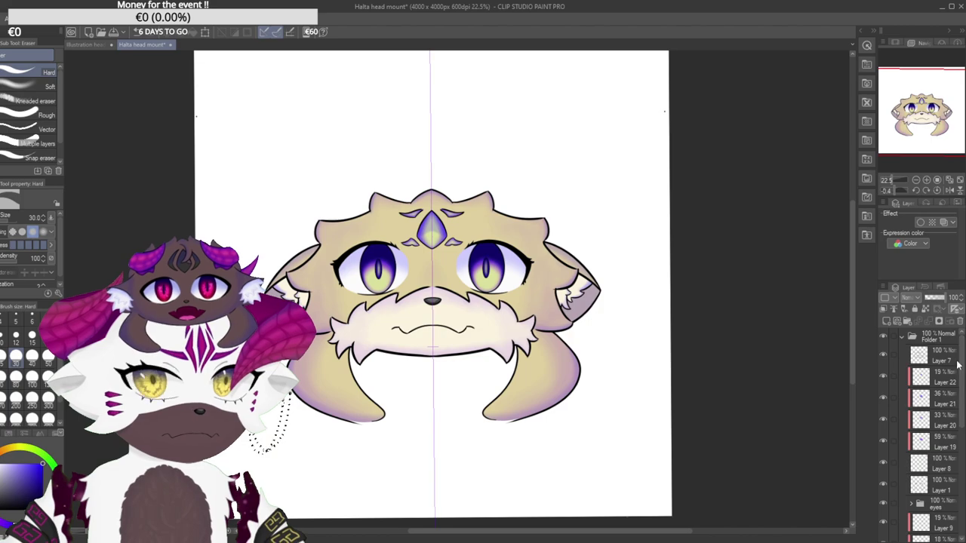
{"action": "left_click", "coordinate": [905, 337]}
{"action": "left_click", "coordinate": [885, 335]}
{"action": "left_click", "coordinate": [884, 336]}
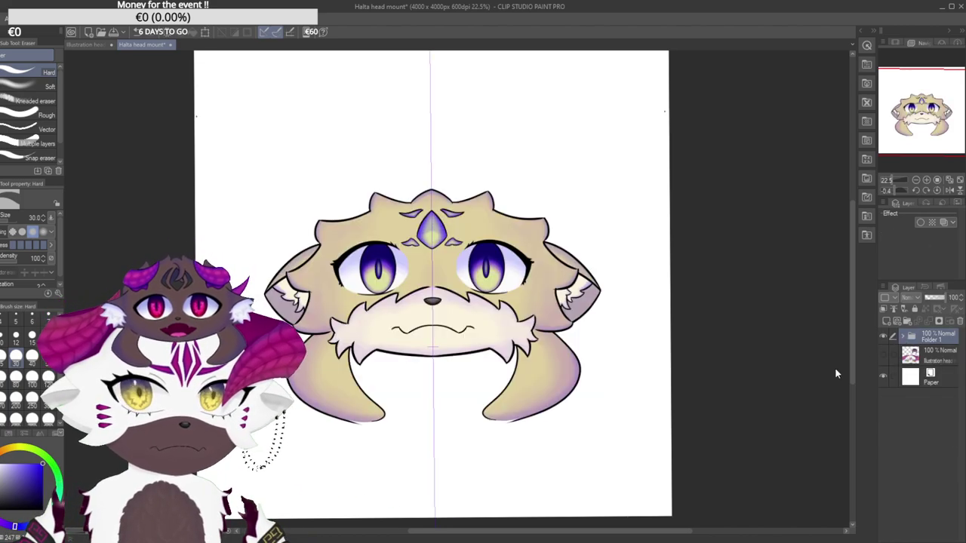
Transform Folder 1 and scale the whole head up to about 121%.
{"action": "scroll", "coordinate": [818, 365], "scroll_direction": "down", "scroll_amount": 3}
{"action": "left_click_drag", "start_coordinate": [784, 365], "coordinate": [758, 392]}
{"action": "left_click_drag", "start_coordinate": [654, 434], "coordinate": [645, 406]}
{"action": "mouse_move", "coordinate": [693, 333]}
{"action": "left_mouse_down"}
{"action": "mouse_move", "coordinate": [692, 326]}
{"action": "mouse_move", "coordinate": [696, 334]}
{"action": "left_mouse_up"}
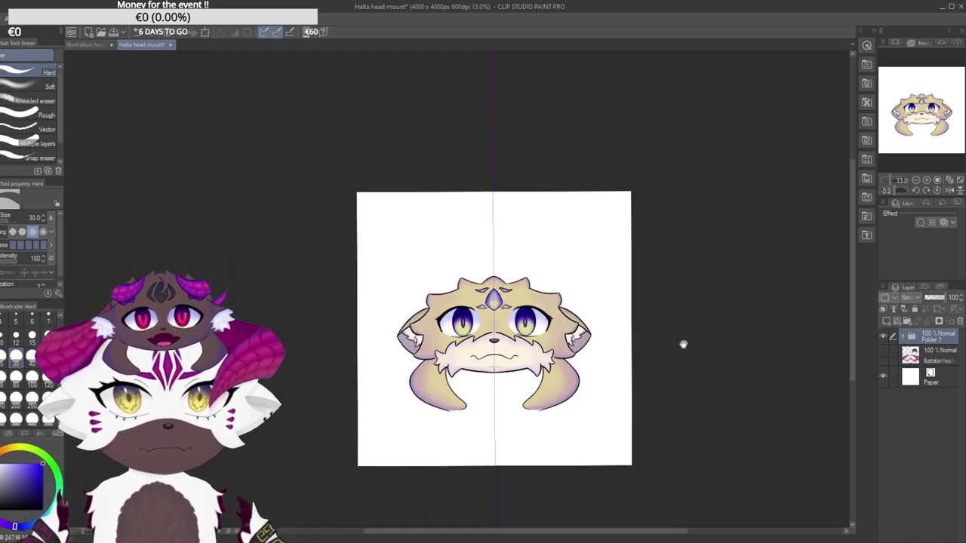
{"action": "scroll", "coordinate": [663, 343], "scroll_direction": "up", "scroll_amount": 2}
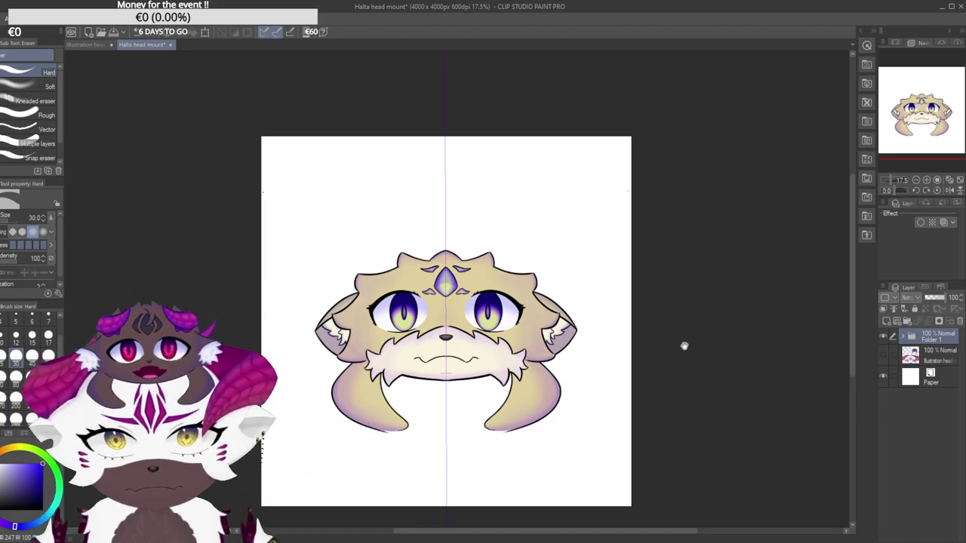
{"action": "left_click", "coordinate": [204, 33]}
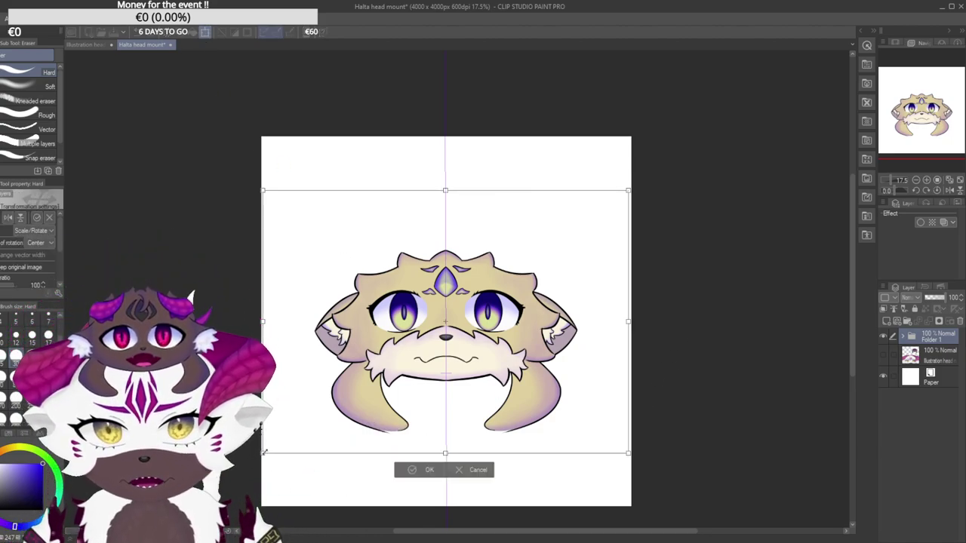
{"action": "left_click_drag", "start_coordinate": [264, 453], "coordinate": [248, 463]}
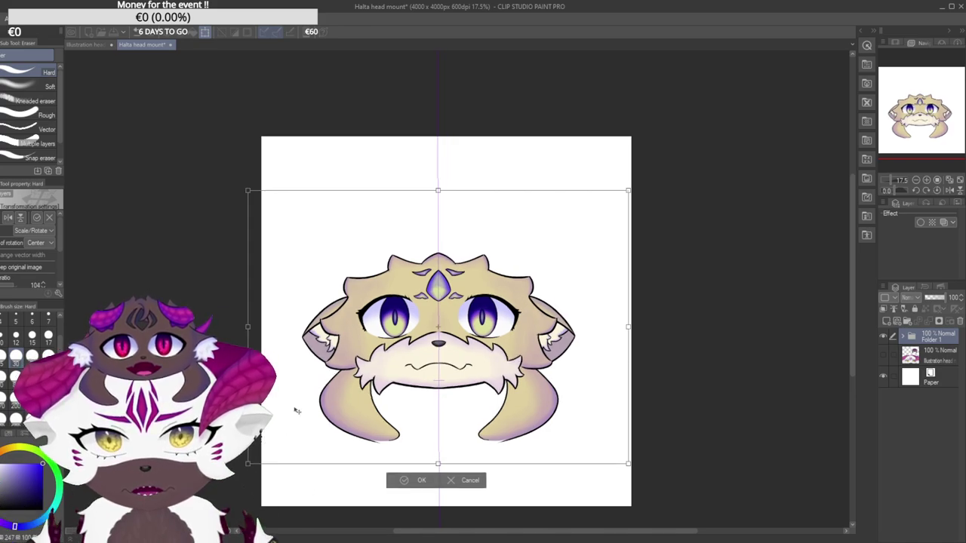
{"action": "left_click_drag", "start_coordinate": [462, 349], "coordinate": [431, 373]}
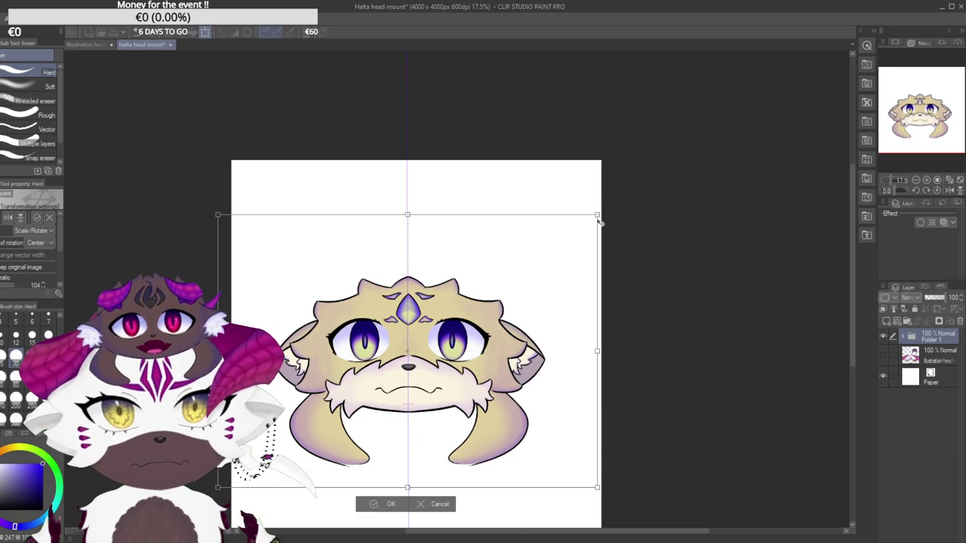
{"action": "left_click_drag", "start_coordinate": [604, 254], "coordinate": [615, 418]}
{"action": "left_click_drag", "start_coordinate": [679, 284], "coordinate": [656, 334]}
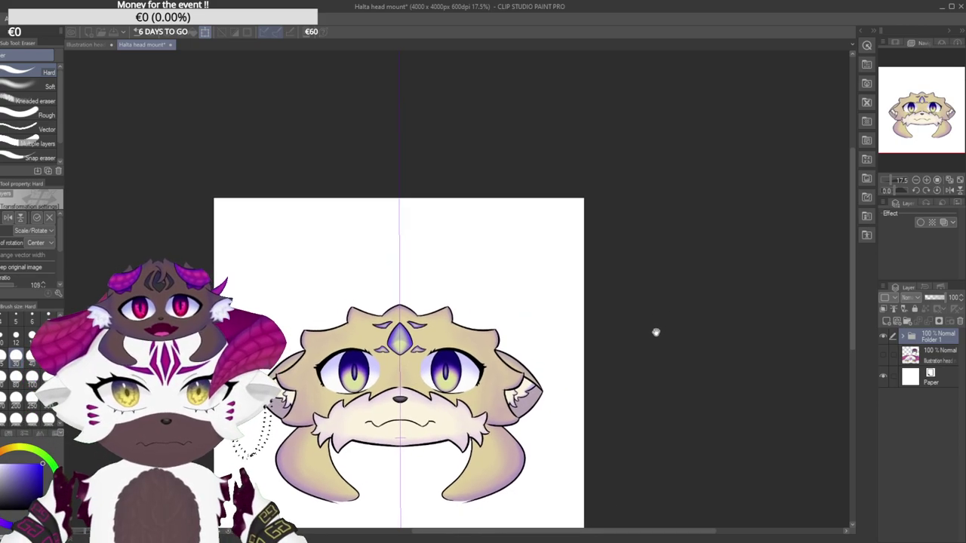
{"action": "left_click_drag", "start_coordinate": [600, 239], "coordinate": [645, 205]}
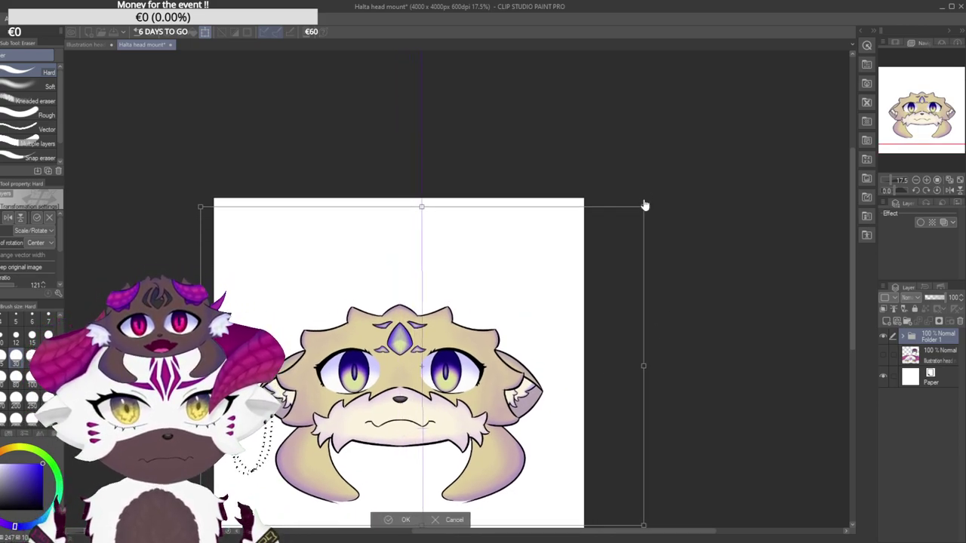
Enlarge the head further to about 132% so it spans most of the canvas width, and apply the transformation.
{"action": "left_click_drag", "start_coordinate": [649, 347], "coordinate": [728, 246]}
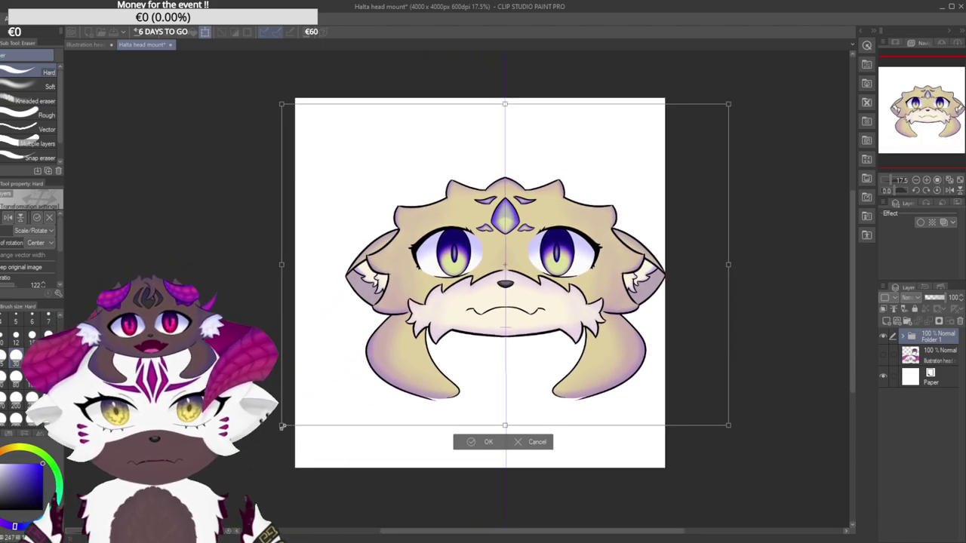
{"action": "left_click_drag", "start_coordinate": [282, 426], "coordinate": [265, 451]}
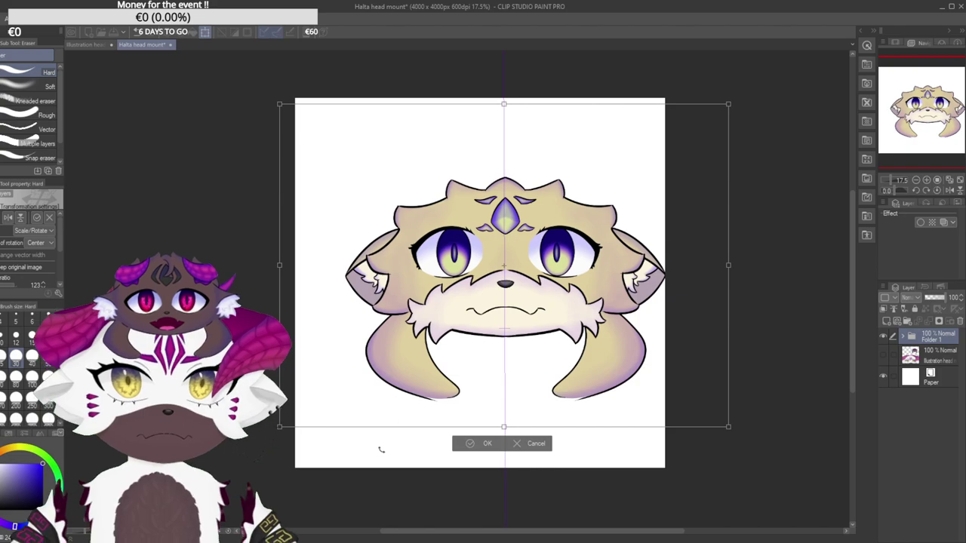
{"action": "left_click_drag", "start_coordinate": [257, 448], "coordinate": [258, 450]}
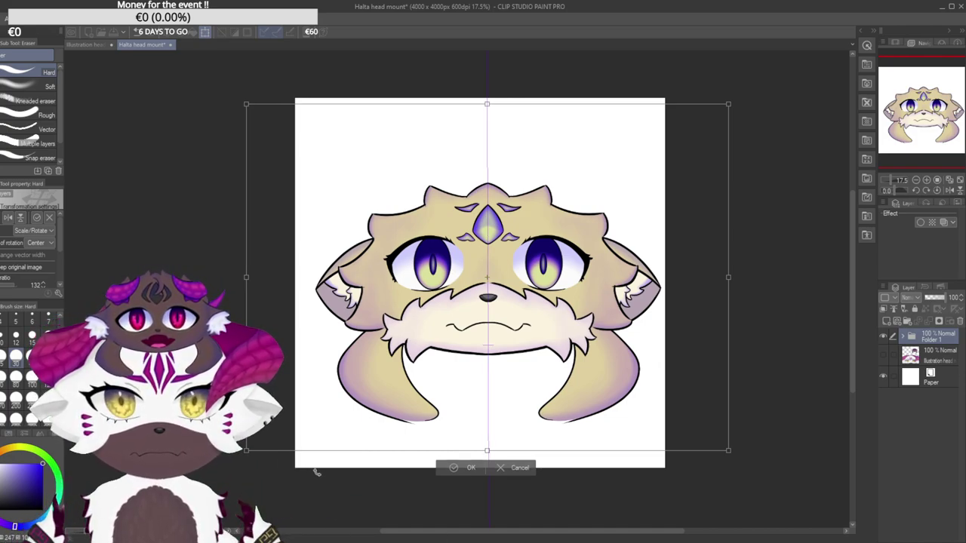
{"action": "left_click", "coordinate": [452, 469]}
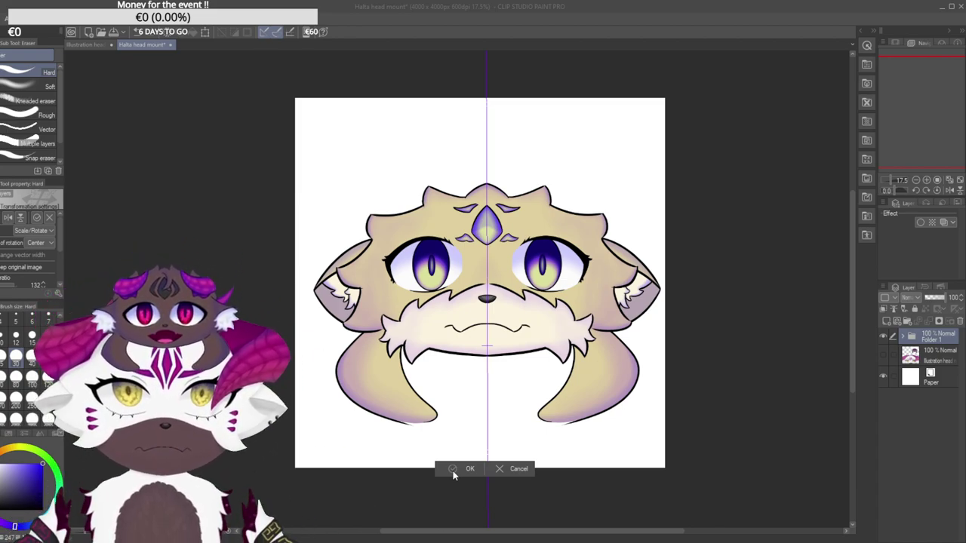
{"action": "left_click", "coordinate": [453, 471]}
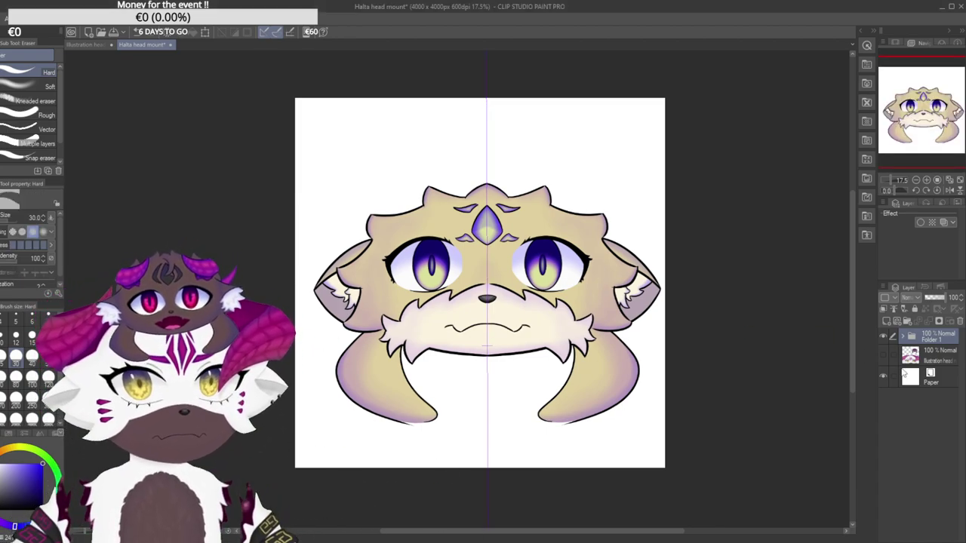
Expand Folder 1, check what Layer 7 and Layer 1 contain by toggling their visibility, and select Layer 1.
{"action": "left_click", "coordinate": [906, 338]}
{"action": "left_click", "coordinate": [884, 355]}
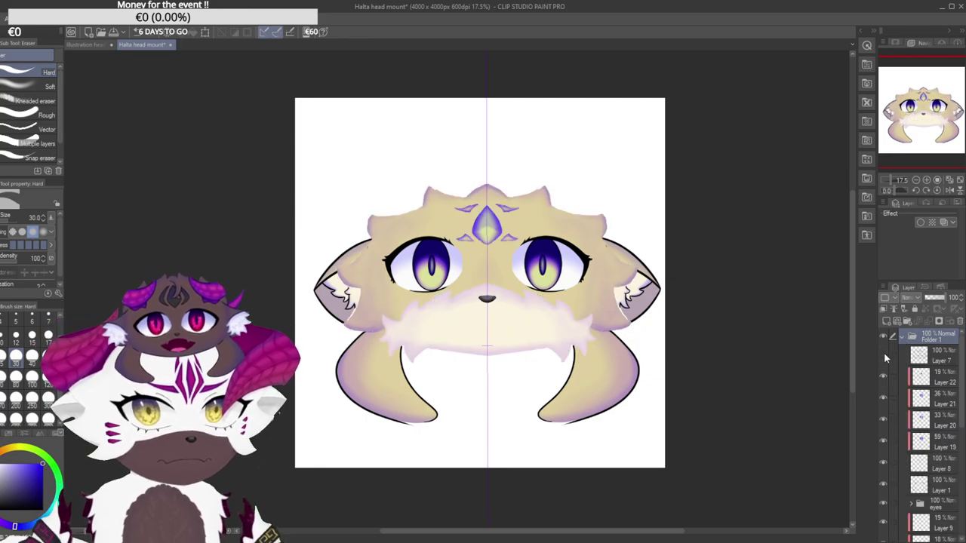
{"action": "left_click", "coordinate": [884, 354]}
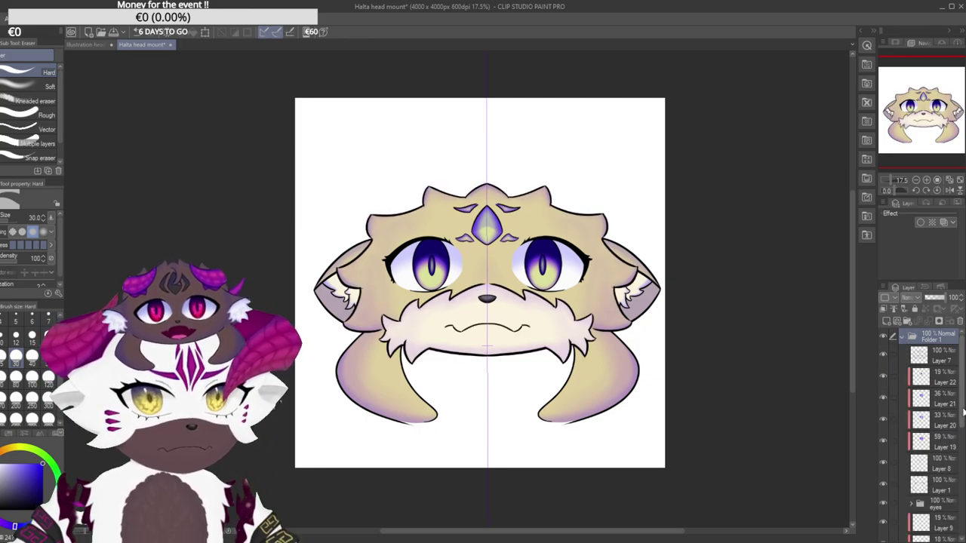
{"action": "scroll", "coordinate": [928, 427], "scroll_direction": "down", "scroll_amount": 3}
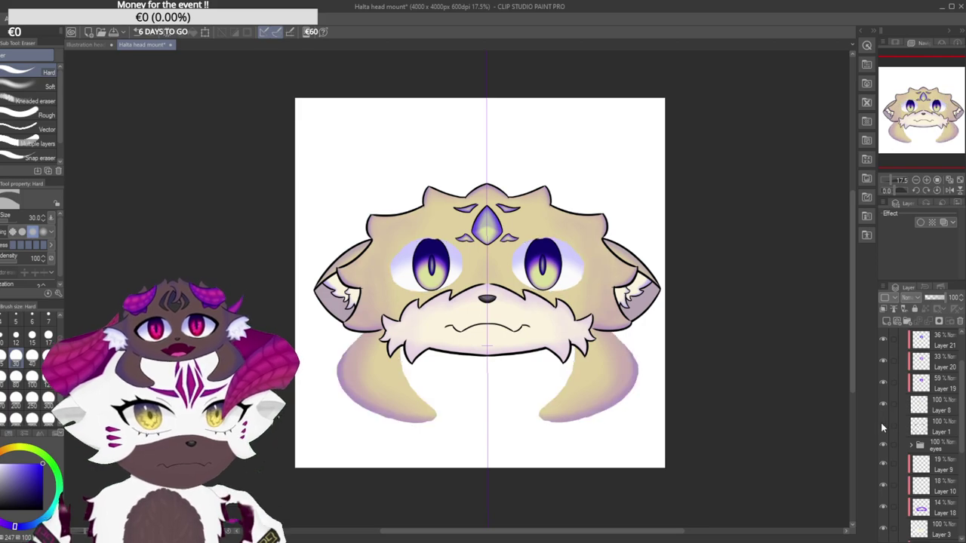
{"action": "left_click", "coordinate": [914, 429]}
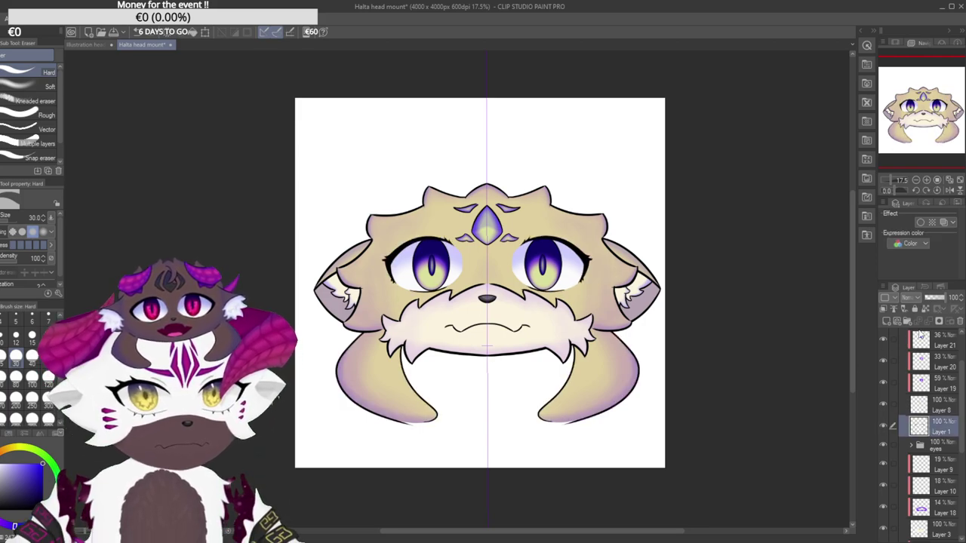
Trim the loose lower end of the left horn's outer outline using the Hard eraser at size 80.
{"action": "left_click_drag", "start_coordinate": [305, 348], "coordinate": [116, 226]}
{"action": "left_click_drag", "start_coordinate": [226, 300], "coordinate": [233, 235]}
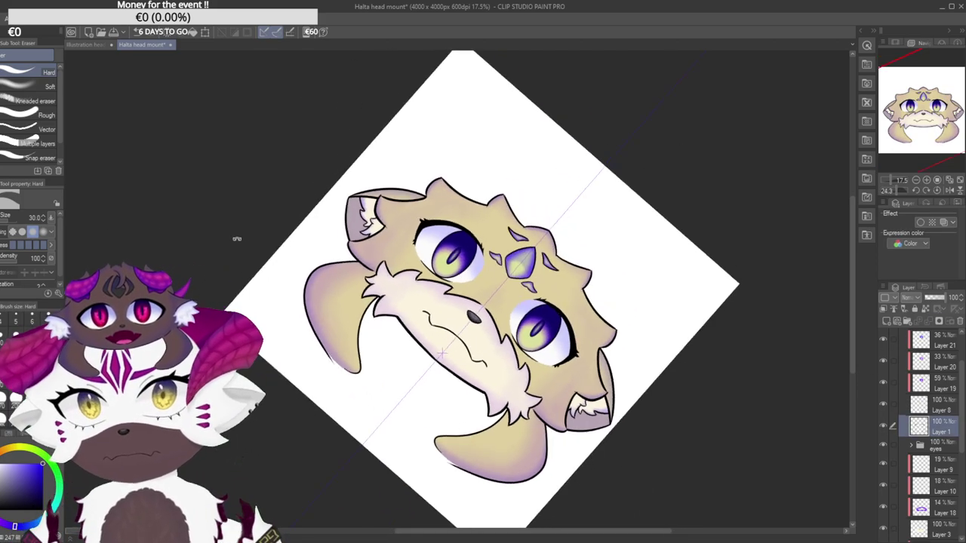
{"action": "left_click_drag", "start_coordinate": [313, 360], "coordinate": [386, 217]}
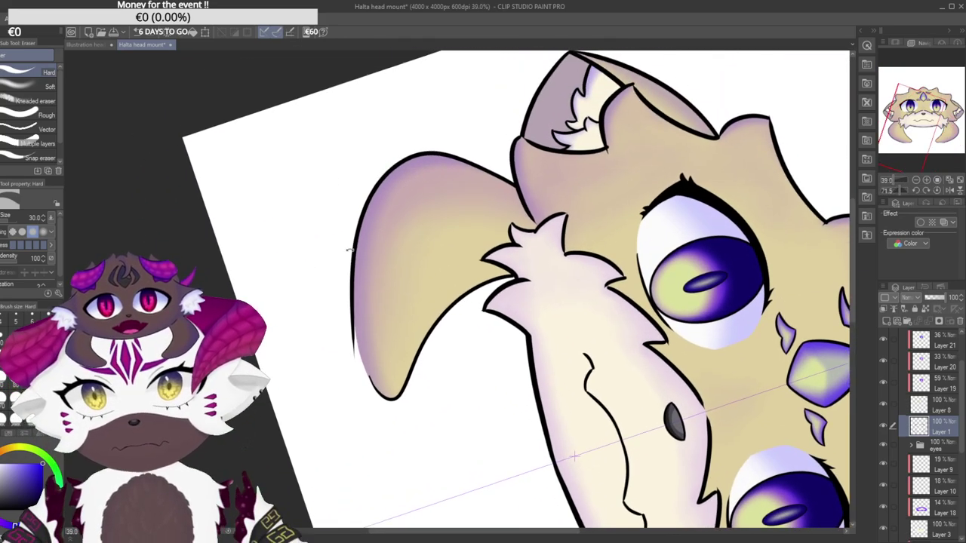
{"action": "left_click_drag", "start_coordinate": [352, 248], "coordinate": [364, 225]}
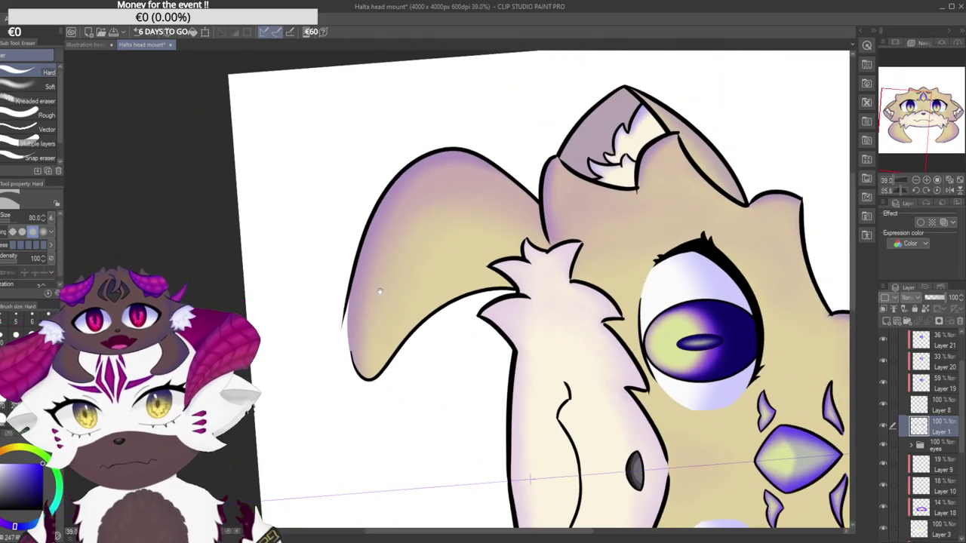
{"action": "scroll", "coordinate": [384, 289], "scroll_direction": "up", "scroll_amount": 4}
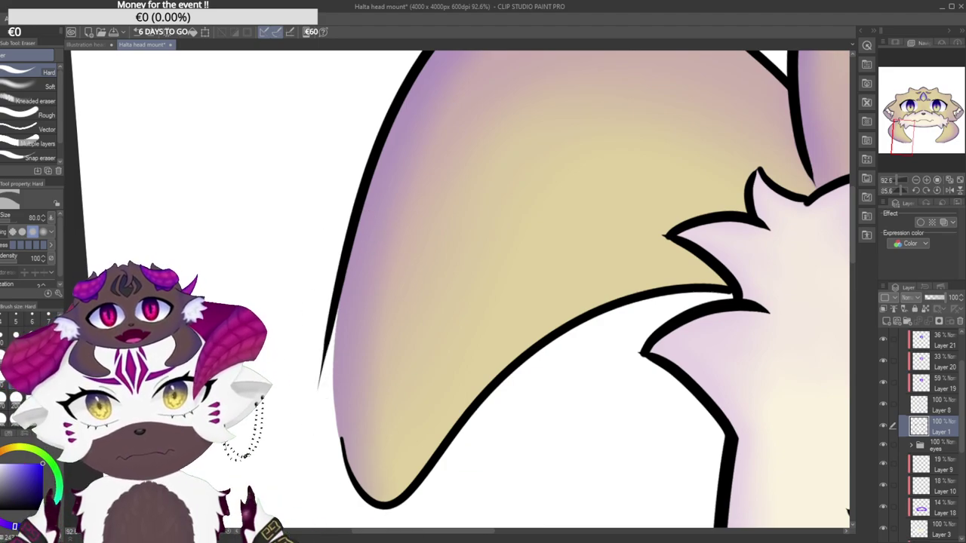
{"action": "left_click_drag", "start_coordinate": [307, 396], "coordinate": [323, 284]}
{"action": "left_click_drag", "start_coordinate": [350, 195], "coordinate": [376, 165]}
{"action": "scroll", "coordinate": [350, 220], "scroll_direction": "up", "scroll_amount": 2}
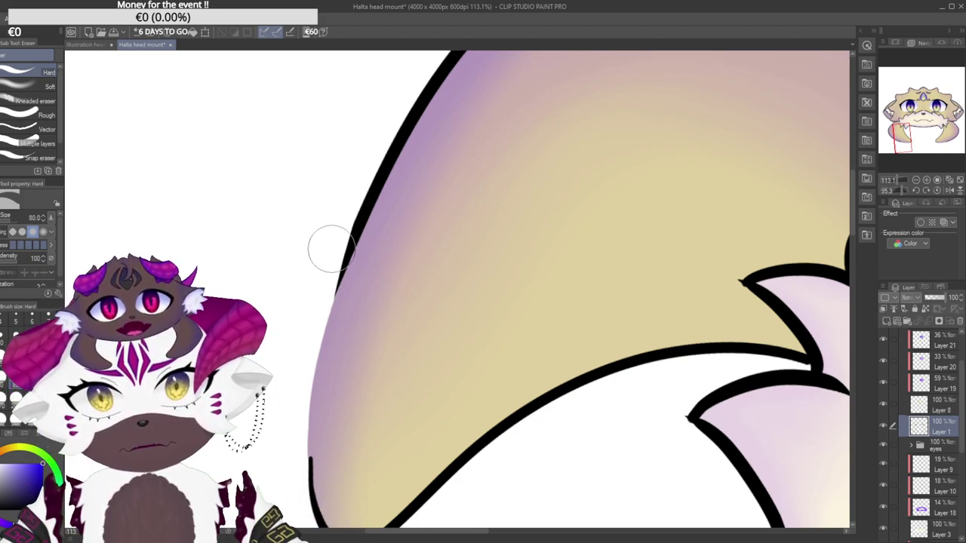
Thin the end of the left horn's outer outline into a smooth taper with the Hard eraser, redoing unsatisfactory strokes.
{"action": "left_click_drag", "start_coordinate": [342, 199], "coordinate": [329, 255]}
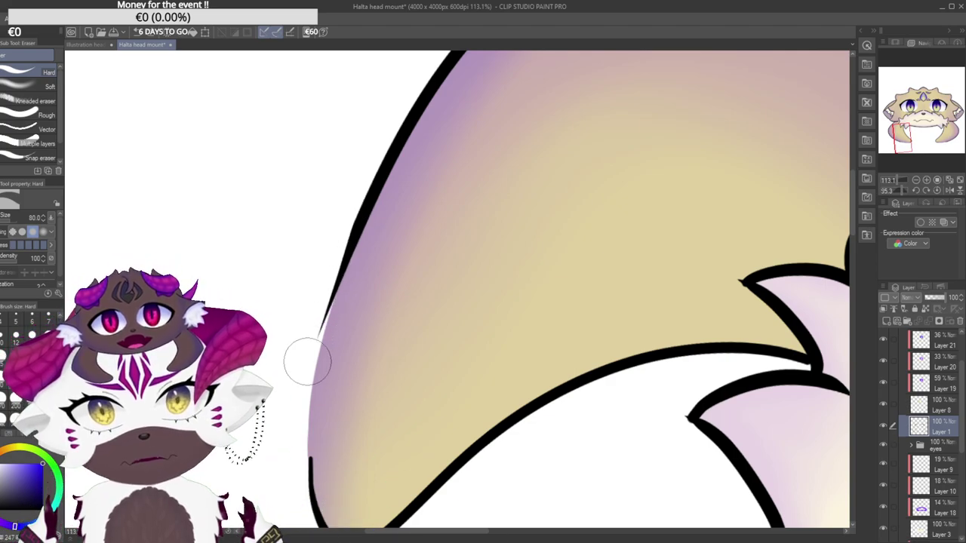
{"action": "left_click_drag", "start_coordinate": [329, 294], "coordinate": [340, 198]}
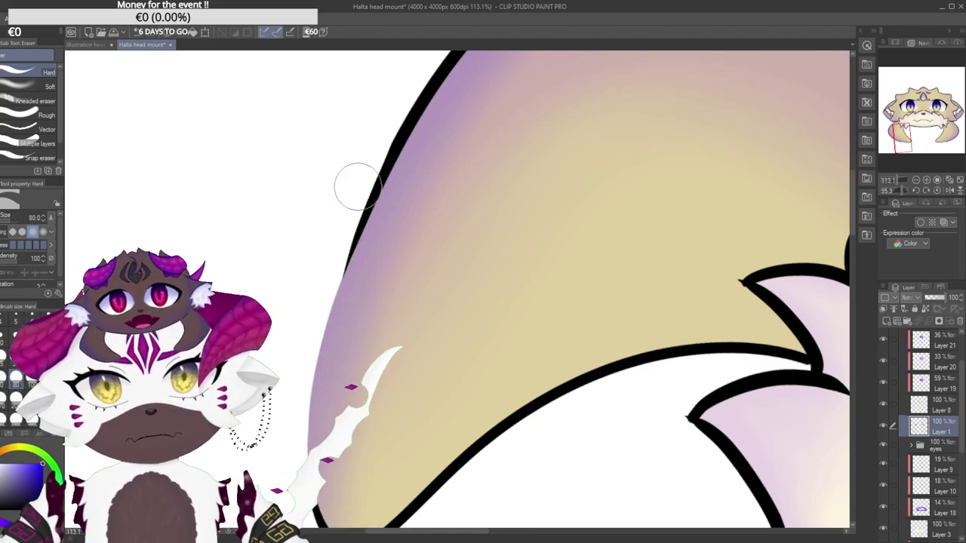
{"action": "mouse_move", "coordinate": [392, 138]}
{"action": "left_mouse_down"}
{"action": "mouse_move", "coordinate": [366, 204]}
{"action": "mouse_move", "coordinate": [343, 233]}
{"action": "left_mouse_up"}
{"action": "left_click_drag", "start_coordinate": [293, 332], "coordinate": [349, 218]}
{"action": "key", "text": "ctrl+z"}
{"action": "left_click_drag", "start_coordinate": [283, 366], "coordinate": [376, 151]}
{"action": "left_click_drag", "start_coordinate": [335, 241], "coordinate": [349, 198]}
{"action": "left_click_drag", "start_coordinate": [286, 362], "coordinate": [382, 135]}
{"action": "mouse_move", "coordinate": [284, 363]}
{"action": "left_mouse_down"}
{"action": "mouse_move", "coordinate": [392, 136]}
{"action": "mouse_move", "coordinate": [353, 173]}
{"action": "mouse_move", "coordinate": [343, 391]}
{"action": "left_mouse_up"}
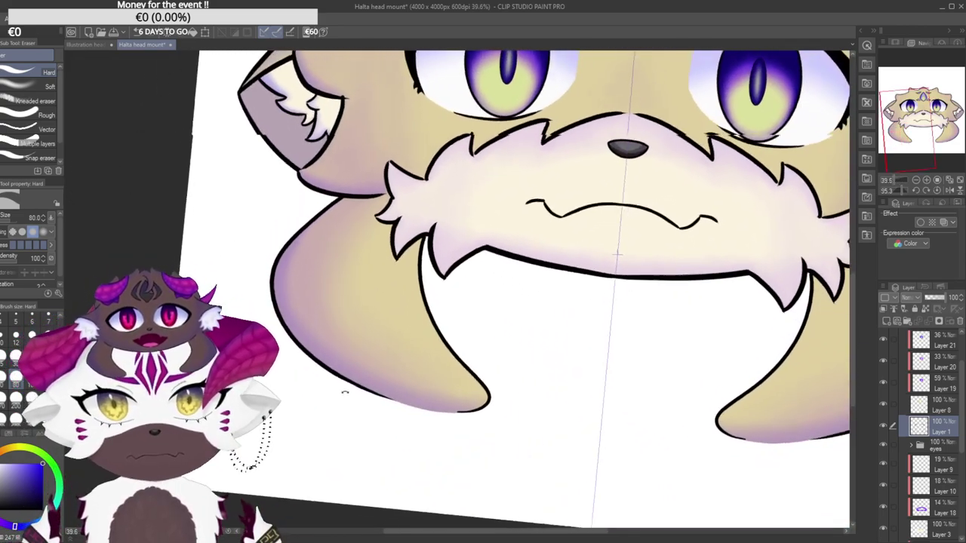
Erase the blunt end of the outline at the left horn's tip into a thin point.
{"action": "scroll", "coordinate": [500, 401], "scroll_direction": "up", "scroll_amount": 6}
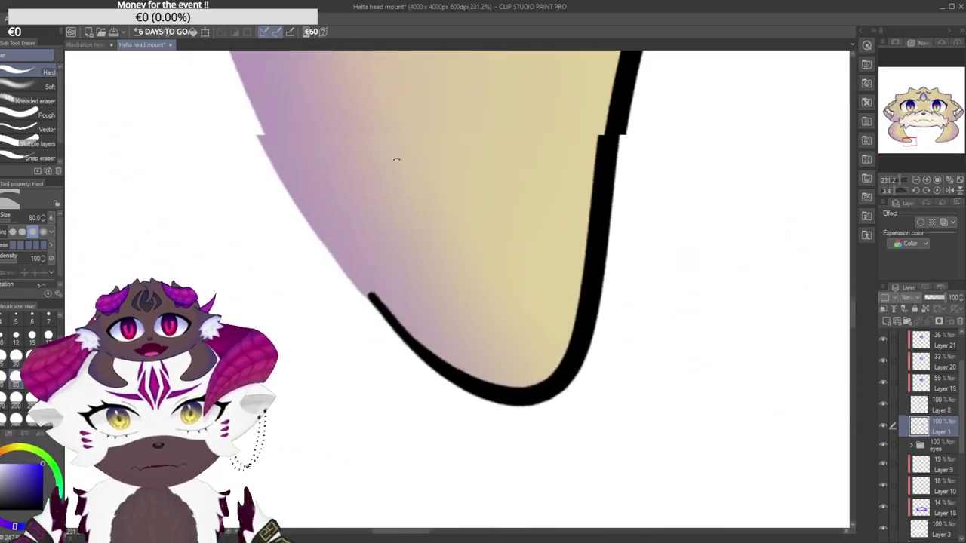
{"action": "mouse_move", "coordinate": [396, 160]}
{"action": "left_mouse_down"}
{"action": "mouse_move", "coordinate": [504, 146]}
{"action": "mouse_move", "coordinate": [540, 170]}
{"action": "left_mouse_up"}
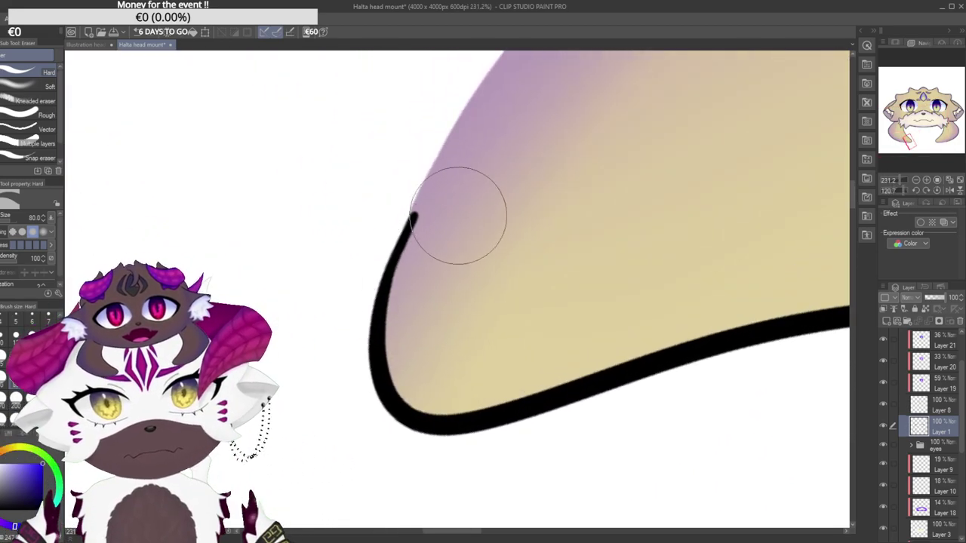
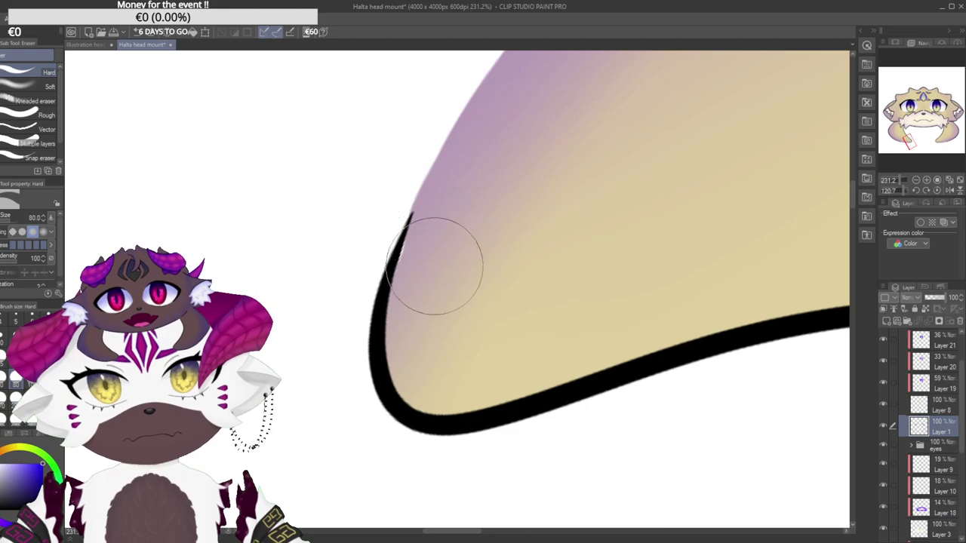
{"action": "mouse_move", "coordinate": [449, 238]}
{"action": "left_mouse_down"}
{"action": "mouse_move", "coordinate": [365, 260]}
{"action": "mouse_move", "coordinate": [357, 292]}
{"action": "mouse_move", "coordinate": [366, 332]}
{"action": "left_mouse_up"}
Check the line layers around Layer 1 by toggling their visibility, and select the base colour layer, Layer 2.
{"action": "left_click", "coordinate": [884, 406]}
{"action": "left_click", "coordinate": [883, 406]}
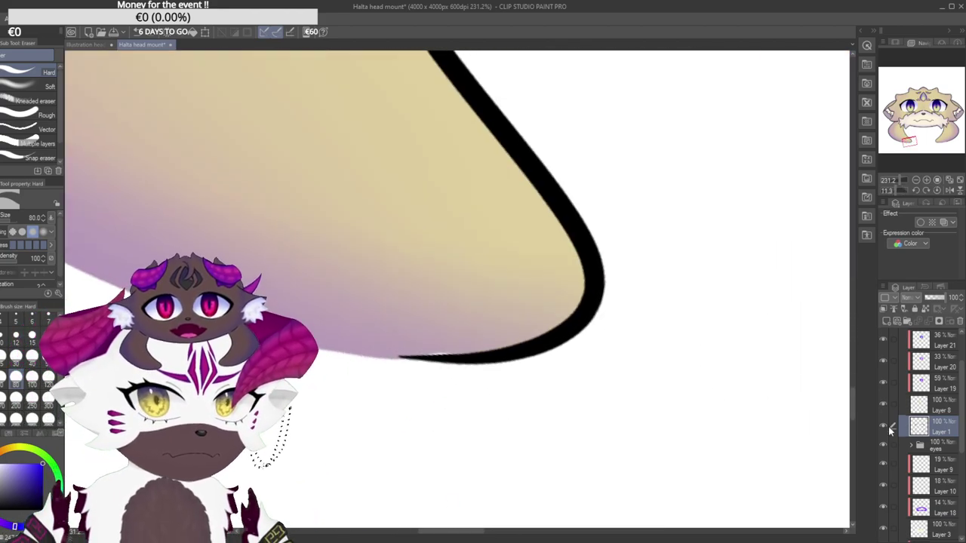
{"action": "left_click", "coordinate": [885, 445]}
{"action": "left_click", "coordinate": [884, 426]}
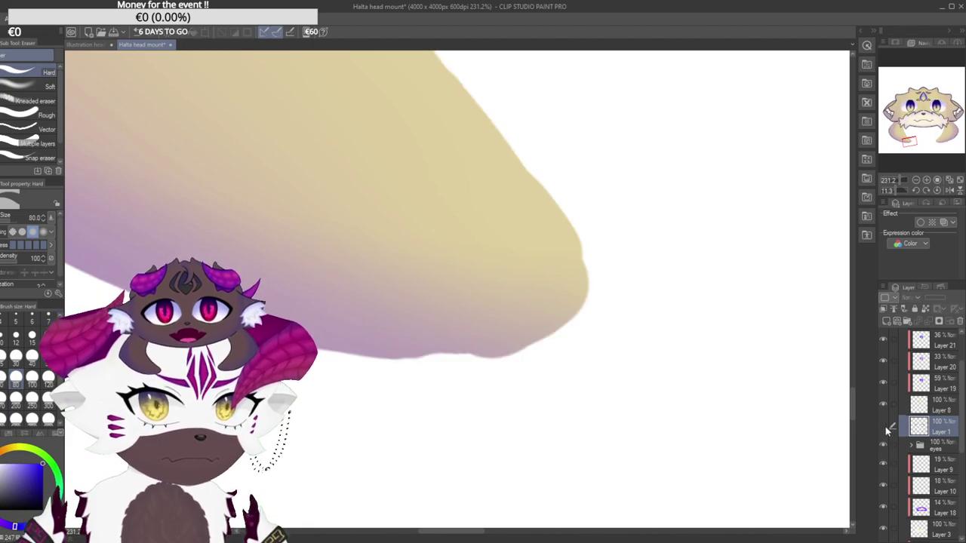
{"action": "left_click", "coordinate": [884, 427]}
{"action": "scroll", "coordinate": [943, 445], "scroll_direction": "down", "scroll_amount": 5}
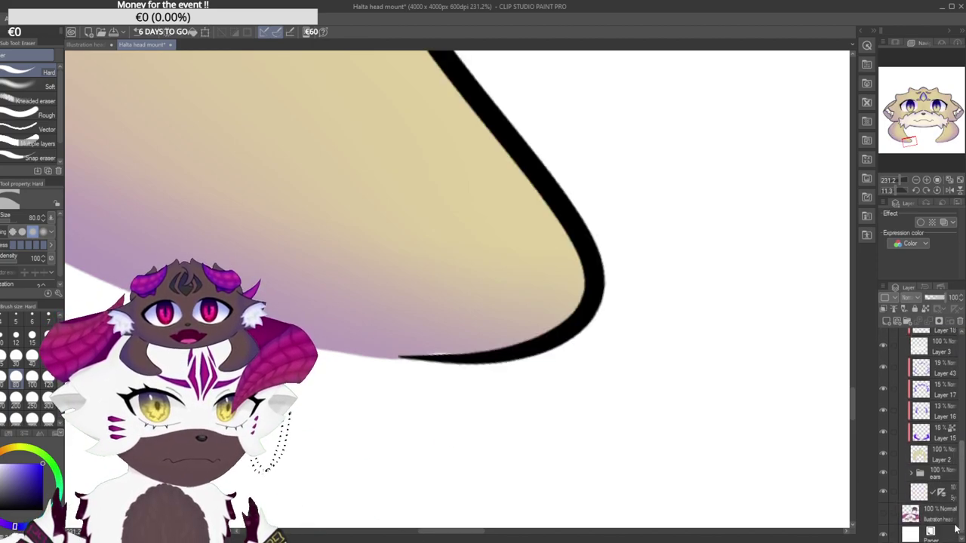
{"action": "left_click", "coordinate": [939, 451]}
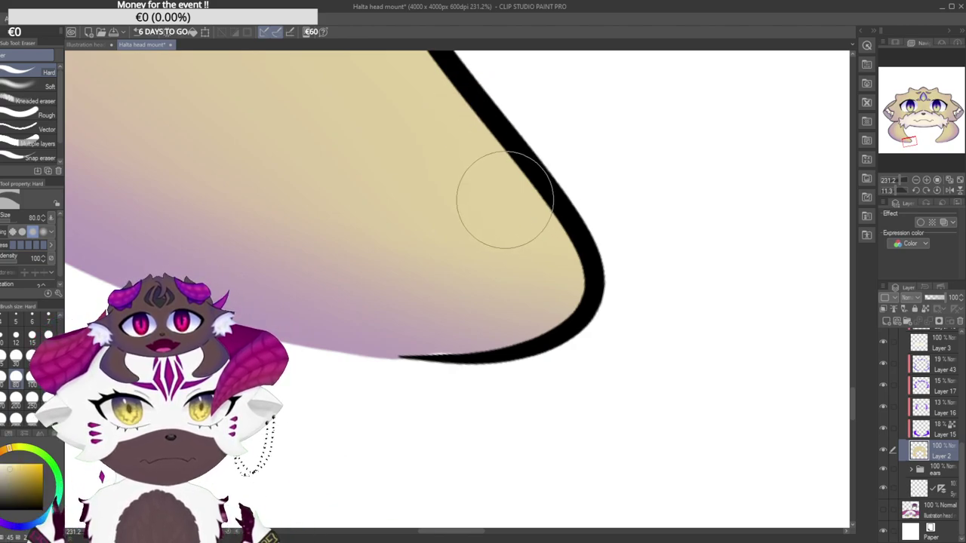
Undo the test erasure on Layer 2 and fill the small gap beside the horn tip's outline with the G-pen.
{"action": "mouse_move", "coordinate": [419, 303]}
{"action": "left_mouse_down"}
{"action": "mouse_move", "coordinate": [423, 315]}
{"action": "mouse_move", "coordinate": [455, 322]}
{"action": "left_mouse_up"}
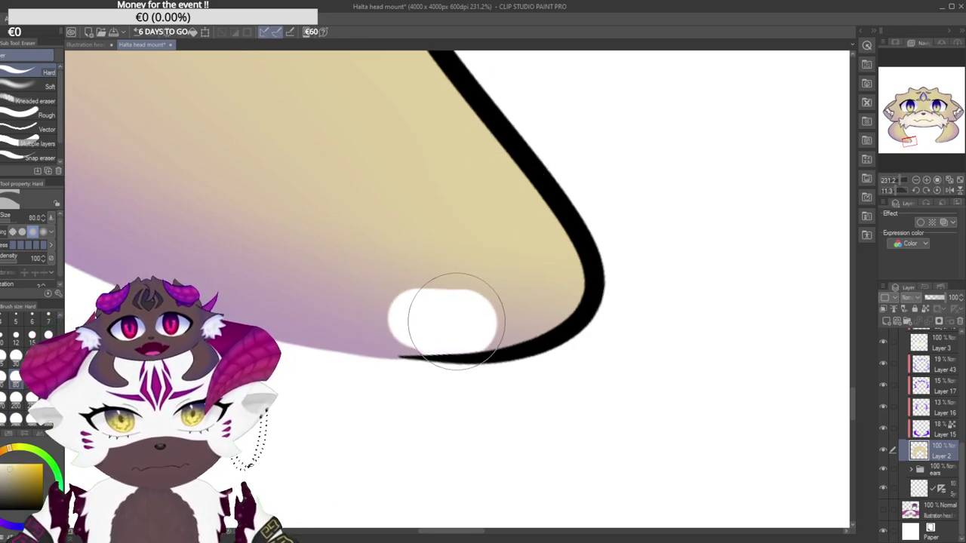
{"action": "key", "text": "ctrl+z"}
{"action": "key", "text": "p"}
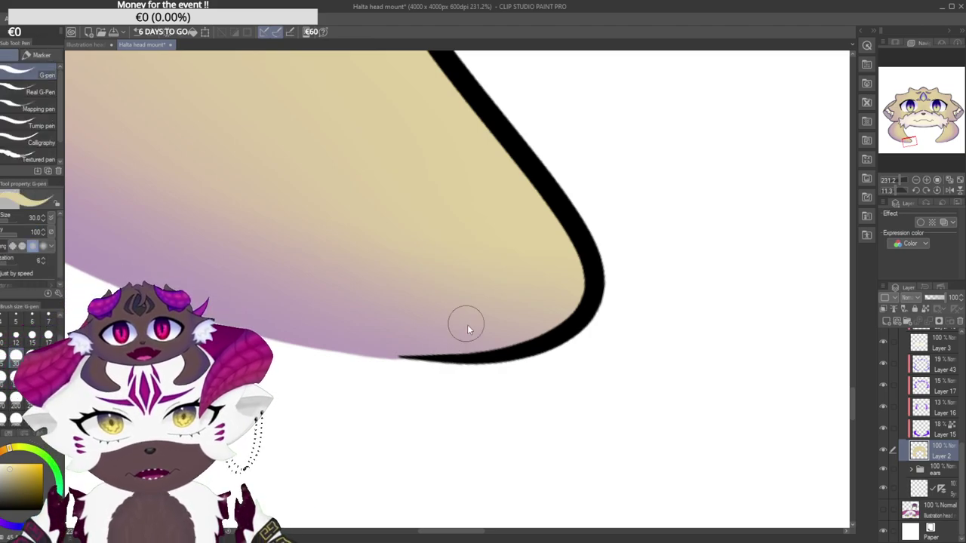
{"action": "scroll", "coordinate": [473, 335], "scroll_direction": "up", "scroll_amount": 3}
{"action": "scroll", "coordinate": [473, 335], "scroll_direction": "down", "scroll_amount": 6}
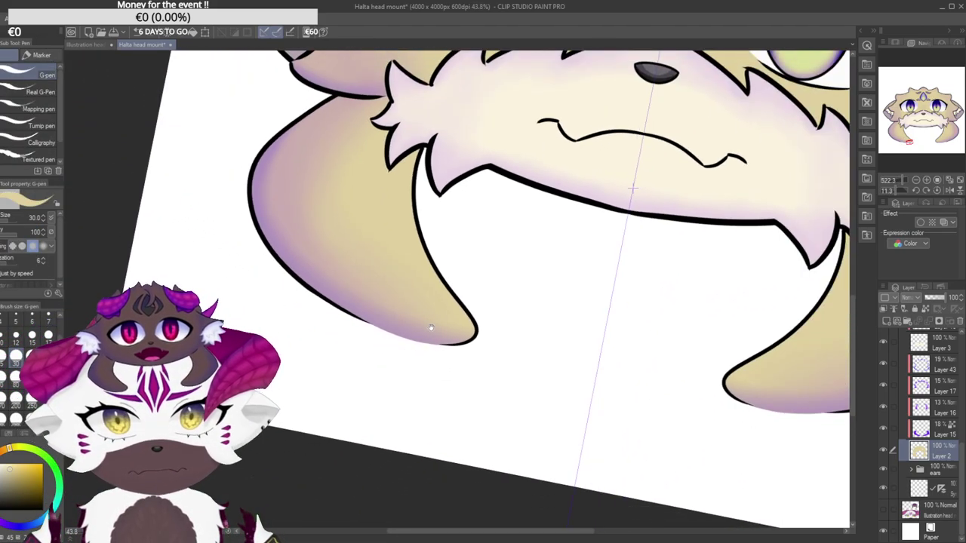
{"action": "scroll", "coordinate": [543, 255], "scroll_direction": "down", "scroll_amount": 5}
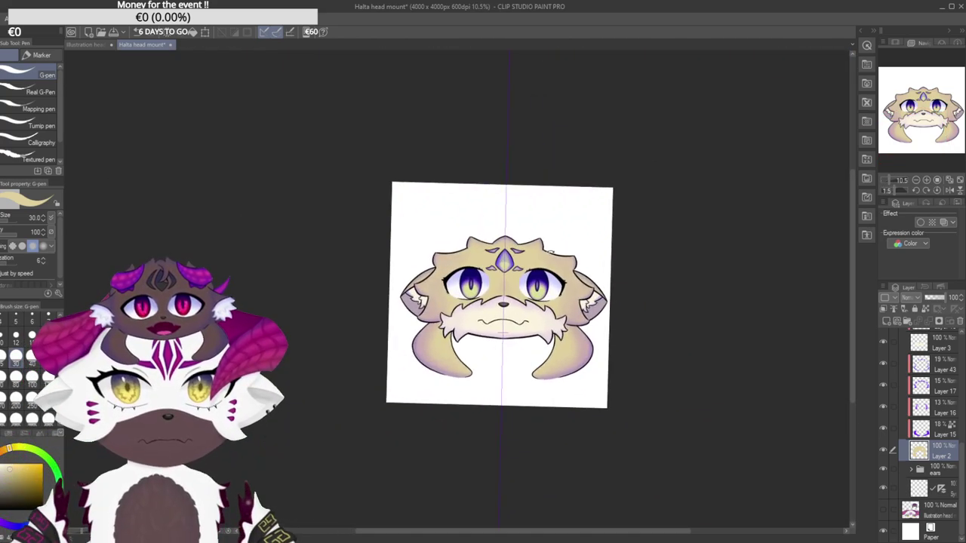
Expand the ears folder, find the ear fluff line art by toggling layer visibility, and lock the transparent pixels of Layer 37.
{"action": "scroll", "coordinate": [614, 340], "scroll_direction": "up", "scroll_amount": 6}
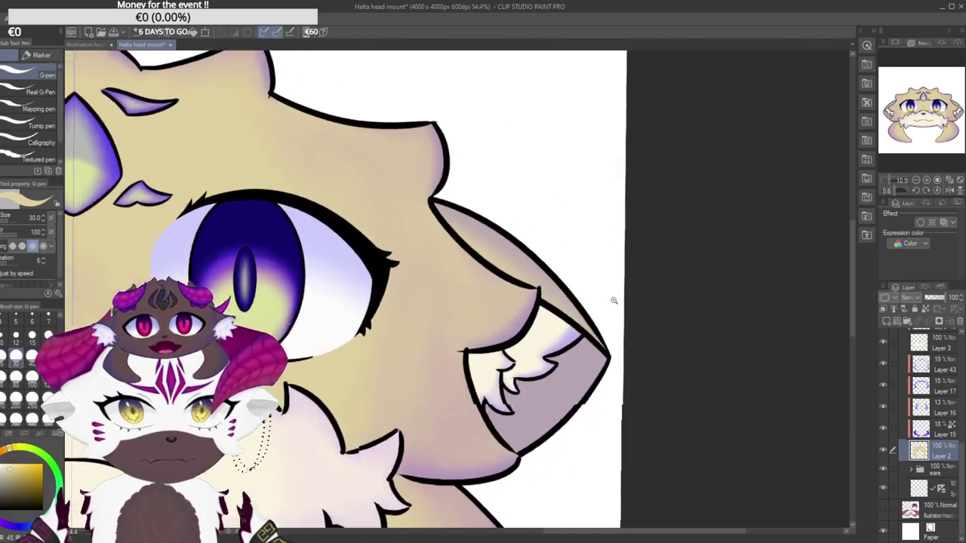
{"action": "scroll", "coordinate": [560, 389], "scroll_direction": "up", "scroll_amount": 1}
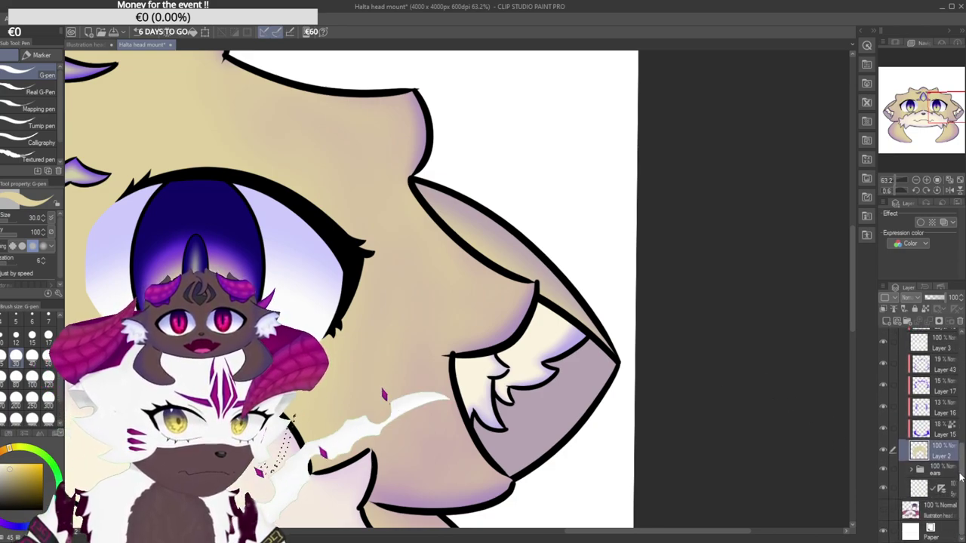
{"action": "left_click", "coordinate": [917, 471]}
{"action": "left_click_drag", "start_coordinate": [962, 453], "coordinate": [962, 494]}
{"action": "left_click", "coordinate": [883, 409]}
{"action": "left_click", "coordinate": [883, 410]}
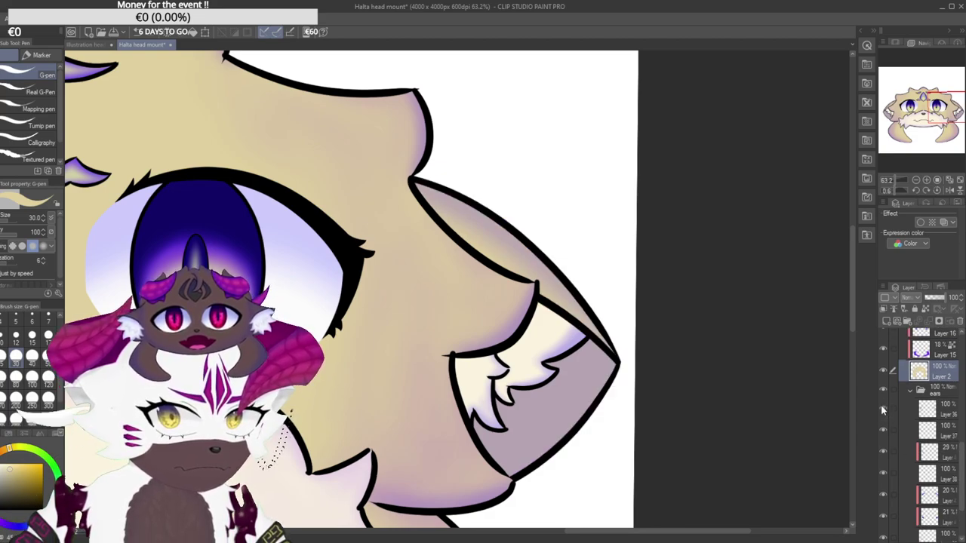
{"action": "left_click", "coordinate": [883, 410]}
{"action": "left_click", "coordinate": [884, 430]}
{"action": "left_click", "coordinate": [884, 430]}
{"action": "left_click", "coordinate": [922, 429]}
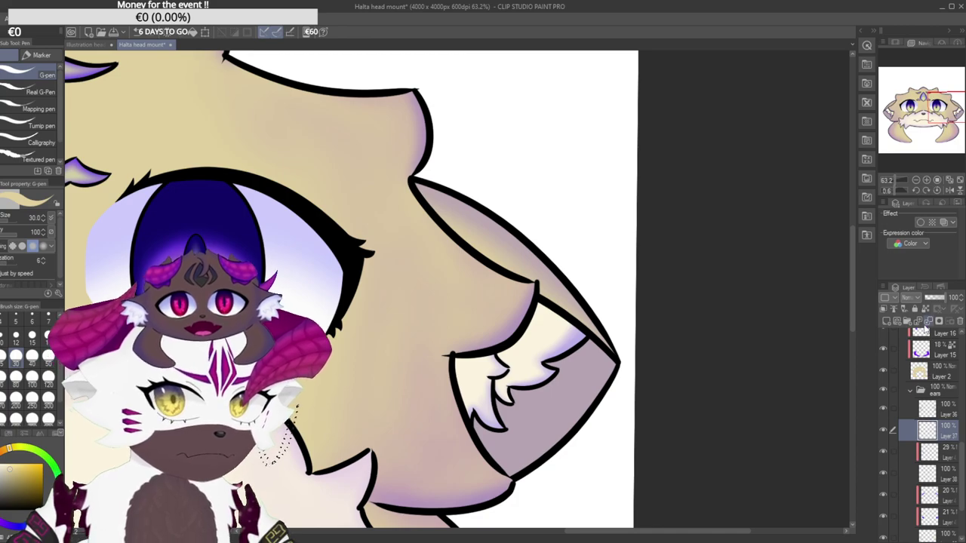
{"action": "left_click", "coordinate": [923, 311]}
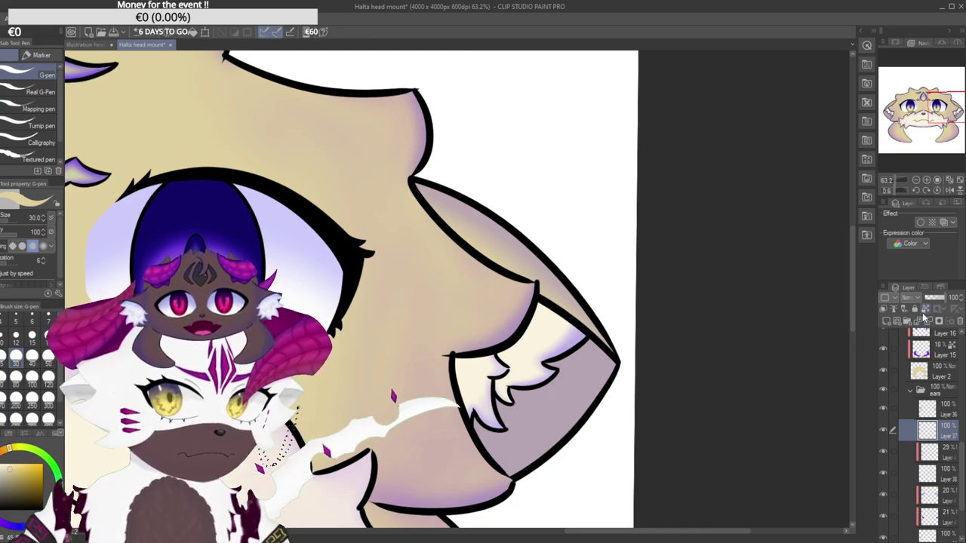
Recolour the black outlines of the ear fluff with the G-pen, using the lavender sampled from the fluff's shading.
{"action": "left_click", "coordinate": [576, 336], "text": "alt"}
{"action": "mouse_move", "coordinate": [593, 341]}
{"action": "left_mouse_down"}
{"action": "mouse_move", "coordinate": [553, 367]}
{"action": "mouse_move", "coordinate": [596, 337]}
{"action": "left_mouse_up"}
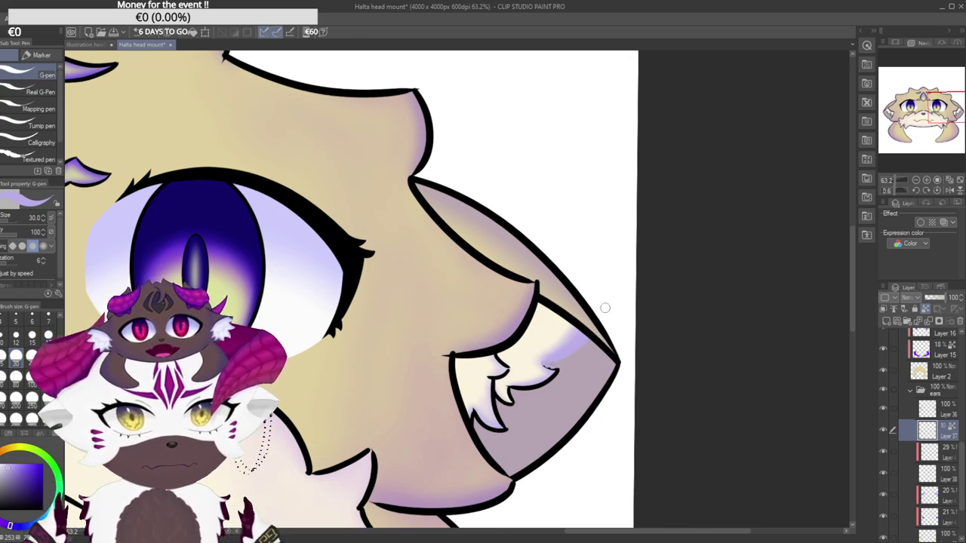
{"action": "key", "text": "ctrl+z"}
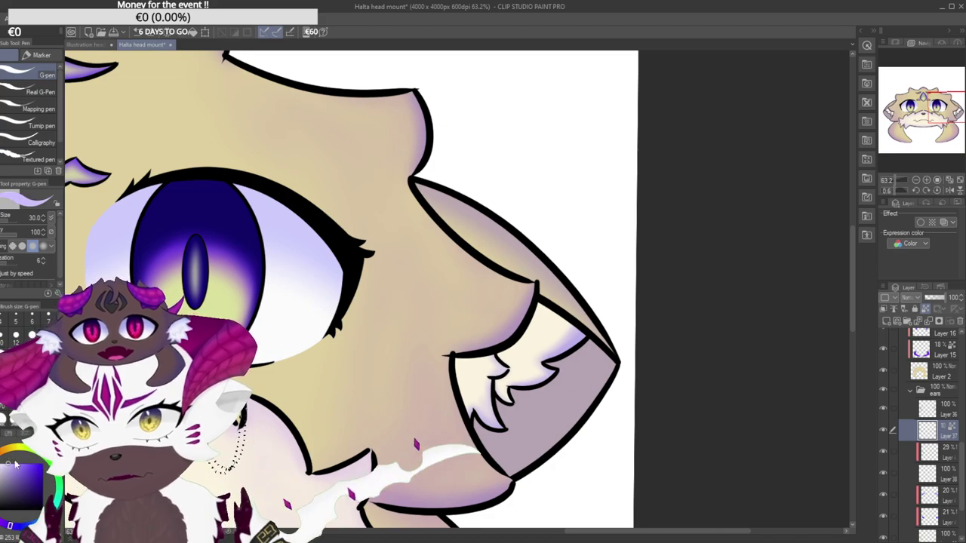
{"action": "mouse_move", "coordinate": [585, 341]}
{"action": "left_mouse_down"}
{"action": "mouse_move", "coordinate": [542, 368]}
{"action": "mouse_move", "coordinate": [554, 371]}
{"action": "mouse_move", "coordinate": [569, 359]}
{"action": "mouse_move", "coordinate": [534, 356]}
{"action": "mouse_move", "coordinate": [506, 369]}
{"action": "mouse_move", "coordinate": [468, 434]}
{"action": "left_mouse_up"}
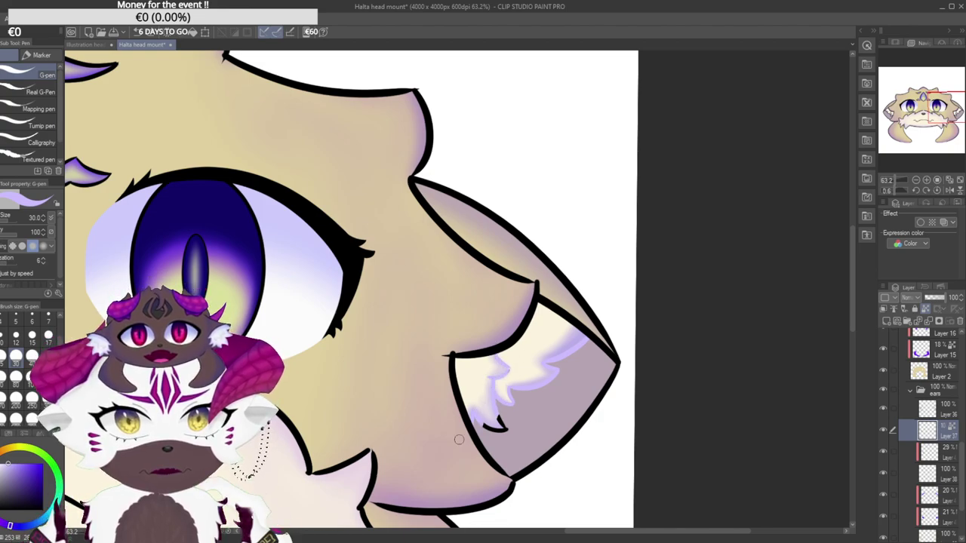
{"action": "left_click_drag", "start_coordinate": [491, 387], "coordinate": [501, 447]}
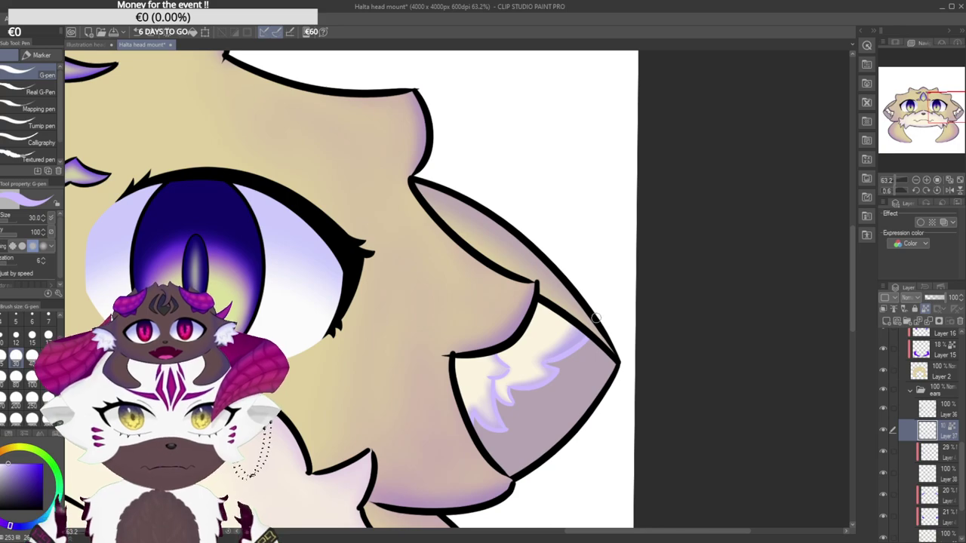
{"action": "left_click_drag", "start_coordinate": [507, 393], "coordinate": [469, 406]}
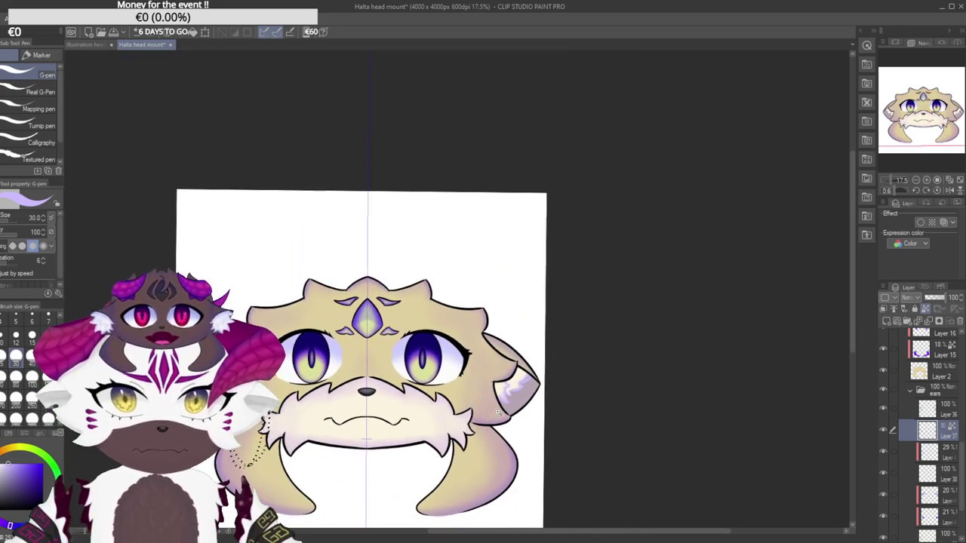
Set the G-pen size to 80 and examine the recoloured ear fluff lines up close and against the whole head.
{"action": "scroll", "coordinate": [503, 391], "scroll_direction": "up", "scroll_amount": 8}
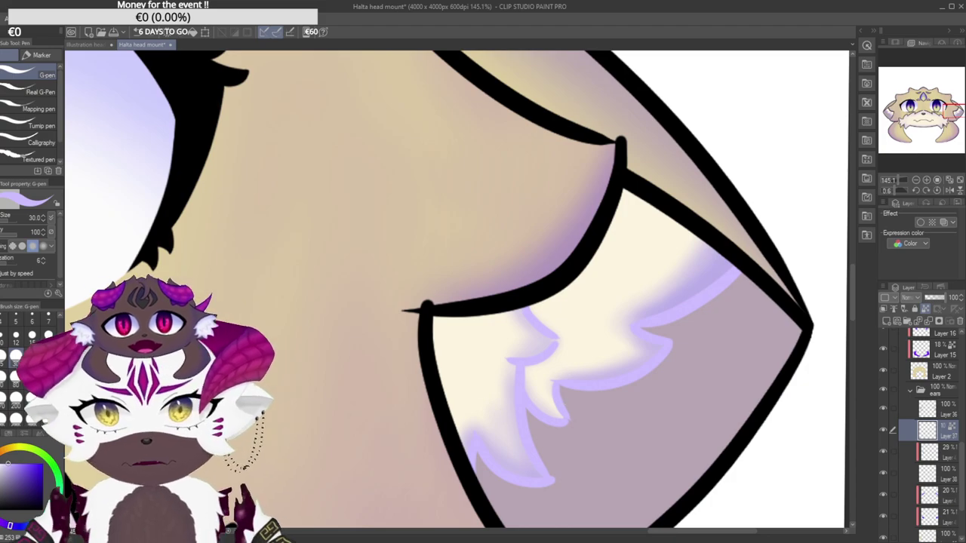
{"action": "left_click", "coordinate": [16, 377]}
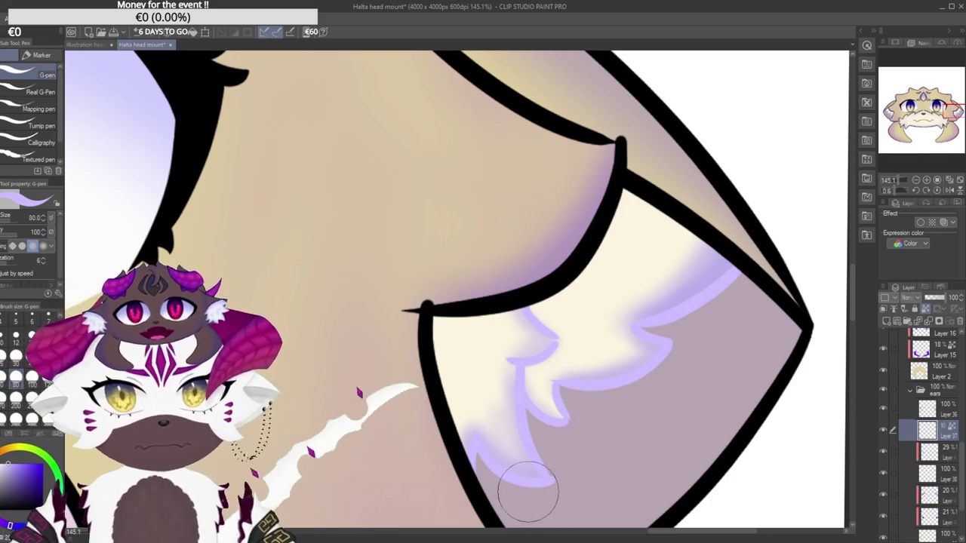
{"action": "scroll", "coordinate": [590, 295], "scroll_direction": "down", "scroll_amount": 10}
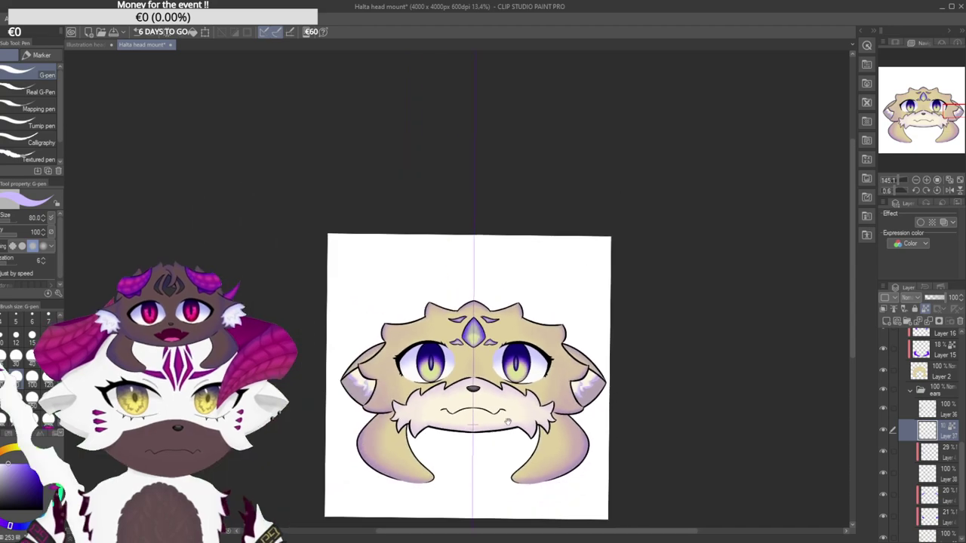
{"action": "left_click_drag", "start_coordinate": [590, 295], "coordinate": [593, 292]}
{"action": "left_click_drag", "start_coordinate": [559, 369], "coordinate": [535, 320]}
{"action": "left_click_drag", "start_coordinate": [576, 263], "coordinate": [582, 262]}
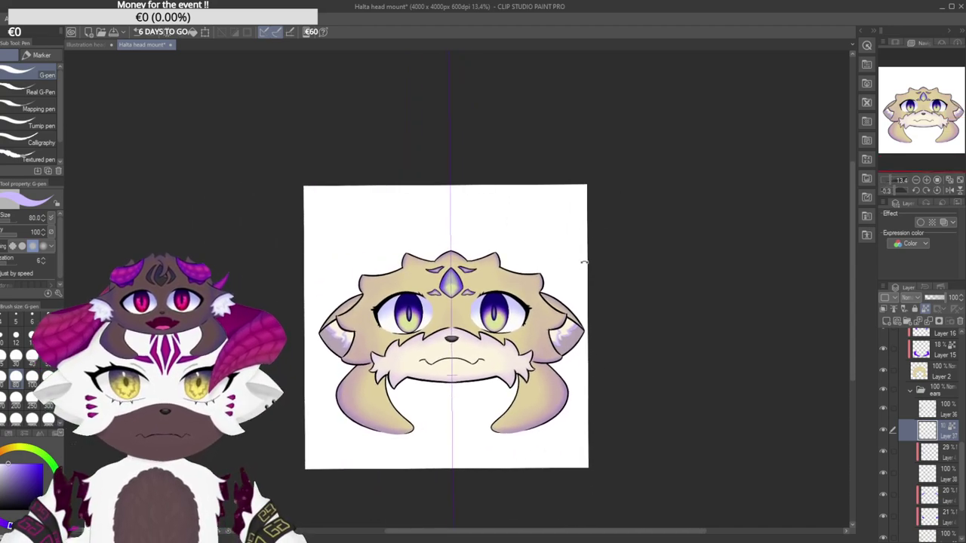
{"action": "scroll", "coordinate": [512, 372], "scroll_direction": "up", "scroll_amount": 6}
{"action": "scroll", "coordinate": [538, 388], "scroll_direction": "down", "scroll_amount": 5}
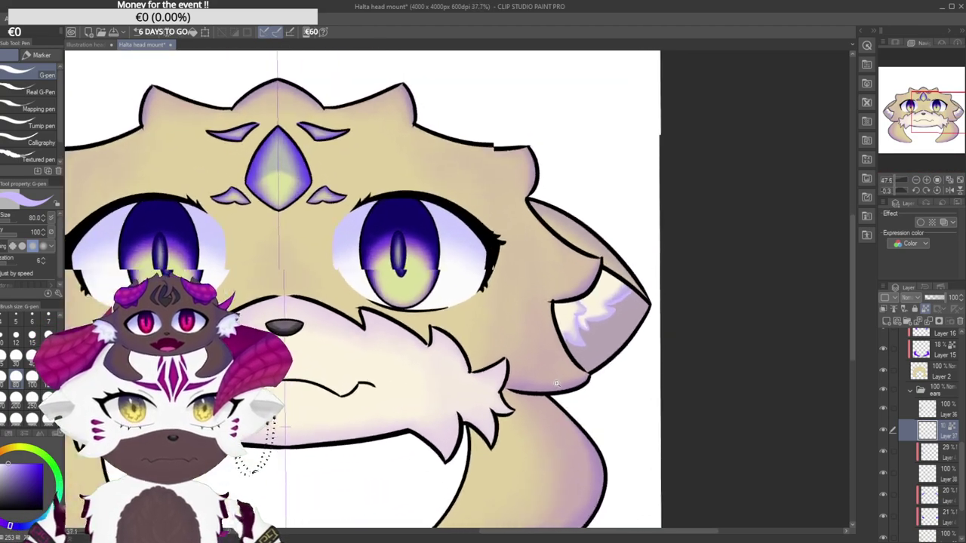
{"action": "scroll", "coordinate": [539, 388], "scroll_direction": "up", "scroll_amount": 5}
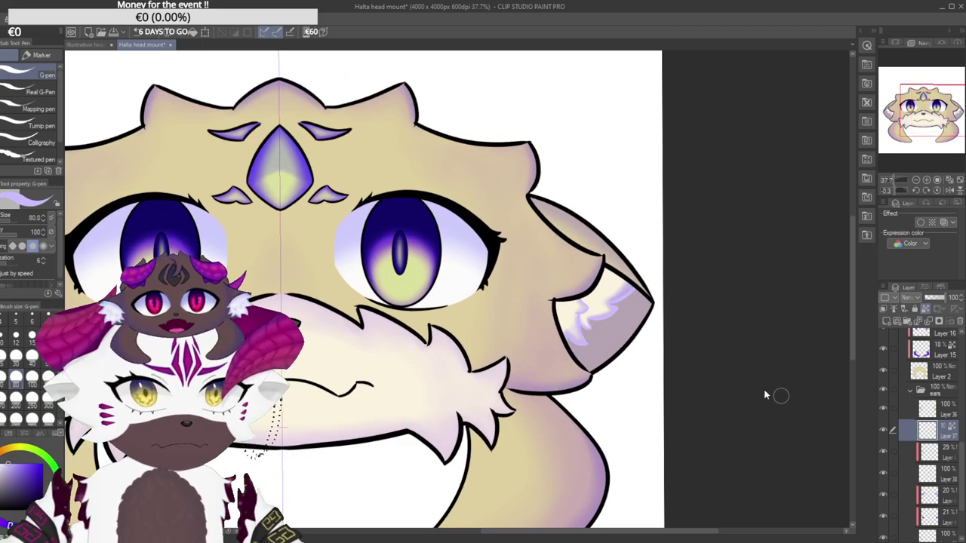
{"action": "scroll", "coordinate": [611, 397], "scroll_direction": "down", "scroll_amount": 6}
{"action": "scroll", "coordinate": [611, 397], "scroll_direction": "down", "scroll_amount": 2}
{"action": "scroll", "coordinate": [588, 416], "scroll_direction": "up", "scroll_amount": 4}
{"action": "scroll", "coordinate": [593, 370], "scroll_direction": "down", "scroll_amount": 4}
{"action": "left_click_drag", "start_coordinate": [516, 364], "coordinate": [511, 364]}
{"action": "left_click_drag", "start_coordinate": [511, 364], "coordinate": [595, 383]}
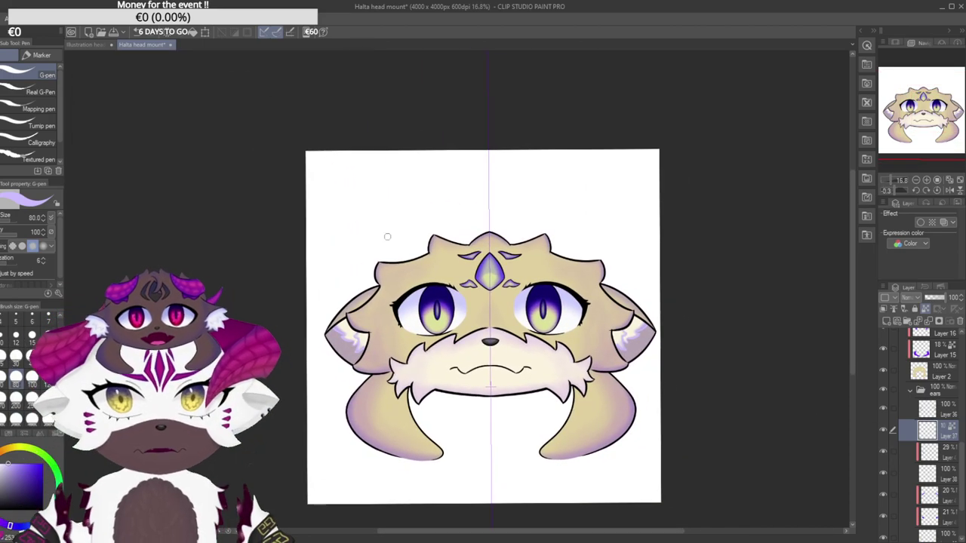
Save the Halta head mount file.
{"action": "left_click", "coordinate": [115, 33]}
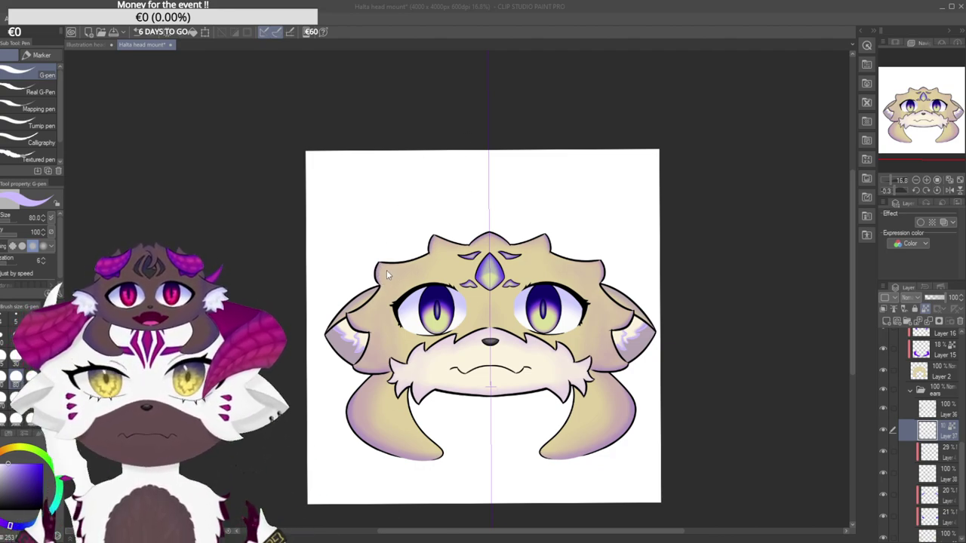
{"action": "left_click", "coordinate": [443, 391]}
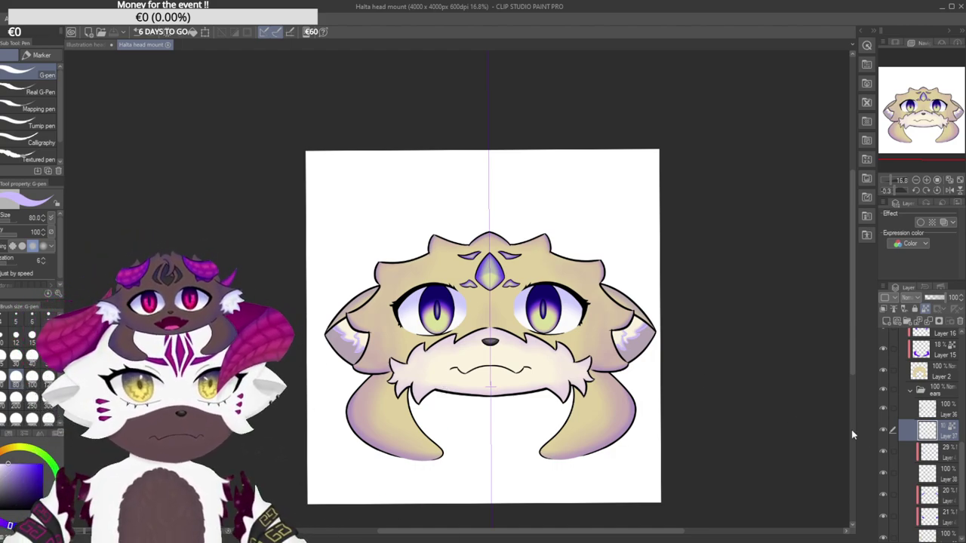
{"action": "left_click", "coordinate": [951, 6]}
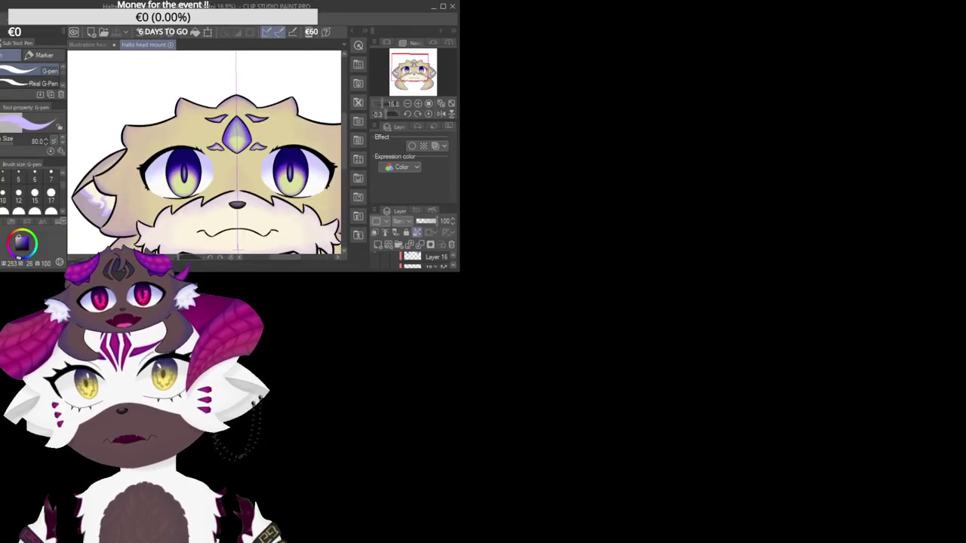
{"action": "double_click", "coordinate": [346, 10]}
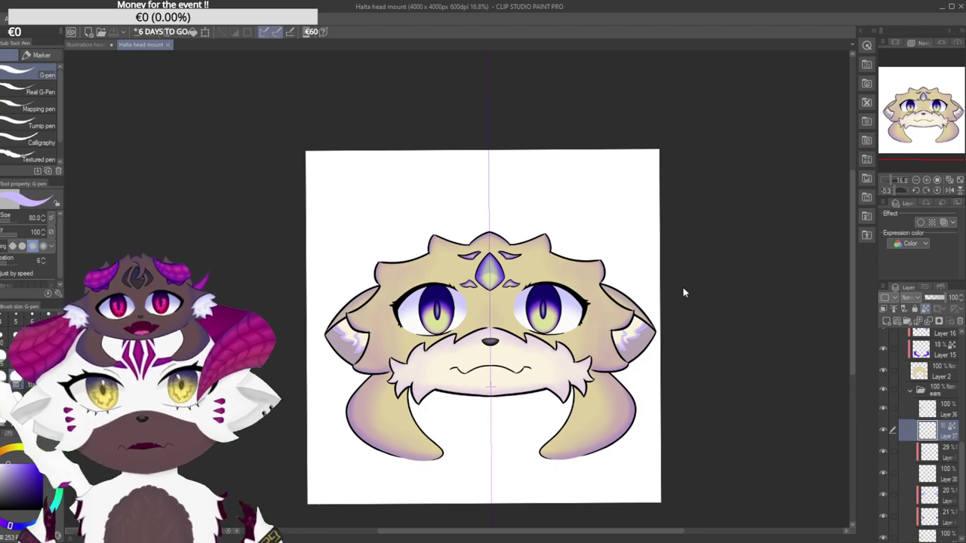
Hide the Paper layer to leave the cream head on a transparent background.
{"action": "left_click_drag", "start_coordinate": [962, 480], "coordinate": [961, 508]}
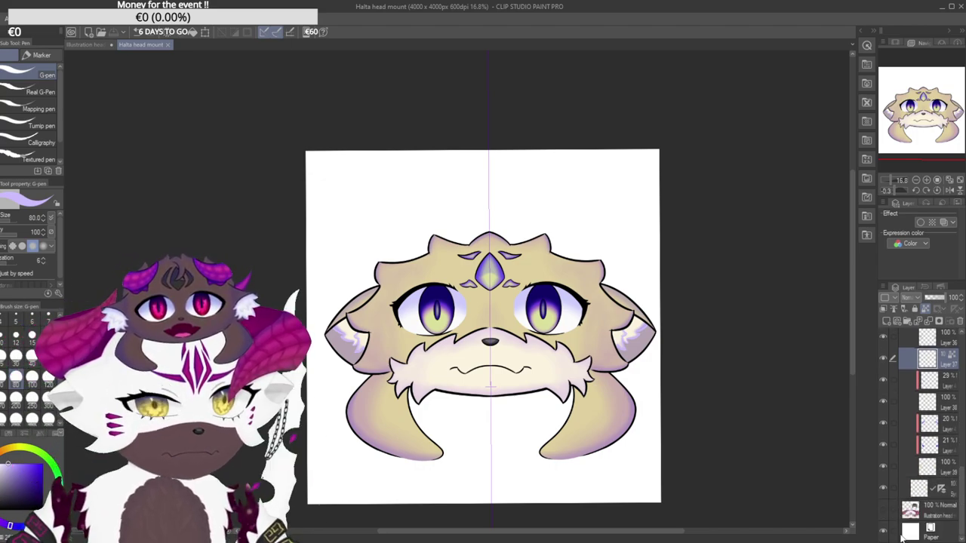
{"action": "left_click", "coordinate": [883, 532]}
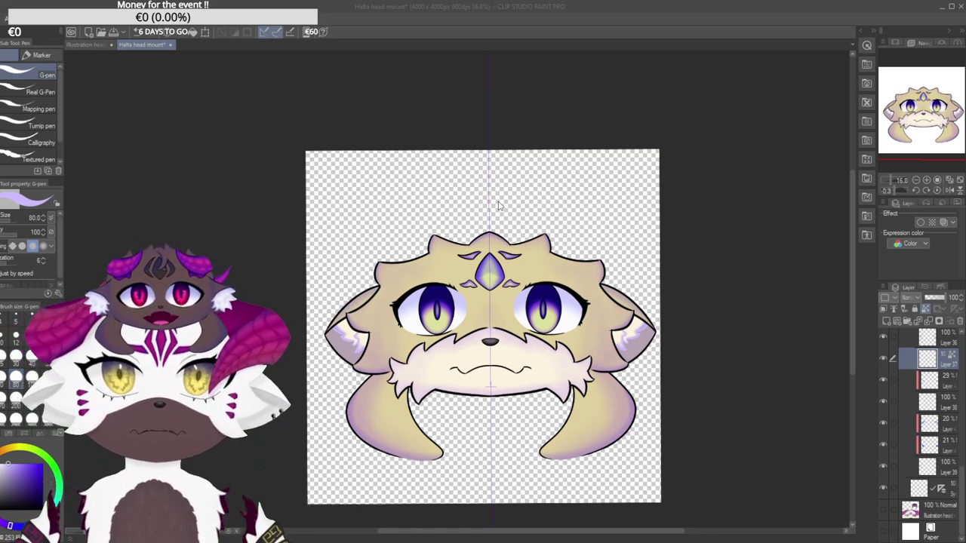
{"action": "left_click_drag", "start_coordinate": [551, 380], "coordinate": [514, 367]}
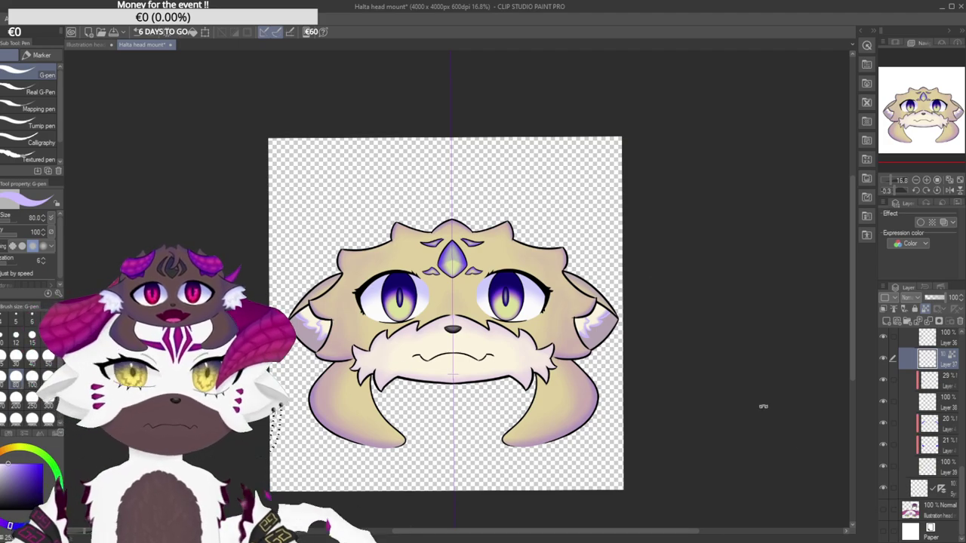
Turn the Paper layer's visibility back on and save the file.
{"action": "left_click", "coordinate": [884, 533]}
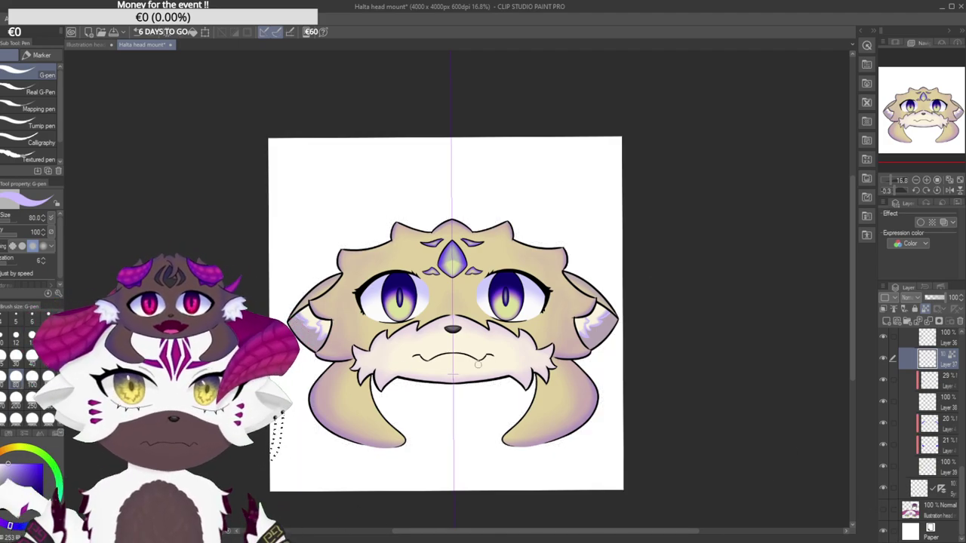
{"action": "left_click", "coordinate": [113, 34]}
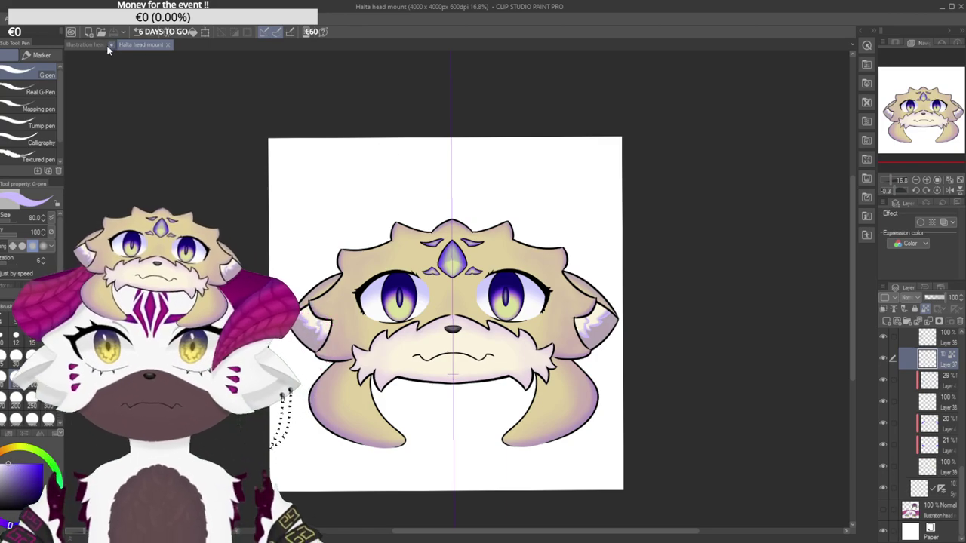
{"action": "left_click", "coordinate": [93, 45]}
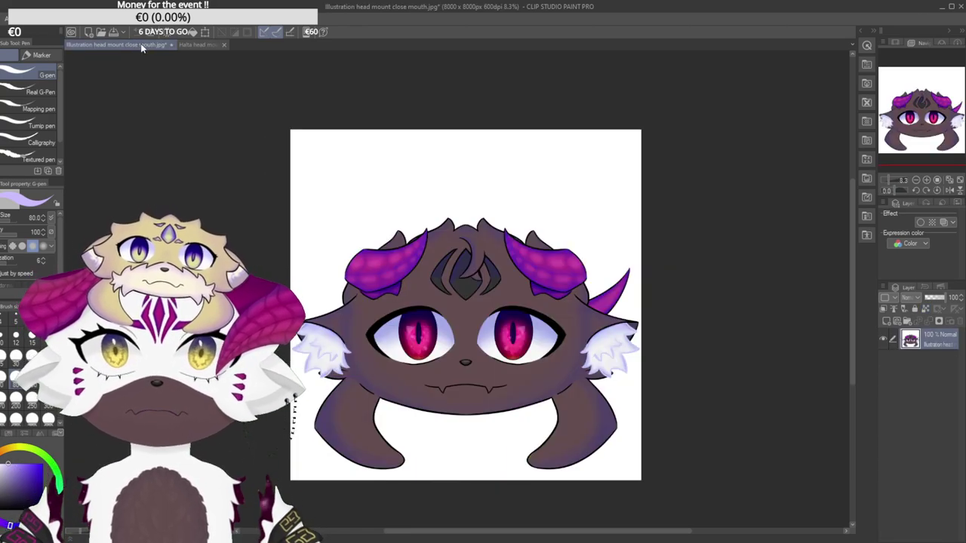
{"action": "left_click", "coordinate": [189, 44]}
{"action": "left_click", "coordinate": [99, 45]}
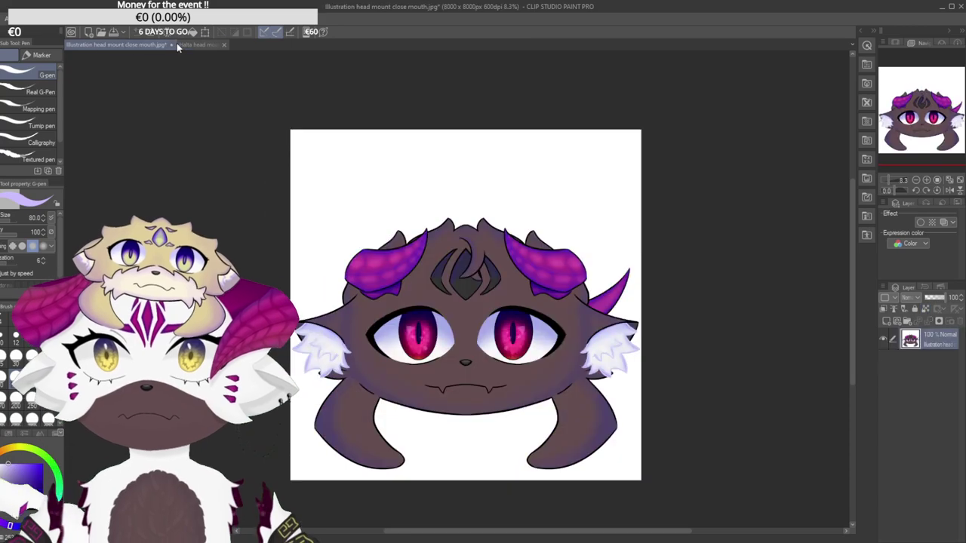
{"action": "left_click", "coordinate": [181, 44]}
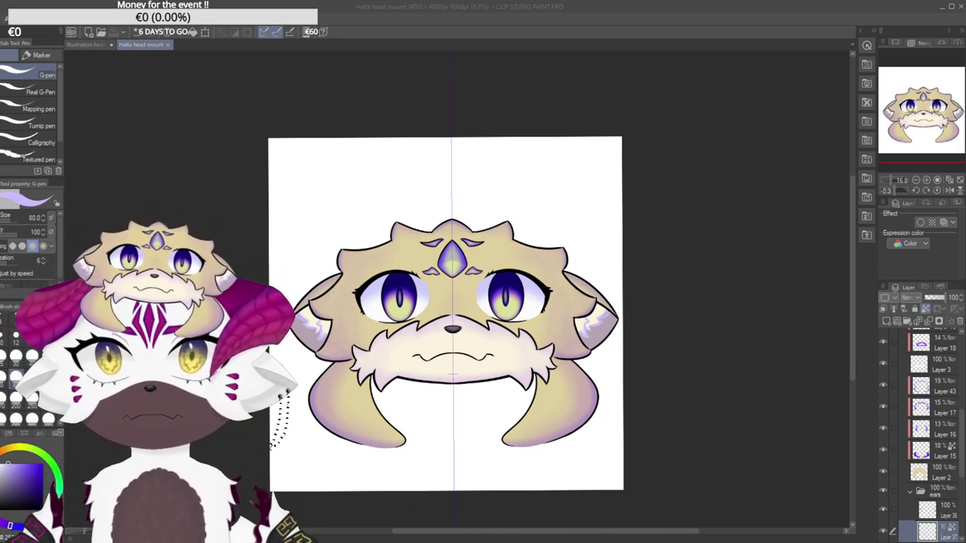
{"action": "left_click", "coordinate": [574, 495]}
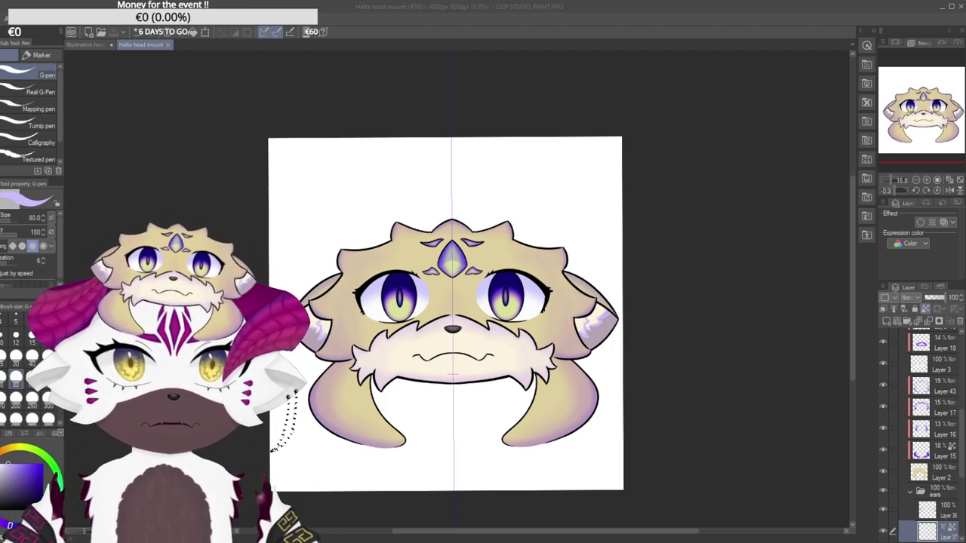
{"action": "left_click", "coordinate": [82, 224]}
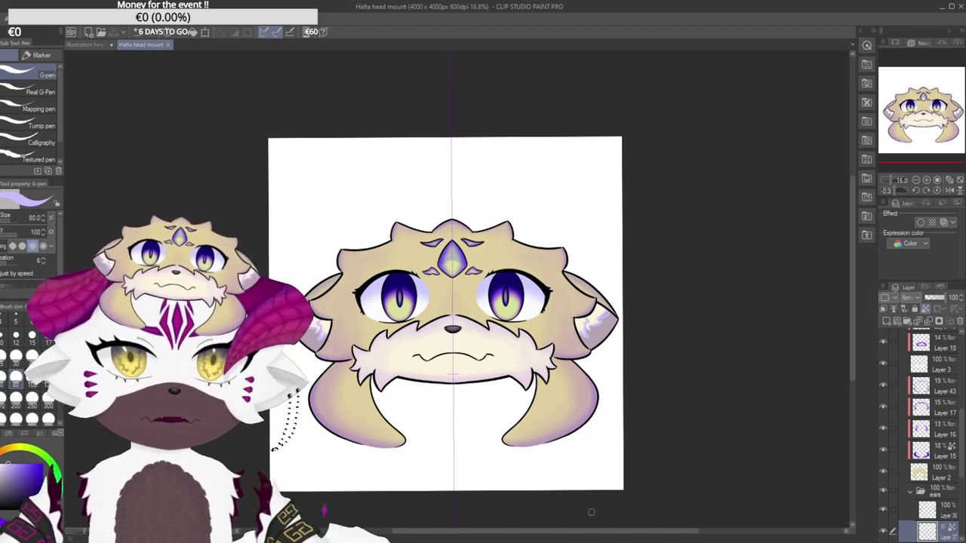
{"action": "left_click", "coordinate": [548, 530]}
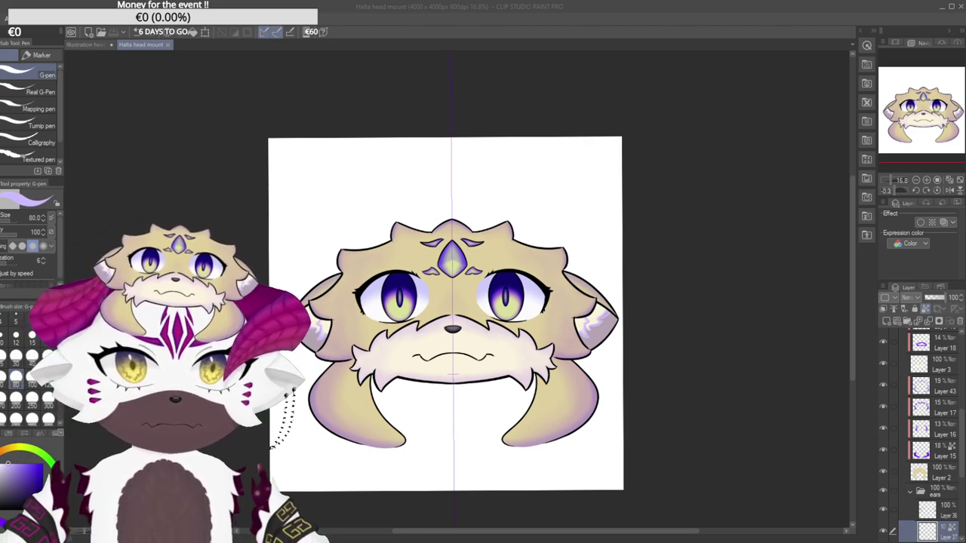
{"action": "key", "text": "alt+Tab"}
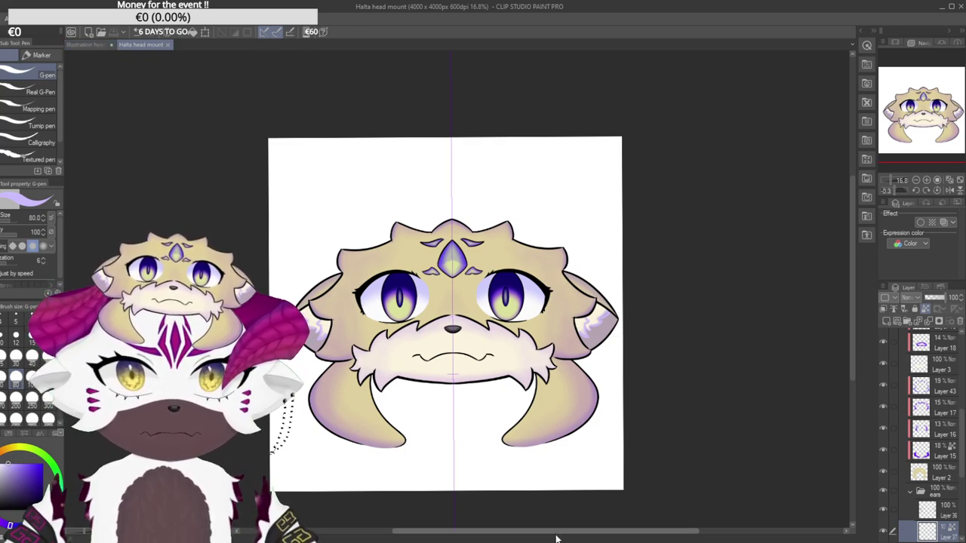
{"action": "key", "text": "alt+Tab"}
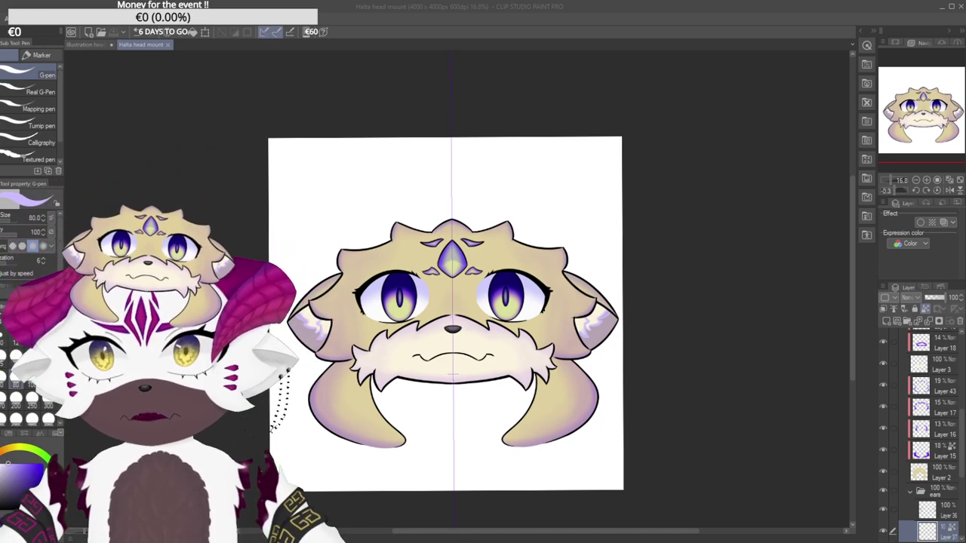
{"action": "left_click", "coordinate": [96, 45]}
{"action": "left_click", "coordinate": [190, 45]}
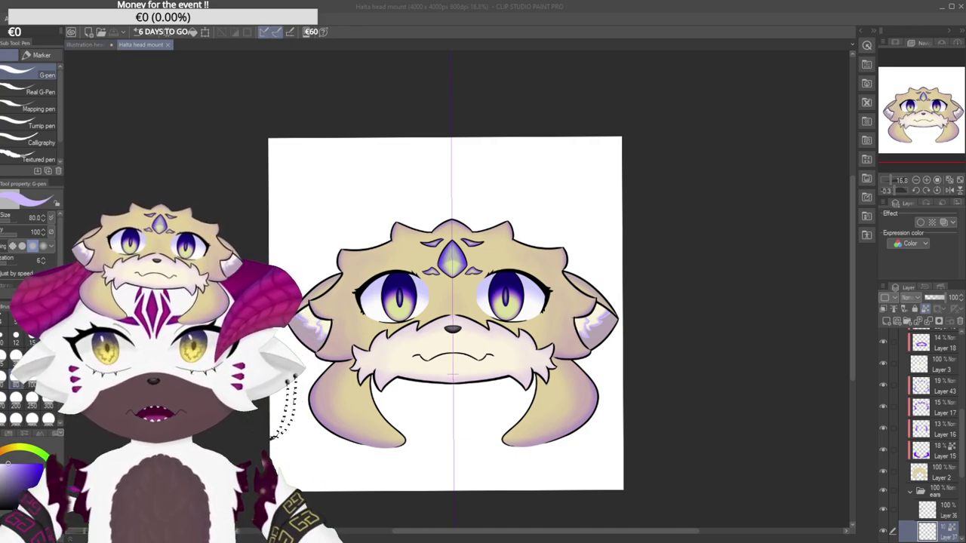
Open the monster sketch sheet lore_monster_projects.jpg alongside the head mount files.
{"action": "left_click", "coordinate": [9, 64]}
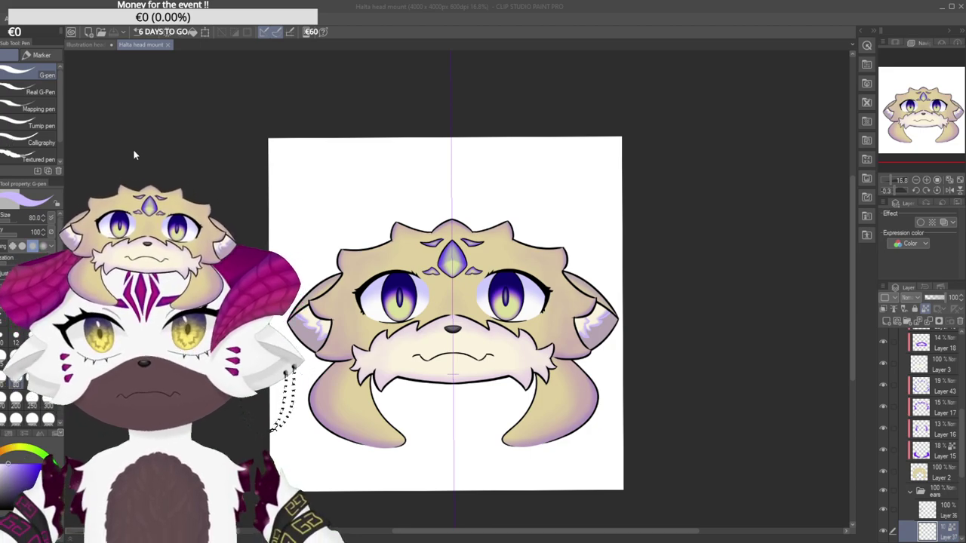
{"action": "double_click", "coordinate": [361, 267]}
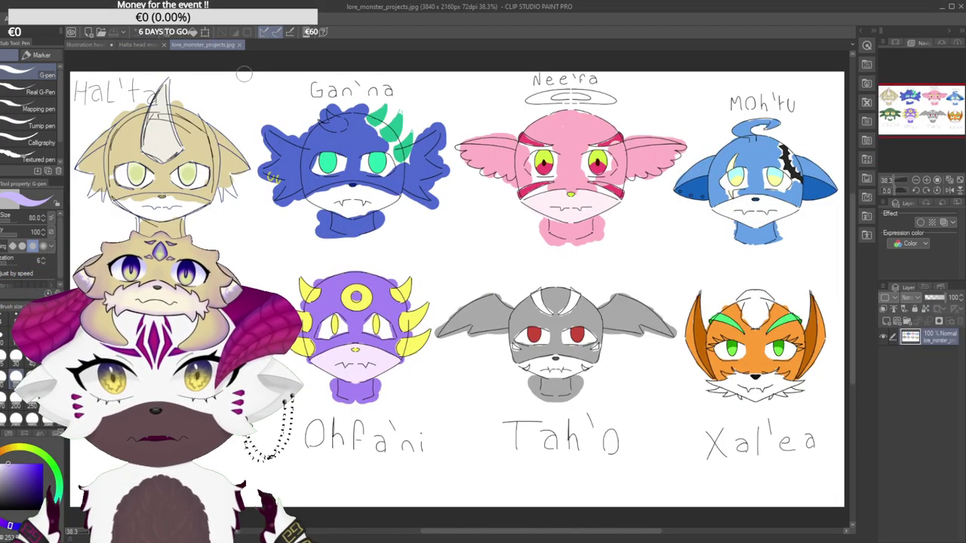
{"action": "scroll", "coordinate": [366, 245], "scroll_direction": "down", "scroll_amount": 2}
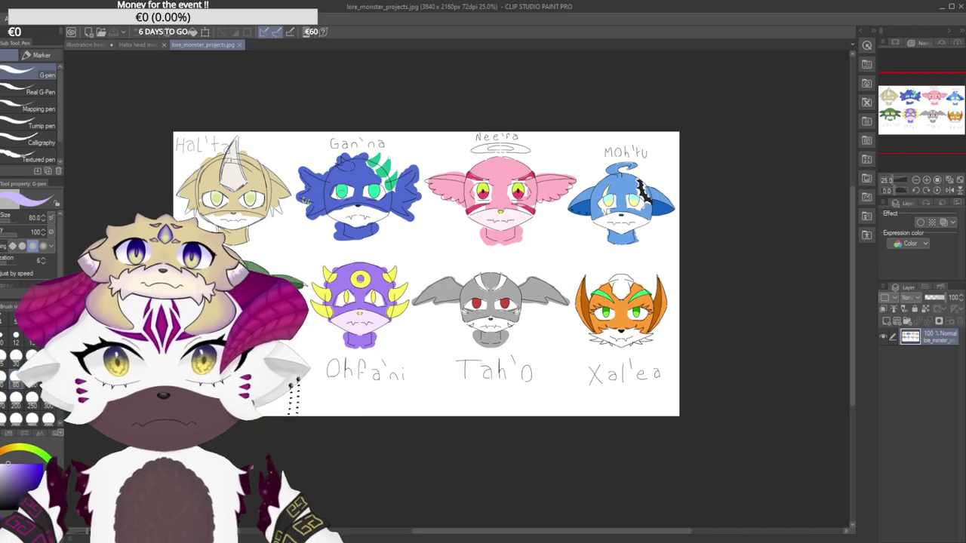
Examine the coloured monster head sketches on the reference sheet, both up close and as a whole.
{"action": "scroll", "coordinate": [377, 251], "scroll_direction": "up", "scroll_amount": 4}
{"action": "scroll", "coordinate": [449, 152], "scroll_direction": "down", "scroll_amount": 3}
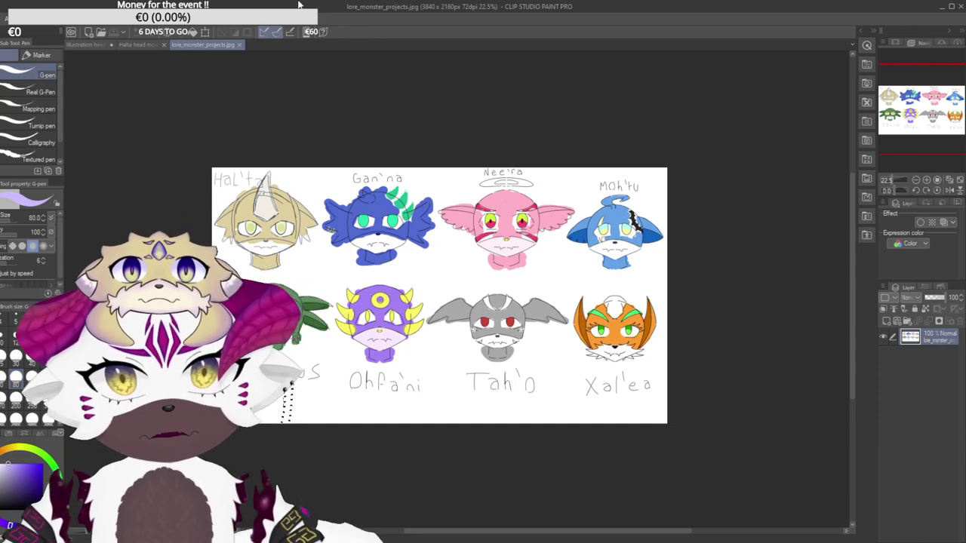
{"action": "scroll", "coordinate": [419, 240], "scroll_direction": "up", "scroll_amount": 1}
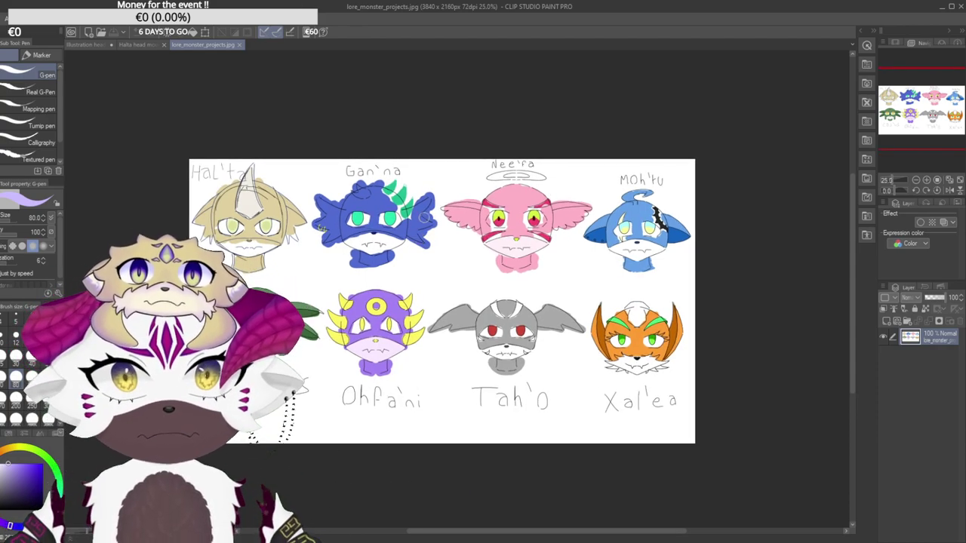
{"action": "scroll", "coordinate": [419, 237], "scroll_direction": "up", "scroll_amount": 2}
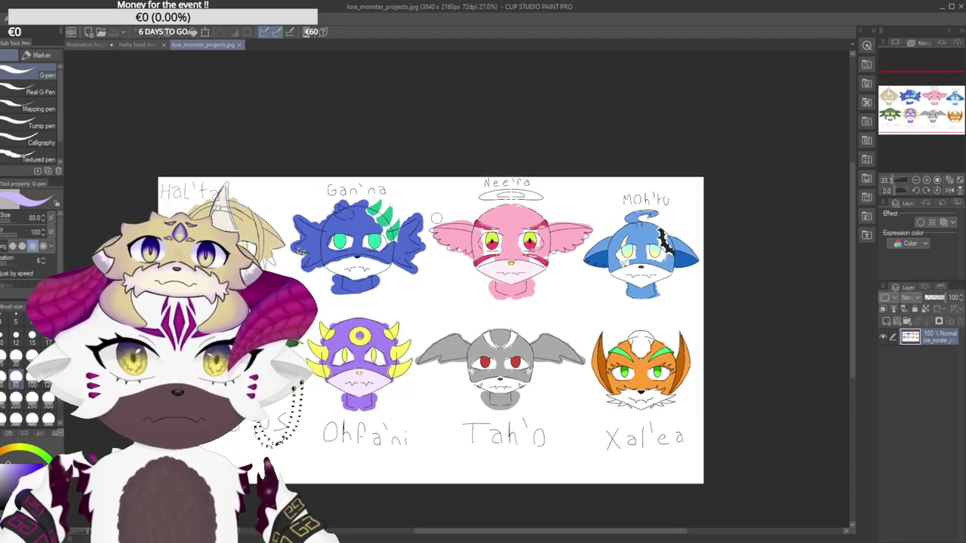
{"action": "scroll", "coordinate": [430, 209], "scroll_direction": "up", "scroll_amount": 1}
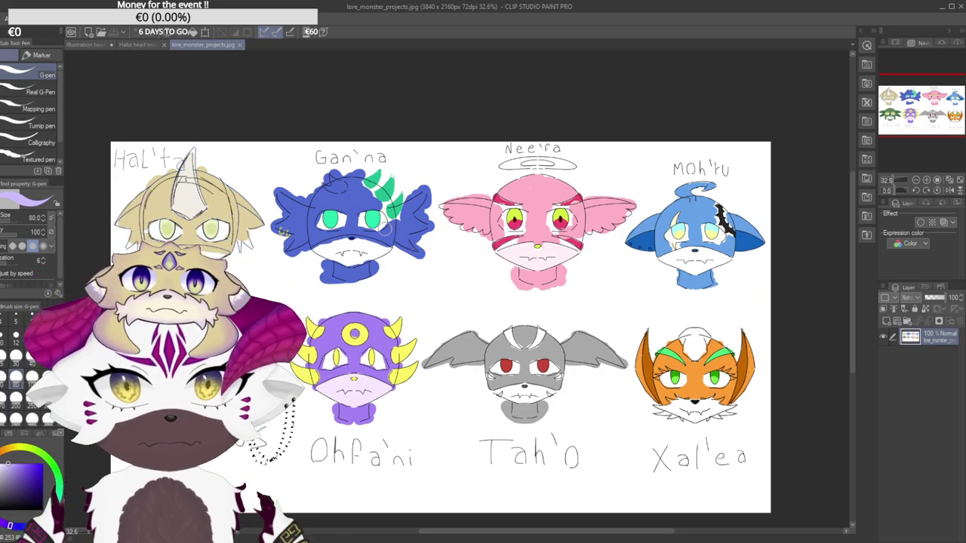
{"action": "scroll", "coordinate": [362, 248], "scroll_direction": "up", "scroll_amount": 2}
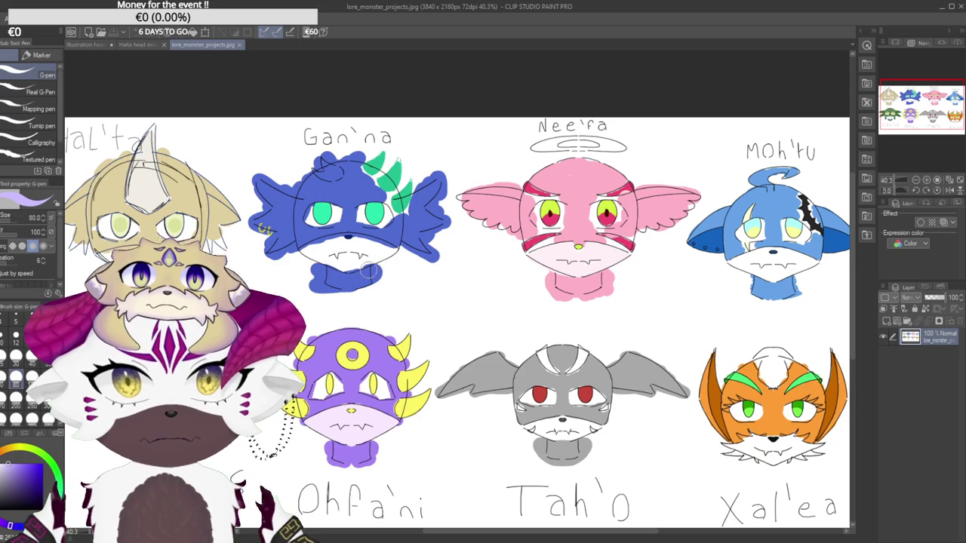
{"action": "scroll", "coordinate": [346, 267], "scroll_direction": "down", "scroll_amount": 2}
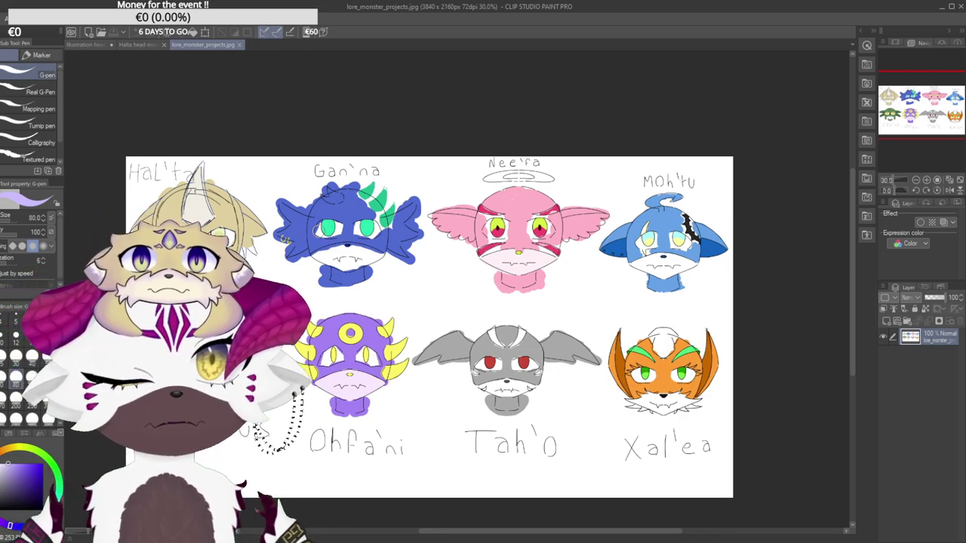
{"action": "scroll", "coordinate": [196, 244], "scroll_direction": "up", "scroll_amount": 2}
{"action": "scroll", "coordinate": [263, 245], "scroll_direction": "down", "scroll_amount": 2}
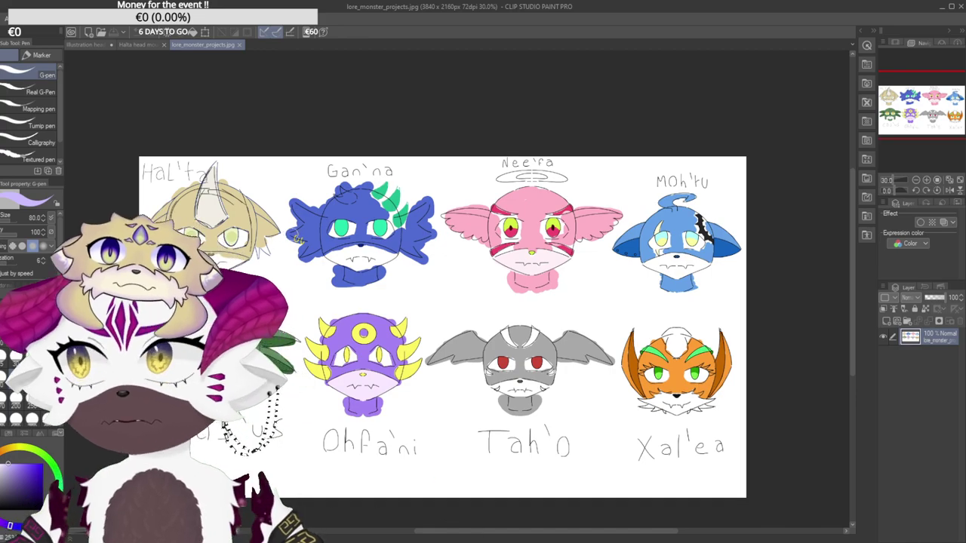
Compare the Halta head mount with the brown closed-mouth head mount illustration and the monster sketch sheet.
{"action": "left_click", "coordinate": [134, 44]}
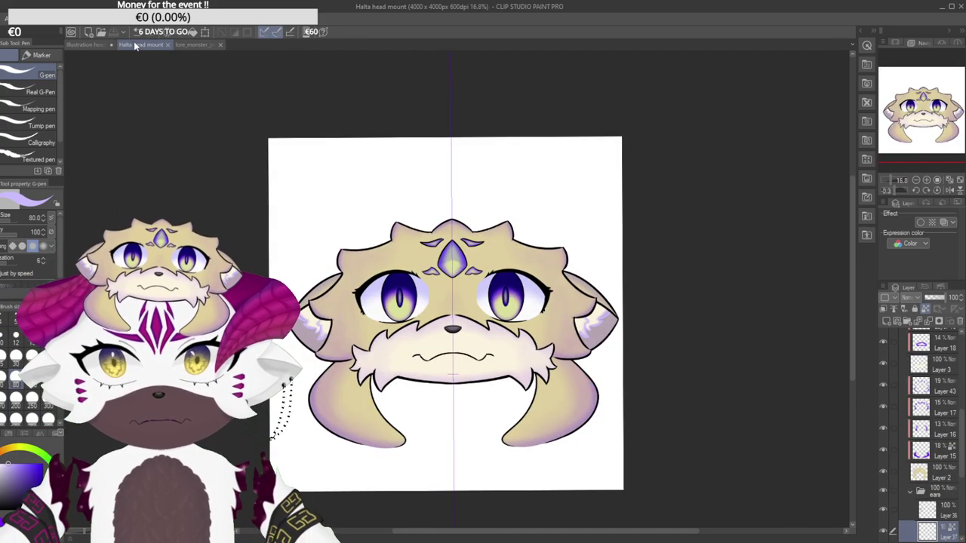
{"action": "left_click", "coordinate": [91, 43]}
{"action": "left_click", "coordinate": [215, 47]}
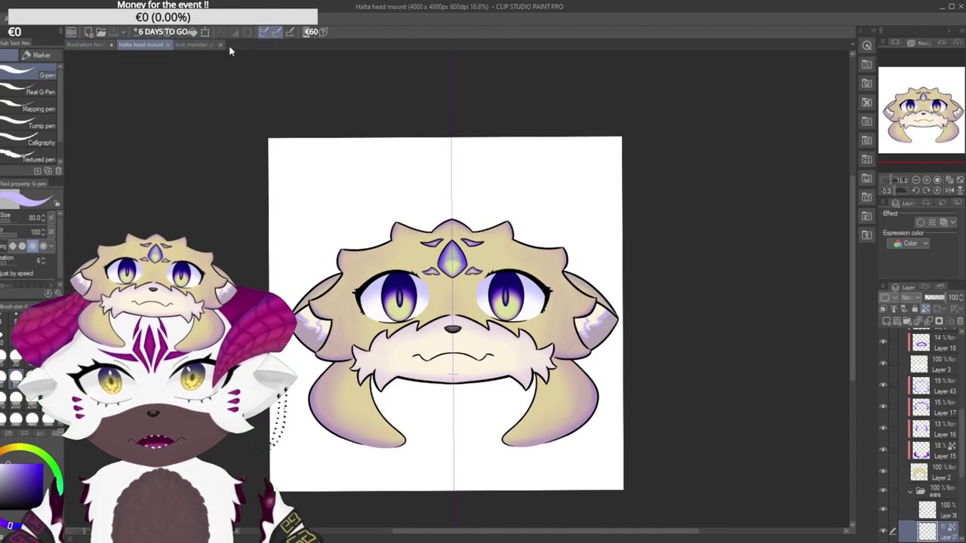
{"action": "left_click", "coordinate": [197, 44]}
{"action": "left_click", "coordinate": [136, 45]}
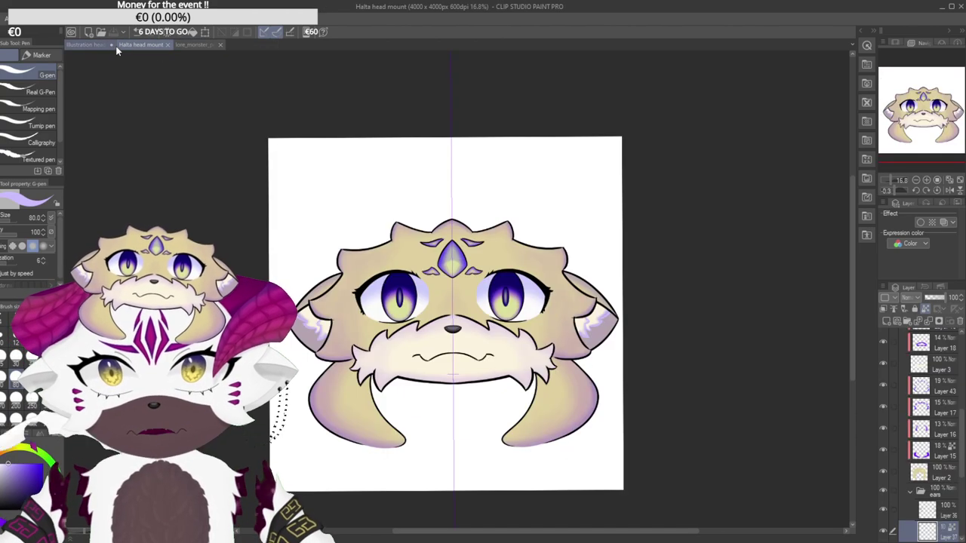
{"action": "left_click", "coordinate": [98, 43]}
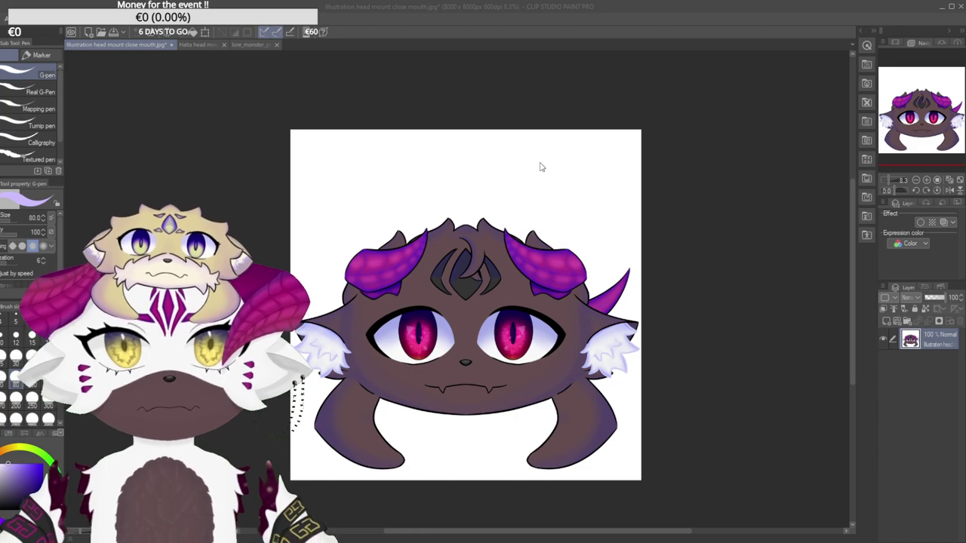
{"action": "left_click", "coordinate": [201, 45]}
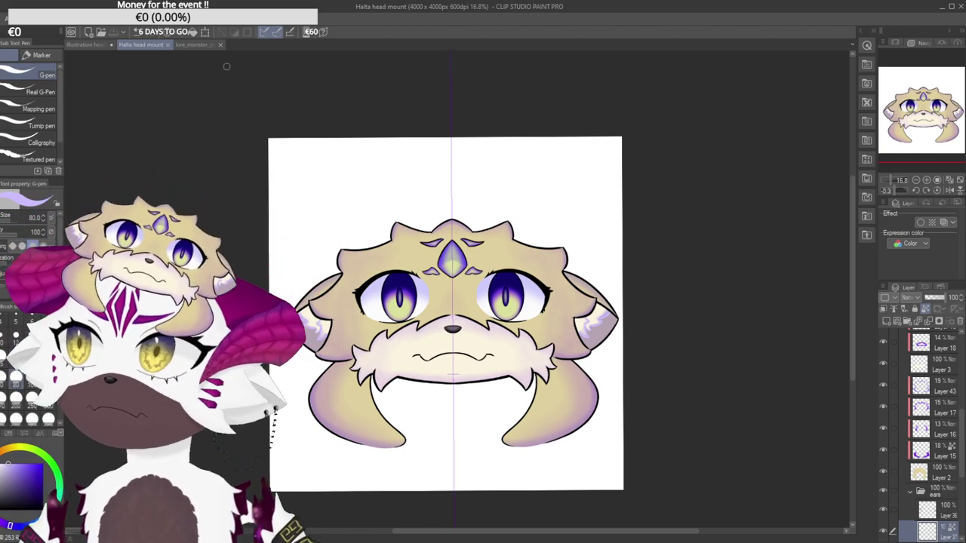
{"action": "left_click", "coordinate": [196, 45]}
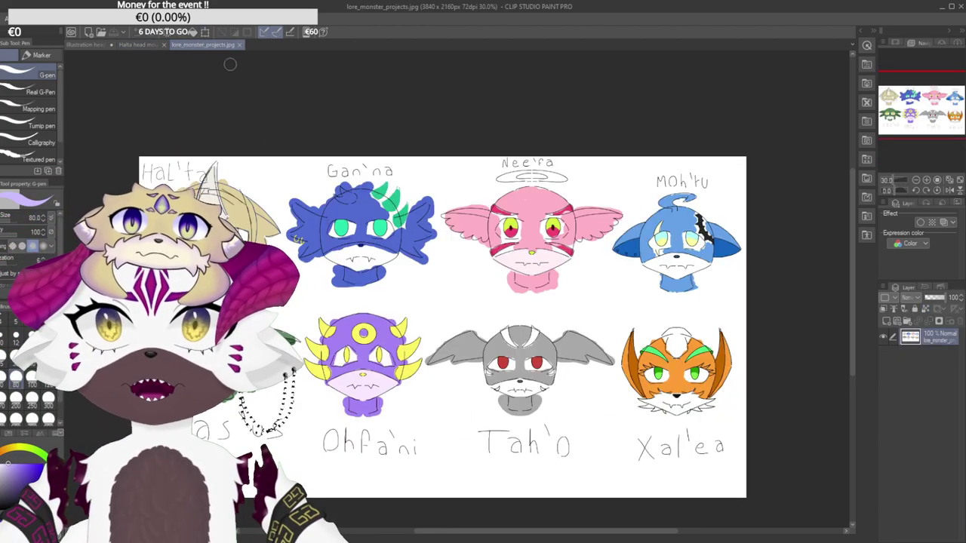
{"action": "mouse_move", "coordinate": [397, 296]}
{"action": "left_mouse_down"}
{"action": "mouse_move", "coordinate": [390, 277]}
{"action": "mouse_move", "coordinate": [408, 272]}
{"action": "left_mouse_up"}
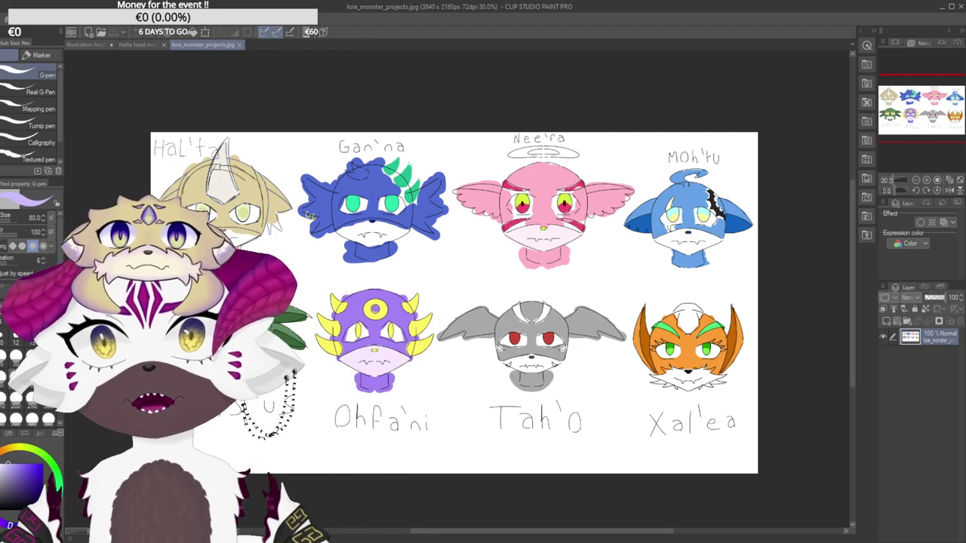
{"action": "left_click", "coordinate": [93, 44]}
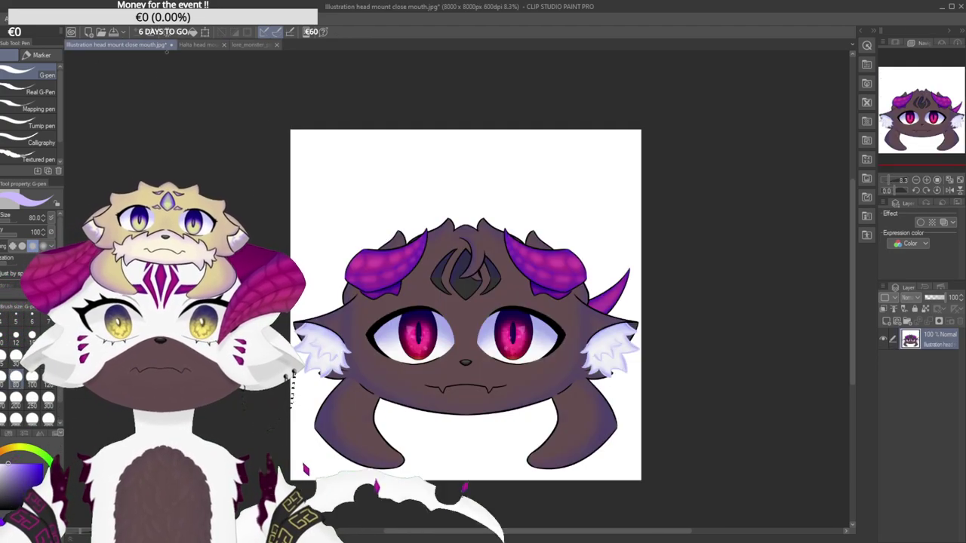
{"action": "left_click", "coordinate": [197, 44]}
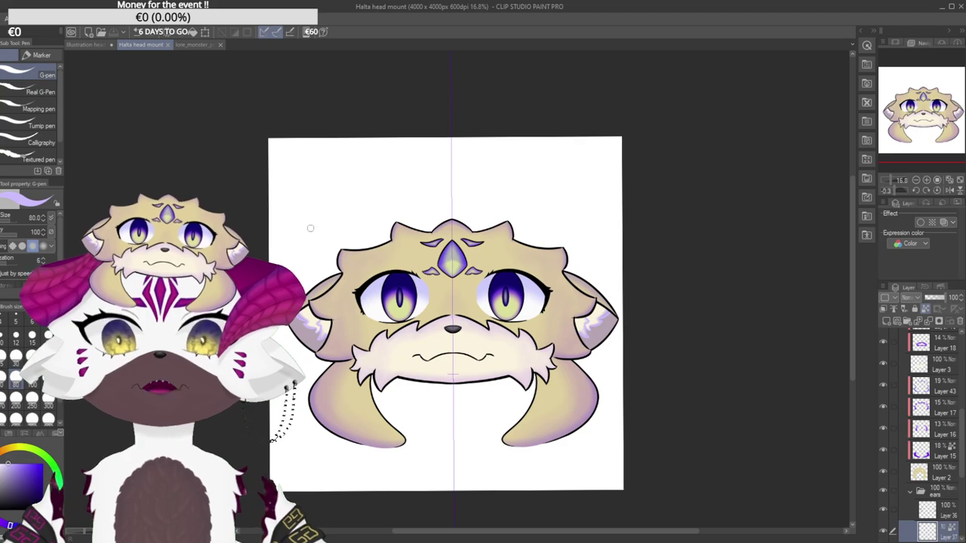
Return to the monster sketch sheet and examine the Tah'o sketch up close, along with the full set of heads.
{"action": "left_click", "coordinate": [197, 44]}
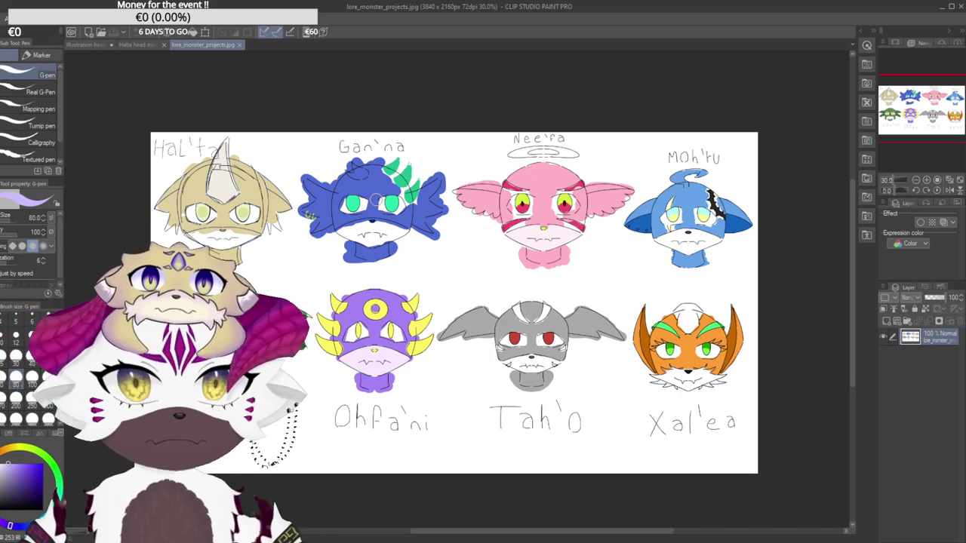
{"action": "scroll", "coordinate": [426, 369], "scroll_direction": "up", "scroll_amount": 1}
{"action": "scroll", "coordinate": [426, 369], "scroll_direction": "up", "scroll_amount": 1}
{"action": "scroll", "coordinate": [484, 420], "scroll_direction": "up", "scroll_amount": 1}
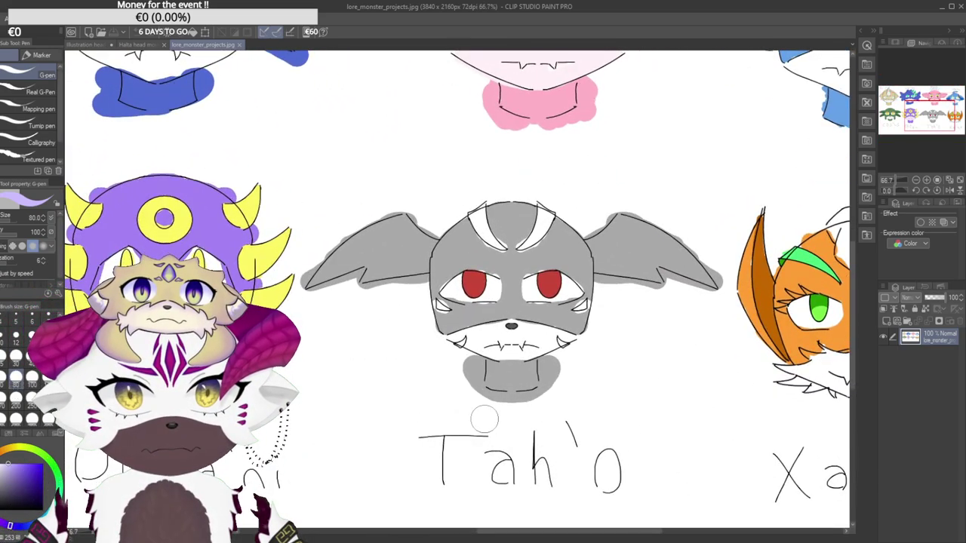
{"action": "scroll", "coordinate": [484, 419], "scroll_direction": "down", "scroll_amount": 4}
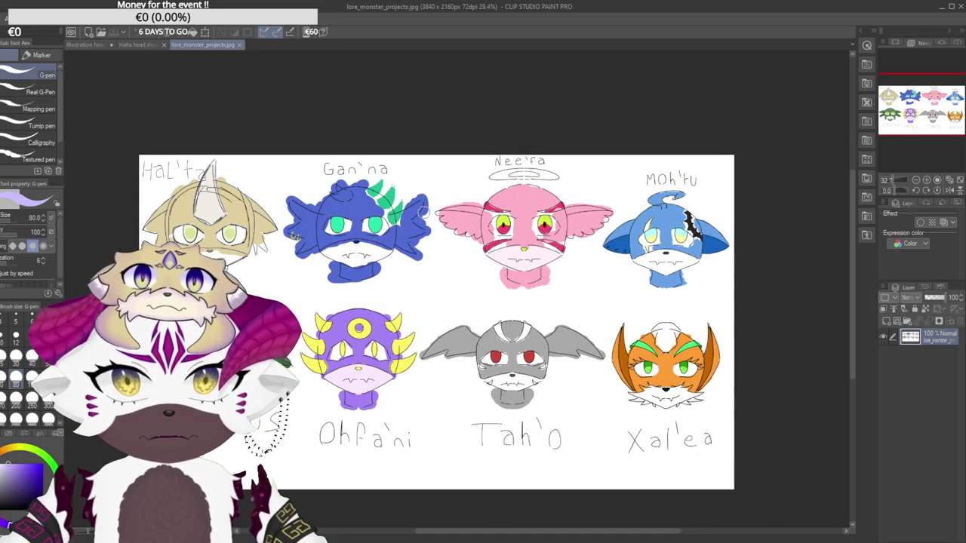
{"action": "scroll", "coordinate": [405, 267], "scroll_direction": "up", "scroll_amount": 1}
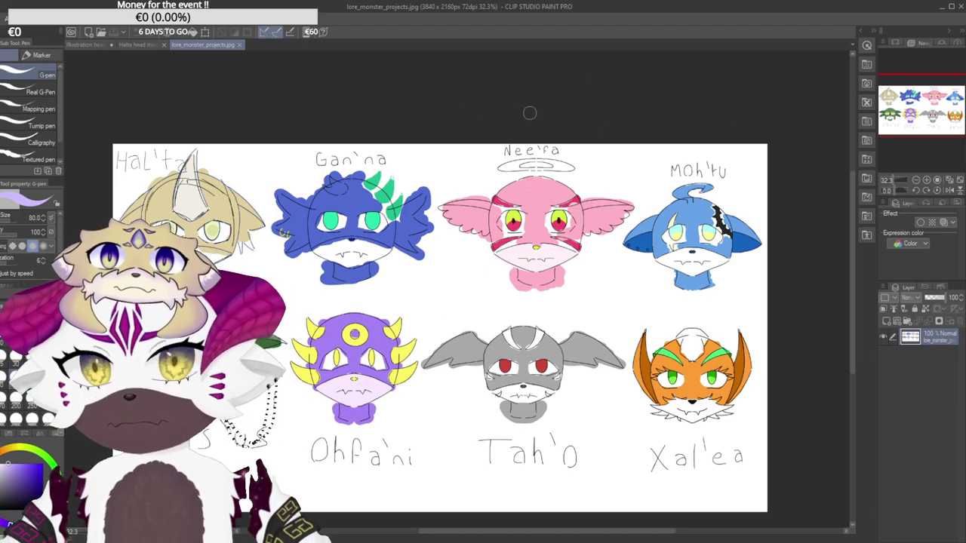
{"action": "scroll", "coordinate": [444, 129], "scroll_direction": "down", "scroll_amount": 1}
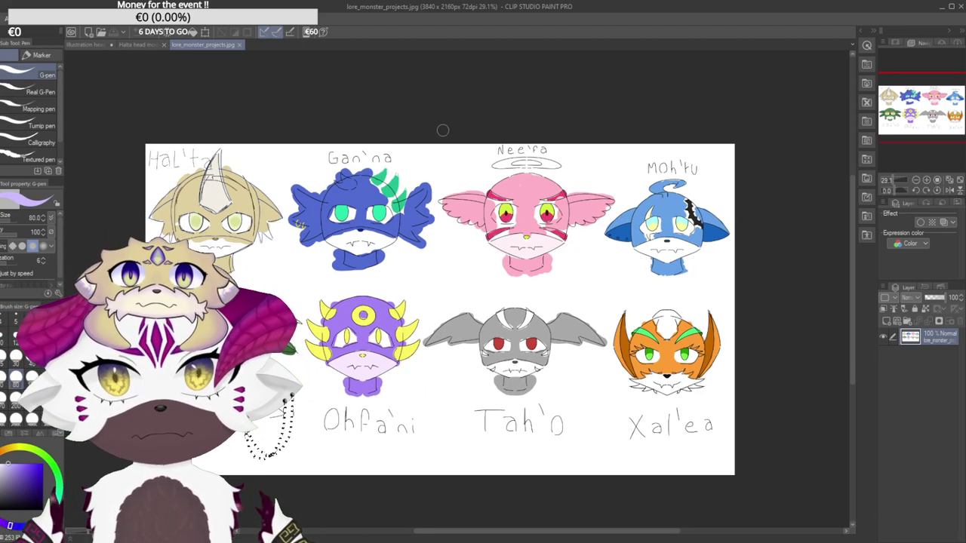
{"action": "scroll", "coordinate": [350, 197], "scroll_direction": "up", "scroll_amount": 1}
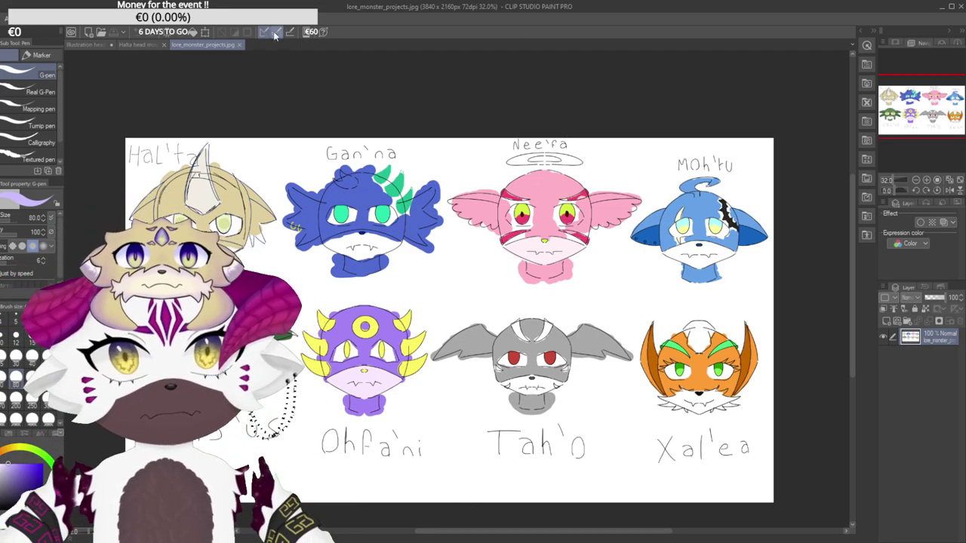
Look over the cream Halta head again and check it against the brown closed-mouth head mount illustration.
{"action": "left_click", "coordinate": [153, 47]}
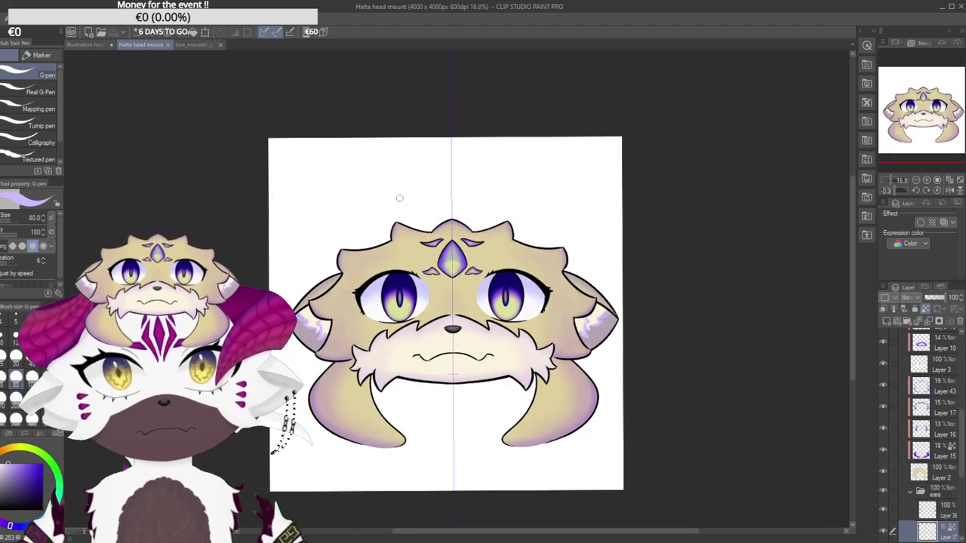
{"action": "scroll", "coordinate": [411, 336], "scroll_direction": "up", "scroll_amount": 2}
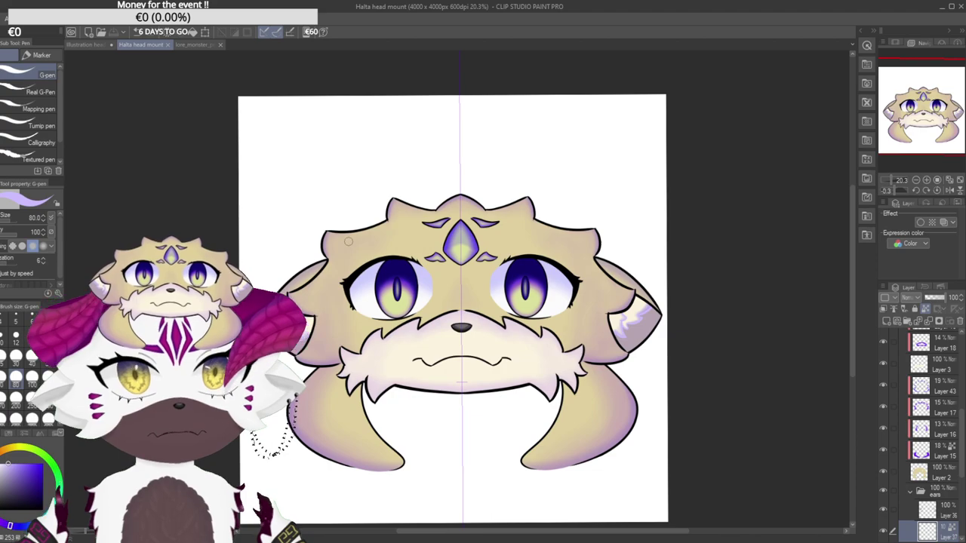
{"action": "left_click", "coordinate": [86, 46]}
{"action": "left_click", "coordinate": [184, 49]}
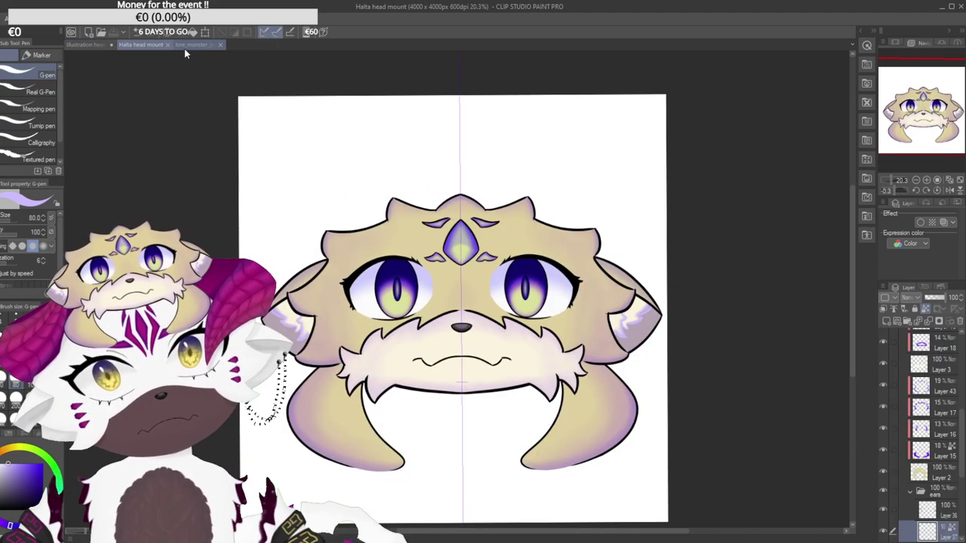
{"action": "left_click", "coordinate": [94, 46]}
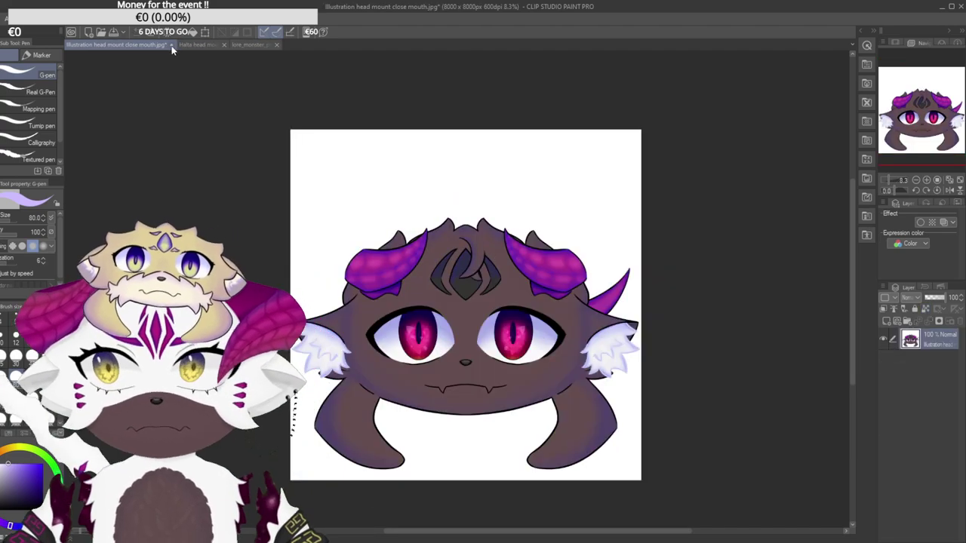
{"action": "left_click", "coordinate": [194, 46]}
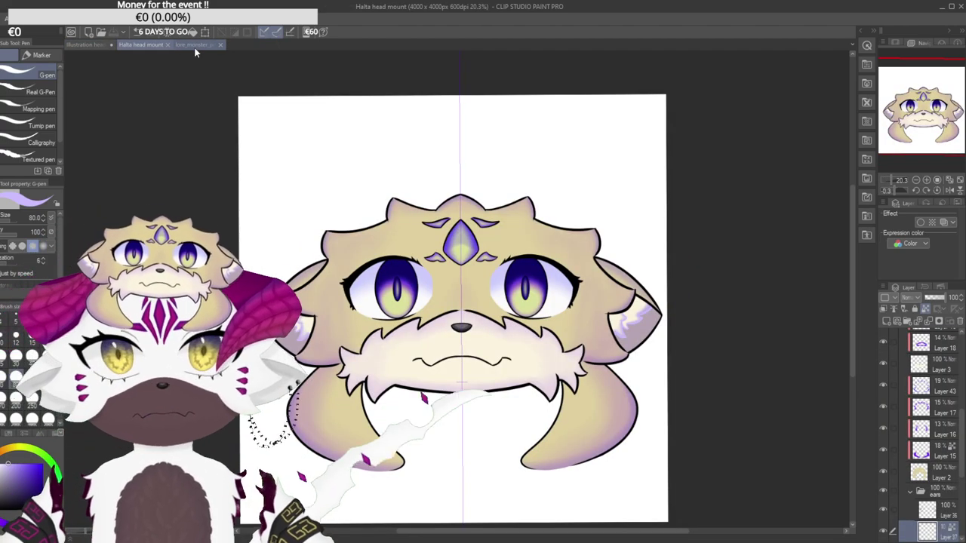